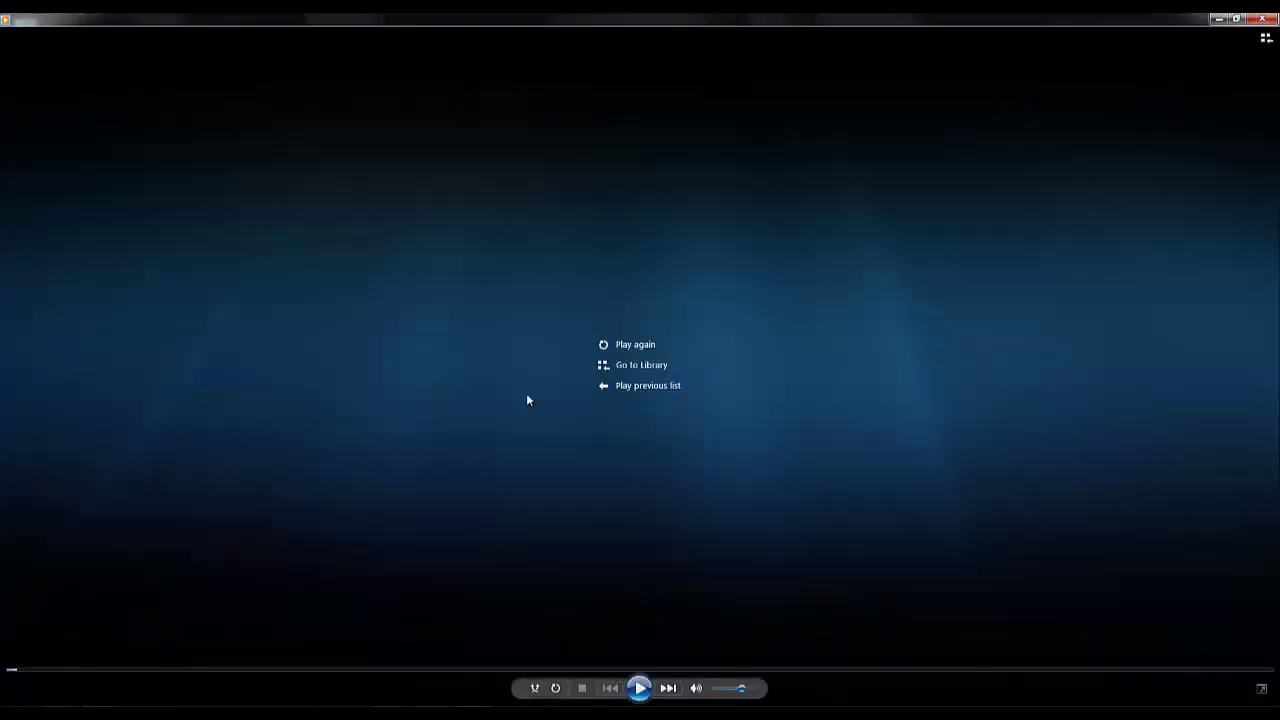
# Replay the Light_Of_Hope02 intro video, pause it, and minimize Windows Media Player
pyautogui.click(623, 346)
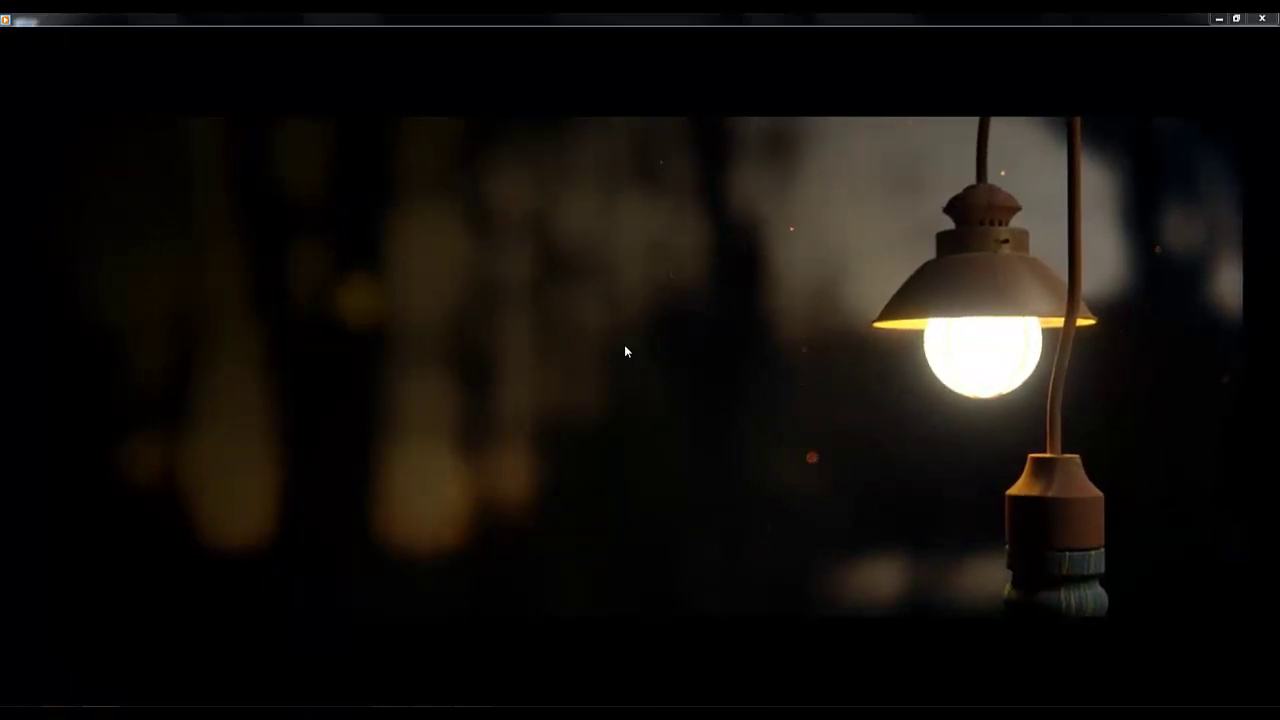
pyautogui.moveTo(626, 370)
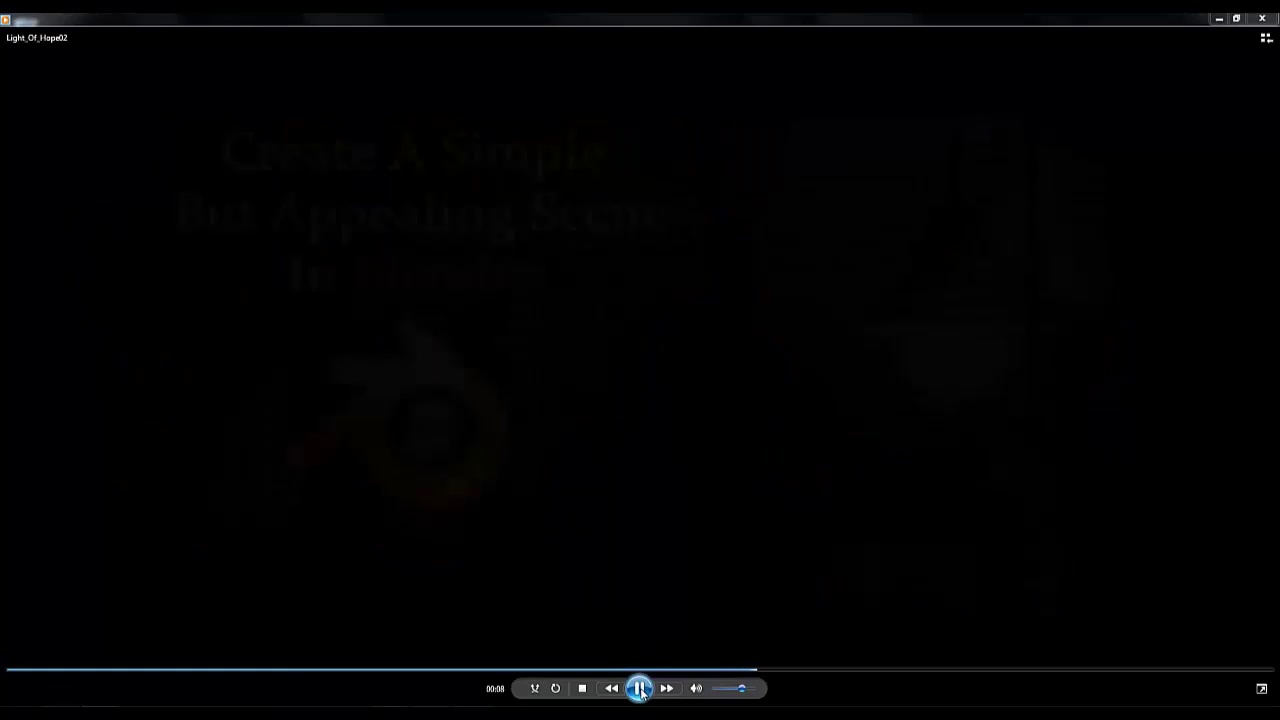
pyautogui.click(640, 688)
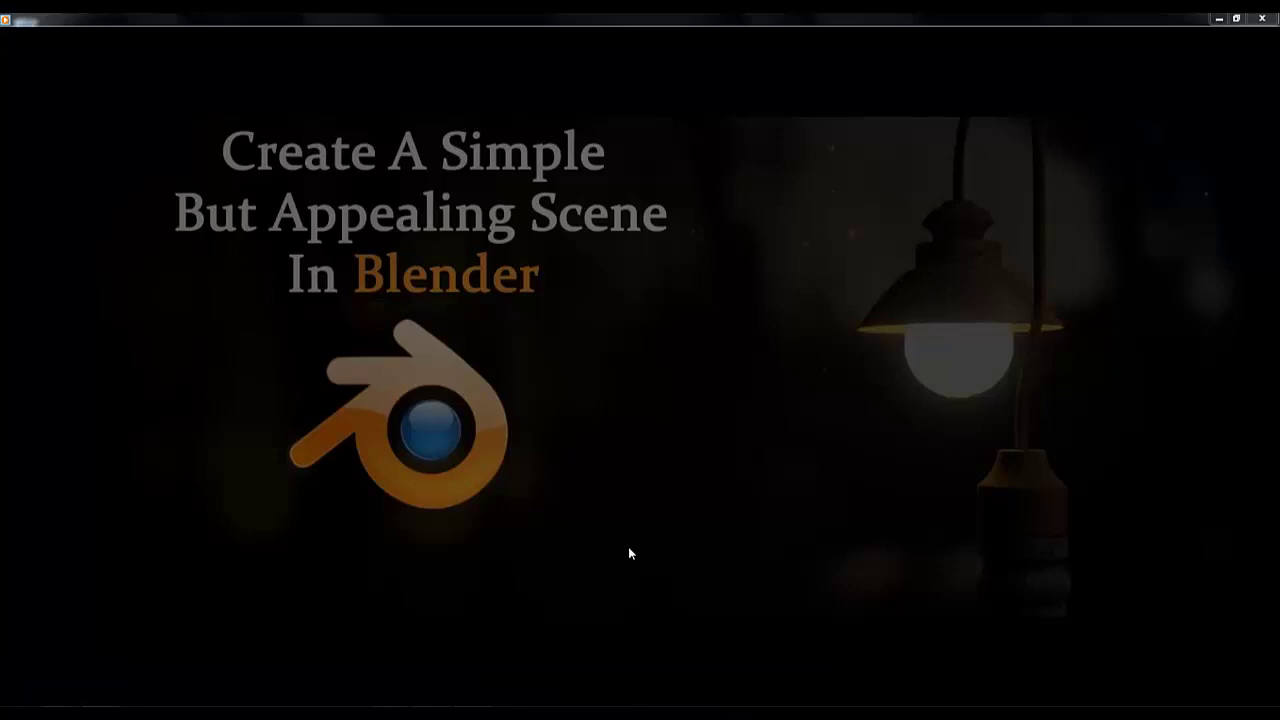
pyautogui.click(1221, 18)
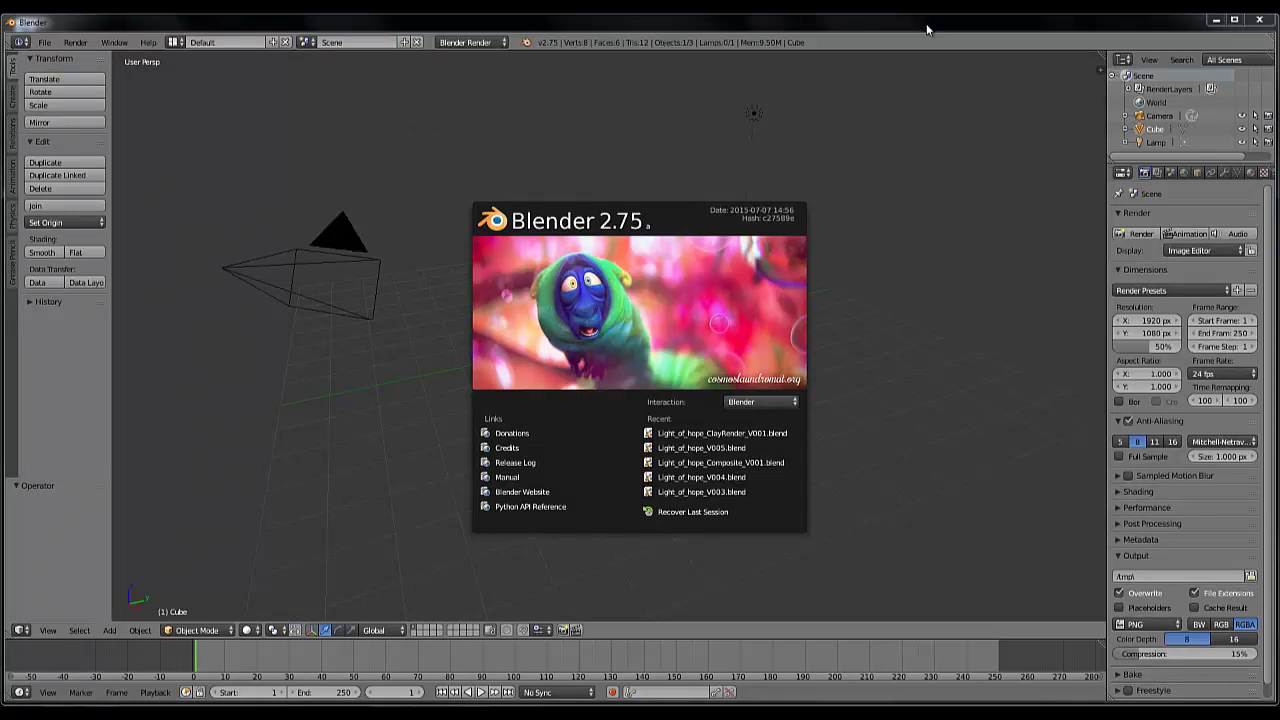
# Dismiss the Blender splash screen and delete the default cube
pyautogui.click(500, 71)
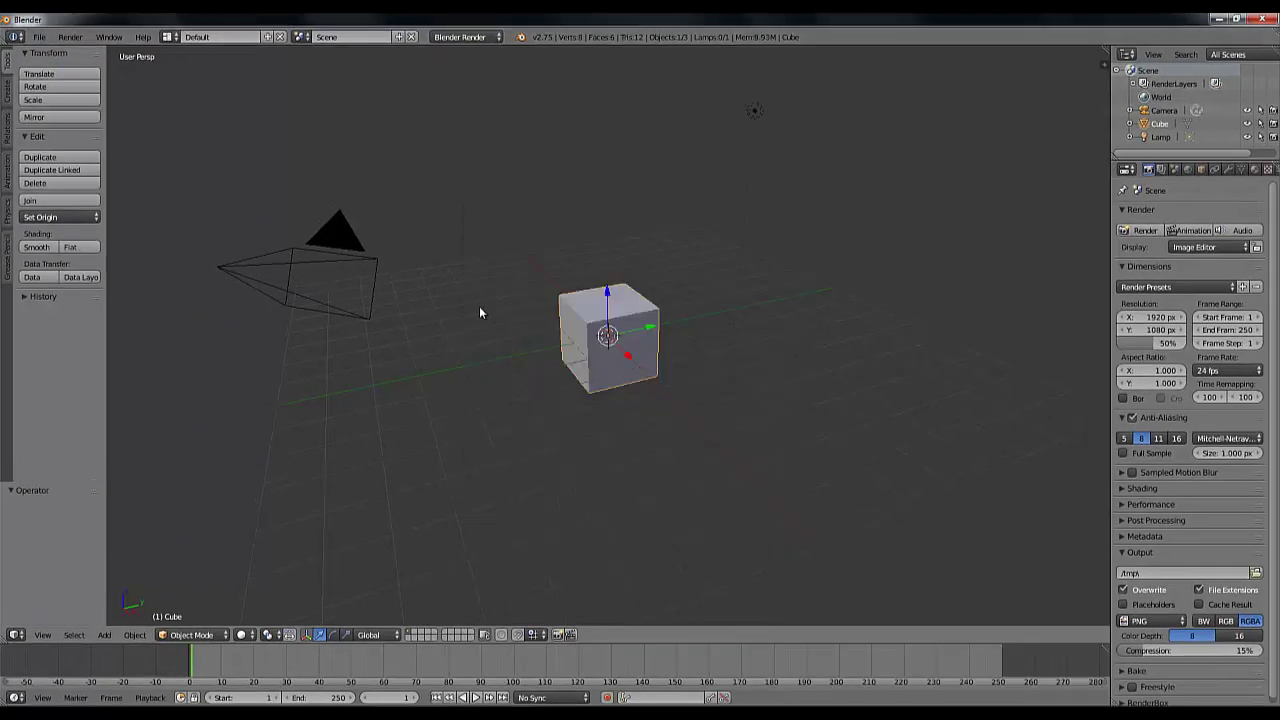
pyautogui.moveTo(466, 319); pyautogui.dragTo(560, 360, button='middle')
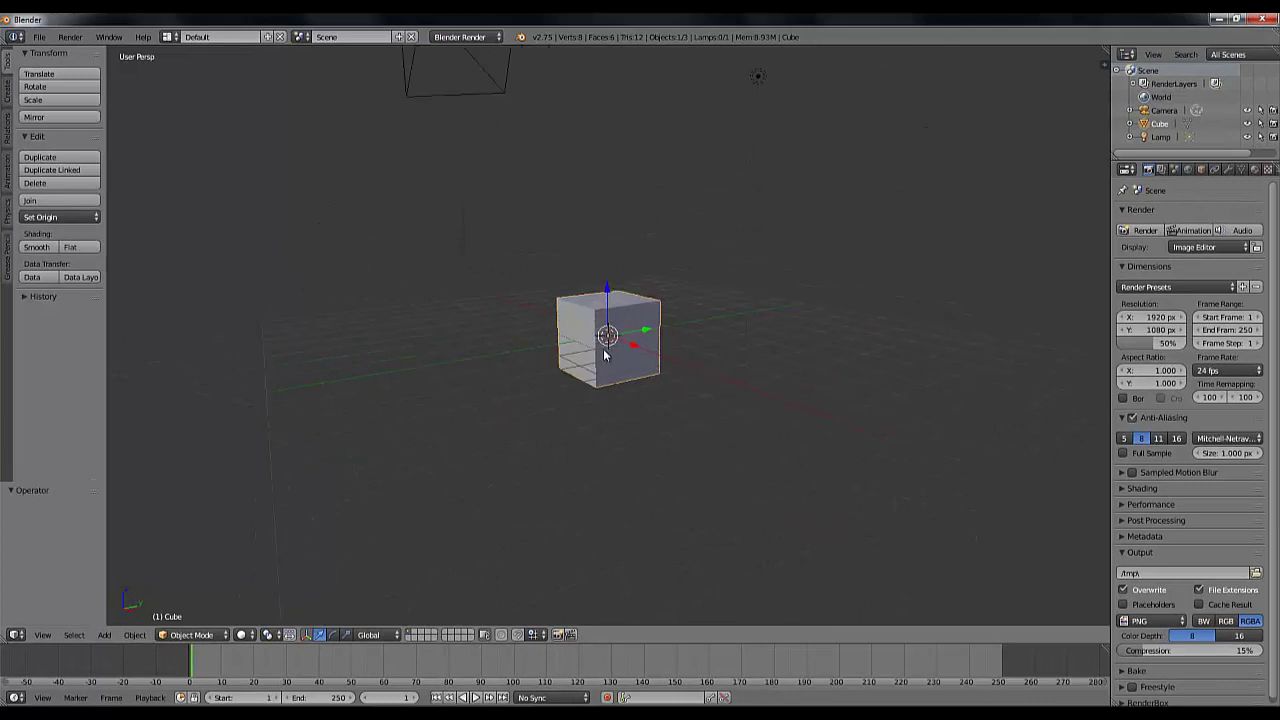
pyautogui.scroll(-4, 619, 393)
pyautogui.moveTo(619, 393); pyautogui.dragTo(606, 380, button='middle')
pyautogui.press('x')
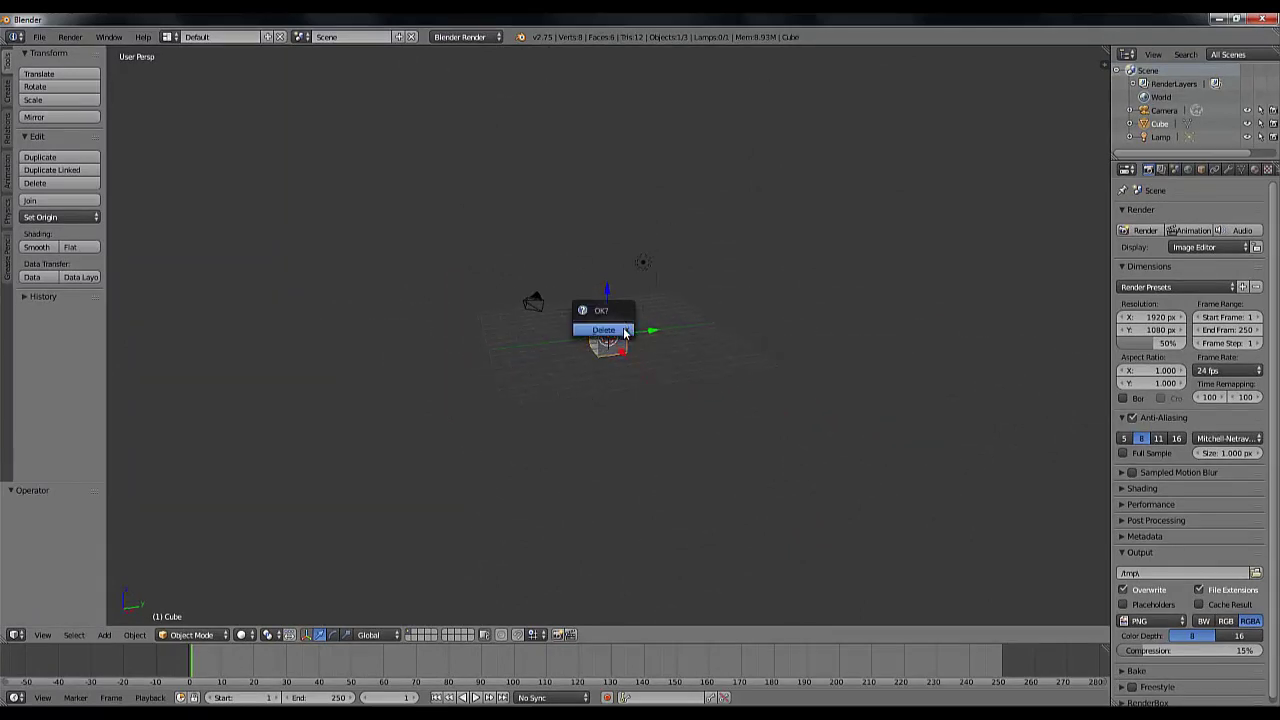
pyautogui.click(624, 332)
# Delete the default lamp so only the camera remains
pyautogui.rightClick(643, 263)
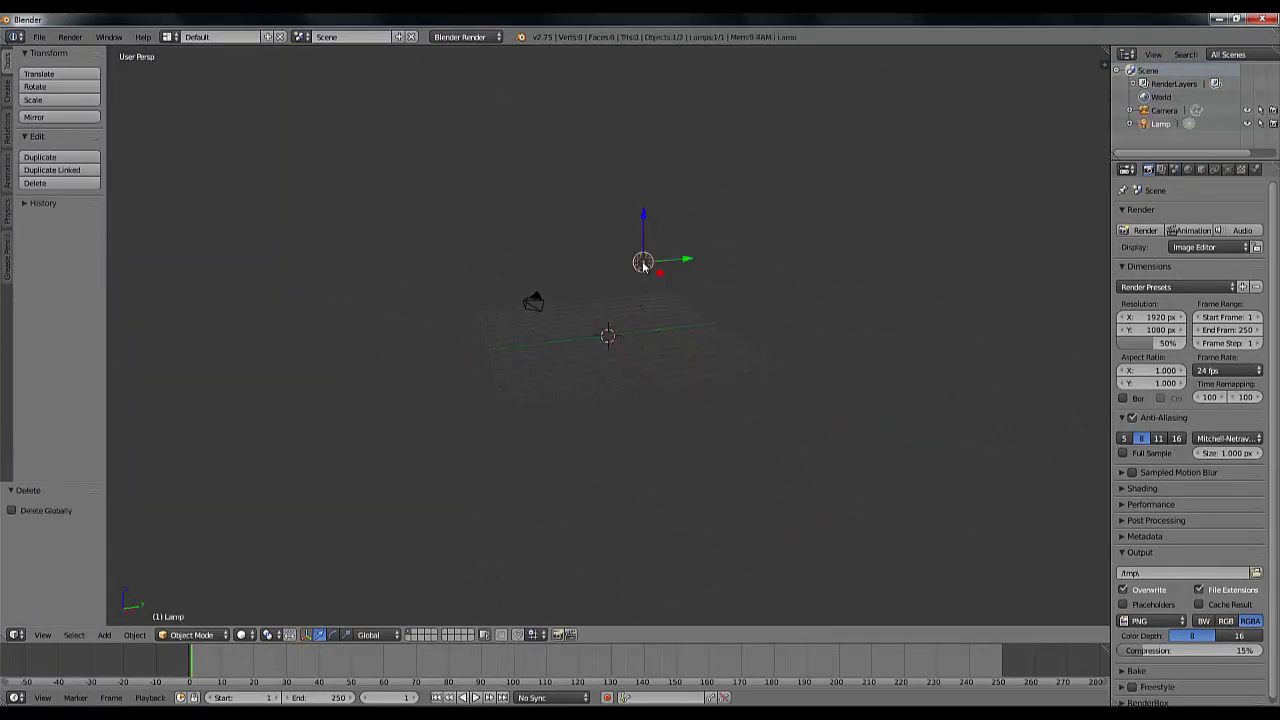
pyautogui.press('x')
pyautogui.click(643, 263)
pyautogui.moveTo(665, 302); pyautogui.dragTo(621, 270, button='middle')
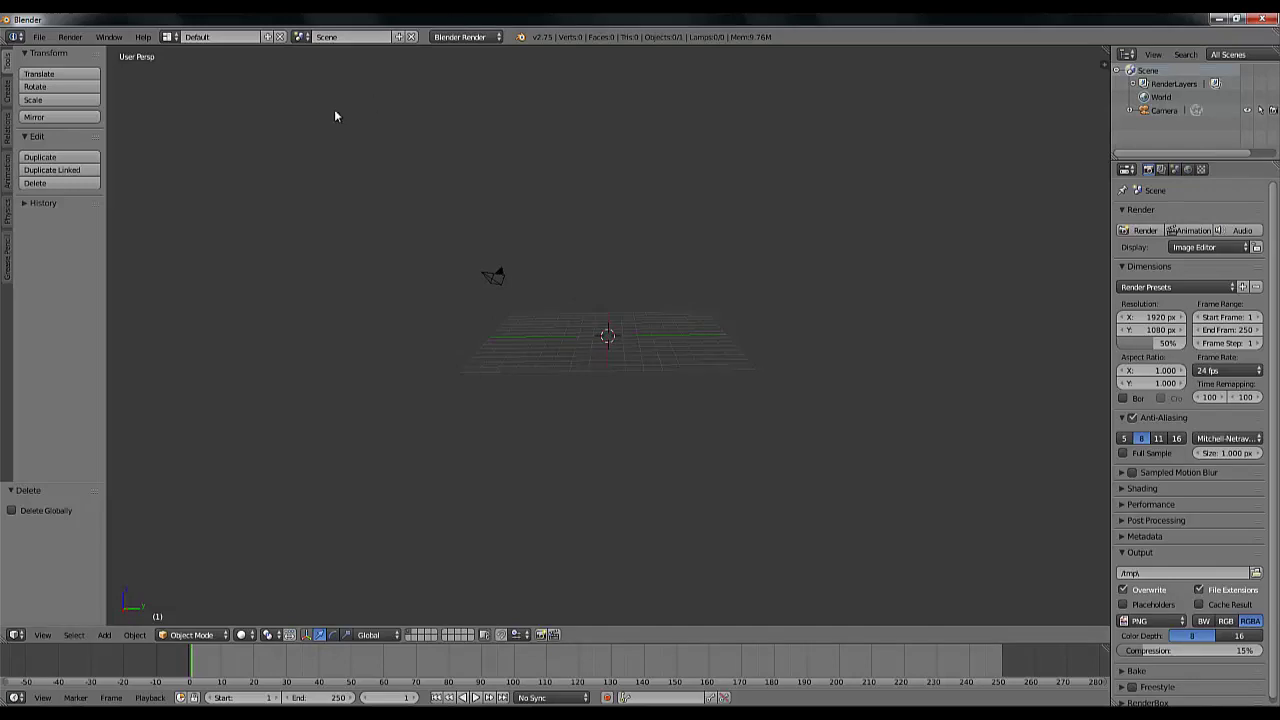
pyautogui.click(38, 37)
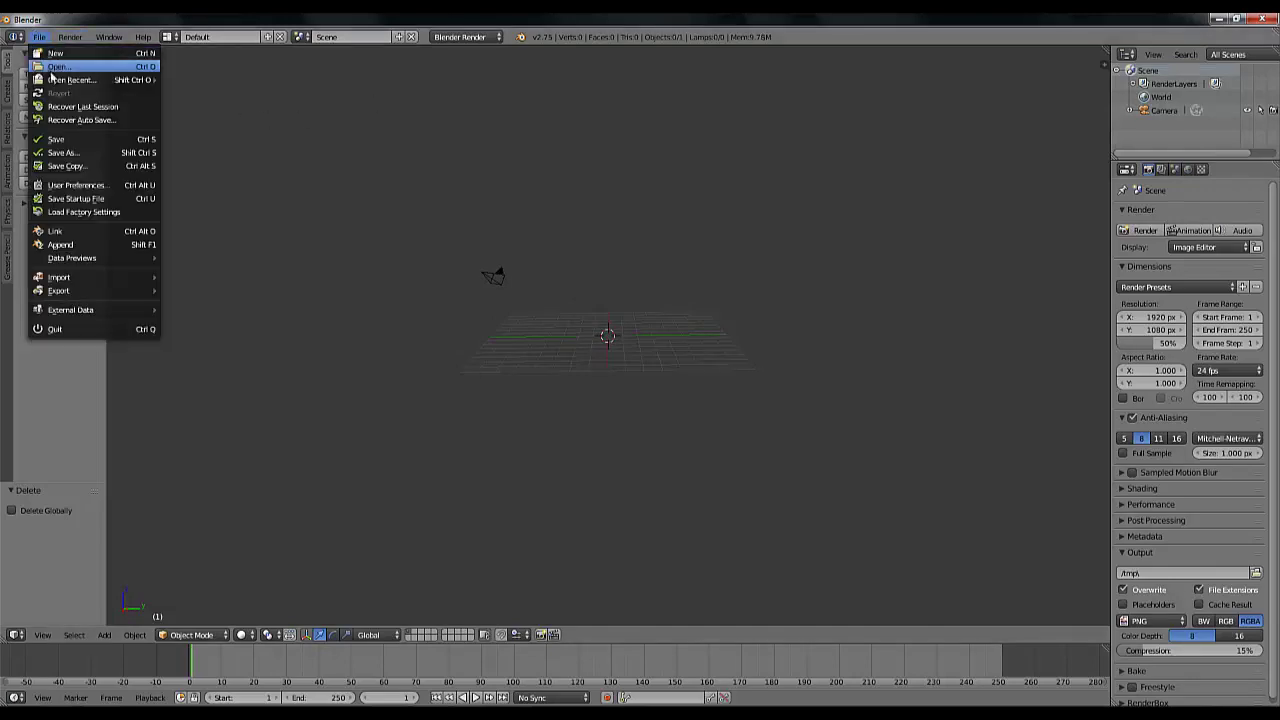
# In Save As, go into the Project_Hope folder and name the file Project_hope_V001
pyautogui.click(76, 153)
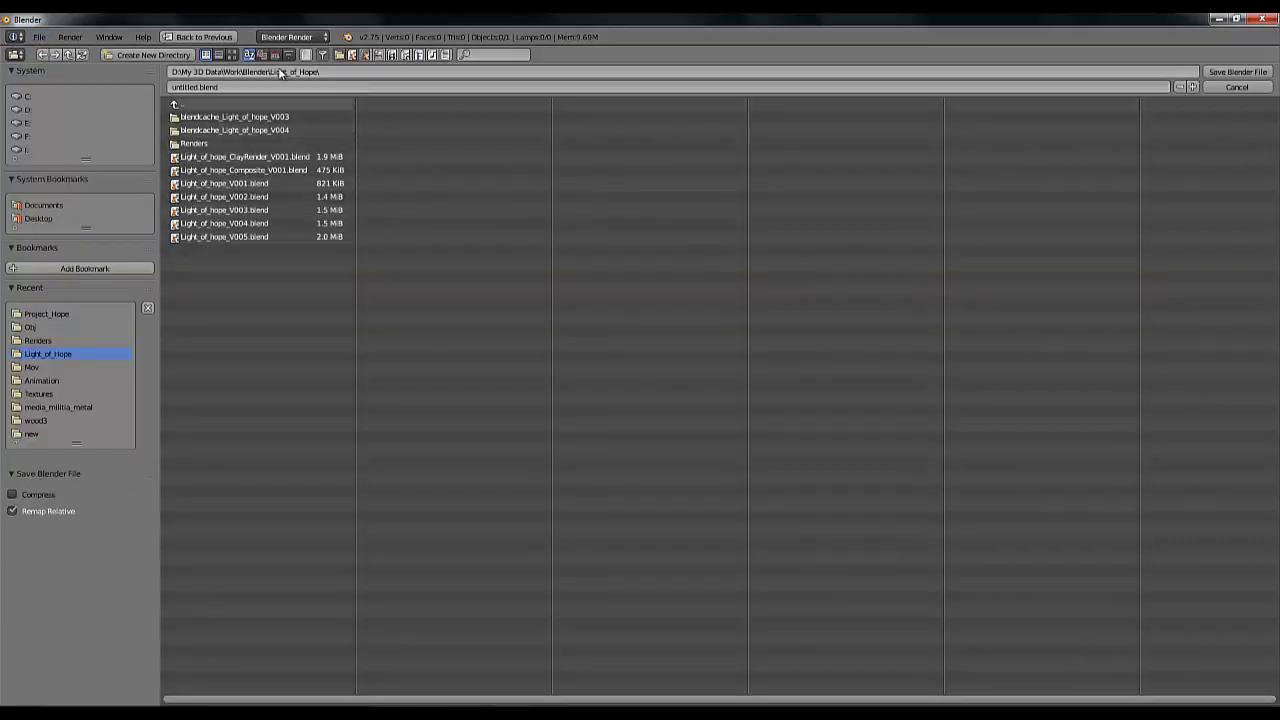
pyautogui.click(70, 54)
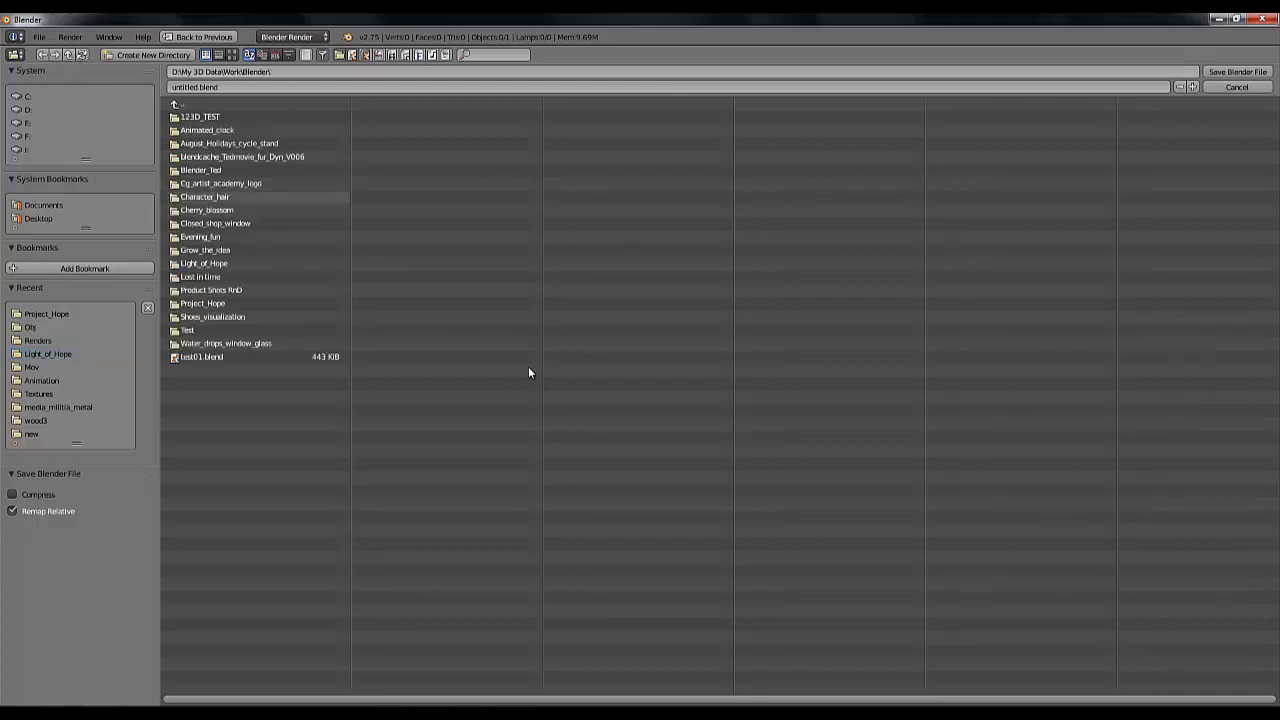
pyautogui.click(210, 304)
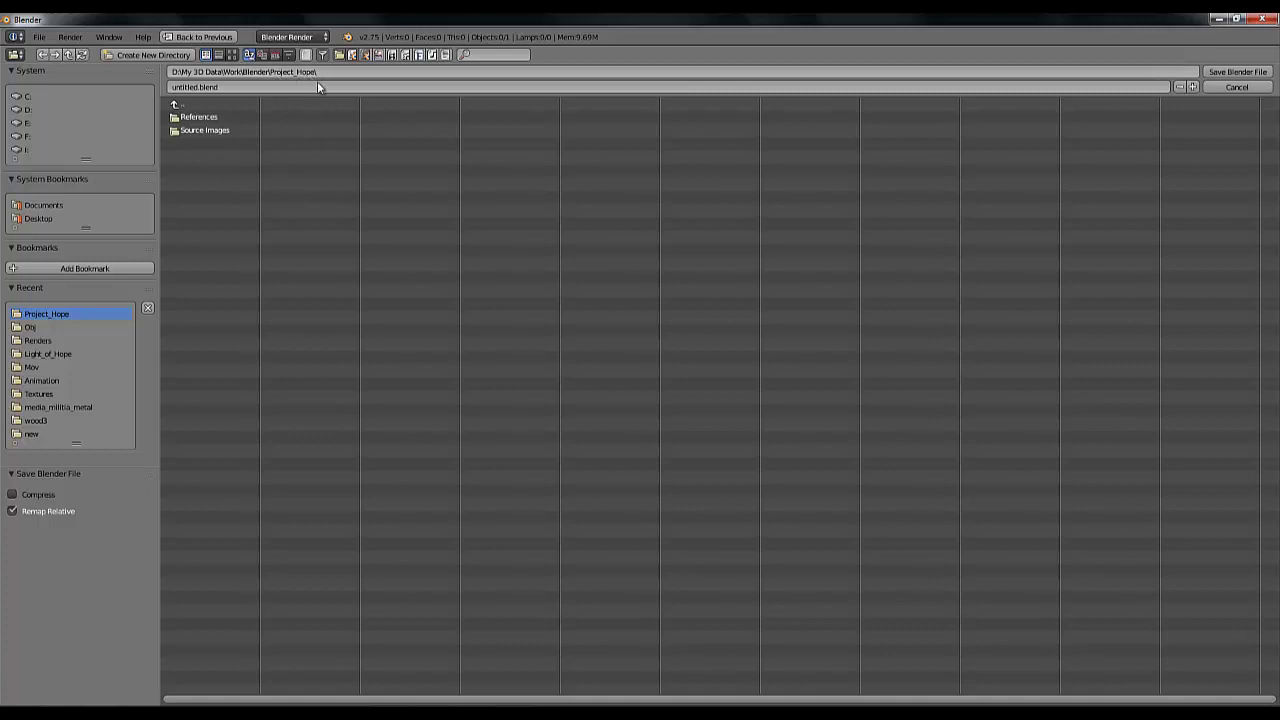
pyautogui.click(232, 87)
pyautogui.press('Home')
pyautogui.press('Delete')
pyautogui.press('Delete')
pyautogui.press('Delete')
pyautogui.press('Delete')
pyautogui.press('Delete')
pyautogui.press('Delete')
pyautogui.press('Delete')
pyautogui.press('Delete')
pyautogui.write('BProject_hope_V001')
# Save the scene as Project_hope_V001.blend, then orbit the view to a flatter diagonal angle
pyautogui.click(1230, 72)
pyautogui.click(1230, 72)
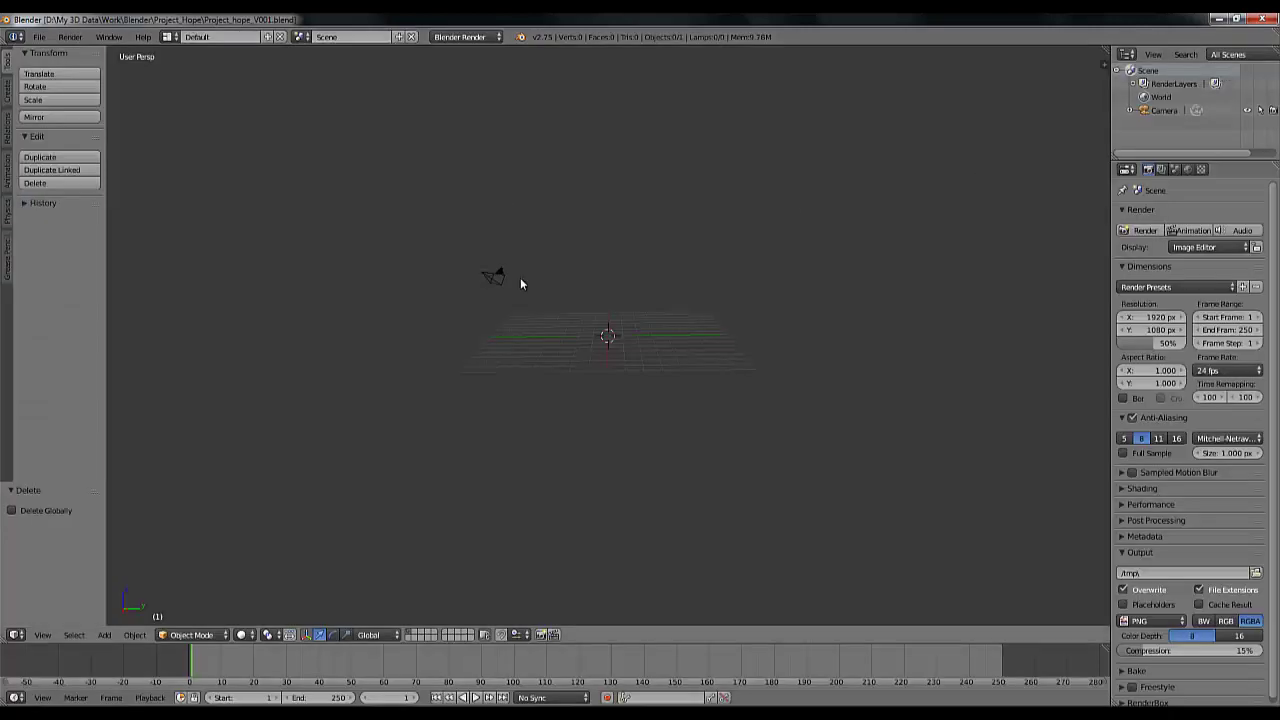
pyautogui.moveTo(486, 354); pyautogui.dragTo(482, 296, button='middle')
pyautogui.scroll(3, 482, 296)
pyautogui.press('KP_2')
pyautogui.press('KP_2')
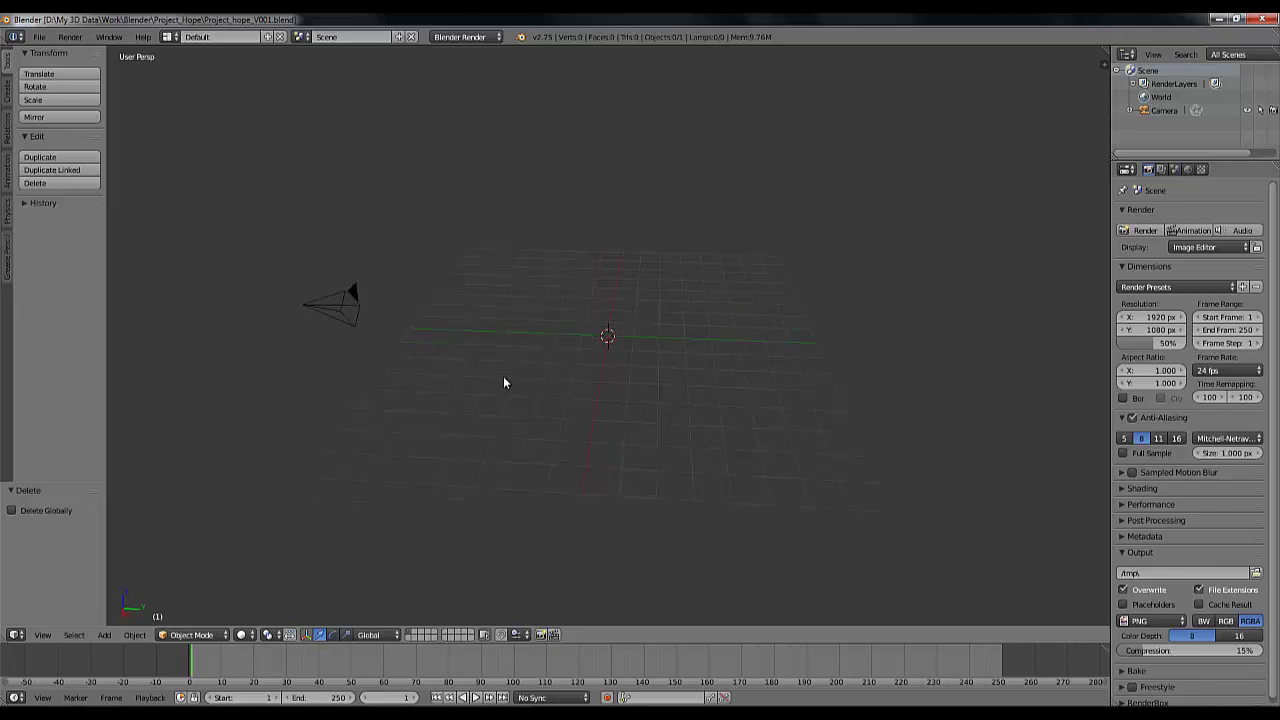
pyautogui.press('KP_4')
pyautogui.press('KP_4')
pyautogui.press('KP_4')
pyautogui.scroll(-3, 507, 366)
pyautogui.moveTo(469, 391); pyautogui.dragTo(521, 352, button='middle')
# Open the Reference_Lamp photo from Project_Hope's References folder in Photo Viewer
pyautogui.moveTo(100, 700)
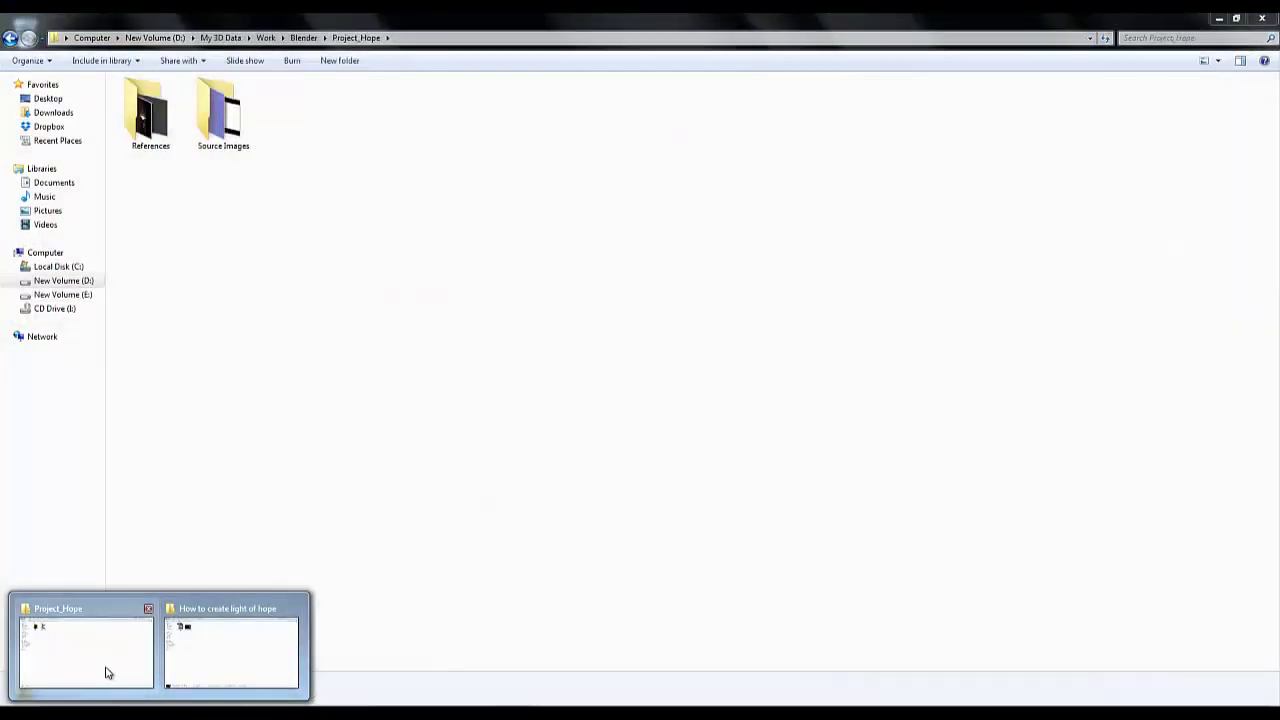
pyautogui.click(107, 673)
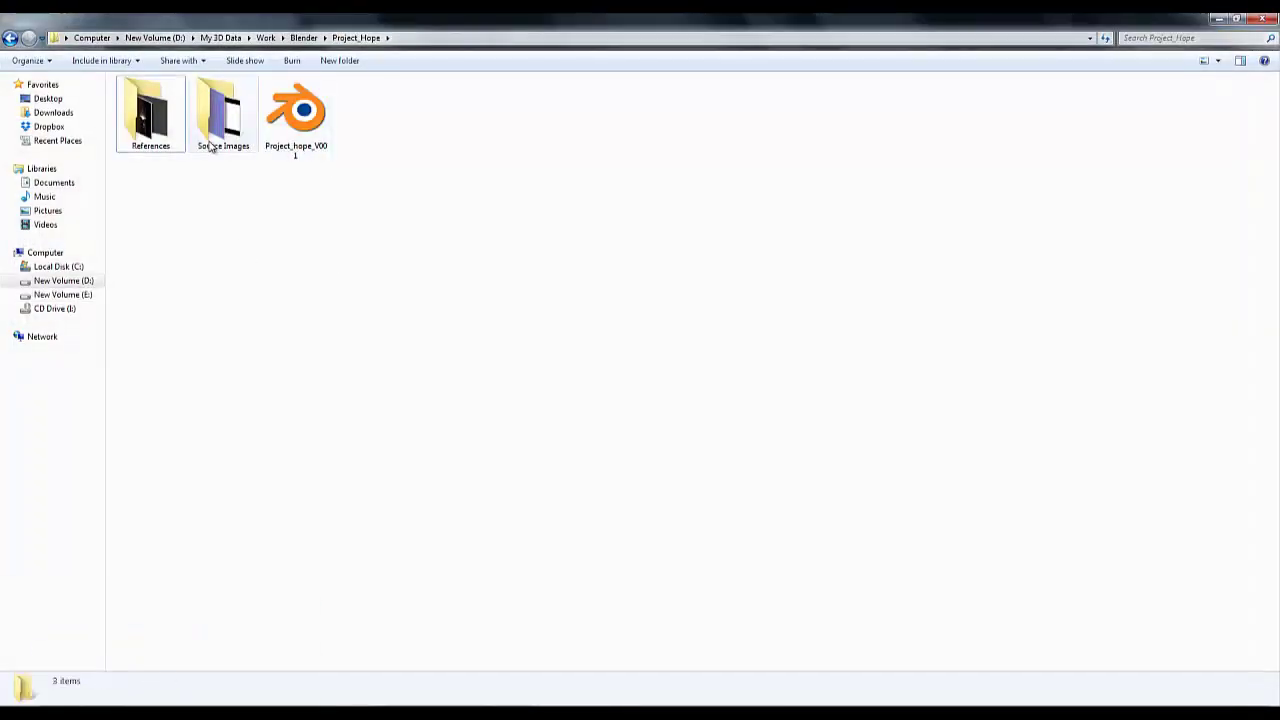
pyautogui.rightClick(273, 259)
pyautogui.moveTo(392, 273)
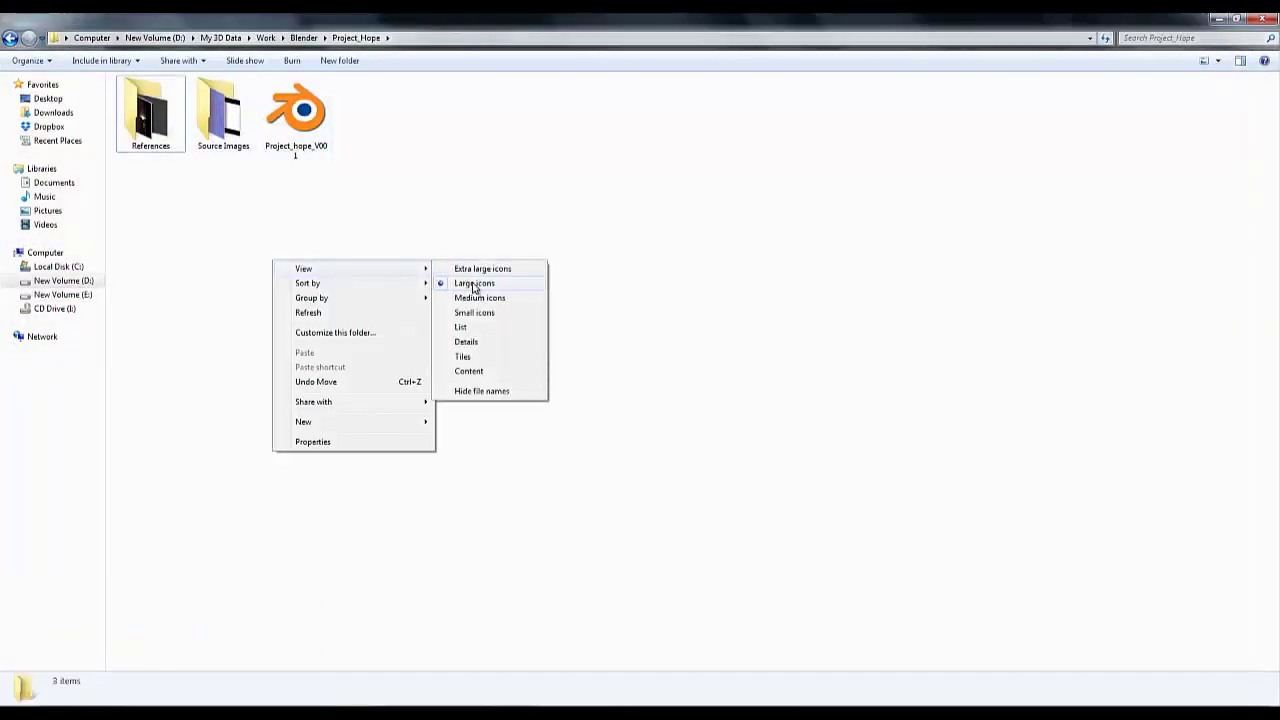
pyautogui.click(185, 208)
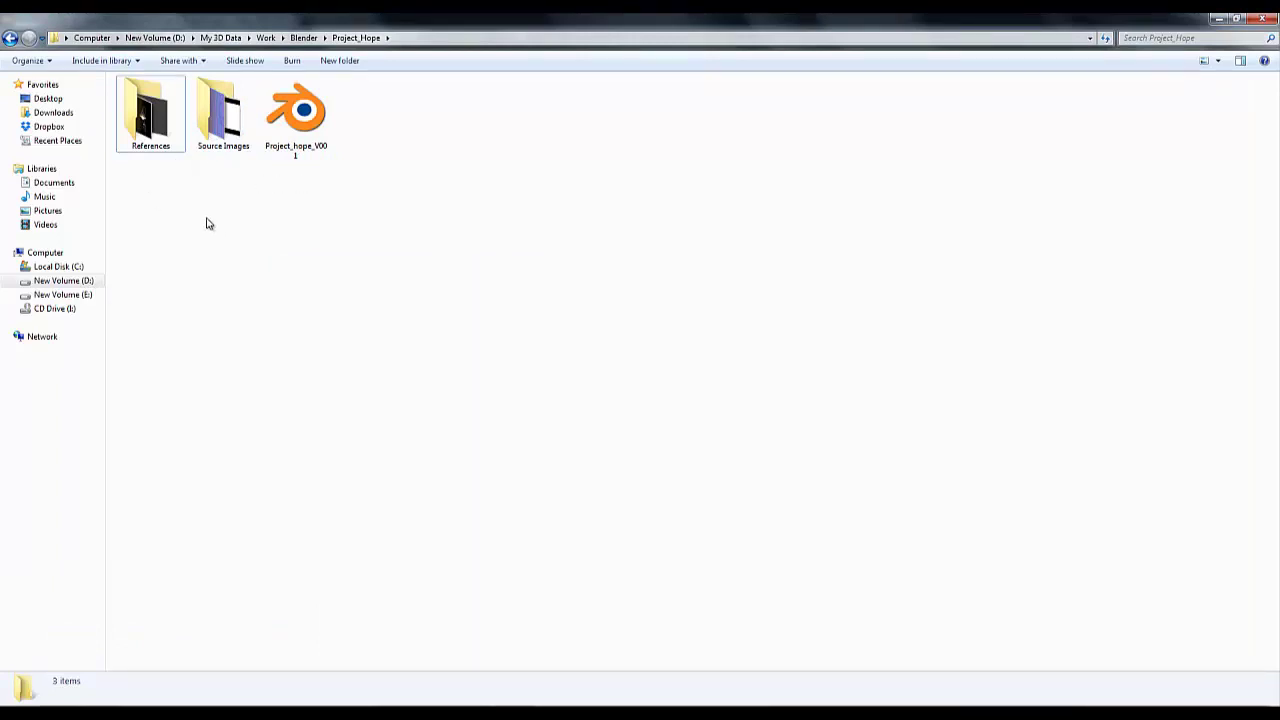
pyautogui.doubleClick(148, 138)
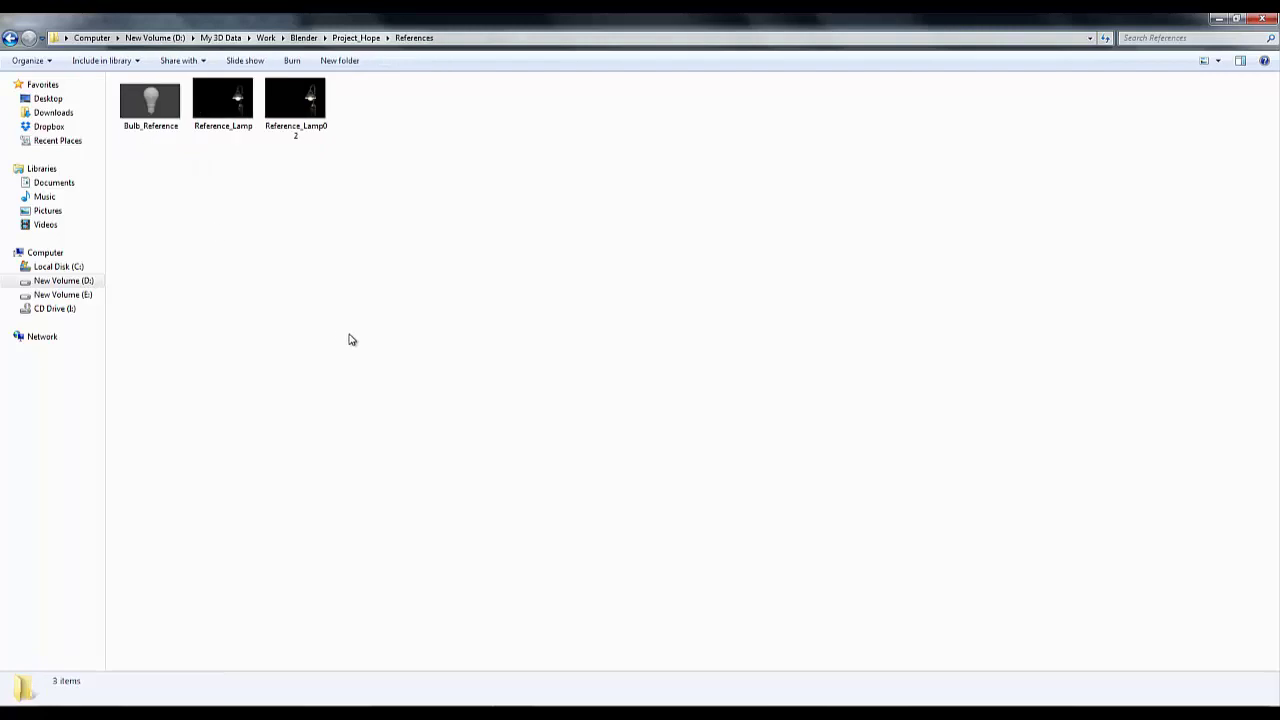
pyautogui.doubleClick(219, 124)
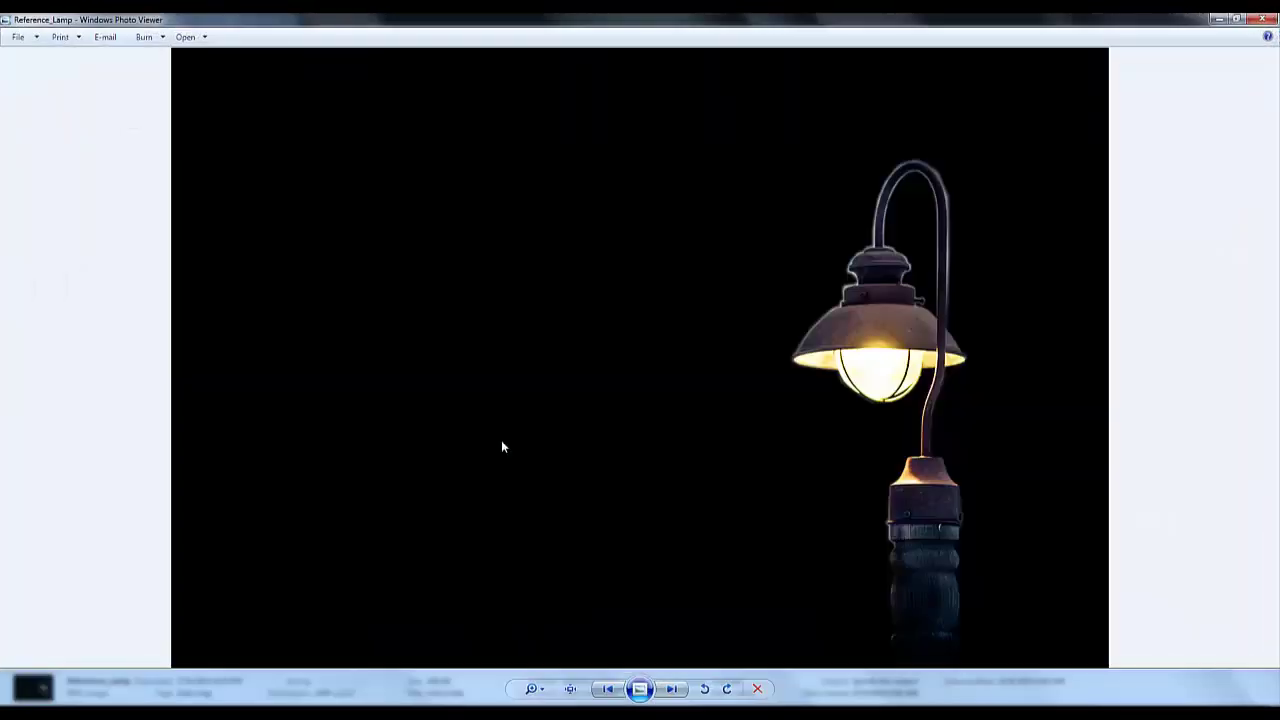
# View the Reference_Lamp02 photo, then minimize Photo Viewer and Explorer to return to Blender
pyautogui.press('Right')
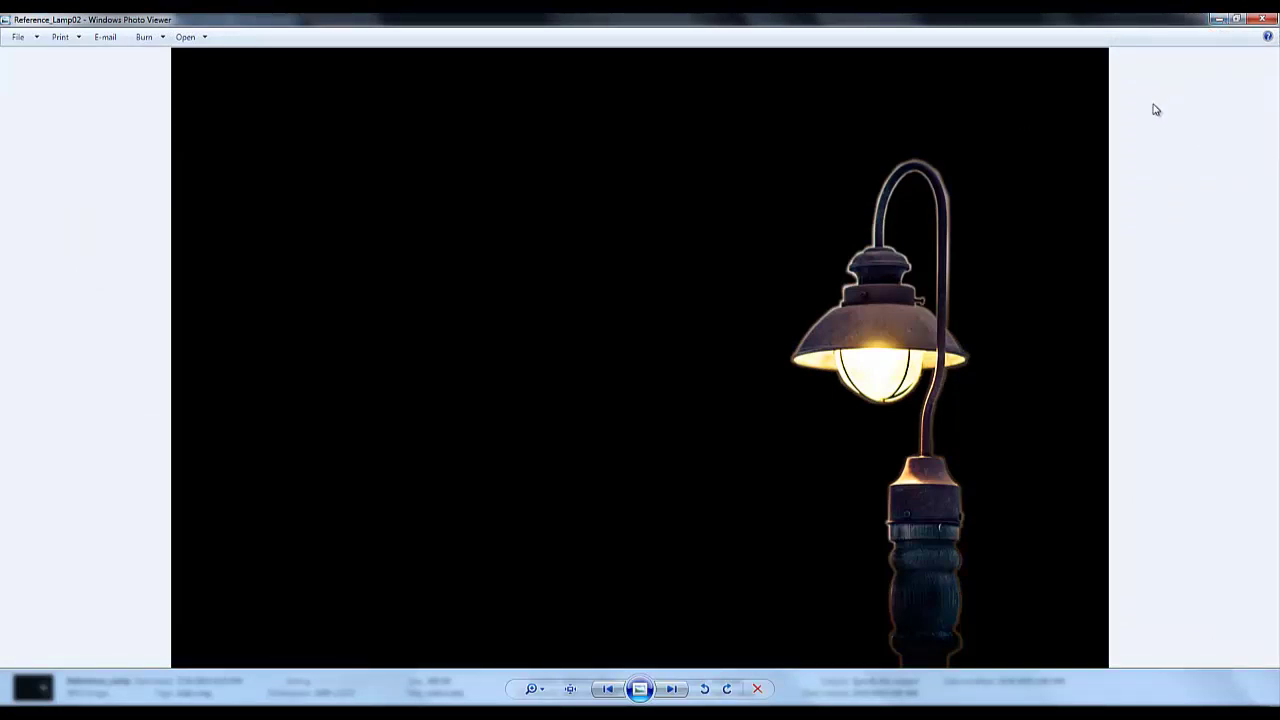
pyautogui.click(1217, 22)
pyautogui.click(1217, 19)
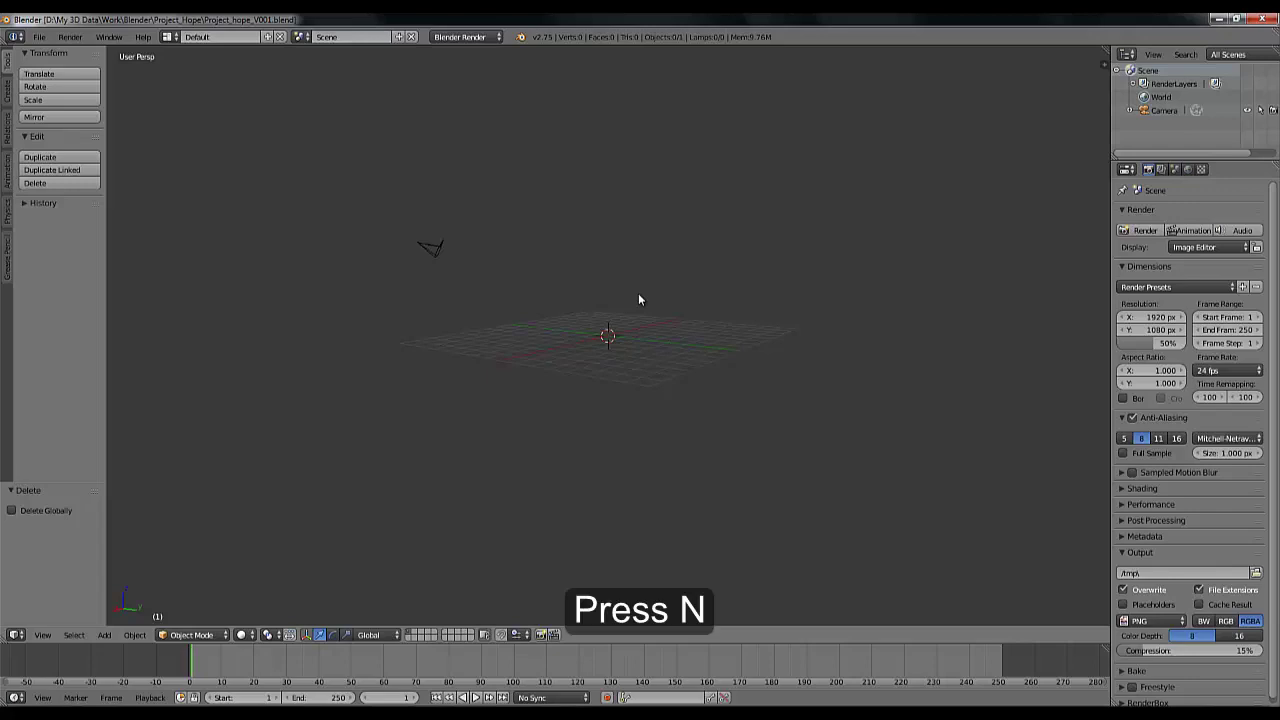
# In the N sidebar, enable and expand Background Images and add one image entry
pyautogui.press('n')
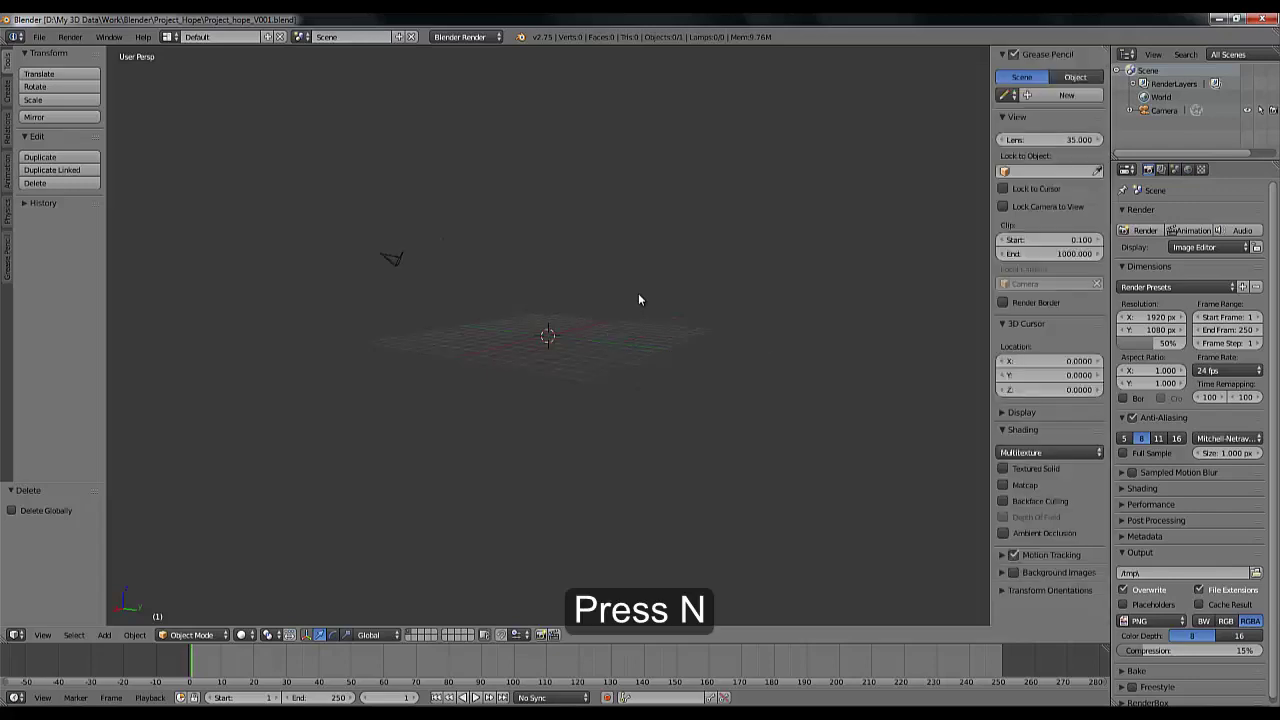
pyautogui.click(1014, 574)
pyautogui.click(1020, 575)
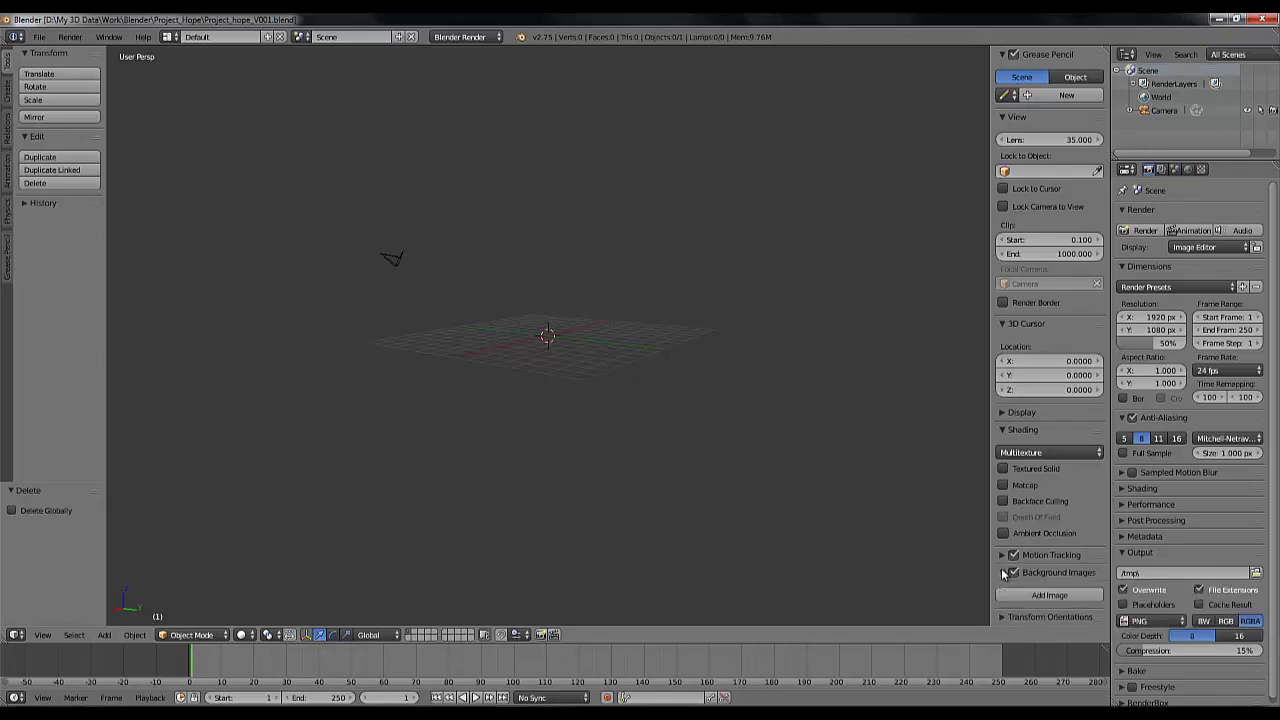
pyautogui.click(1052, 595)
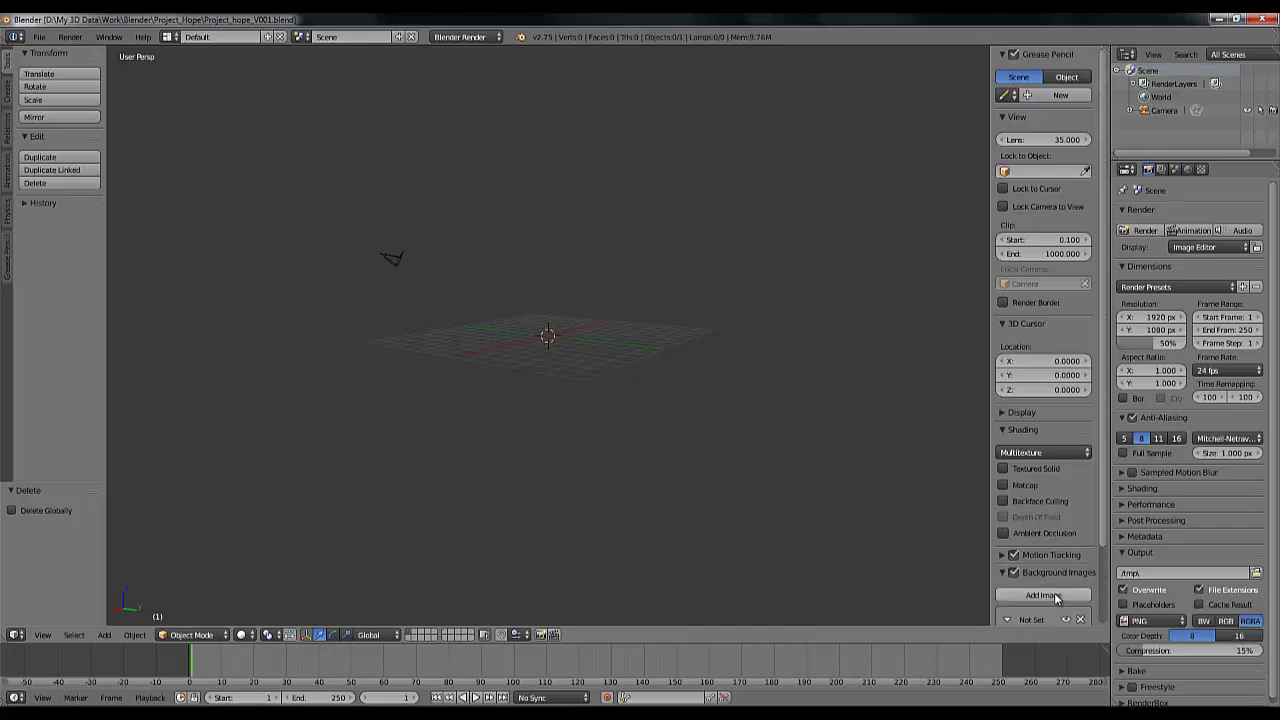
pyautogui.scroll(-3, 1045, 592)
# Browse to the References folder and choose Reference_Lamp02.jpg as the background image
pyautogui.click(1052, 593)
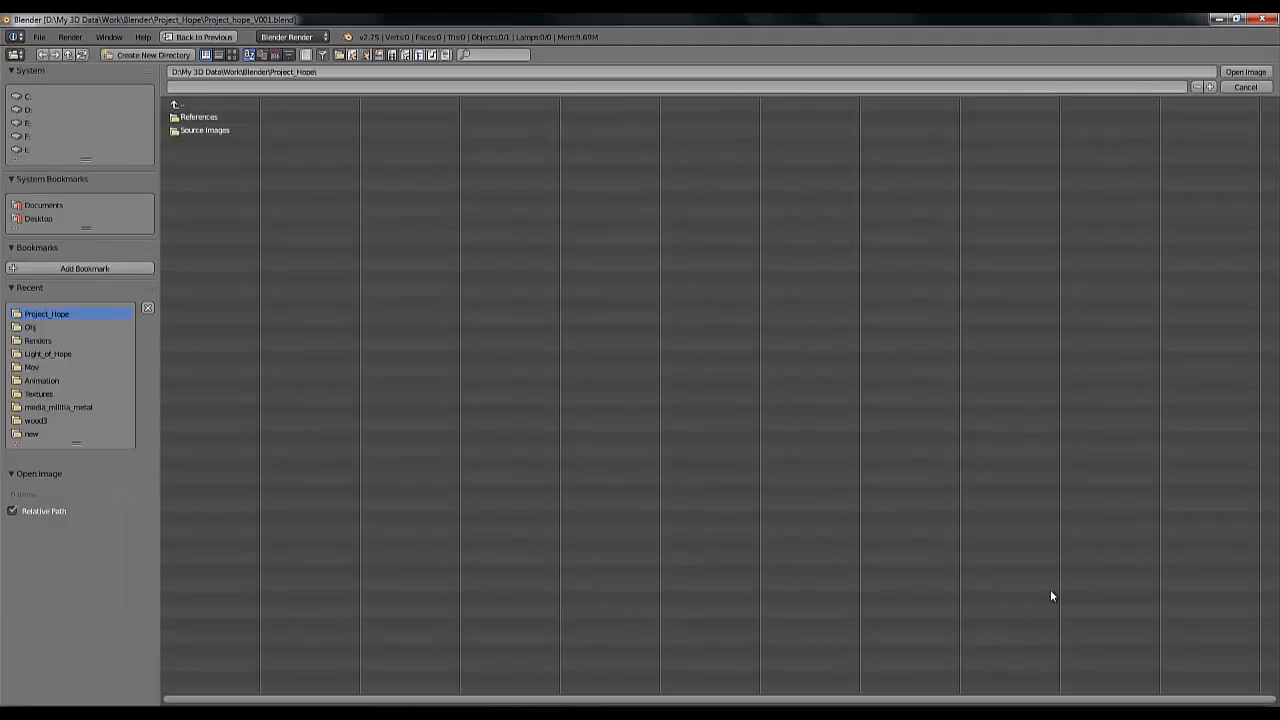
pyautogui.click(199, 118)
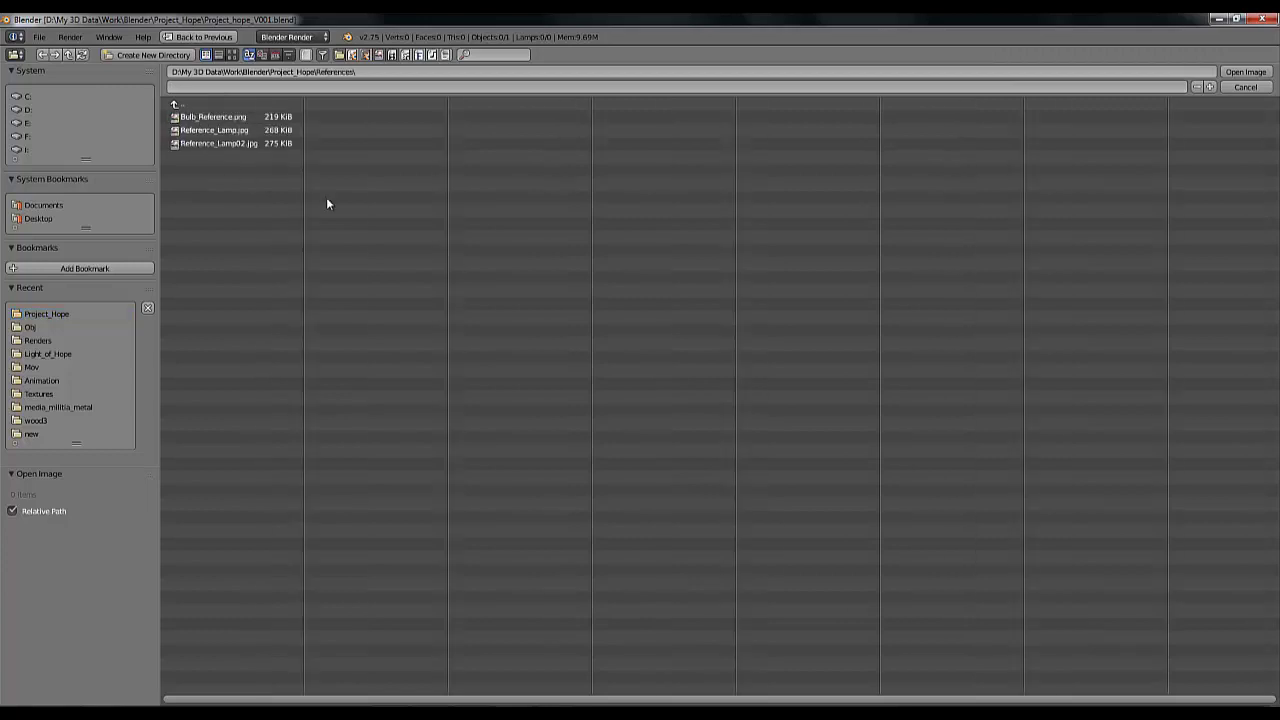
pyautogui.click(221, 145)
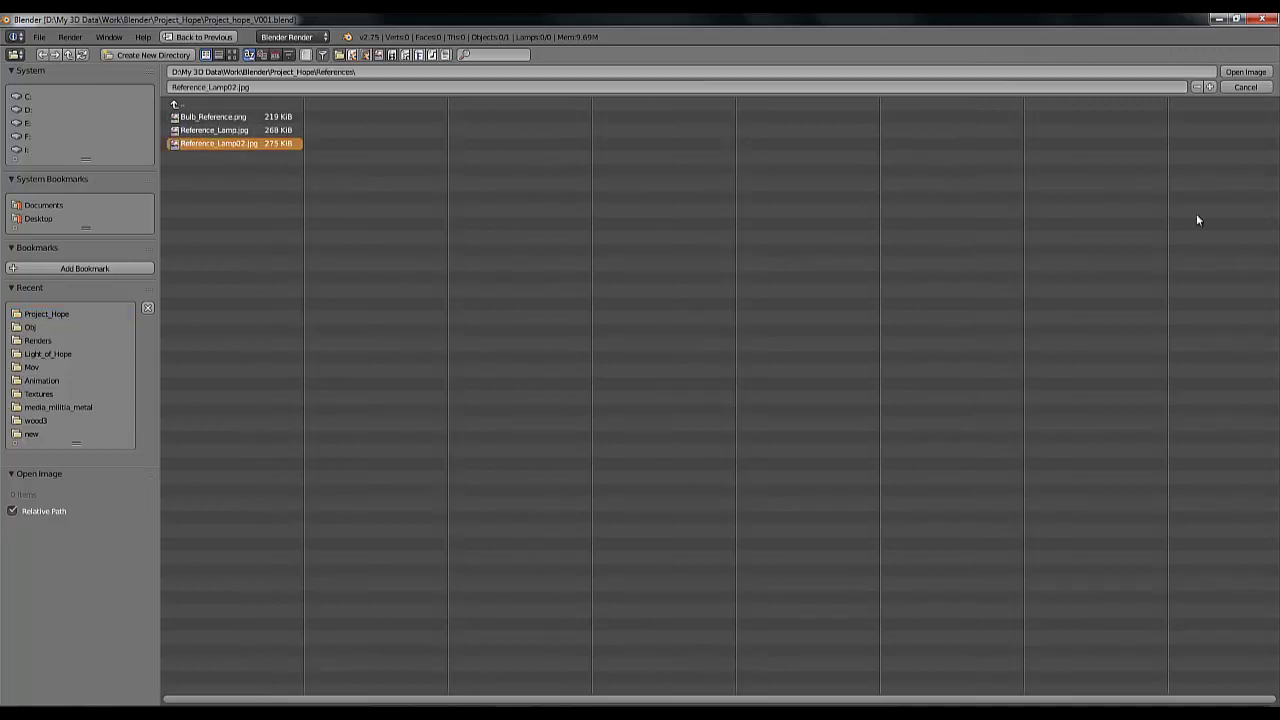
# Load Reference_Lamp02.jpg as the background and switch the 3D view to orthographic projection
pyautogui.click(1246, 72)
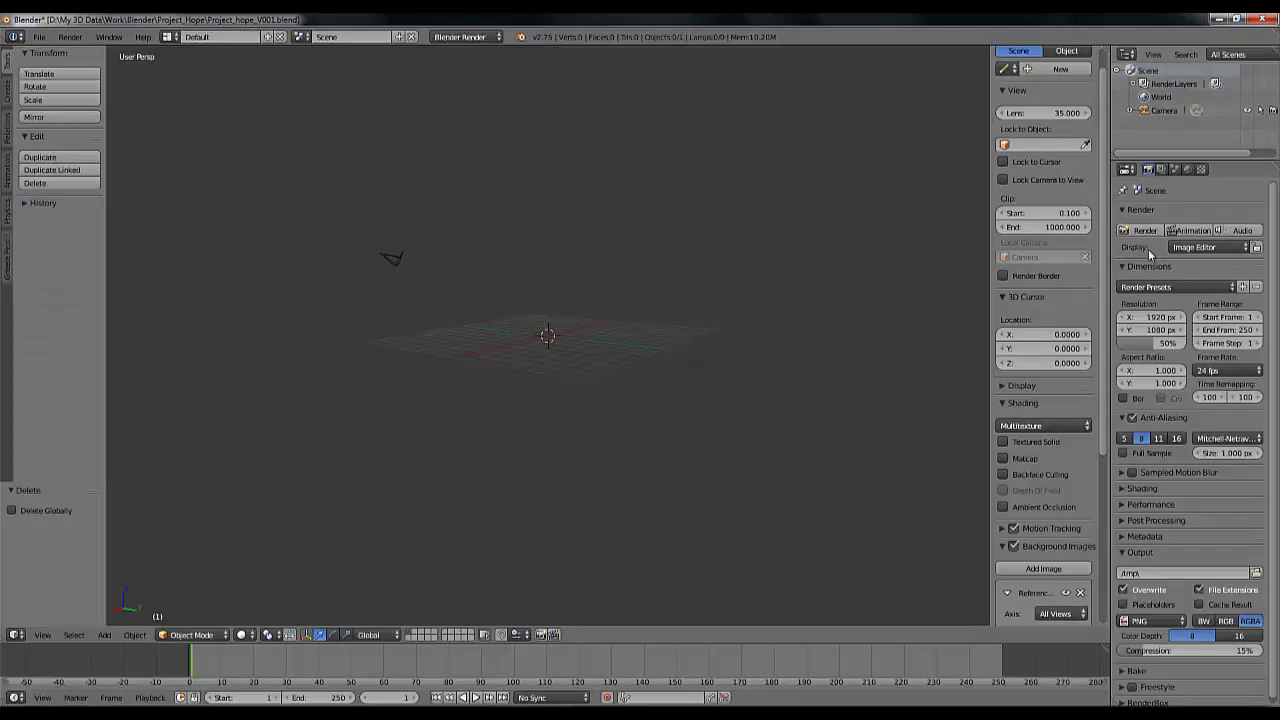
pyautogui.scroll(7, 607, 312)
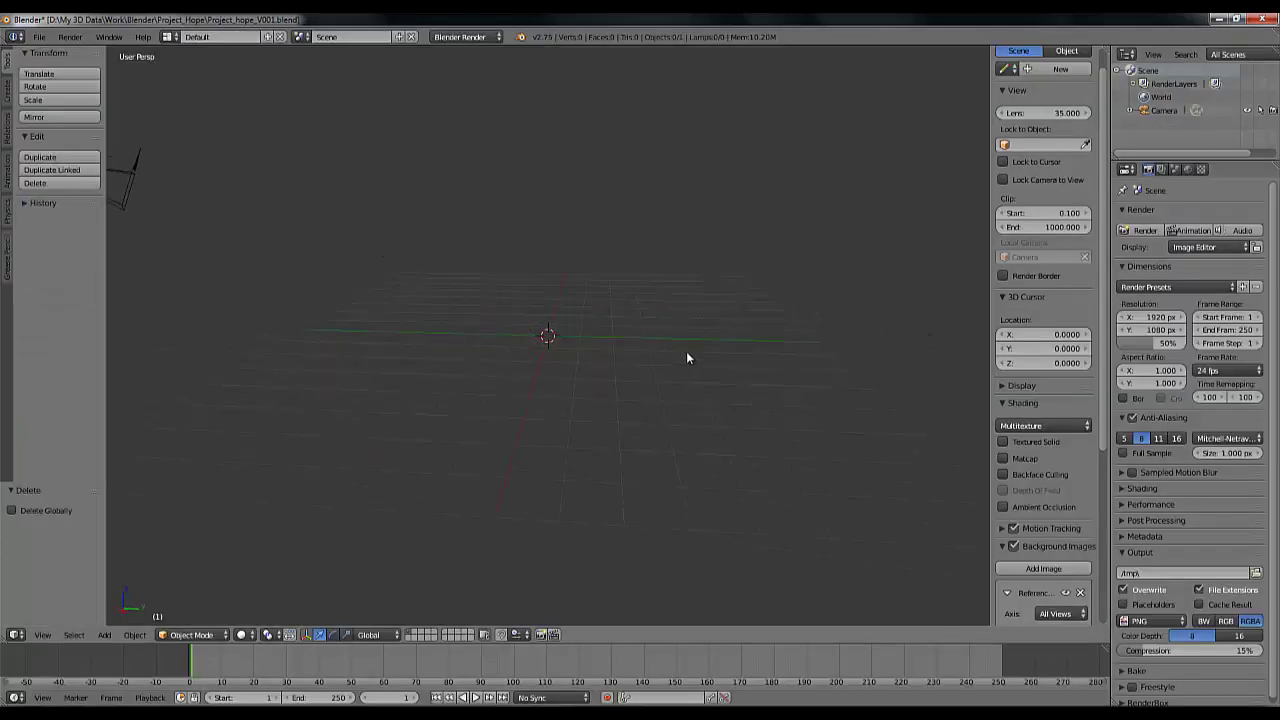
pyautogui.scroll(-3, 594, 330)
pyautogui.scroll(3, 594, 330)
pyautogui.scroll(-3, 596, 330)
pyautogui.scroll(-3, 596, 330)
pyautogui.scroll(6, 596, 330)
pyautogui.scroll(-2, 596, 330)
pyautogui.press('KP_5')
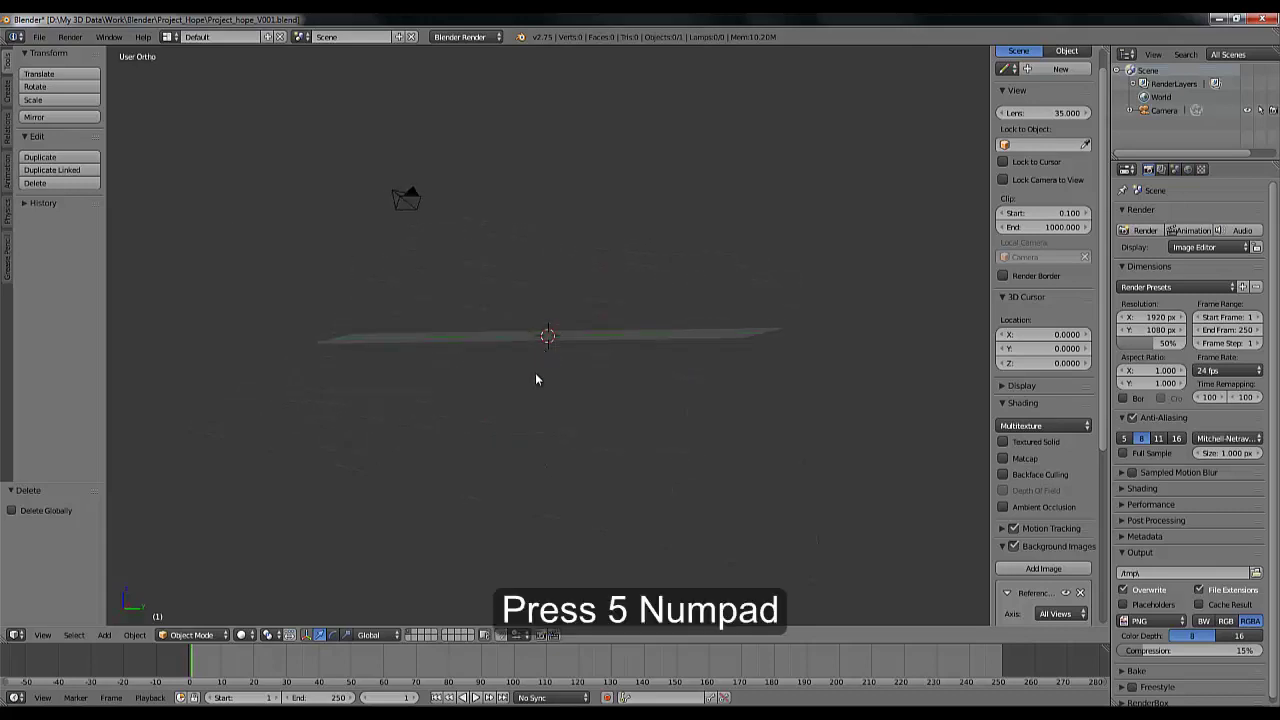
pyautogui.moveTo(535, 379); pyautogui.dragTo(489, 378, button='middle')
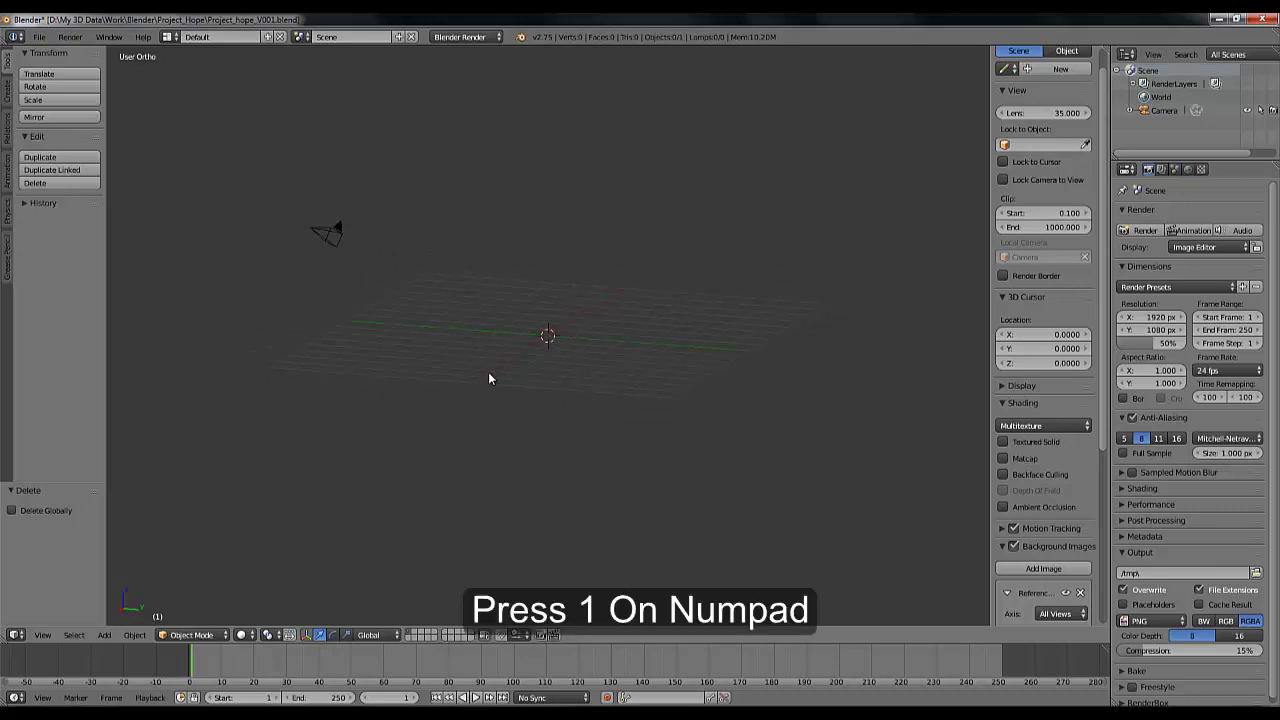
# Switch to Front Ortho view and zoom until the street-lamp photo shows behind the scene
pyautogui.press('KP_1')
pyautogui.scroll(3, 490, 392)
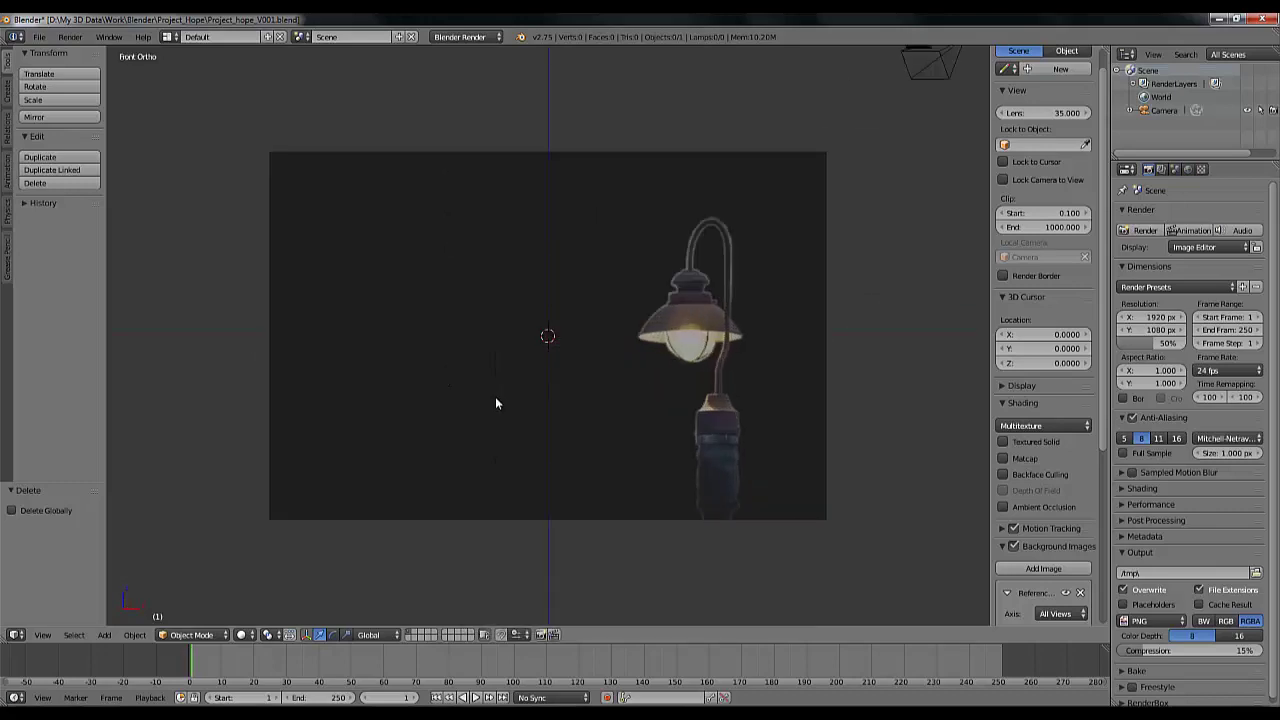
pyautogui.scroll(2, 495, 400)
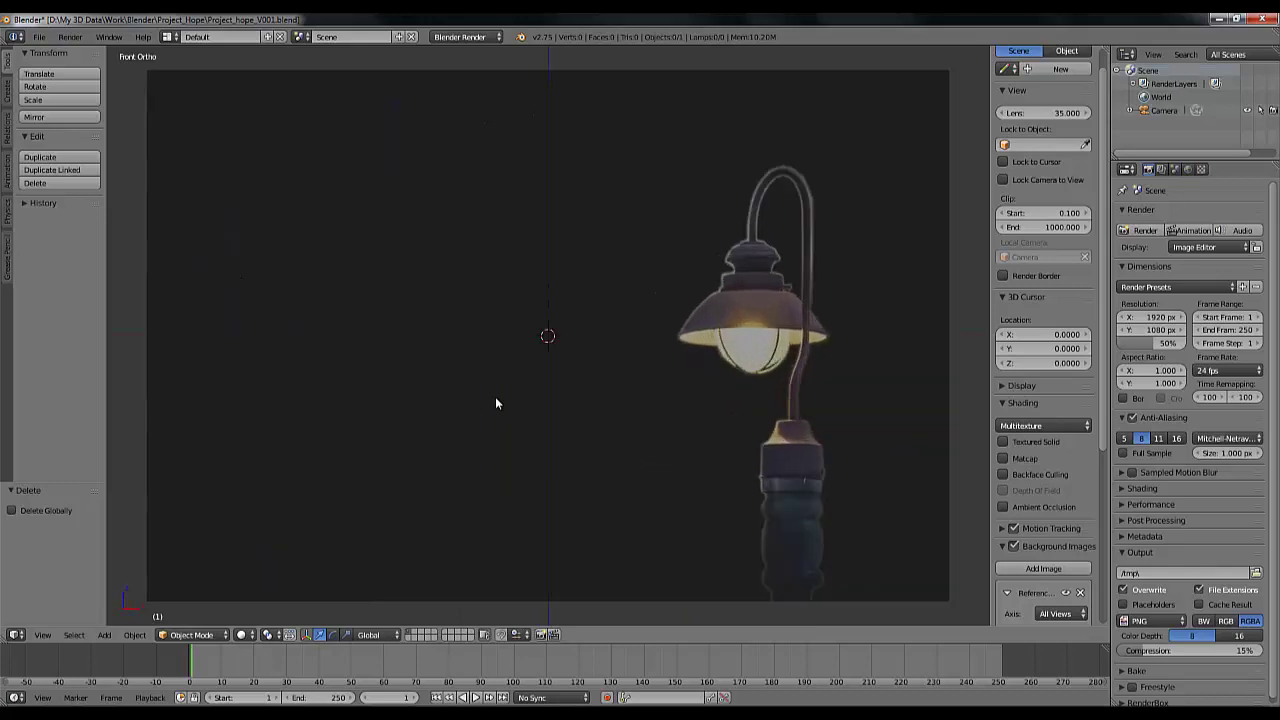
pyautogui.scroll(-1, 500, 402)
pyautogui.scroll(2, 463, 302)
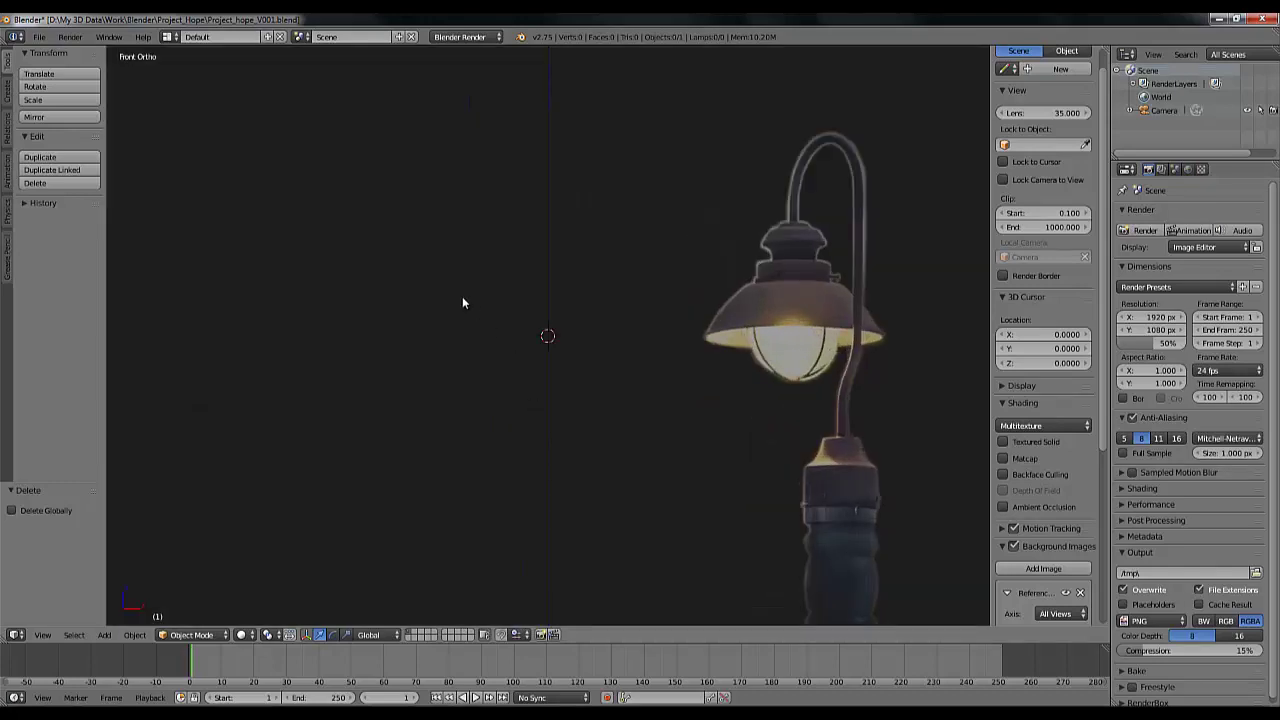
pyautogui.scroll(-1, 463, 302)
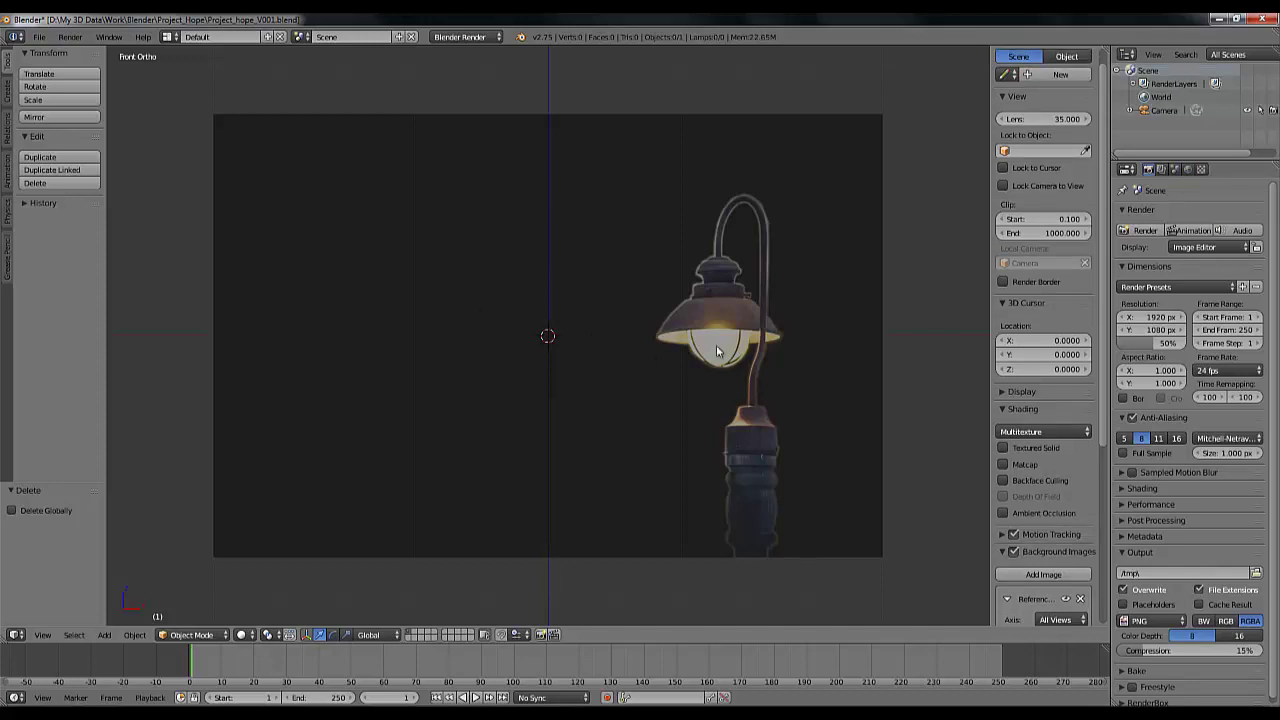
pyautogui.scroll(6, 627, 399)
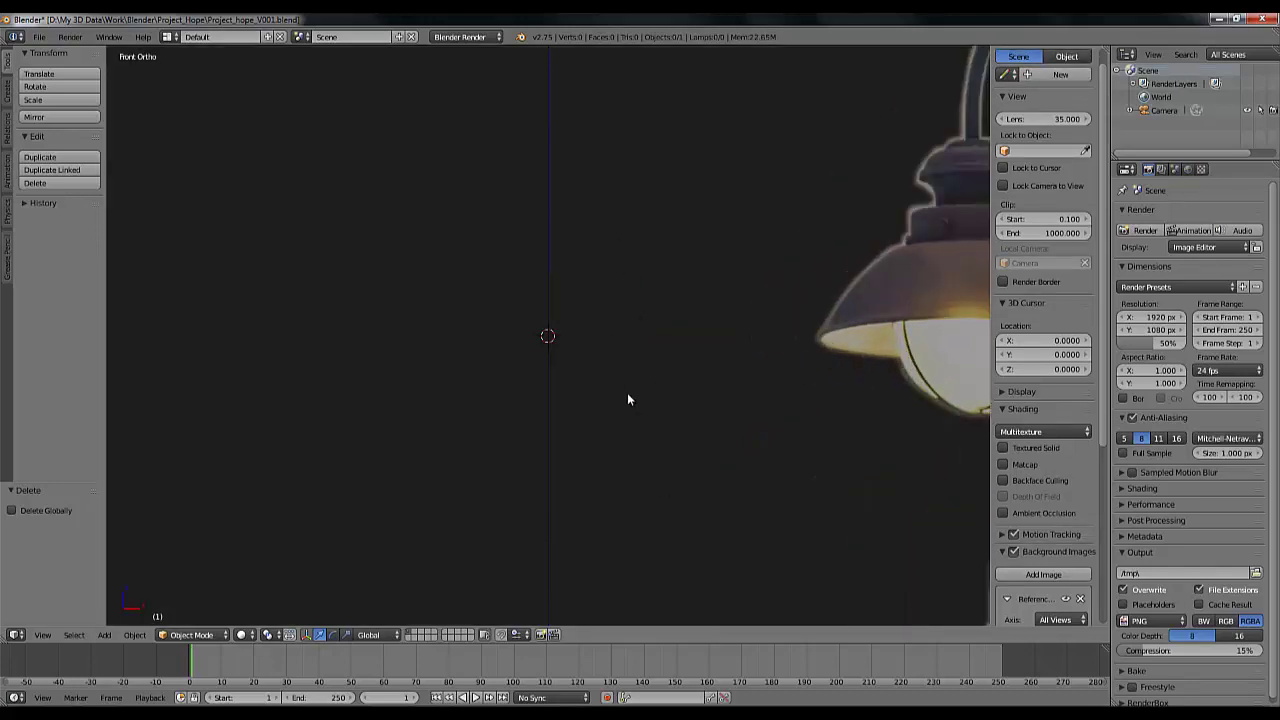
pyautogui.scroll(-7, 627, 399)
# Set the reference photo's vertical offset to 5.00 so its bottom edge sits on the ground line
pyautogui.scroll(-5, 1025, 434)
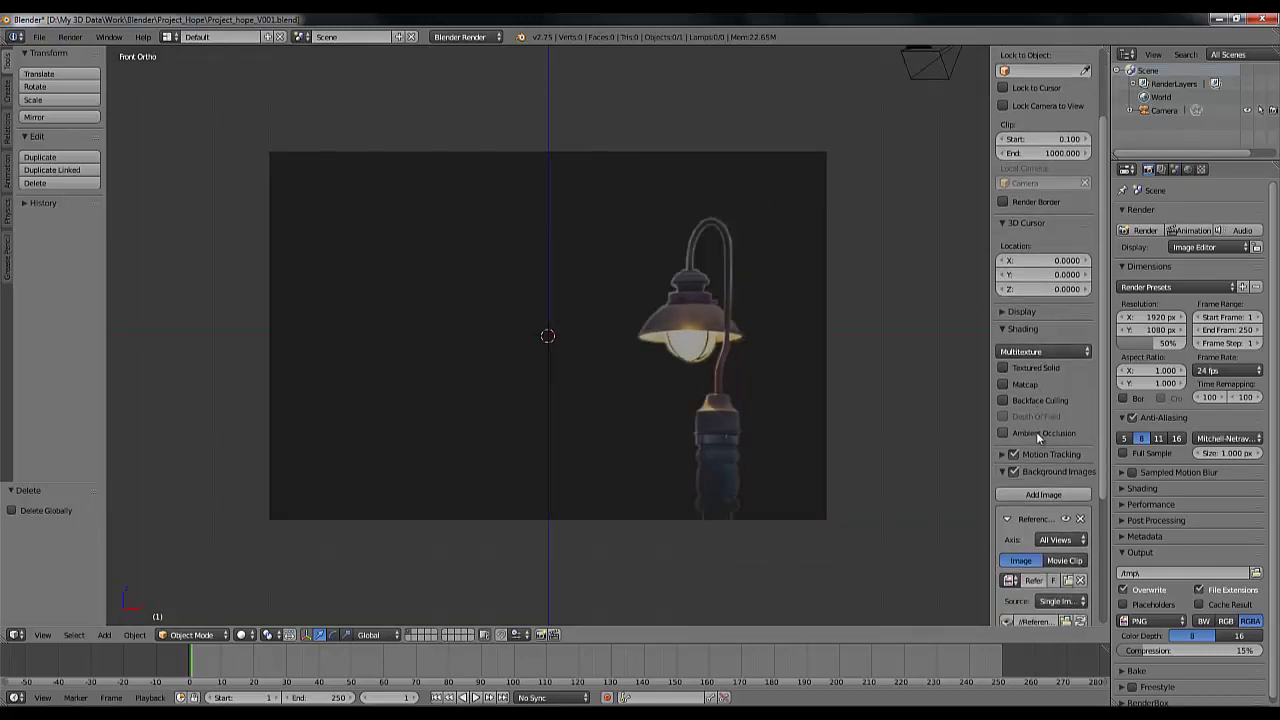
pyautogui.scroll(-3, 1032, 476)
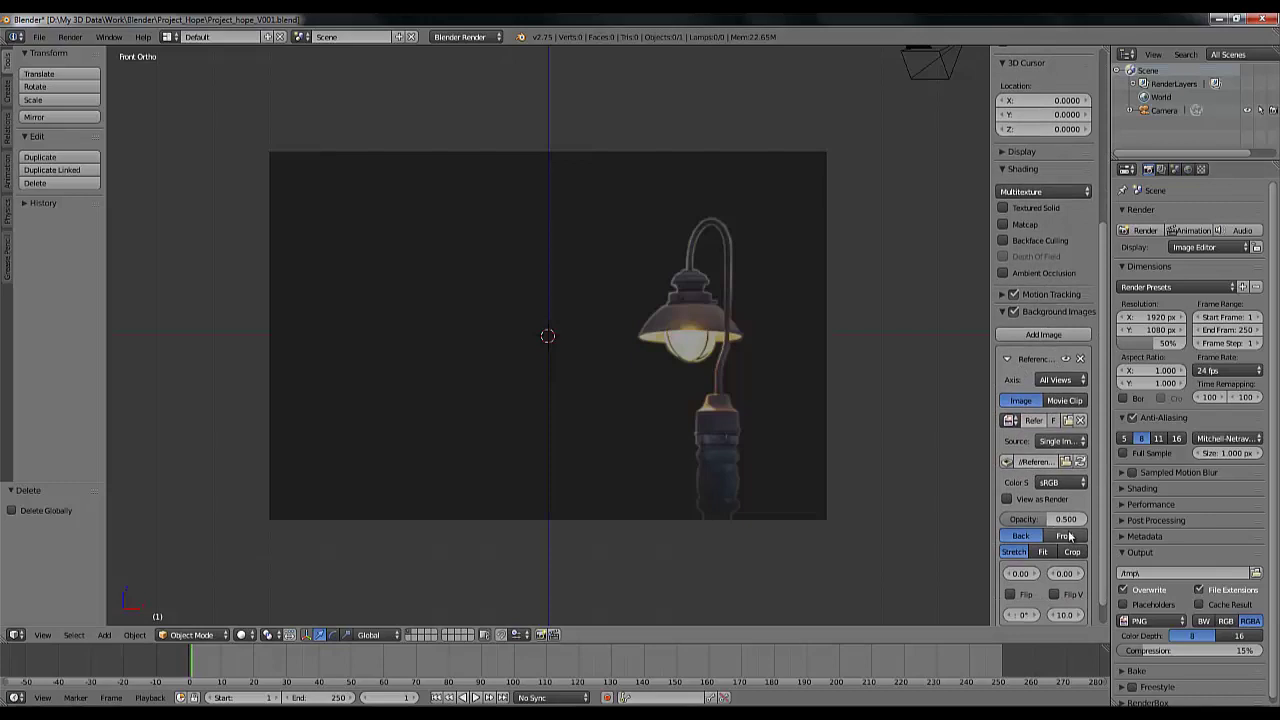
pyautogui.scroll(-1, 1048, 525)
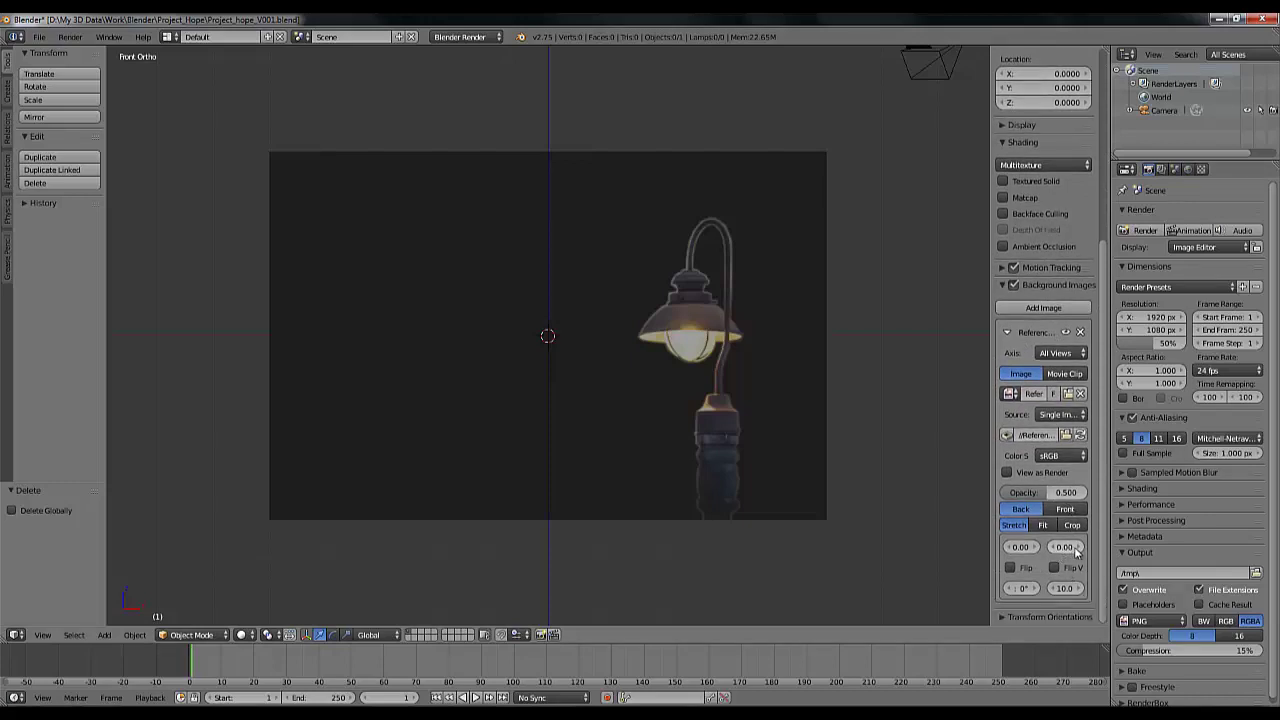
pyautogui.moveTo(1066, 549); pyautogui.dragTo(1078, 552)
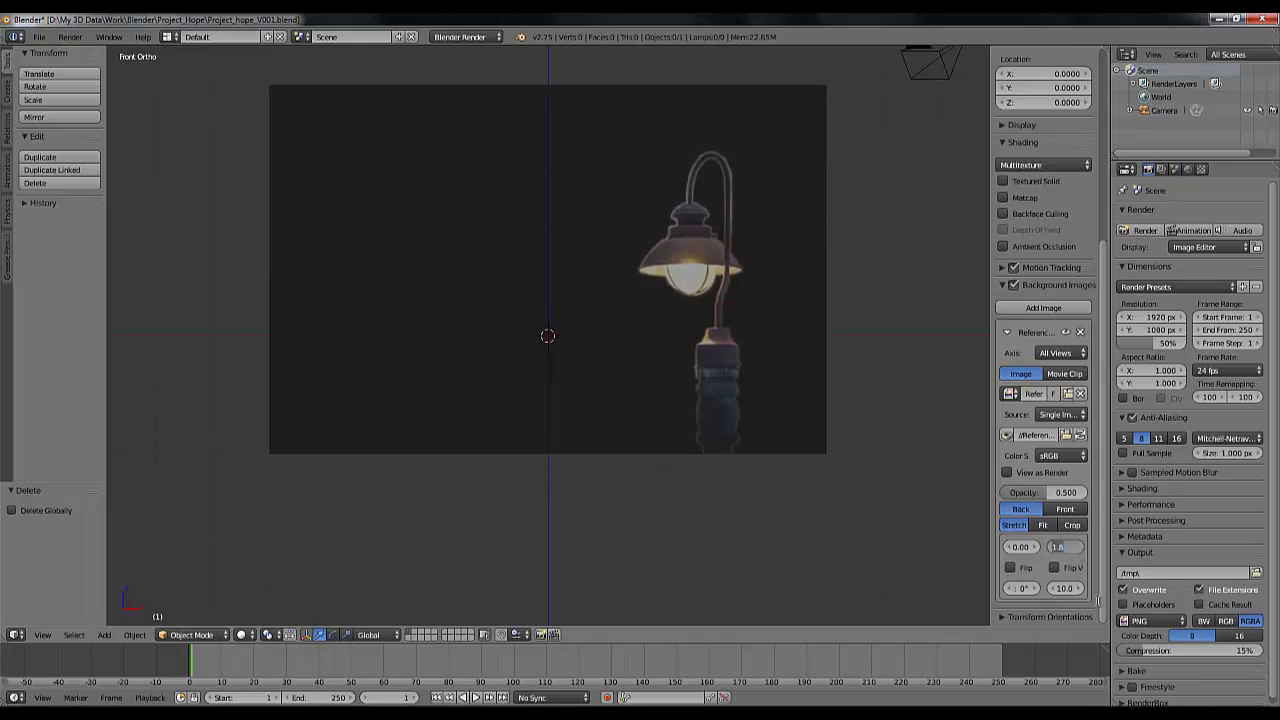
pyautogui.write('2.5')
pyautogui.press('Return')
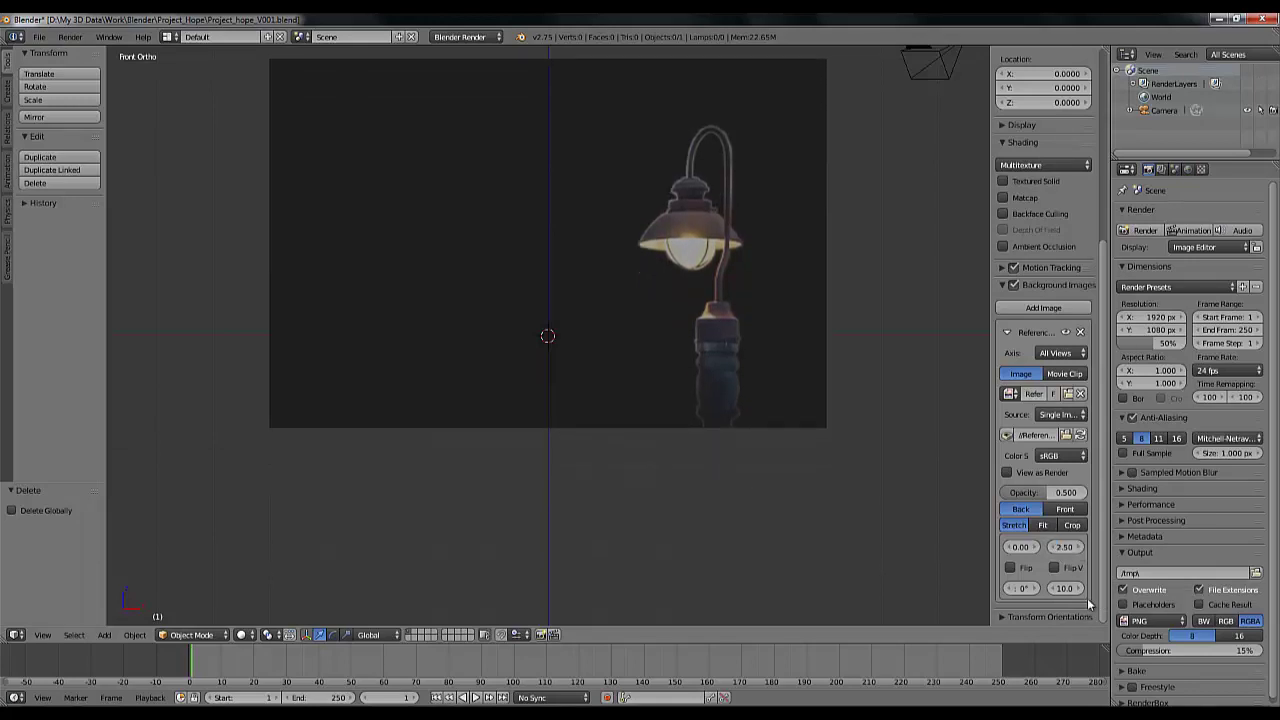
pyautogui.click(1062, 547)
pyautogui.write('1')
pyautogui.press('Return')
pyautogui.click(1064, 547)
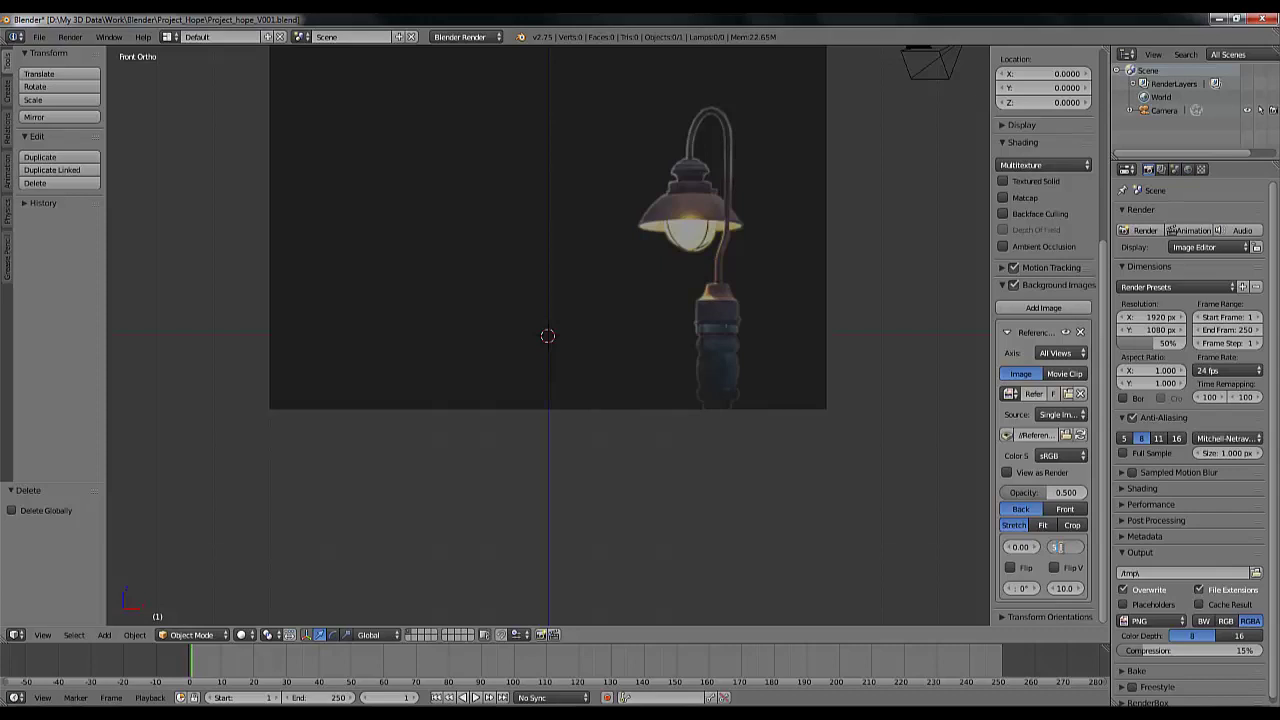
pyautogui.write('5')
pyautogui.press('Return')
# Pan and zoom the viewport to centre the lamp reference photo
pyautogui.scroll(2, 509, 458)
pyautogui.scroll(-4, 525, 402)
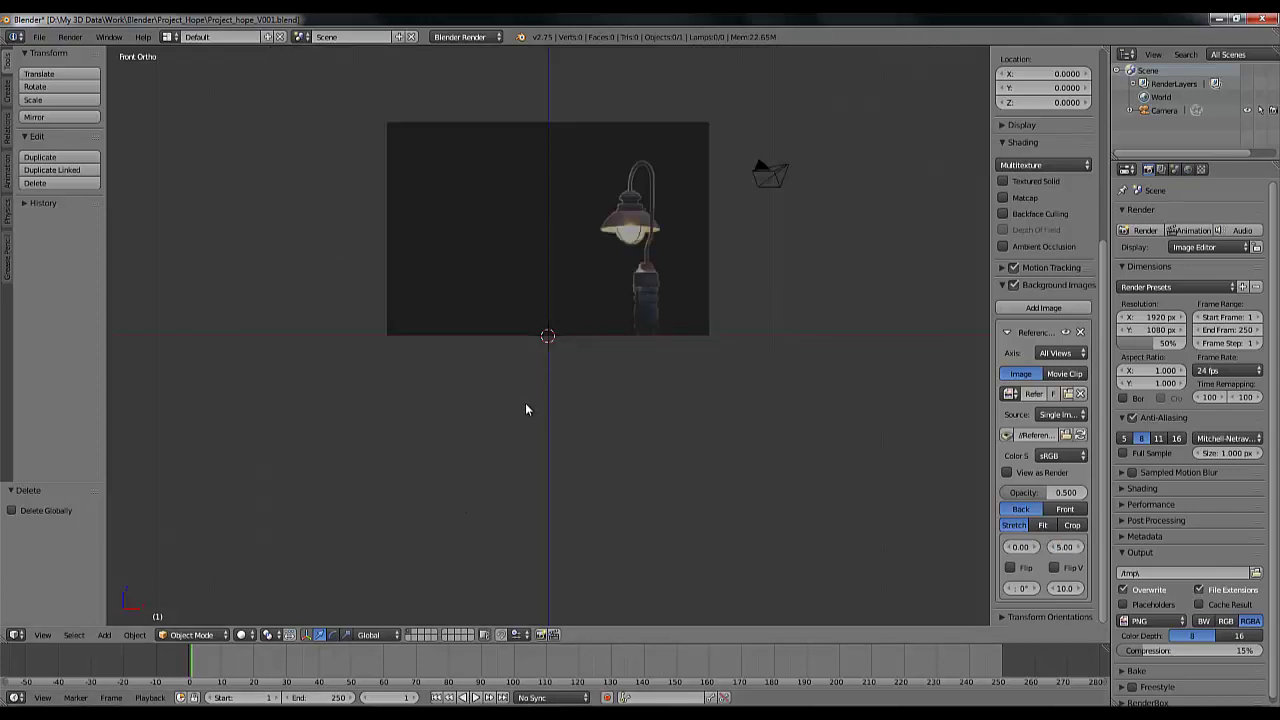
pyautogui.scroll(6, 525, 402)
pyautogui.scroll(-6, 614, 523)
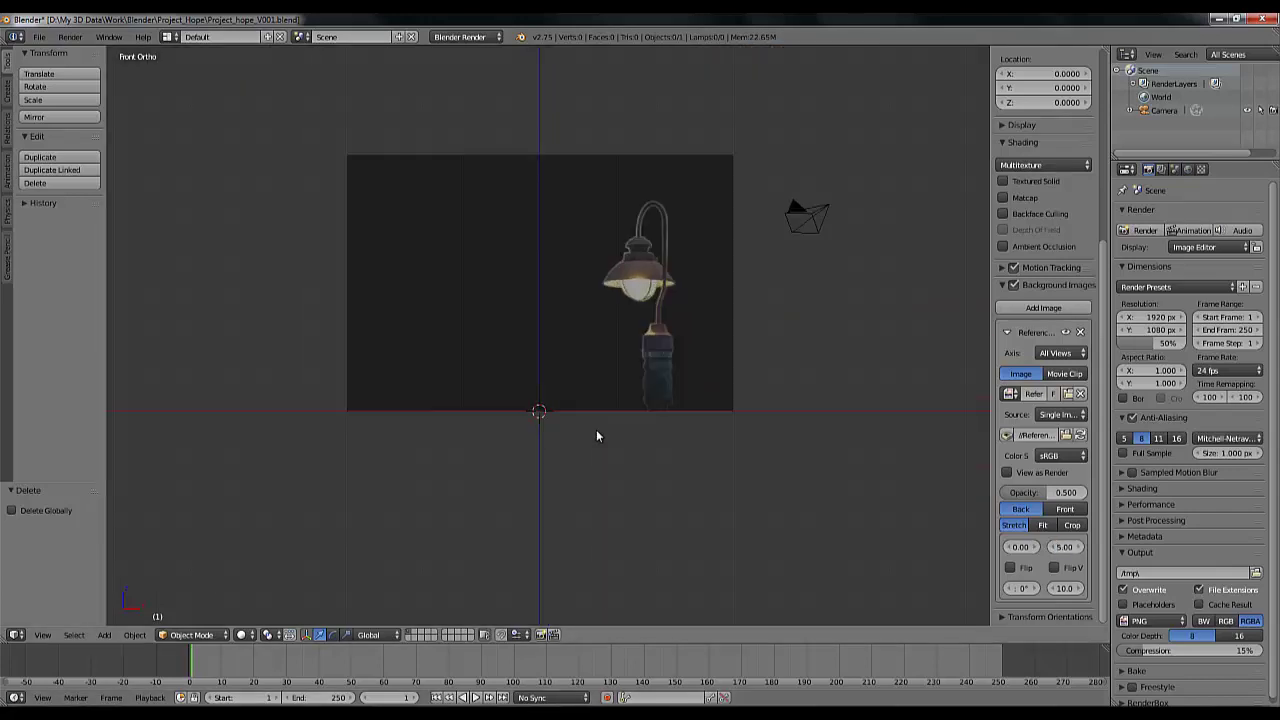
pyautogui.scroll(3, 669, 438)
pyautogui.keyDown('shift'); pyautogui.moveTo(669, 438); pyautogui.dragTo(632, 511, button='middle'); pyautogui.keyUp('shift')
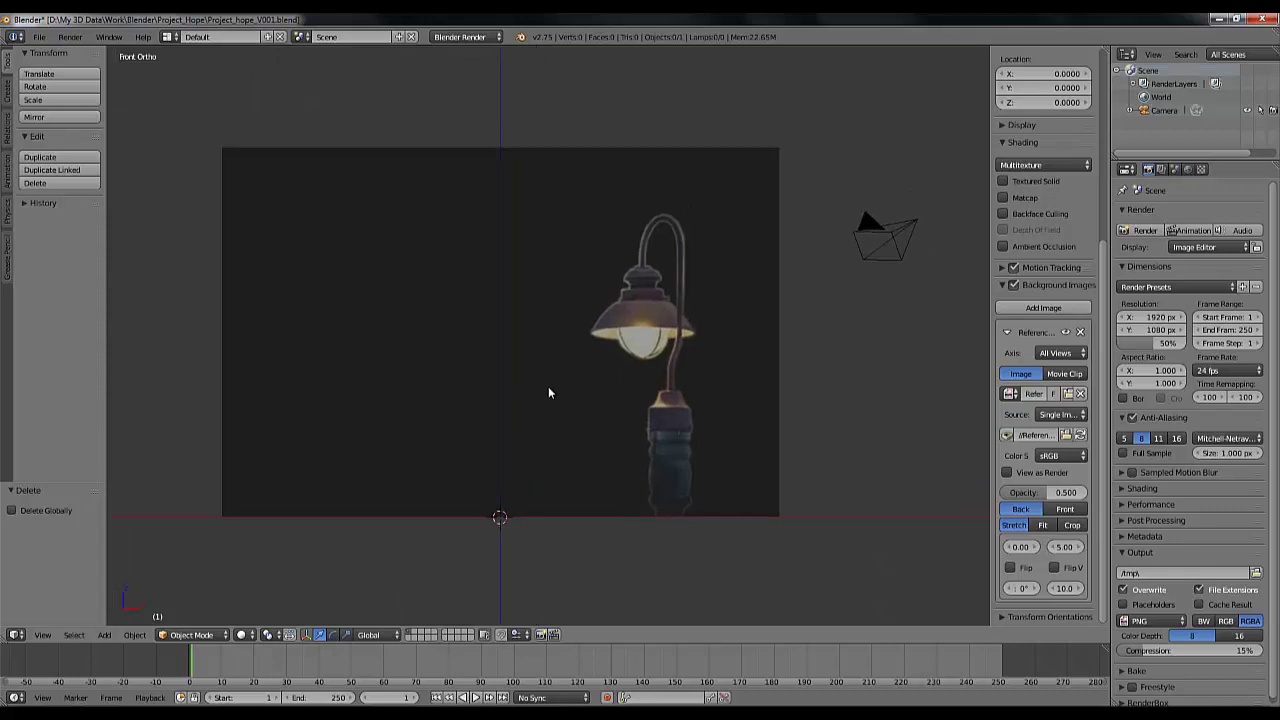
pyautogui.scroll(-4, 641, 271)
pyautogui.scroll(5, 641, 271)
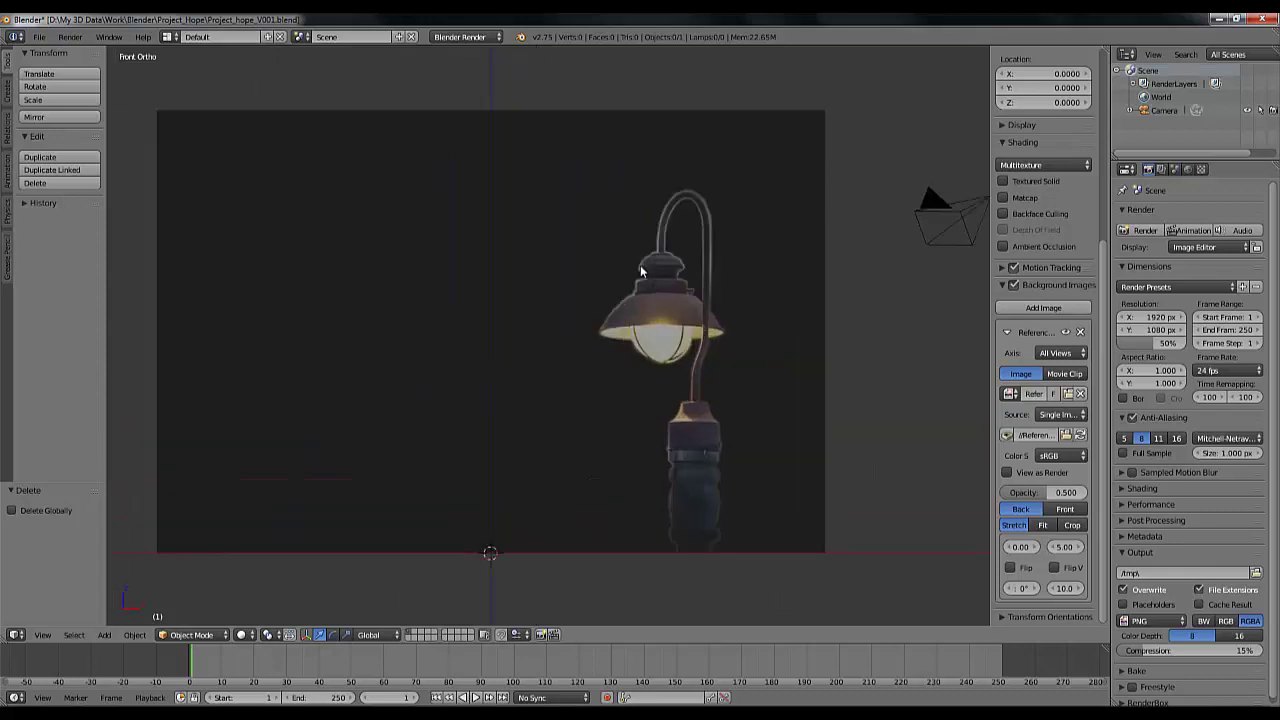
pyautogui.scroll(-2, 641, 271)
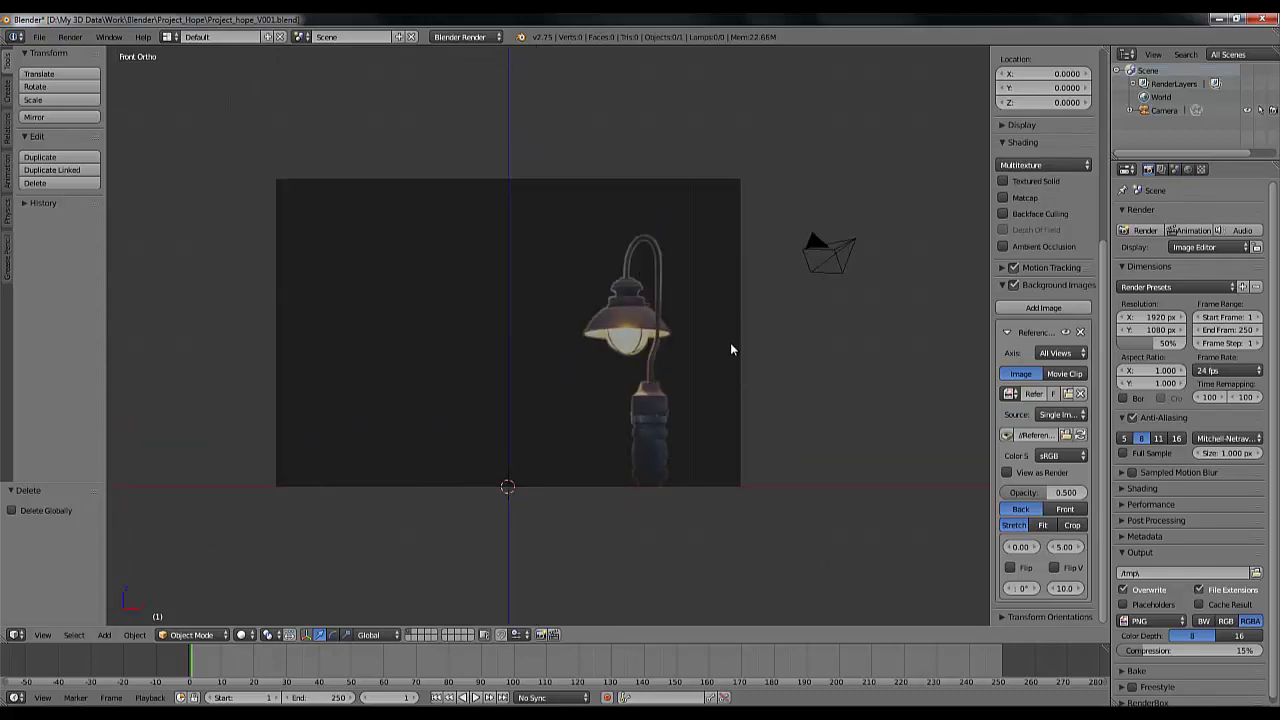
pyautogui.scroll(2, 723, 360)
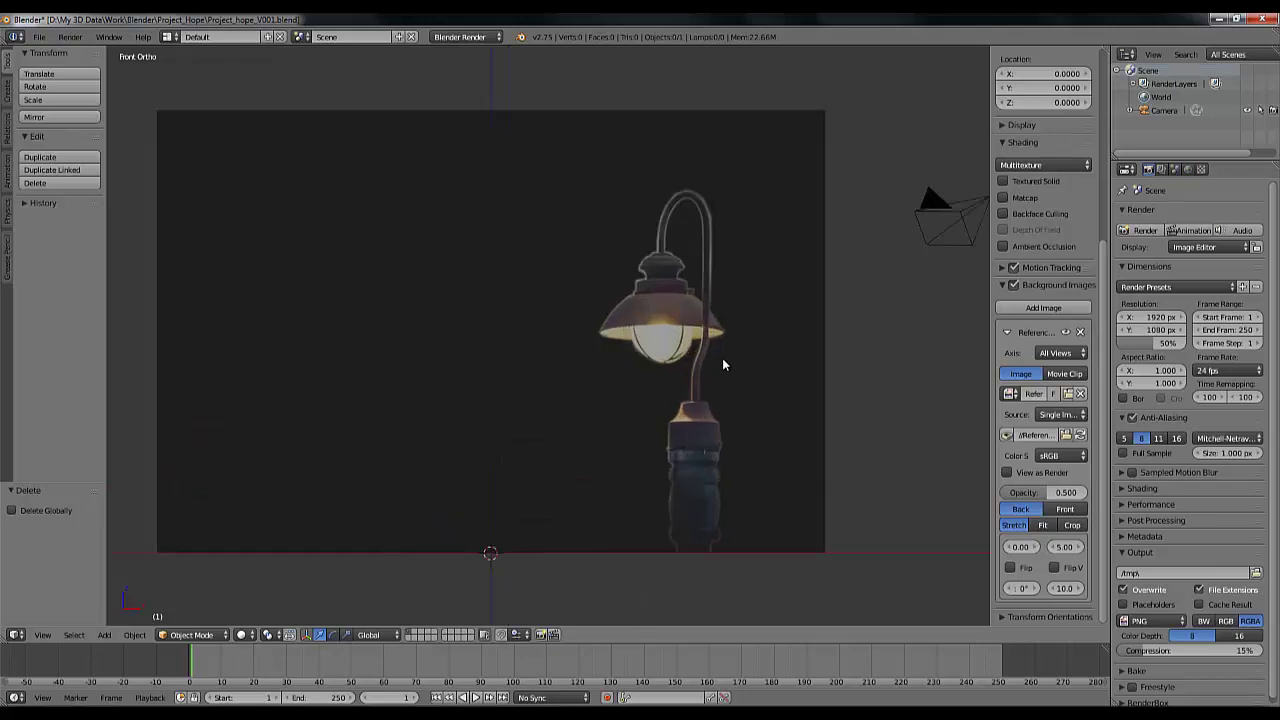
pyautogui.scroll(-1, 723, 362)
pyautogui.scroll(1, 723, 362)
pyautogui.scroll(-1, 575, 366)
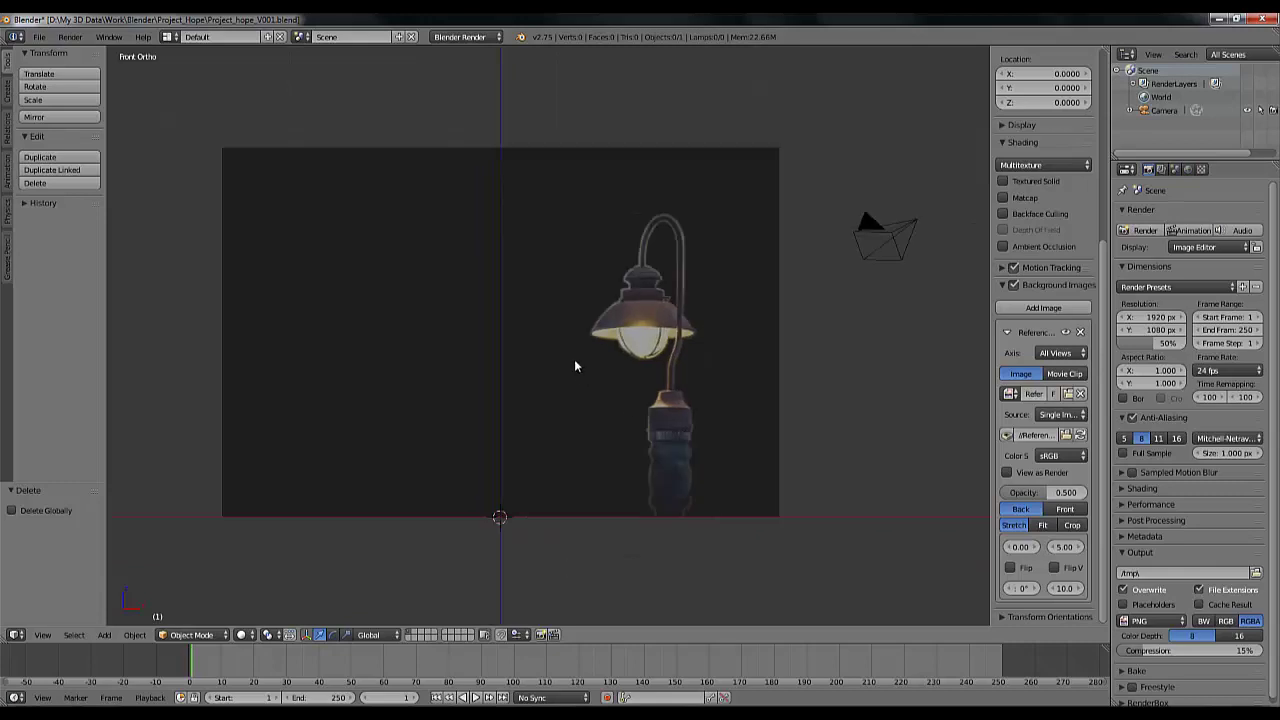
# Add a 32-vertex mesh cylinder at the origin with Cap Fill Type set to Nothing
pyautogui.click(5, 95)
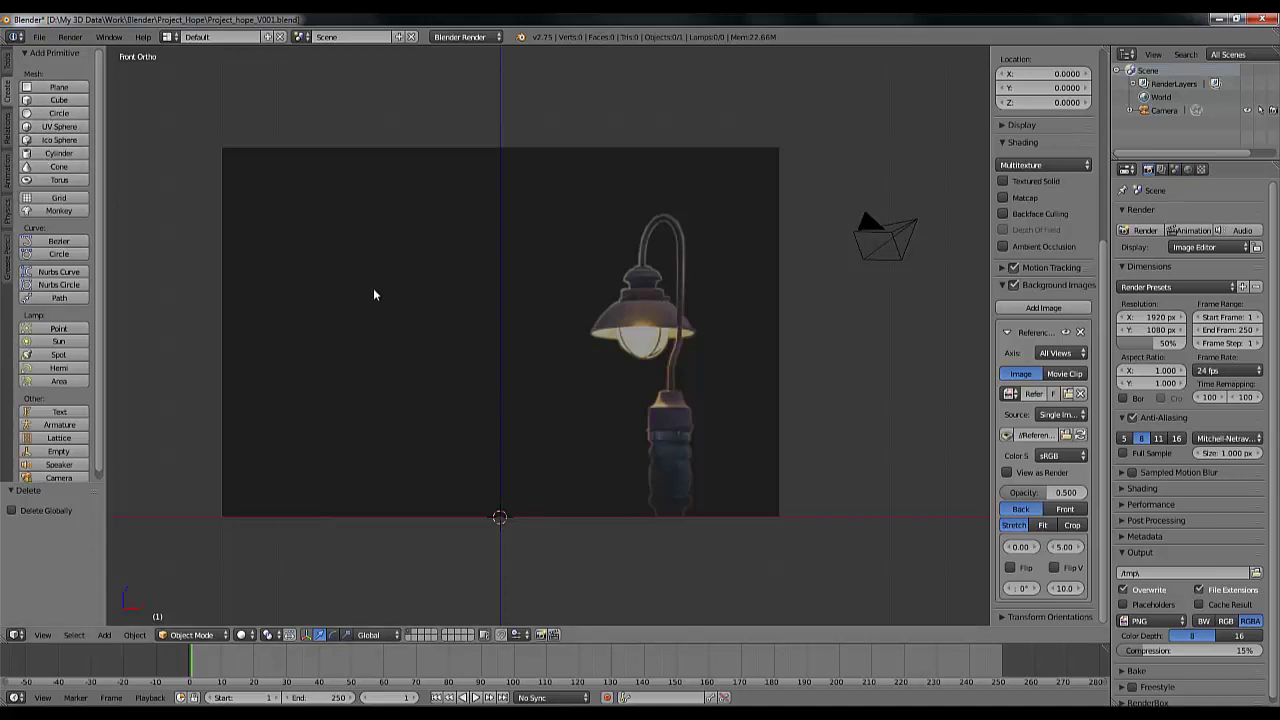
pyautogui.hotkey('shift', 'a')
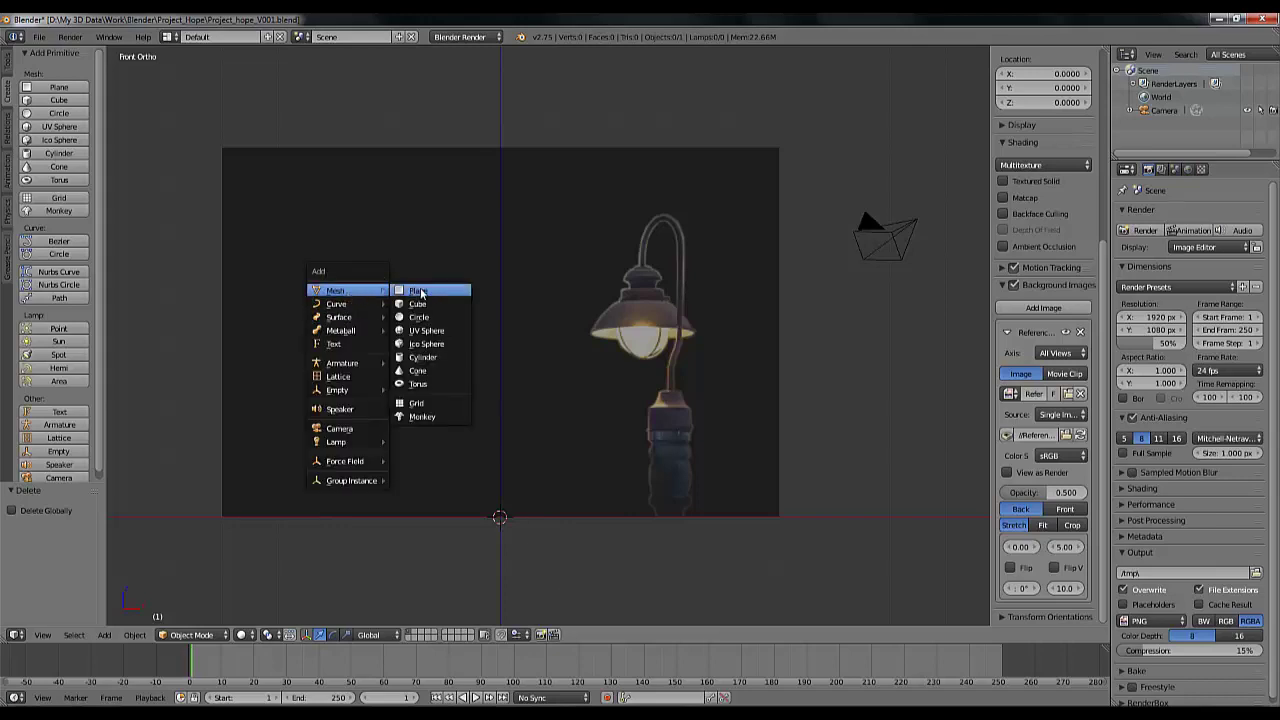
pyautogui.click(422, 358)
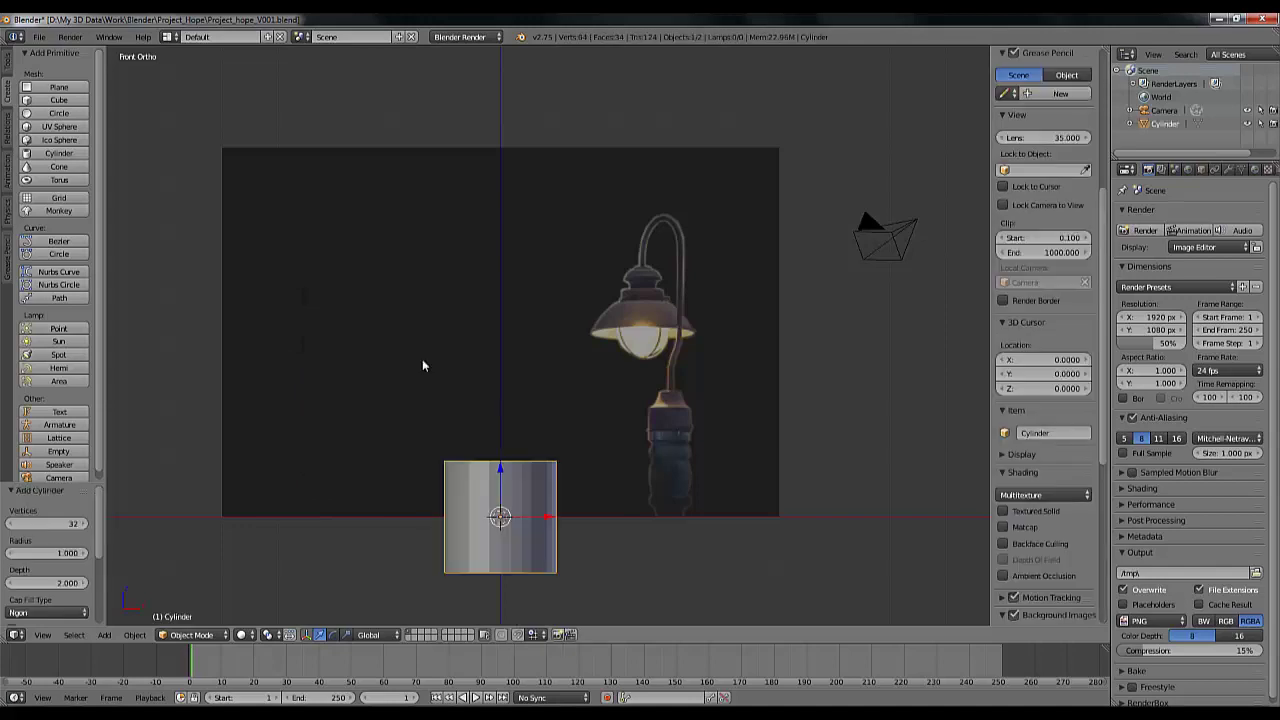
pyautogui.click(44, 613)
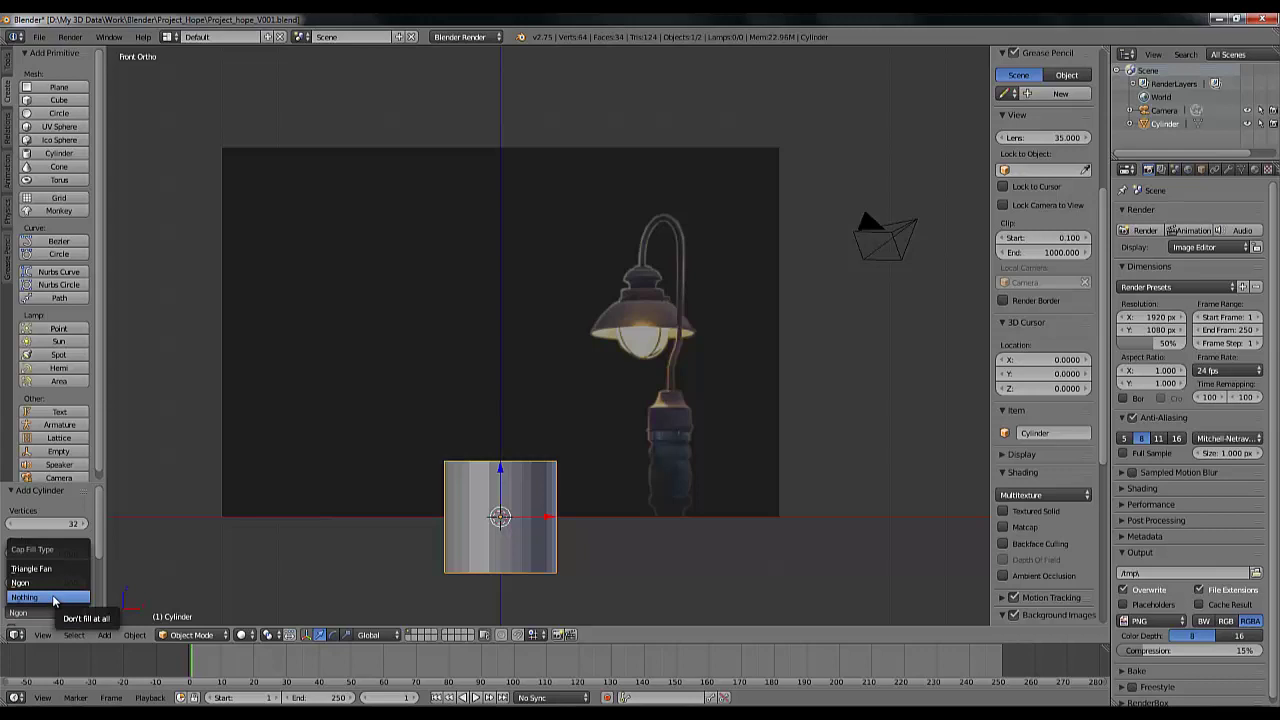
pyautogui.click(54, 598)
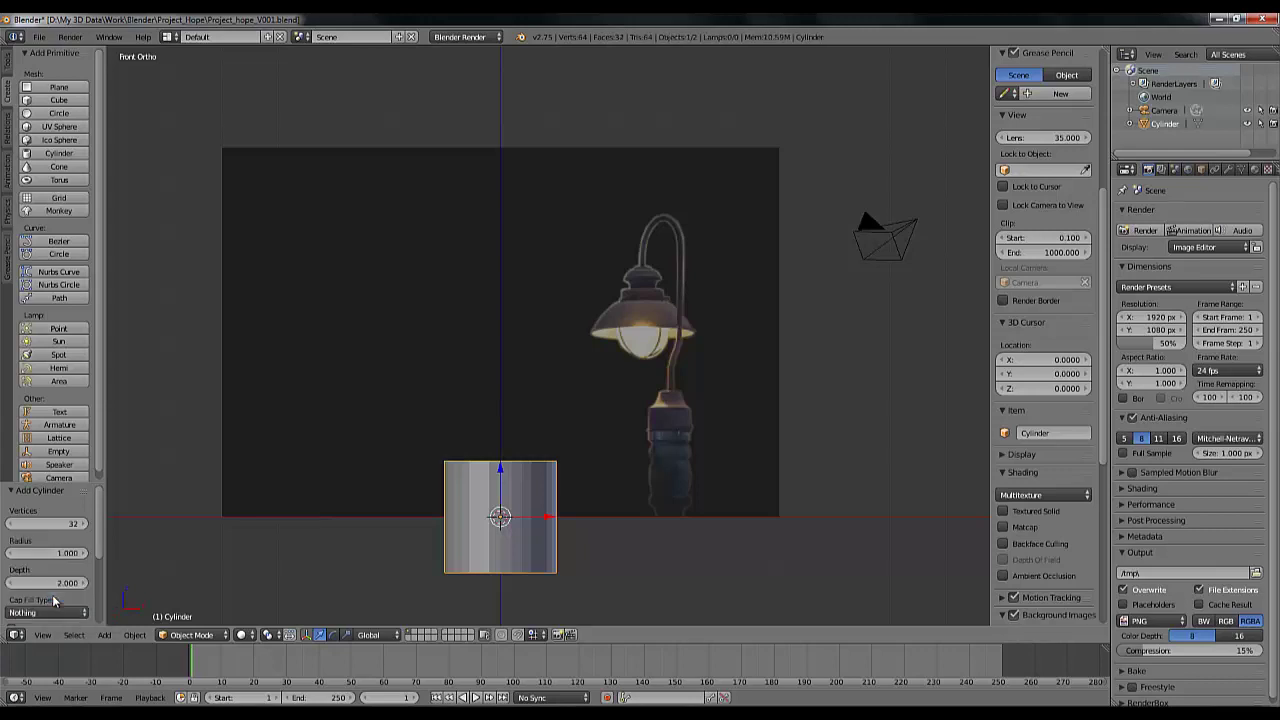
pyautogui.moveTo(449, 443); pyautogui.dragTo(479, 471, button='middle')
# Switch to the front view with the lamp reference photo centred
pyautogui.press('KP_5')
pyautogui.press('KP_0')
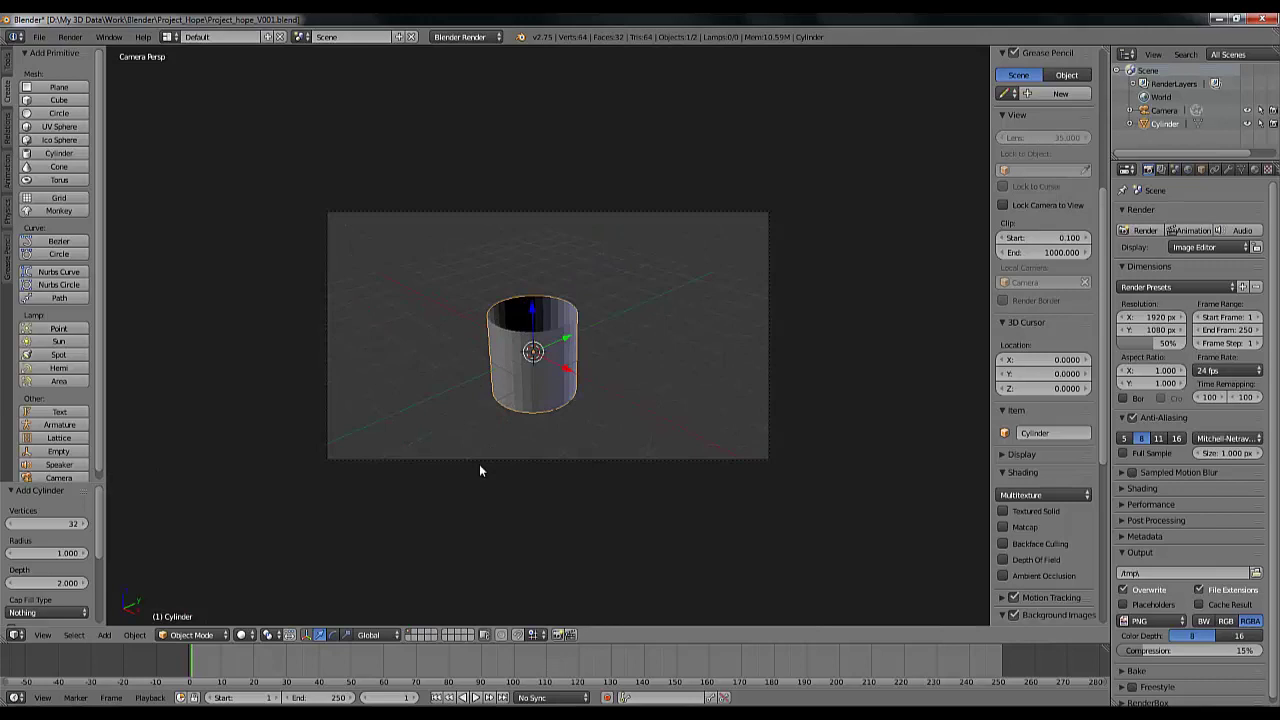
pyautogui.press('KP_0')
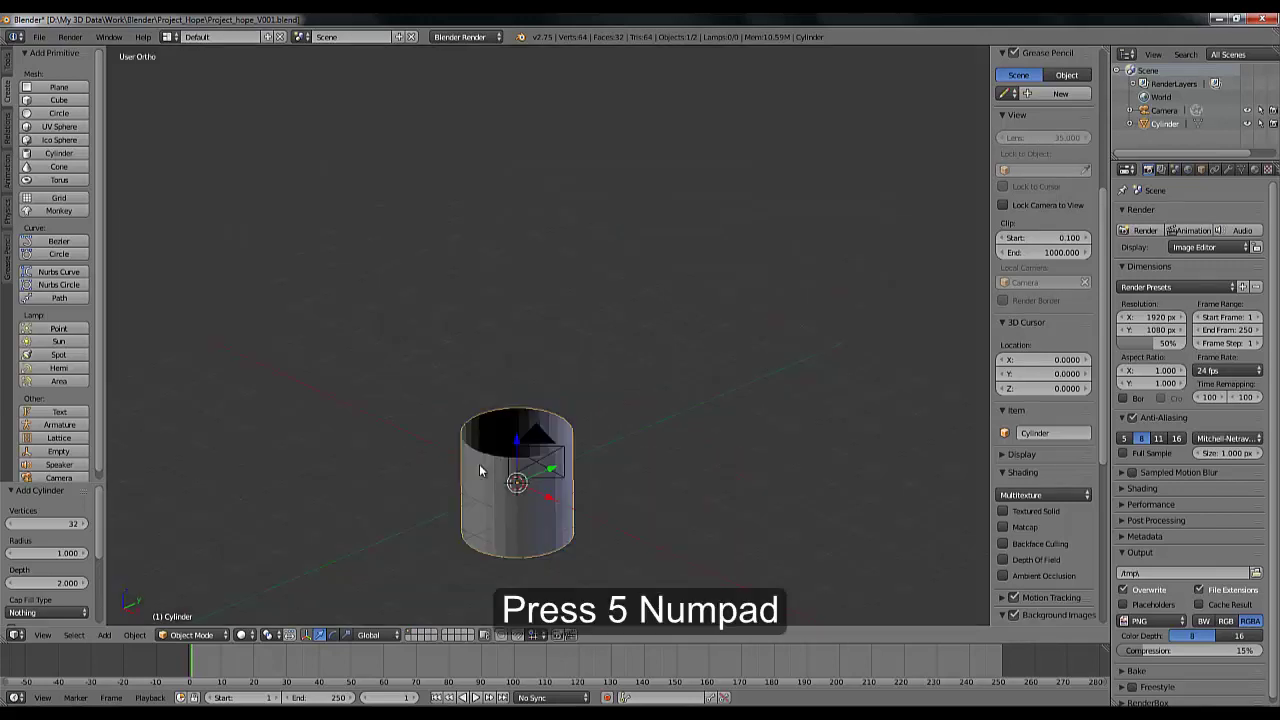
pyautogui.press('KP_1')
pyautogui.scroll(2, 585, 530)
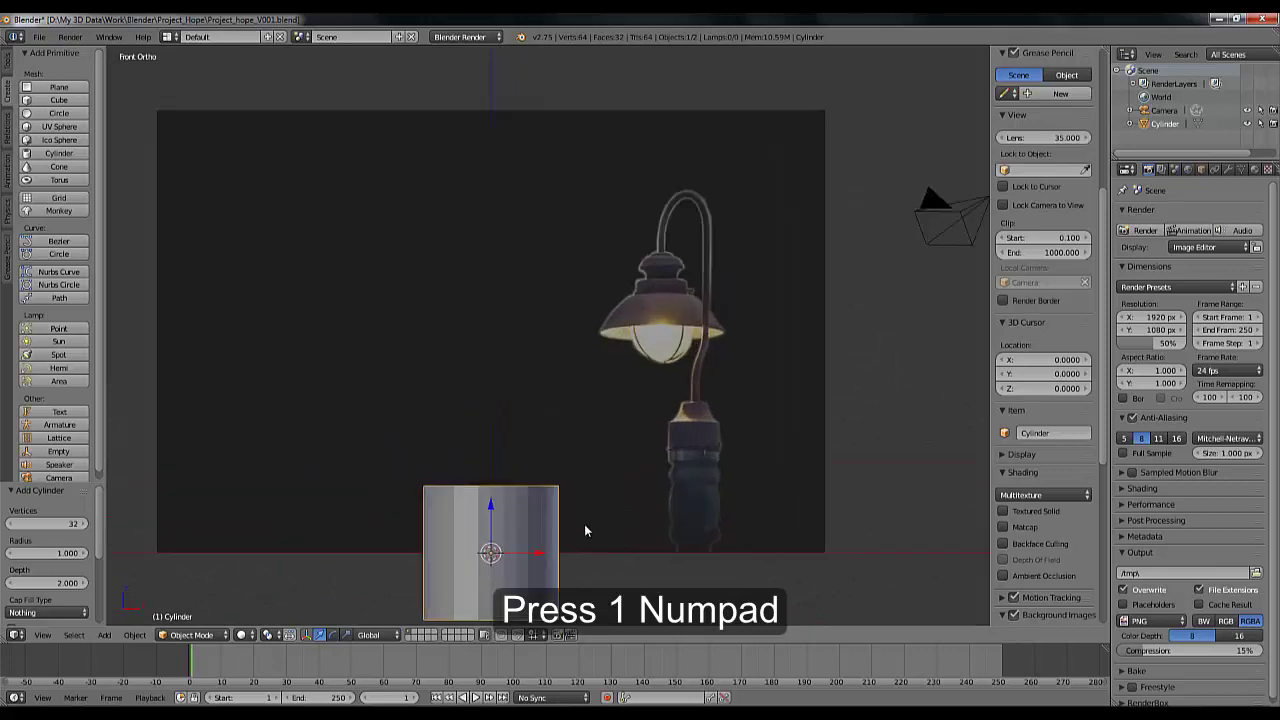
pyautogui.keyDown('shift'); pyautogui.moveTo(584, 524); pyautogui.dragTo(629, 391, button='middle'); pyautogui.keyUp('shift')
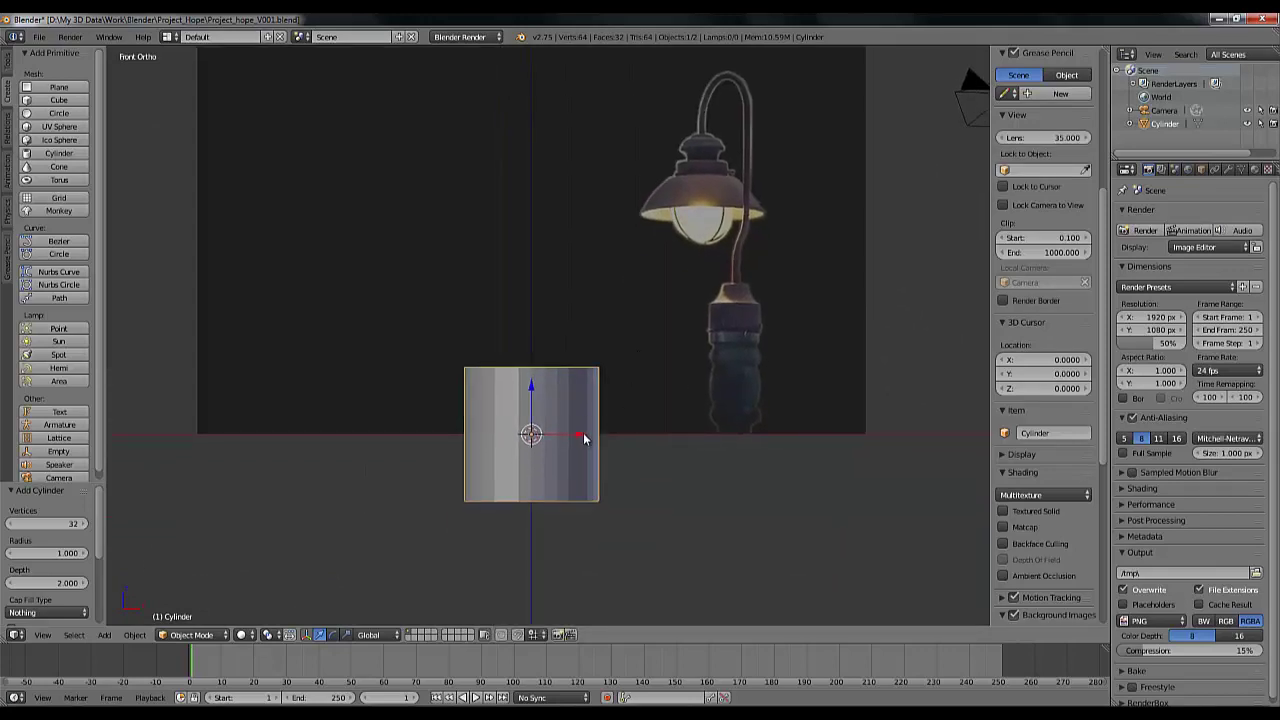
# Move the cylinder right onto the lamp post and raise it 1.226 along Z
pyautogui.moveTo(585, 438); pyautogui.dragTo(774, 436)
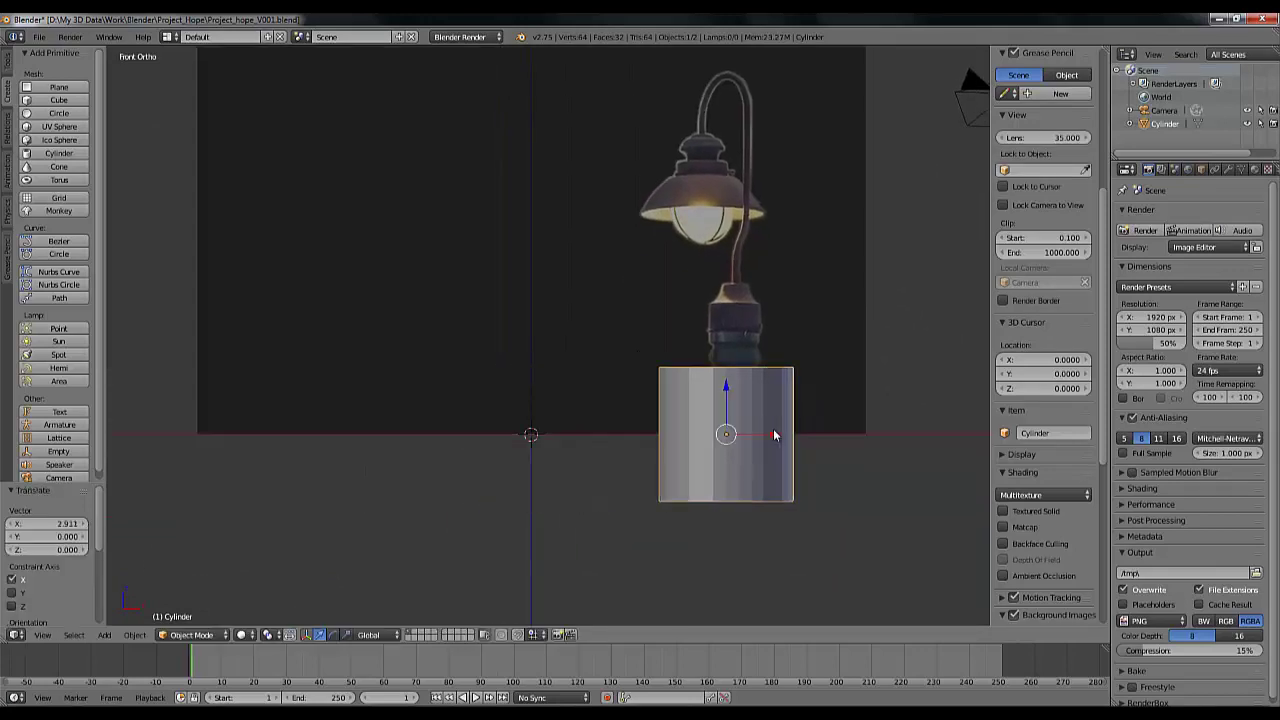
pyautogui.press('g')
pyautogui.press('z')
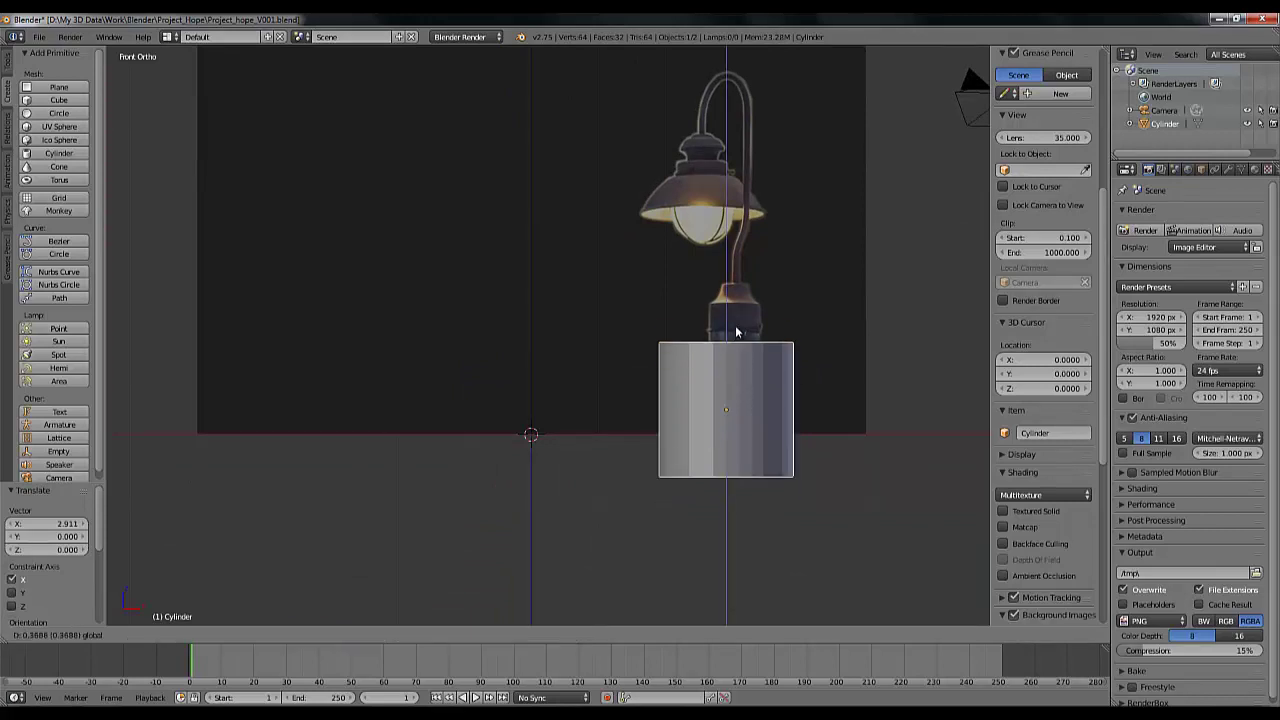
pyautogui.click(740, 310)
pyautogui.scroll(3, 756, 327)
pyautogui.scroll(1, 439, 370)
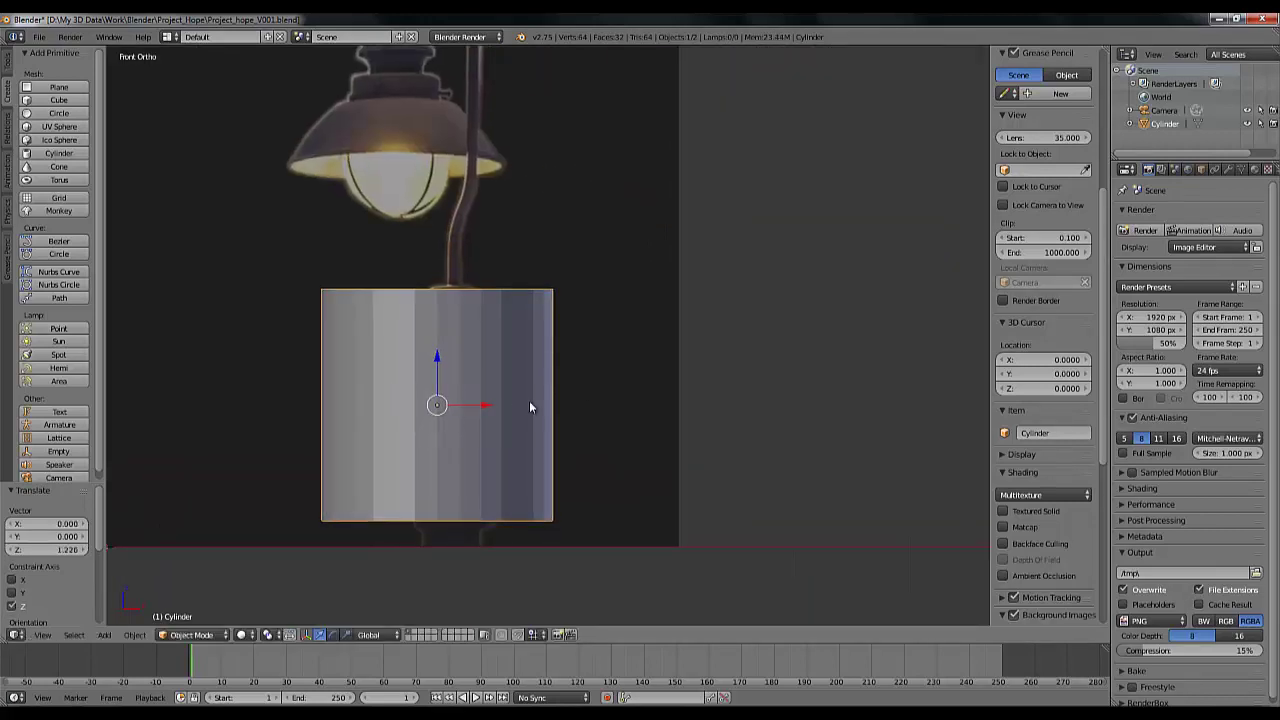
pyautogui.scroll(-1, 529, 400)
pyautogui.scroll(2, 690, 408)
pyautogui.keyDown('shift'); pyautogui.moveTo(684, 408); pyautogui.dragTo(754, 346, button='middle'); pyautogui.keyUp('shift')
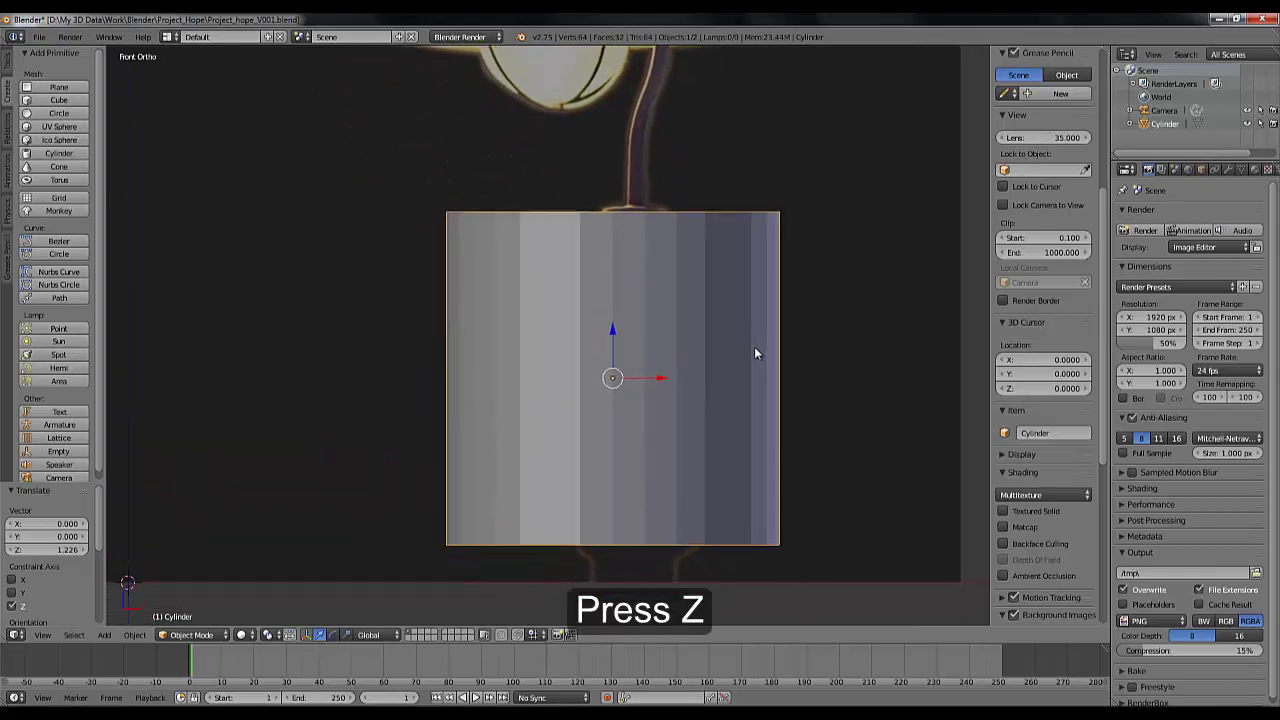
# Show the cylinder as wireframe, lower it, and scale it down to 0.363
pyautogui.press('z')
pyautogui.scroll(-3, 700, 378)
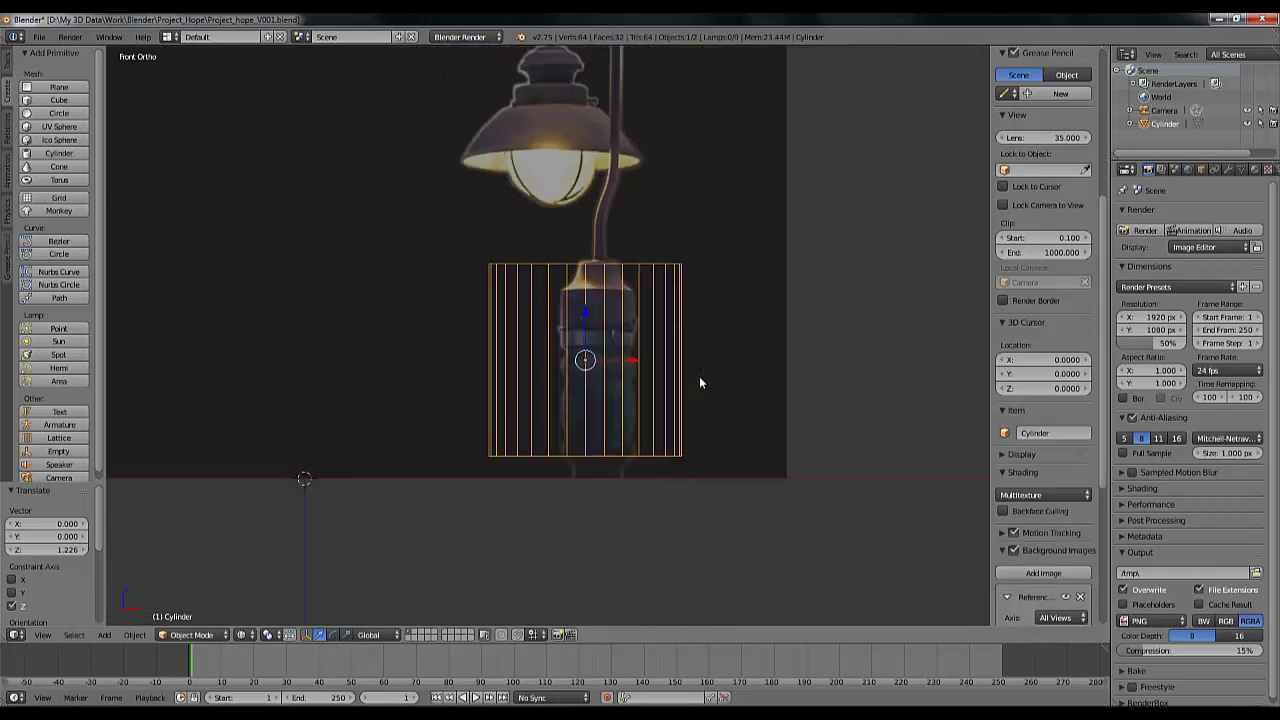
pyautogui.scroll(2, 700, 378)
pyautogui.moveTo(601, 320); pyautogui.dragTo(607, 350)
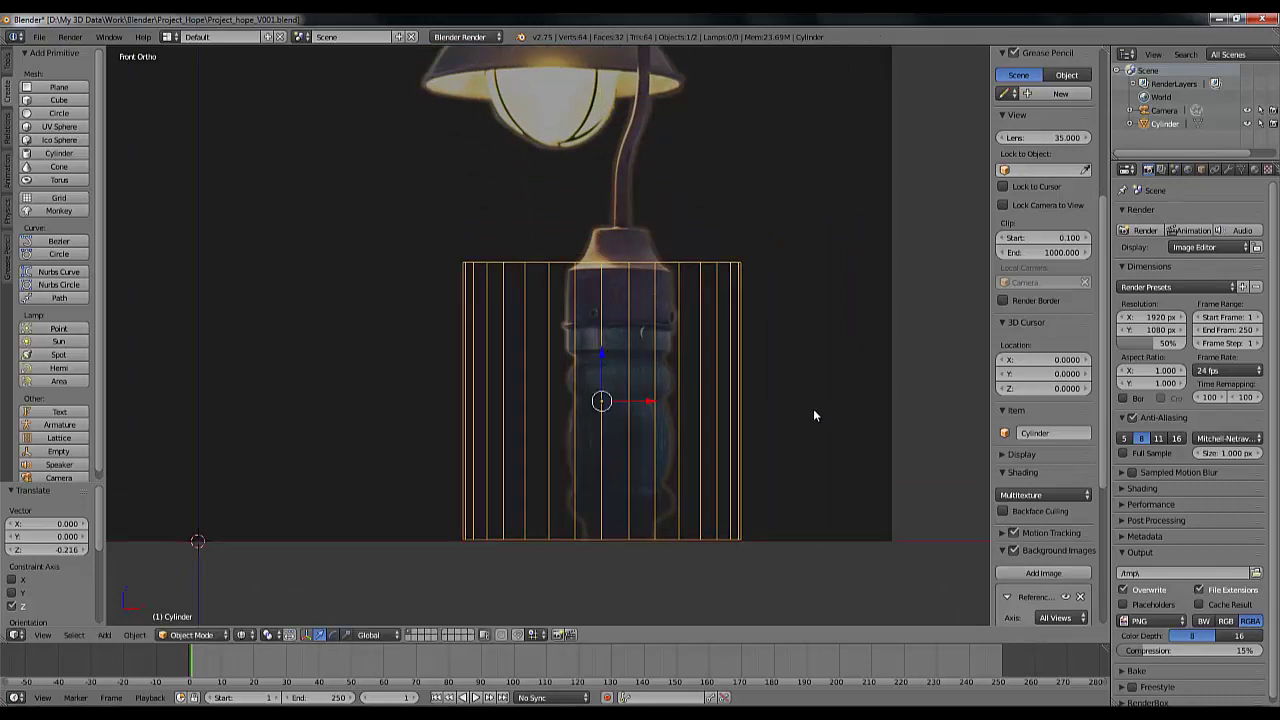
pyautogui.press('s')
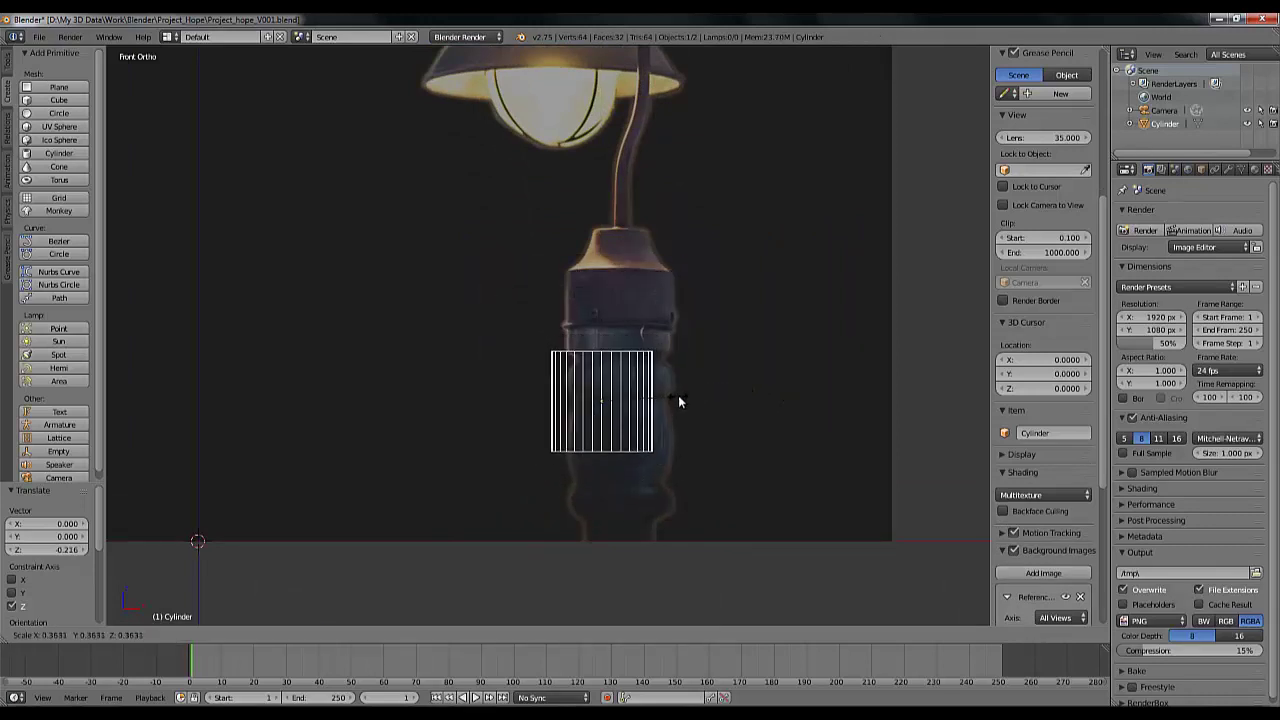
pyautogui.click(678, 395)
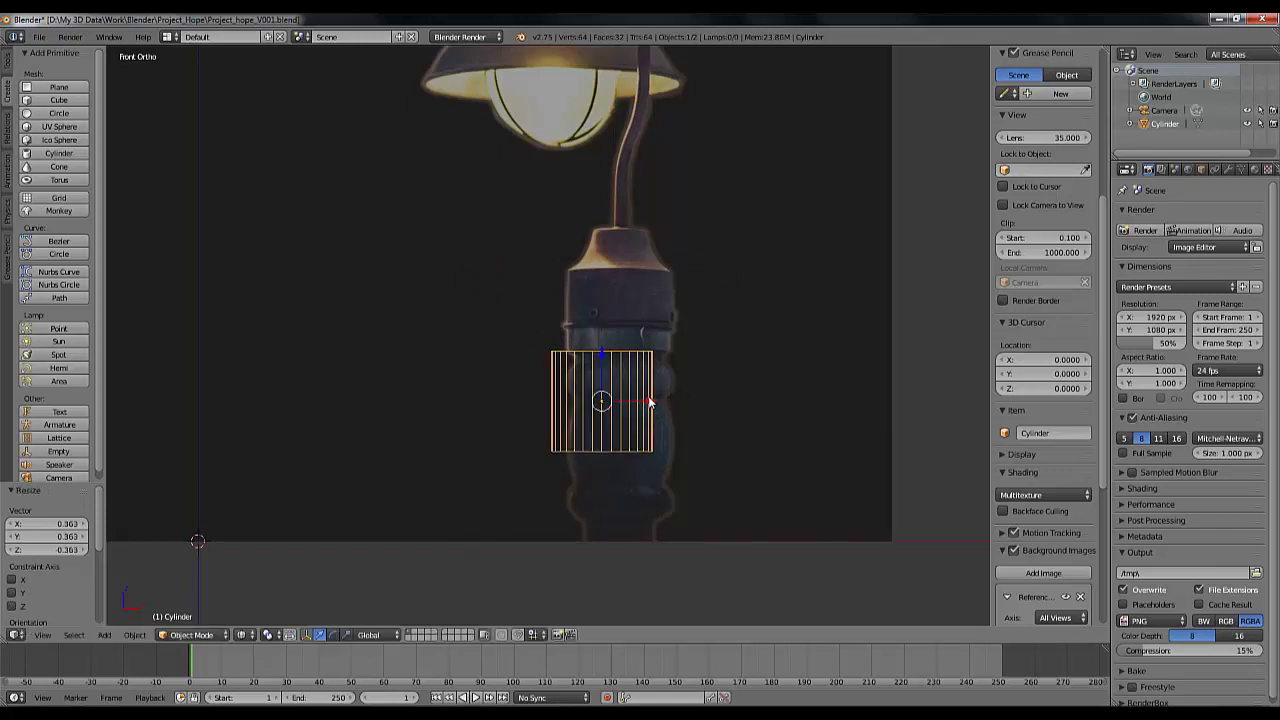
# Centre the cylinder on the post, shifting it 0.135 on X and lowering it 0.288 on Z
pyautogui.press('g')
pyautogui.press('x')
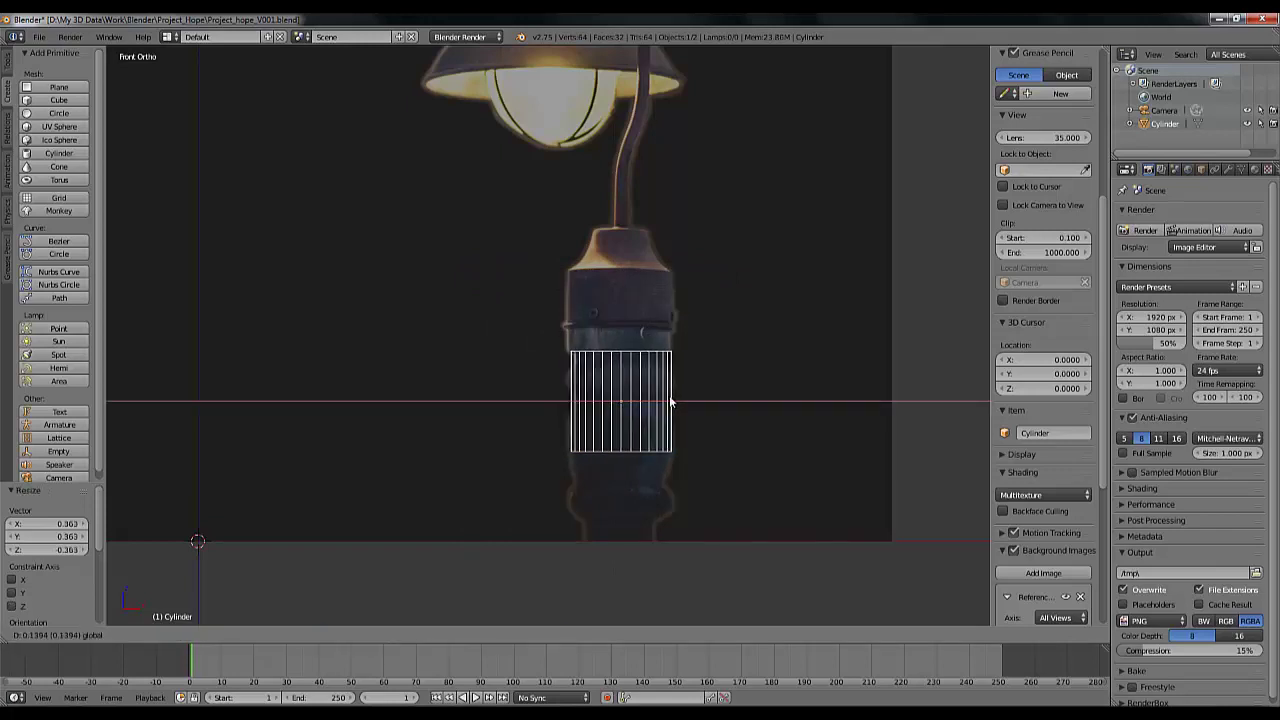
pyautogui.click(676, 405)
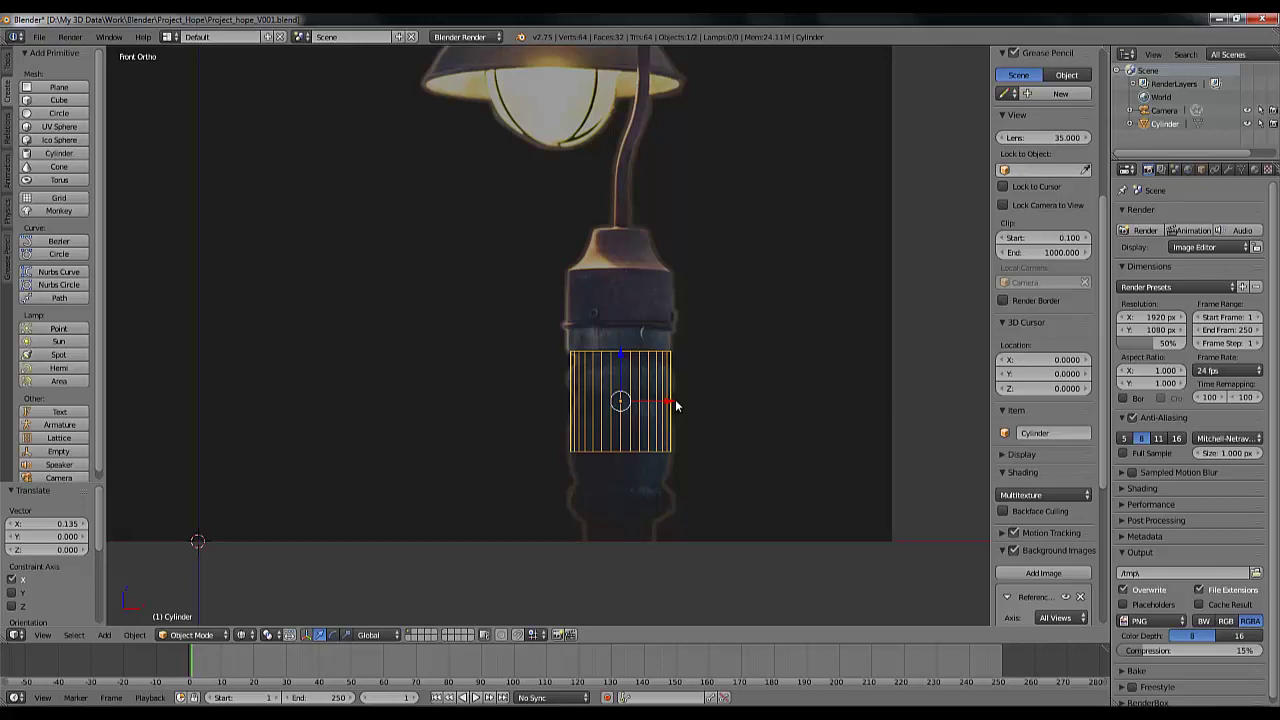
pyautogui.press('s')
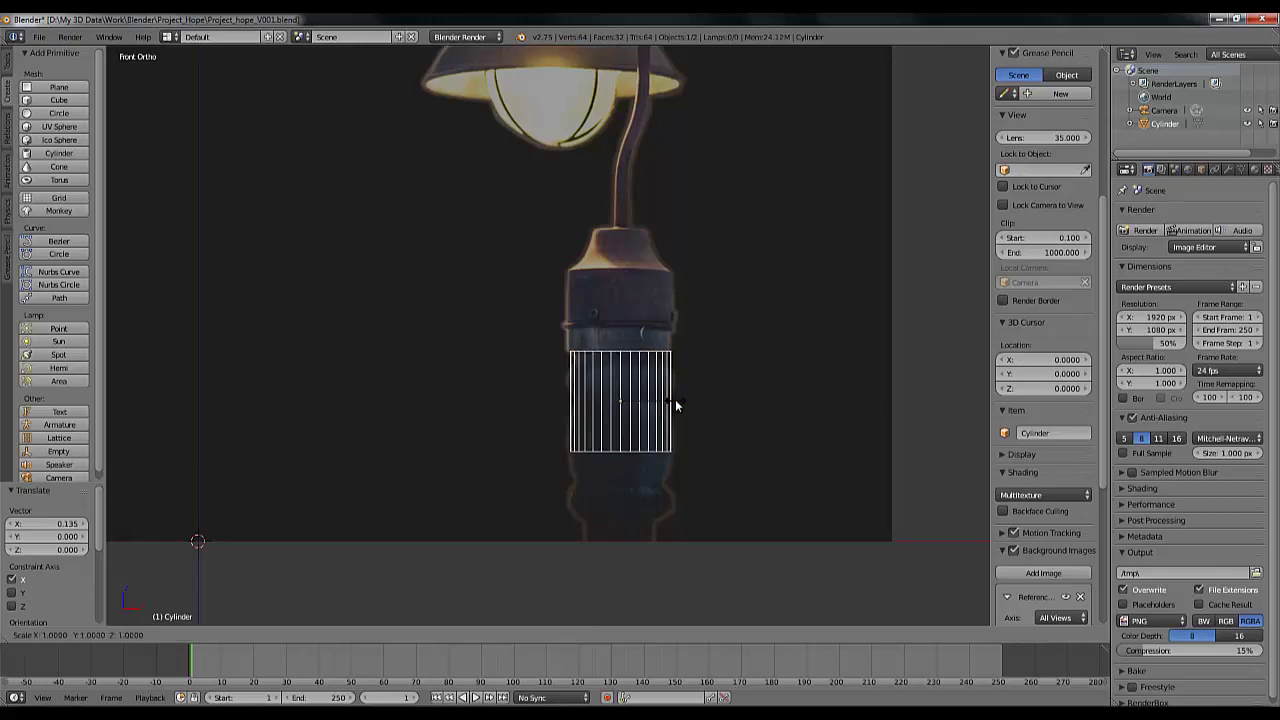
pyautogui.click(675, 399)
pyautogui.press('g')
pyautogui.press('z')
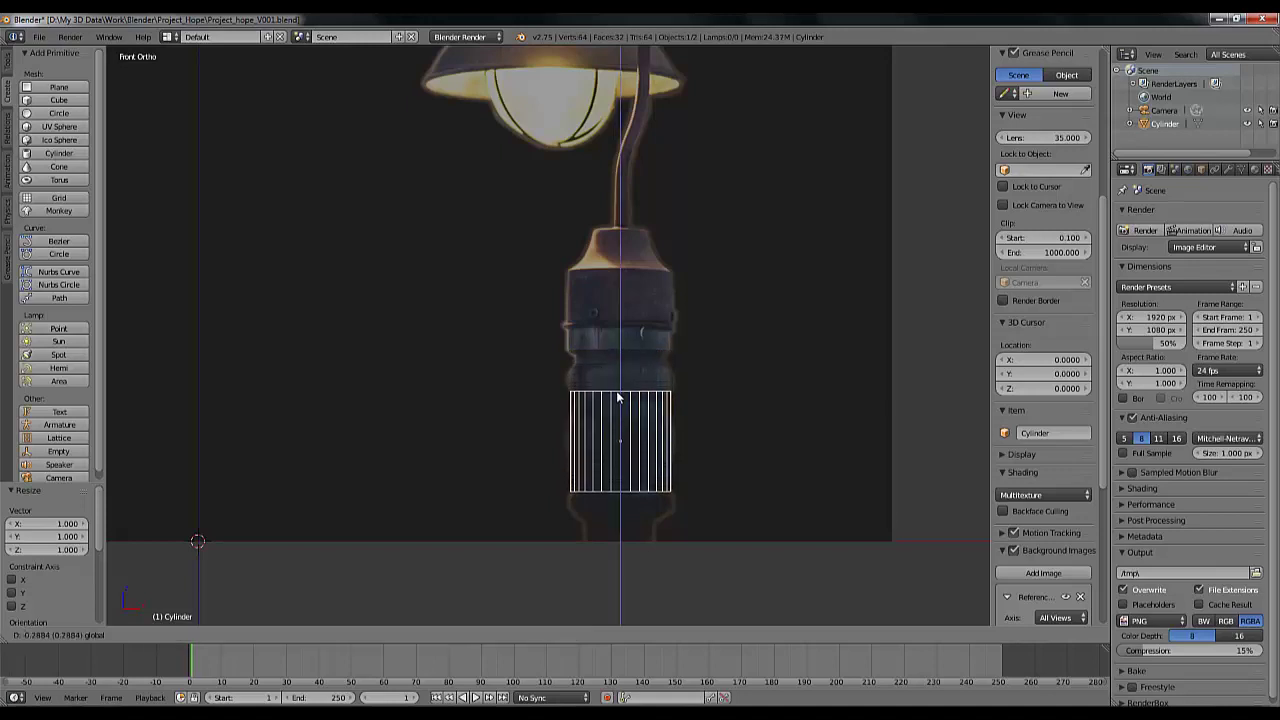
pyautogui.click(618, 398)
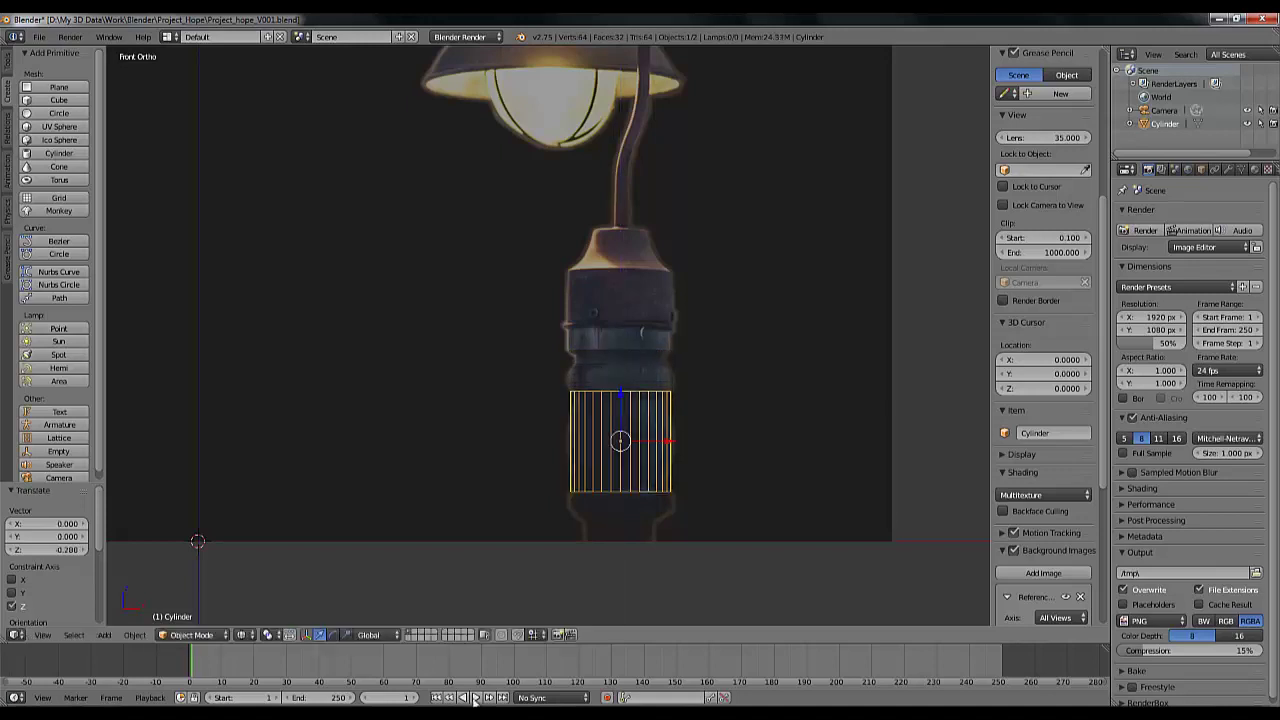
# Stretch the cylinder taller along Z and nudge it upward
pyautogui.click(348, 632)
pyautogui.moveTo(621, 392); pyautogui.dragTo(640, 344)
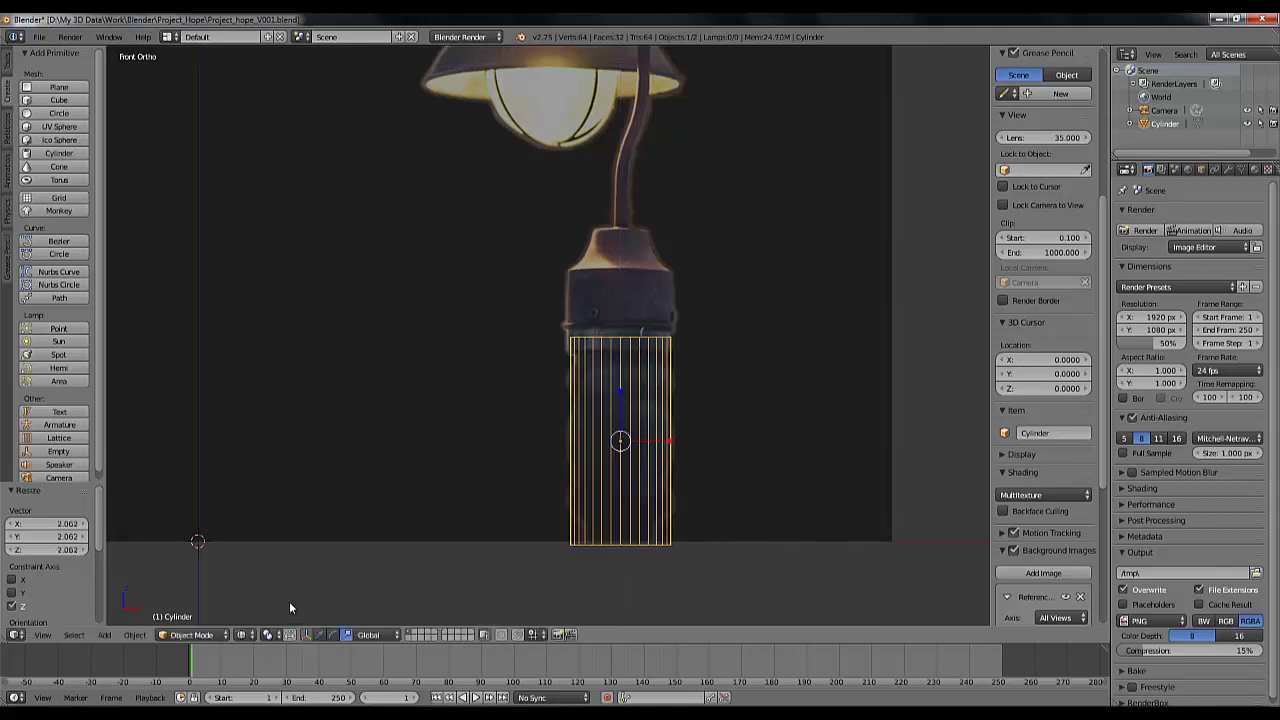
pyautogui.click(320, 634)
pyautogui.moveTo(618, 397)
pyautogui.mouseDown()
pyautogui.moveTo(615, 381)
pyautogui.moveTo(621, 392)
pyautogui.mouseUp()
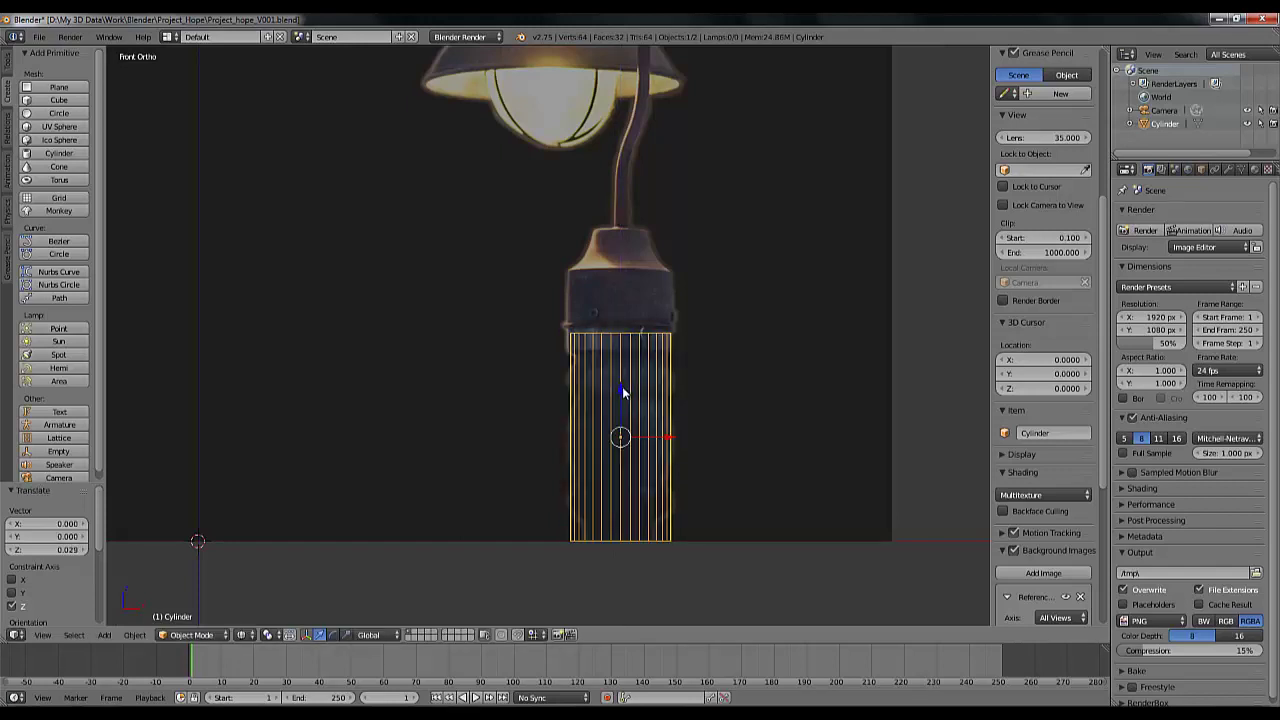
# Fine-tune the cylinder's Z scale to 1.012 and raise it 0.019 to fit the lower section
pyautogui.click(346, 634)
pyautogui.moveTo(619, 382); pyautogui.dragTo(622, 382)
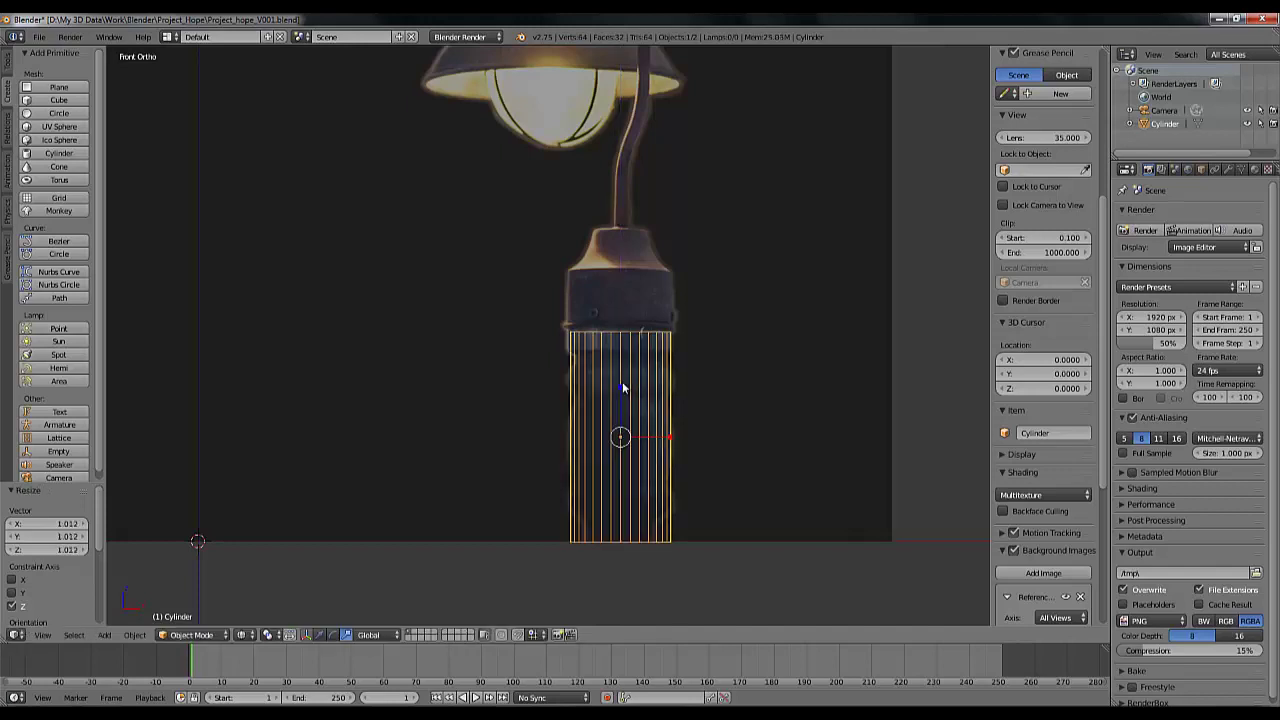
pyautogui.click(321, 636)
pyautogui.moveTo(620, 383); pyautogui.dragTo(618, 380)
pyautogui.scroll(2, 671, 410)
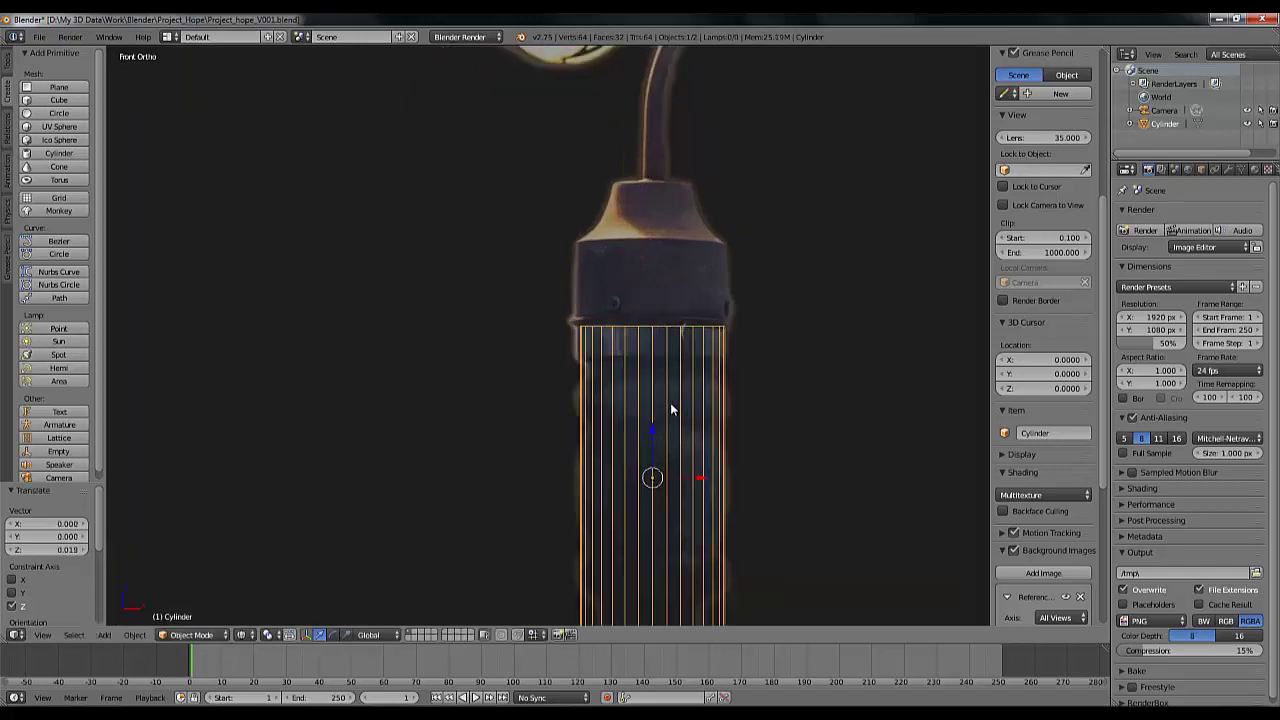
pyautogui.scroll(1, 706, 431)
pyautogui.keyDown('shift'); pyautogui.moveTo(706, 431); pyautogui.dragTo(583, 309, button='middle'); pyautogui.keyUp('shift')
pyautogui.scroll(-1, 578, 304)
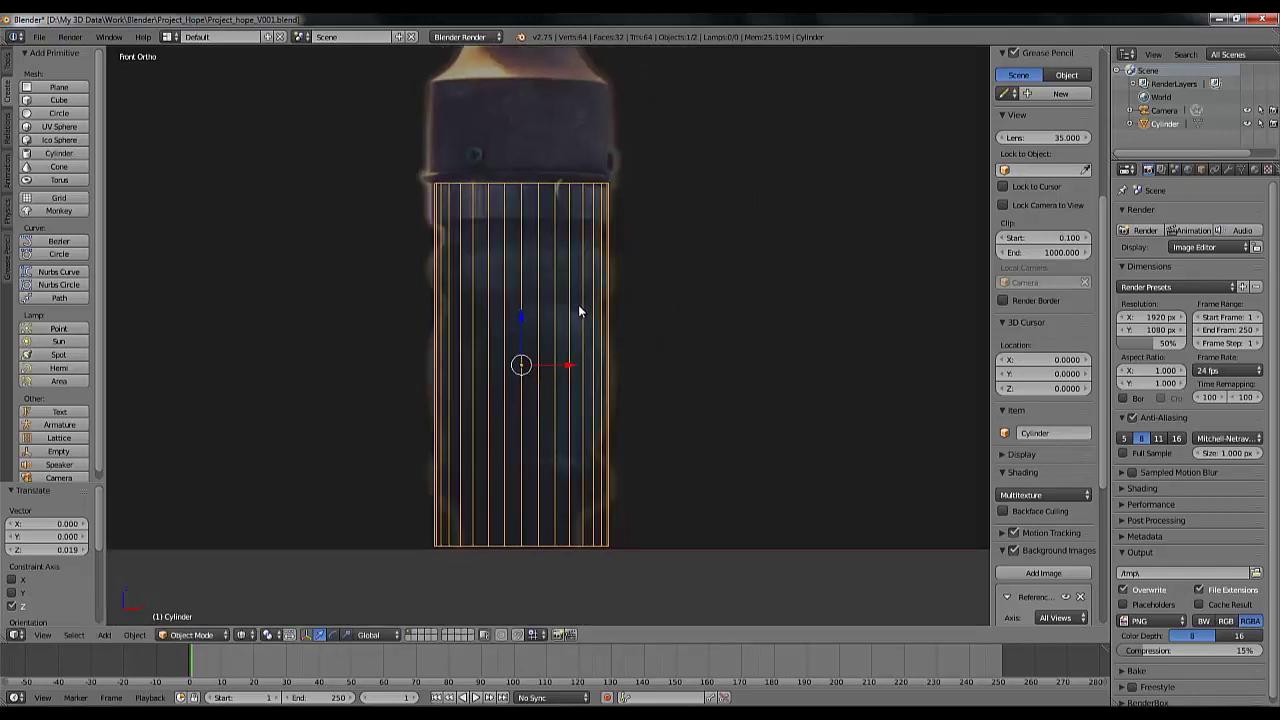
pyautogui.scroll(-2, 585, 334)
pyautogui.scroll(3, 589, 348)
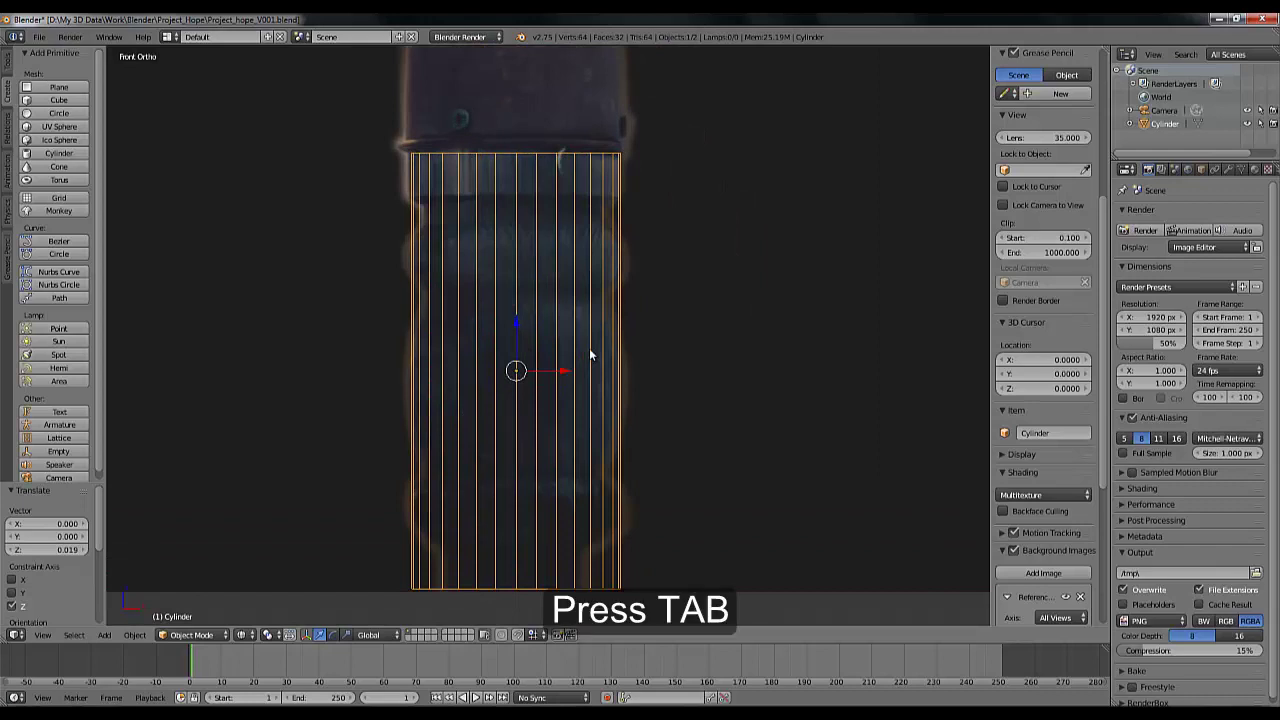
# Enter Edit Mode on the cylinder and deselect all geometry
pyautogui.press('Tab')
pyautogui.scroll(-1, 522, 364)
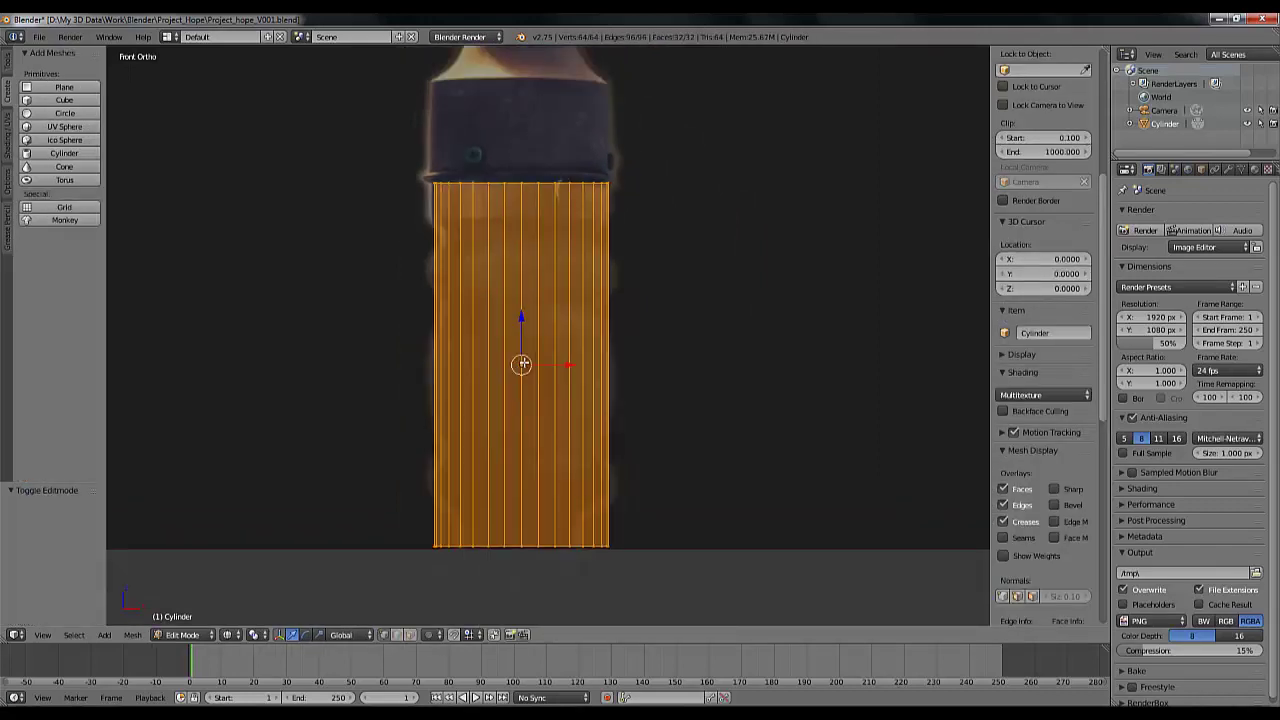
pyautogui.scroll(1, 522, 364)
pyautogui.press('a')
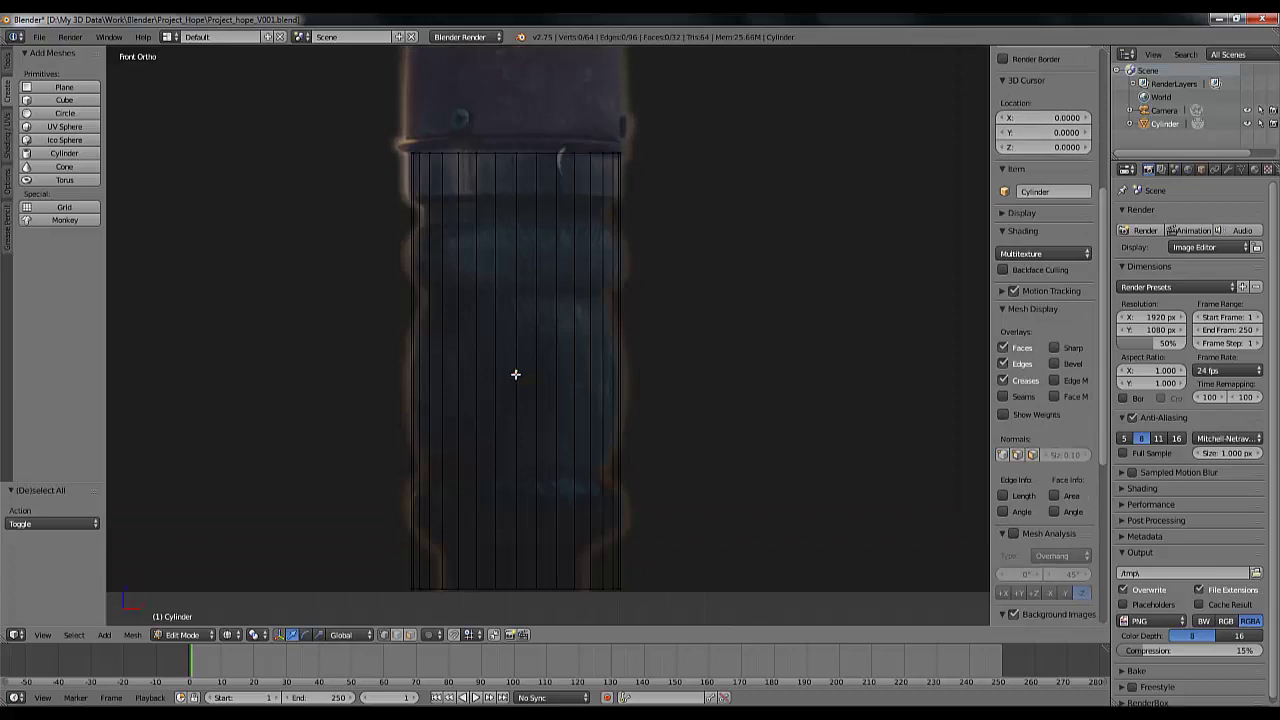
pyautogui.scroll(-3, 491, 374)
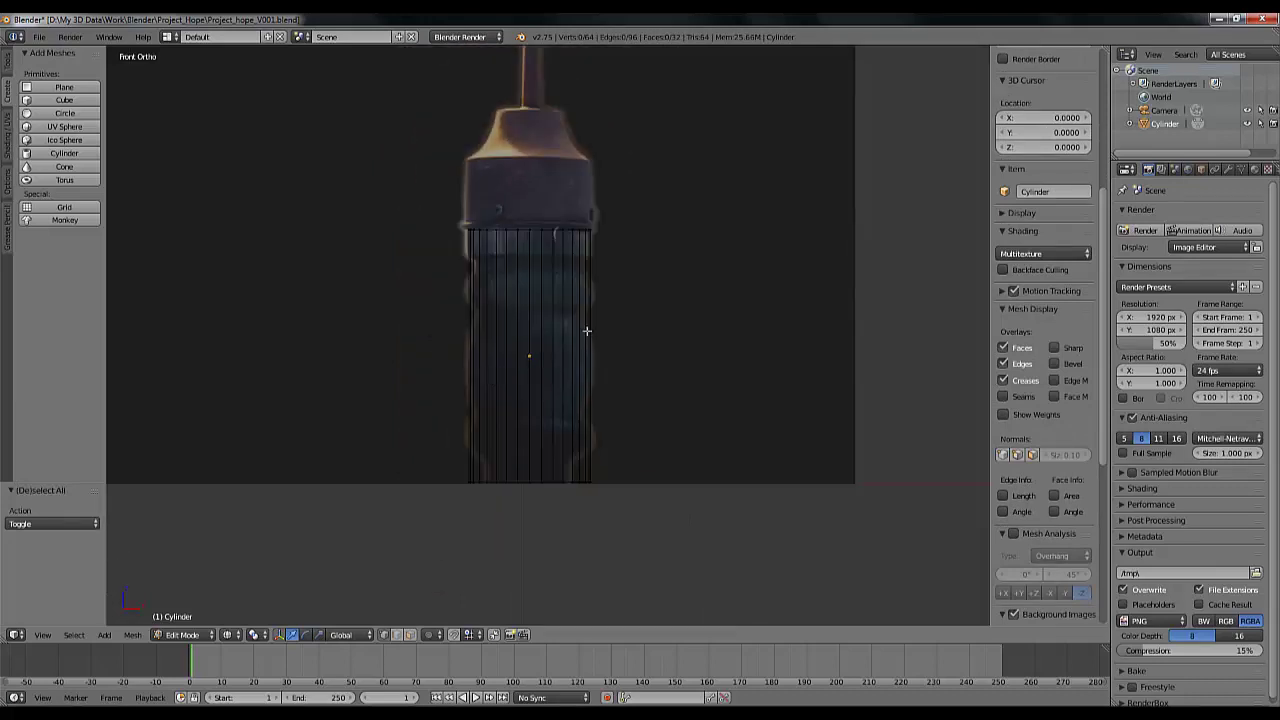
# Loop-cut six evenly spaced horizontal edge loops around the cylinder with Ctrl+R
pyautogui.hotkey('ctrl', 'r')
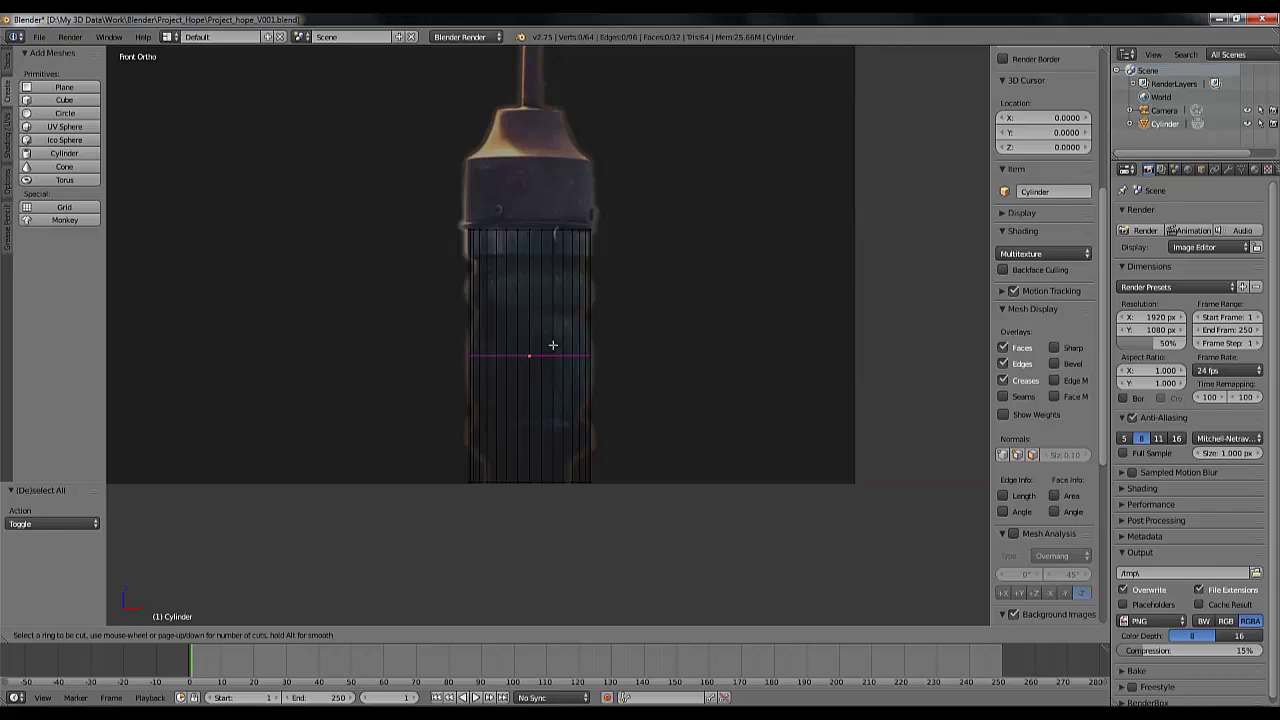
pyautogui.scroll(1, 553, 345)
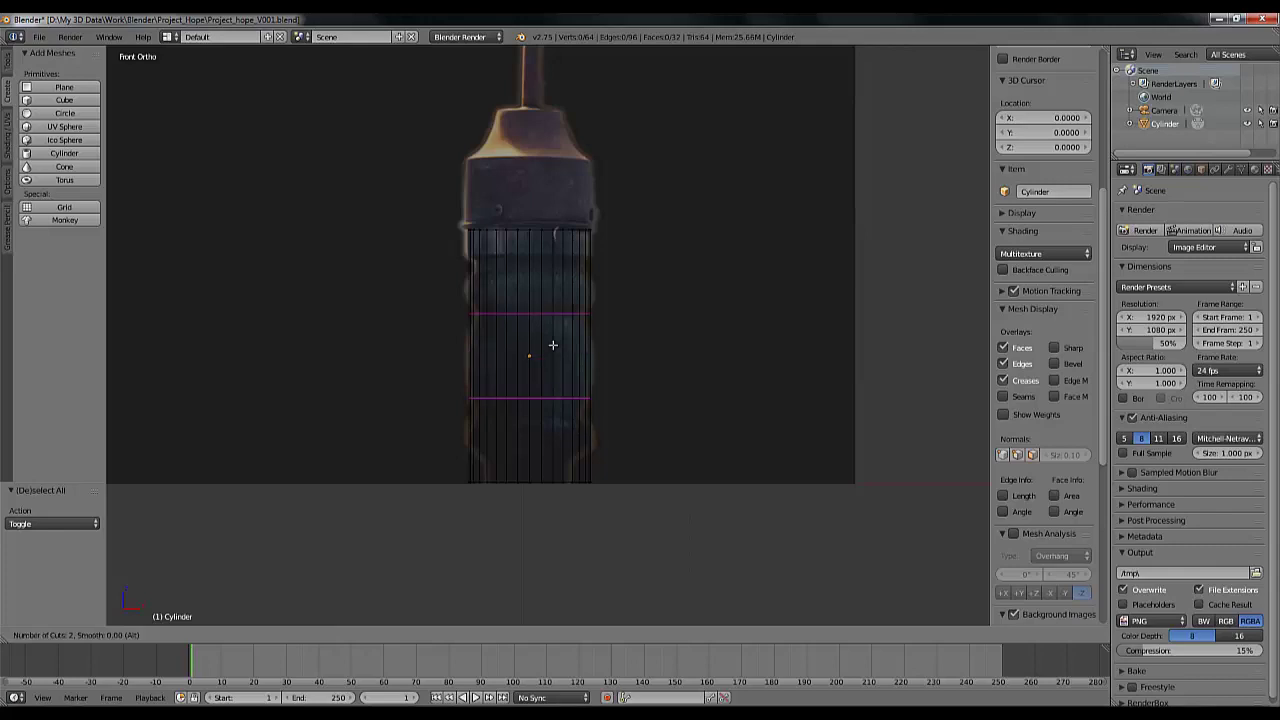
pyautogui.scroll(1, 553, 345)
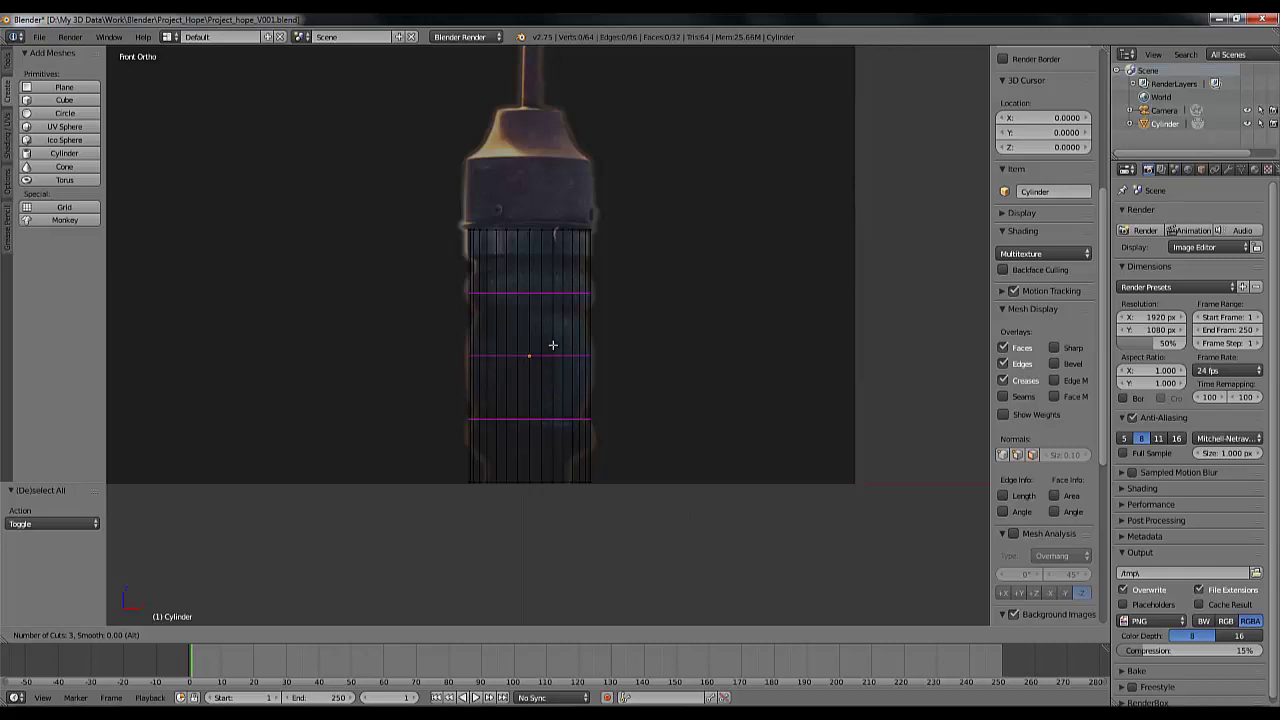
pyautogui.scroll(1, 553, 345)
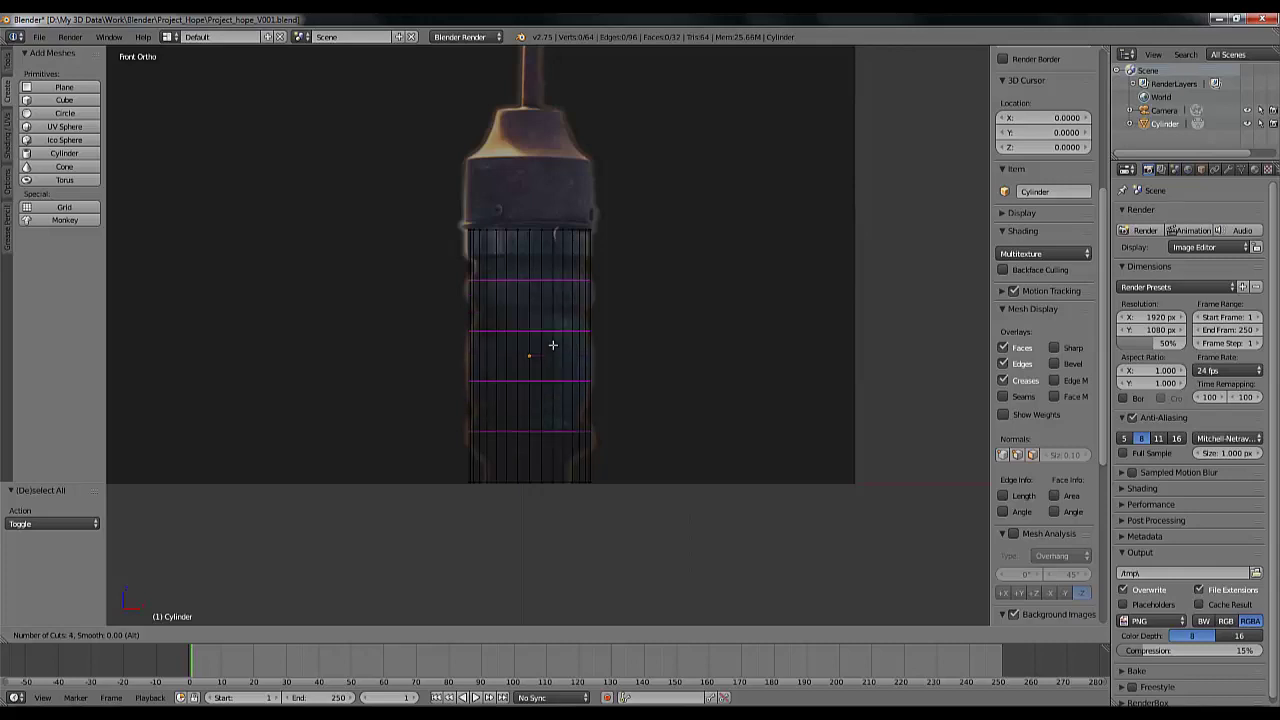
pyautogui.scroll(1, 553, 345)
pyautogui.scroll(1, 553, 345)
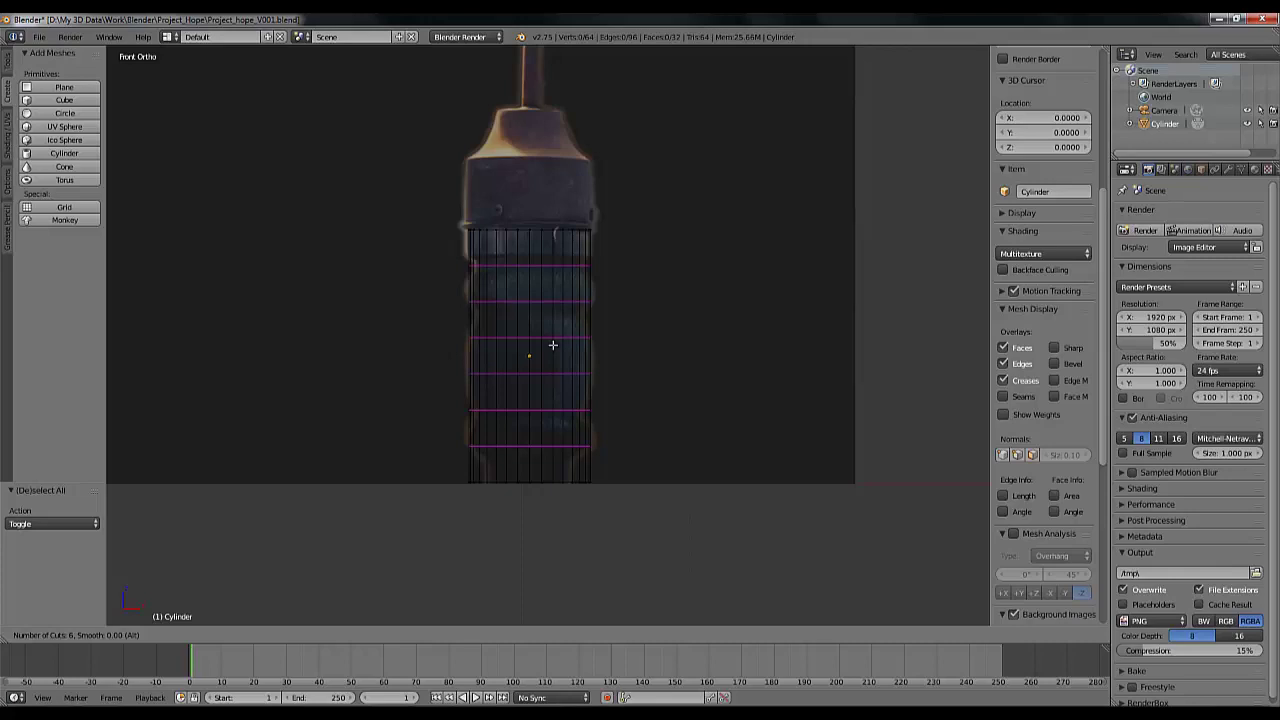
pyautogui.click(553, 345)
pyautogui.rightClick(553, 345)
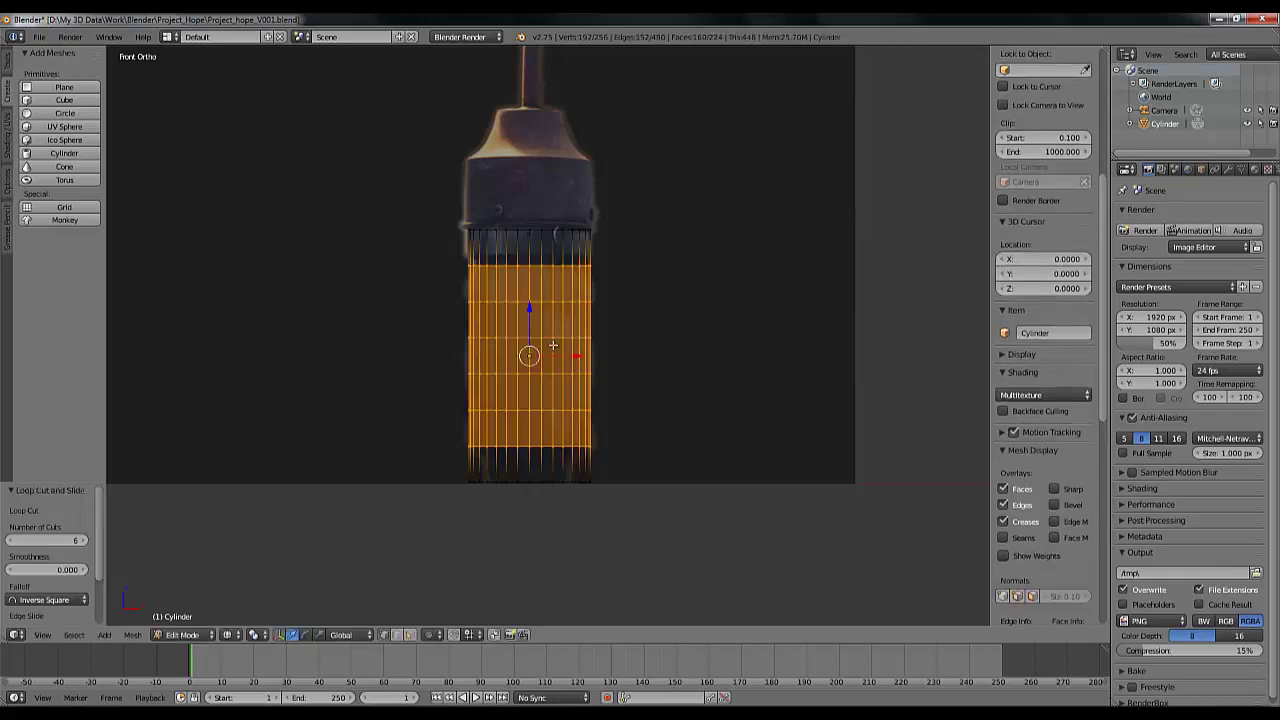
pyautogui.scroll(2, 553, 345)
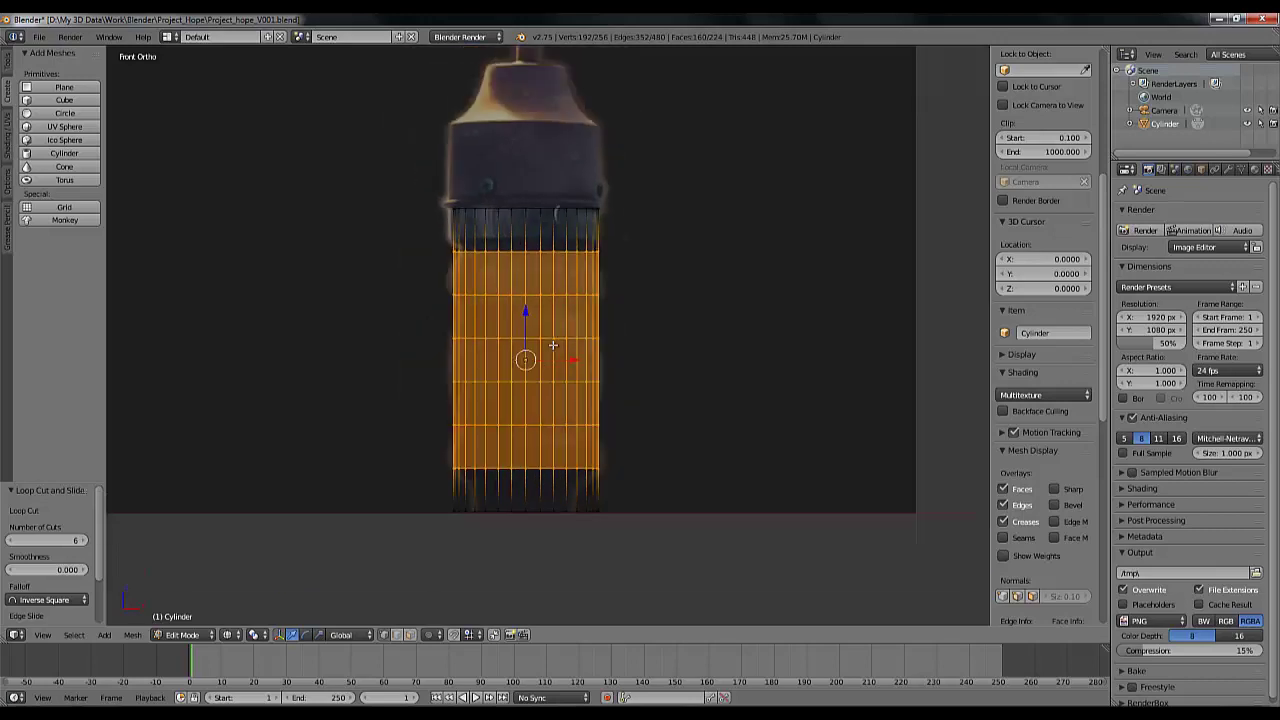
# Select the cylinder's topmost edge loop and raise it along Z
pyautogui.press('Tab')
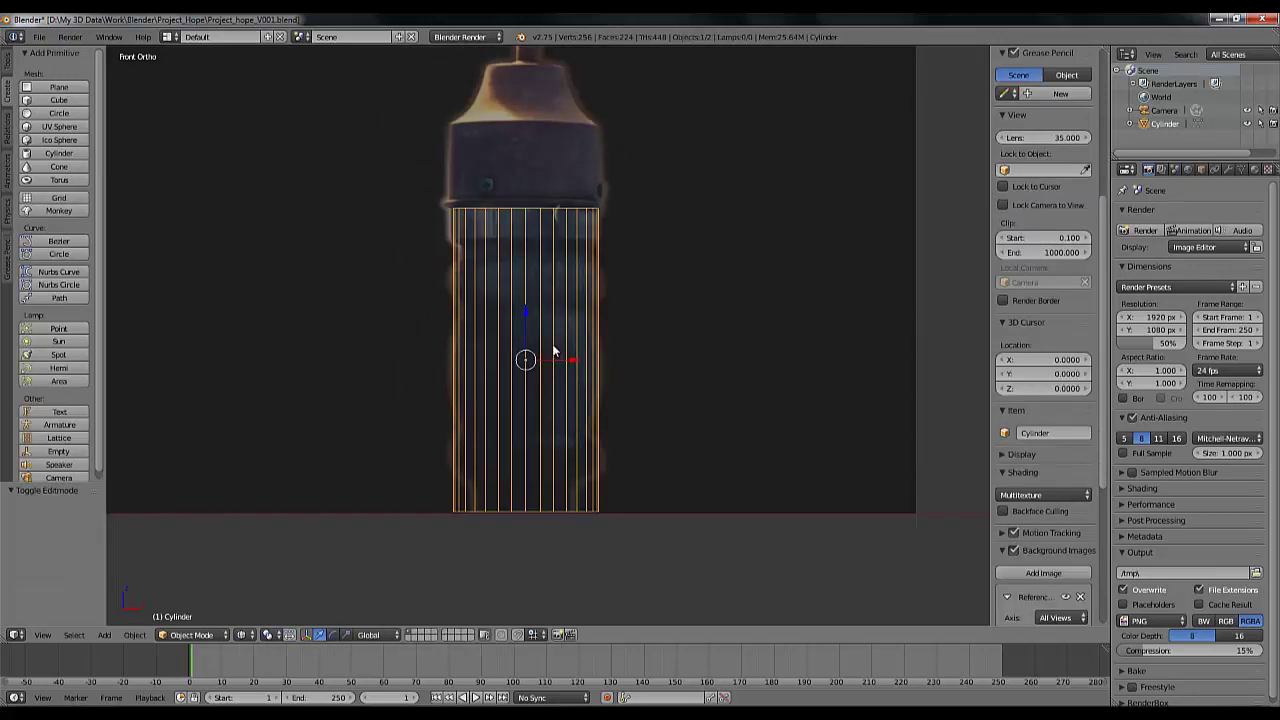
pyautogui.press('Tab')
pyautogui.press('a')
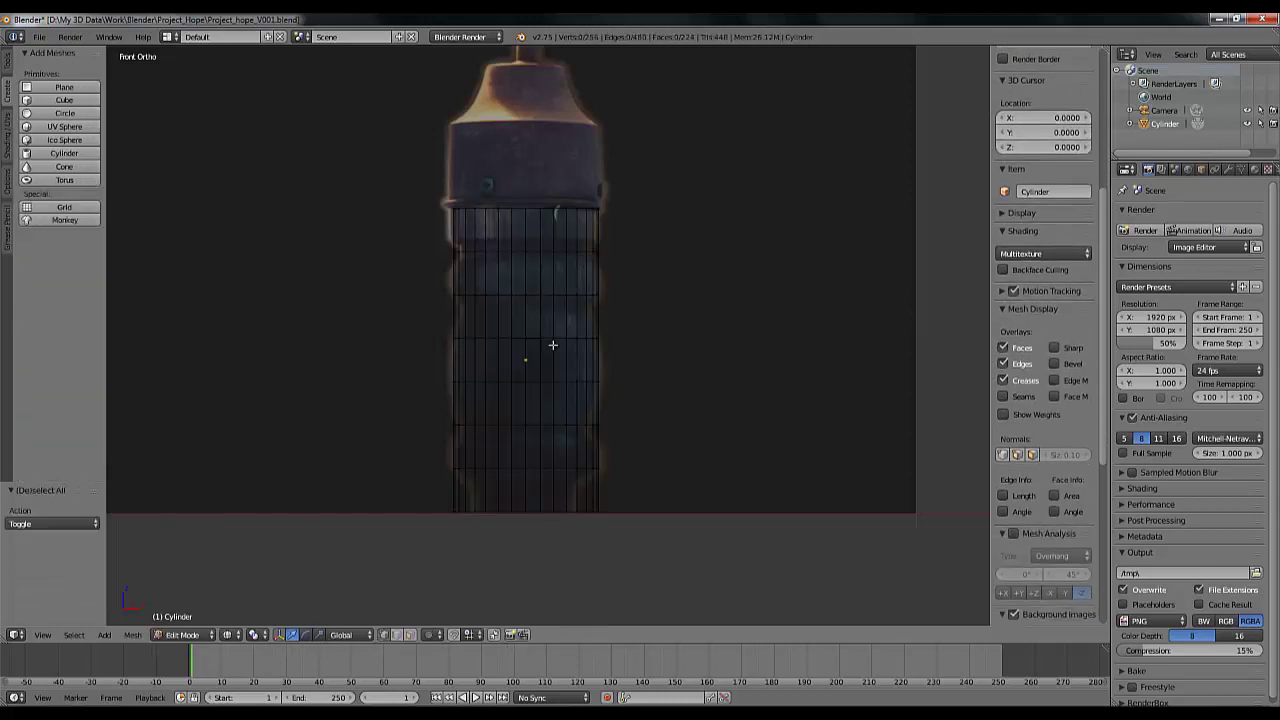
pyautogui.press('a')
pyautogui.press('a')
pyautogui.scroll(2, 553, 345)
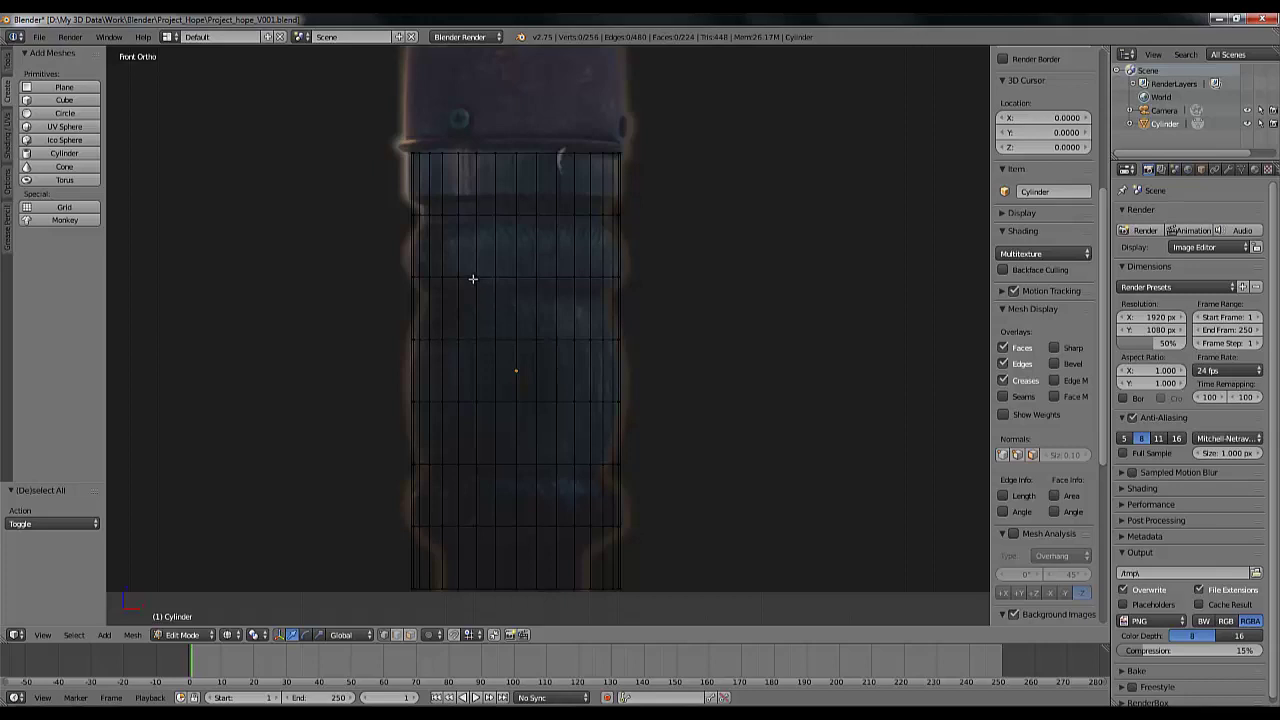
pyautogui.scroll(-1, 471, 277)
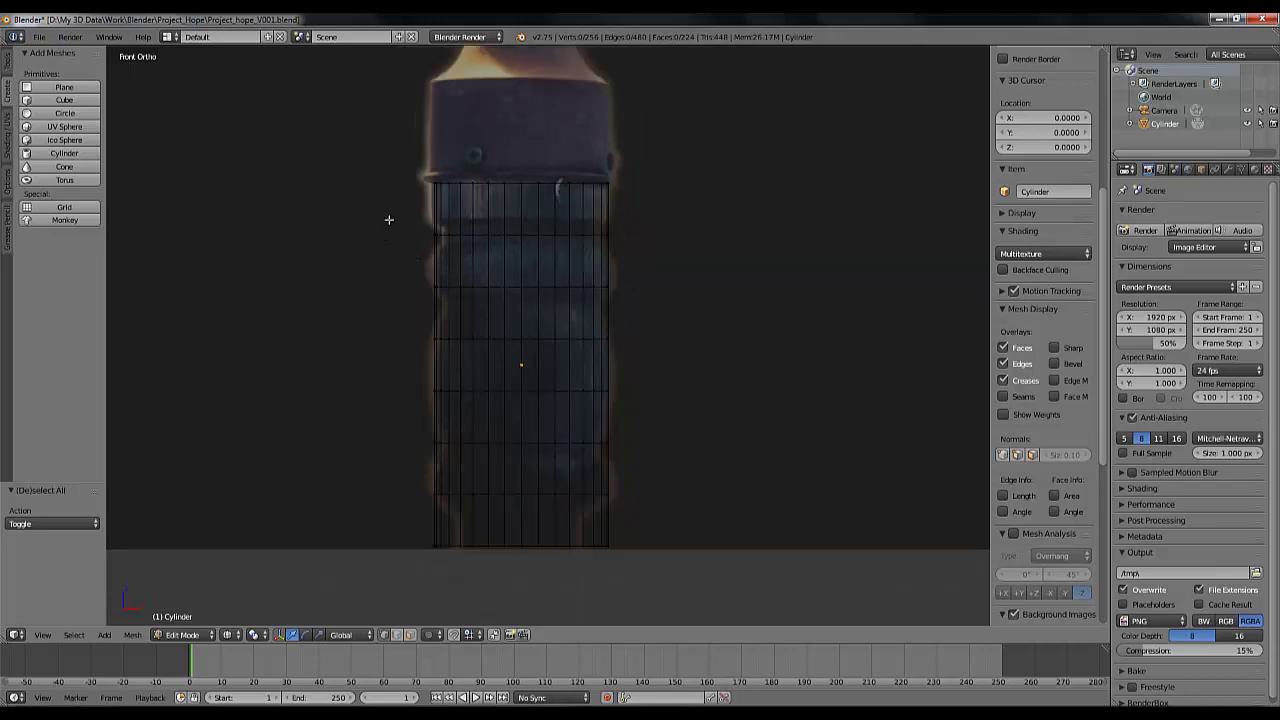
pyautogui.moveTo(382, 203)
pyautogui.keyDown('ctrl'); pyautogui.mouseDown()
pyautogui.moveTo(468, 262)
pyautogui.moveTo(640, 240)
pyautogui.moveTo(664, 212)
pyautogui.mouseUp(); pyautogui.keyUp('ctrl')
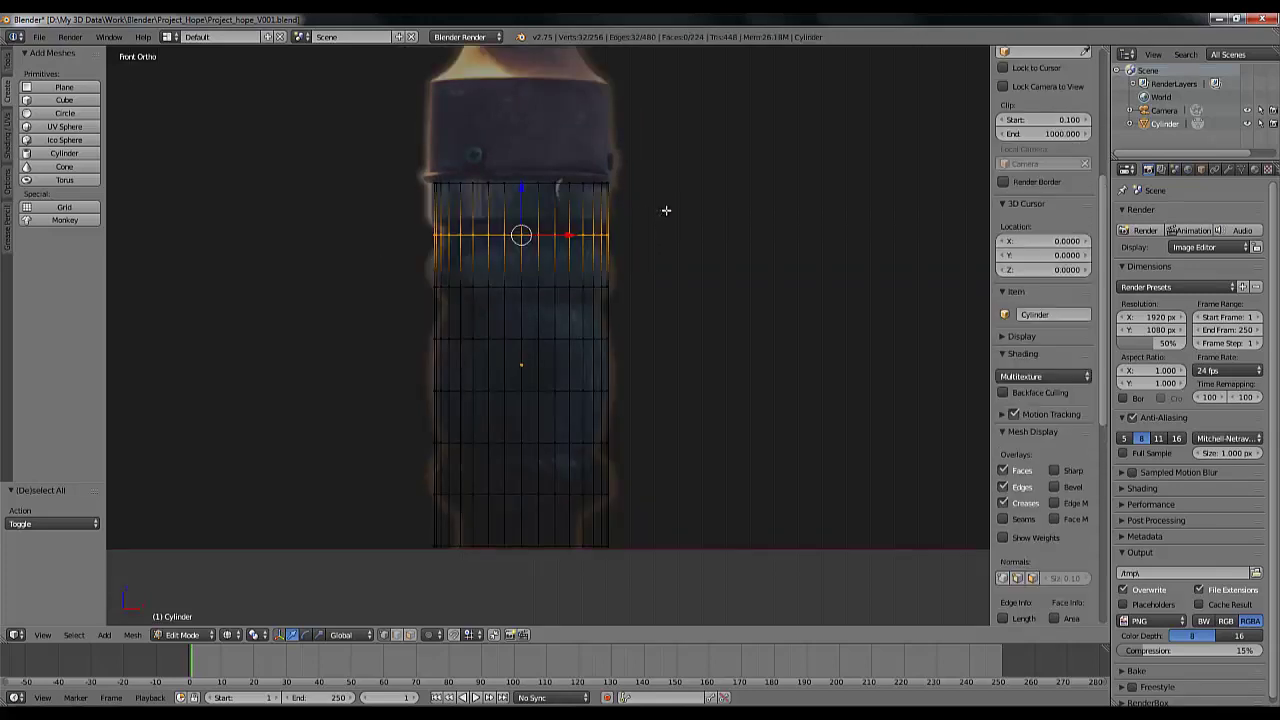
pyautogui.press('g')
pyautogui.press('z')
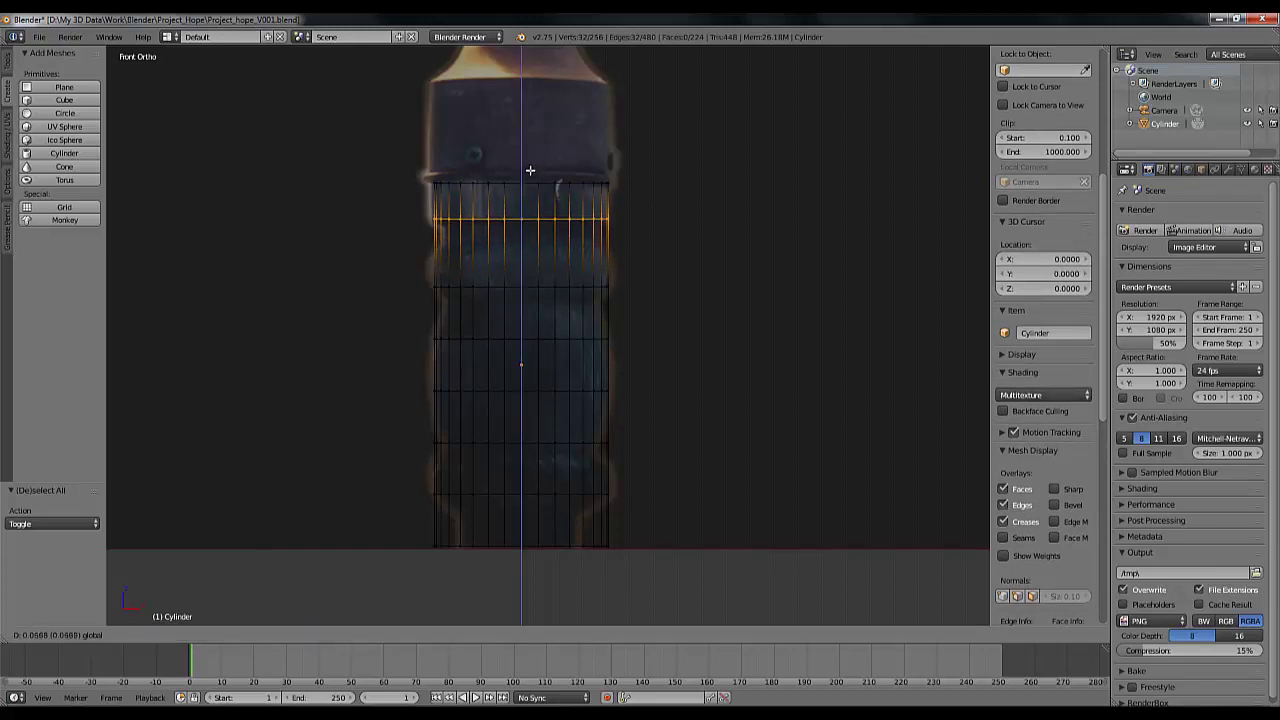
pyautogui.click(530, 167)
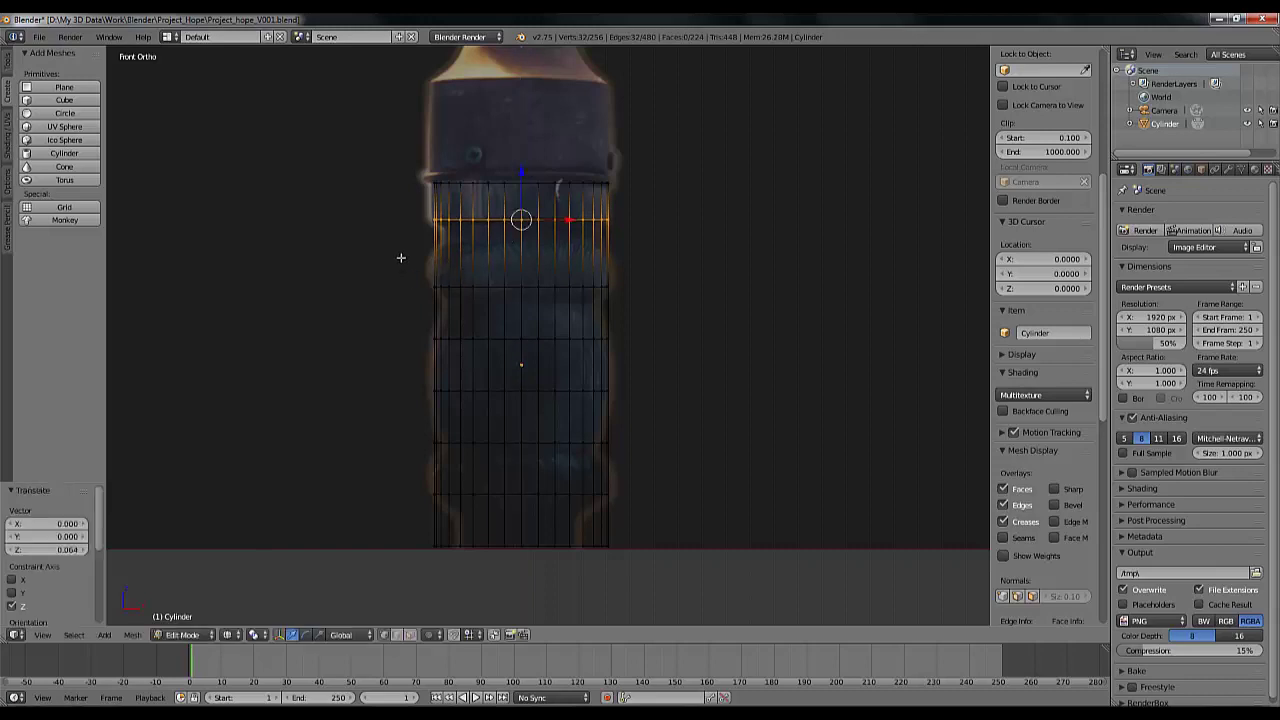
# Select the next edge loop down and raise it 0.178 along Z
pyautogui.press('a')
pyautogui.moveTo(402, 245)
pyautogui.keyDown('ctrl'); pyautogui.mouseDown()
pyautogui.moveTo(431, 294)
pyautogui.moveTo(586, 314)
pyautogui.moveTo(678, 293)
pyautogui.moveTo(700, 245)
pyautogui.mouseUp(); pyautogui.keyUp('ctrl')
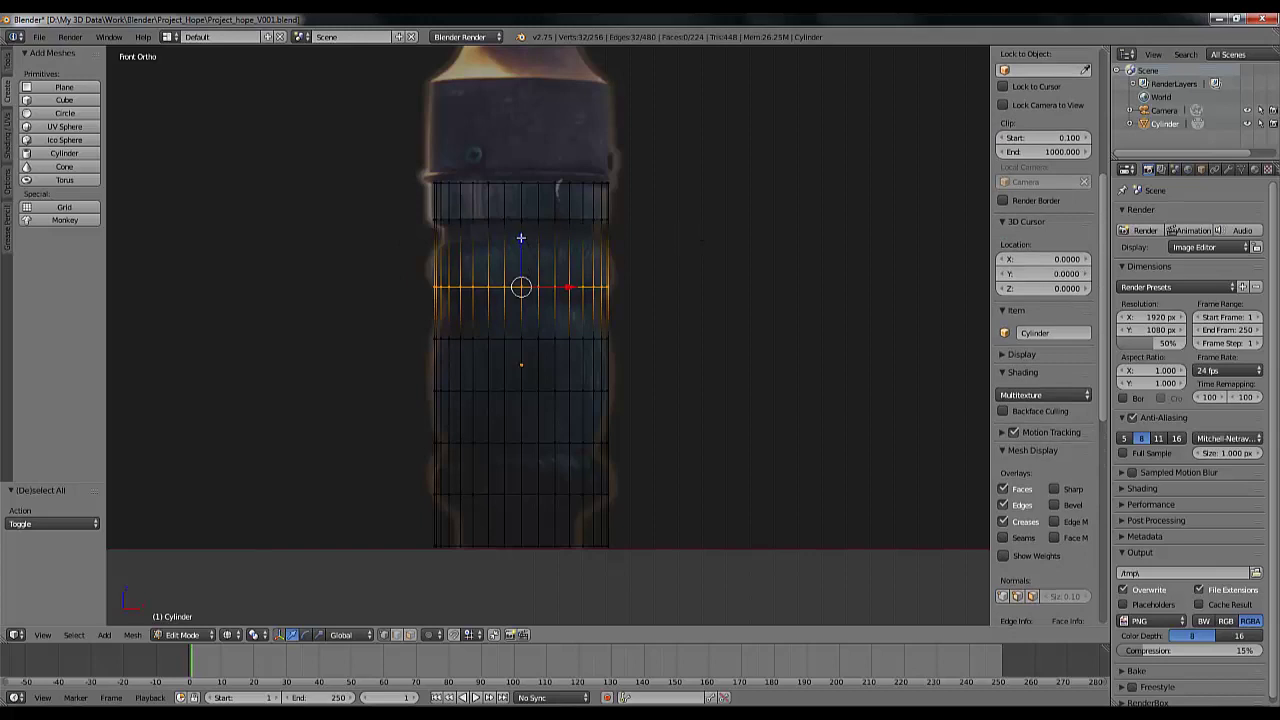
pyautogui.moveTo(521, 238); pyautogui.dragTo(528, 196)
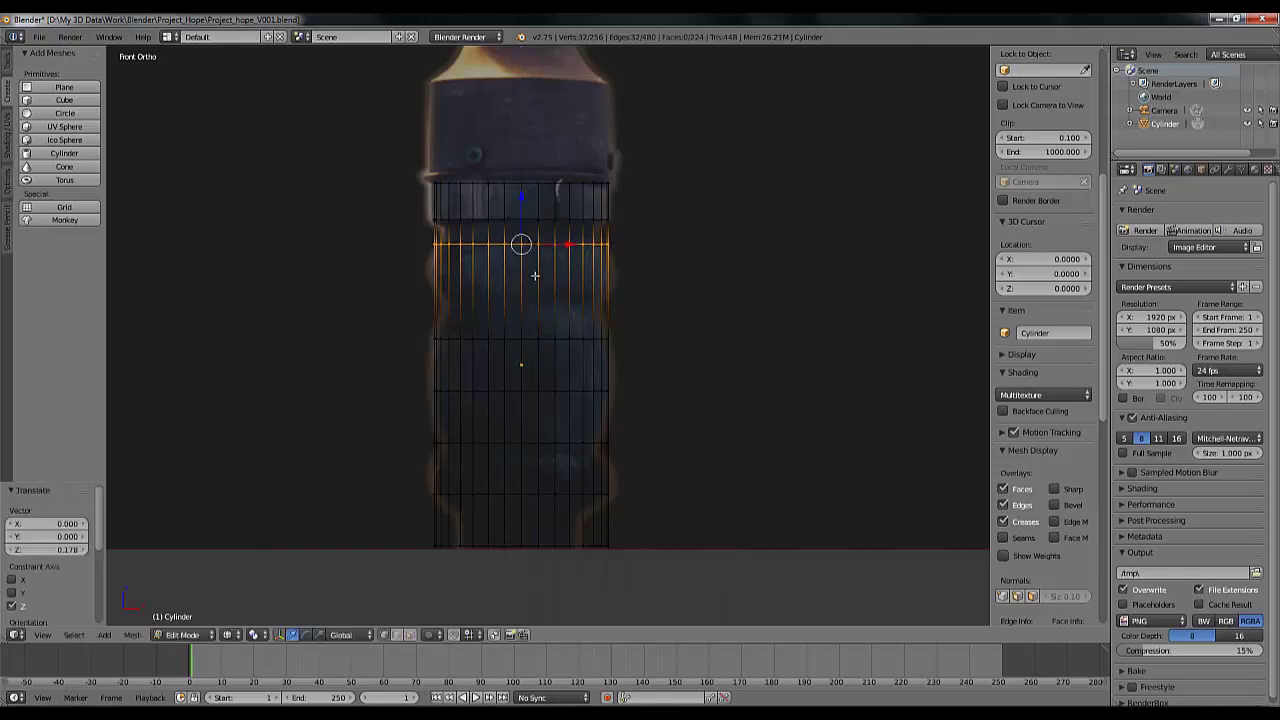
# Select the middle edge loop and raise it along Z to match a photo ring
pyautogui.press('a')
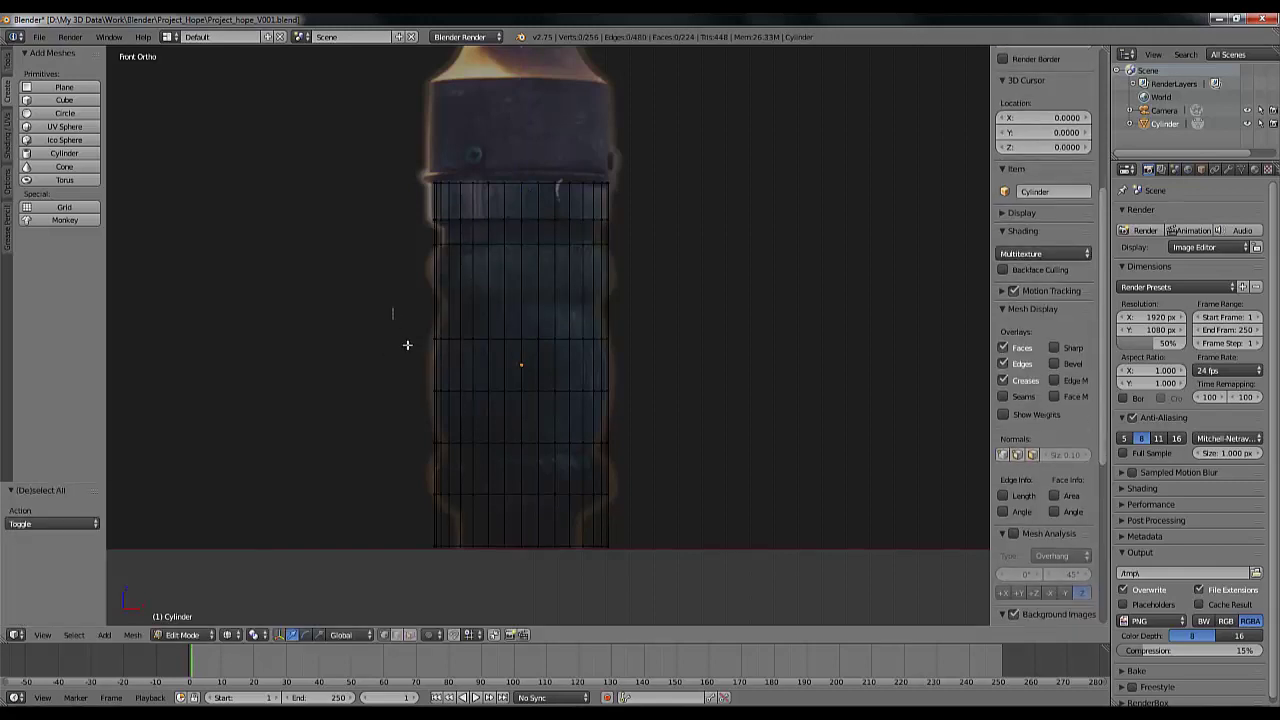
pyautogui.moveTo(405, 343)
pyautogui.keyDown('ctrl'); pyautogui.mouseDown()
pyautogui.moveTo(686, 349)
pyautogui.moveTo(518, 336)
pyautogui.mouseUp(); pyautogui.keyUp('ctrl')
pyautogui.press('g')
pyautogui.press('z')
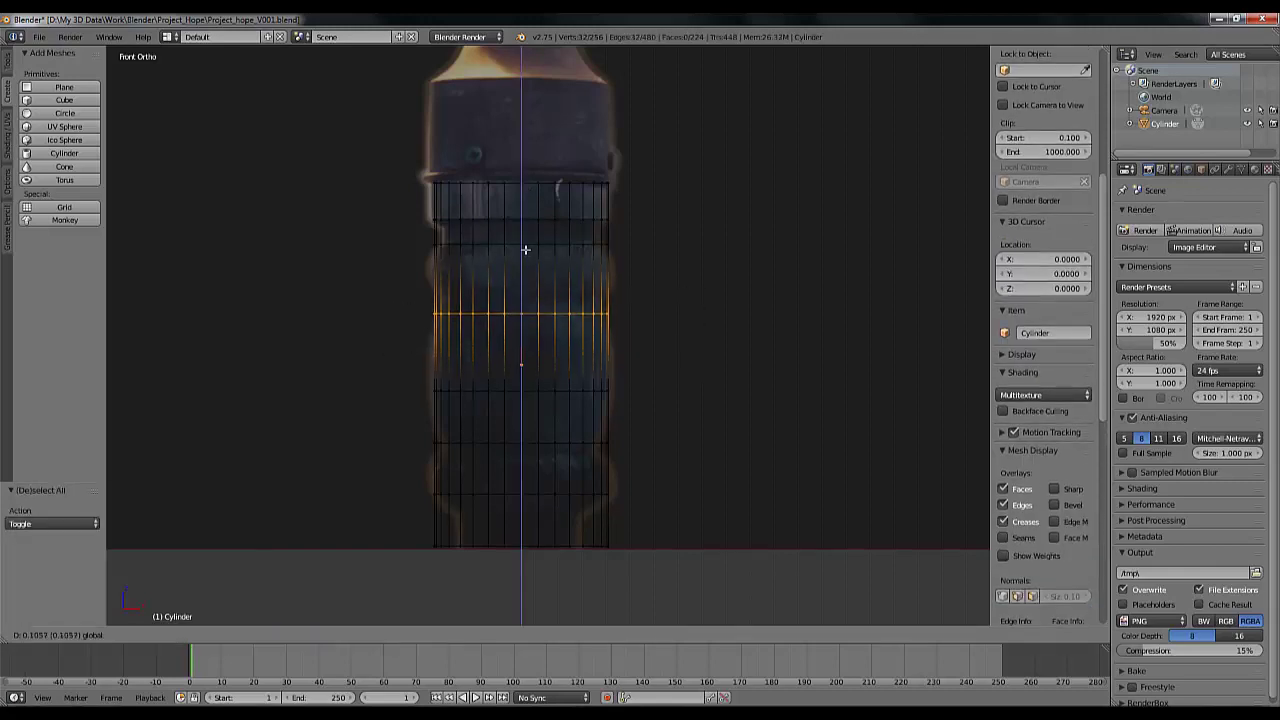
pyautogui.click(528, 251)
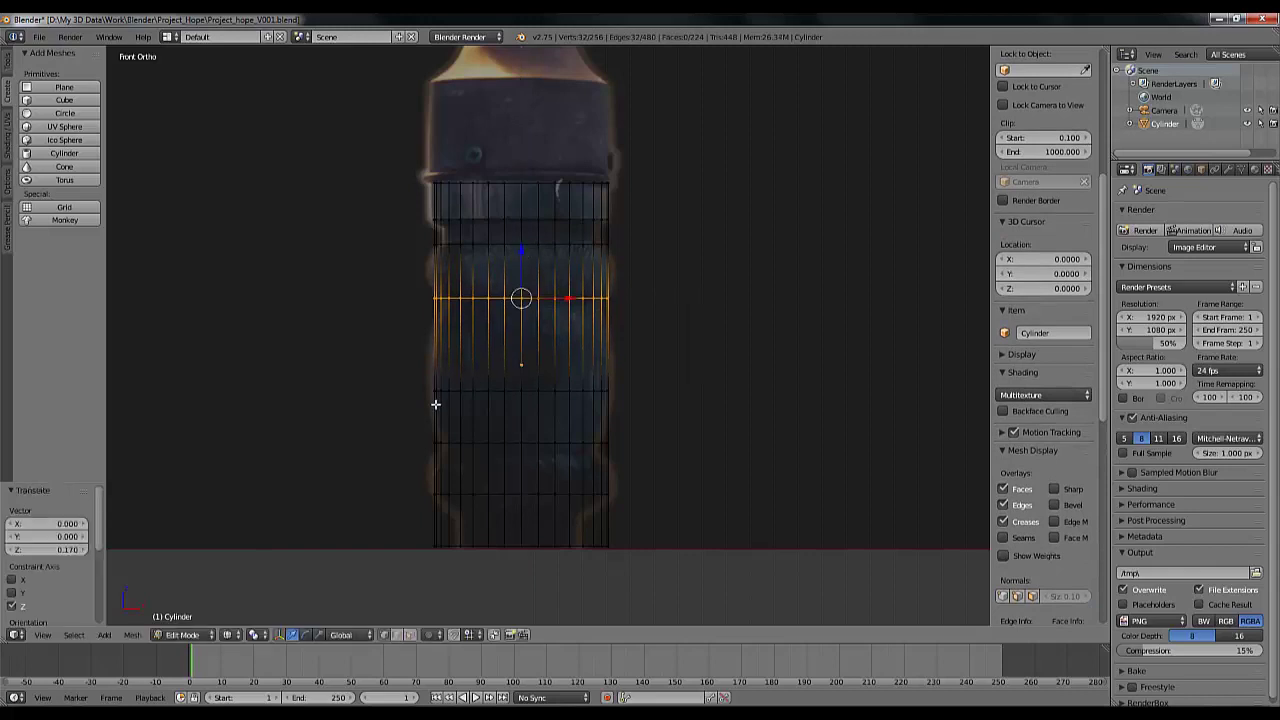
# Lower two of the lower edge loops slightly along Z
pyautogui.press('a')
pyautogui.moveTo(400, 344)
pyautogui.keyDown('ctrl'); pyautogui.mouseDown()
pyautogui.moveTo(432, 400)
pyautogui.moveTo(613, 409)
pyautogui.moveTo(684, 375)
pyautogui.mouseUp(); pyautogui.keyUp('ctrl')
pyautogui.press('a')
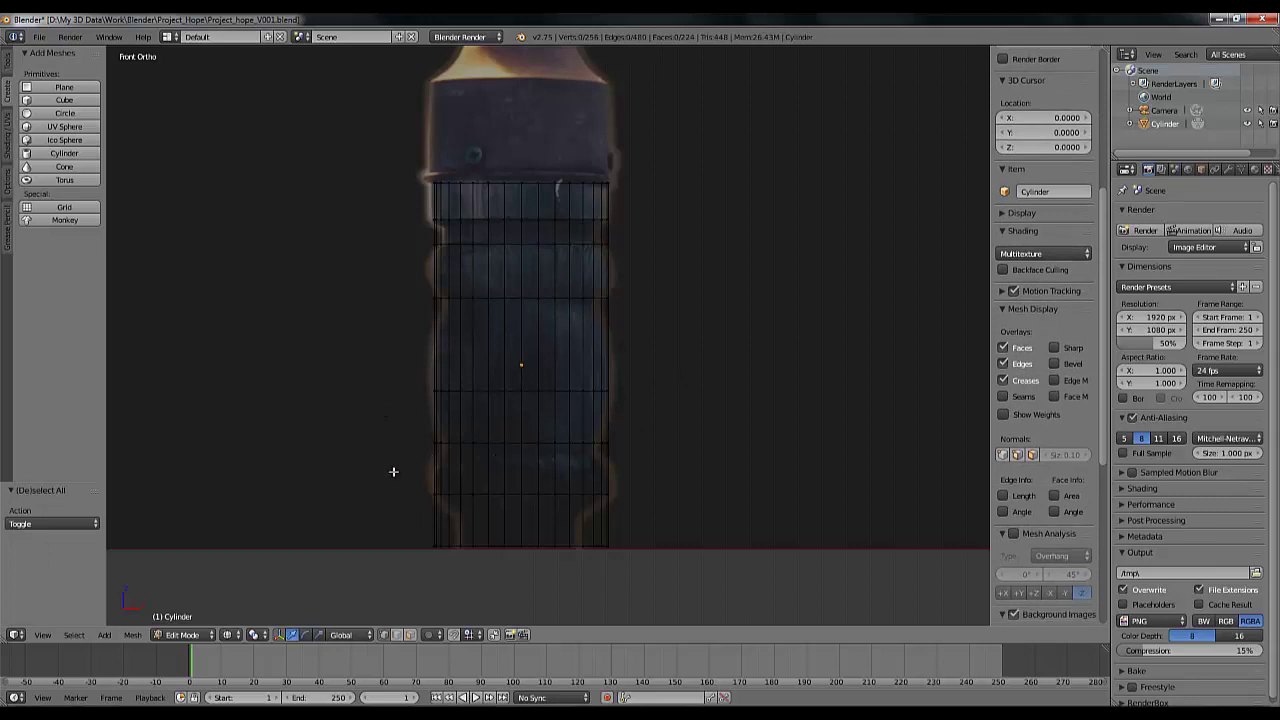
pyautogui.moveTo(393, 471)
pyautogui.keyDown('ctrl'); pyautogui.mouseDown()
pyautogui.moveTo(415, 520)
pyautogui.moveTo(593, 520)
pyautogui.moveTo(704, 468)
pyautogui.mouseUp(); pyautogui.keyUp('ctrl')
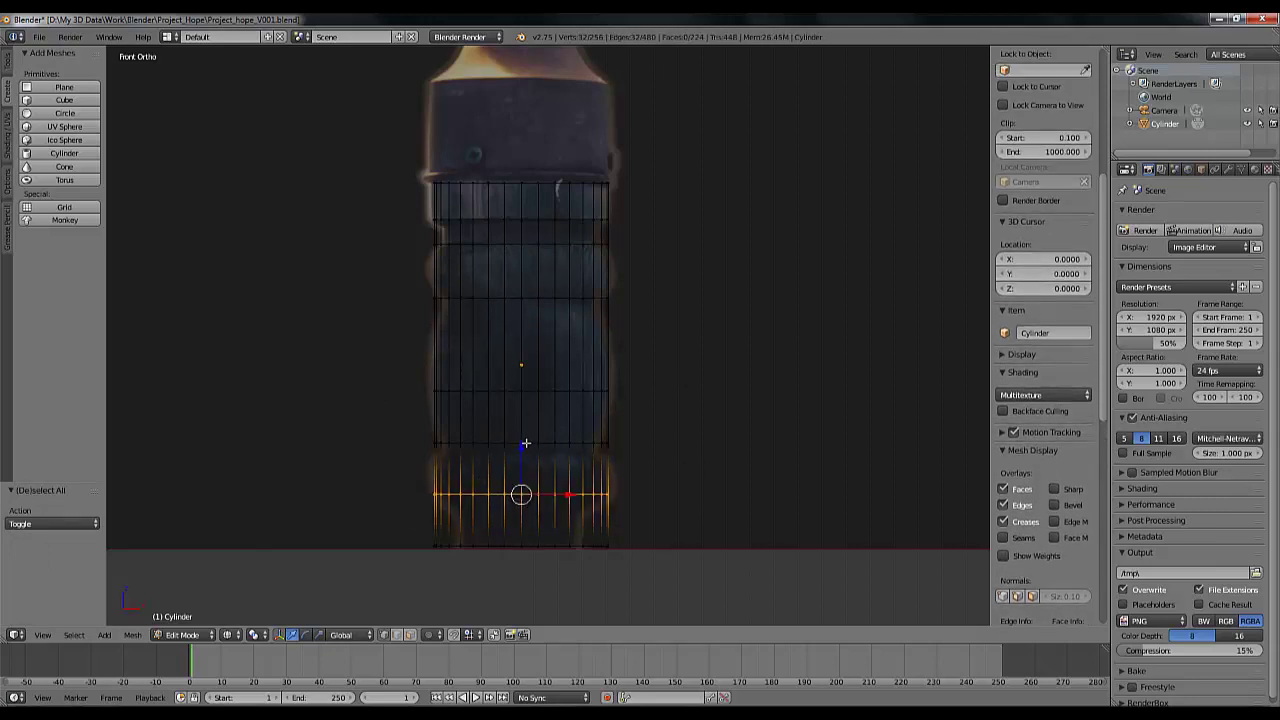
pyautogui.moveTo(526, 443); pyautogui.dragTo(524, 454)
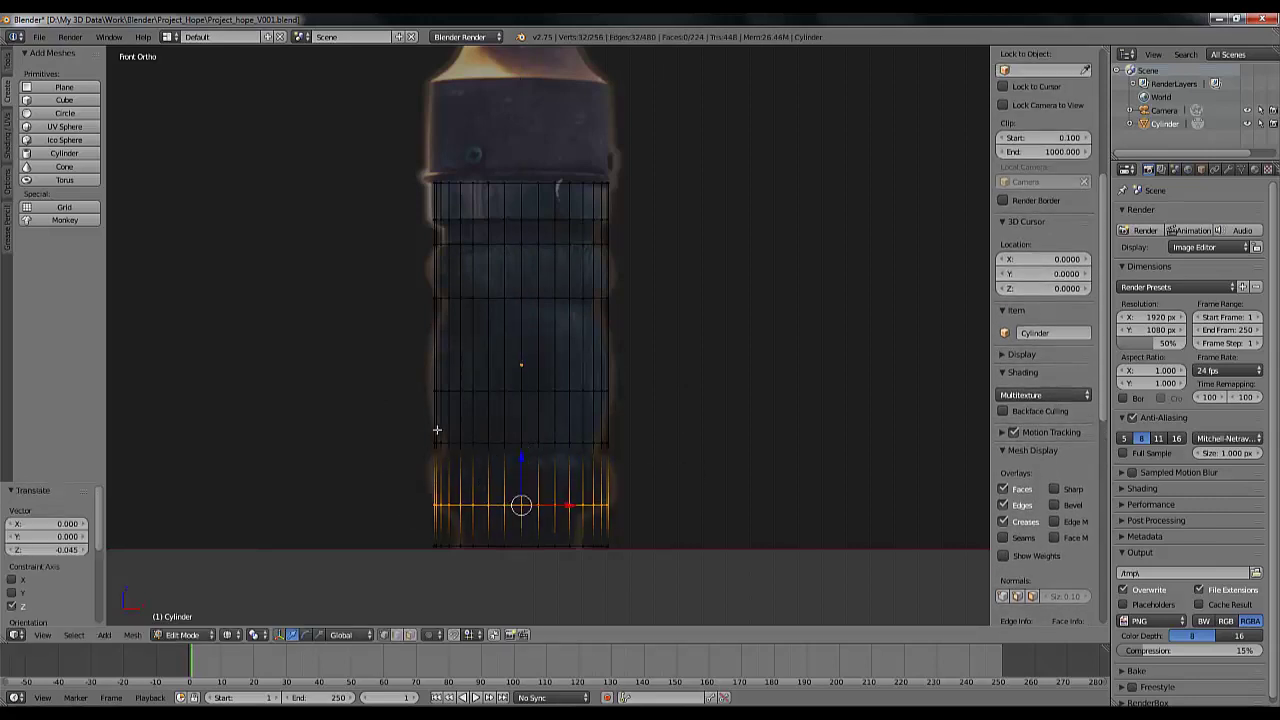
pyautogui.press('a')
pyautogui.moveTo(409, 414)
pyautogui.keyDown('ctrl'); pyautogui.mouseDown()
pyautogui.moveTo(586, 464)
pyautogui.moveTo(660, 432)
pyautogui.moveTo(640, 420)
pyautogui.mouseUp(); pyautogui.keyUp('ctrl')
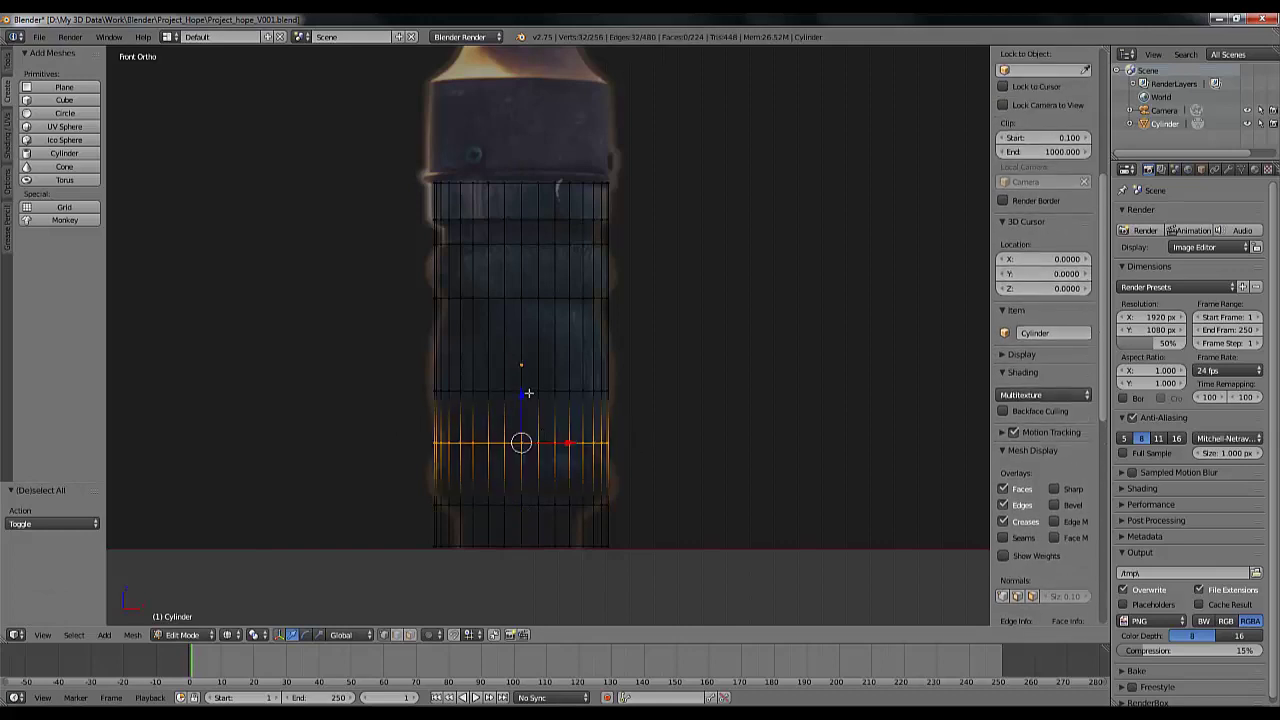
pyautogui.moveTo(527, 393); pyautogui.dragTo(521, 401)
# Raise another middle edge loop along Z to line up with a bulge
pyautogui.press('a')
pyautogui.moveTo(400, 346)
pyautogui.keyDown('ctrl'); pyautogui.mouseDown()
pyautogui.moveTo(661, 424)
pyautogui.moveTo(430, 398)
pyautogui.mouseUp(); pyautogui.keyUp('ctrl')
pyautogui.press('g')
pyautogui.press('z')
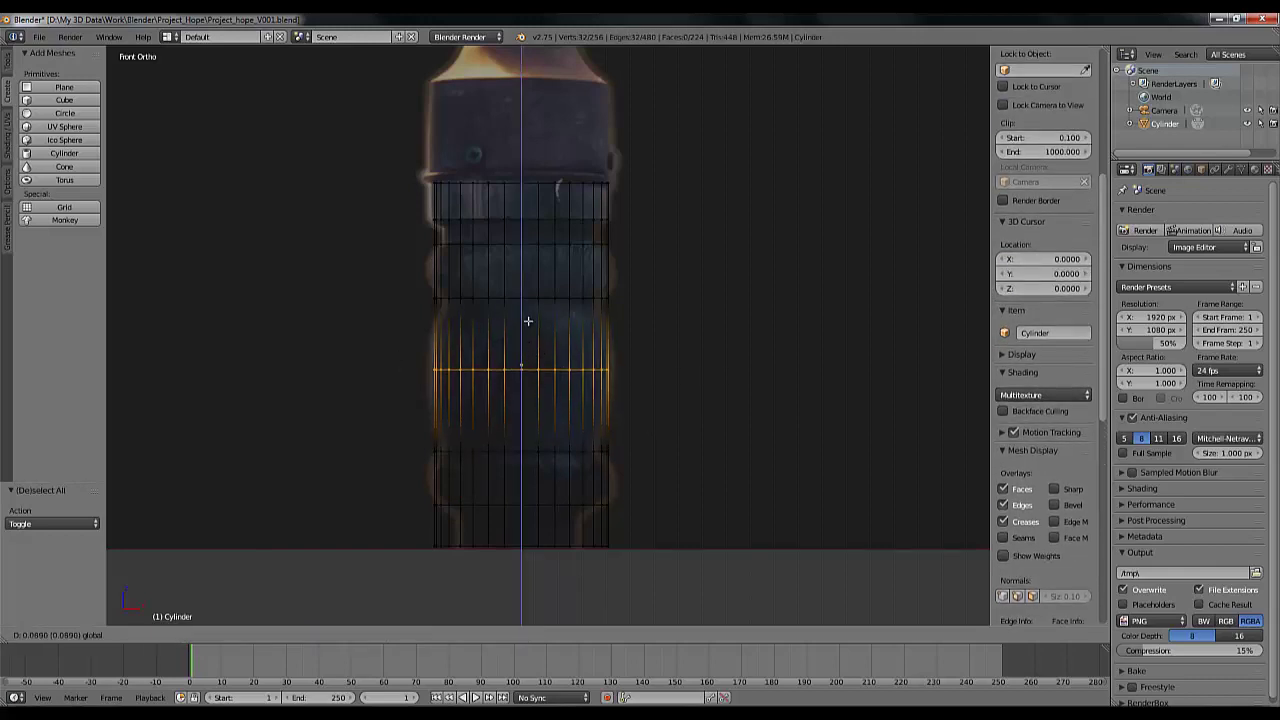
pyautogui.click(528, 320)
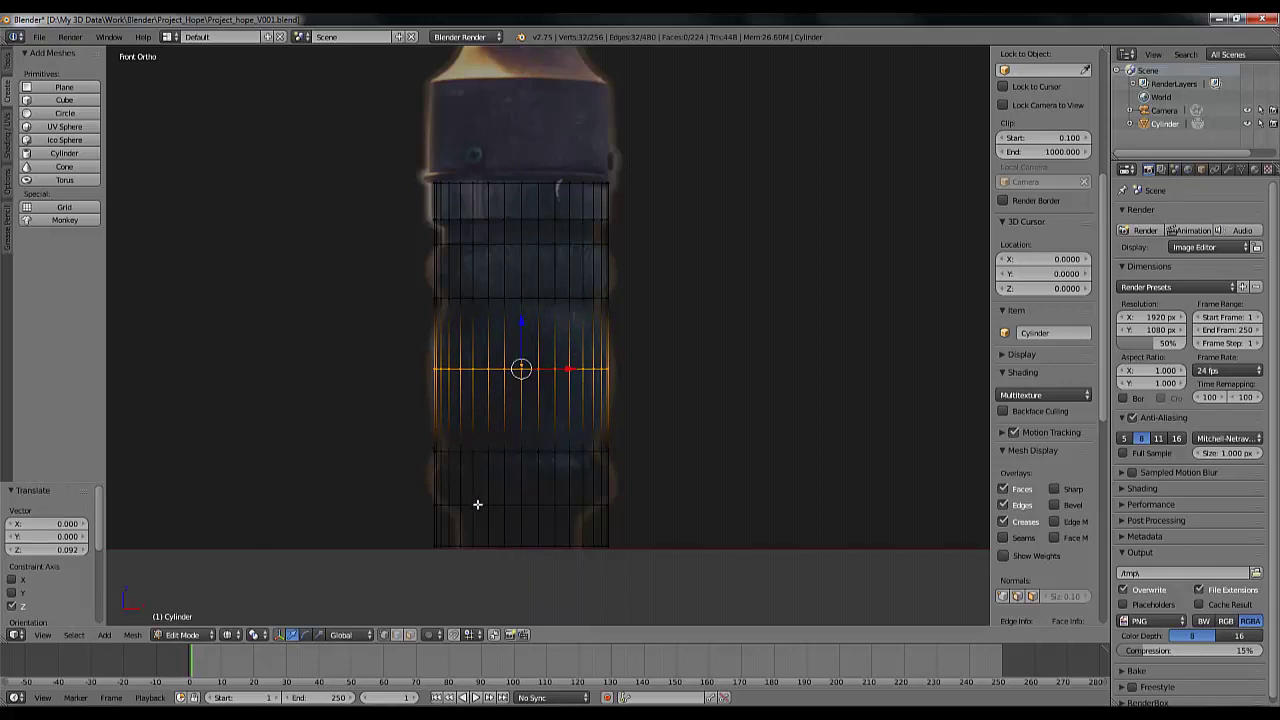
# Lower the lowest edge ring by 0.014 along Z
pyautogui.press('a')
pyautogui.moveTo(411, 488)
pyautogui.keyDown('ctrl'); pyautogui.mouseDown()
pyautogui.moveTo(429, 534)
pyautogui.moveTo(656, 536)
pyautogui.moveTo(523, 506)
pyautogui.mouseUp(); pyautogui.keyUp('ctrl')
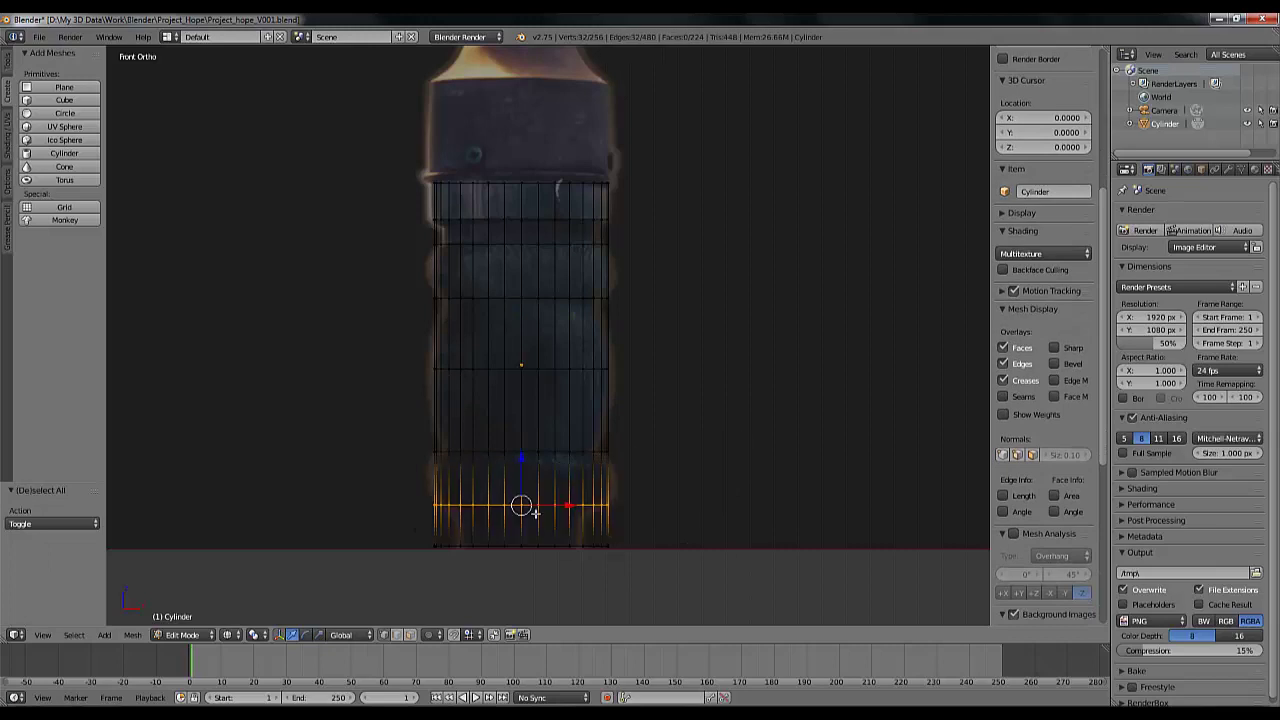
pyautogui.press('g')
pyautogui.press('z')
pyautogui.click(521, 452)
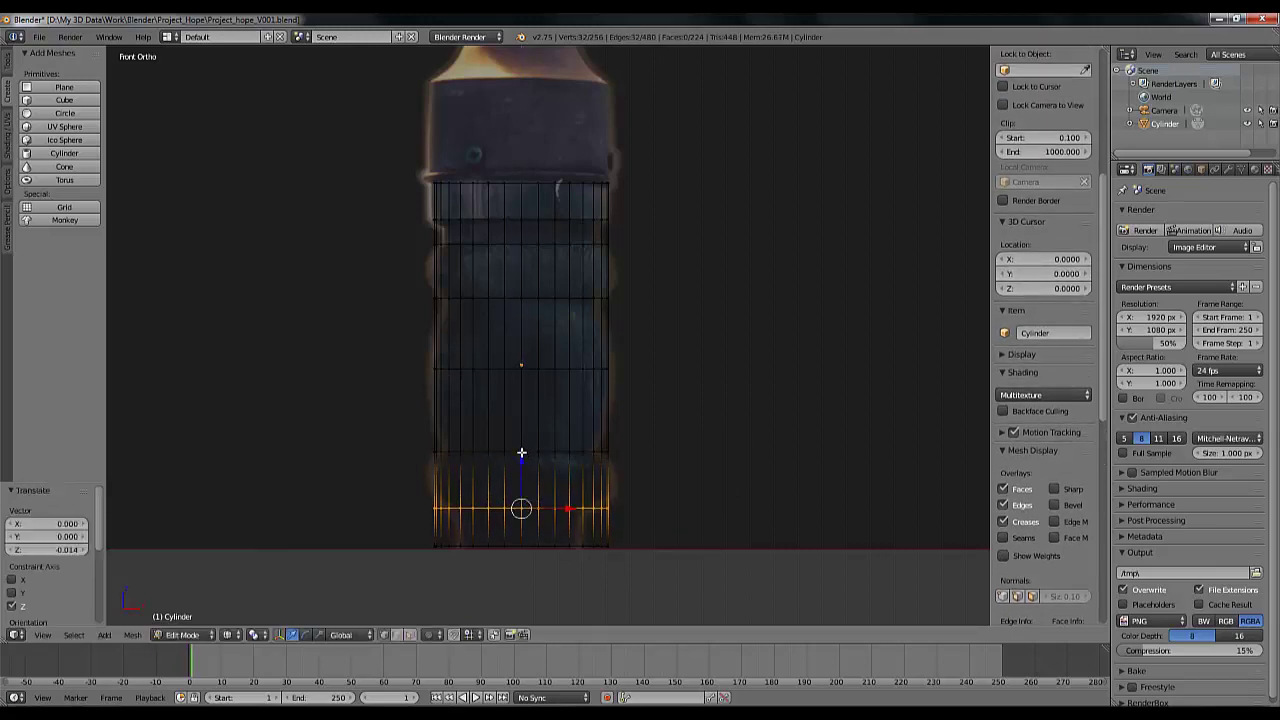
pyautogui.press('a')
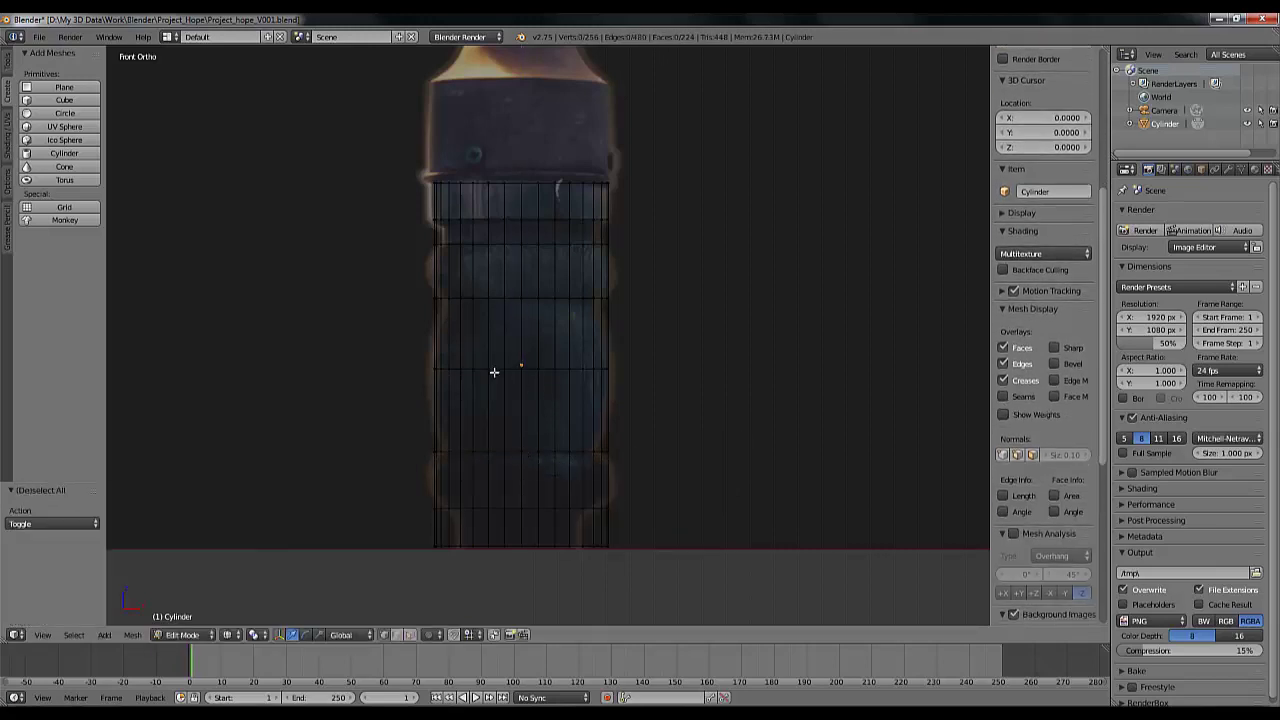
# Select a horizontal band of faces near the top of the cylinder body
pyautogui.scroll(1, 527, 318)
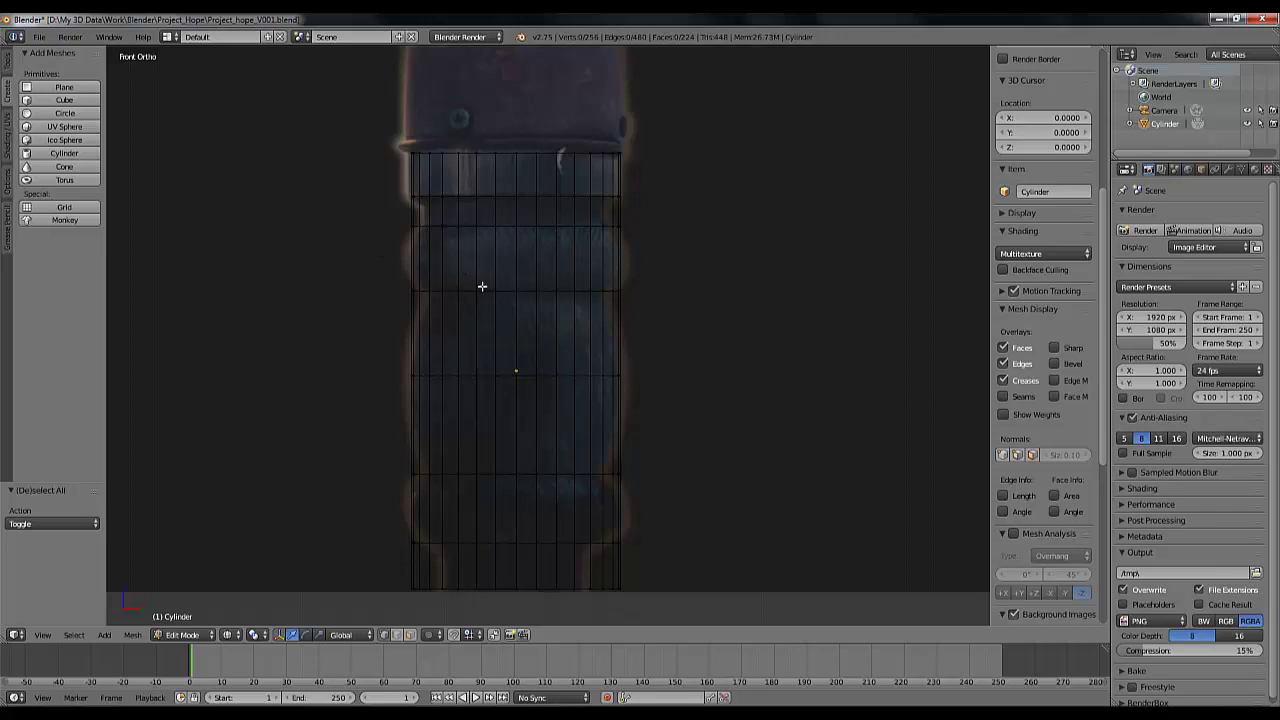
pyautogui.keyDown('shift'); pyautogui.moveTo(482, 287); pyautogui.dragTo(480, 343, button='middle'); pyautogui.keyUp('shift')
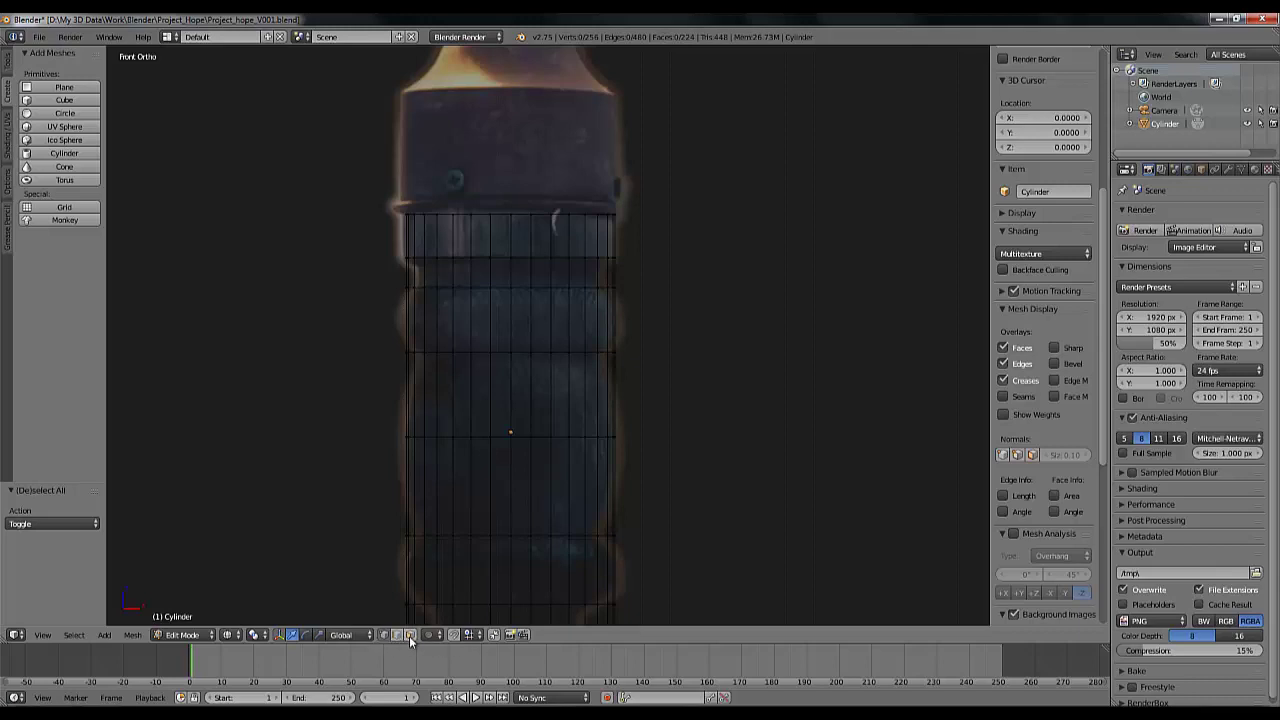
pyautogui.scroll(1, 454, 269)
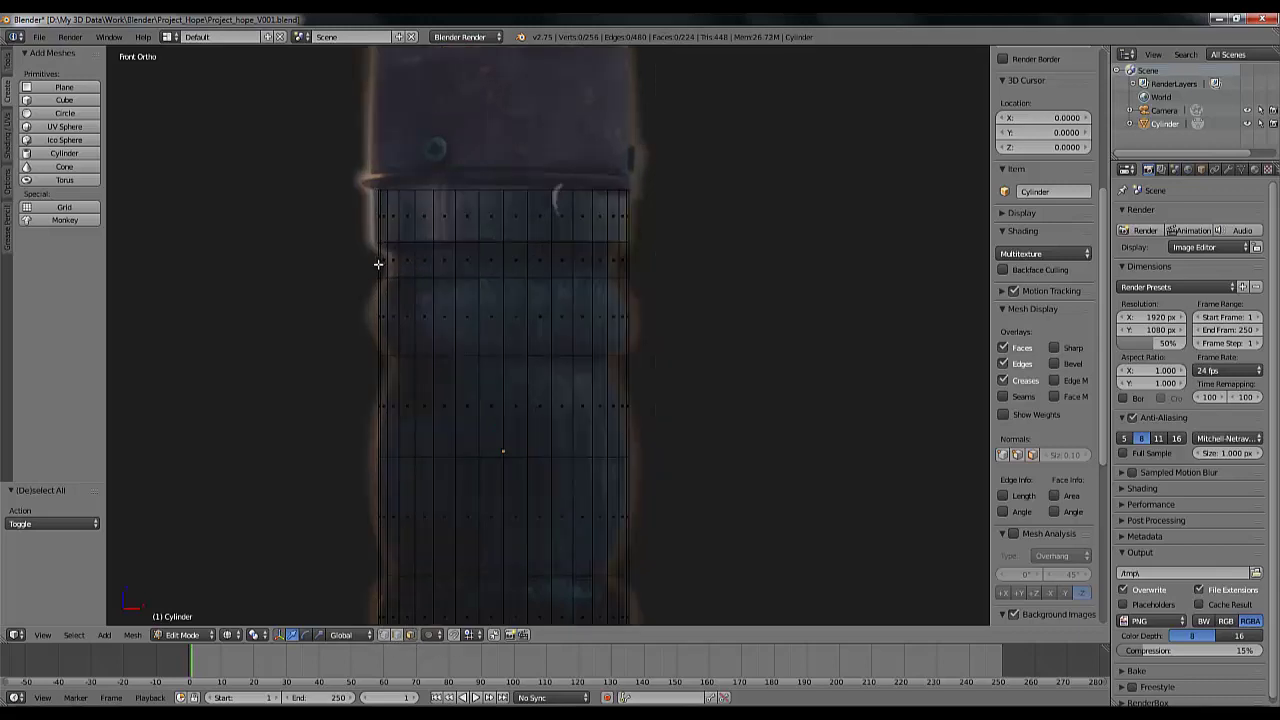
pyautogui.moveTo(364, 251)
pyautogui.keyDown('ctrl'); pyautogui.mouseDown()
pyautogui.moveTo(372, 268)
pyautogui.moveTo(660, 271)
pyautogui.moveTo(678, 246)
pyautogui.mouseUp(); pyautogui.keyUp('ctrl')
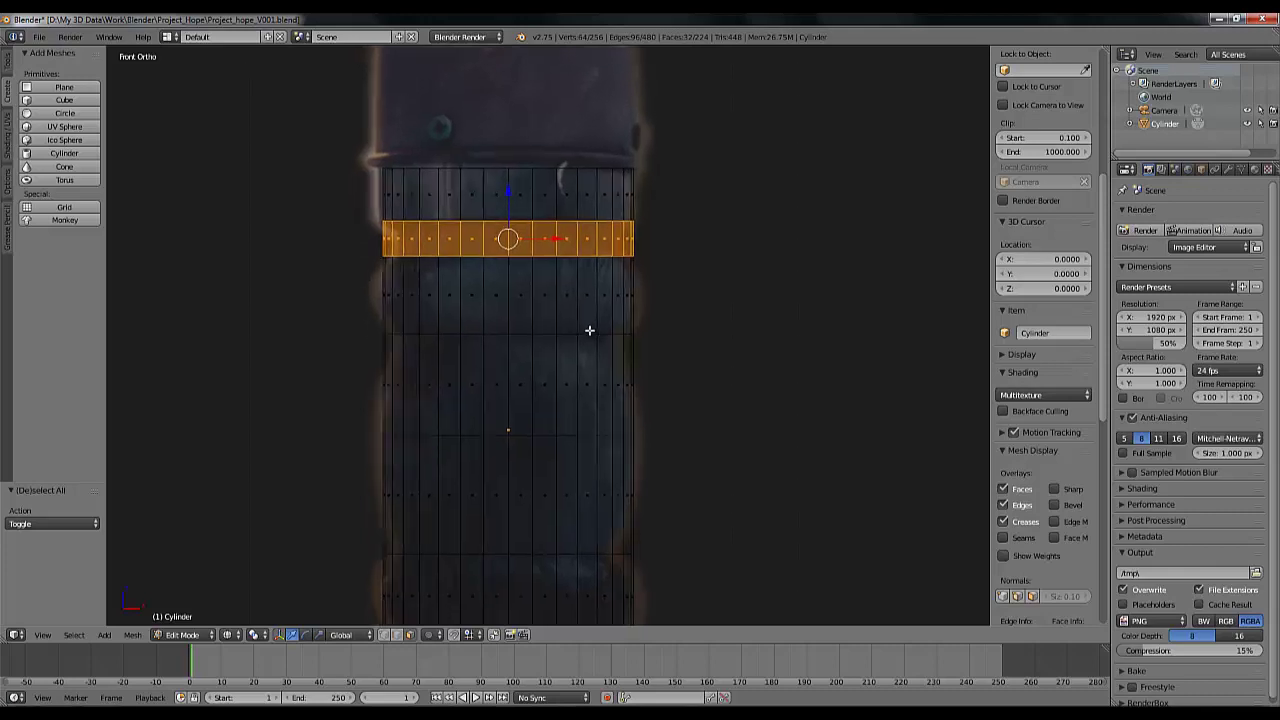
pyautogui.keyDown('shift'); pyautogui.scroll(3, 580, 350); pyautogui.keyUp('shift')
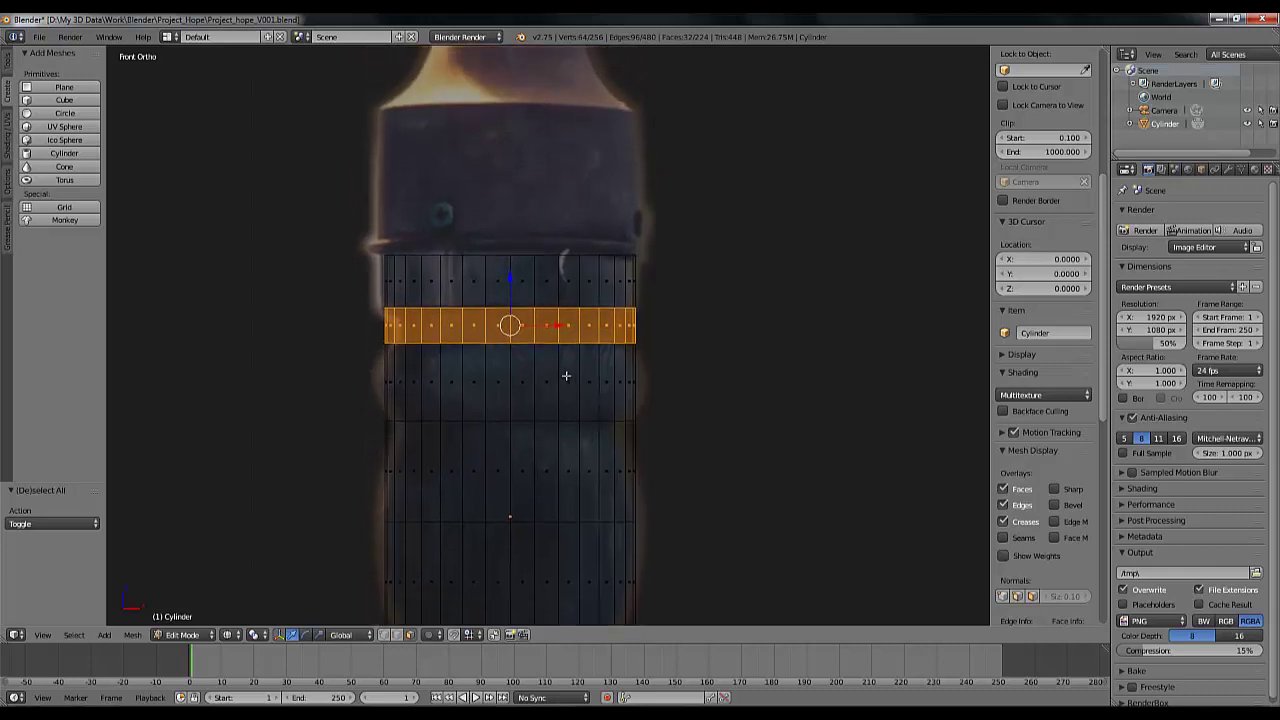
pyautogui.scroll(2, 566, 375)
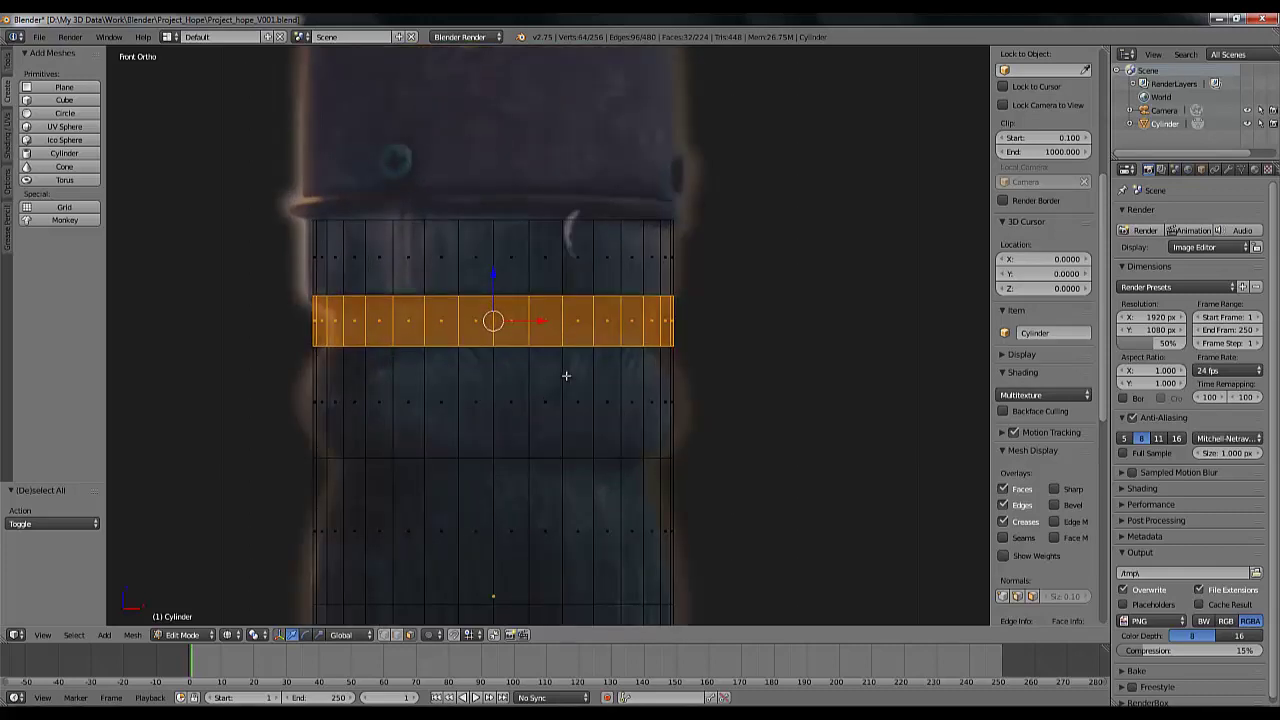
# Extrude the face ring in place and scale it inward to 0.832
pyautogui.press('e')
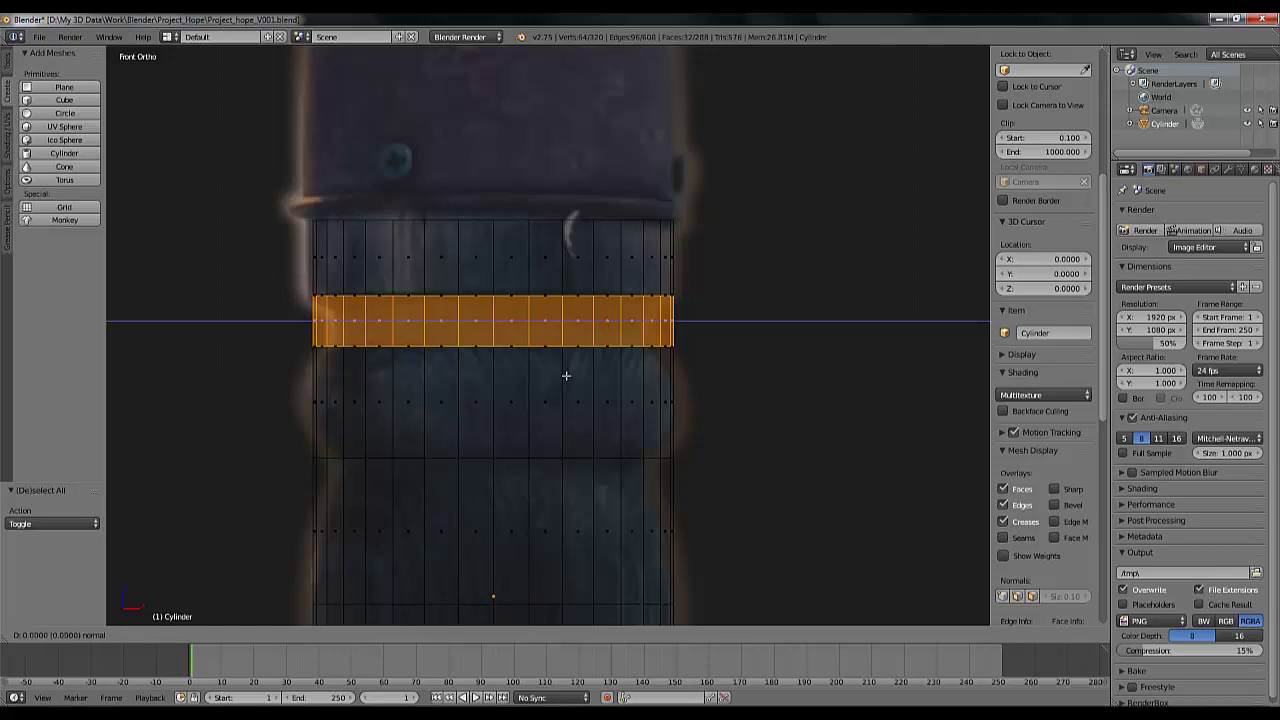
pyautogui.rightClick(566, 375)
pyautogui.press('s')
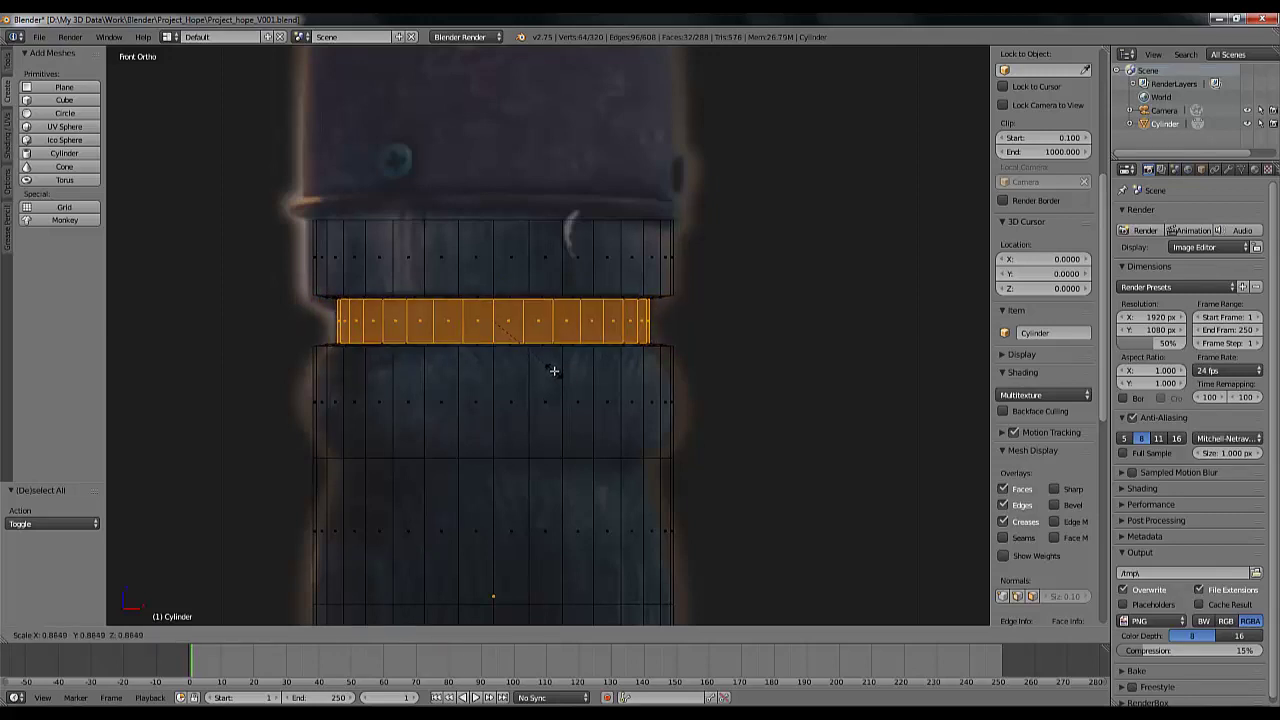
pyautogui.click(551, 368)
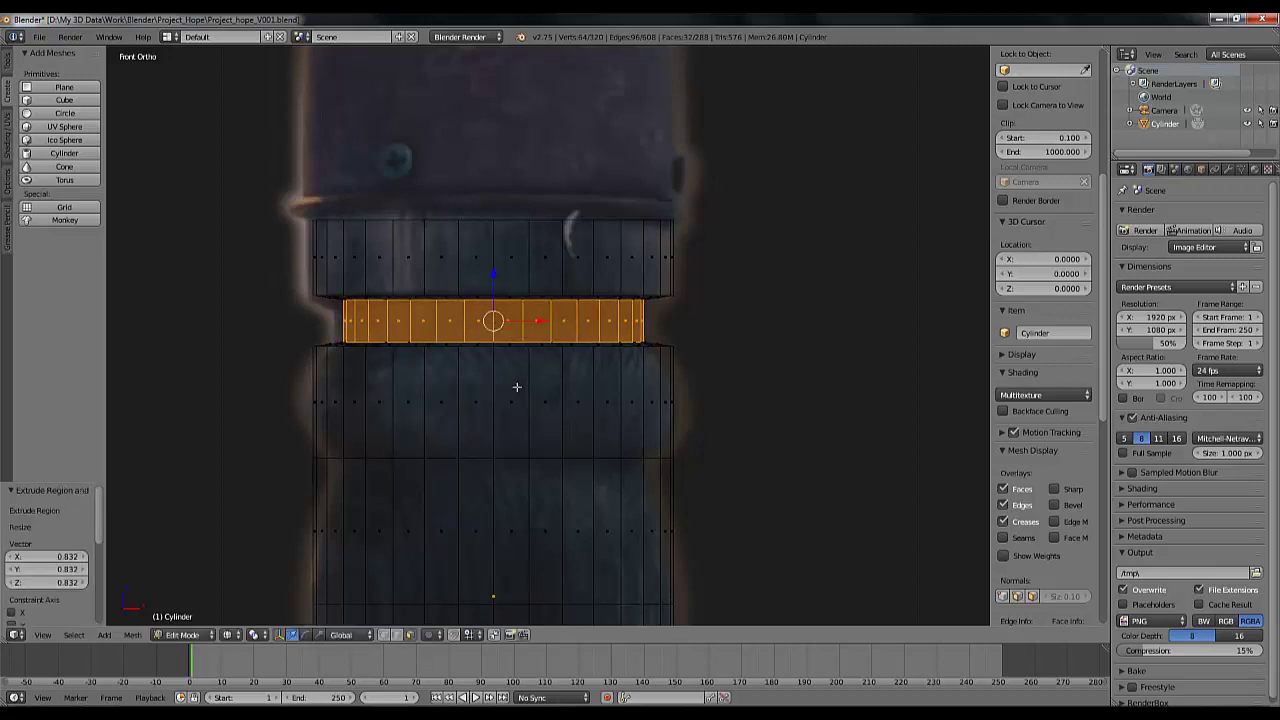
pyautogui.scroll(1, 528, 350)
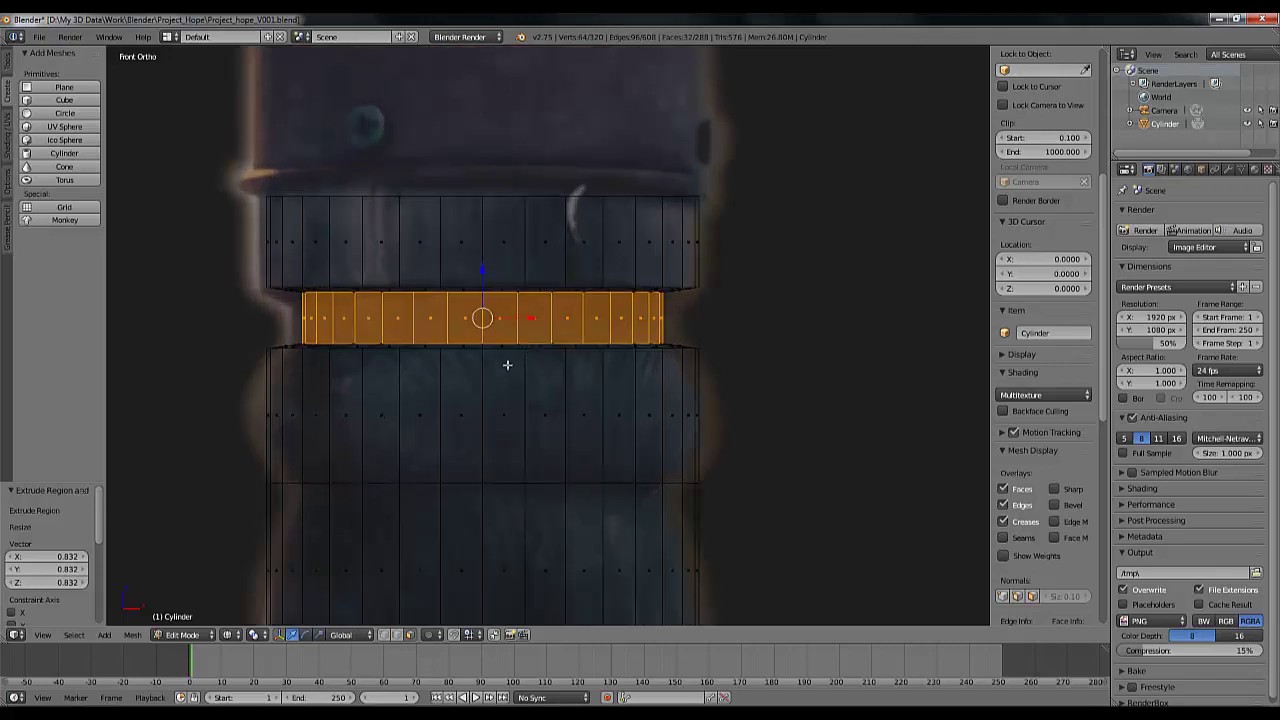
pyautogui.keyDown('shift'); pyautogui.moveTo(496, 379); pyautogui.dragTo(503, 343, button='middle'); pyautogui.keyUp('shift')
pyautogui.keyDown('shift'); pyautogui.scroll(-5, 457, 349); pyautogui.keyUp('shift')
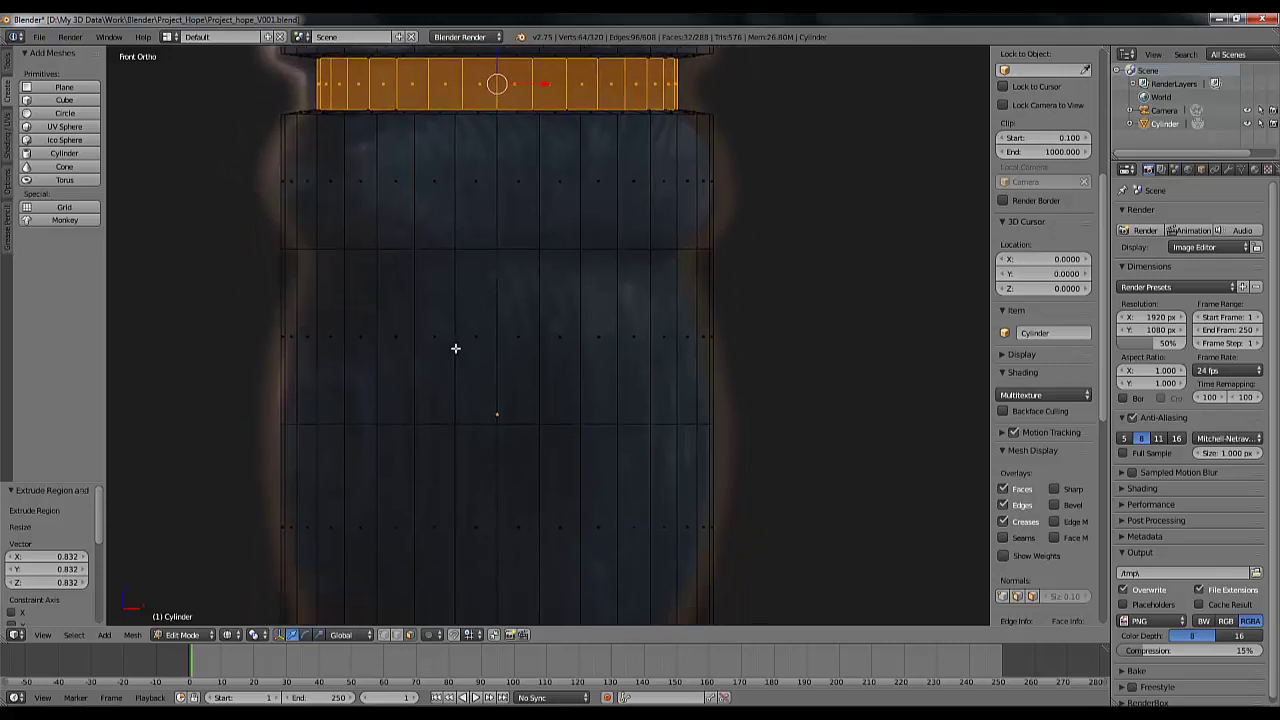
pyautogui.scroll(-4, 449, 349)
pyautogui.scroll(3, 451, 349)
pyautogui.keyDown('shift'); pyautogui.scroll(-2, 446, 376); pyautogui.keyUp('shift')
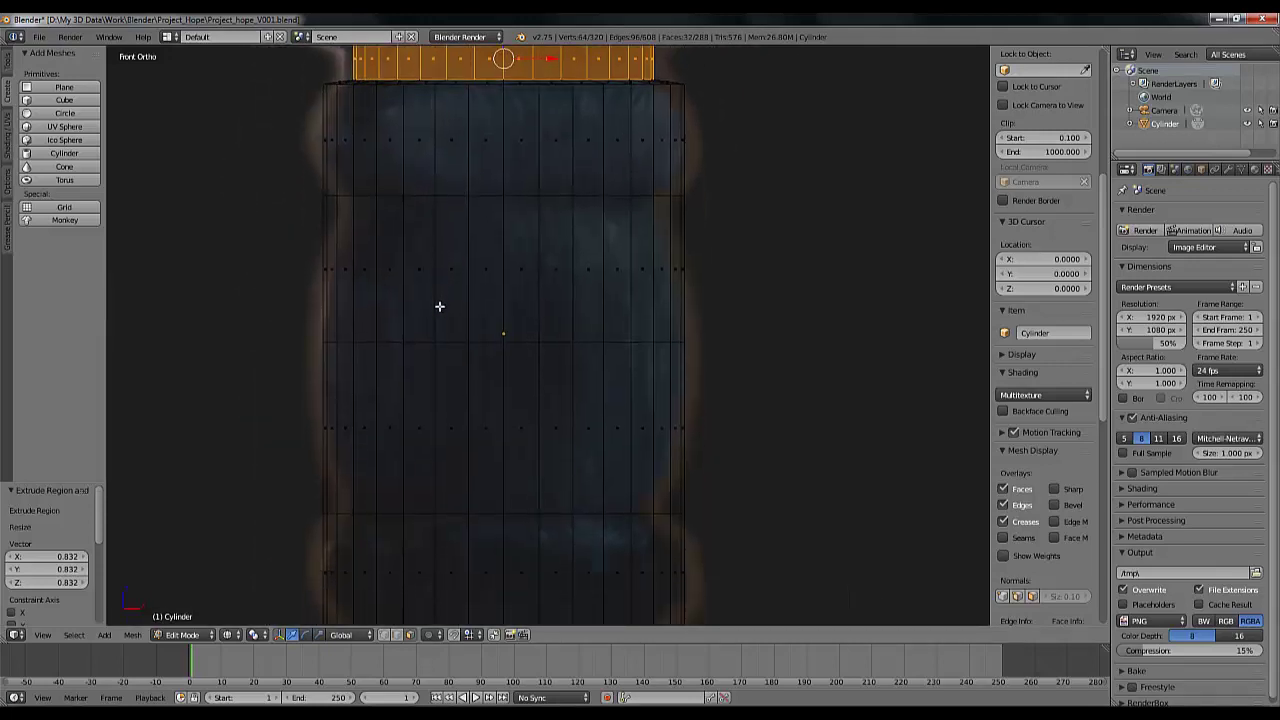
pyautogui.scroll(-5, 420, 334)
pyautogui.keyDown('shift'); pyautogui.scroll(-2, 477, 410); pyautogui.keyUp('shift')
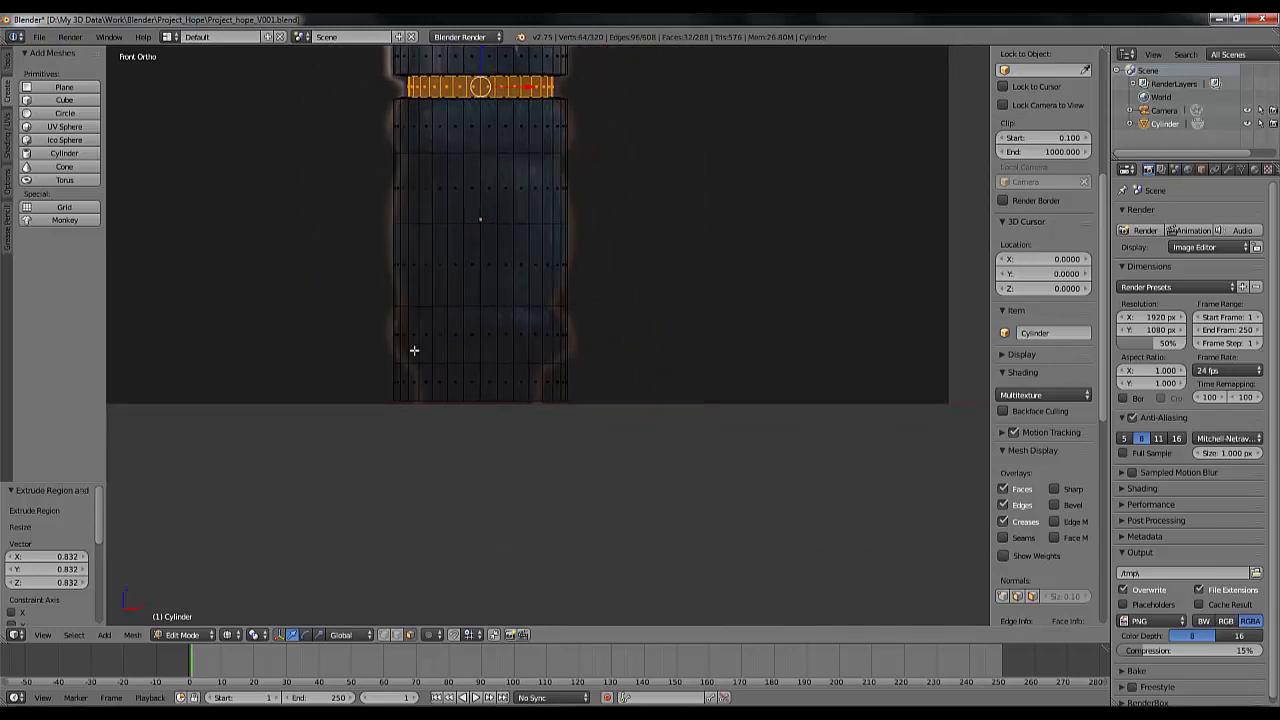
pyautogui.scroll(2, 414, 349)
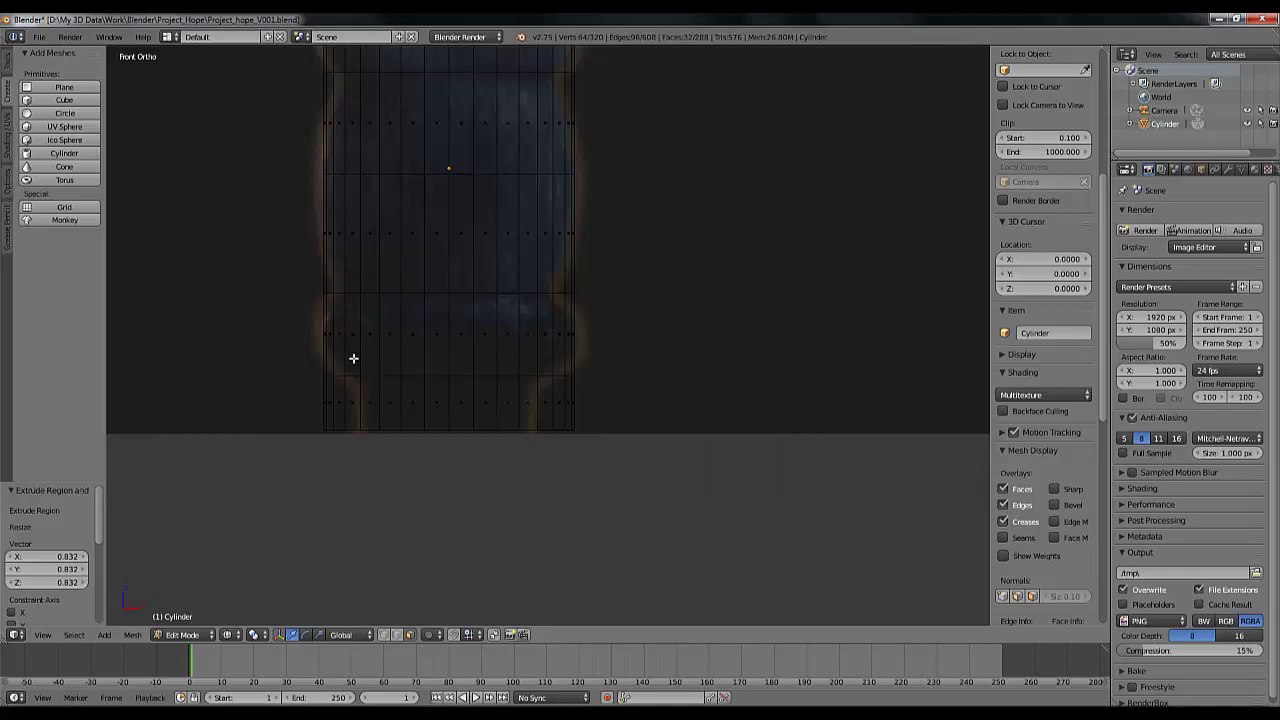
pyautogui.press('a')
pyautogui.press('a')
pyautogui.moveTo(310, 383); pyautogui.dragTo(301, 450)
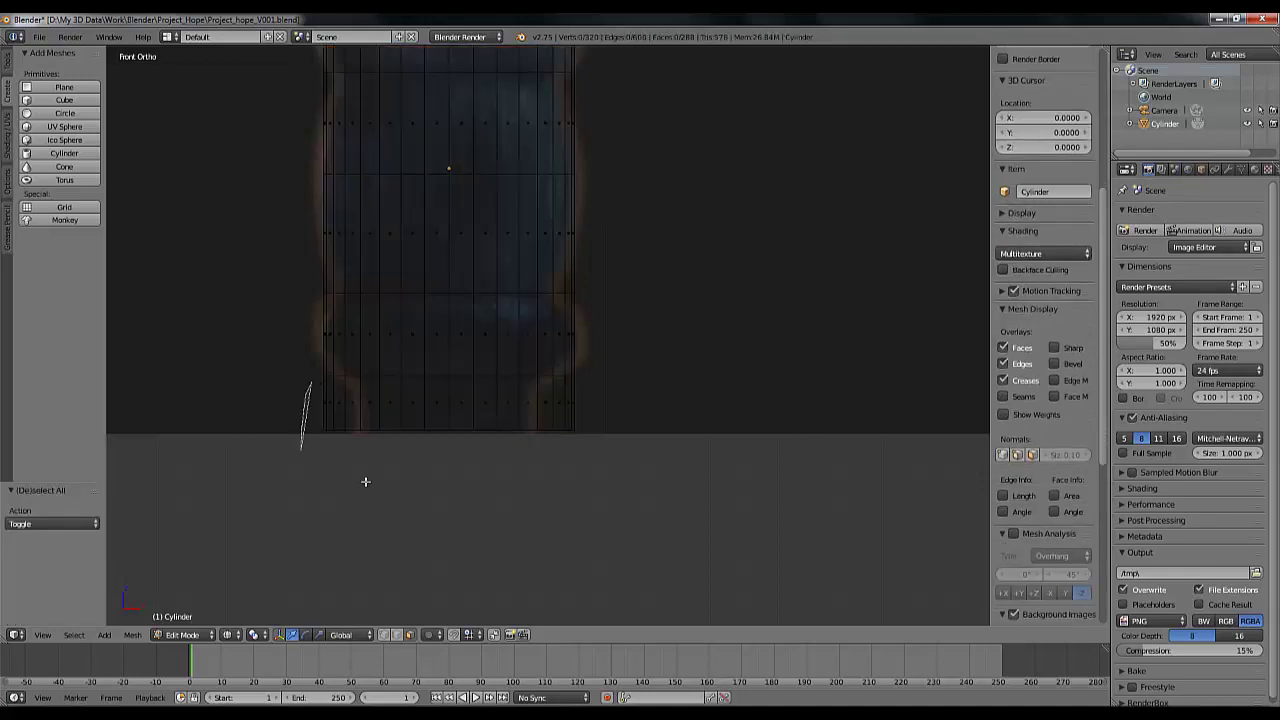
pyautogui.moveTo(365, 481)
pyautogui.keyDown('ctrl'); pyautogui.mouseDown()
pyautogui.moveTo(655, 426)
pyautogui.moveTo(688, 392)
pyautogui.mouseUp(); pyautogui.keyUp('ctrl')
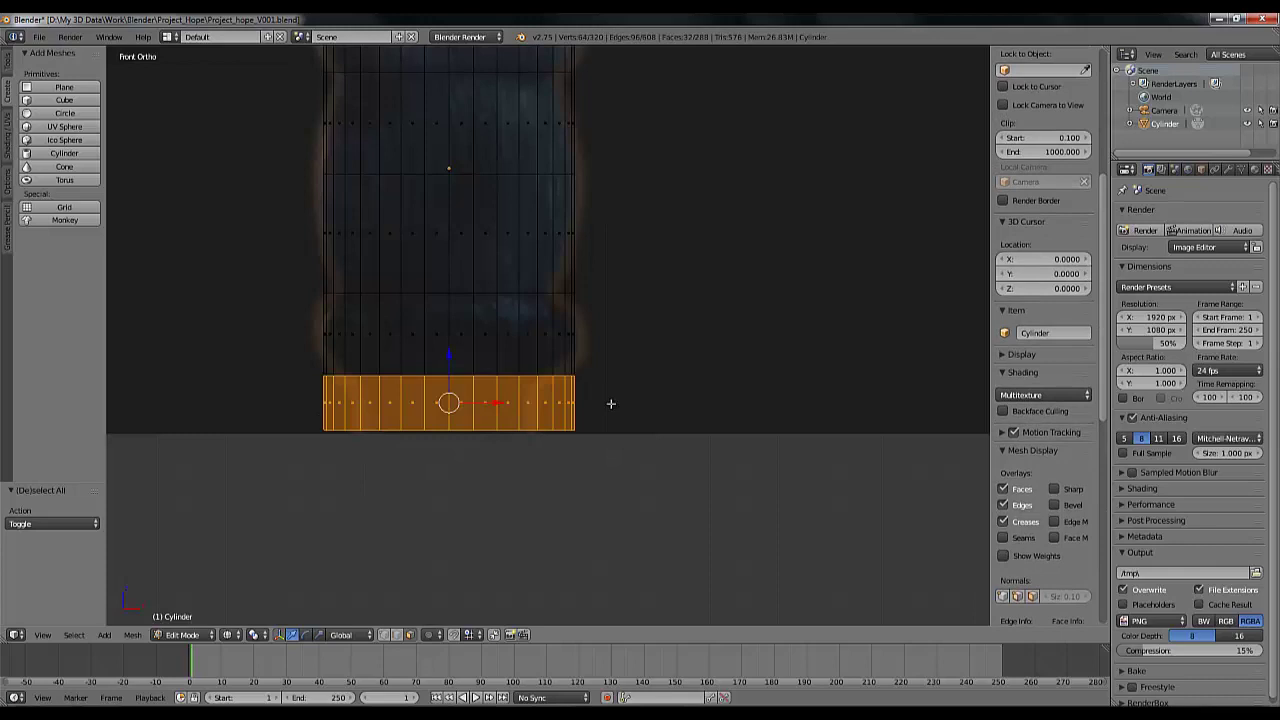
pyautogui.press('s')
pyautogui.press('Escape')
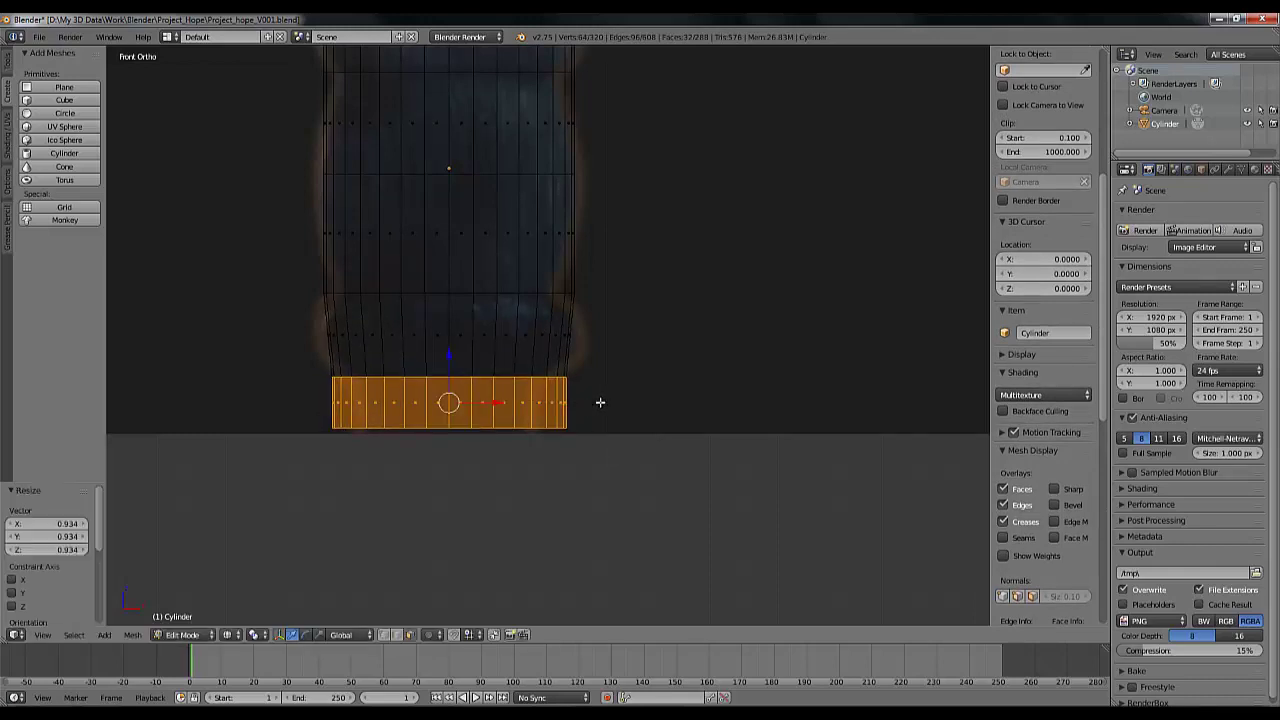
pyautogui.press('e')
pyautogui.press('s')
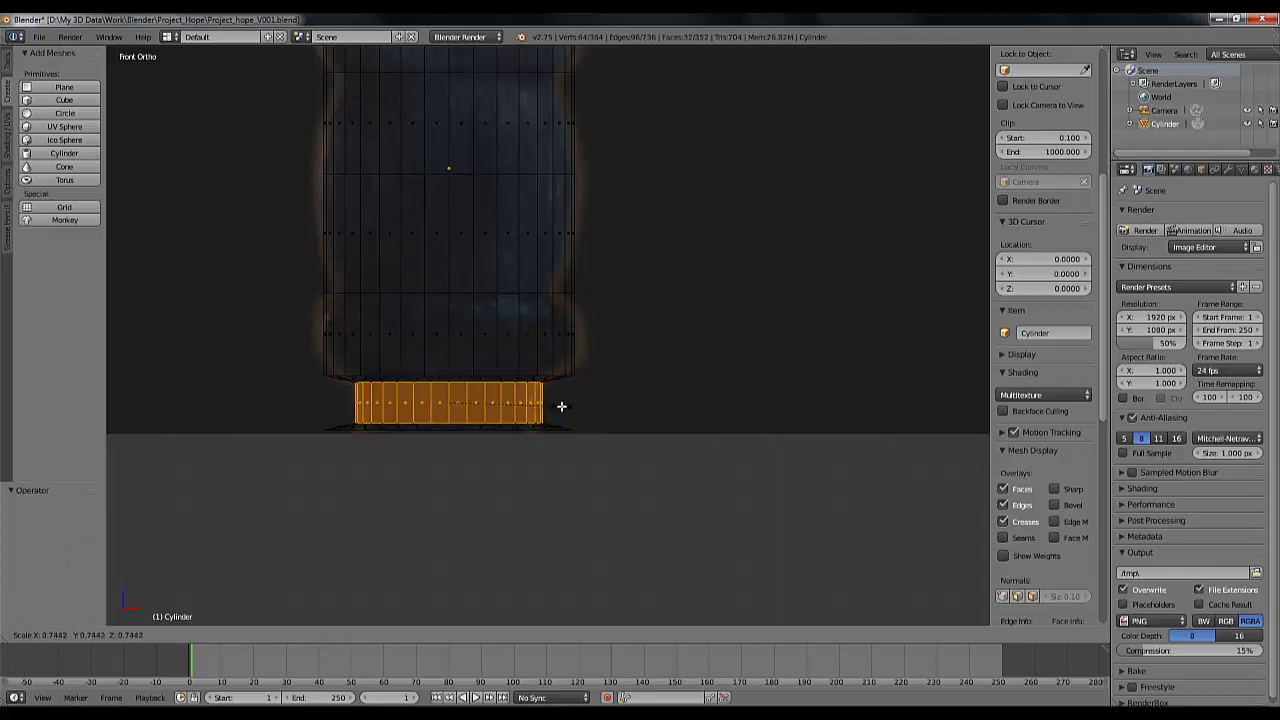
pyautogui.click(561, 406)
pyautogui.hotkey('ctrl', 'z')
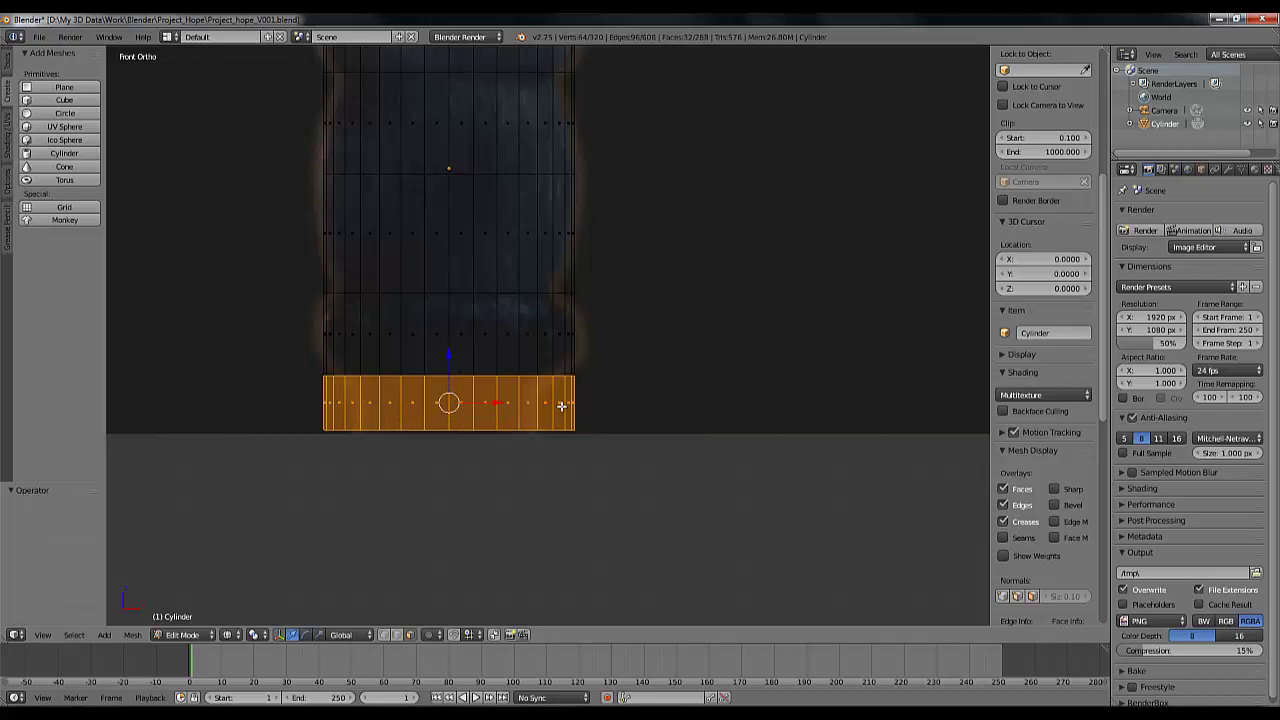
pyautogui.press('a')
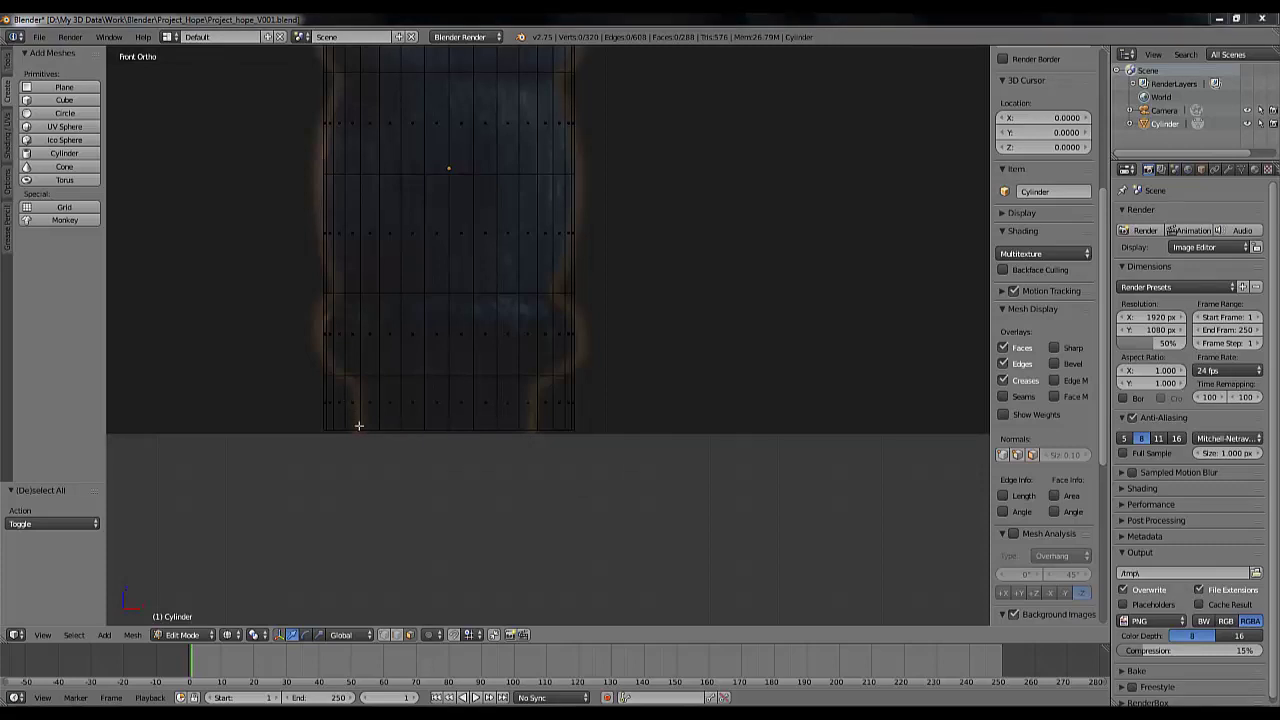
pyautogui.moveTo(481, 422); pyautogui.dragTo(451, 339, button='middle')
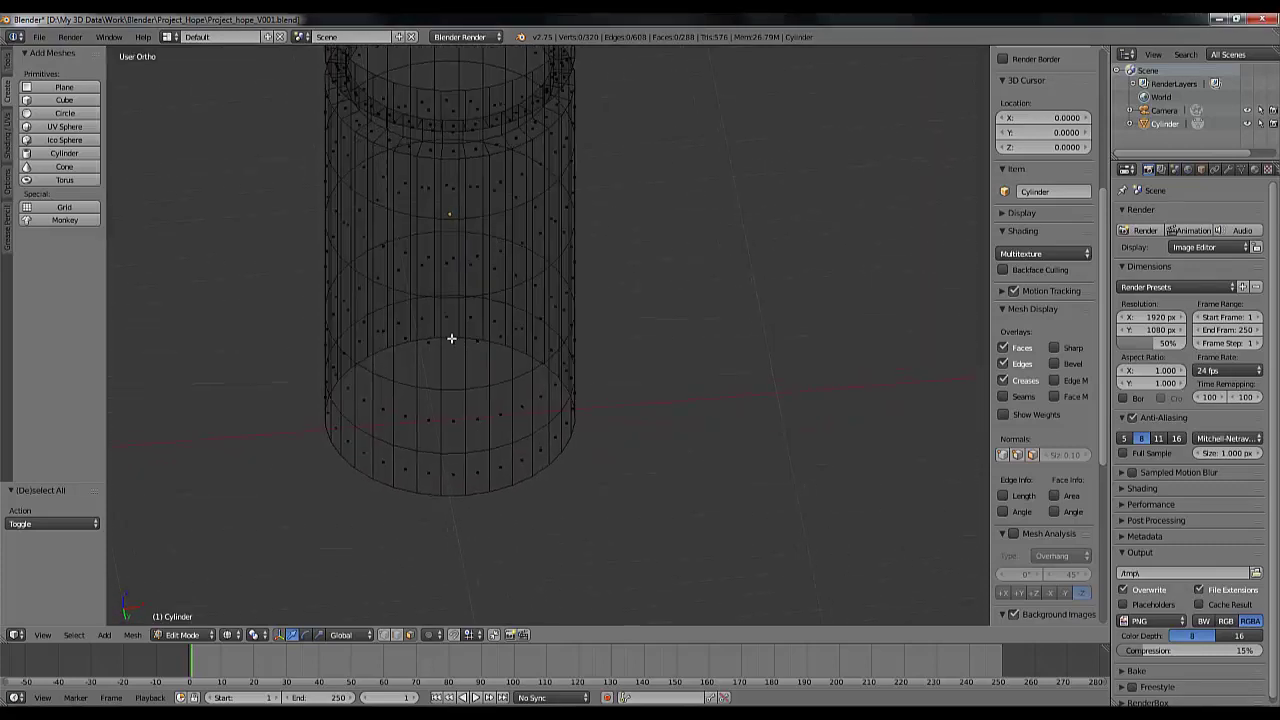
# Select the cylinder's bottom rim edge loop and fill it with one cap face, giving 289 faces
pyautogui.click(396, 634)
pyautogui.rightClick(449, 338)
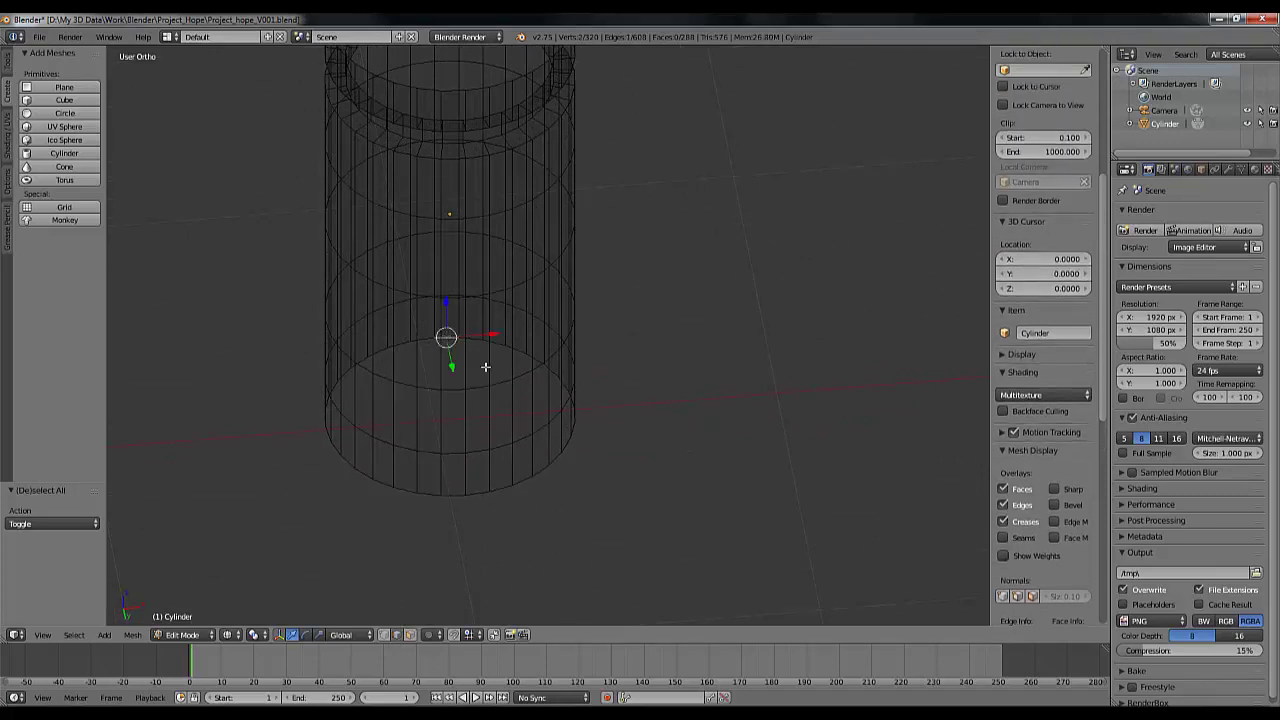
pyautogui.hotkey('ctrl', 'e')
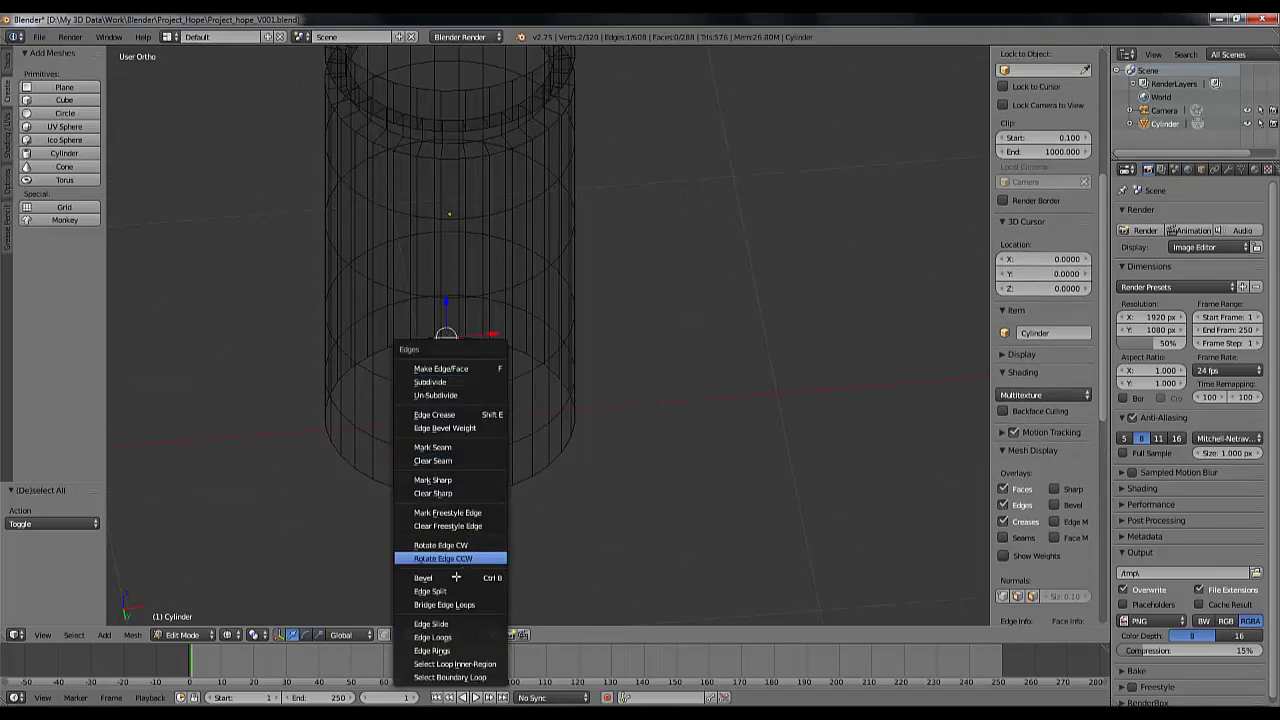
pyautogui.click(432, 637)
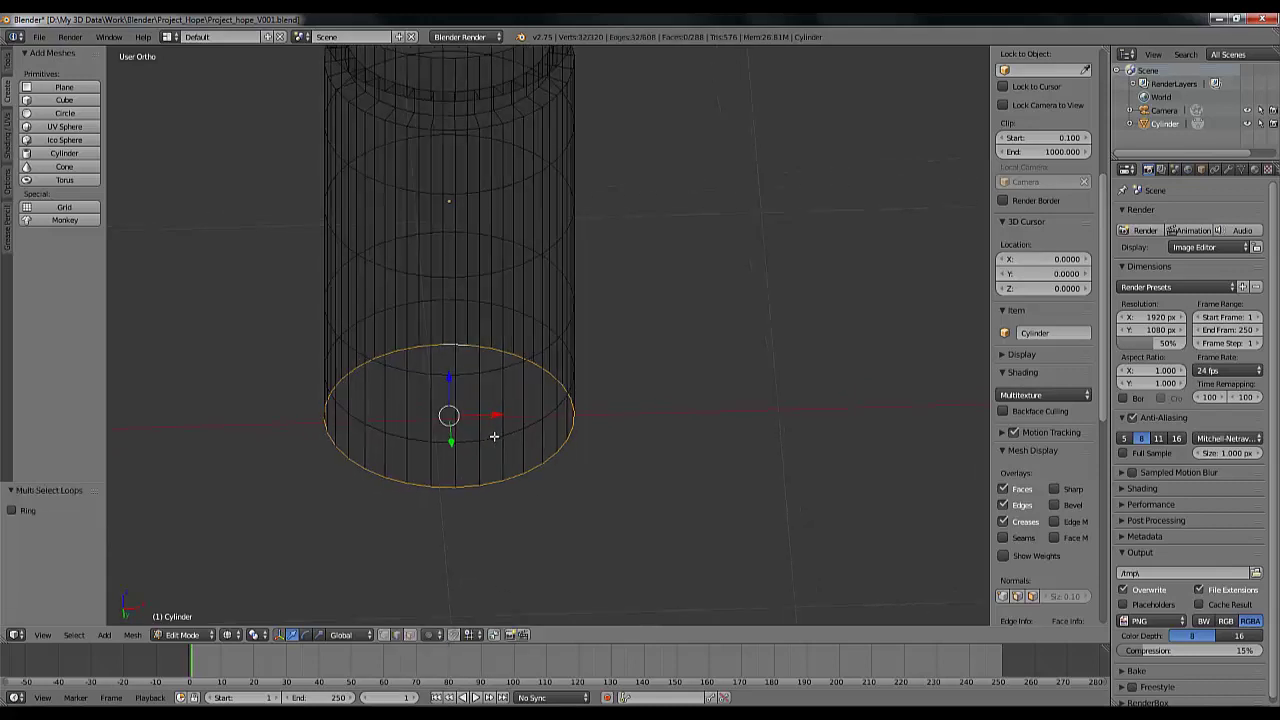
pyautogui.press('f')
pyautogui.press('g')
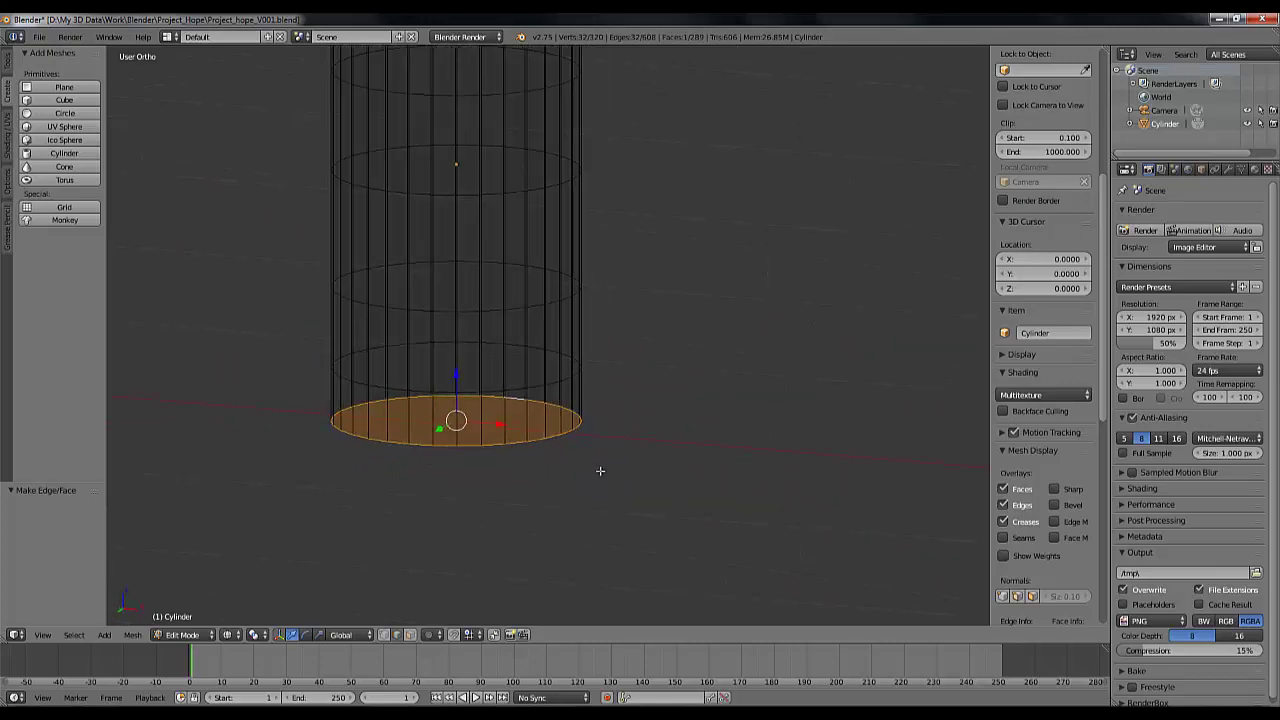
pyautogui.moveTo(539, 569); pyautogui.dragTo(485, 443, button='middle')
pyautogui.press('Tab')
pyautogui.press('Tab')
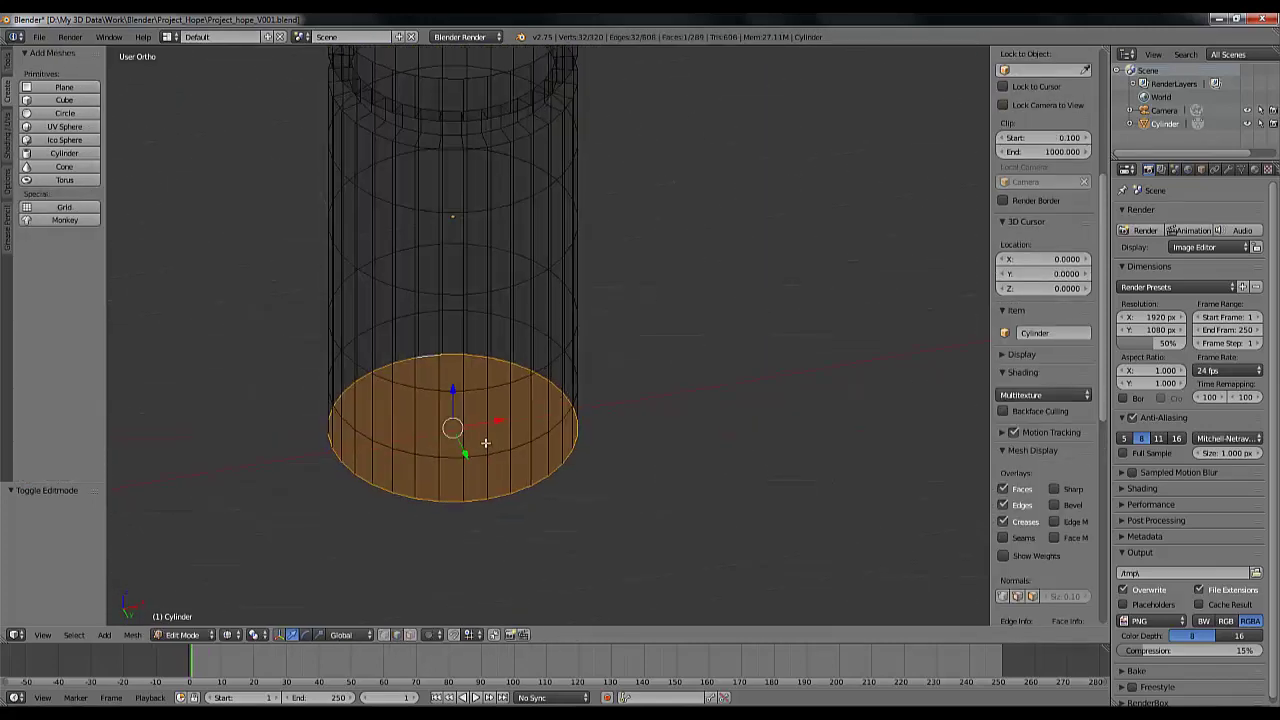
# In front view, select the cylinder's bottom row of faces
pyautogui.press('KP_1')
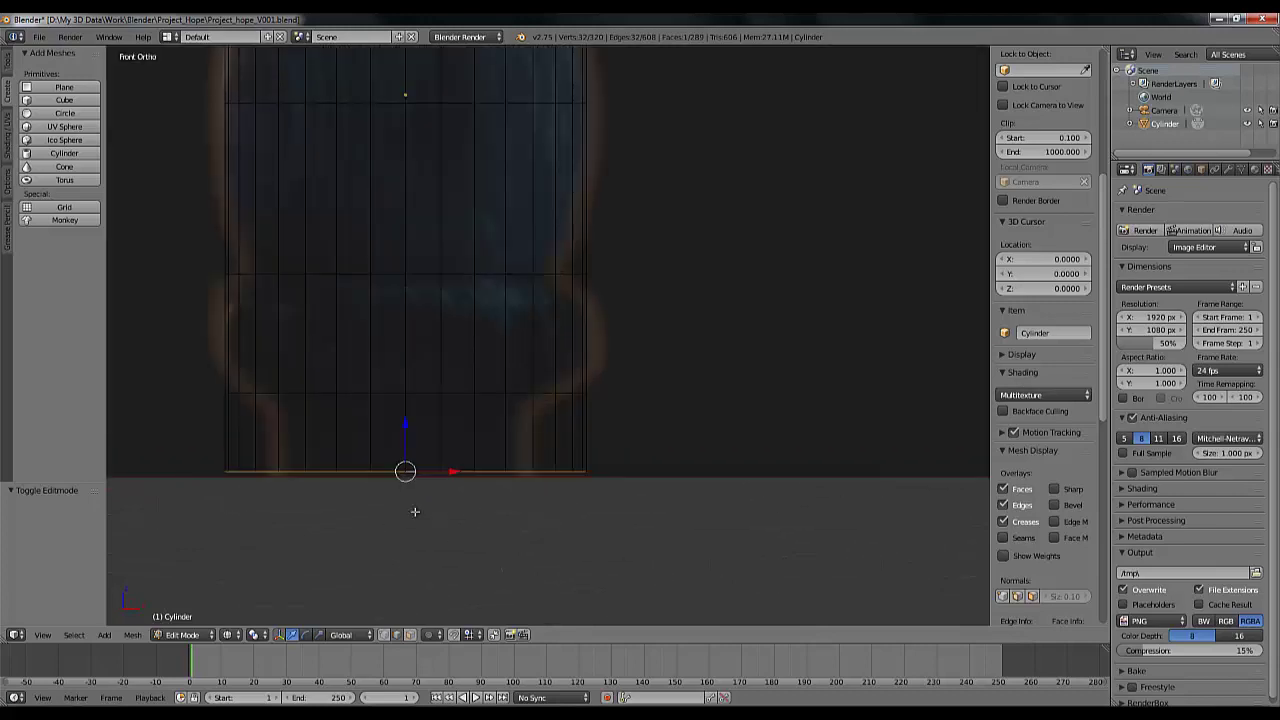
pyautogui.press('ctrl+KP_4')
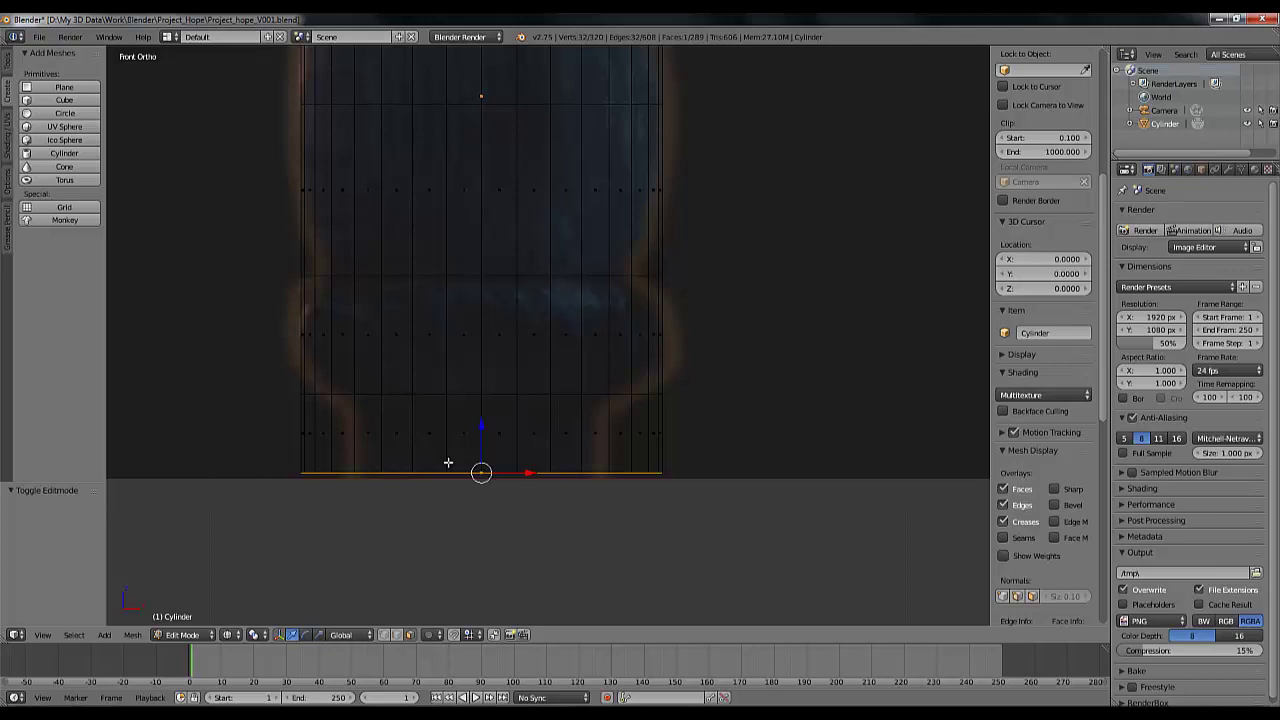
pyautogui.press('a')
pyautogui.moveTo(271, 420)
pyautogui.keyDown('ctrl'); pyautogui.mouseDown()
pyautogui.moveTo(416, 545)
pyautogui.moveTo(706, 528)
pyautogui.moveTo(766, 420)
pyautogui.mouseUp(); pyautogui.keyUp('ctrl')
# Extrude the bottom faces and scale them in to 0.736 to form a narrower base band
pyautogui.press('s')
pyautogui.press('z')
pyautogui.press('z')
pyautogui.press('z')
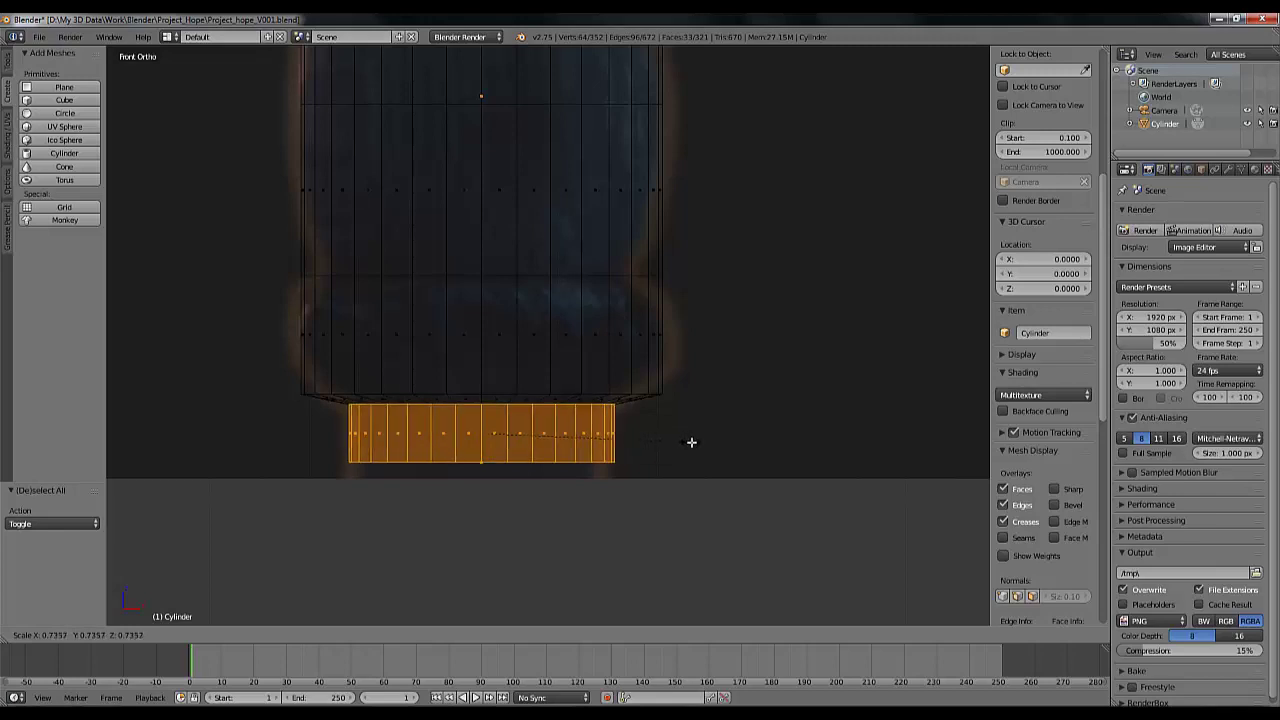
pyautogui.click(691, 442)
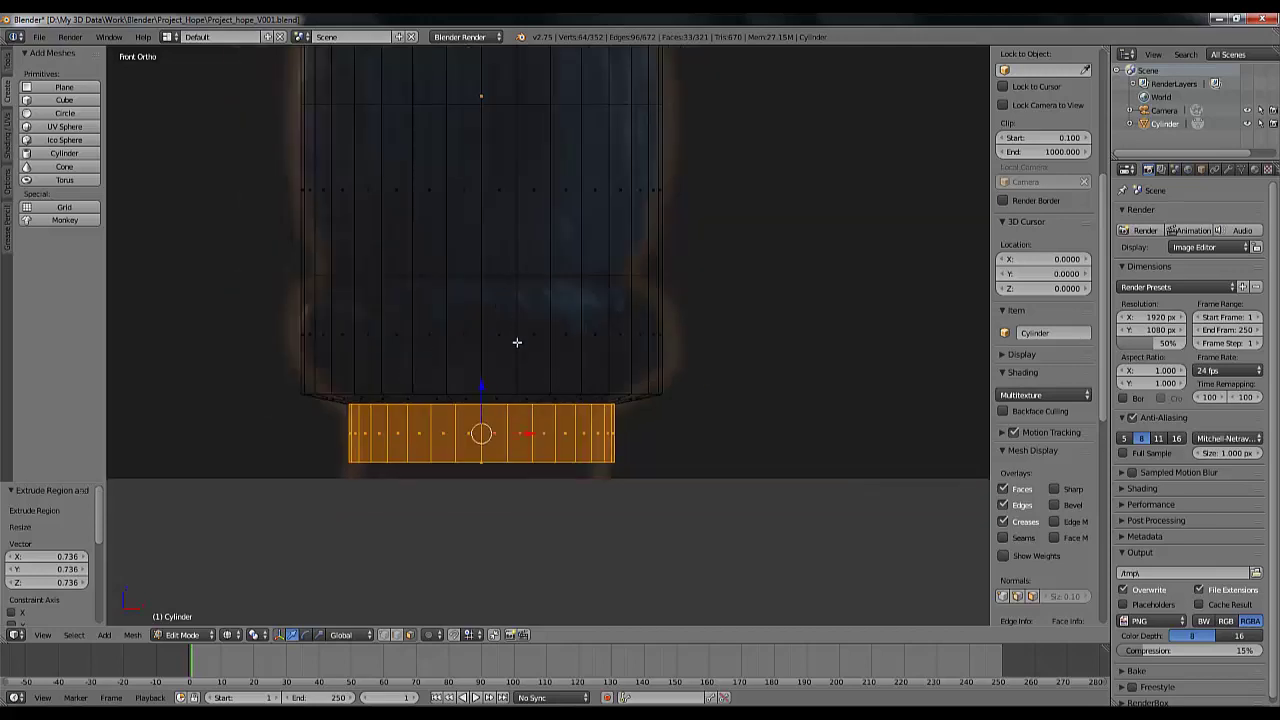
pyautogui.keyDown('shift'); pyautogui.scroll(3, 518, 380); pyautogui.keyUp('shift')
pyautogui.keyDown('shift'); pyautogui.scroll(4, 520, 380); pyautogui.keyUp('shift')
pyautogui.keyDown('shift'); pyautogui.scroll(-3, 522, 350); pyautogui.keyUp('shift')
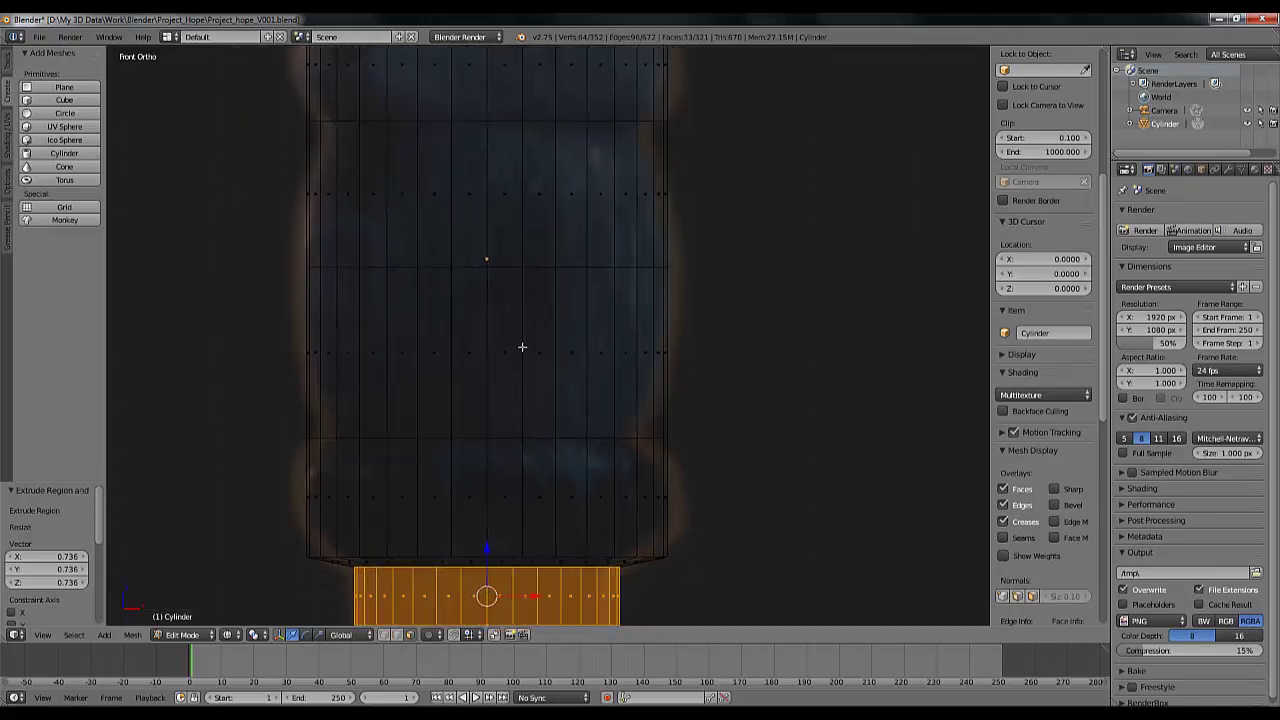
pyautogui.scroll(-2, 447, 427)
pyautogui.scroll(1, 451, 420)
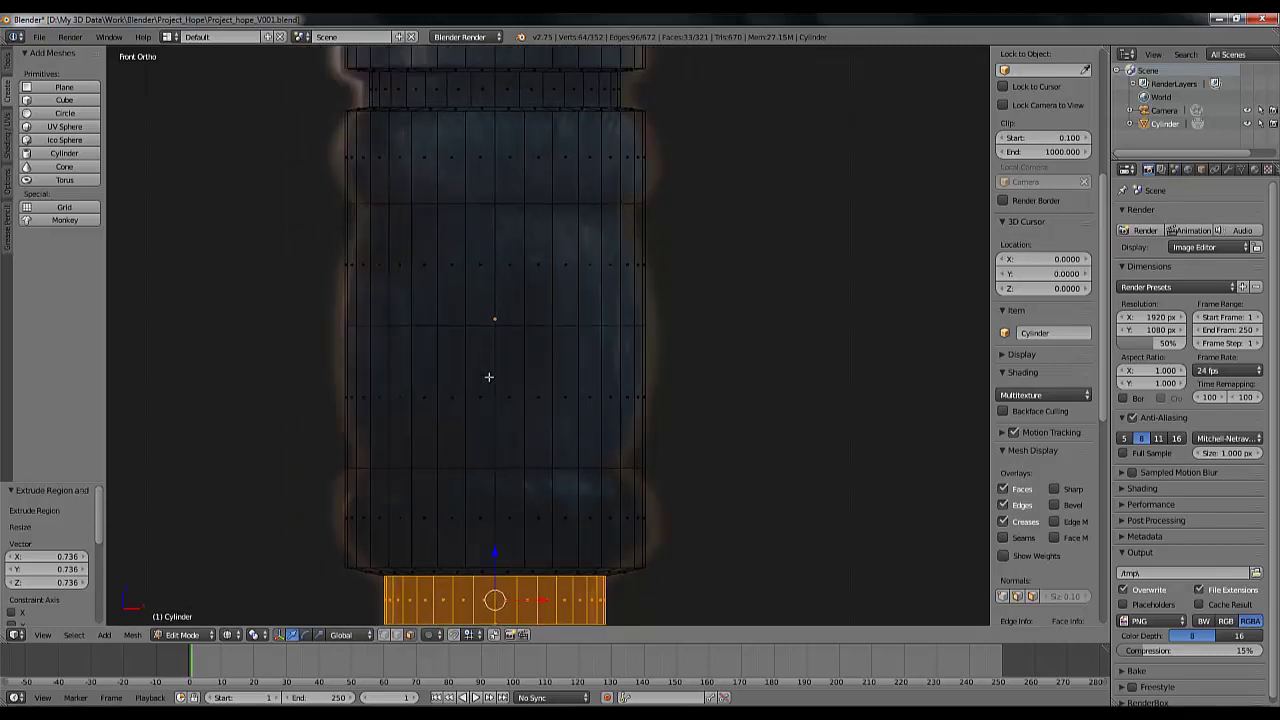
# Select the middle band of faces, extrude it in place and scale it in to 0.832
pyautogui.press('a')
pyautogui.moveTo(336, 397)
pyautogui.keyDown('ctrl'); pyautogui.mouseDown()
pyautogui.moveTo(353, 429)
pyautogui.moveTo(550, 434)
pyautogui.moveTo(725, 417)
pyautogui.moveTo(782, 287)
pyautogui.moveTo(782, 244)
pyautogui.mouseUp(); pyautogui.keyUp('ctrl')
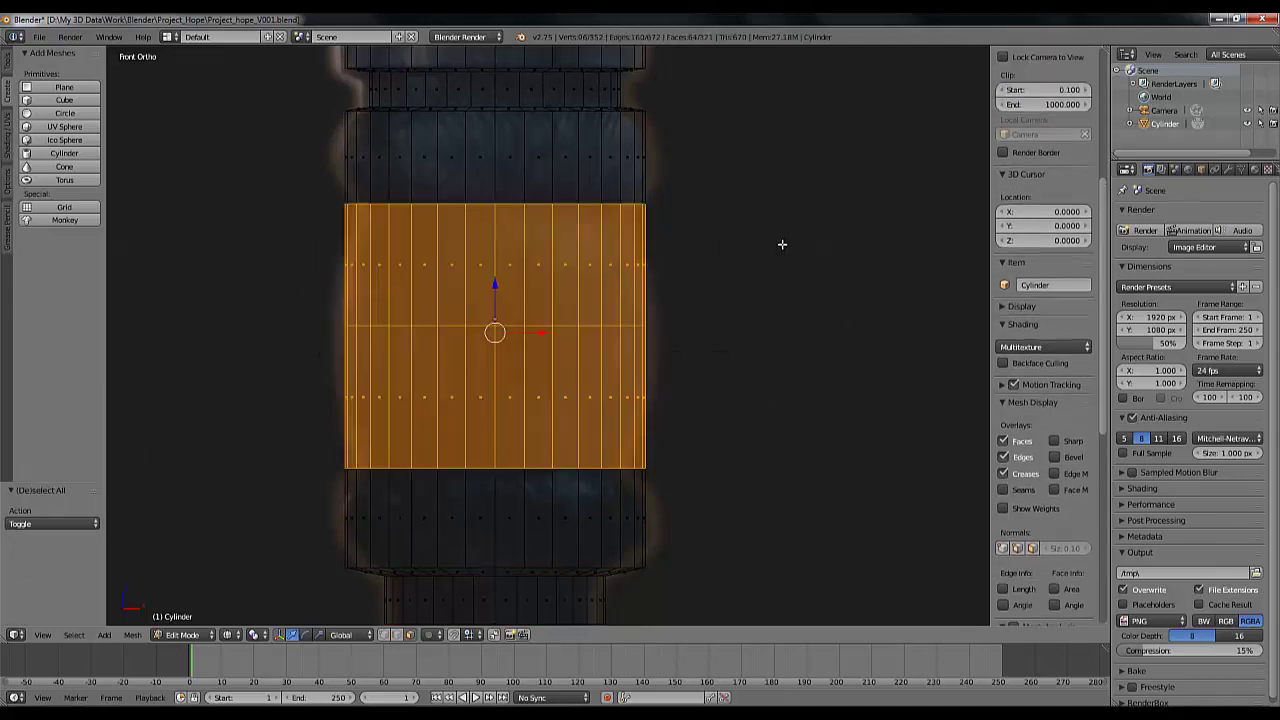
pyautogui.press('e')
pyautogui.rightClick(684, 302)
pyautogui.press('s')
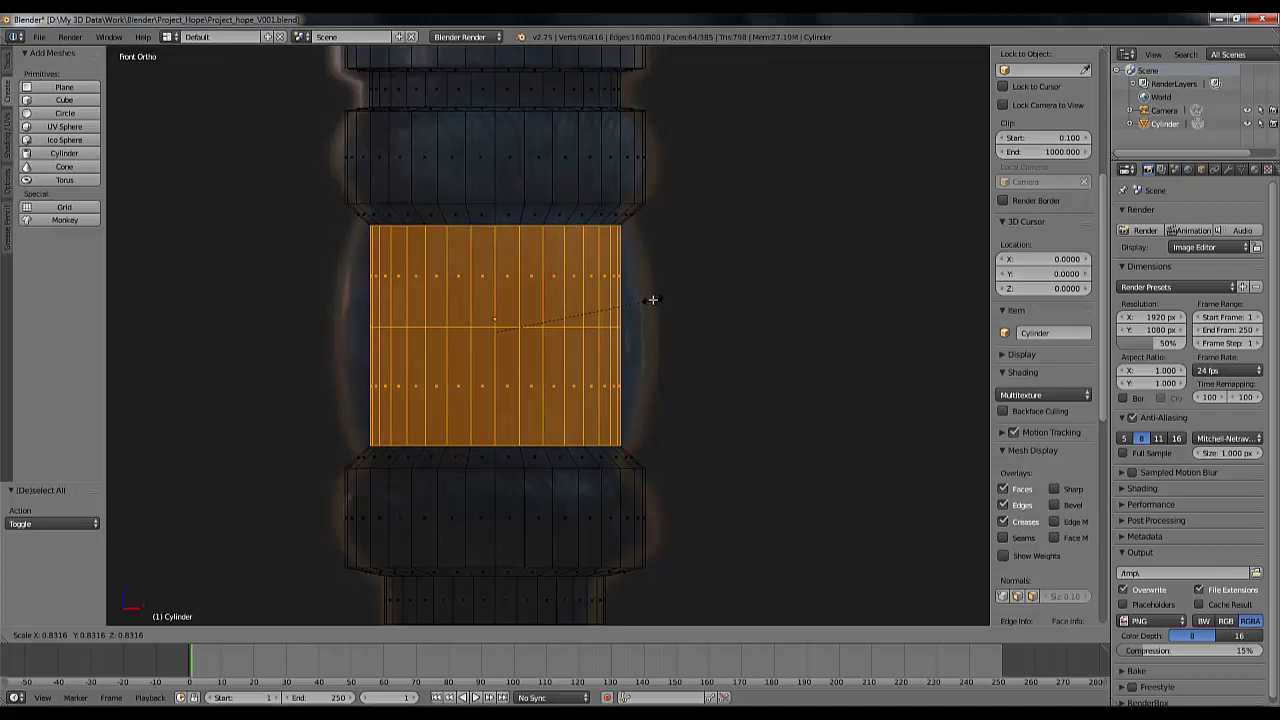
pyautogui.click(652, 299)
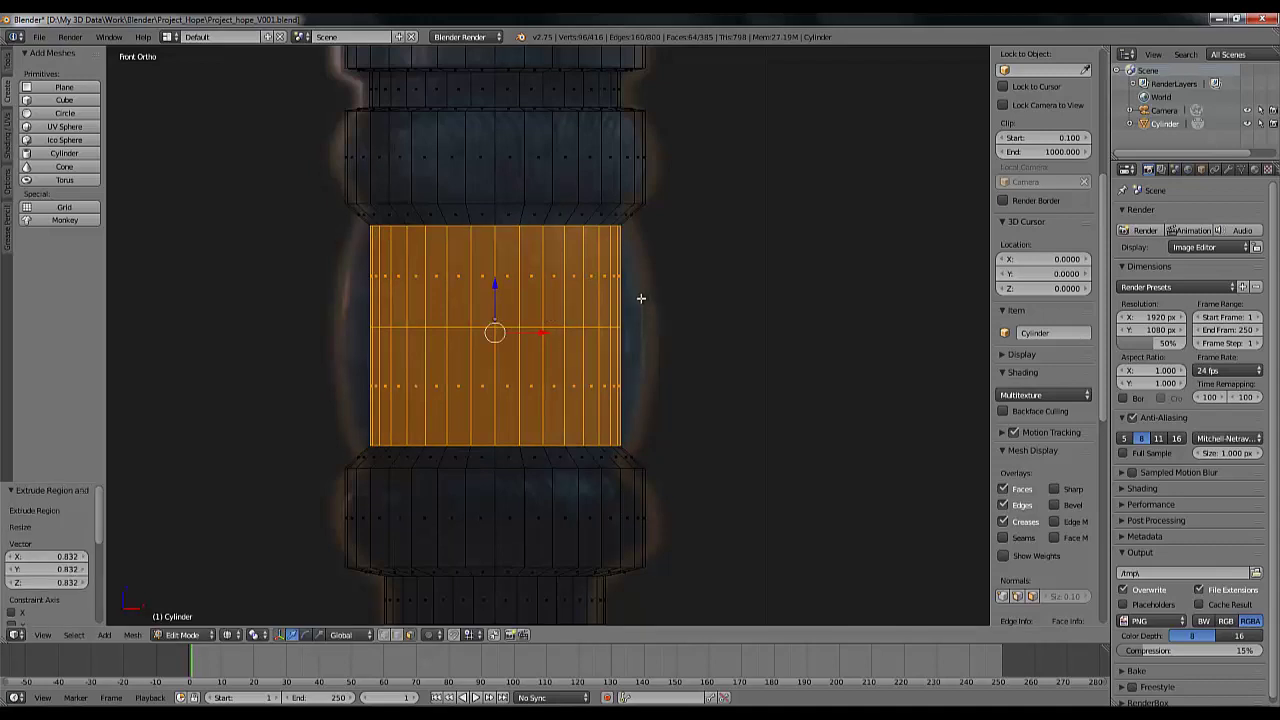
# Deselect everything and orbit to view the cylinder from an angle
pyautogui.press('a')
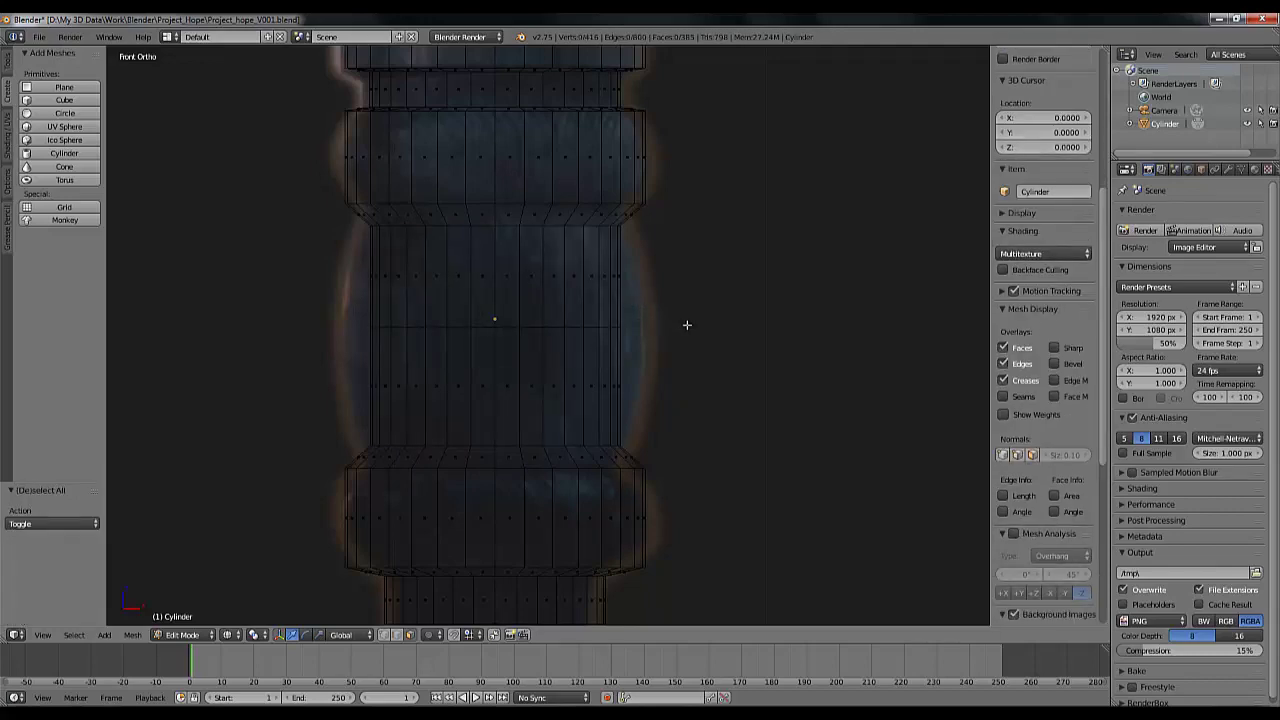
pyautogui.moveTo(686, 323); pyautogui.dragTo(731, 343, button='middle')
pyautogui.scroll(-5, 731, 343)
pyautogui.moveTo(606, 277); pyautogui.dragTo(529, 251, button='middle')
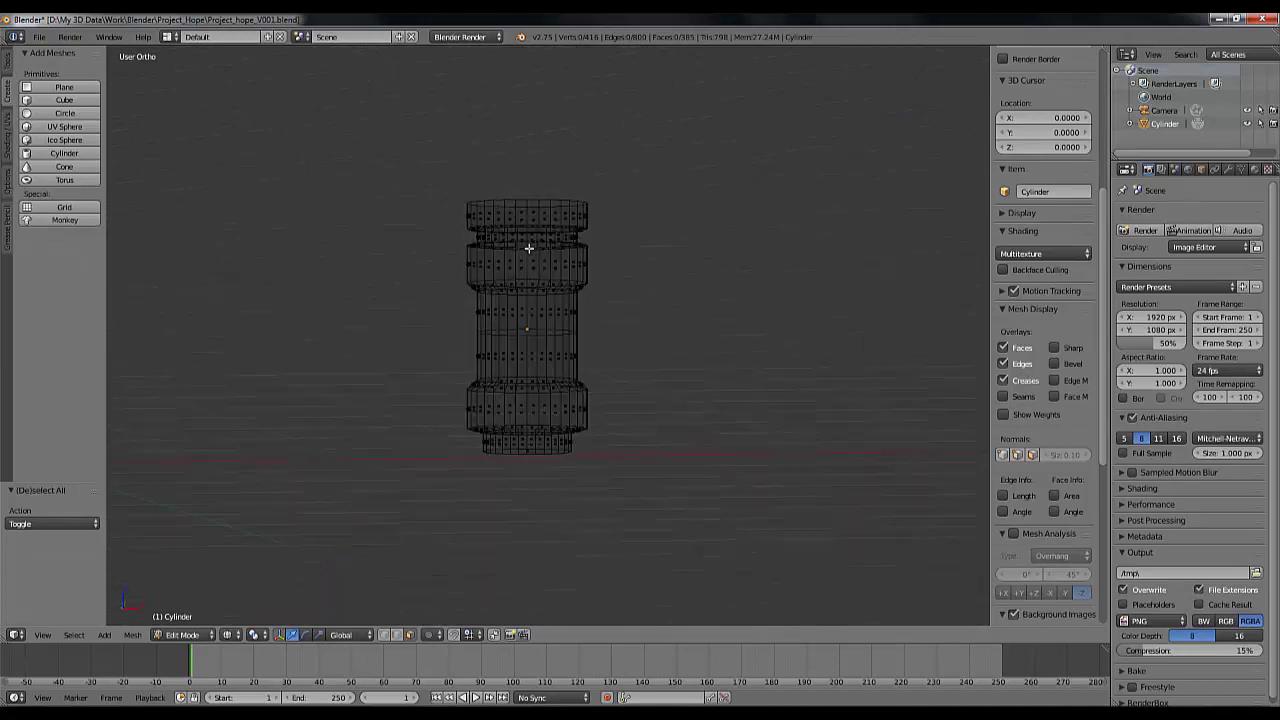
# Return to front view, leave Edit Mode for Object Mode, and reframe the 416-vertex cylinder
pyautogui.press('KP_1')
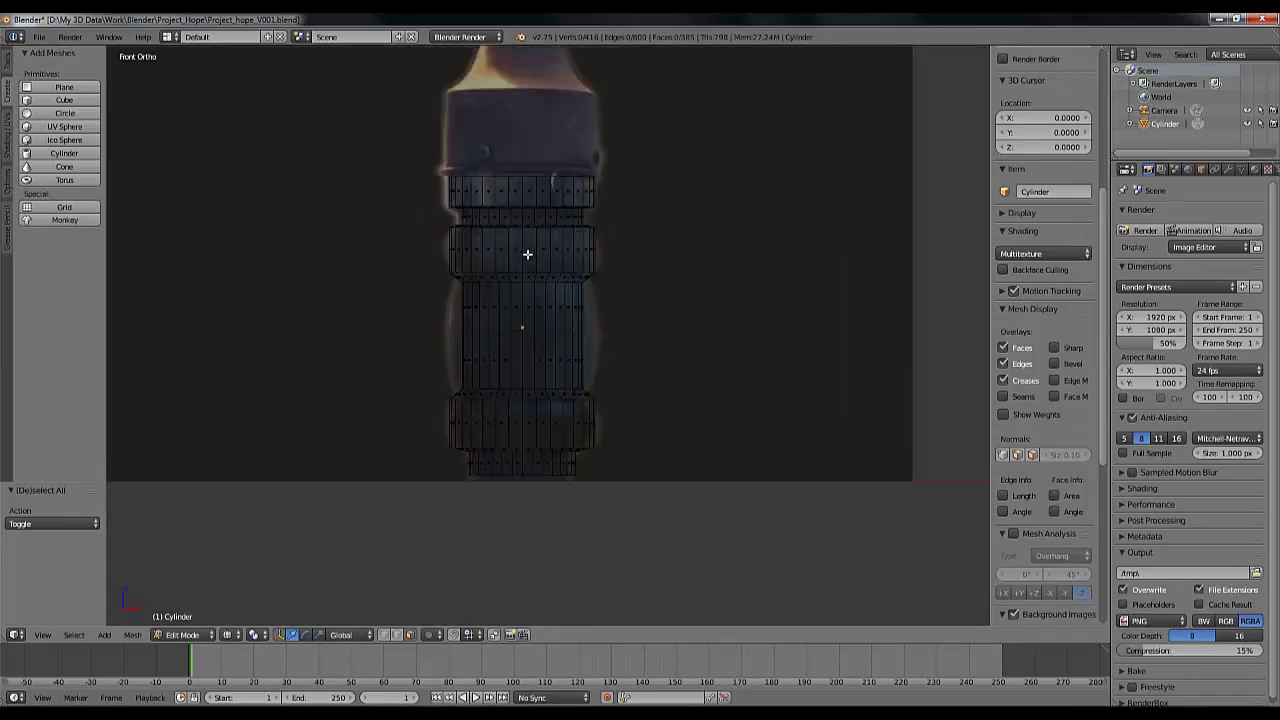
pyautogui.hotkey('shift', 'ctrl', 'o')
pyautogui.press('Escape')
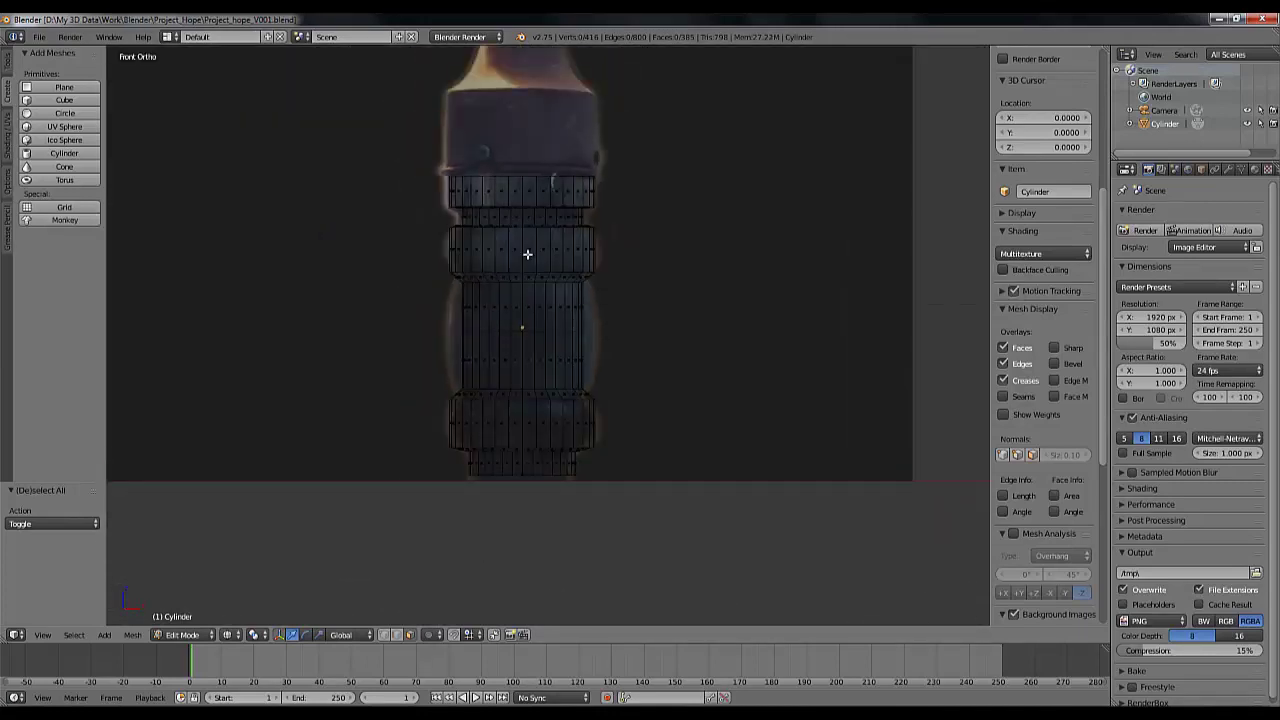
pyautogui.press('Tab')
pyautogui.scroll(2, 576, 324)
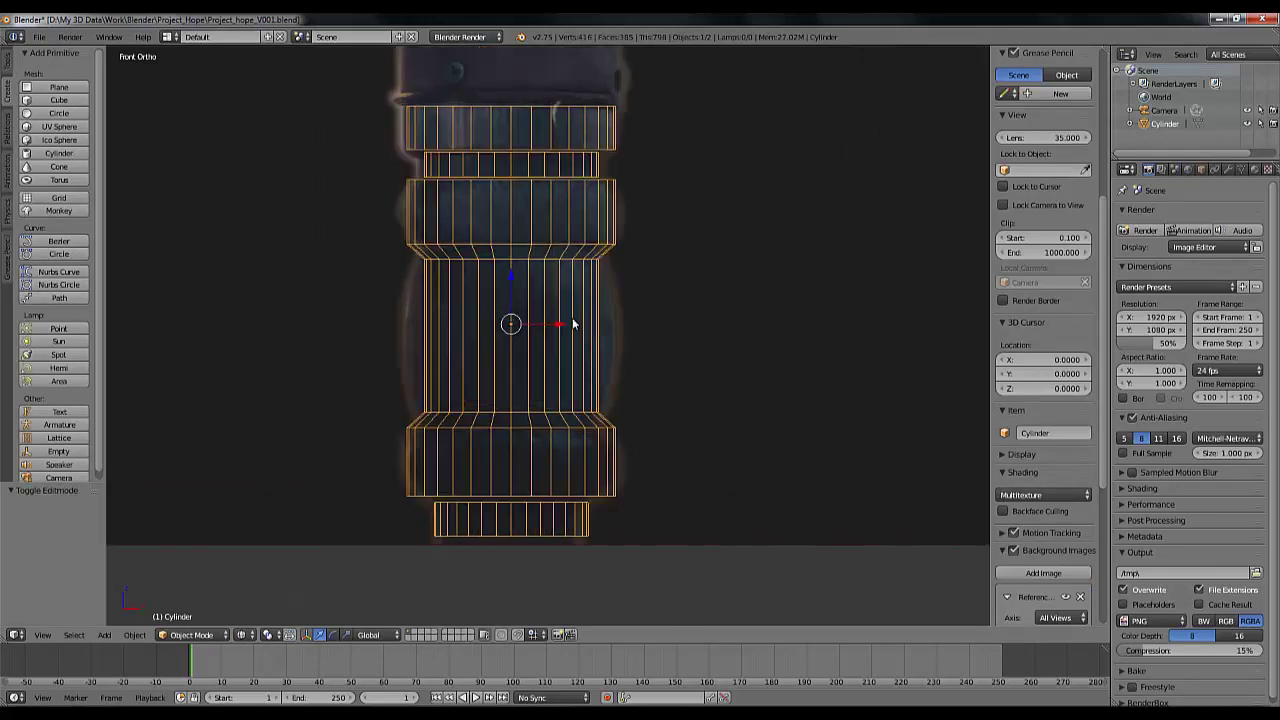
pyautogui.keyDown('shift'); pyautogui.moveTo(615, 258); pyautogui.dragTo(618, 320, button='middle'); pyautogui.keyUp('shift')
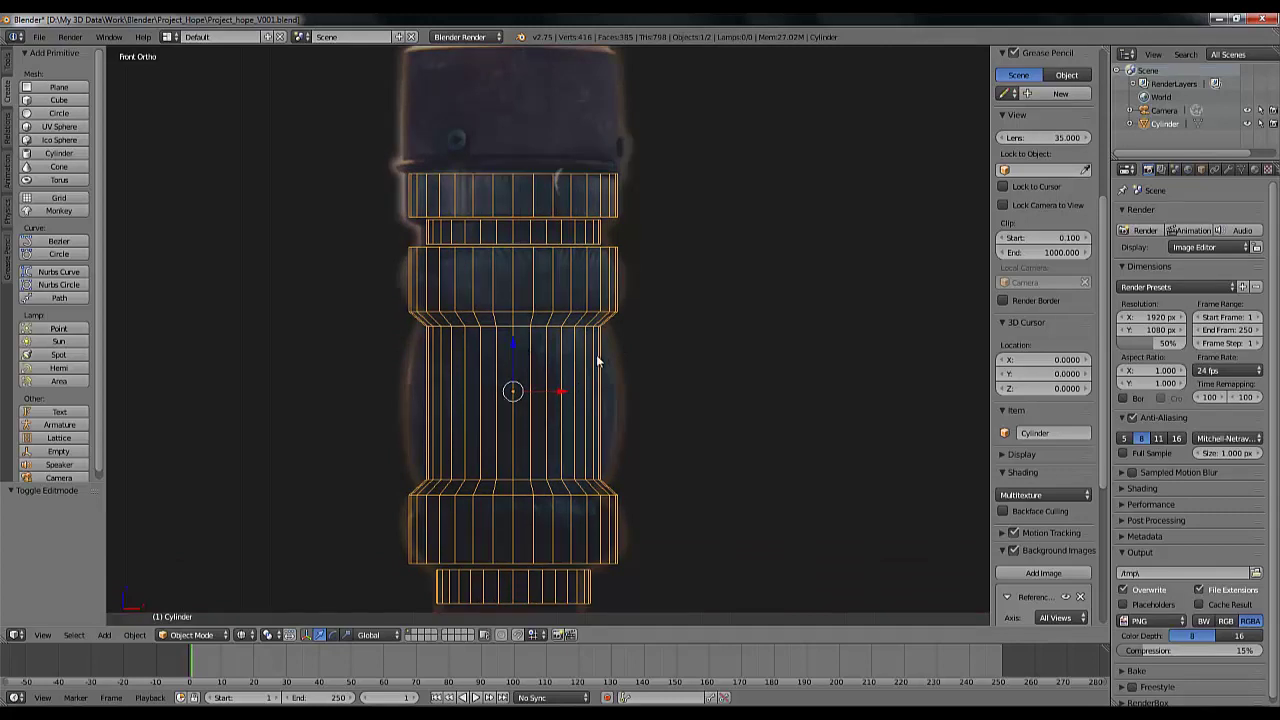
pyautogui.moveTo(621, 345)
pyautogui.mouseDown(button='middle')
pyautogui.moveTo(609, 351)
pyautogui.moveTo(669, 371)
pyautogui.moveTo(571, 391)
pyautogui.moveTo(626, 343)
pyautogui.moveTo(647, 364)
pyautogui.moveTo(633, 338)
pyautogui.mouseUp(button='middle')
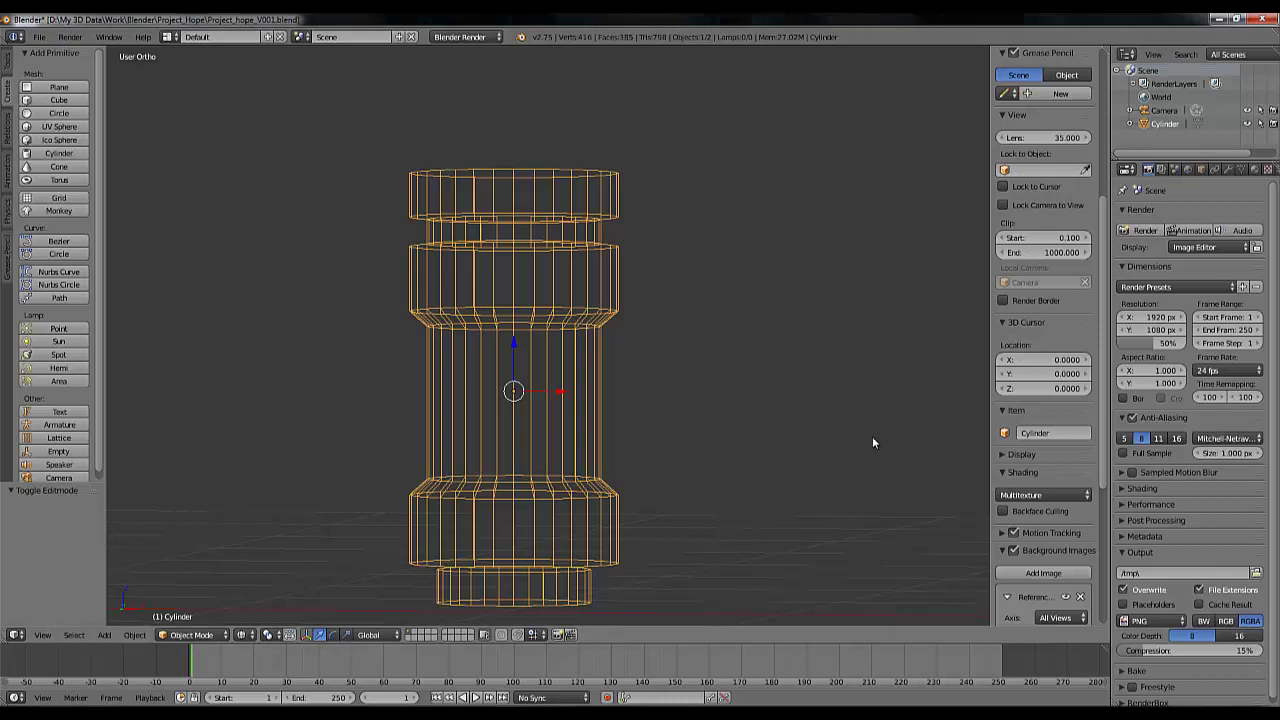
# Add a Subdivision Surface modifier to the cylinder and inspect the smoothed result
pyautogui.click(1229, 171)
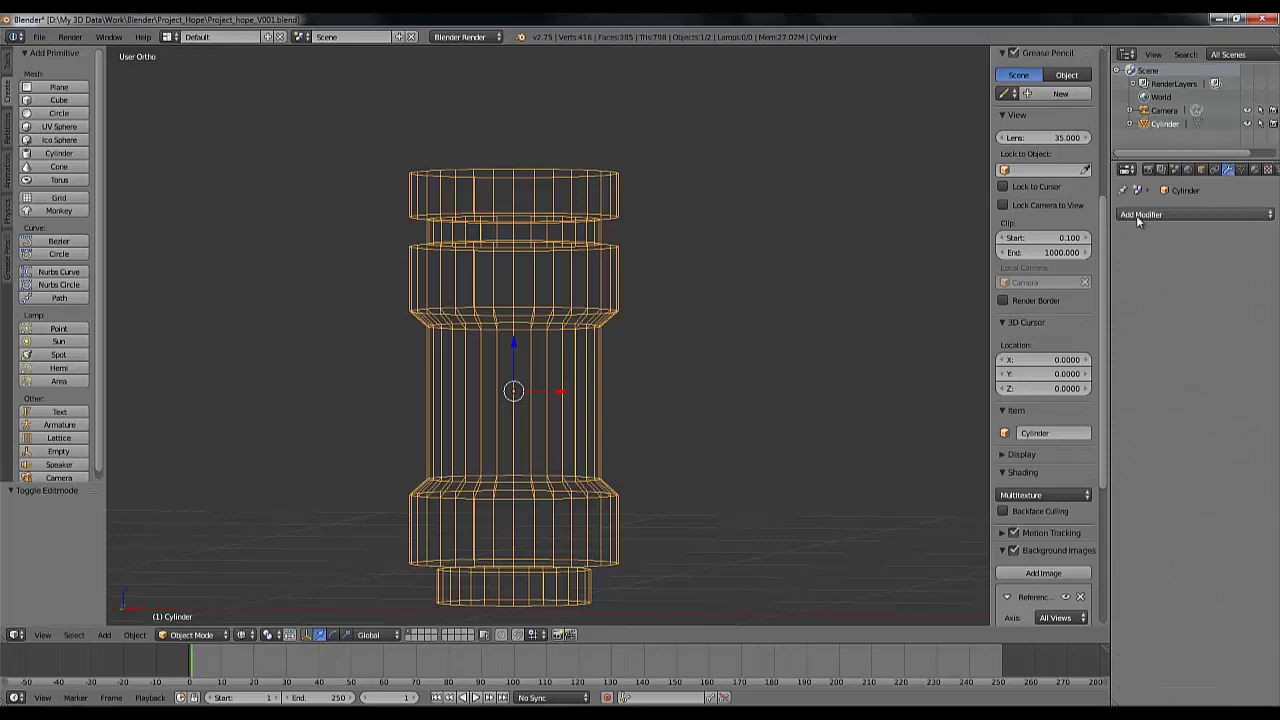
pyautogui.click(1177, 215)
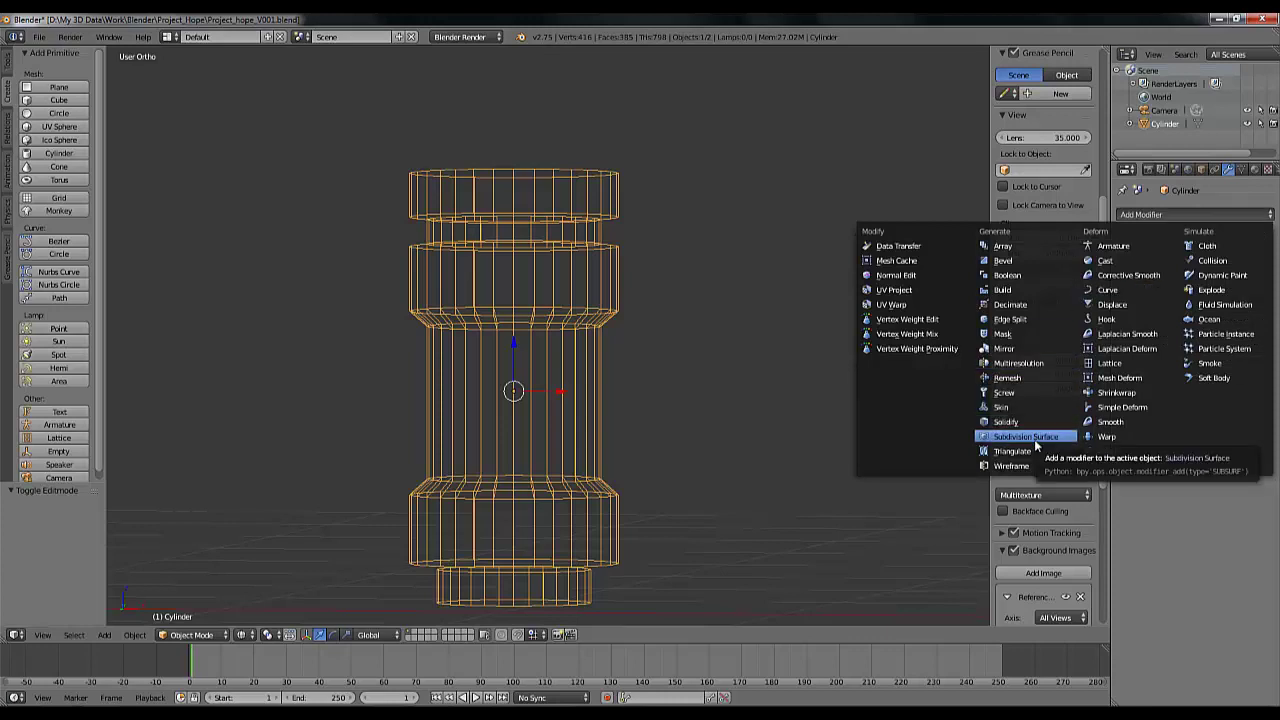
pyautogui.click(1035, 442)
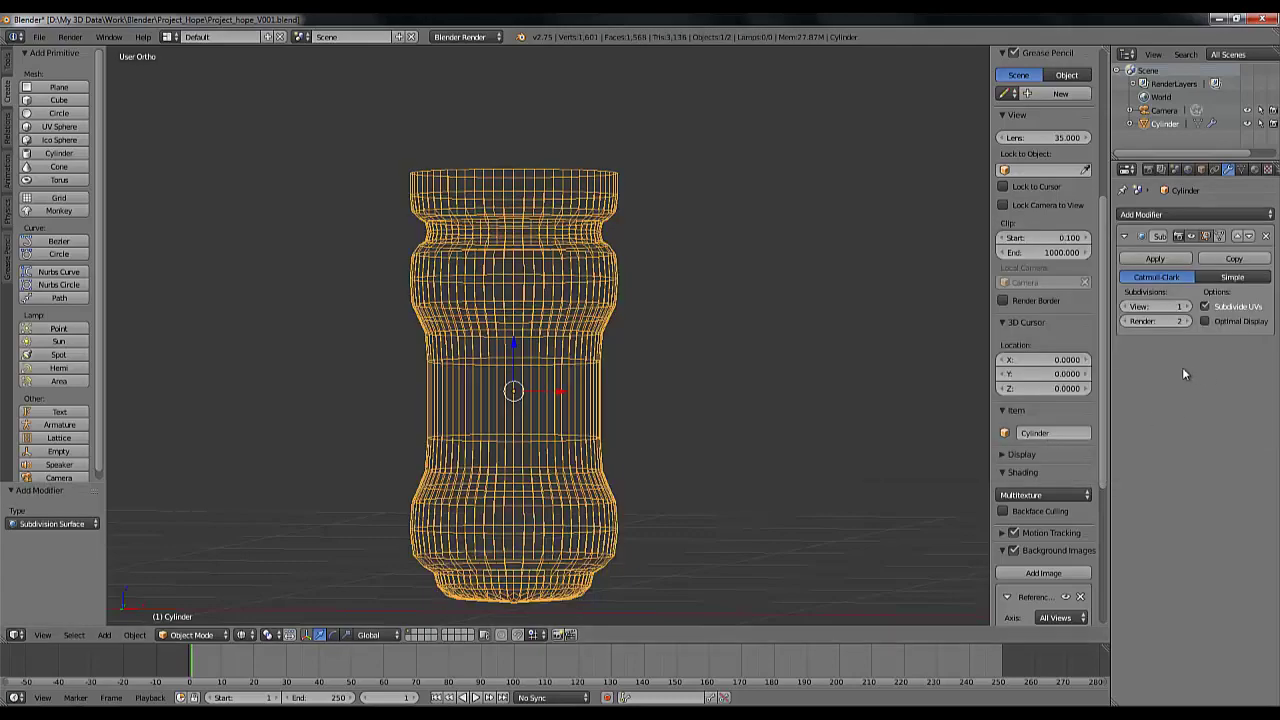
pyautogui.moveTo(660, 337)
pyautogui.mouseDown(button='middle')
pyautogui.moveTo(669, 391)
pyautogui.moveTo(654, 335)
pyautogui.mouseUp(button='middle')
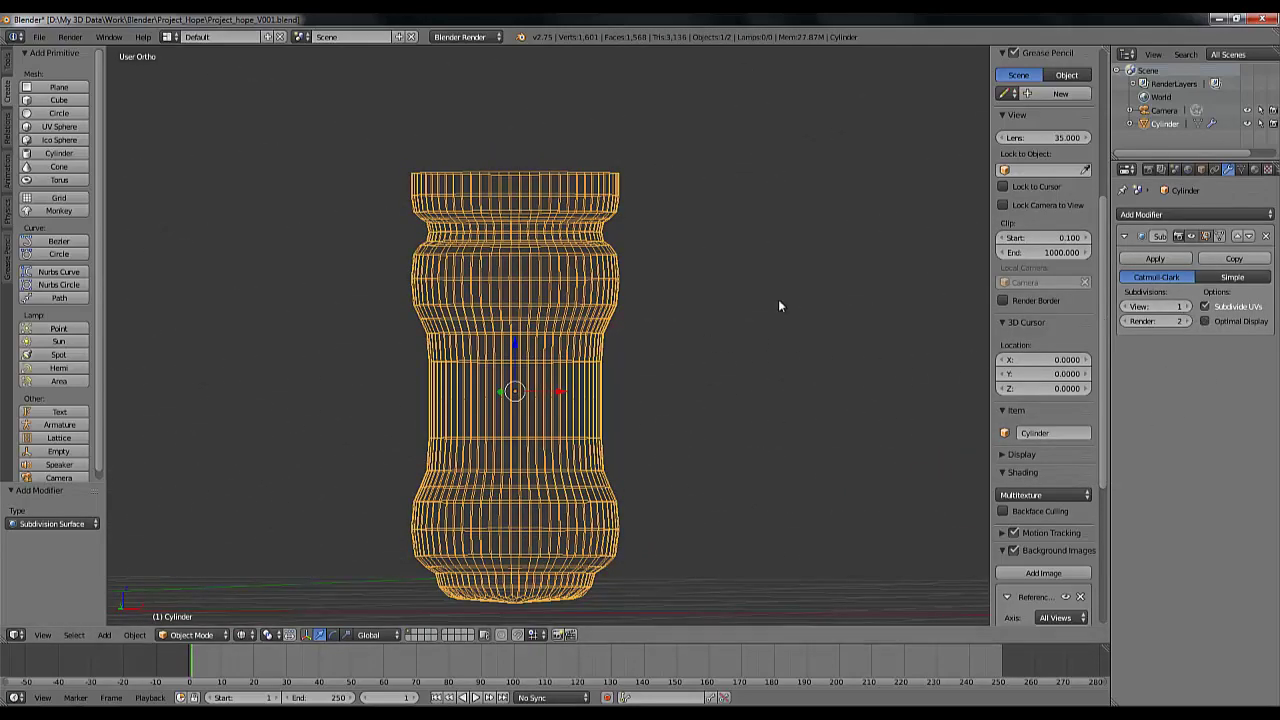
pyautogui.moveTo(700, 322); pyautogui.dragTo(697, 363, button='middle')
pyautogui.press('KP_1')
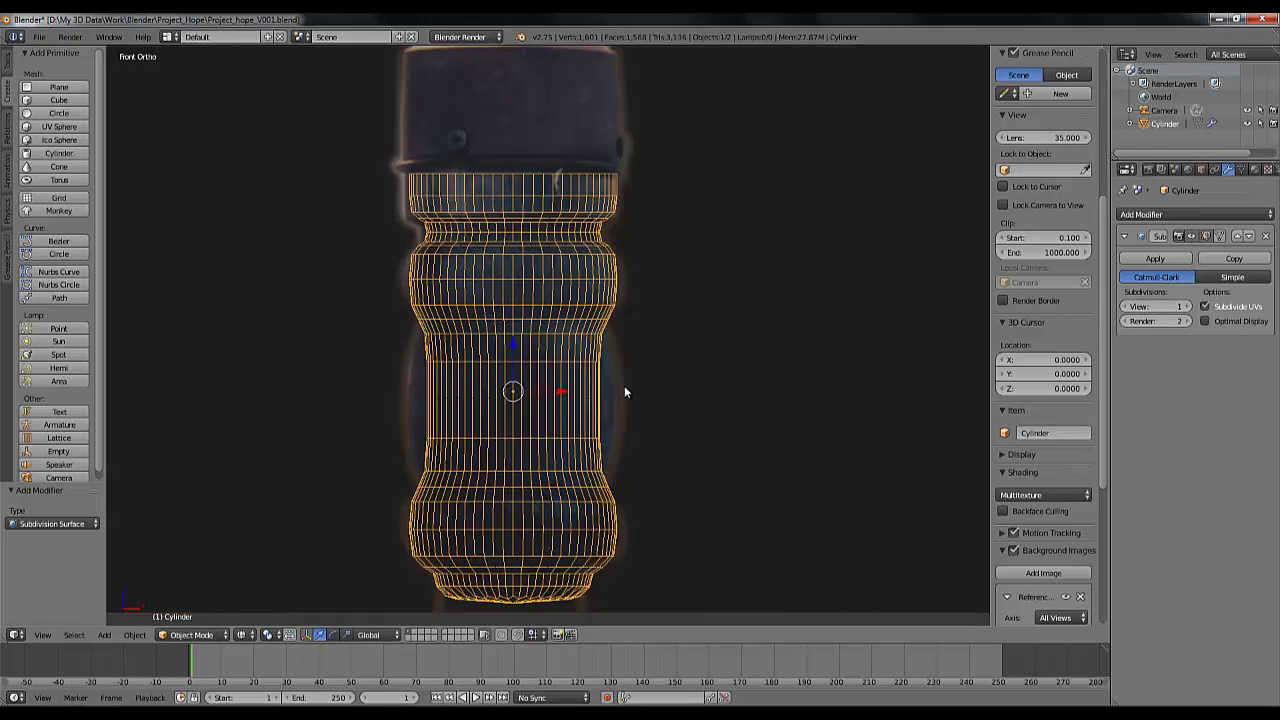
pyautogui.scroll(2, 624, 385)
pyautogui.scroll(-2, 623, 388)
pyautogui.scroll(2, 623, 391)
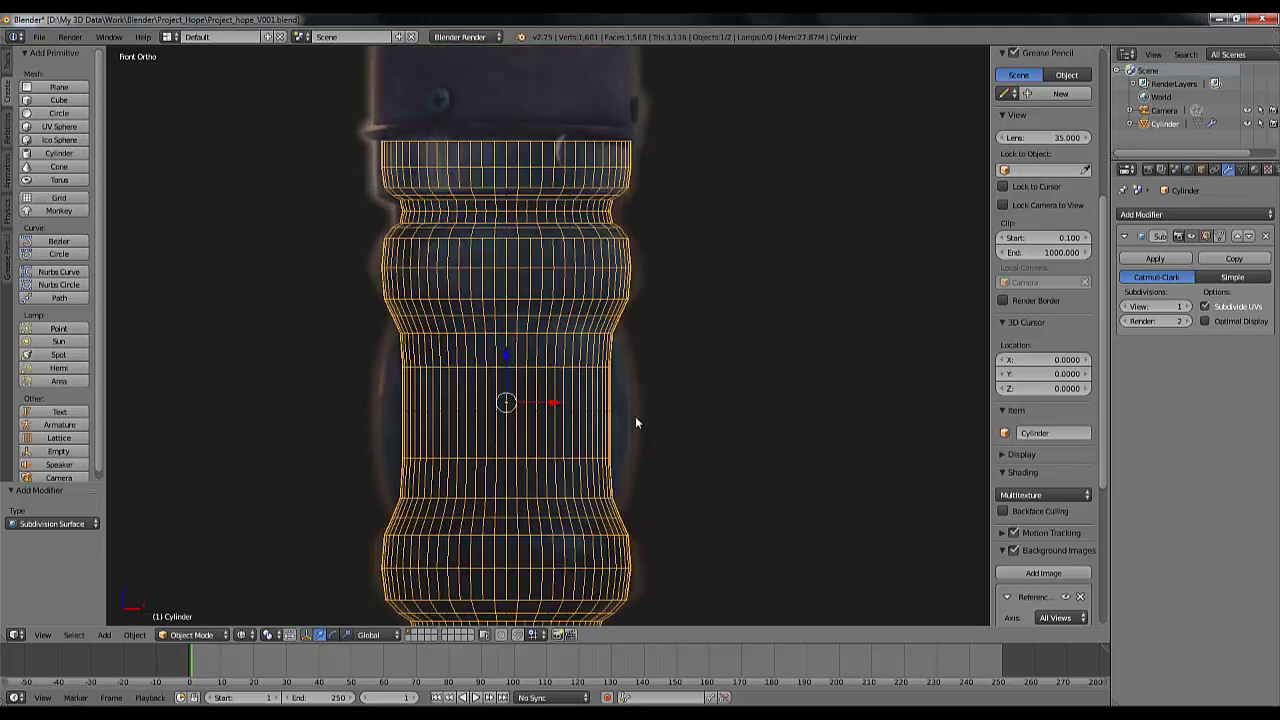
pyautogui.scroll(-7, 472, 352)
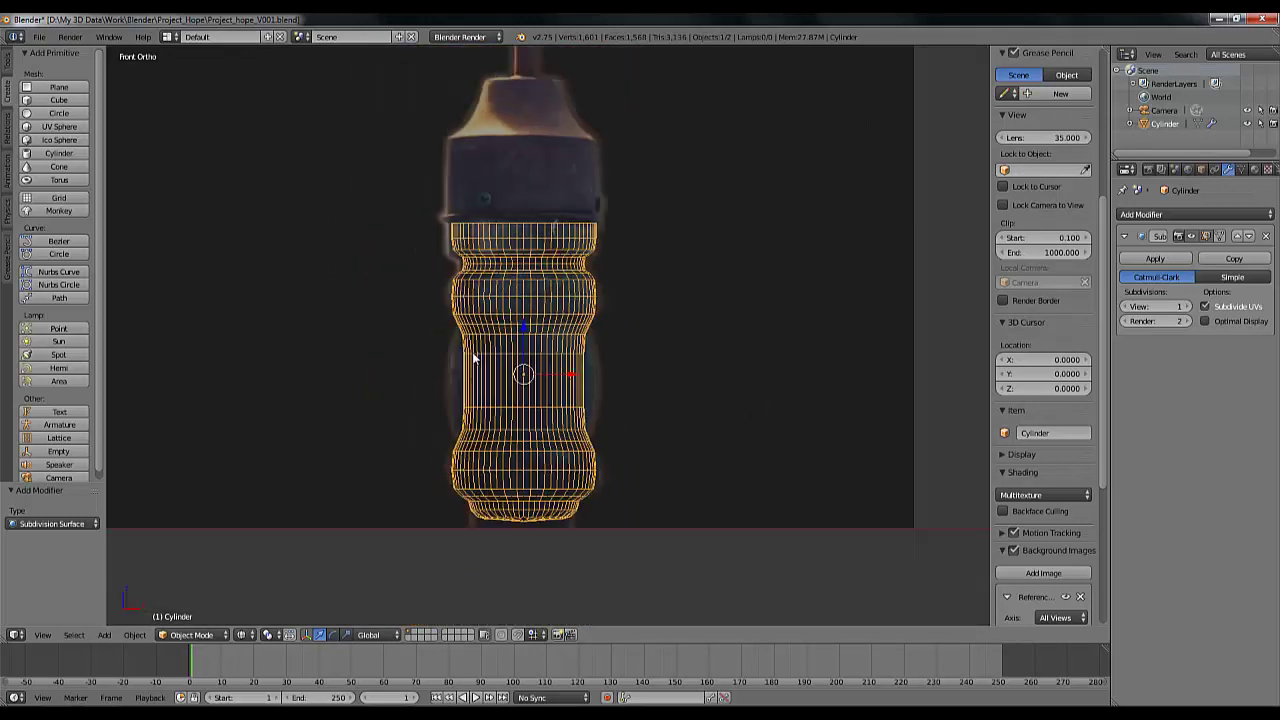
pyautogui.scroll(8, 472, 352)
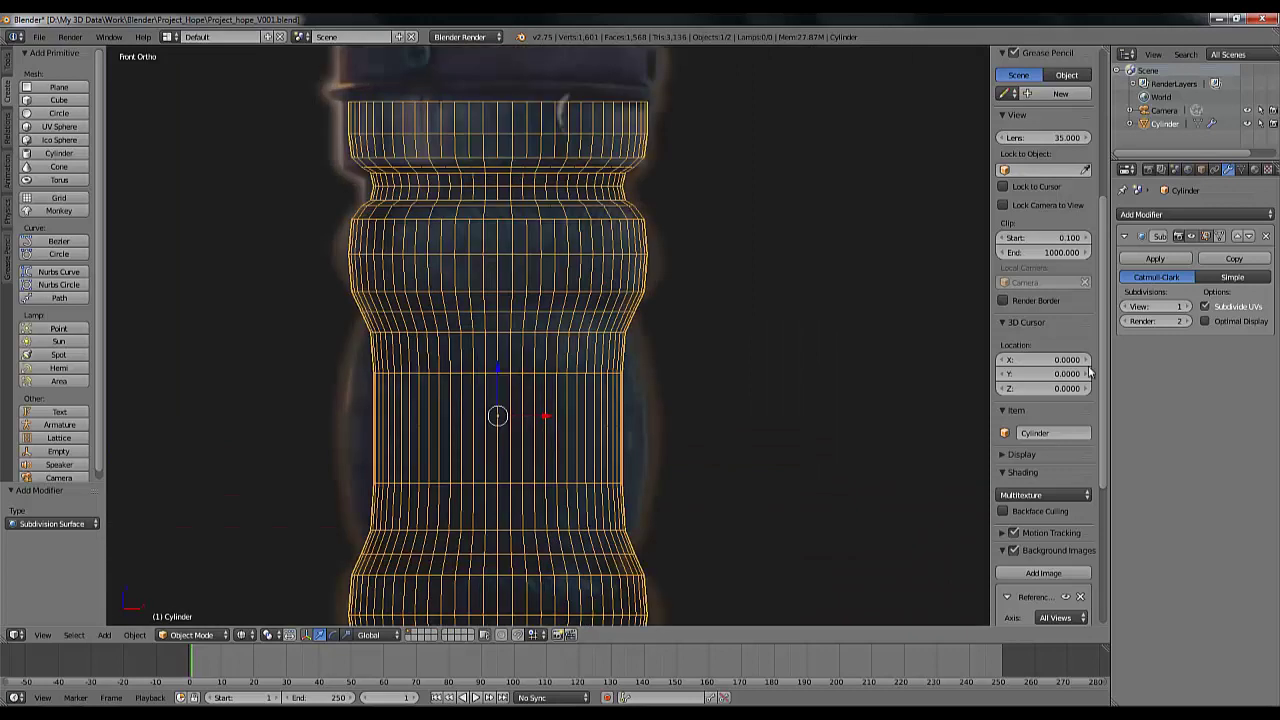
# Set the Subdivision Surface viewport level to 0, leaving render at 2
pyautogui.click(1126, 306)
pyautogui.scroll(-3, 1084, 333)
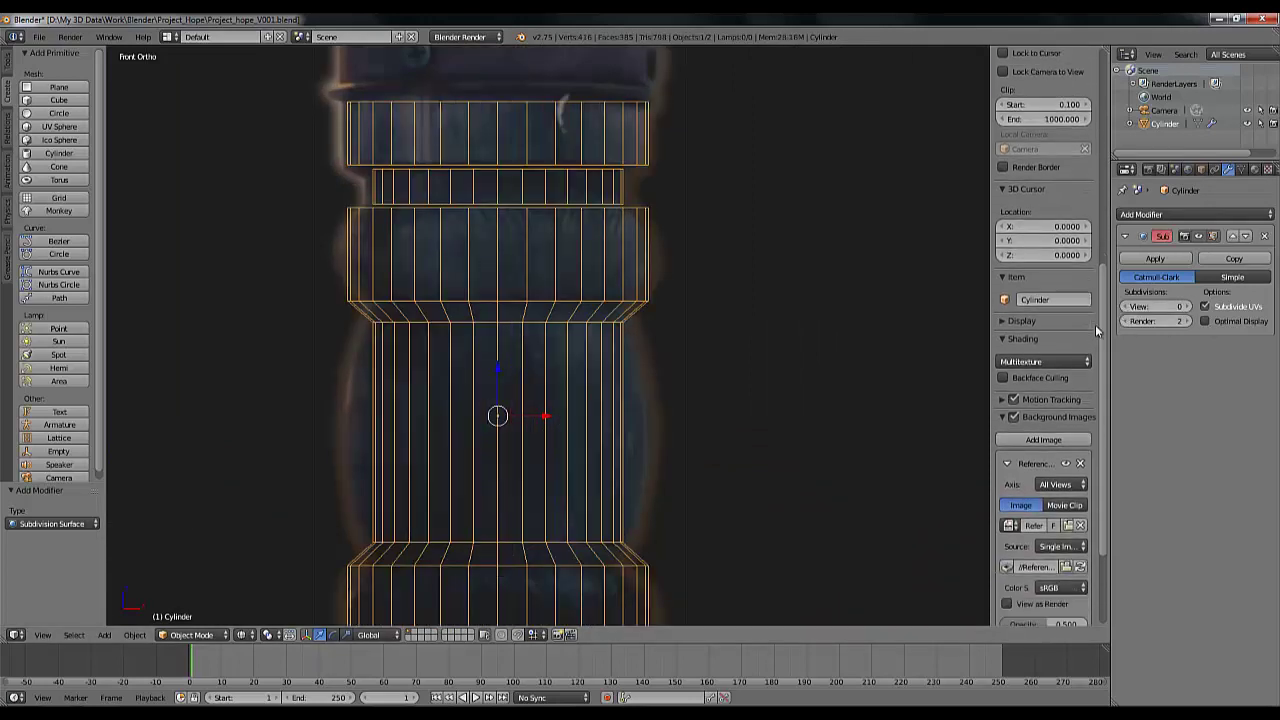
pyautogui.scroll(5, 1060, 360)
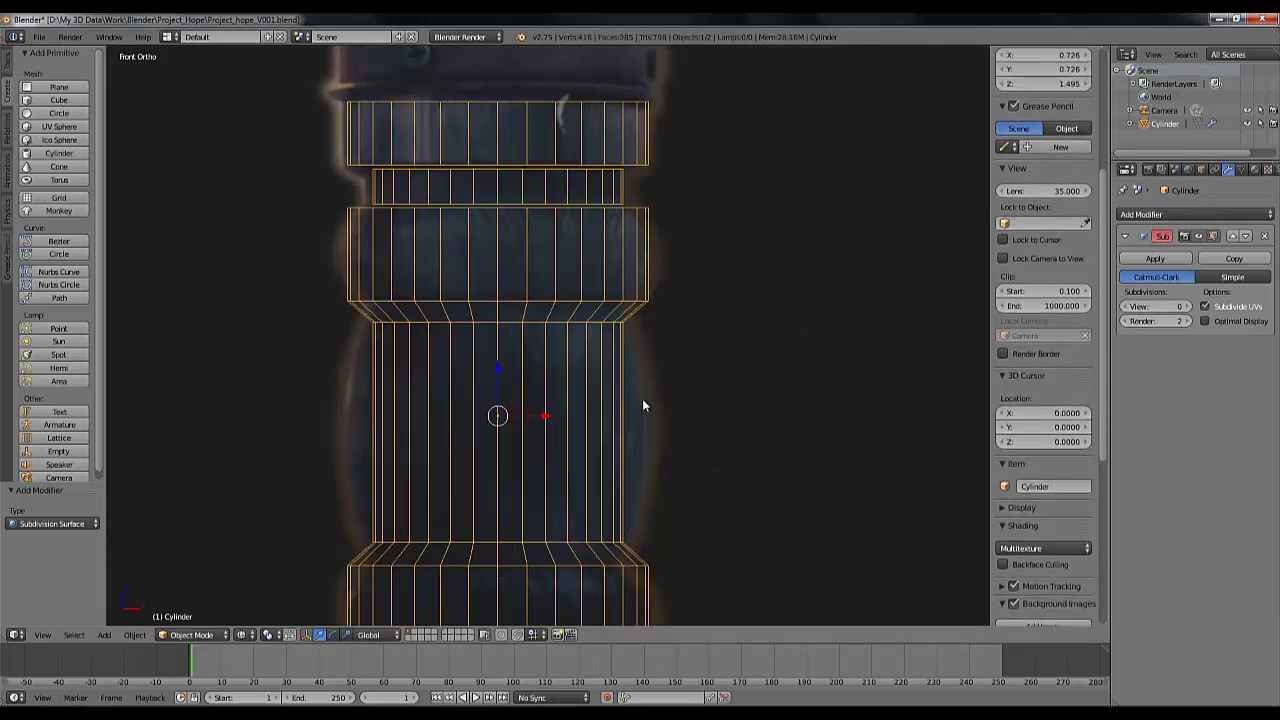
pyautogui.scroll(-5, 642, 398)
pyautogui.scroll(5, 642, 398)
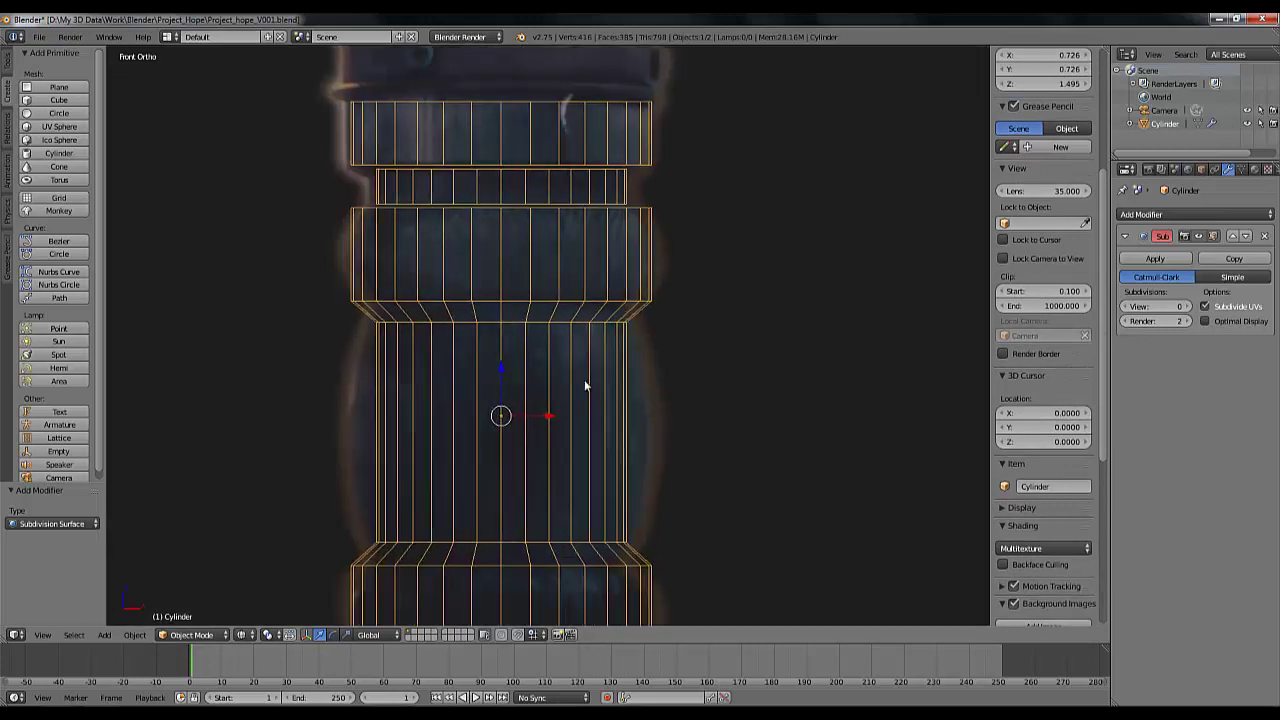
pyautogui.keyDown('ctrl'); pyautogui.hscroll(-2, 586, 382); pyautogui.keyUp('ctrl')
# In Edge mode, raise the middle band's top edge loop by 0.019 on Z
pyautogui.press('Tab')
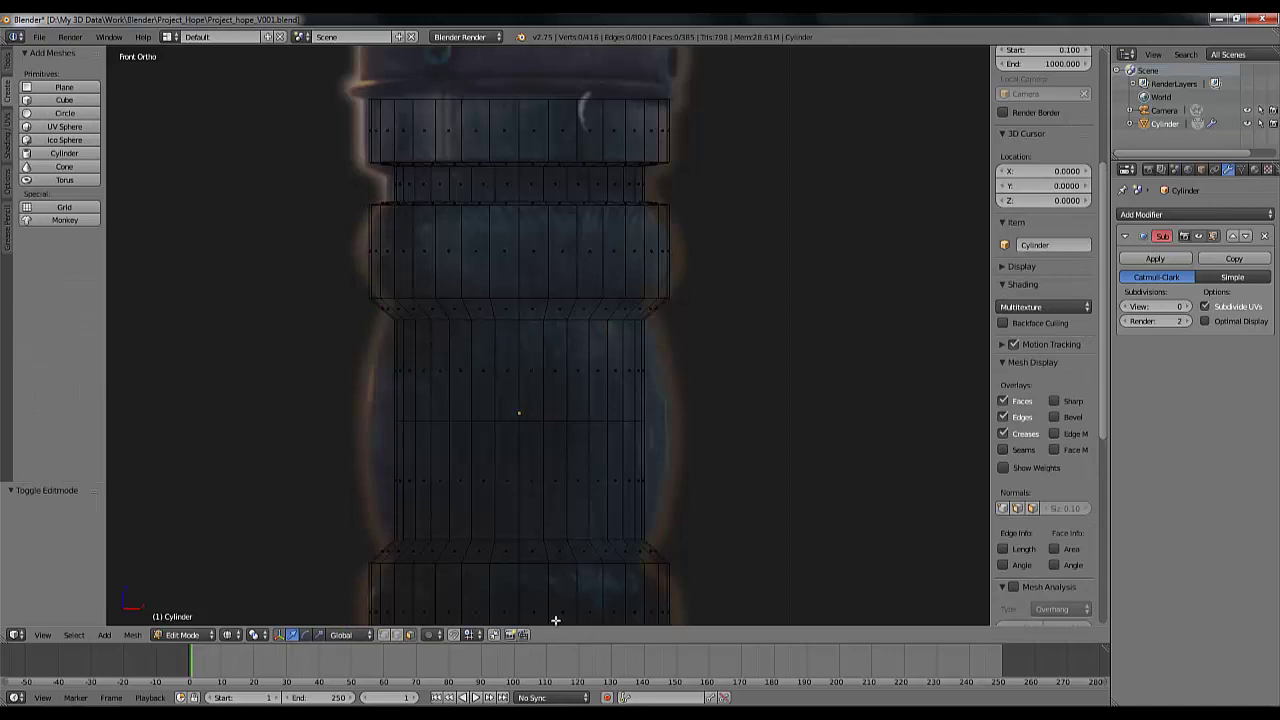
pyautogui.click(400, 637)
pyautogui.press('a')
pyautogui.press('a')
pyautogui.moveTo(374, 313)
pyautogui.keyDown('ctrl'); pyautogui.mouseDown()
pyautogui.moveTo(395, 350)
pyautogui.moveTo(757, 356)
pyautogui.moveTo(770, 318)
pyautogui.mouseUp(); pyautogui.keyUp('ctrl')
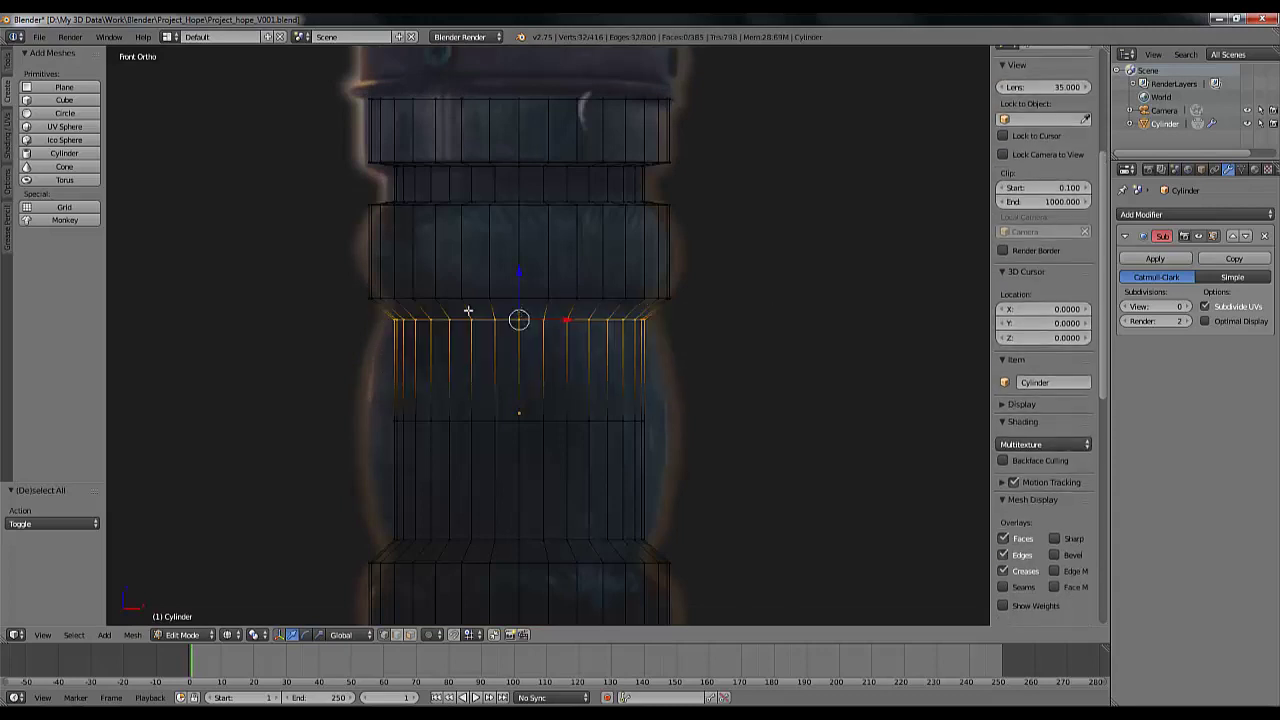
pyautogui.press('g')
pyautogui.press('z')
pyautogui.click(519, 263)
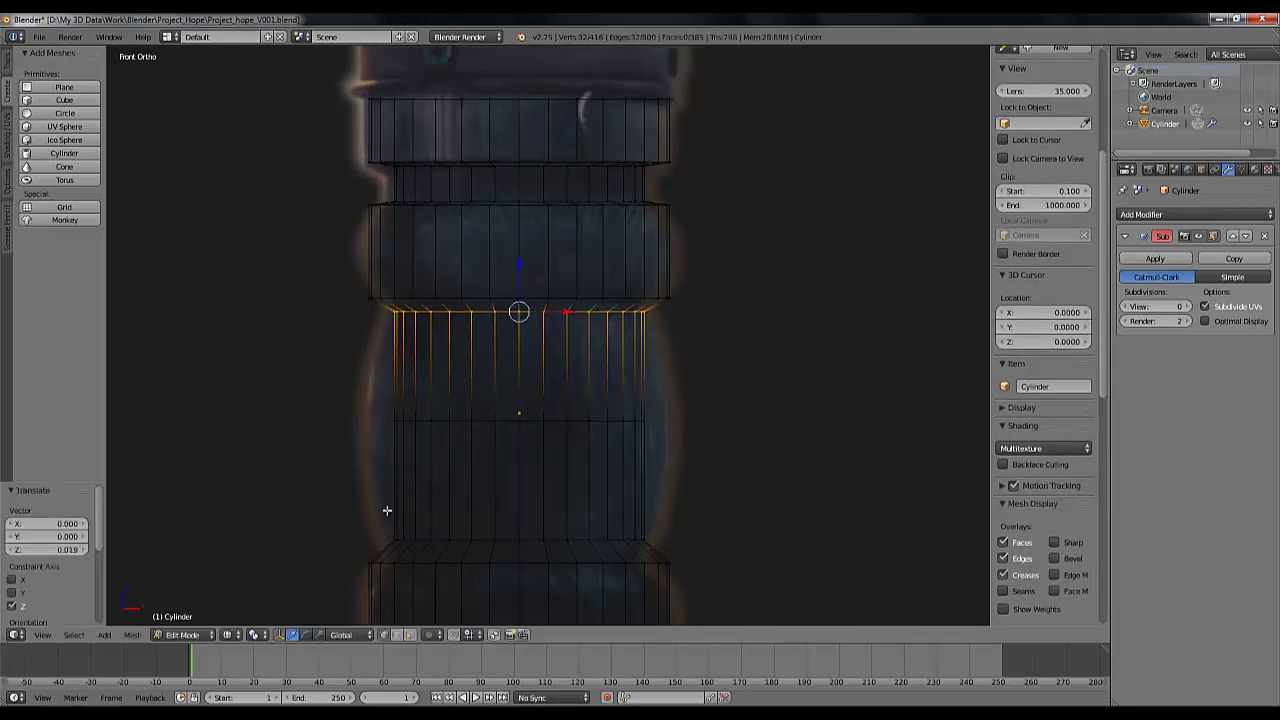
# Lower the middle band's bottom edge loop by 0.027 on Z
pyautogui.press('a')
pyautogui.moveTo(379, 507)
pyautogui.keyDown('ctrl'); pyautogui.mouseDown()
pyautogui.moveTo(391, 545)
pyautogui.moveTo(580, 549)
pyautogui.moveTo(720, 505)
pyautogui.moveTo(487, 521)
pyautogui.mouseUp(); pyautogui.keyUp('ctrl')
pyautogui.press('g')
pyautogui.press('z')
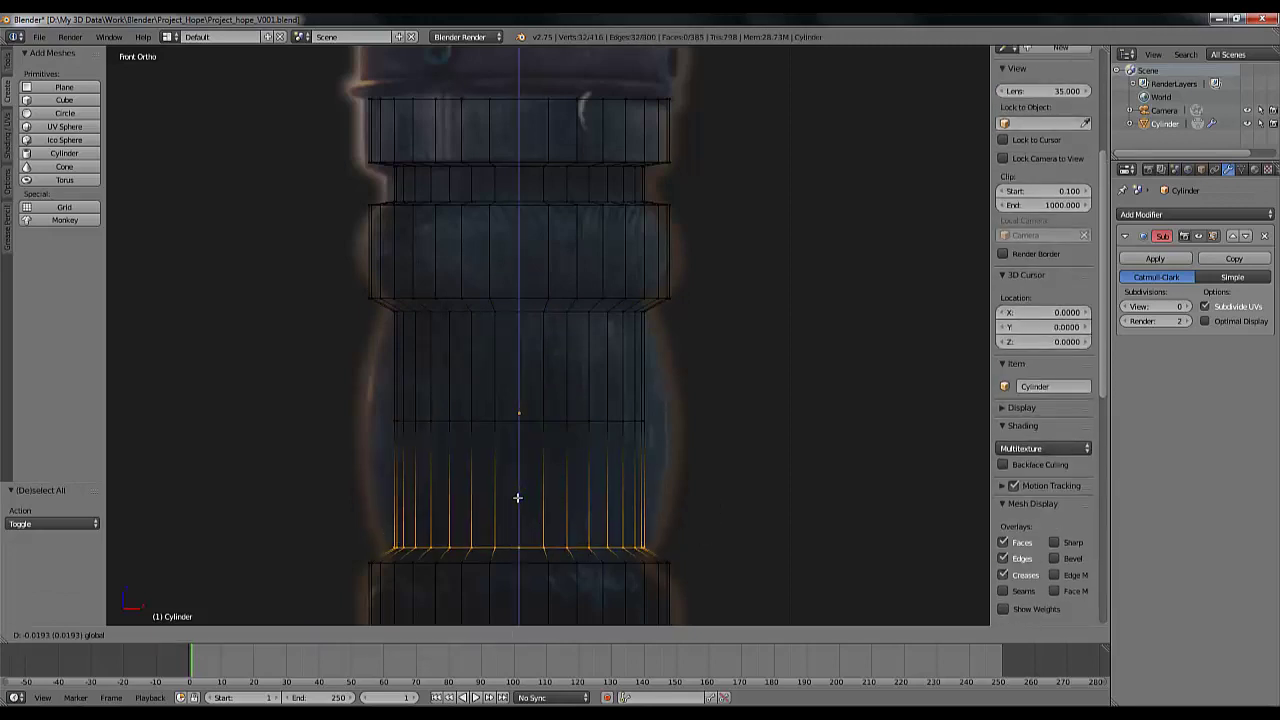
pyautogui.click(518, 498)
pyautogui.scroll(-1, 515, 410)
pyautogui.scroll(1, 515, 410)
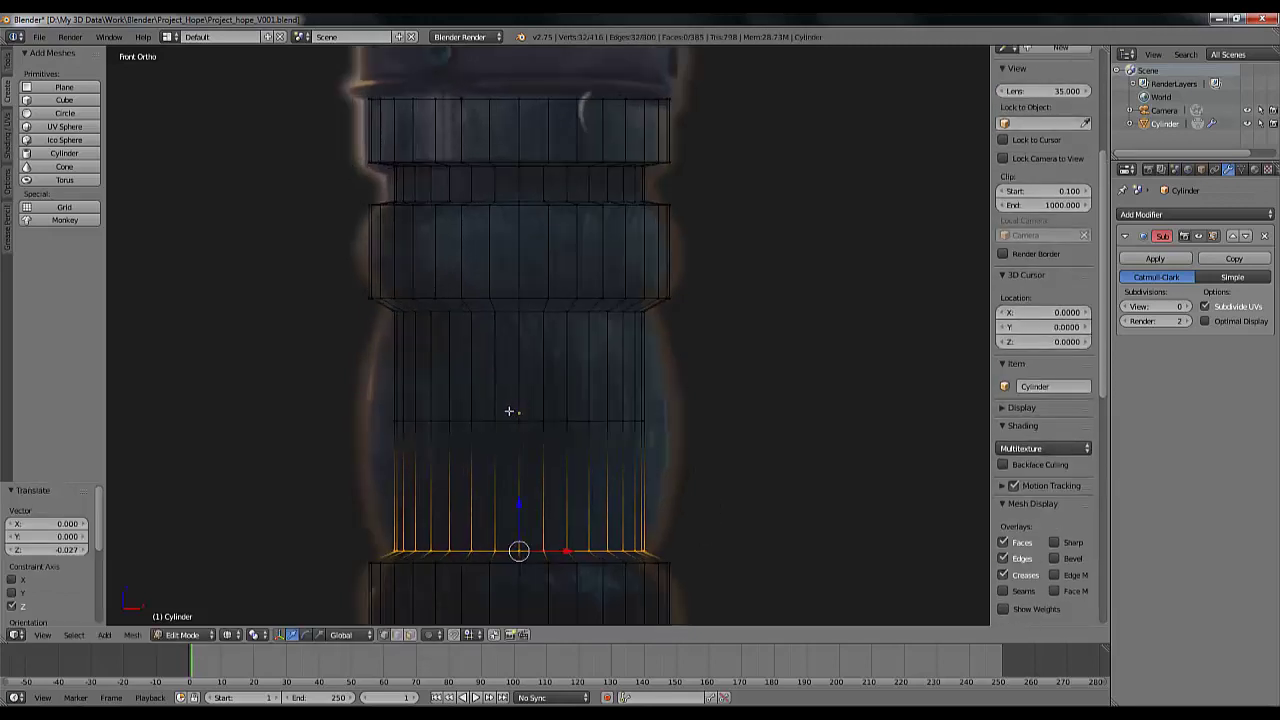
# Scale the loop across the band's middle out to 1.227 to bulge the section
pyautogui.press('a')
pyautogui.moveTo(368, 360)
pyautogui.keyDown('ctrl'); pyautogui.mouseDown()
pyautogui.moveTo(369, 460)
pyautogui.moveTo(754, 350)
pyautogui.moveTo(641, 411)
pyautogui.mouseUp(); pyautogui.keyUp('ctrl')
pyautogui.press('s')
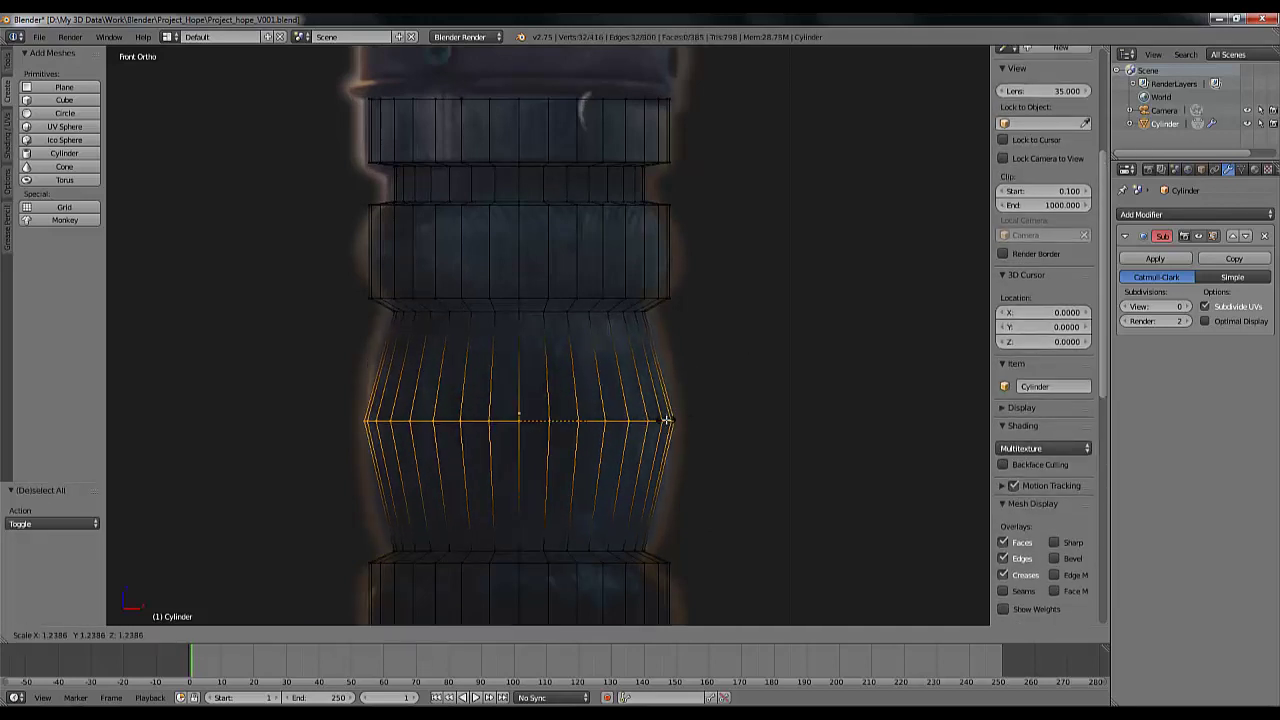
pyautogui.click(665, 421)
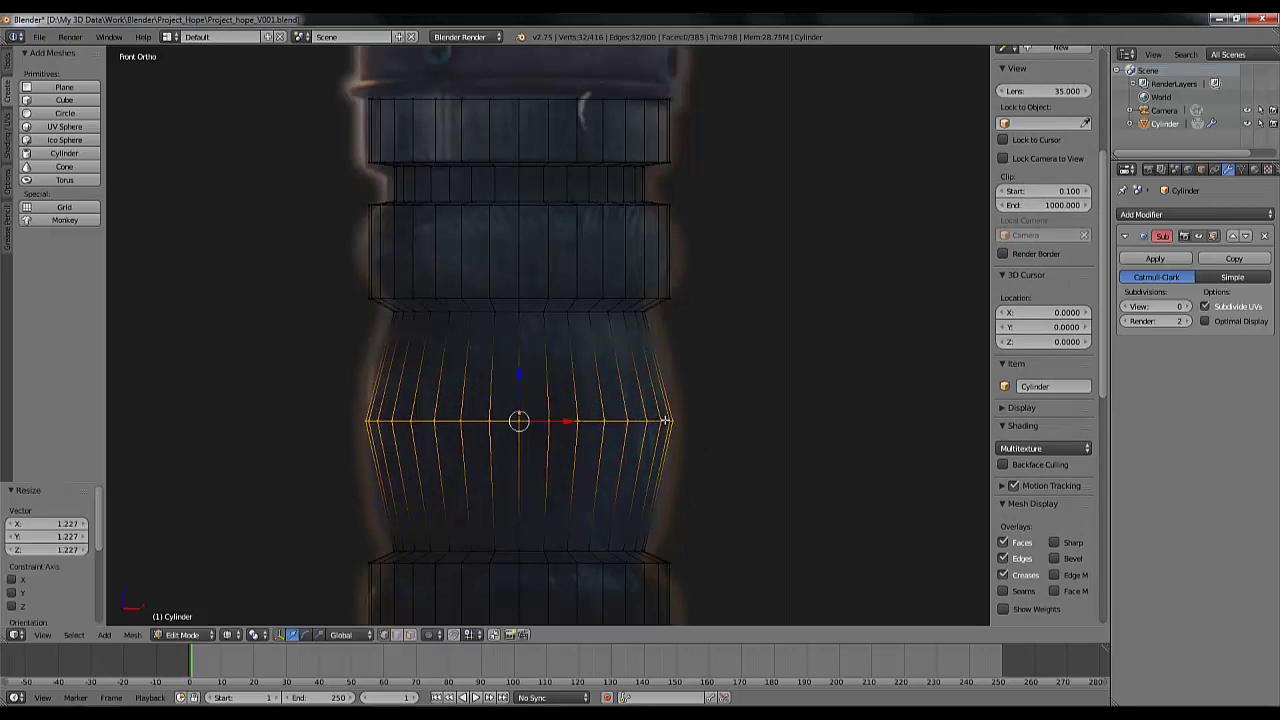
pyautogui.keyDown('shift'); pyautogui.moveTo(675, 296); pyautogui.dragTo(681, 410, button='middle'); pyautogui.keyUp('shift')
pyautogui.keyDown('ctrl'); pyautogui.scroll(2, 683, 343); pyautogui.keyUp('ctrl')
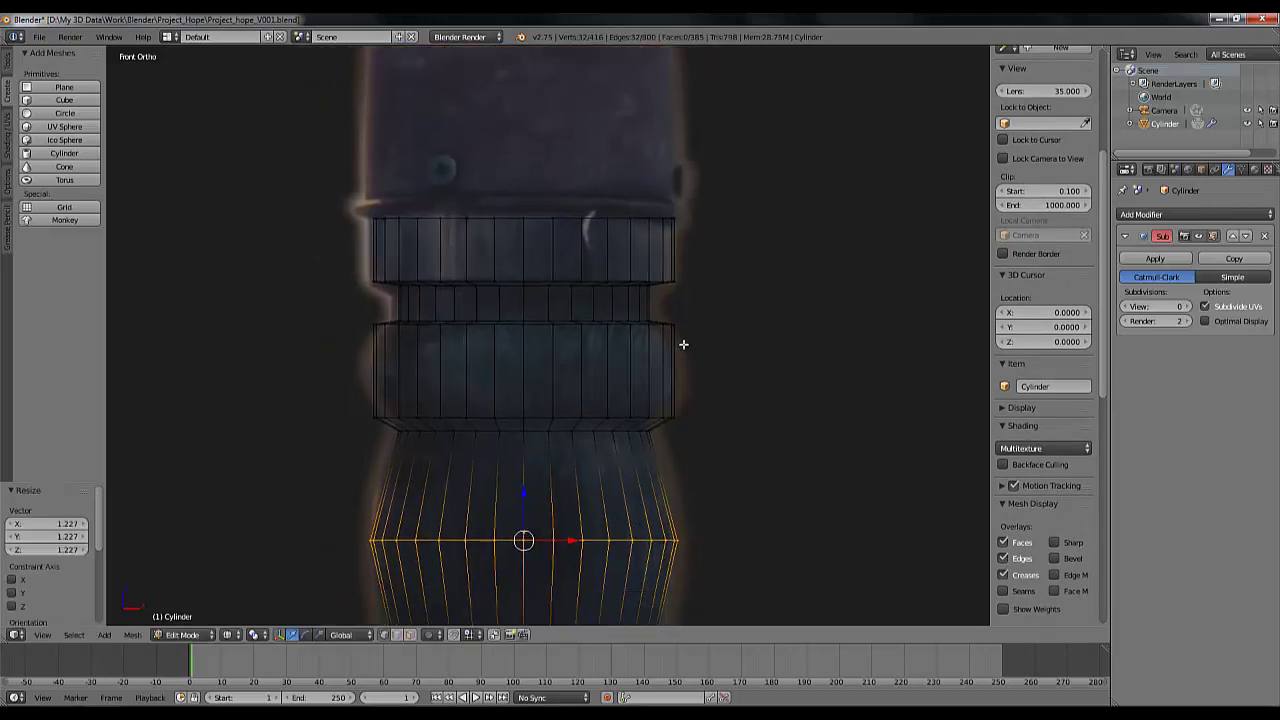
pyautogui.keyDown('ctrl'); pyautogui.scroll(-8, 634, 449); pyautogui.keyUp('ctrl')
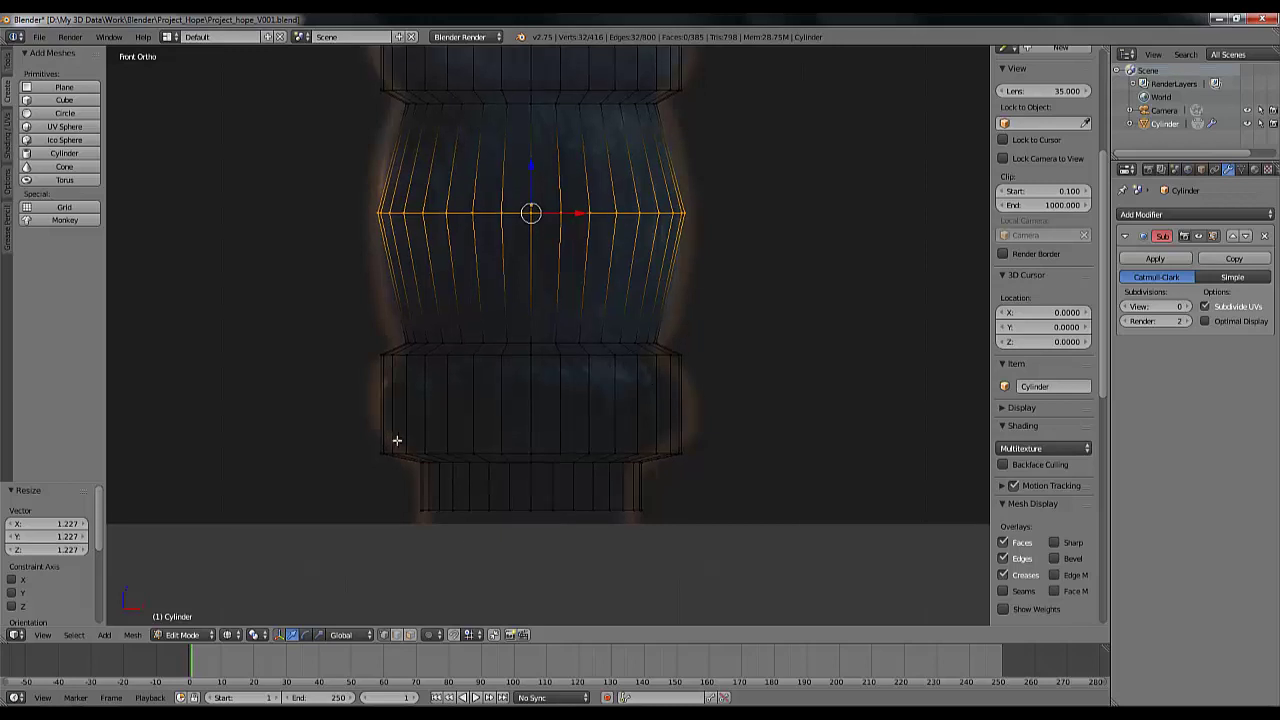
pyautogui.scroll(2, 400, 443)
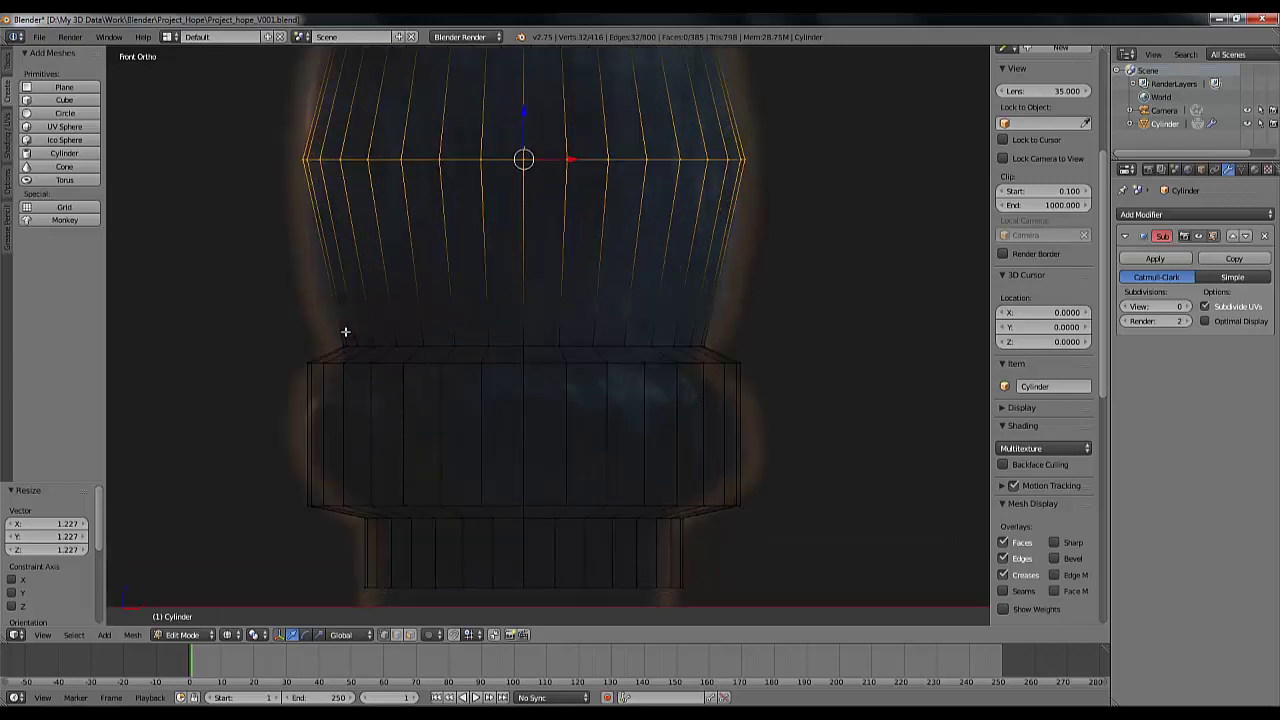
pyautogui.hotkey('ctrl', 'r')
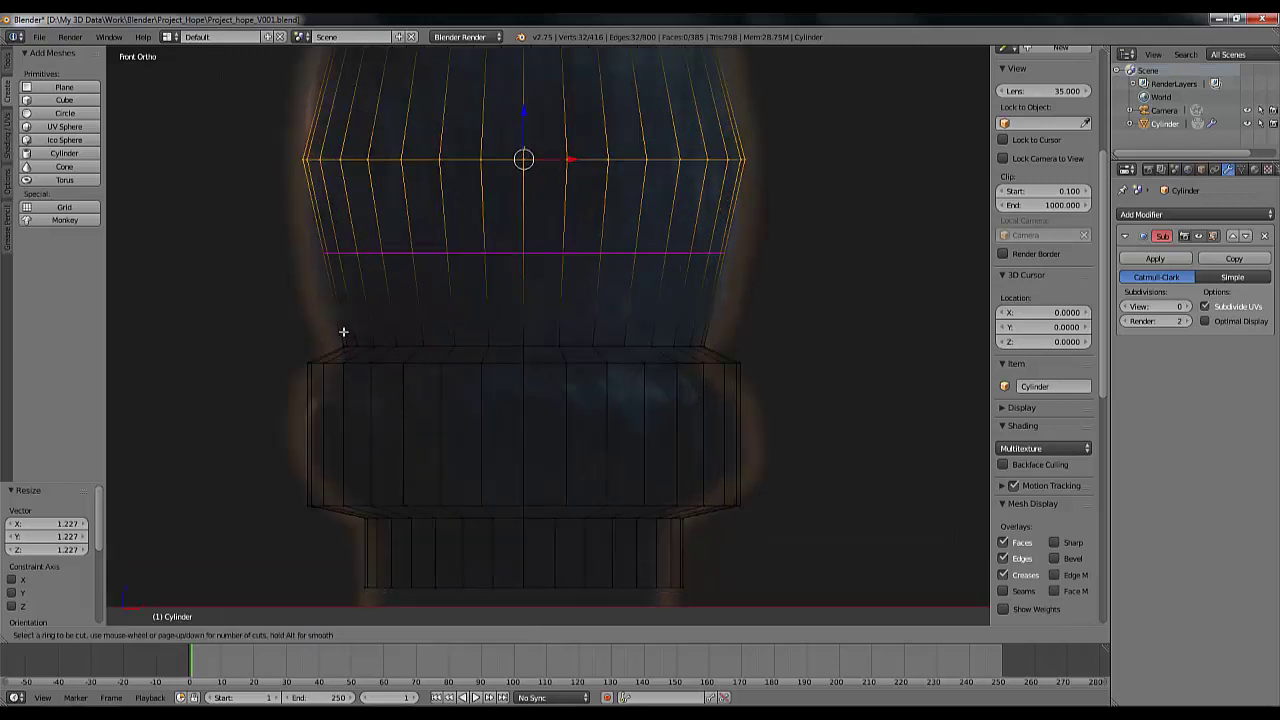
# Add supporting loop cuts slid tight above the lower ring and against it from below
pyautogui.click(343, 331)
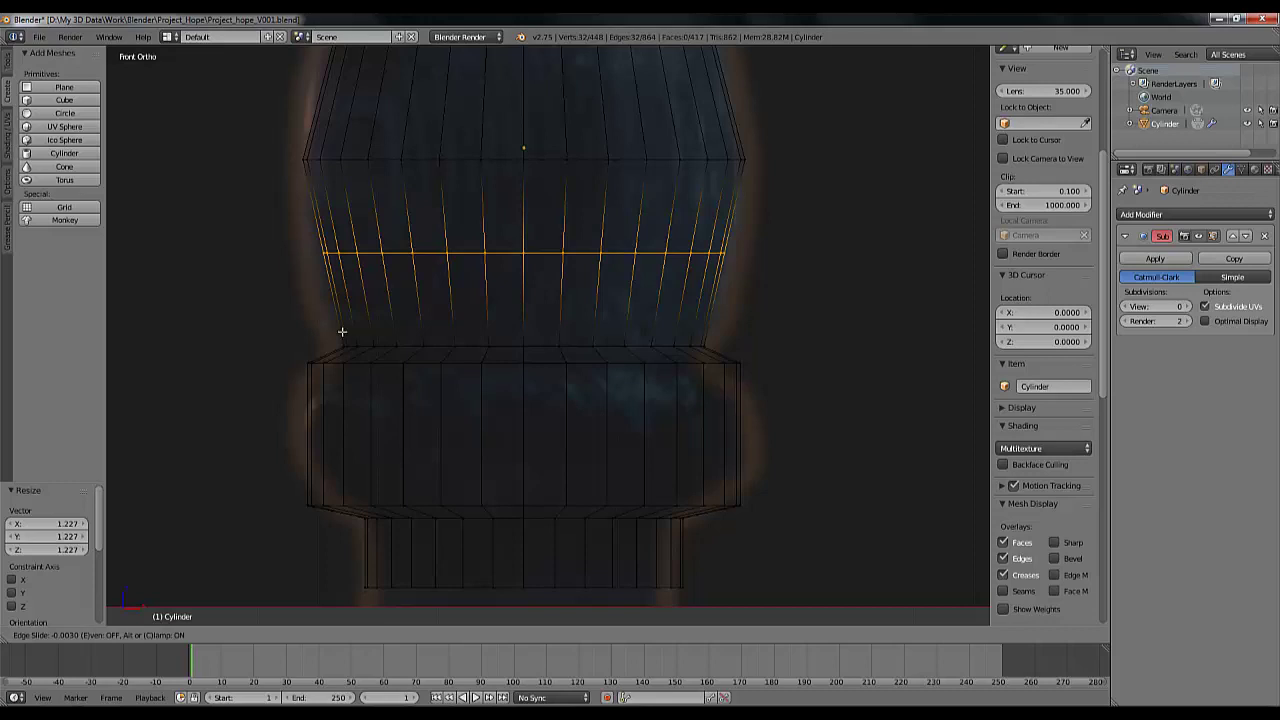
pyautogui.click(369, 414)
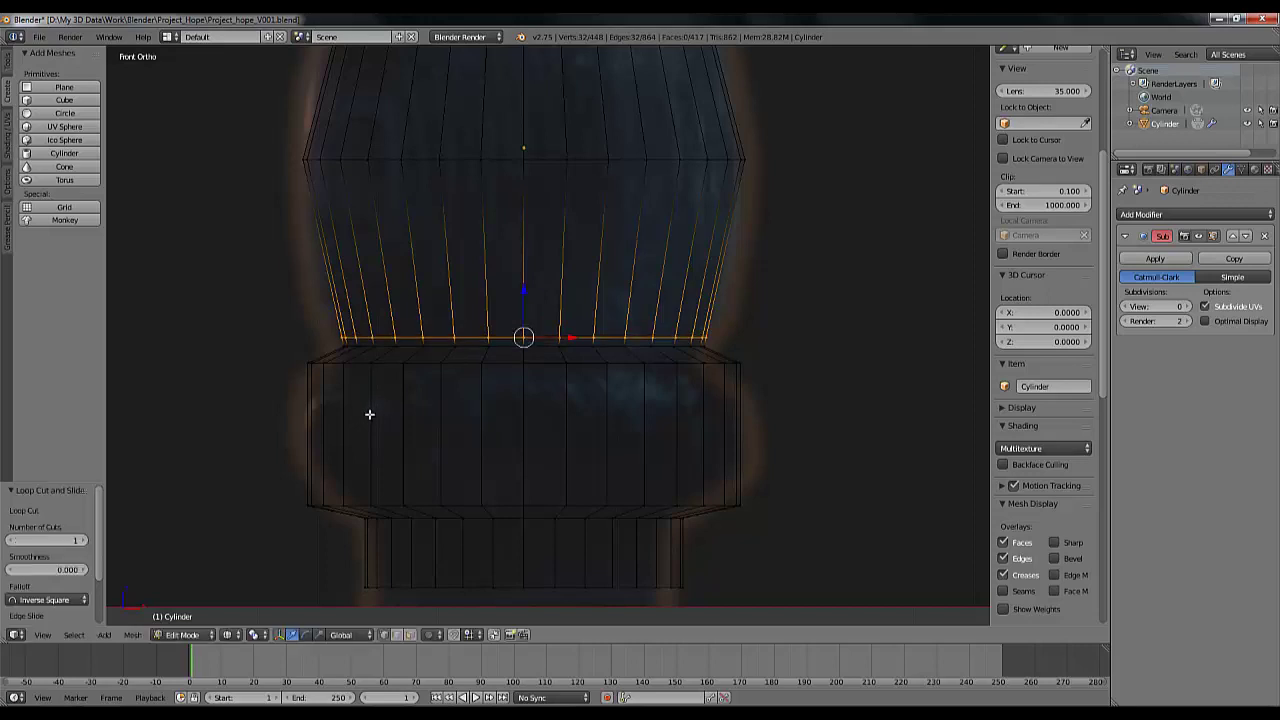
pyautogui.hotkey('ctrl', 'r')
pyautogui.click(366, 545)
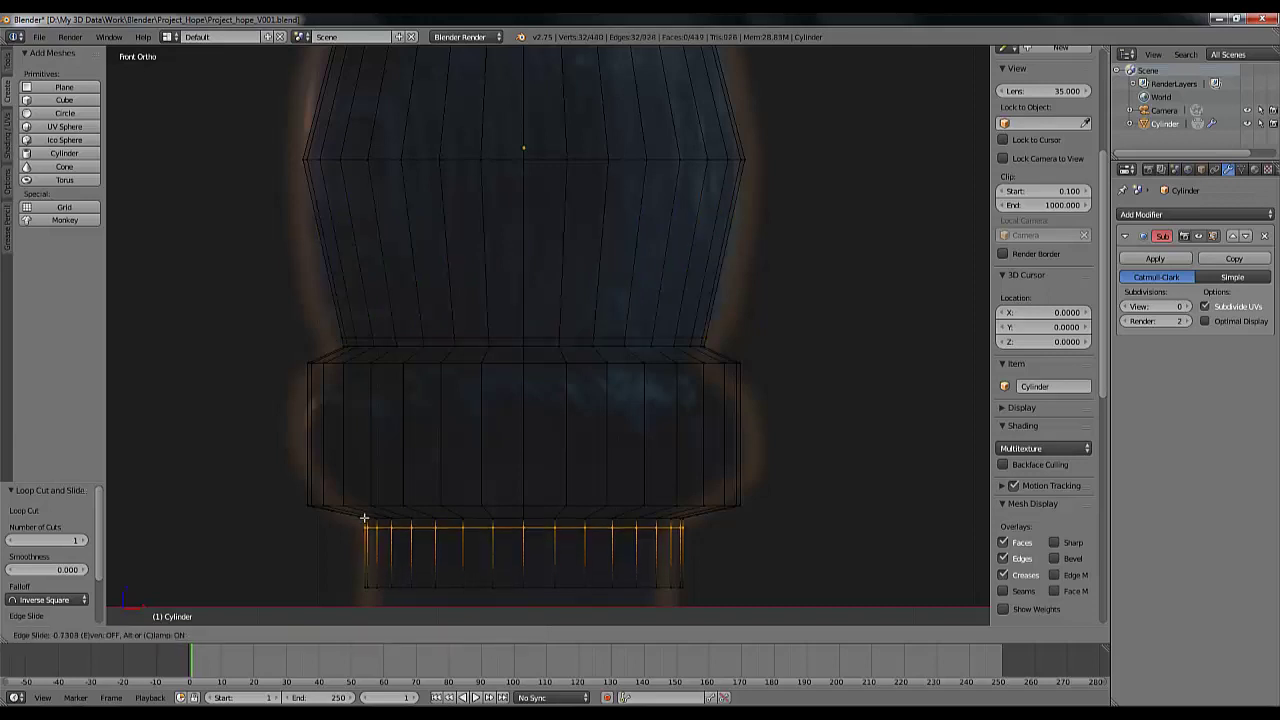
pyautogui.click(361, 517)
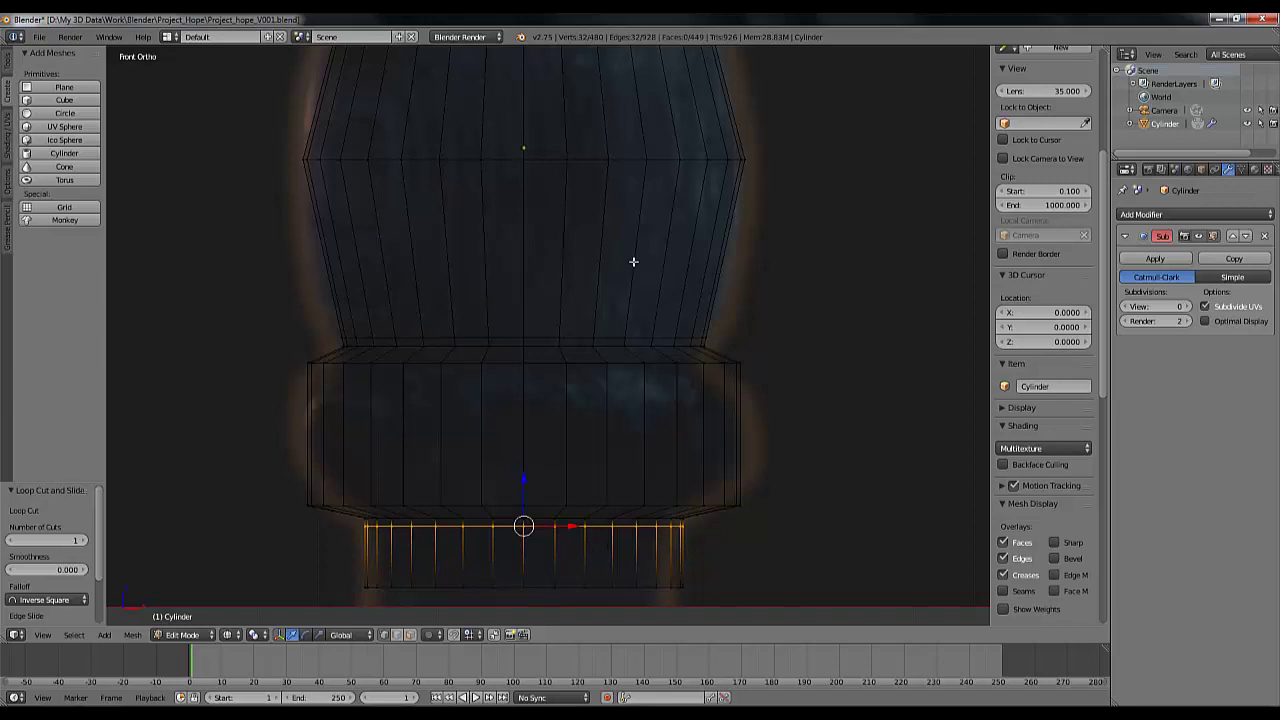
pyautogui.keyDown('shift'); pyautogui.scroll(10, 633, 261); pyautogui.keyUp('shift')
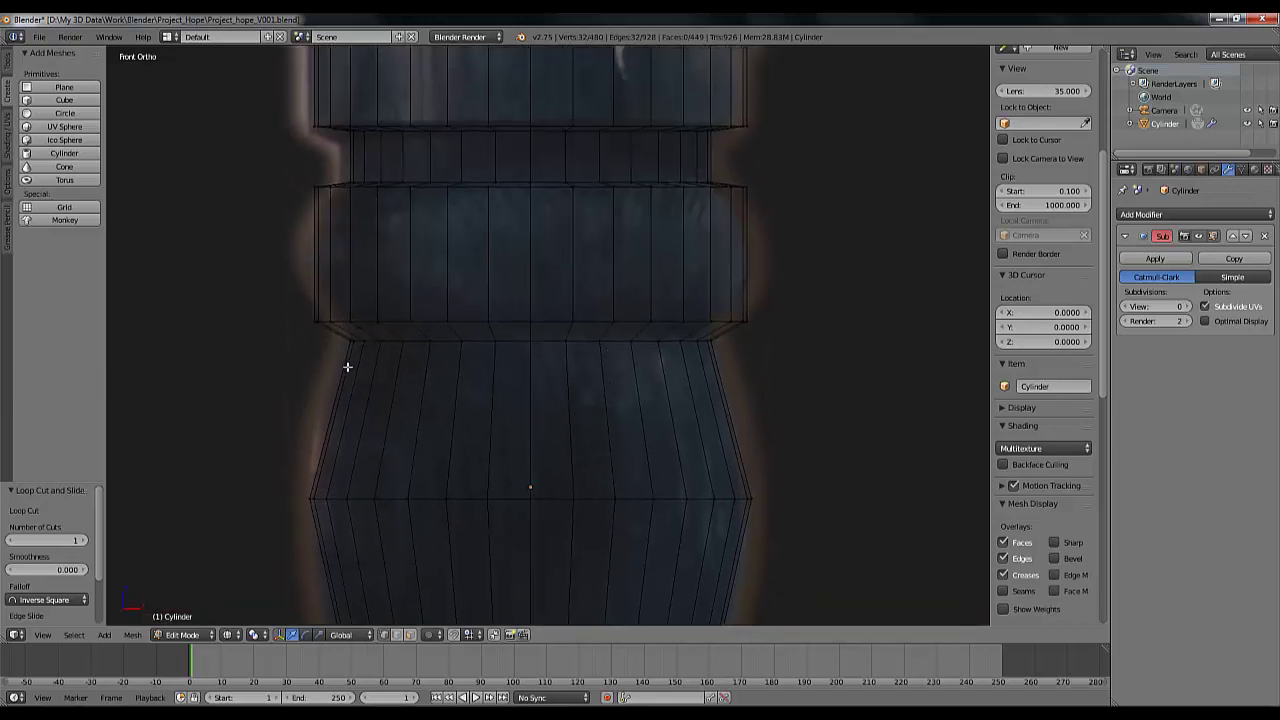
# Add supporting loops under the upper ring and at both edges of the thin upper ring
pyautogui.hotkey('ctrl', 'r')
pyautogui.click(347, 367)
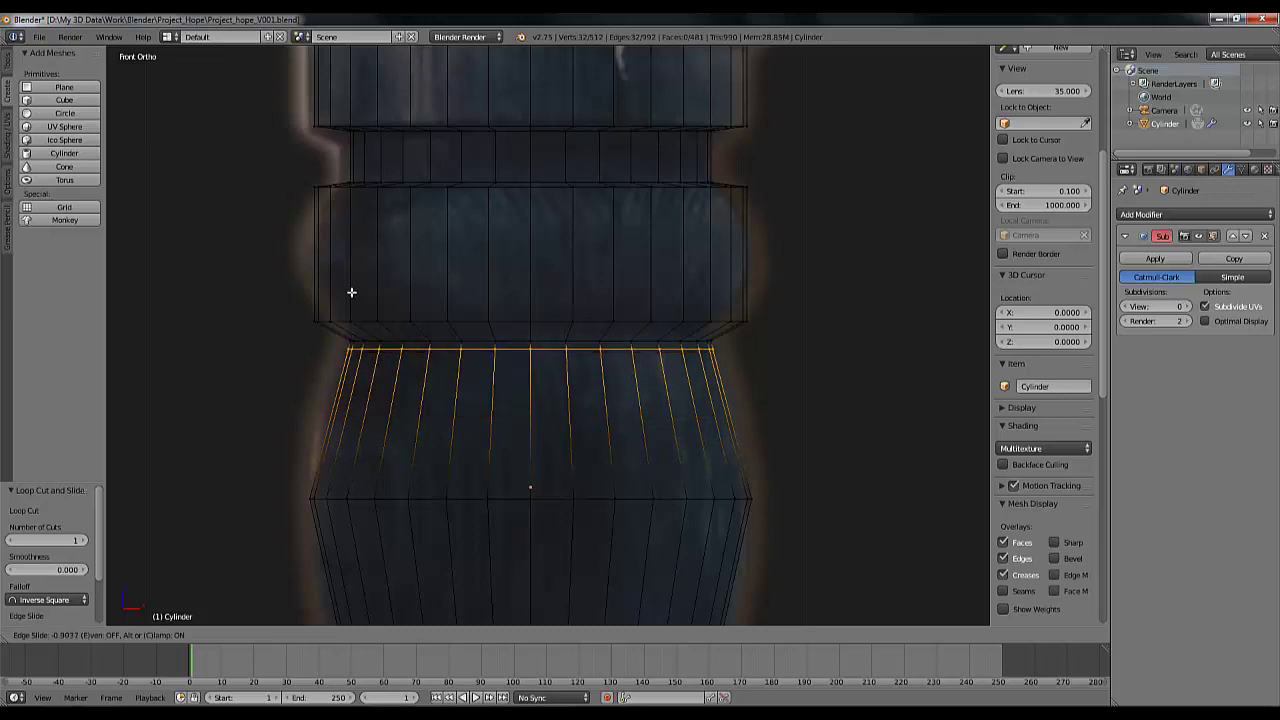
pyautogui.click(351, 292)
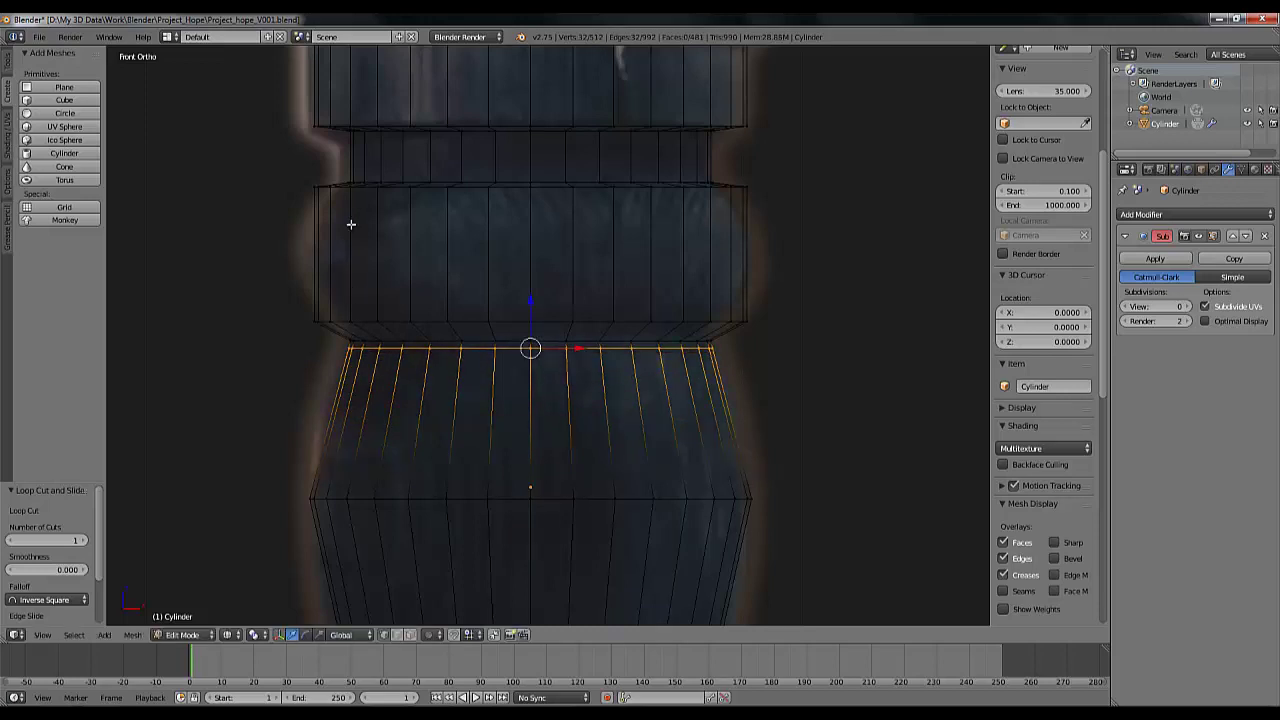
pyautogui.hotkey('ctrl', 'r')
pyautogui.click(349, 162)
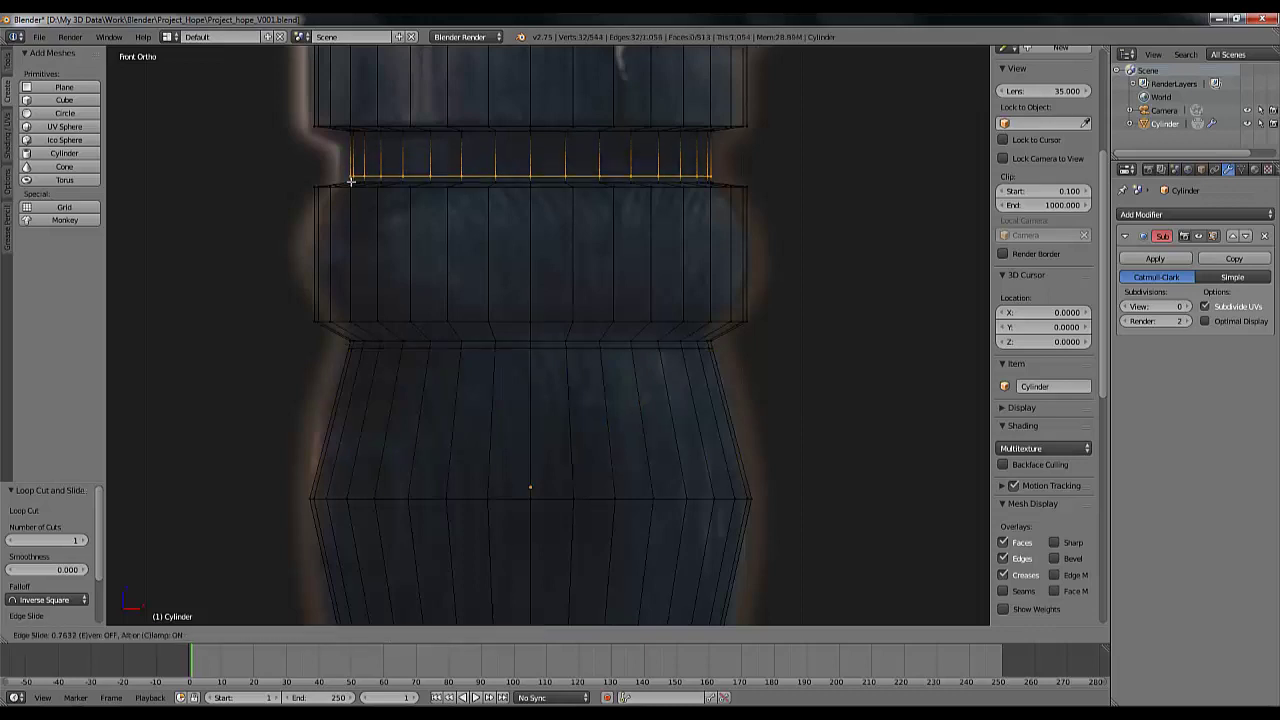
pyautogui.click(352, 183)
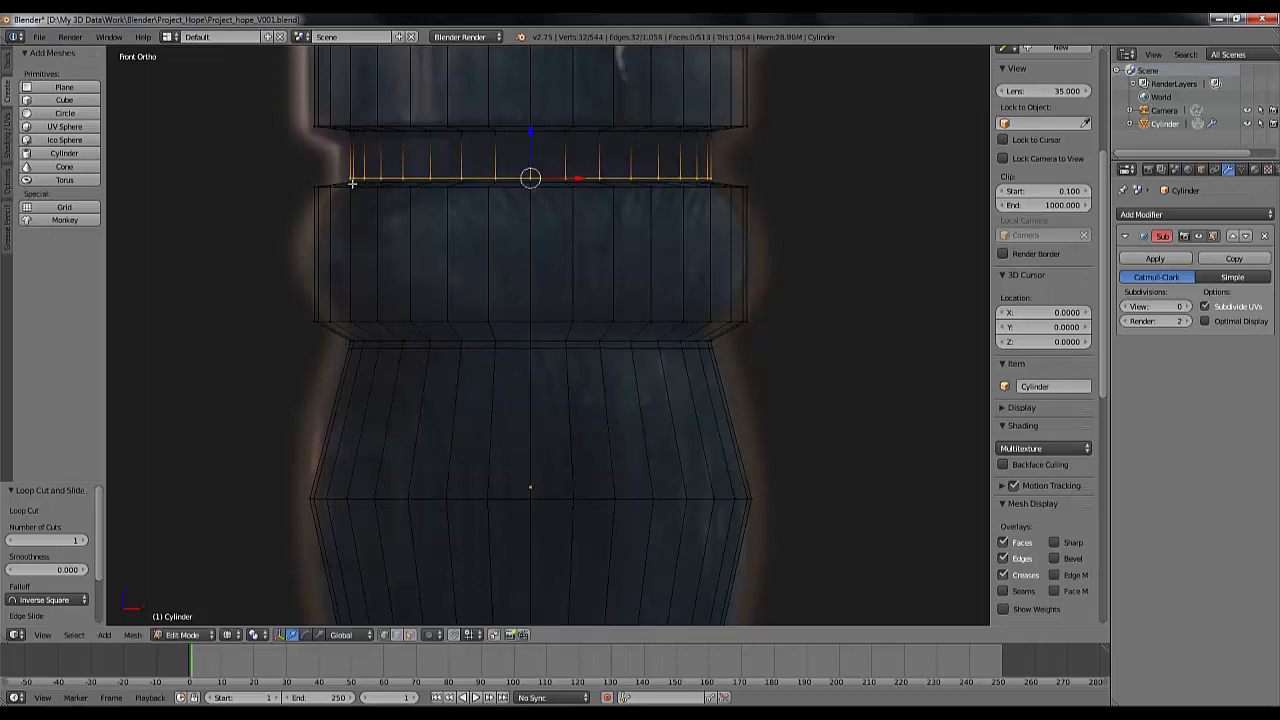
pyautogui.hotkey('ctrl', 'r')
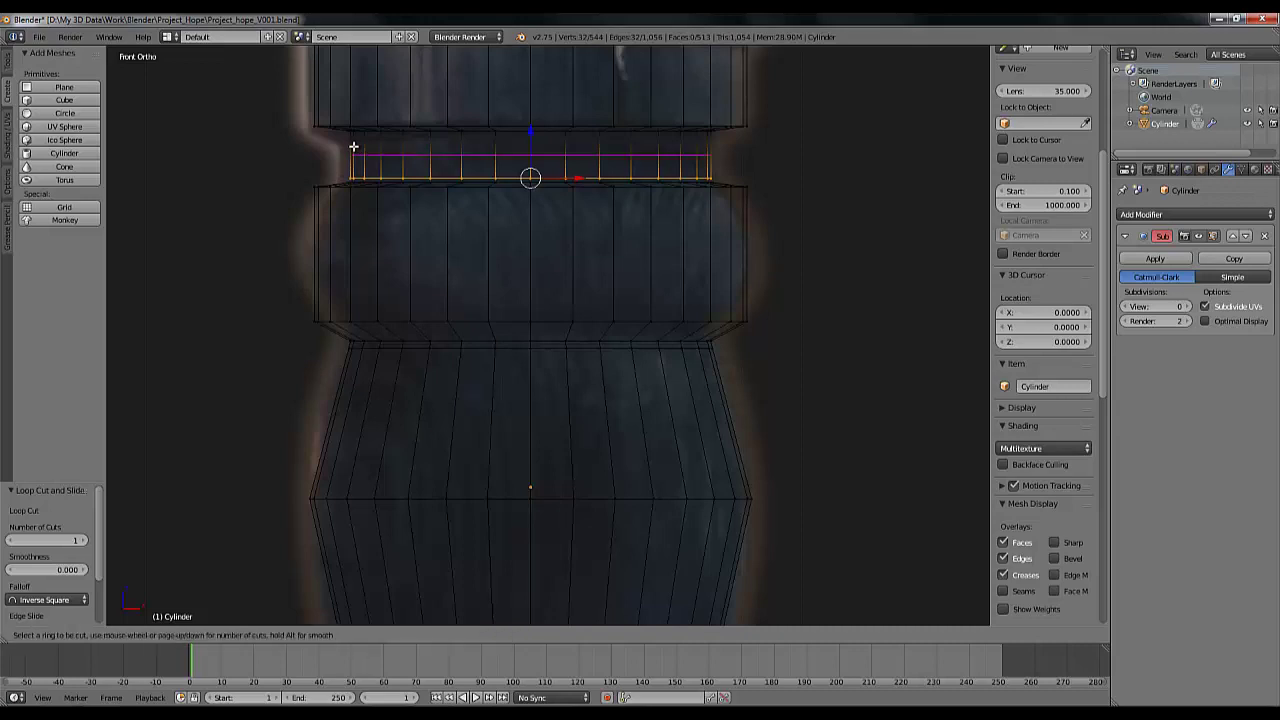
pyautogui.click(353, 147)
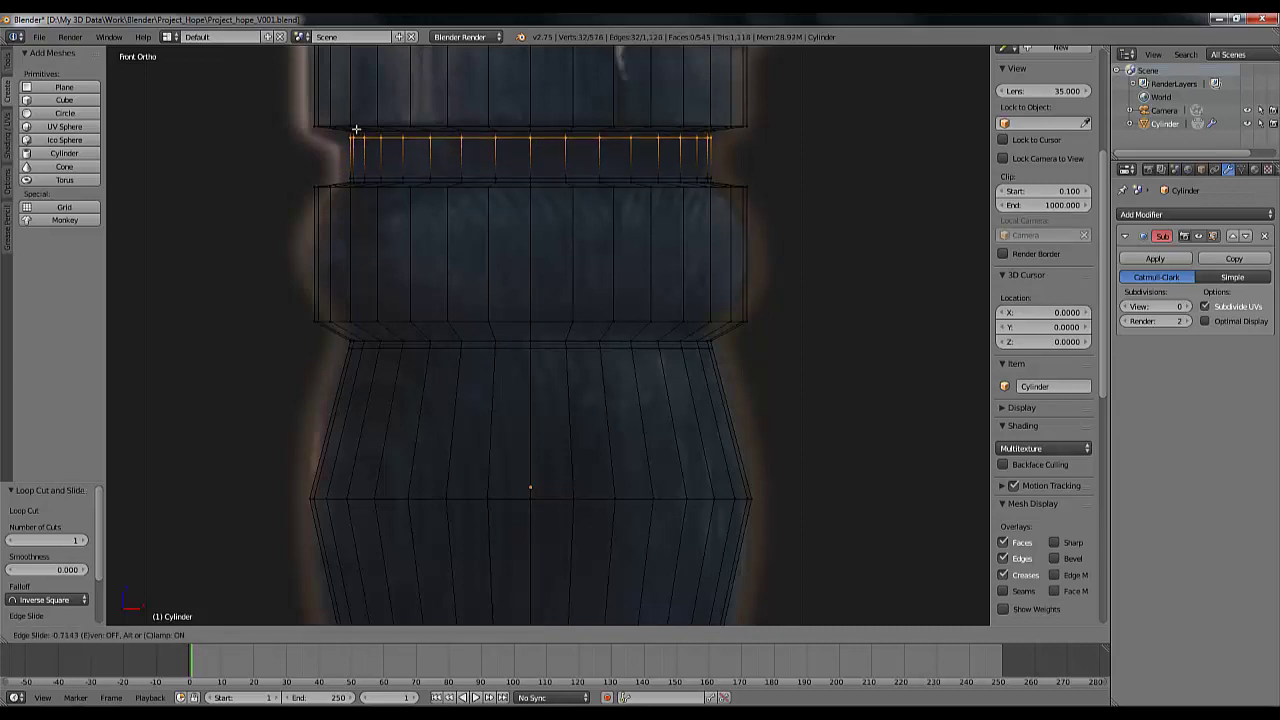
pyautogui.click(355, 129)
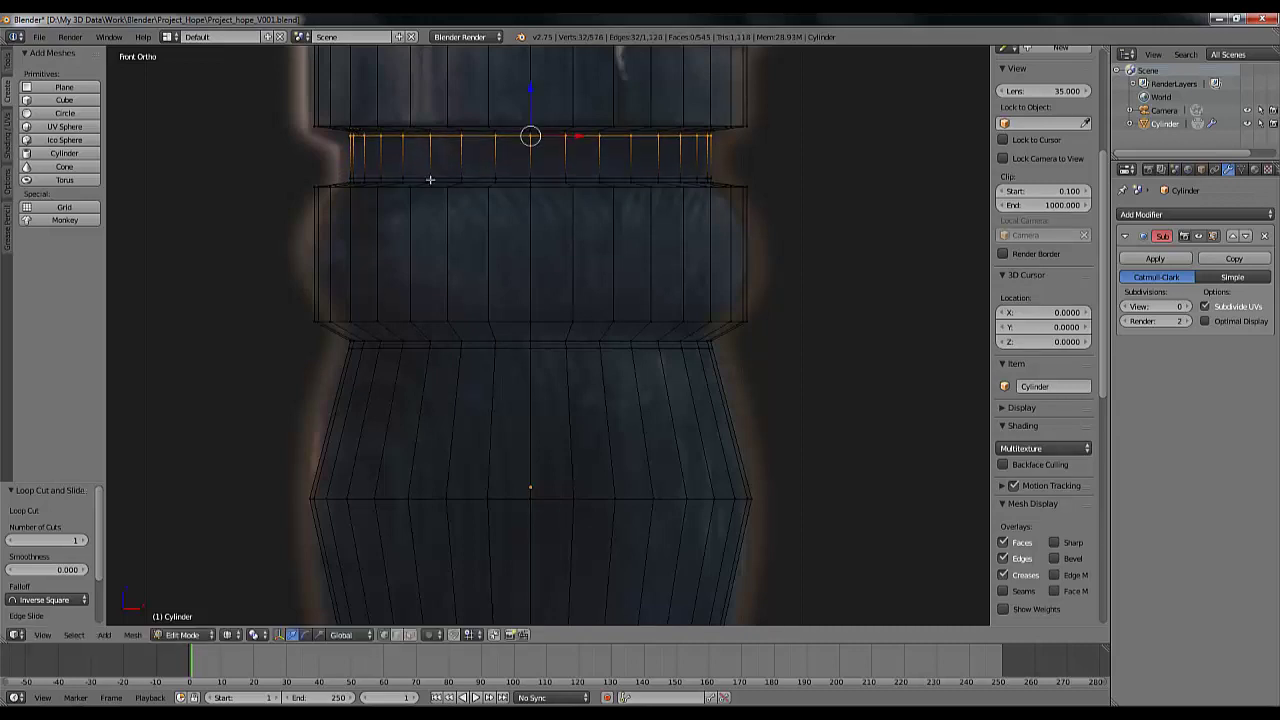
# Set the Subdivision Surface viewport level to 1
pyautogui.scroll(-2, 430, 277)
pyautogui.keyDown('shift'); pyautogui.moveTo(563, 171); pyautogui.dragTo(575, 343, button='middle'); pyautogui.keyUp('shift')
pyautogui.scroll(3, 500, 302)
pyautogui.scroll(-3, 496, 320)
pyautogui.keyDown('shift'); pyautogui.moveTo(498, 342); pyautogui.dragTo(462, 195, button='middle'); pyautogui.keyUp('shift')
pyautogui.click(1188, 306)
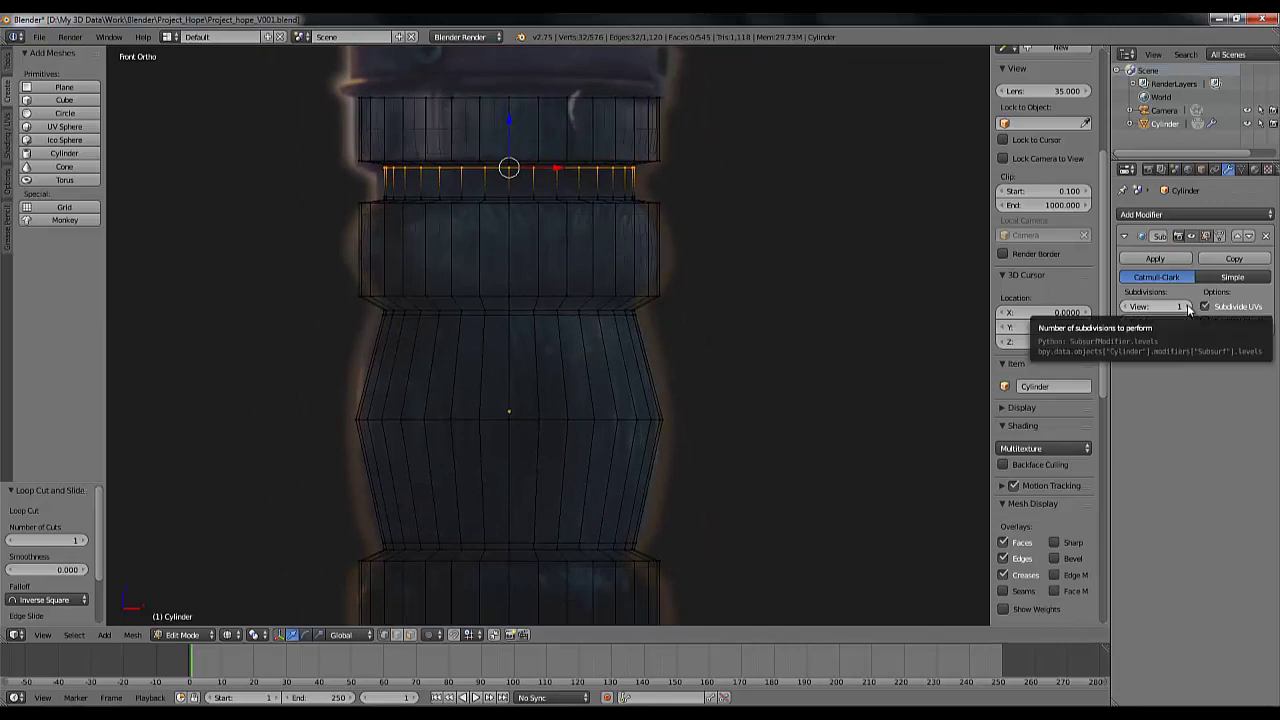
# Preview subdivision at level 2 in Object Mode and inspect the smoothed body in solid shading from below
pyautogui.click(1188, 306)
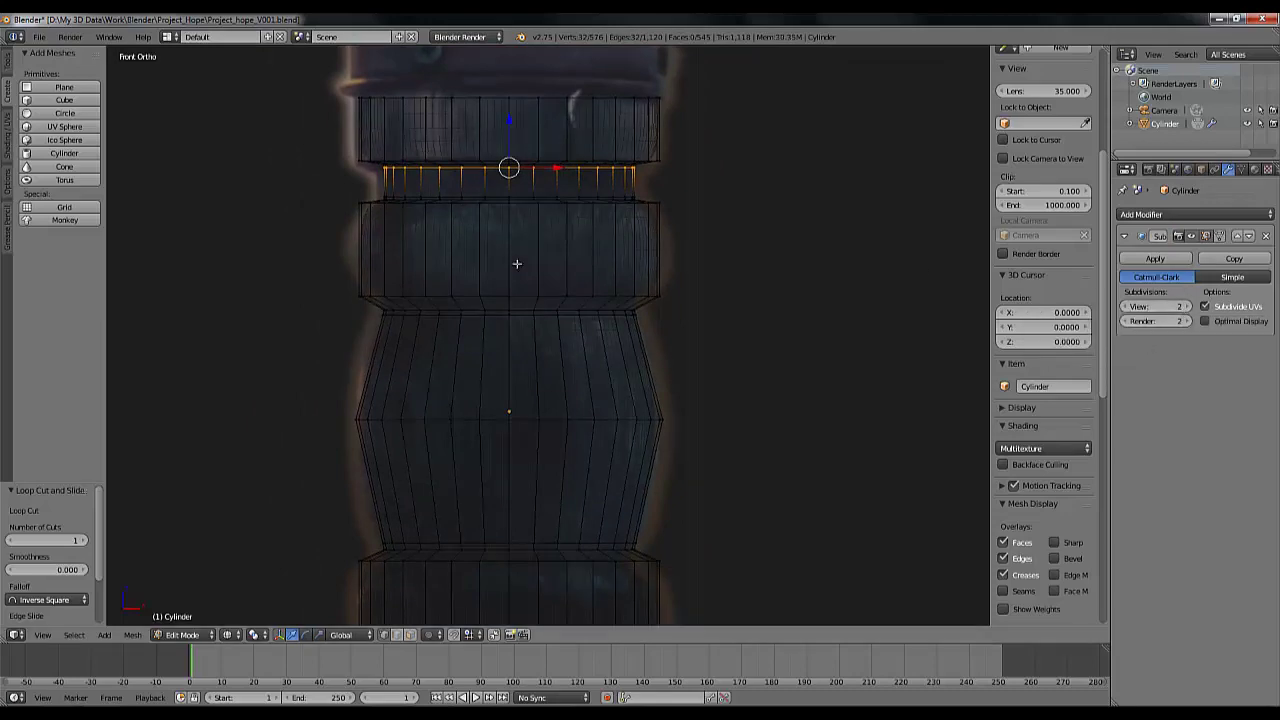
pyautogui.press('Tab')
pyautogui.scroll(-3, 518, 266)
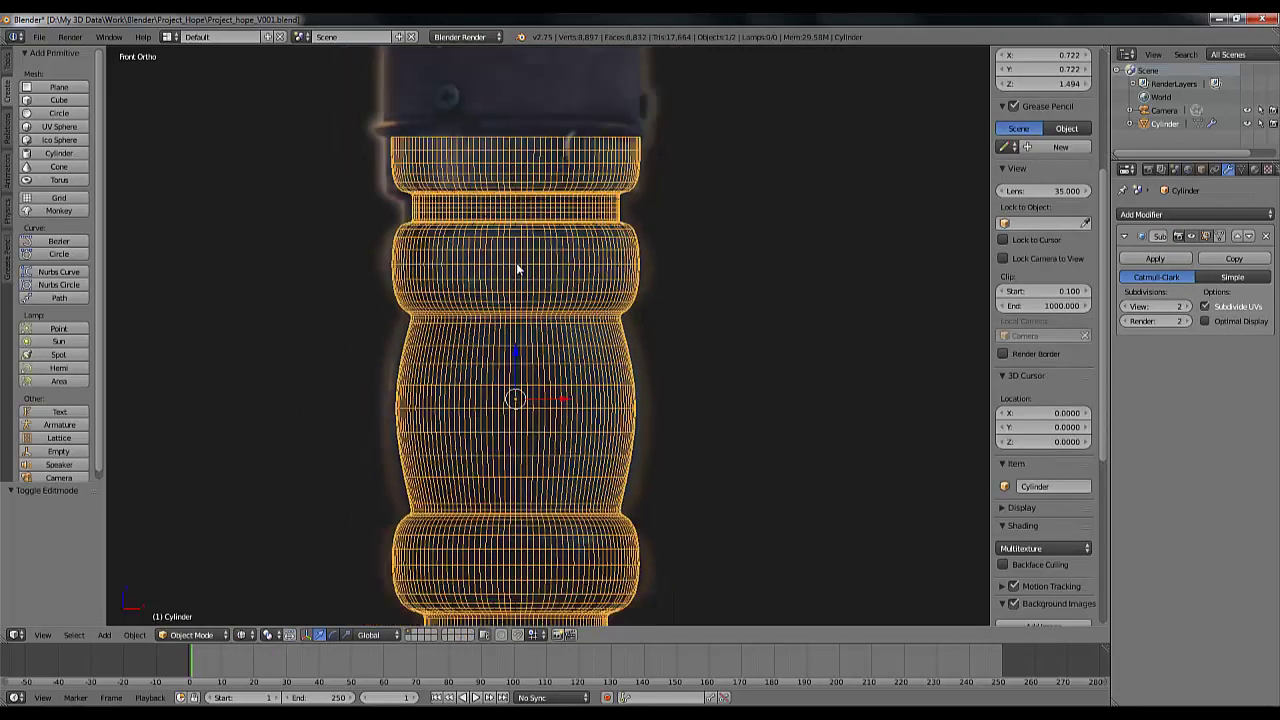
pyautogui.scroll(2, 517, 269)
pyautogui.press('z')
pyautogui.scroll(-2, 517, 268)
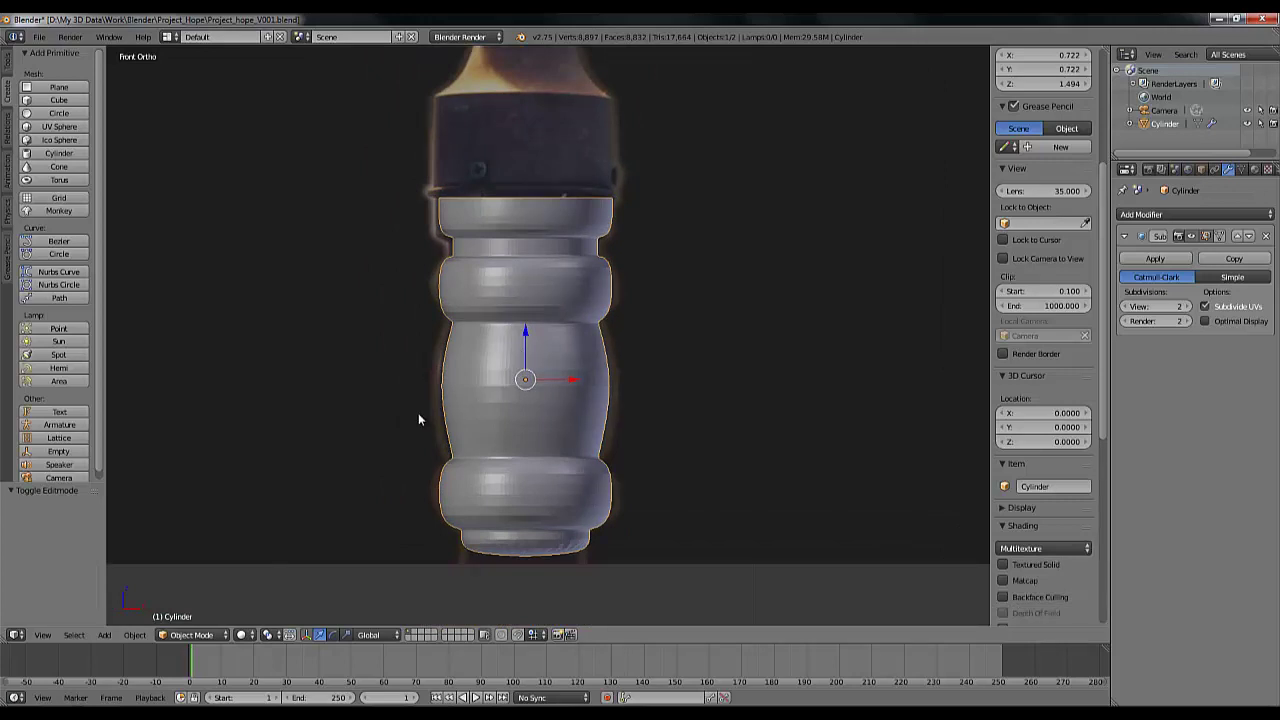
pyautogui.moveTo(418, 420); pyautogui.dragTo(633, 452, button='middle')
pyautogui.scroll(3, 586, 443)
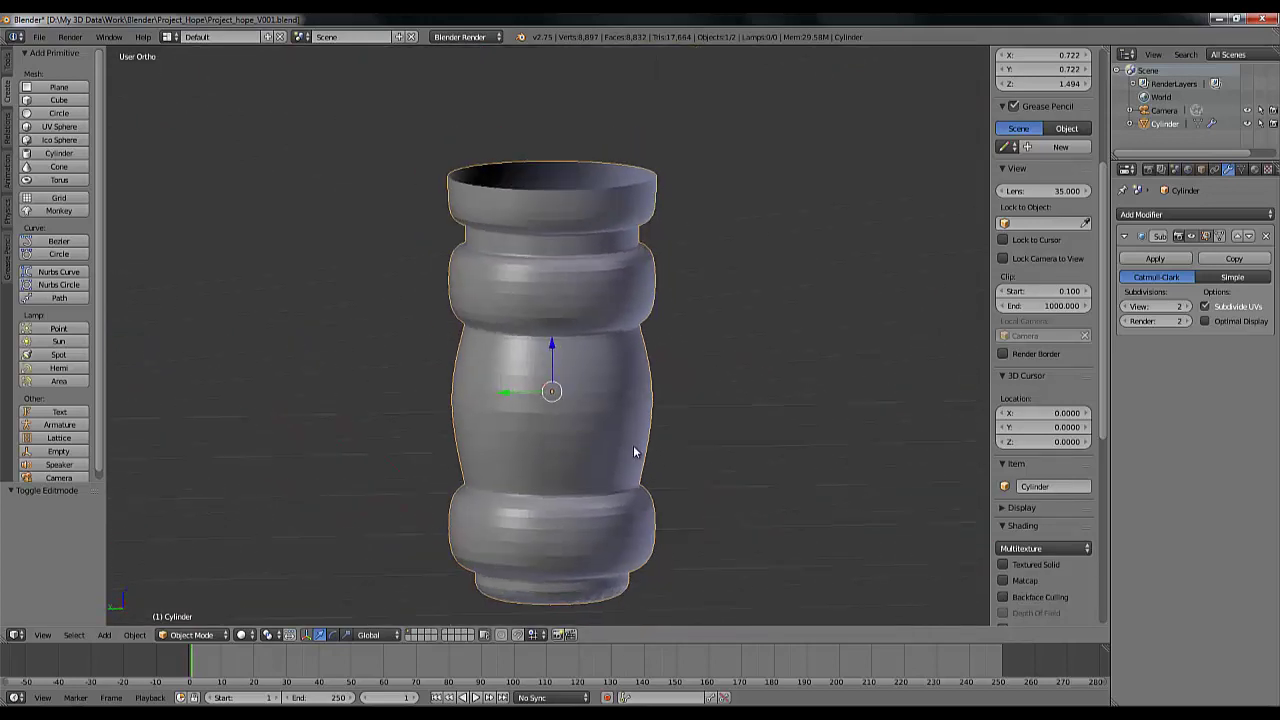
# Return to front wireframe view and lower the subdivision preview level back to 0
pyautogui.press('KP_1')
pyautogui.press('z')
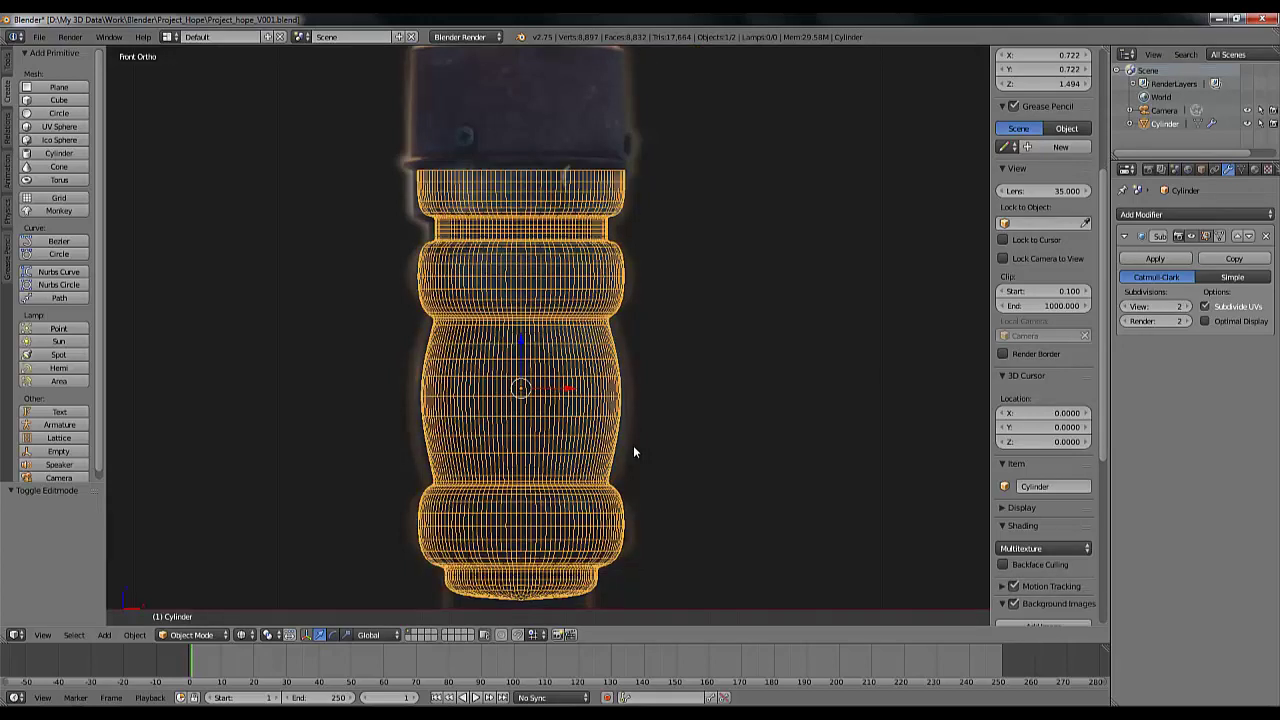
pyautogui.click(1125, 306)
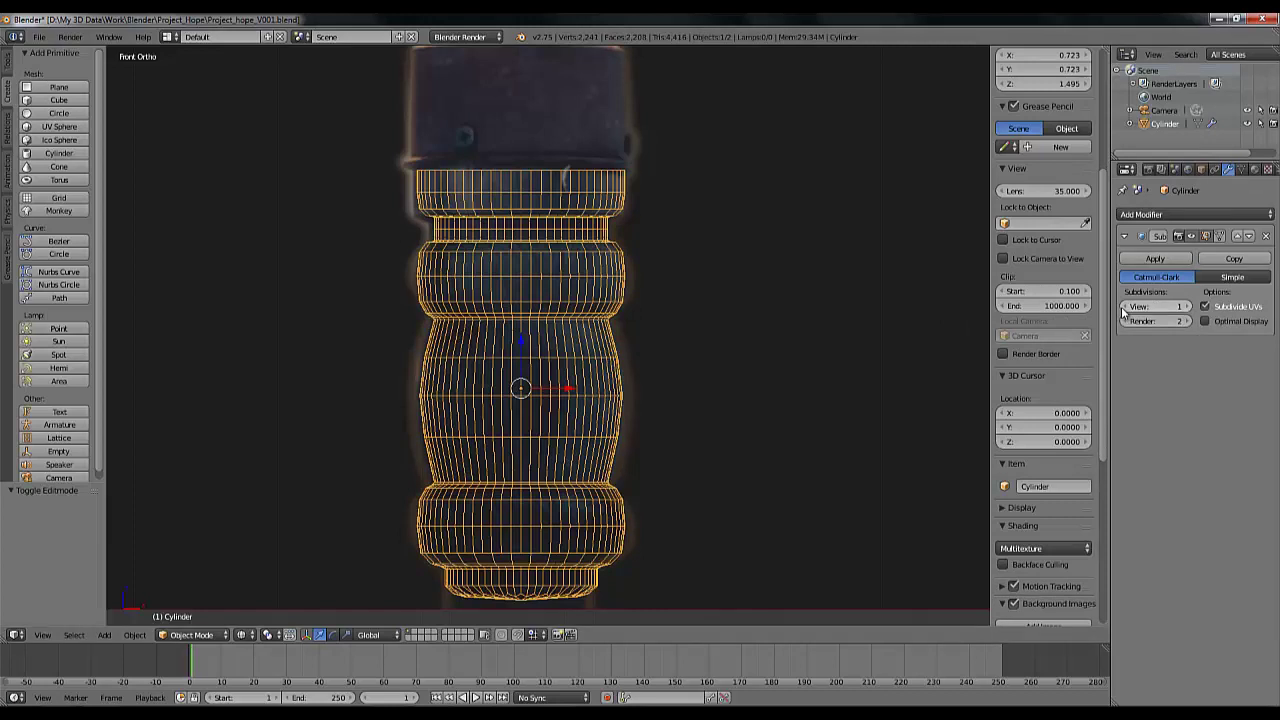
pyautogui.click(1124, 310)
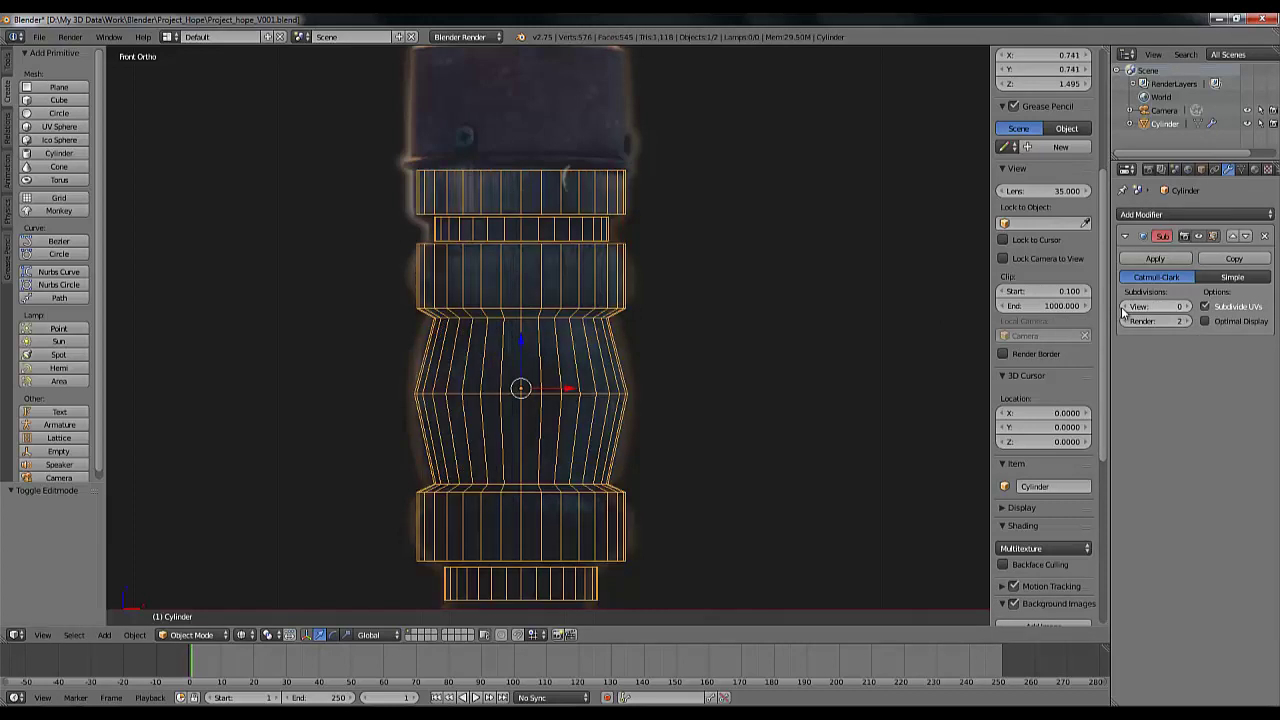
pyautogui.scroll(3, 463, 302)
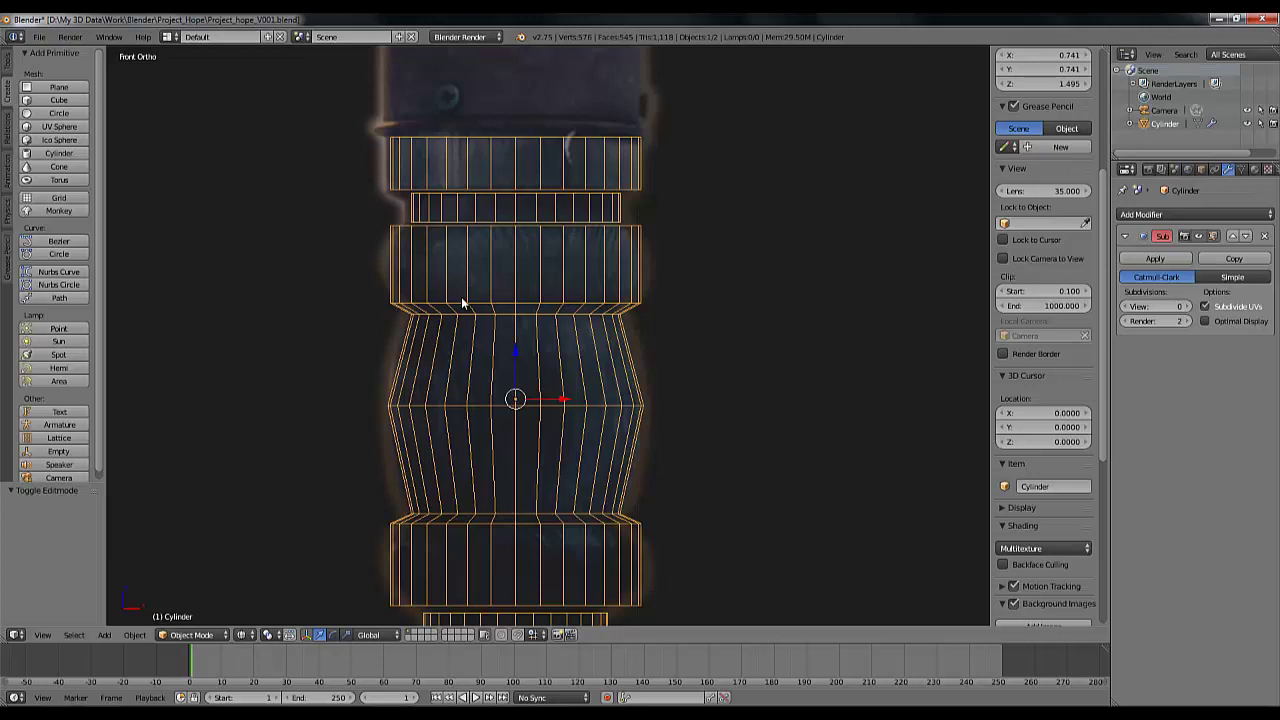
# Back in Edit Mode, add a centred loop cut through the upper ring and scale it outward
pyautogui.press('Tab')
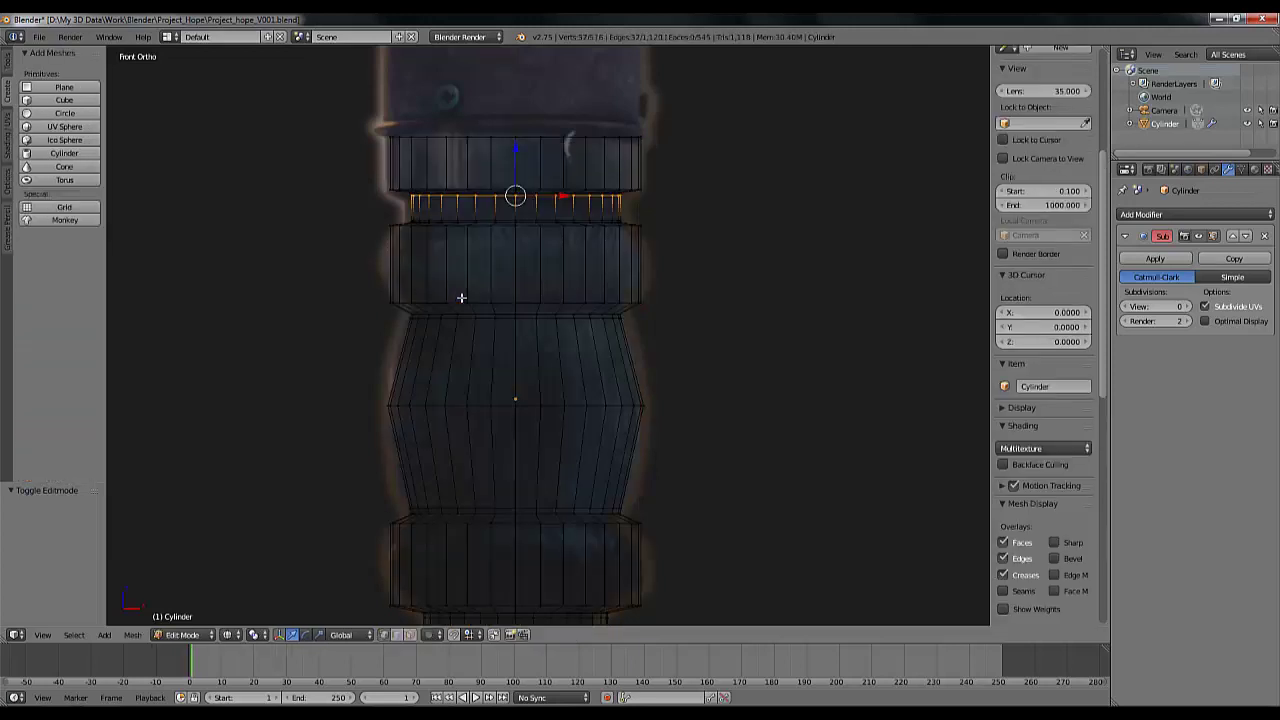
pyautogui.press('a')
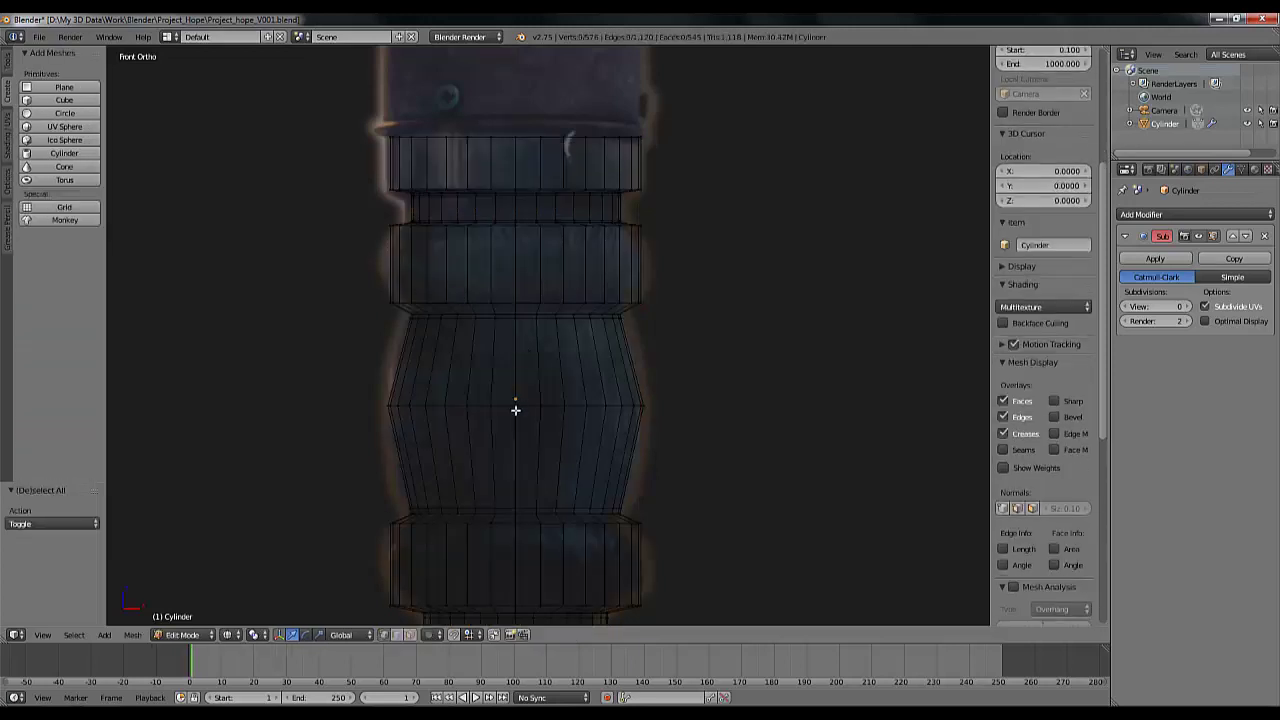
pyautogui.keyDown('shift'); pyautogui.scroll(3, 480, 410); pyautogui.keyUp('shift')
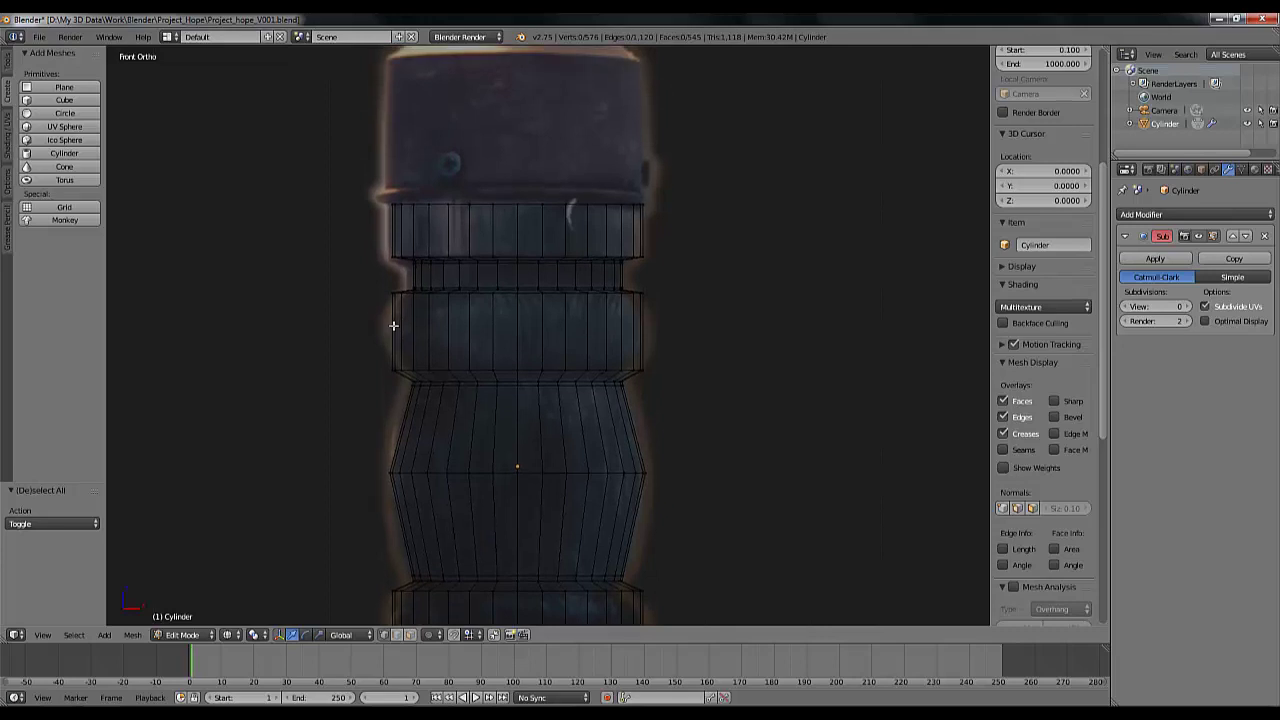
pyautogui.hotkey('ctrl', 'r')
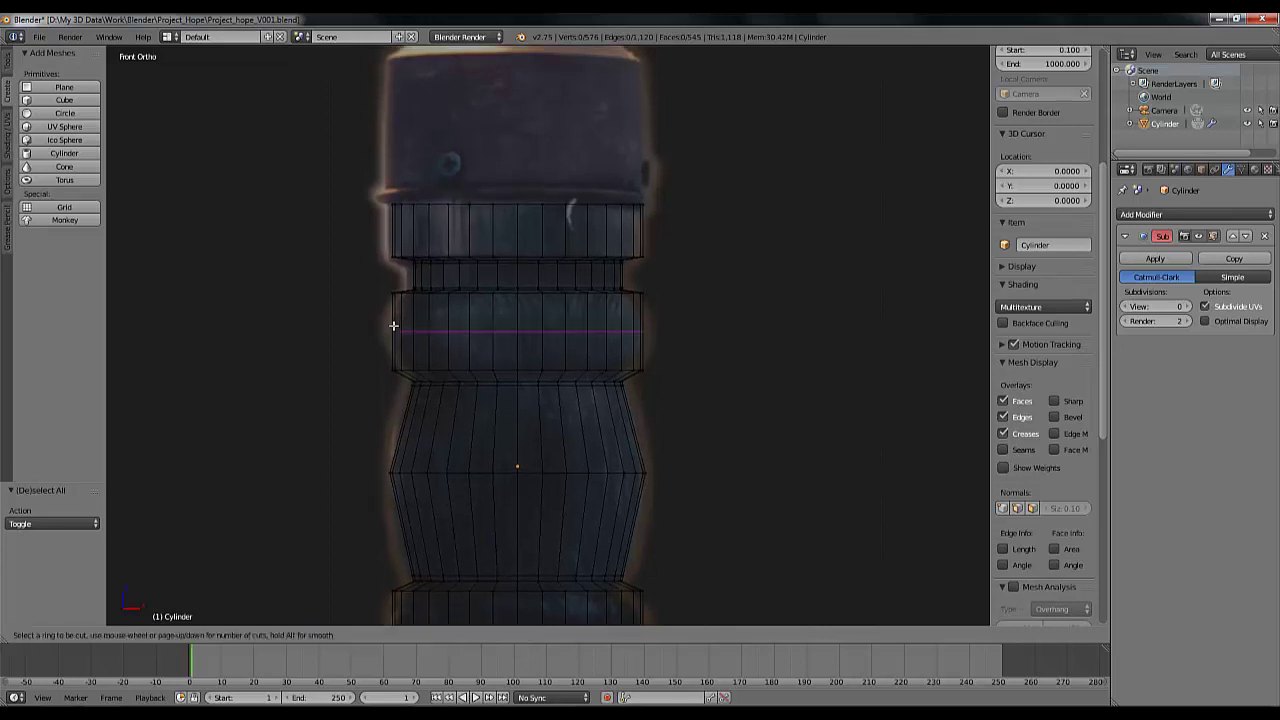
pyautogui.click(393, 325)
pyautogui.rightClick(427, 334)
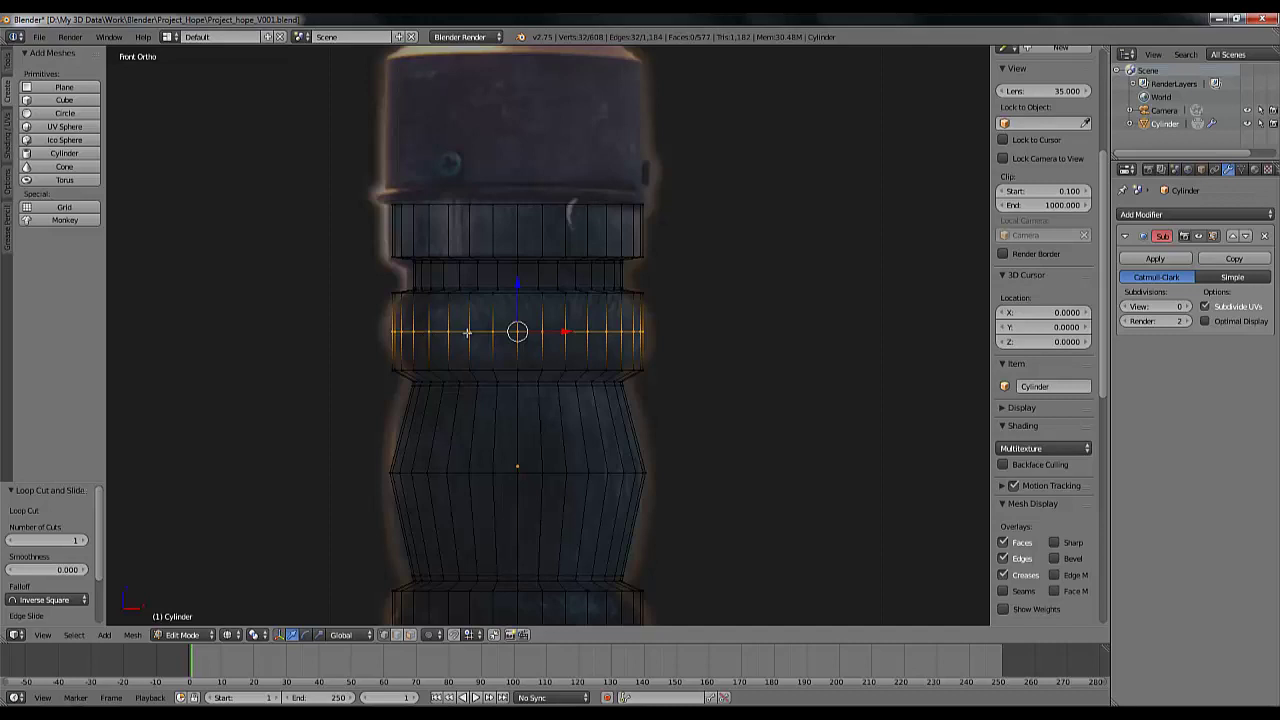
pyautogui.press('s')
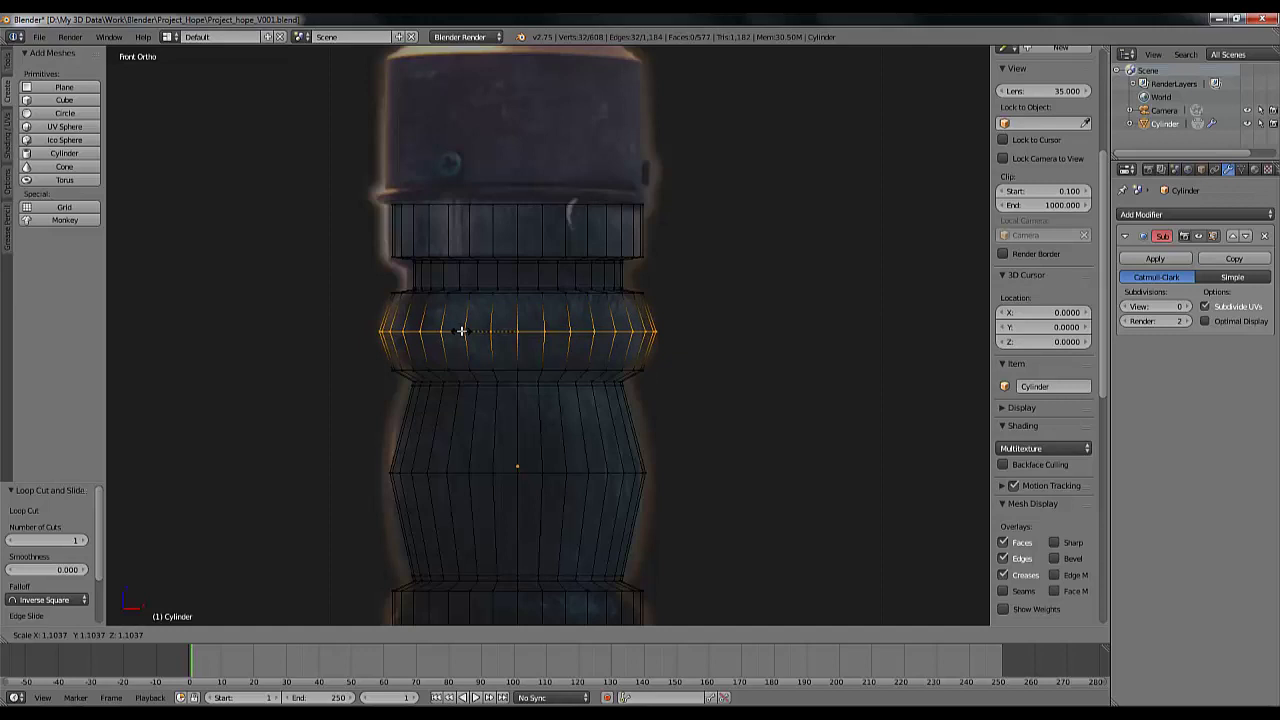
pyautogui.click(461, 331)
# Add a centred loop cut across the lower band and widen it to 1.088
pyautogui.keyDown('shift'); pyautogui.moveTo(466, 622); pyautogui.dragTo(447, 430, button='middle'); pyautogui.keyUp('shift')
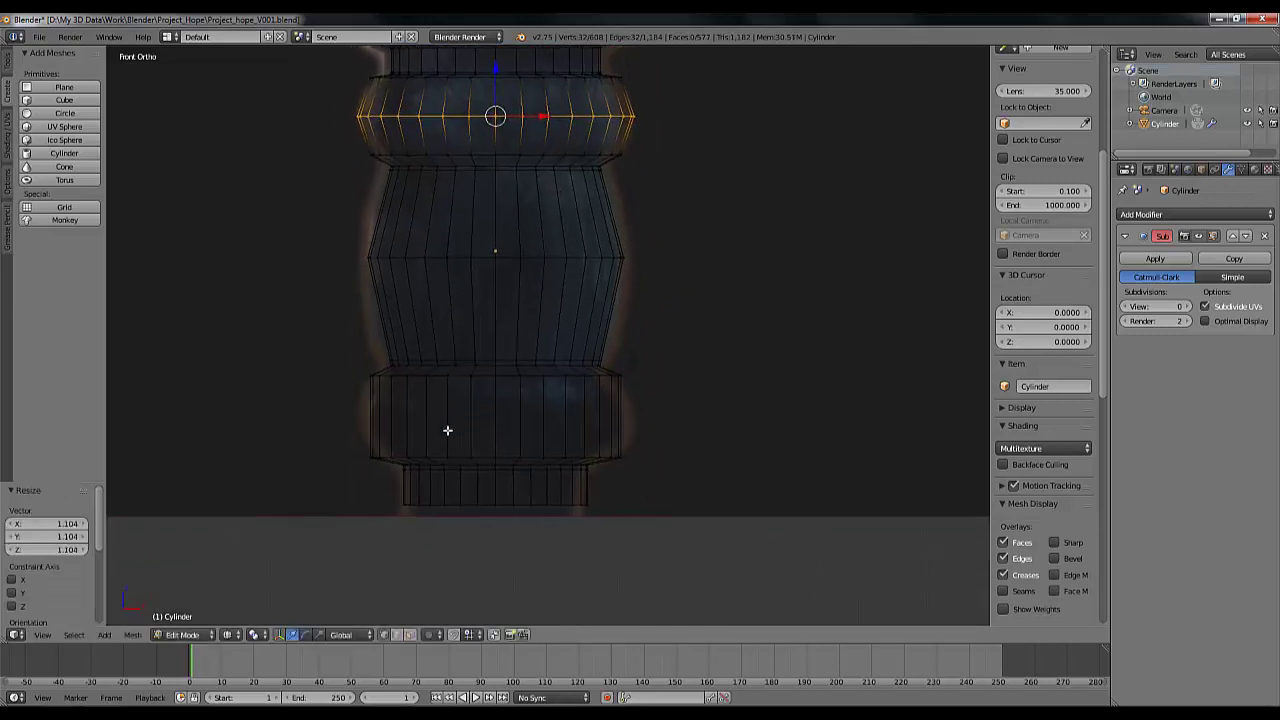
pyautogui.hotkey('ctrl', 'r')
pyautogui.click(383, 424)
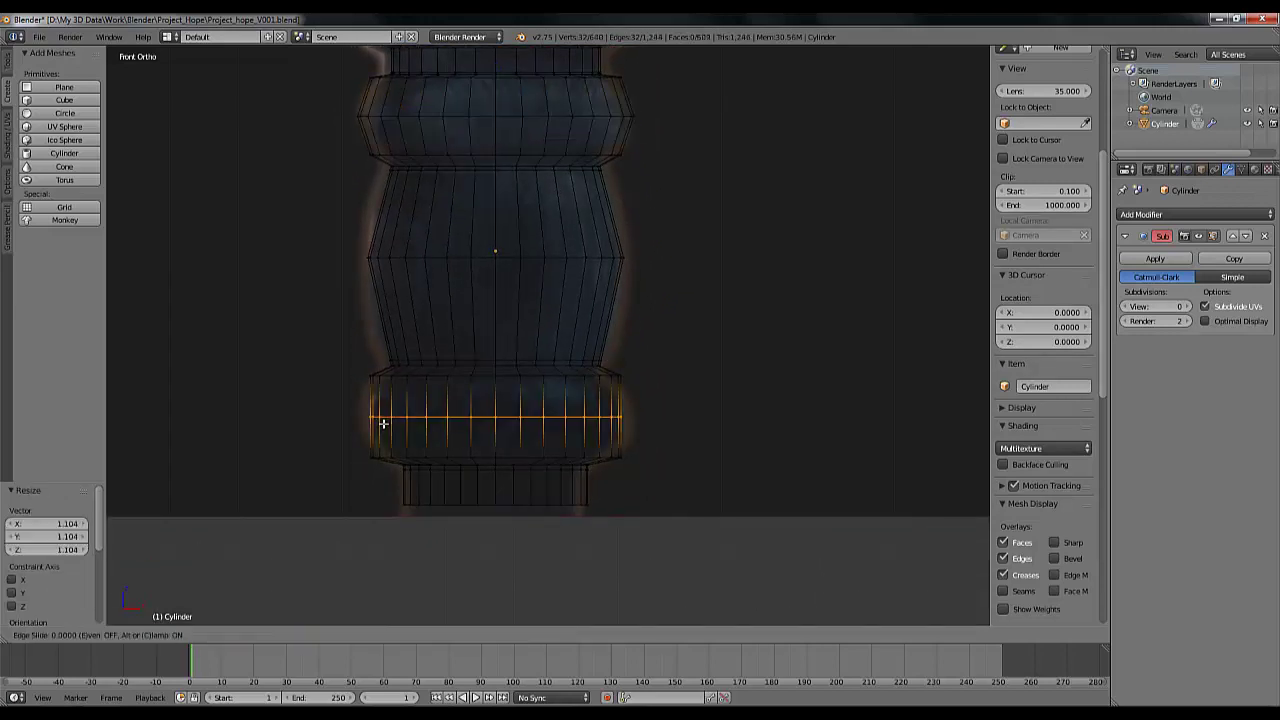
pyautogui.rightClick(383, 424)
pyautogui.press('s')
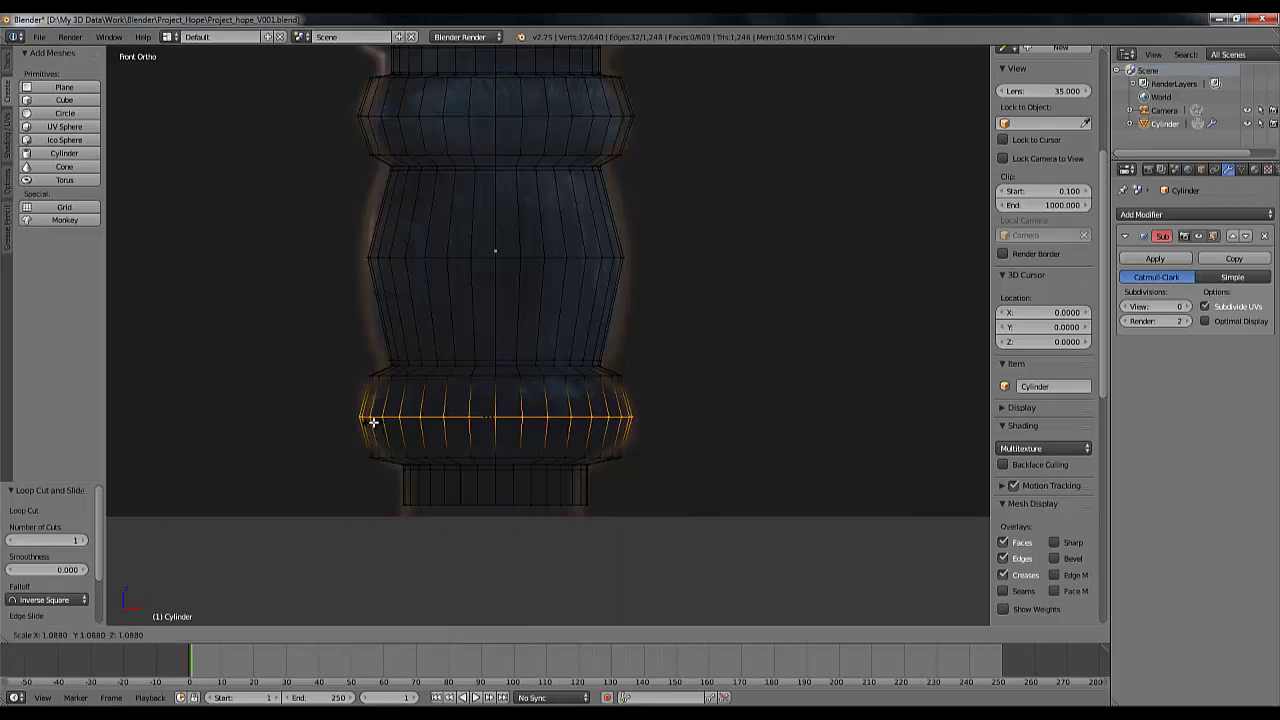
pyautogui.click(373, 422)
pyautogui.keyDown('shift'); pyautogui.scroll(2, 560, 329); pyautogui.keyUp('shift')
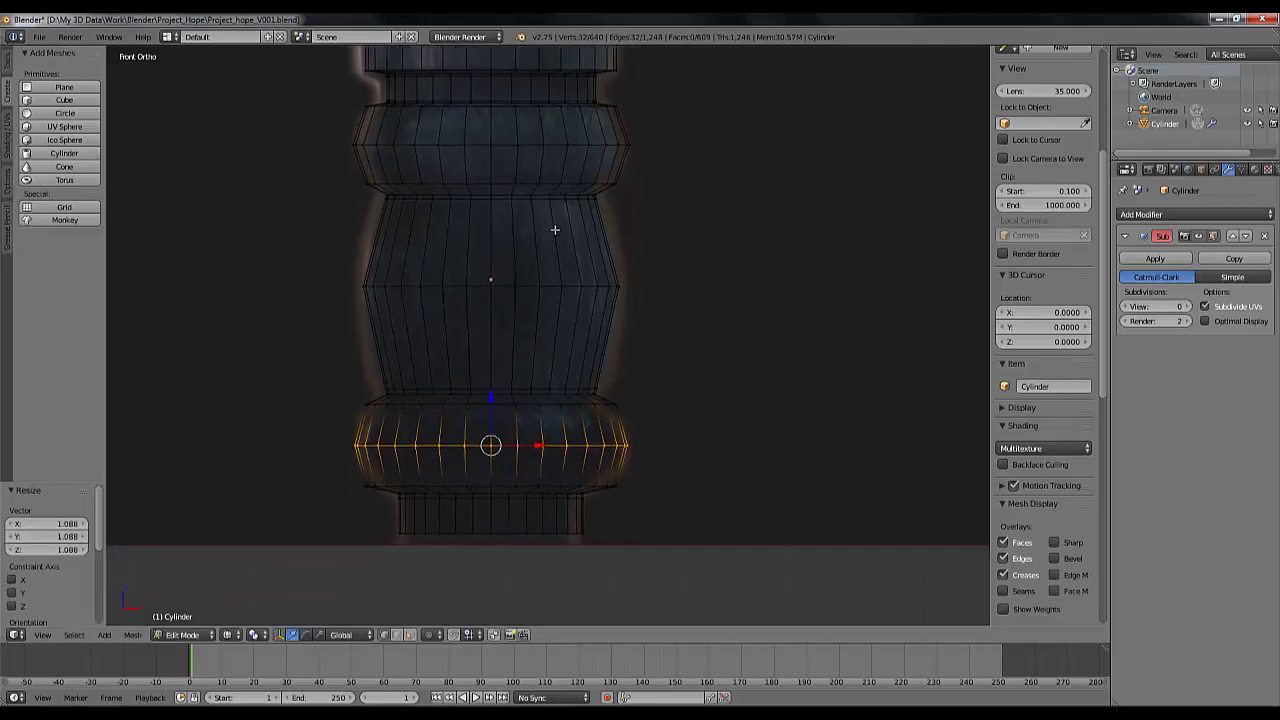
pyautogui.keyDown('shift'); pyautogui.scroll(-1, 557, 300); pyautogui.keyUp('shift')
pyautogui.keyDown('shift'); pyautogui.scroll(9, 574, 206); pyautogui.keyUp('shift')
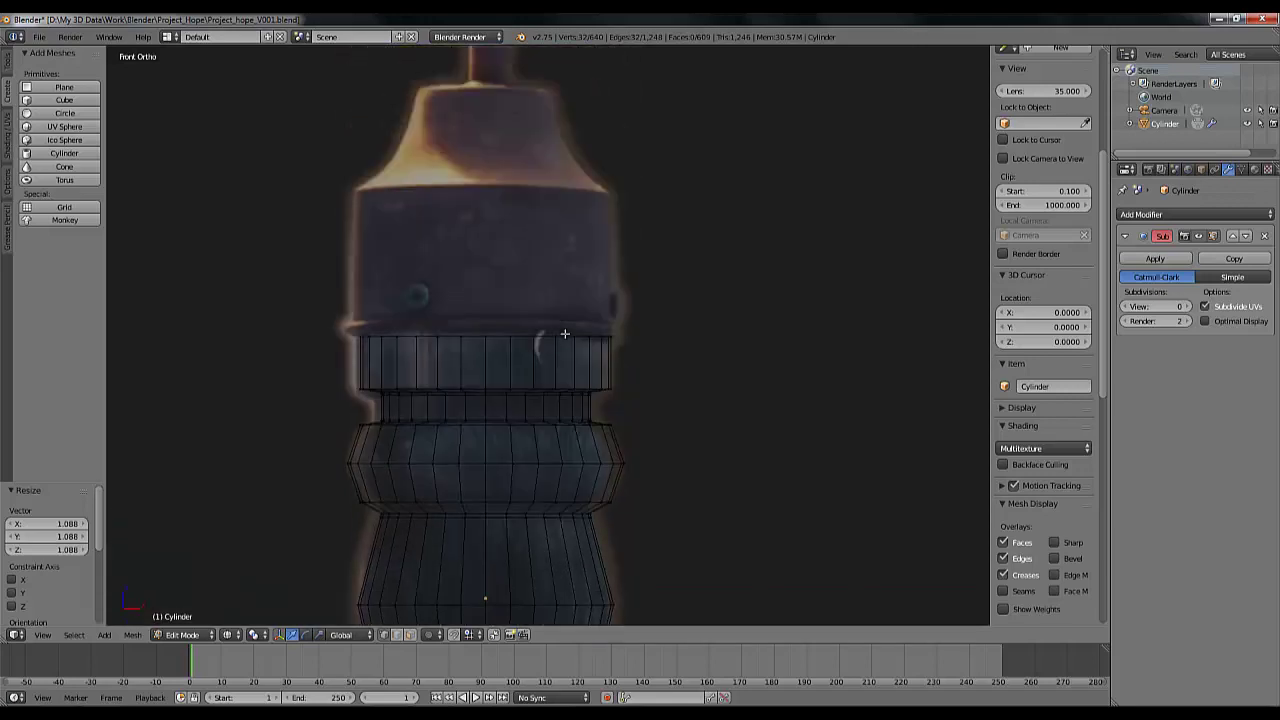
pyautogui.keyDown('shift'); pyautogui.scroll(-2, 410, 406); pyautogui.keyUp('shift')
pyautogui.scroll(1, 408, 406)
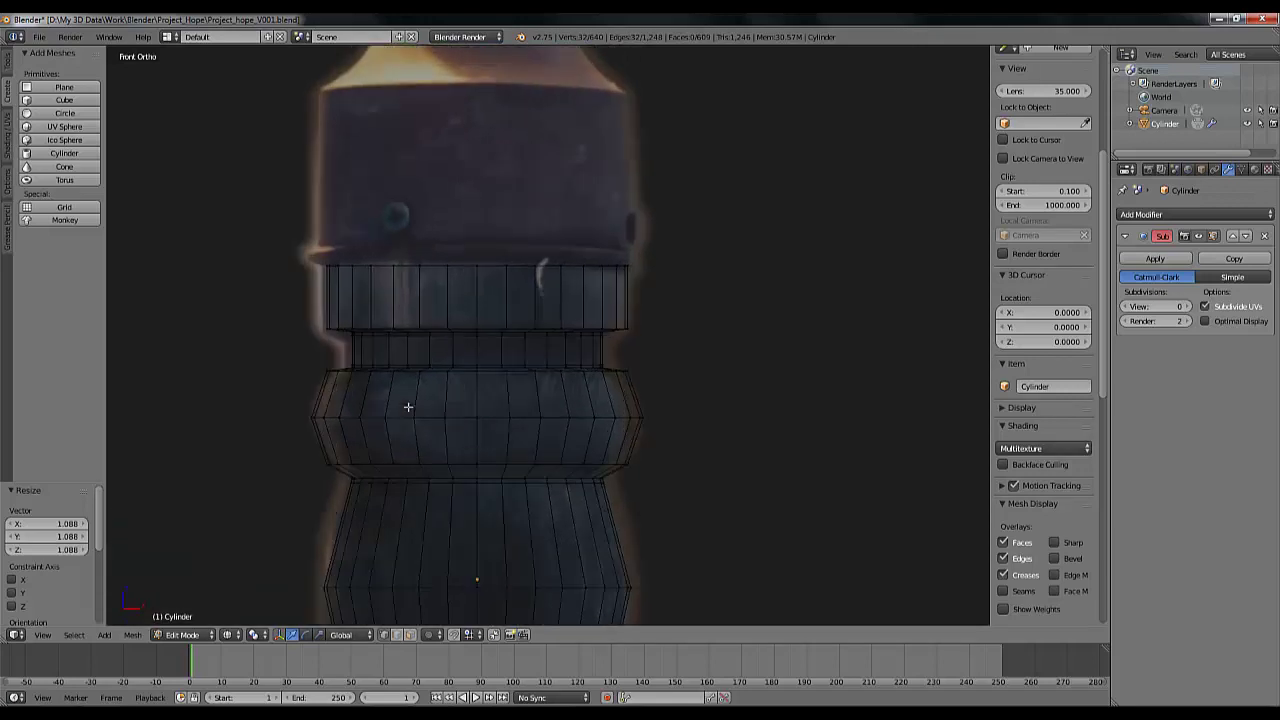
pyautogui.scroll(2, 490, 282)
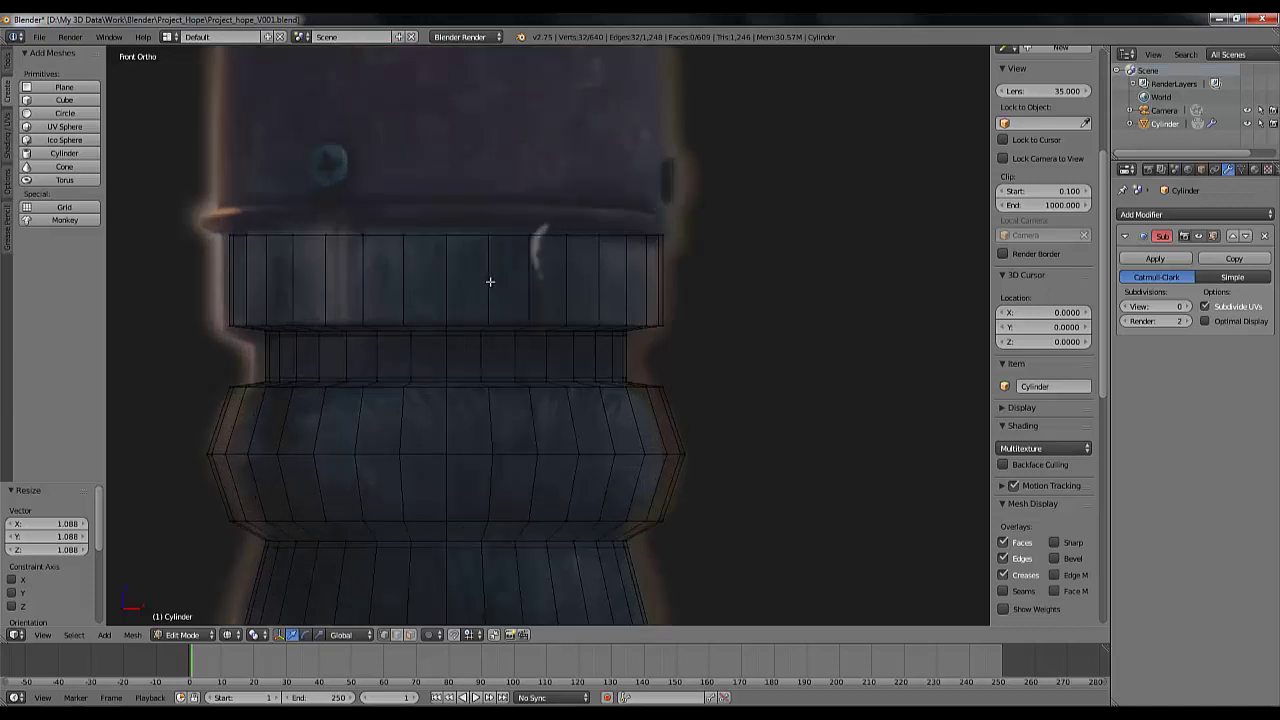
pyautogui.scroll(-1, 490, 282)
# Select the top ring and raise it by 0.009, then deselect
pyautogui.press('a')
pyautogui.moveTo(257, 203)
pyautogui.keyDown('ctrl'); pyautogui.mouseDown()
pyautogui.moveTo(486, 306)
pyautogui.moveTo(732, 160)
pyautogui.moveTo(469, 227)
pyautogui.mouseUp(); pyautogui.keyUp('ctrl')
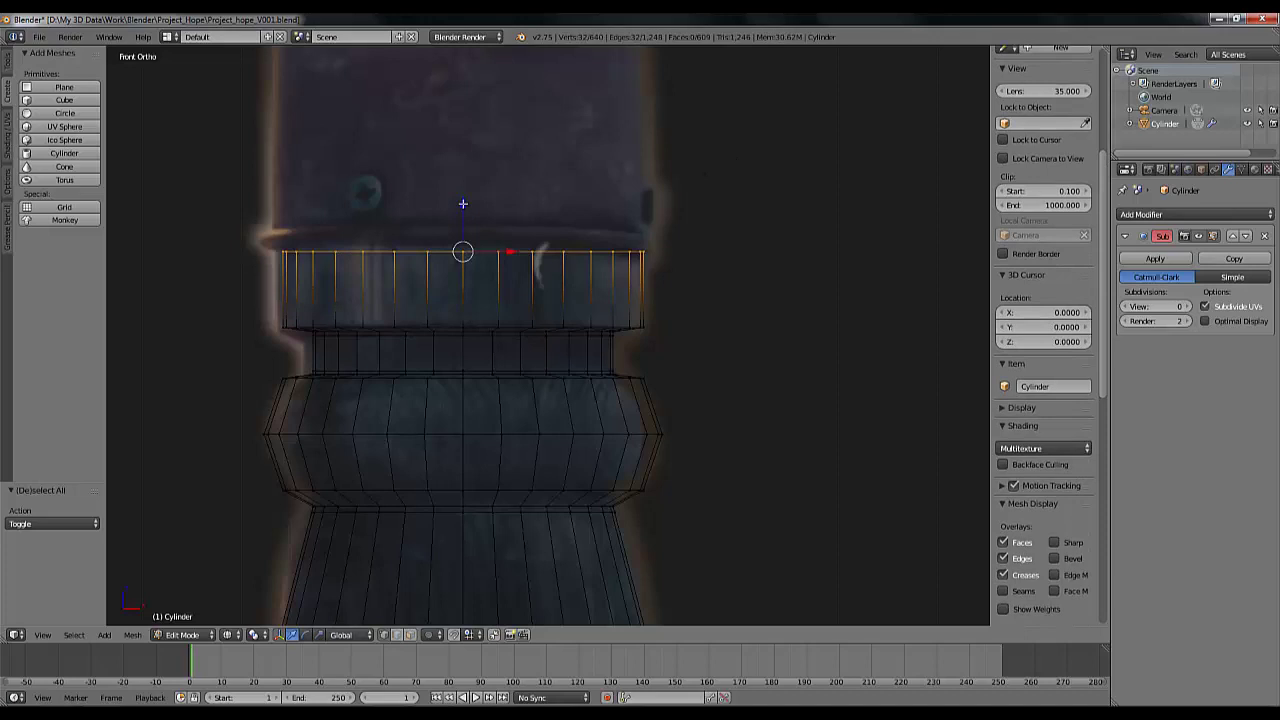
pyautogui.moveTo(463, 204); pyautogui.dragTo(458, 199)
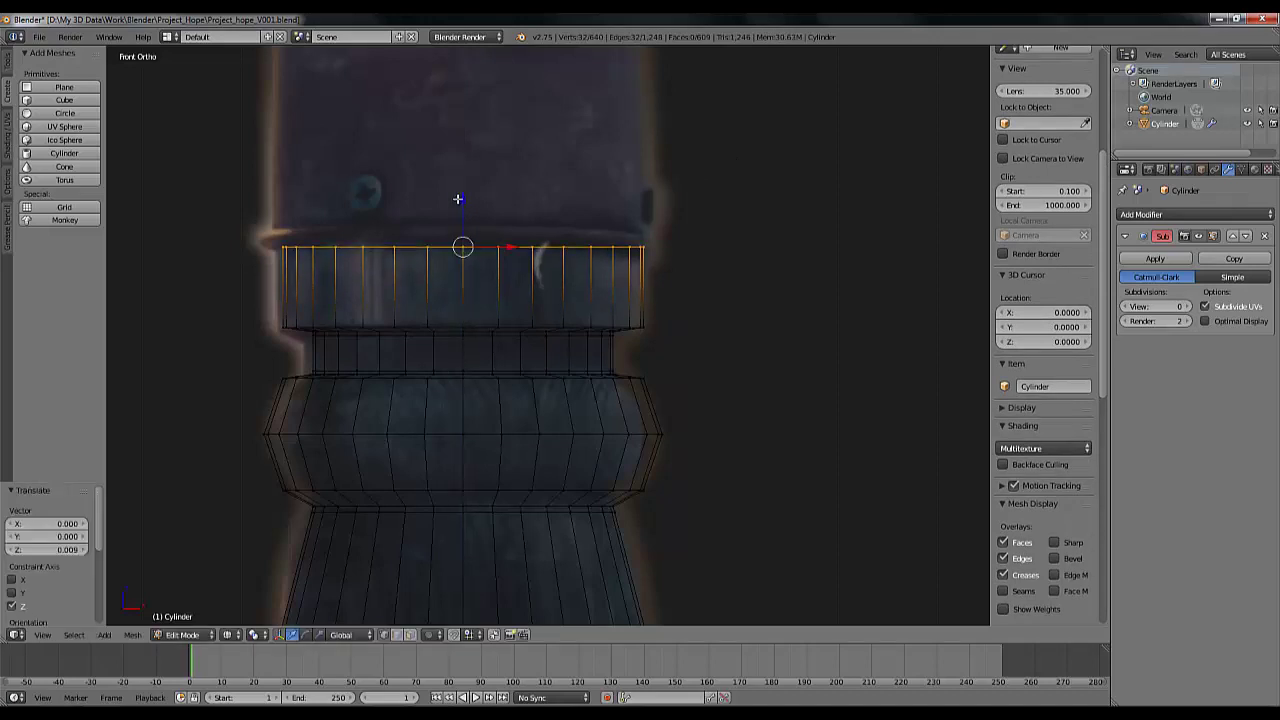
pyautogui.press('a')
pyautogui.scroll(-5, 470, 250)
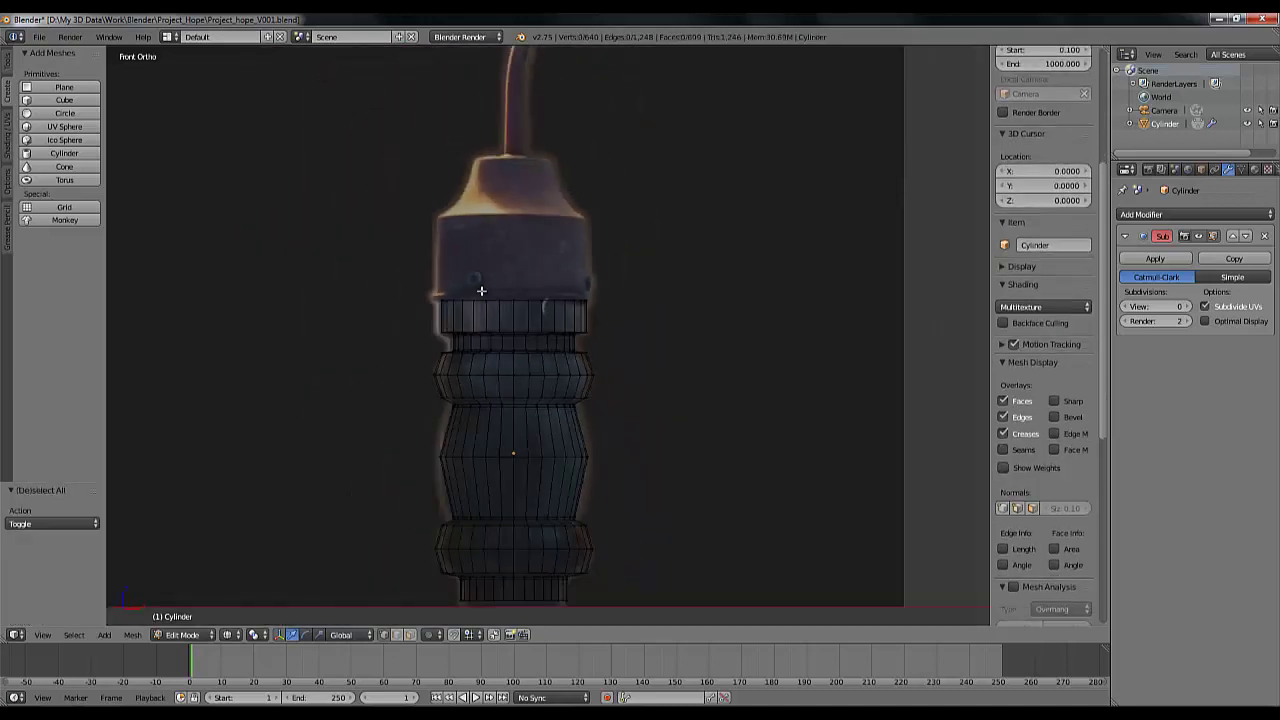
# Set the Subdivision Surface modifier's viewport level to 2
pyautogui.keyDown('shift'); pyautogui.moveTo(534, 330); pyautogui.dragTo(510, 214, button='middle'); pyautogui.keyUp('shift')
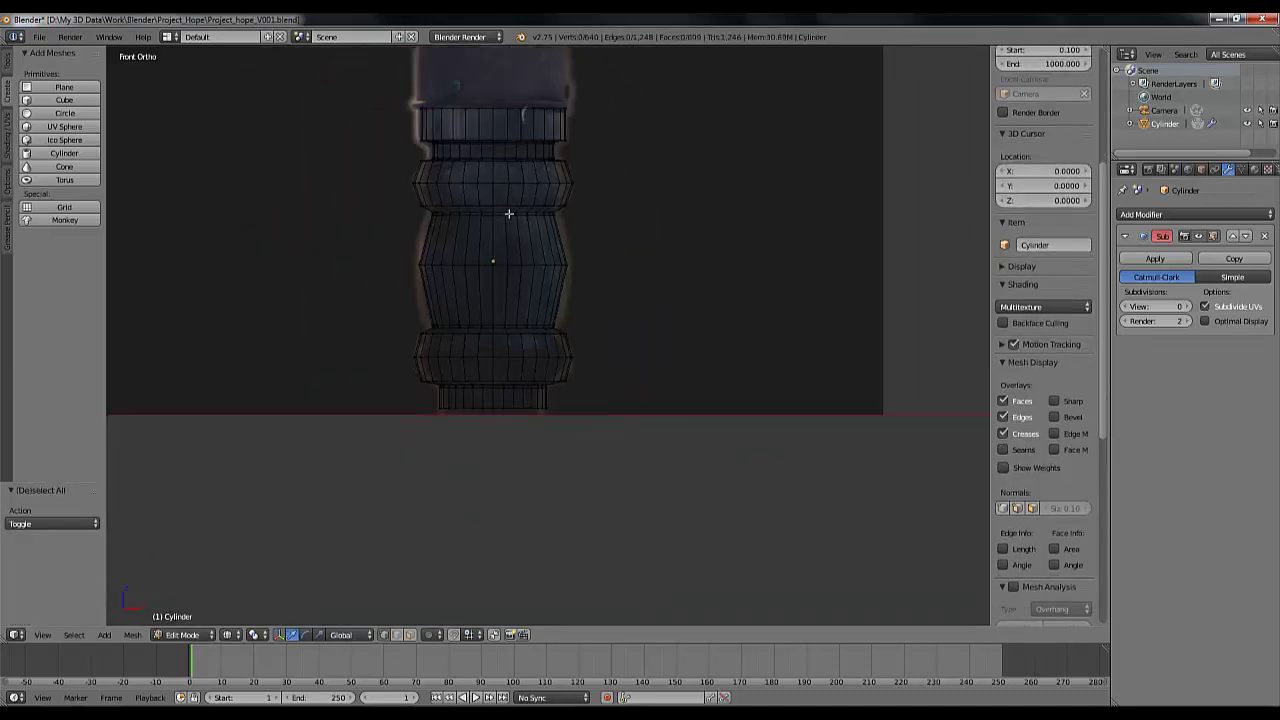
pyautogui.click(1166, 315)
pyautogui.write('2')
pyautogui.press('Return')
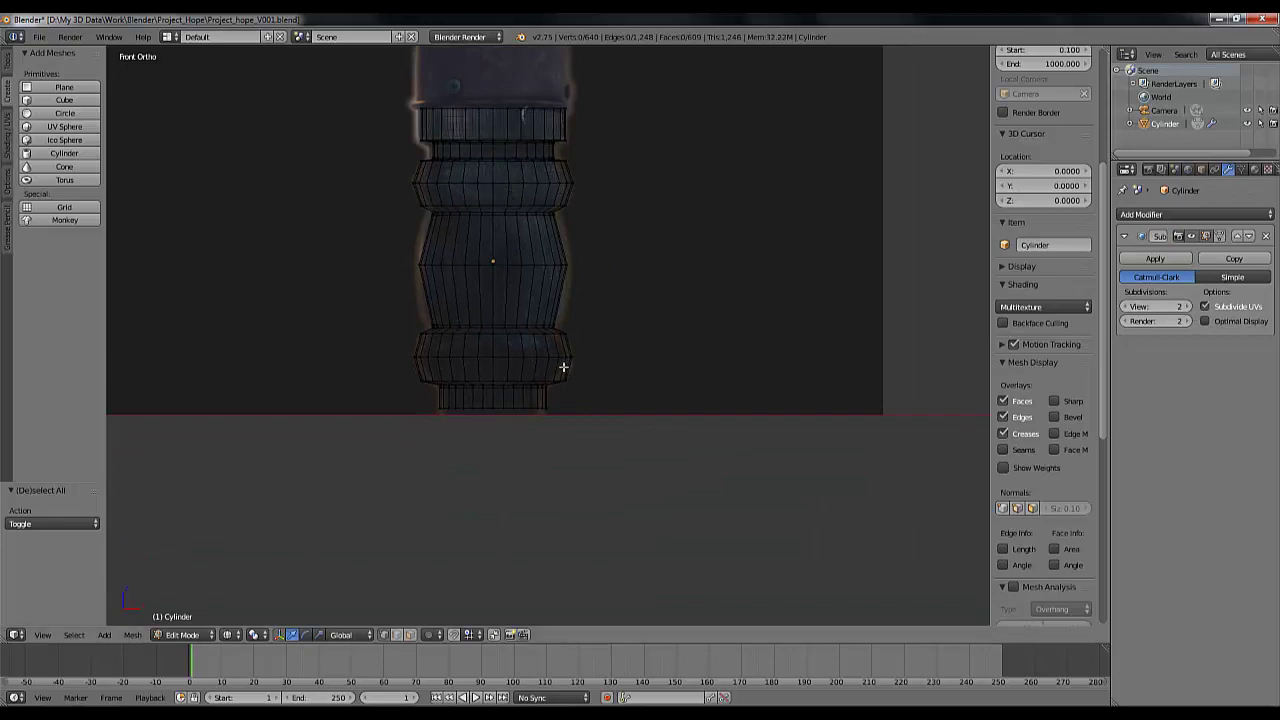
# Inspect the smoothed lamp-post in Object Mode with solid shading, then return to Edit Mode
pyautogui.press('Tab')
pyautogui.moveTo(563, 372)
pyautogui.mouseDown(button='middle')
pyautogui.moveTo(580, 368)
pyautogui.moveTo(560, 343)
pyautogui.mouseUp(button='middle')
pyautogui.press('z')
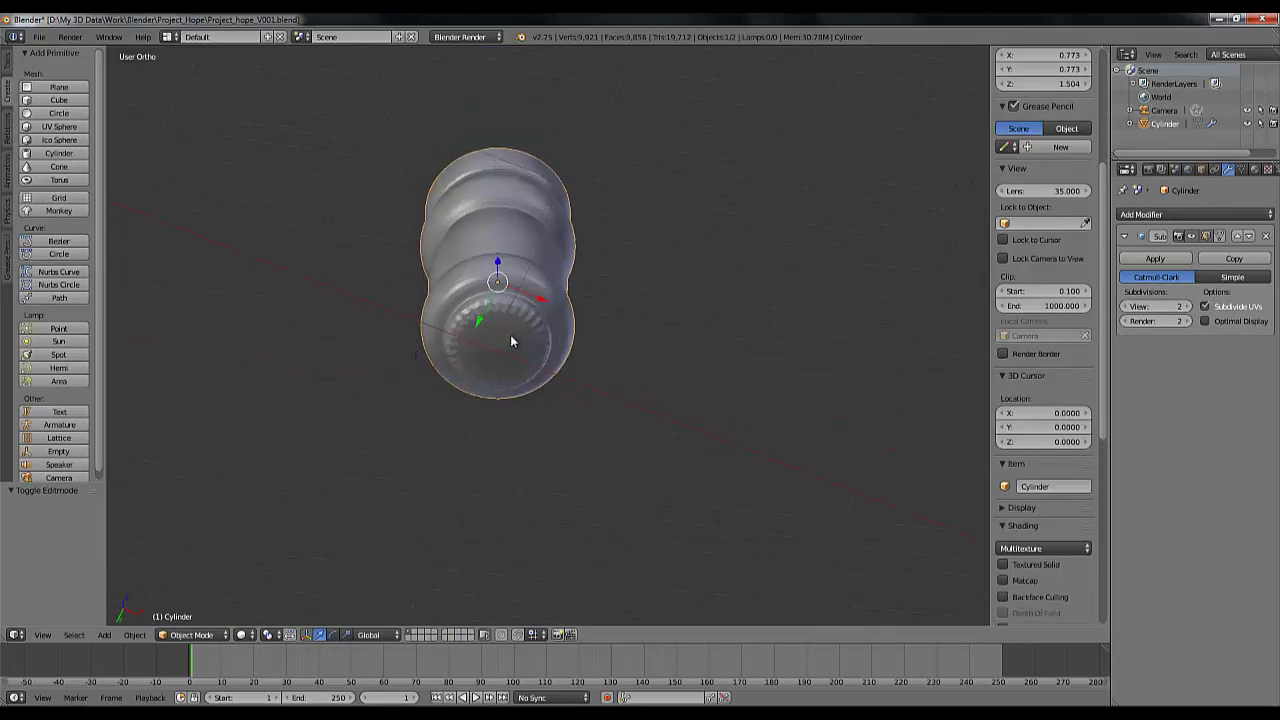
pyautogui.scroll(4, 510, 340)
pyautogui.moveTo(454, 303); pyautogui.dragTo(460, 482, button='middle')
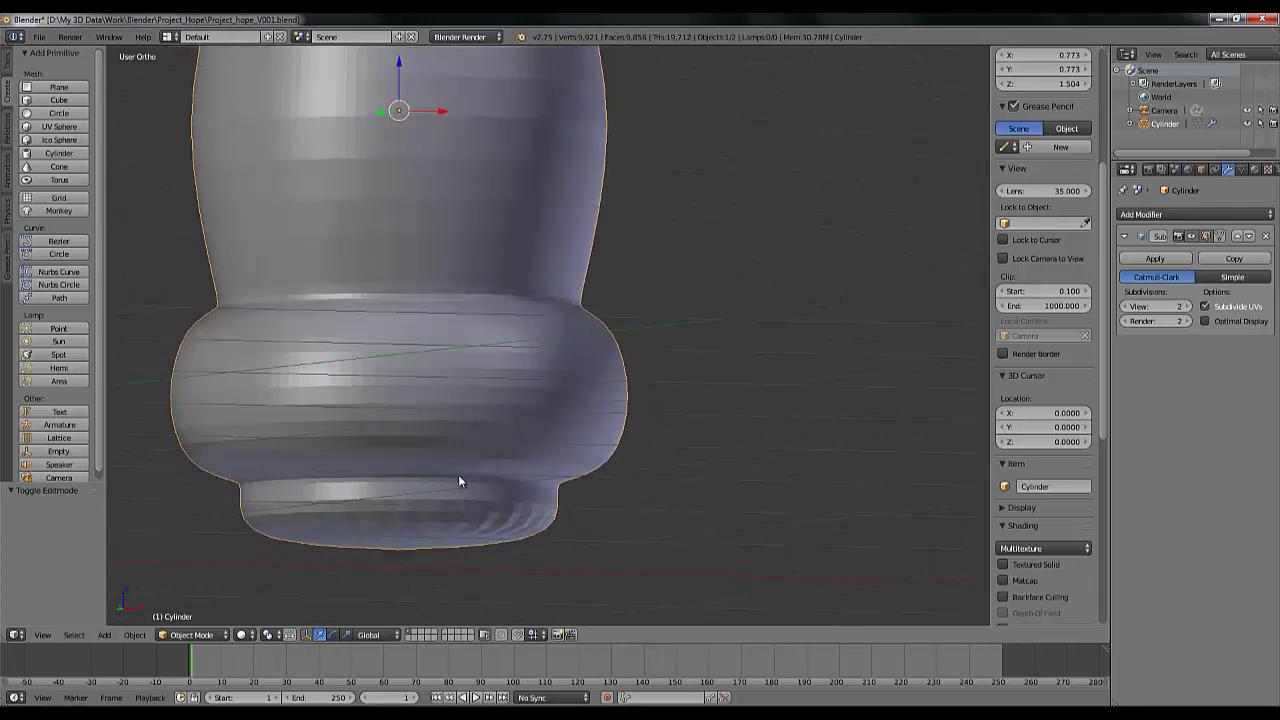
pyautogui.scroll(-4, 458, 481)
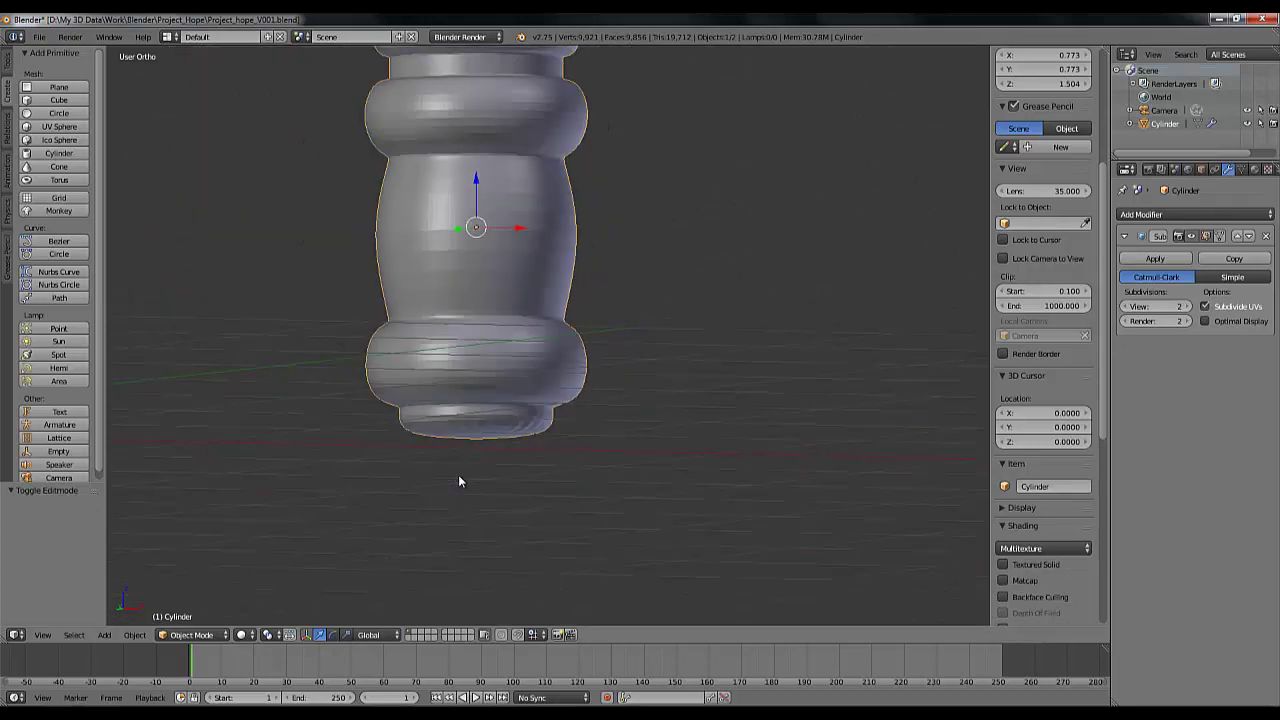
pyautogui.scroll(4, 458, 481)
pyautogui.scroll(-2, 458, 481)
pyautogui.scroll(3, 507, 438)
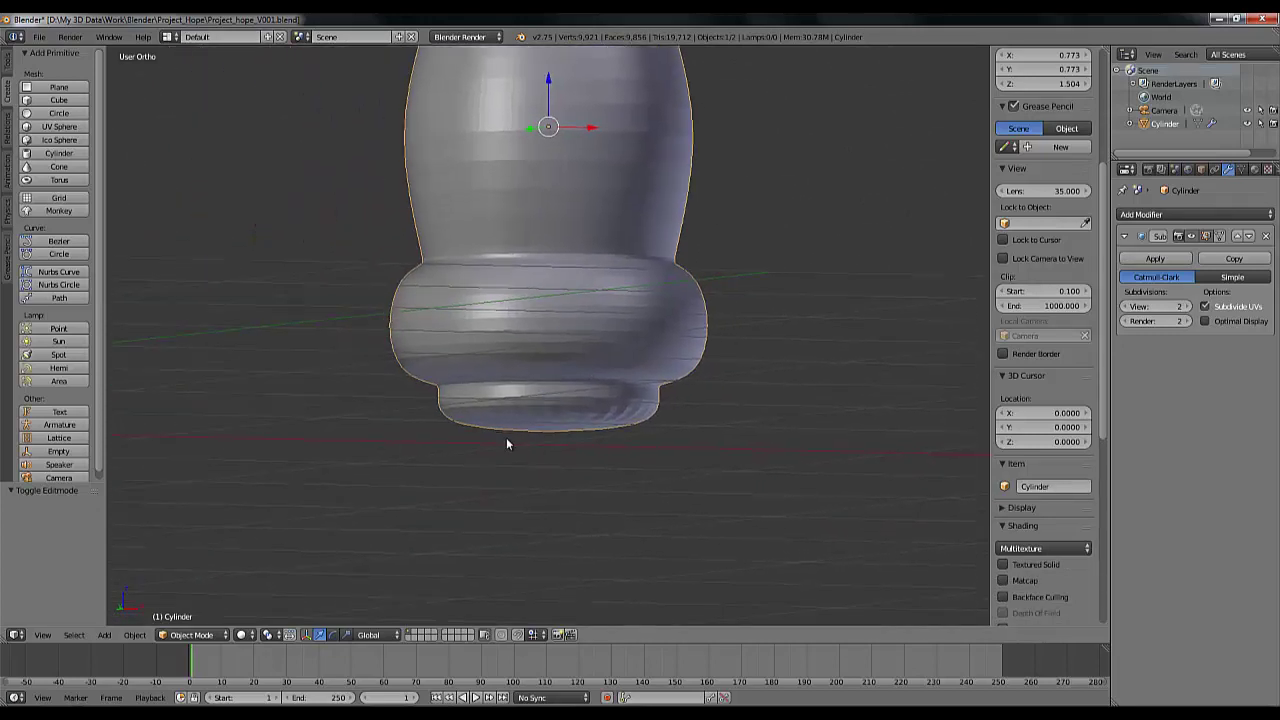
pyautogui.press('Tab')
pyautogui.scroll(1, 543, 390)
# Lower the subdivision preview to 0 and select the bottom cap face in face select mode
pyautogui.moveTo(544, 390); pyautogui.dragTo(923, 391, button='middle')
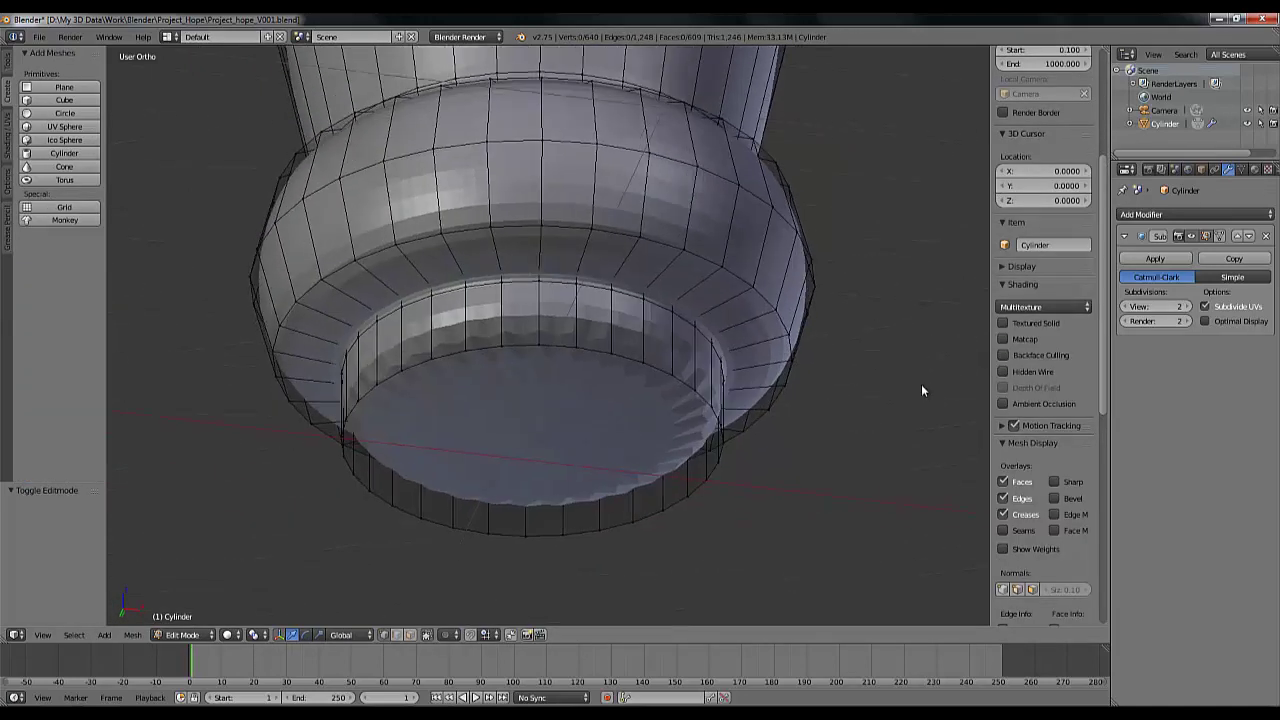
pyautogui.click(1123, 307)
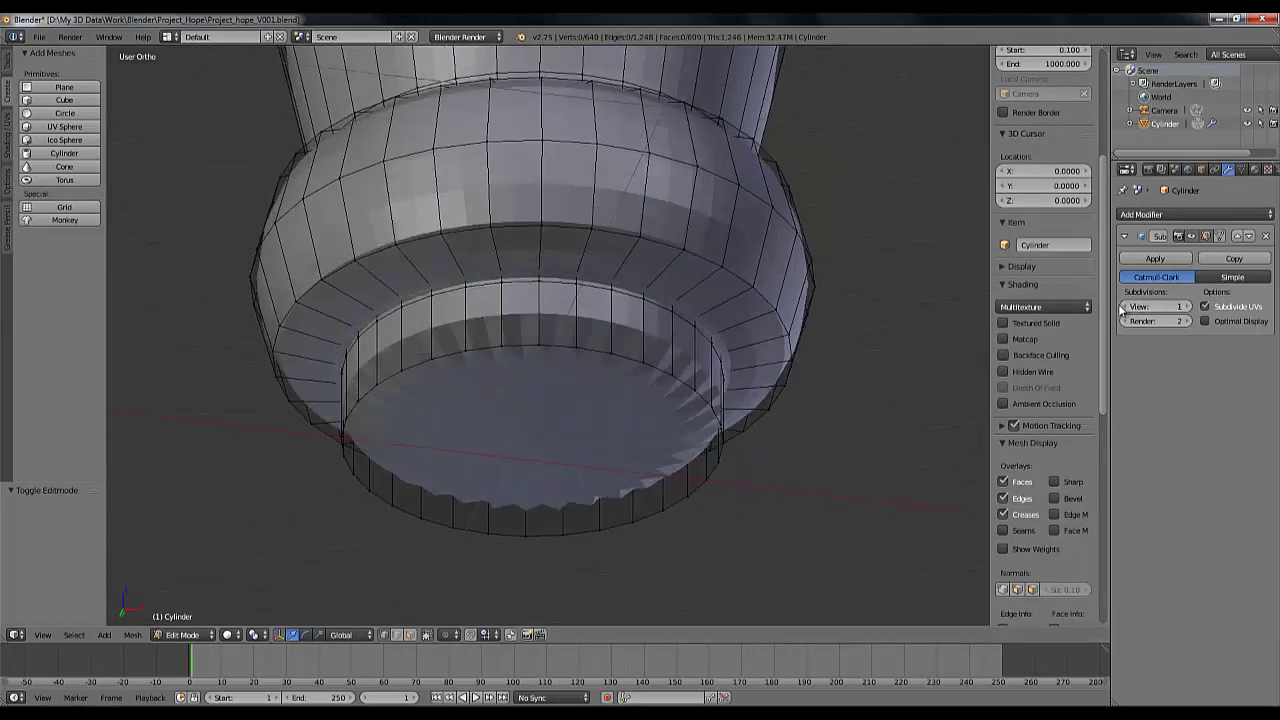
pyautogui.click(1122, 307)
pyautogui.moveTo(551, 389); pyautogui.dragTo(543, 369, button='middle')
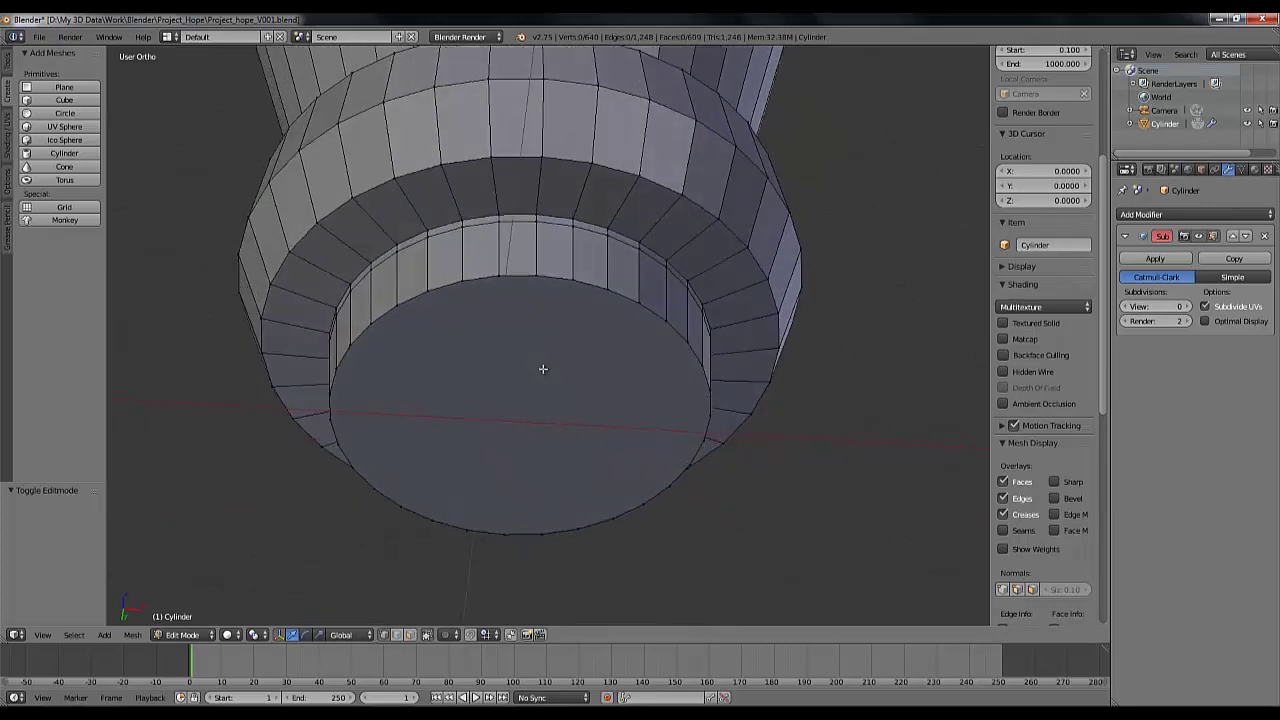
pyautogui.click(411, 636)
pyautogui.click(411, 638)
pyautogui.rightClick(512, 403)
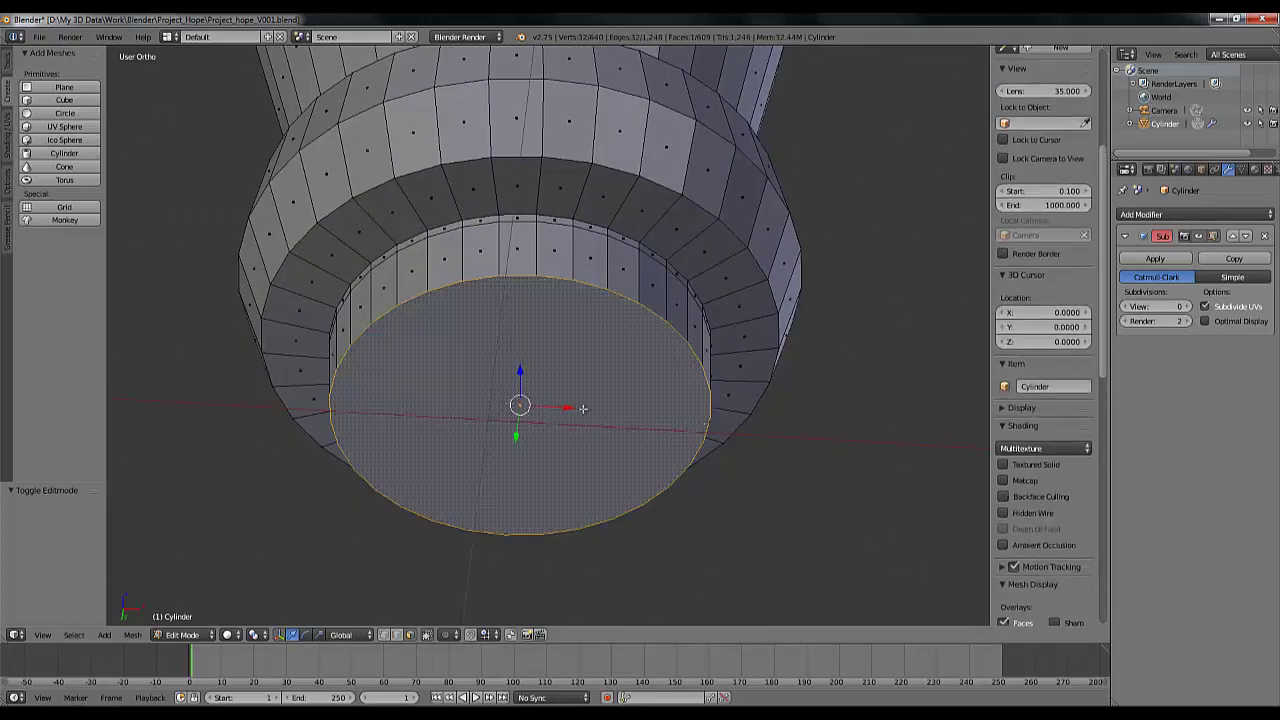
pyautogui.moveTo(587, 391)
pyautogui.mouseDown(button='middle')
pyautogui.moveTo(586, 417)
pyautogui.moveTo(584, 403)
pyautogui.mouseUp(button='middle')
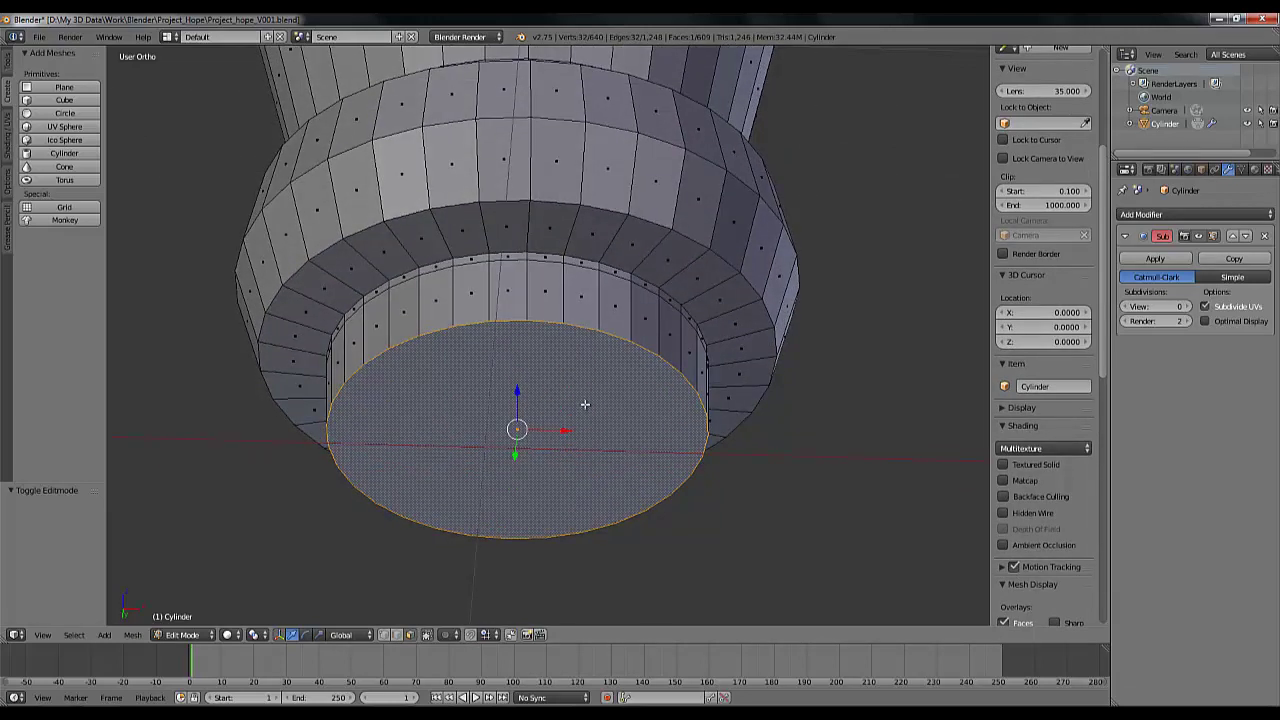
# Inset the bottom cap twice with extrude and scale, first to 0.882 then to 0.690
pyautogui.press('e')
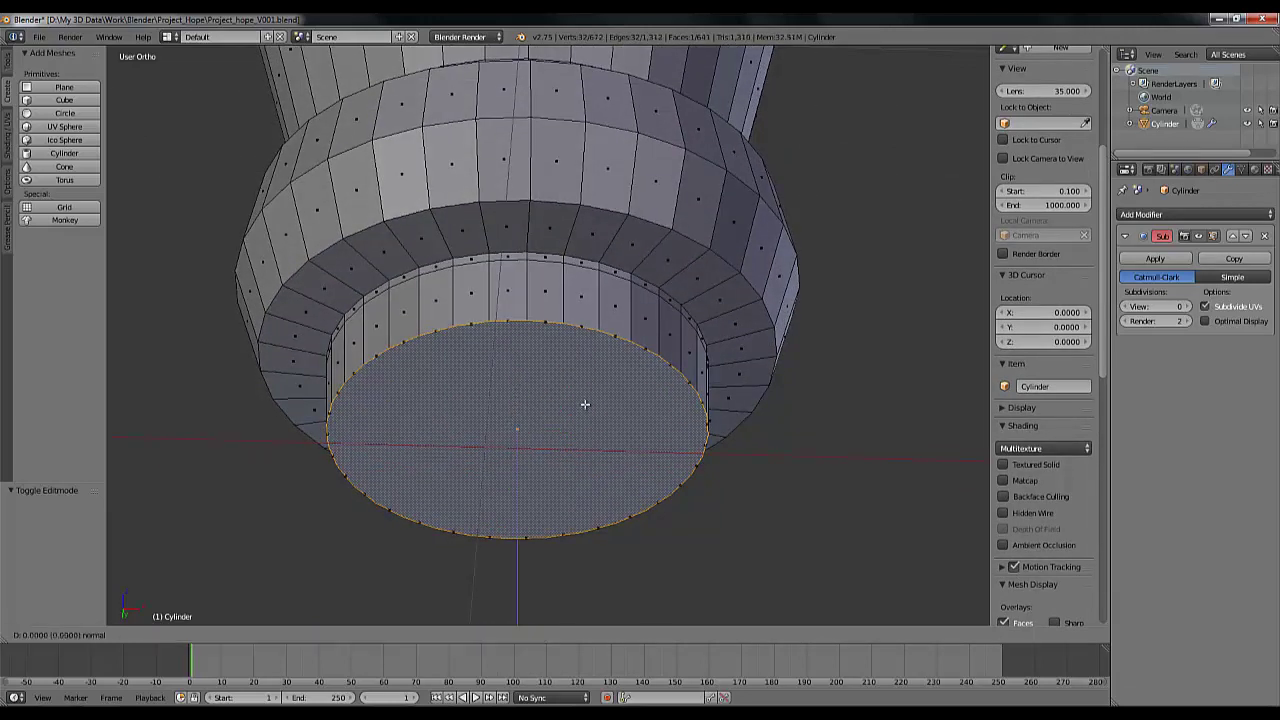
pyautogui.press('s')
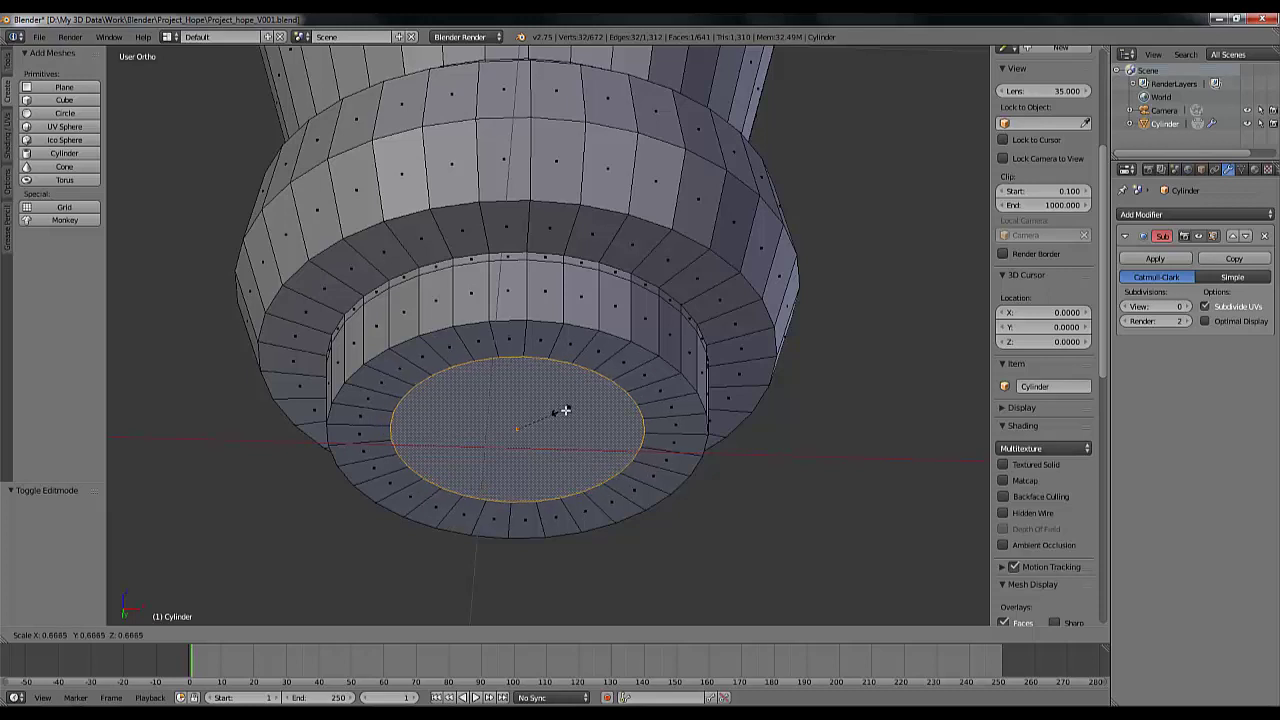
pyautogui.click(579, 413)
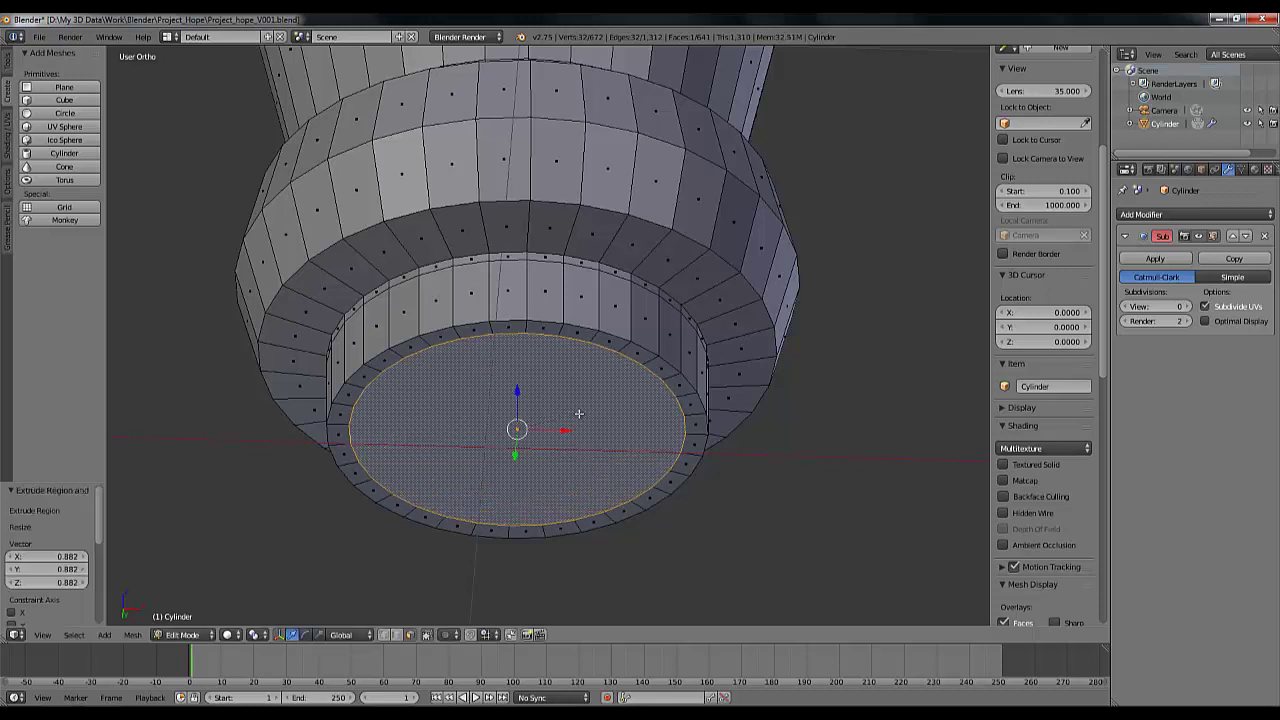
pyautogui.press('e')
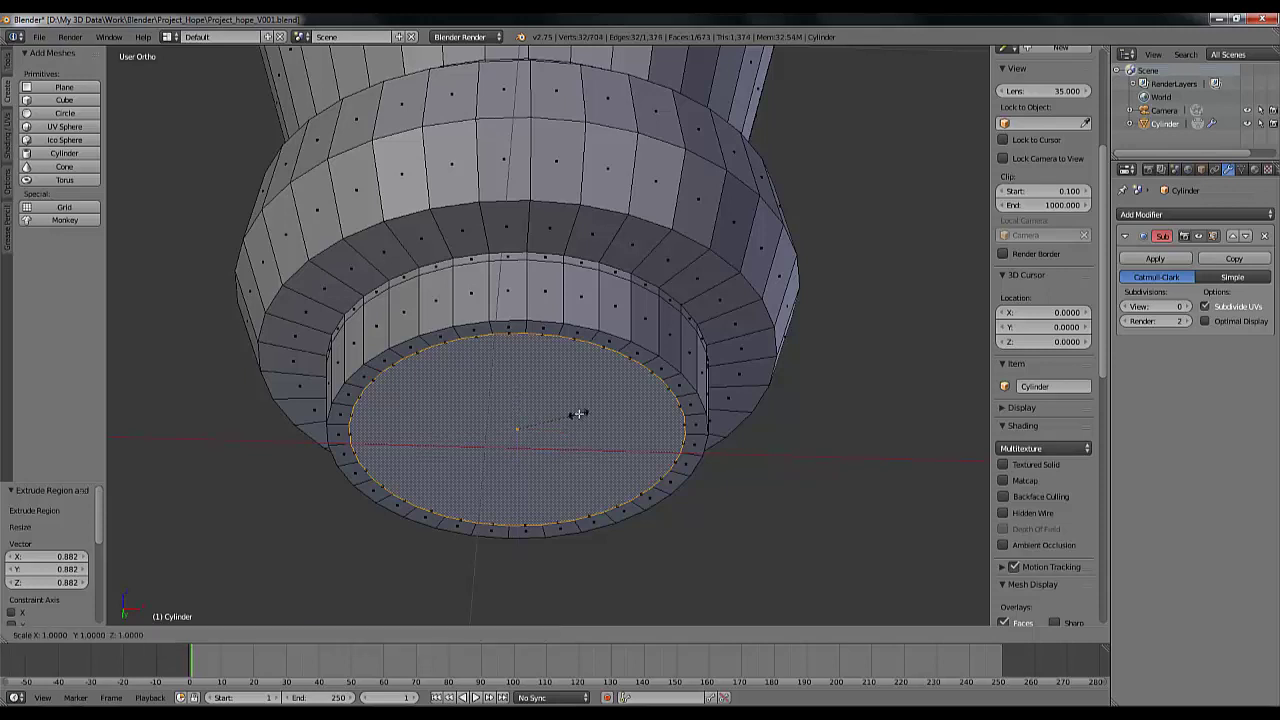
pyautogui.press('s')
pyautogui.click(558, 415)
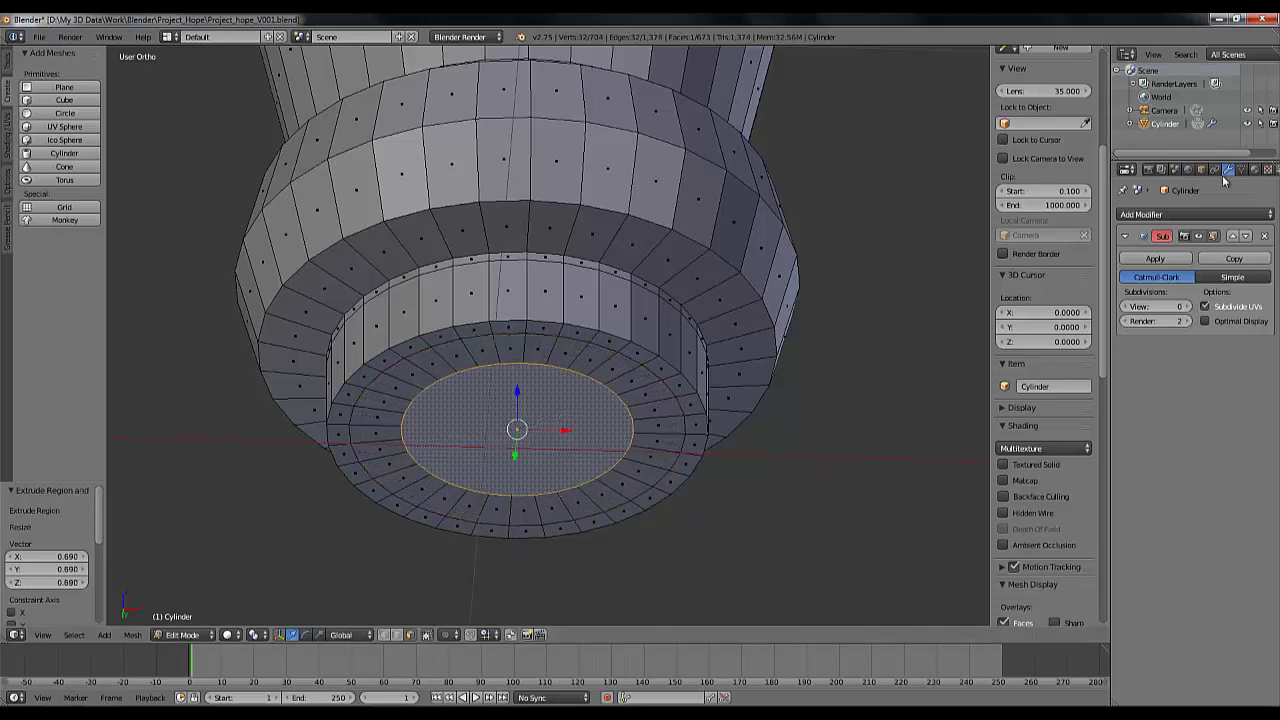
# Restore the subdivision preview to level 2 and view the smoothed result in Object Mode
pyautogui.click(1187, 307)
pyautogui.click(1187, 307)
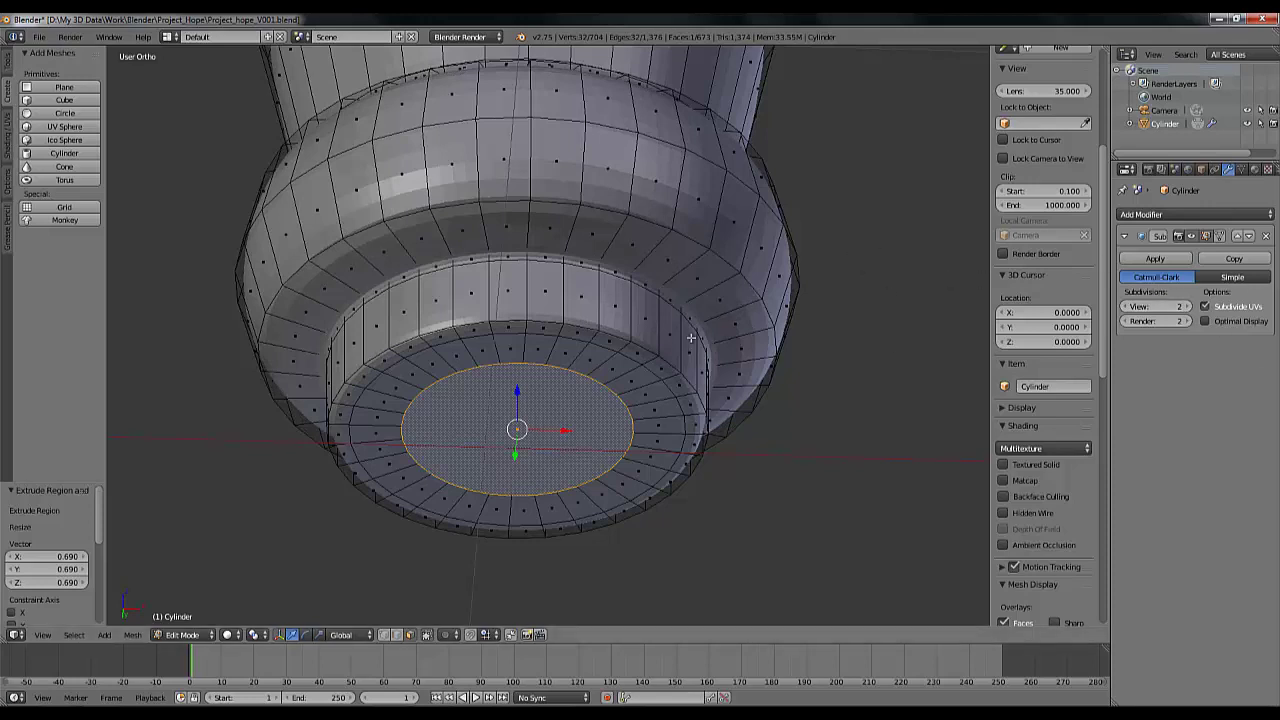
pyautogui.press('Tab')
# Enter Edit Mode on the cylinder and frame its open top rim close up
pyautogui.scroll(-3, 658, 352)
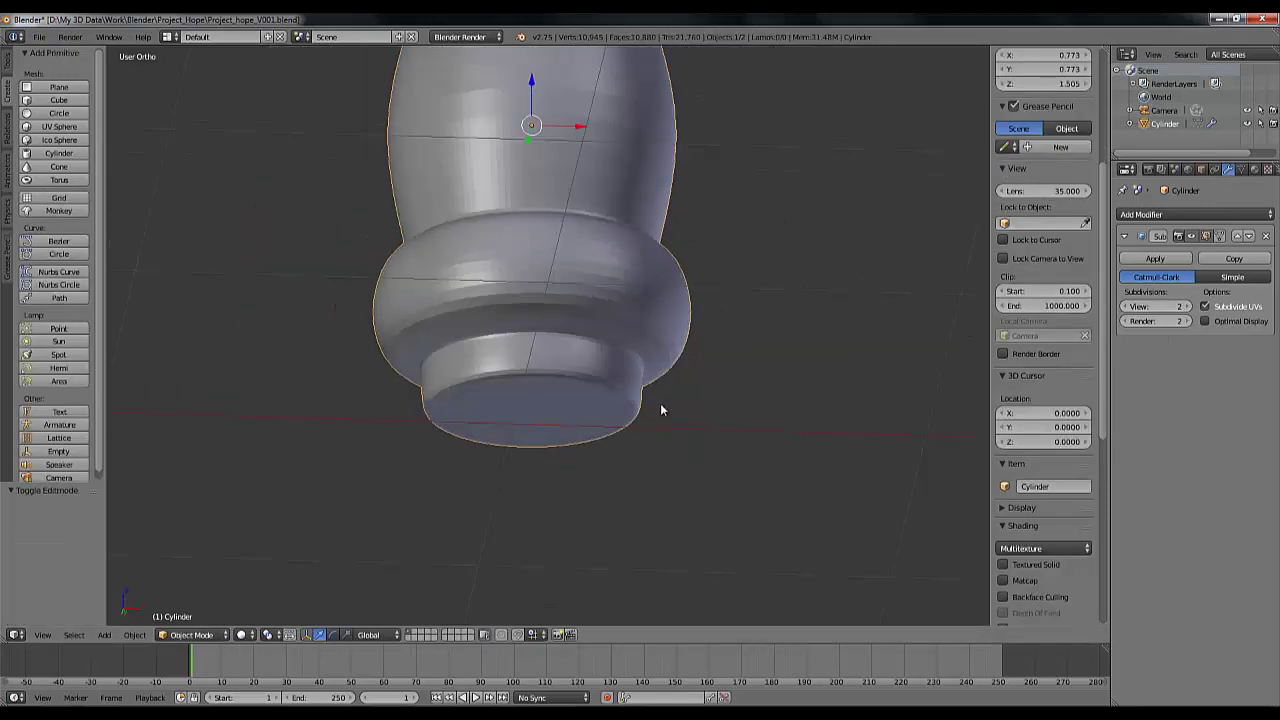
pyautogui.scroll(-3, 653, 327)
pyautogui.moveTo(620, 320); pyautogui.dragTo(572, 312, button='middle')
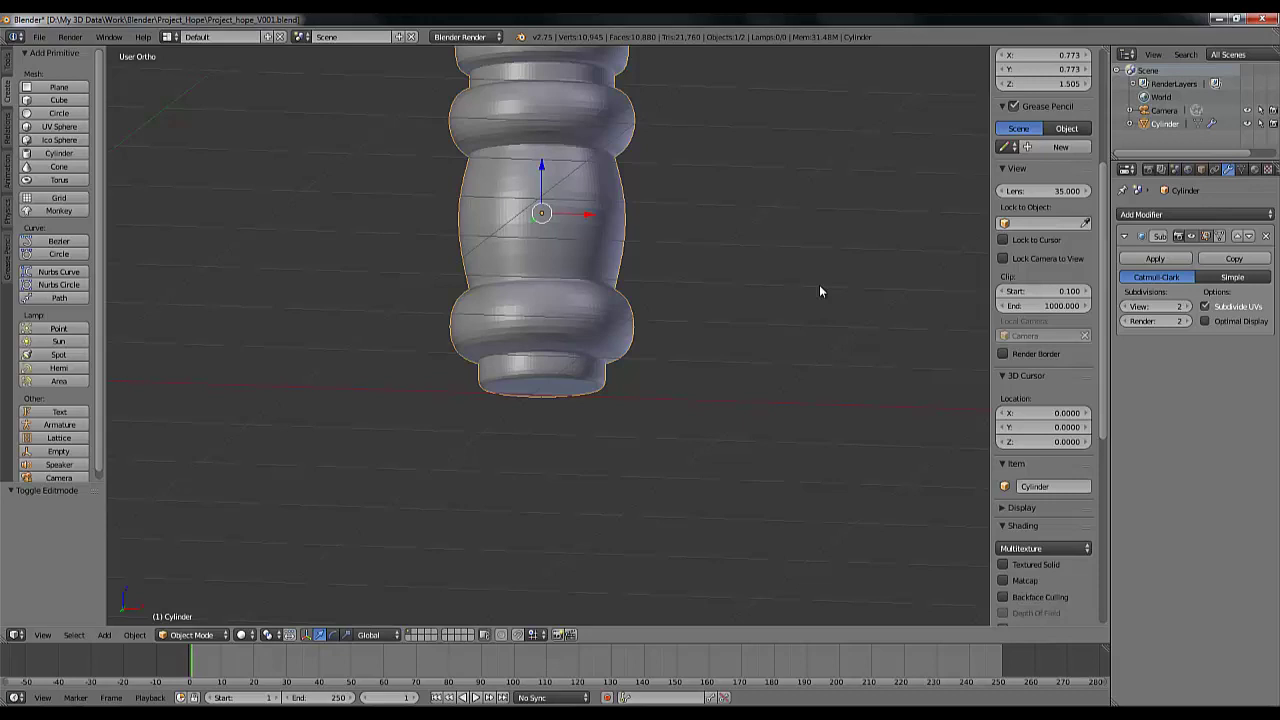
pyautogui.moveTo(696, 359); pyautogui.dragTo(774, 225, button='middle')
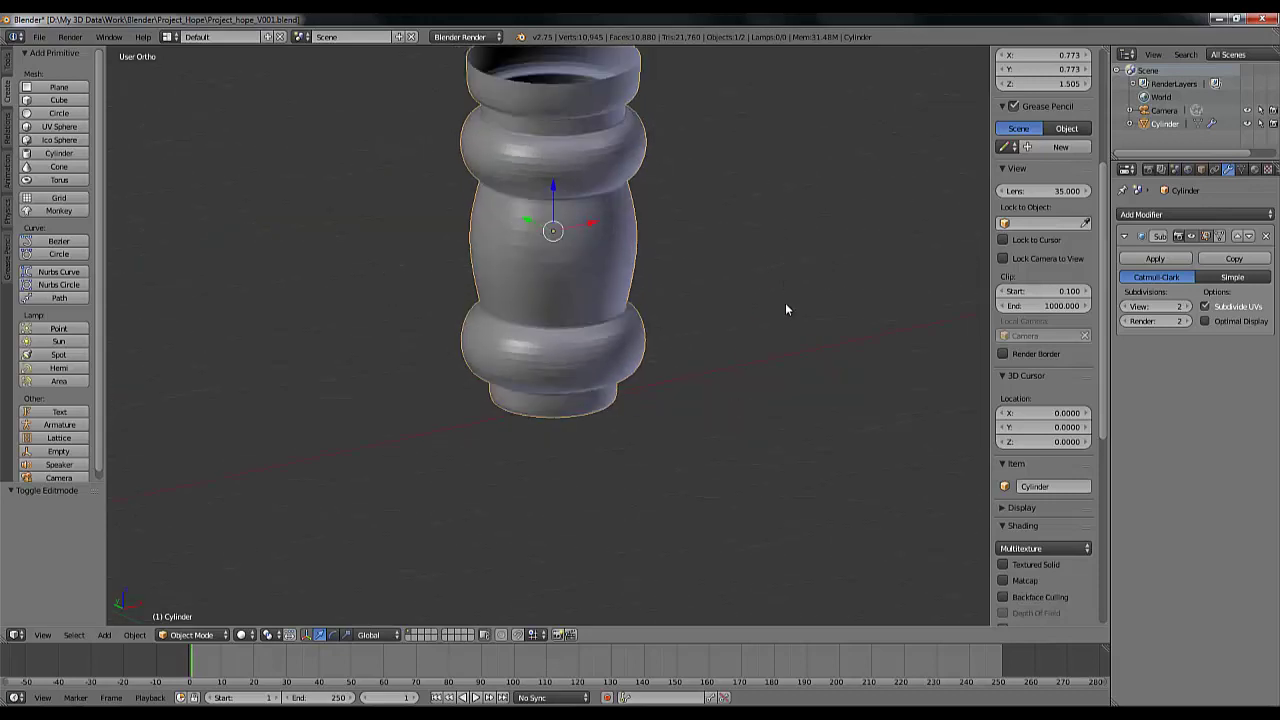
pyautogui.moveTo(780, 283); pyautogui.dragTo(680, 360, button='middle')
pyautogui.press('Tab')
pyautogui.scroll(3, 680, 360)
pyautogui.moveTo(657, 240); pyautogui.dragTo(623, 345, button='middle')
pyautogui.scroll(-3, 623, 349)
pyautogui.scroll(3, 623, 349)
pyautogui.moveTo(954, 388); pyautogui.dragTo(702, 375, button='middle')
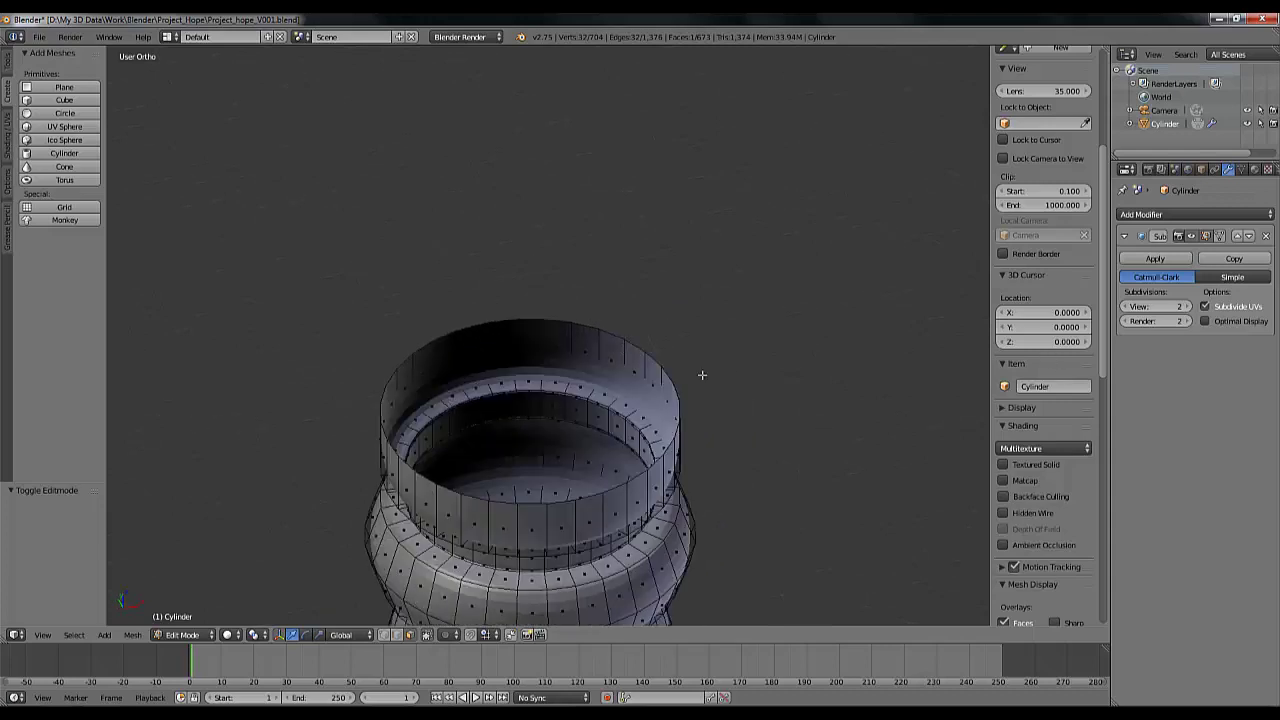
# With subdivision preview at 0, select the top rim edge loop and fill it with a face
pyautogui.click(1125, 306)
pyautogui.click(1125, 306)
pyautogui.moveTo(566, 408); pyautogui.dragTo(600, 403, button='middle')
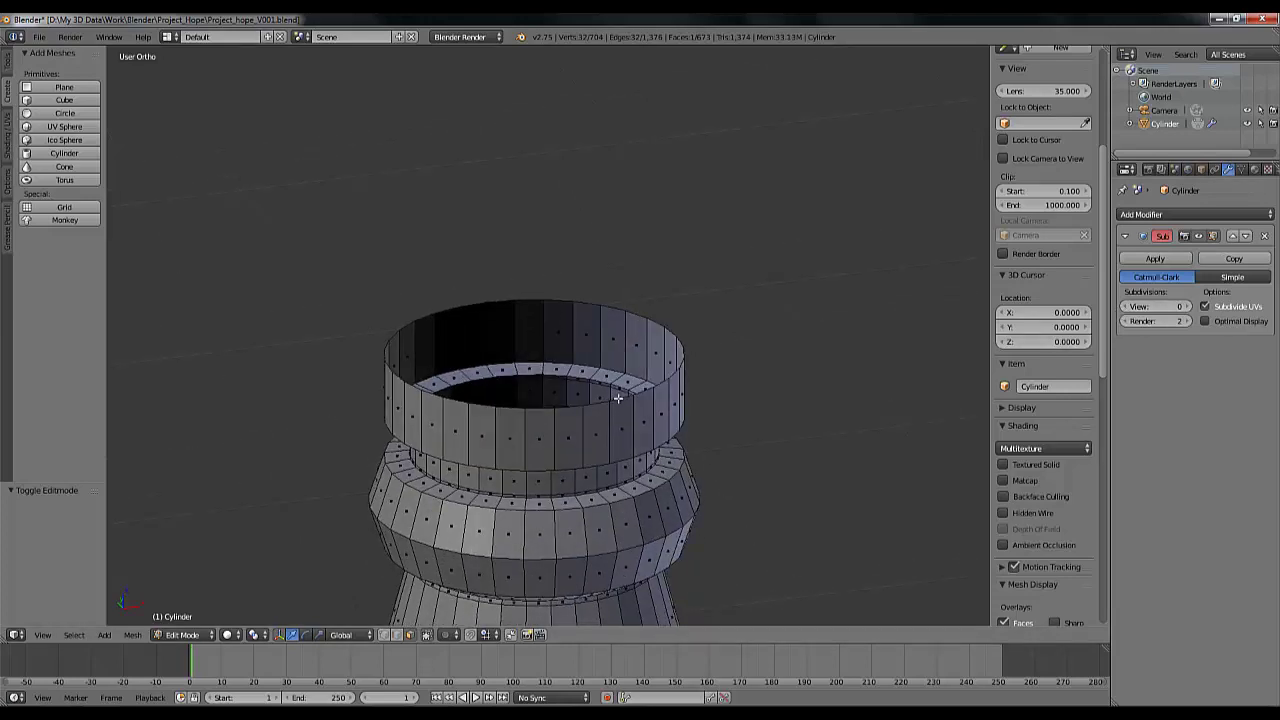
pyautogui.rightClick(618, 398)
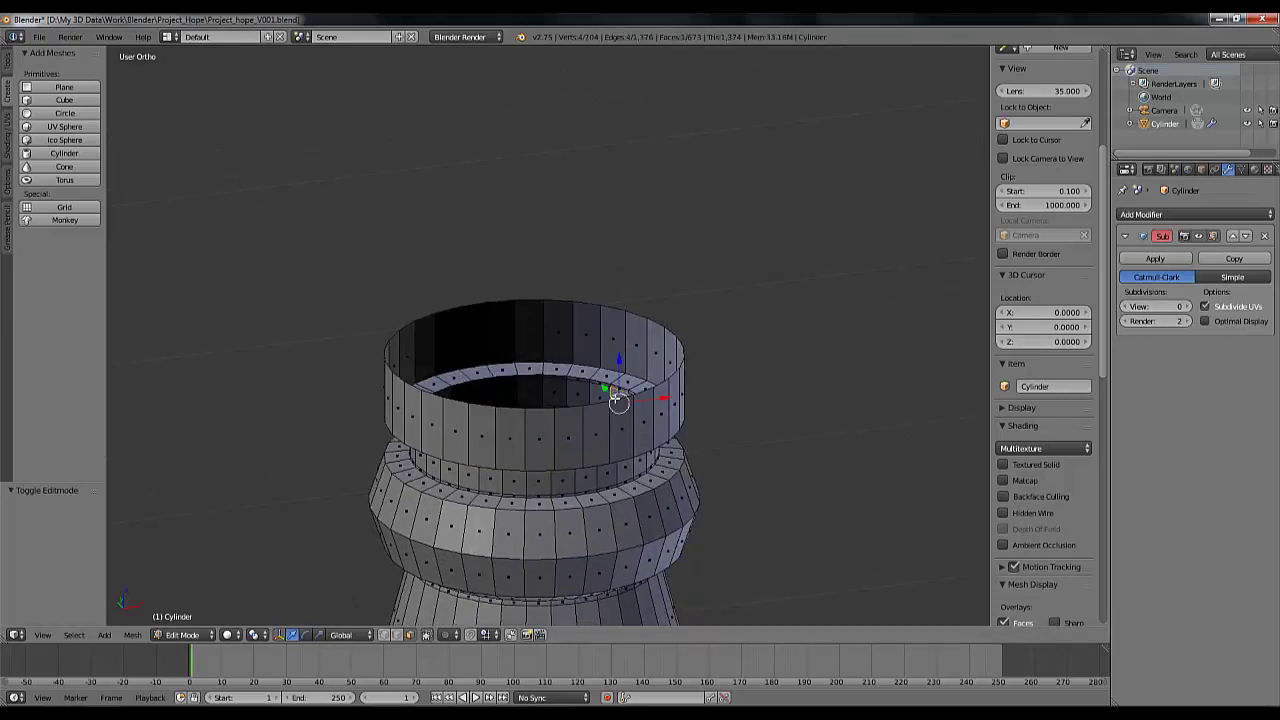
pyautogui.click(397, 635)
pyautogui.rightClick(595, 402)
pyautogui.hotkey('ctrl', 'e')
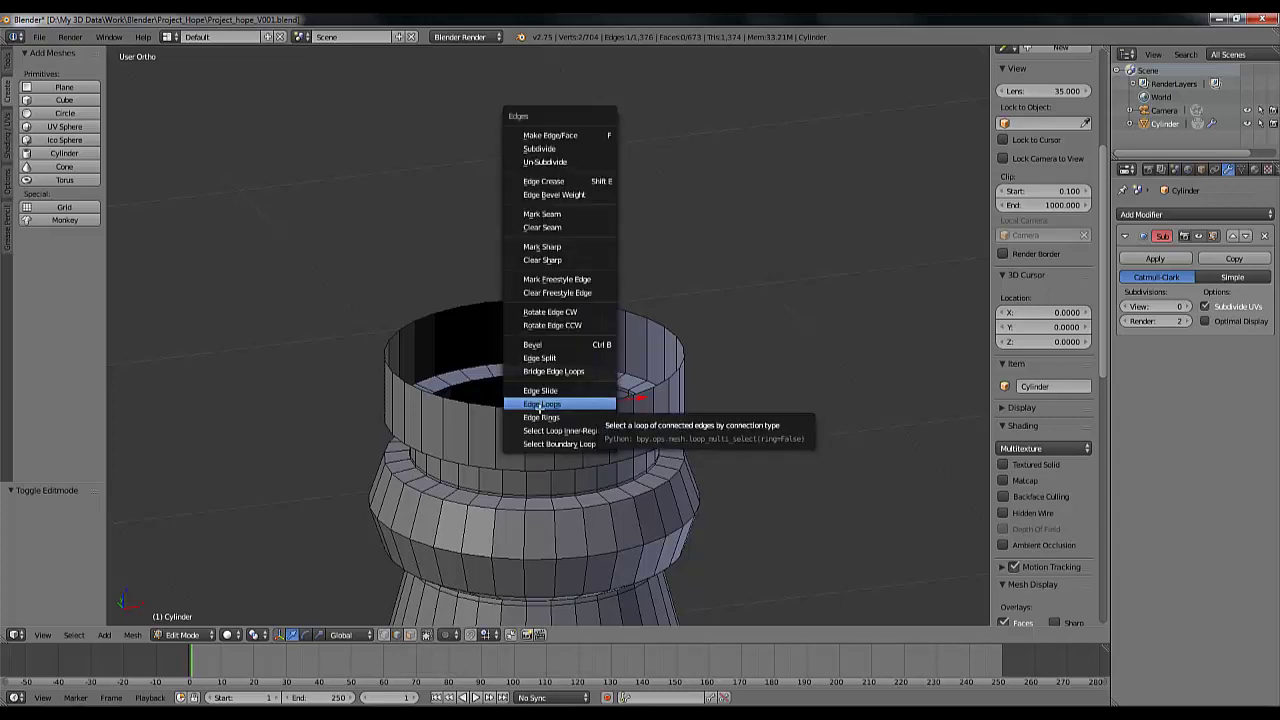
pyautogui.click(541, 404)
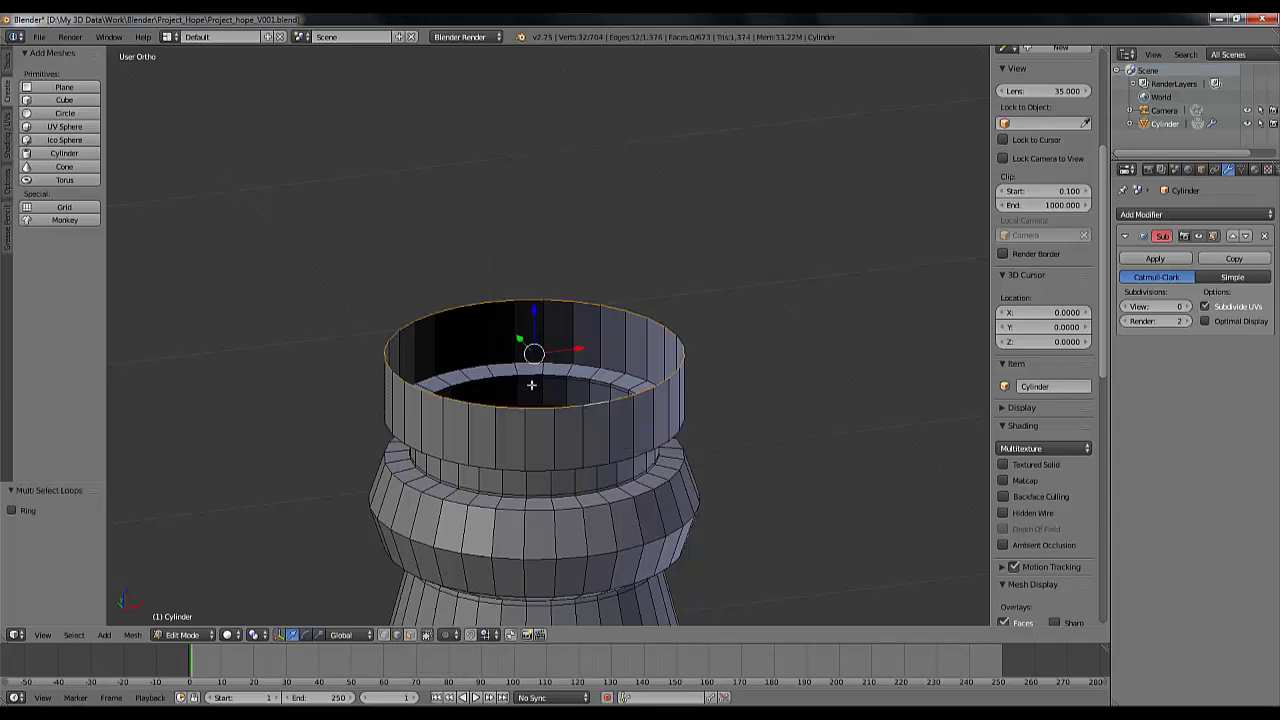
pyautogui.press('f')
pyautogui.moveTo(607, 350); pyautogui.dragTo(610, 395, button='middle')
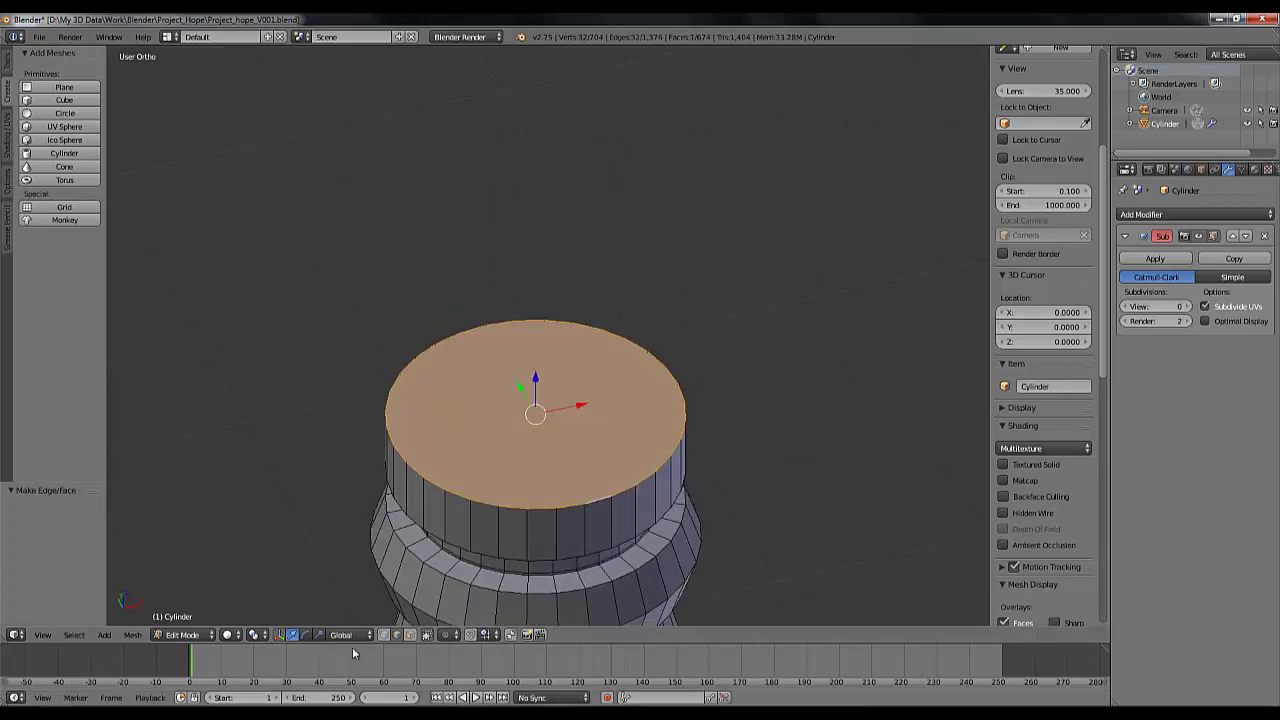
# Show the mesh front-on as wireframe over the reference photo, then return to Object Mode
pyautogui.click(410, 638)
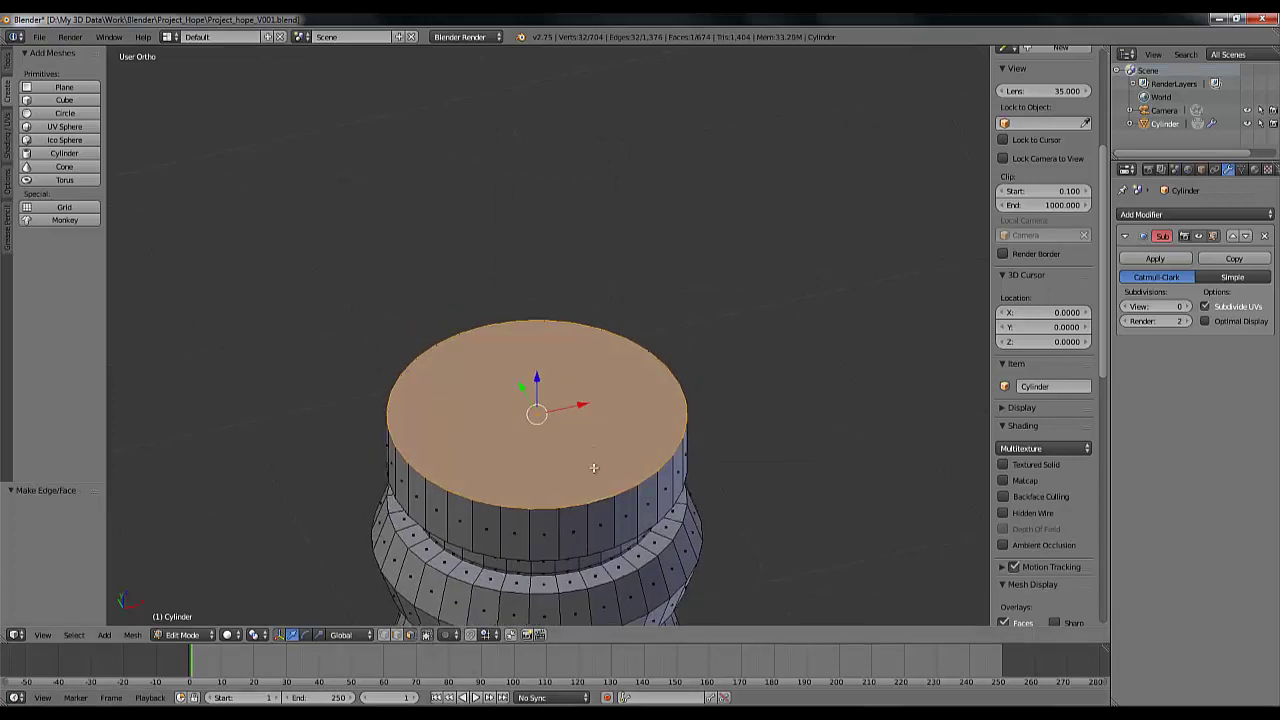
pyautogui.moveTo(588, 463); pyautogui.dragTo(549, 364, button='middle')
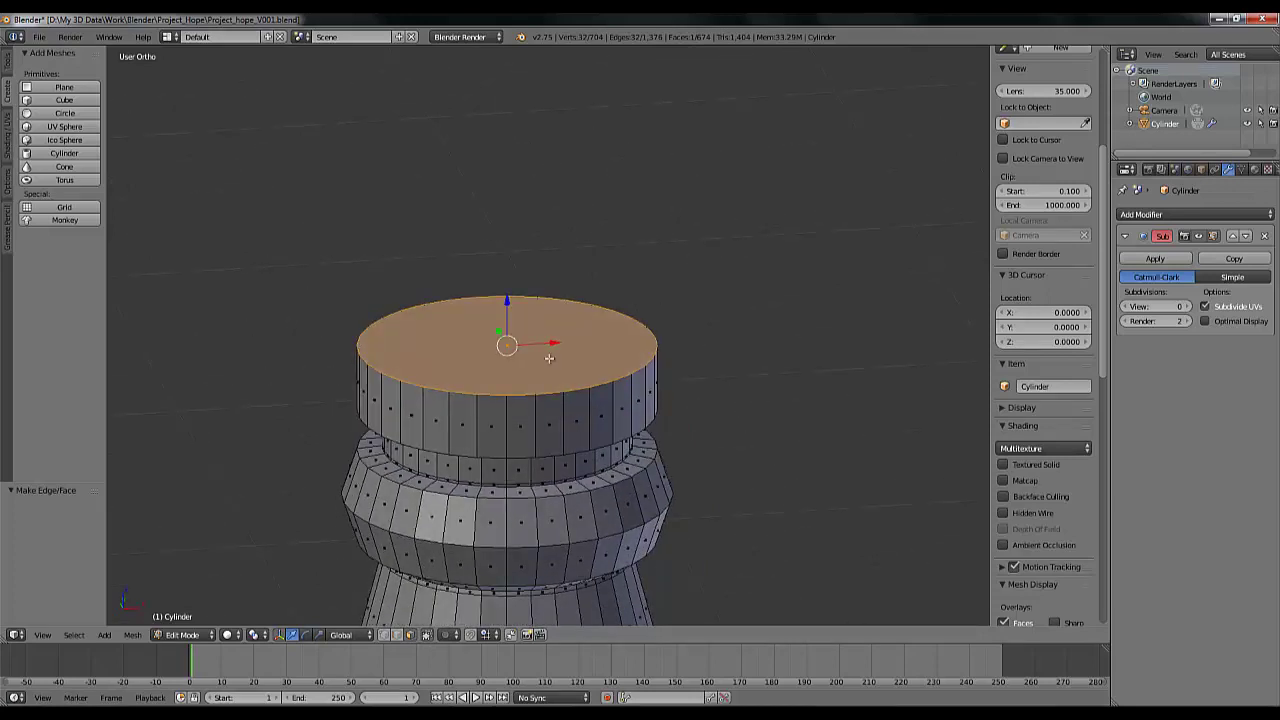
pyautogui.press('KP_1')
pyautogui.scroll(-2, 553, 358)
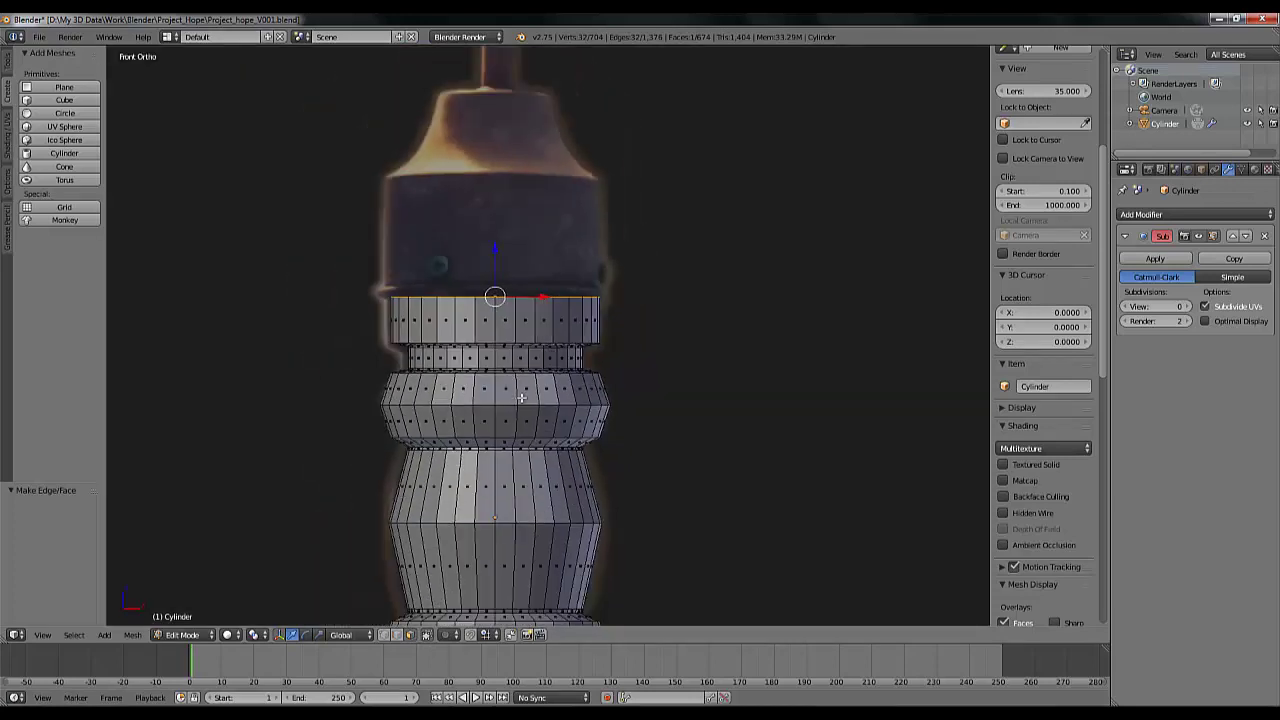
pyautogui.keyDown('shift'); pyautogui.moveTo(634, 366); pyautogui.dragTo(645, 348, button='middle'); pyautogui.keyUp('shift')
pyautogui.scroll(2, 641, 345)
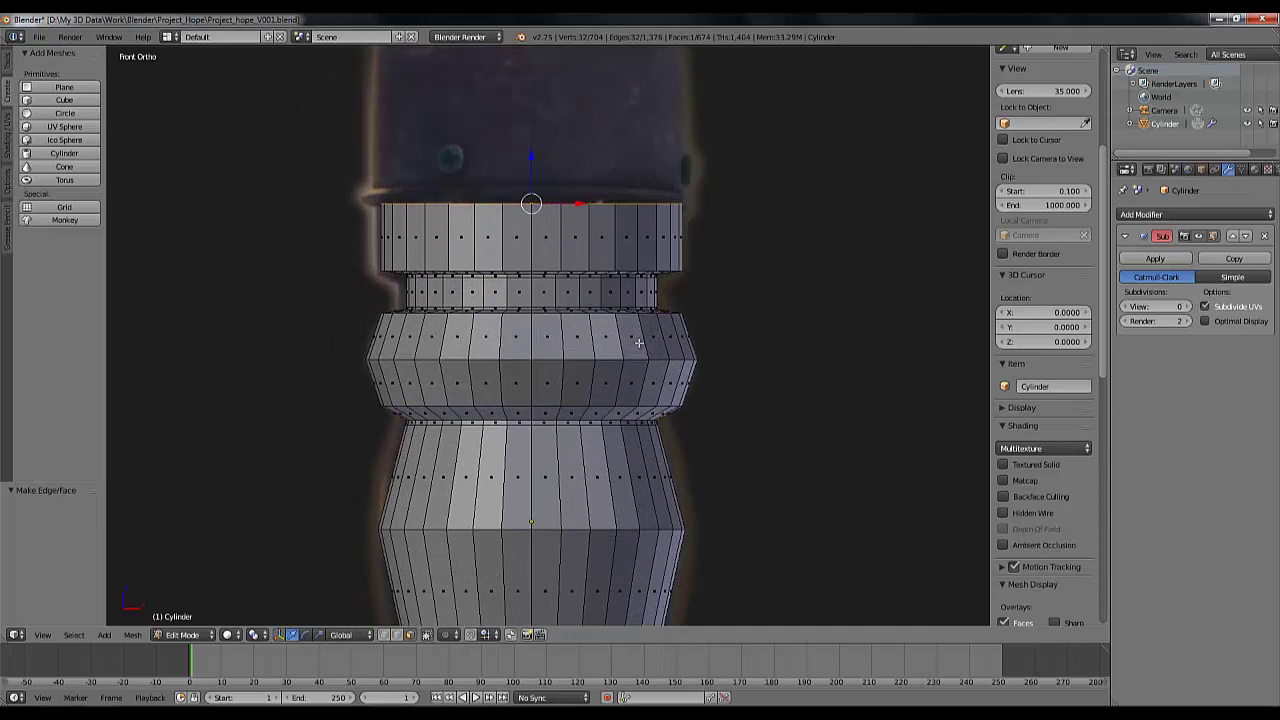
pyautogui.press('z')
pyautogui.scroll(-3, 588, 252)
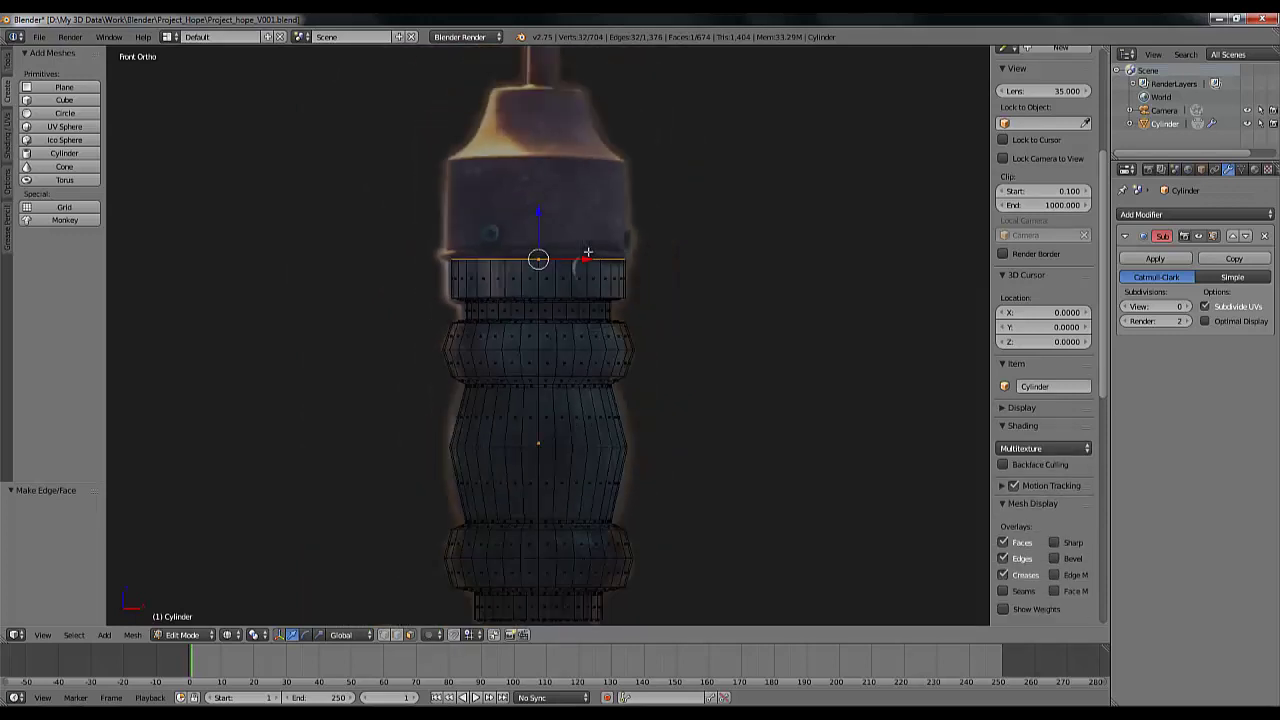
pyautogui.scroll(3, 588, 248)
pyautogui.keyDown('shift'); pyautogui.moveTo(594, 251); pyautogui.dragTo(655, 378, button='middle'); pyautogui.keyUp('shift')
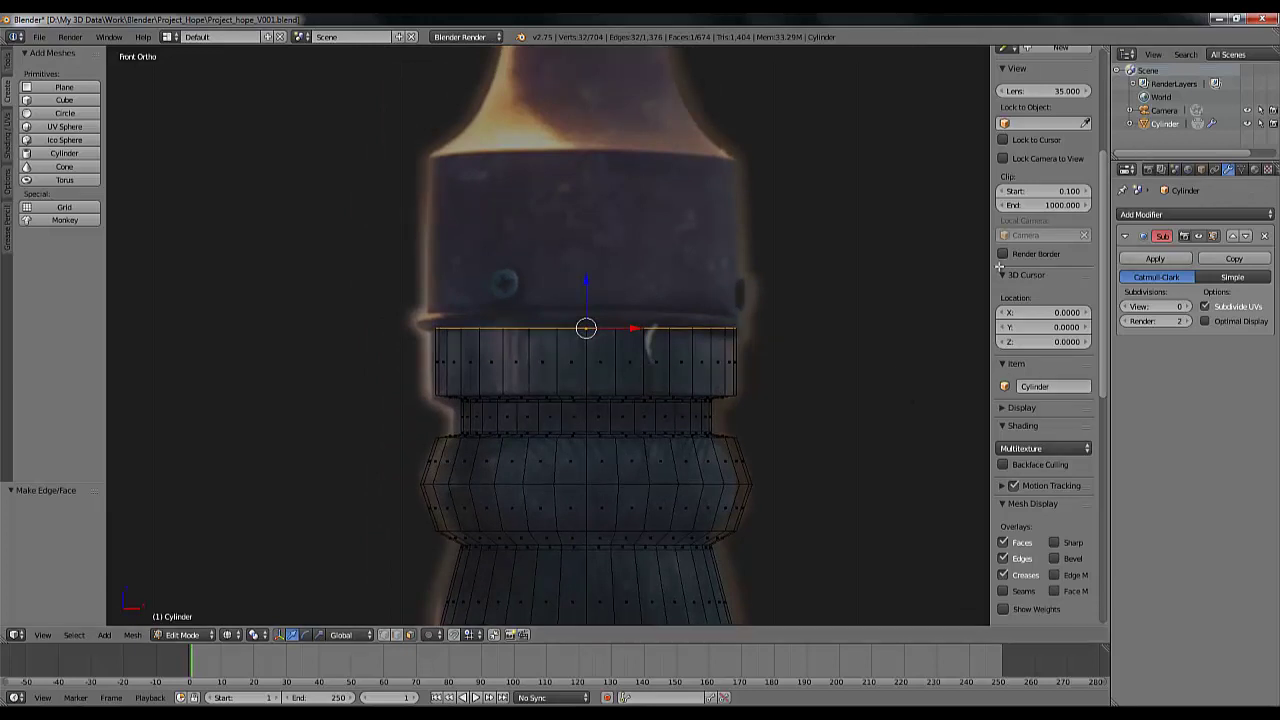
pyautogui.press('Tab')
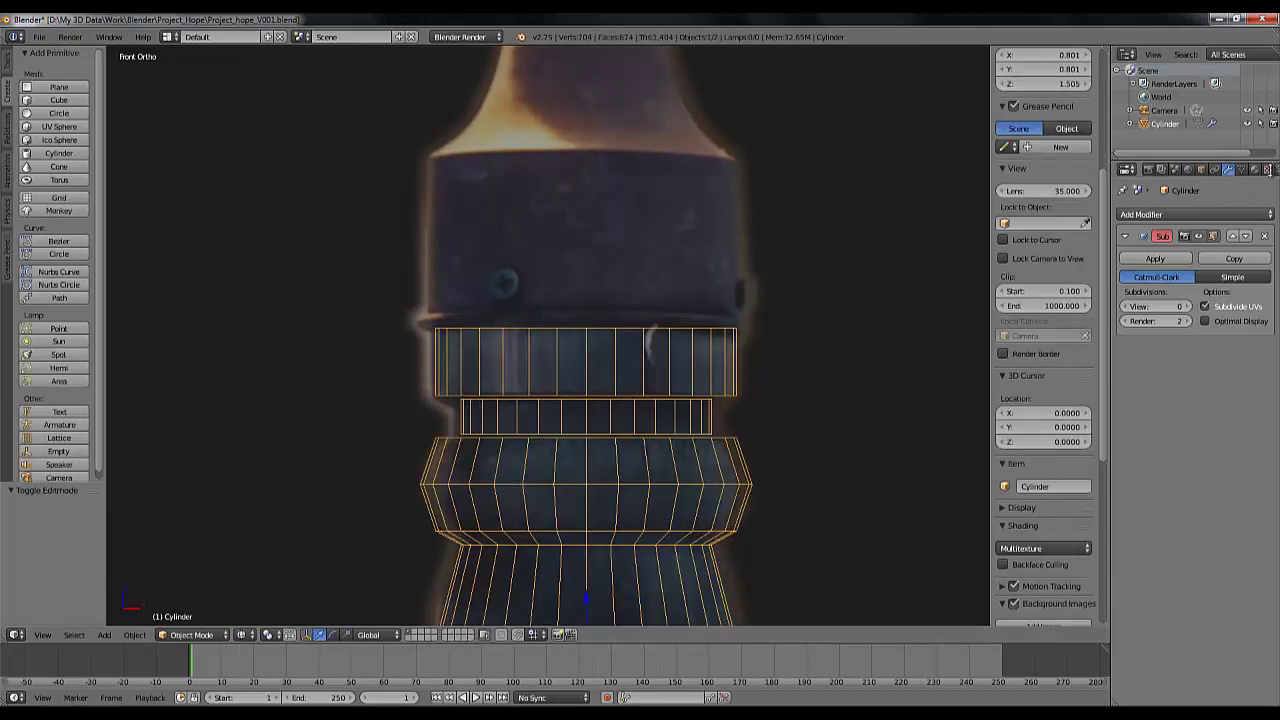
pyautogui.click(1246, 124)
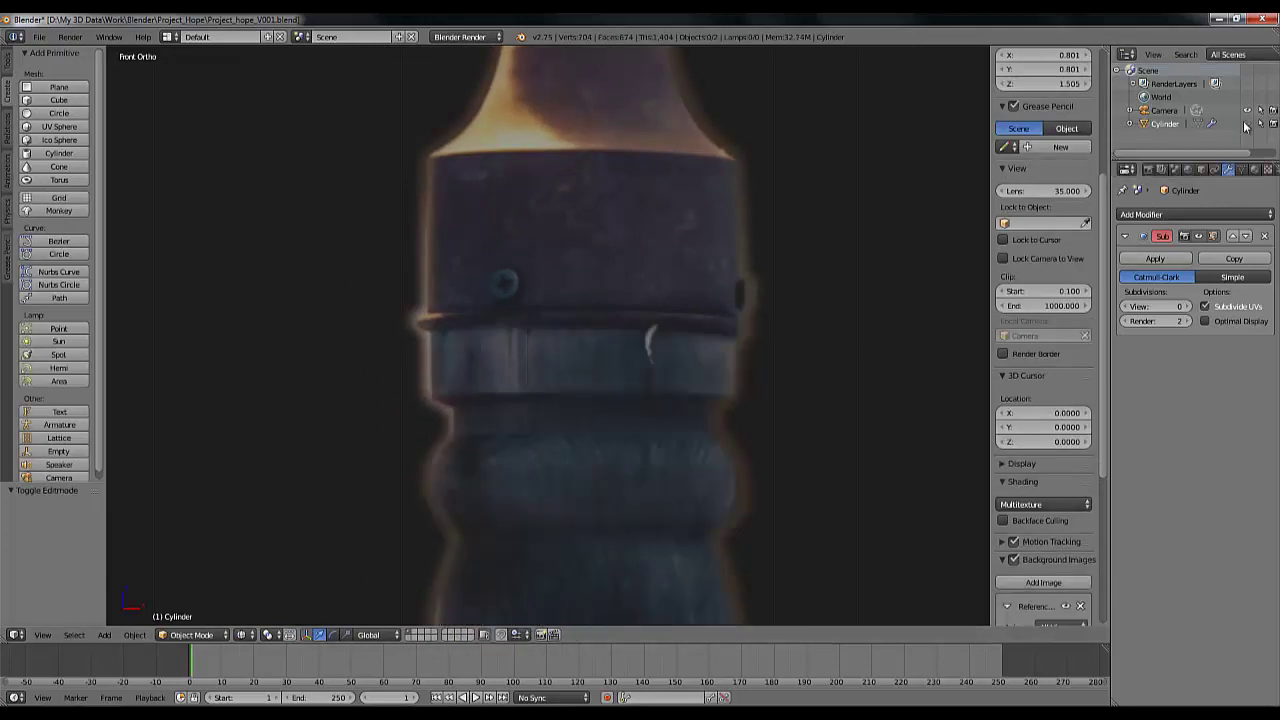
pyautogui.scroll(-3, 519, 358)
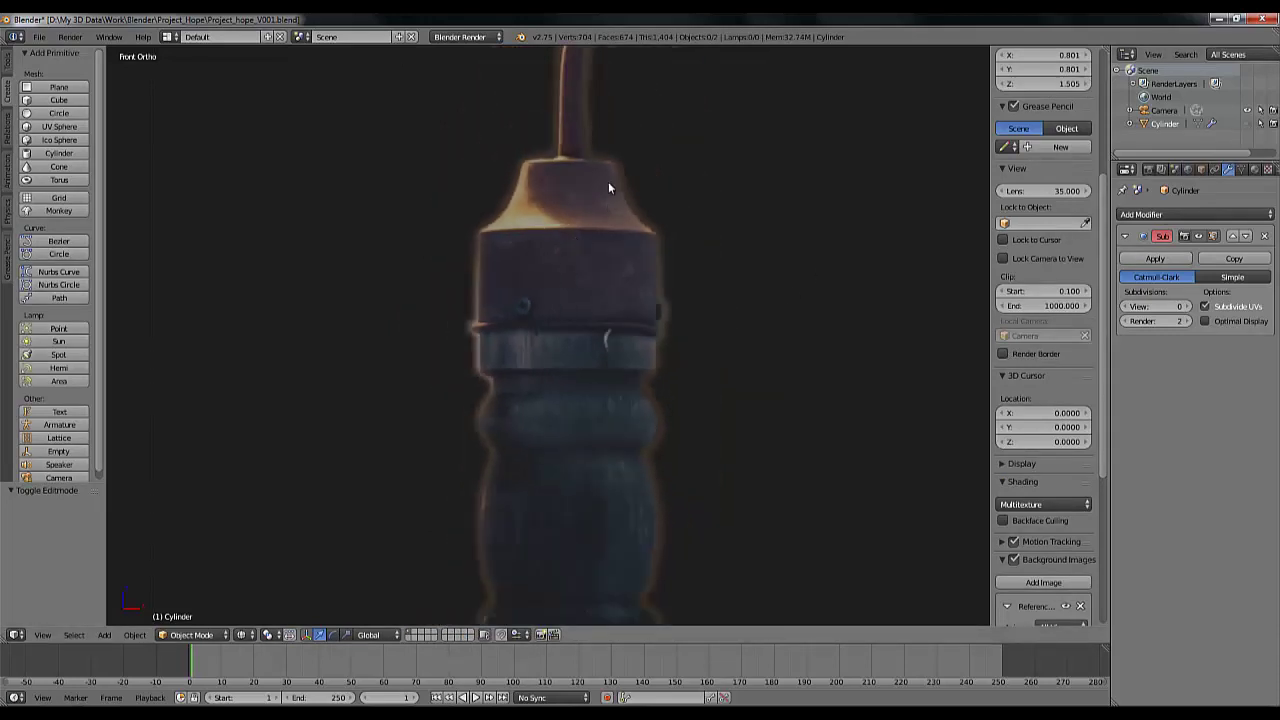
pyautogui.keyDown('shift'); pyautogui.scroll(6, 640, 250); pyautogui.keyUp('shift')
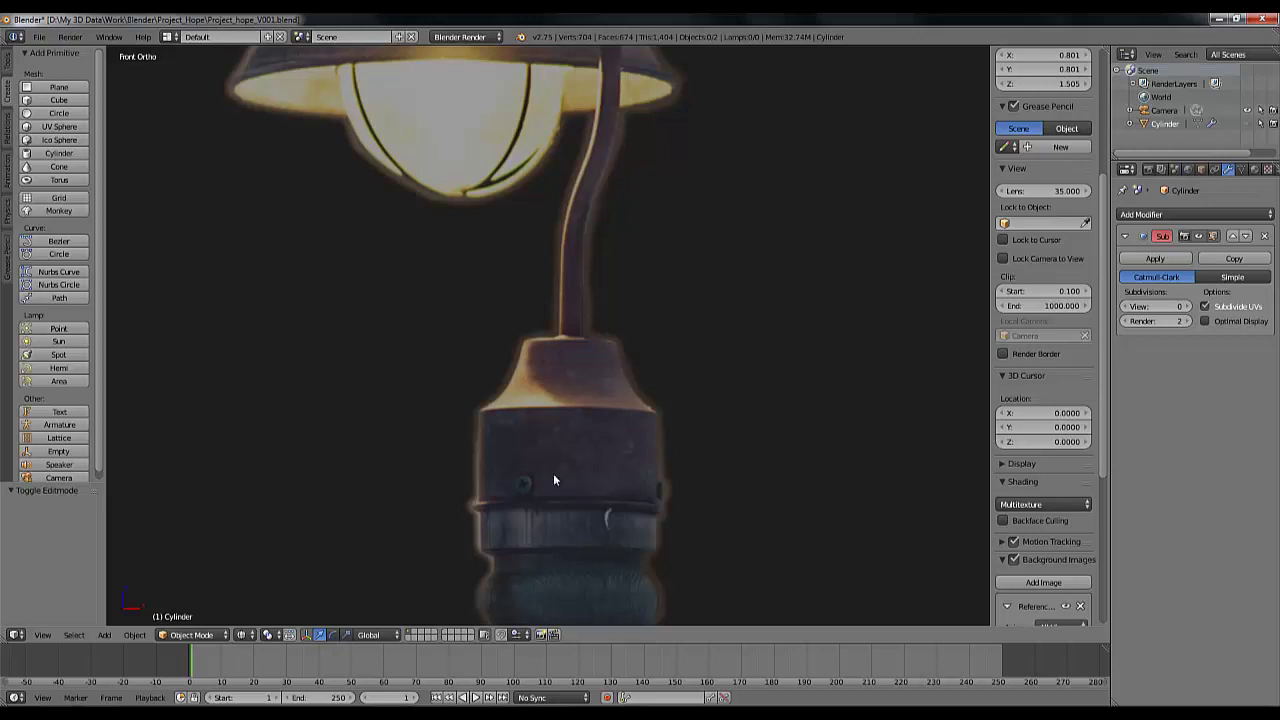
pyautogui.keyDown('shift'); pyautogui.scroll(-4, 651, 276); pyautogui.keyUp('shift')
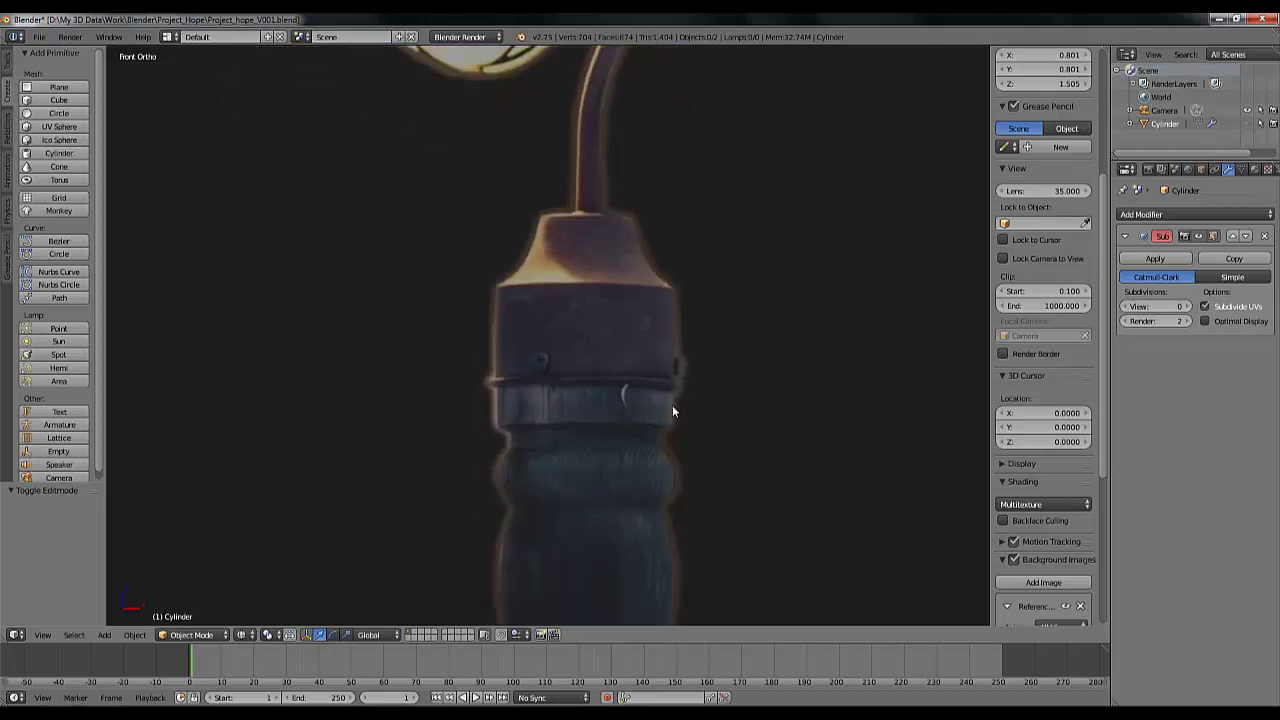
pyautogui.press('KP_0')
pyautogui.press('KP_0')
pyautogui.scroll(1, 620, 480)
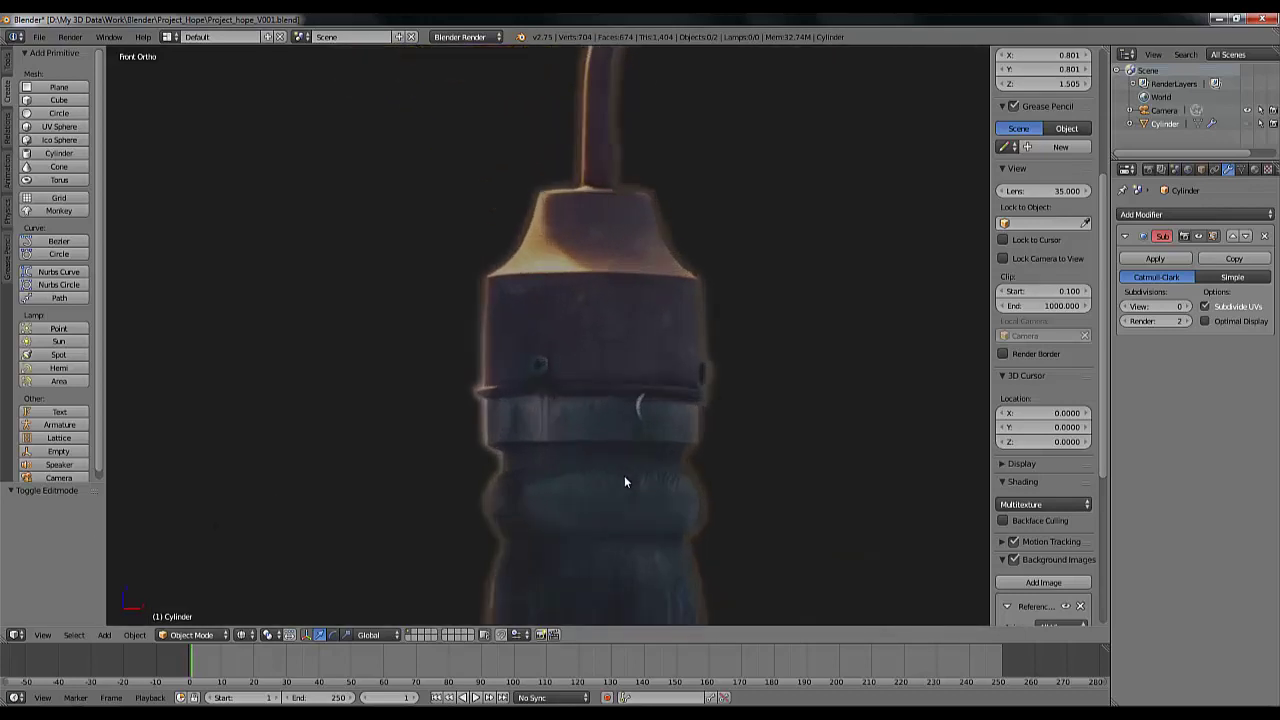
pyautogui.click(1247, 123)
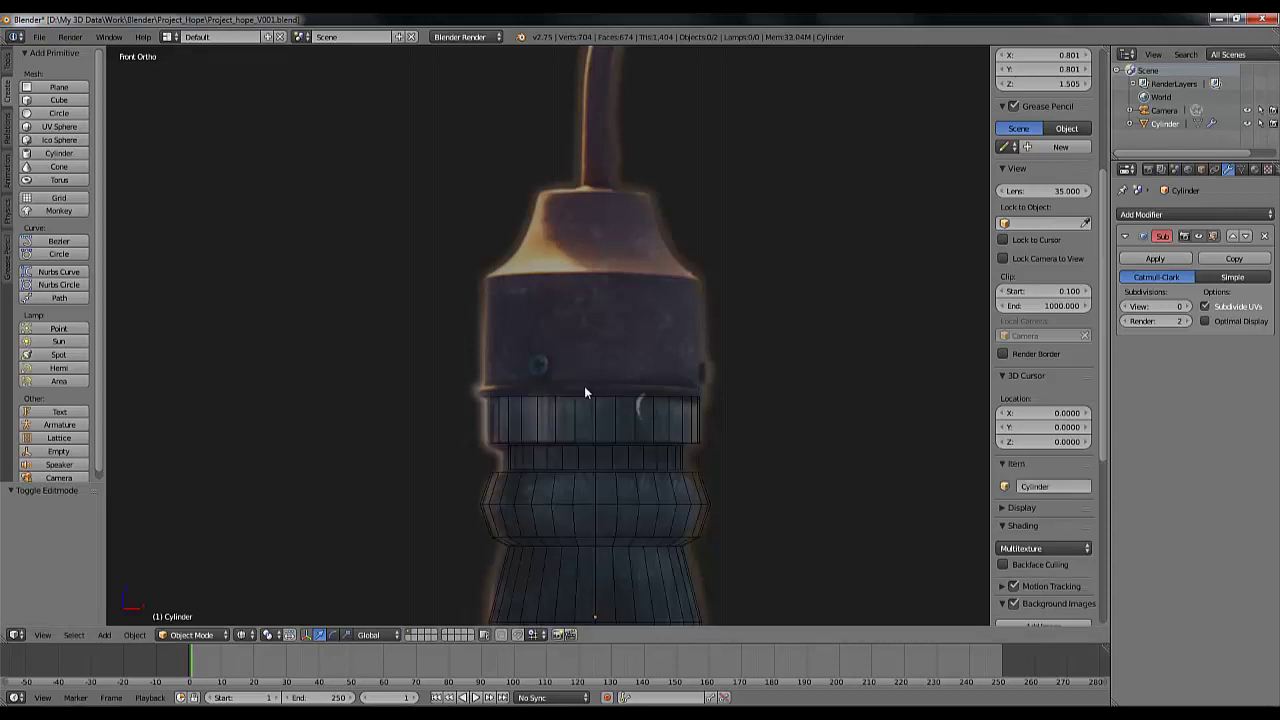
pyautogui.moveTo(585, 392); pyautogui.dragTo(528, 492, button='middle')
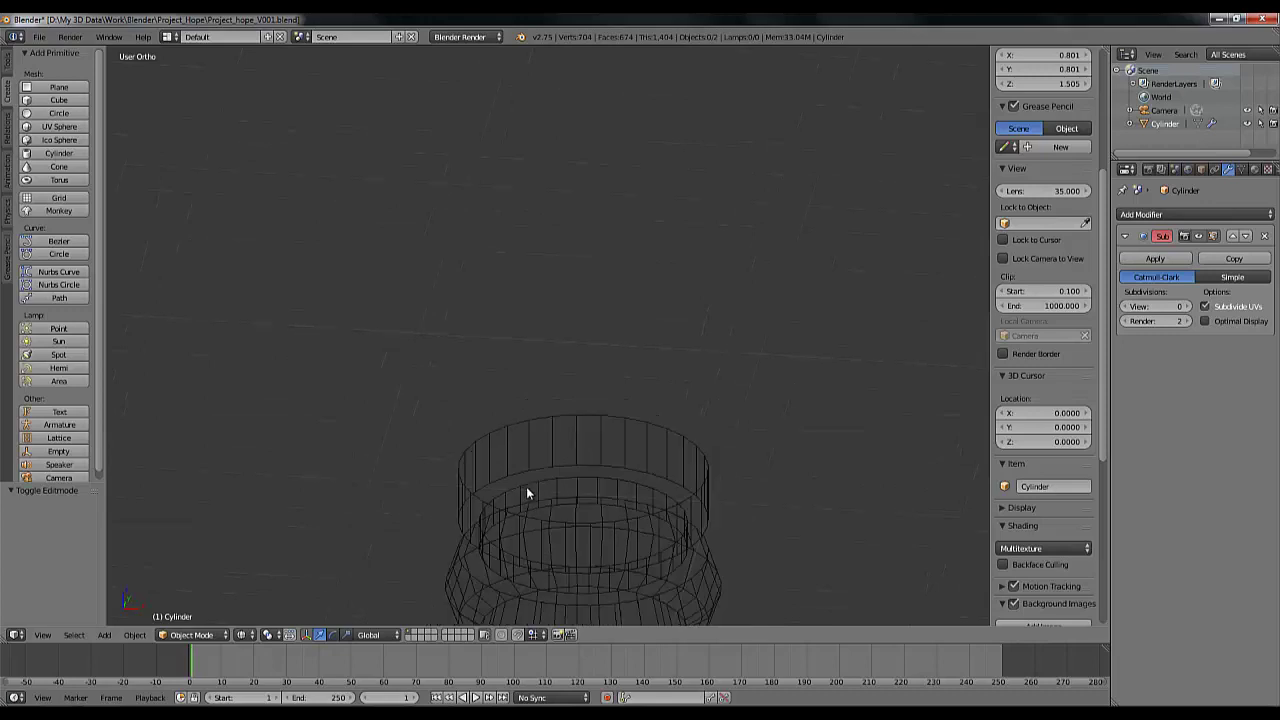
# In Edit Mode, inset the top face by extruding and scaling it to 0.955
pyautogui.press('Tab')
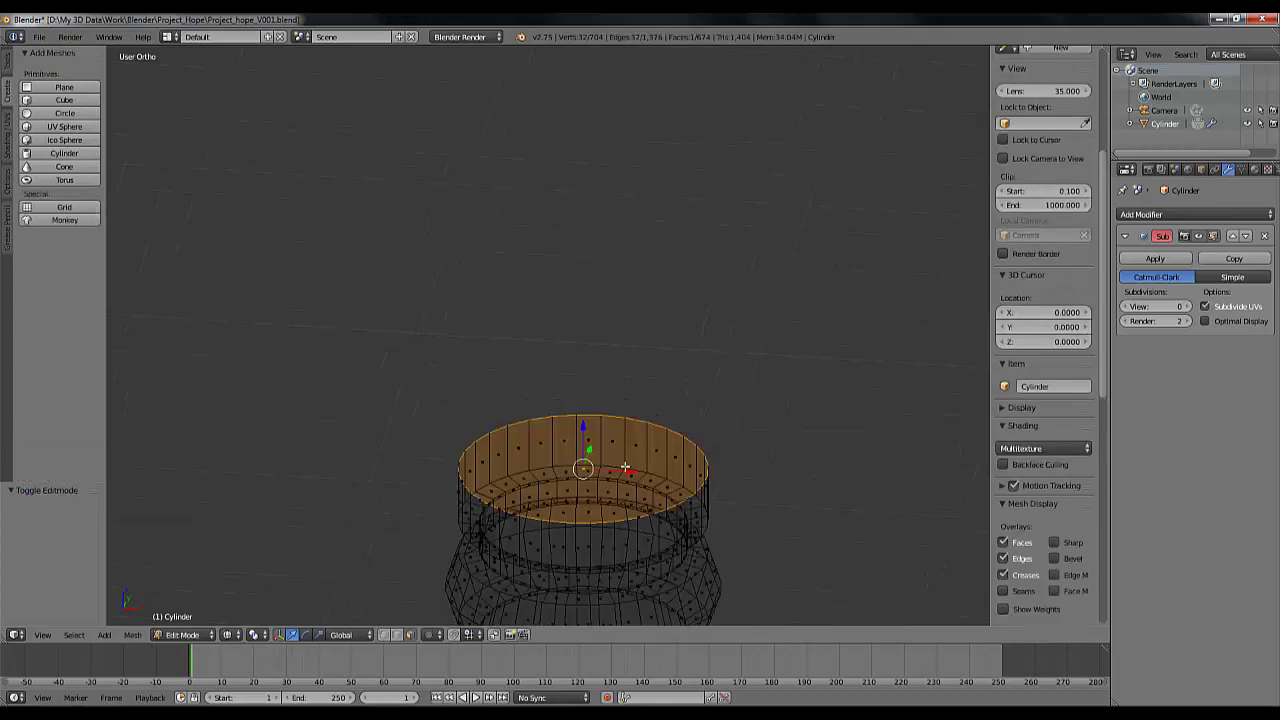
pyautogui.moveTo(638, 463); pyautogui.dragTo(636, 489, button='middle')
pyautogui.press('KP_1')
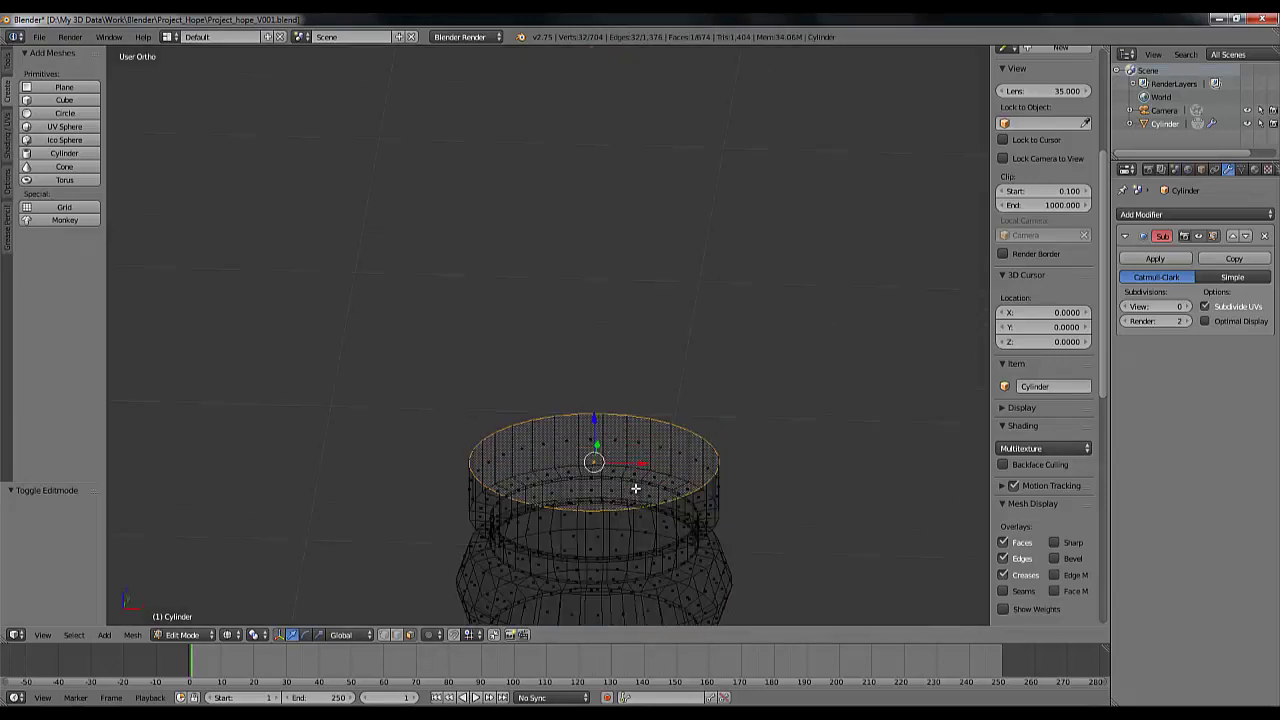
pyautogui.press('e')
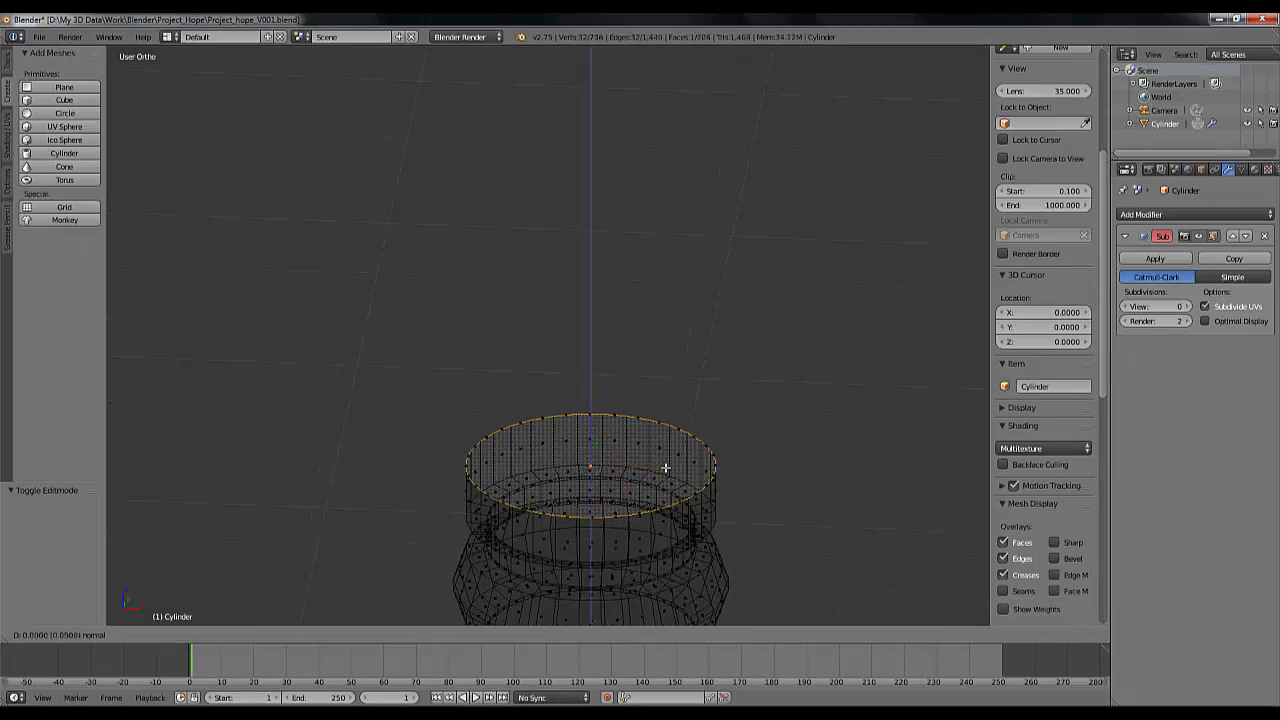
pyautogui.press('s')
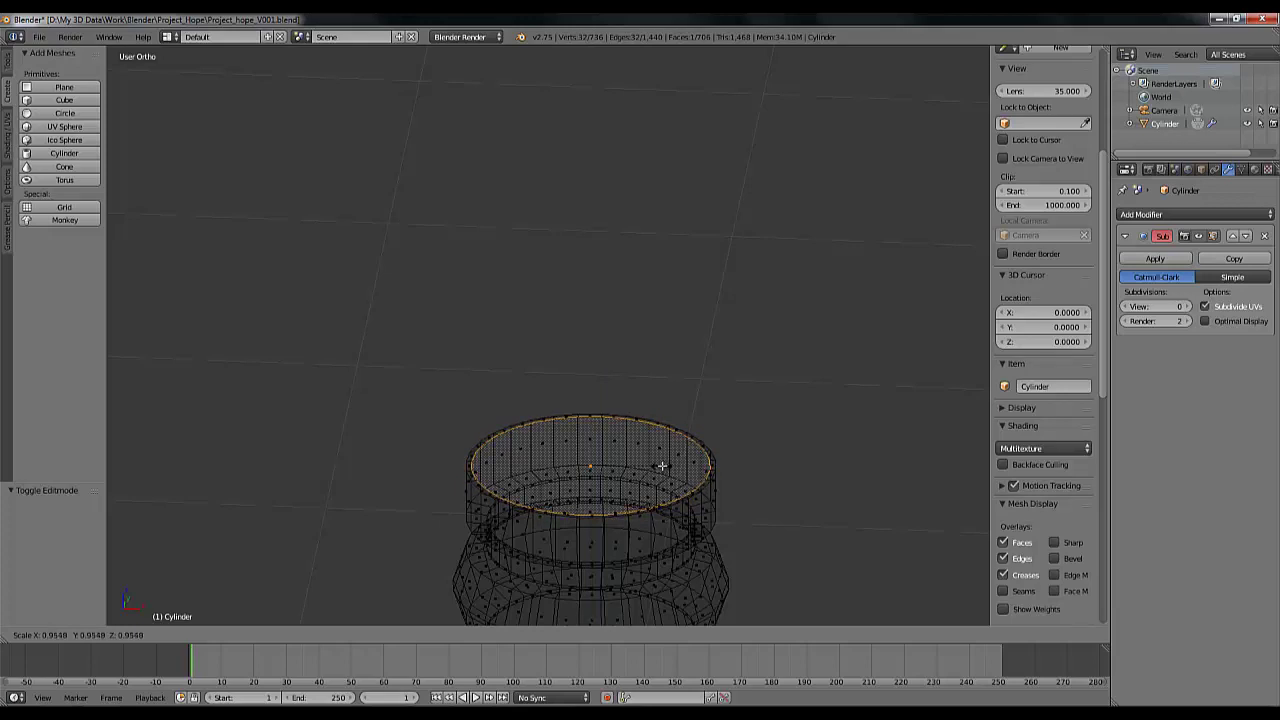
pyautogui.click(662, 465)
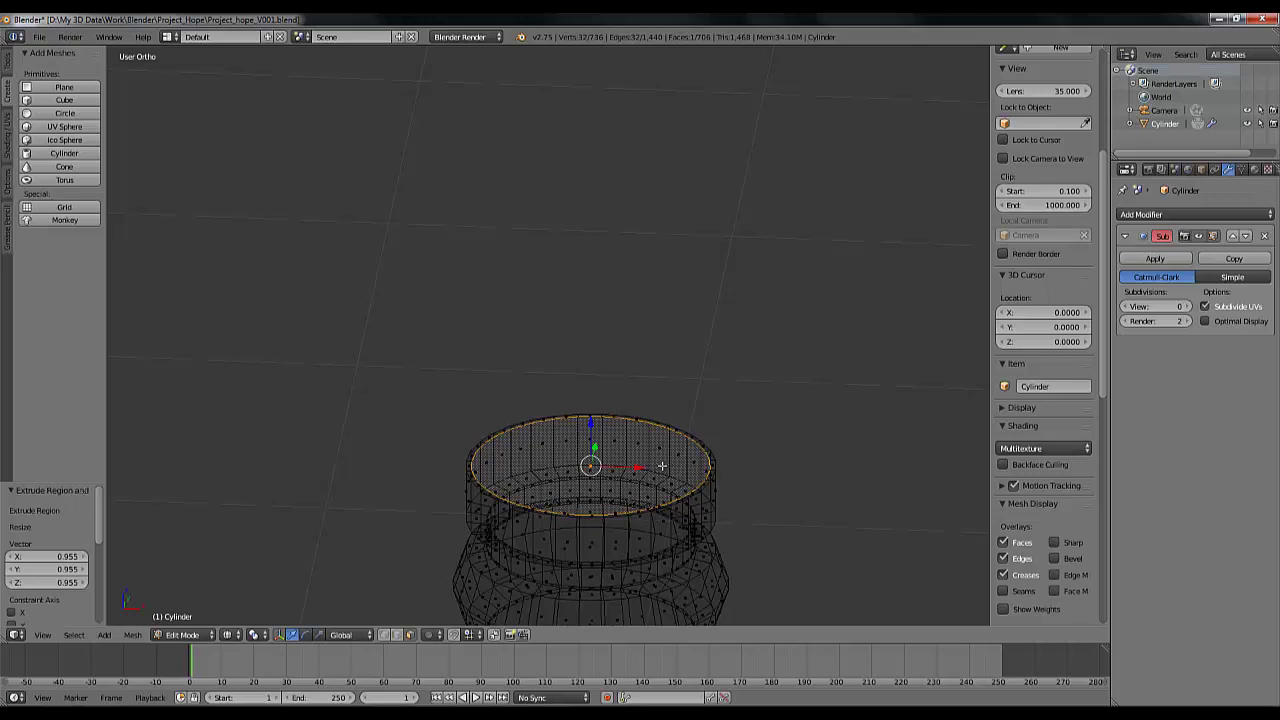
# Return to the front view and begin another extrusion of the top face
pyautogui.press('KP_1')
pyautogui.scroll(2, 663, 467)
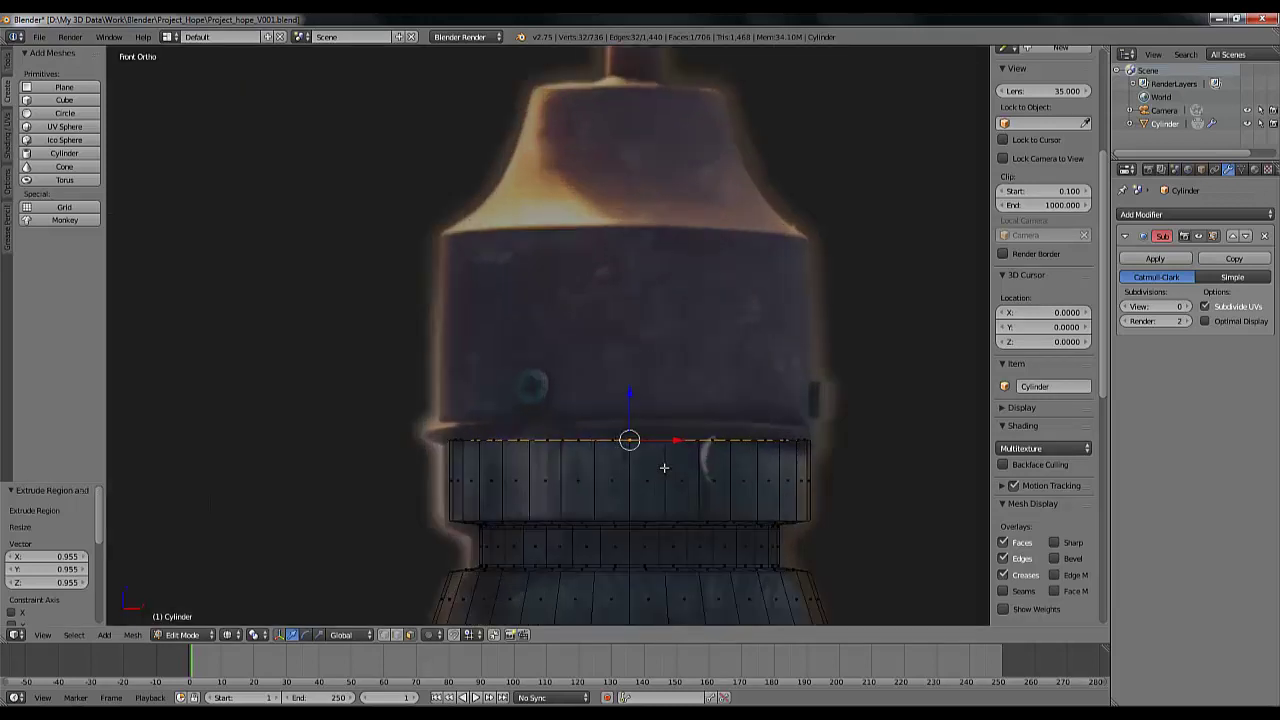
pyautogui.press('e')
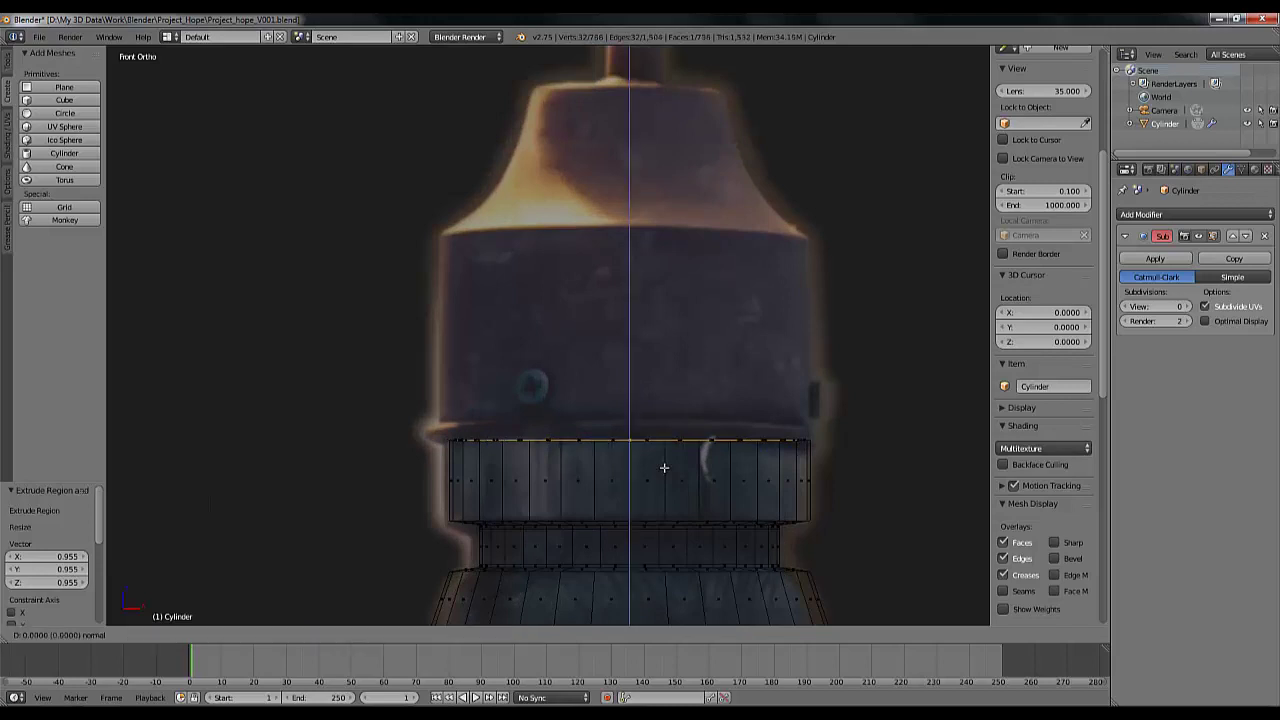
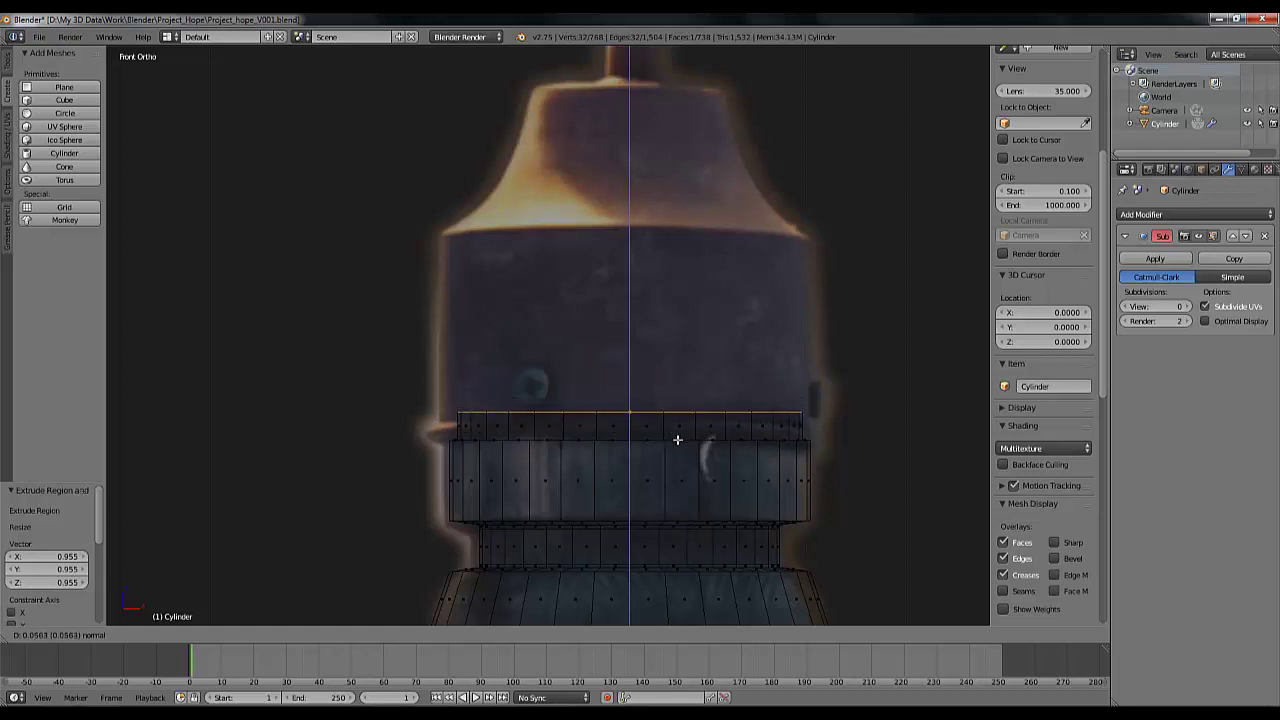
# Extrude the cylinder's top ring upward twice to meet the lamp cap base, then leave Edit Mode
pyautogui.click(677, 440)
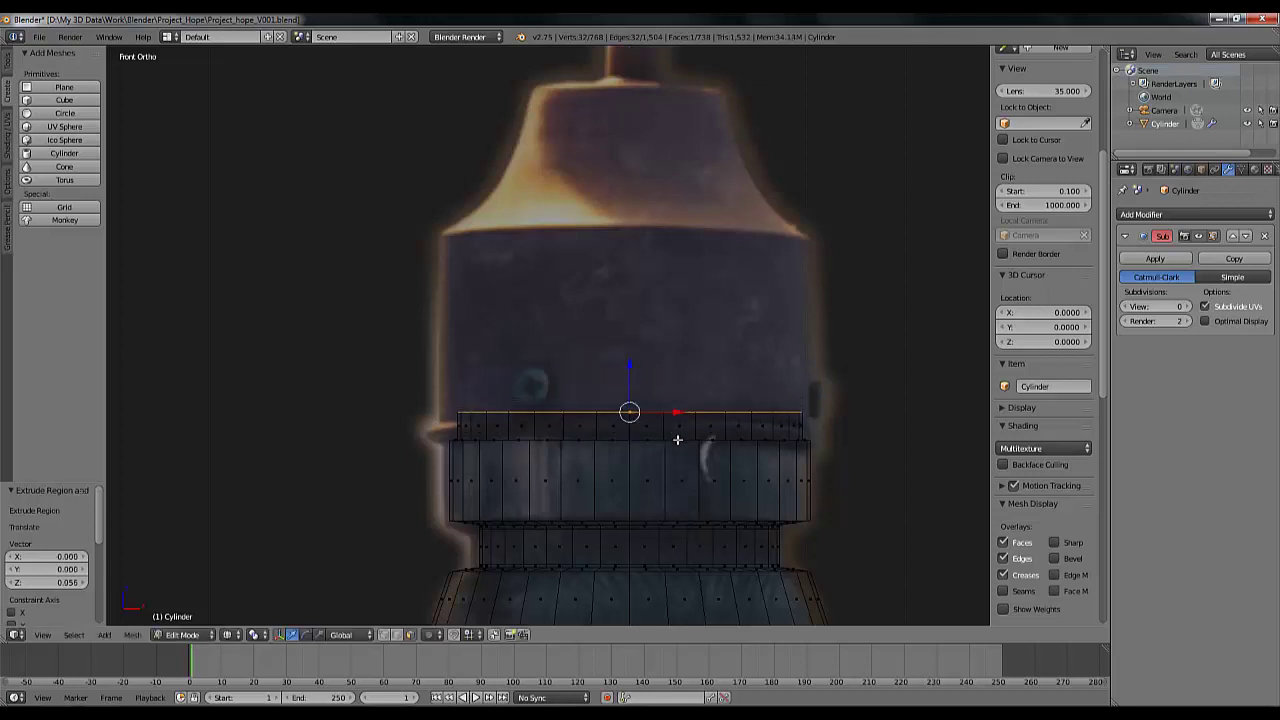
pyautogui.press('e')
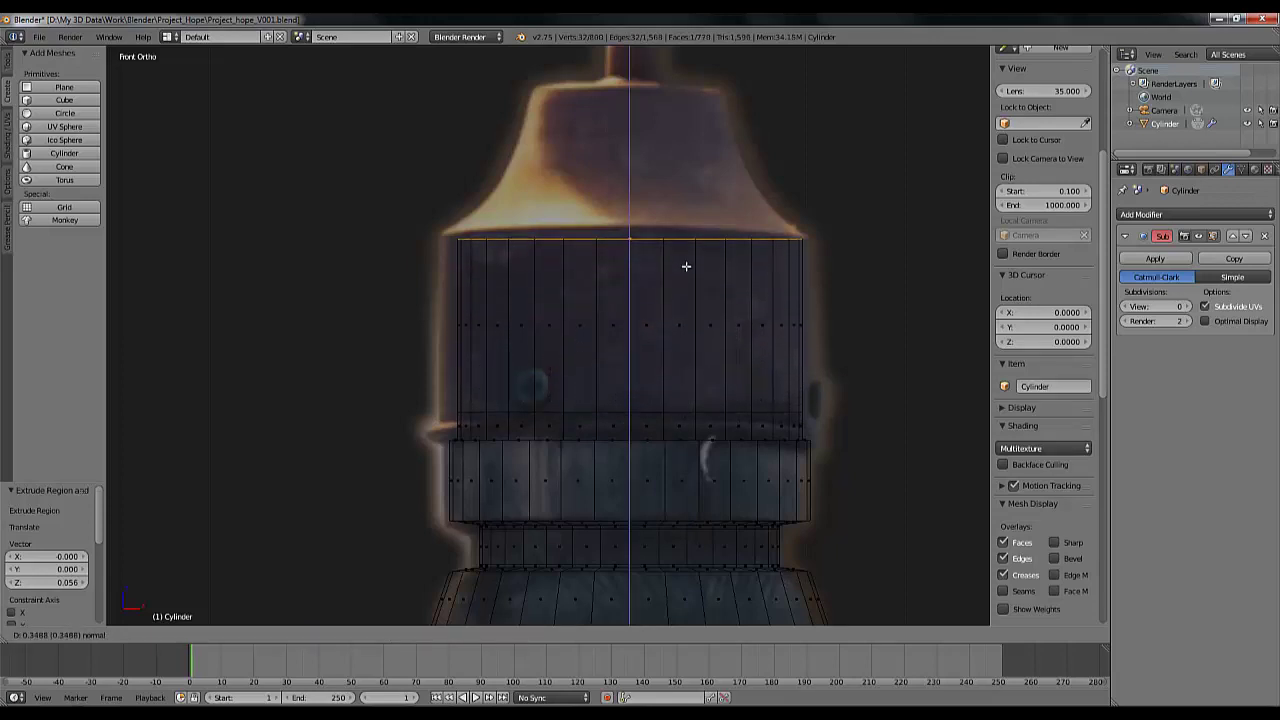
pyautogui.click(689, 269)
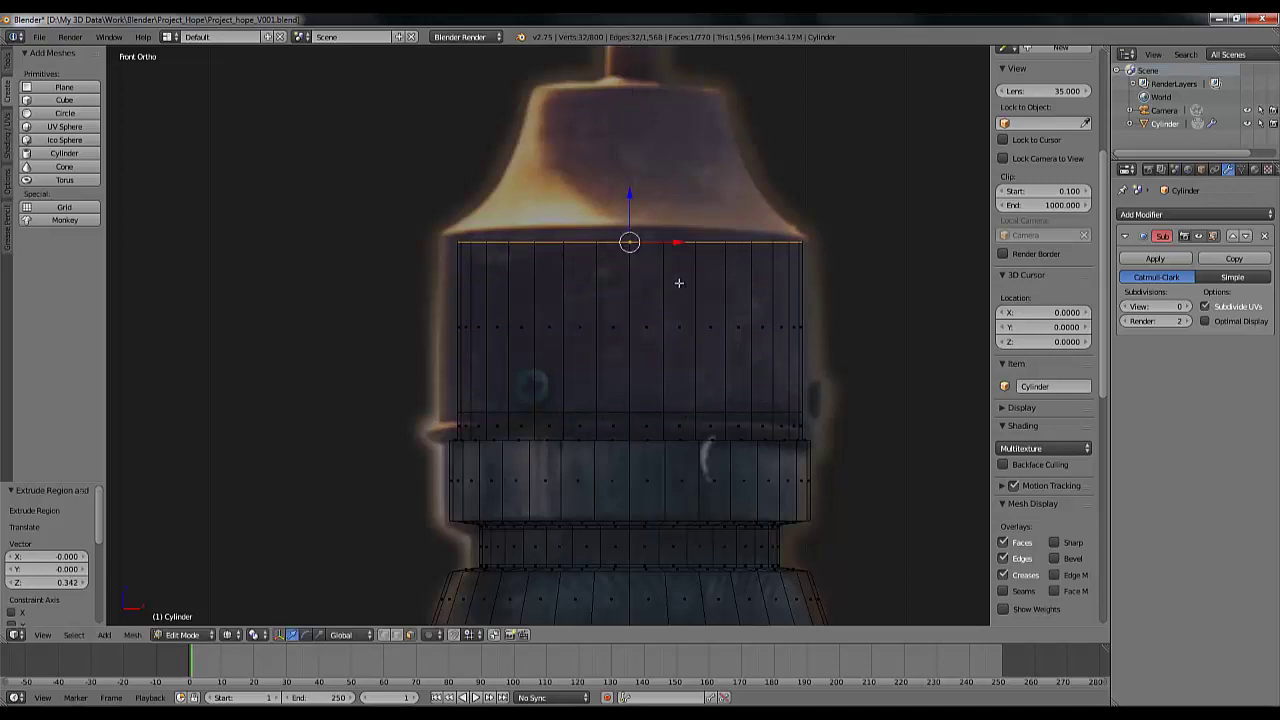
pyautogui.scroll(-3, 628, 340)
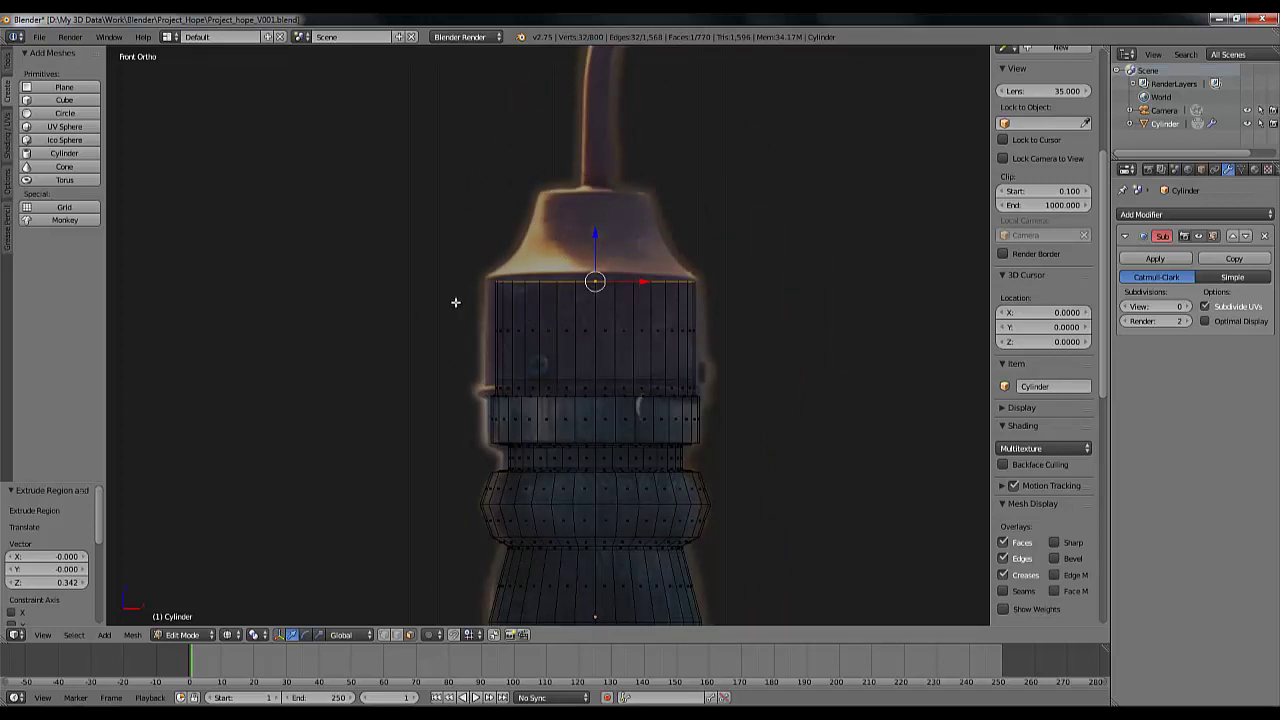
pyautogui.press('Tab')
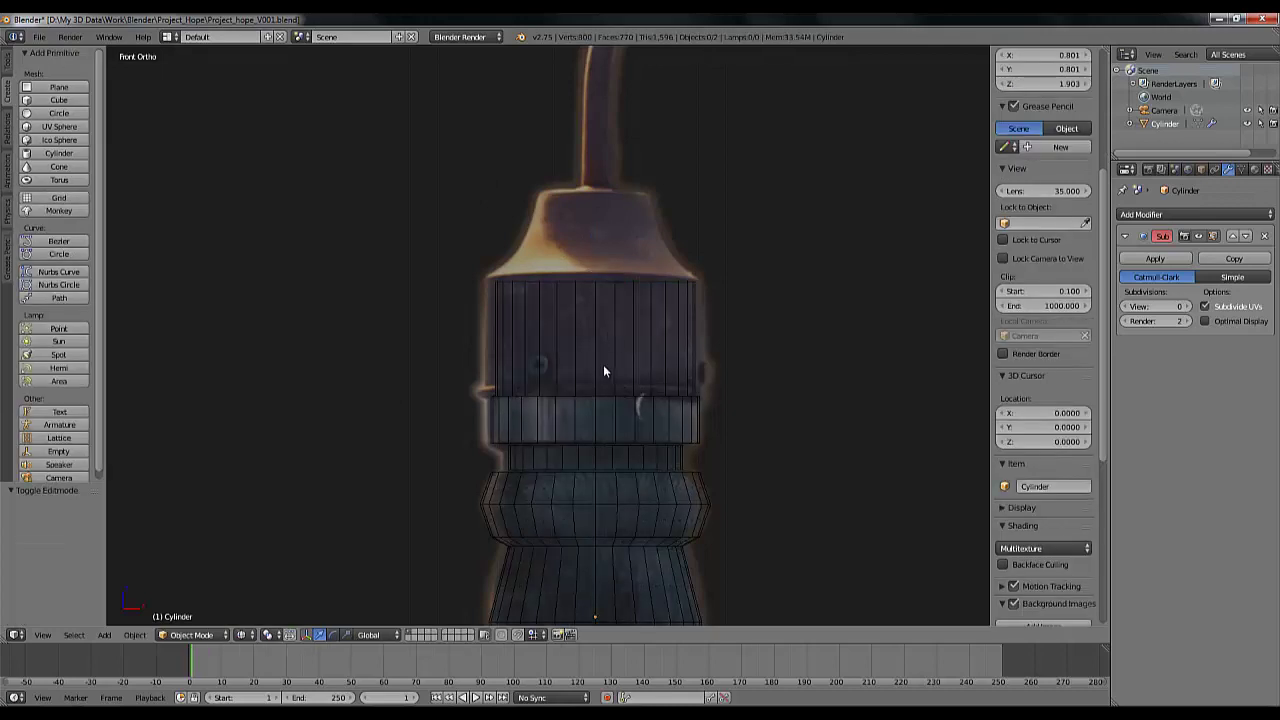
# Loop-cut the cylinder's upper section and slide the new loop up near the top rim
pyautogui.scroll(2, 603, 364)
pyautogui.press('Tab')
pyautogui.scroll(2, 445, 262)
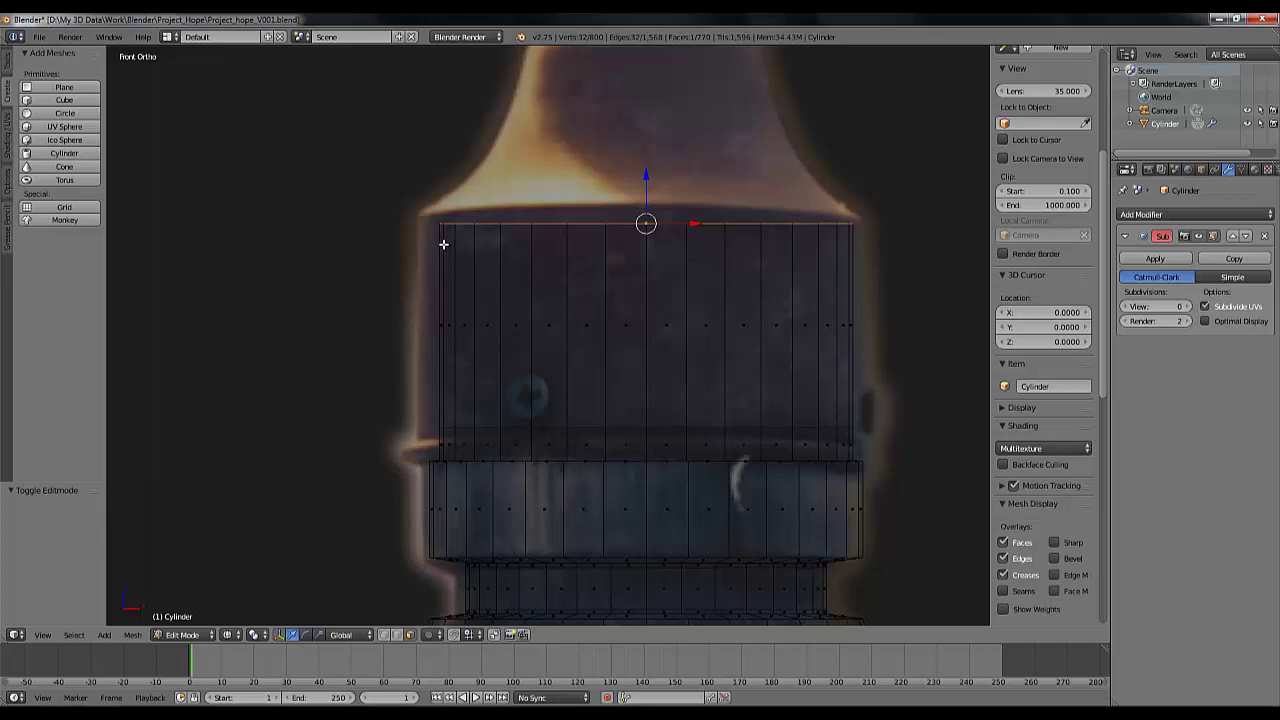
pyautogui.press('w')
pyautogui.hotkey('ctrl', 'r')
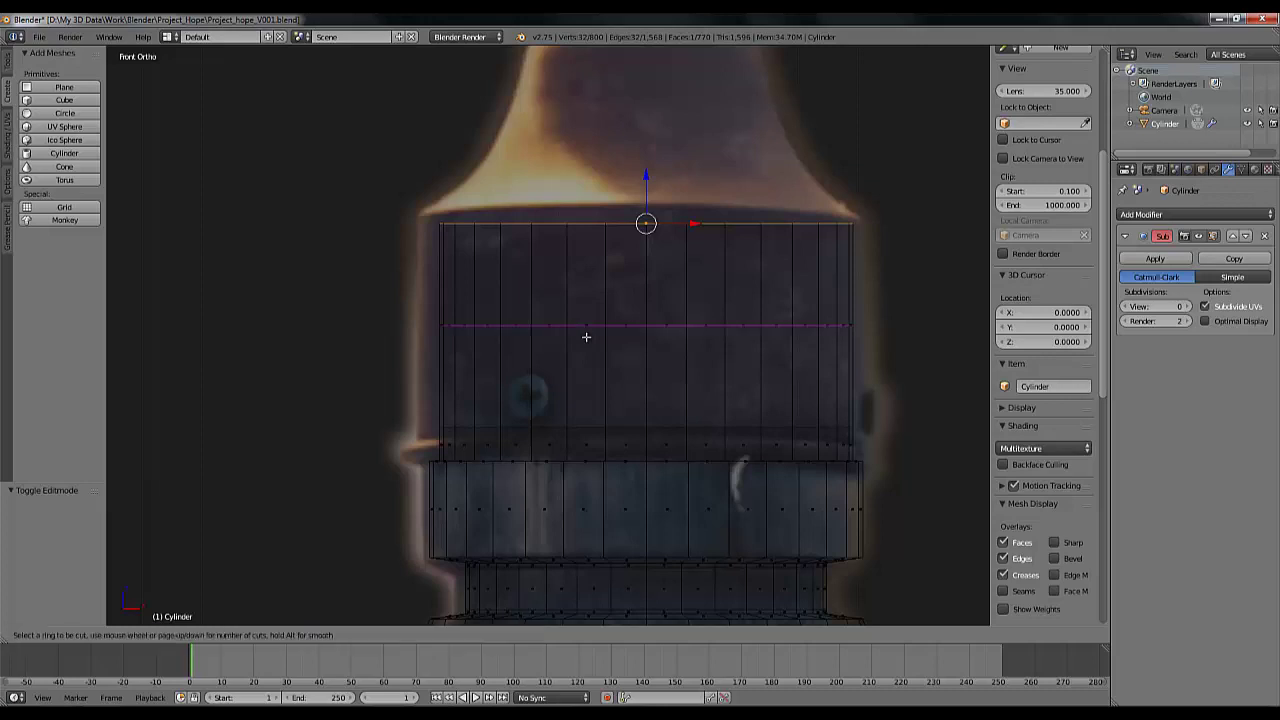
pyautogui.click(577, 300)
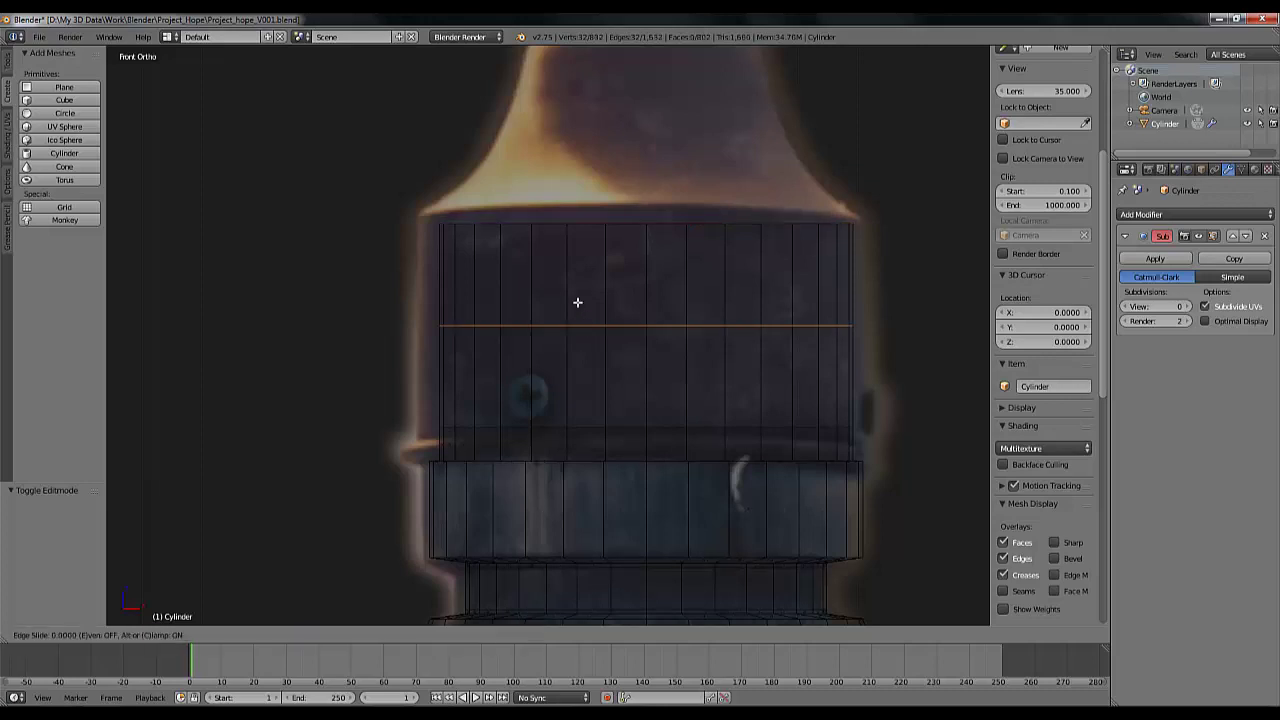
pyautogui.click(579, 217)
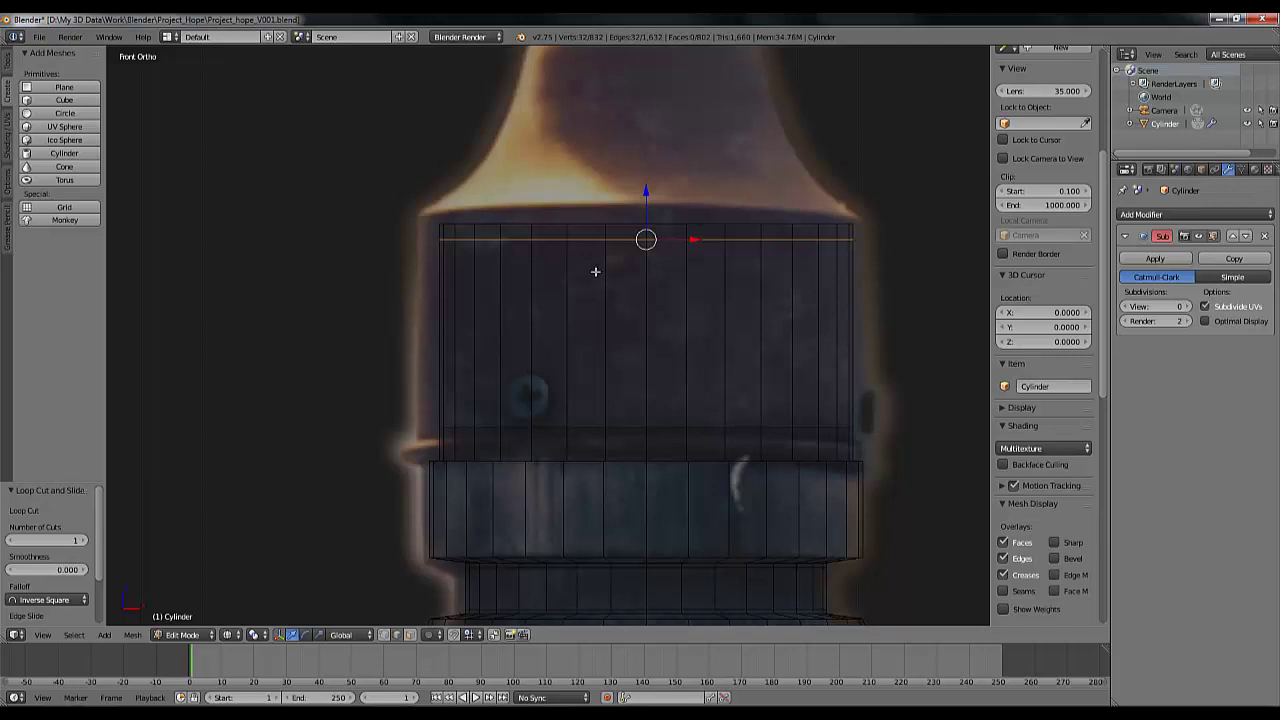
pyautogui.press('Tab')
# Preview the Subdivision Surface at viewport level 2, then set it back to 0
pyautogui.scroll(-8, 558, 312)
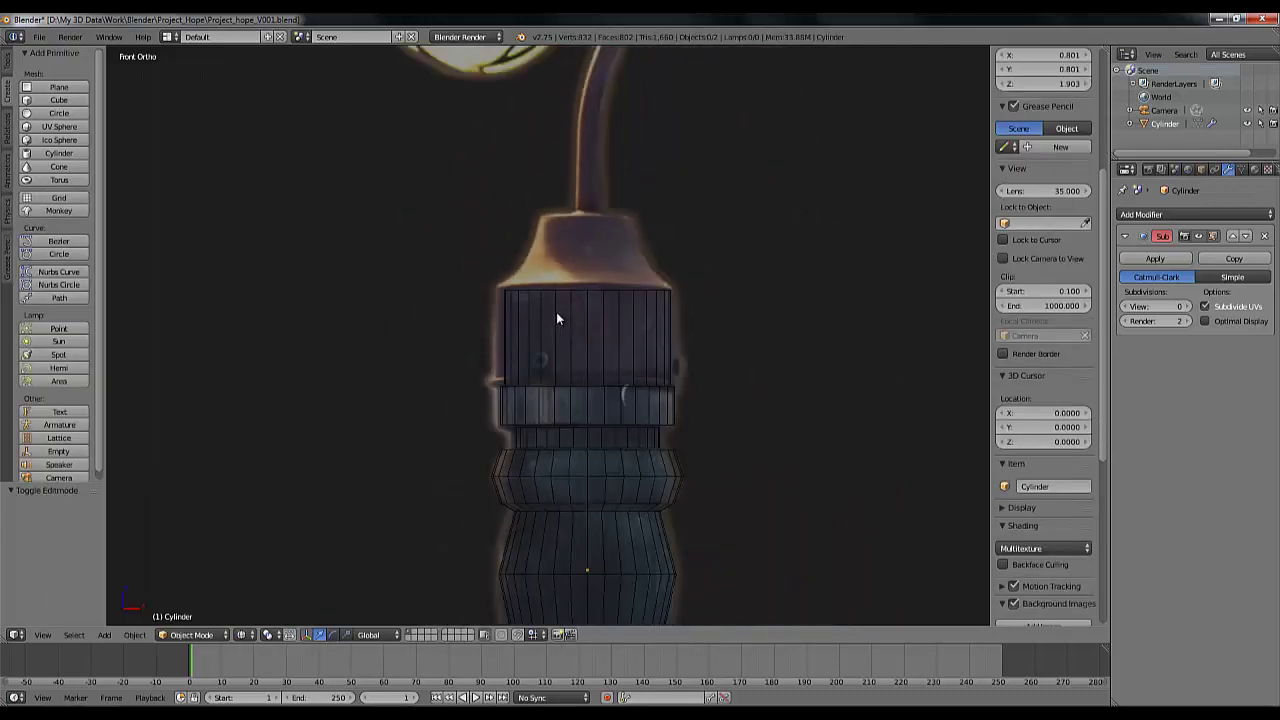
pyautogui.click(1187, 306)
pyautogui.click(1187, 306)
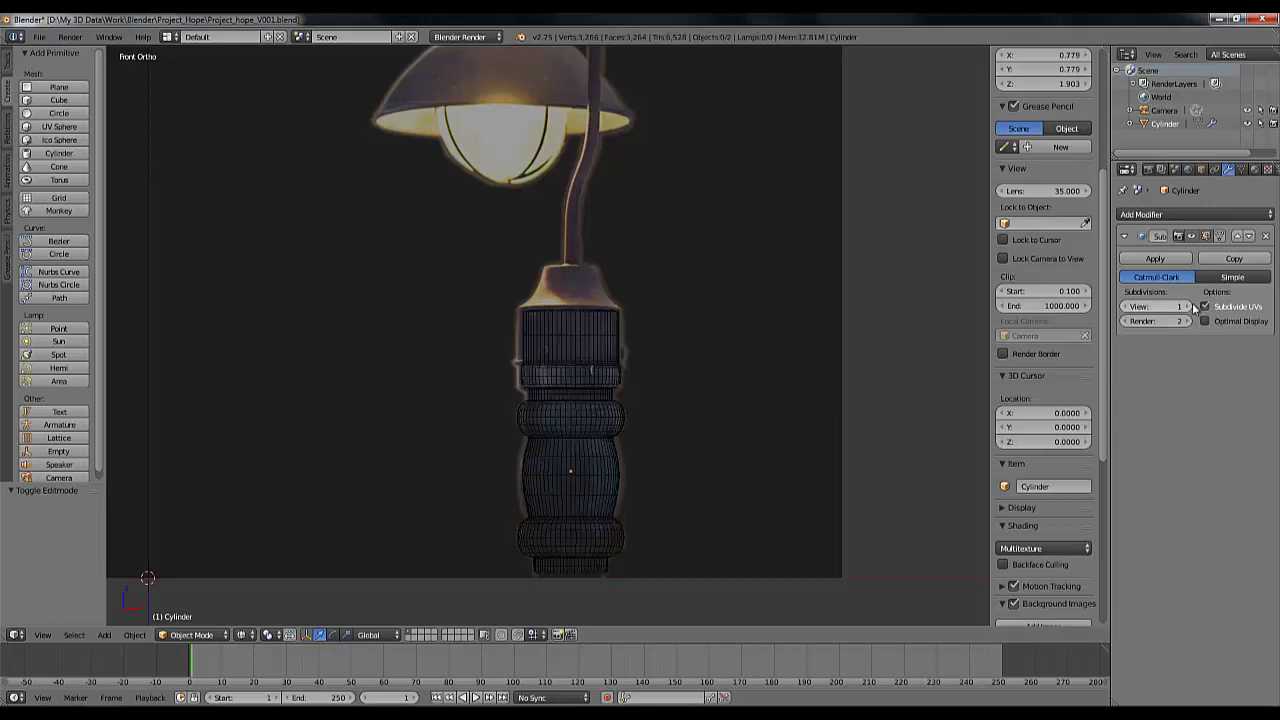
pyautogui.scroll(2, 761, 385)
pyautogui.scroll(6, 761, 390)
pyautogui.scroll(-4, 761, 390)
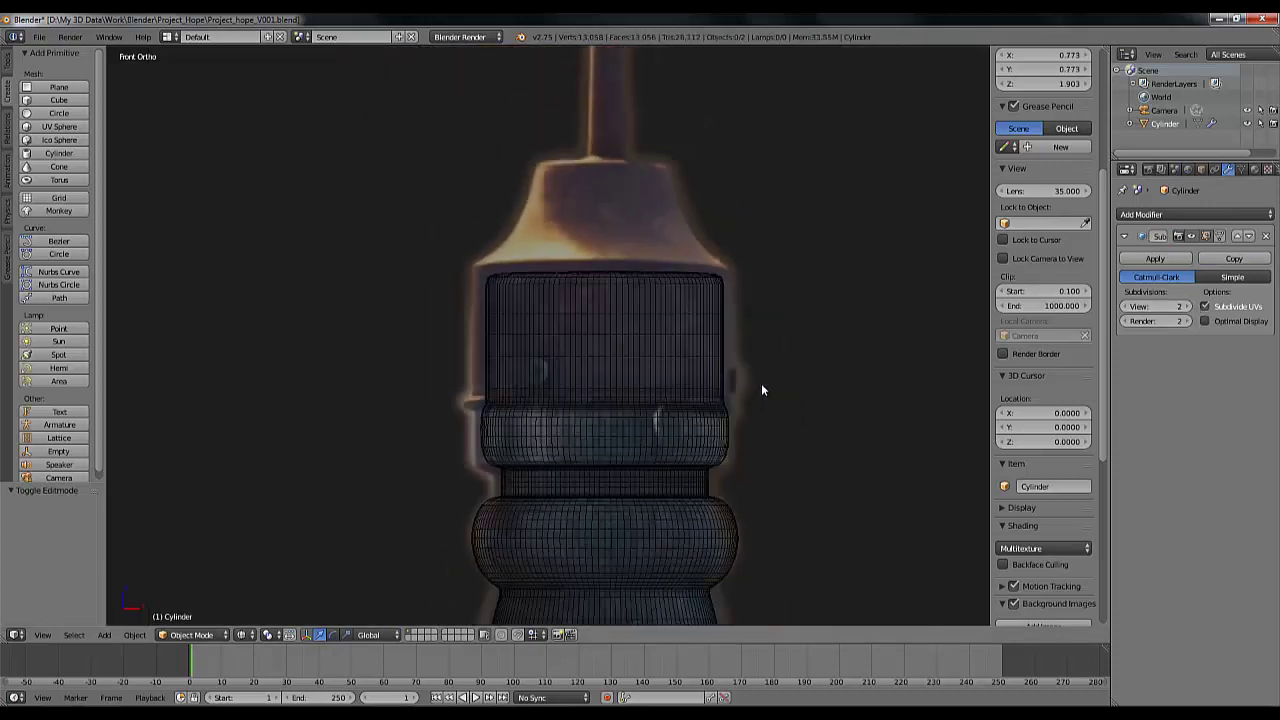
pyautogui.click(1126, 306)
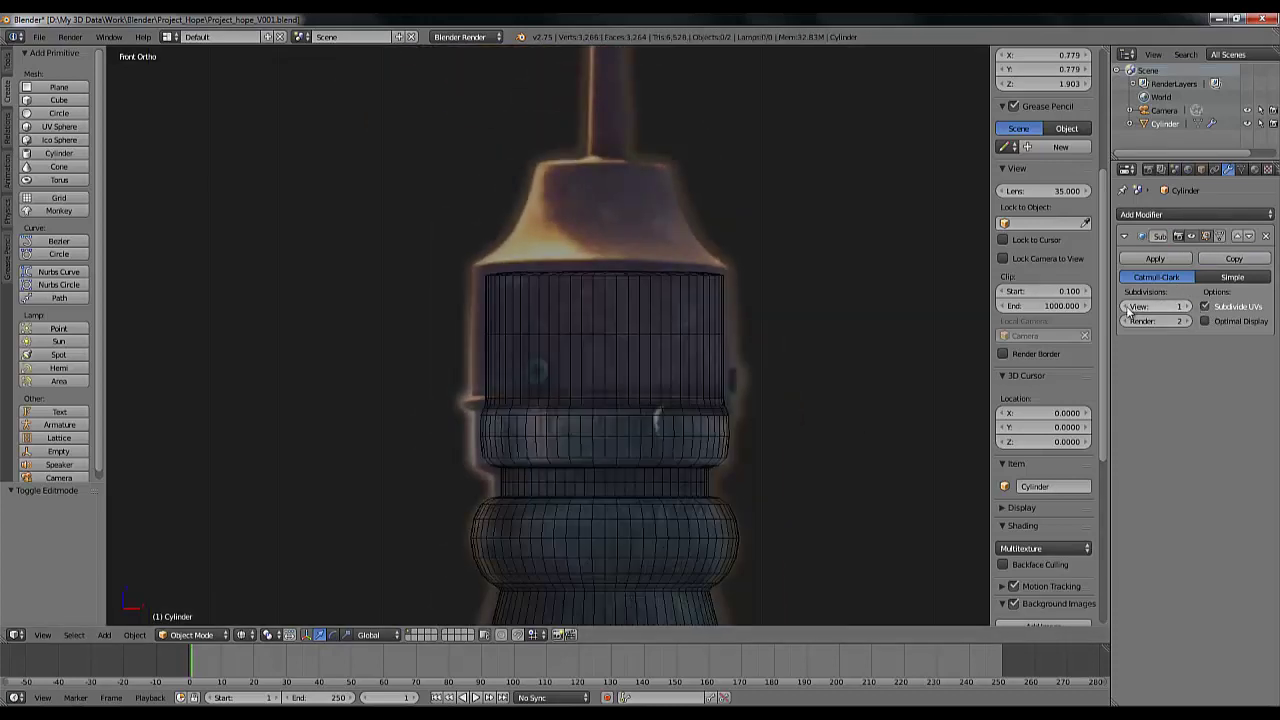
pyautogui.click(1126, 306)
pyautogui.scroll(2, 600, 421)
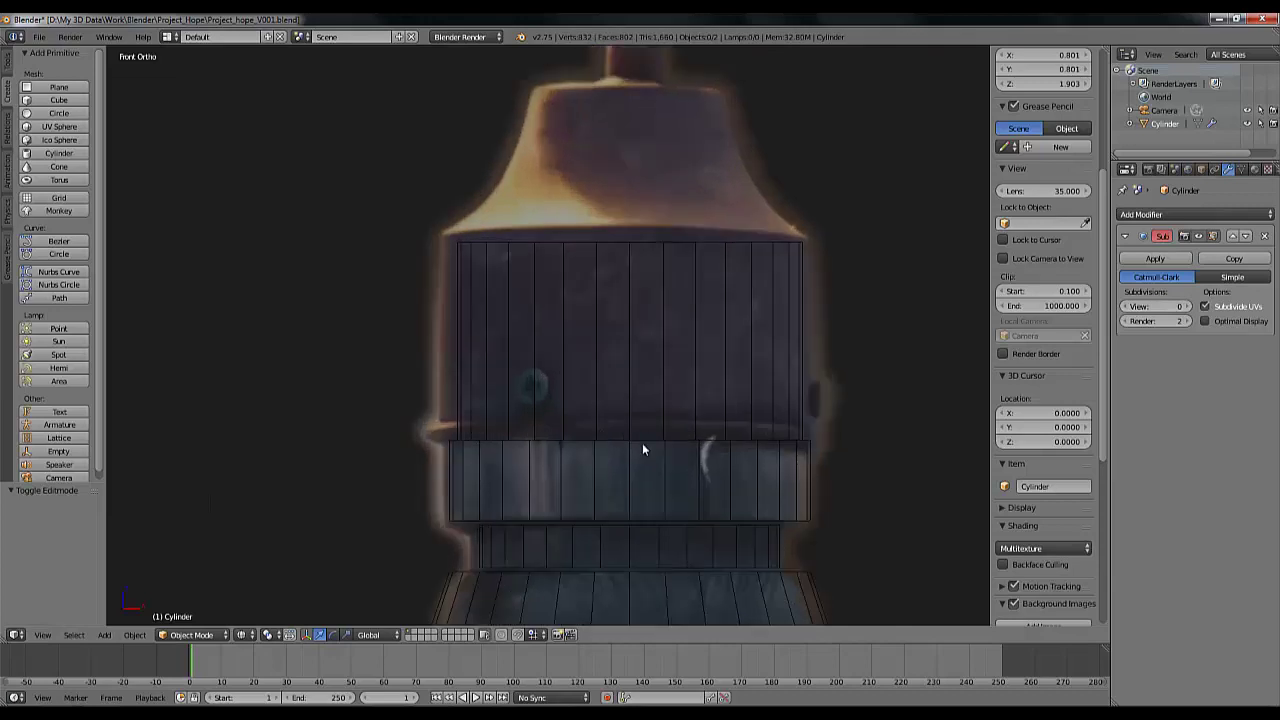
pyautogui.moveTo(642, 443); pyautogui.dragTo(651, 480, button='middle')
# In solid shading, add another edge loop near the upper section's lower rim
pyautogui.moveTo(551, 494); pyautogui.dragTo(557, 423, button='middle')
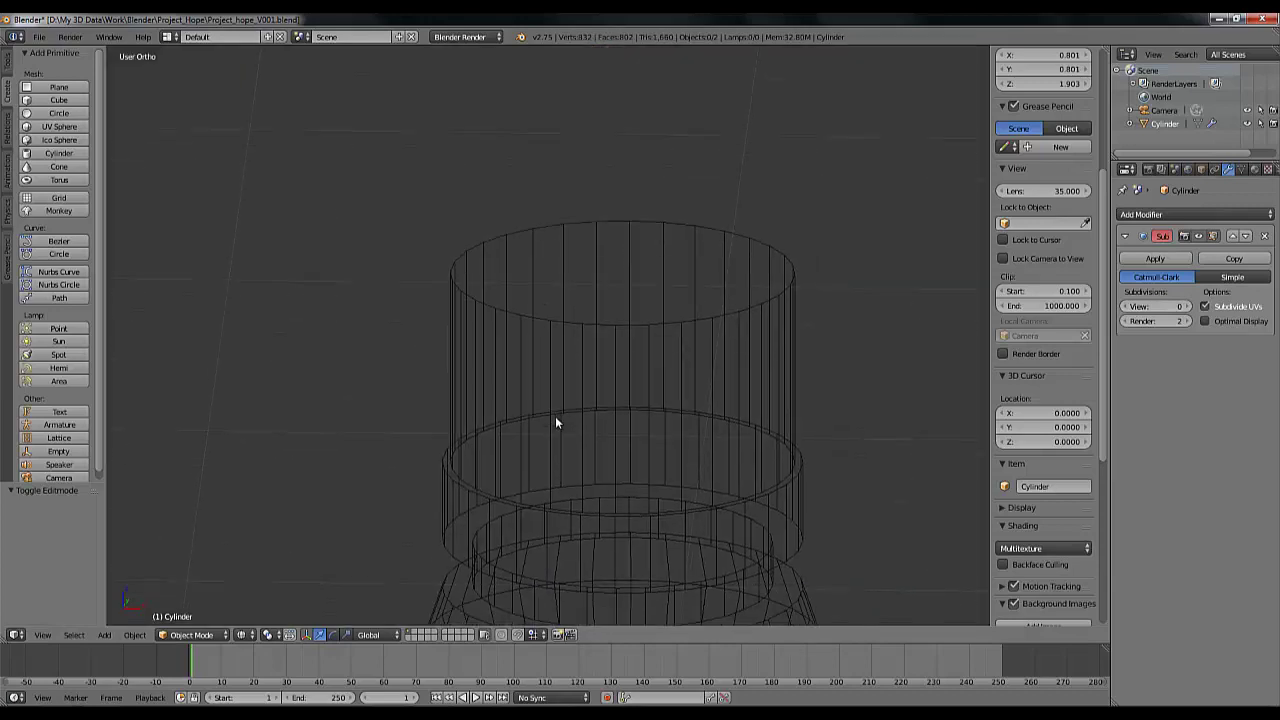
pyautogui.press('Tab')
pyautogui.moveTo(580, 491)
pyautogui.mouseDown(button='middle')
pyautogui.moveTo(571, 517)
pyautogui.moveTo(573, 498)
pyautogui.mouseUp(button='middle')
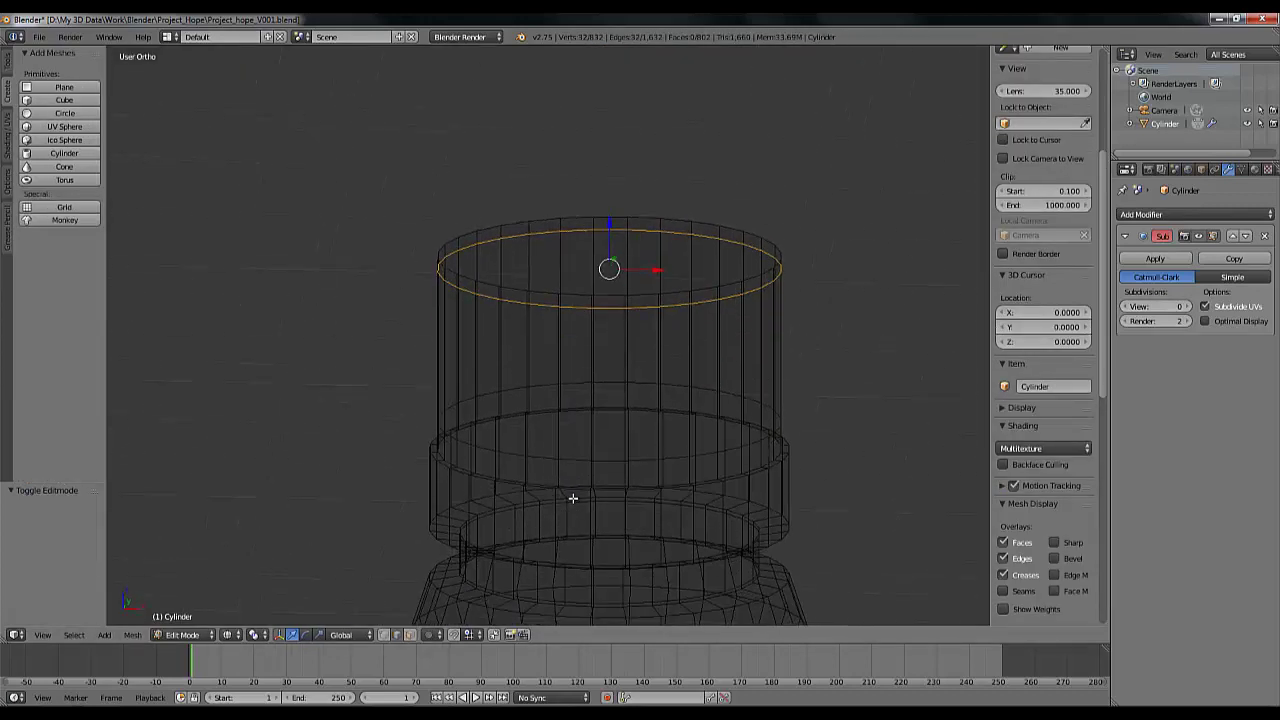
pyautogui.press('z')
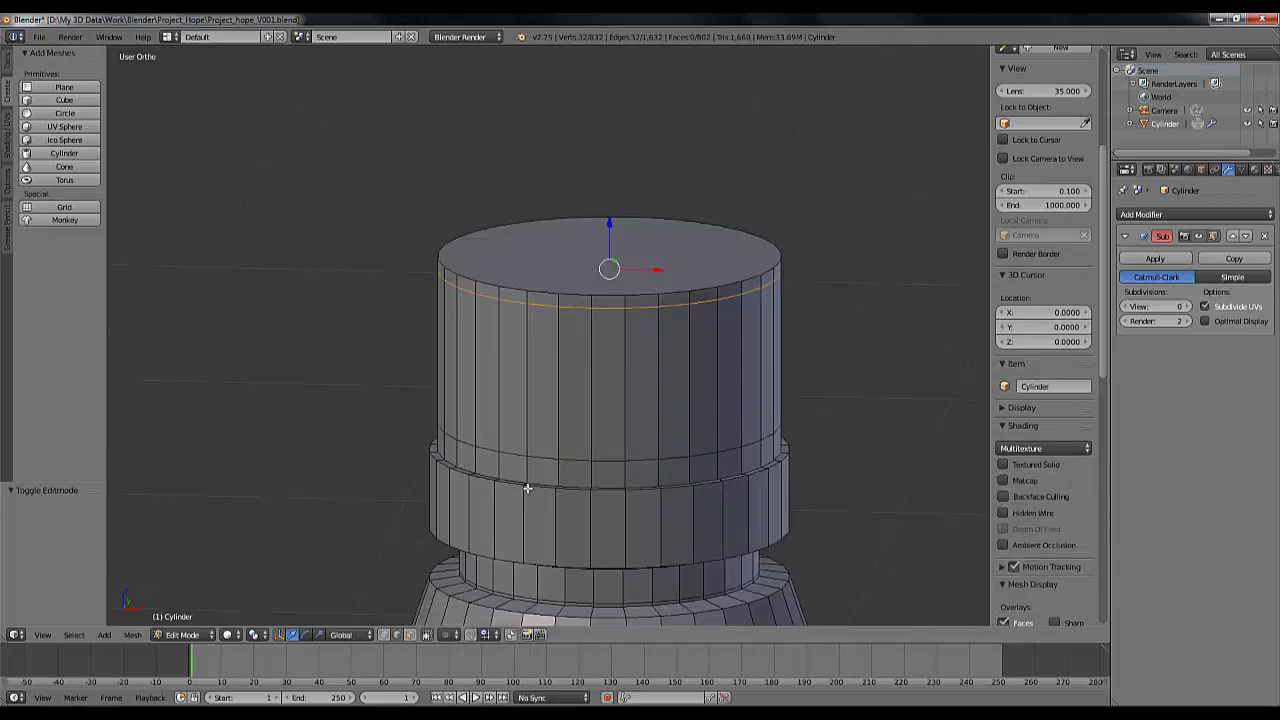
pyautogui.hotkey('ctrl', 'r')
pyautogui.click(454, 454)
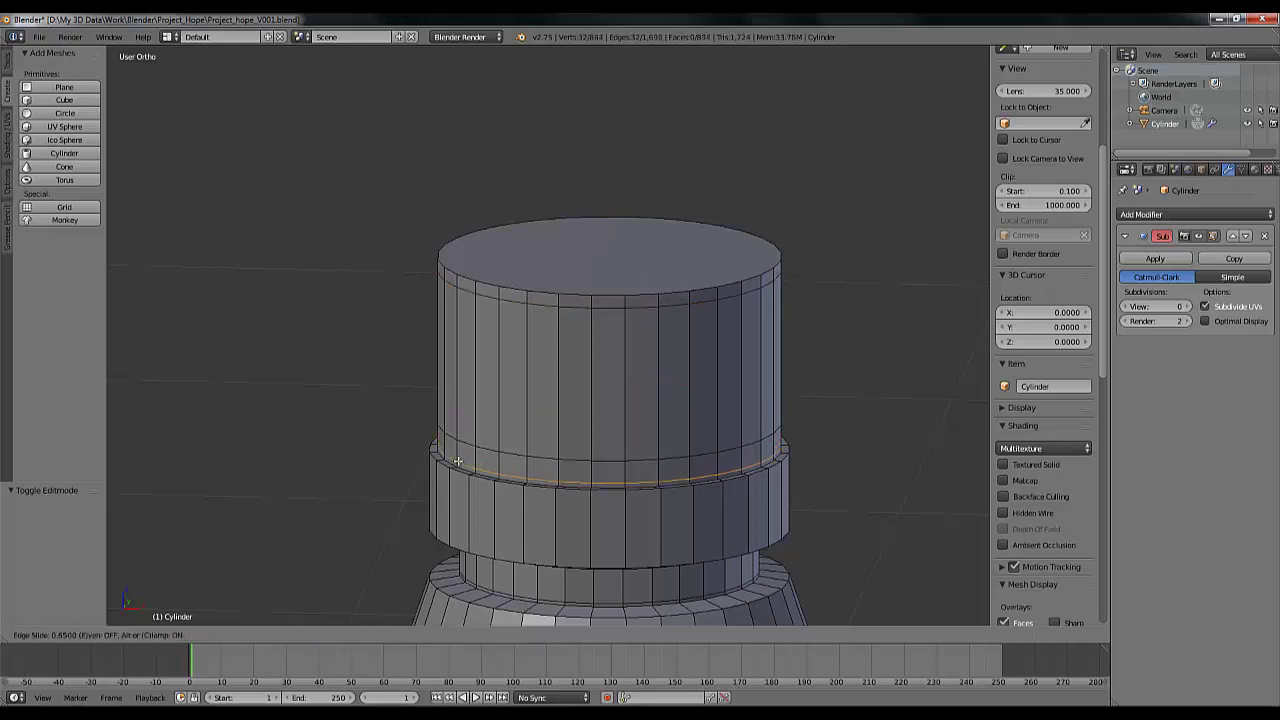
pyautogui.click(459, 462)
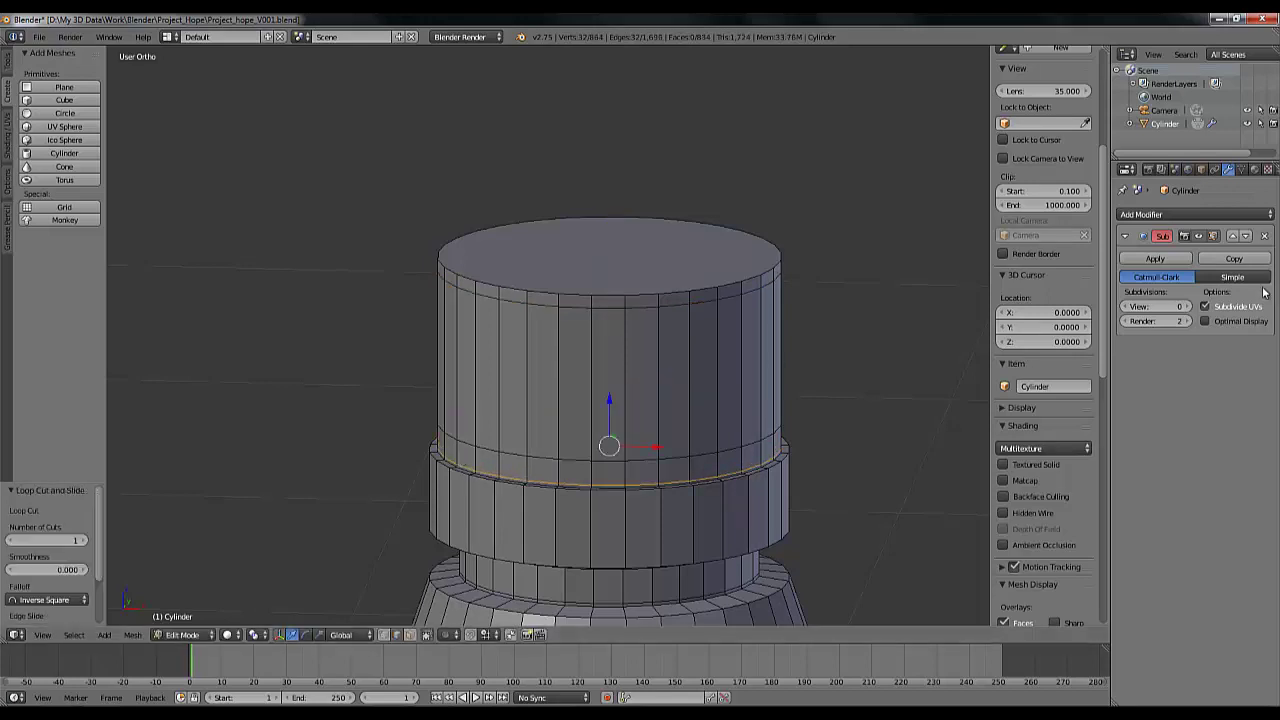
# Set viewport subdivision to 2 and check the smoothed cylinder against the front-view reference
pyautogui.click(1187, 306)
pyautogui.click(1187, 306)
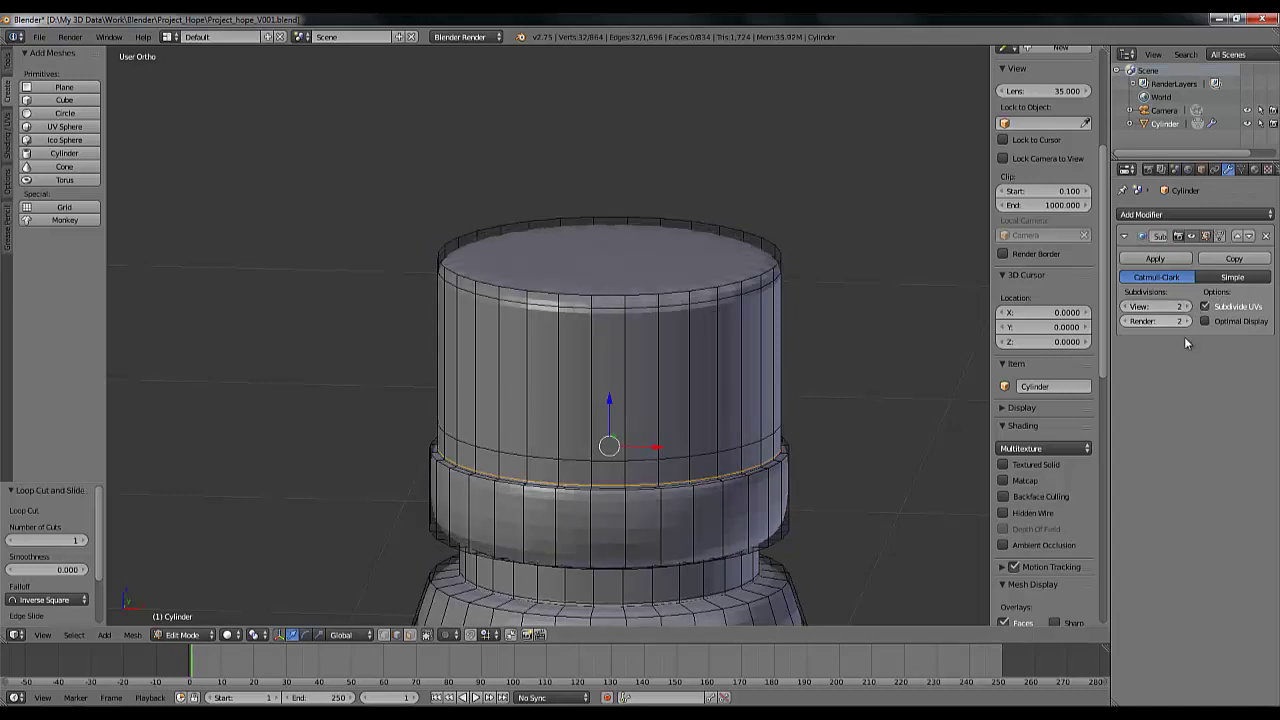
pyautogui.press('Tab')
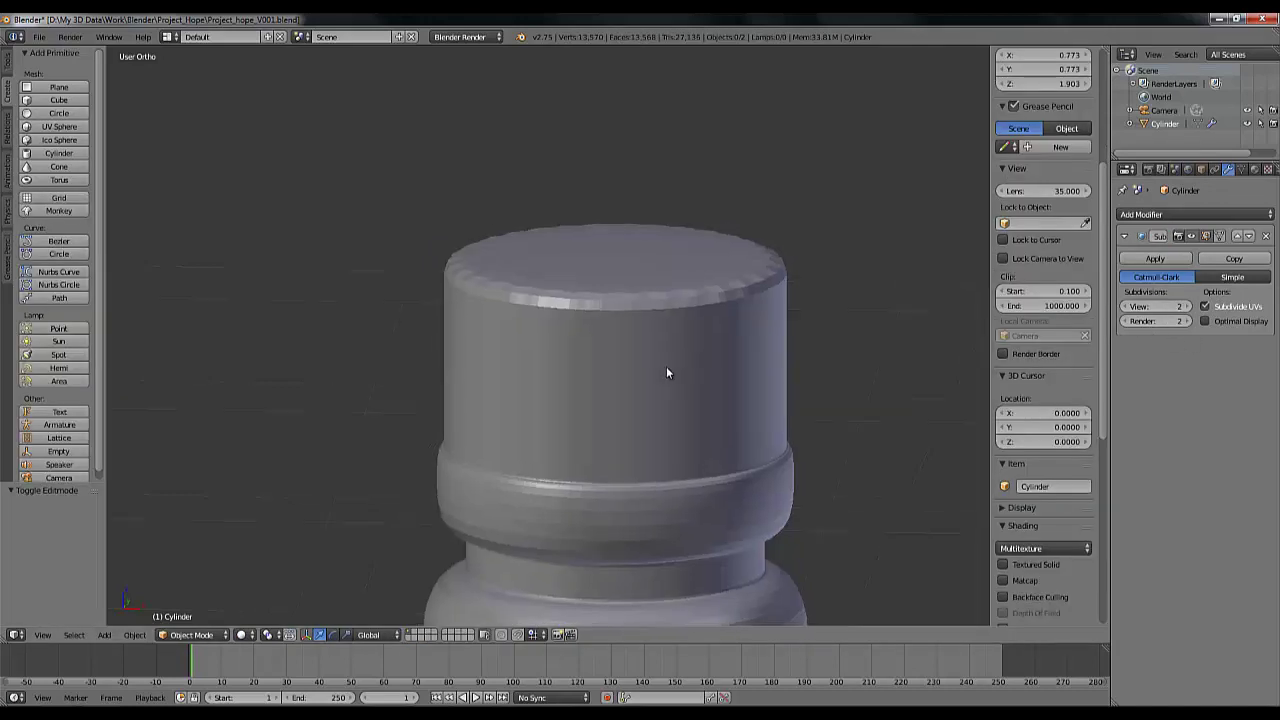
pyautogui.moveTo(666, 366)
pyautogui.mouseDown(button='middle')
pyautogui.moveTo(660, 471)
pyautogui.moveTo(660, 374)
pyautogui.mouseUp(button='middle')
pyautogui.scroll(-8, 665, 368)
pyautogui.scroll(4, 665, 368)
pyautogui.scroll(-3, 633, 423)
pyautogui.moveTo(633, 423)
pyautogui.mouseDown(button='middle')
pyautogui.moveTo(634, 360)
pyautogui.moveTo(691, 417)
pyautogui.moveTo(633, 444)
pyautogui.mouseUp(button='middle')
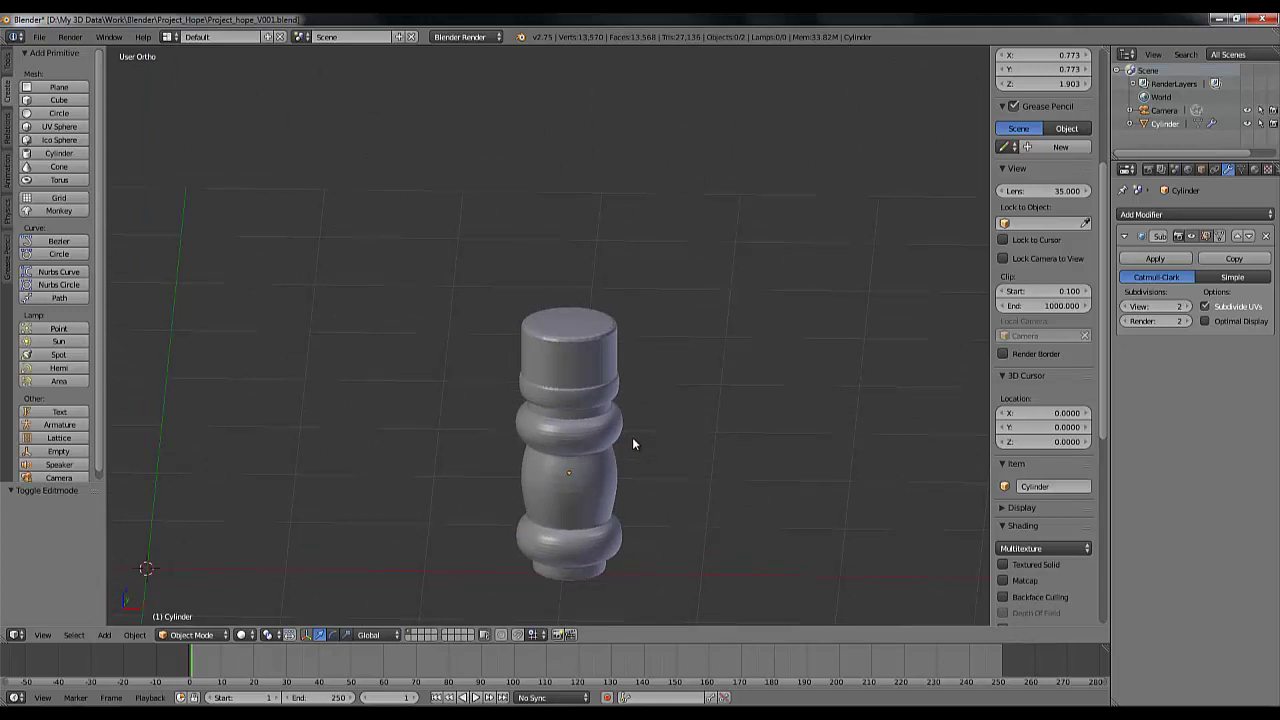
pyautogui.moveTo(633, 444); pyautogui.dragTo(648, 407, button='middle')
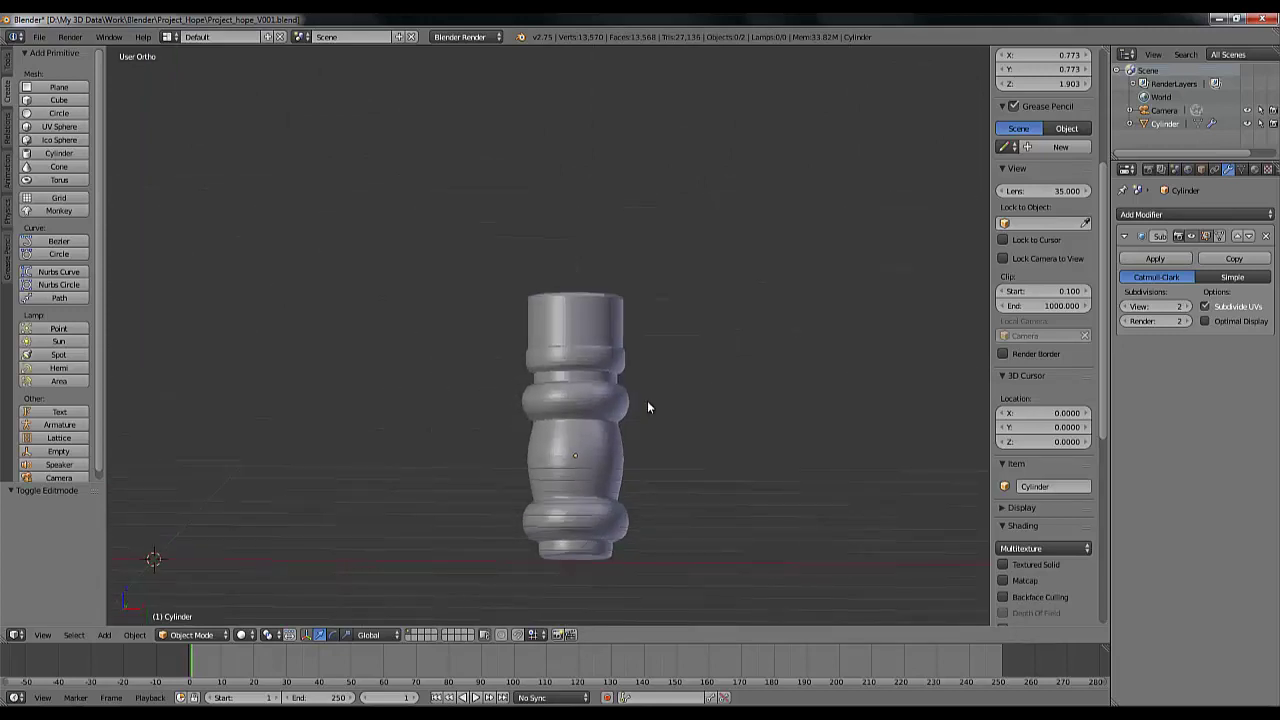
pyautogui.press('KP_1')
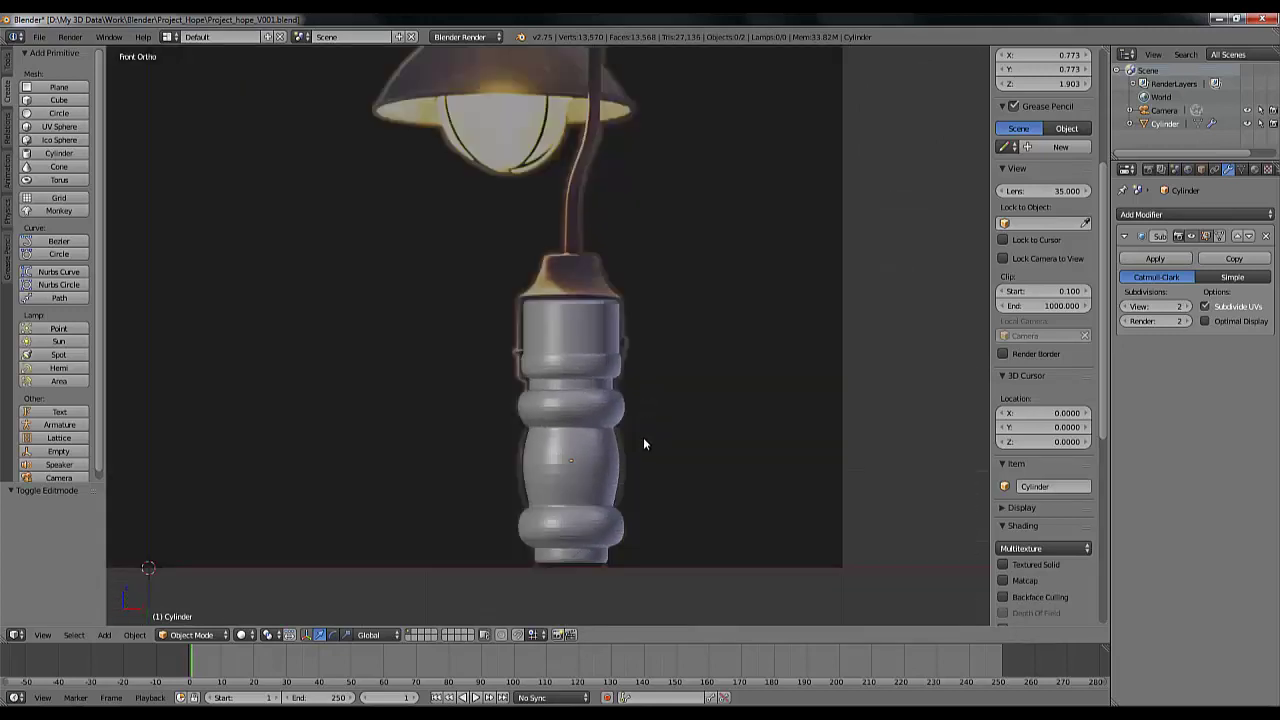
# Hide the lamp body cylinder in the Outliner to reveal the reference photo
pyautogui.click(1247, 128)
pyautogui.scroll(3, 650, 428)
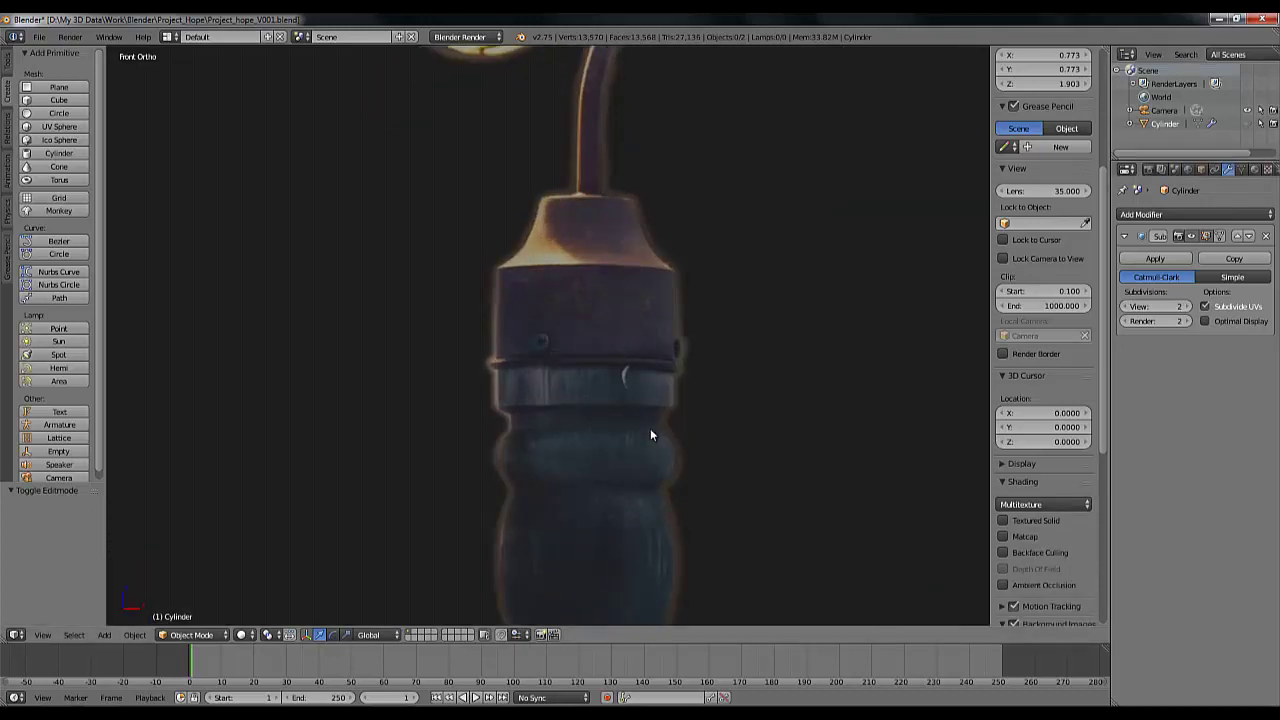
pyautogui.scroll(-3, 650, 435)
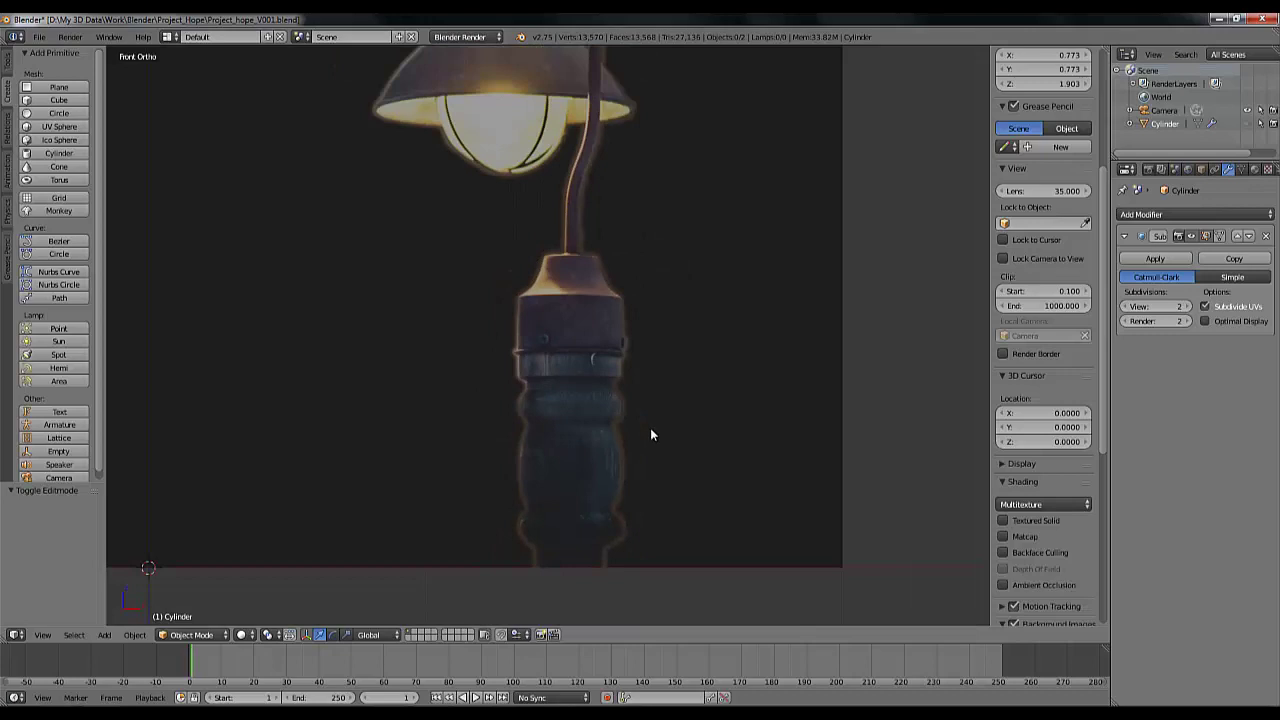
# Frame the pole and lampshade, then add a new 32-vertex cylinder with no cap fill
pyautogui.keyDown('shift'); pyautogui.moveTo(683, 397); pyautogui.dragTo(720, 466, button='middle'); pyautogui.keyUp('shift')
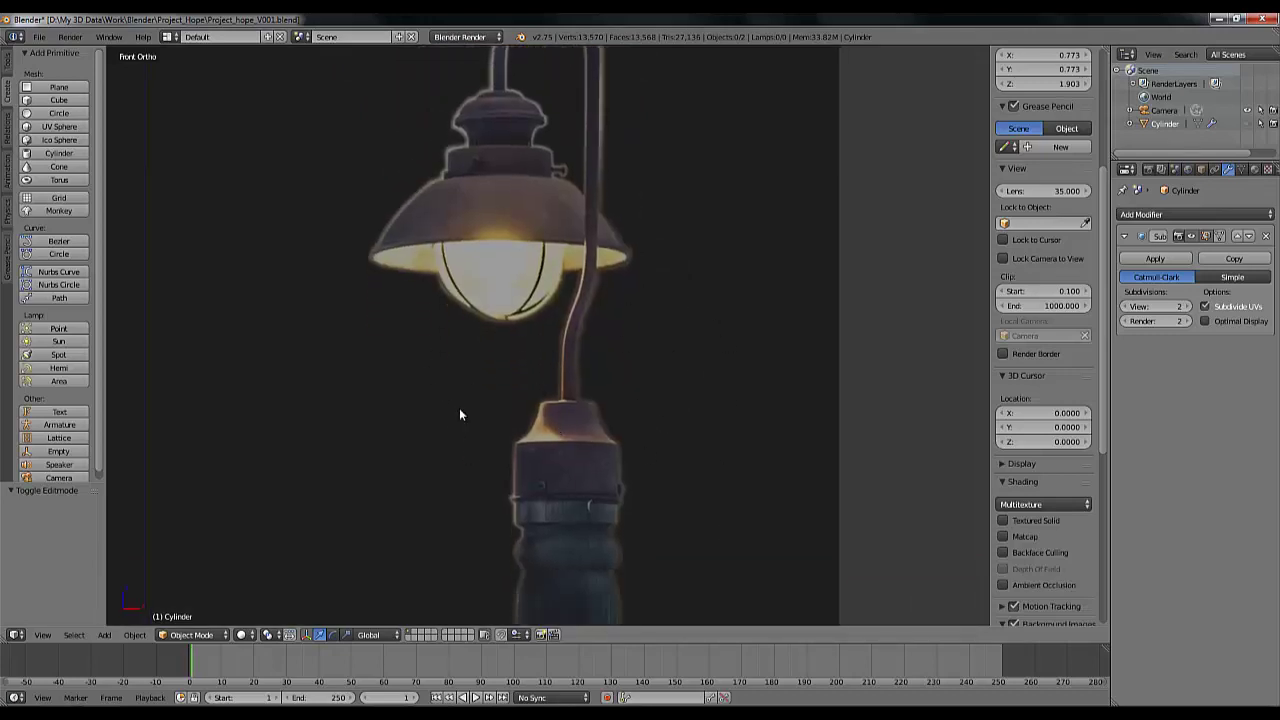
pyautogui.scroll(2, 579, 446)
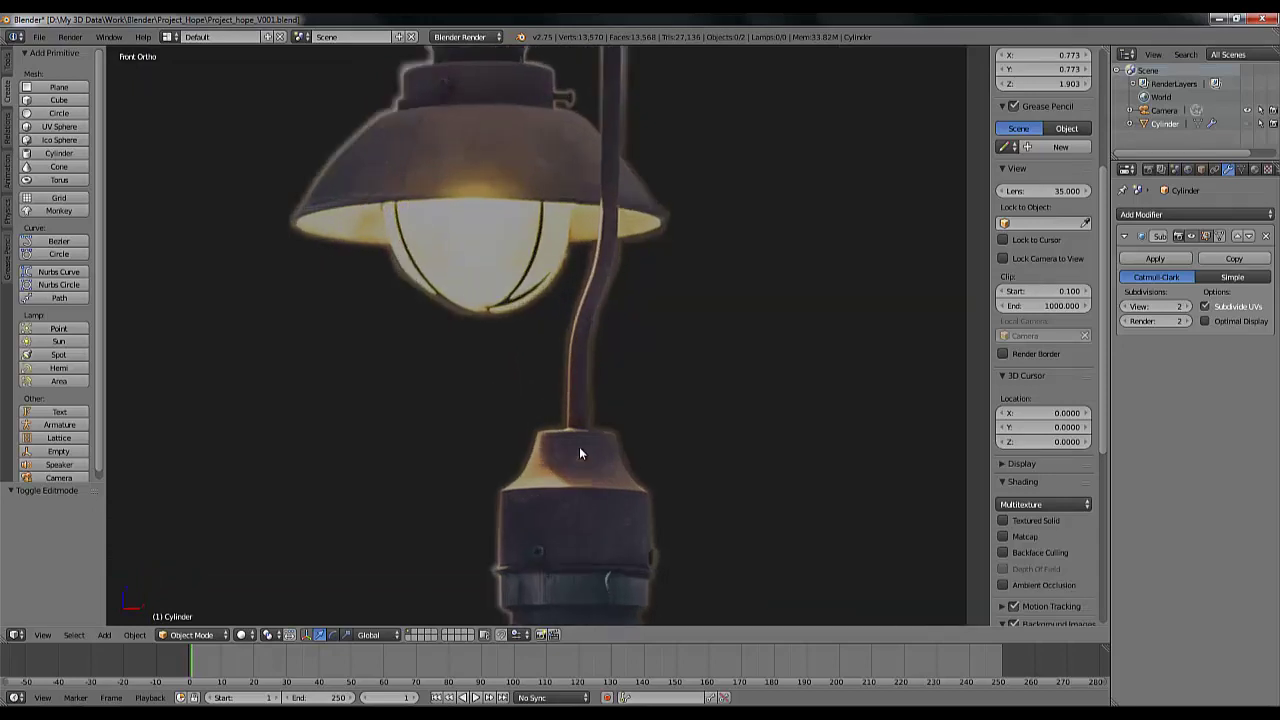
pyautogui.scroll(-1, 579, 446)
pyautogui.keyDown('shift'); pyautogui.moveTo(596, 402); pyautogui.dragTo(600, 365, button='middle'); pyautogui.keyUp('shift')
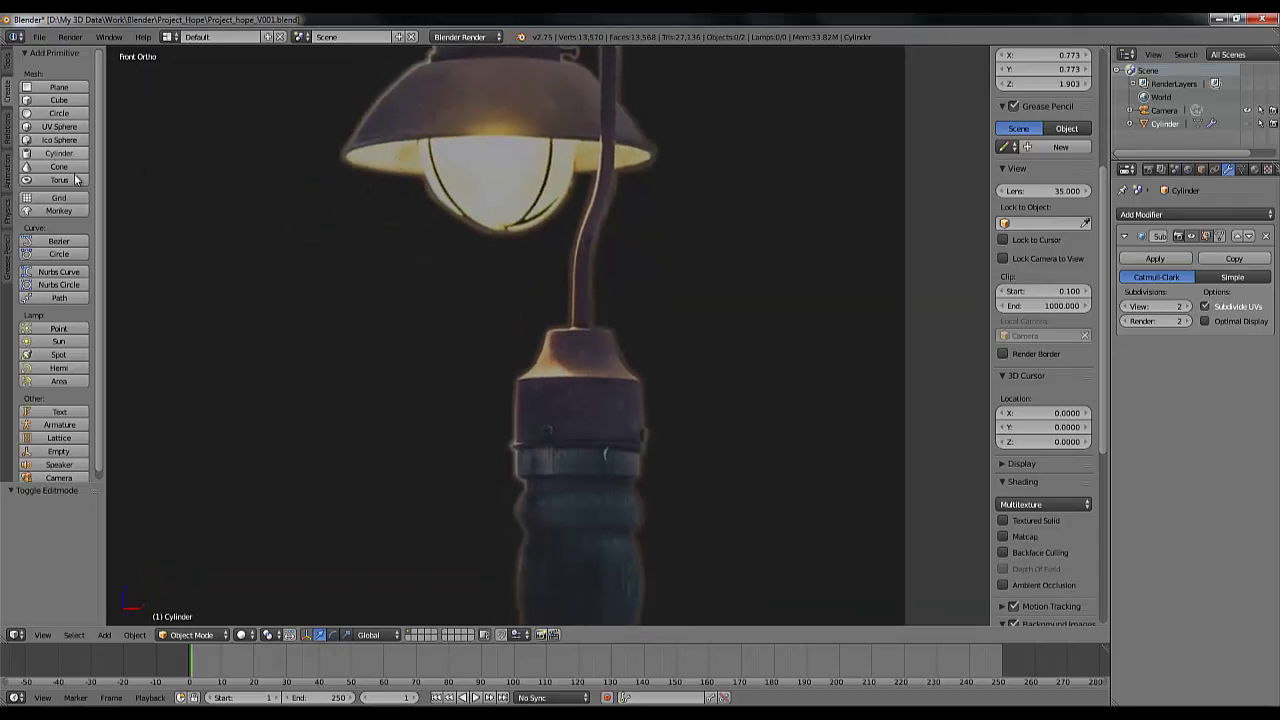
pyautogui.click(55, 154)
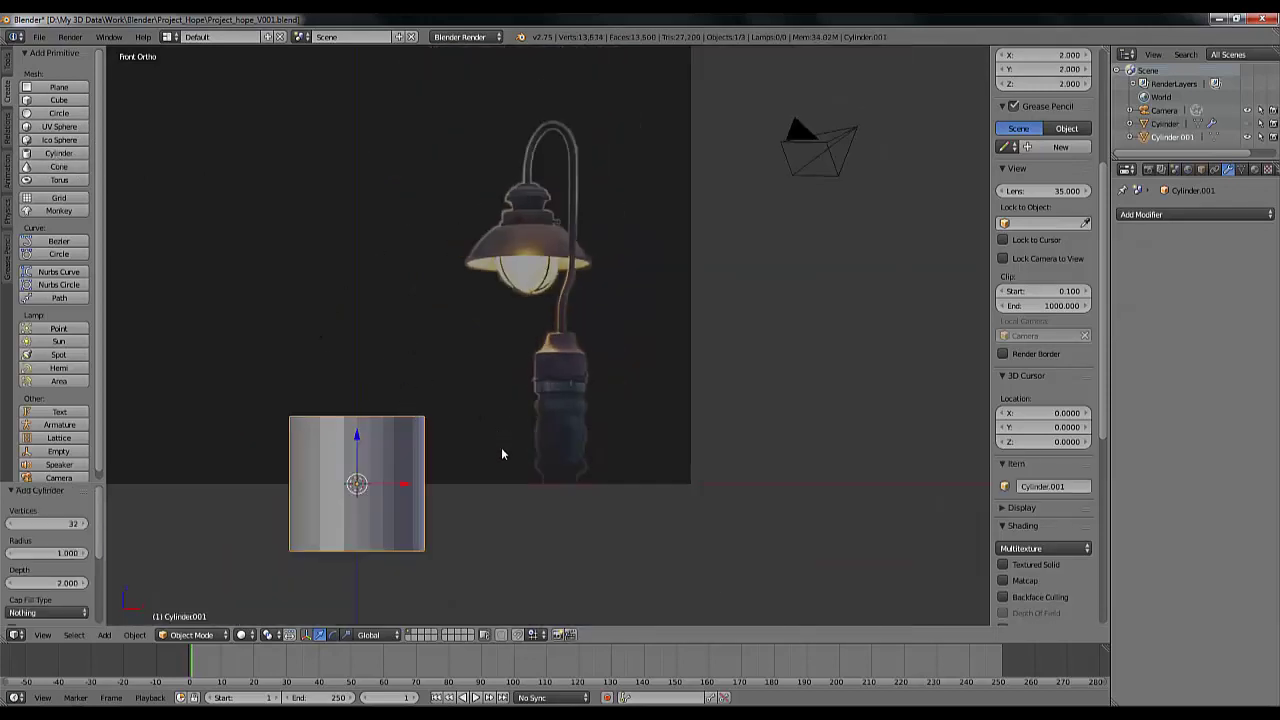
# In front wireframe view, move Cylinder.001 over the reference lamp and scale it to 0.4
pyautogui.moveTo(501, 447); pyautogui.dragTo(508, 491, button='middle')
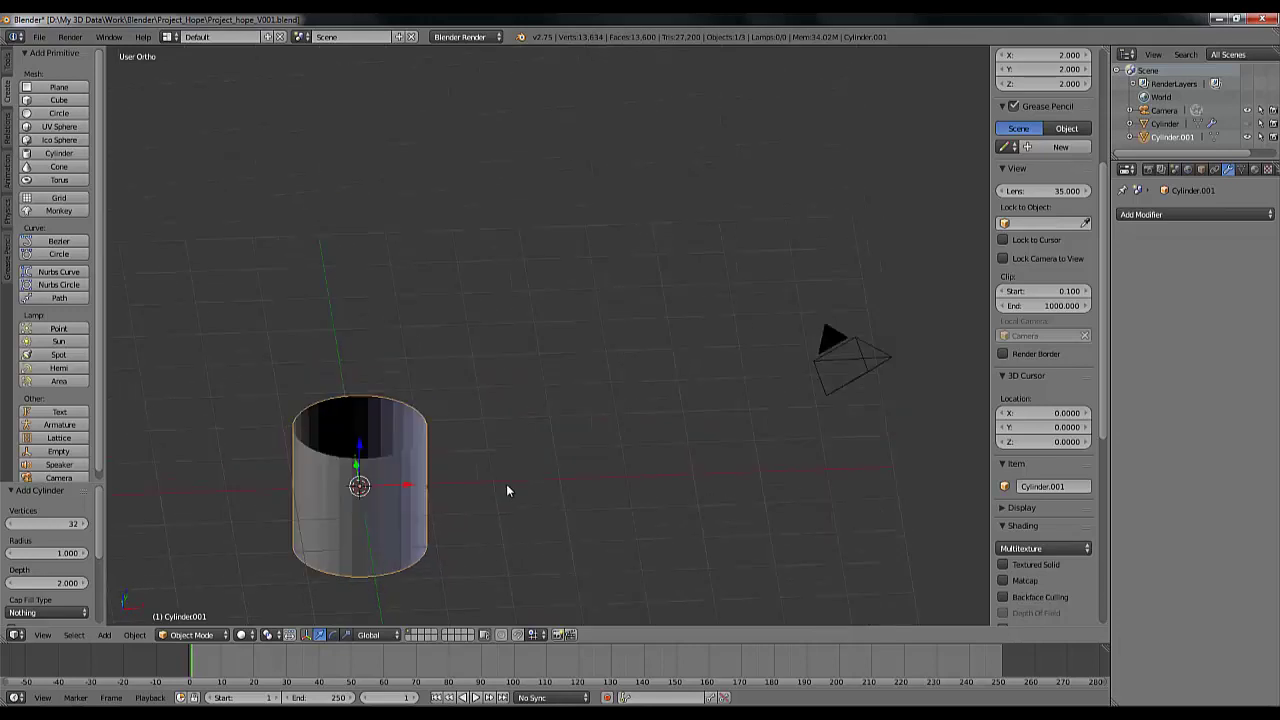
pyautogui.press('KP_1')
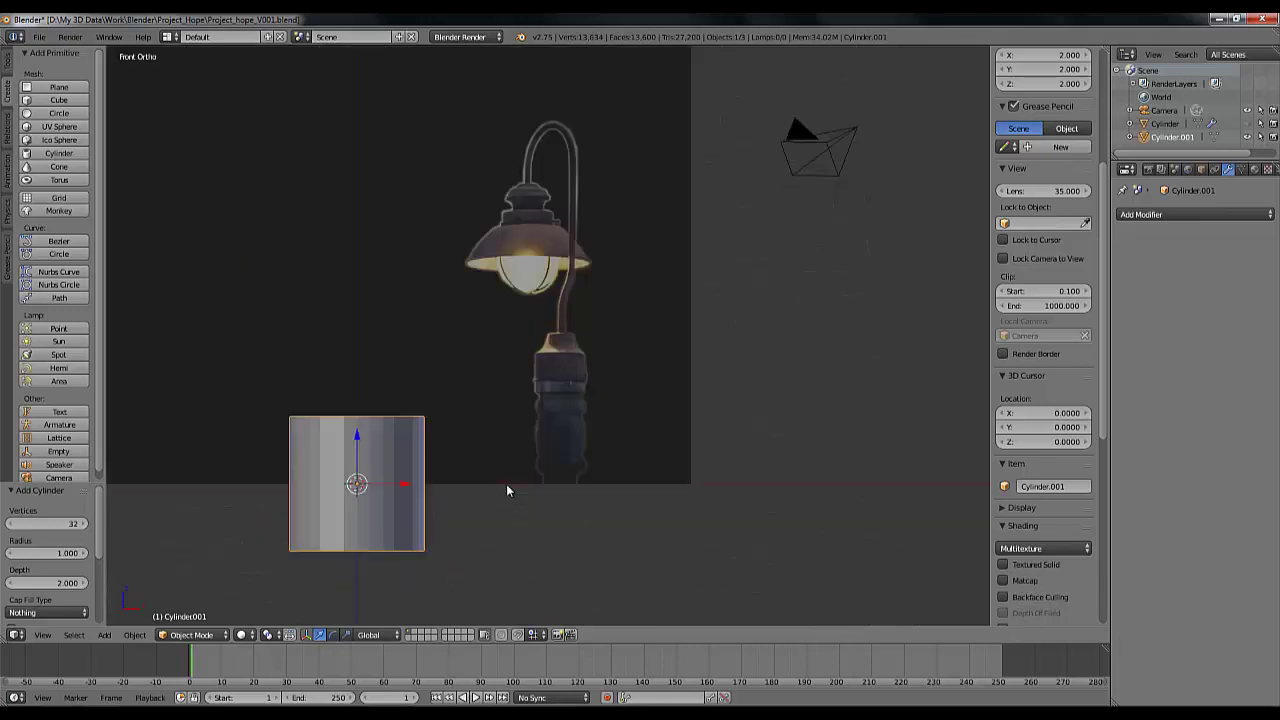
pyautogui.press('z')
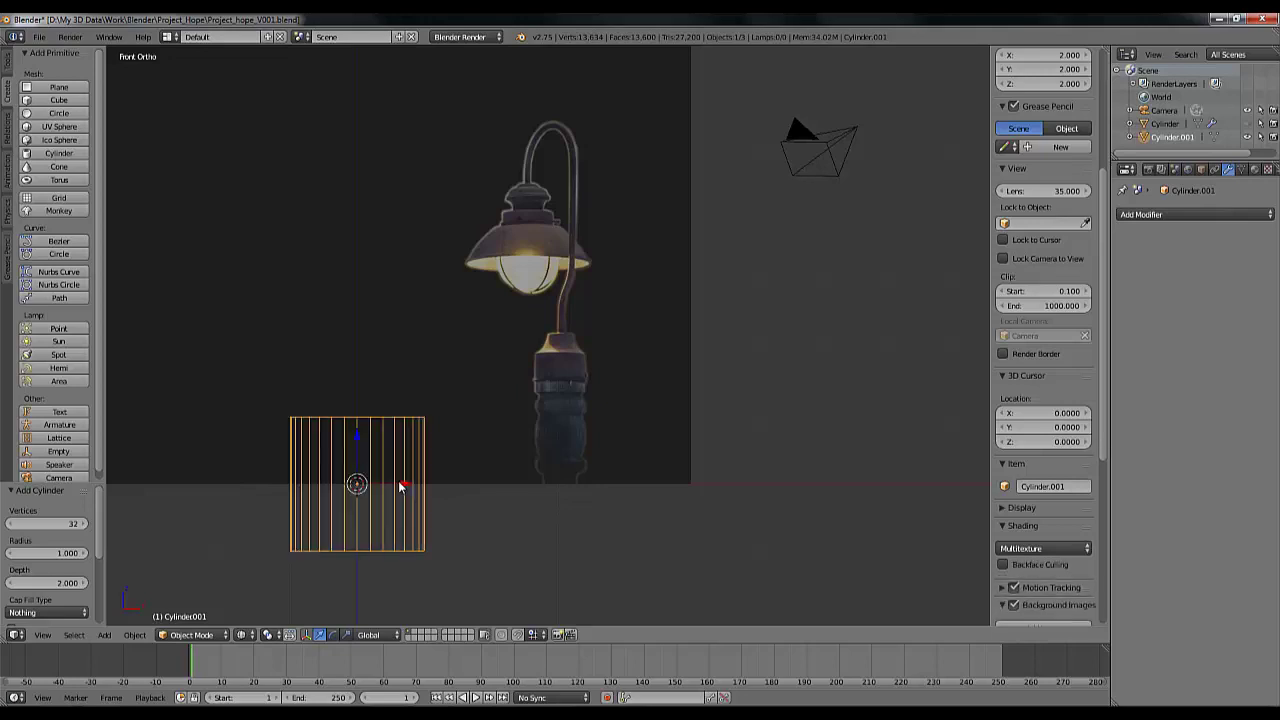
pyautogui.press('g')
pyautogui.press('x')
pyautogui.click(601, 452)
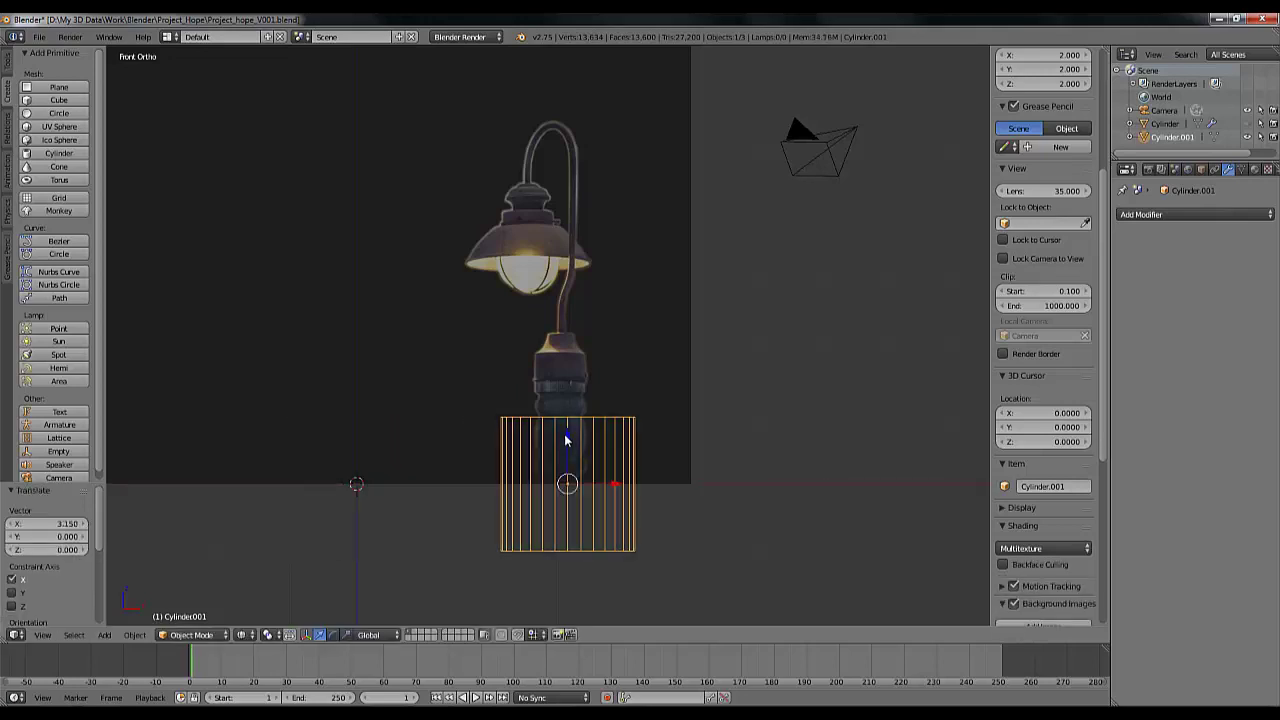
pyautogui.press('g')
pyautogui.press('z')
pyautogui.click(572, 339)
pyautogui.scroll(5, 572, 345)
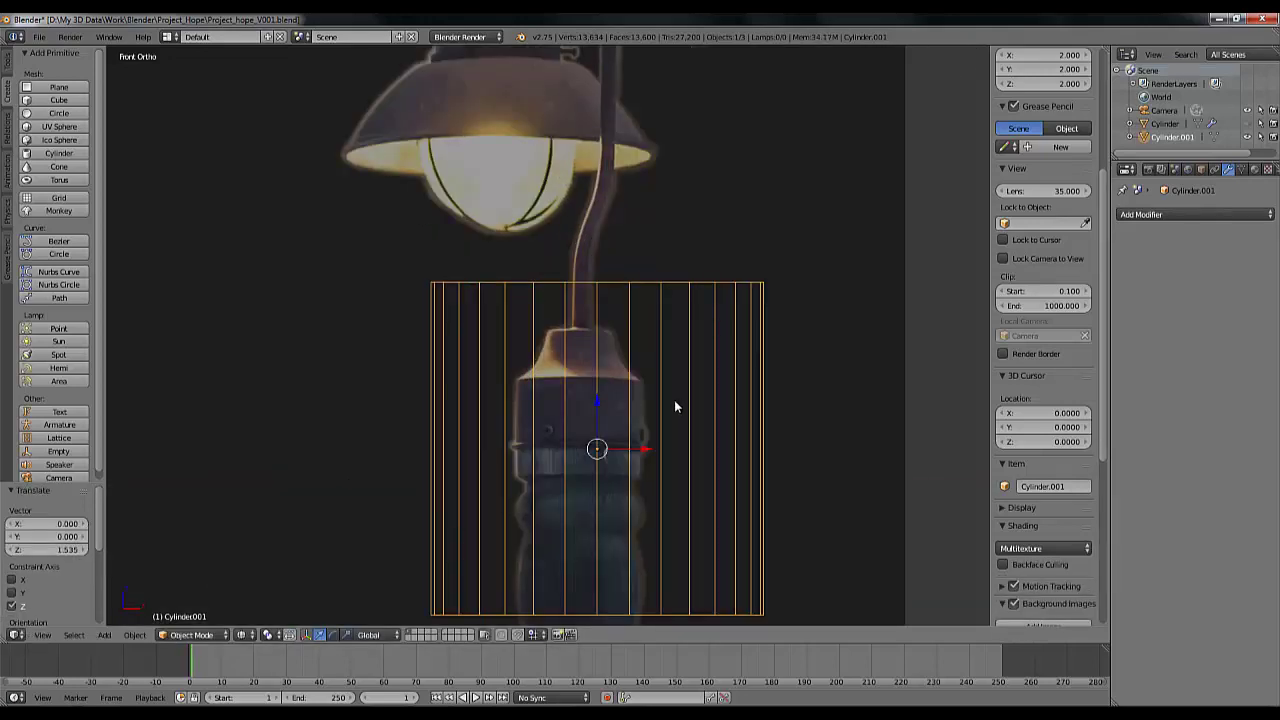
pyautogui.press('s')
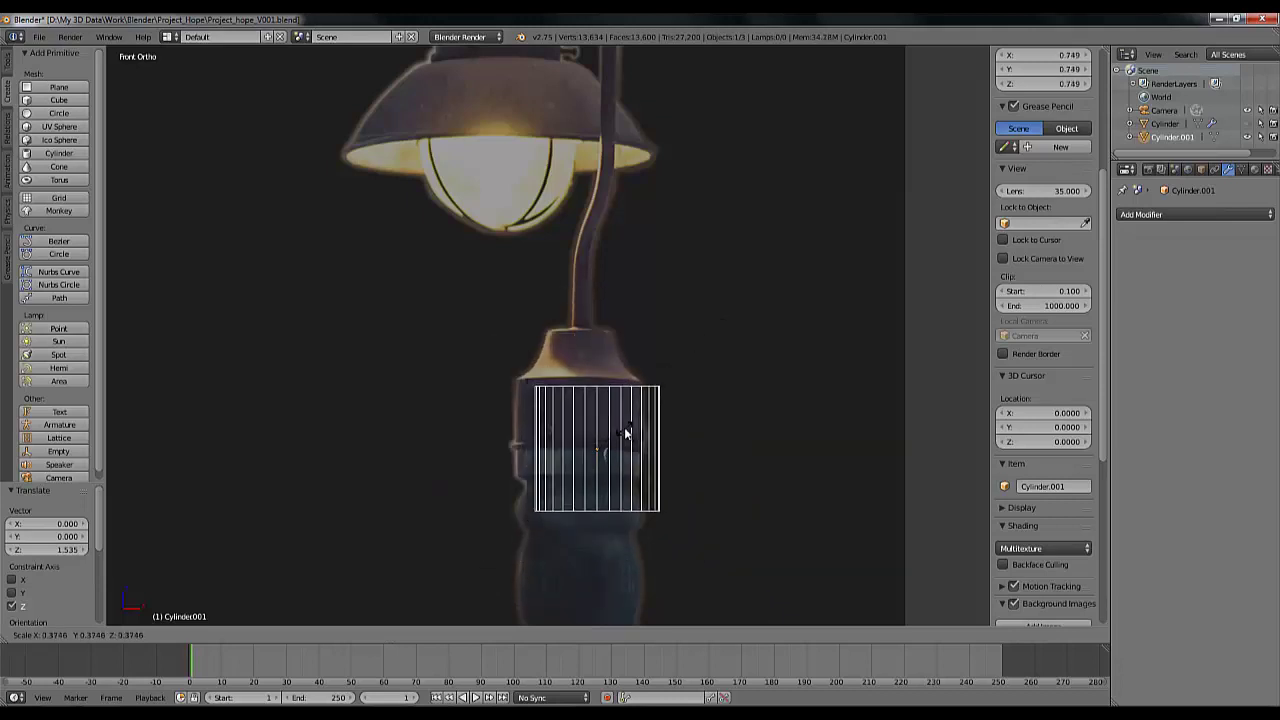
pyautogui.write('.4')
pyautogui.press('Return')
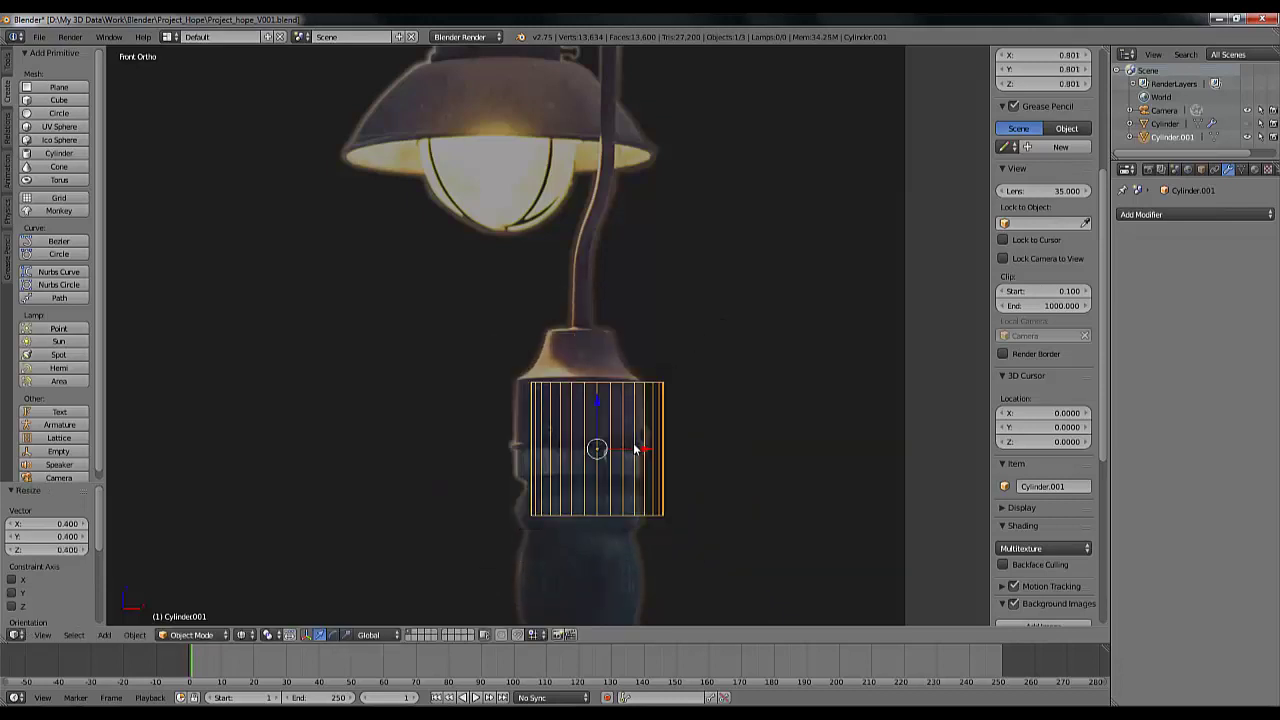
# Adjust the cylinder's X and Z position, shrink it to 0.963, and raise it
pyautogui.press('g')
pyautogui.press('z')
pyautogui.click(644, 424)
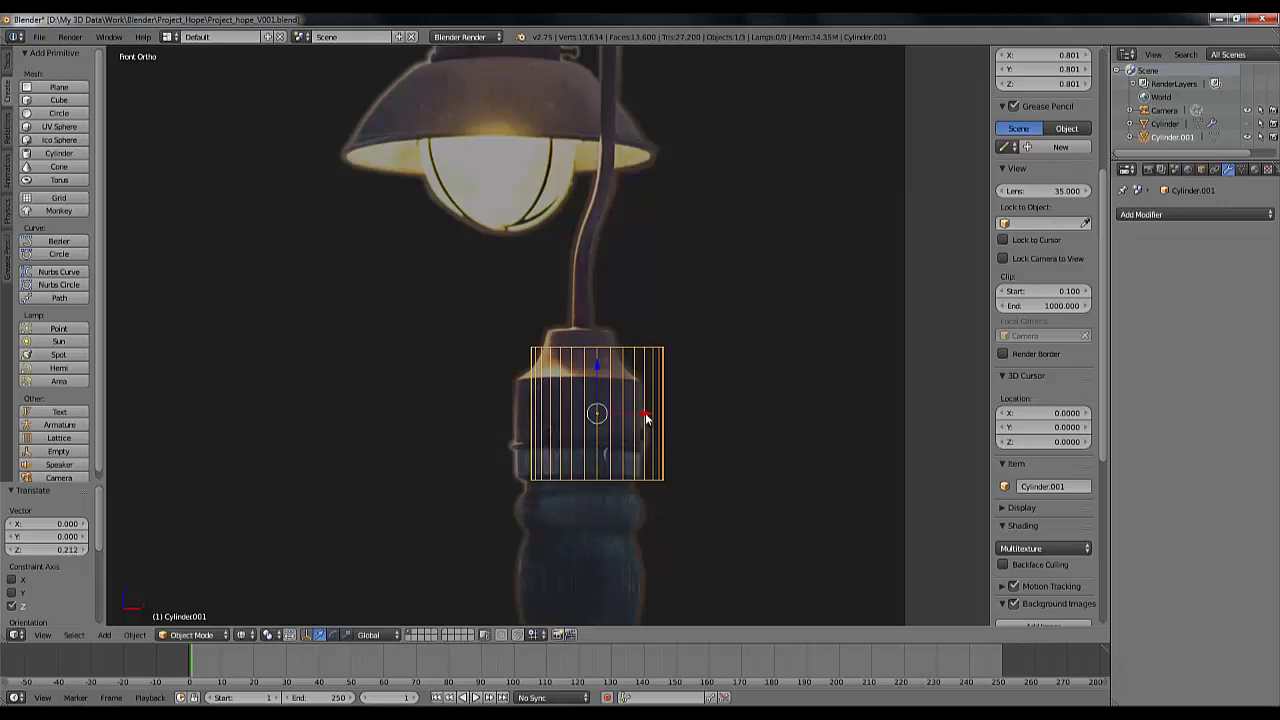
pyautogui.press('g')
pyautogui.press('x')
pyautogui.click(628, 414)
pyautogui.scroll(3, 655, 470)
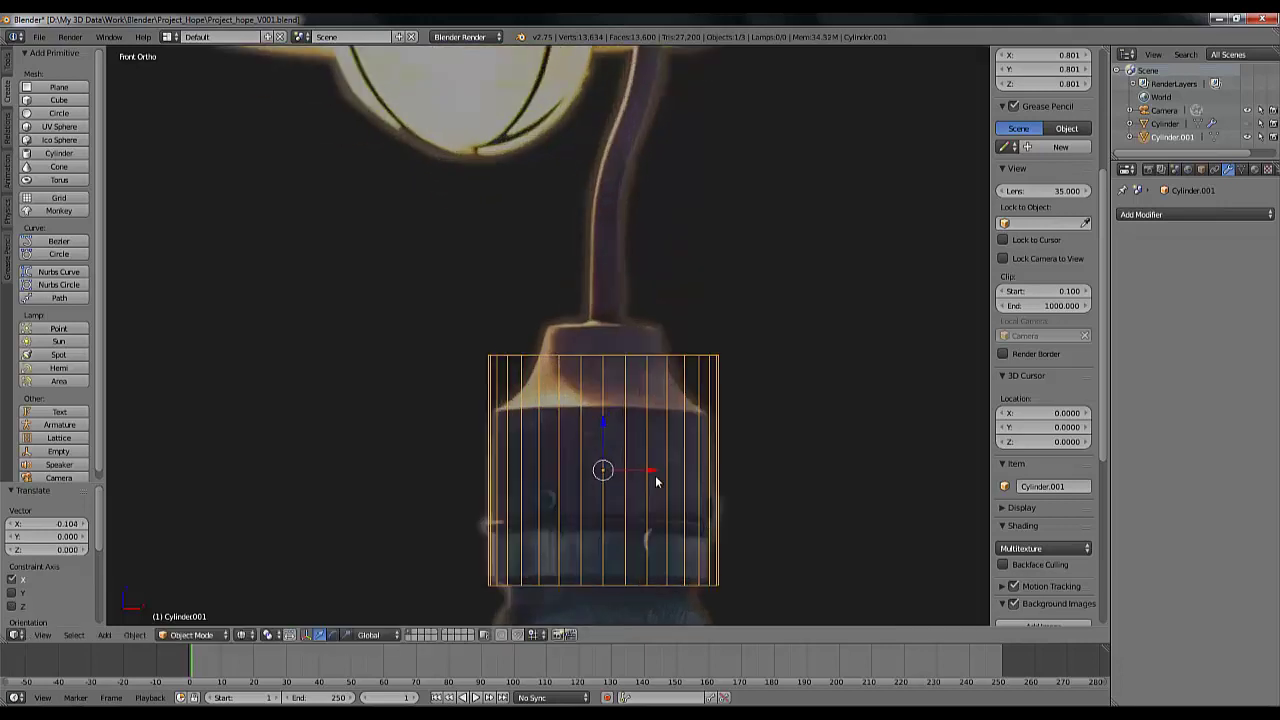
pyautogui.keyDown('shift'); pyautogui.scroll(-1, 641, 432); pyautogui.keyUp('shift')
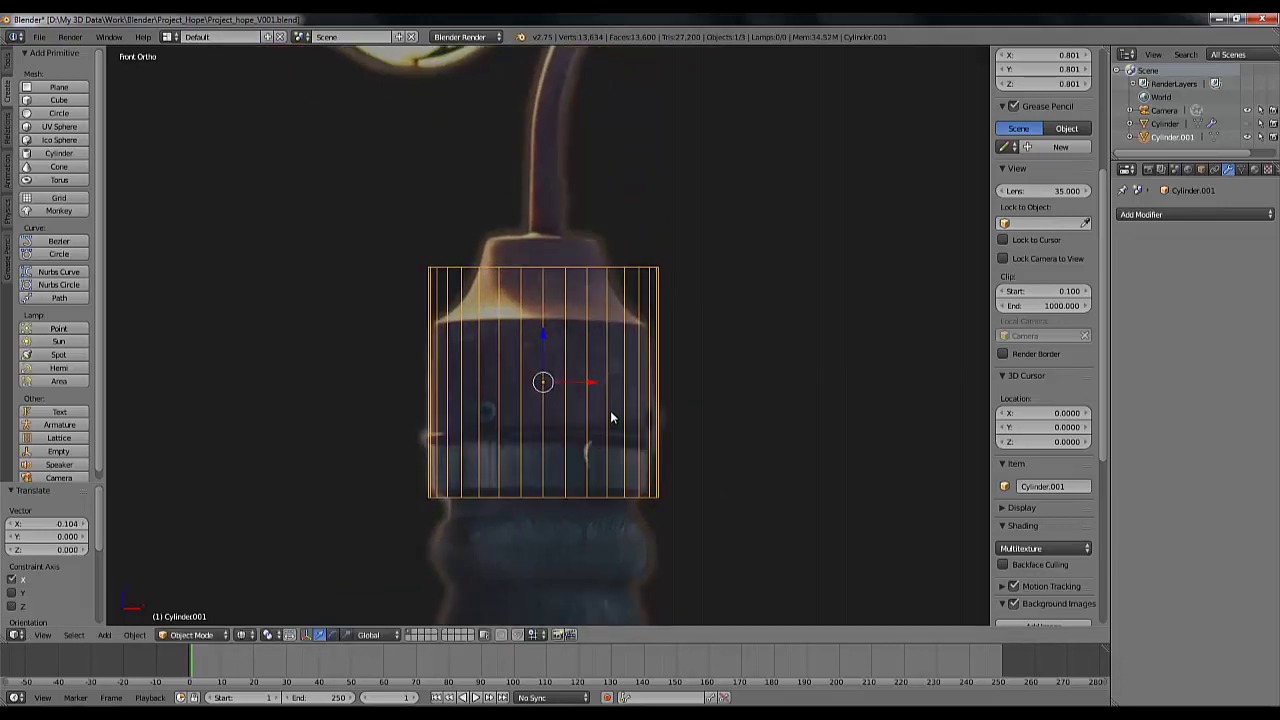
pyautogui.press('s')
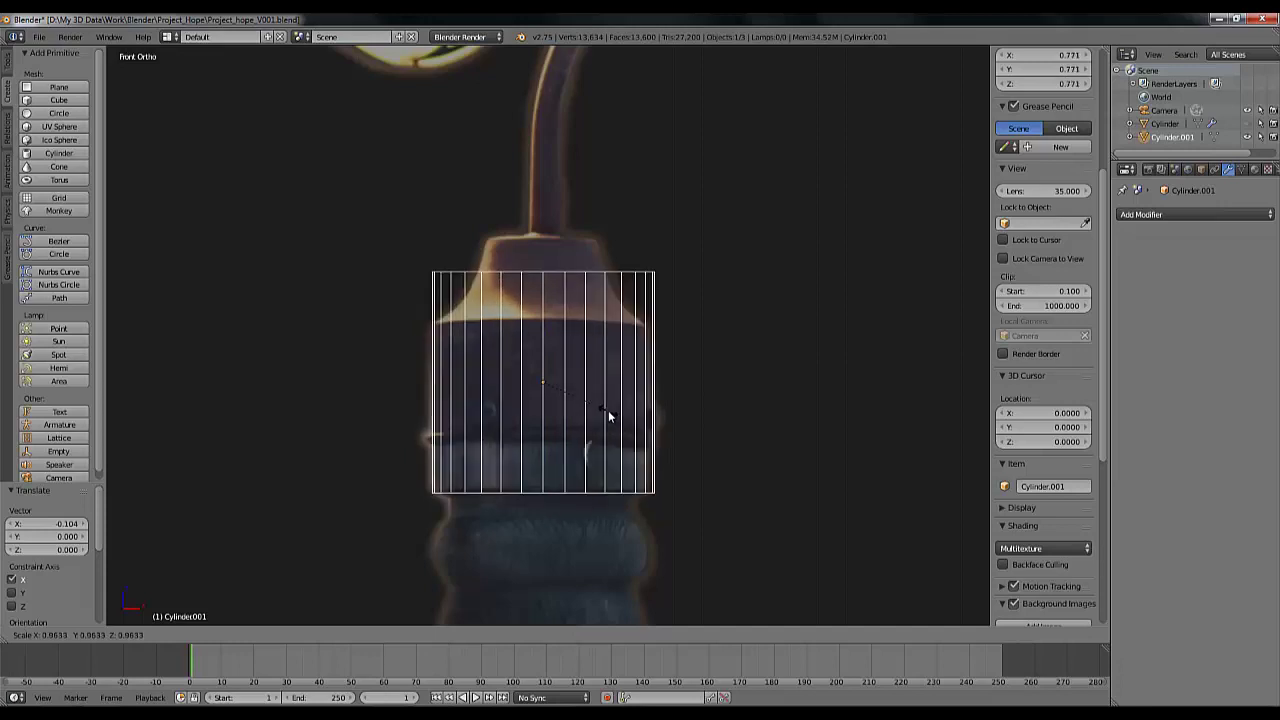
pyautogui.click(608, 414)
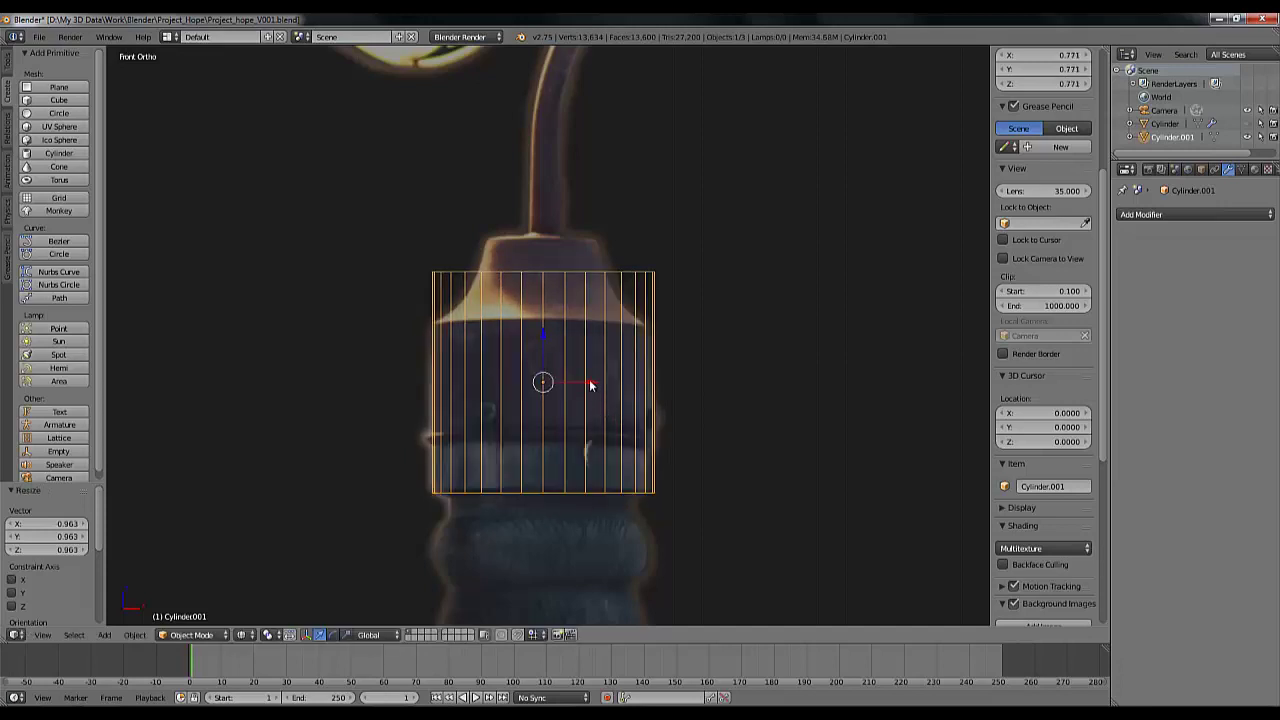
pyautogui.moveTo(589, 384); pyautogui.dragTo(587, 385)
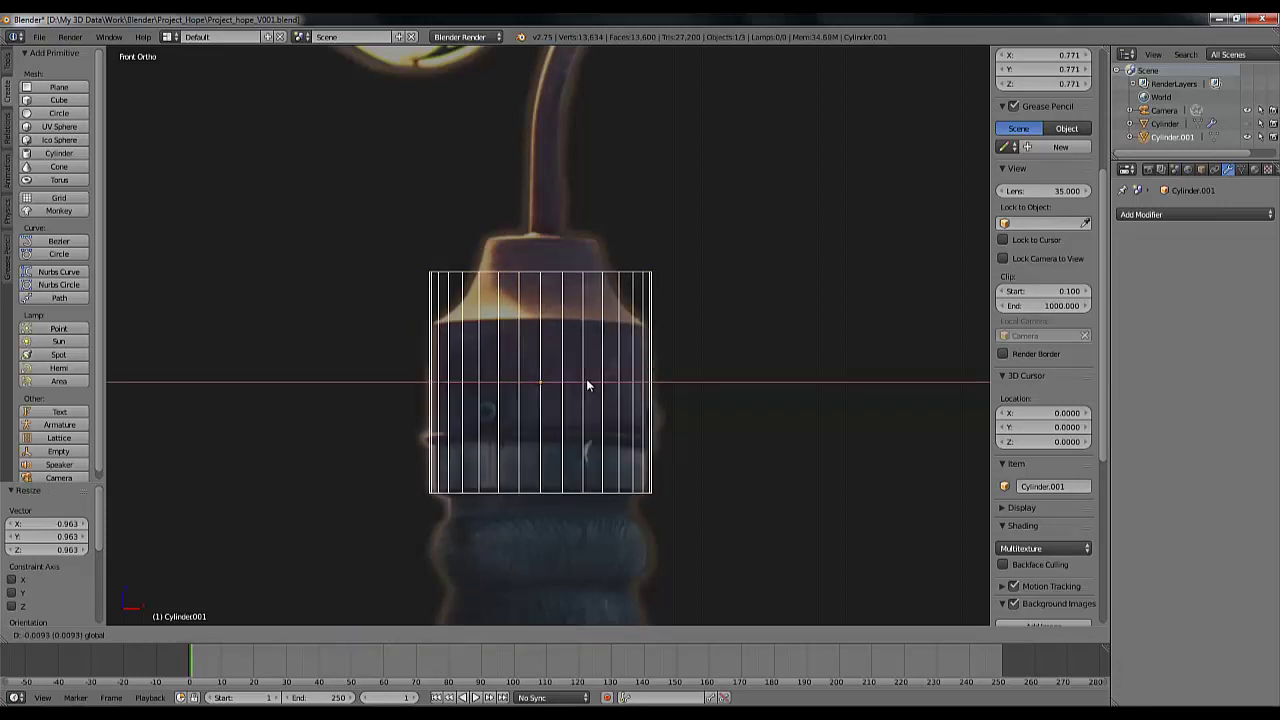
pyautogui.click(587, 385)
pyautogui.moveTo(540, 333); pyautogui.dragTo(540, 268)
pyautogui.click(540, 270)
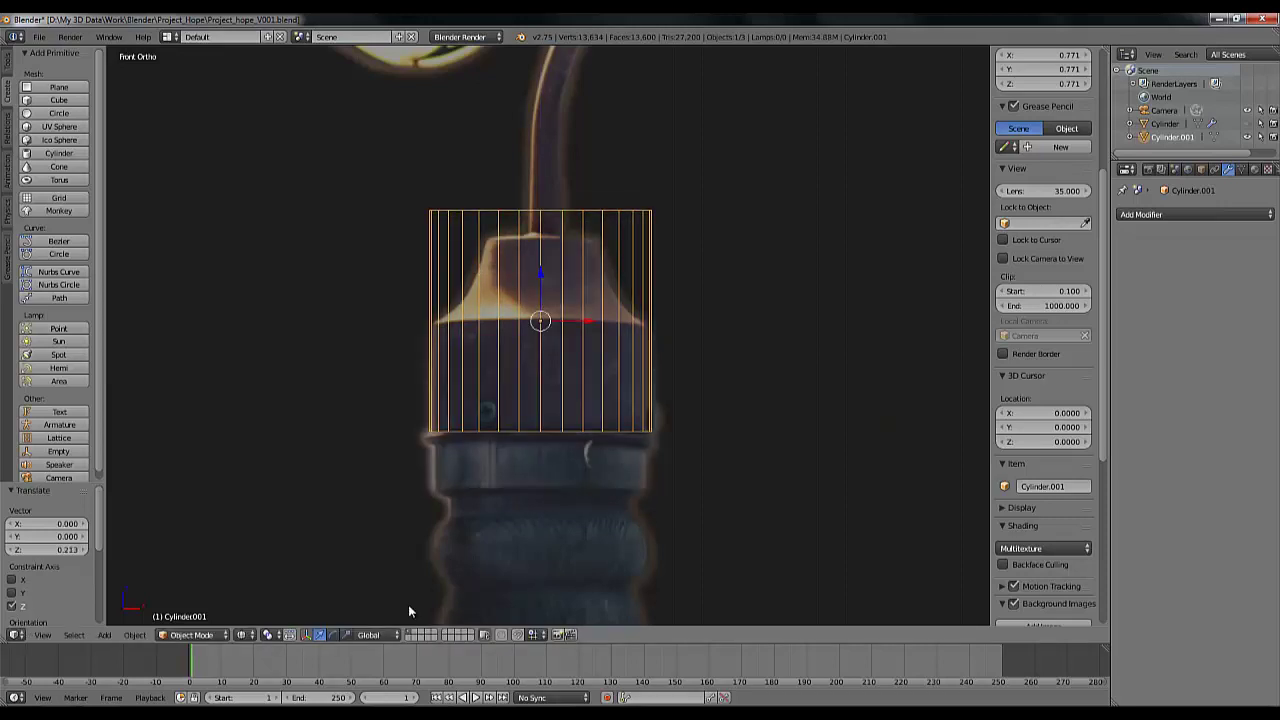
# Flatten and fit the cylinder onto the dark collar at scale 0.751, 0.751, 0.387
pyautogui.click(346, 635)
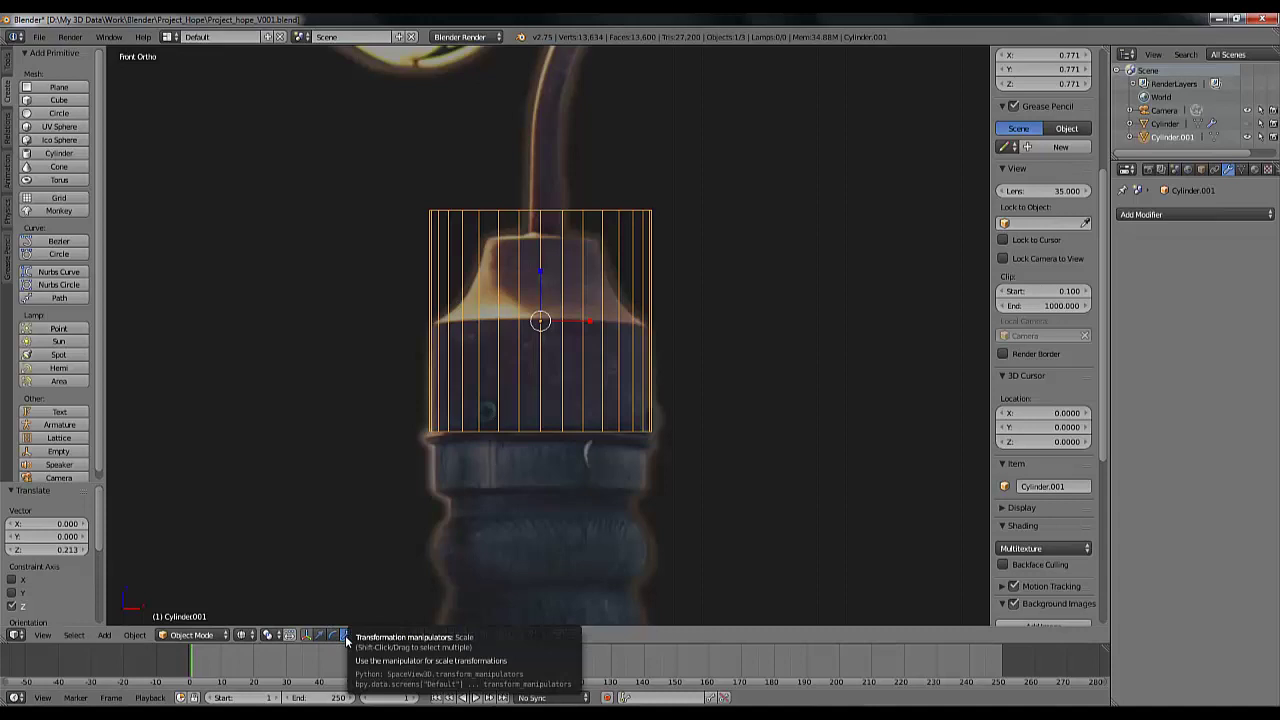
pyautogui.moveTo(540, 268); pyautogui.dragTo(540, 292)
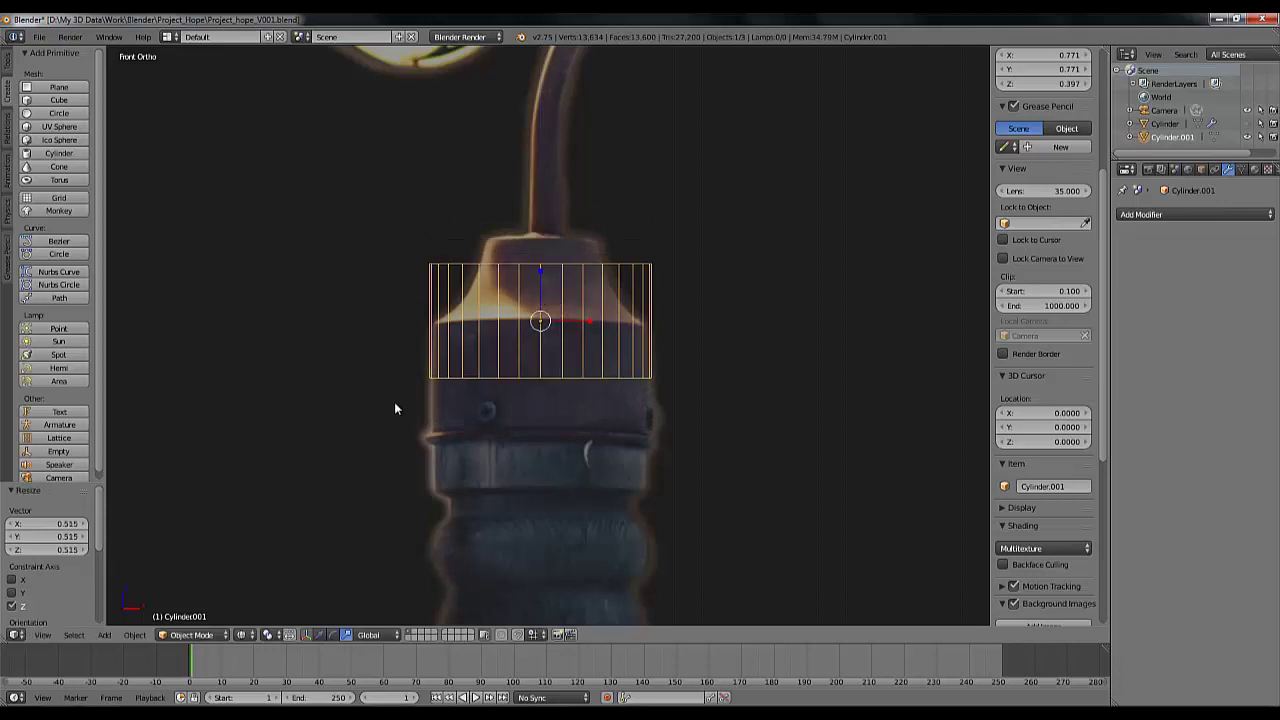
pyautogui.click(320, 635)
pyautogui.moveTo(540, 269); pyautogui.dragTo(550, 331)
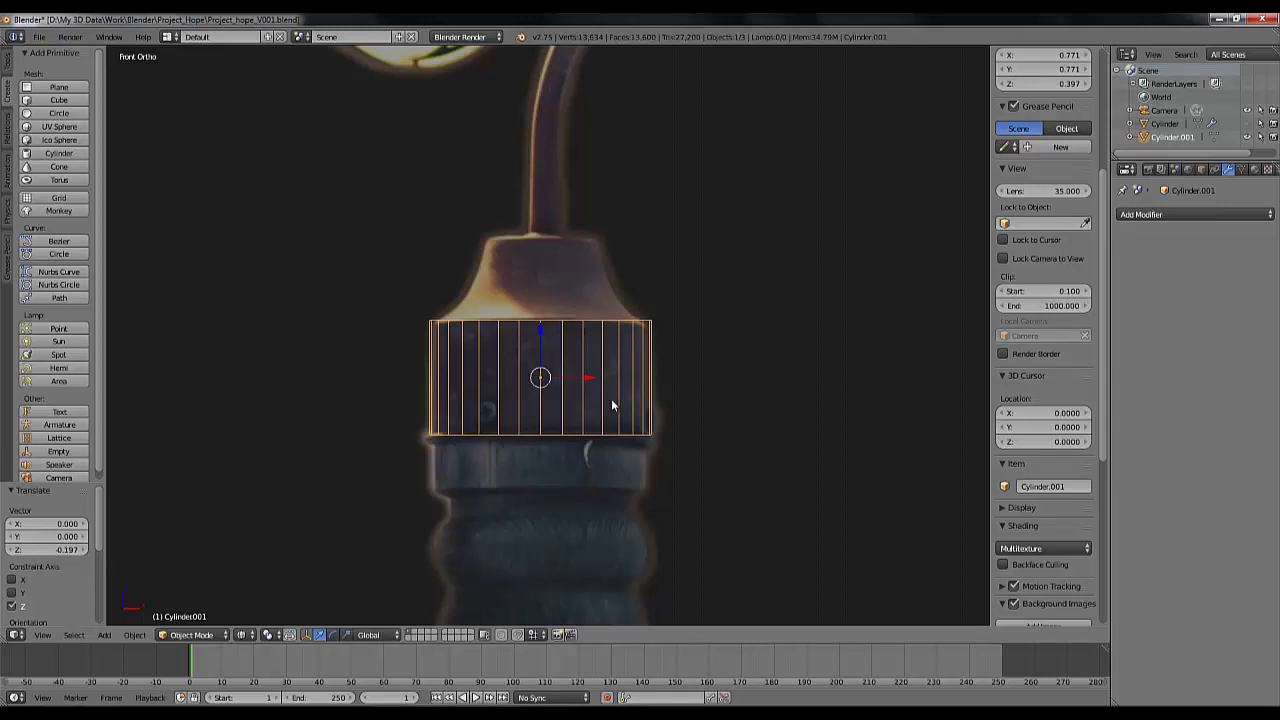
pyautogui.press('s')
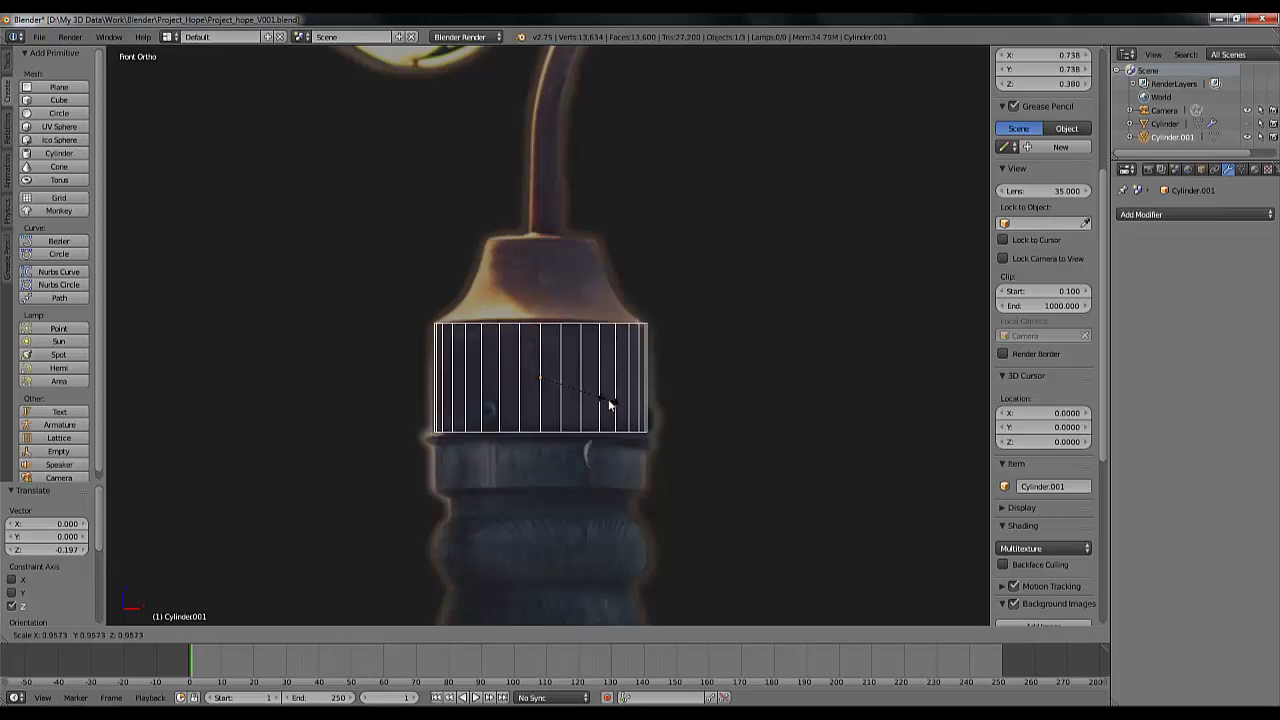
pyautogui.click(609, 398)
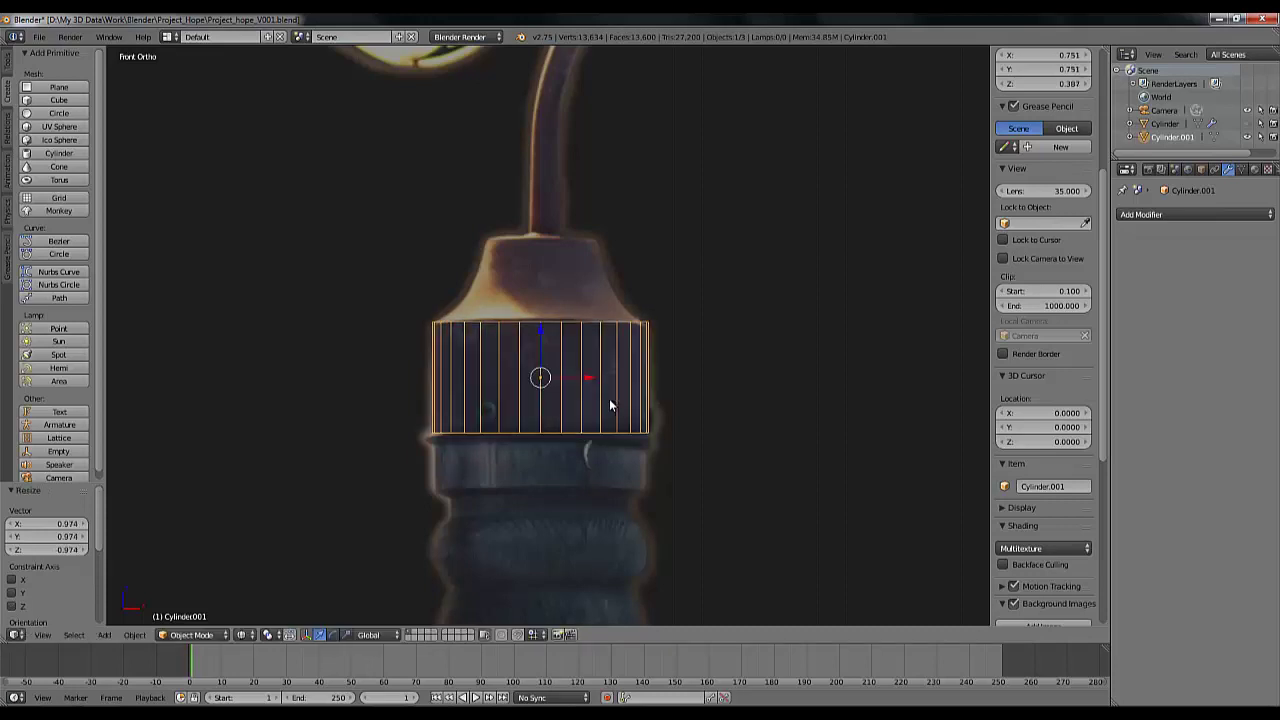
pyautogui.press('Tab')
pyautogui.press('Tab')
pyautogui.scroll(-1, 700, 345)
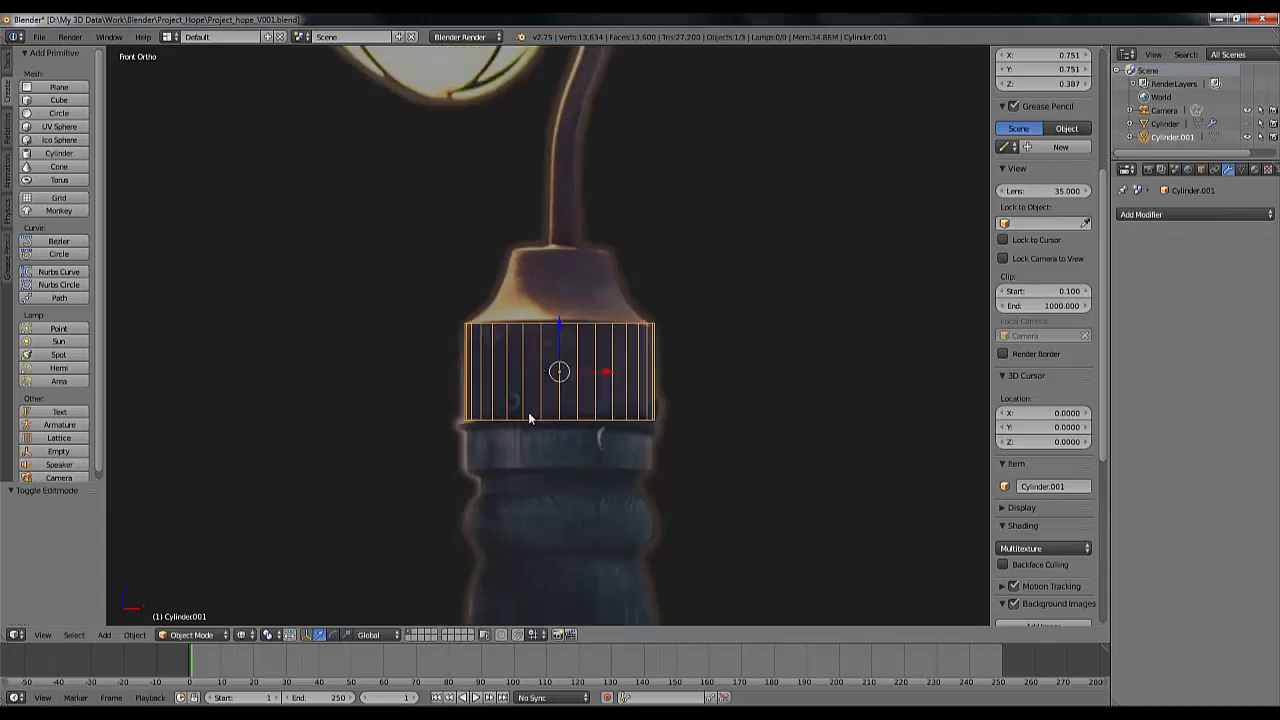
pyautogui.moveTo(498, 414); pyautogui.dragTo(593, 270, button='middle')
# Select the cylinder's top edge loop and fill it with a cap face
pyautogui.press('KP_Decimal')
pyautogui.press('Tab')
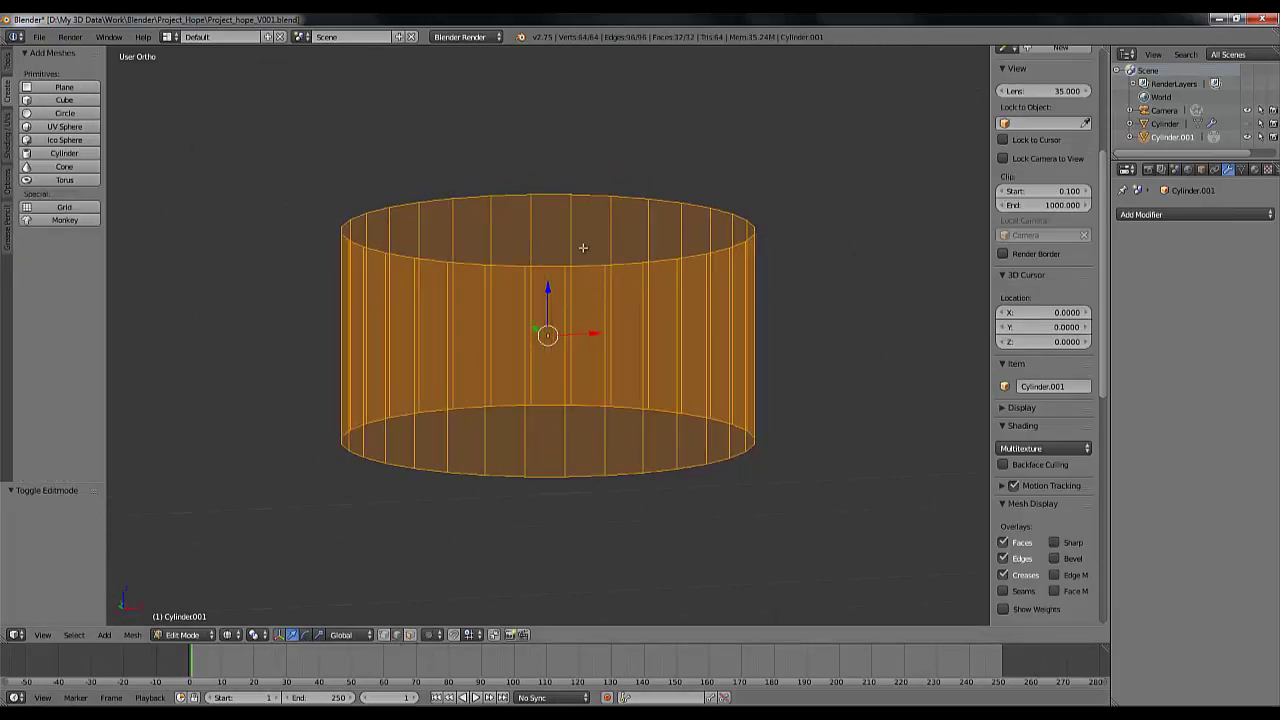
pyautogui.rightClick(577, 266)
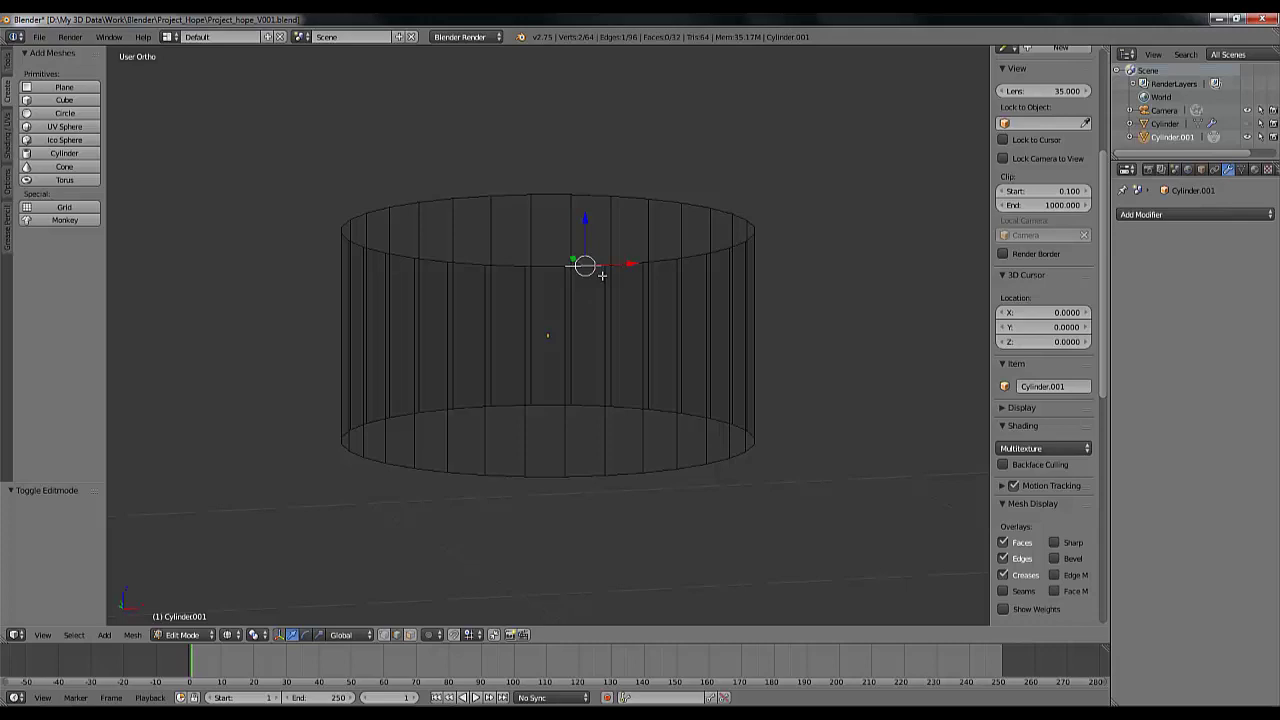
pyautogui.hotkey('ctrl', 'e')
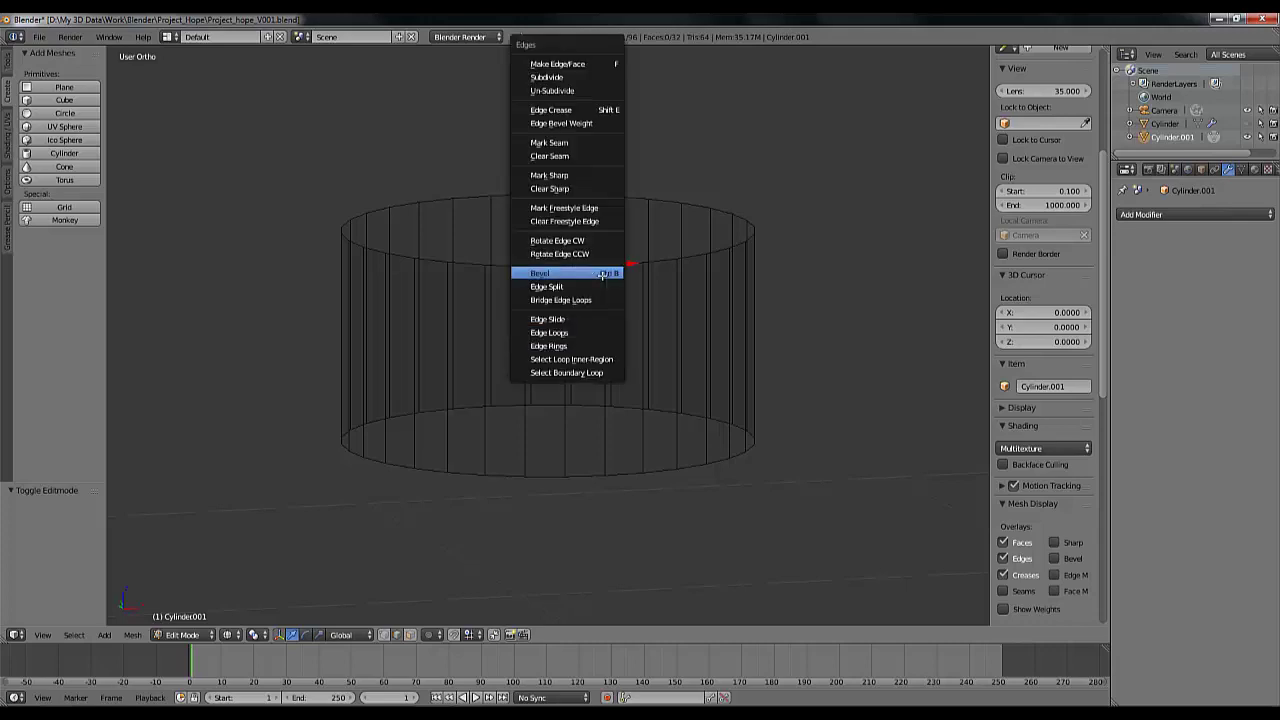
pyautogui.click(560, 333)
pyautogui.moveTo(674, 267); pyautogui.dragTo(668, 287, button='middle')
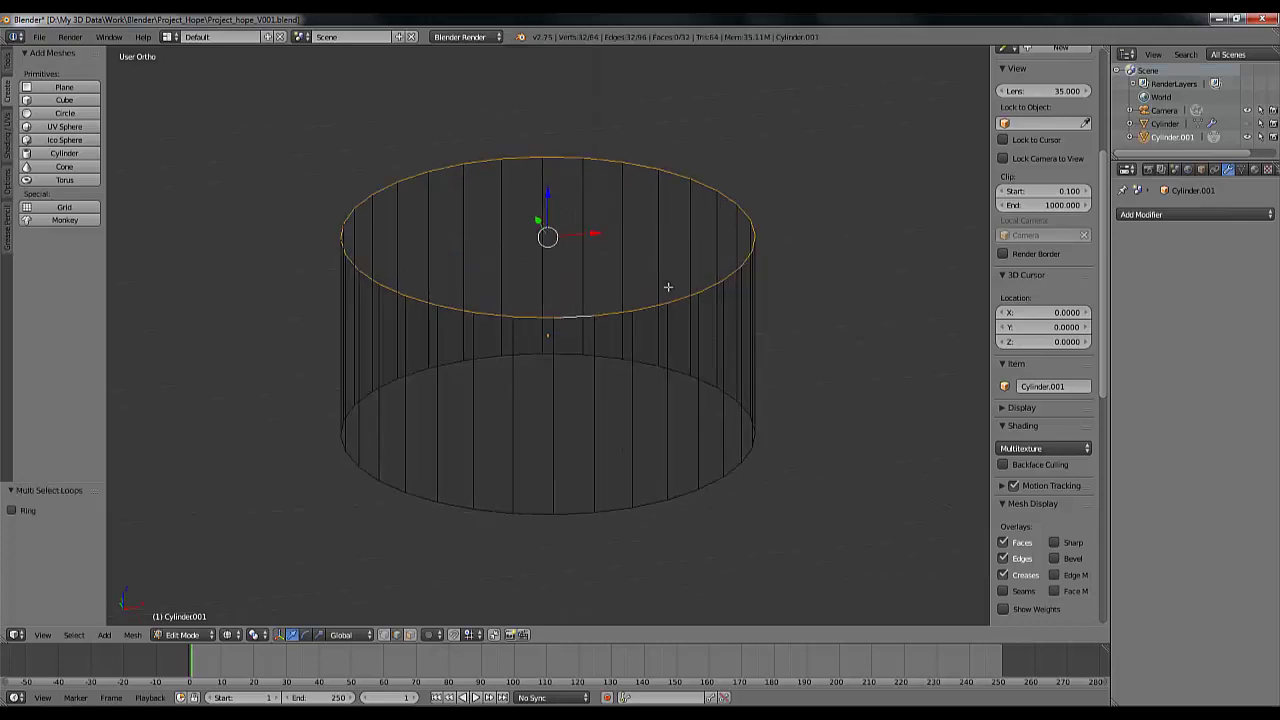
pyautogui.press('f')
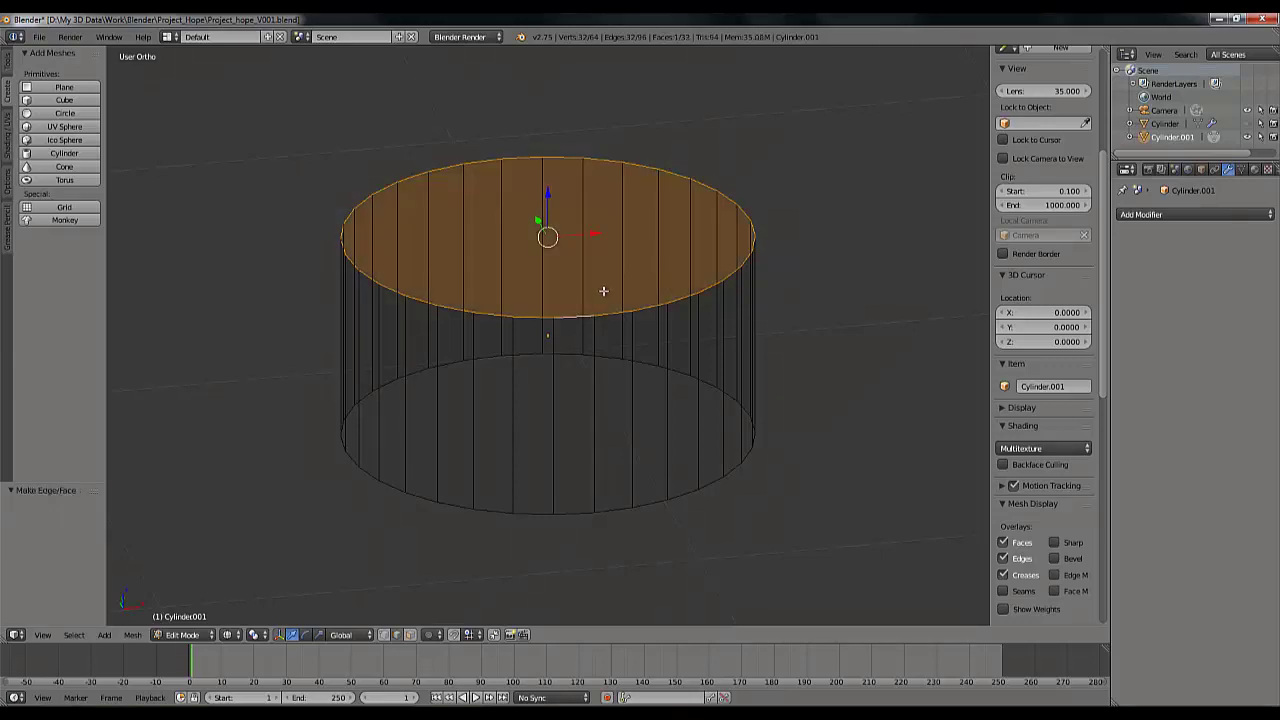
pyautogui.moveTo(626, 289)
pyautogui.mouseDown(button='middle')
pyautogui.moveTo(634, 302)
pyautogui.moveTo(614, 309)
pyautogui.moveTo(626, 266)
pyautogui.moveTo(623, 289)
pyautogui.moveTo(649, 264)
pyautogui.mouseUp(button='middle')
pyautogui.press('z')
pyautogui.press('z')
pyautogui.press('KP_1')
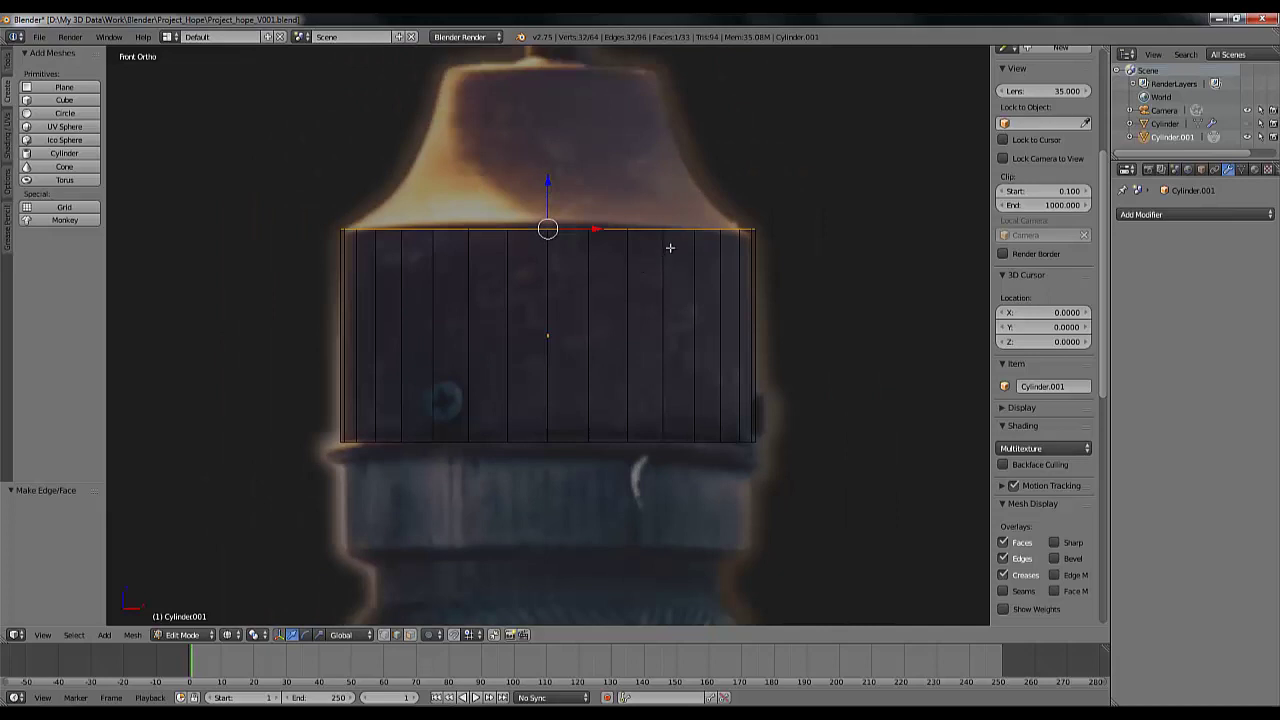
pyautogui.keyDown('shift'); pyautogui.moveTo(680, 213); pyautogui.dragTo(660, 306, button='middle'); pyautogui.keyUp('shift')
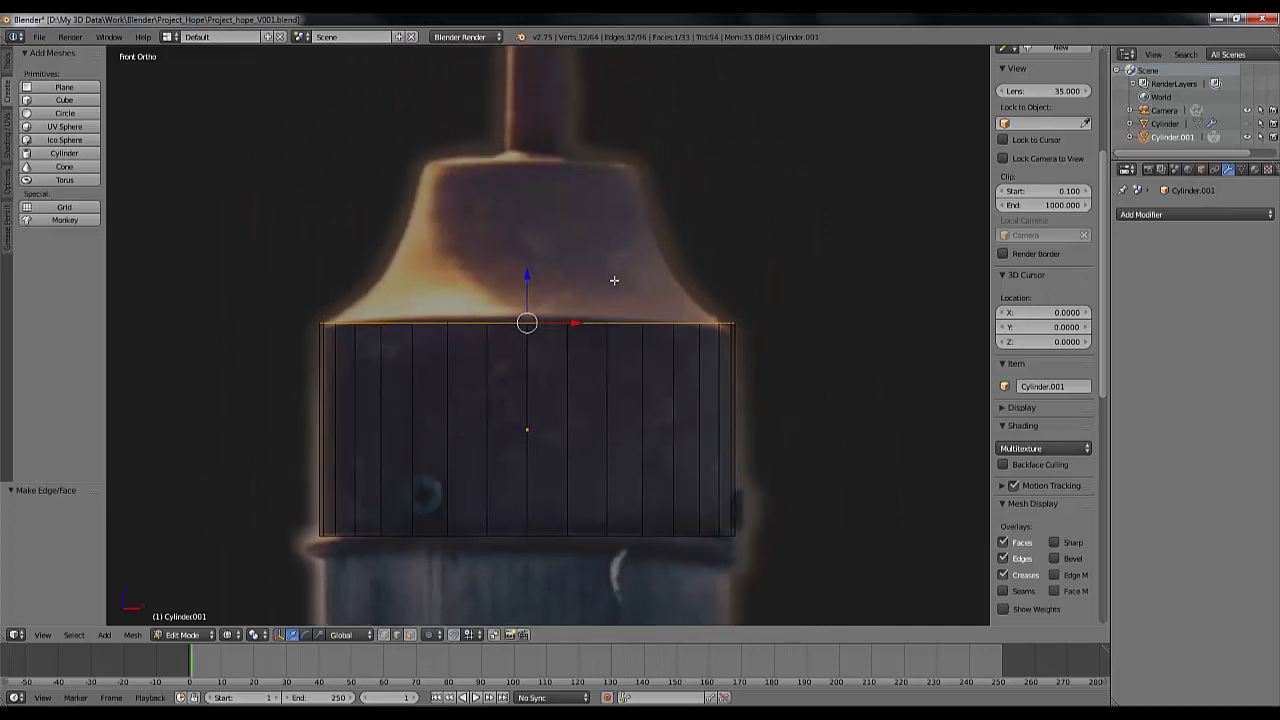
# In face select mode, select the top cap face and start extruding it upward
pyautogui.keyDown('shift'); pyautogui.click(410, 636); pyautogui.keyUp('shift')
pyautogui.moveTo(585, 360); pyautogui.dragTo(560, 408, button='middle')
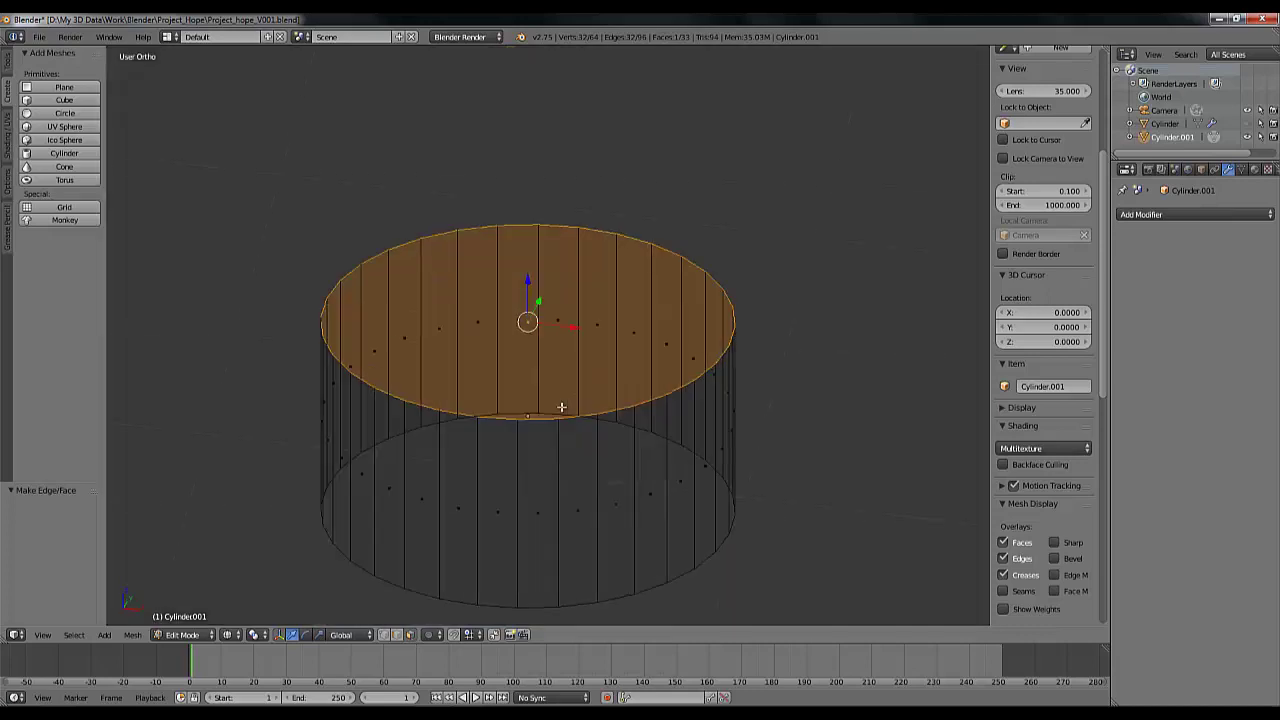
pyautogui.click(651, 317)
pyautogui.click(718, 428)
pyautogui.click(634, 324)
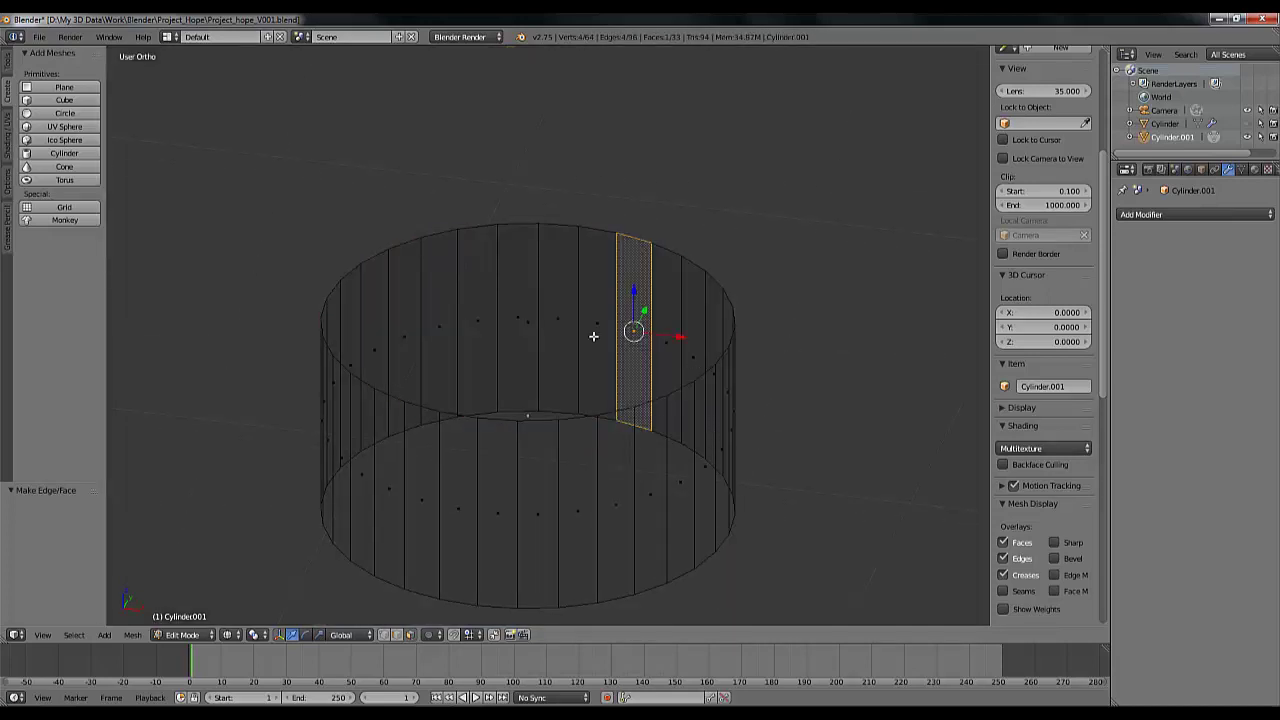
pyautogui.click(526, 323)
pyautogui.moveTo(654, 434); pyautogui.dragTo(618, 309, button='middle')
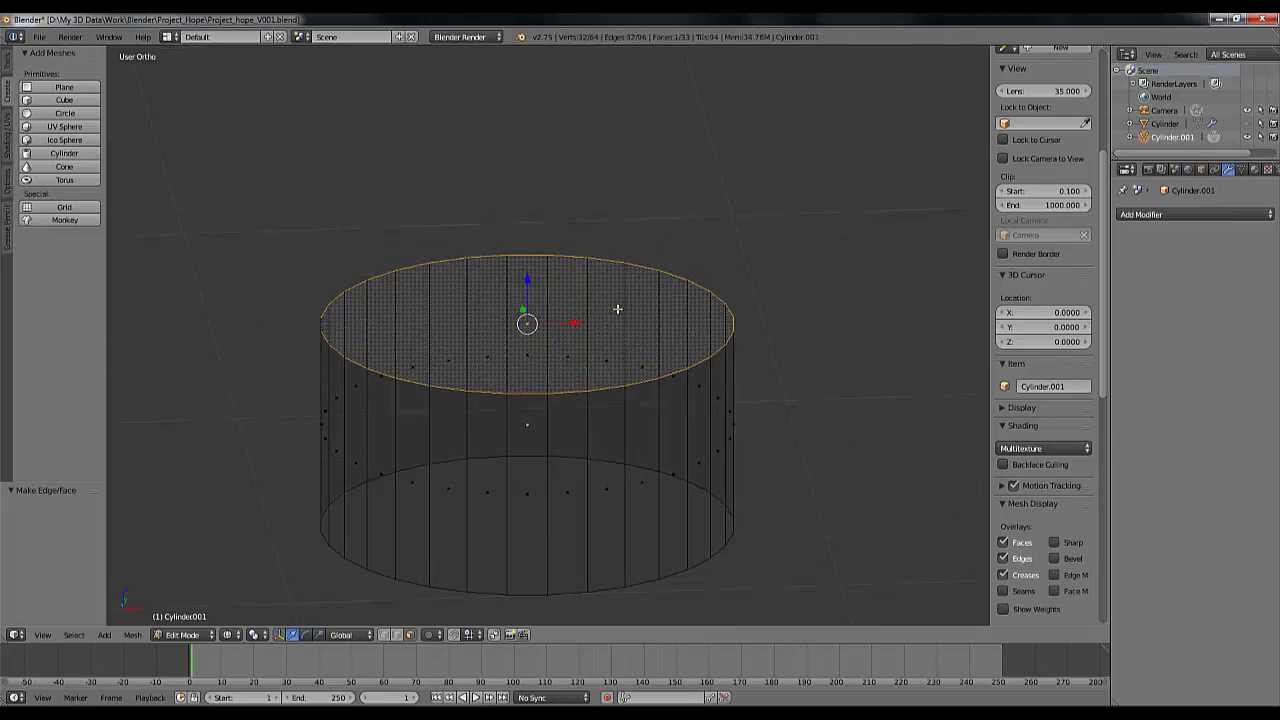
pyautogui.press('KP_1')
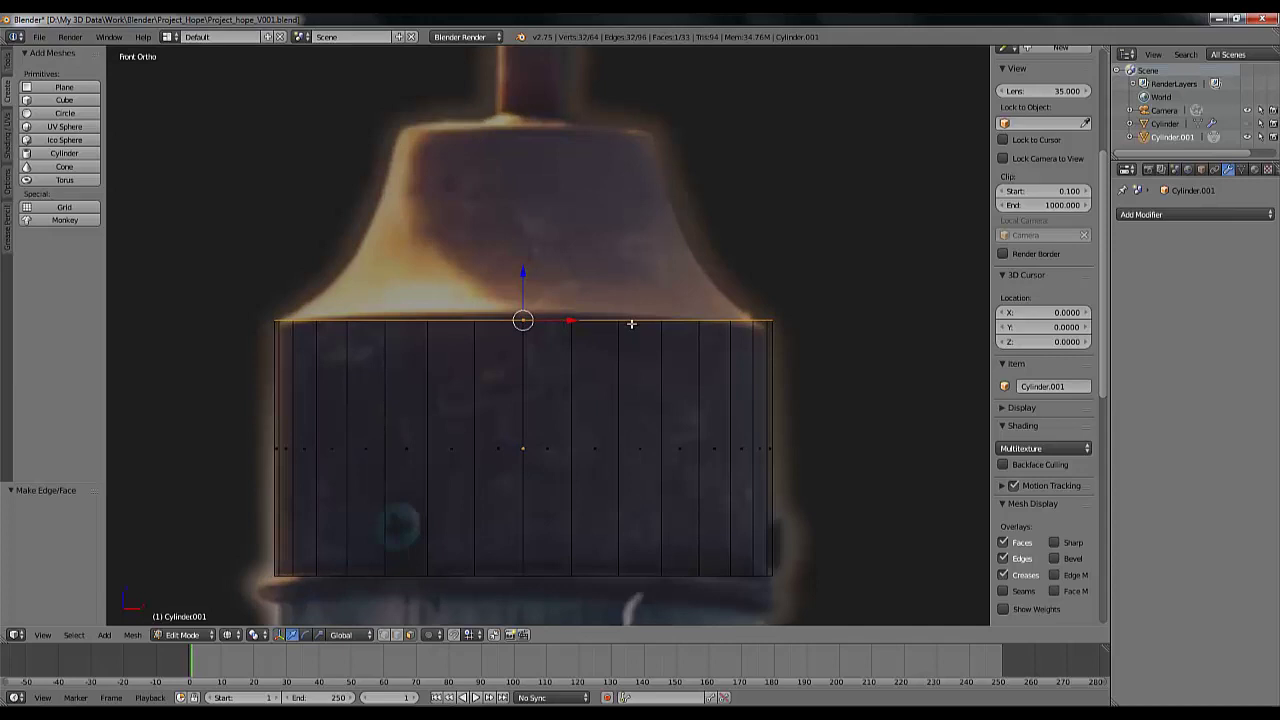
pyautogui.press('e')
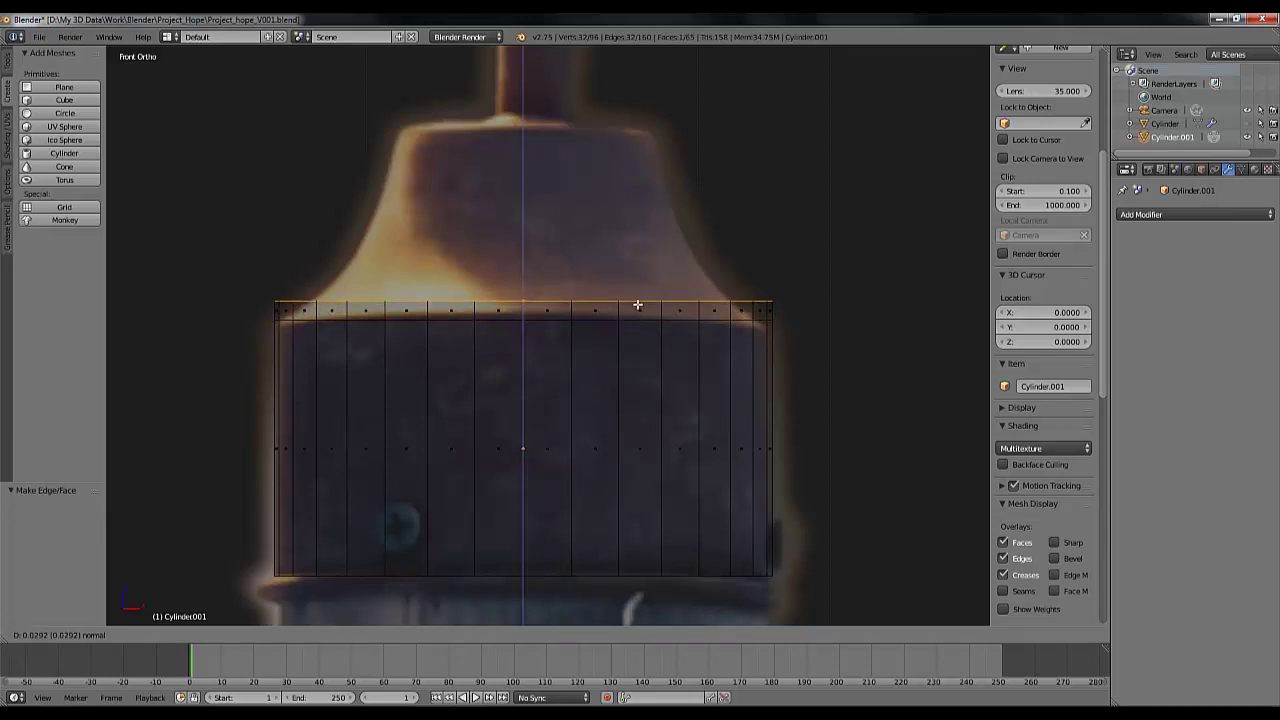
# Confirm the first short extrusion, narrow it, then extrude and taper two more rings
pyautogui.click(637, 304)
pyautogui.press('s')
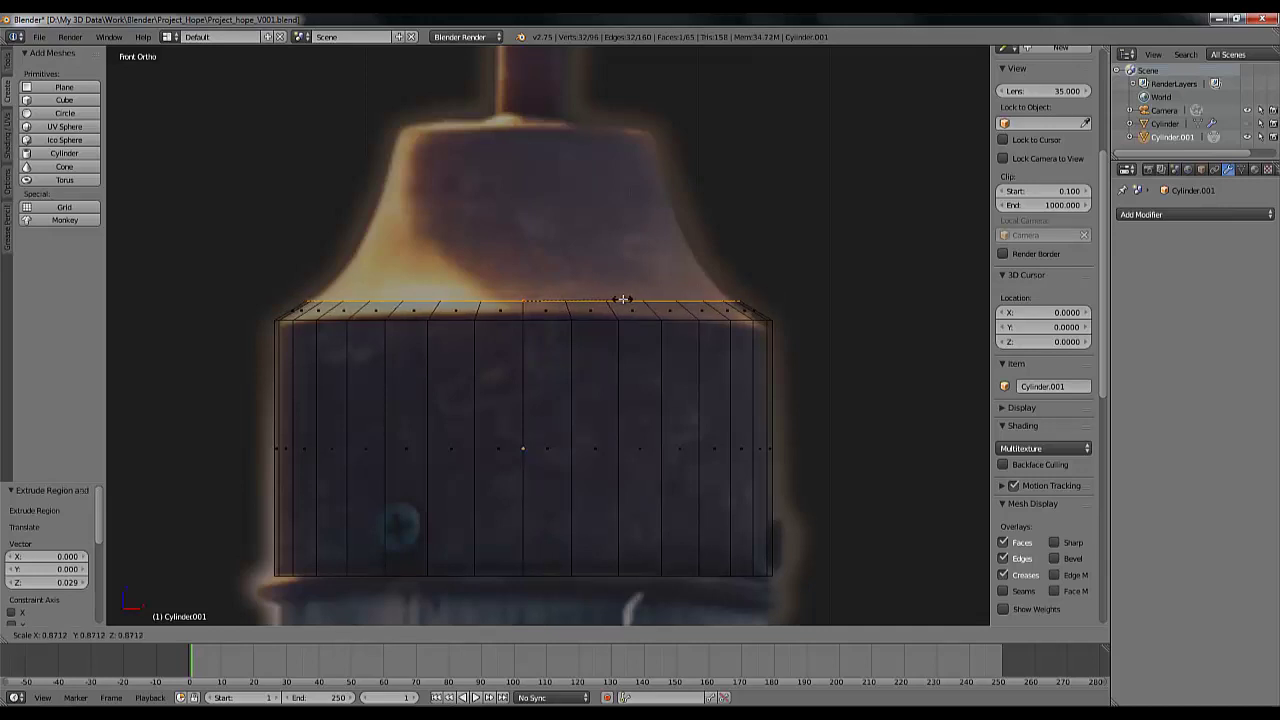
pyautogui.click(622, 299)
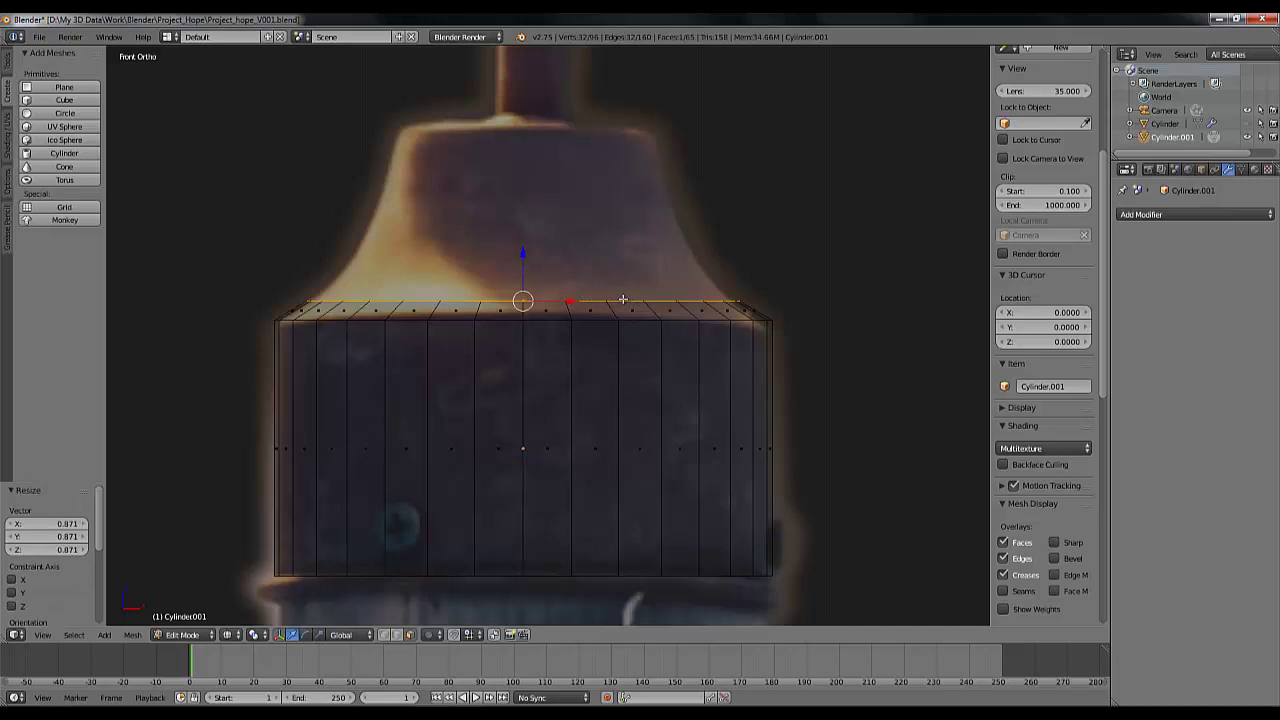
pyautogui.press('e')
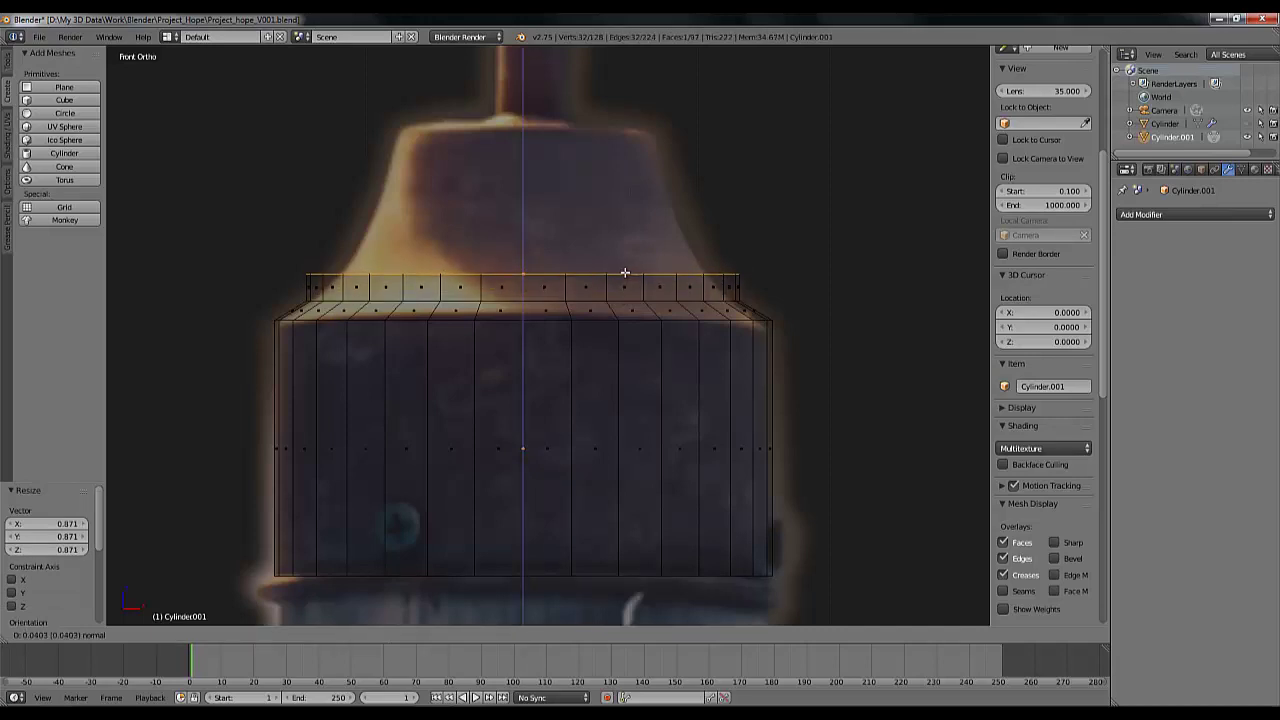
pyautogui.click(624, 272)
pyautogui.press('s')
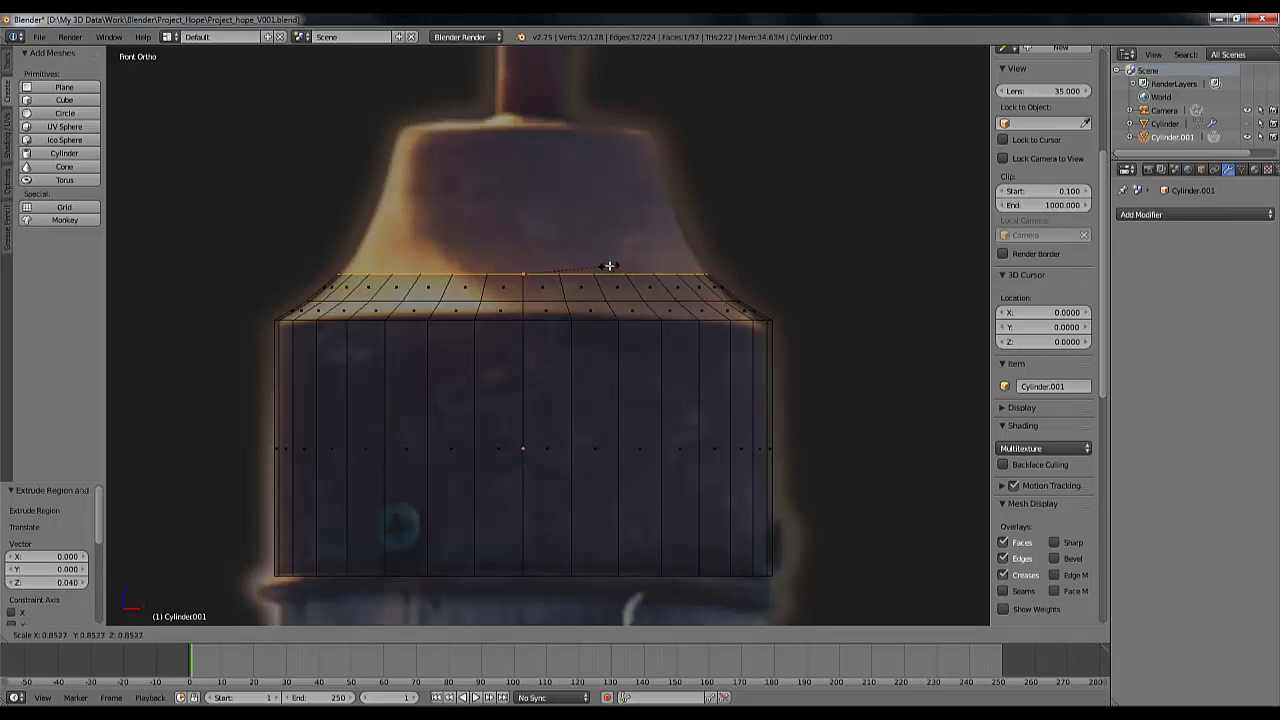
pyautogui.click(609, 265)
pyautogui.press('e')
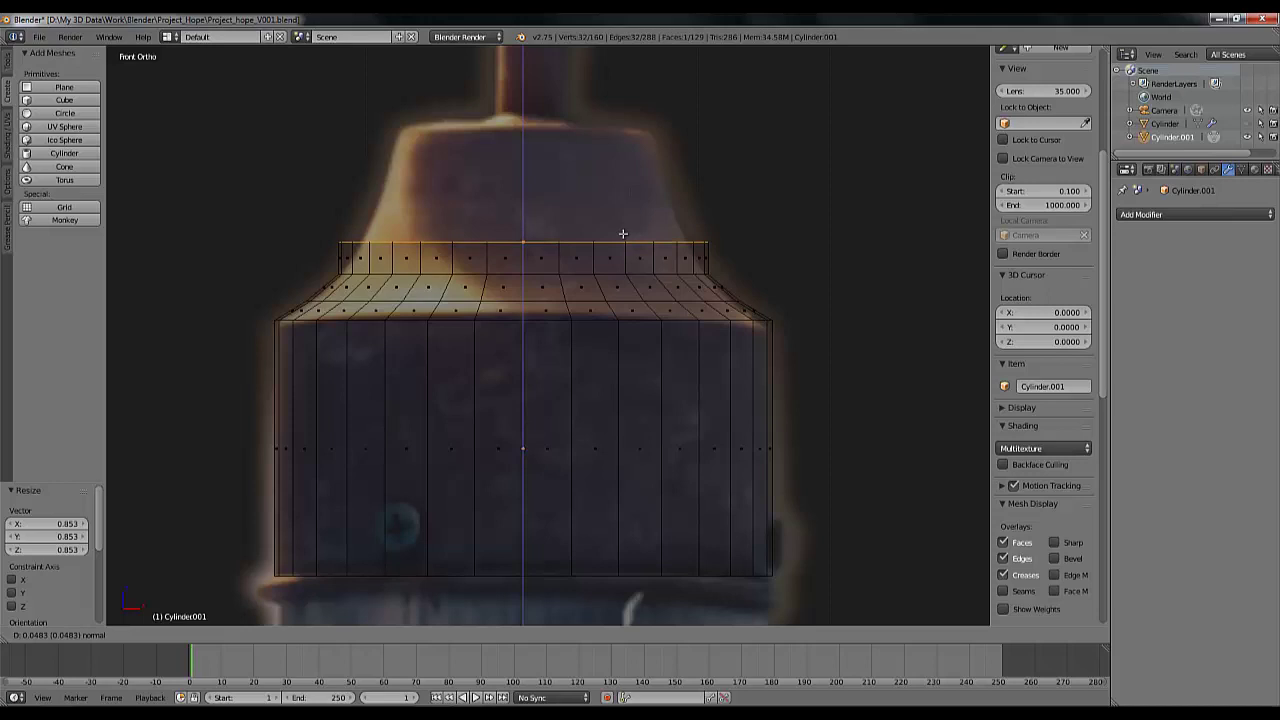
pyautogui.click(622, 233)
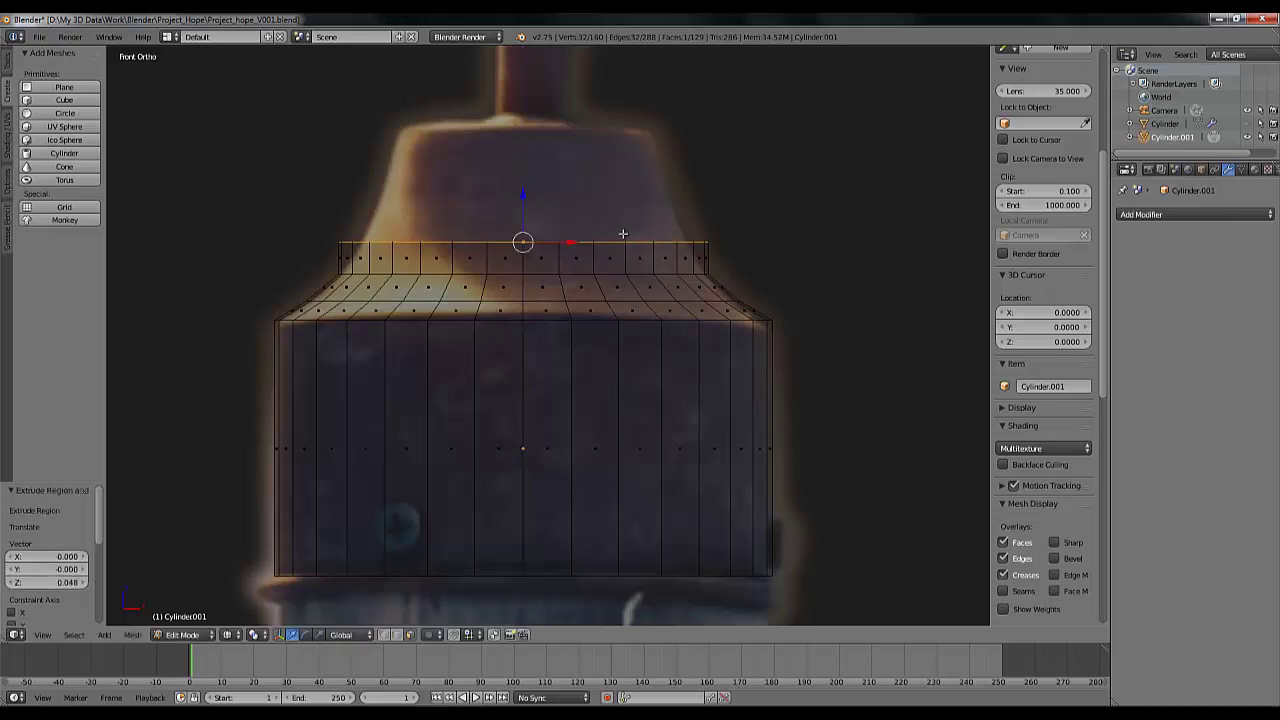
pyautogui.press('s')
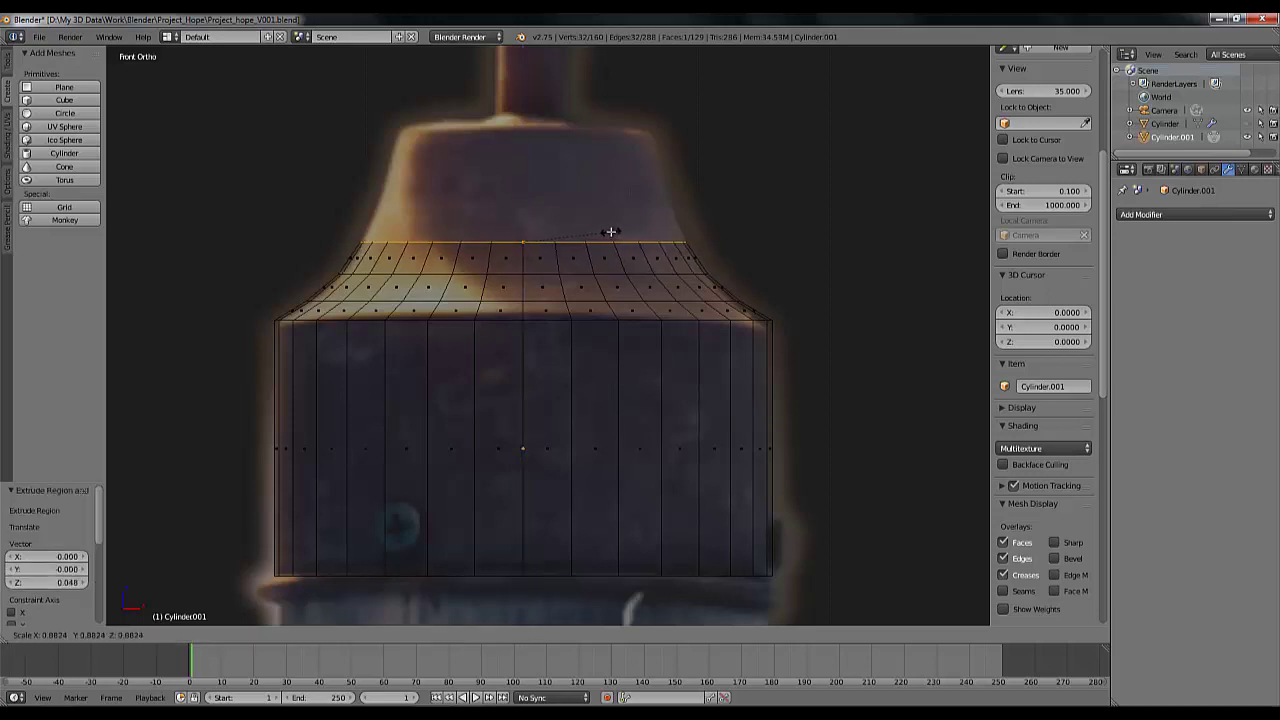
pyautogui.click(611, 232)
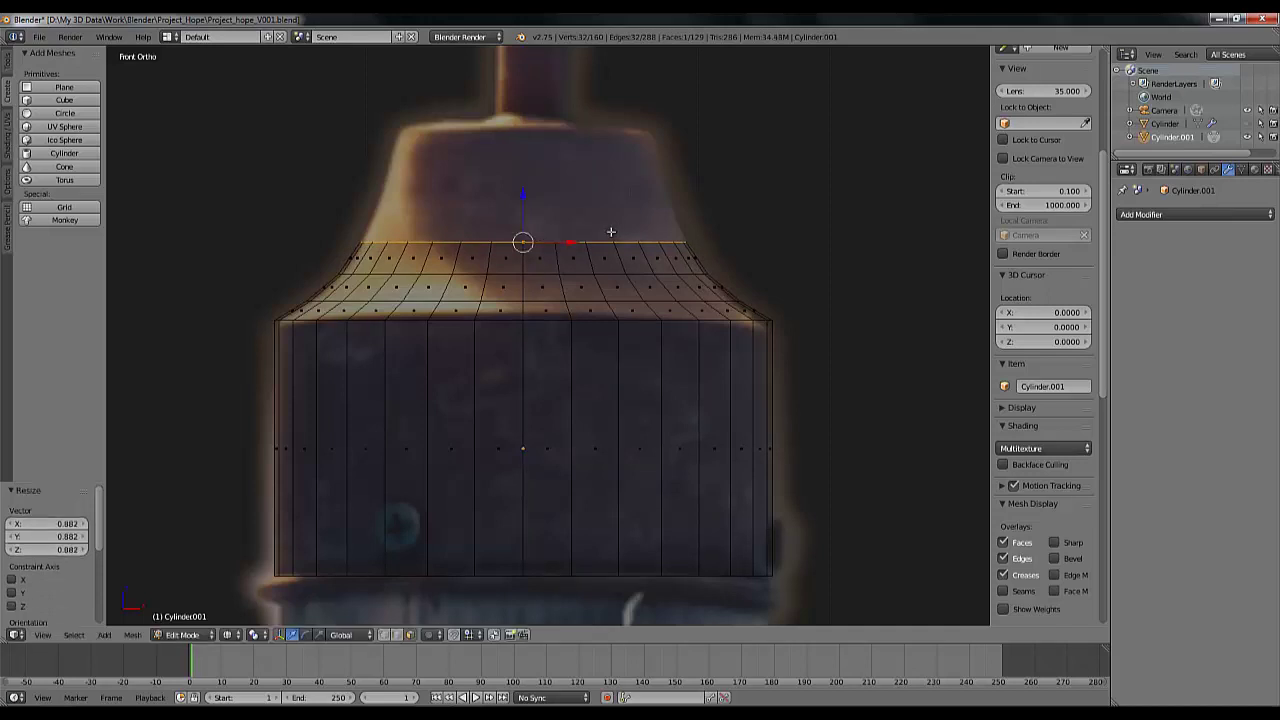
# Add three more narrowing rings following the cap curve, then a short 0.009 final extrusion
pyautogui.press('e')
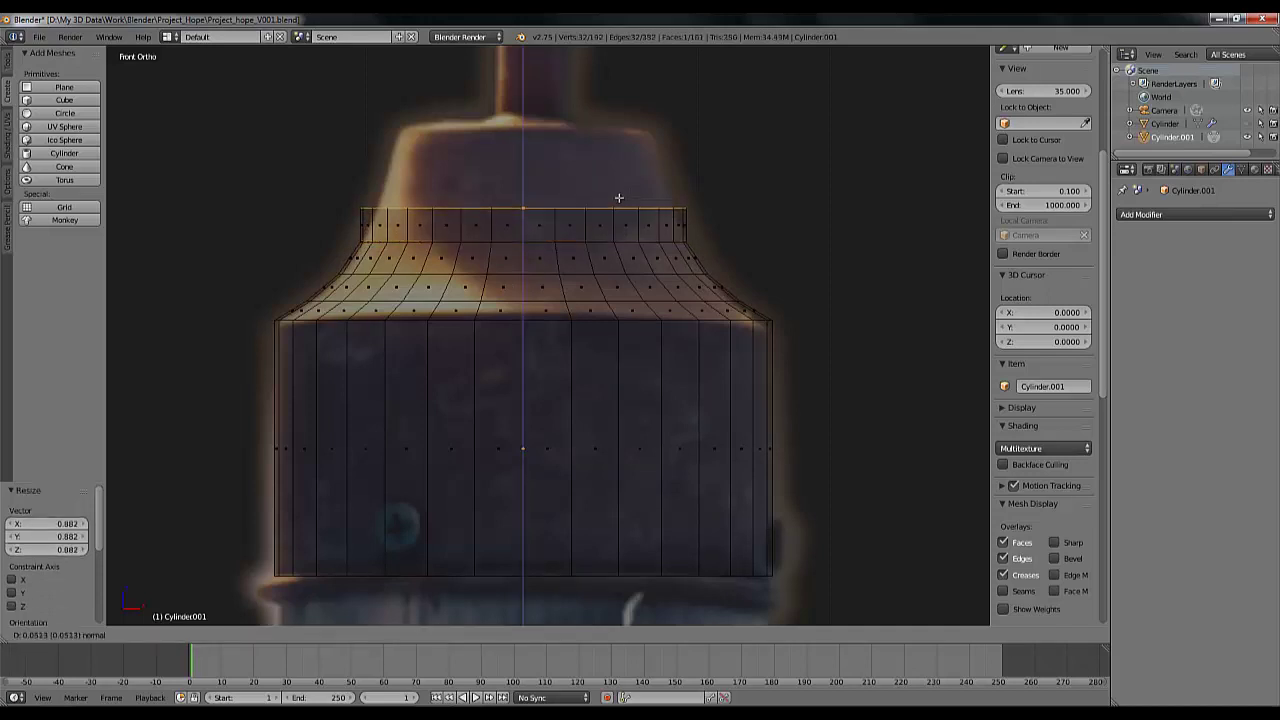
pyautogui.click(619, 197)
pyautogui.press('s')
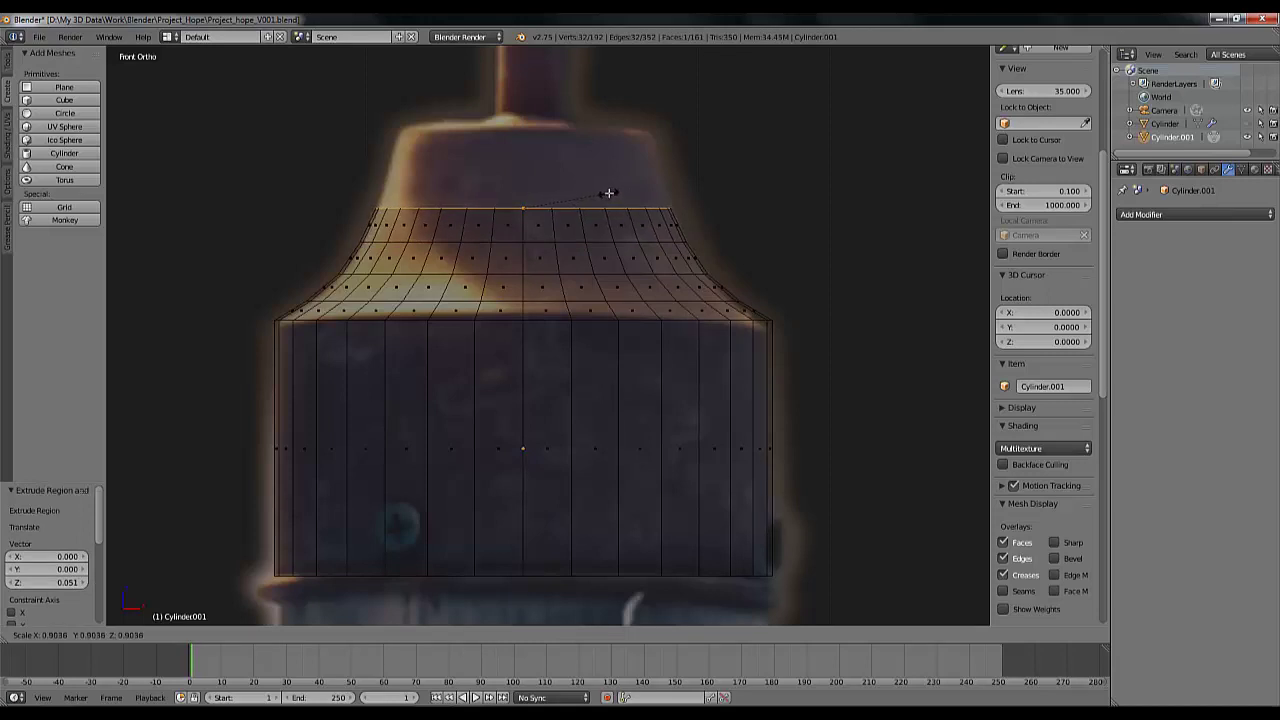
pyautogui.click(608, 193)
pyautogui.press('e')
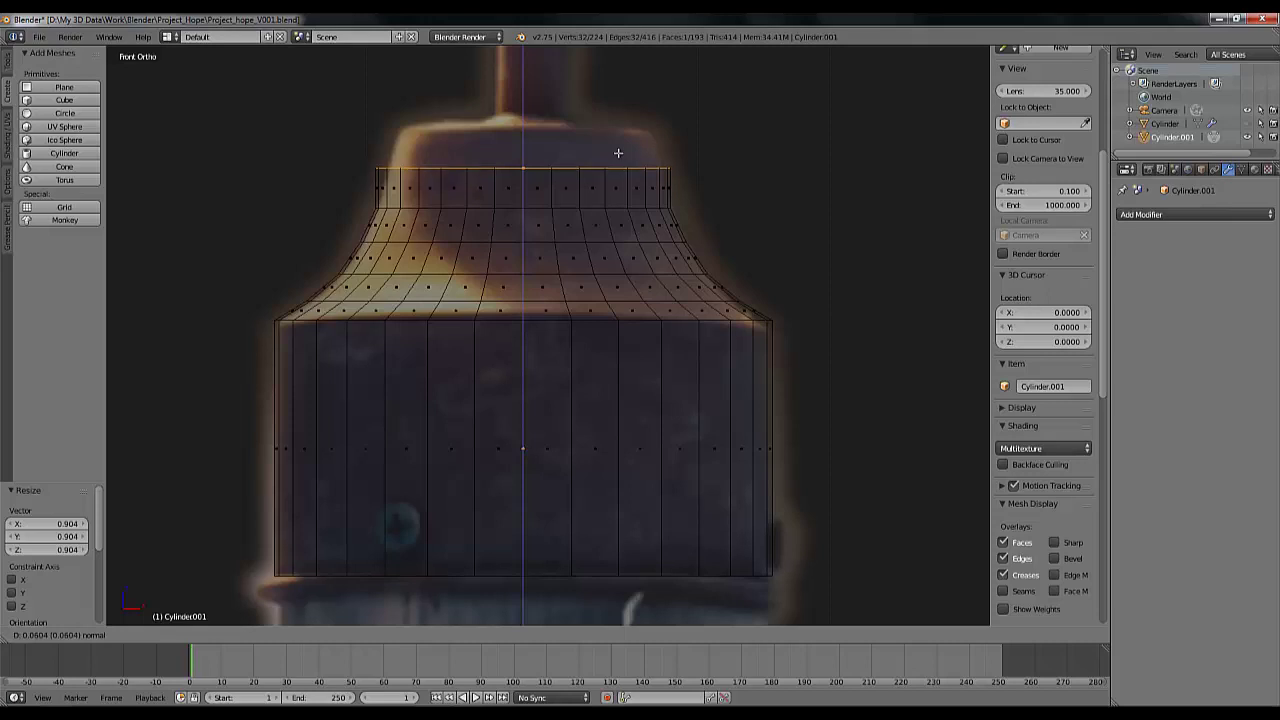
pyautogui.click(618, 153)
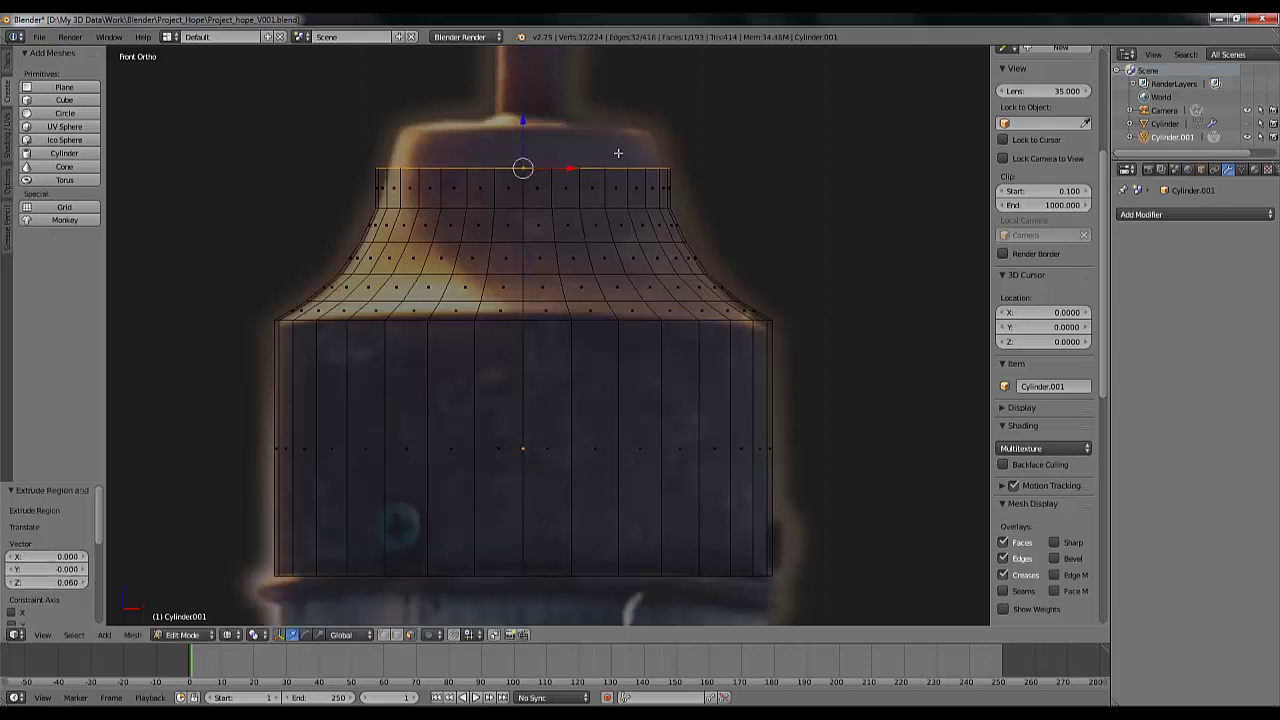
pyautogui.press('s')
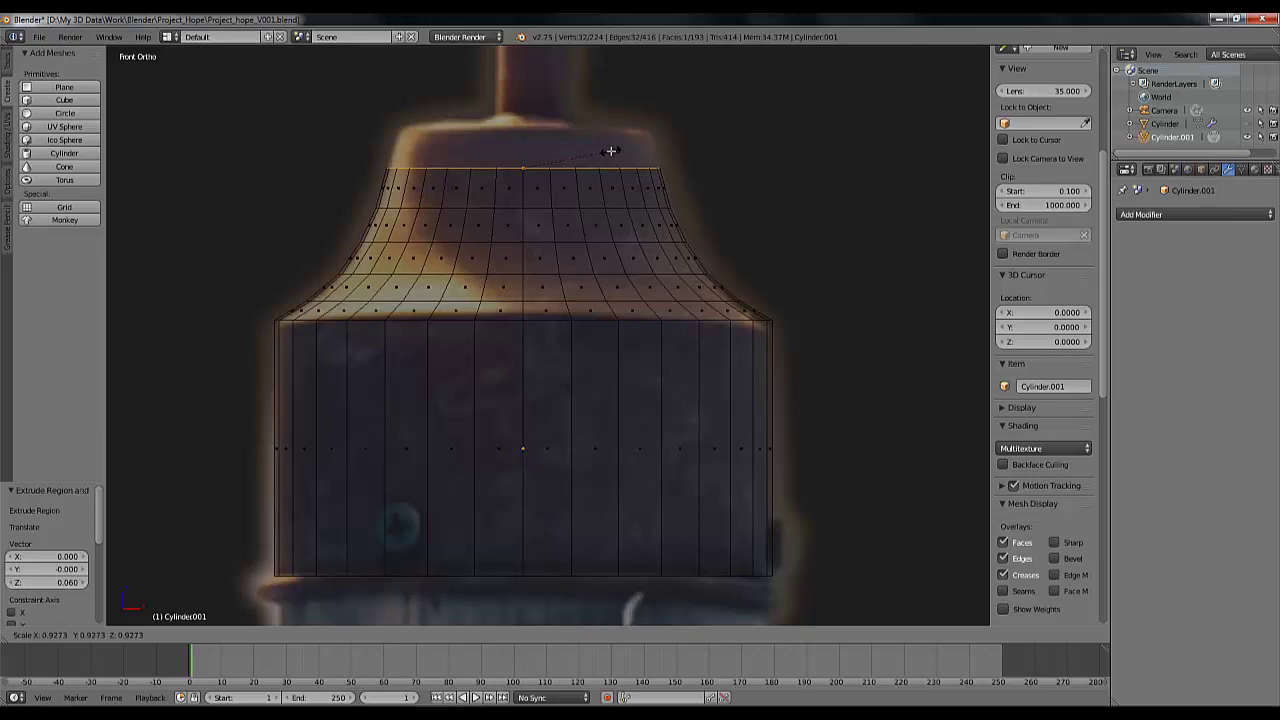
pyautogui.click(611, 151)
pyautogui.press('e')
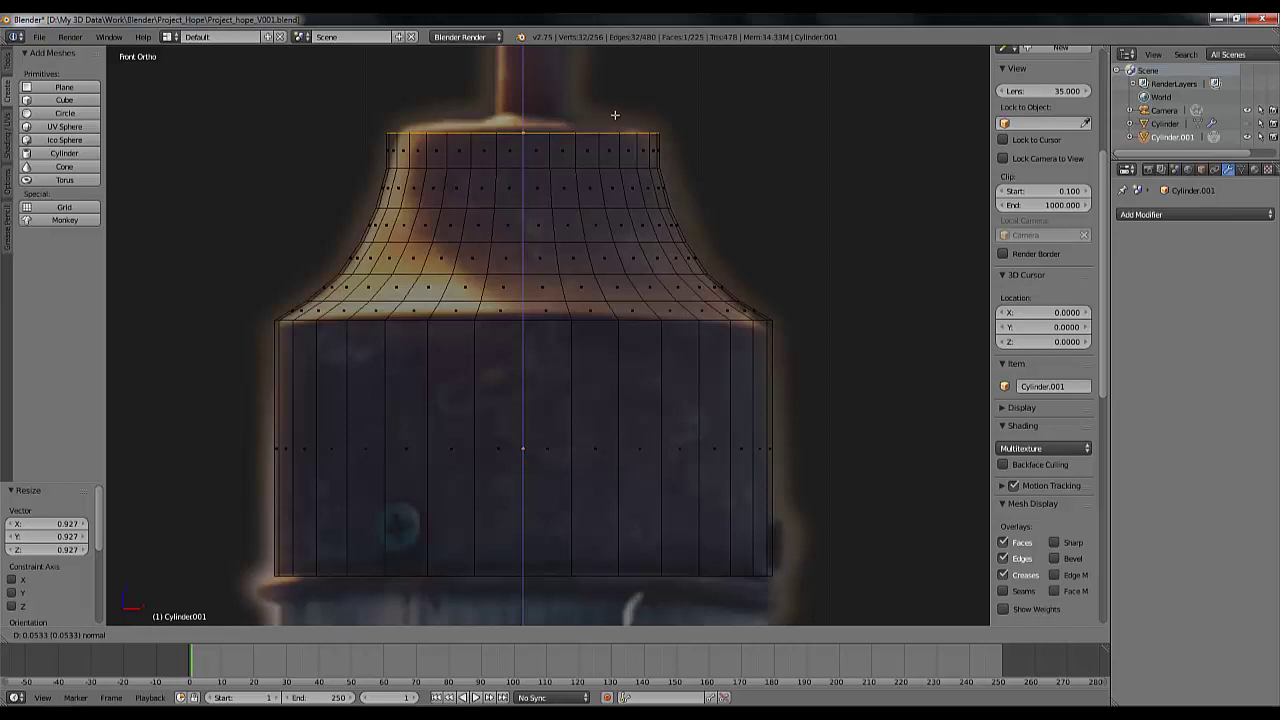
pyautogui.click(614, 114)
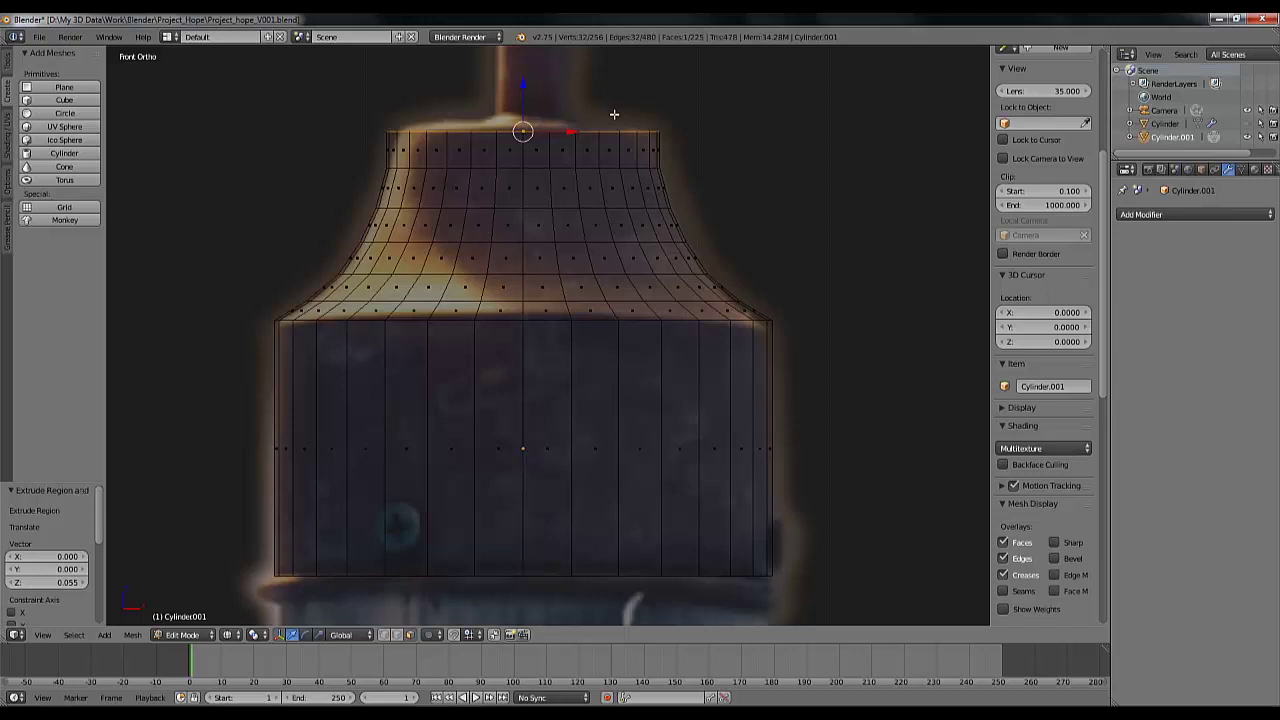
pyautogui.press('s')
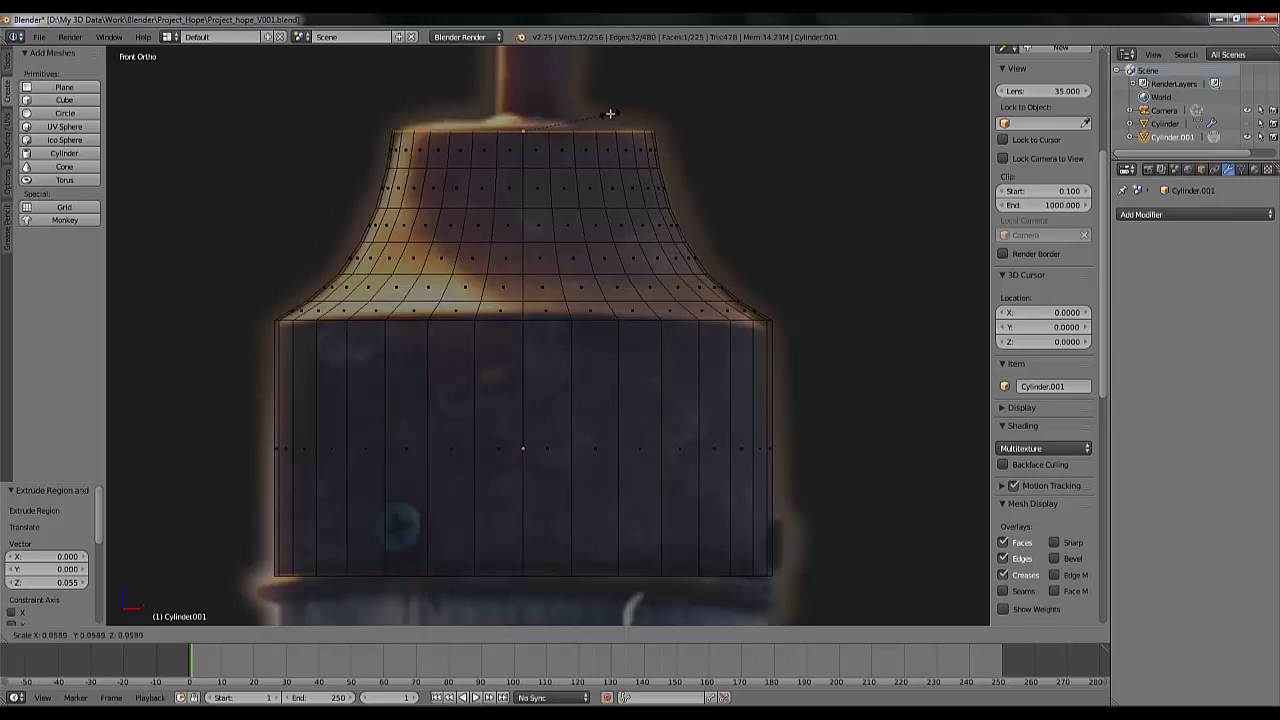
pyautogui.click(607, 113)
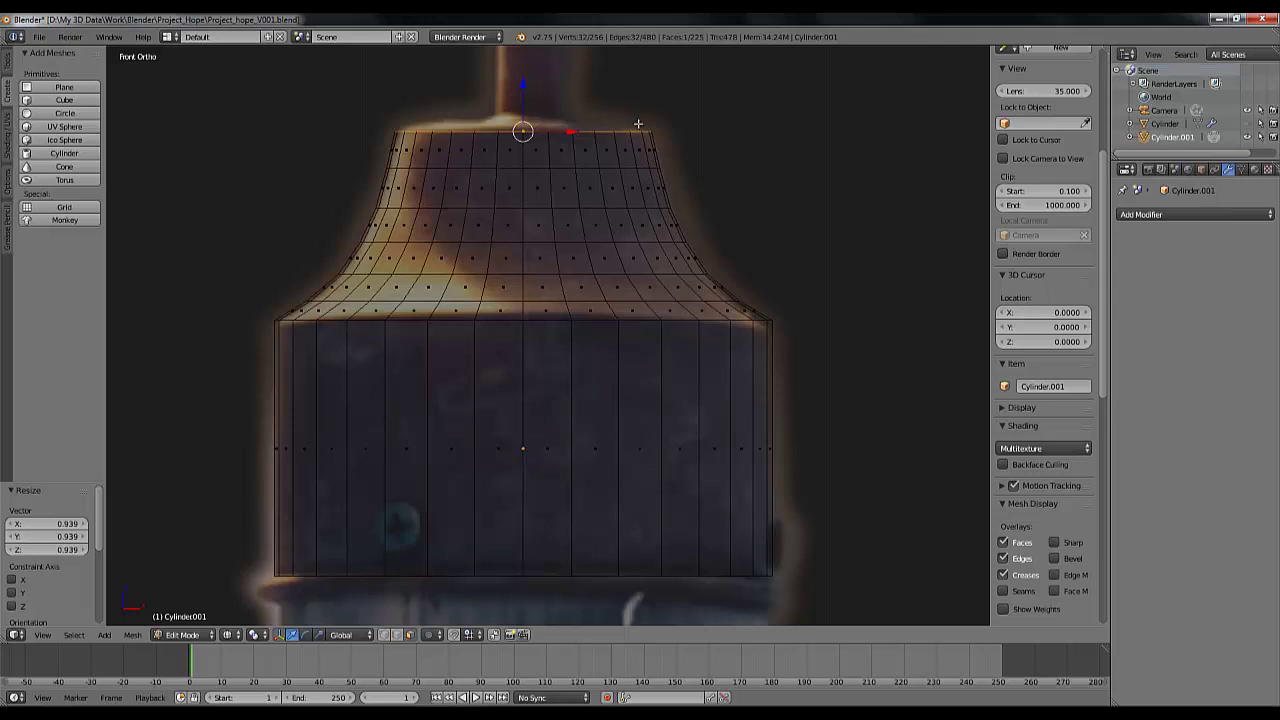
pyautogui.press('e')
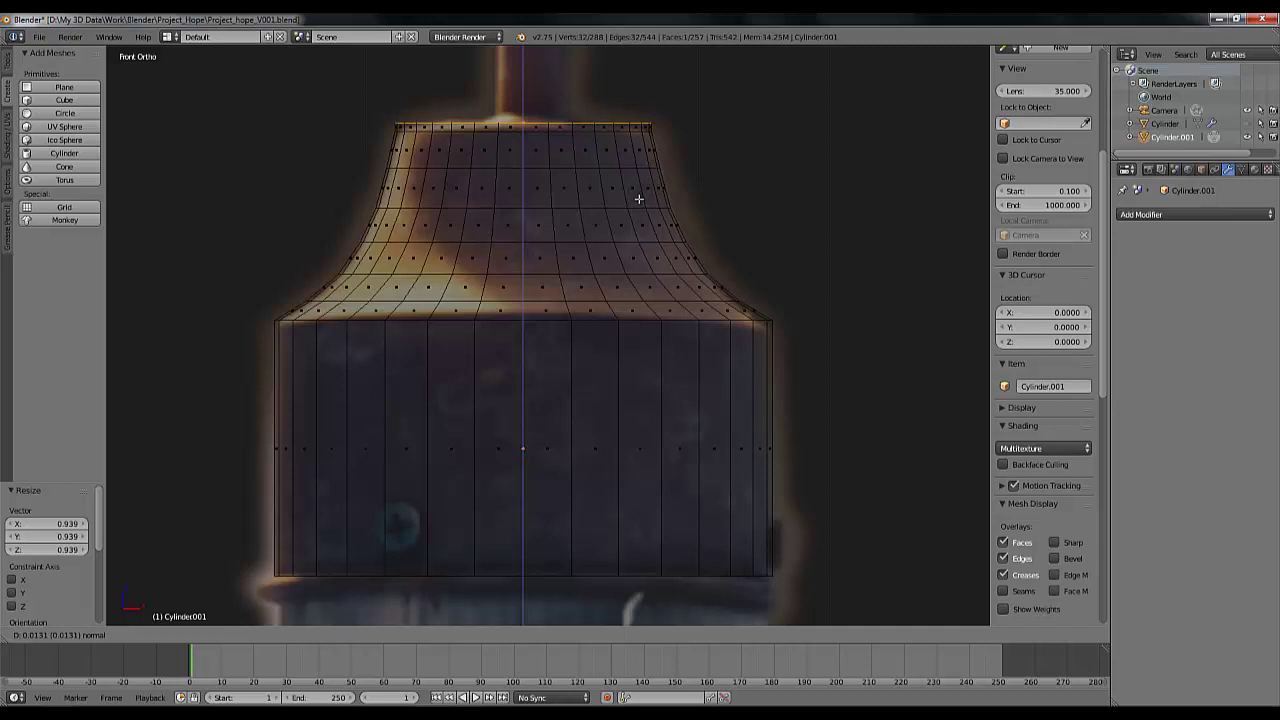
pyautogui.click(644, 202)
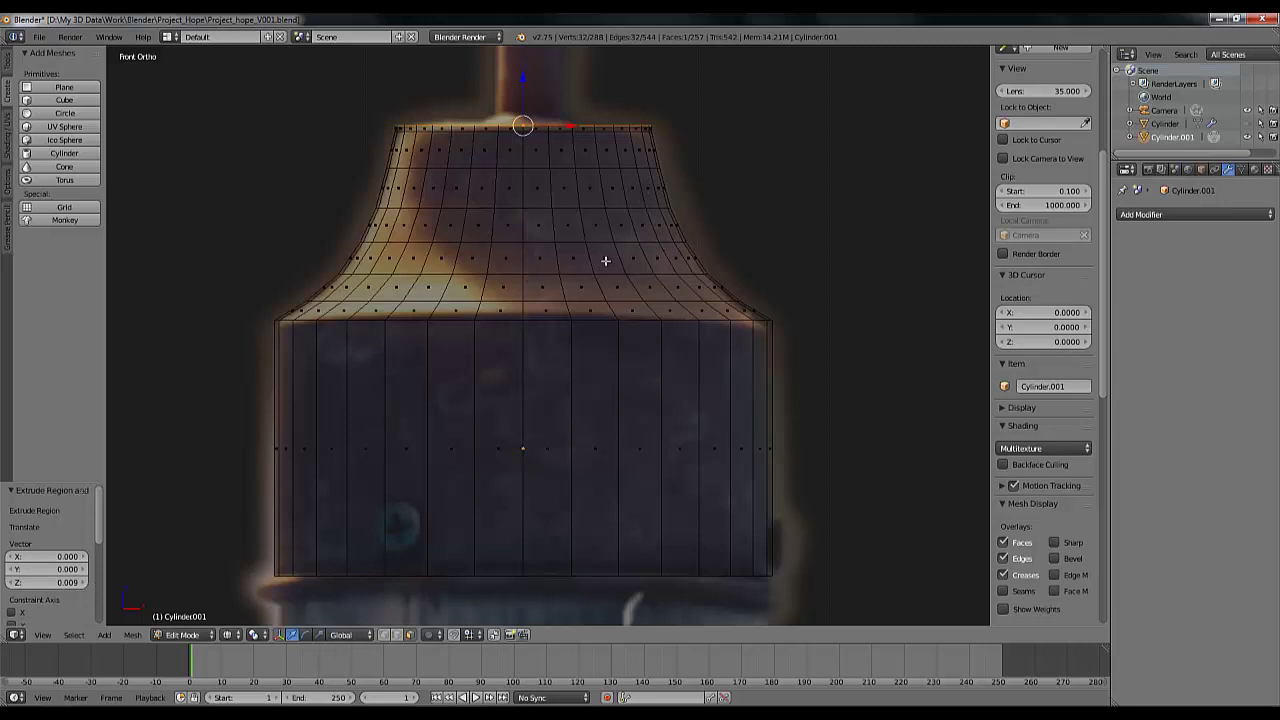
# Pan and zoom the view onto the cap top and the pole above it
pyautogui.keyDown('shift'); pyautogui.scroll(6, 651, 163); pyautogui.keyUp('shift')
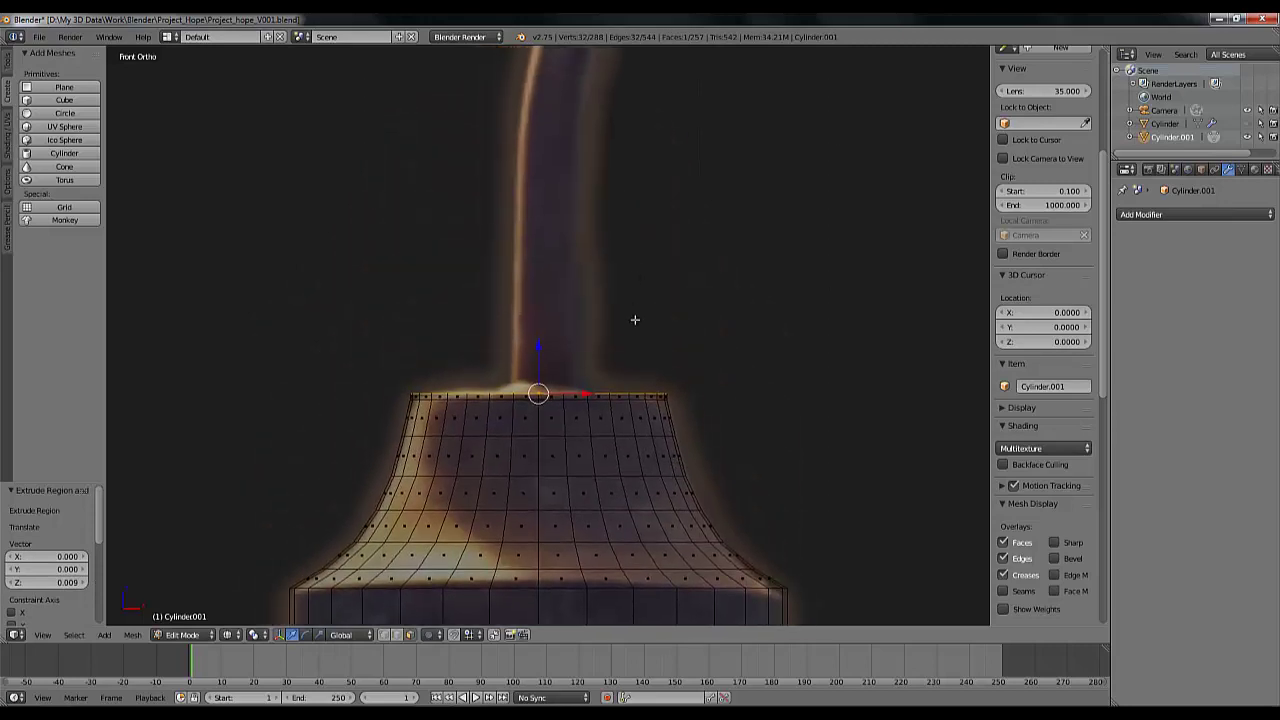
pyautogui.keyDown('shift'); pyautogui.moveTo(716, 450); pyautogui.dragTo(703, 381, button='middle'); pyautogui.keyUp('shift')
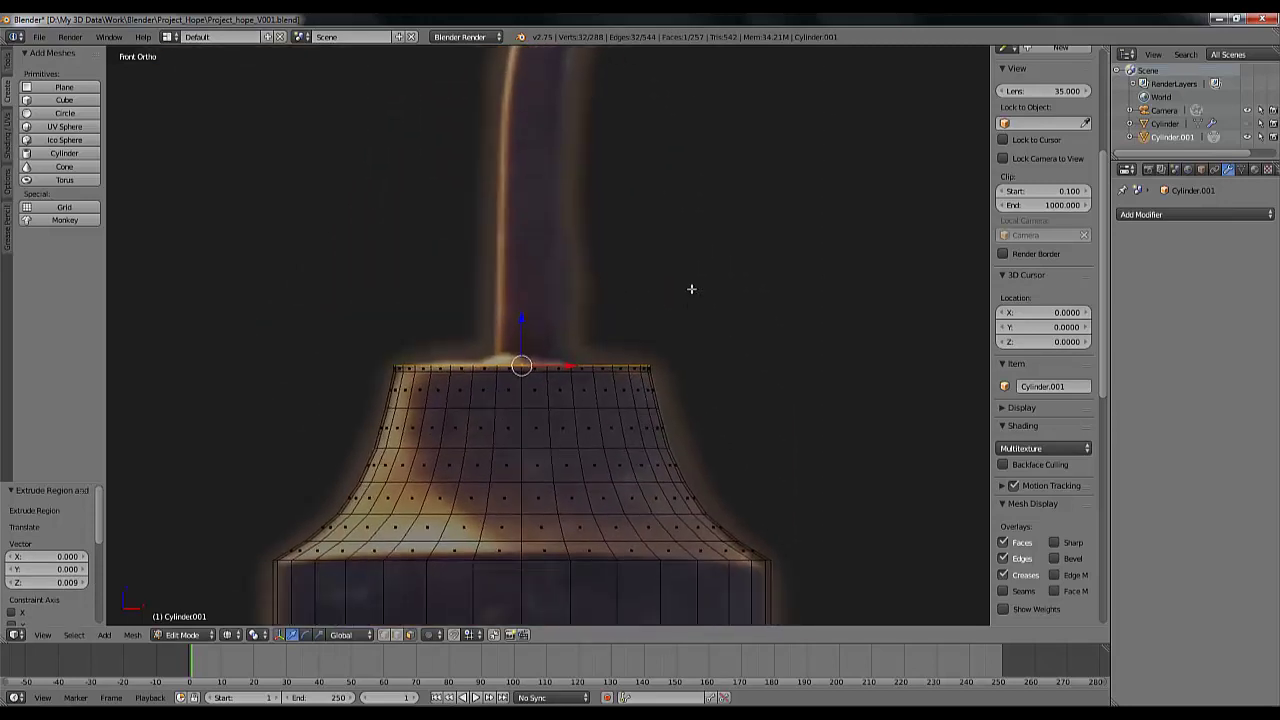
pyautogui.keyDown('shift'); pyautogui.moveTo(667, 223); pyautogui.dragTo(675, 173, button='middle'); pyautogui.keyUp('shift')
pyautogui.scroll(2, 634, 363)
pyautogui.scroll(-3, 689, 306)
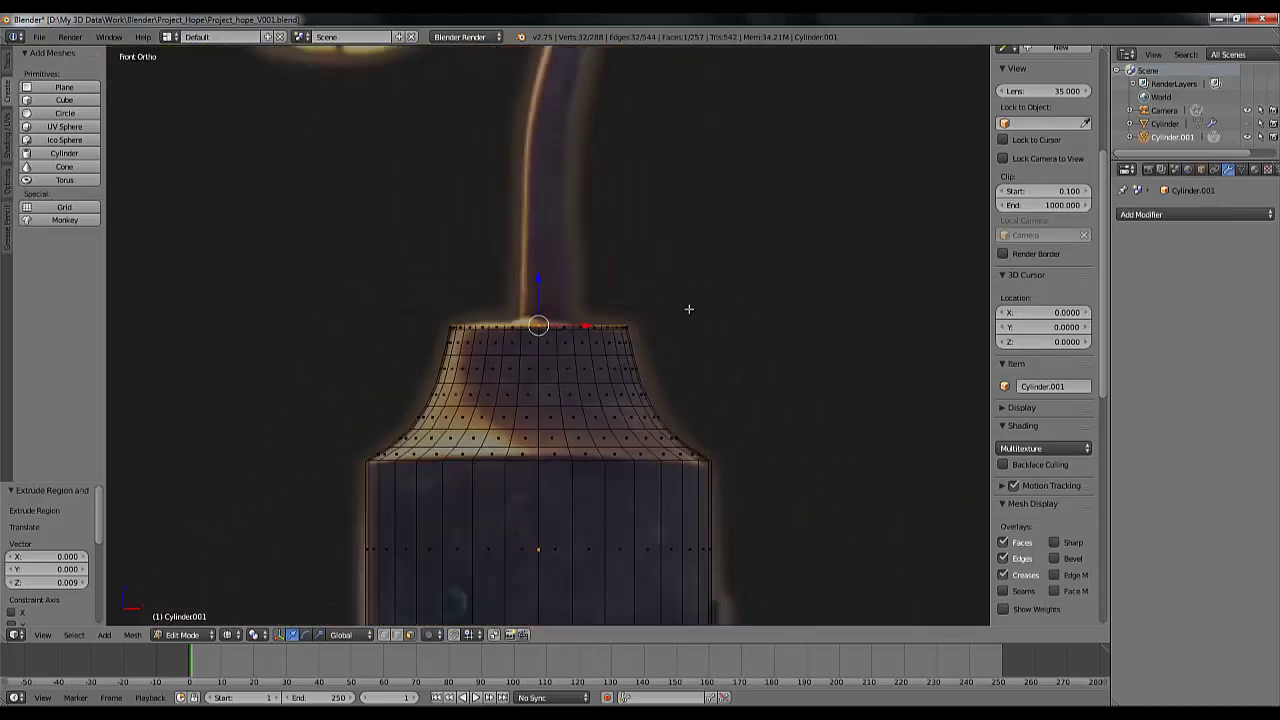
pyautogui.moveTo(614, 313)
pyautogui.mouseDown(button='middle')
pyautogui.moveTo(617, 362)
pyautogui.moveTo(640, 356)
pyautogui.moveTo(643, 380)
pyautogui.moveTo(608, 356)
pyautogui.mouseUp(button='middle')
# Switch to solid shading and front view, then orbit down onto the cap's flat top face
pyautogui.press('z')
pyautogui.press('KP_1')
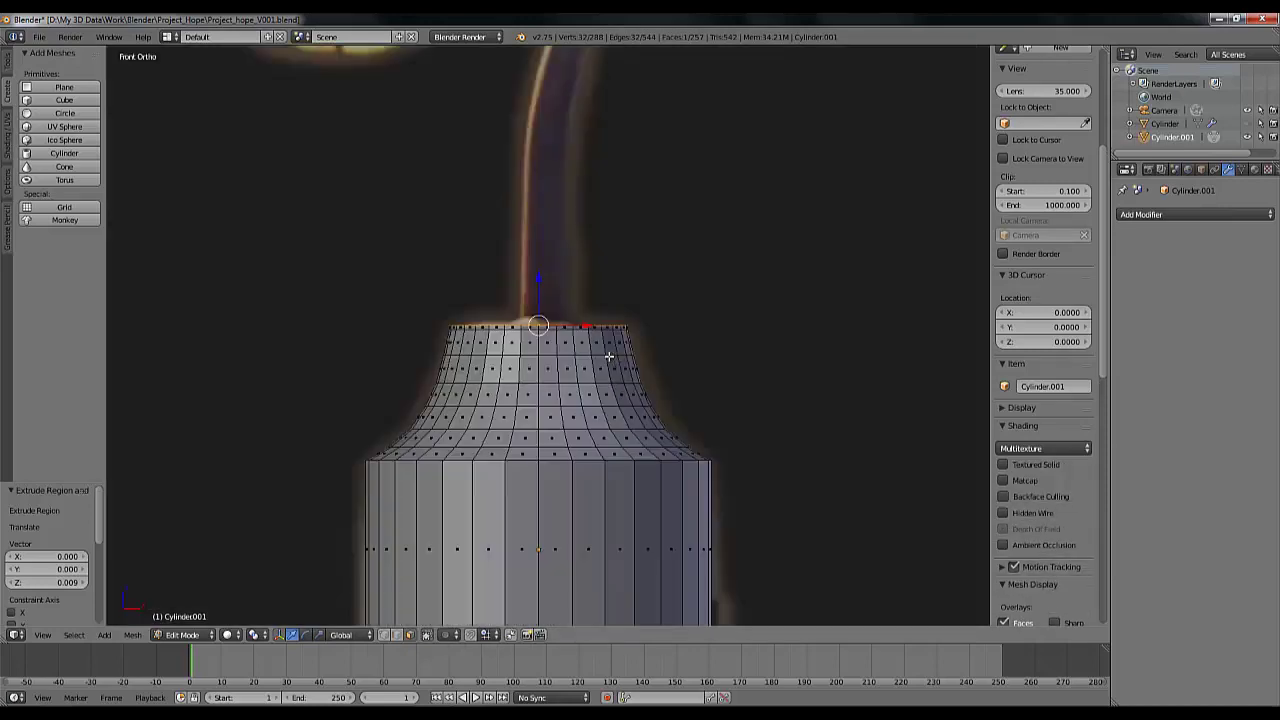
pyautogui.scroll(-4, 587, 267)
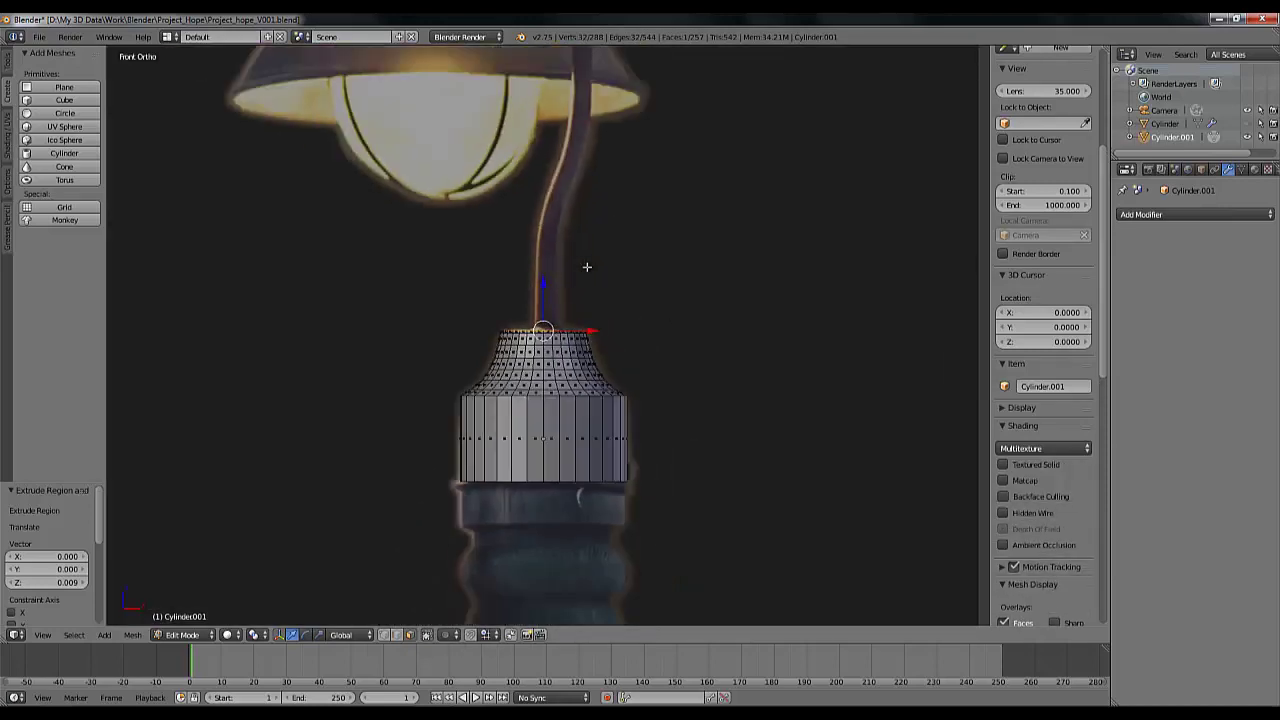
pyautogui.scroll(-3, 587, 267)
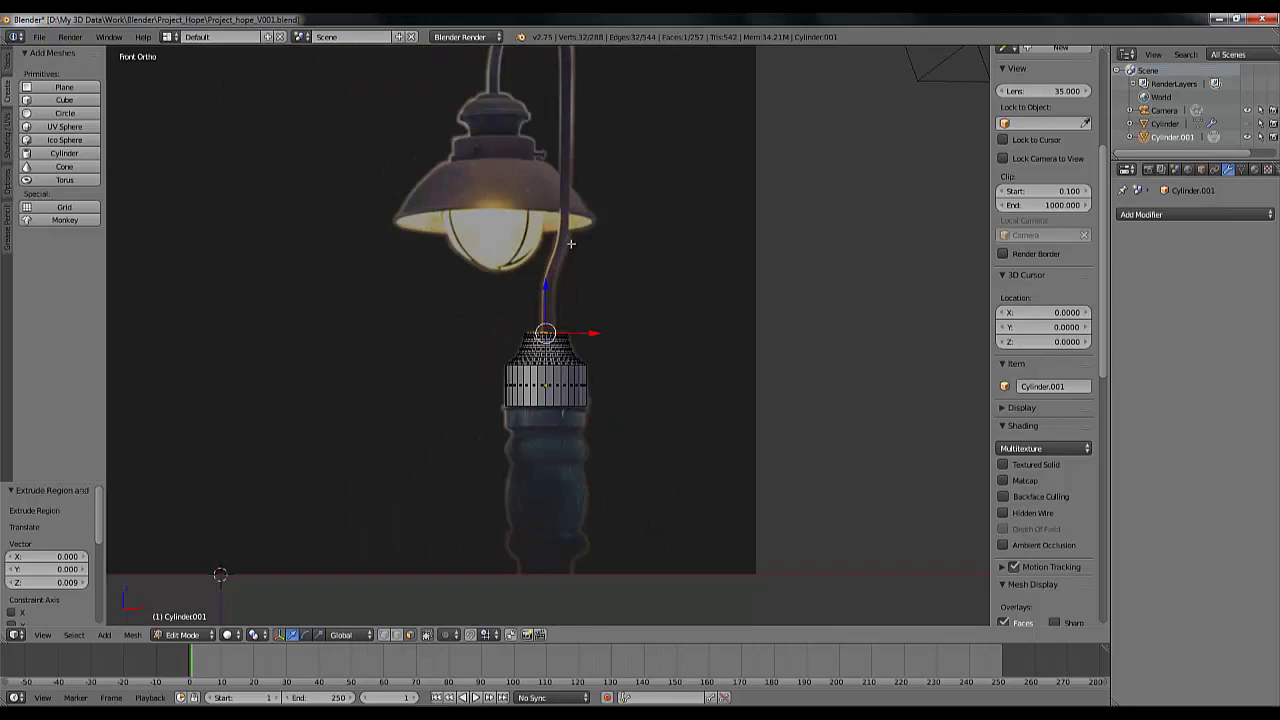
pyautogui.scroll(9, 537, 302)
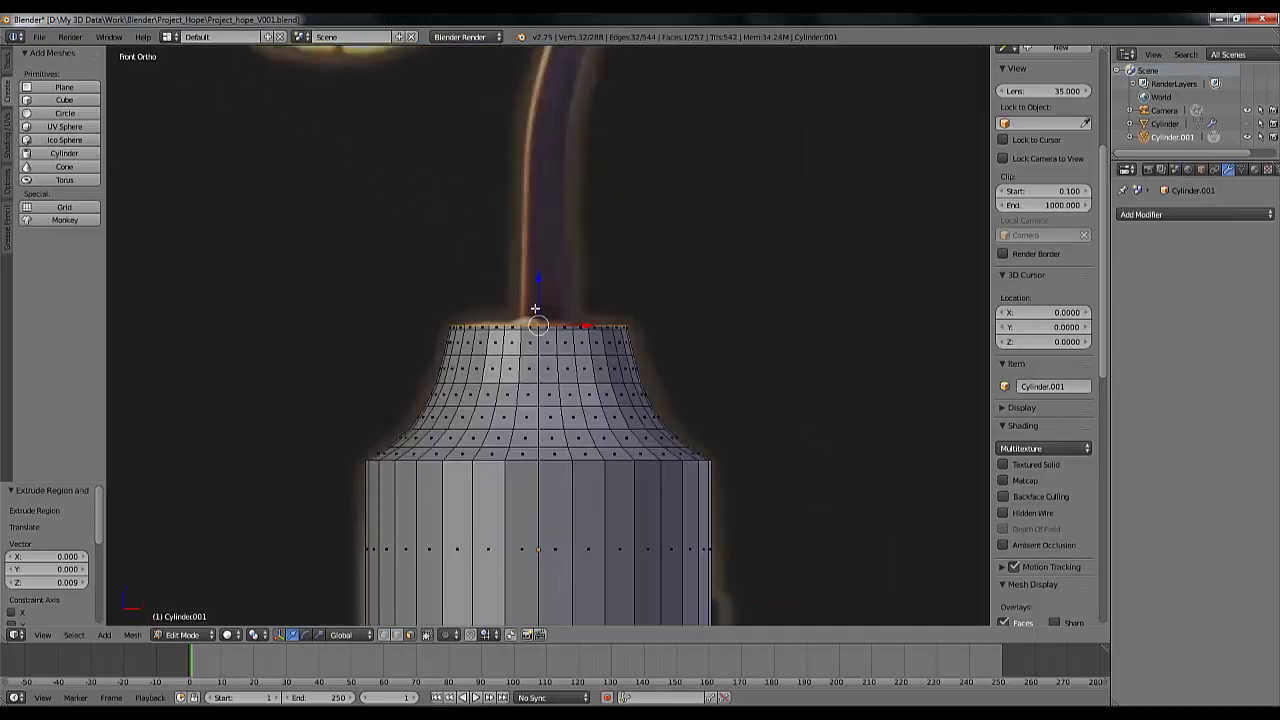
pyautogui.moveTo(548, 340); pyautogui.dragTo(624, 374, button='middle')
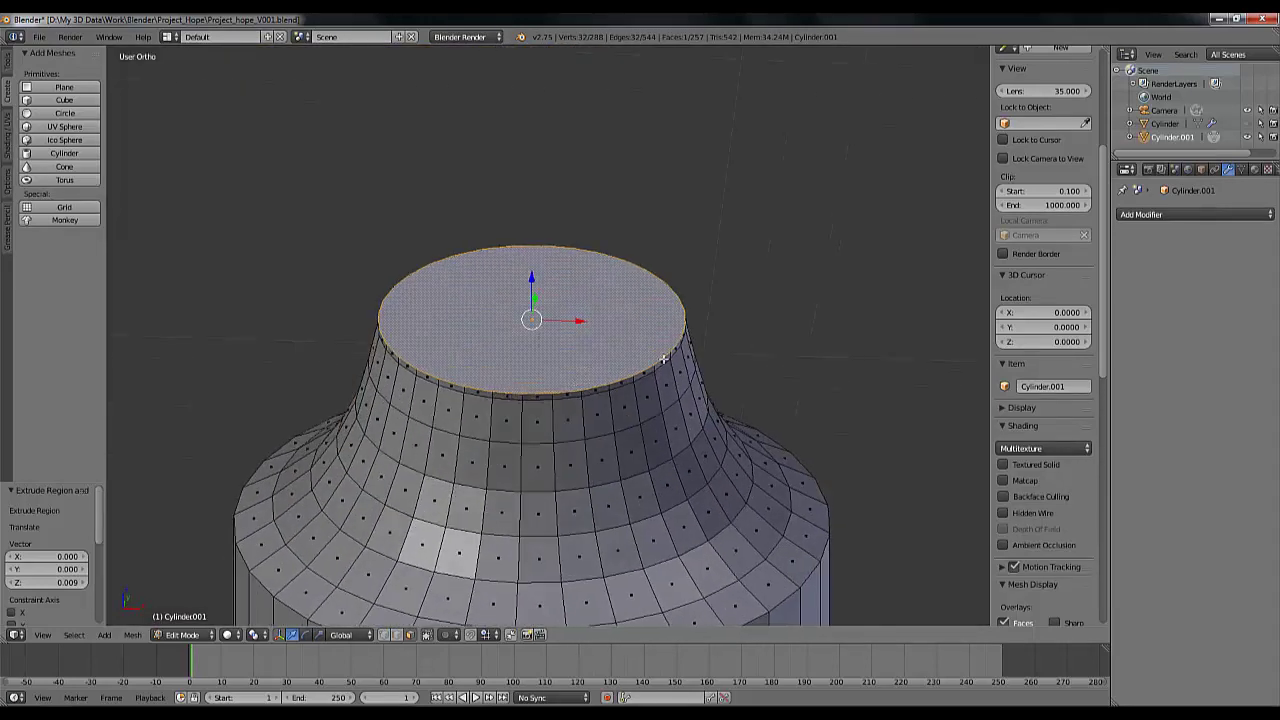
# Extrude the top face in place and scale it slightly inward to form a thin rim
pyautogui.press('e')
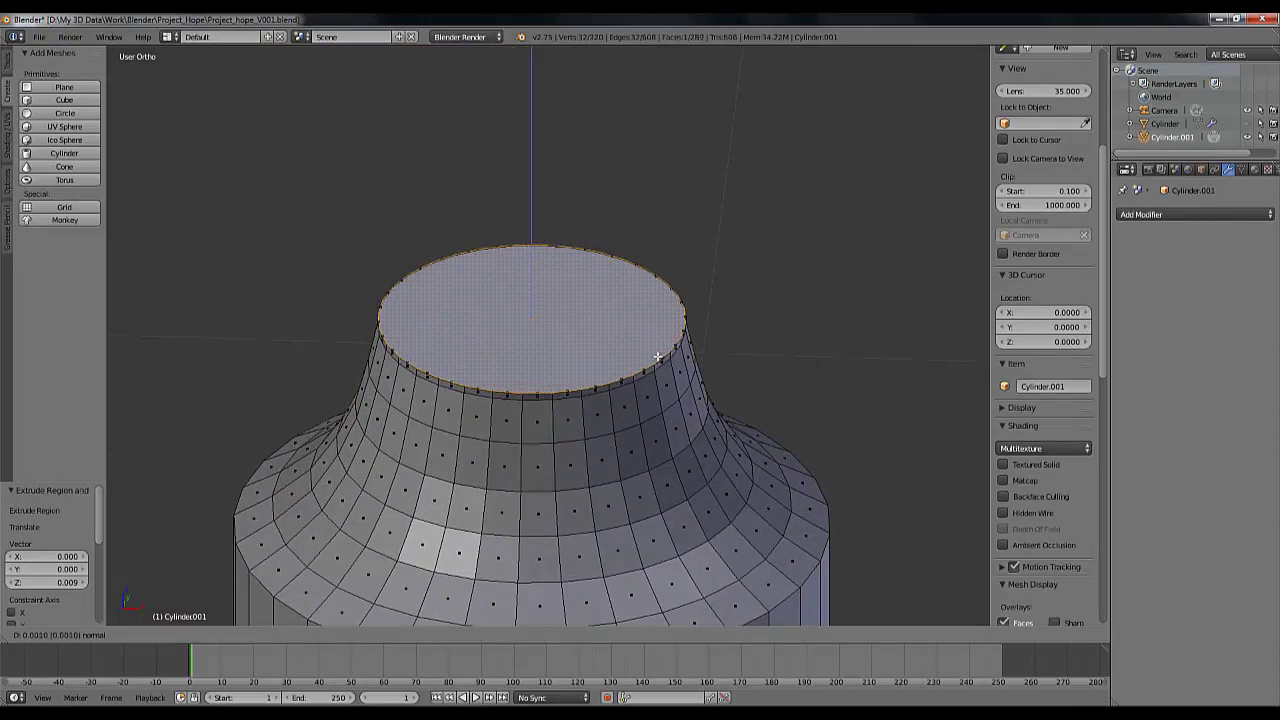
pyautogui.rightClick(657, 356)
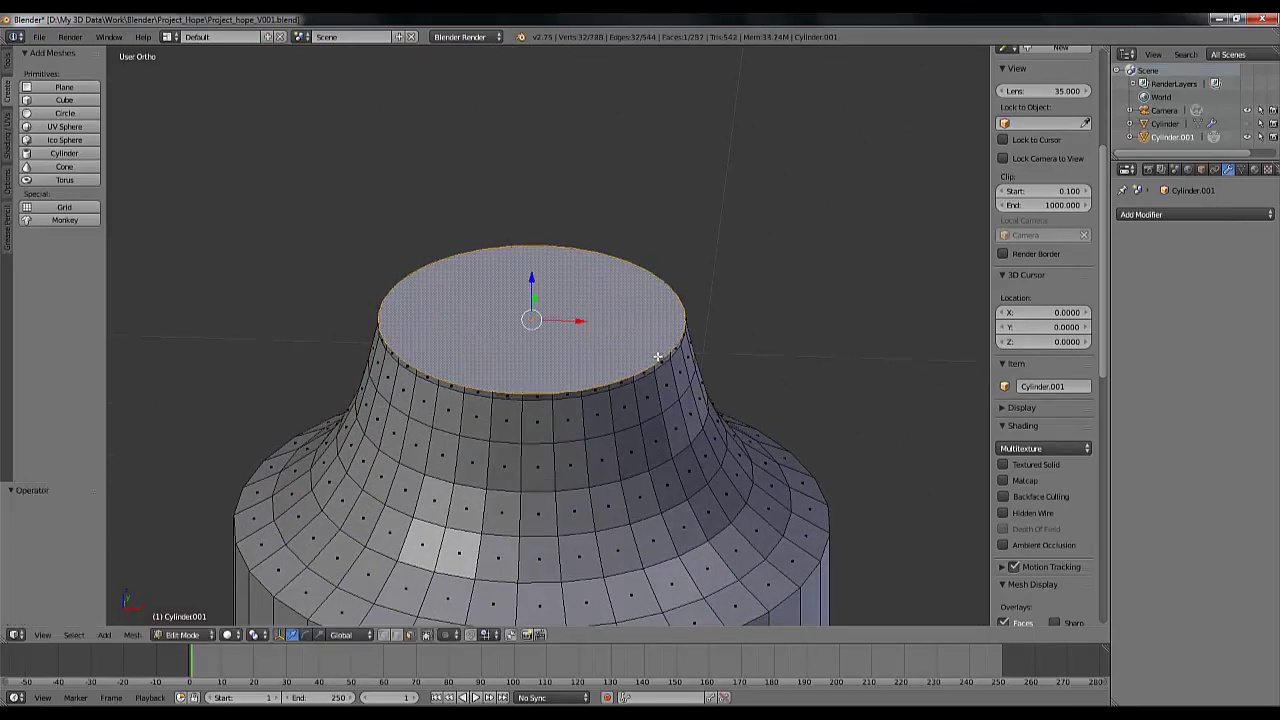
pyautogui.press('s')
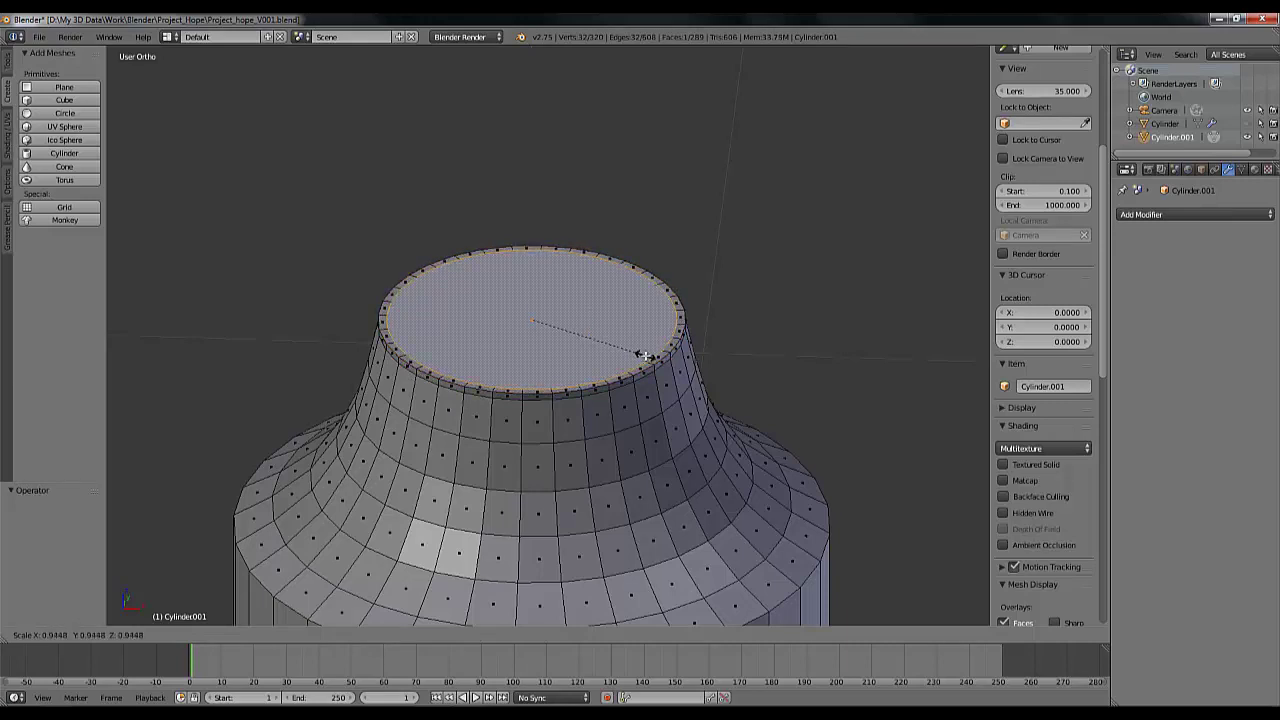
pyautogui.click(645, 355)
# Extrude and scale the face again into a small central face at 0.366, viewed front-on
pyautogui.press('e')
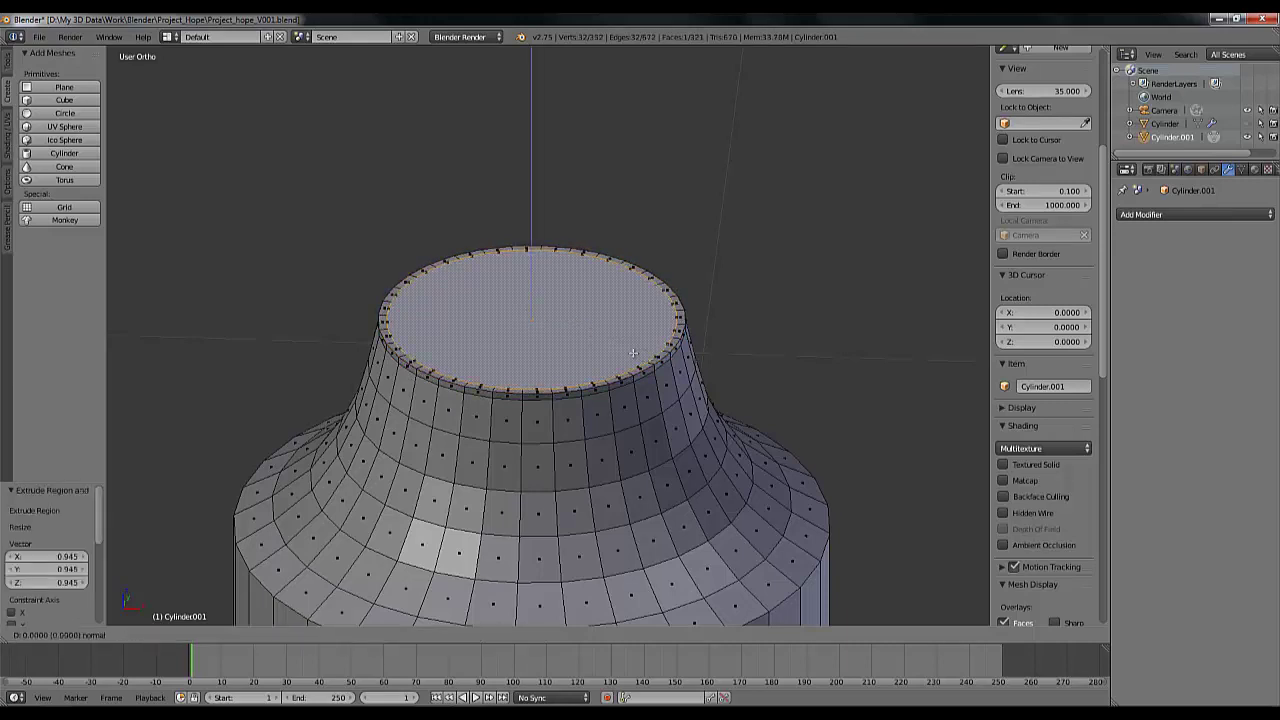
pyautogui.click(613, 348)
pyautogui.press('s')
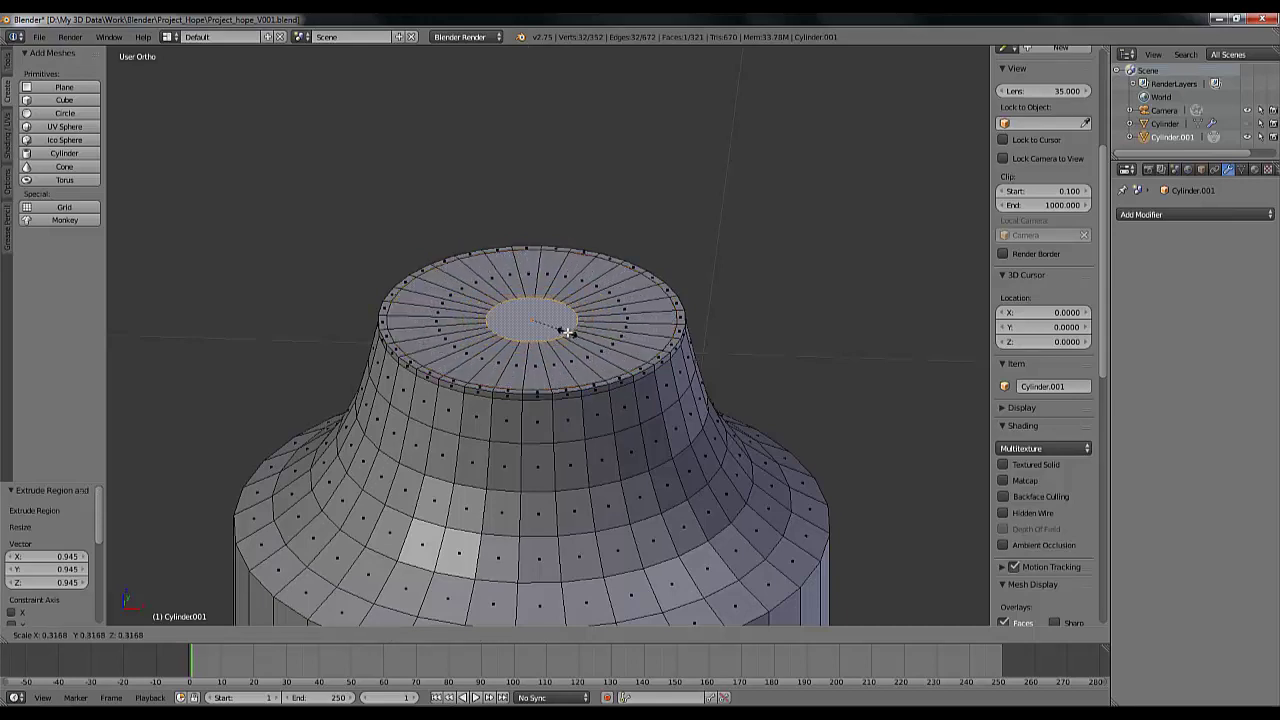
pyautogui.click(574, 332)
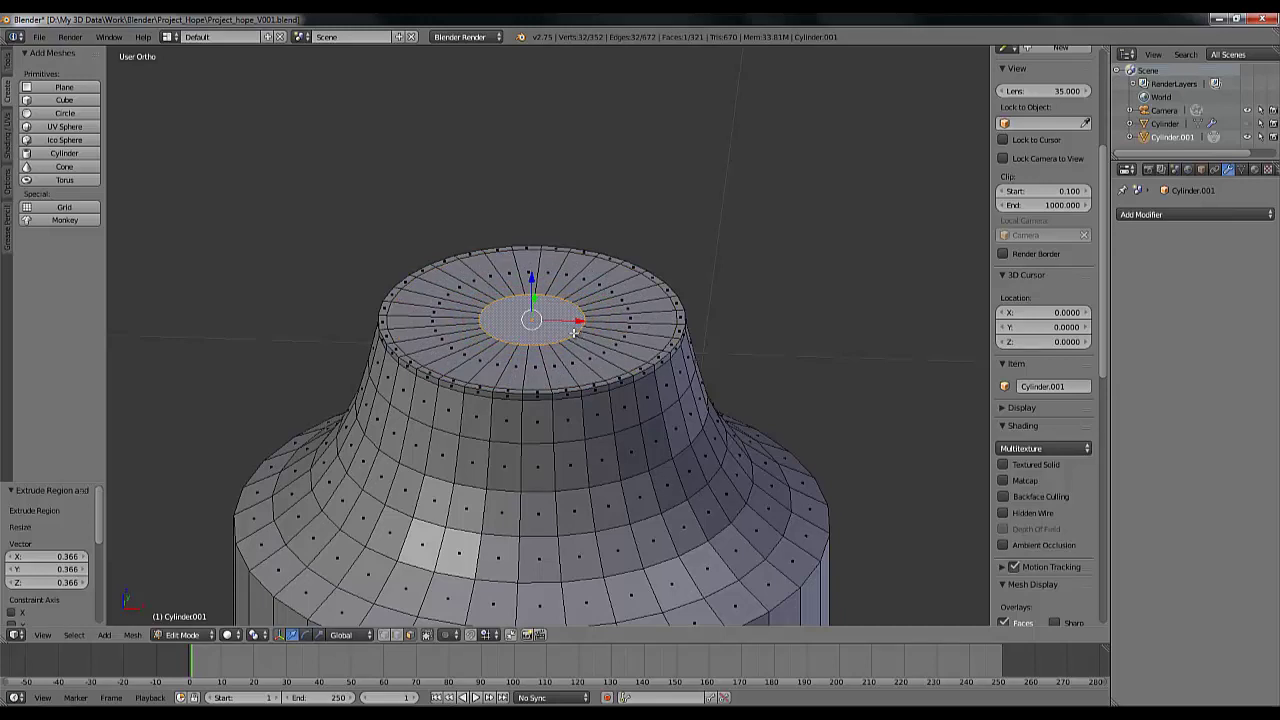
pyautogui.press('KP_1')
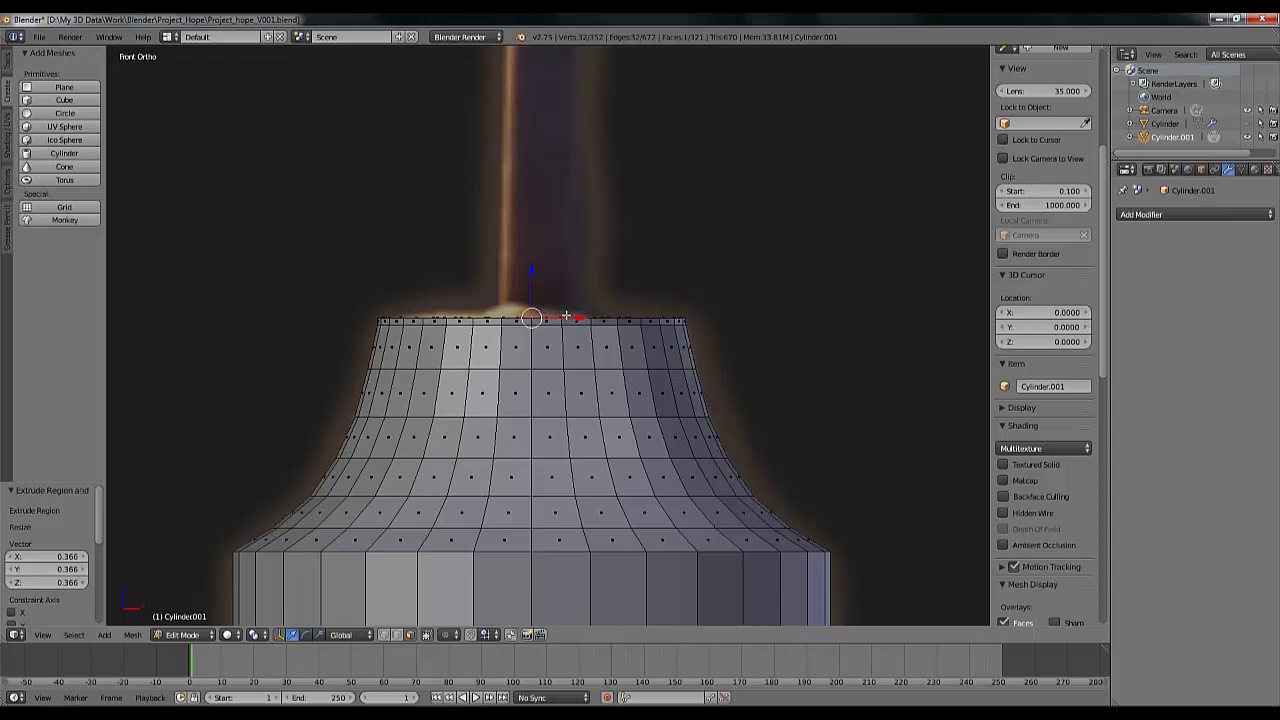
# Extrude the central top face in place and scale it to 0.718
pyautogui.press('e')
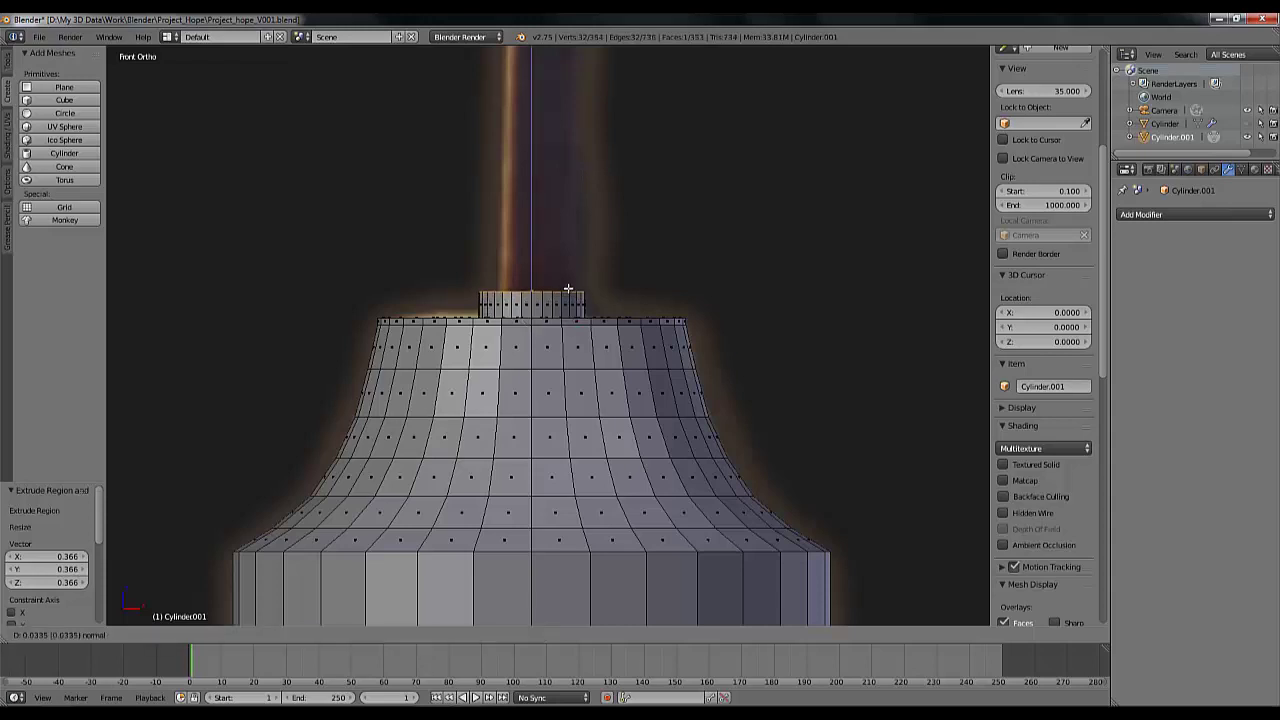
pyautogui.click(568, 289)
pyautogui.hotkey('ctrl', 'z')
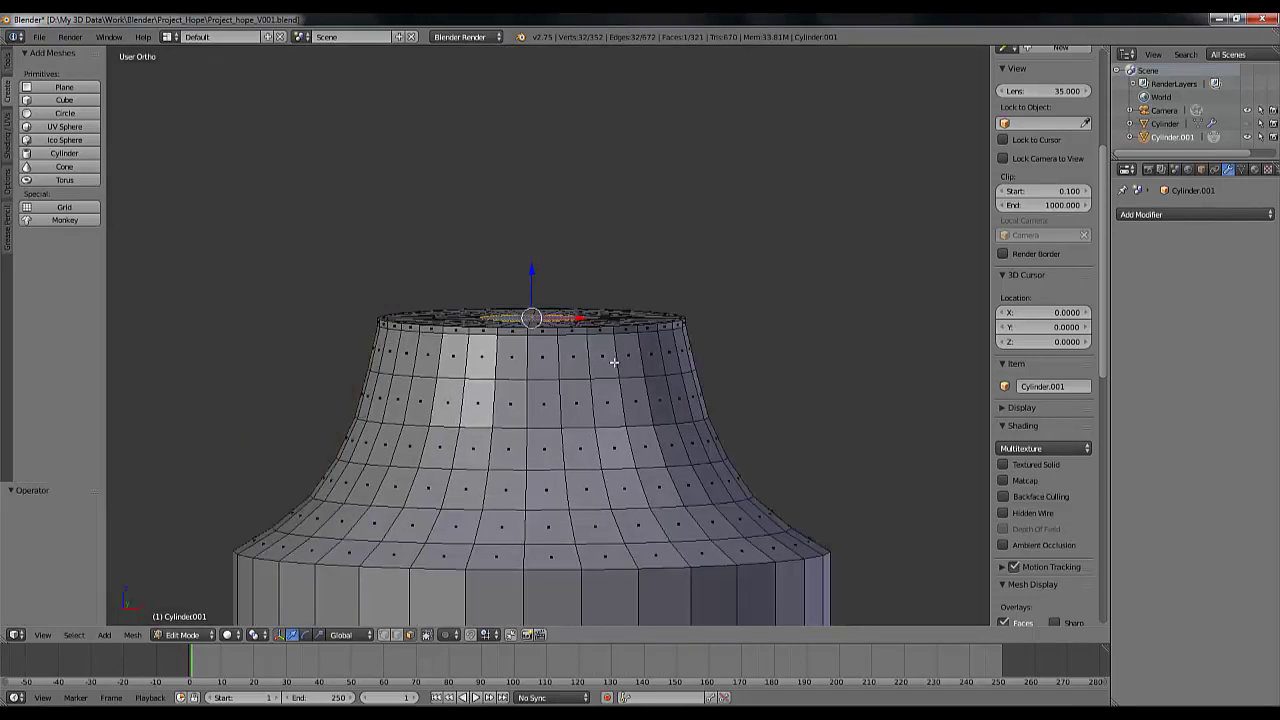
pyautogui.moveTo(628, 313); pyautogui.dragTo(659, 346, button='middle')
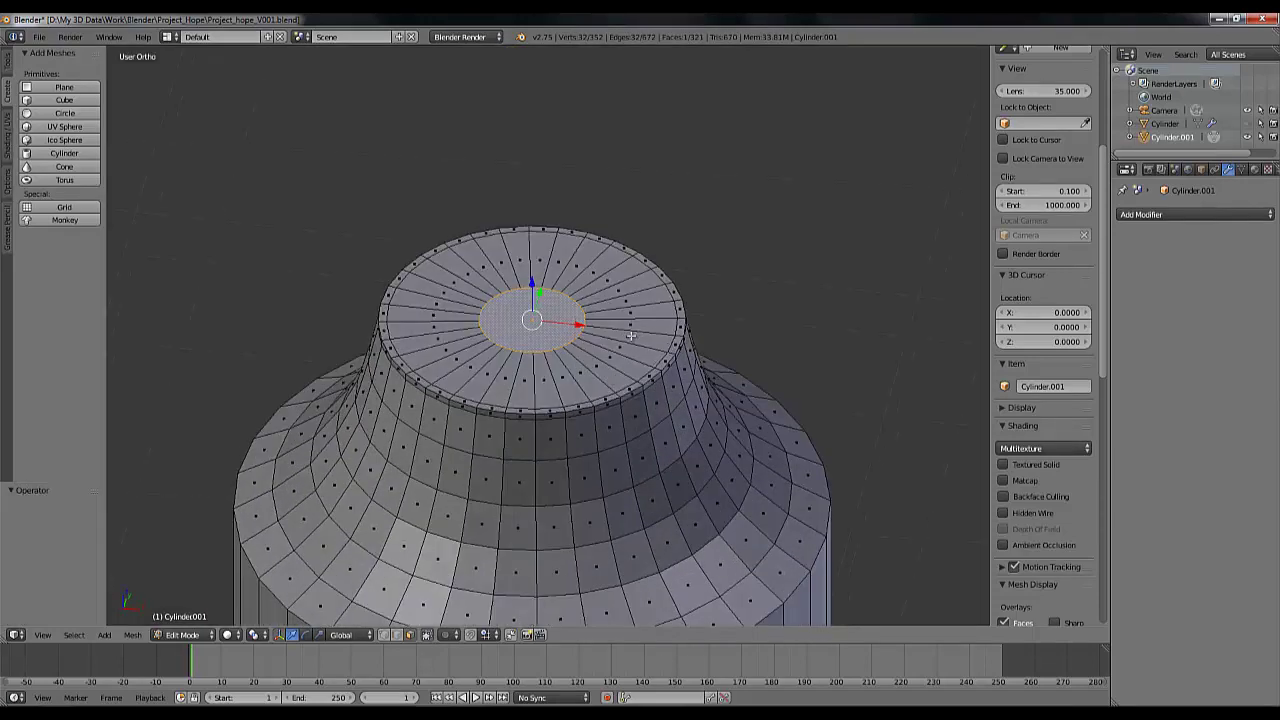
pyautogui.press('e')
pyautogui.rightClick(624, 334)
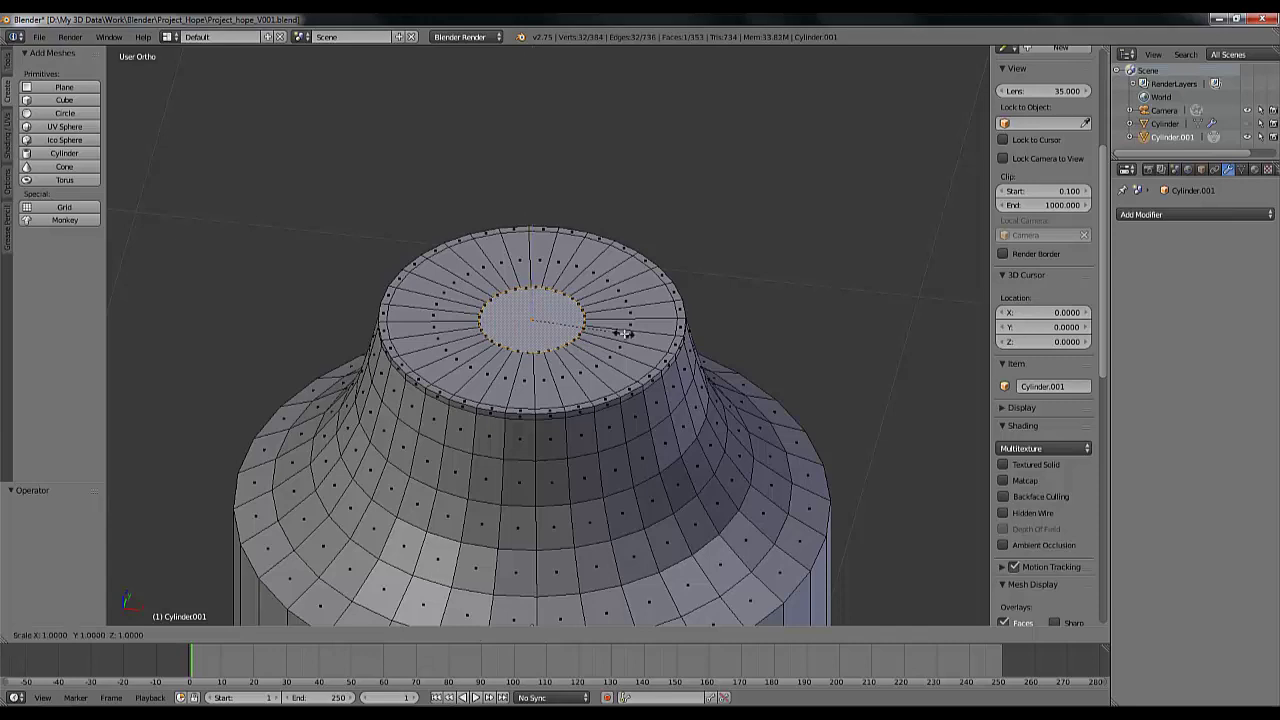
pyautogui.press('s')
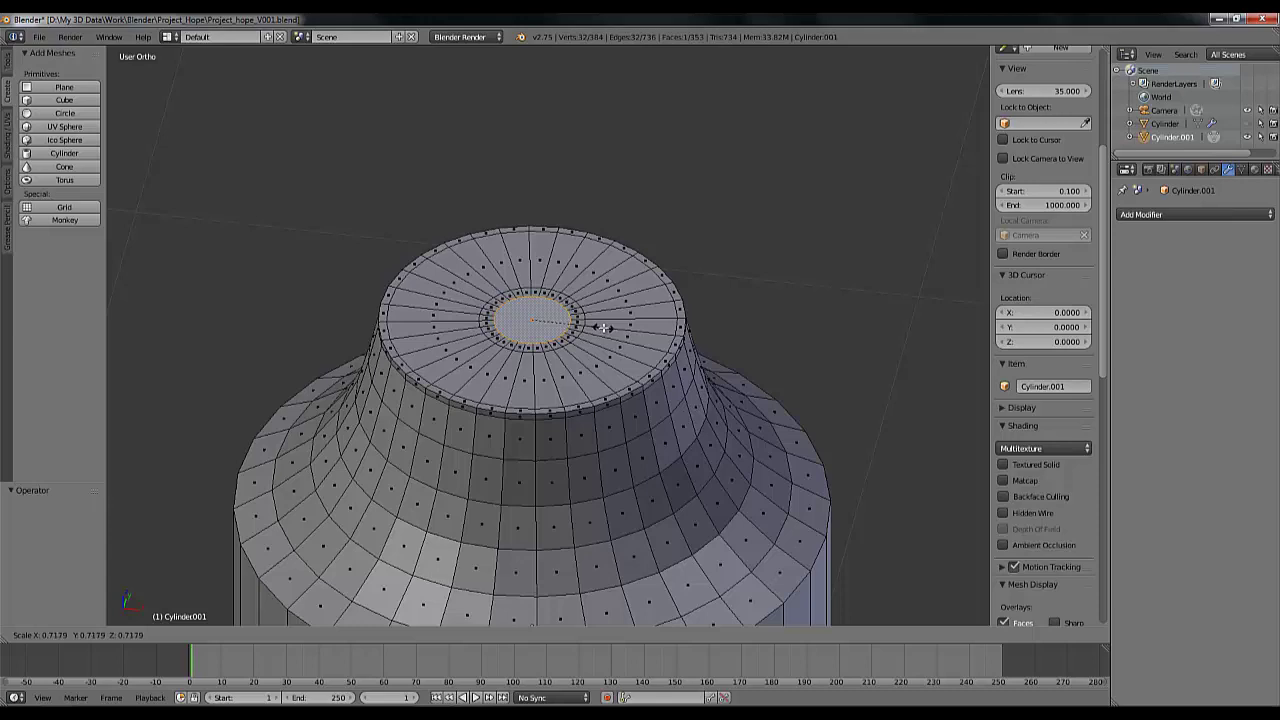
pyautogui.click(603, 328)
# Extrude the central face upward 0.184 into a thin neck and frame it
pyautogui.press('KP_1')
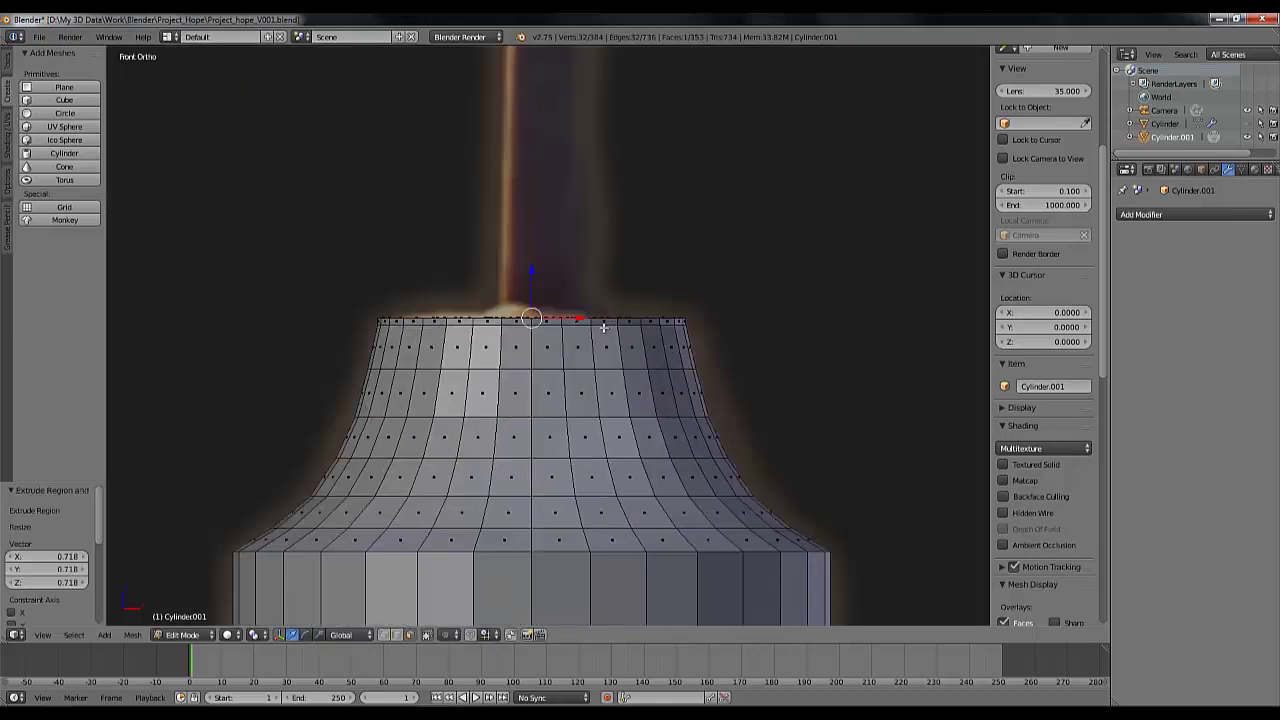
pyautogui.press('e')
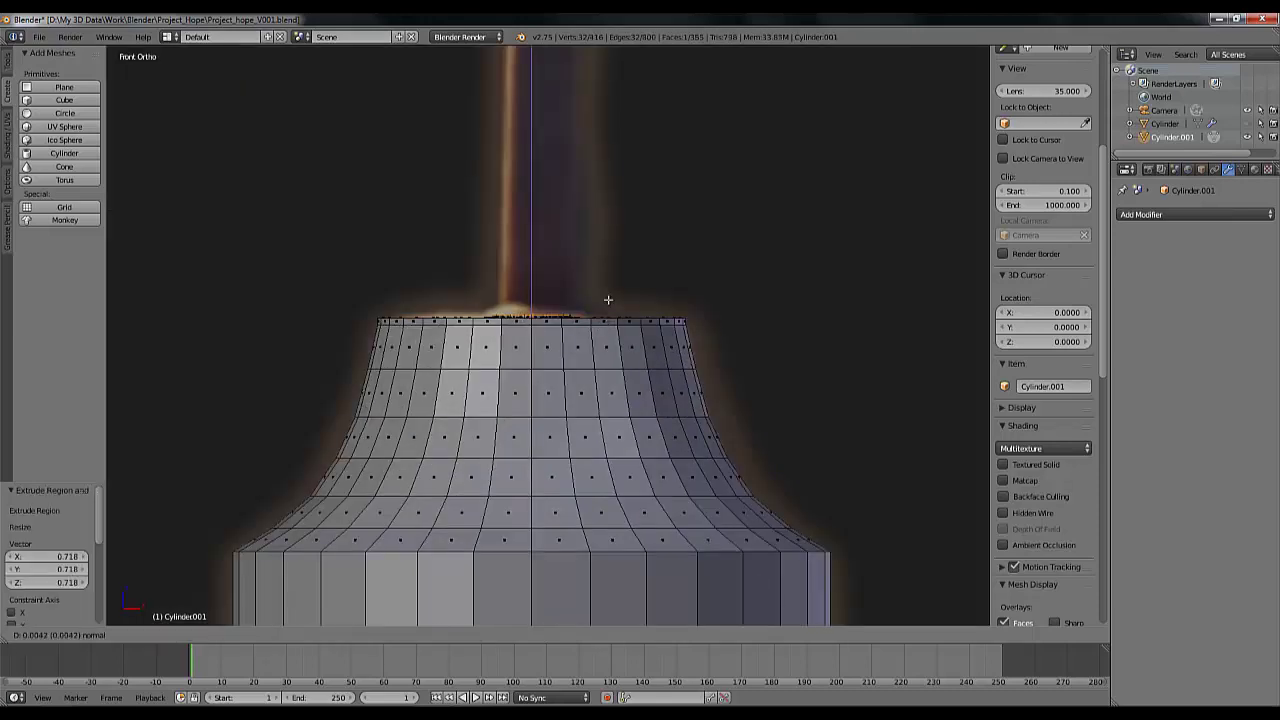
pyautogui.click(611, 181)
pyautogui.press('KP_Decimal')
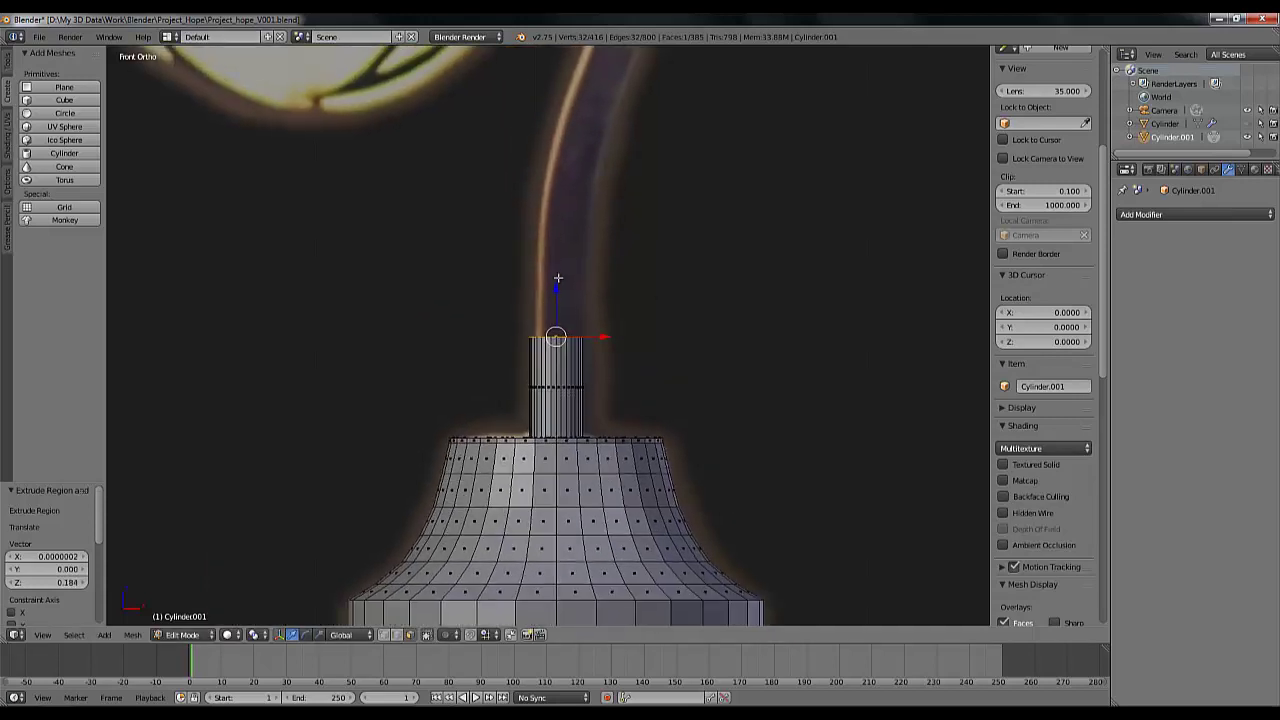
pyautogui.scroll(-3, 620, 370)
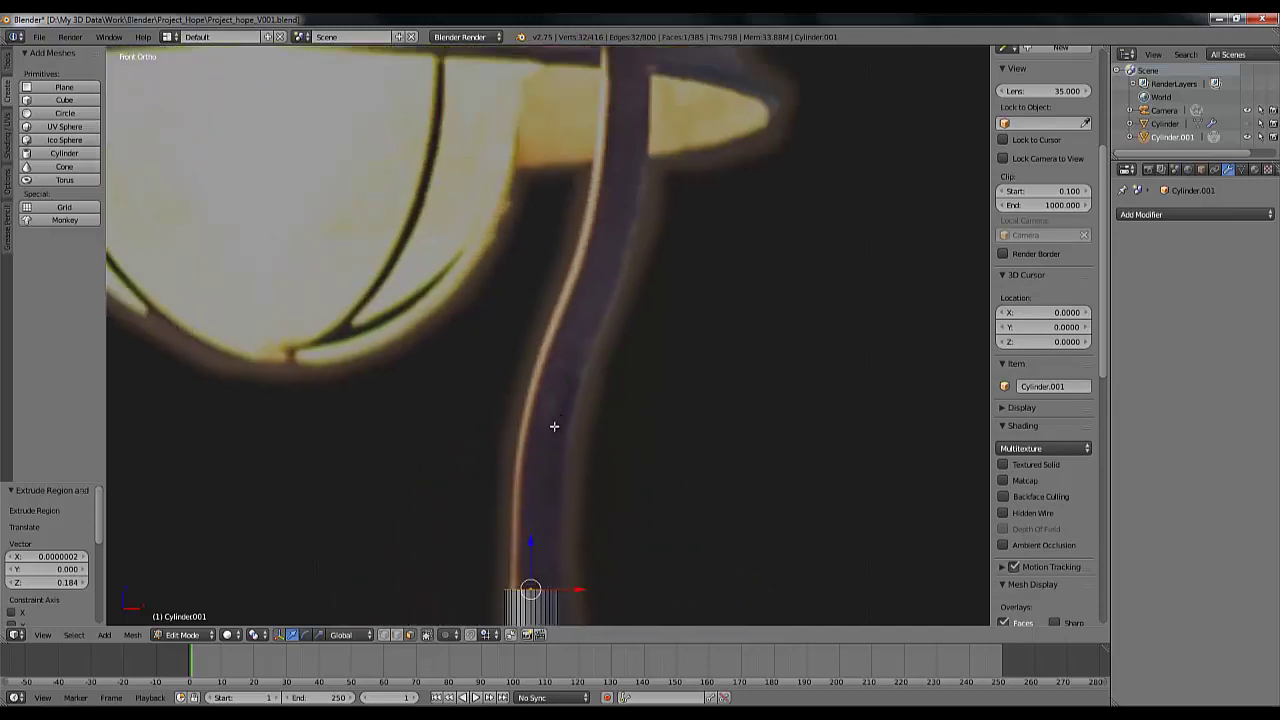
pyautogui.keyDown('shift'); pyautogui.scroll(-2, 643, 315); pyautogui.keyUp('shift')
pyautogui.scroll(-8, 643, 315)
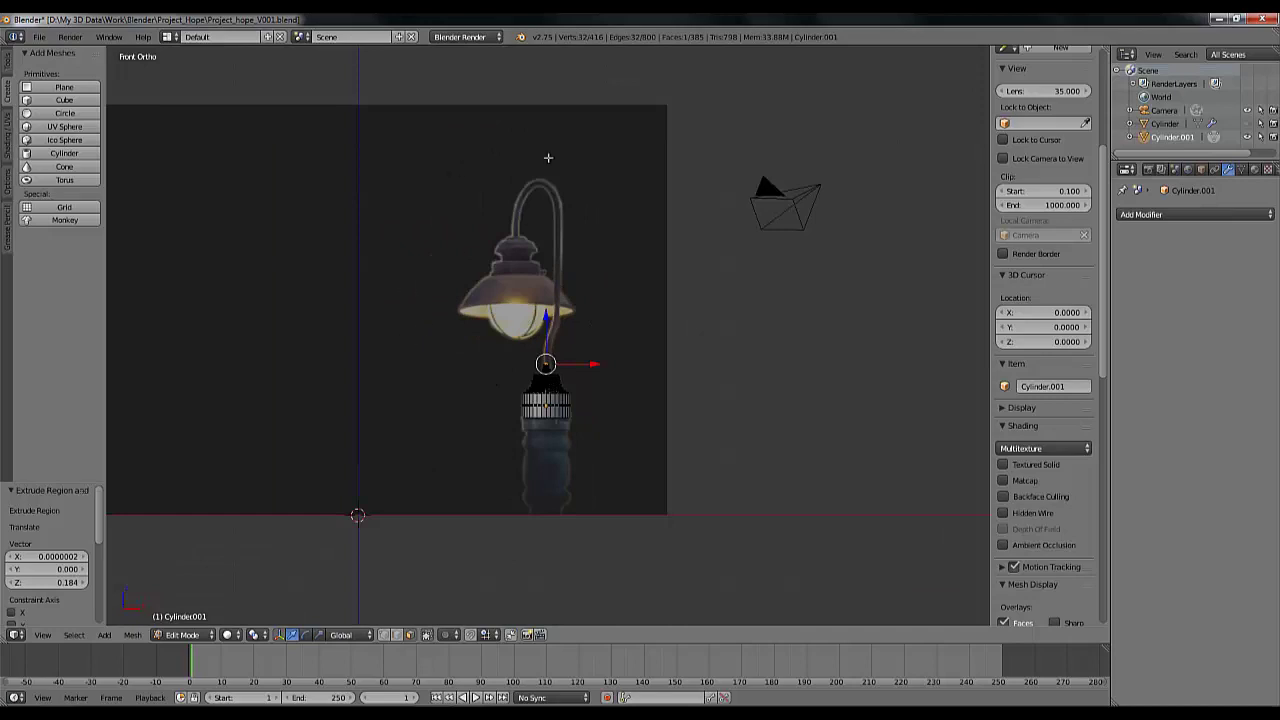
pyautogui.scroll(9, 568, 358)
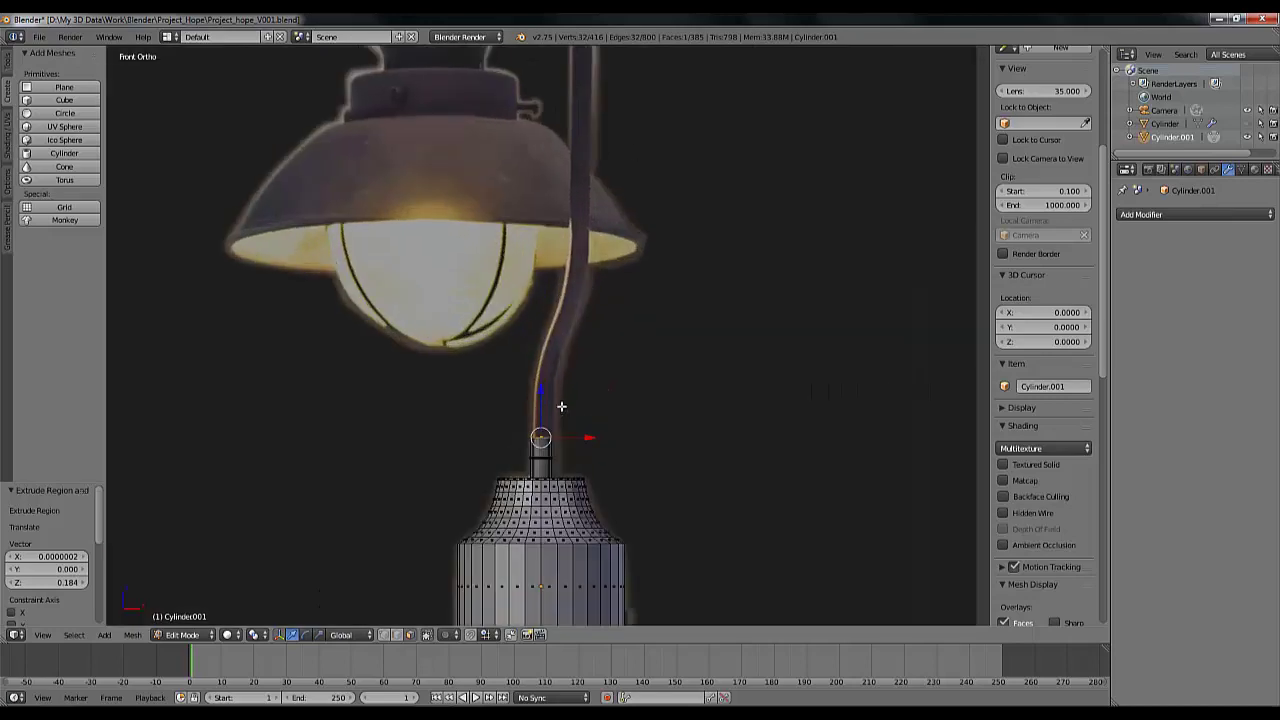
pyautogui.scroll(6, 540, 482)
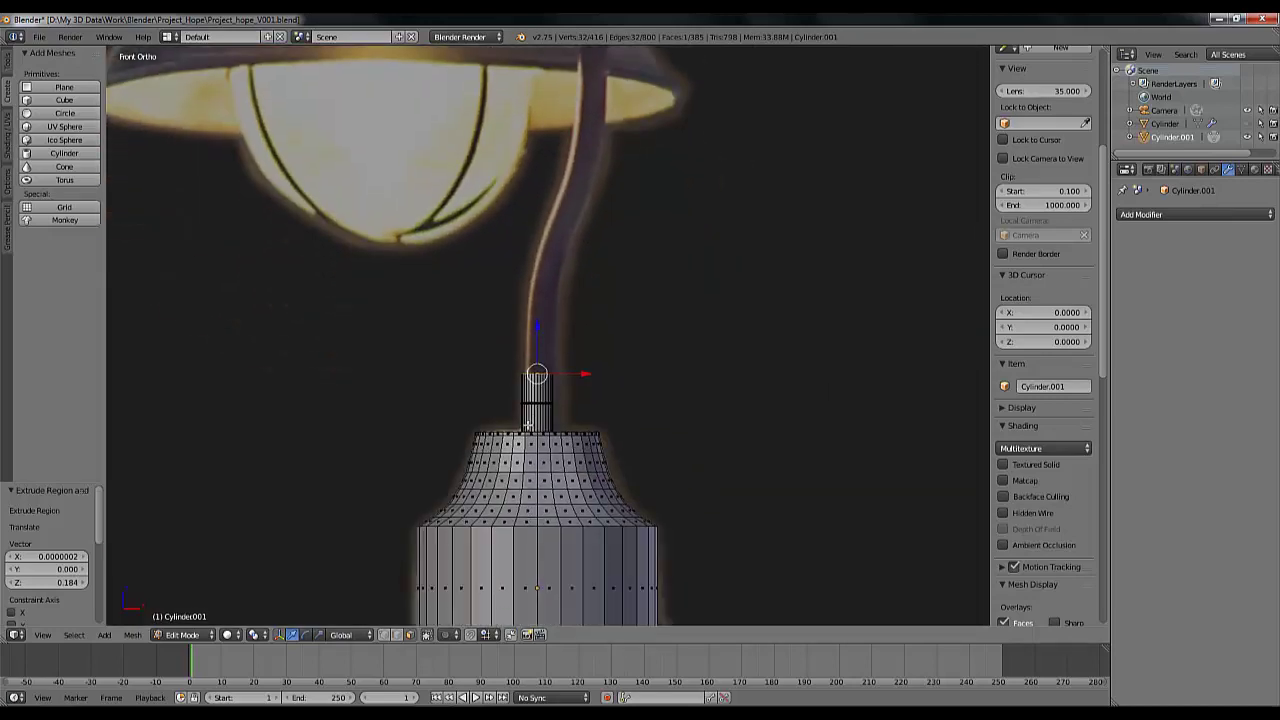
pyautogui.scroll(-5, 586, 472)
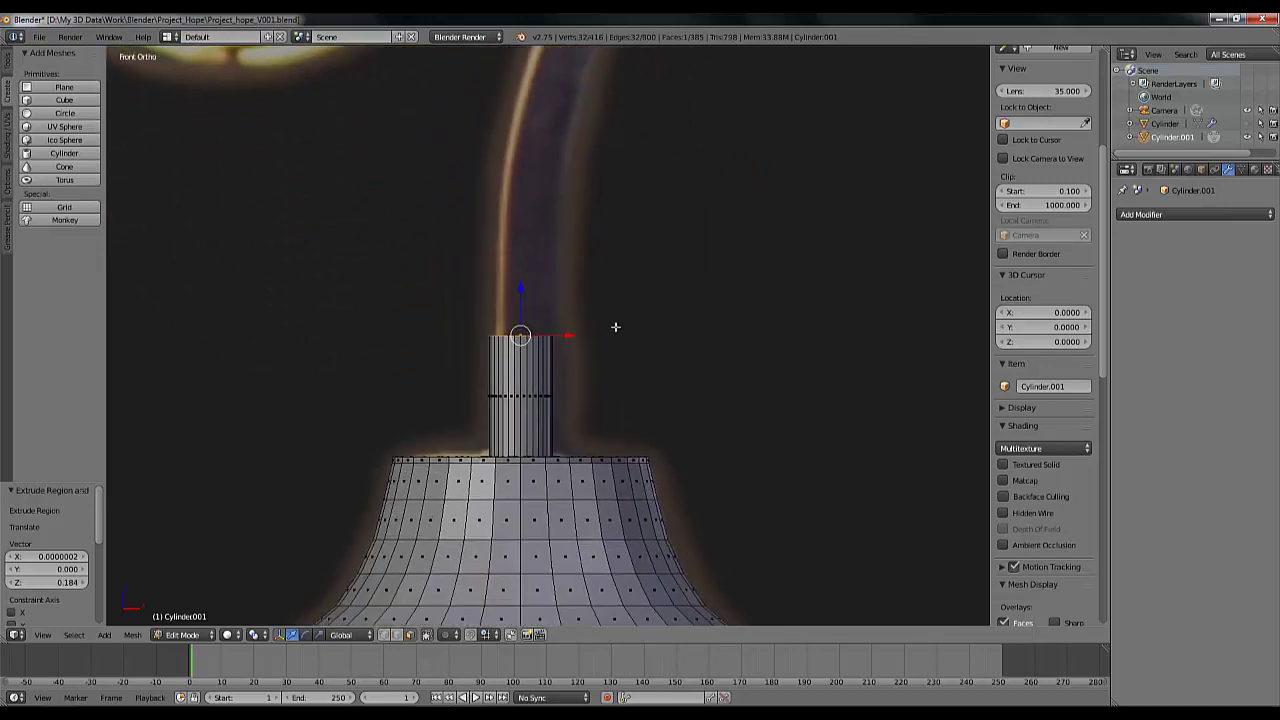
pyautogui.scroll(2, 585, 390)
pyautogui.scroll(-6, 592, 340)
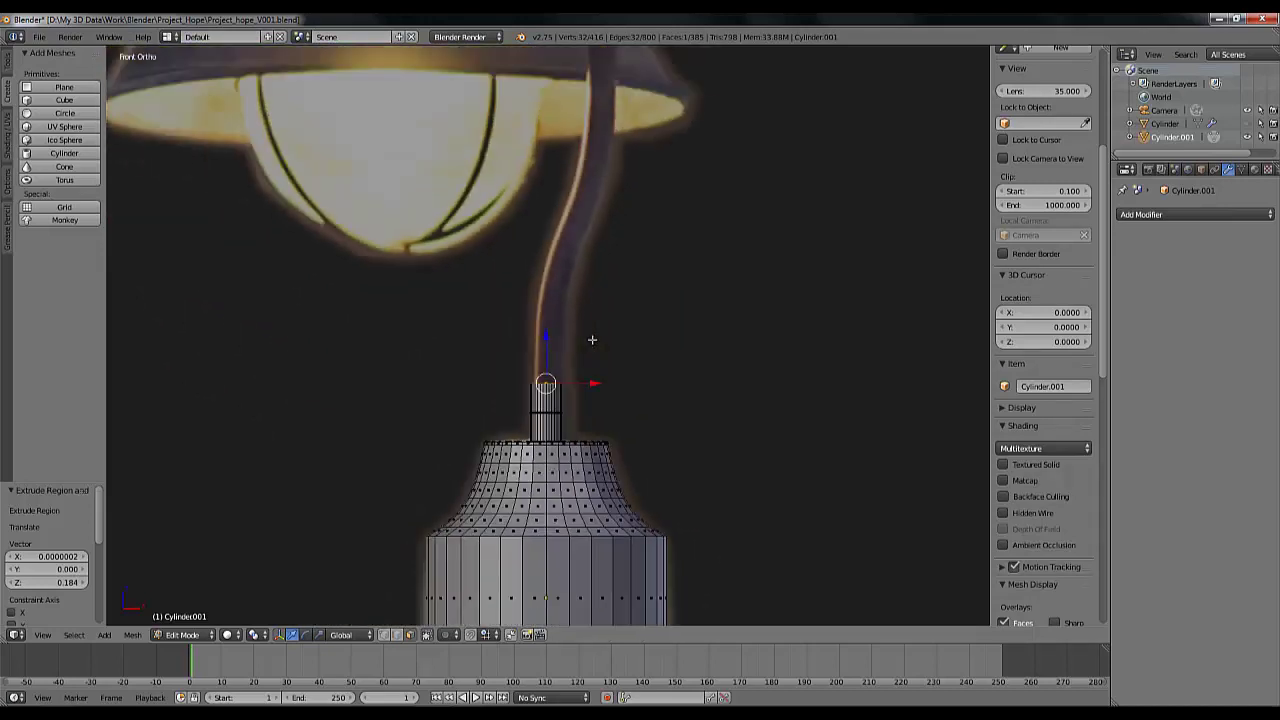
pyautogui.scroll(-4, 593, 346)
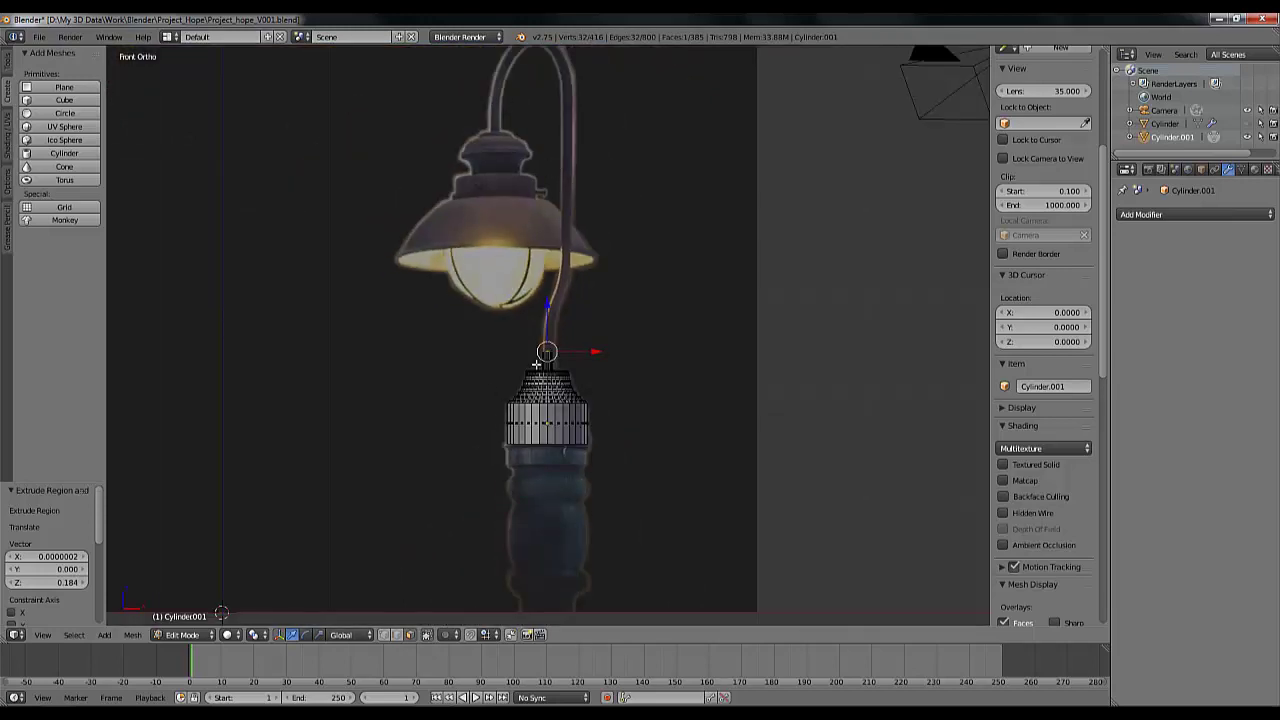
pyautogui.scroll(5, 537, 365)
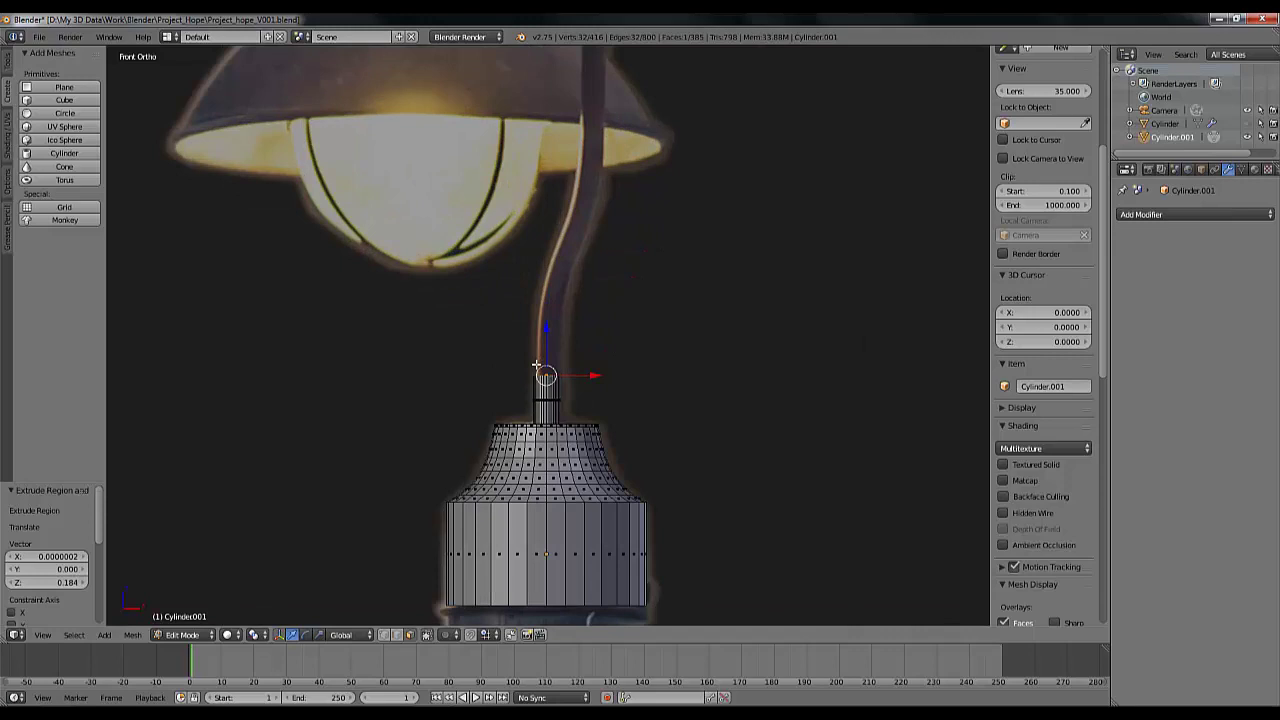
pyautogui.scroll(3, 547, 374)
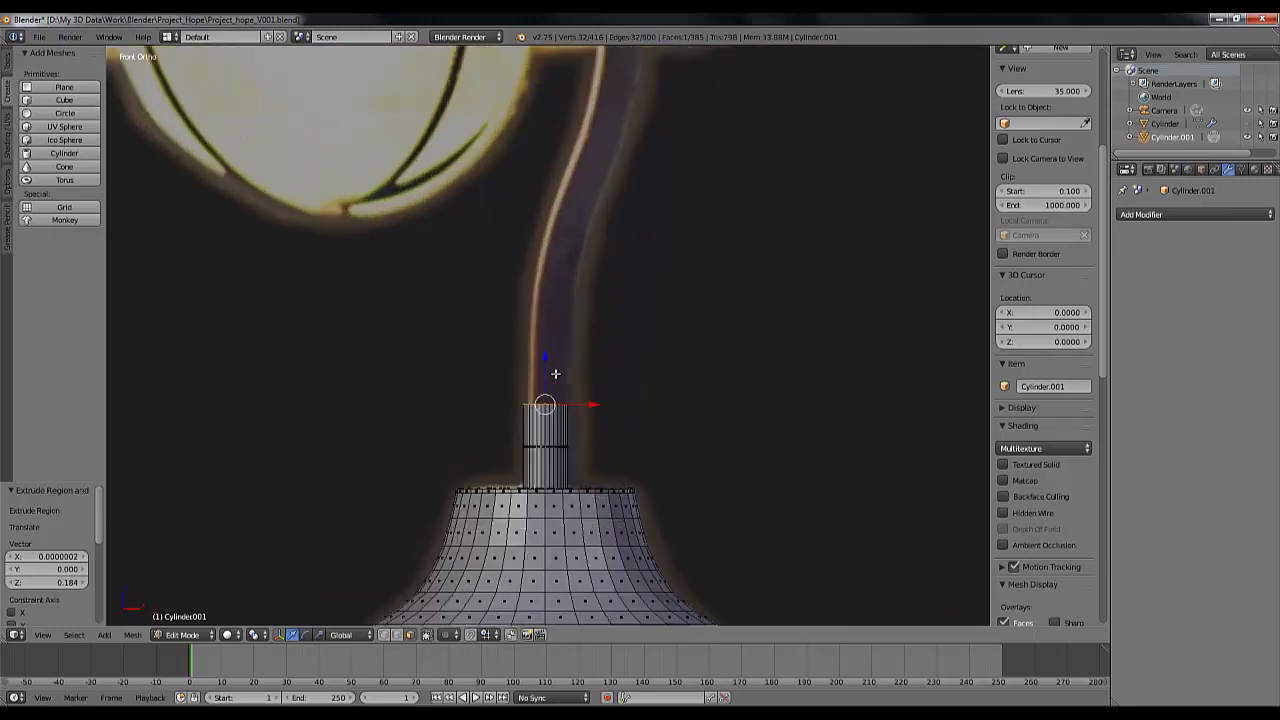
pyautogui.scroll(-4, 548, 372)
pyautogui.scroll(-2, 547, 372)
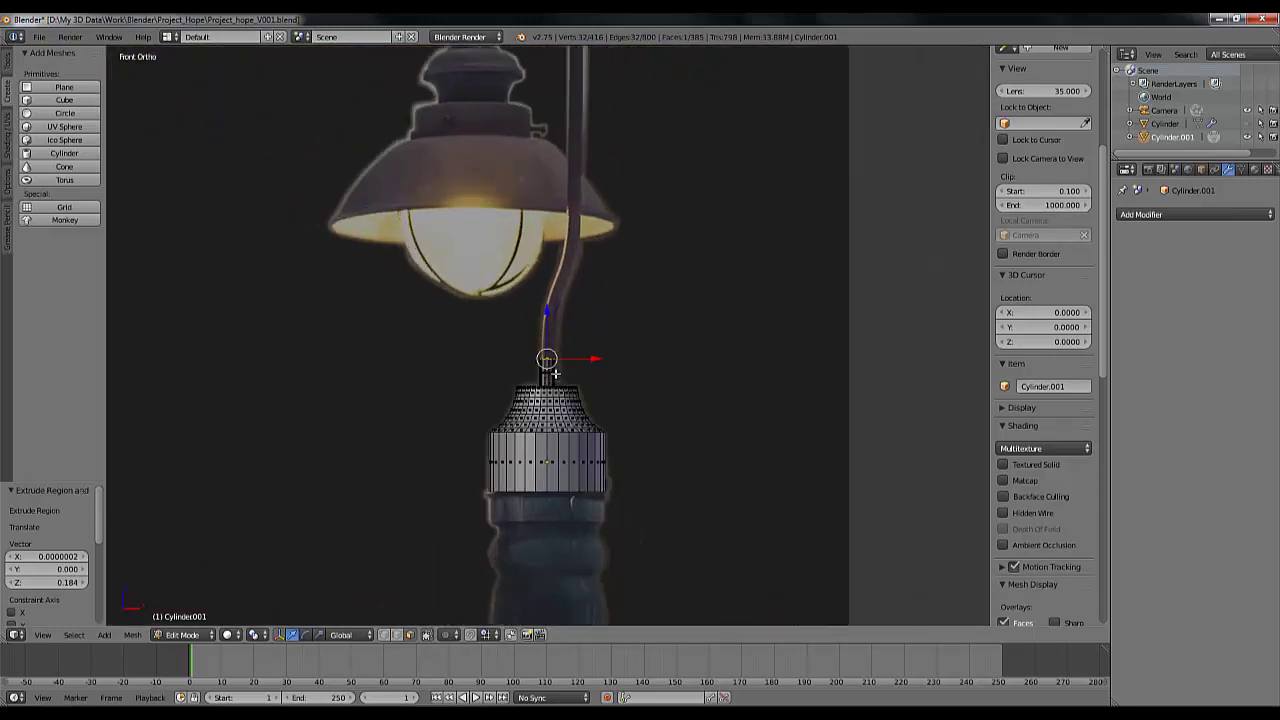
pyautogui.scroll(7, 552, 373)
pyautogui.scroll(-5, 555, 373)
pyautogui.scroll(6, 555, 373)
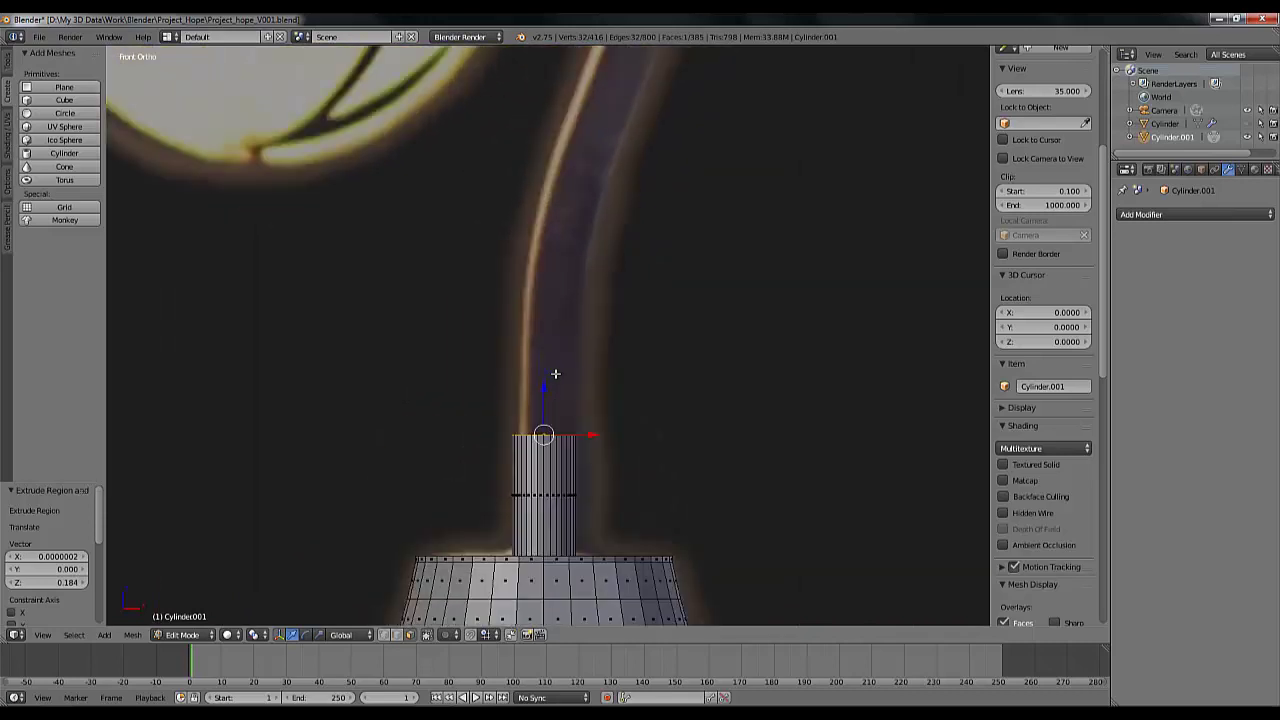
pyautogui.scroll(-2, 555, 373)
pyautogui.scroll(-3, 555, 373)
pyautogui.keyDown('shift'); pyautogui.moveTo(603, 274); pyautogui.dragTo(691, 385, button='middle'); pyautogui.keyUp('shift')
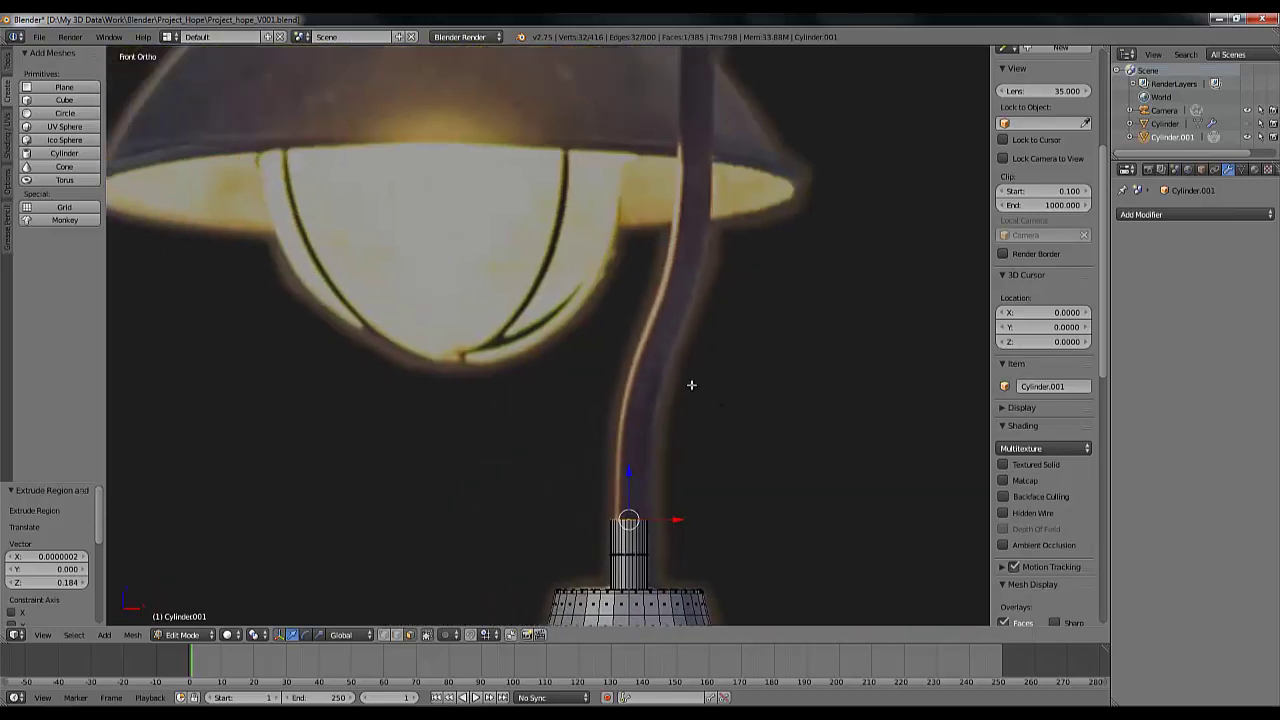
# Extrude the pole up 0.167 and show the mesh in wireframe over the reference
pyautogui.press('e')
pyautogui.click(675, 423)
pyautogui.press('z')
pyautogui.scroll(3, 674, 428)
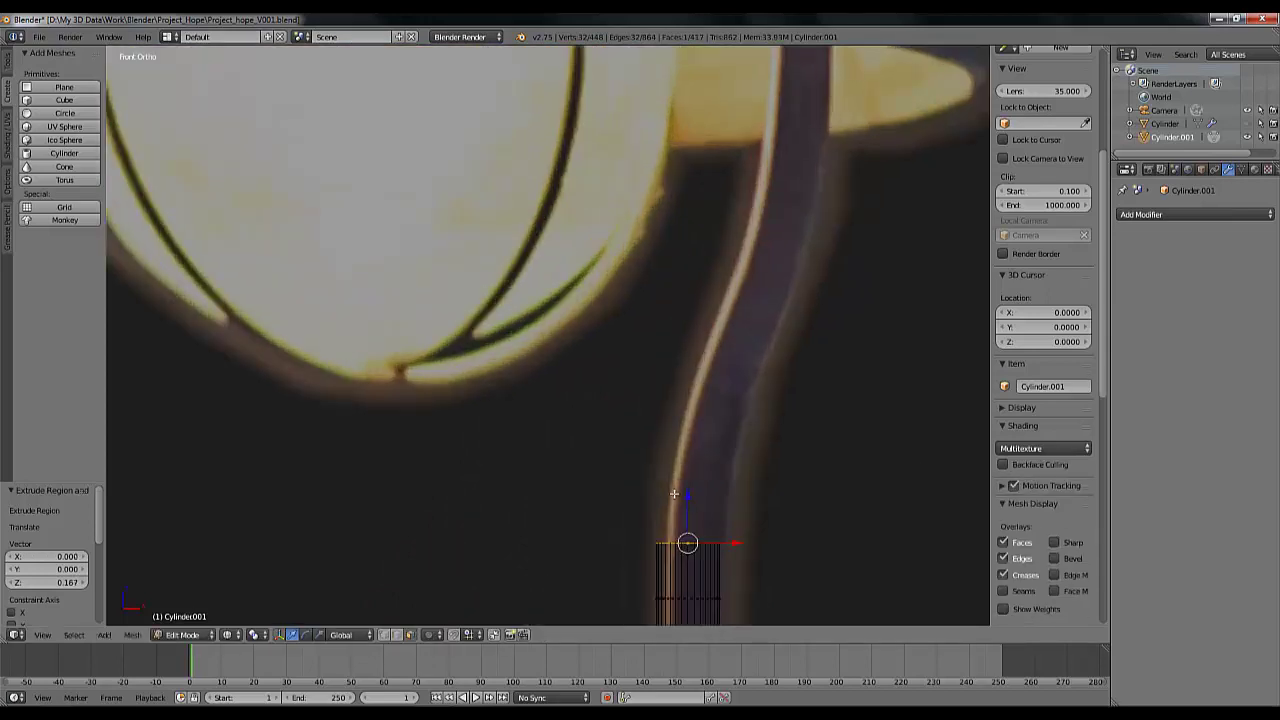
pyautogui.moveTo(686, 440)
pyautogui.keyDown('shift'); pyautogui.mouseDown(button='middle')
pyautogui.moveTo(665, 422)
pyautogui.moveTo(545, 463)
pyautogui.mouseUp(button='middle'); pyautogui.keyUp('shift')
pyautogui.scroll(-4, 545, 463)
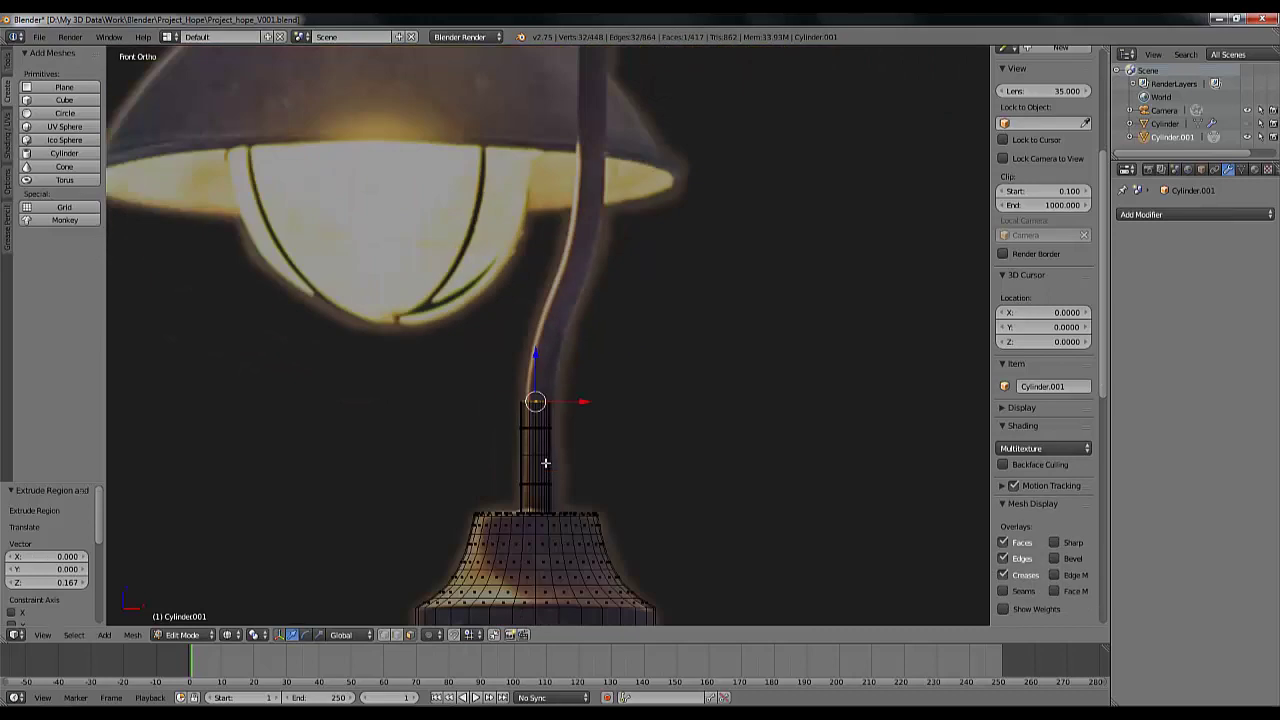
pyautogui.scroll(4, 545, 462)
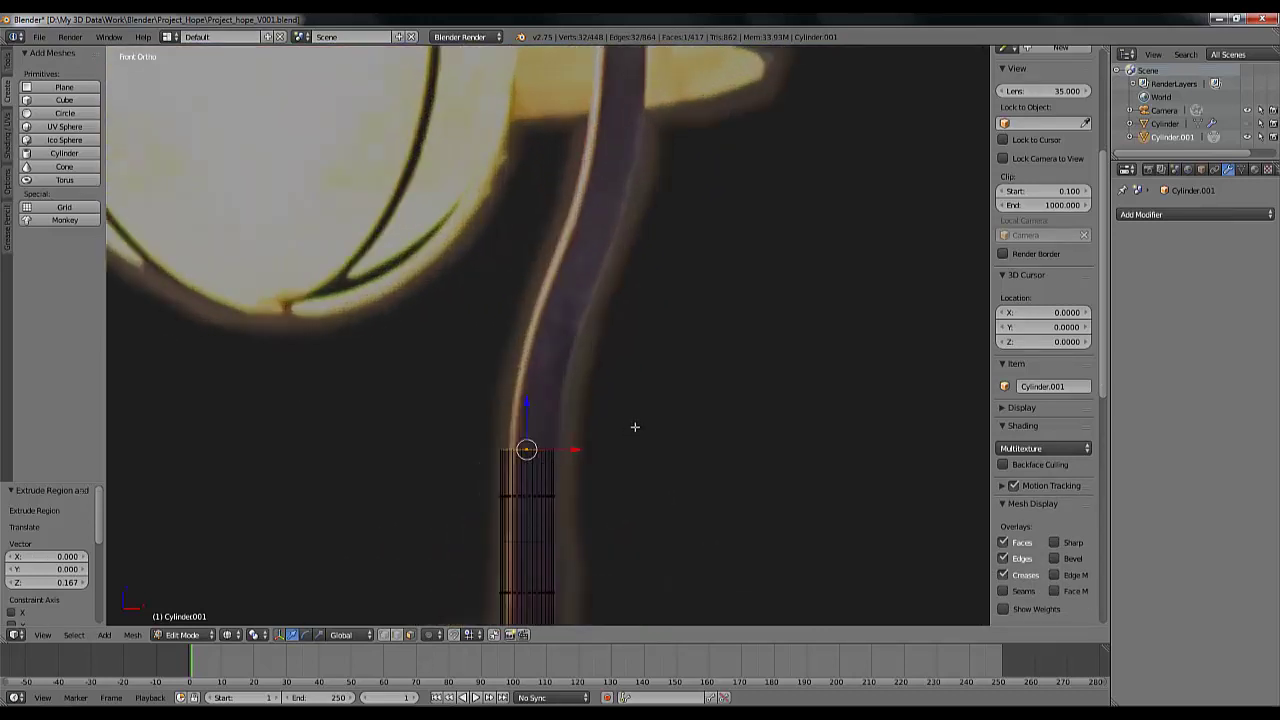
pyautogui.keyDown('shift'); pyautogui.moveTo(634, 427); pyautogui.dragTo(722, 394, button='middle'); pyautogui.keyUp('shift')
pyautogui.keyDown('shift'); pyautogui.moveTo(687, 320); pyautogui.dragTo(671, 286, button='middle'); pyautogui.keyUp('shift')
# Extrude another 0.158 pole section and shift its top ring 0.037 along X
pyautogui.press('e')
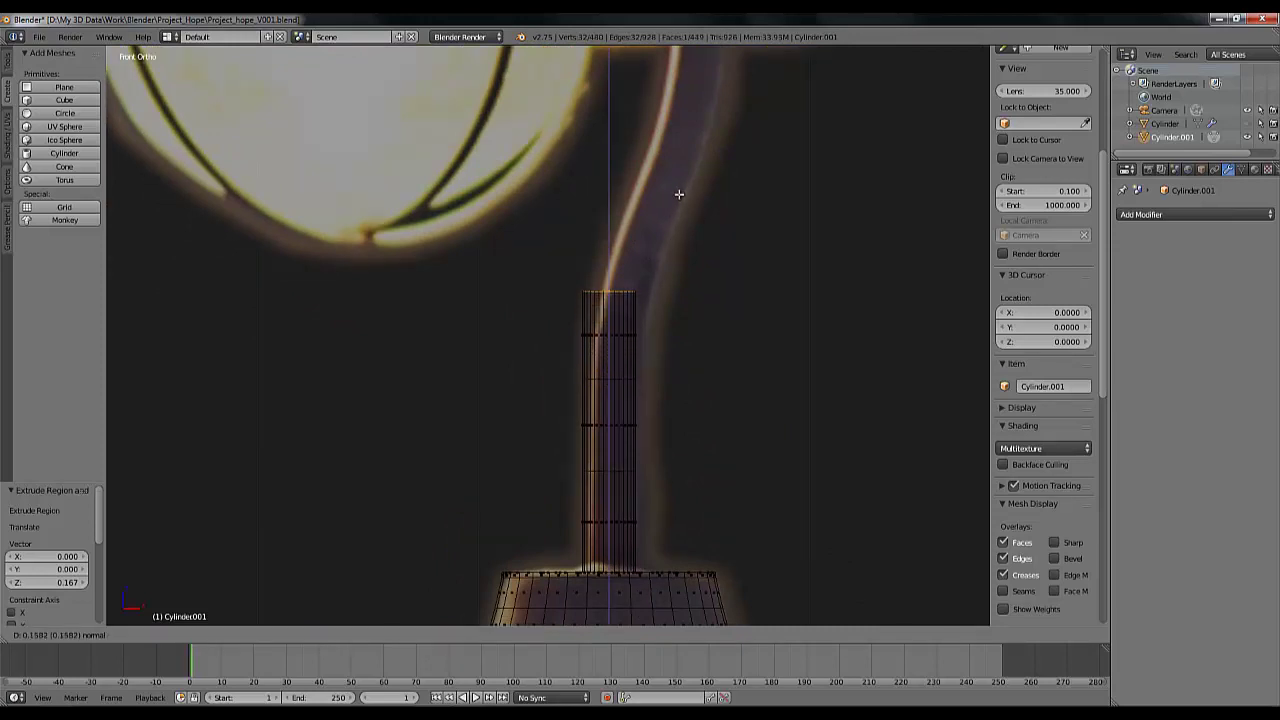
pyautogui.click(680, 197)
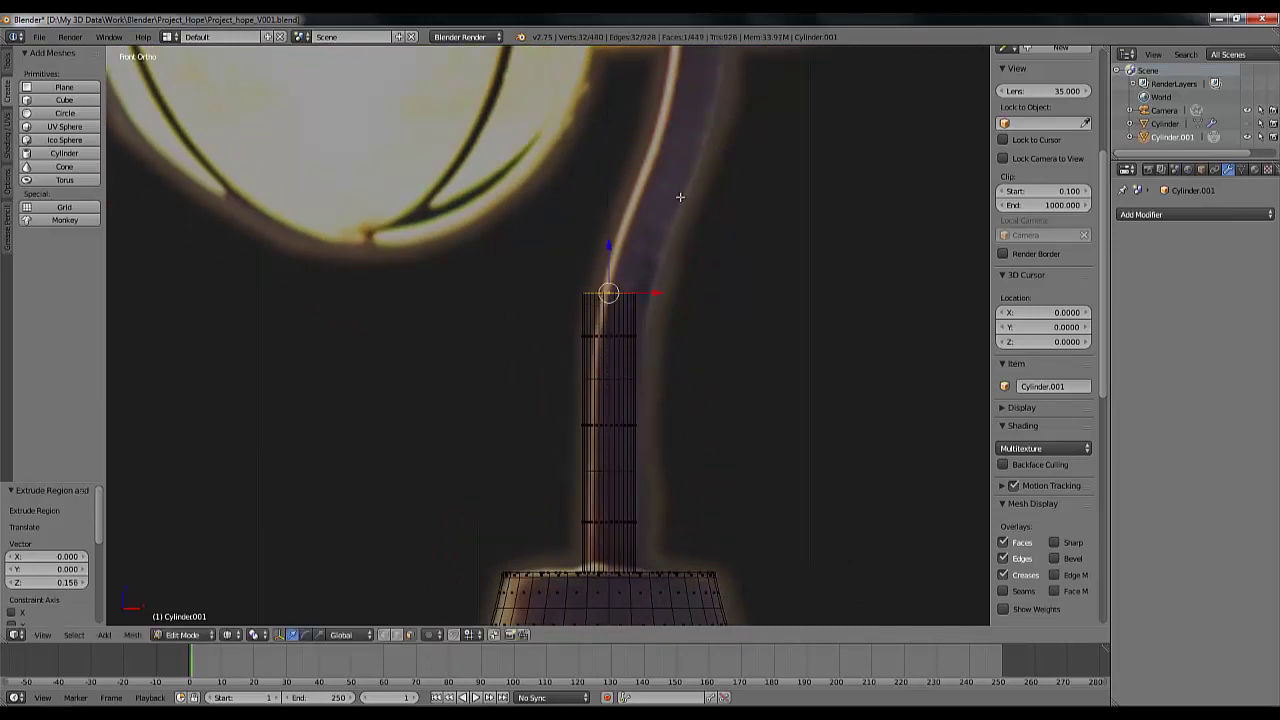
pyautogui.keyDown('shift'); pyautogui.moveTo(646, 182); pyautogui.dragTo(639, 294, button='middle'); pyautogui.keyUp('shift')
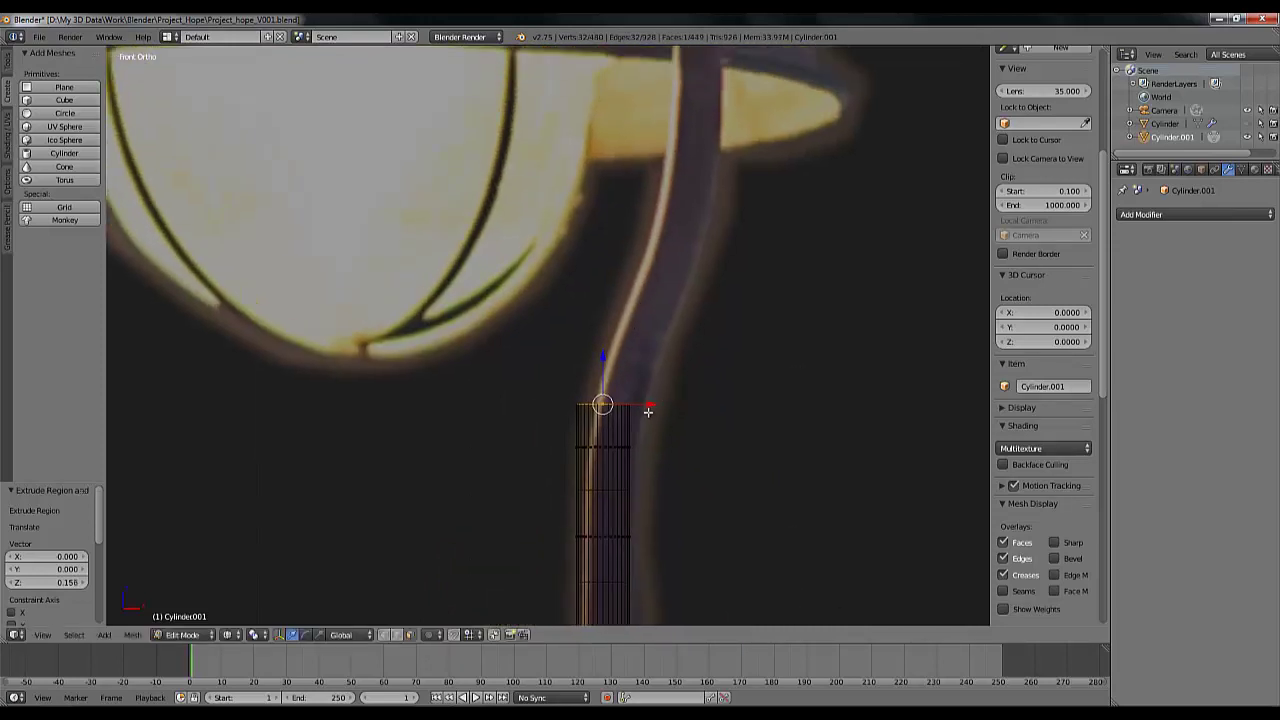
pyautogui.moveTo(651, 404); pyautogui.dragTo(672, 405)
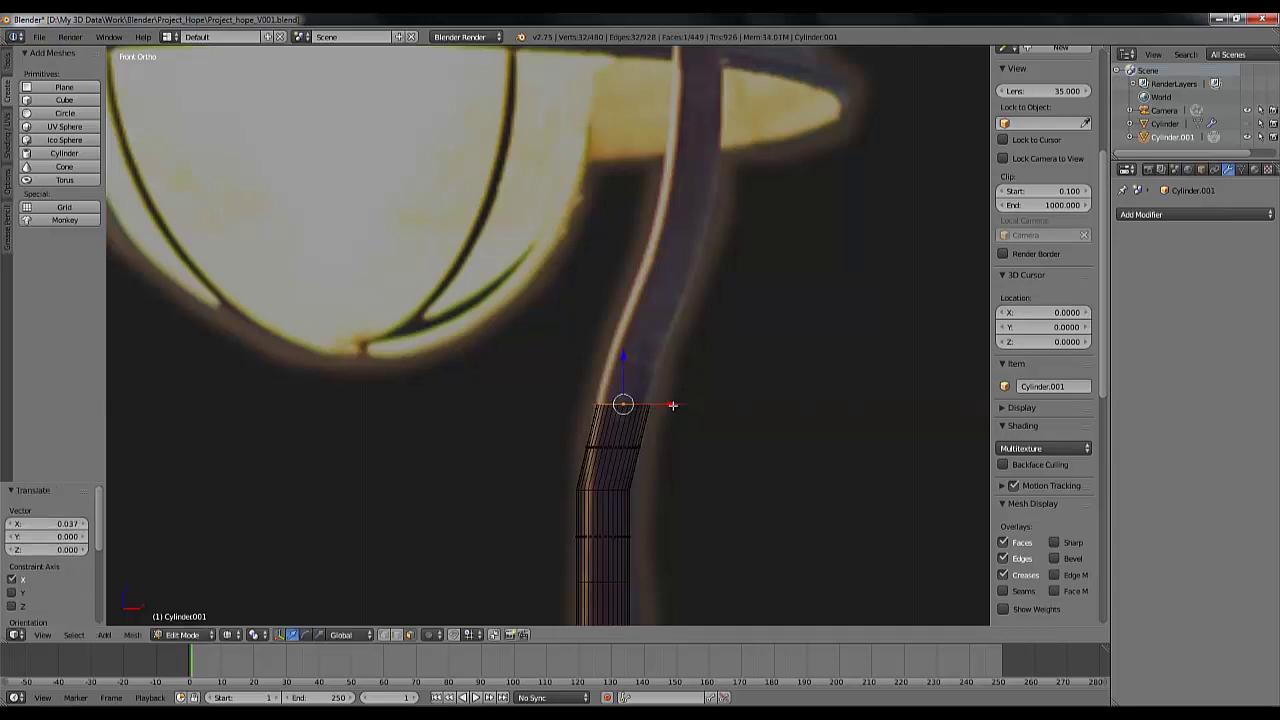
pyautogui.scroll(-9, 672, 405)
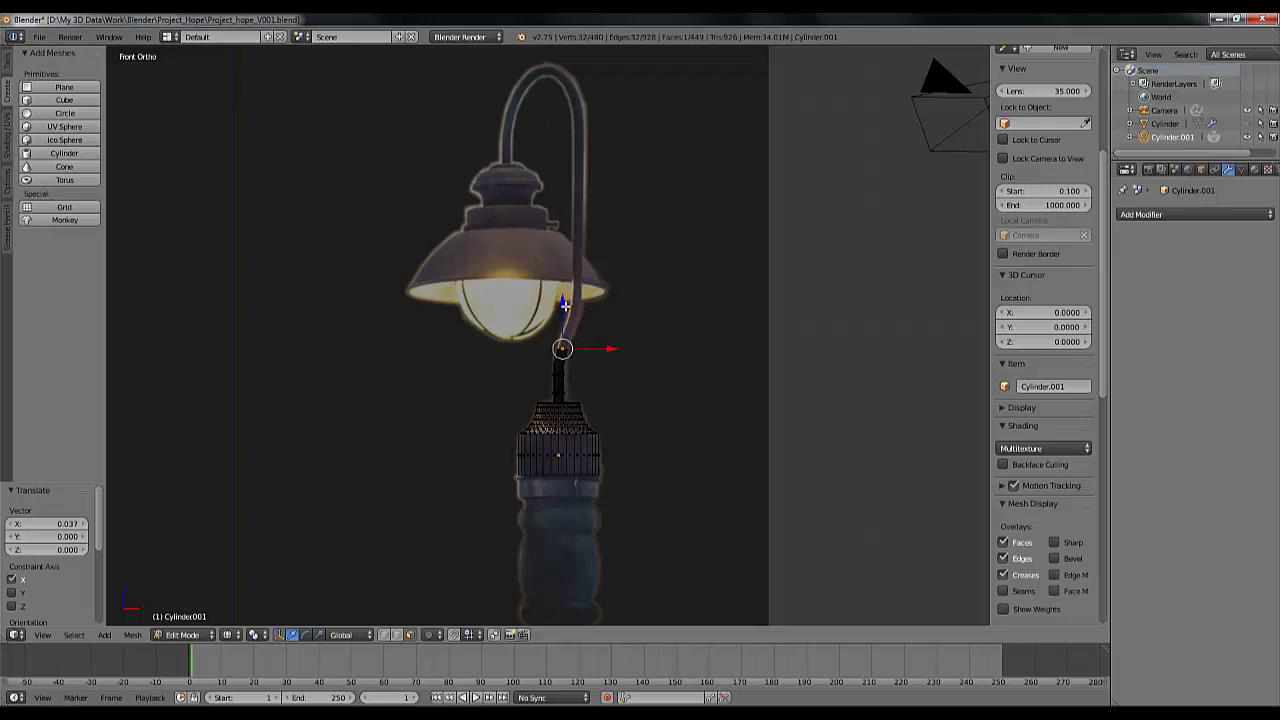
pyautogui.scroll(2, 564, 304)
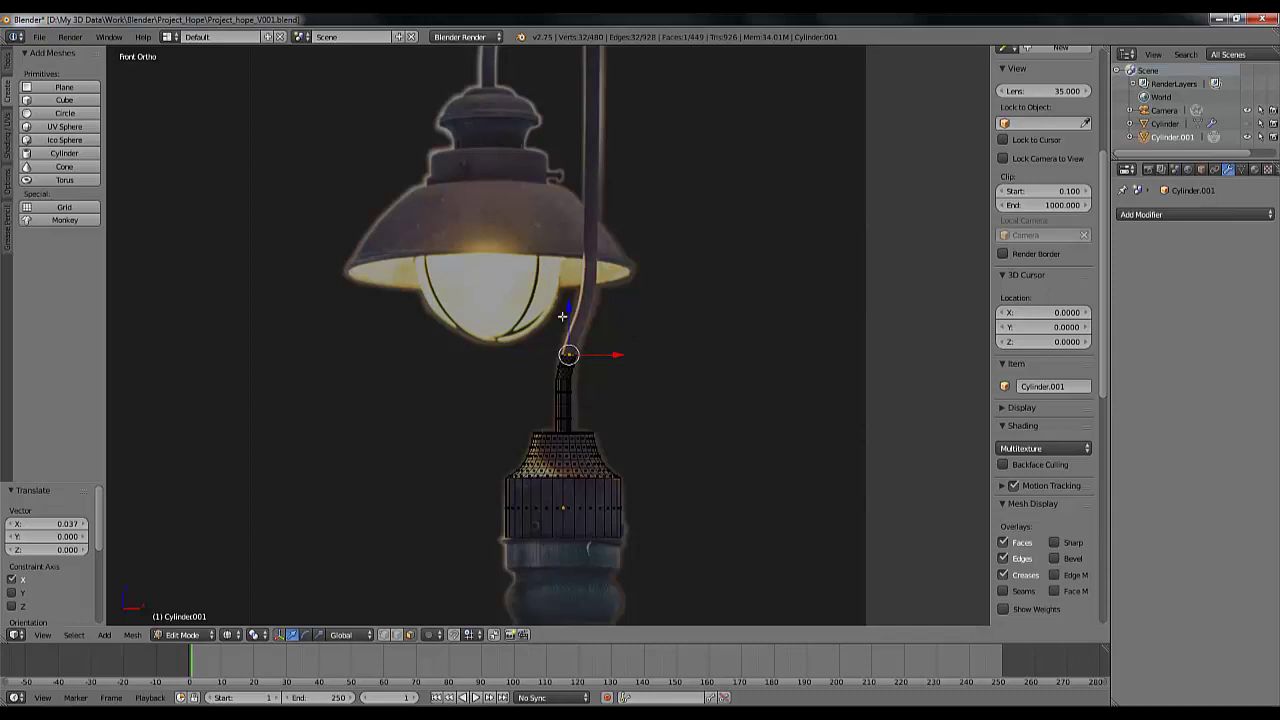
pyautogui.scroll(5, 556, 372)
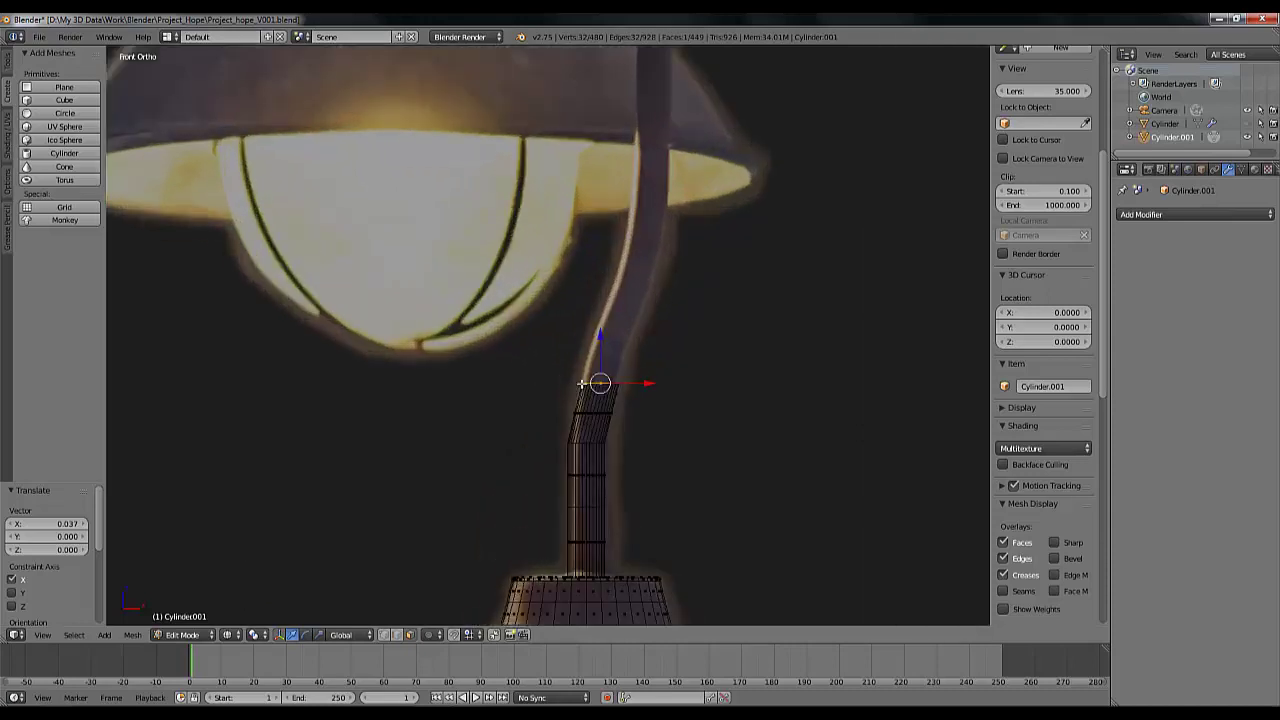
pyautogui.scroll(-4, 581, 383)
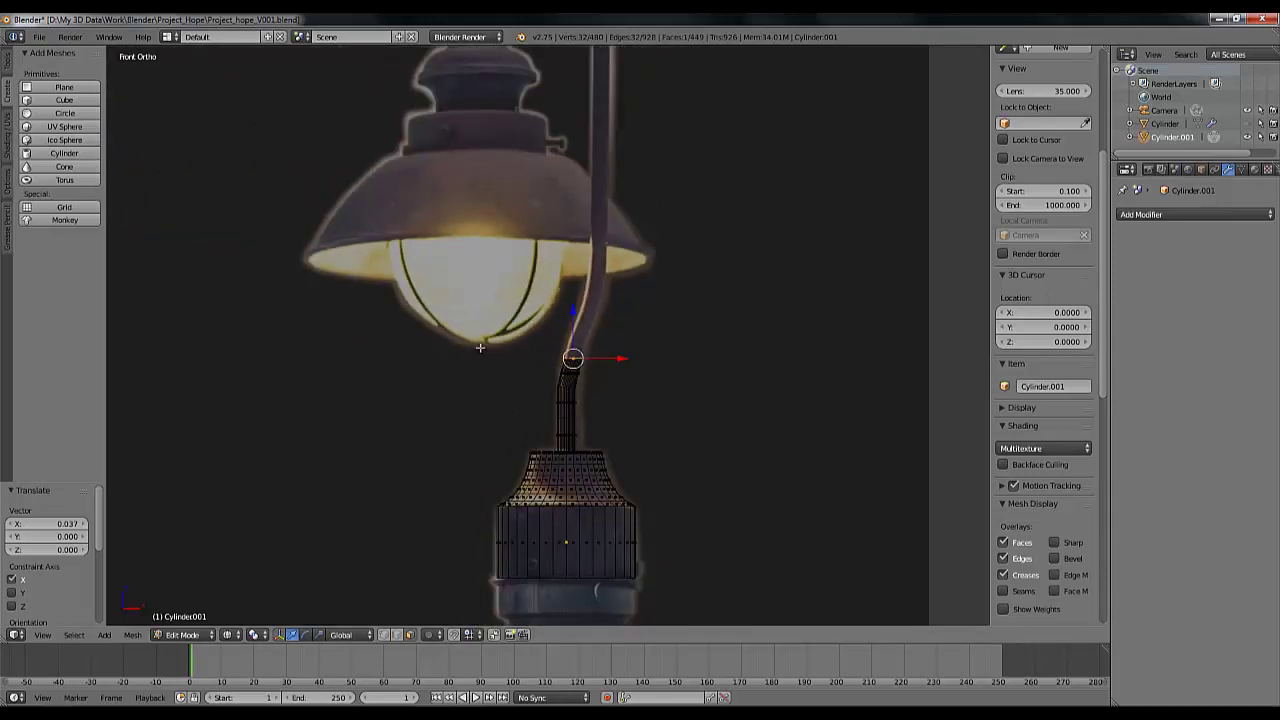
pyautogui.scroll(3, 534, 412)
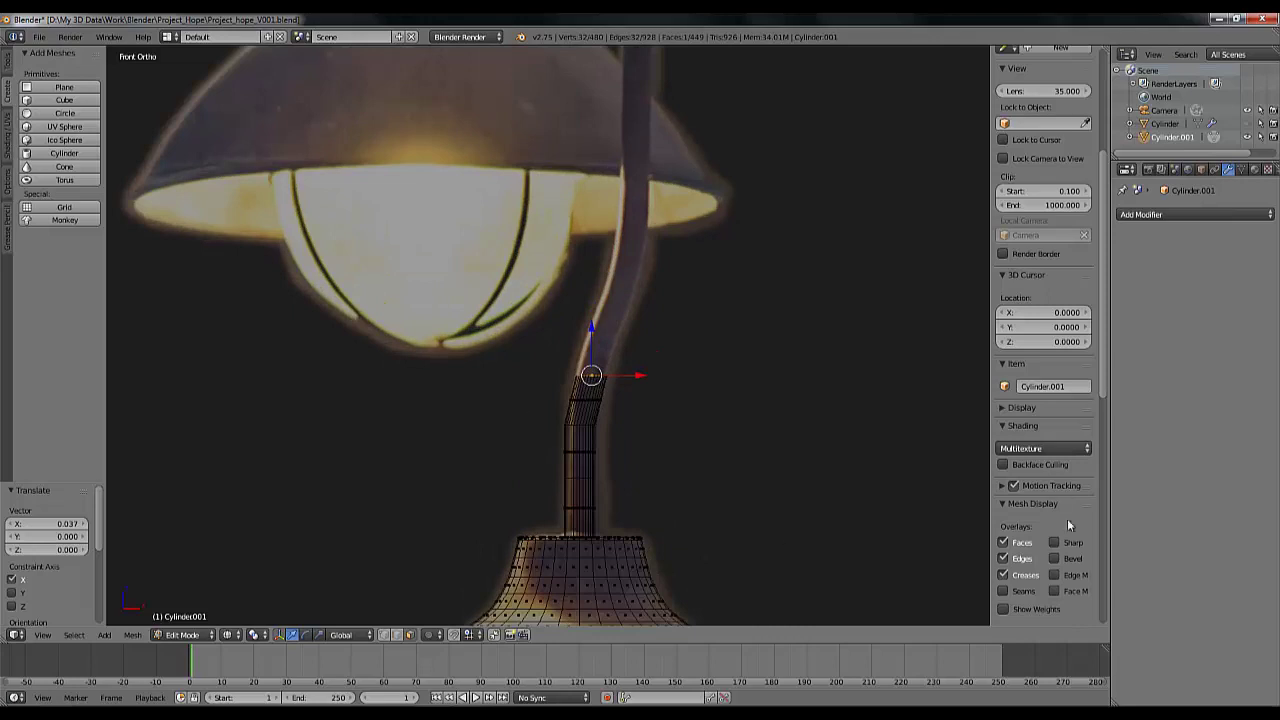
# Fade the background reference image to 0 opacity
pyautogui.scroll(-8, 1036, 492)
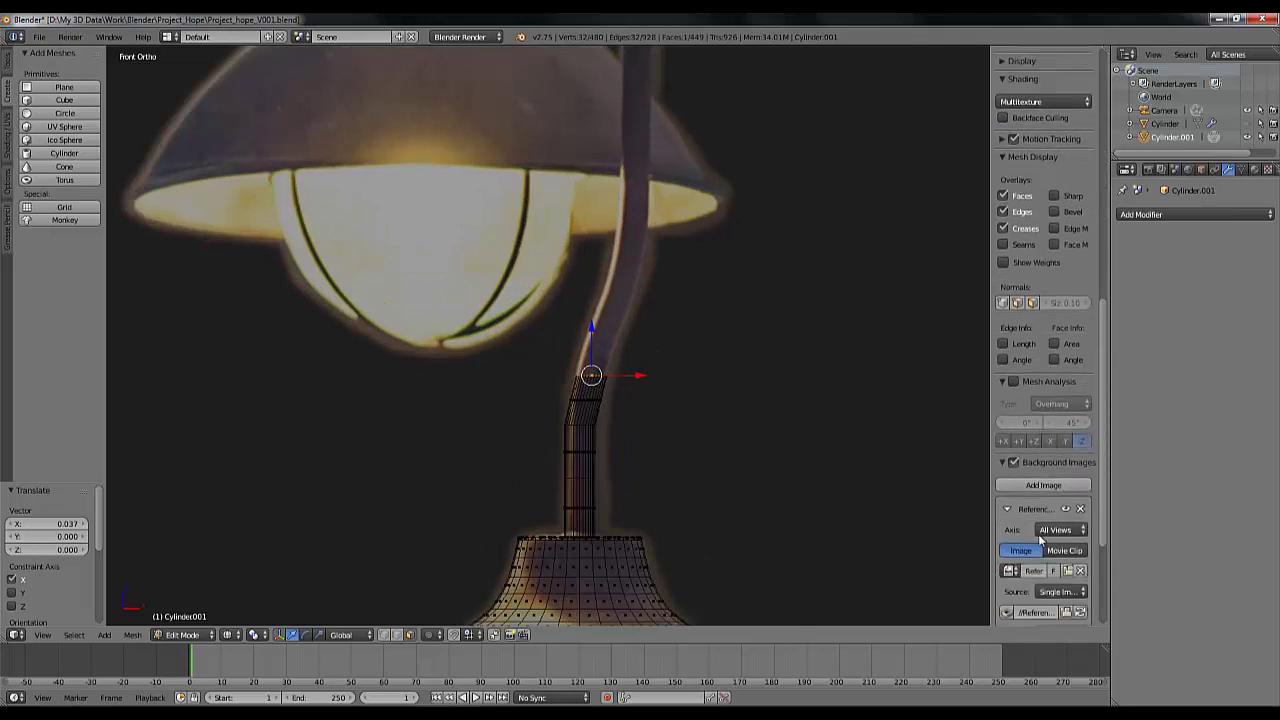
pyautogui.scroll(-2, 1075, 520)
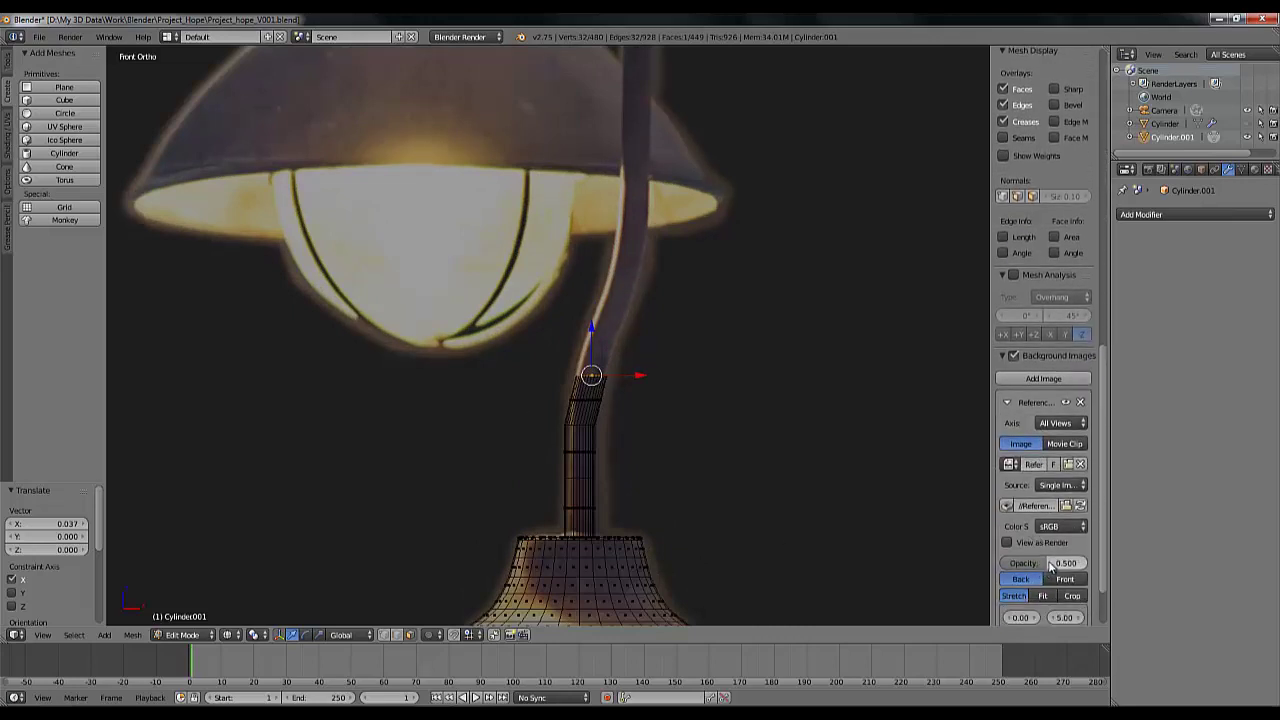
pyautogui.moveTo(1050, 565); pyautogui.dragTo(971, 565)
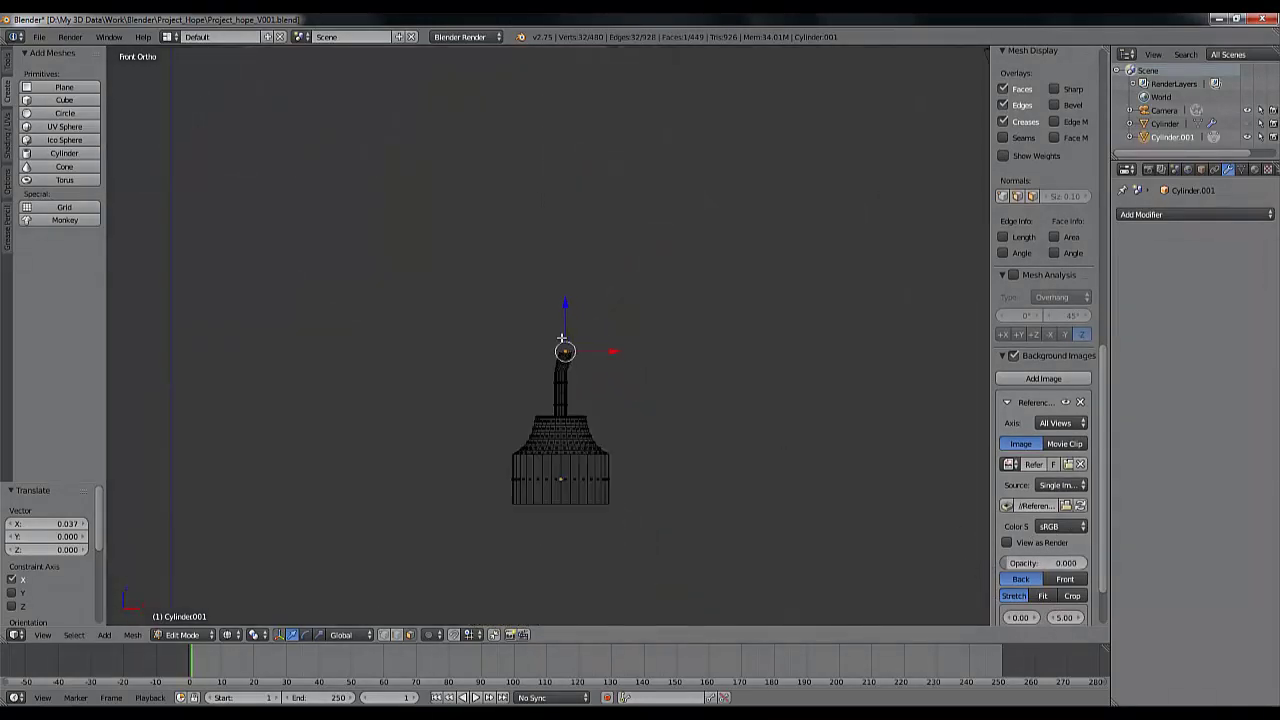
# Extrude a new 0.143 section straight up from the pole's top ring
pyautogui.scroll(3, 561, 337)
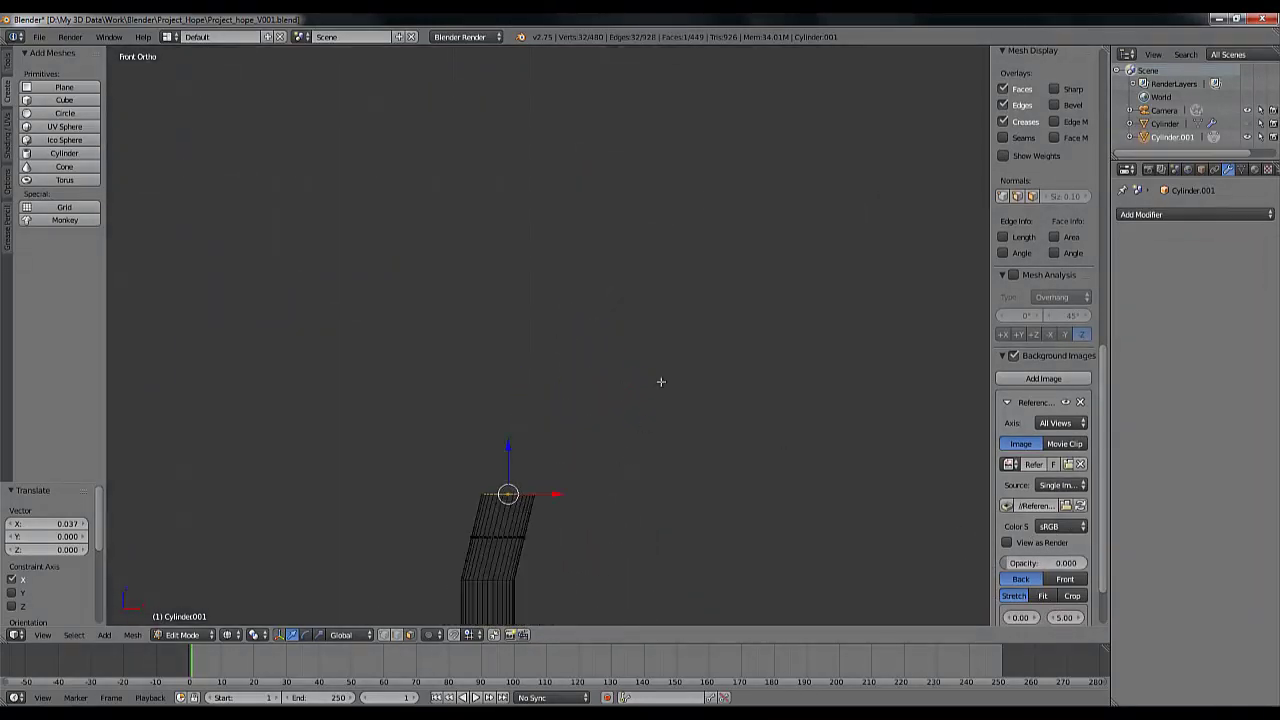
pyautogui.keyDown('shift'); pyautogui.moveTo(660, 380); pyautogui.dragTo(670, 322, button='middle'); pyautogui.keyUp('shift')
pyautogui.press('e')
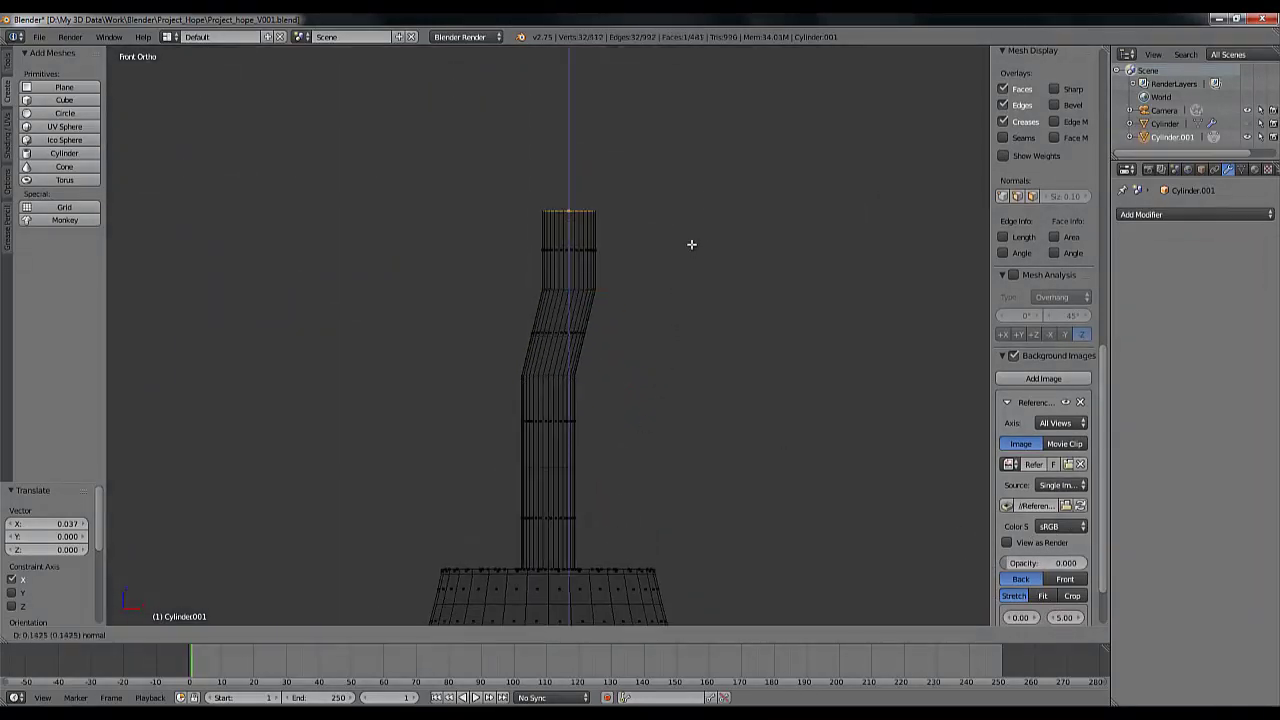
pyautogui.click(691, 244)
# Shift the new top ring right, then move the upper bent section along X in face mode
pyautogui.moveTo(612, 212); pyautogui.dragTo(651, 214)
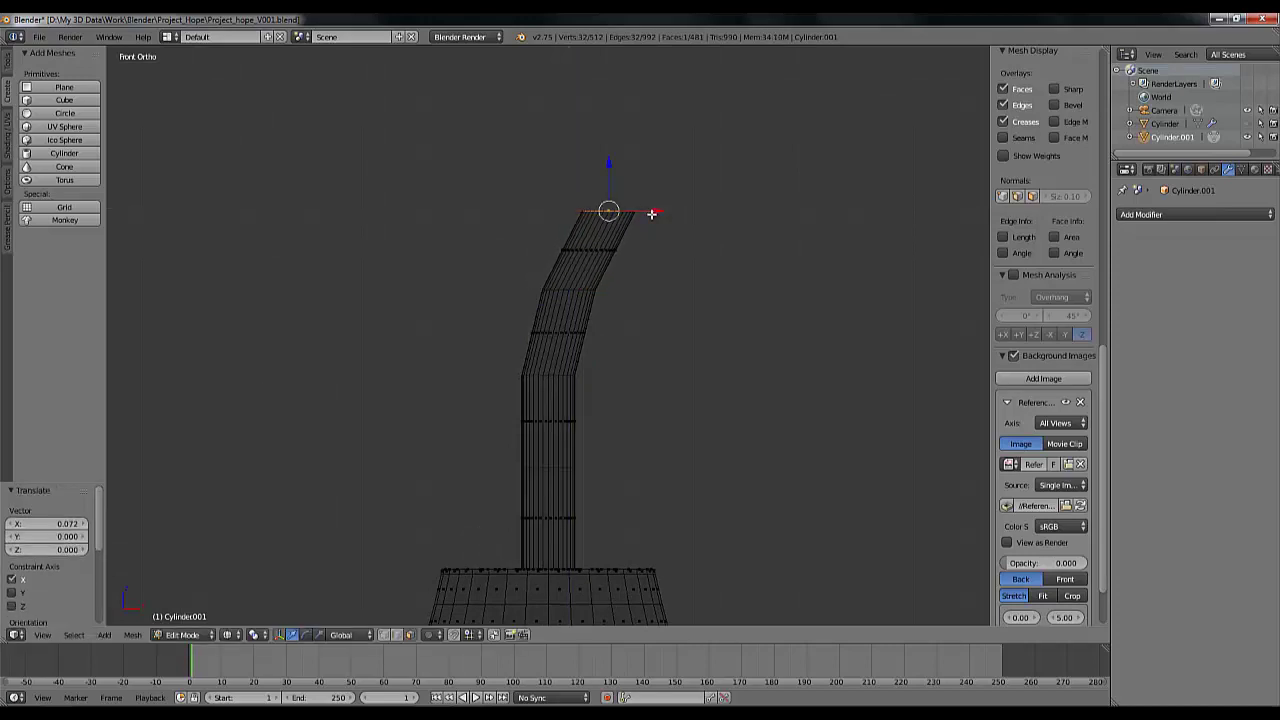
pyautogui.click(403, 636)
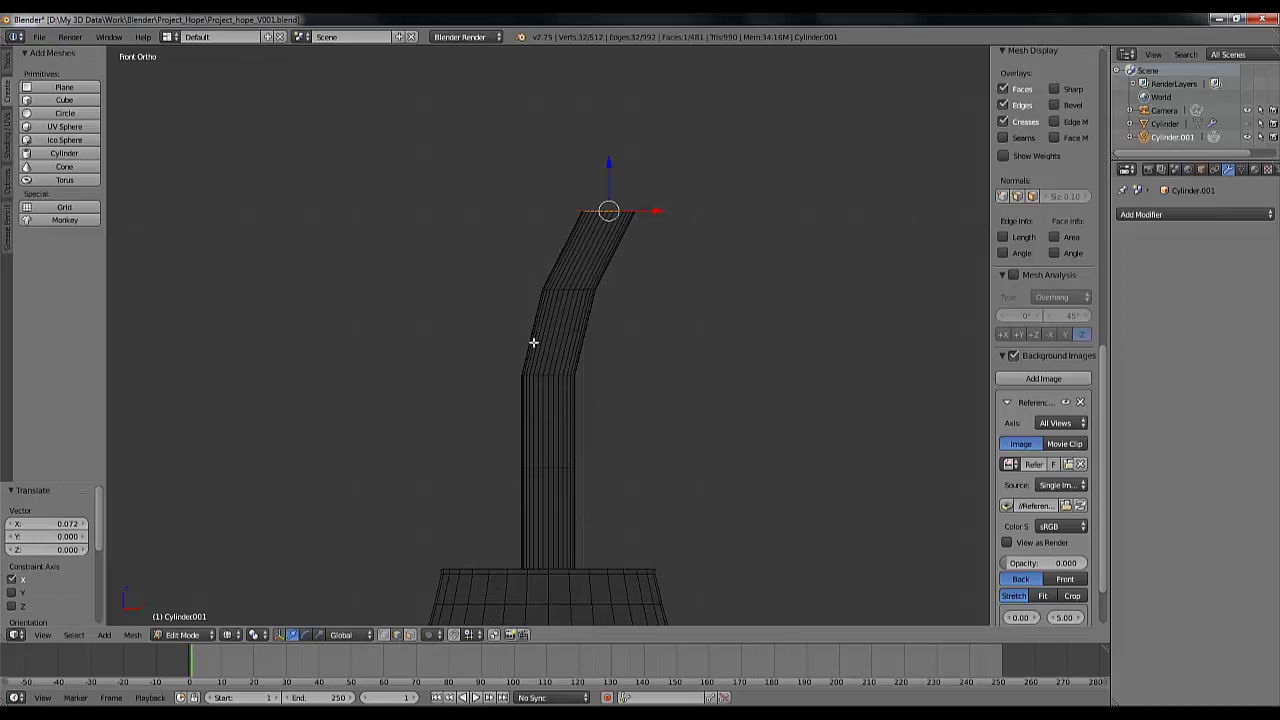
pyautogui.click(396, 636)
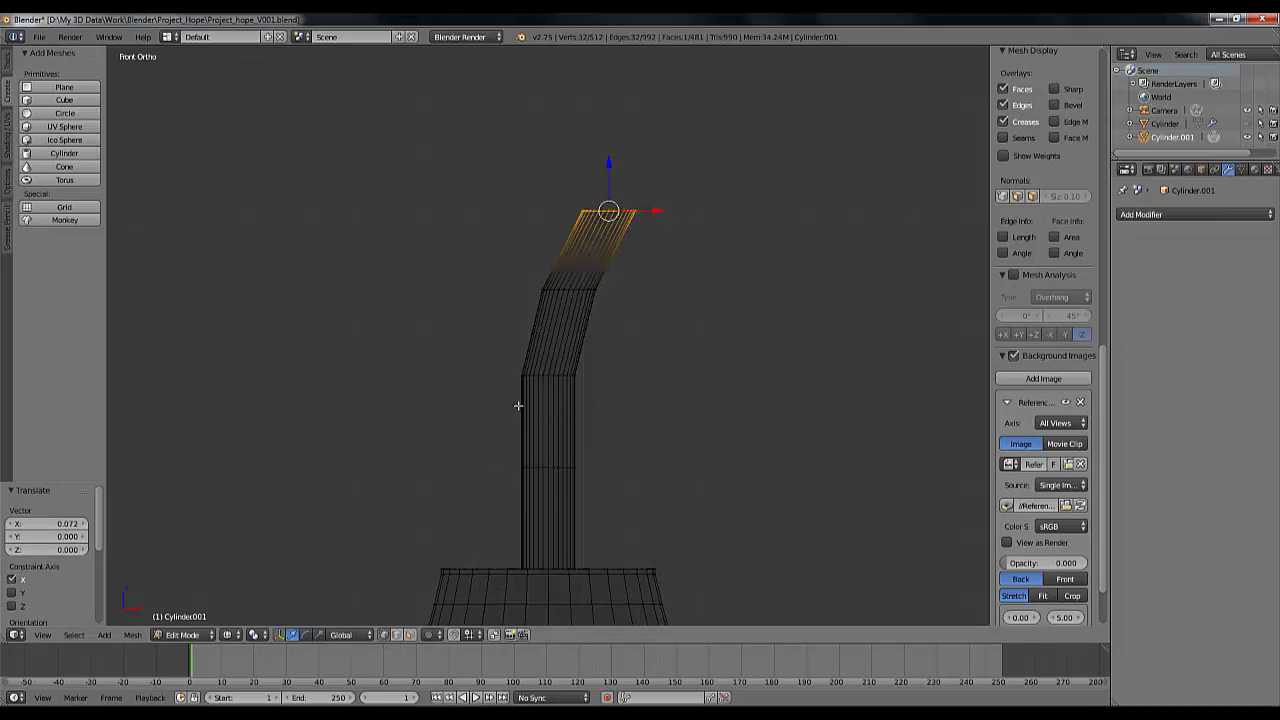
pyautogui.press('a')
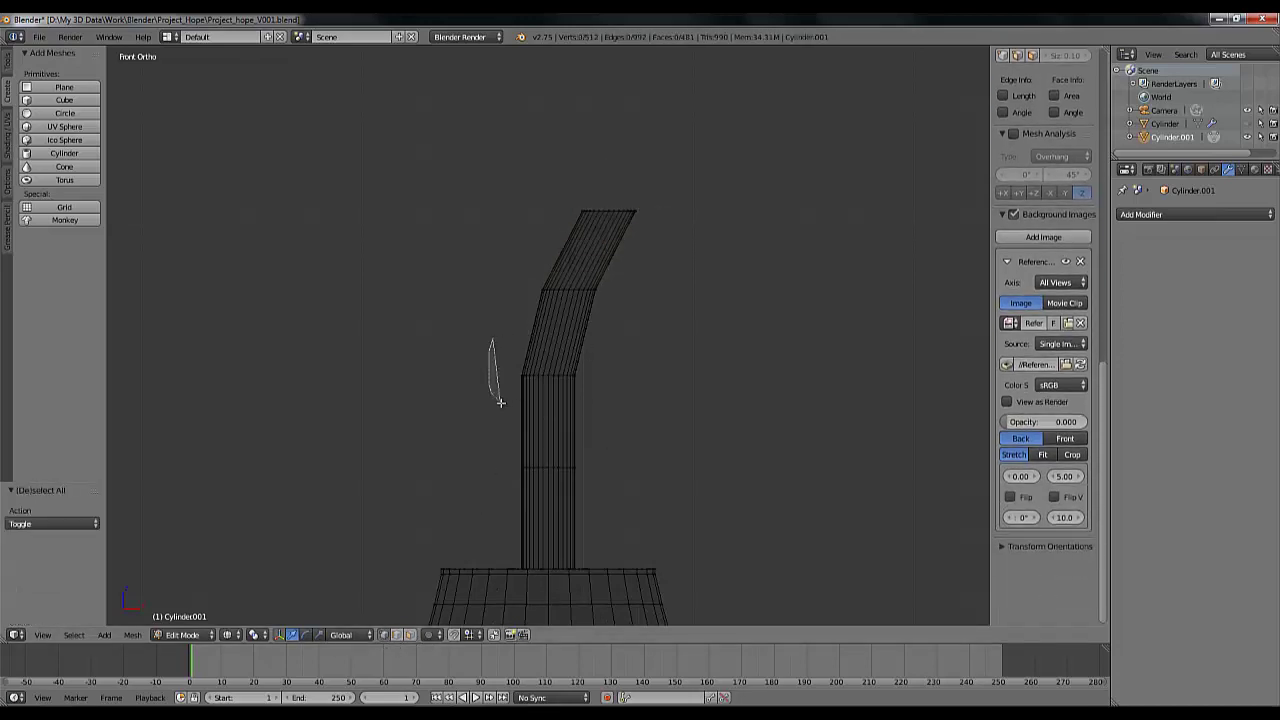
pyautogui.moveTo(520, 228)
pyautogui.keyDown('ctrl'); pyautogui.mouseDown()
pyautogui.moveTo(651, 341)
pyautogui.moveTo(620, 289)
pyautogui.mouseUp(); pyautogui.keyUp('ctrl')
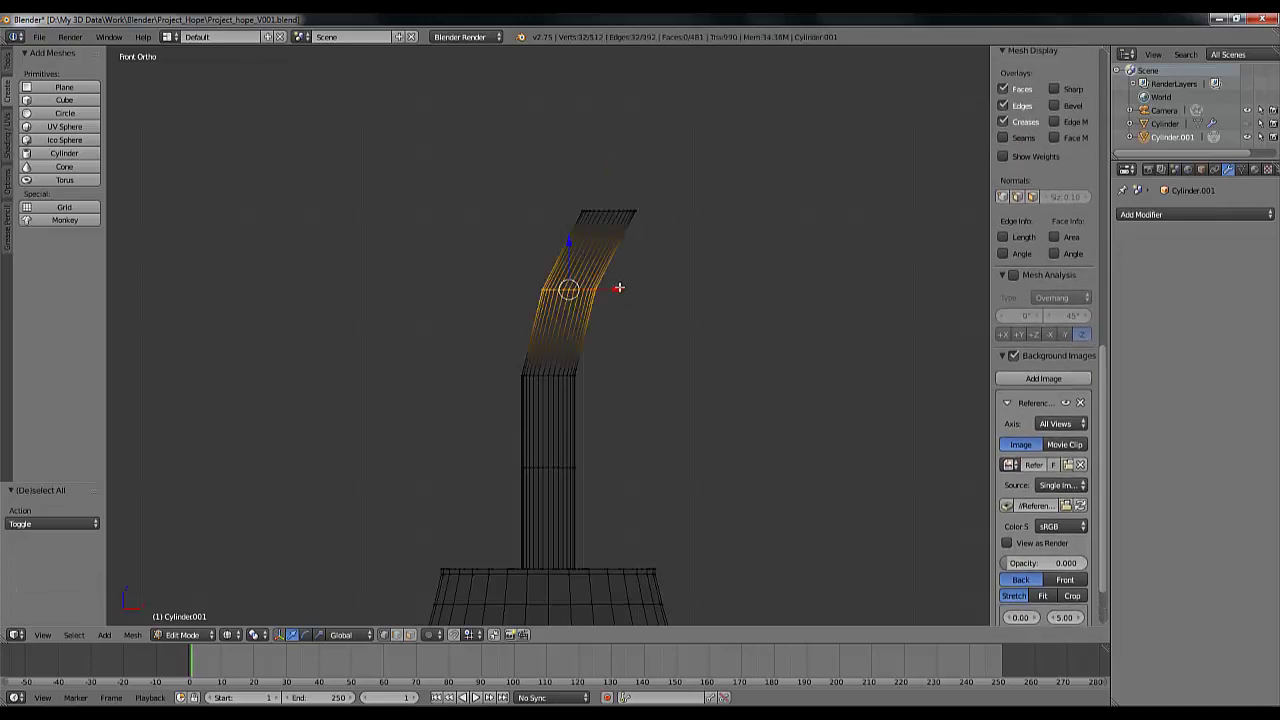
pyautogui.press('g')
pyautogui.press('x')
pyautogui.click(629, 289)
# Nudge the pole's top edge loop right along X
pyautogui.scroll(-3, 629, 289)
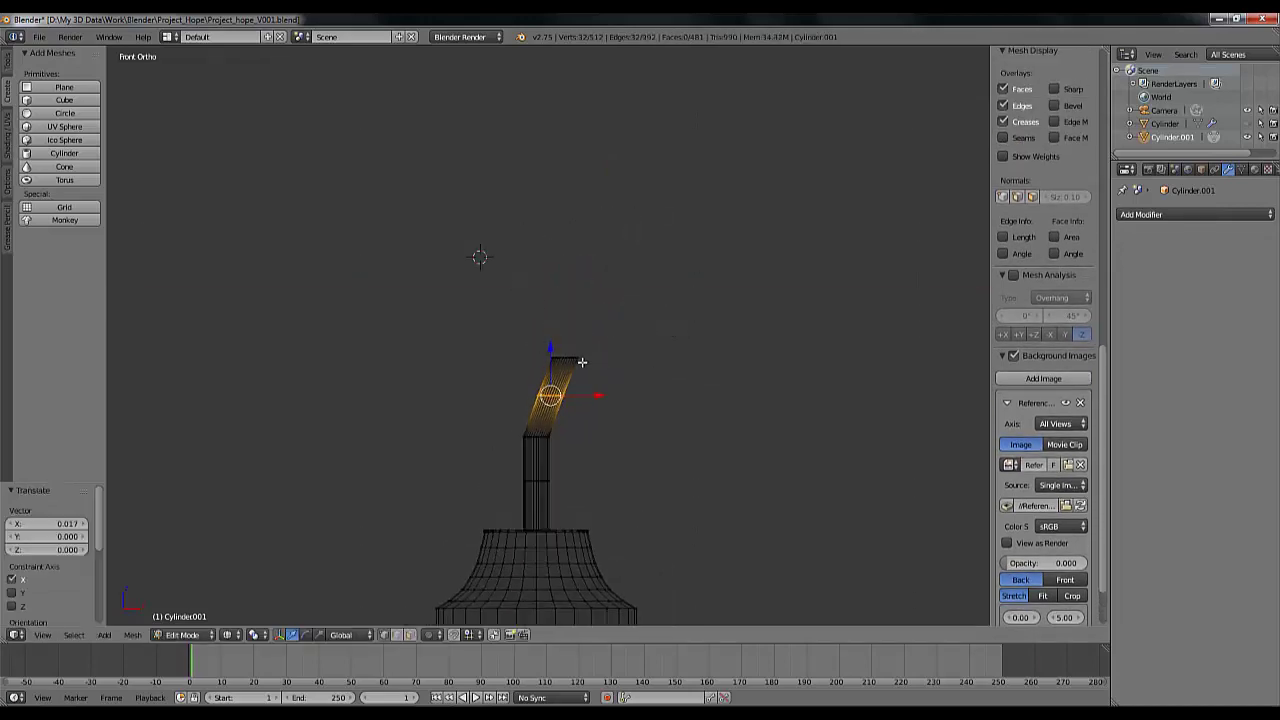
pyautogui.hotkey('shift', 'c')
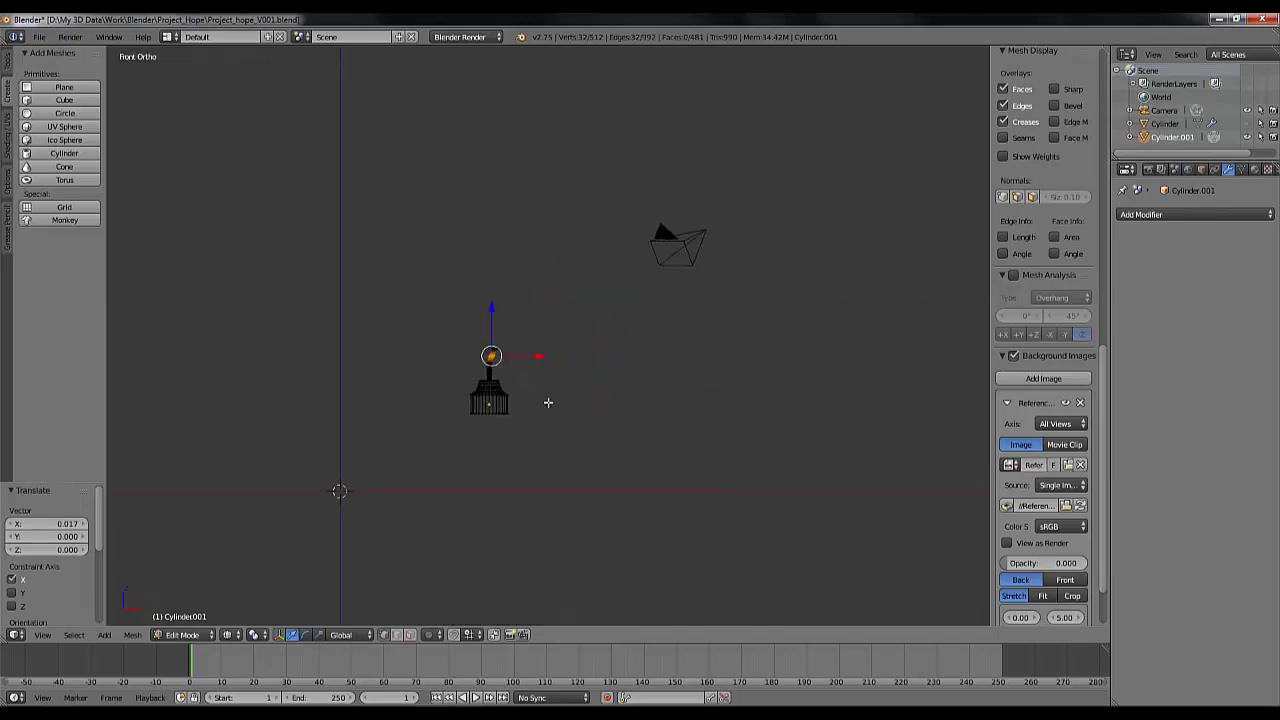
pyautogui.scroll(4, 449, 441)
pyautogui.scroll(-4, 400, 480)
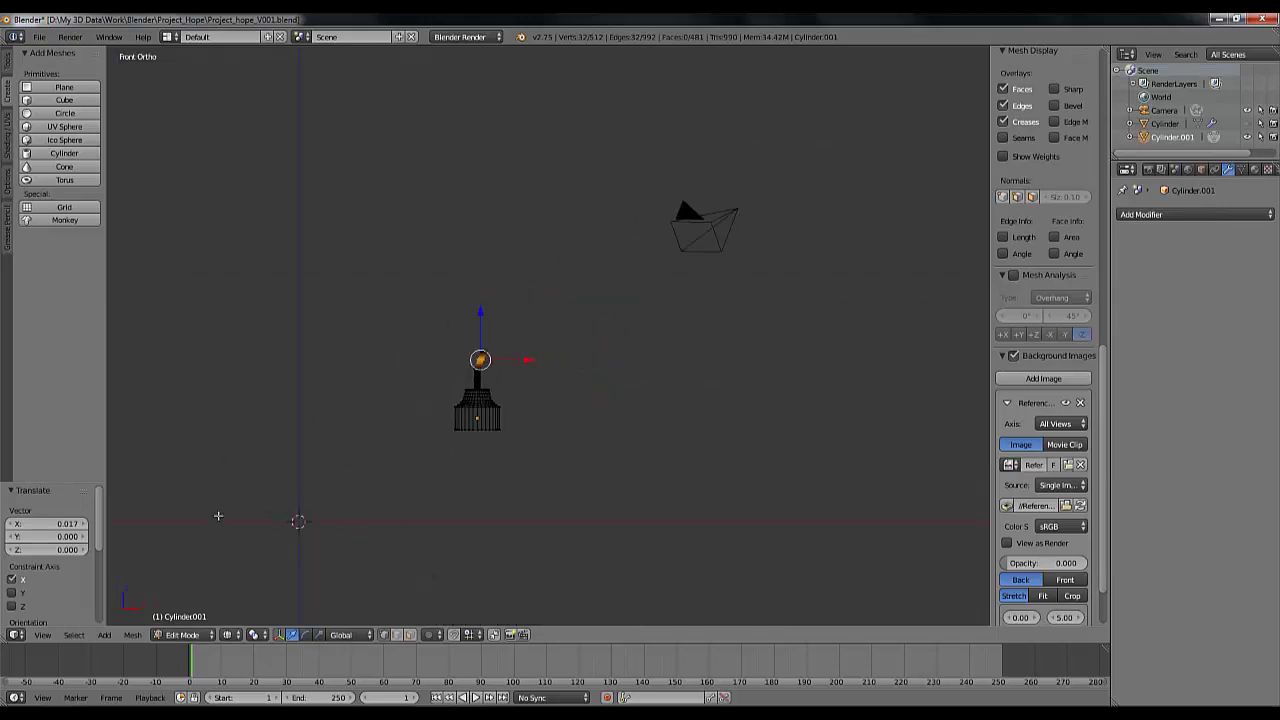
pyautogui.scroll(4, 383, 452)
pyautogui.scroll(3, 537, 366)
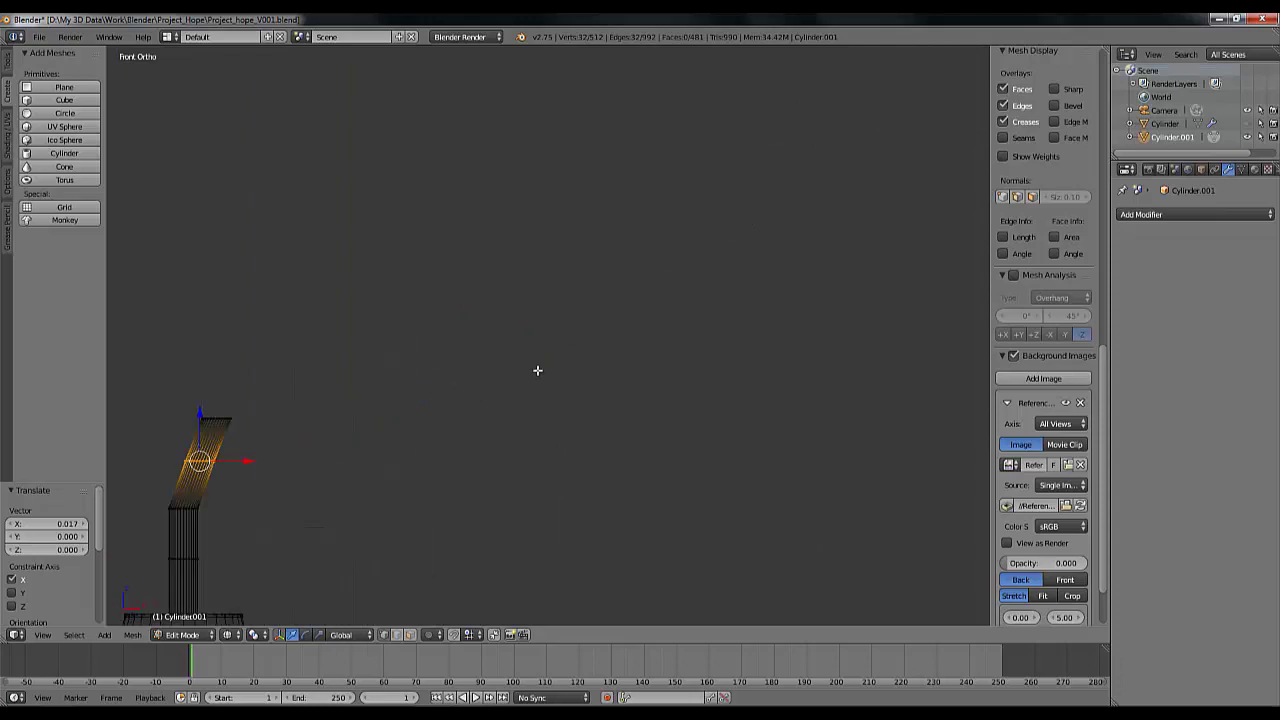
pyautogui.keyDown('shift'); pyautogui.moveTo(537, 366); pyautogui.dragTo(643, 380, button='middle'); pyautogui.keyUp('shift')
pyautogui.scroll(2, 780, 391)
pyautogui.keyDown('shift'); pyautogui.moveTo(780, 391); pyautogui.dragTo(640, 418, button='middle'); pyautogui.keyUp('shift')
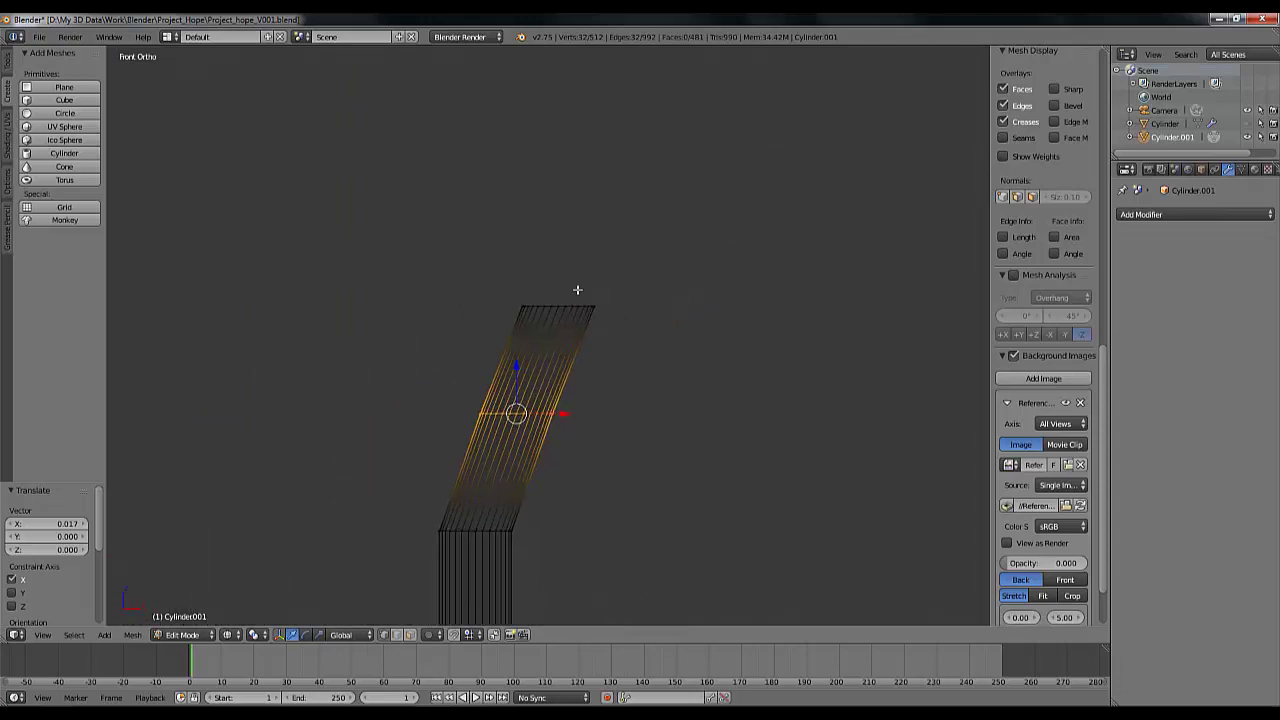
pyautogui.press('a')
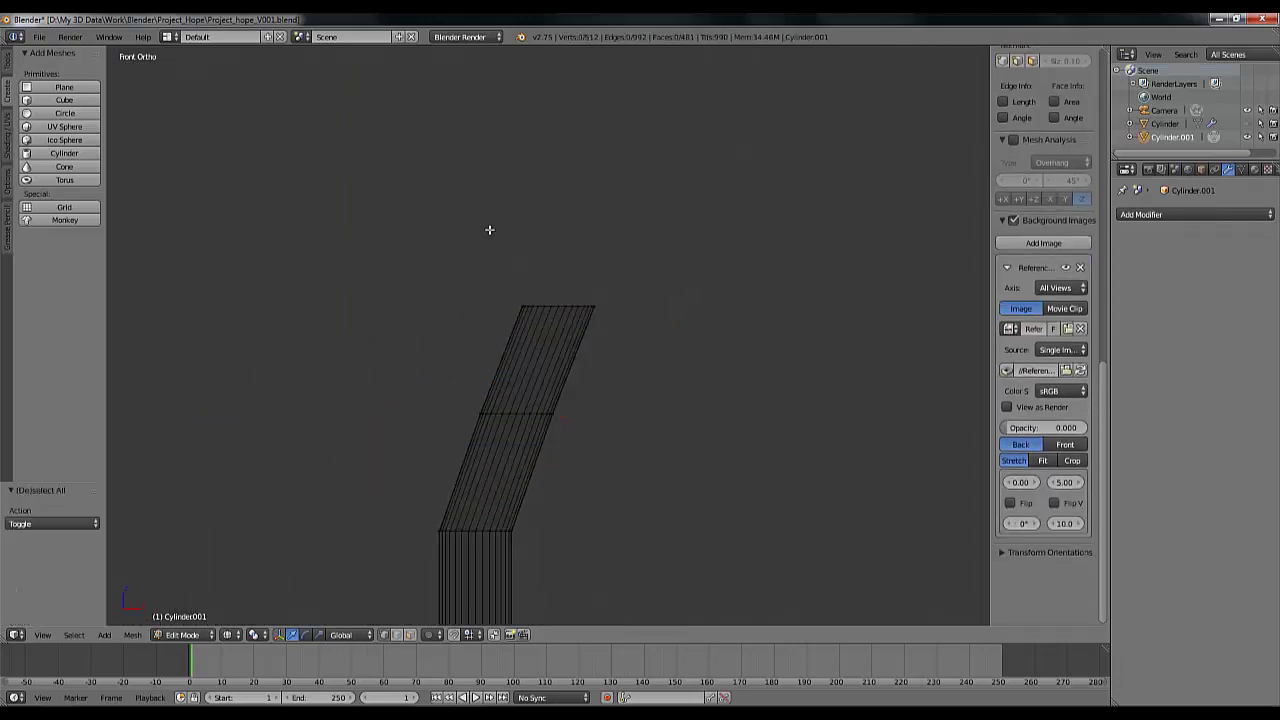
pyautogui.moveTo(480, 214)
pyautogui.keyDown('ctrl'); pyautogui.mouseDown()
pyautogui.moveTo(592, 392)
pyautogui.moveTo(717, 151)
pyautogui.mouseUp(); pyautogui.keyUp('ctrl')
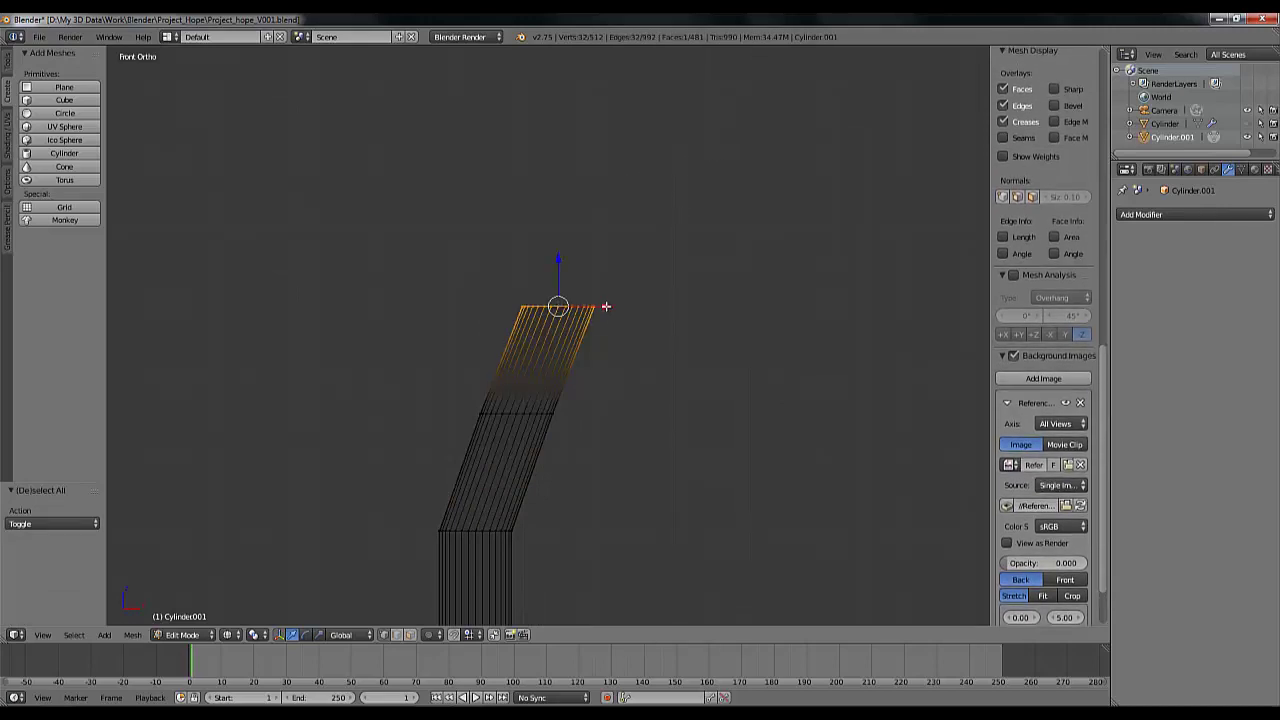
pyautogui.moveTo(606, 307); pyautogui.dragTo(615, 307)
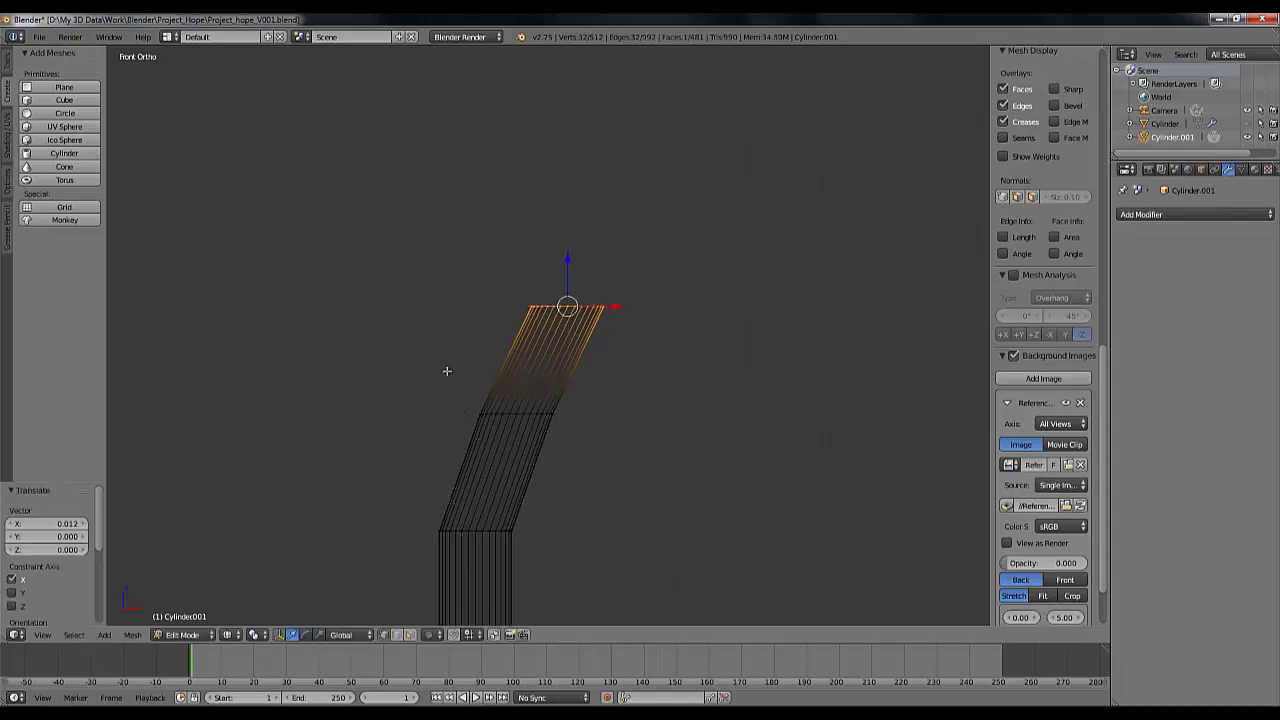
# Move the vertices around the bend right along X to smooth the lean
pyautogui.press('a')
pyautogui.moveTo(440, 369)
pyautogui.keyDown('ctrl'); pyautogui.mouseDown()
pyautogui.moveTo(509, 463)
pyautogui.moveTo(658, 362)
pyautogui.mouseUp(); pyautogui.keyUp('ctrl')
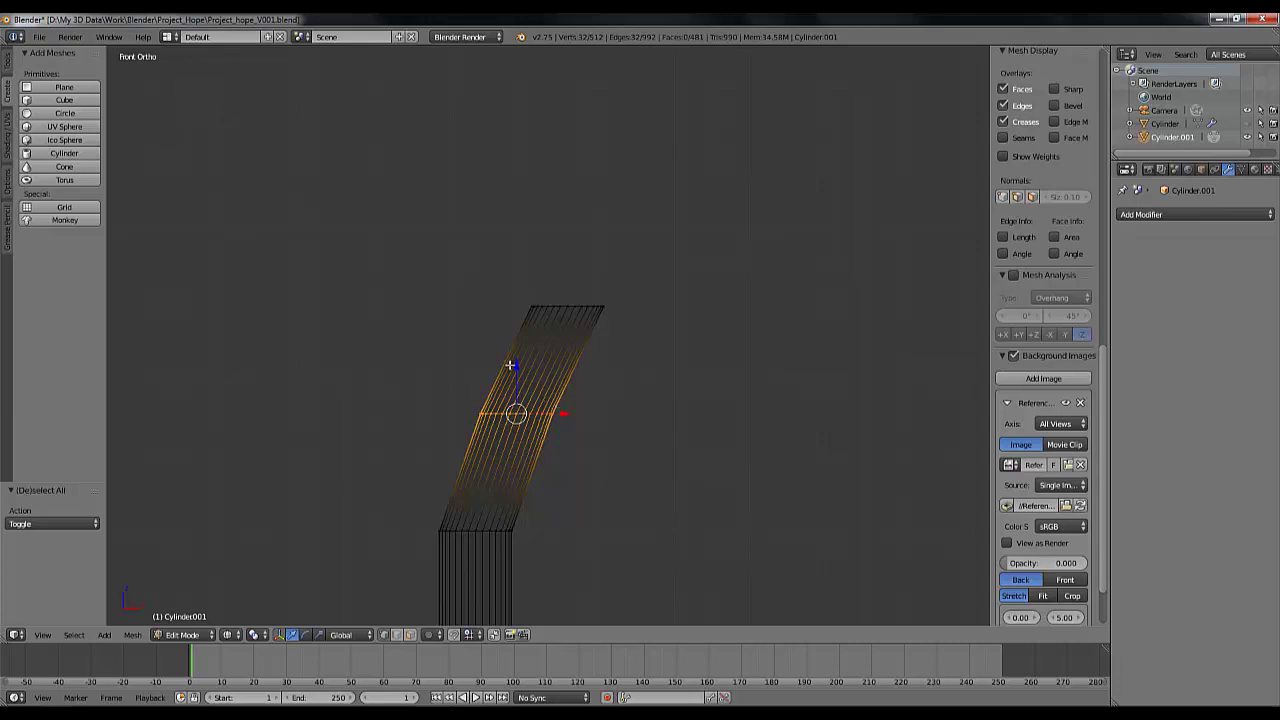
pyautogui.moveTo(564, 413); pyautogui.dragTo(569, 413)
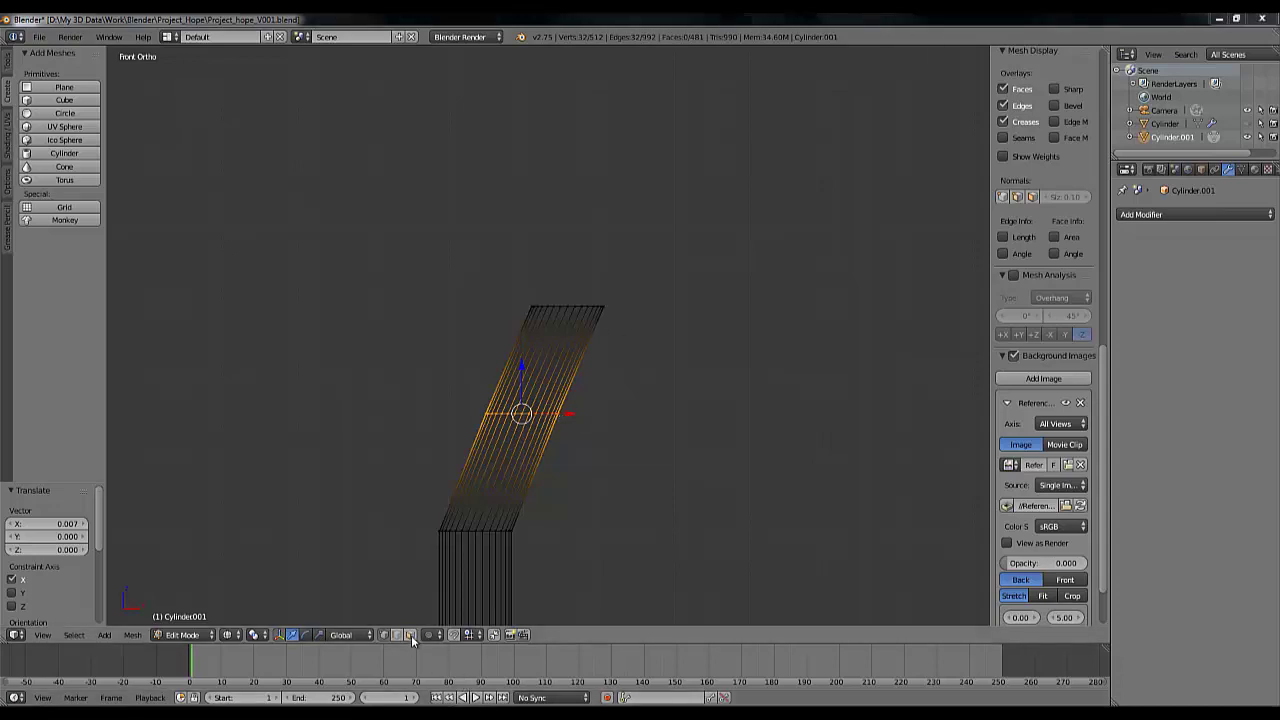
# Select the pole's top ring and, in front view, begin extruding it upward
pyautogui.press('a')
pyautogui.moveTo(748, 256); pyautogui.dragTo(566, 231, button='middle')
pyautogui.scroll(-3, 749, 266)
pyautogui.scroll(-1, 562, 215)
pyautogui.keyDown('alt'); pyautogui.rightClick(528, 102); pyautogui.keyUp('alt')
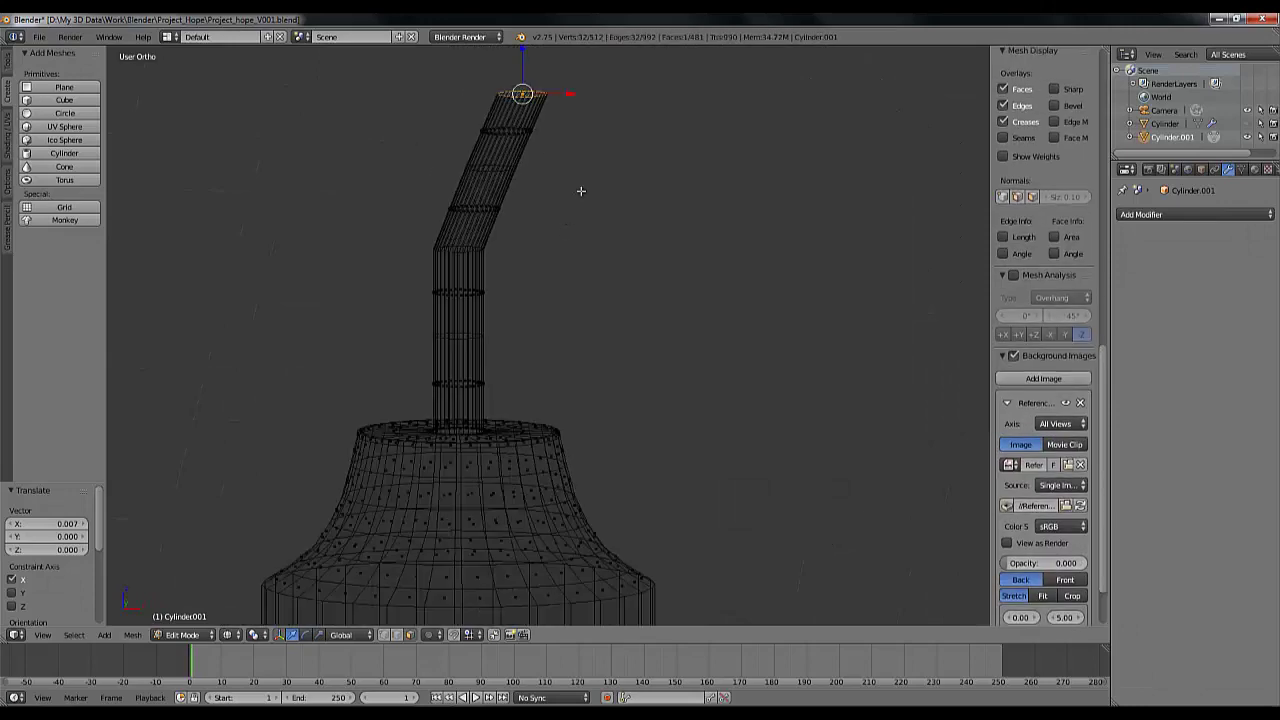
pyautogui.press('KP_Decimal')
pyautogui.moveTo(703, 243); pyautogui.dragTo(603, 254, button='middle')
pyautogui.press('KP_1')
pyautogui.keyDown('shift'); pyautogui.moveTo(604, 338); pyautogui.dragTo(749, 350, button='middle'); pyautogui.keyUp('shift')
pyautogui.press('e')
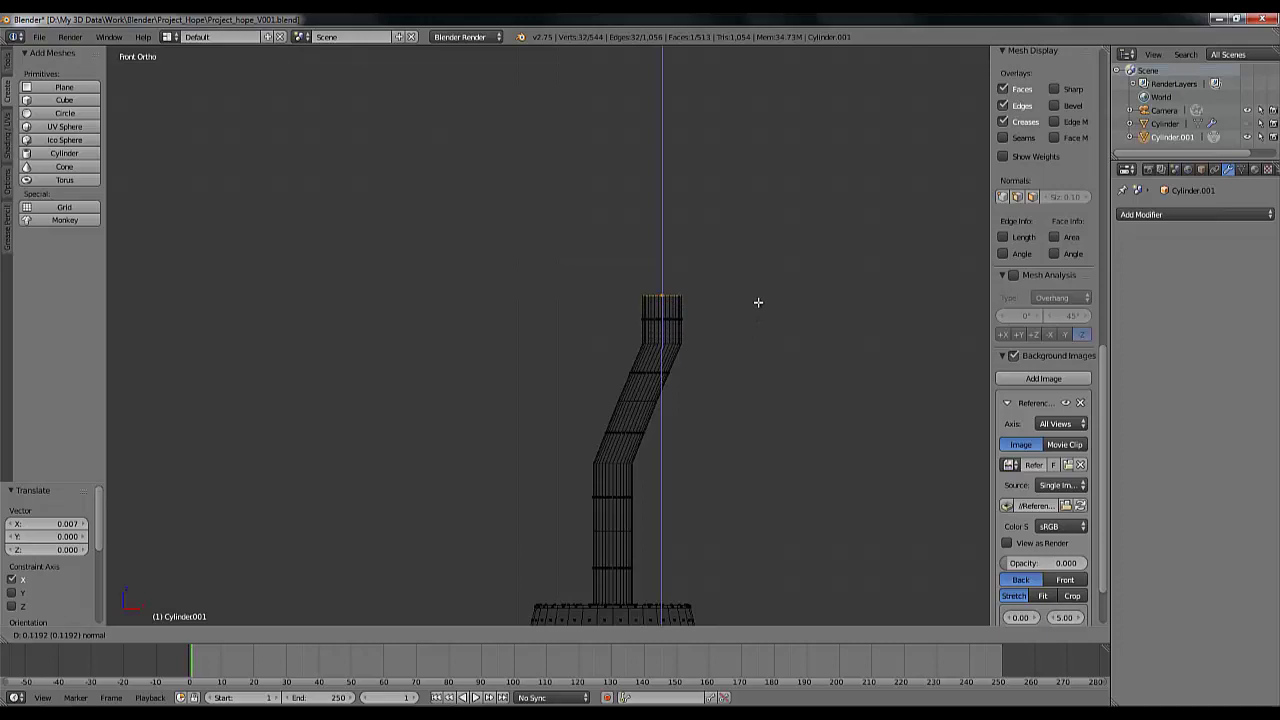
# Confirm the upward extrusion and shift the new top section along X
pyautogui.click(758, 302)
pyautogui.press('g')
pyautogui.press('x')
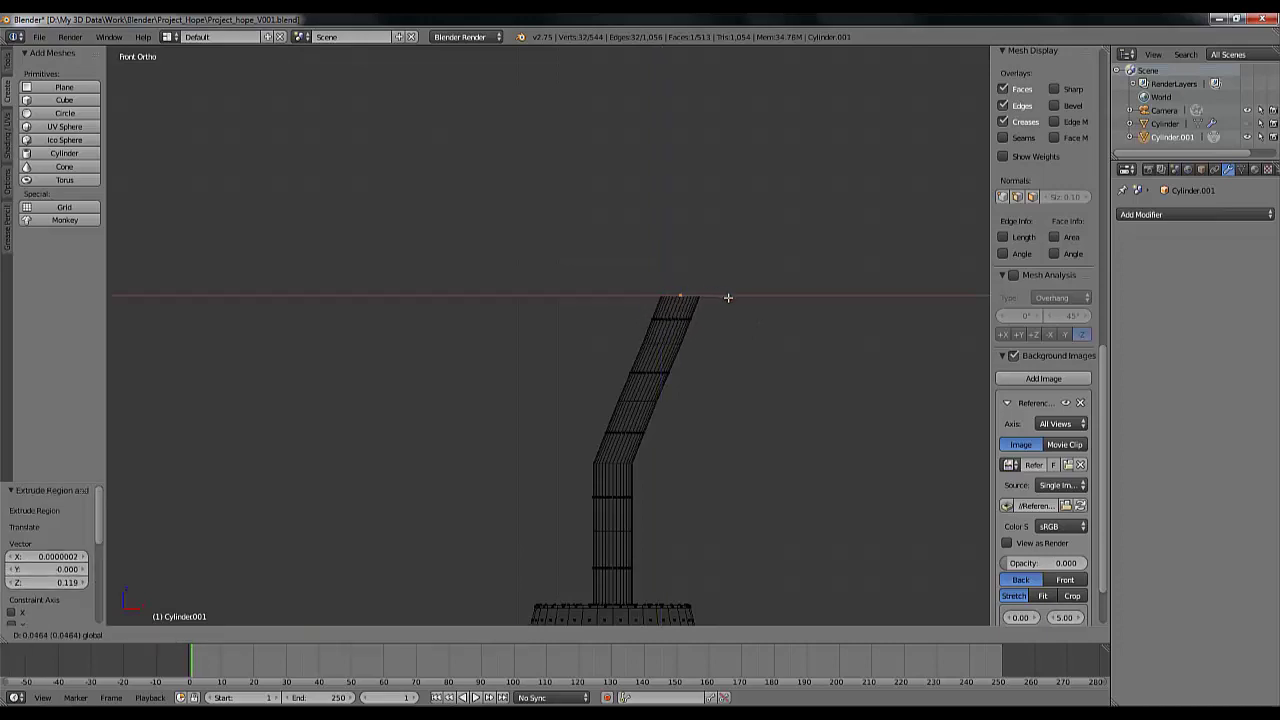
pyautogui.click(730, 297)
# In face mode, select the bent upper section's faces and slide them right along X
pyautogui.scroll(-3, 706, 303)
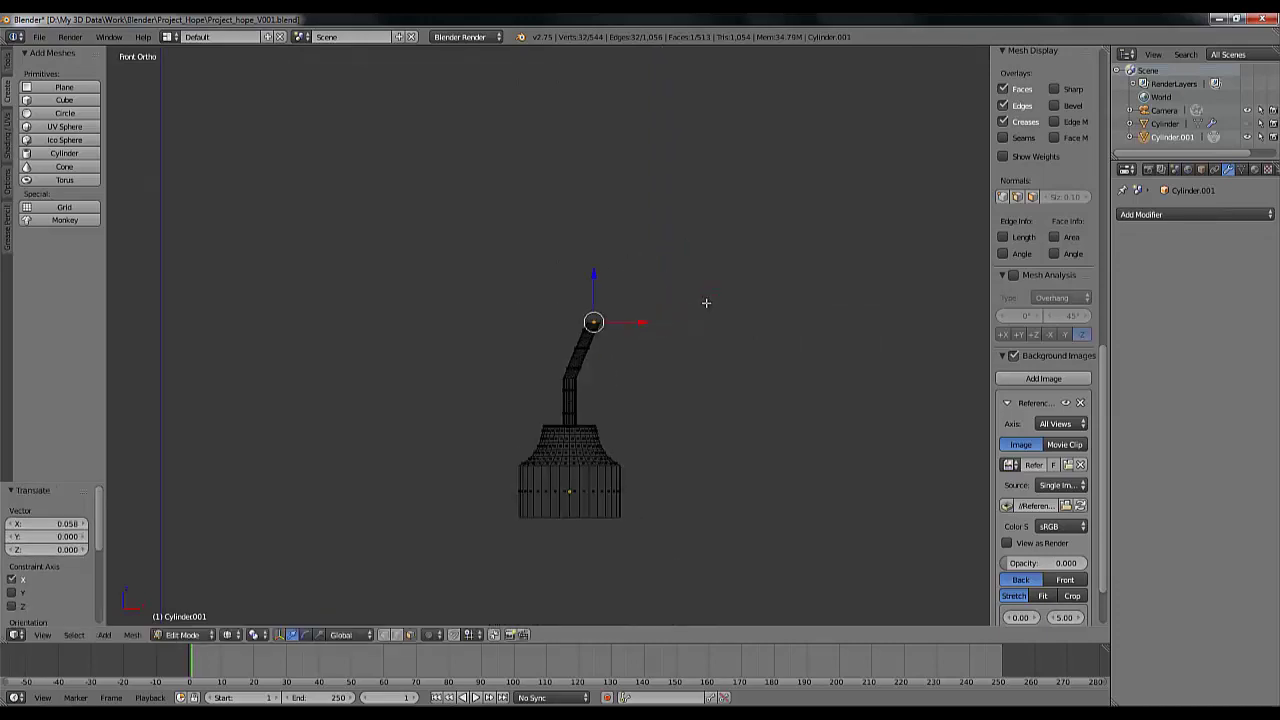
pyautogui.scroll(2, 703, 303)
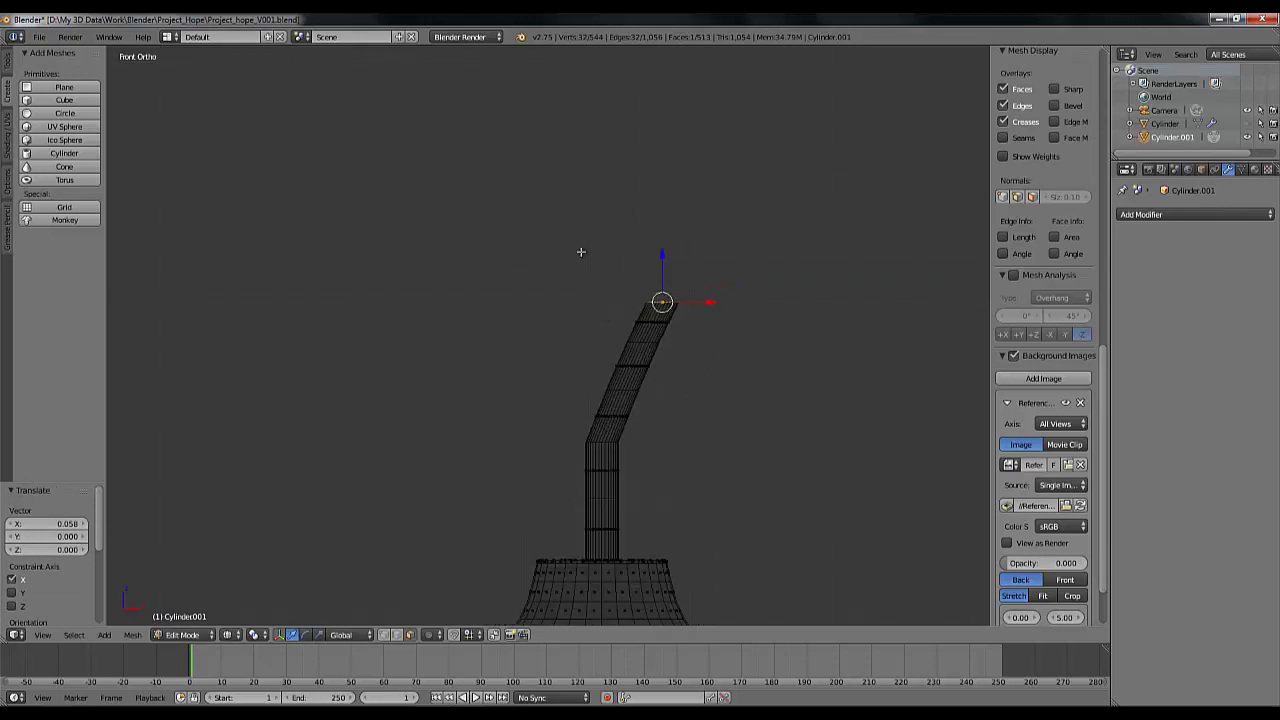
pyautogui.scroll(3, 637, 303)
pyautogui.keyDown('shift'); pyautogui.moveTo(637, 303); pyautogui.dragTo(563, 218, button='middle'); pyautogui.keyUp('shift')
pyautogui.click(410, 635)
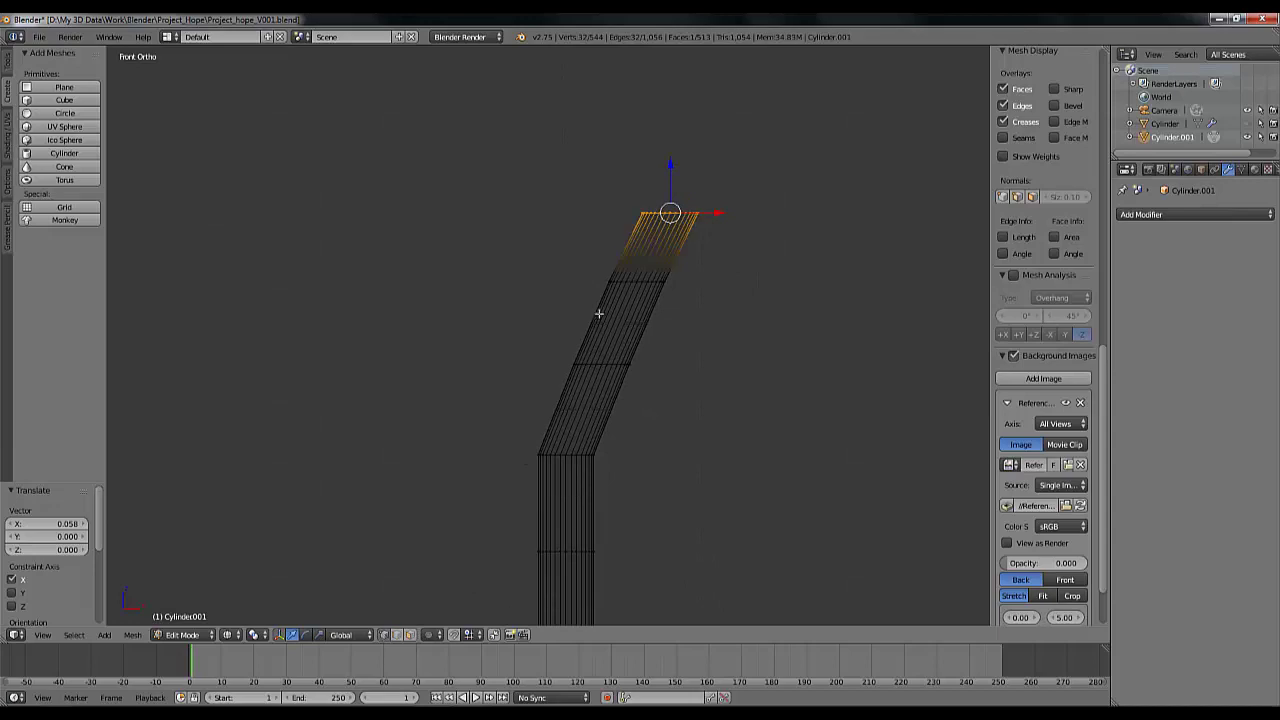
pyautogui.scroll(-3, 595, 304)
pyautogui.scroll(3, 600, 306)
pyautogui.scroll(-2, 600, 306)
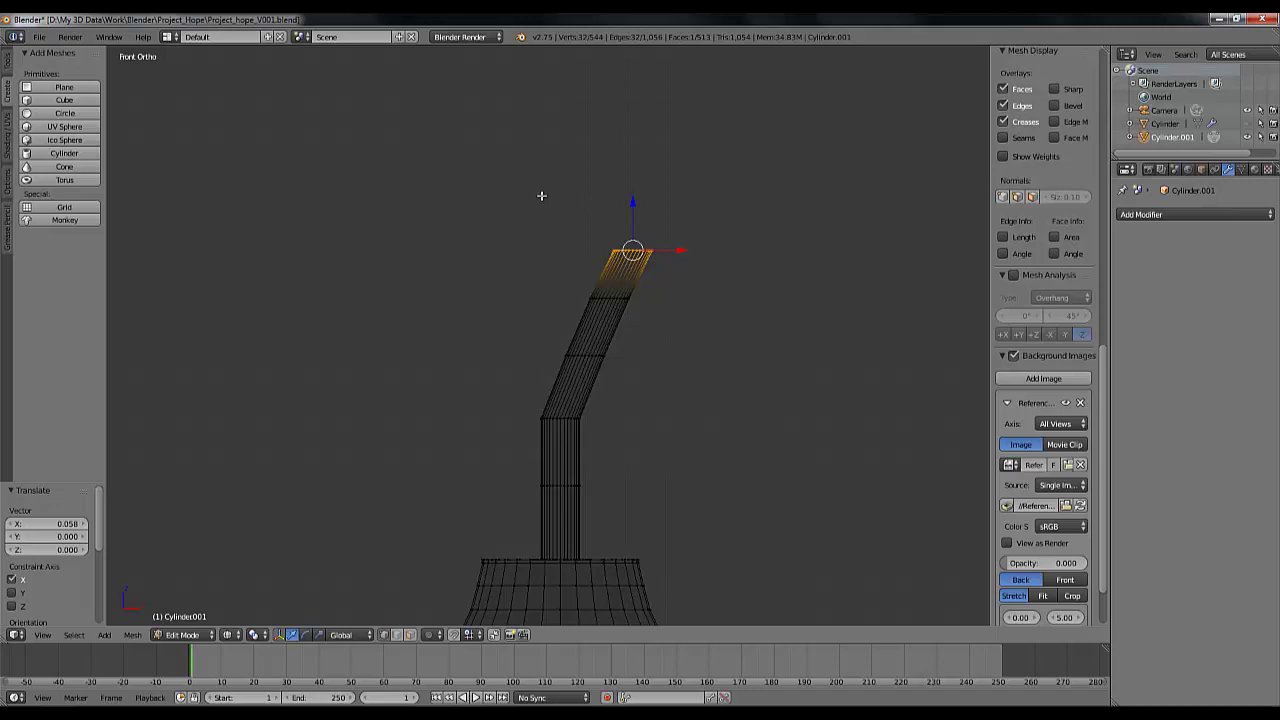
pyautogui.moveTo(545, 164)
pyautogui.keyDown('ctrl'); pyautogui.mouseDown()
pyautogui.moveTo(512, 312)
pyautogui.moveTo(532, 361)
pyautogui.moveTo(592, 383)
pyautogui.moveTo(760, 356)
pyautogui.moveTo(848, 147)
pyautogui.mouseUp(); pyautogui.keyUp('ctrl')
pyautogui.scroll(1, 707, 341)
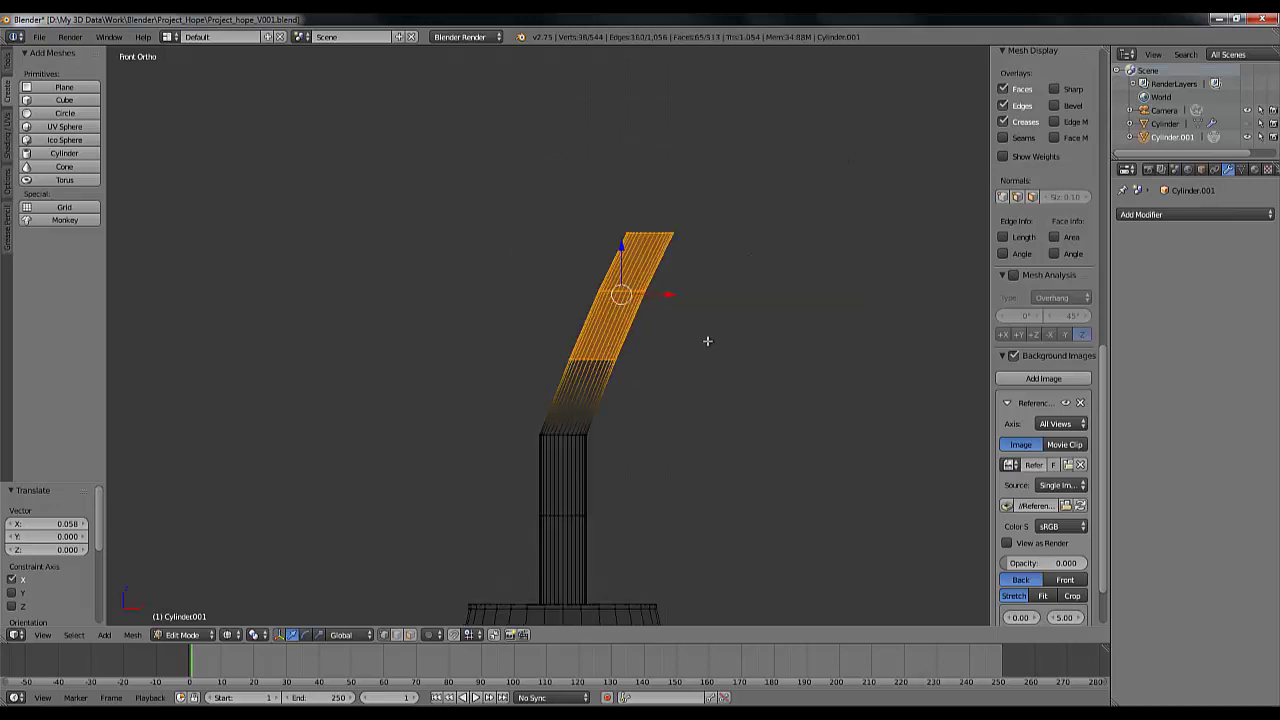
pyautogui.moveTo(668, 297); pyautogui.dragTo(686, 296)
# Nudge the arm's topmost section and its middle face ring along X
pyautogui.press('a')
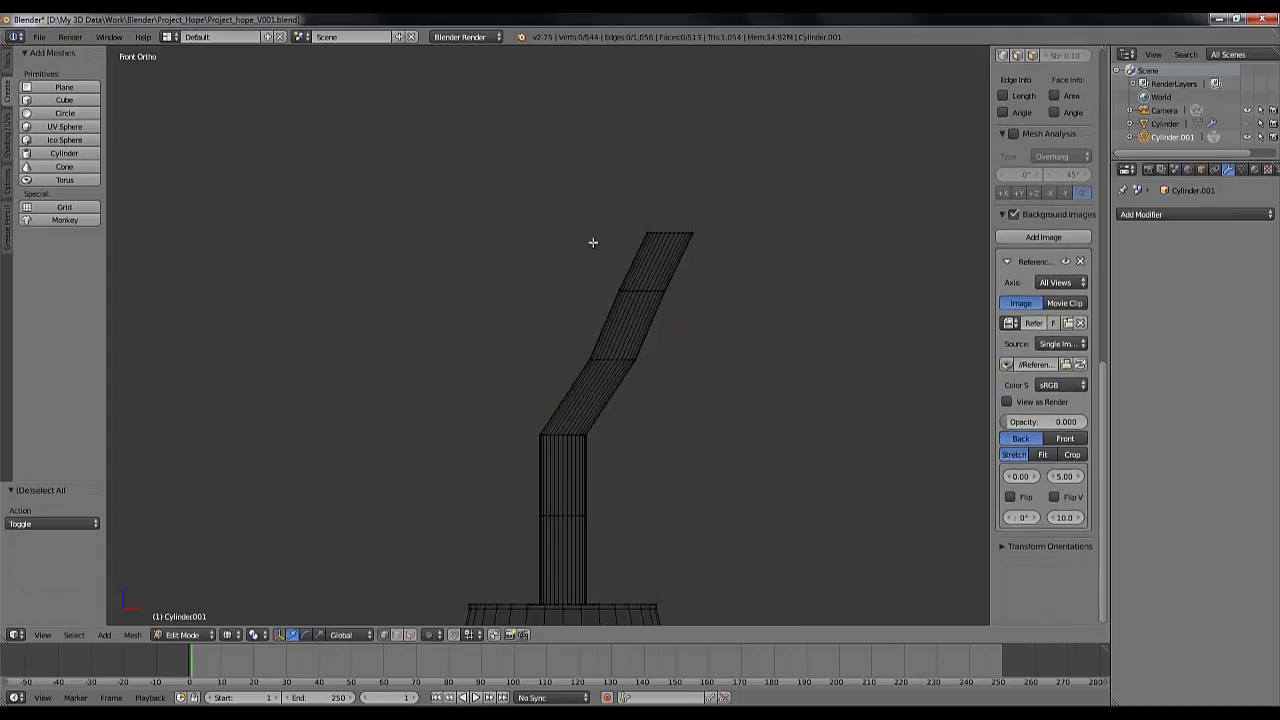
pyautogui.moveTo(590, 185)
pyautogui.keyDown('ctrl'); pyautogui.mouseDown()
pyautogui.moveTo(731, 309)
pyautogui.moveTo(600, 160)
pyautogui.moveTo(749, 311)
pyautogui.moveTo(874, 165)
pyautogui.mouseUp(); pyautogui.keyUp('ctrl')
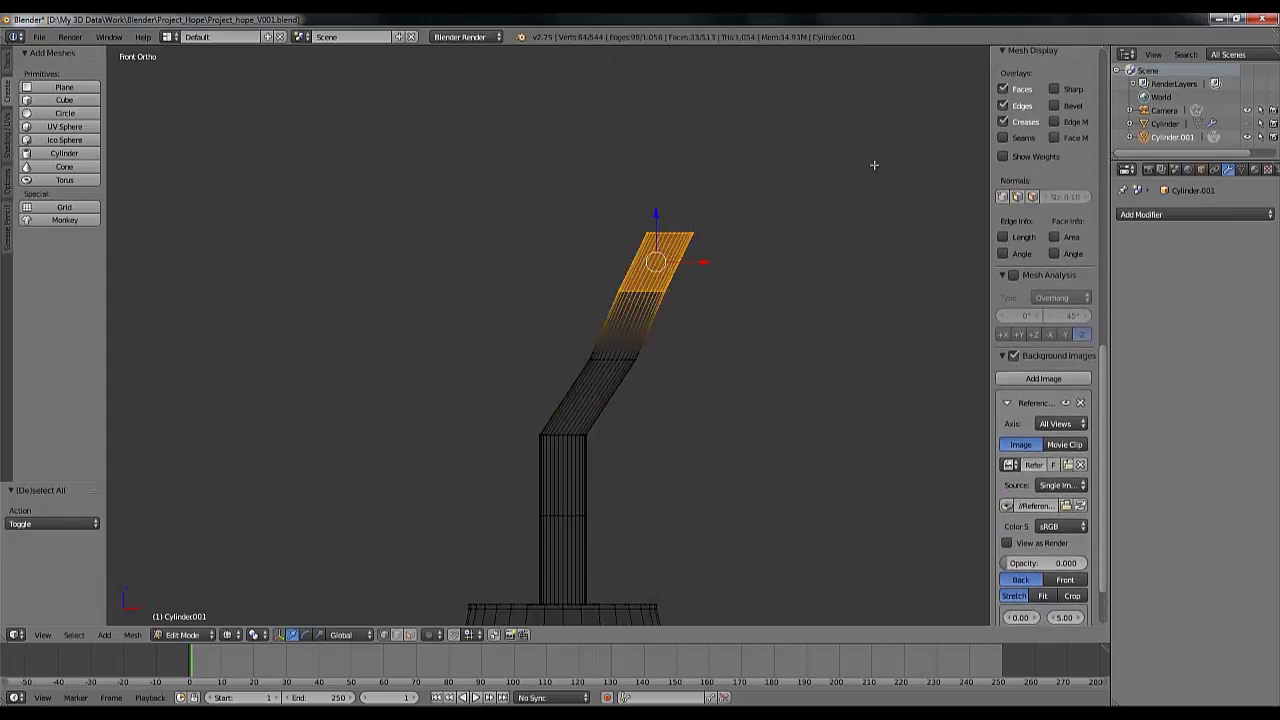
pyautogui.moveTo(712, 264); pyautogui.dragTo(717, 265)
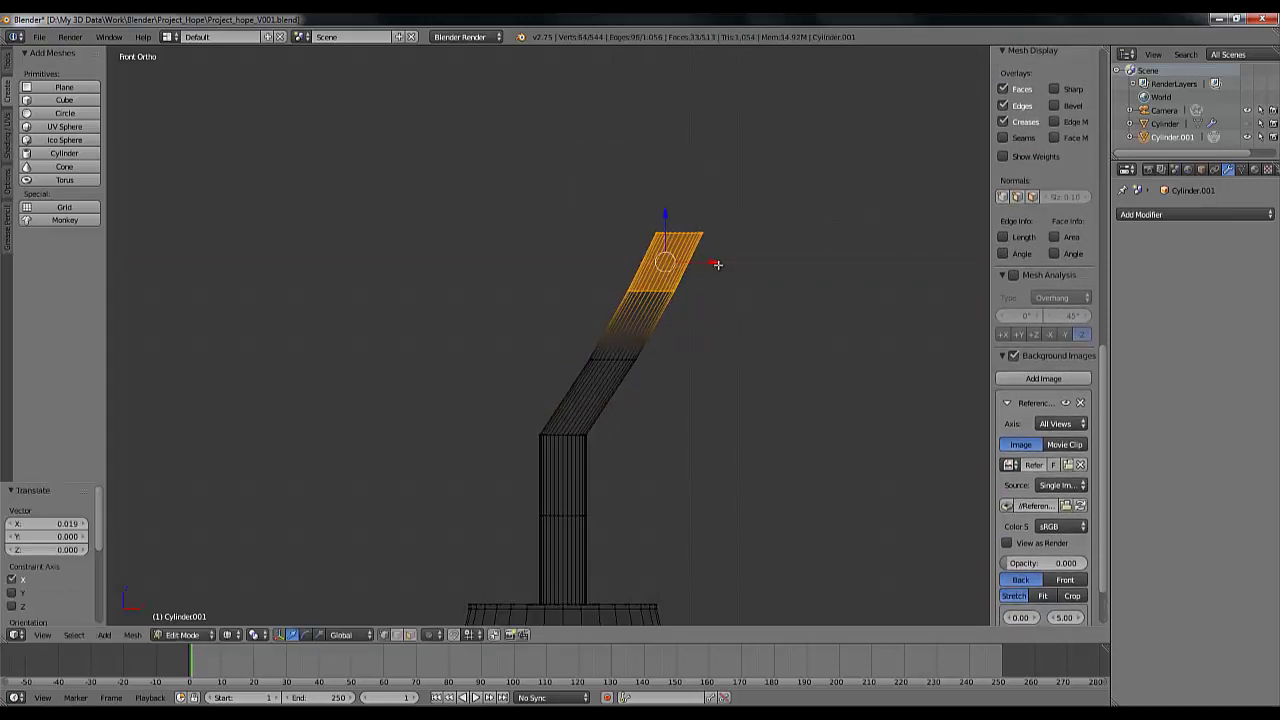
pyautogui.press('a')
pyautogui.moveTo(614, 149)
pyautogui.keyDown('ctrl'); pyautogui.mouseDown()
pyautogui.moveTo(679, 269)
pyautogui.moveTo(814, 179)
pyautogui.moveTo(740, 232)
pyautogui.mouseUp(); pyautogui.keyUp('ctrl')
pyautogui.scroll(-2, 615, 365)
pyautogui.scroll(3, 578, 350)
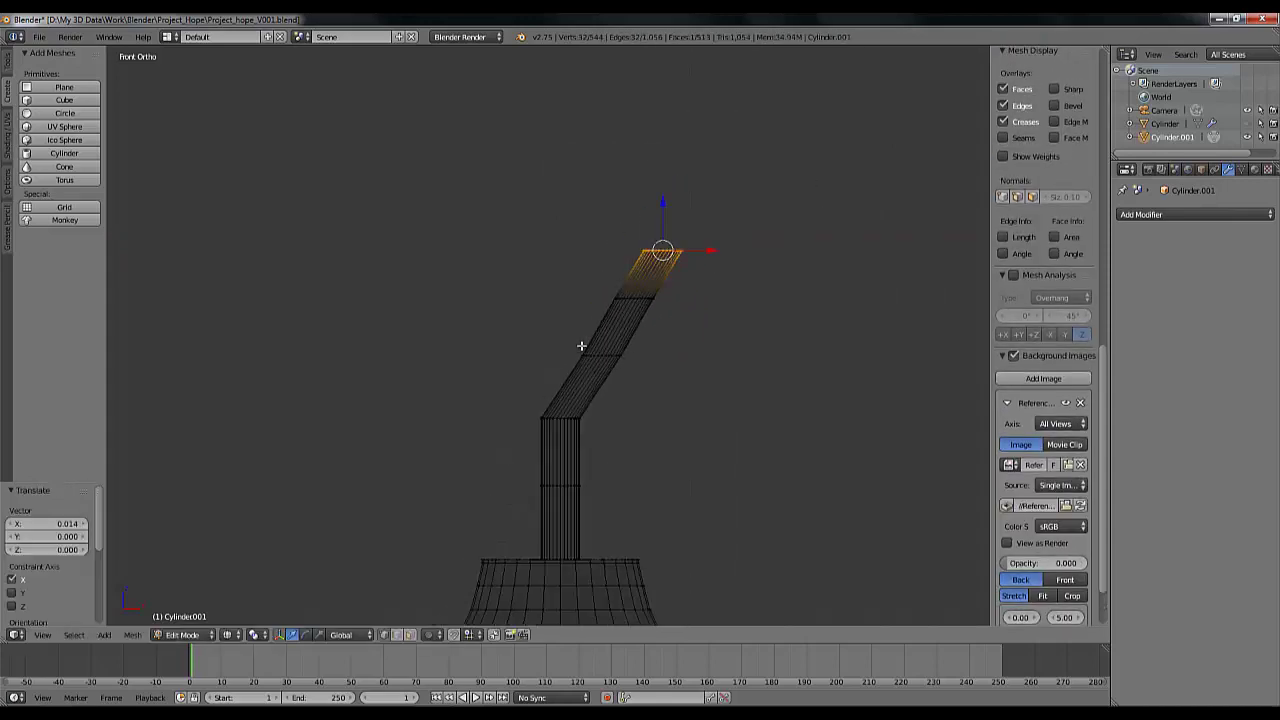
pyautogui.press('a')
pyautogui.keyDown('alt'); pyautogui.rightClick(605, 355); pyautogui.keyUp('alt')
pyautogui.press('g')
pyautogui.press('x')
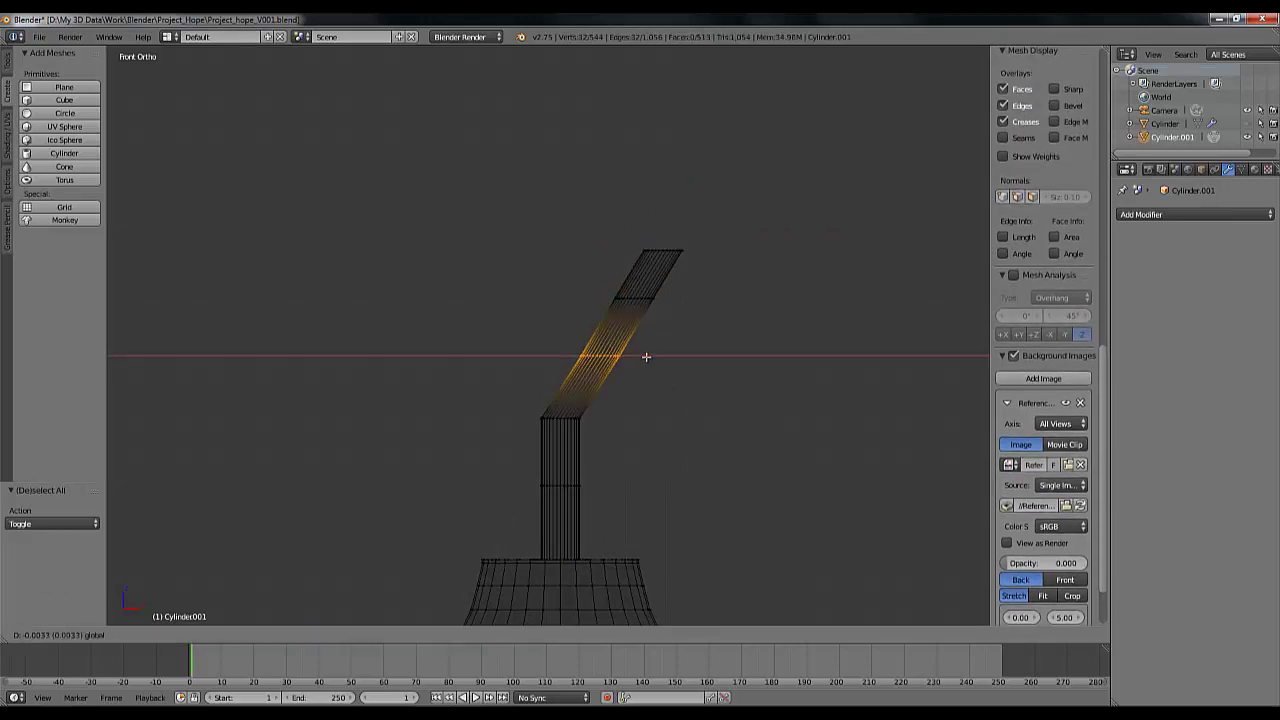
pyautogui.click(645, 356)
# Extrude the arm's top ring straight up into a new vertical section
pyautogui.scroll(-3, 643, 354)
pyautogui.scroll(3, 679, 236)
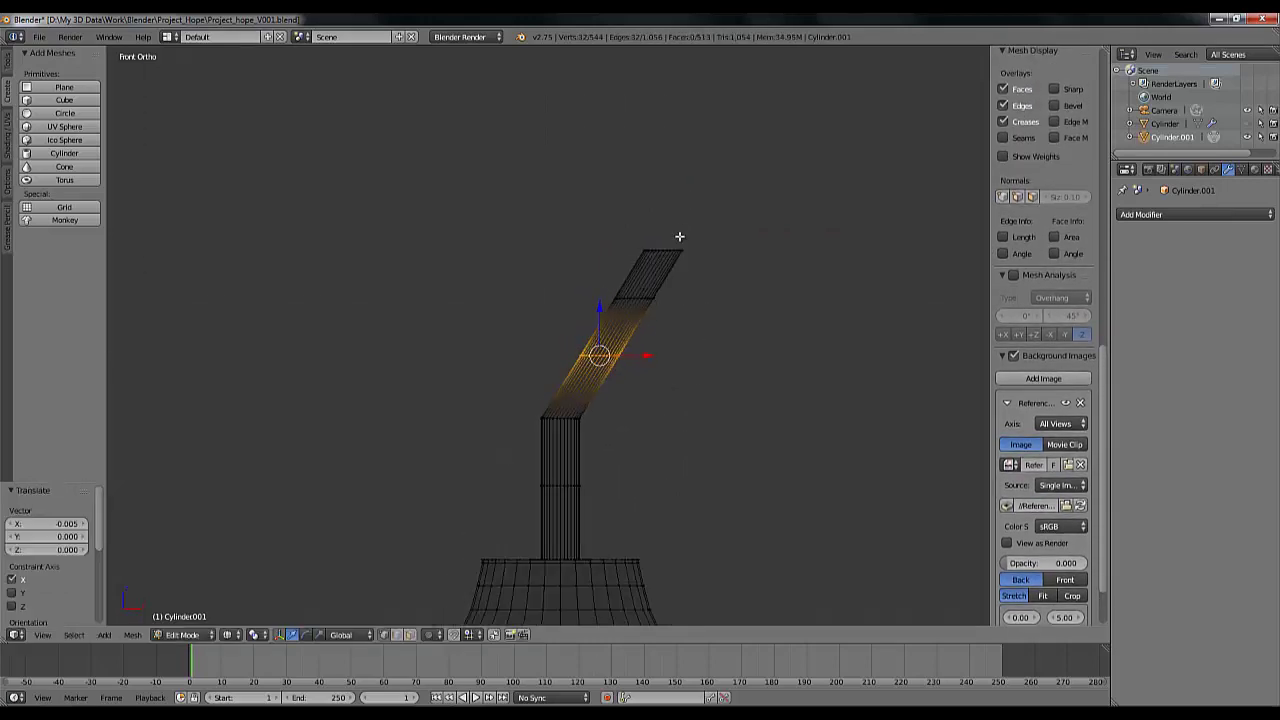
pyautogui.keyDown('shift'); pyautogui.moveTo(663, 271); pyautogui.dragTo(633, 362, button='middle'); pyautogui.keyUp('shift')
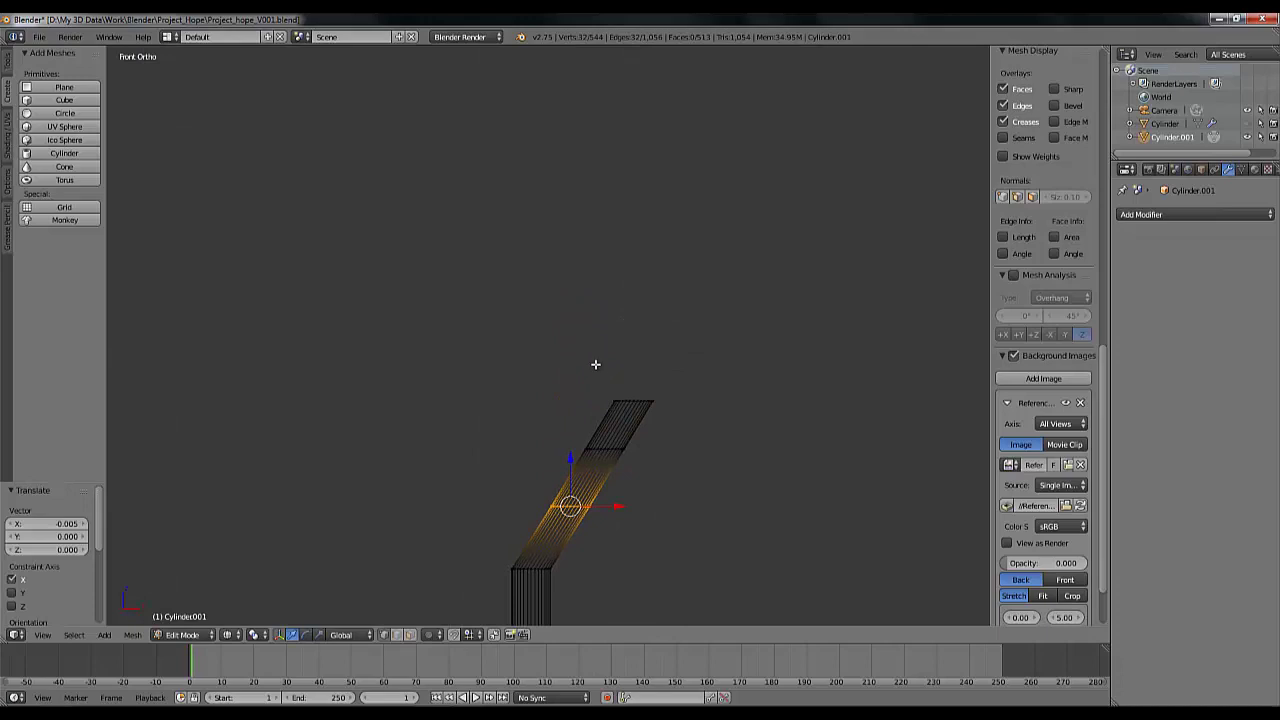
pyautogui.press('a')
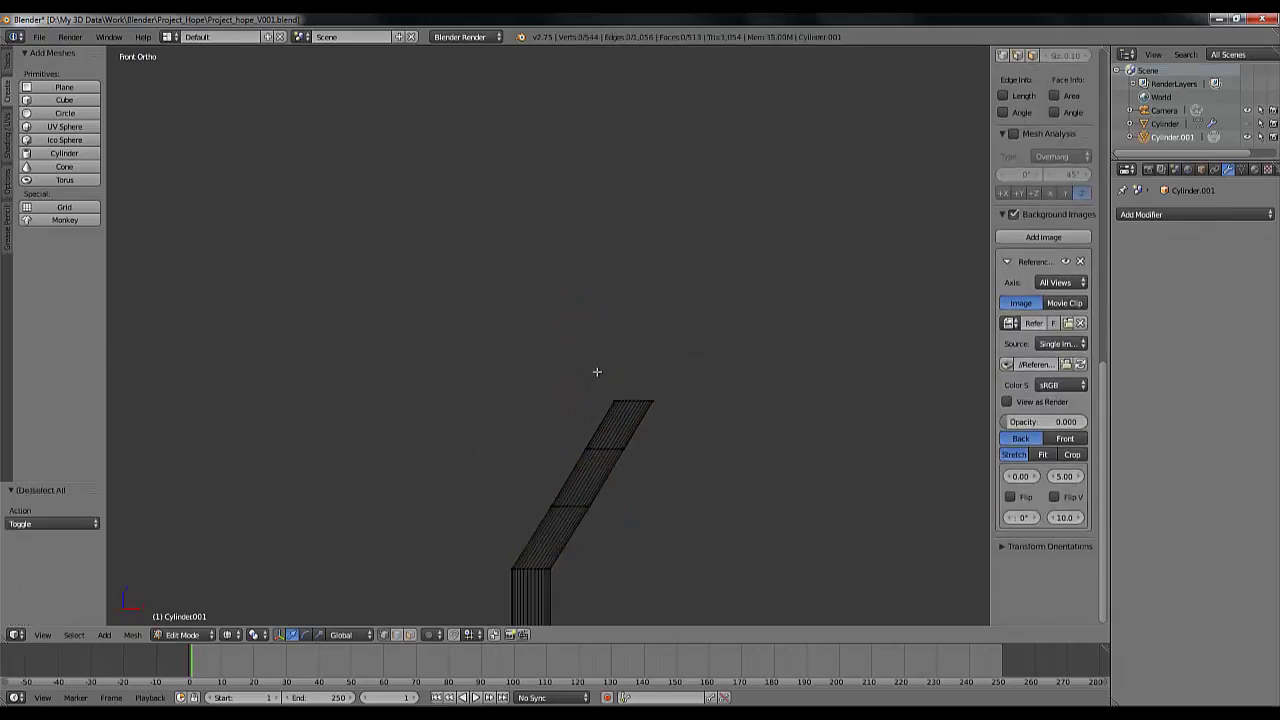
pyautogui.moveTo(600, 400)
pyautogui.keyDown('ctrl'); pyautogui.mouseDown()
pyautogui.moveTo(751, 297)
pyautogui.moveTo(699, 388)
pyautogui.mouseUp(); pyautogui.keyUp('ctrl')
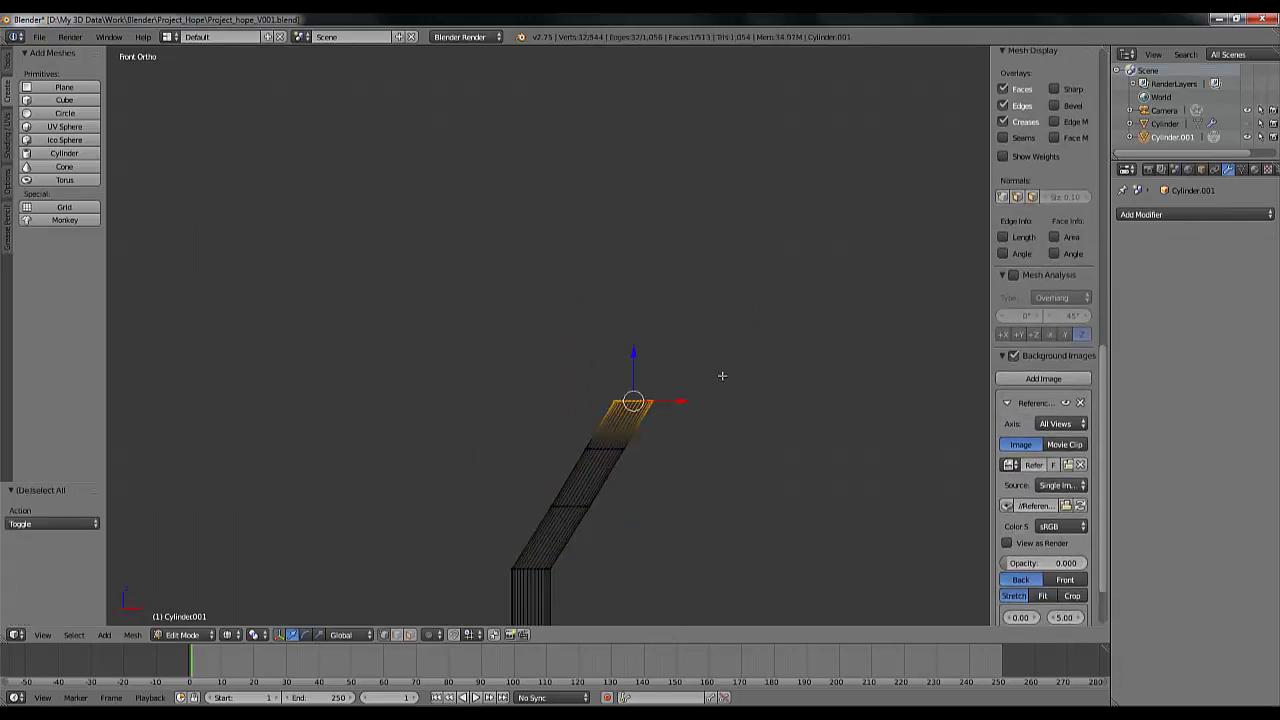
pyautogui.moveTo(722, 375); pyautogui.dragTo(705, 398, button='middle')
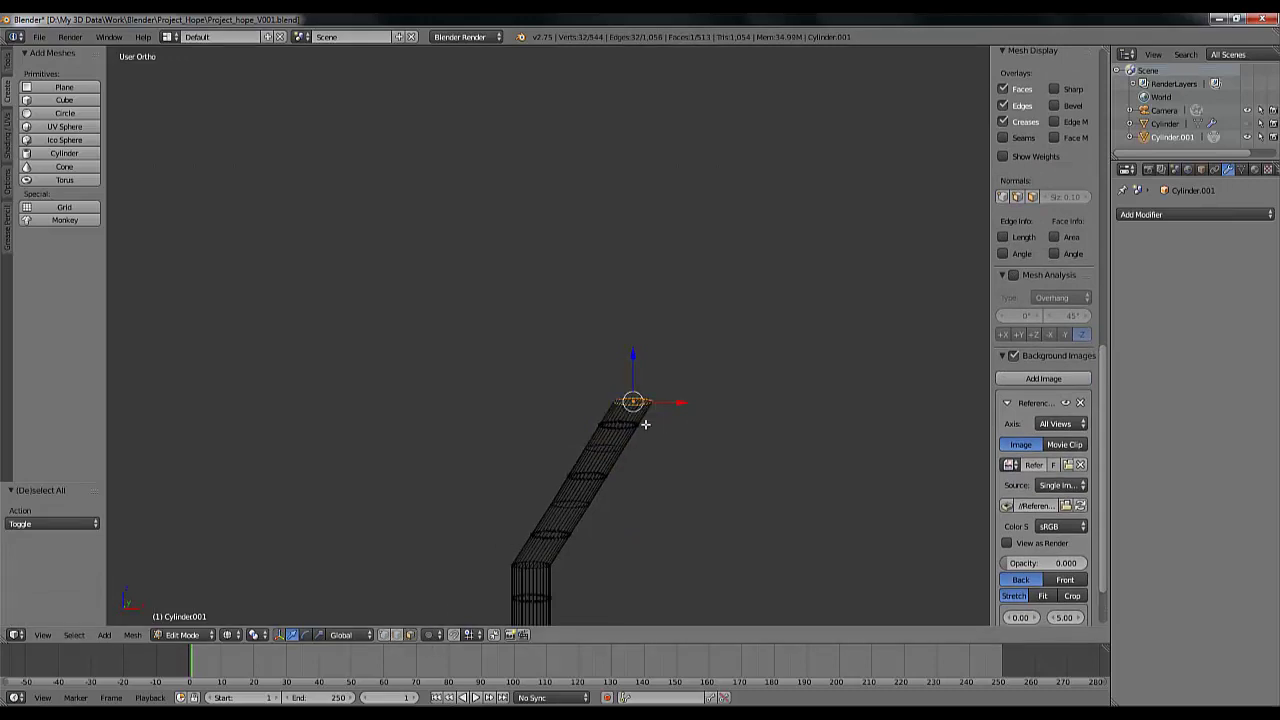
pyautogui.press('e')
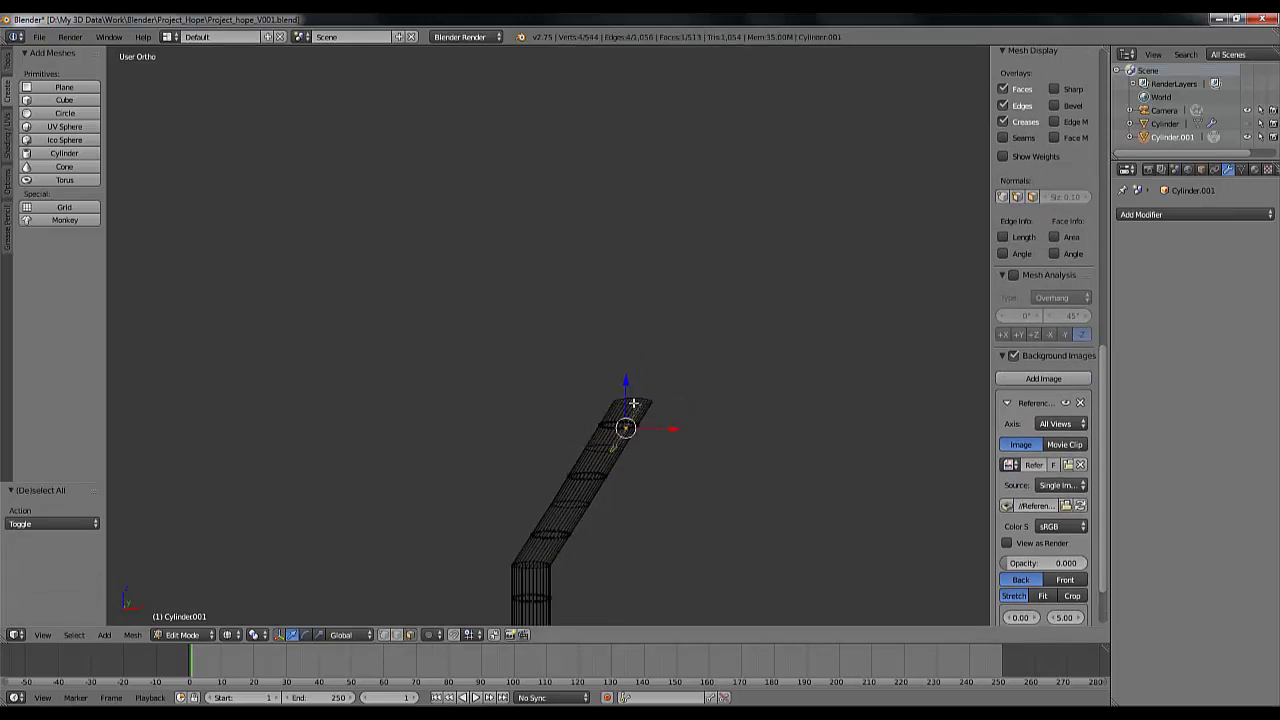
pyautogui.click(690, 468)
pyautogui.press('KP_1')
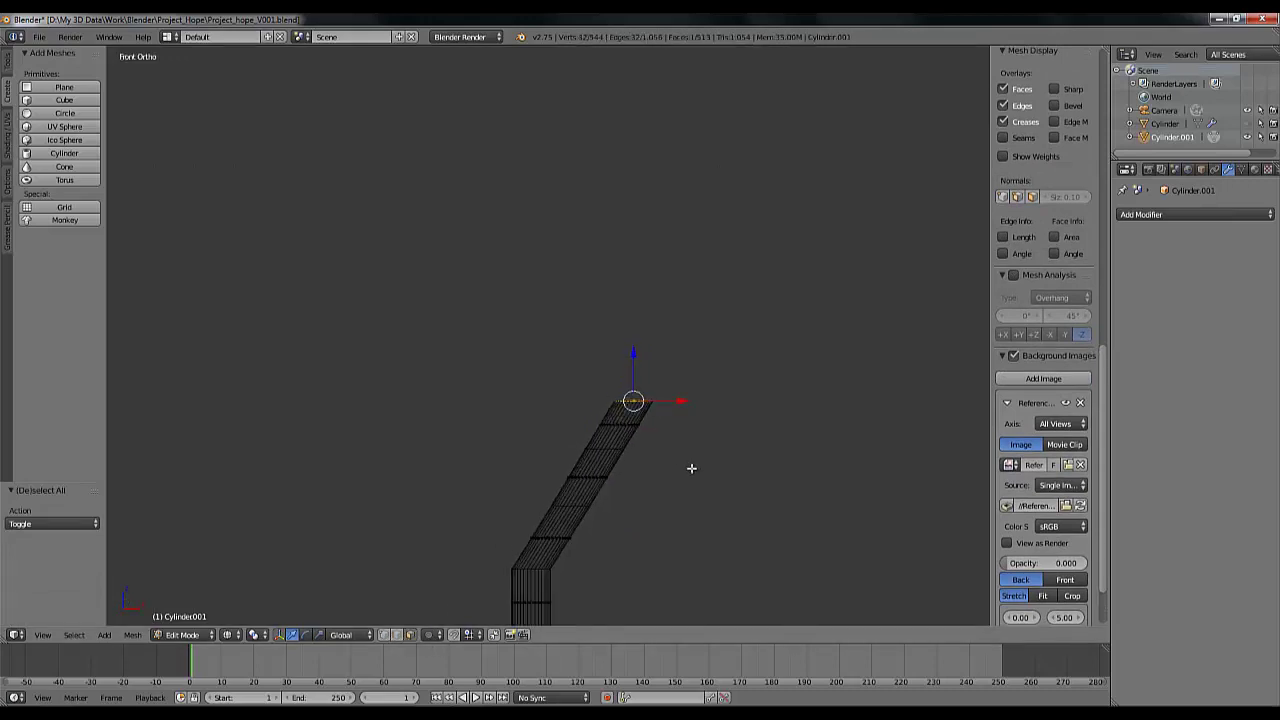
# Extrude the pole's top ring straight up three times to lengthen the pole
pyautogui.press('e')
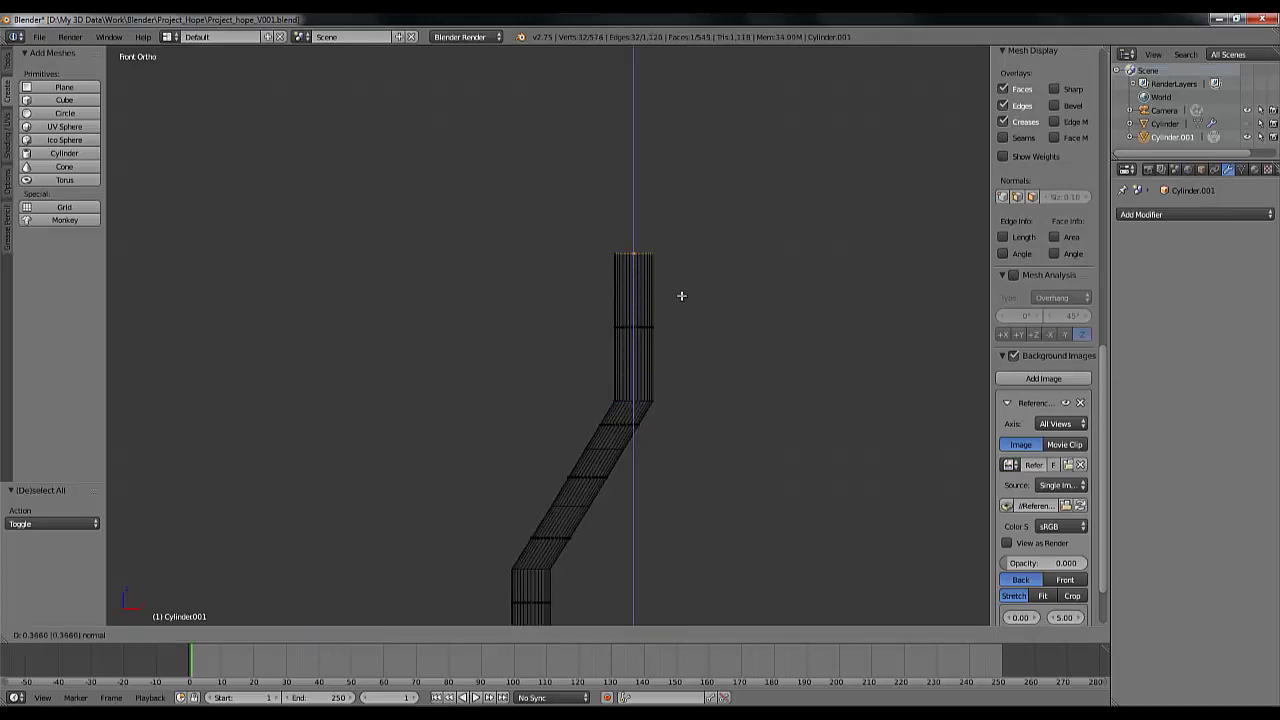
pyautogui.click(686, 318)
pyautogui.keyDown('shift'); pyautogui.scroll(5, 679, 448); pyautogui.keyUp('shift')
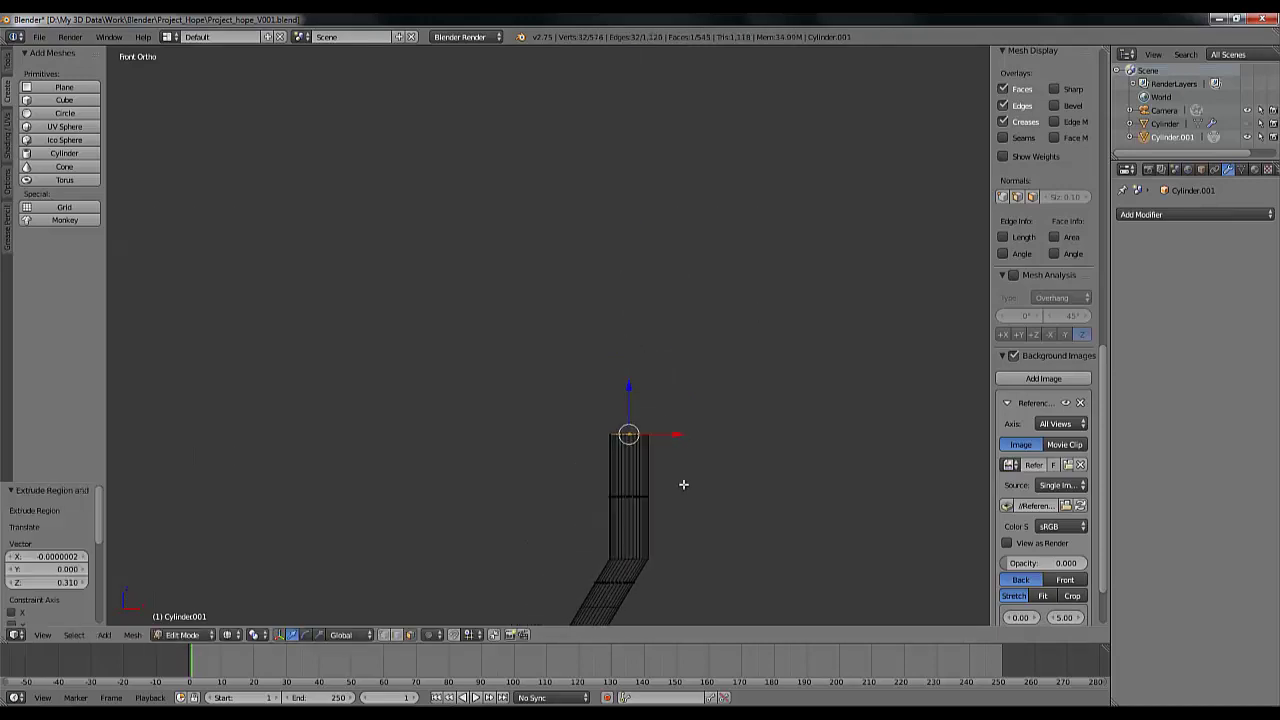
pyautogui.press('e')
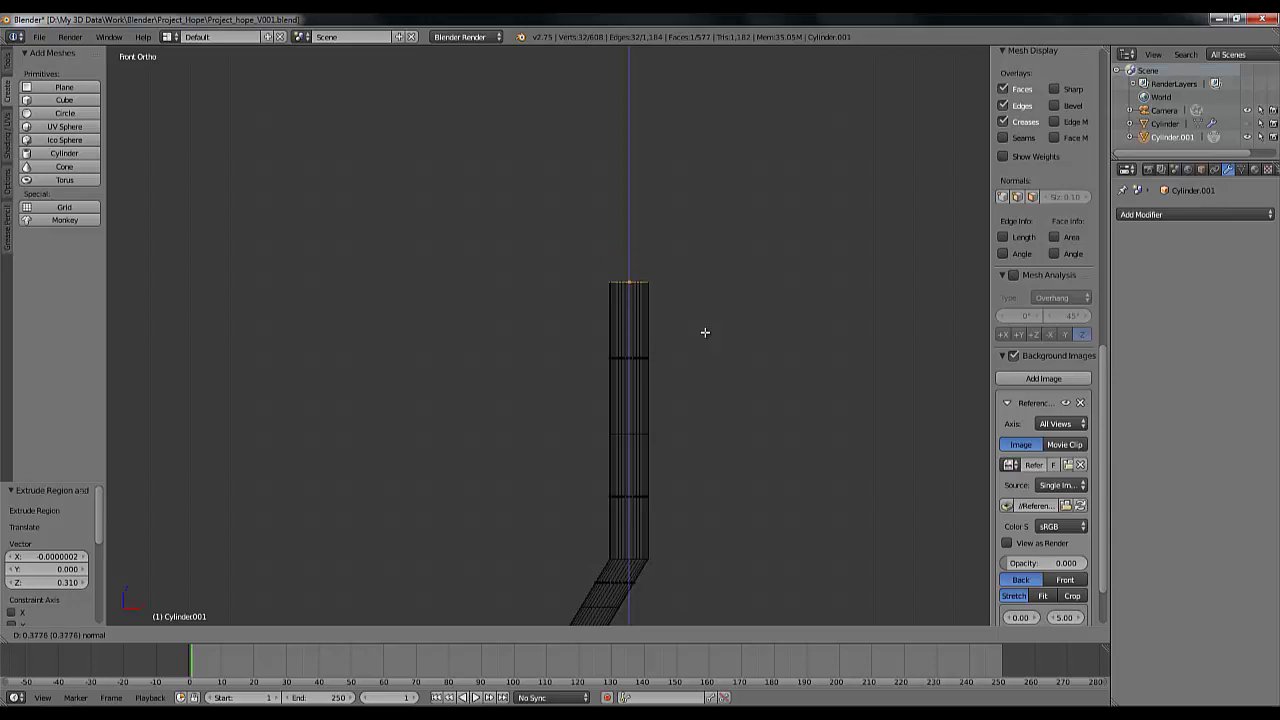
pyautogui.click(704, 332)
pyautogui.press('e')
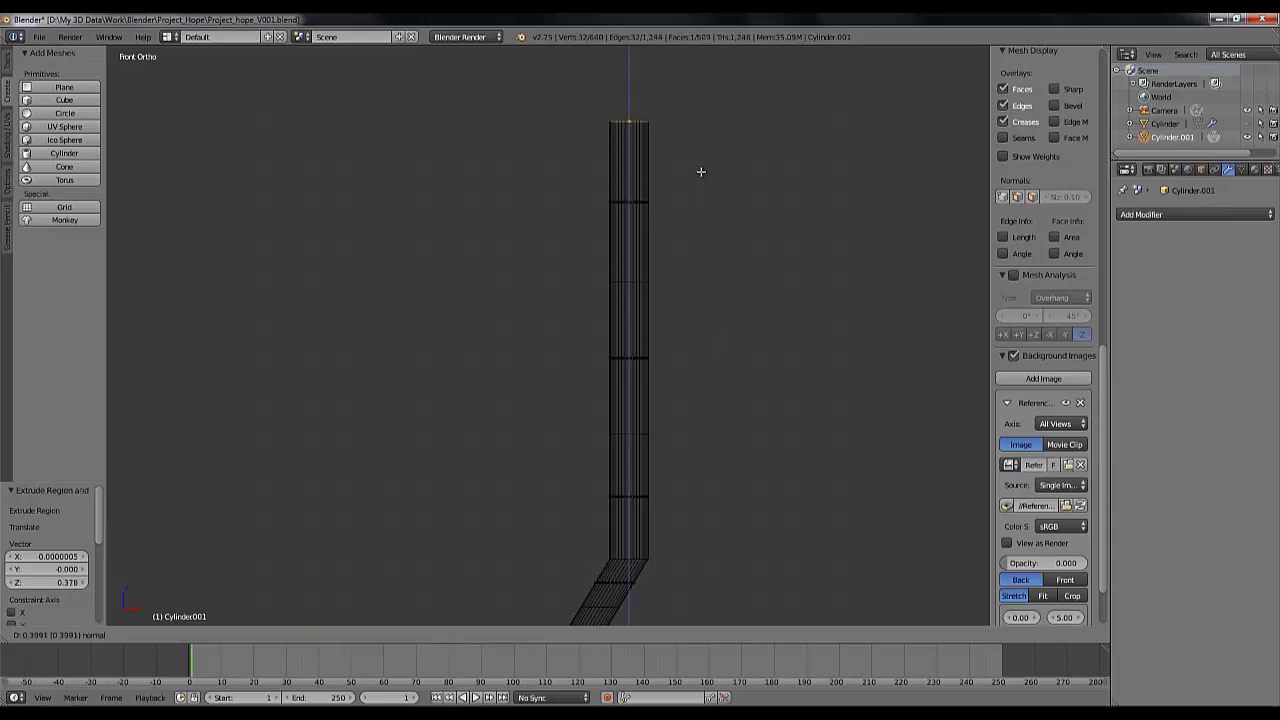
pyautogui.click(700, 172)
pyautogui.scroll(-4, 786, 246)
pyautogui.keyDown('shift'); pyautogui.moveTo(686, 400); pyautogui.dragTo(691, 309, button='middle'); pyautogui.keyUp('shift')
pyautogui.scroll(-2, 691, 309)
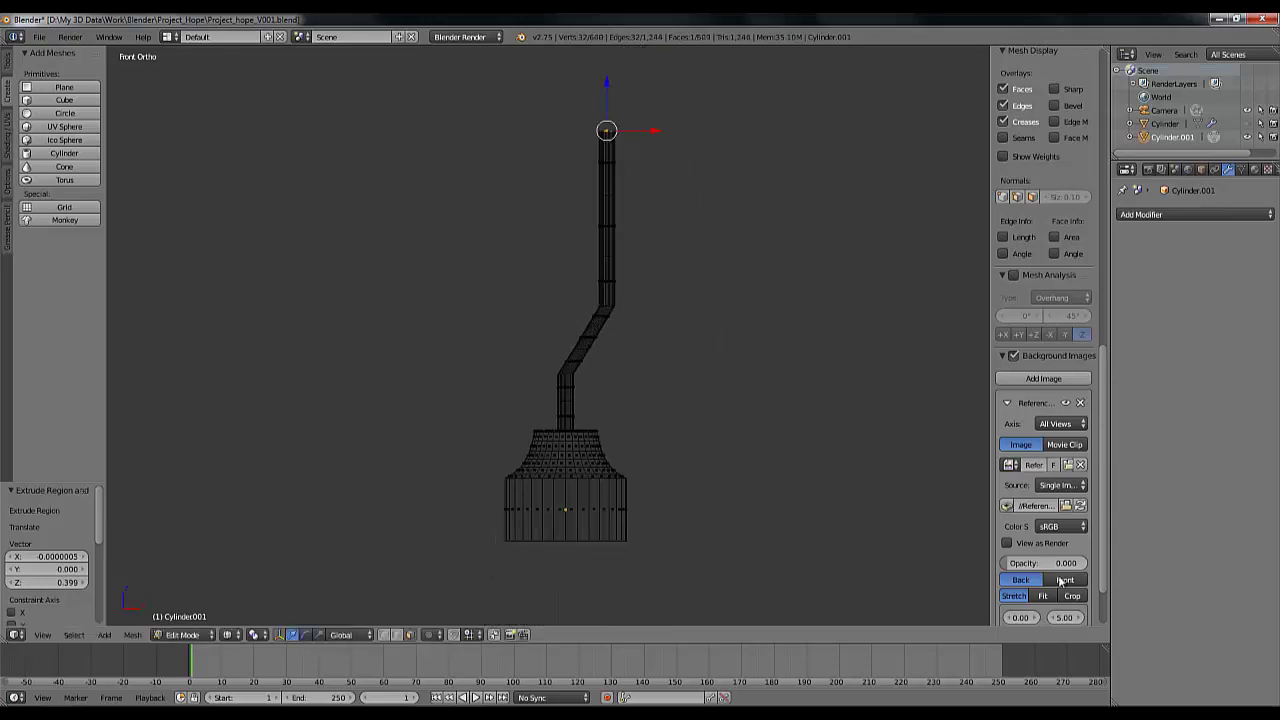
# Raise the Background Images reference opacity to 0.315 and frame the pole against it
pyautogui.moveTo(1046, 563); pyautogui.dragTo(1075, 563)
pyautogui.scroll(-2, 480, 324)
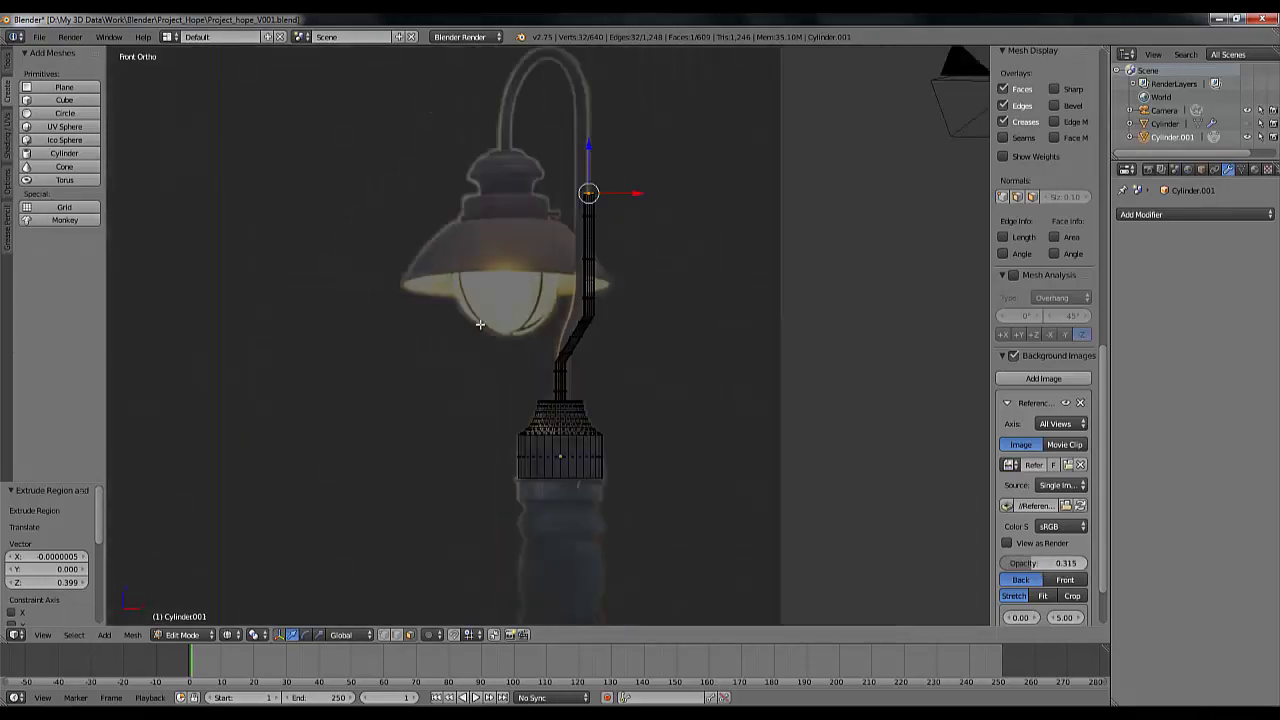
pyautogui.scroll(-1, 480, 324)
pyautogui.keyDown('shift'); pyautogui.moveTo(480, 324); pyautogui.dragTo(607, 484, button='middle'); pyautogui.keyUp('shift')
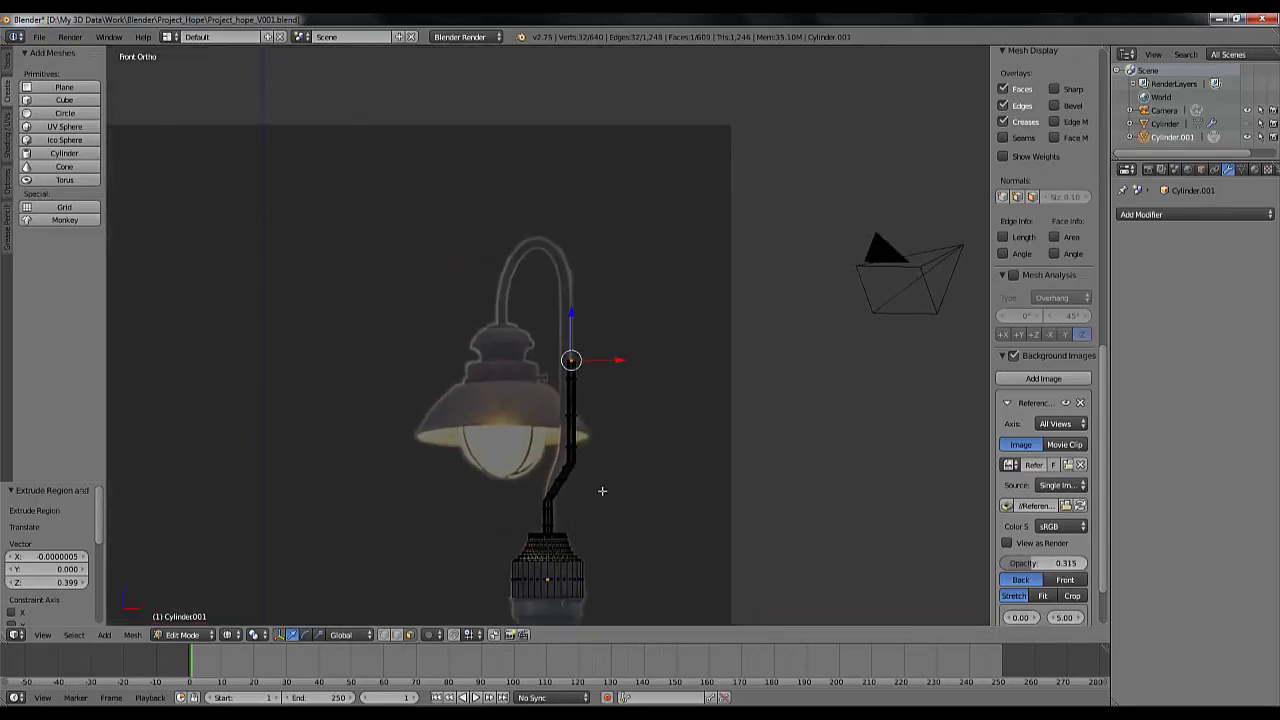
pyautogui.scroll(4, 602, 491)
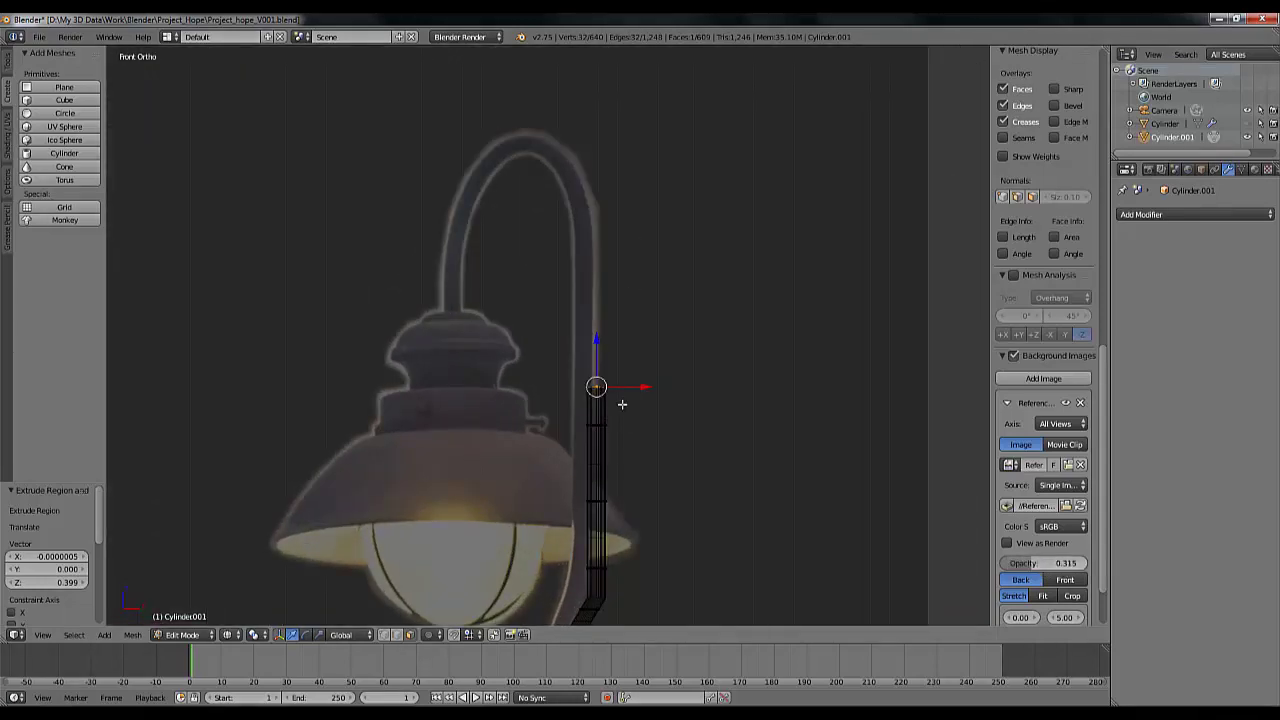
# Extrude the pole top upward twice more, reaching where the reference arch begins
pyautogui.press('e')
pyautogui.click(640, 323)
pyautogui.press('e')
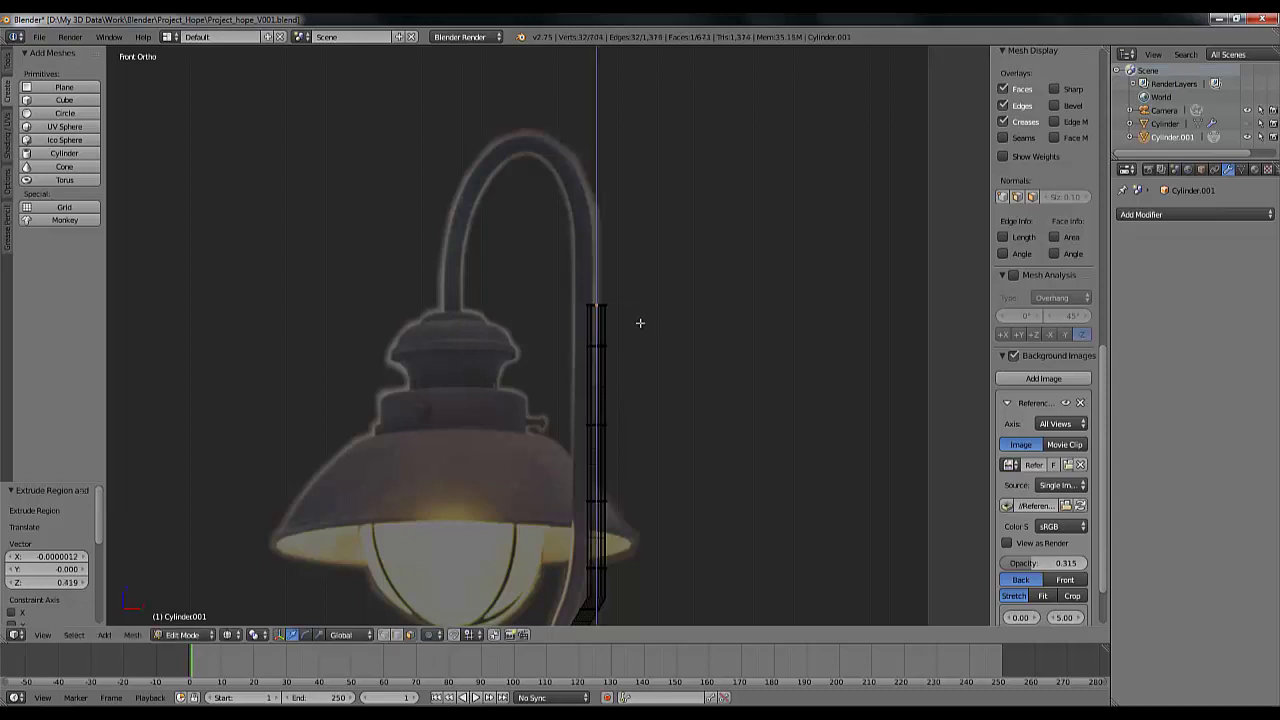
pyautogui.click(652, 234)
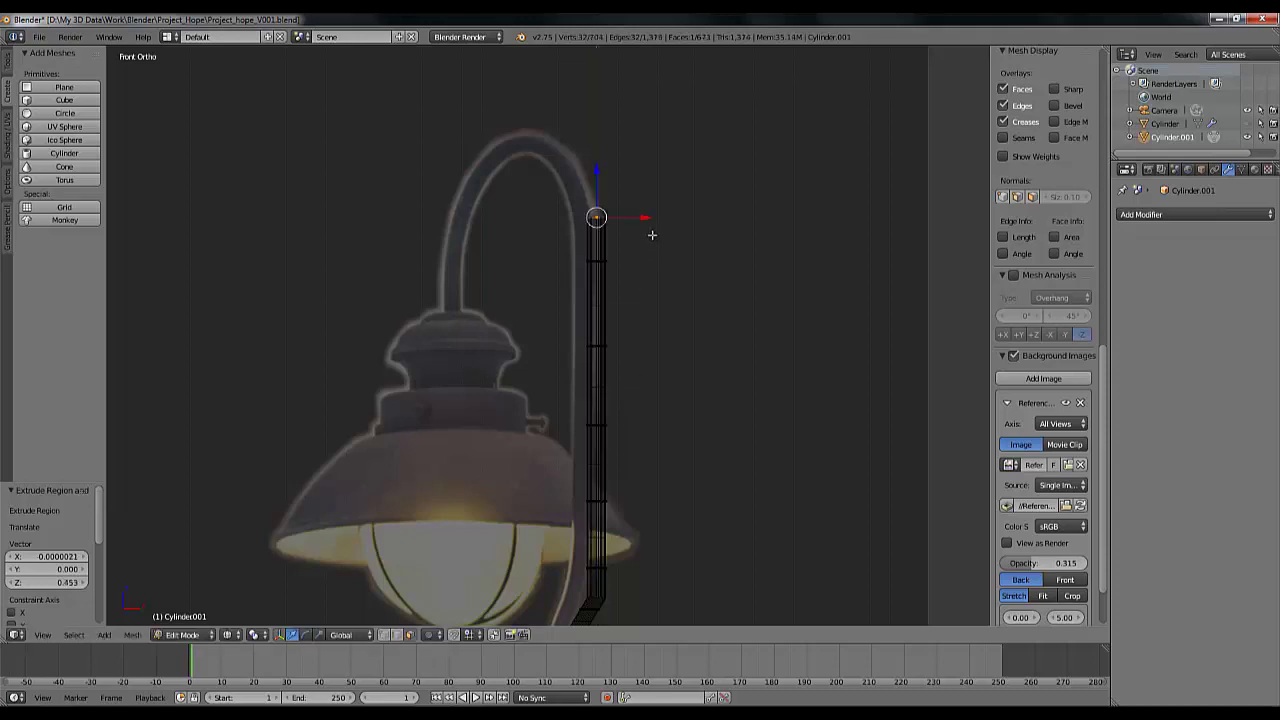
pyautogui.keyDown('shift'); pyautogui.scroll(-6, 695, 422); pyautogui.keyUp('shift')
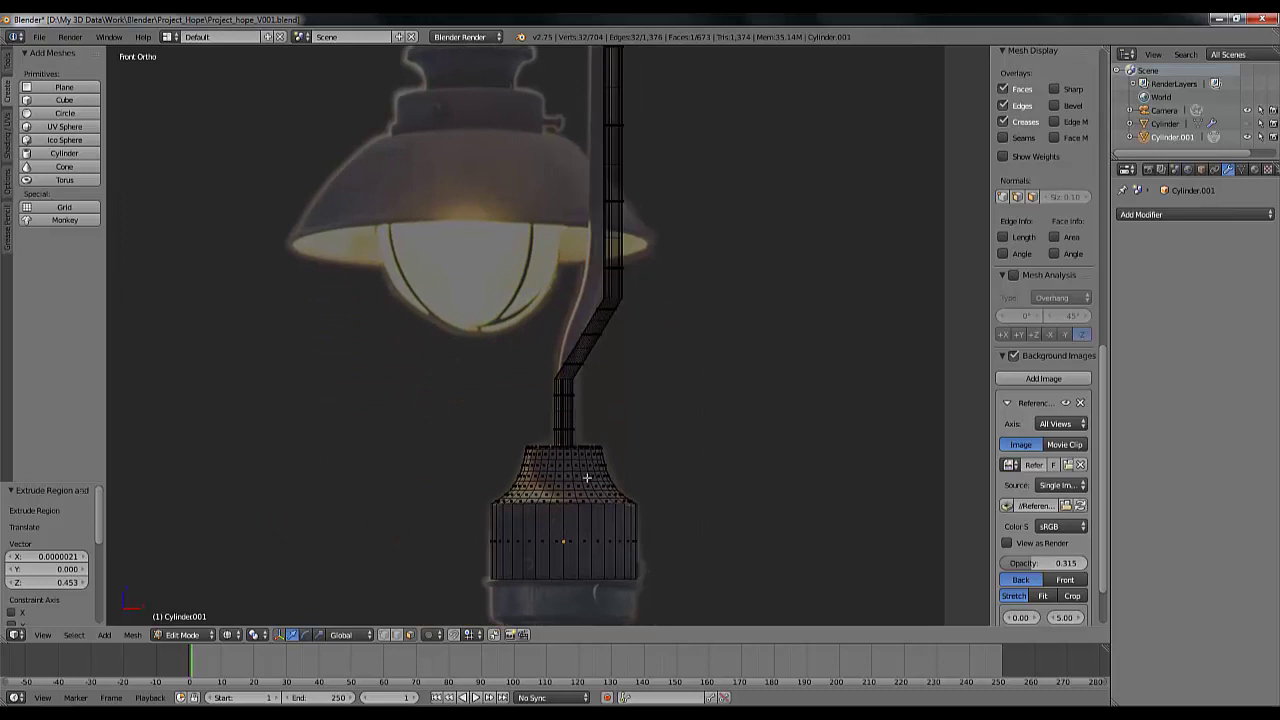
pyautogui.scroll(3, 587, 478)
pyautogui.scroll(-1, 587, 480)
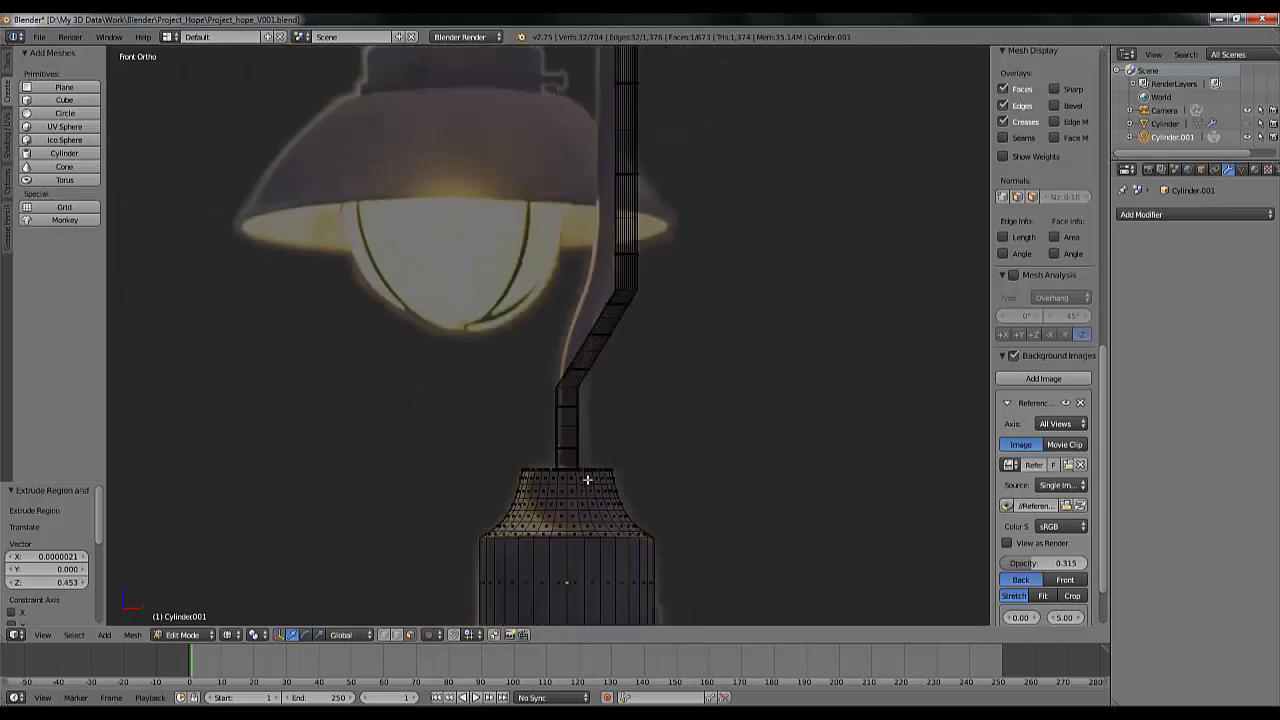
pyautogui.scroll(-1, 600, 470)
pyautogui.keyDown('shift'); pyautogui.scroll(5, 740, 403); pyautogui.keyUp('shift')
# Dim the lamp reference image to 0.083 opacity
pyautogui.moveTo(1050, 563); pyautogui.dragTo(1015, 583)
pyautogui.scroll(4, 731, 249)
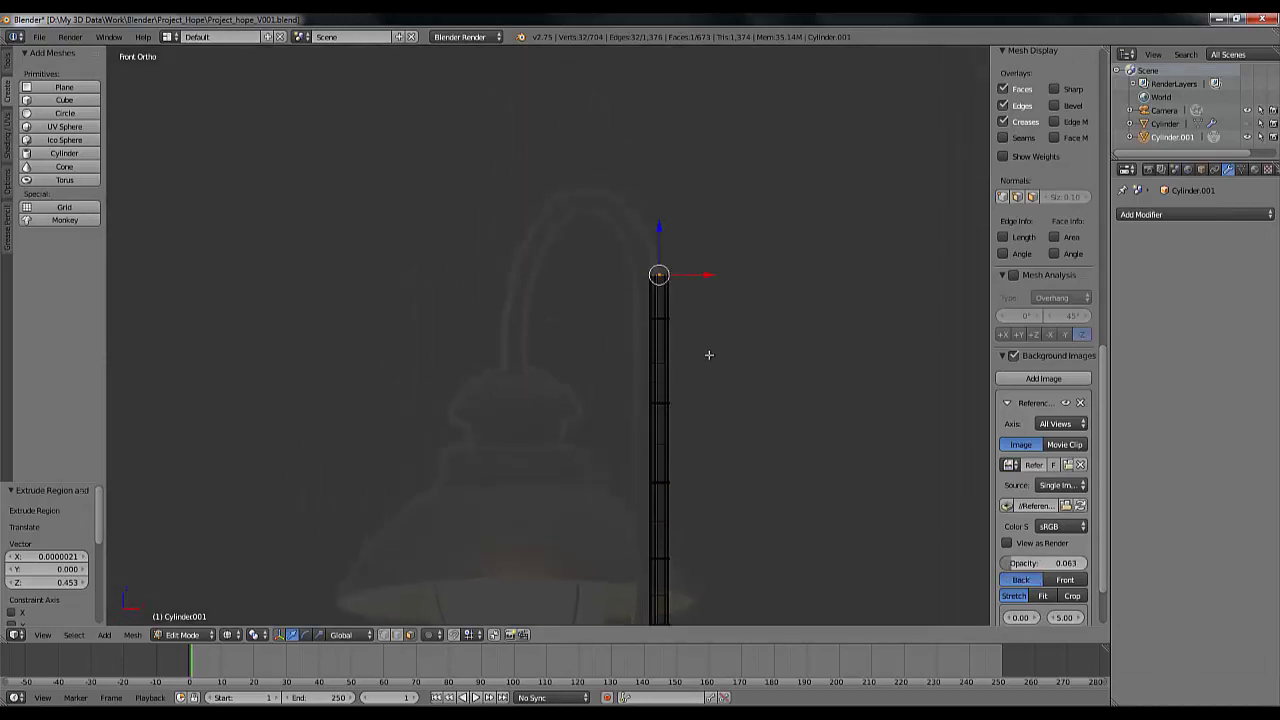
pyautogui.keyDown('ctrl'); pyautogui.scroll(-3, 703, 277); pyautogui.keyUp('ctrl')
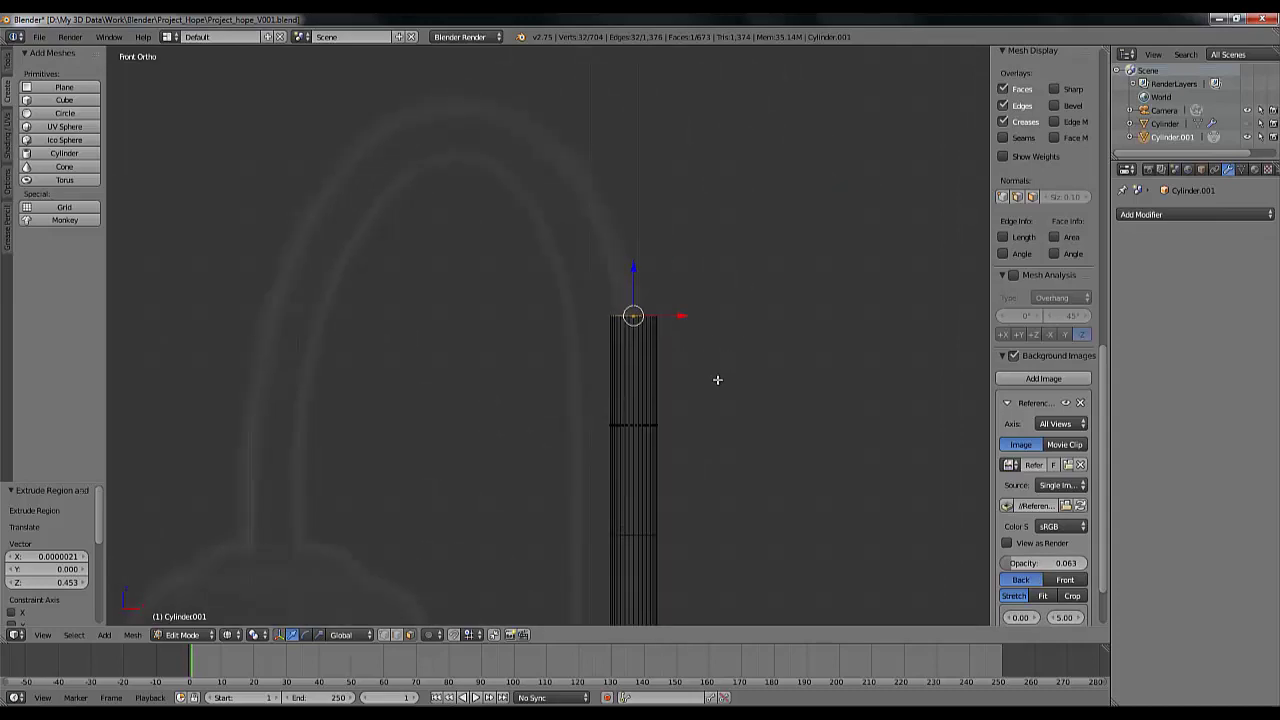
pyautogui.keyDown('ctrl'); pyautogui.scroll(-2, 715, 372); pyautogui.keyUp('ctrl')
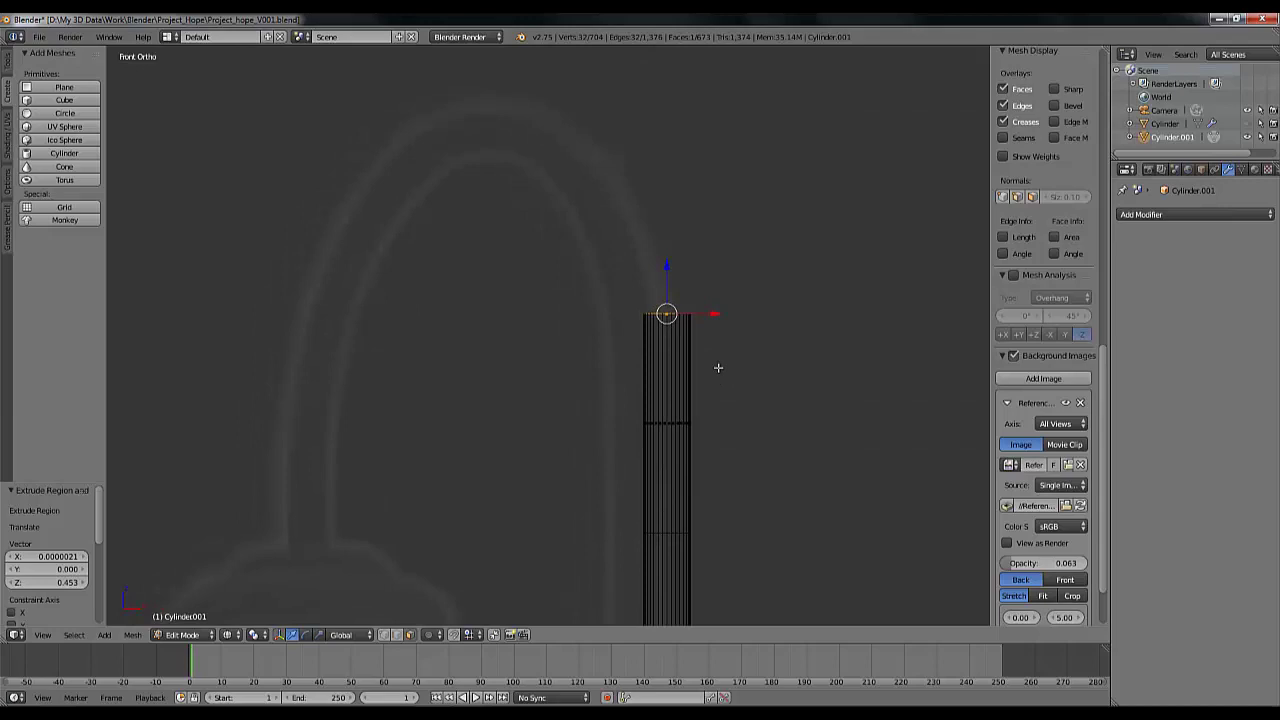
# Extrude a short upward section, tilt the top ring about 45°, and shift it left along X
pyautogui.press('e')
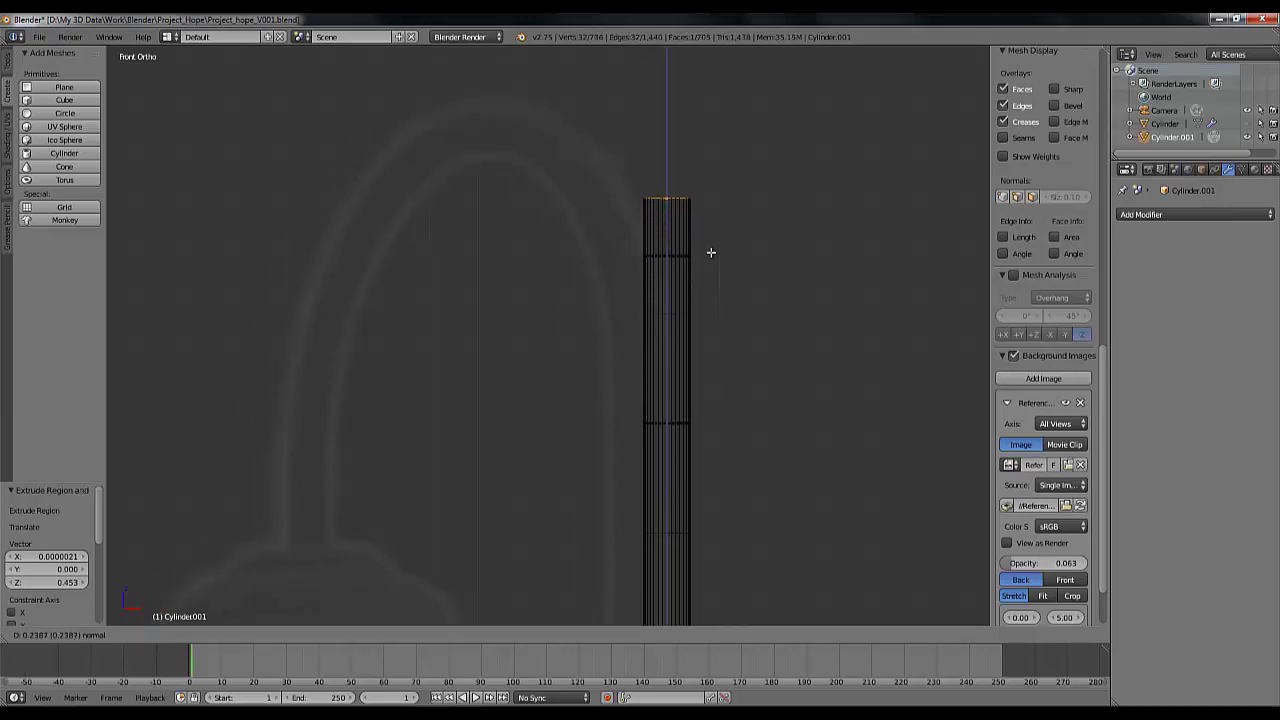
pyautogui.click(711, 252)
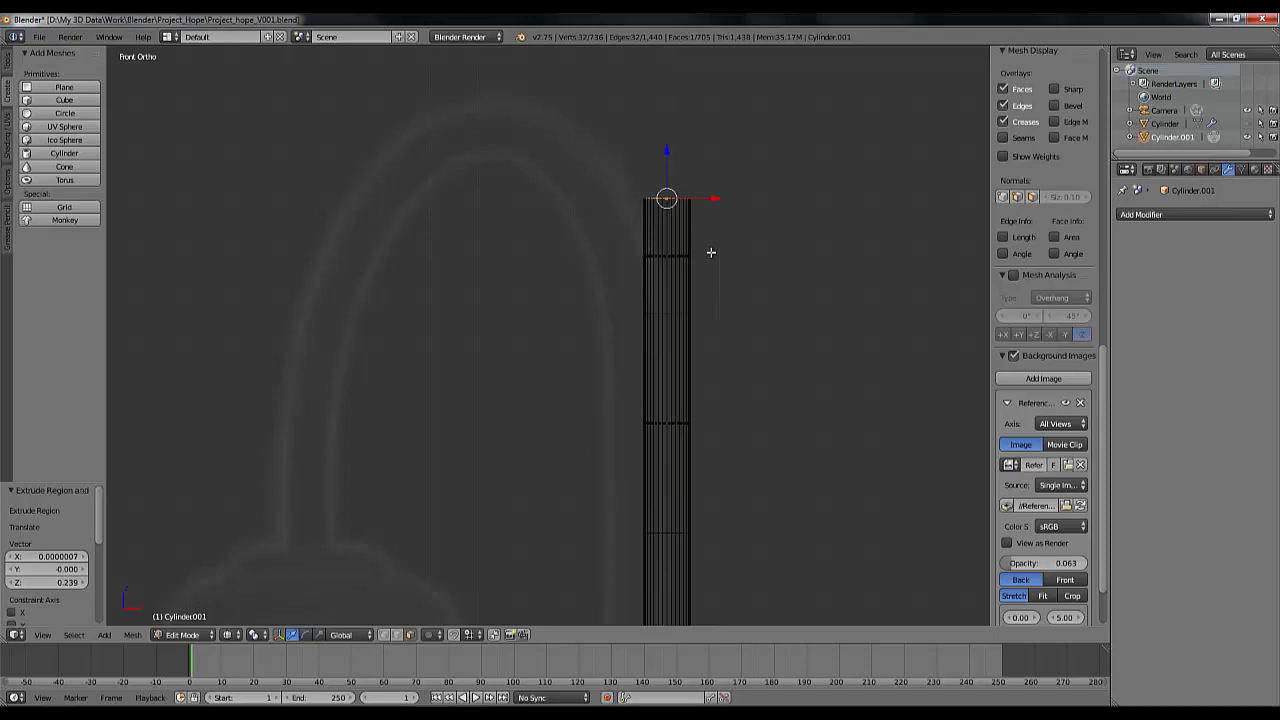
pyautogui.press('r')
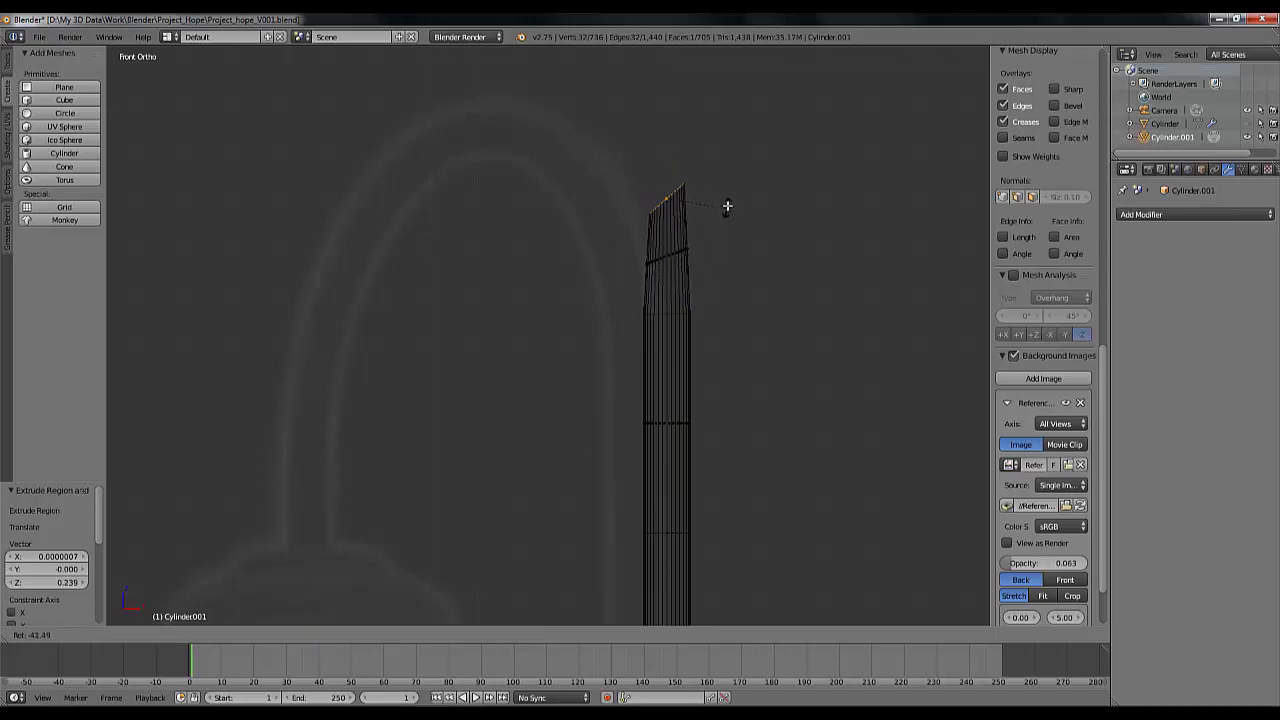
pyautogui.click(727, 204)
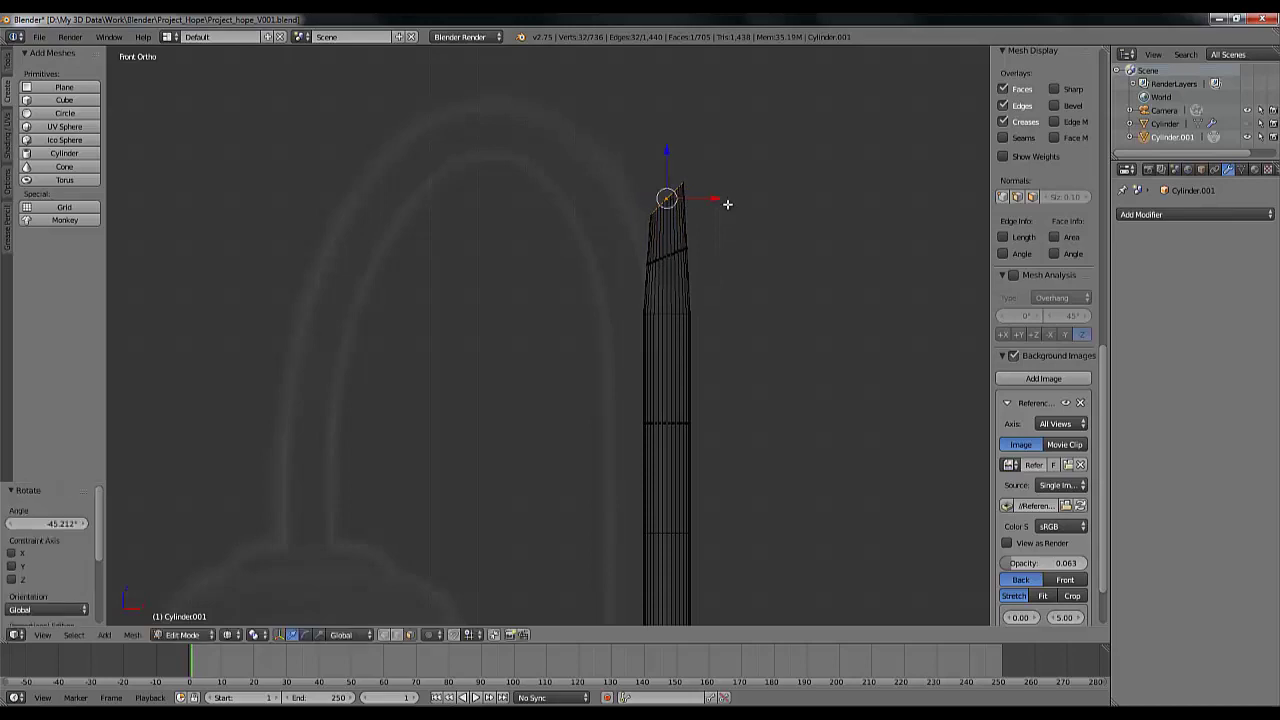
pyautogui.press('g')
pyautogui.press('x')
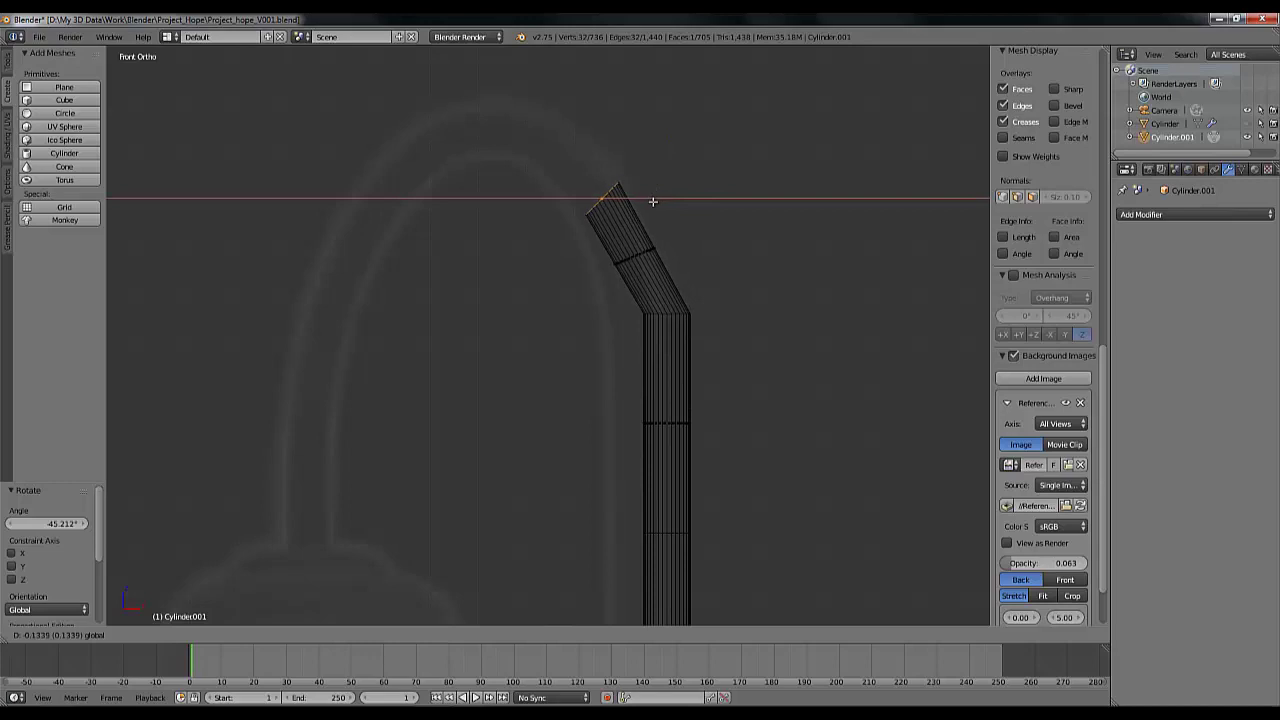
pyautogui.click(654, 201)
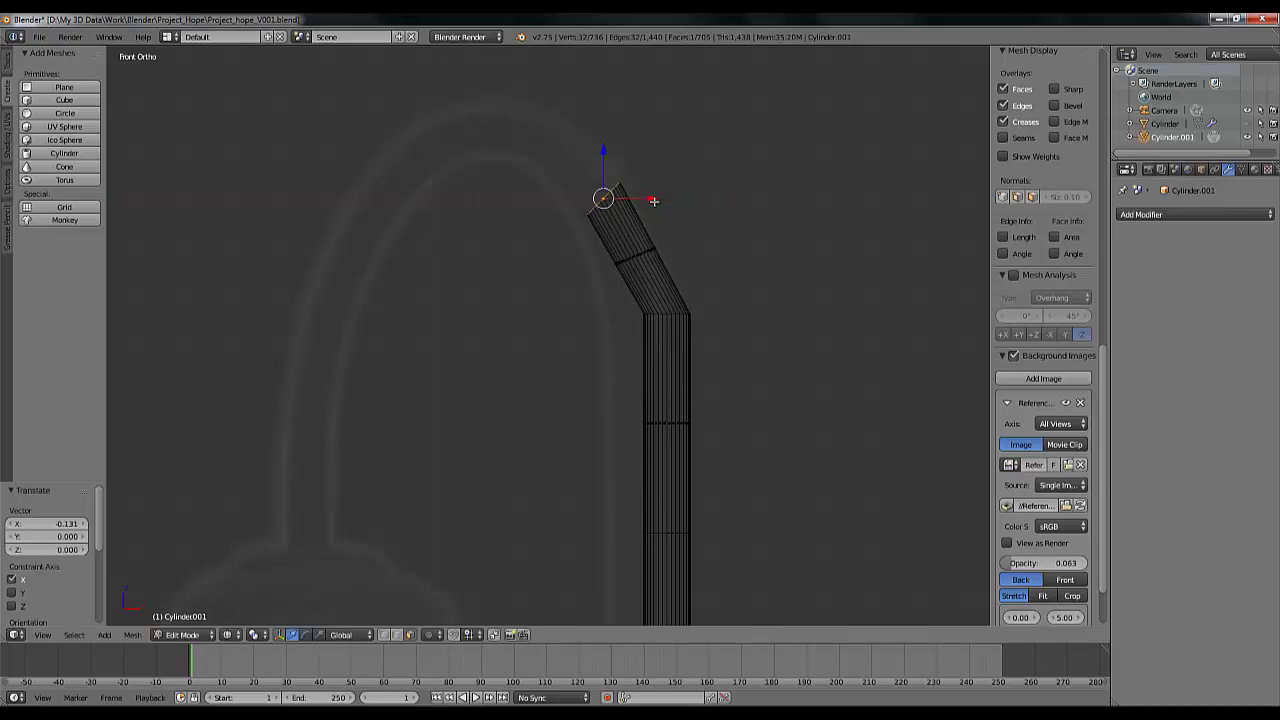
# Extrude a segment along the arch and lower its top ring on Z
pyautogui.press('e')
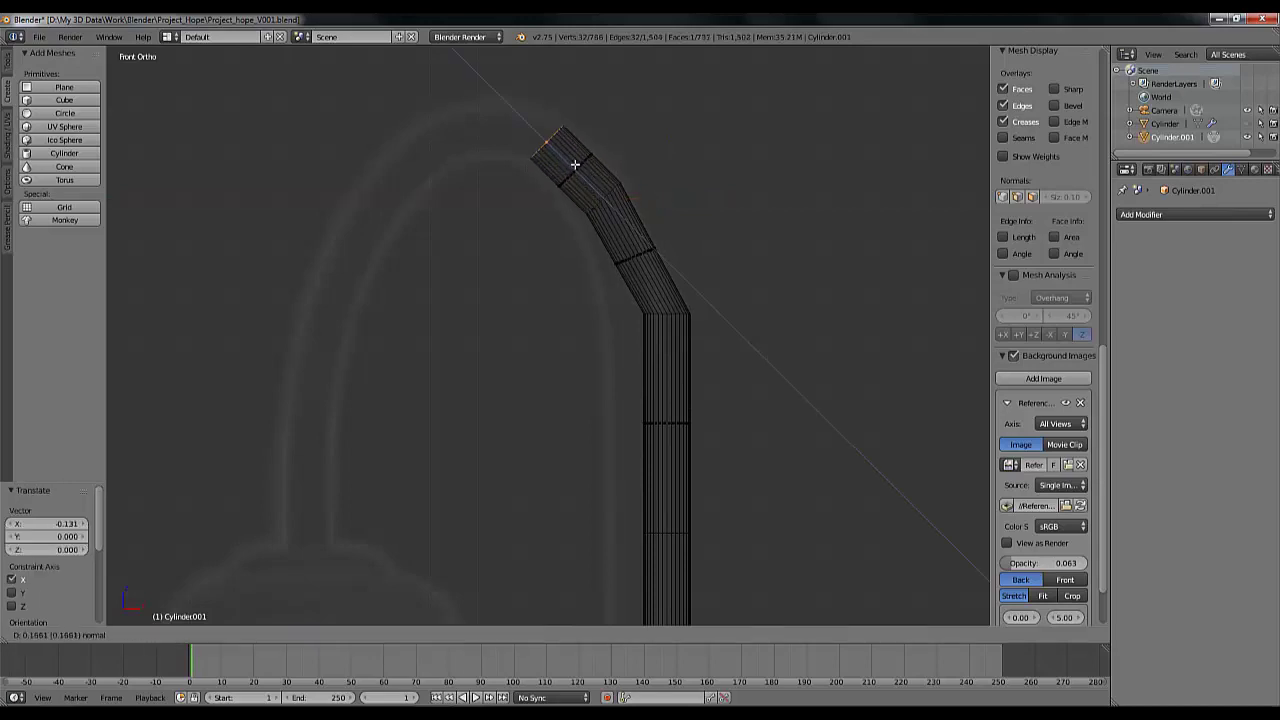
pyautogui.click(550, 150)
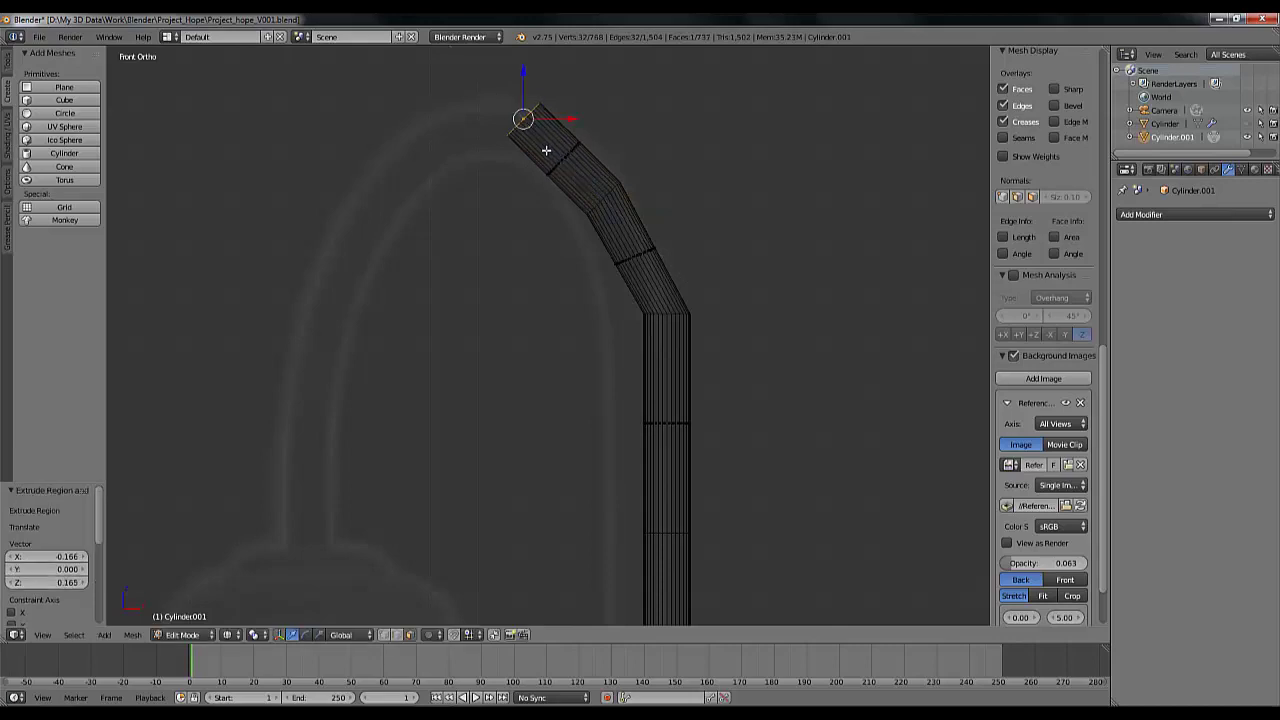
pyautogui.scroll(-2, 595, 242)
pyautogui.scroll(-2, 595, 242)
pyautogui.keyDown('shift'); pyautogui.moveTo(595, 242); pyautogui.dragTo(704, 307, button='middle'); pyautogui.keyUp('shift')
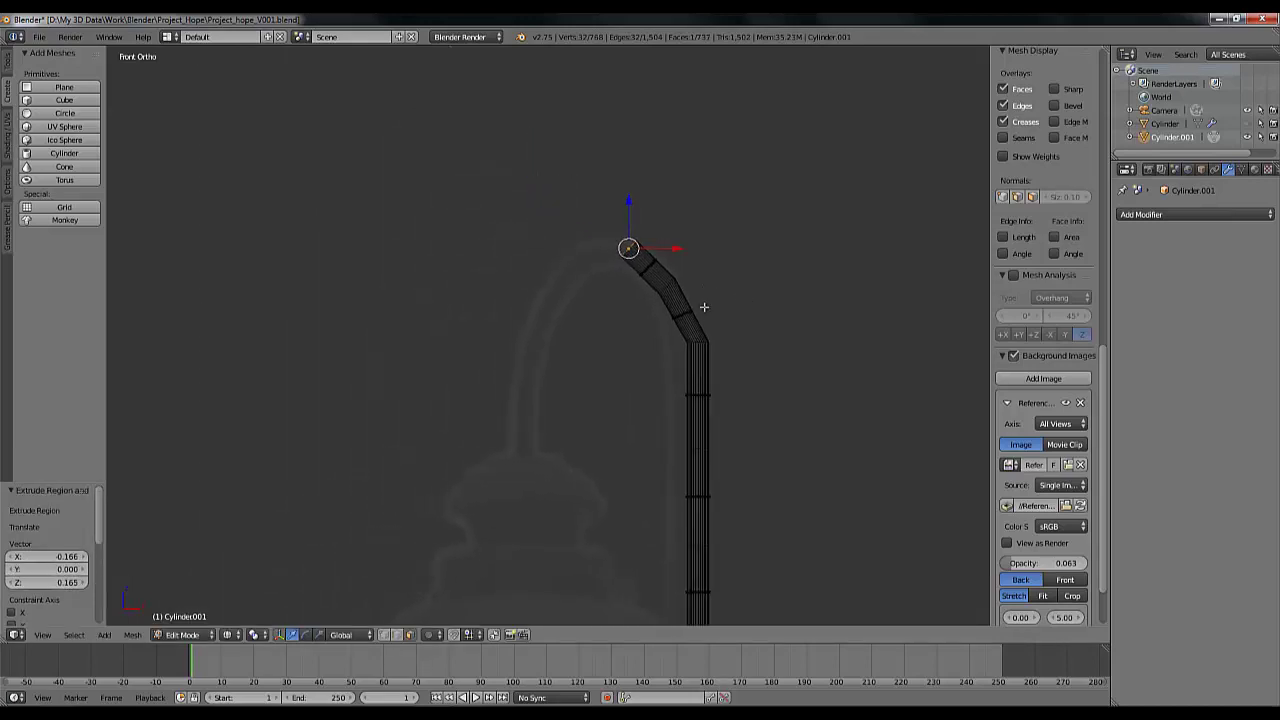
pyautogui.press('g')
pyautogui.press('z')
pyautogui.click(630, 214)
pyautogui.scroll(3, 646, 243)
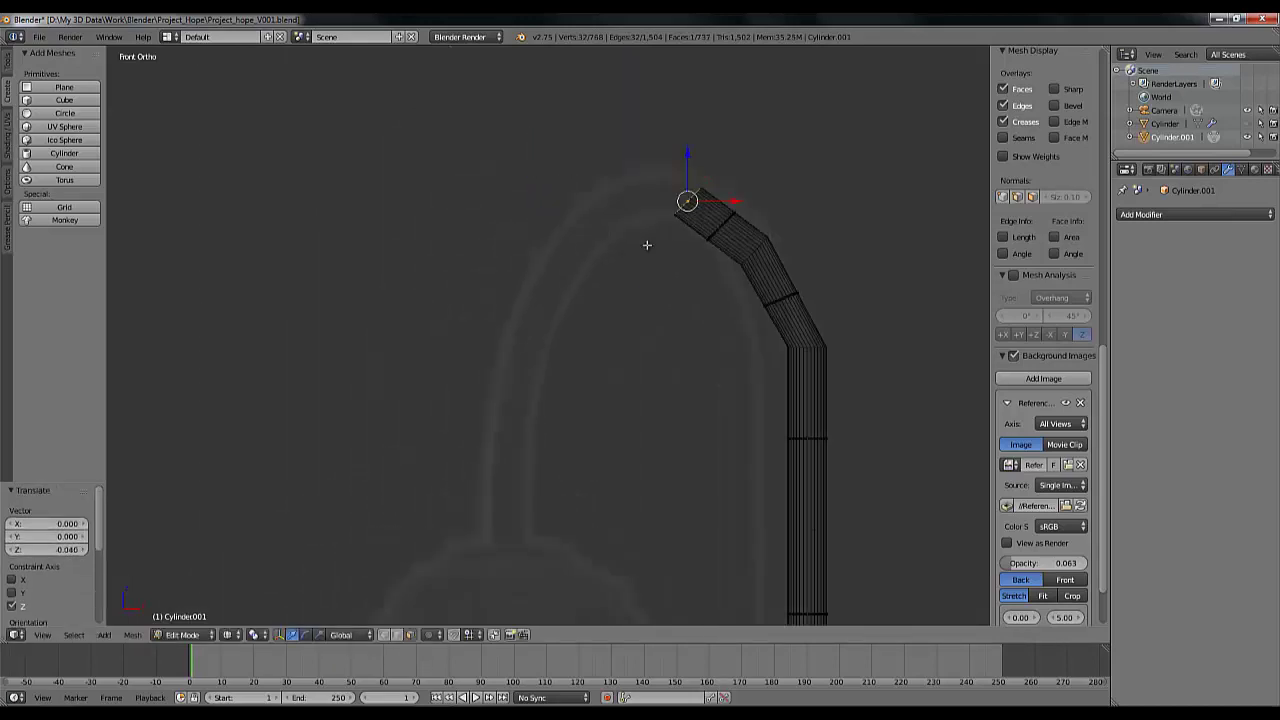
pyautogui.keyDown('shift'); pyautogui.moveTo(720, 296); pyautogui.dragTo(726, 334, button='middle'); pyautogui.keyUp('shift')
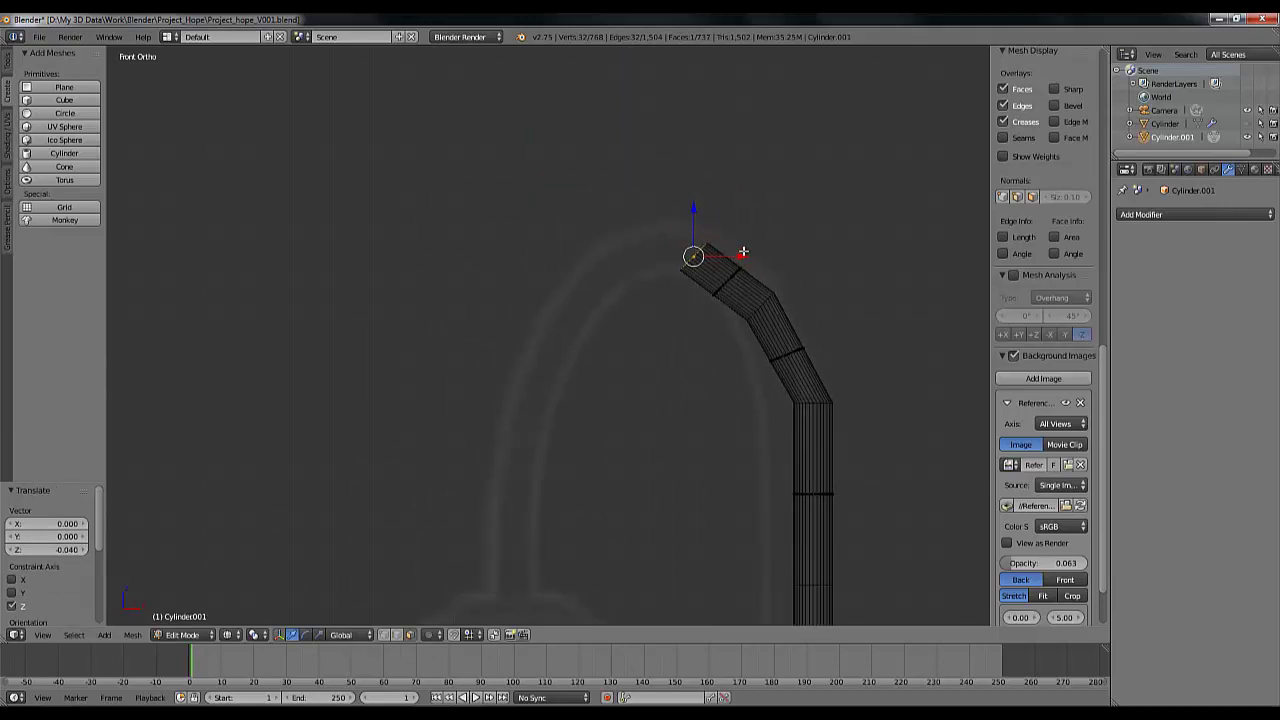
# Tilt the top ring, extrude another arch segment, lower it, and tilt it about -28°
pyautogui.press('r')
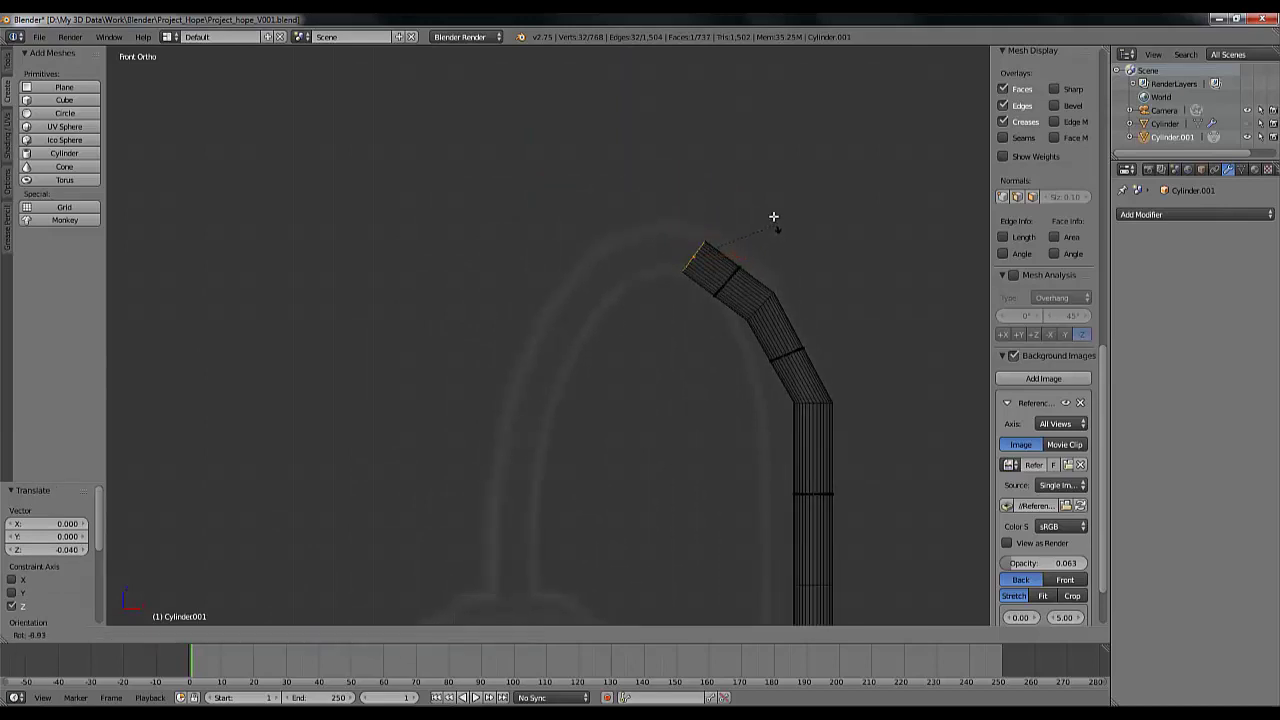
pyautogui.click(767, 205)
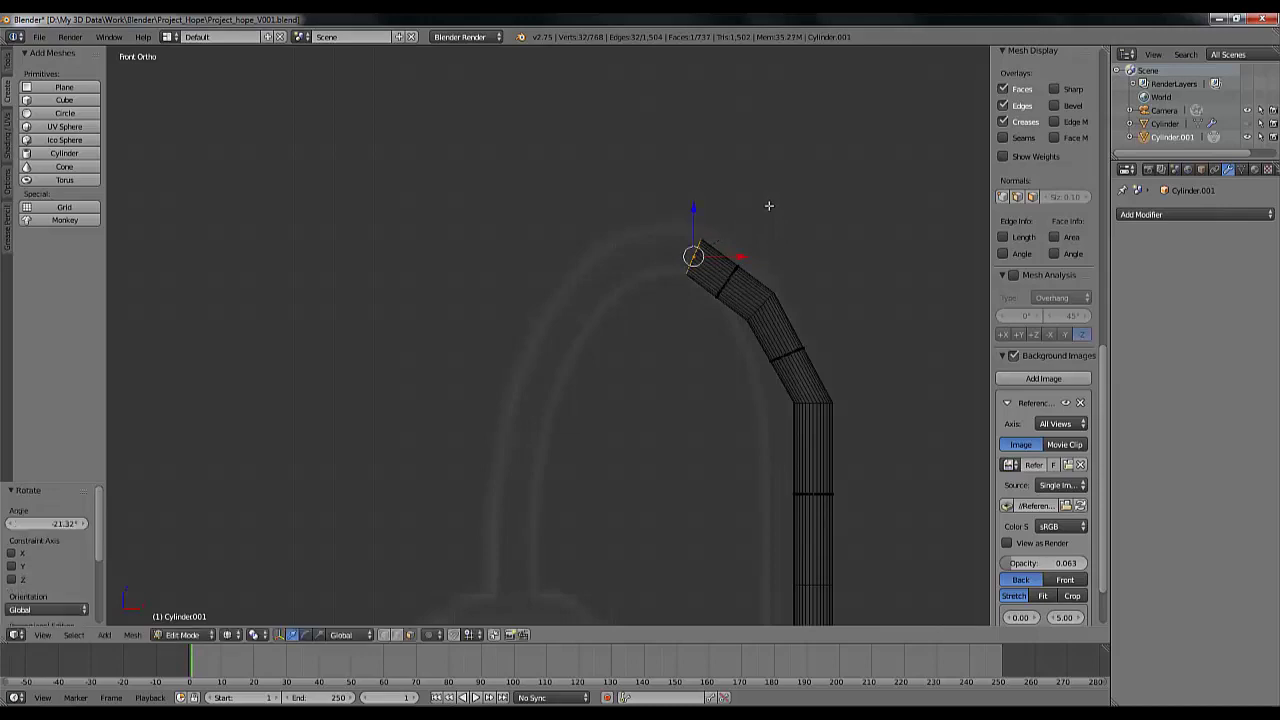
pyautogui.press('e')
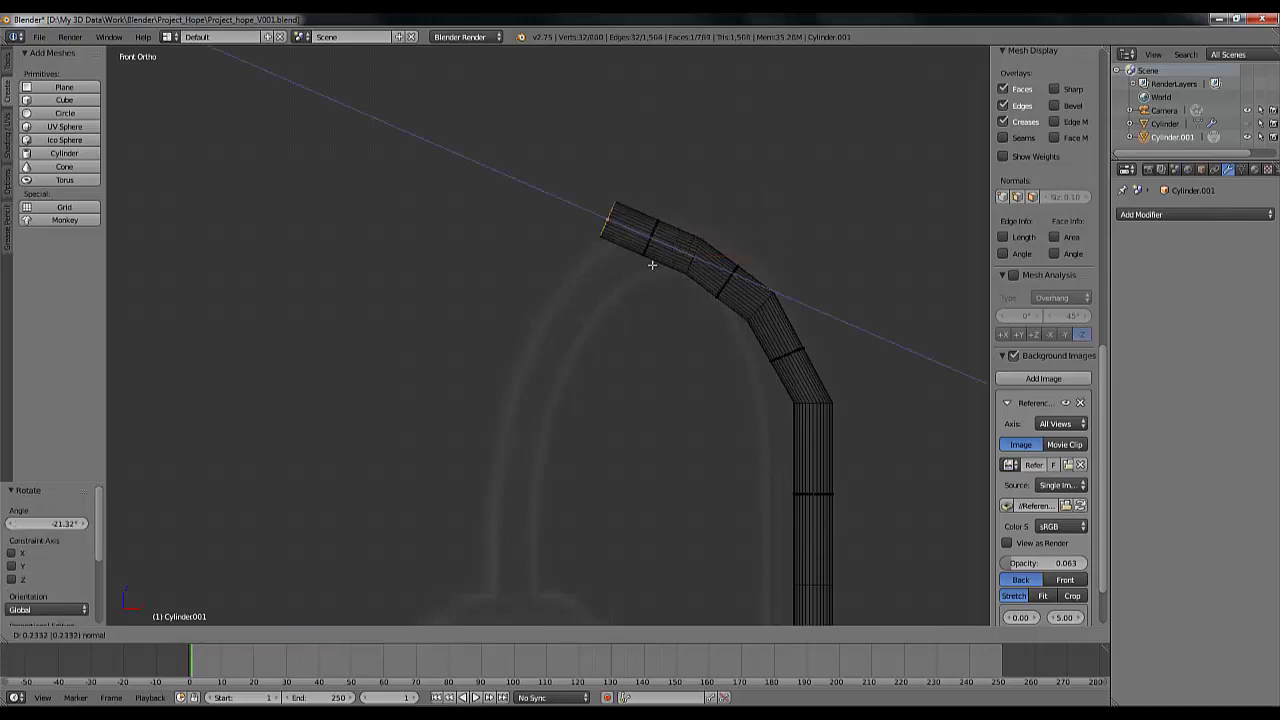
pyautogui.click(644, 263)
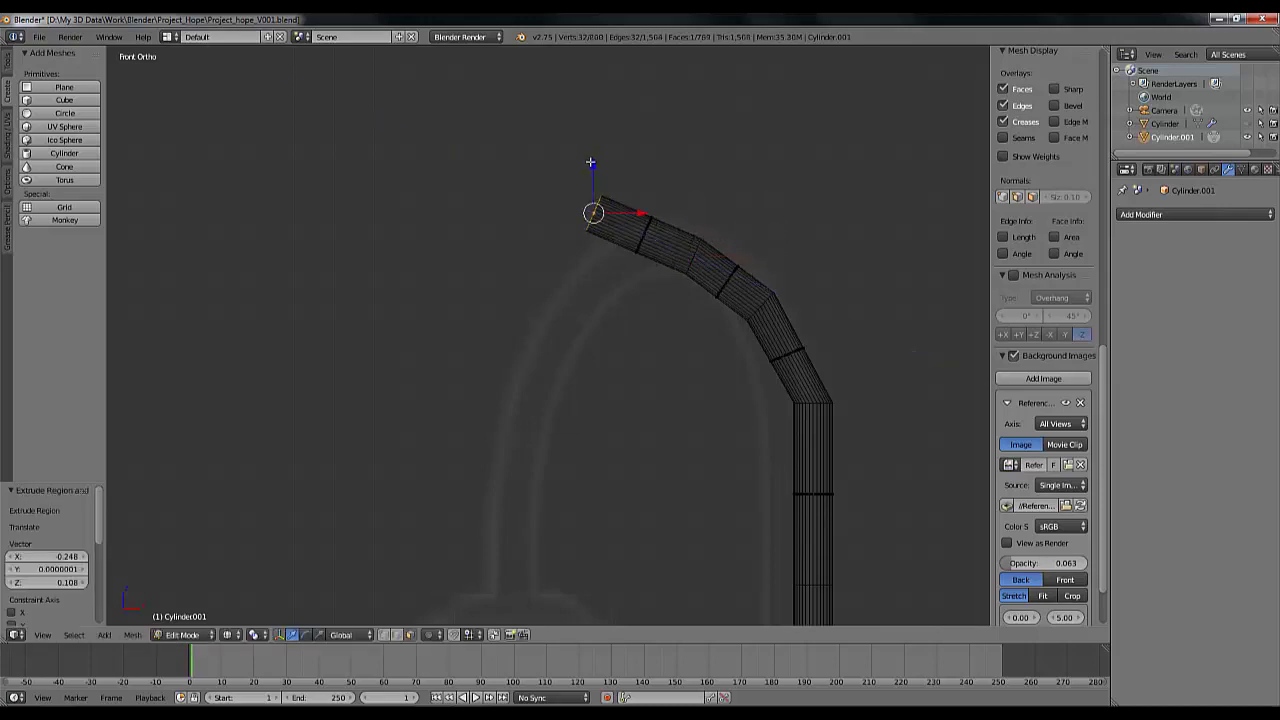
pyautogui.moveTo(590, 163); pyautogui.dragTo(589, 178)
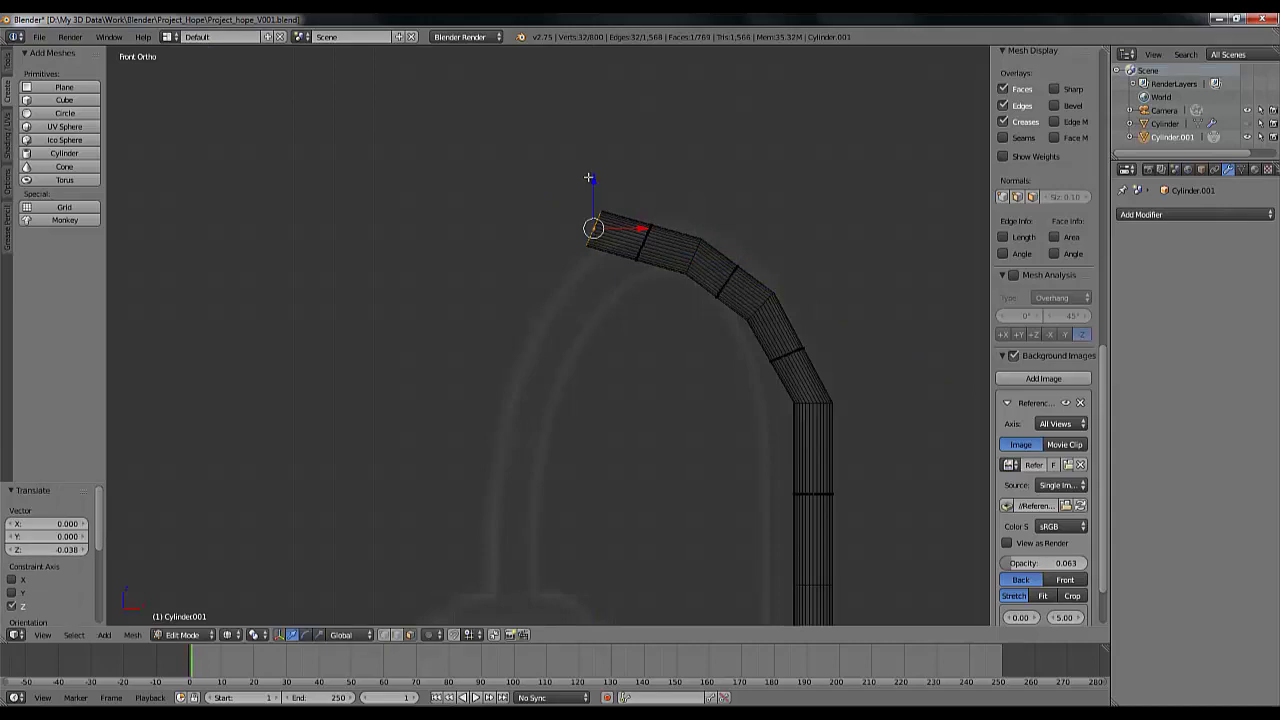
pyautogui.press('r')
pyautogui.click(550, 167)
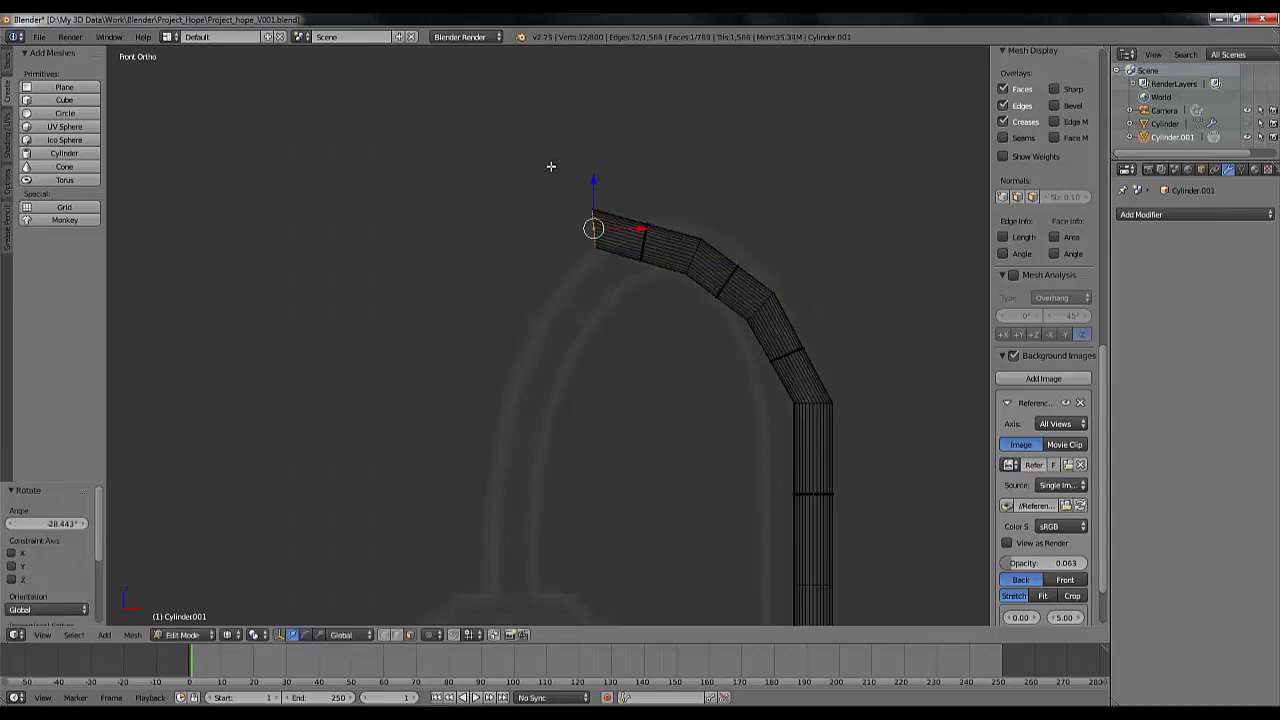
pyautogui.press('e')
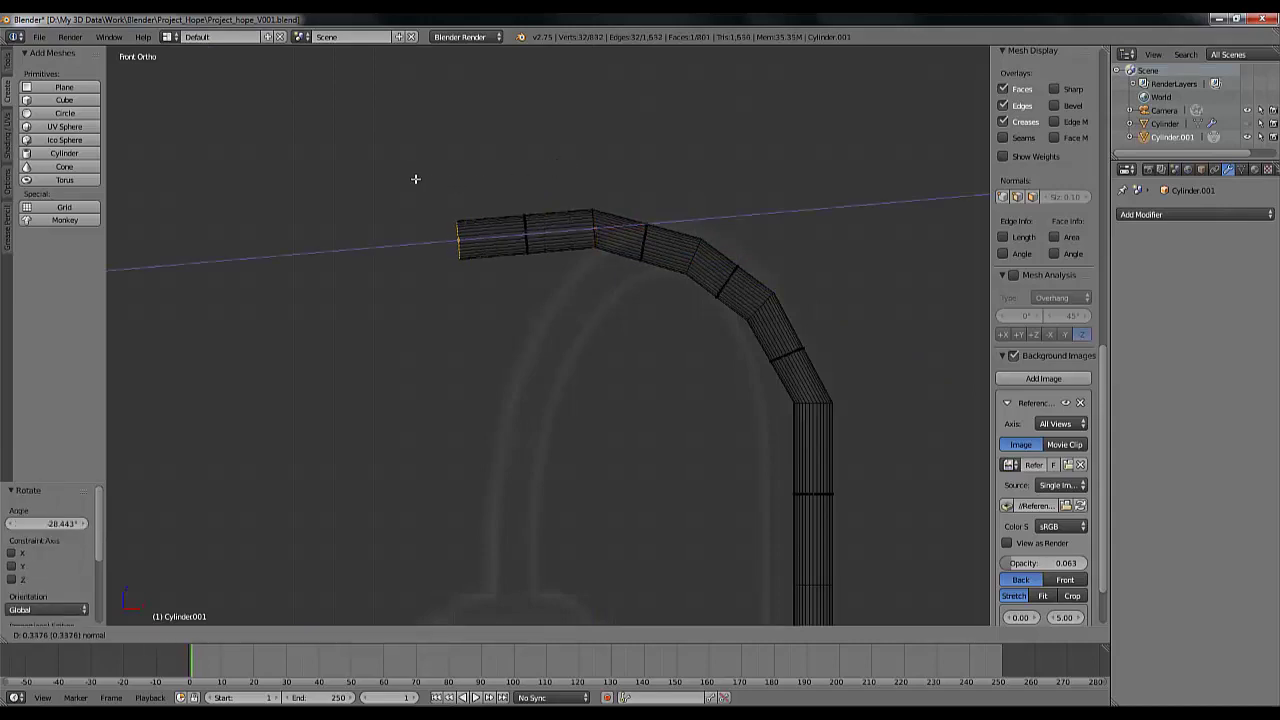
# Place the new arch segment and raise its end ring slightly on Z
pyautogui.click(392, 171)
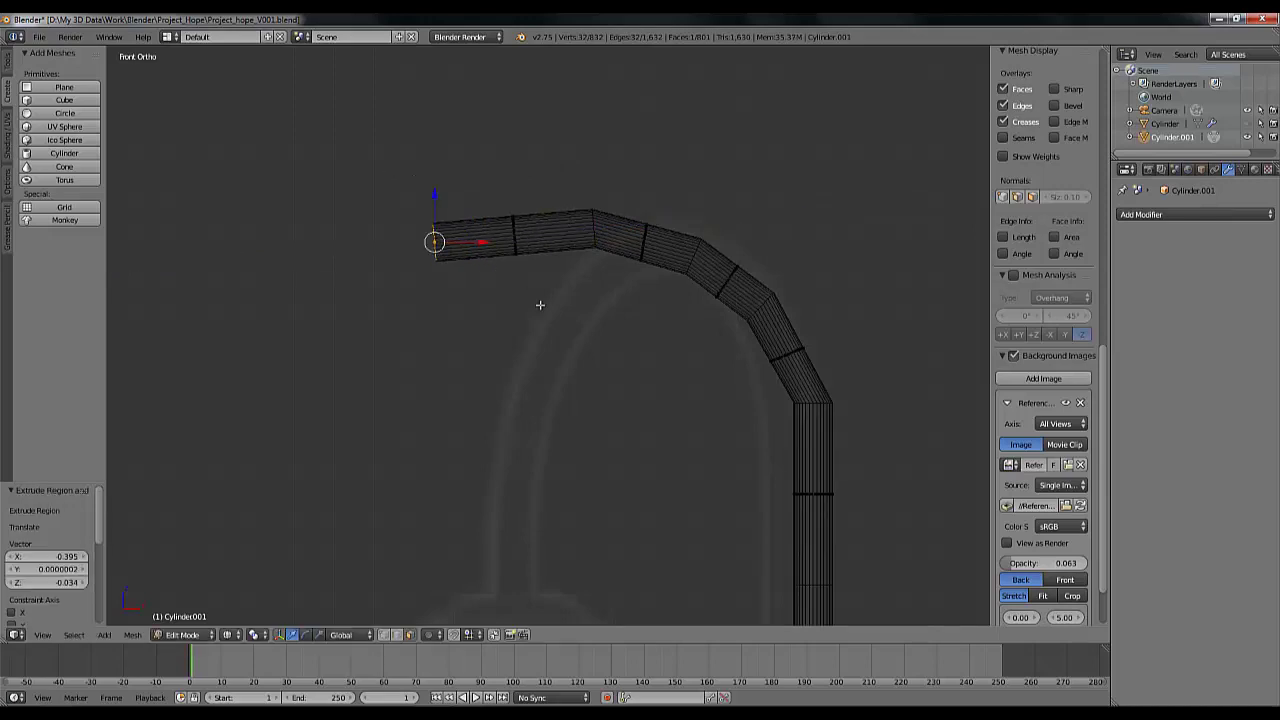
pyautogui.press('g')
pyautogui.press('z')
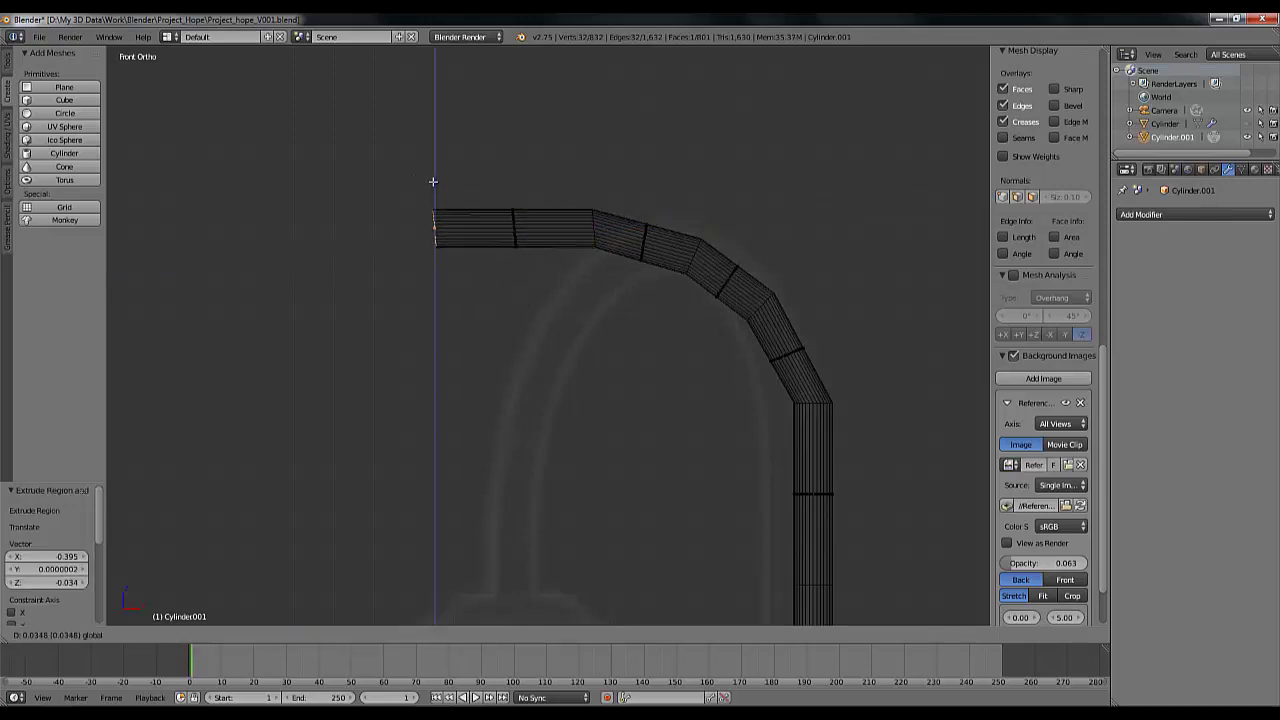
pyautogui.click(434, 195)
pyautogui.scroll(-2, 625, 303)
pyautogui.scroll(-3, 635, 321)
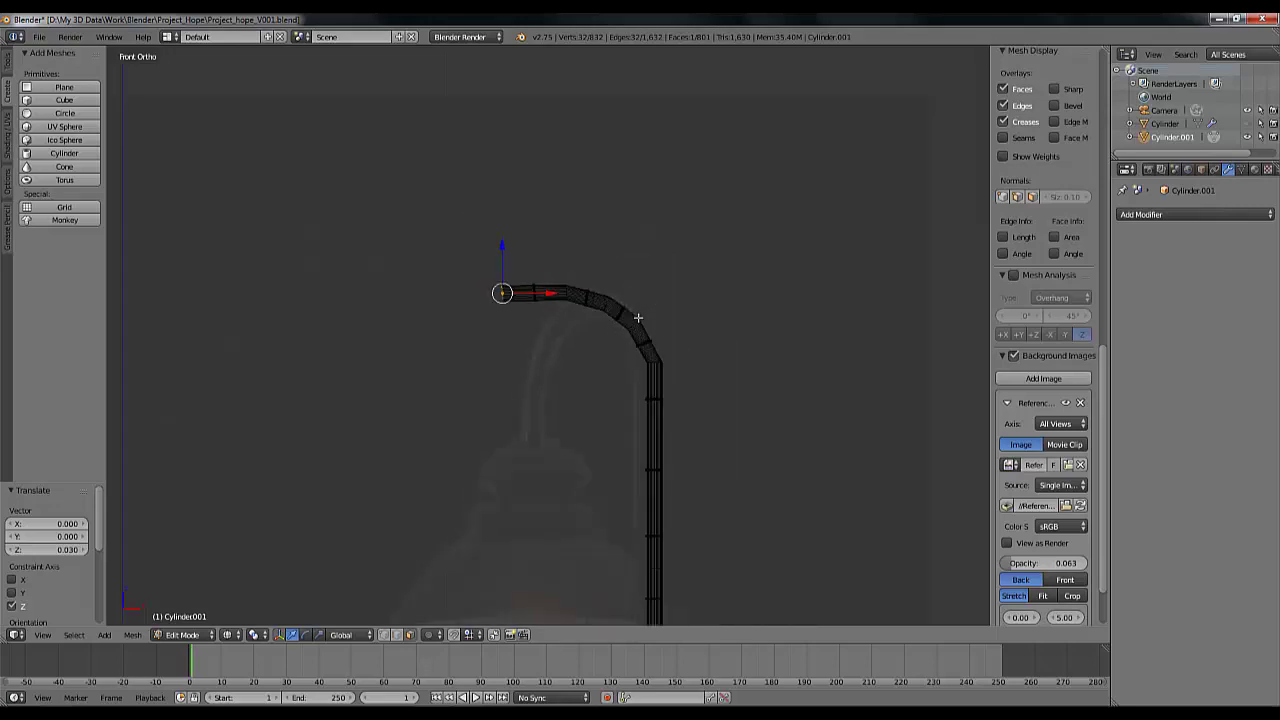
pyautogui.scroll(5, 588, 342)
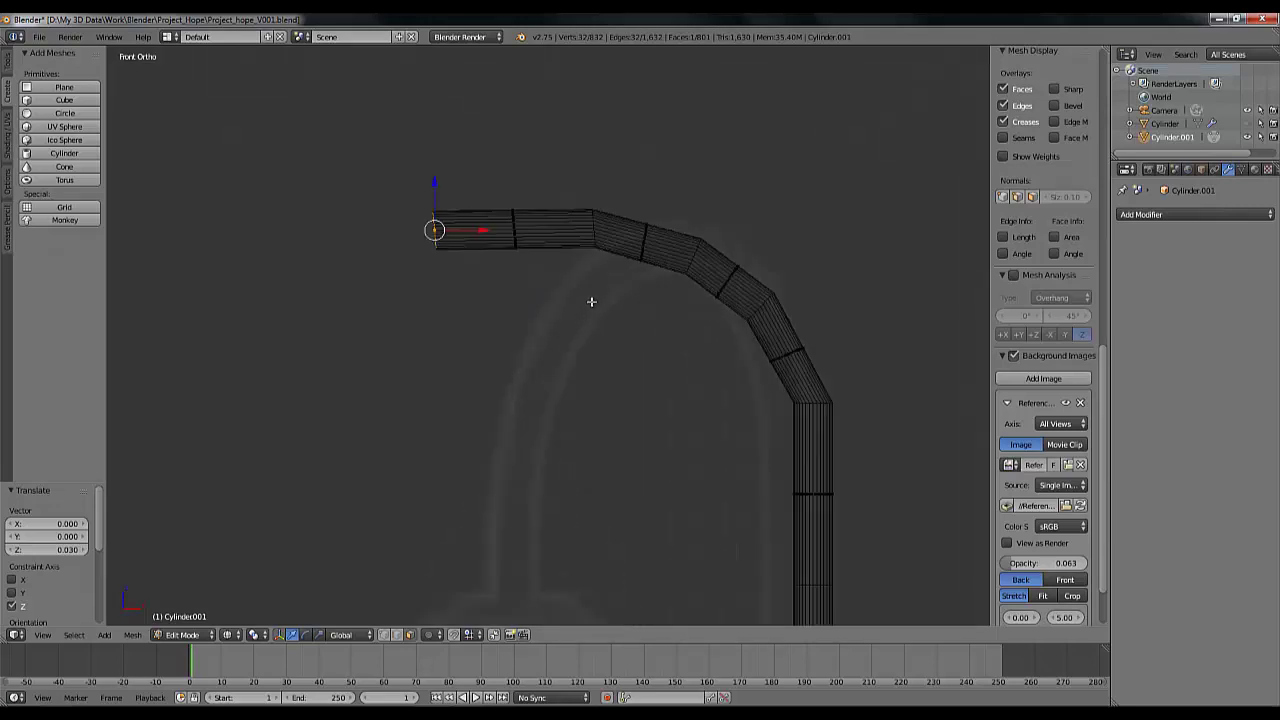
pyautogui.scroll(2, 714, 289)
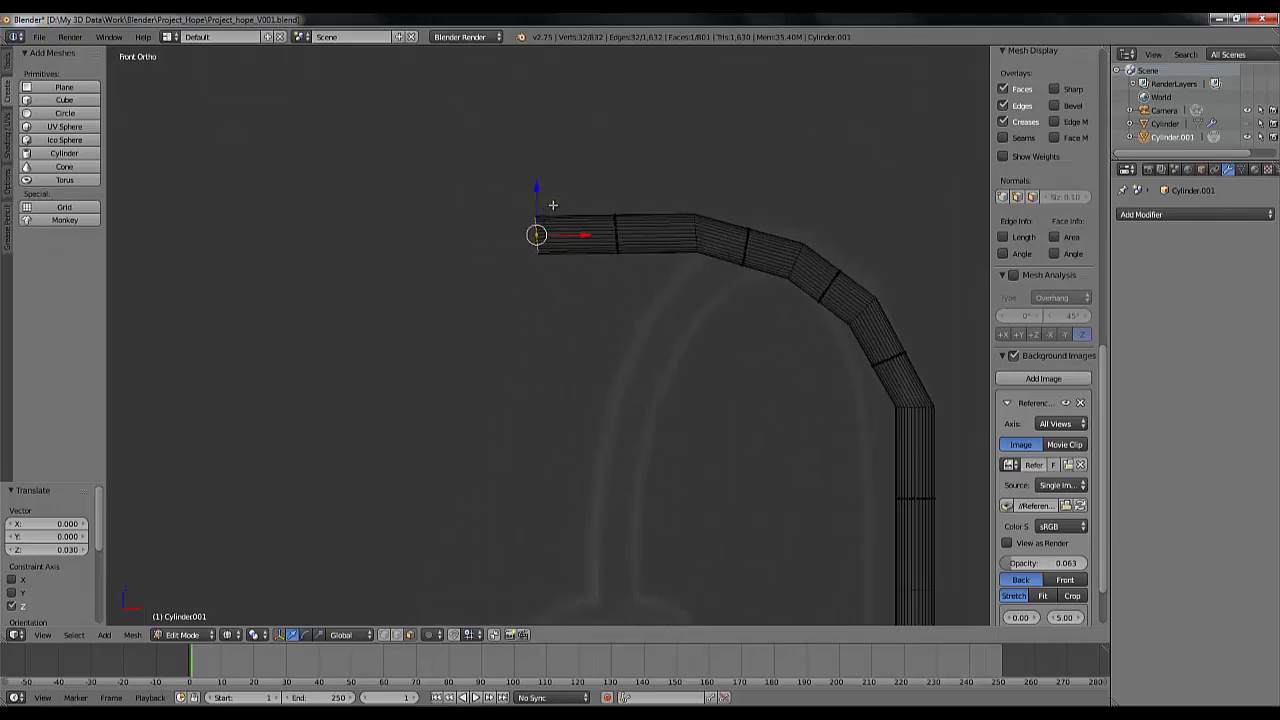
# Level the end ring and extrude a horizontal section leftward, cancelling a stray tilt
pyautogui.press('r')
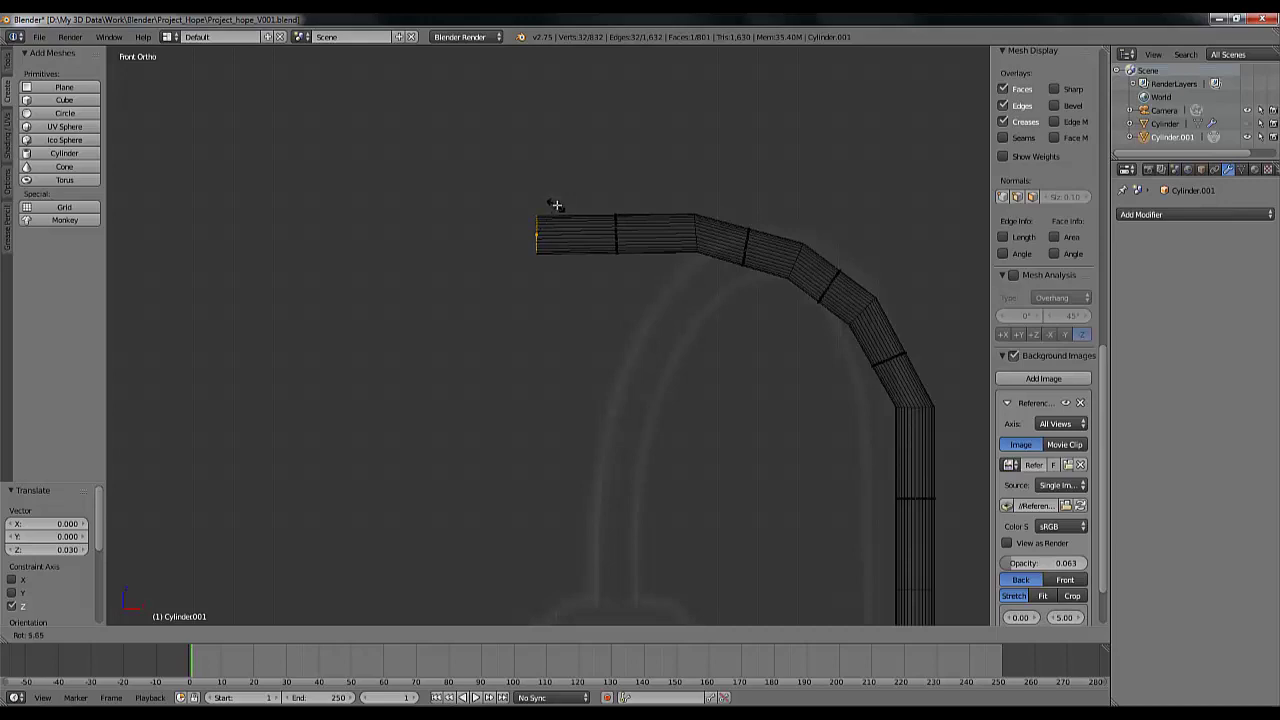
pyautogui.click(560, 205)
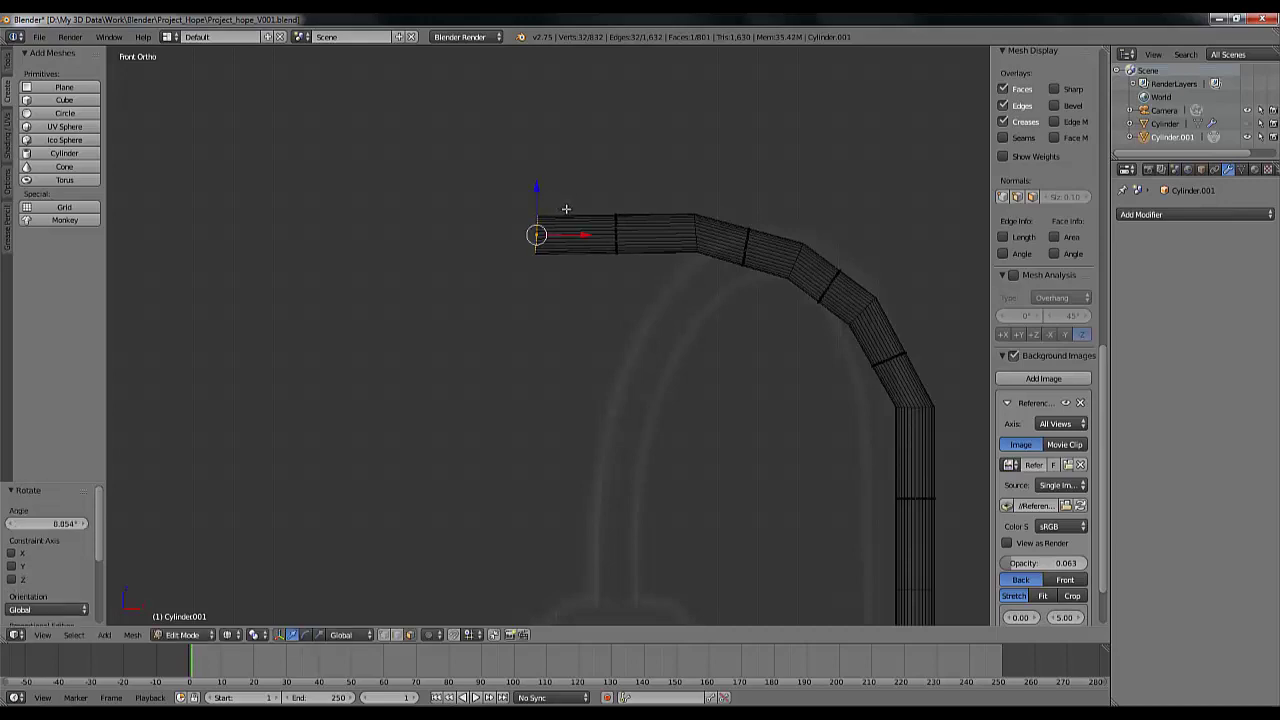
pyautogui.press('r')
pyautogui.click(563, 207)
pyautogui.press('e')
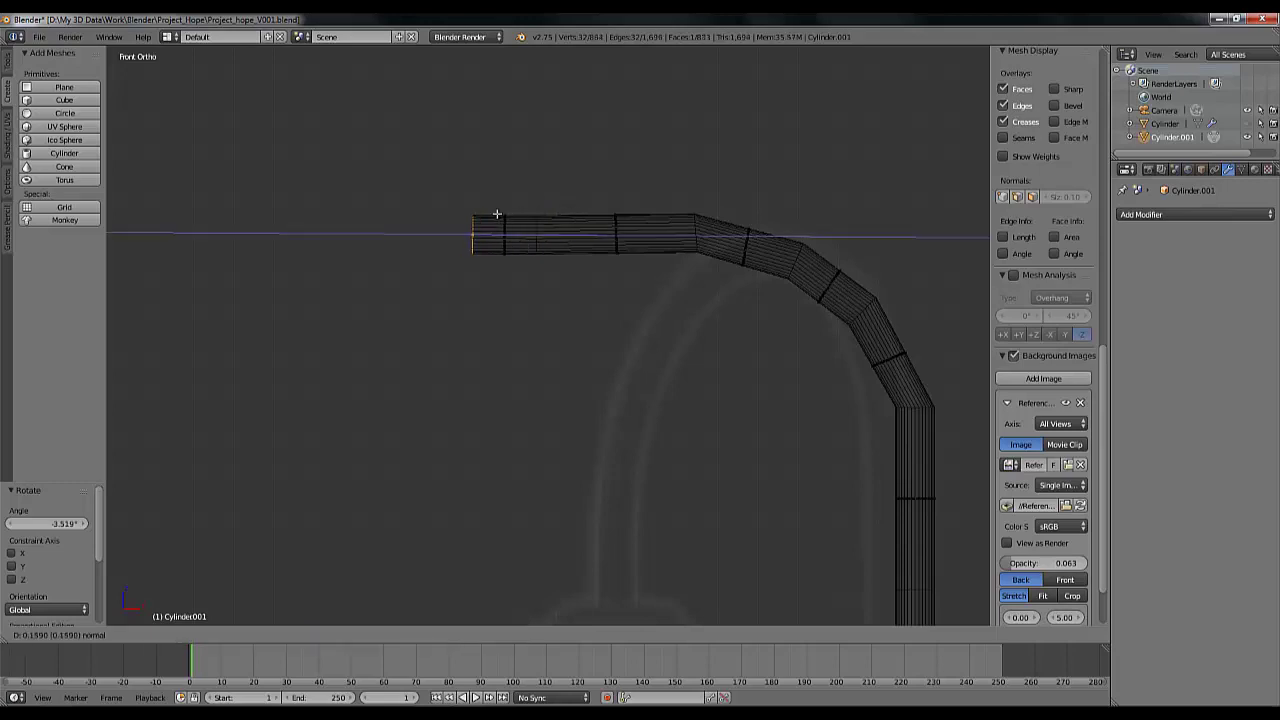
pyautogui.click(480, 210)
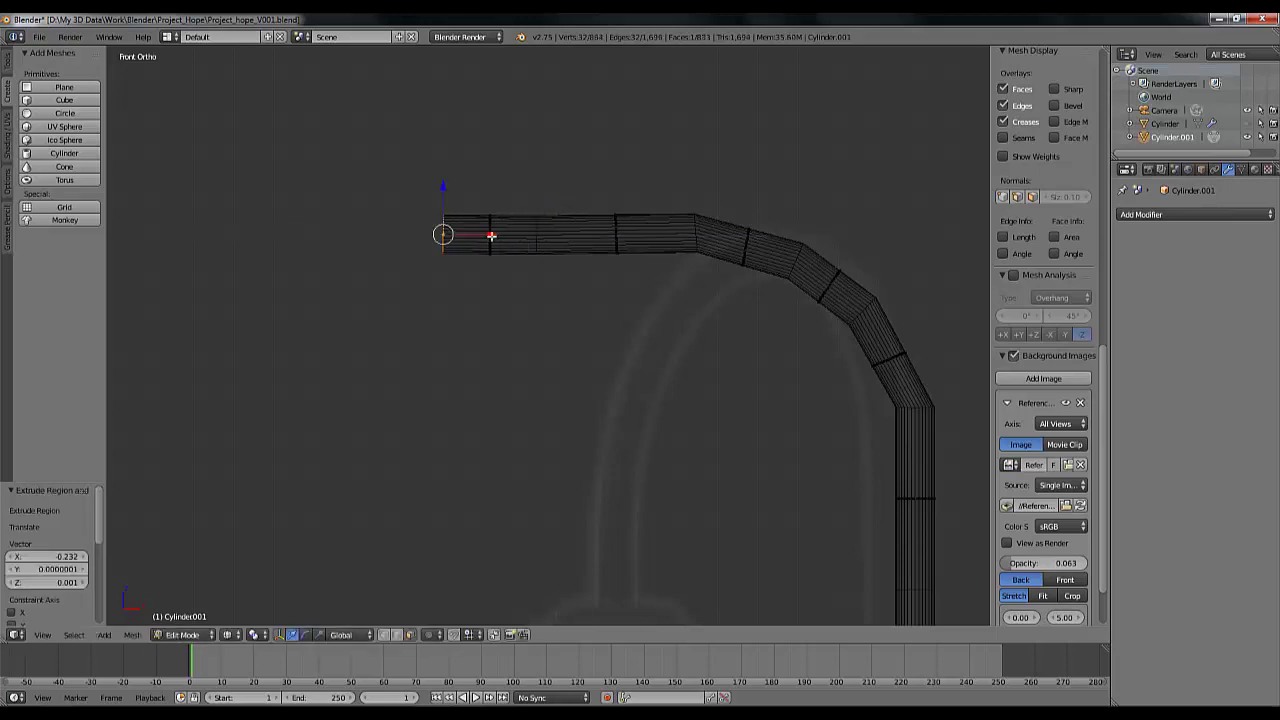
pyautogui.scroll(-6, 491, 240)
pyautogui.scroll(6, 491, 240)
pyautogui.press('r')
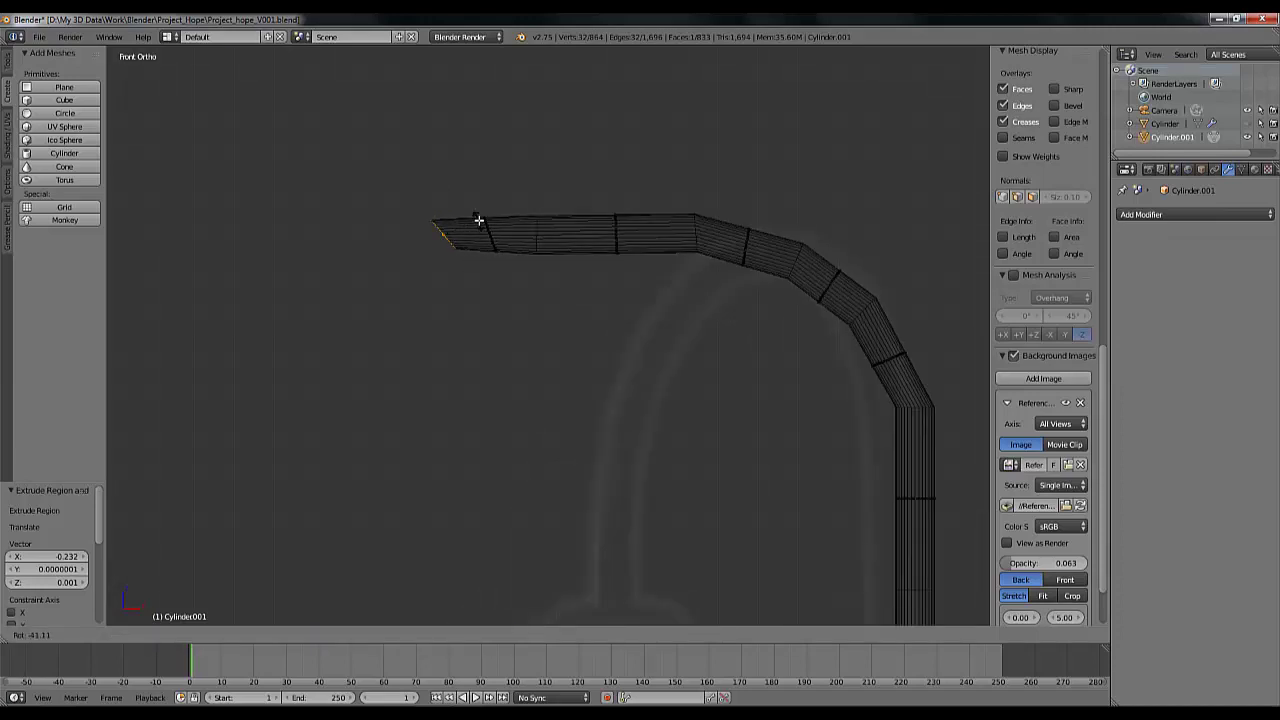
pyautogui.press('Escape')
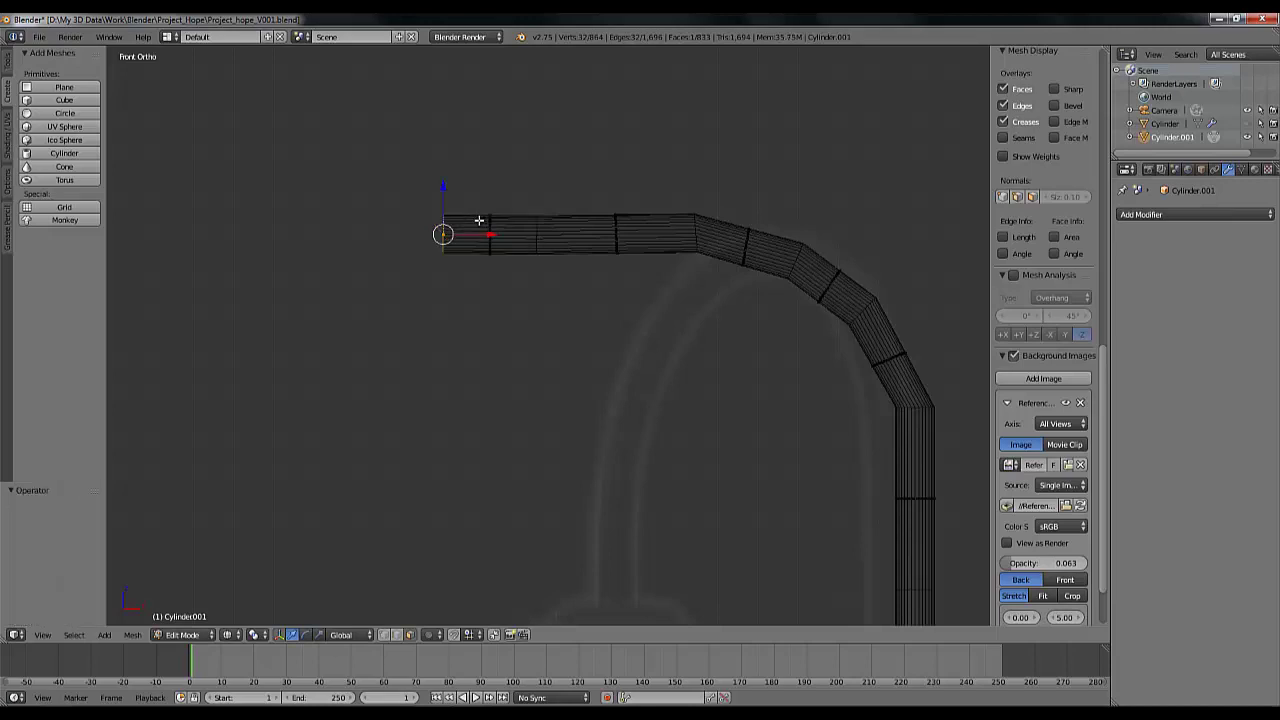
# Extend the arm further left, lower the end ring, and tilt it about -48.6° downward
pyautogui.press('e')
pyautogui.click(403, 222)
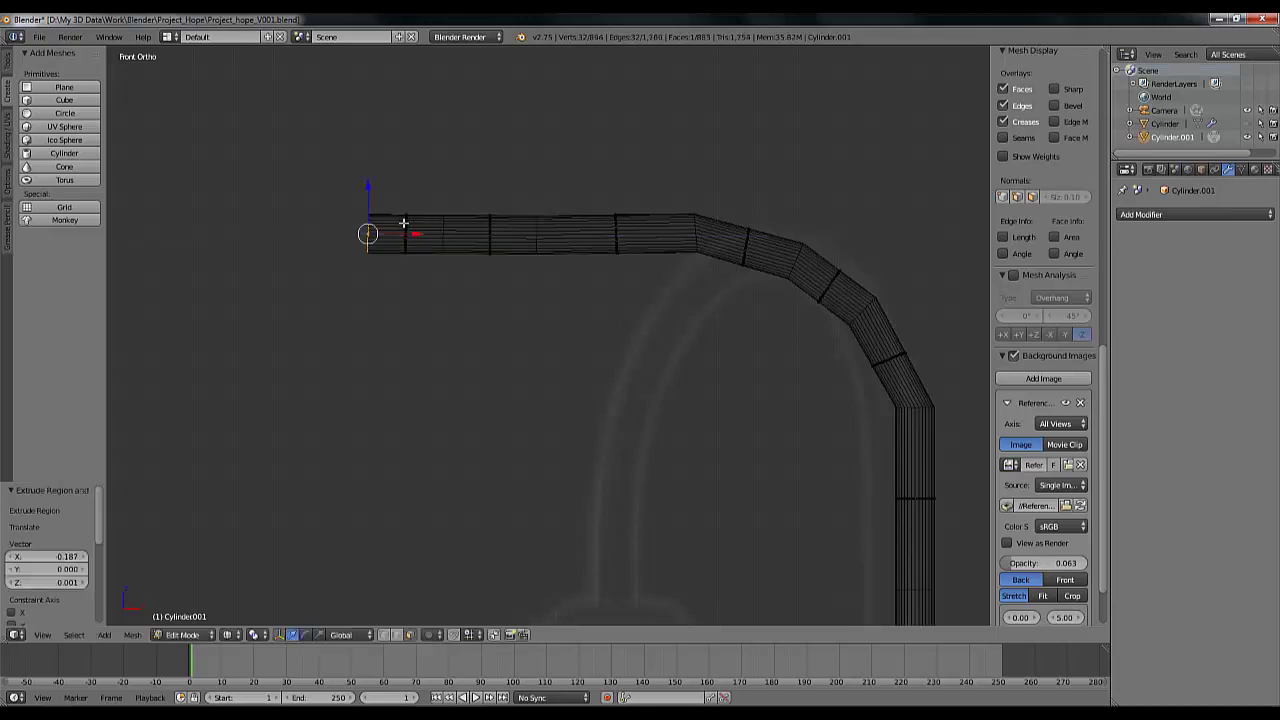
pyautogui.moveTo(370, 186); pyautogui.dragTo(384, 236)
pyautogui.press('r')
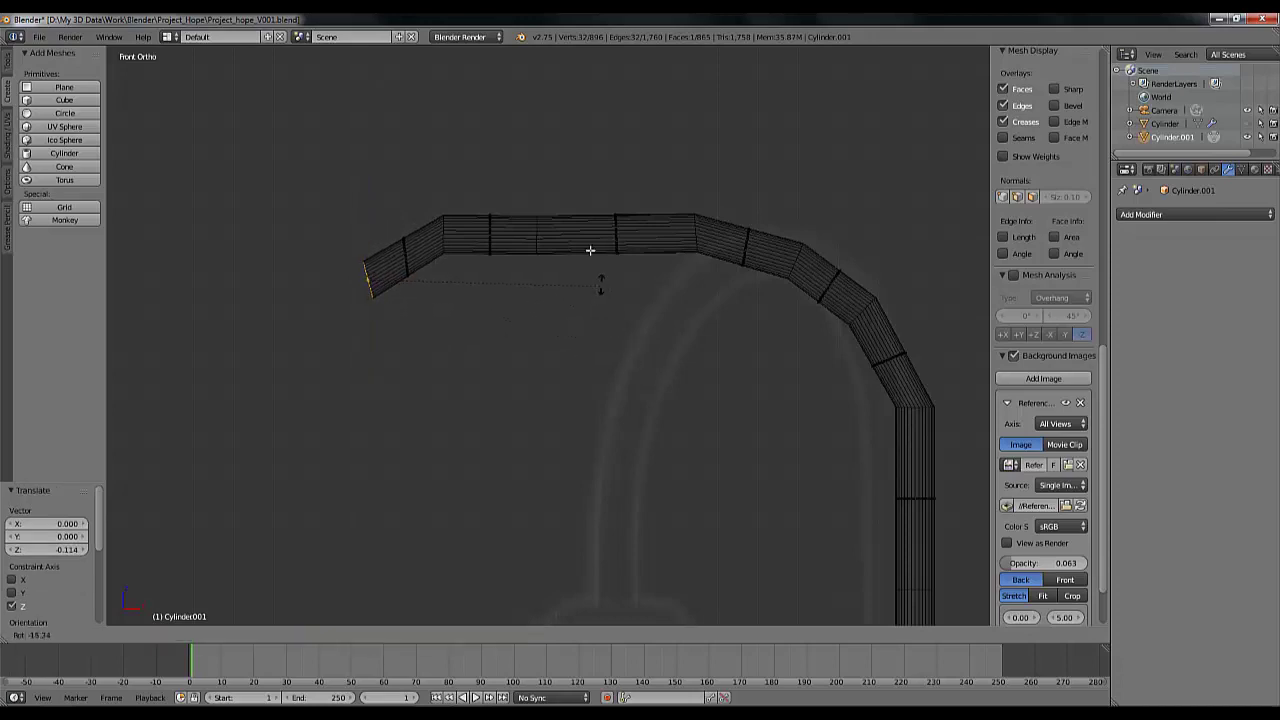
pyautogui.click(535, 177)
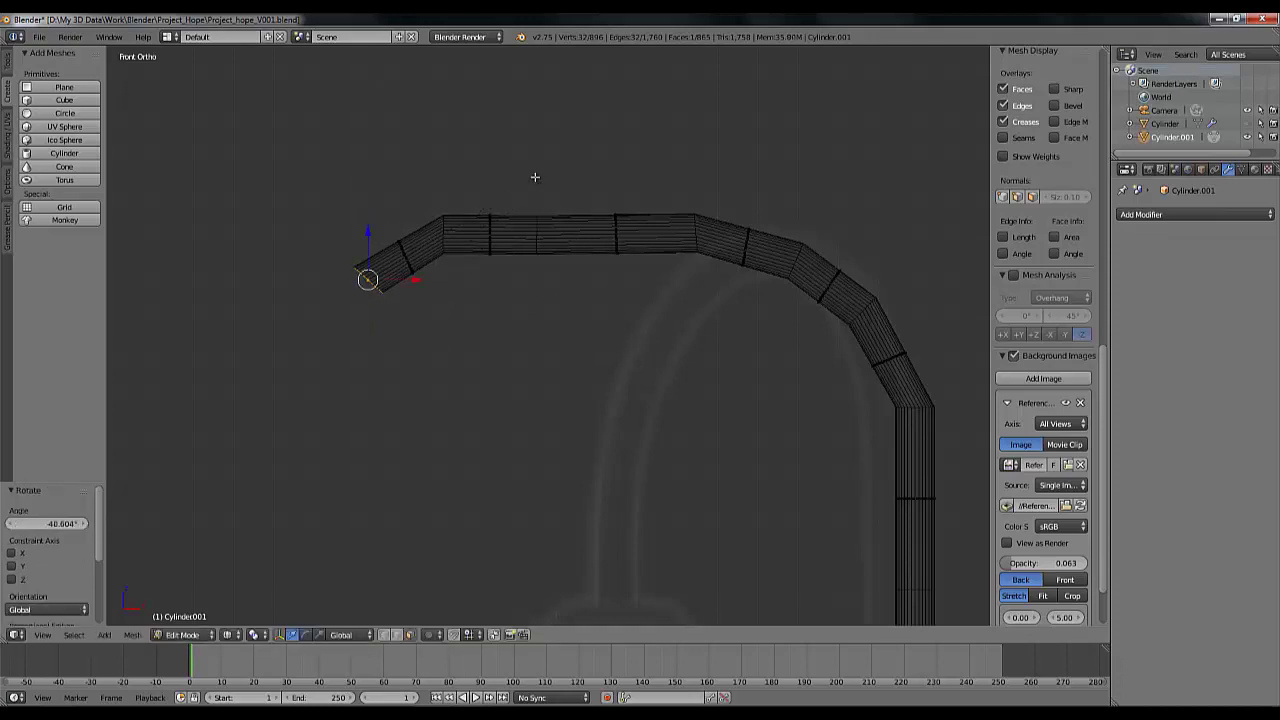
# Extrude a diagonal segment down-left and adjust its position along X and Z
pyautogui.press('e')
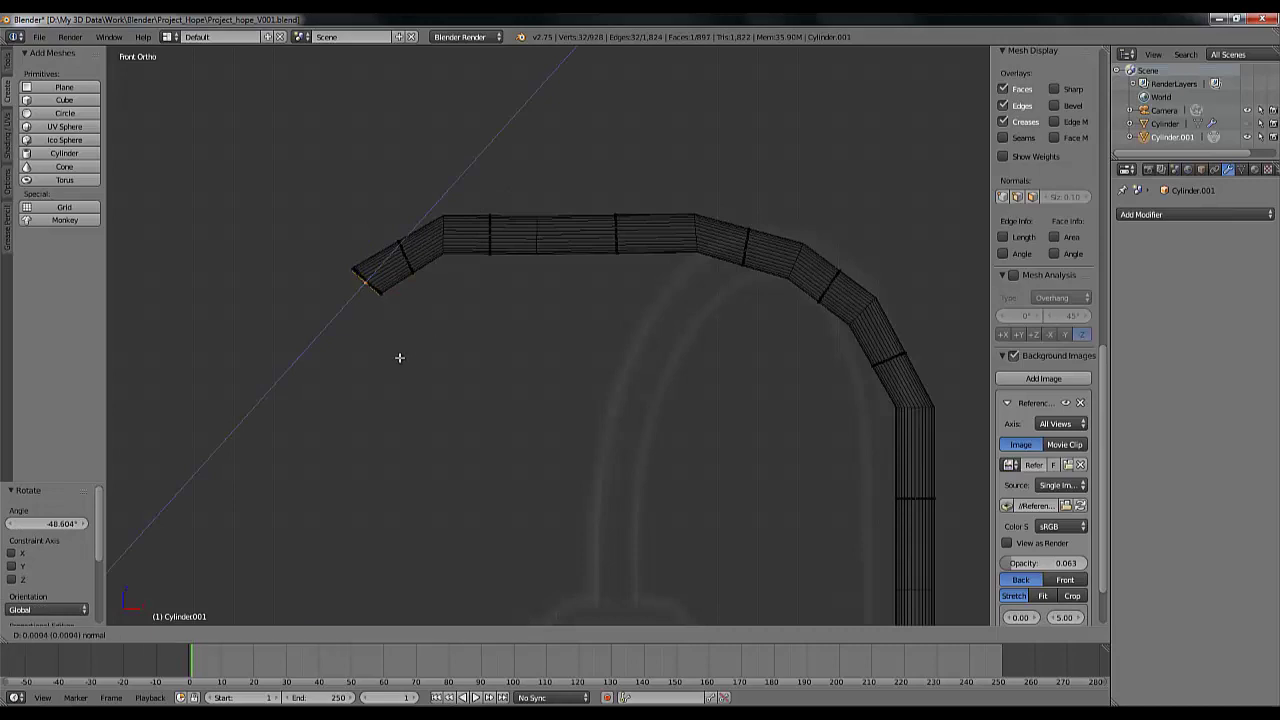
pyautogui.click(355, 424)
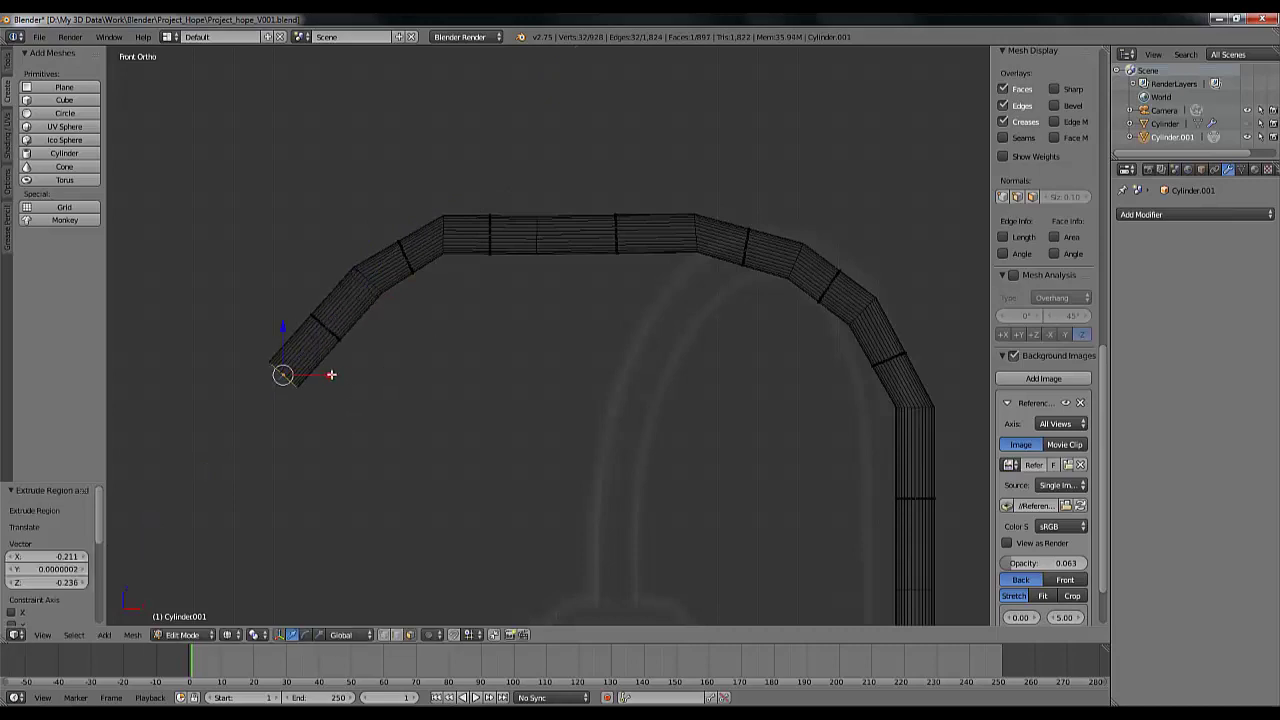
pyautogui.press('g')
pyautogui.press('x')
pyautogui.click(372, 382)
pyautogui.press('g')
pyautogui.press('z')
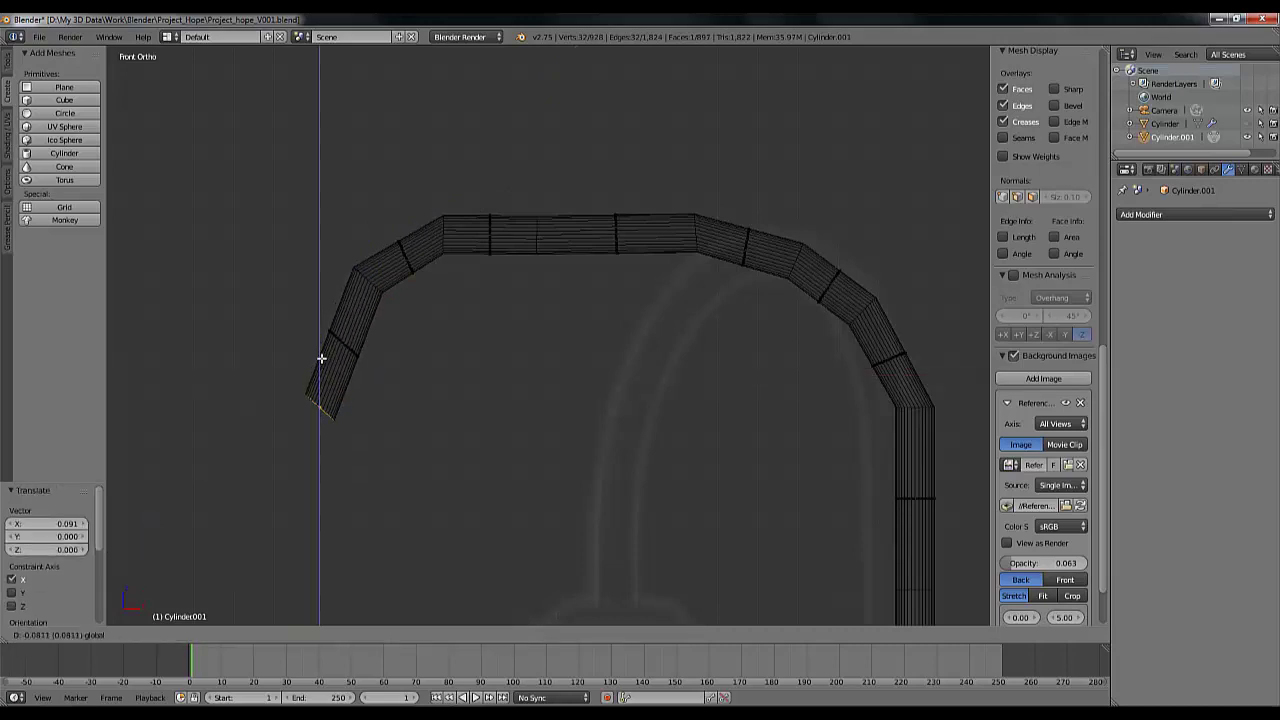
pyautogui.click(321, 358)
# Pan and zoom the view to inspect the forming hook
pyautogui.keyDown('shift'); pyautogui.moveTo(403, 467); pyautogui.dragTo(531, 411, button='middle'); pyautogui.keyUp('shift')
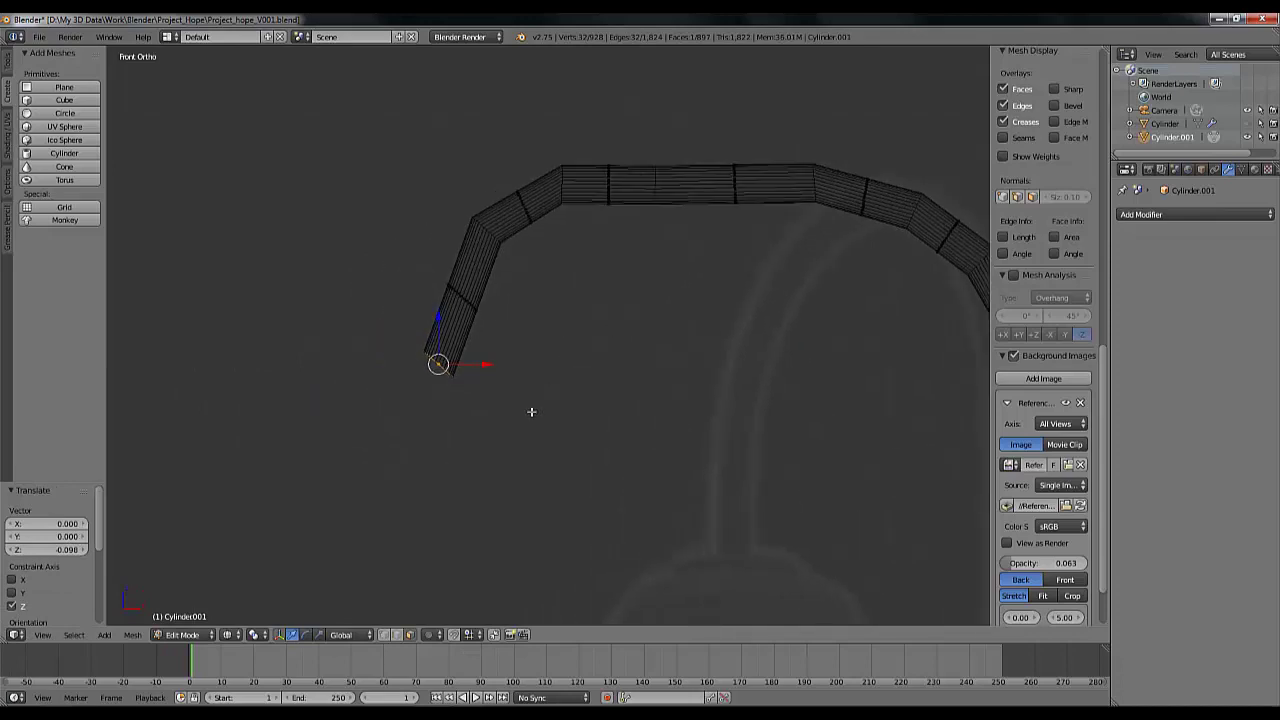
pyautogui.scroll(-3, 523, 409)
pyautogui.scroll(3, 525, 418)
pyautogui.scroll(-3, 495, 272)
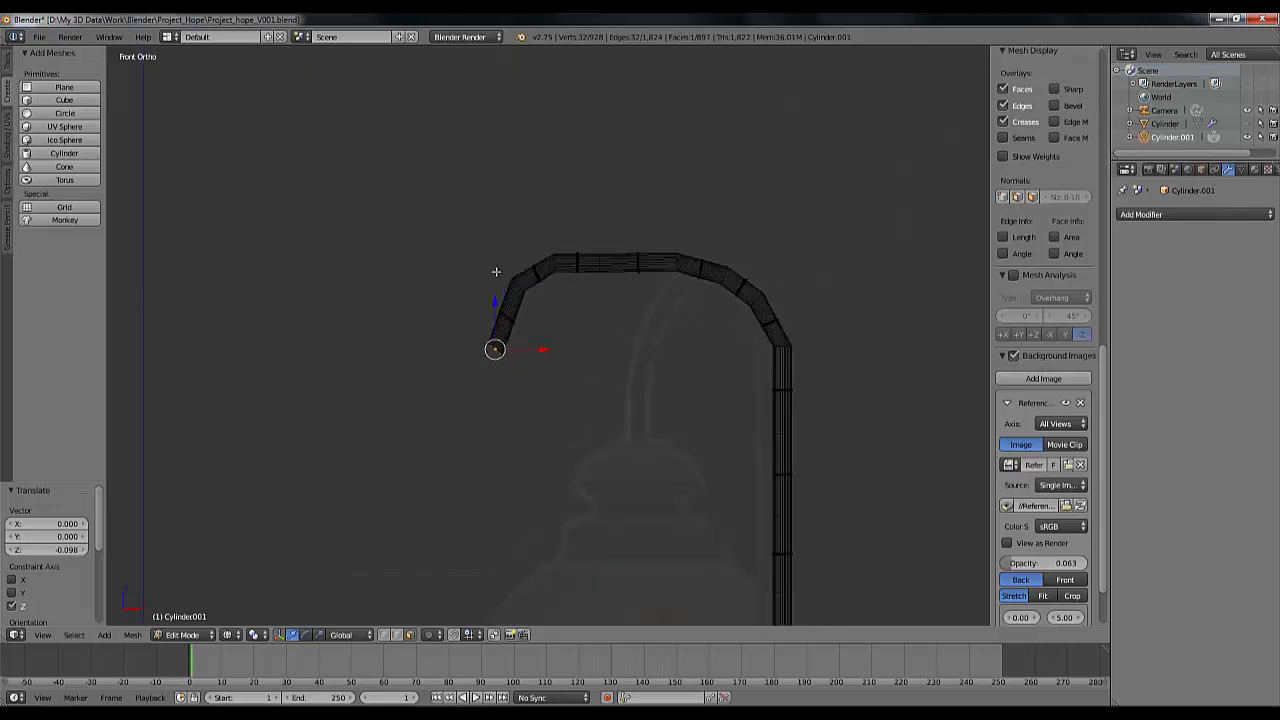
pyautogui.scroll(3, 497, 272)
pyautogui.scroll(2, 520, 314)
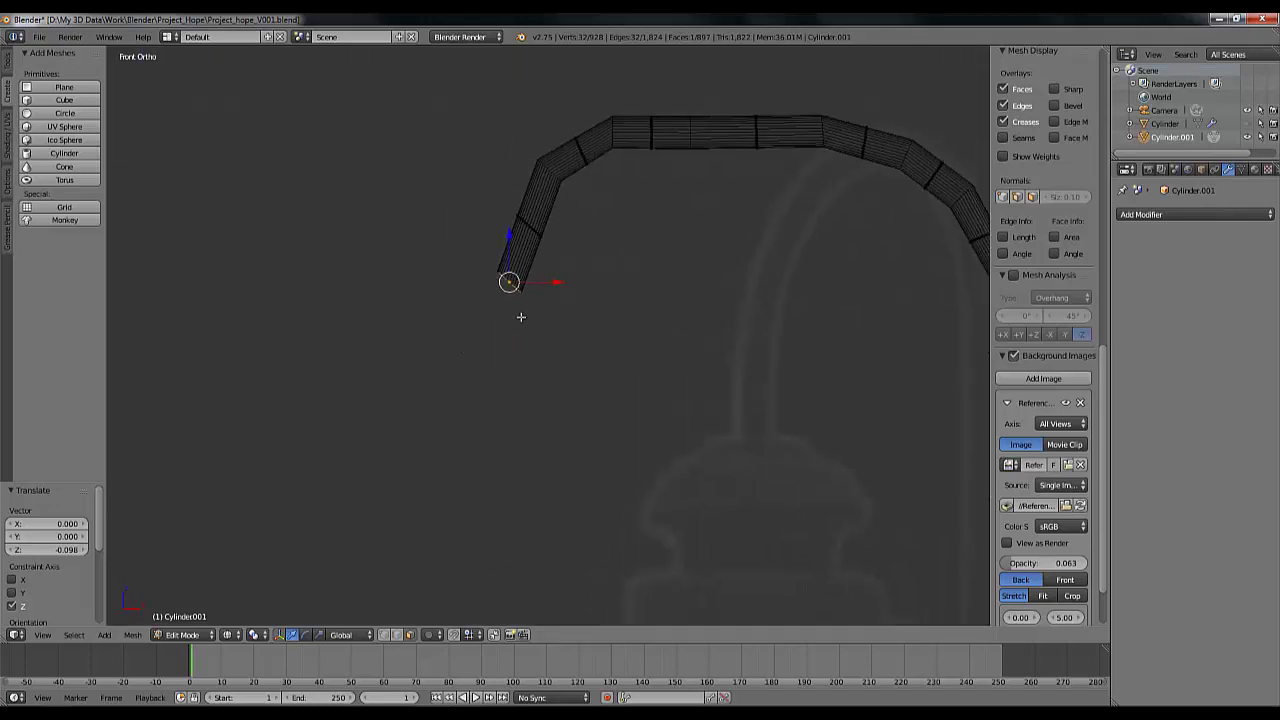
pyautogui.scroll(-1, 545, 359)
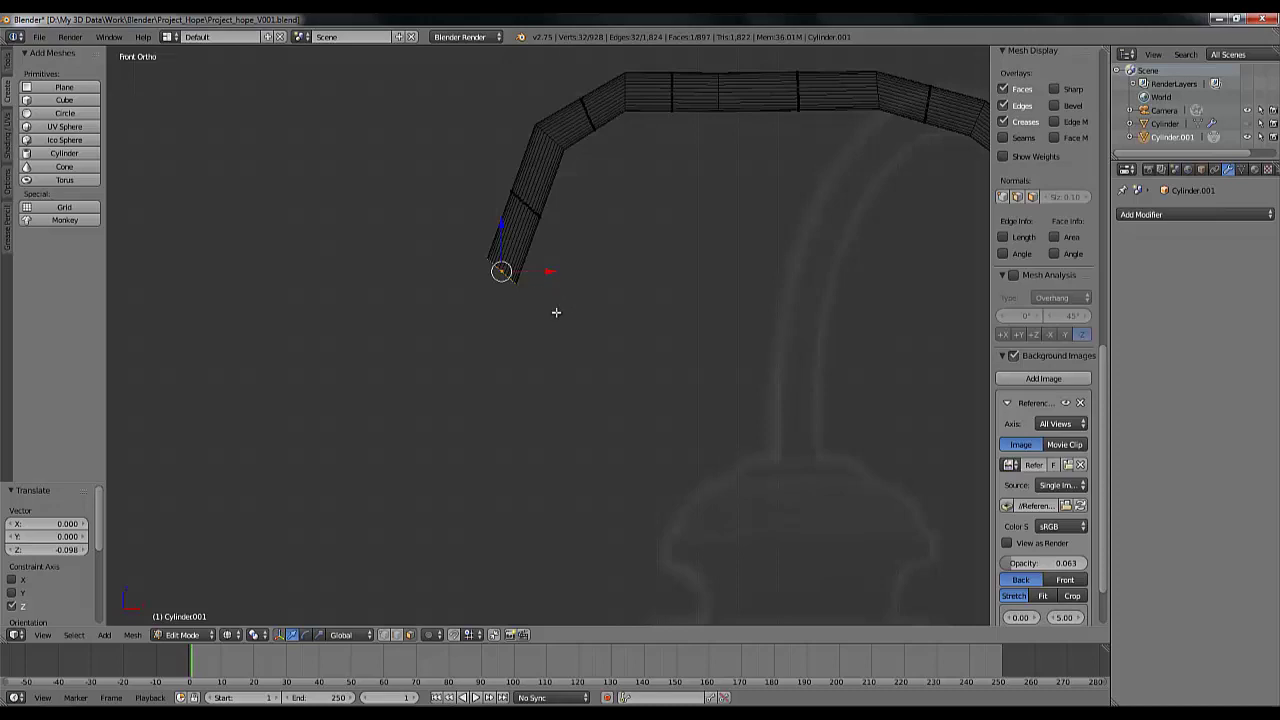
# Rotate the hook's end ring, then extrude two tube sections straight downward
pyautogui.scroll(-4, 624, 284)
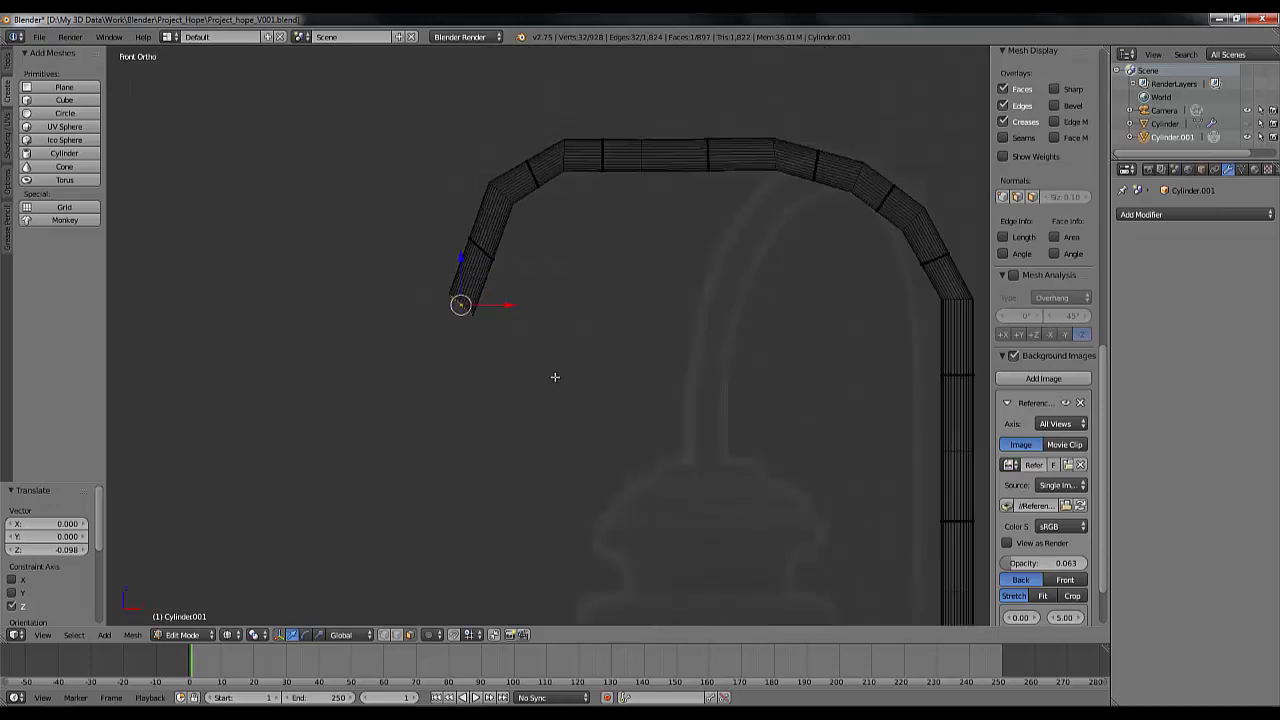
pyautogui.scroll(2, 554, 343)
pyautogui.scroll(-2, 611, 280)
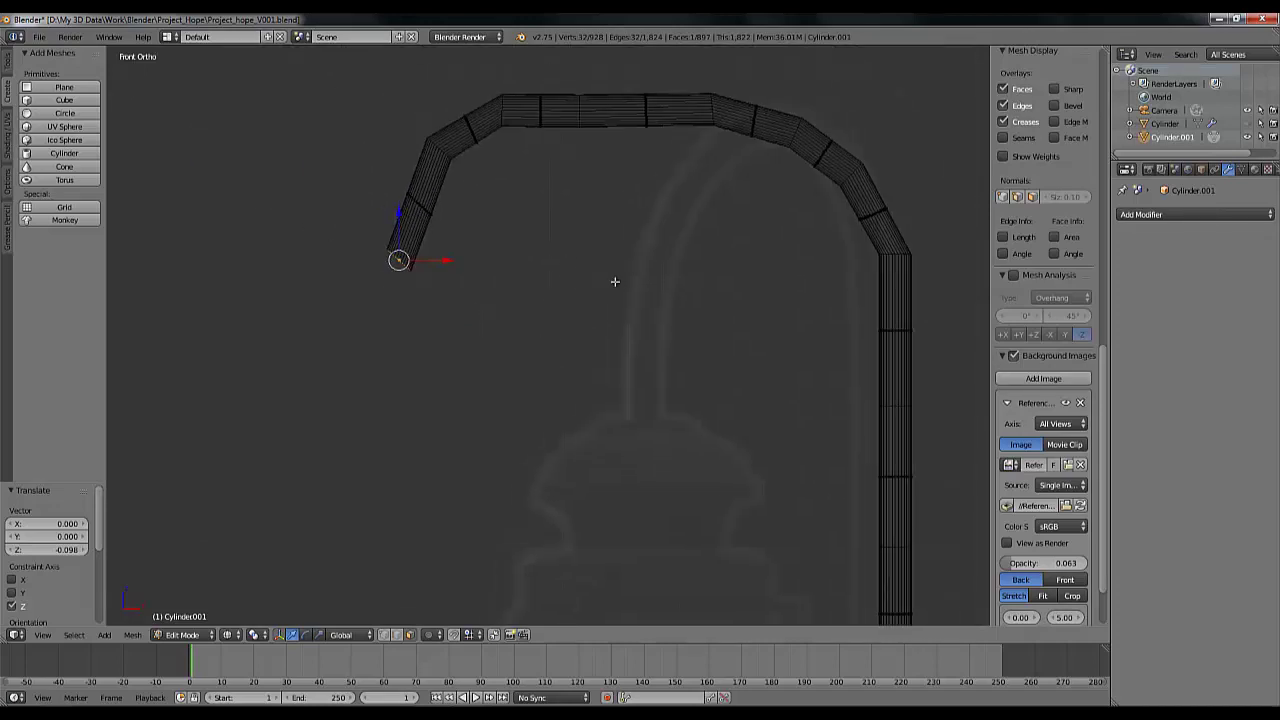
pyautogui.press('r')
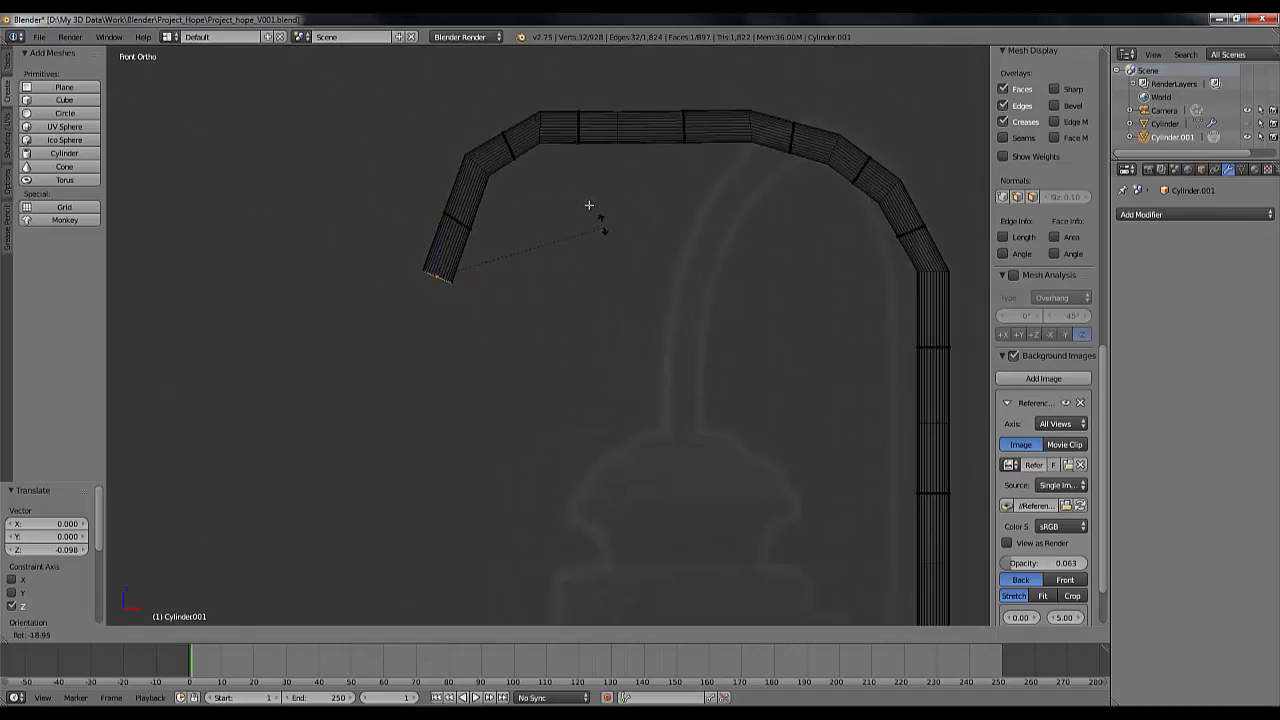
pyautogui.click(560, 174)
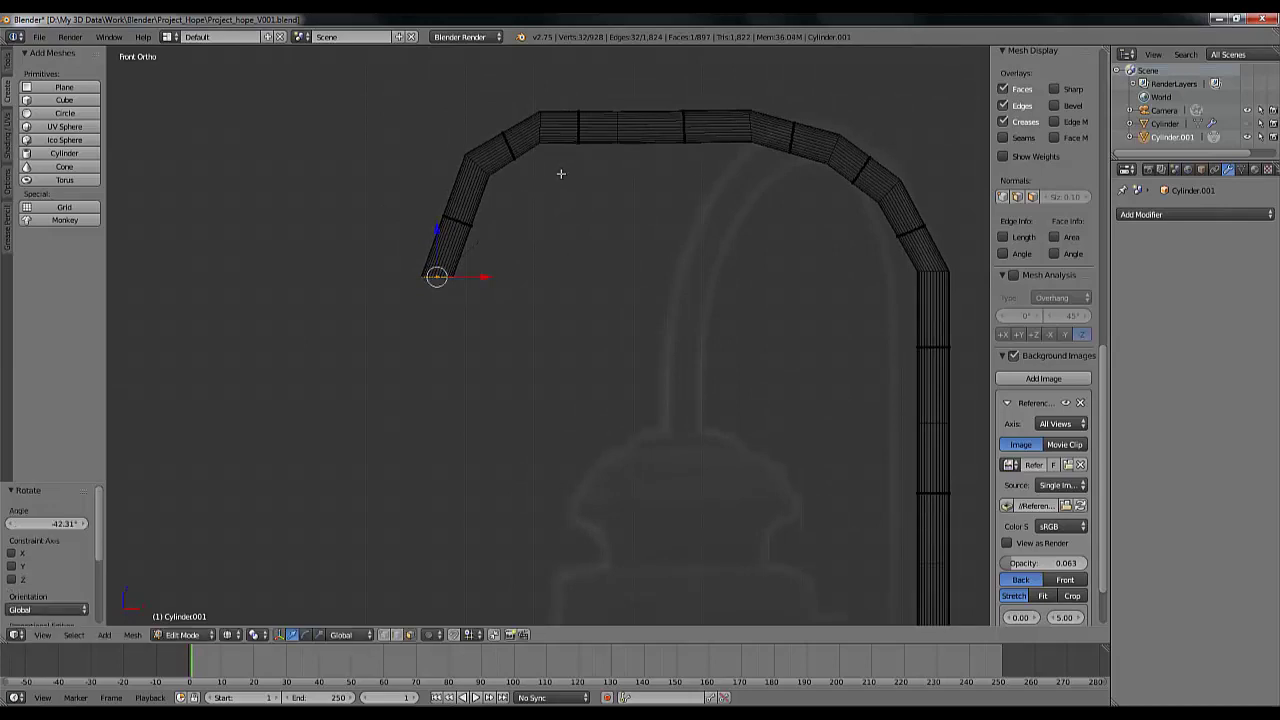
pyautogui.press('e')
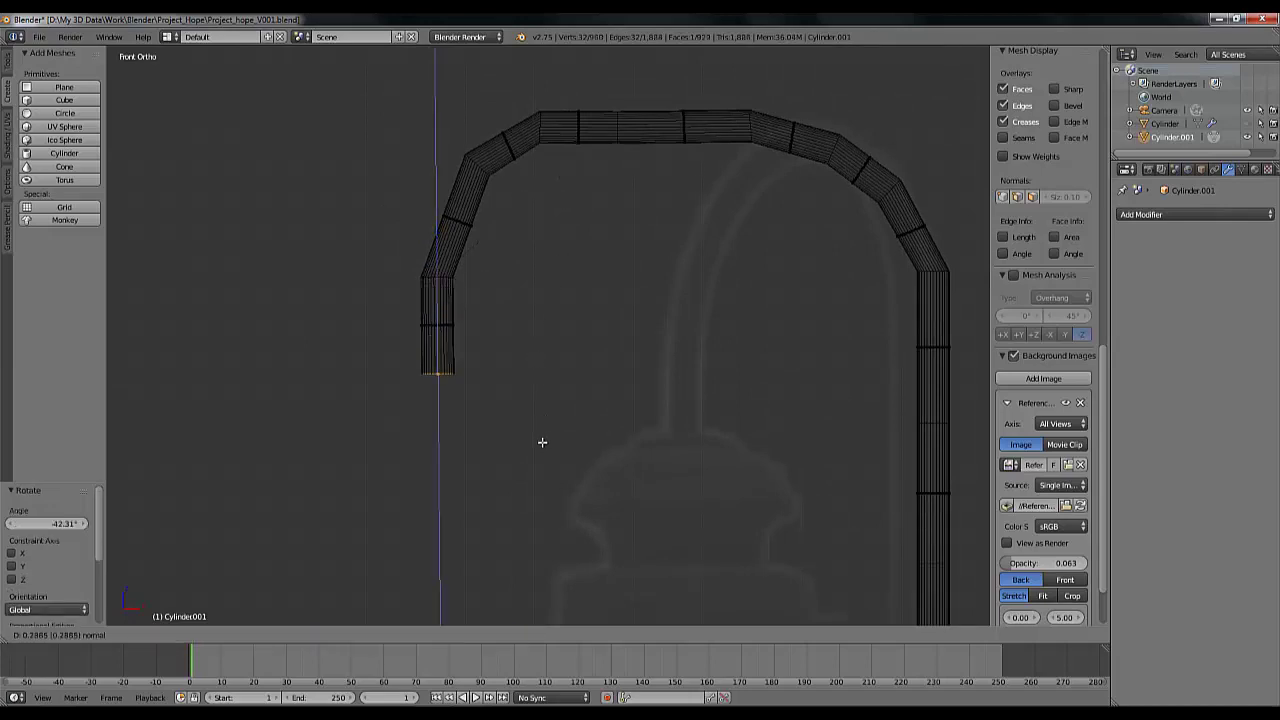
pyautogui.click(542, 442)
pyautogui.press('e')
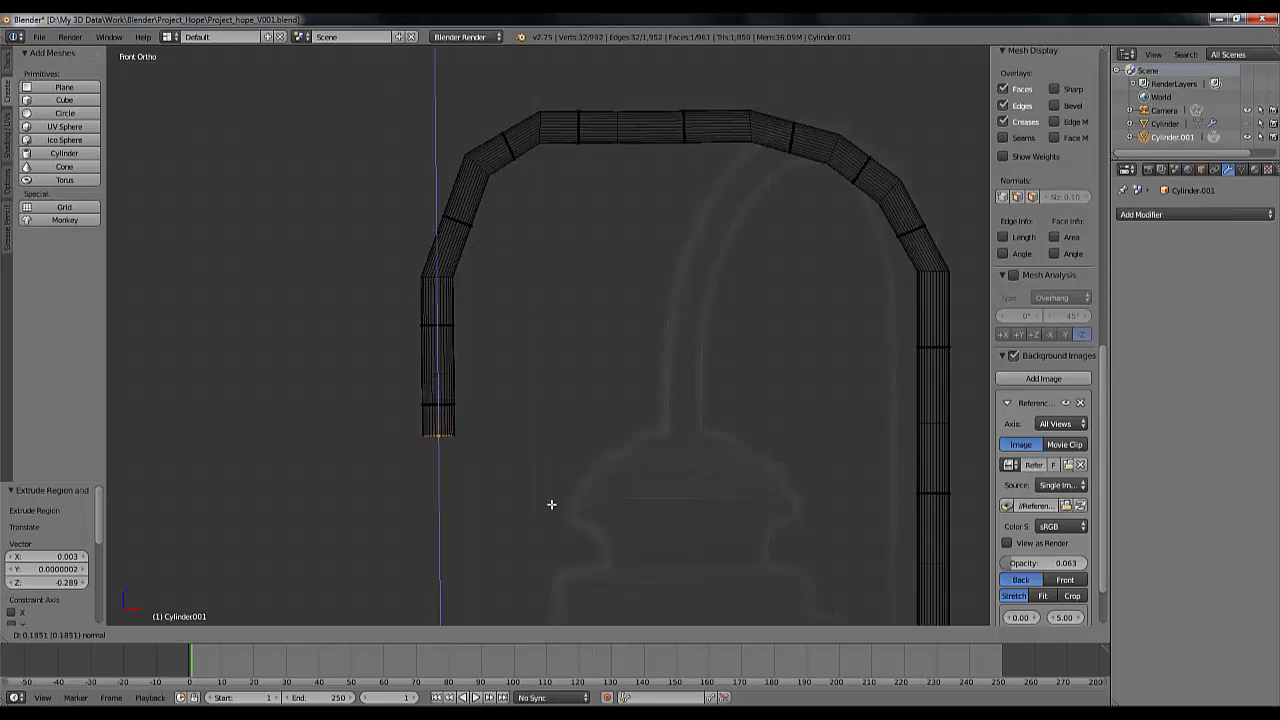
pyautogui.click(552, 504)
# Reframe the view on the lamp and enable edge selection alongside face selection
pyautogui.scroll(-5, 642, 442)
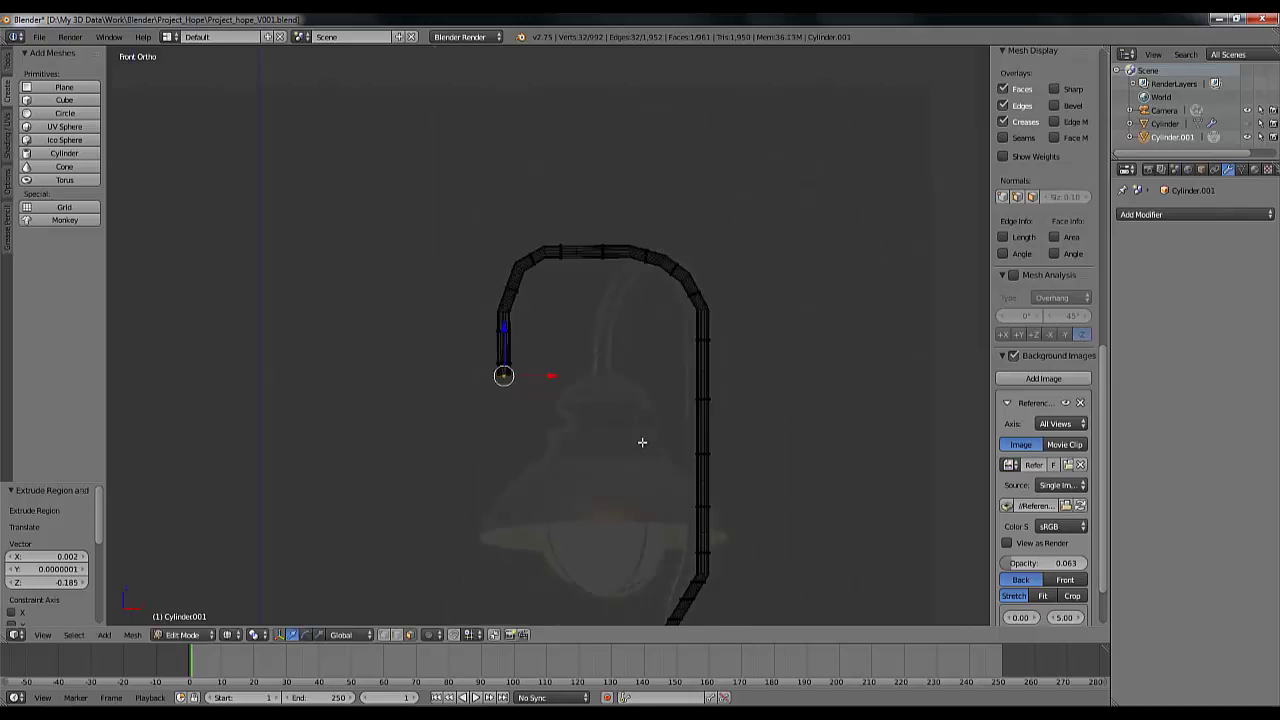
pyautogui.keyDown('shift'); pyautogui.moveTo(655, 428); pyautogui.dragTo(580, 297, button='middle'); pyautogui.keyUp('shift')
pyautogui.scroll(-1, 580, 297)
pyautogui.scroll(-3, 580, 297)
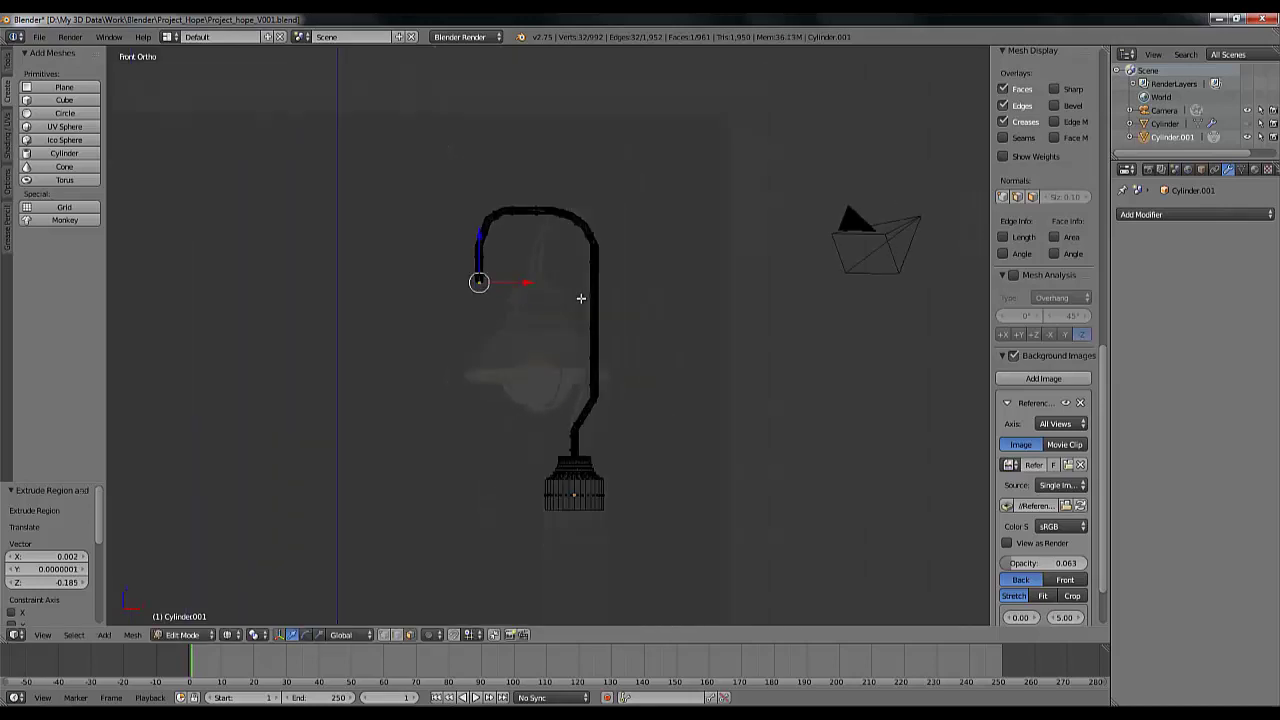
pyautogui.scroll(5, 580, 297)
pyautogui.keyDown('shift'); pyautogui.moveTo(611, 139); pyautogui.dragTo(691, 360, button='middle'); pyautogui.keyUp('shift')
pyautogui.scroll(2, 683, 366)
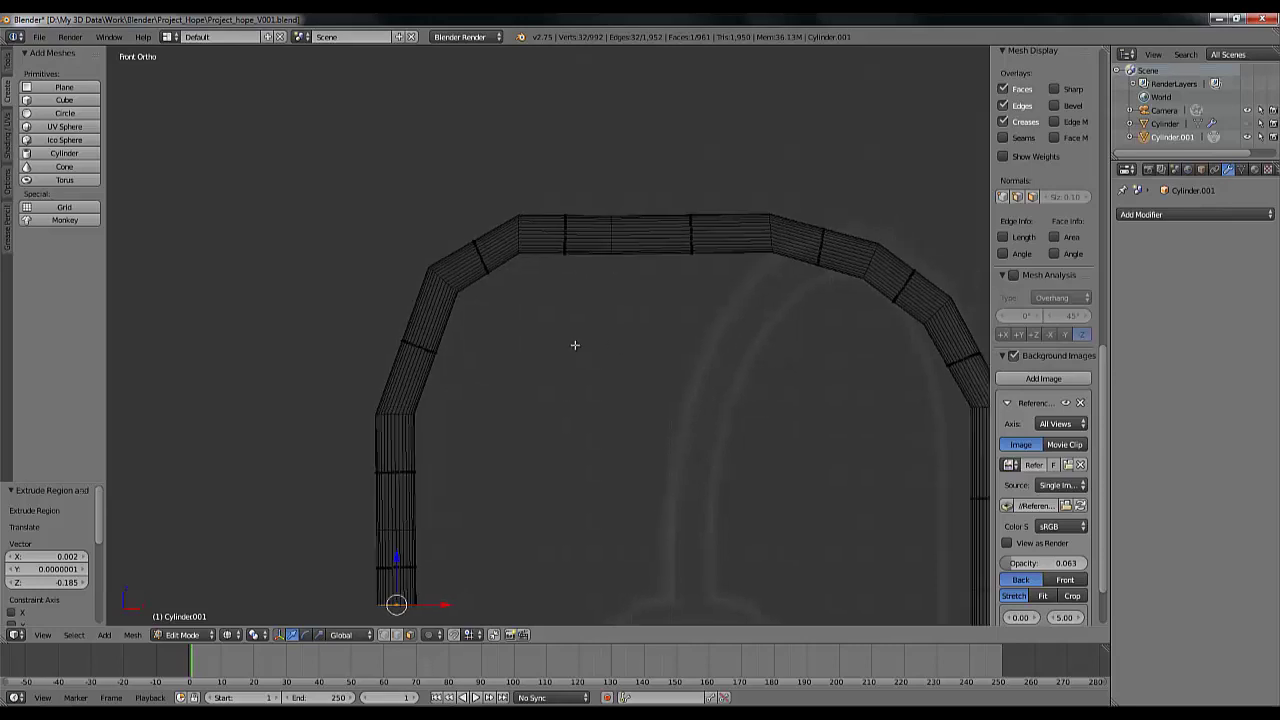
pyautogui.scroll(2, 577, 346)
pyautogui.scroll(2, 489, 330)
pyautogui.scroll(-2, 494, 331)
pyautogui.keyDown('shift'); pyautogui.moveTo(494, 331); pyautogui.dragTo(591, 340, button='middle'); pyautogui.keyUp('shift')
pyautogui.keyDown('shift'); pyautogui.click(397, 634); pyautogui.keyUp('shift')
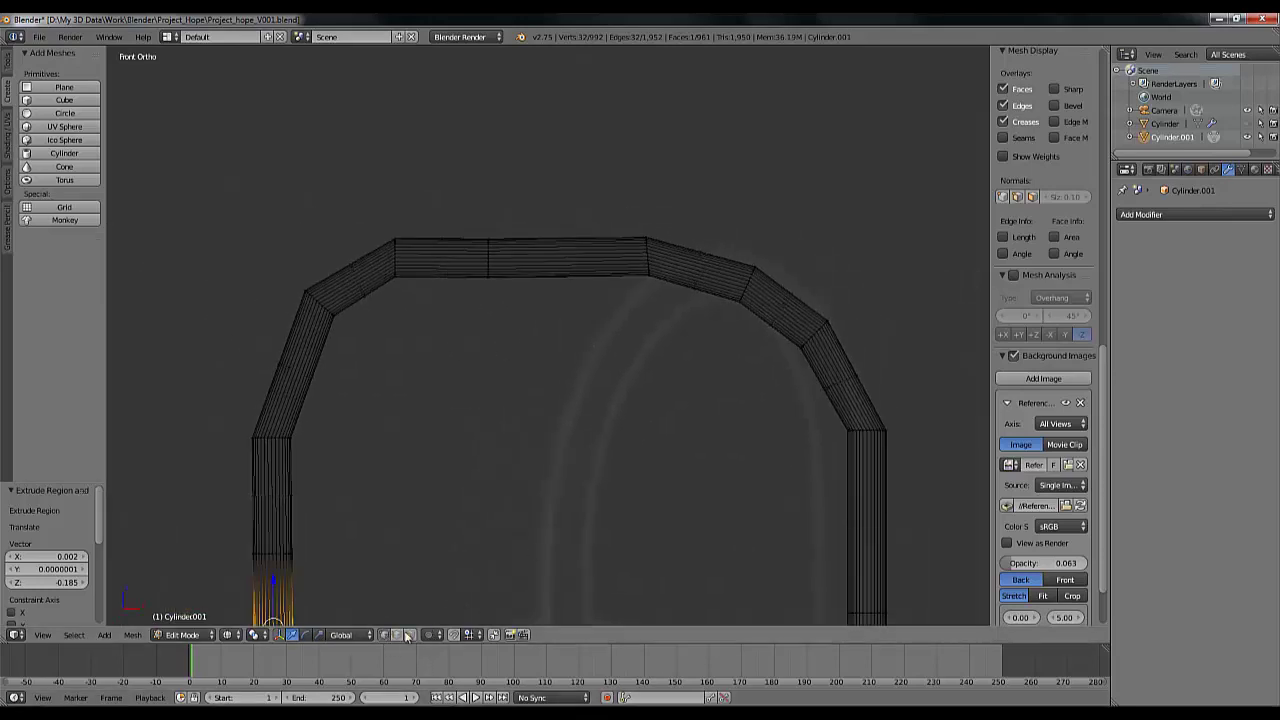
pyautogui.scroll(-4, 509, 331)
pyautogui.scroll(2, 535, 329)
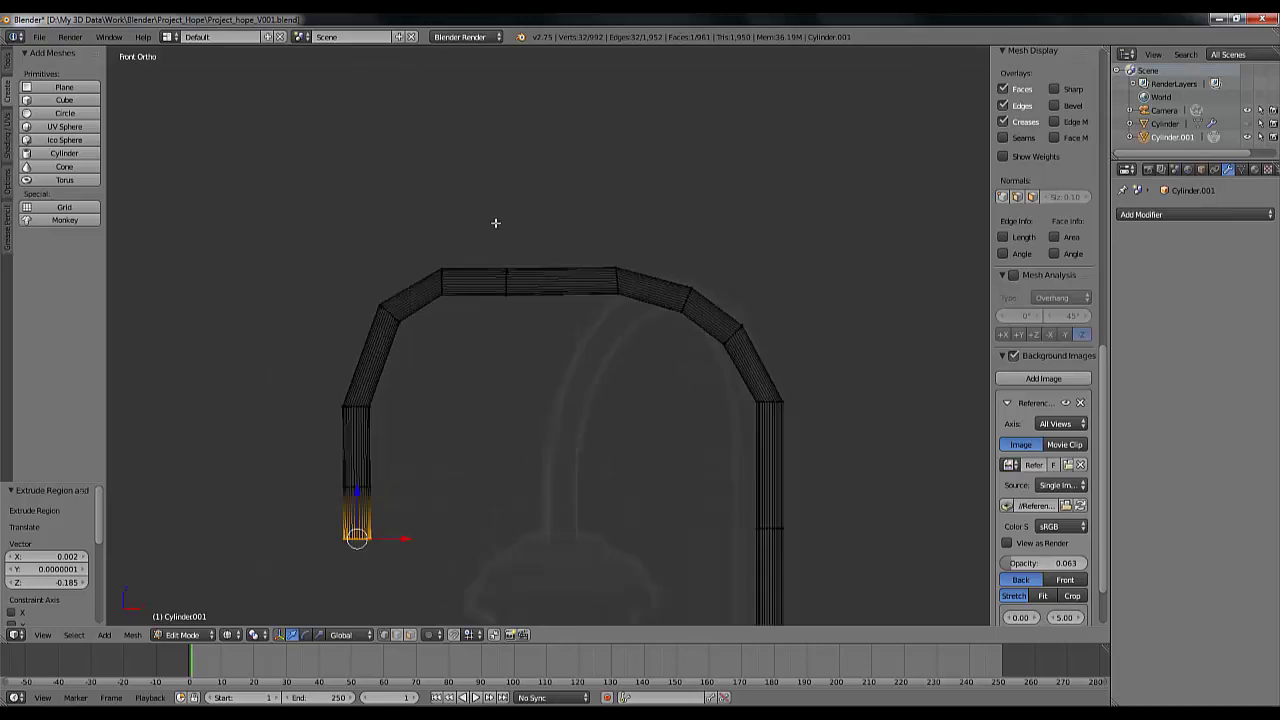
# Shift the top middle arch section right along X, then raise it into a peak
pyautogui.press('a')
pyautogui.moveTo(474, 303)
pyautogui.keyDown('ctrl'); pyautogui.mouseDown()
pyautogui.moveTo(540, 198)
pyautogui.moveTo(545, 288)
pyautogui.mouseUp(); pyautogui.keyUp('ctrl')
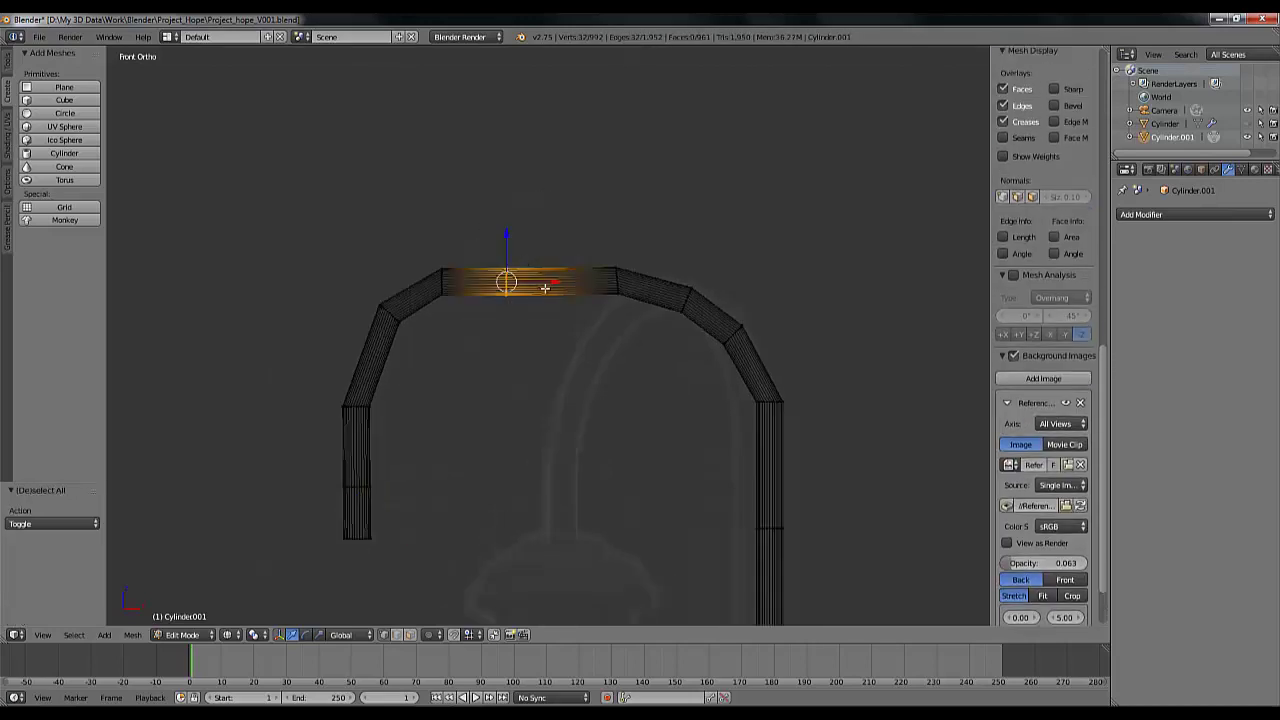
pyautogui.press('g')
pyautogui.press('x')
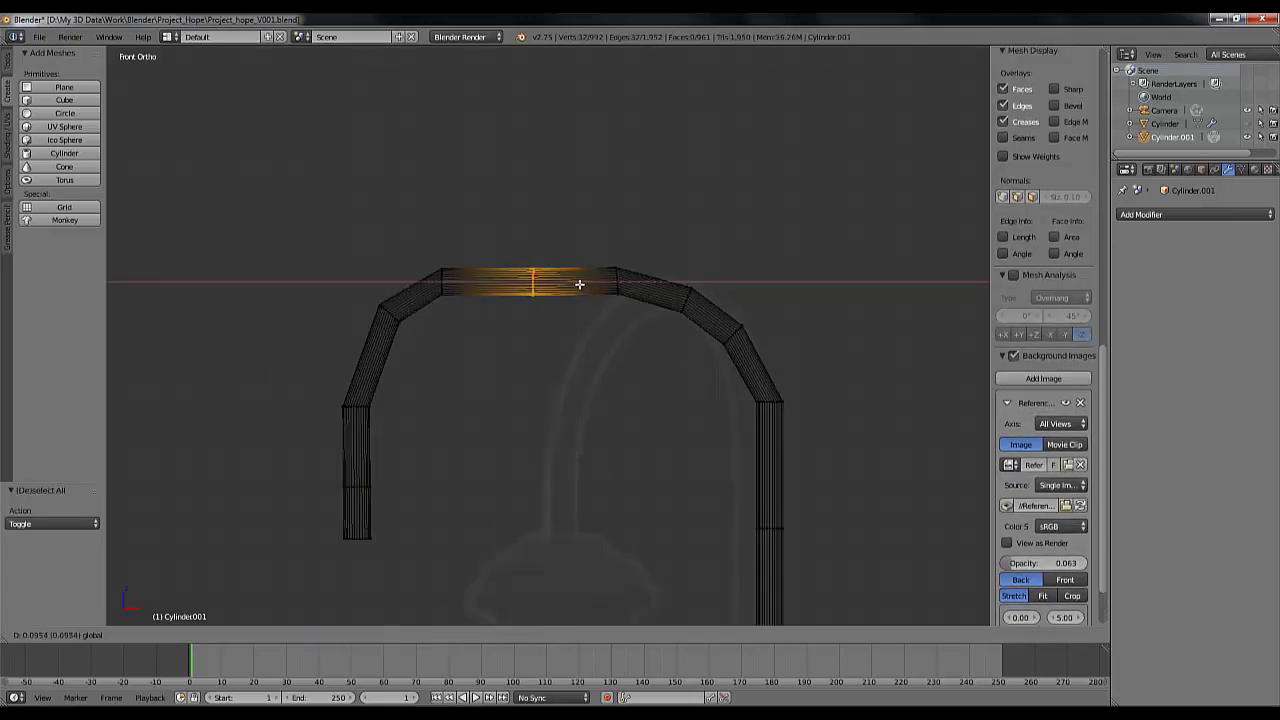
pyautogui.click(578, 284)
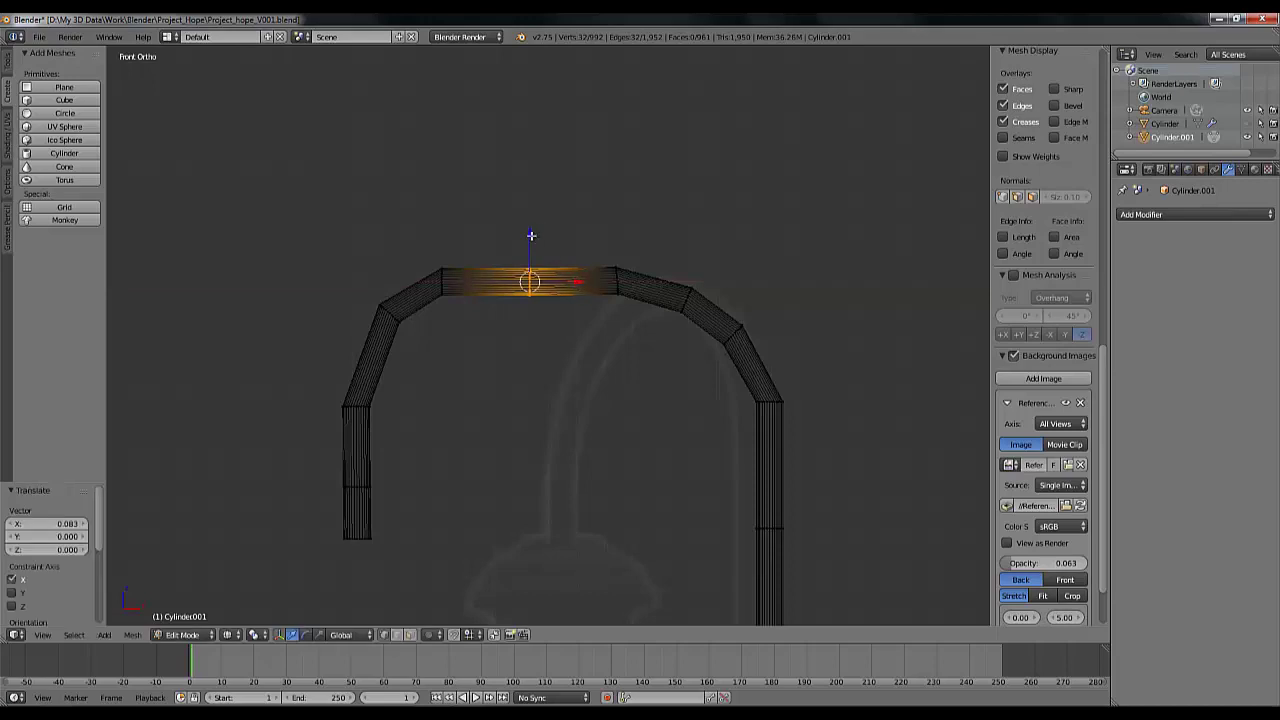
pyautogui.press('g')
pyautogui.press('z')
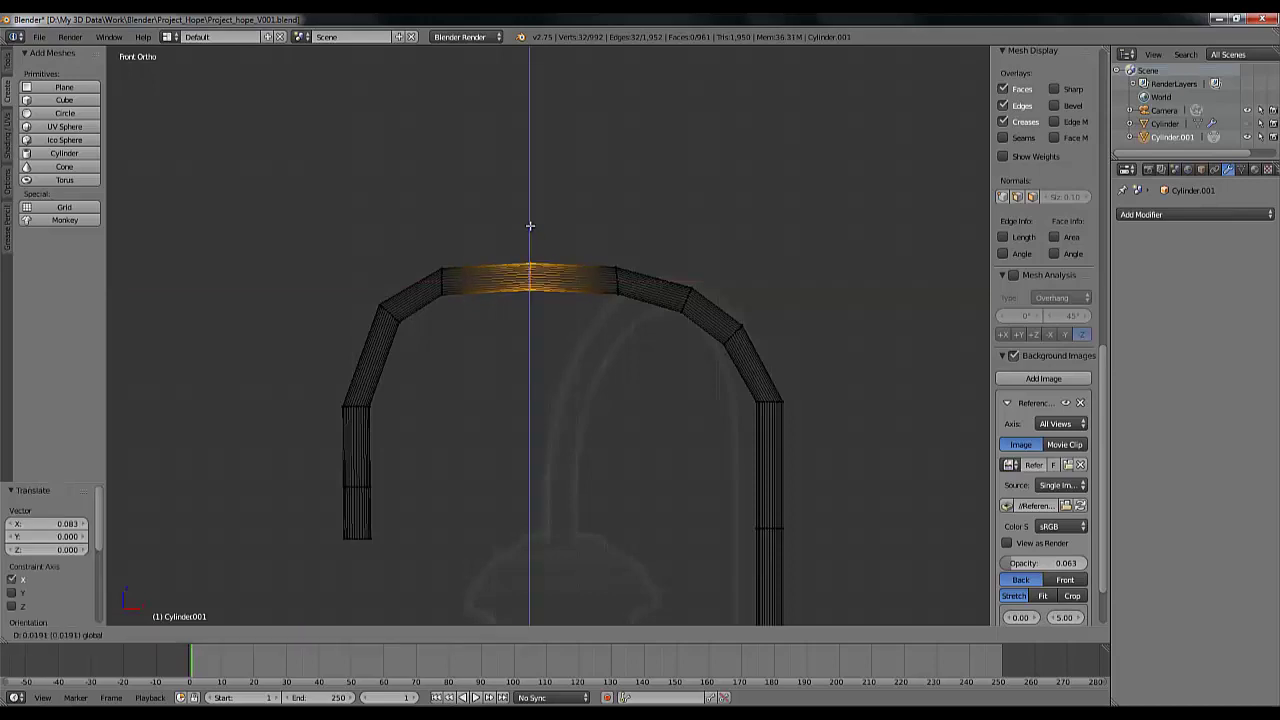
pyautogui.click(531, 208)
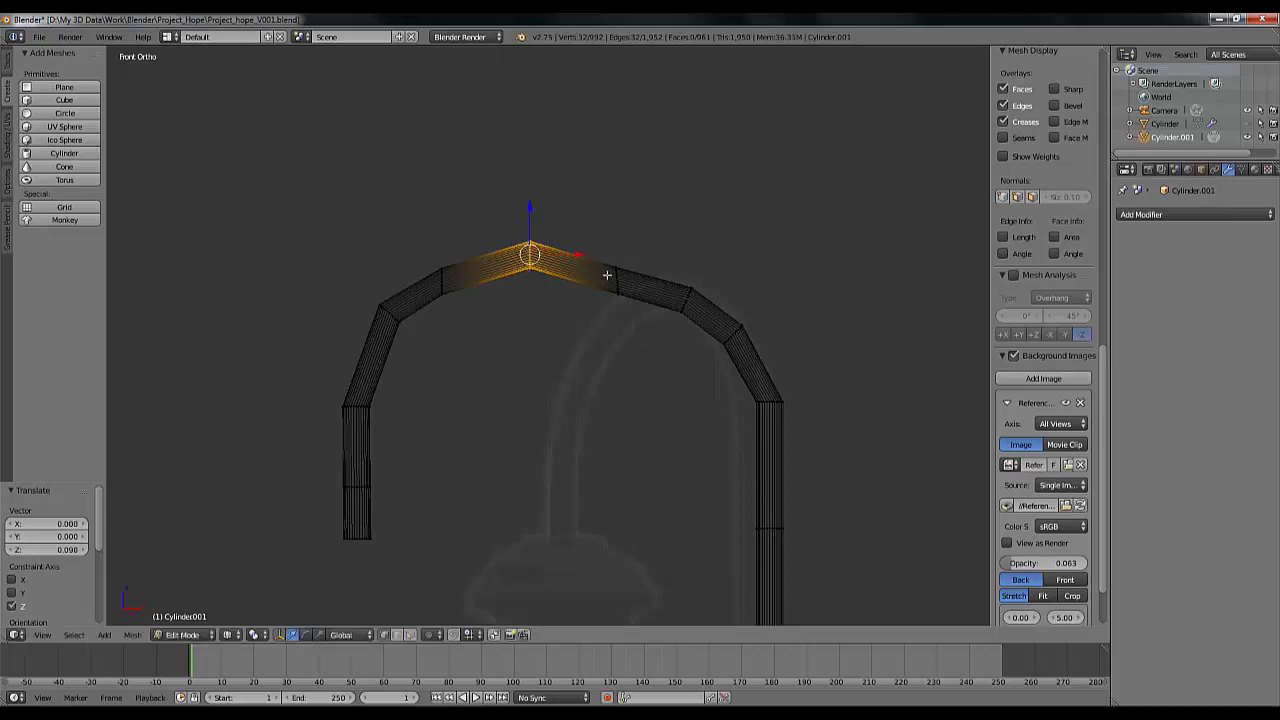
# Raise the next two arch segments by 0.064 and 0.036 in Z
pyautogui.press('a')
pyautogui.moveTo(594, 226)
pyautogui.keyDown('ctrl'); pyautogui.mouseDown()
pyautogui.moveTo(633, 357)
pyautogui.moveTo(634, 252)
pyautogui.mouseUp(); pyautogui.keyUp('ctrl')
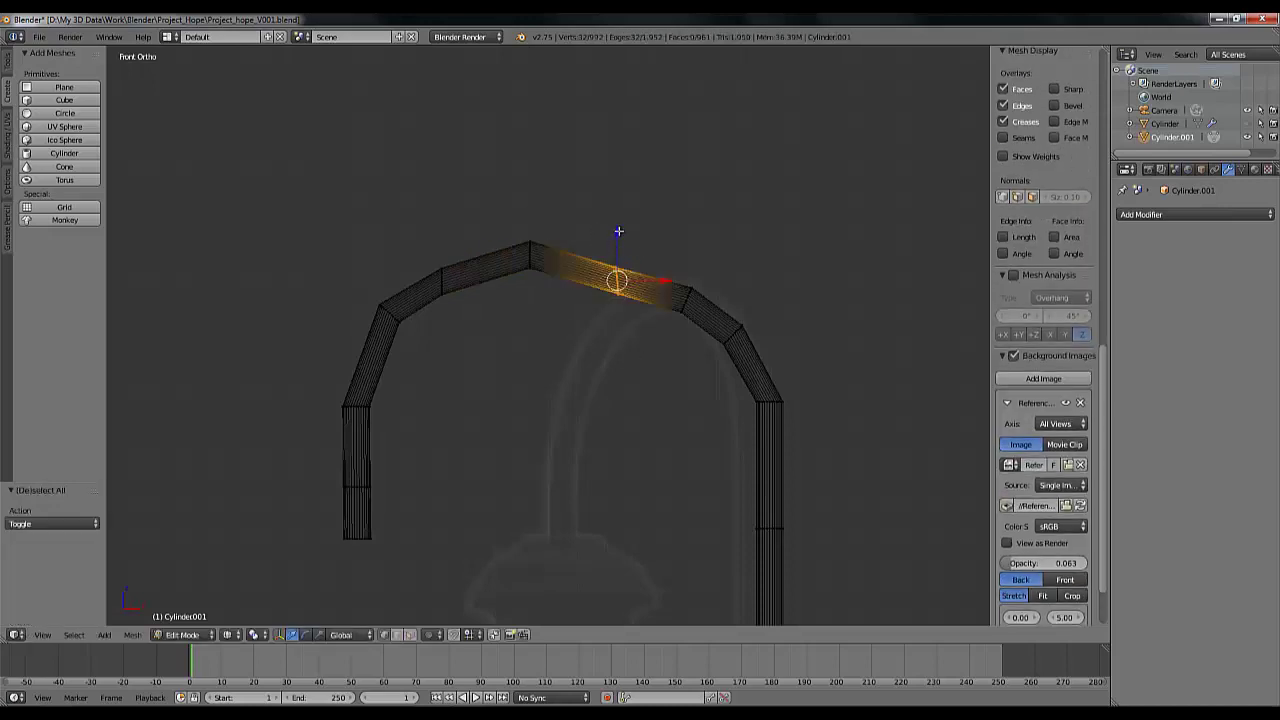
pyautogui.press('g')
pyautogui.press('z')
pyautogui.click(620, 224)
pyautogui.press('a')
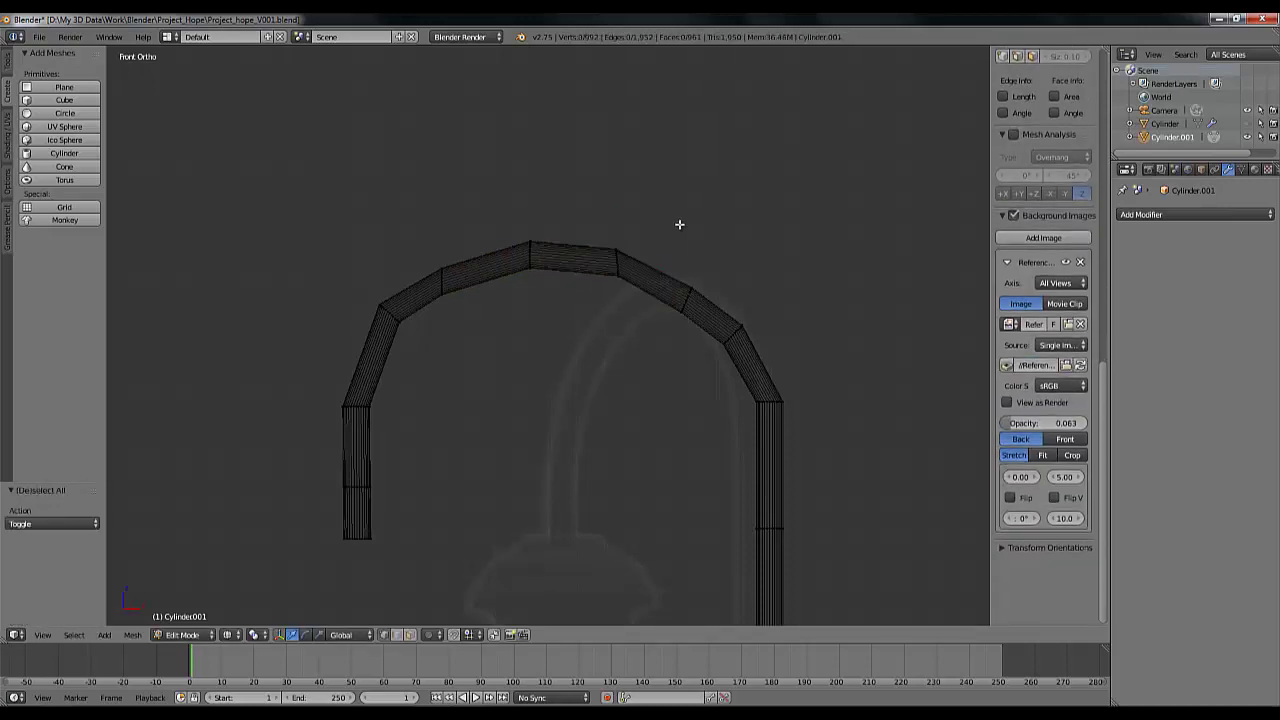
pyautogui.moveTo(677, 223)
pyautogui.keyDown('ctrl'); pyautogui.mouseDown()
pyautogui.moveTo(668, 271)
pyautogui.moveTo(696, 359)
pyautogui.moveTo(694, 249)
pyautogui.mouseUp(); pyautogui.keyUp('ctrl')
pyautogui.press('g')
pyautogui.press('z')
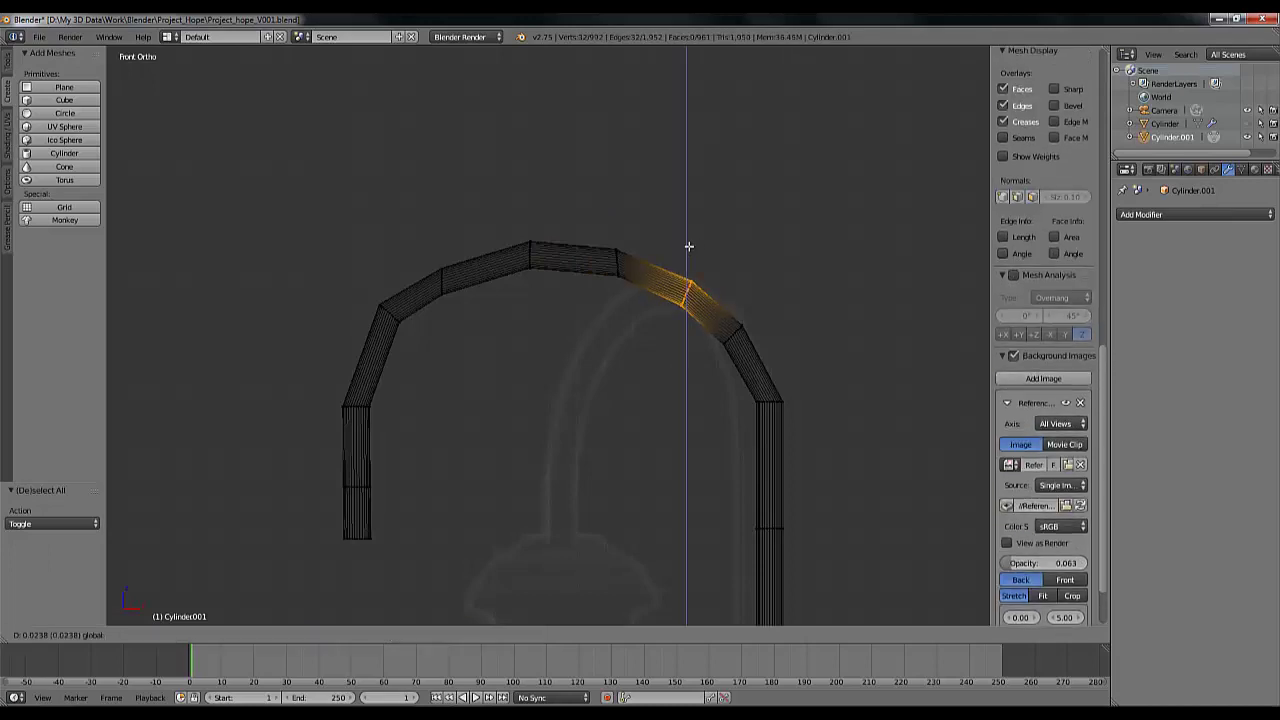
pyautogui.click(709, 249)
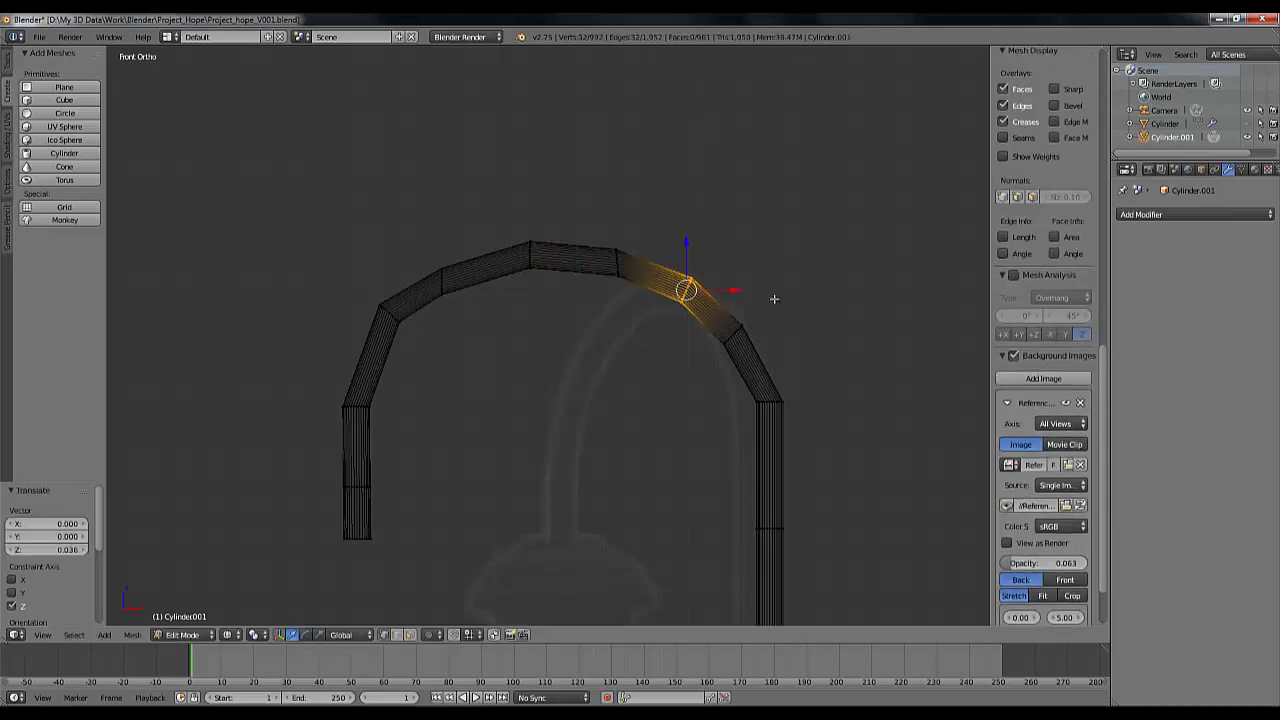
# Nudge the right arch segment along X and up 0.007, and raise the upper-left segment 0.024
pyautogui.moveTo(774, 292)
pyautogui.keyDown('ctrl'); pyautogui.mouseDown()
pyautogui.moveTo(704, 352)
pyautogui.moveTo(727, 389)
pyautogui.moveTo(762, 337)
pyautogui.moveTo(699, 338)
pyautogui.moveTo(755, 384)
pyautogui.moveTo(815, 319)
pyautogui.moveTo(771, 306)
pyautogui.mouseUp(); pyautogui.keyUp('ctrl')
pyautogui.press('a')
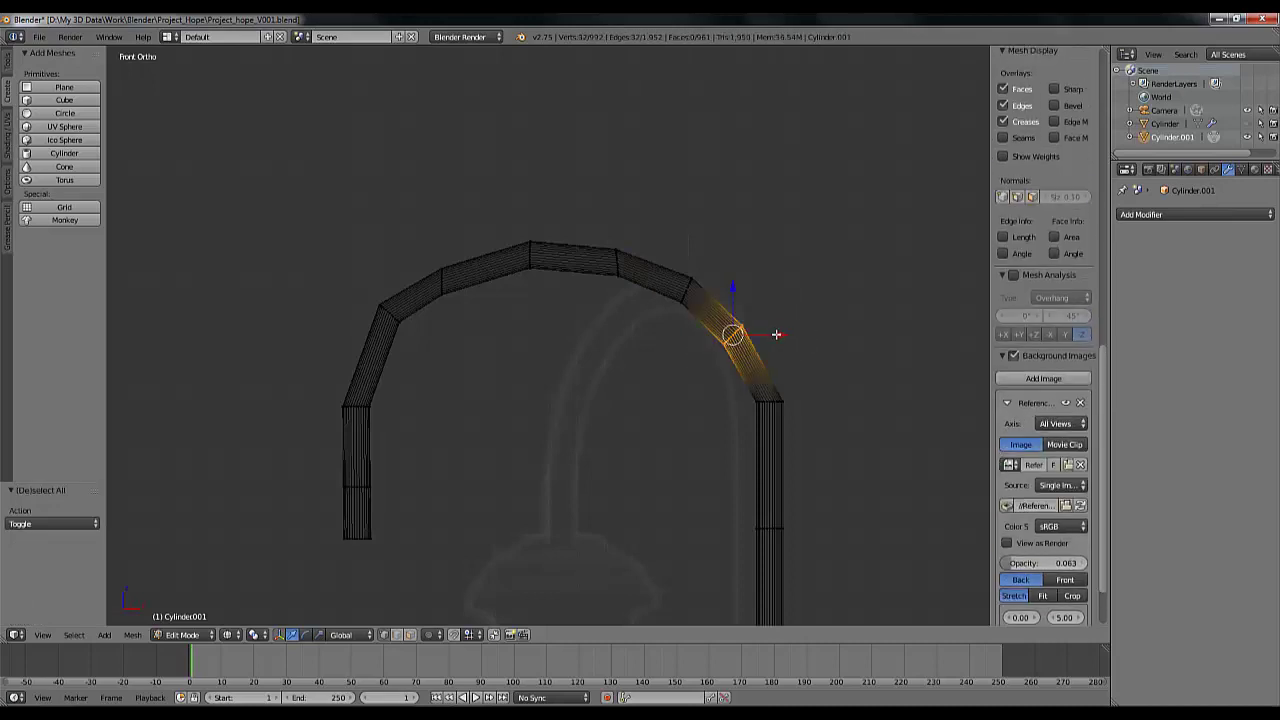
pyautogui.press('g')
pyautogui.press('x')
pyautogui.click(787, 333)
pyautogui.press('g')
pyautogui.press('z')
pyautogui.click(740, 290)
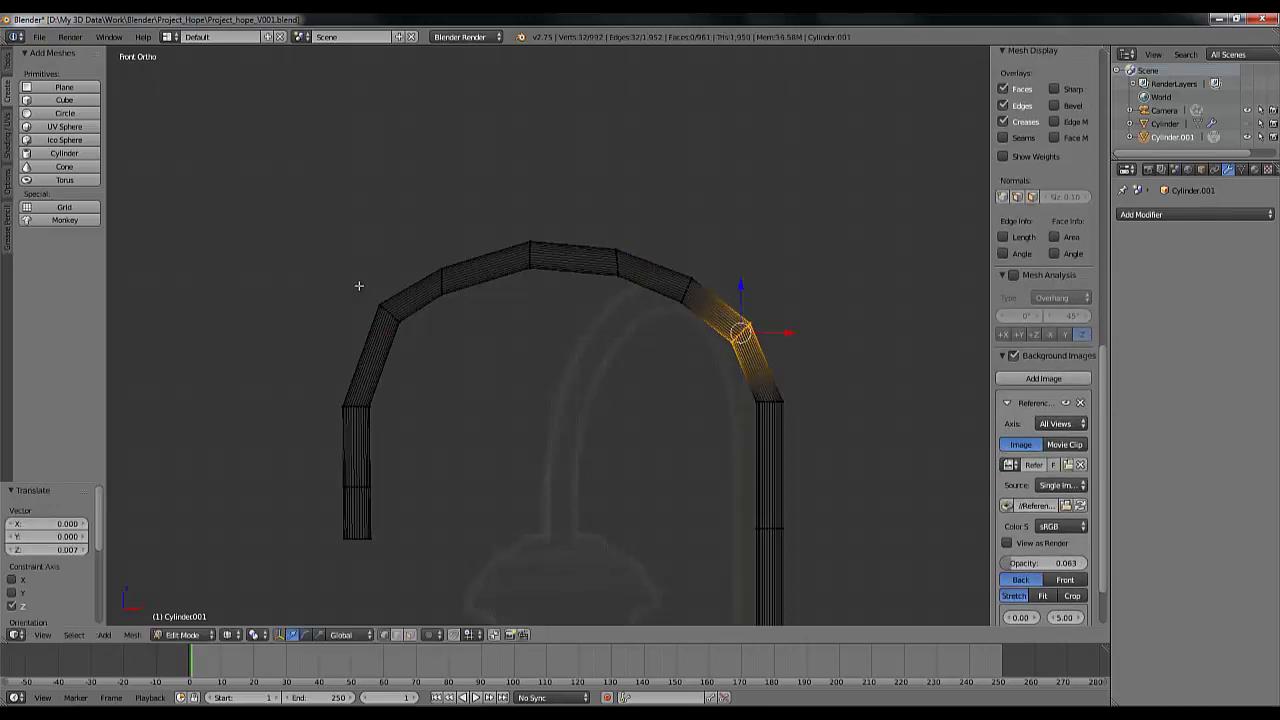
pyautogui.press('a')
pyautogui.moveTo(423, 240)
pyautogui.keyDown('ctrl'); pyautogui.mouseDown()
pyautogui.moveTo(480, 323)
pyautogui.moveTo(437, 216)
pyautogui.moveTo(425, 232)
pyautogui.moveTo(436, 326)
pyautogui.moveTo(445, 228)
pyautogui.moveTo(446, 240)
pyautogui.mouseUp(); pyautogui.keyUp('ctrl')
pyautogui.press('g')
pyautogui.press('z')
pyautogui.click(443, 226)
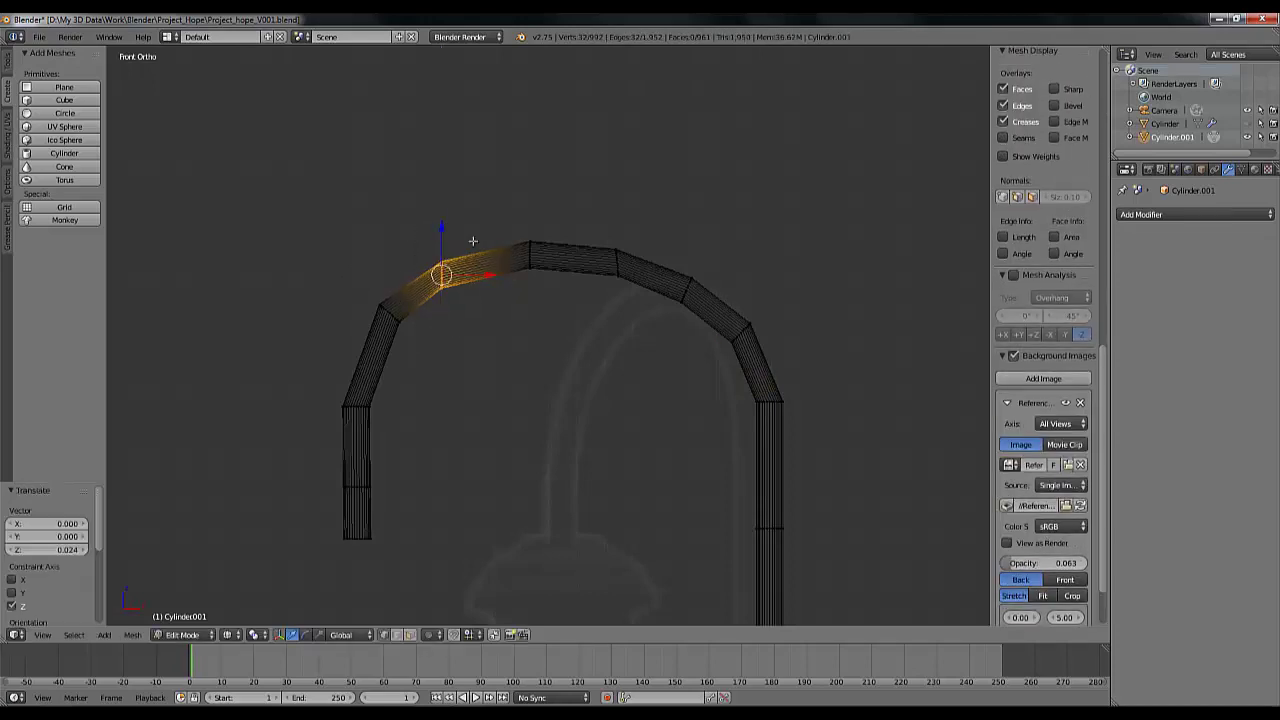
# Move the top-middle arch segment vertically, then select the upper-left and upper-right arch faces
pyautogui.press('a')
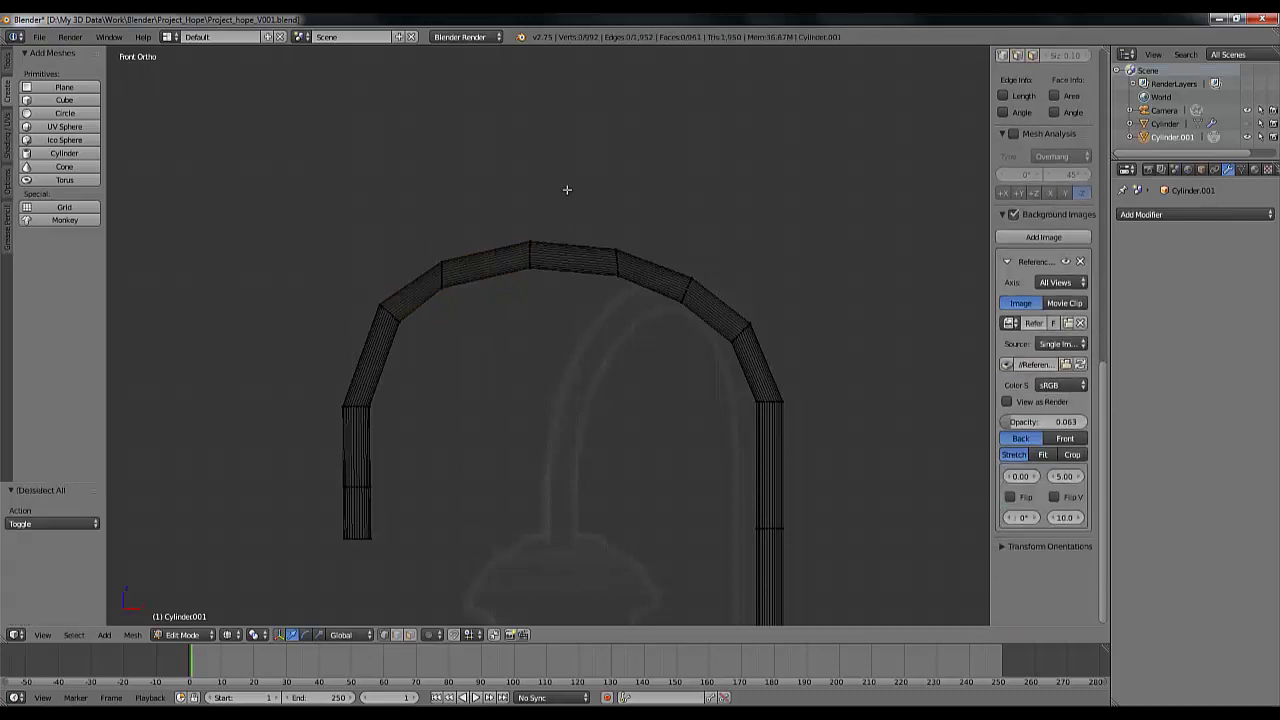
pyautogui.moveTo(570, 193)
pyautogui.keyDown('ctrl'); pyautogui.mouseDown()
pyautogui.moveTo(634, 314)
pyautogui.moveTo(624, 252)
pyautogui.mouseUp(); pyautogui.keyUp('ctrl')
pyautogui.press('g')
pyautogui.press('z')
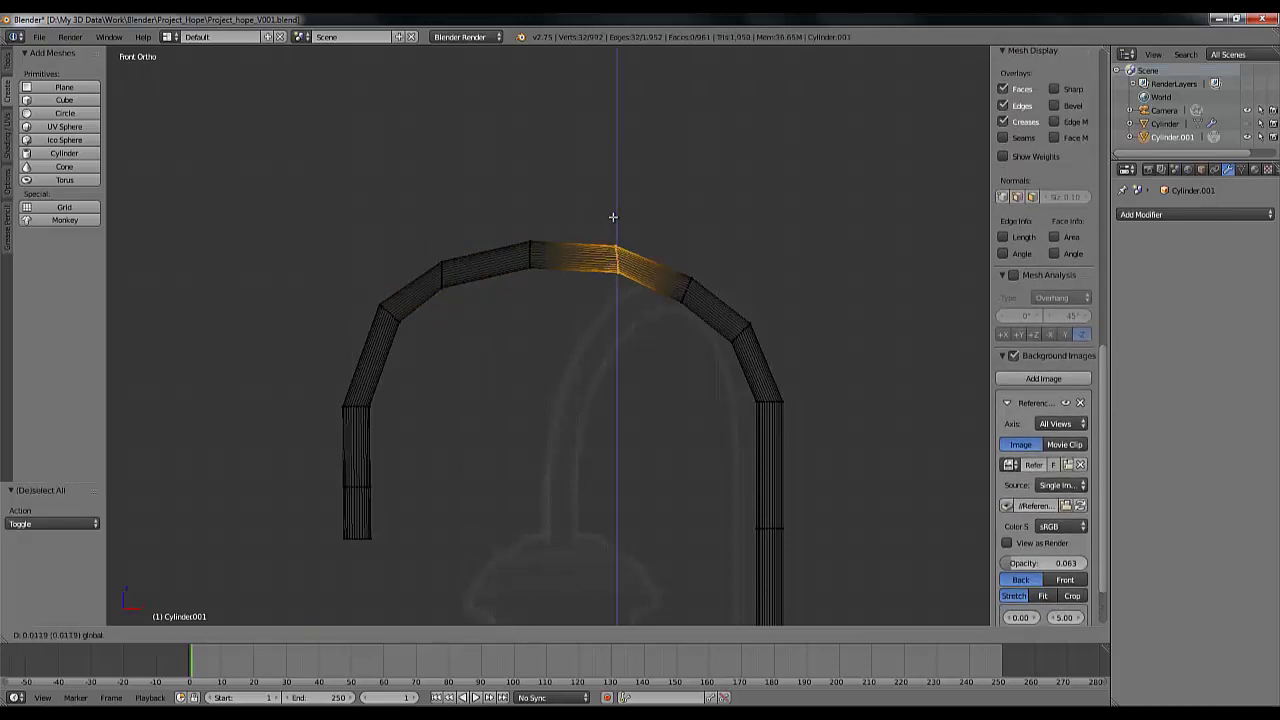
pyautogui.click(694, 234)
pyautogui.press('a')
pyautogui.scroll(-3, 678, 316)
pyautogui.scroll(-3, 678, 316)
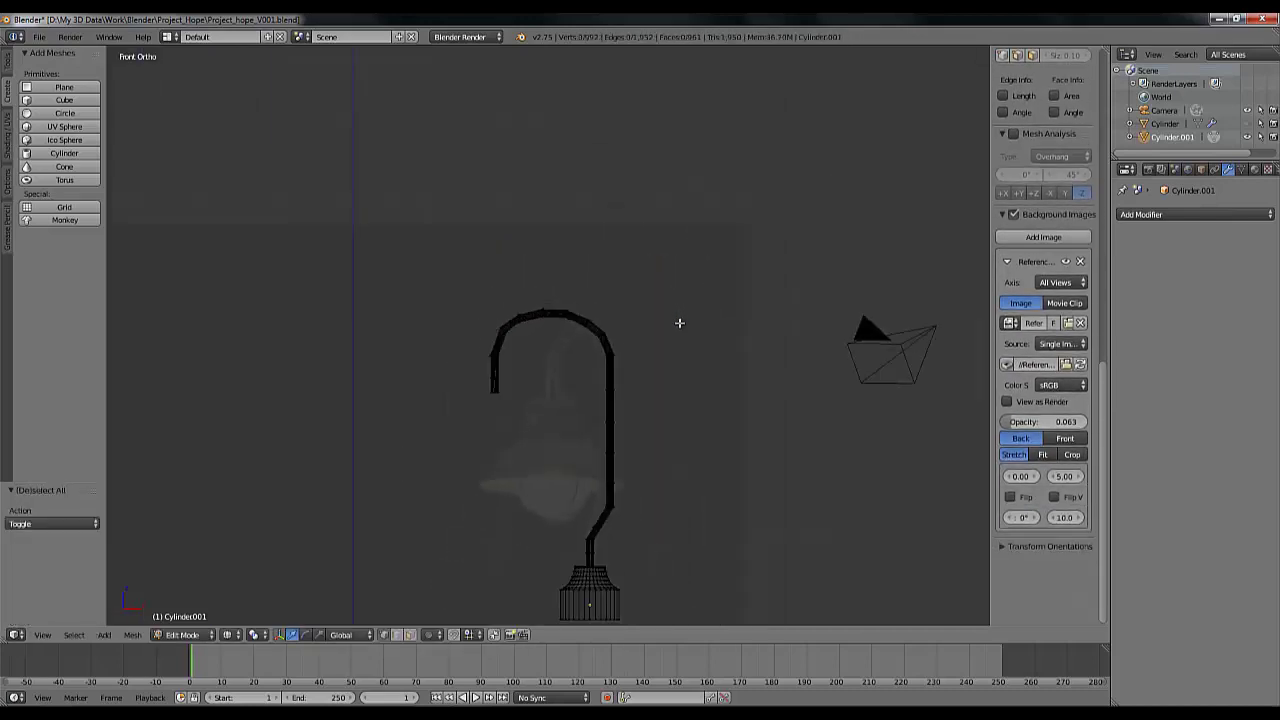
pyautogui.scroll(8, 557, 423)
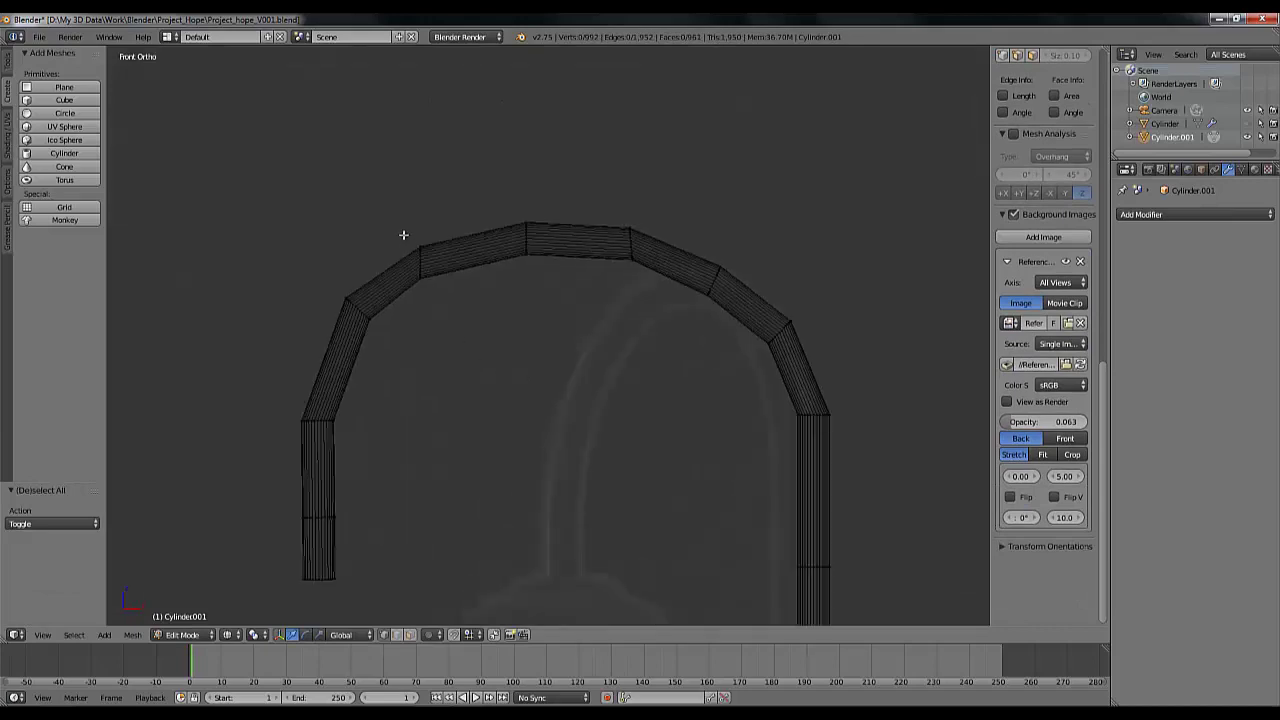
pyautogui.moveTo(398, 239)
pyautogui.keyDown('ctrl'); pyautogui.mouseDown()
pyautogui.moveTo(438, 324)
pyautogui.moveTo(471, 213)
pyautogui.moveTo(474, 263)
pyautogui.mouseUp(); pyautogui.keyUp('ctrl')
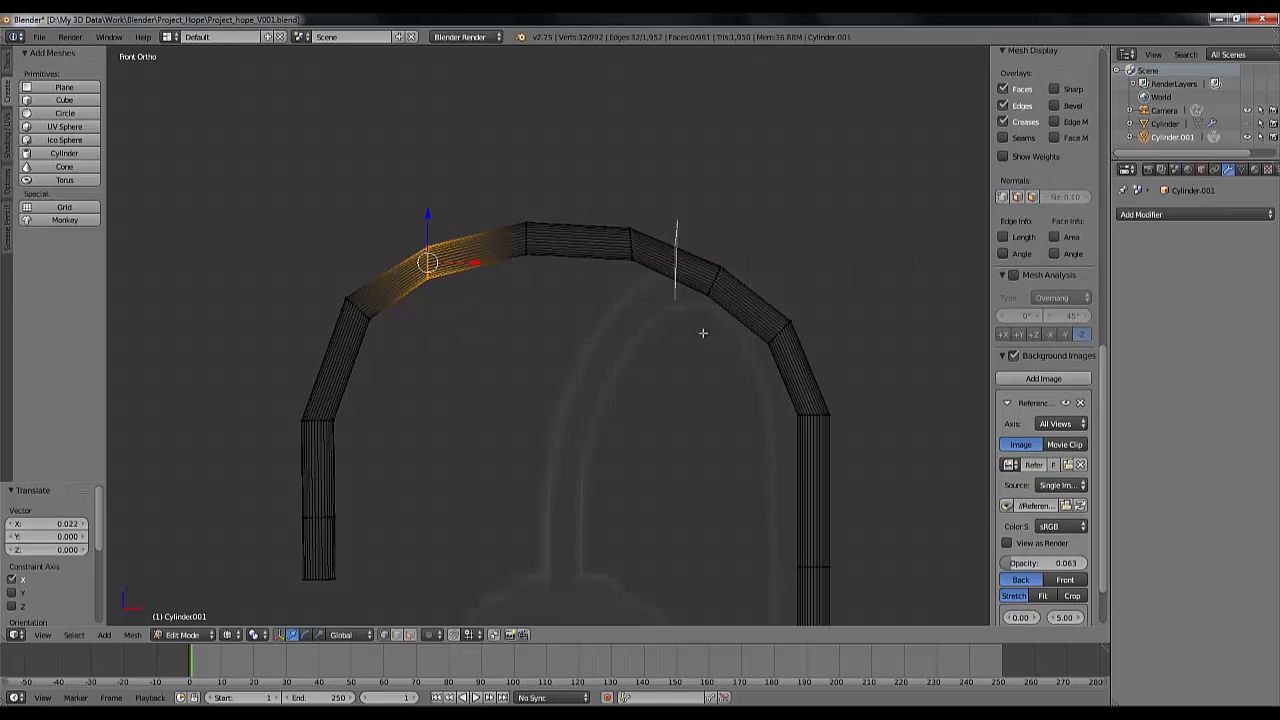
pyautogui.moveTo(703, 332)
pyautogui.keyDown('ctrl'); pyautogui.mouseDown()
pyautogui.moveTo(726, 337)
pyautogui.moveTo(726, 234)
pyautogui.moveTo(750, 342)
pyautogui.moveTo(700, 229)
pyautogui.moveTo(714, 228)
pyautogui.mouseUp(); pyautogui.keyUp('ctrl')
pyautogui.press('a')
# Frame the whole arch and return the pipe to Object Mode
pyautogui.scroll(-3, 620, 315)
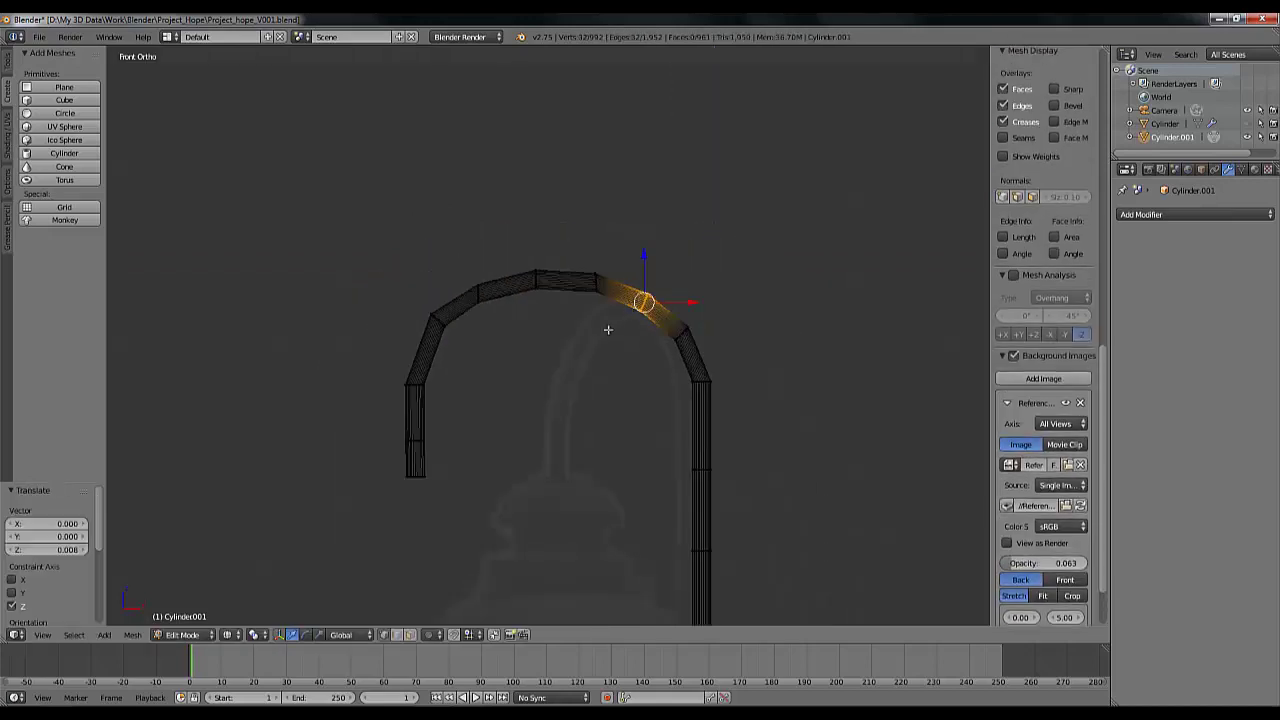
pyautogui.keyDown('ctrl'); pyautogui.scroll(3, 554, 360); pyautogui.keyUp('ctrl')
pyautogui.scroll(-5, 563, 383)
pyautogui.scroll(5, 560, 397)
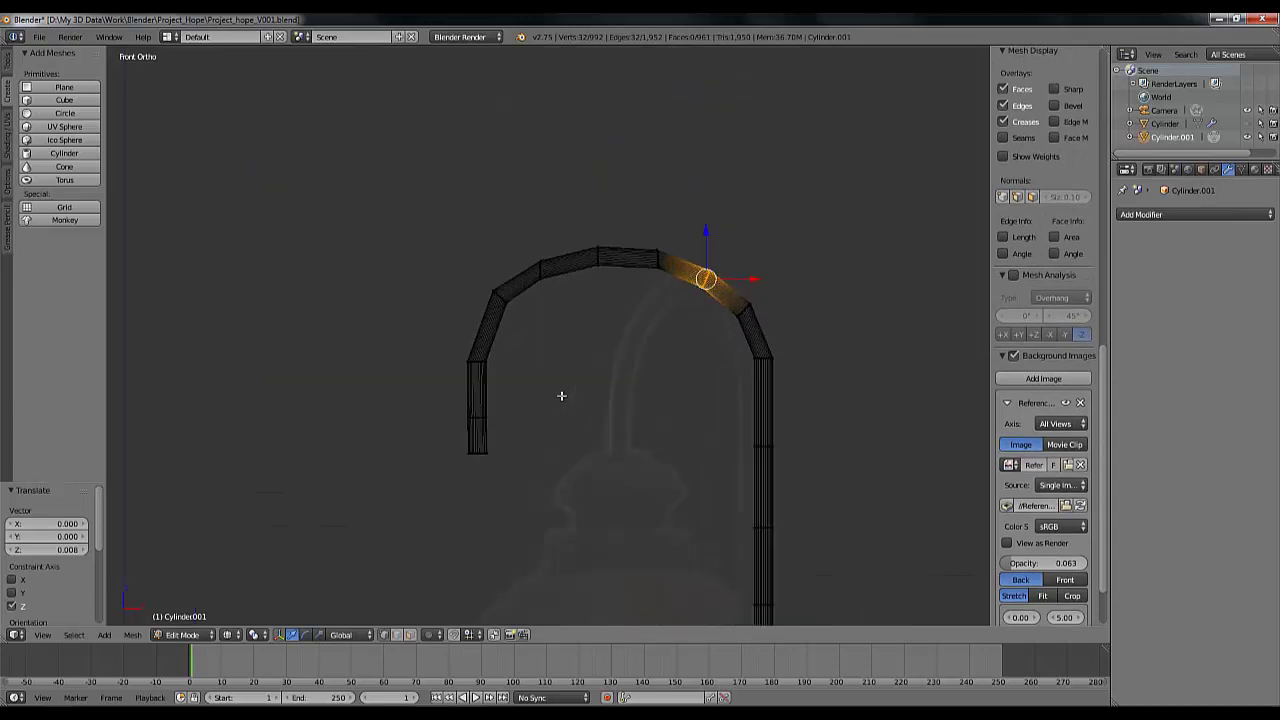
pyautogui.keyDown('shift'); pyautogui.scroll(-4, 547, 334); pyautogui.keyUp('shift')
pyautogui.keyDown('shift'); pyautogui.scroll(-1, 547, 334); pyautogui.keyUp('shift')
pyautogui.scroll(-6, 540, 357)
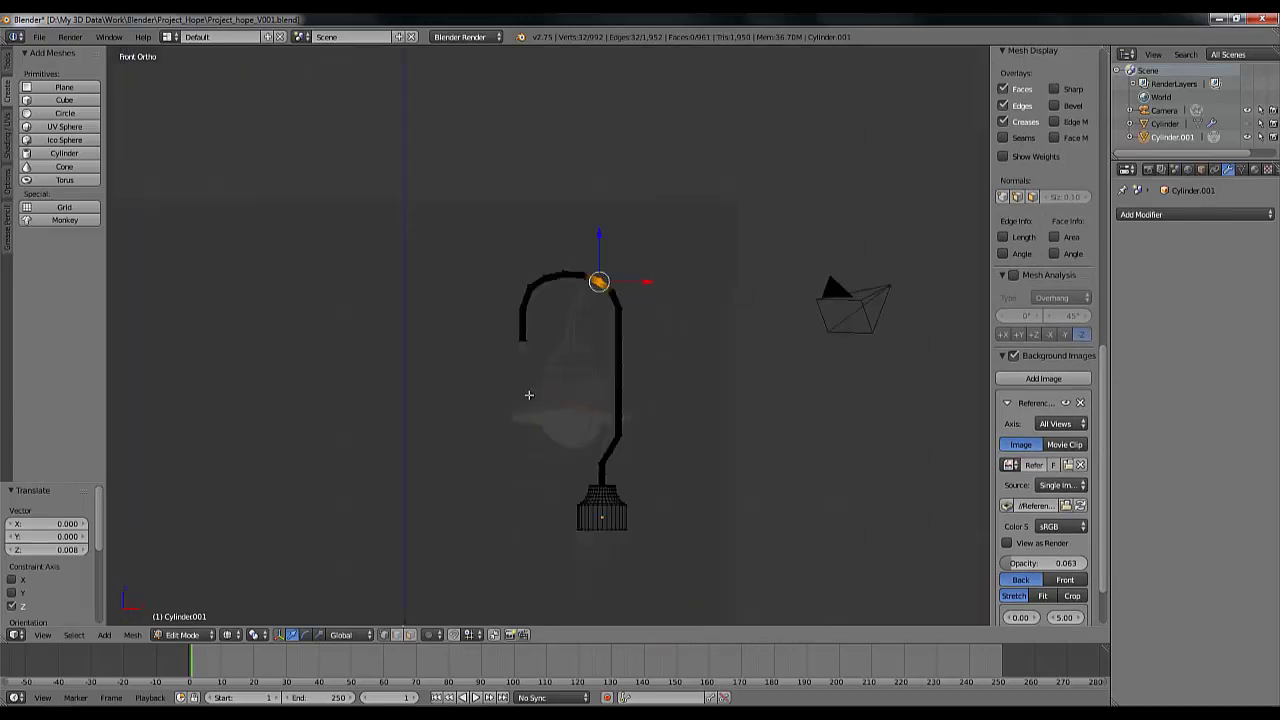
pyautogui.scroll(6, 529, 423)
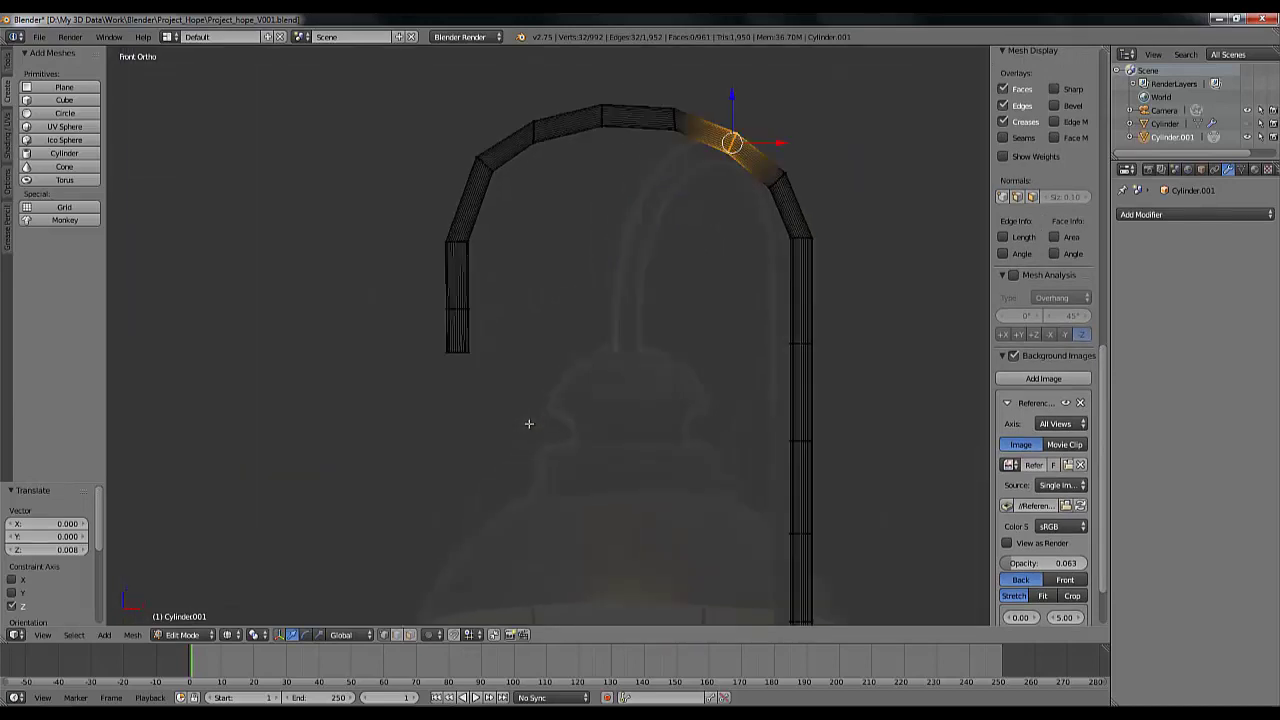
pyautogui.keyDown('shift'); pyautogui.moveTo(548, 404); pyautogui.dragTo(606, 358, button='middle'); pyautogui.keyUp('shift')
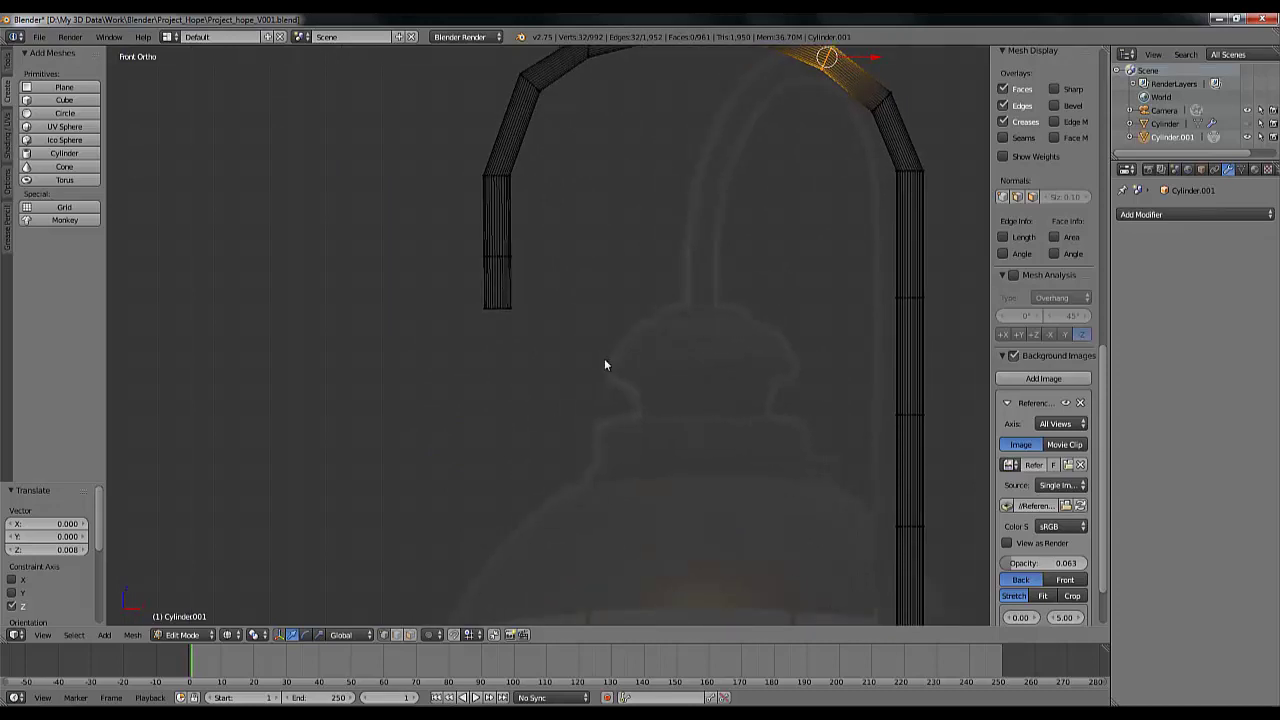
pyautogui.press('Tab')
pyautogui.scroll(-4, 604, 362)
pyautogui.keyDown('shift'); pyautogui.scroll(-6, 637, 433); pyautogui.keyUp('shift')
# Inspect the arched pipe in solid shading, then switch to wireframe focused on its left end
pyautogui.scroll(6, 630, 440)
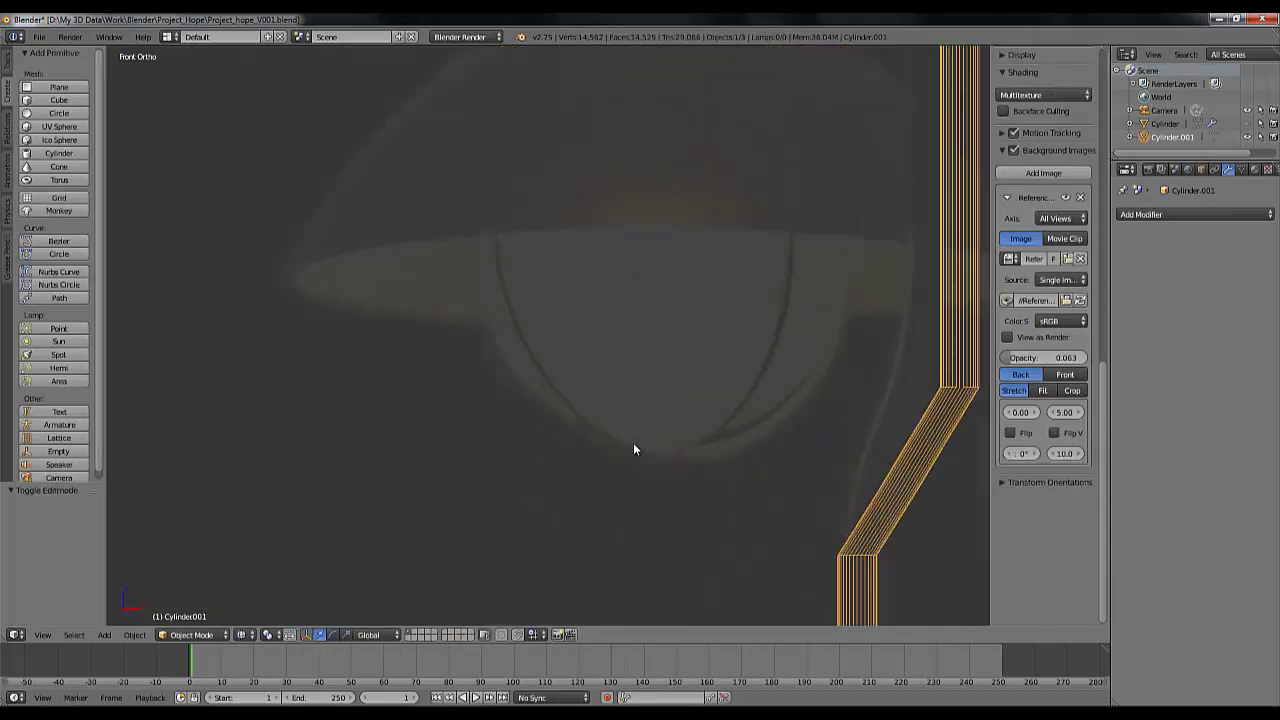
pyautogui.scroll(-4, 633, 449)
pyautogui.press('z')
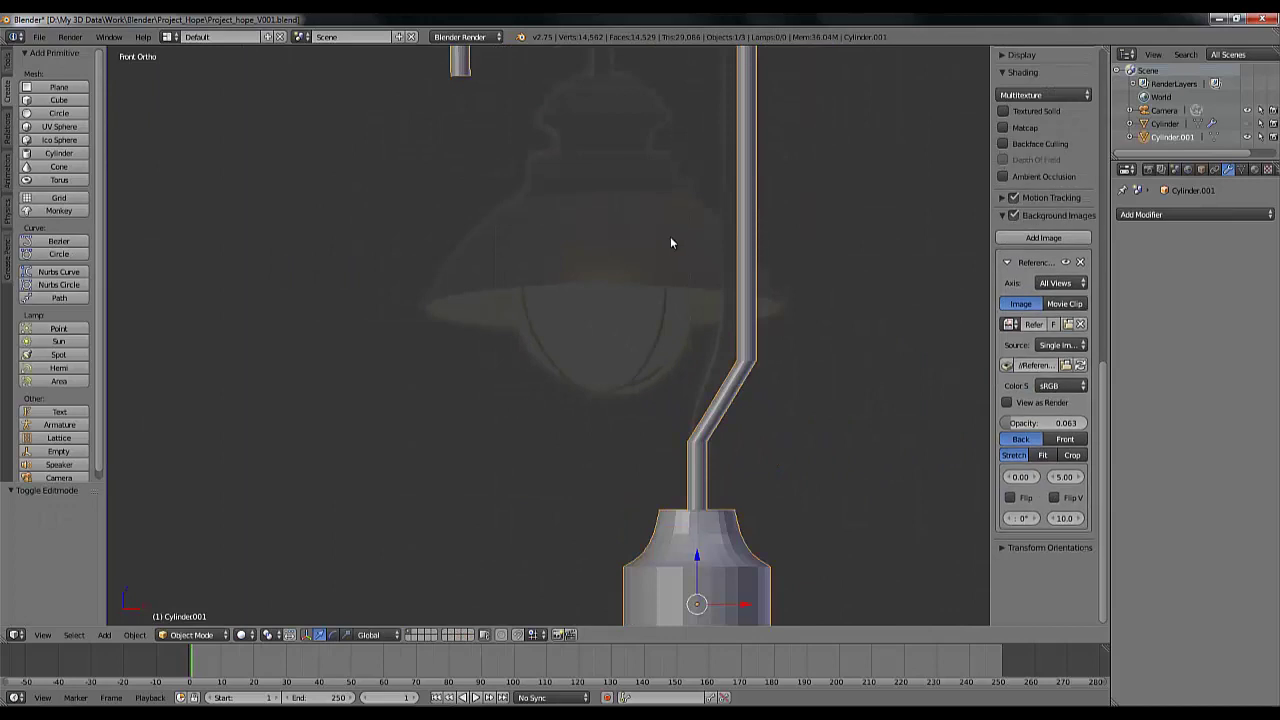
pyautogui.keyDown('shift'); pyautogui.moveTo(671, 240); pyautogui.dragTo(523, 426, button='middle'); pyautogui.keyUp('shift')
pyautogui.scroll(-2, 536, 420)
pyautogui.scroll(4, 536, 423)
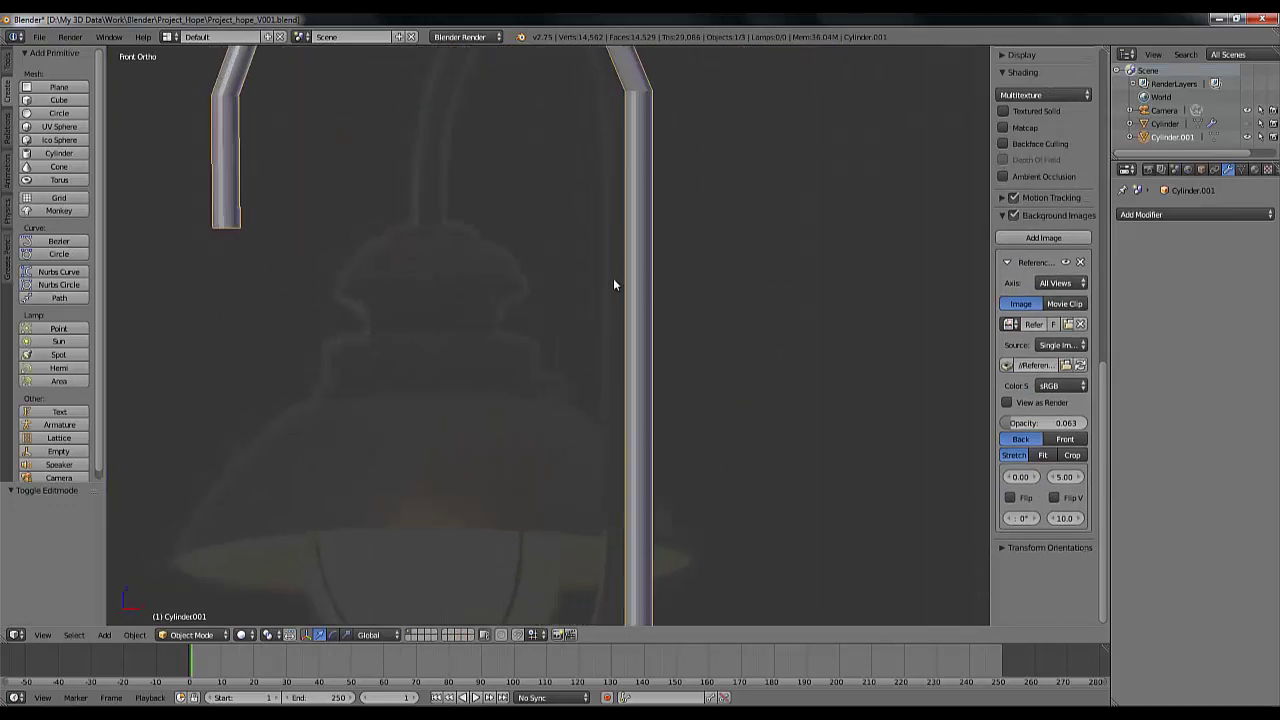
pyautogui.keyDown('shift'); pyautogui.moveTo(613, 278); pyautogui.dragTo(678, 328, button='middle'); pyautogui.keyUp('shift')
pyautogui.press('z')
pyautogui.scroll(5, 446, 329)
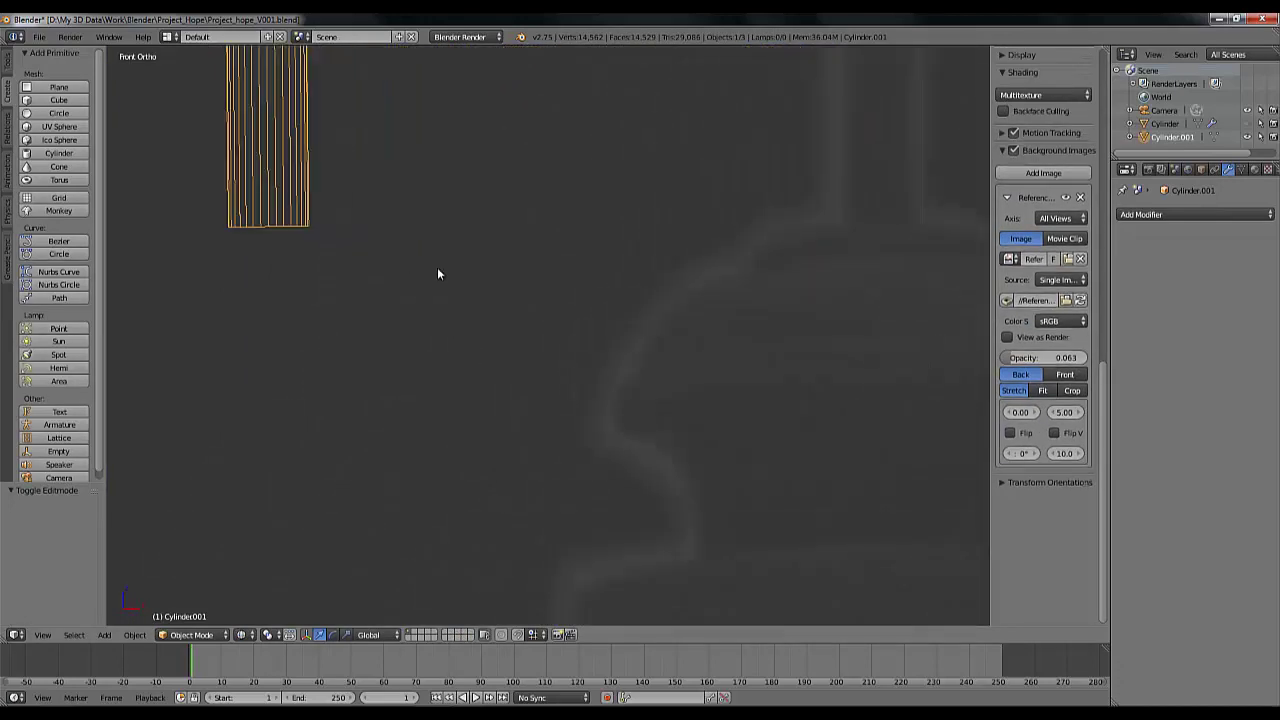
pyautogui.keyDown('shift'); pyautogui.moveTo(437, 274); pyautogui.dragTo(591, 378, button='middle'); pyautogui.keyUp('shift')
# Add an edge loop near the bottom of the pipe's left end and return to solid-shaded Object Mode
pyautogui.press('Tab')
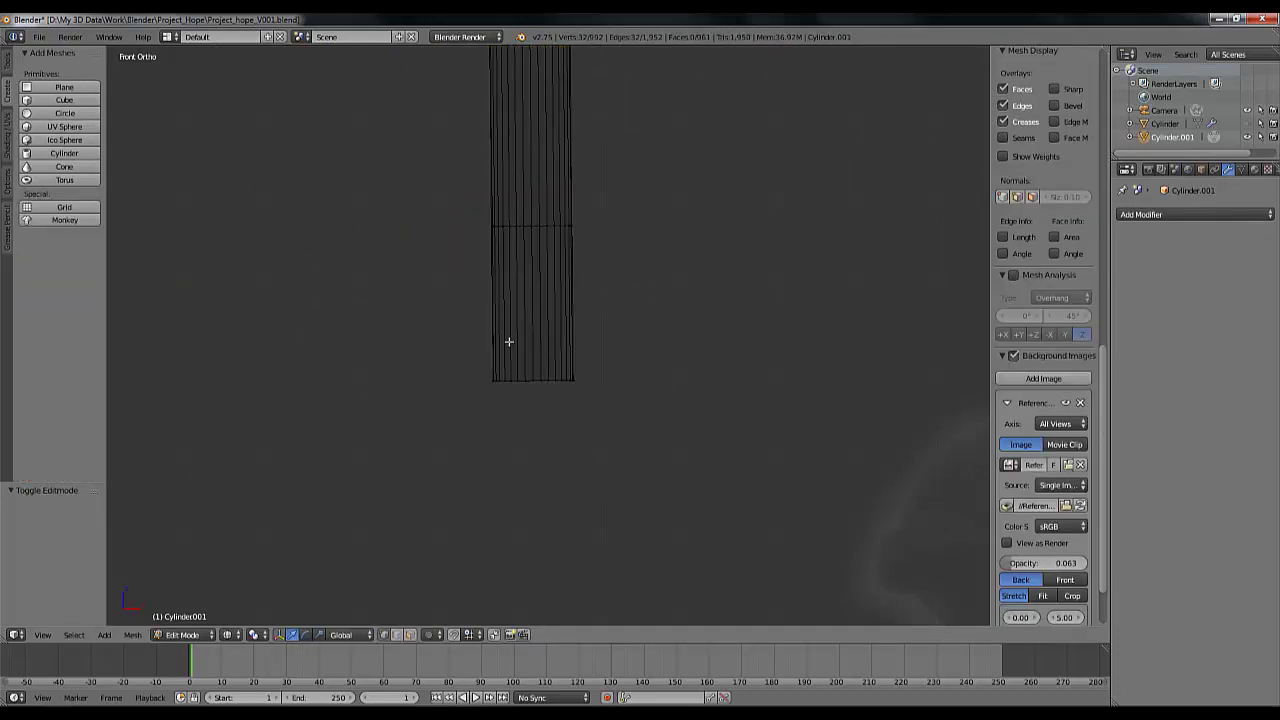
pyautogui.hotkey('ctrl', 'r')
pyautogui.click(500, 343)
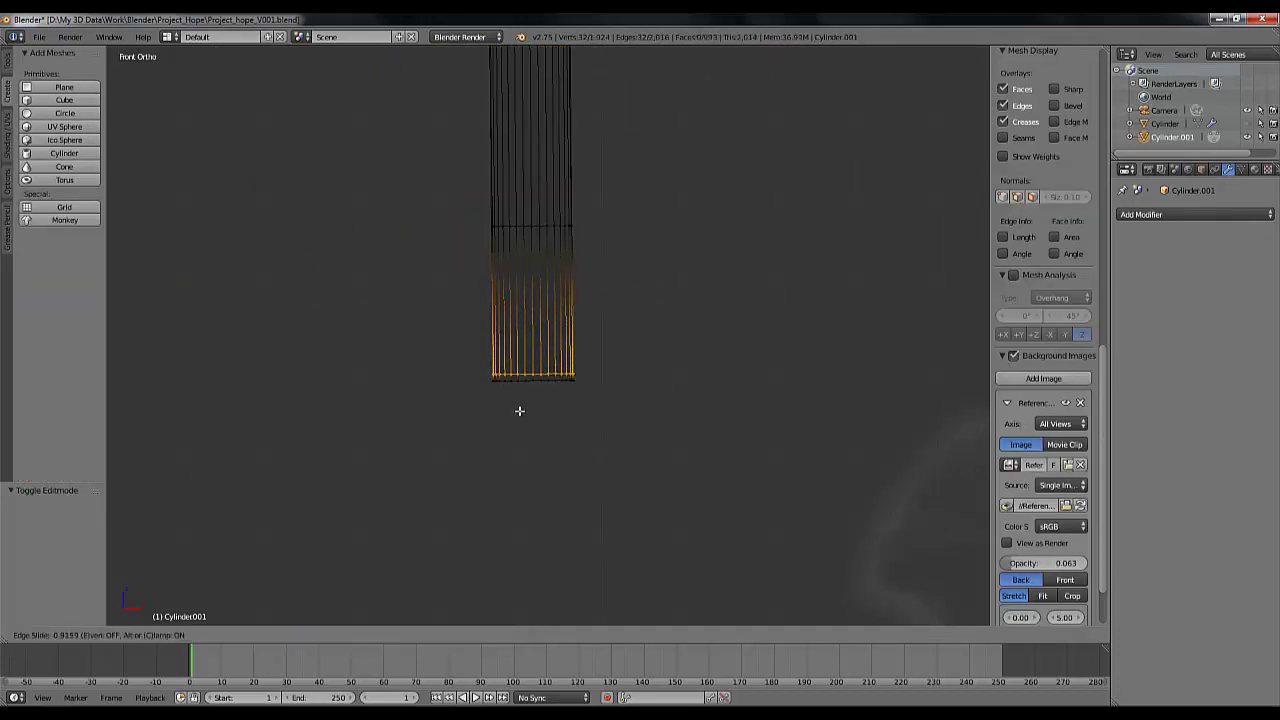
pyautogui.click(519, 410)
pyautogui.press('Tab')
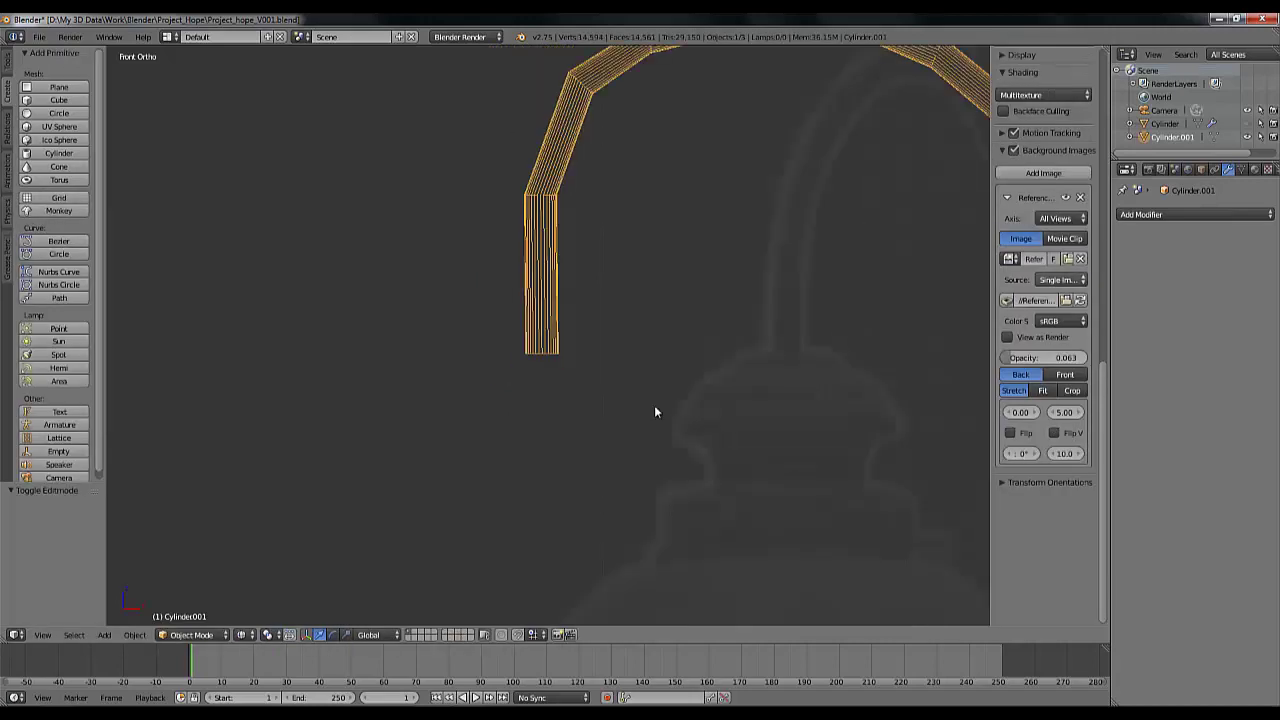
pyautogui.press('z')
pyautogui.scroll(-3, 628, 426)
pyautogui.click(1160, 214)
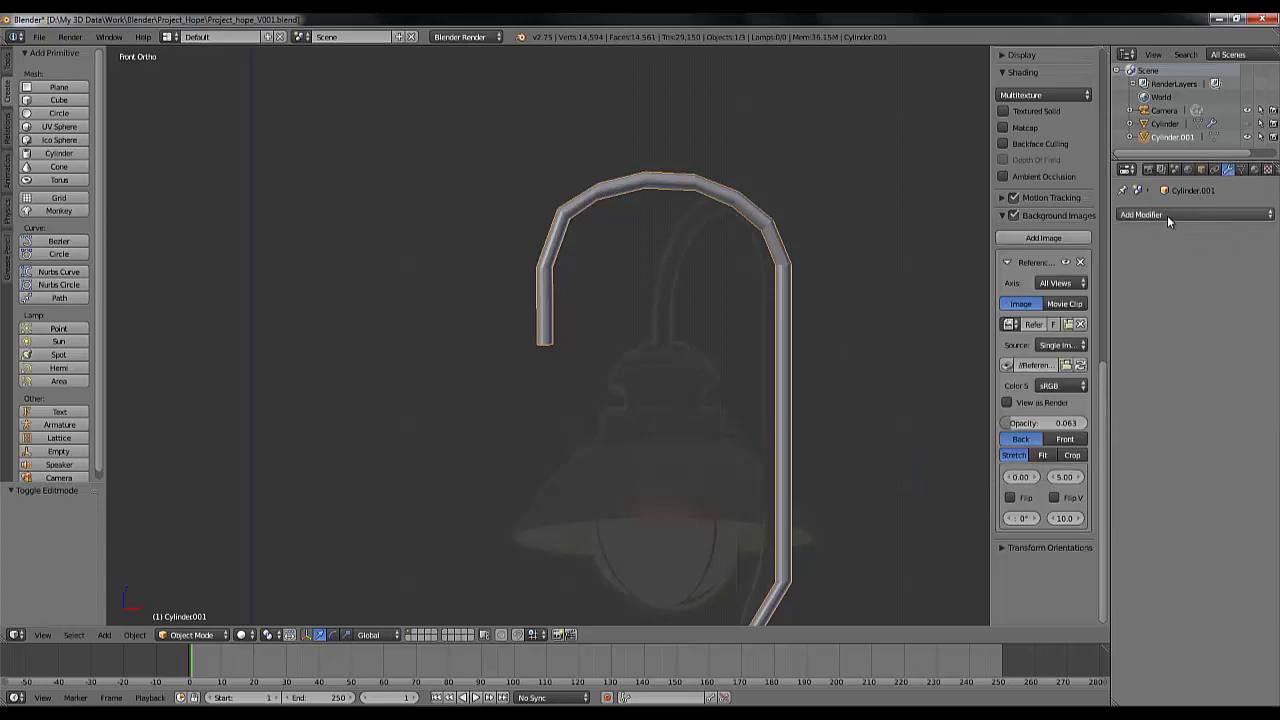
# Add a Subdivision Surface modifier to the pipe with viewport level 2, then edit the lamp base mesh
pyautogui.click(1167, 214)
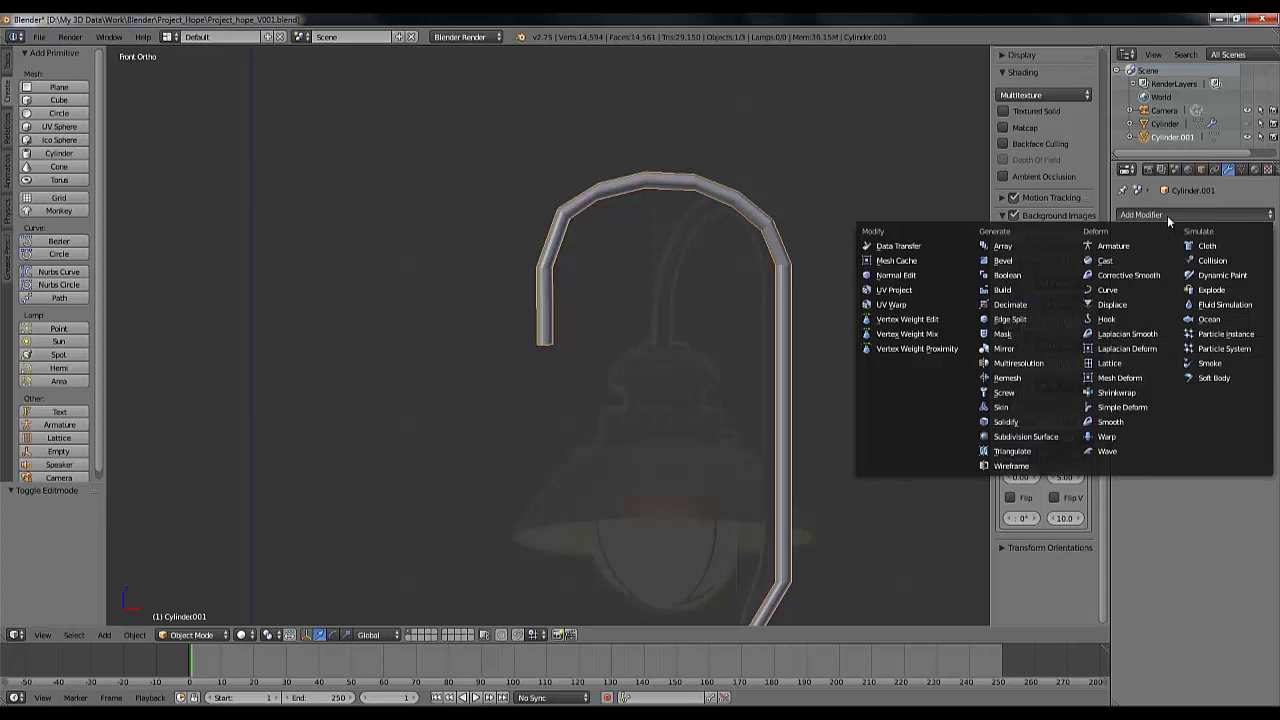
pyautogui.click(1019, 438)
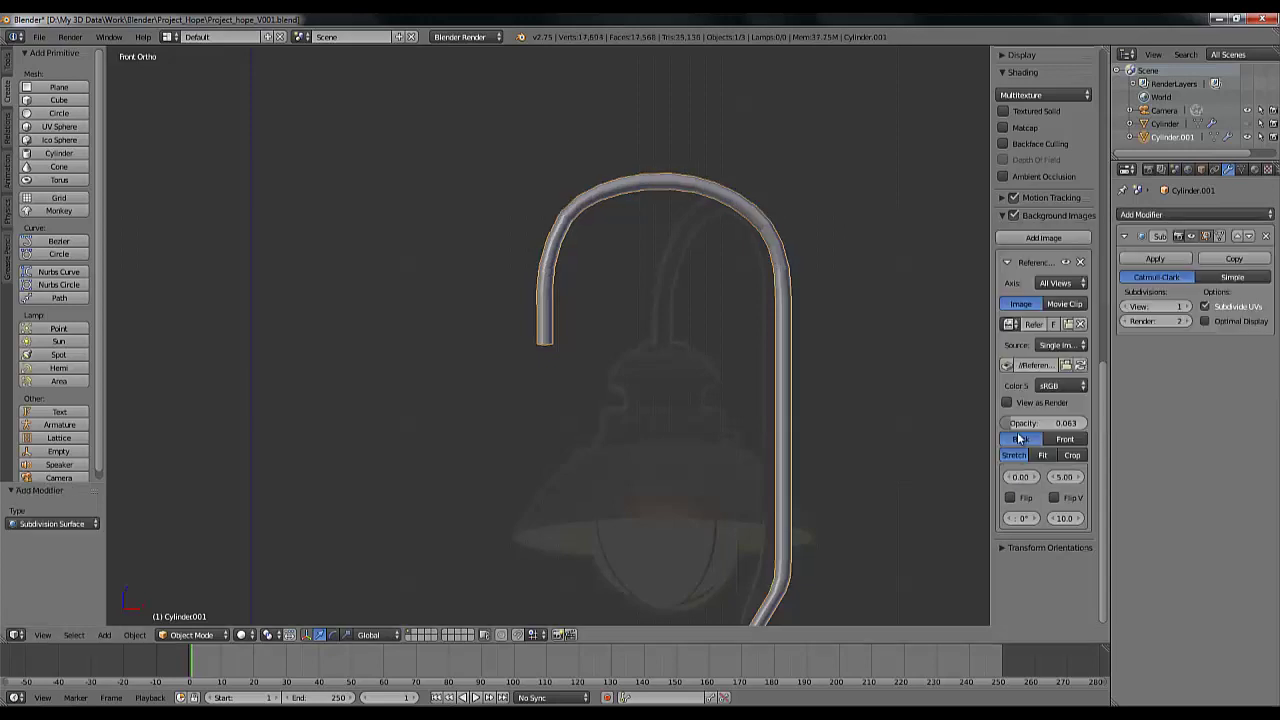
pyautogui.click(1187, 306)
pyautogui.scroll(-4, 689, 277)
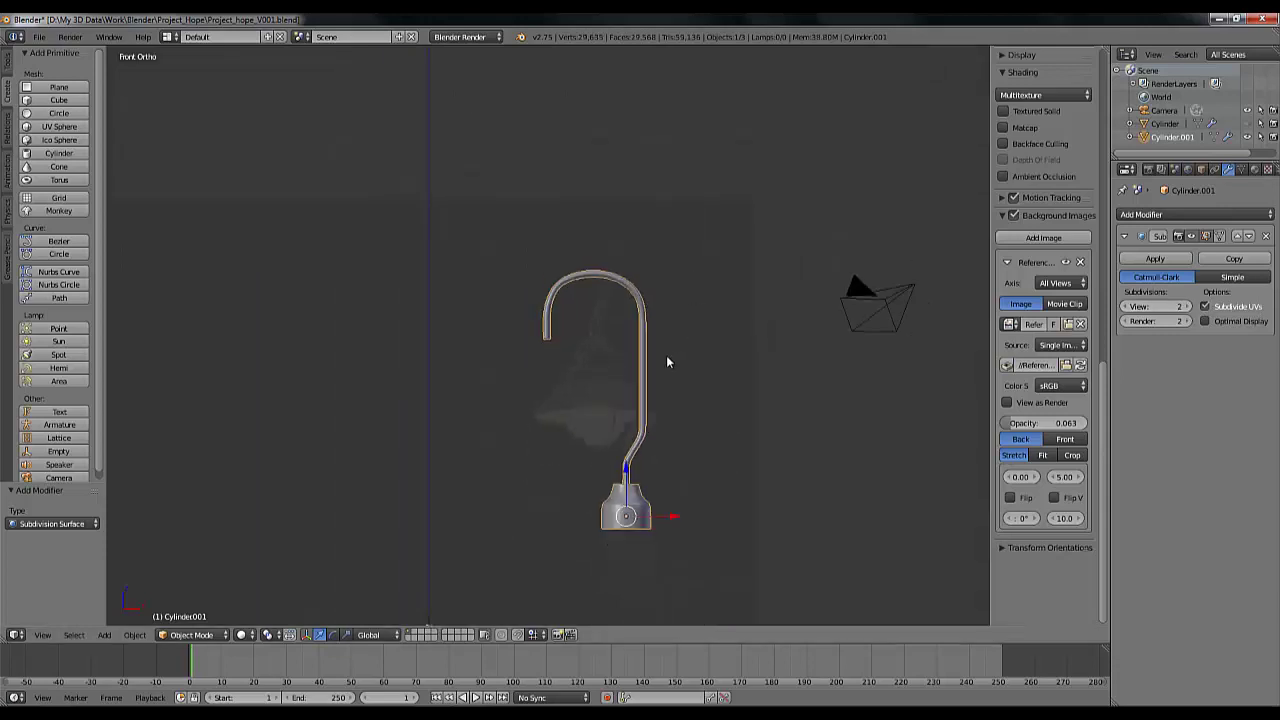
pyautogui.scroll(5, 627, 428)
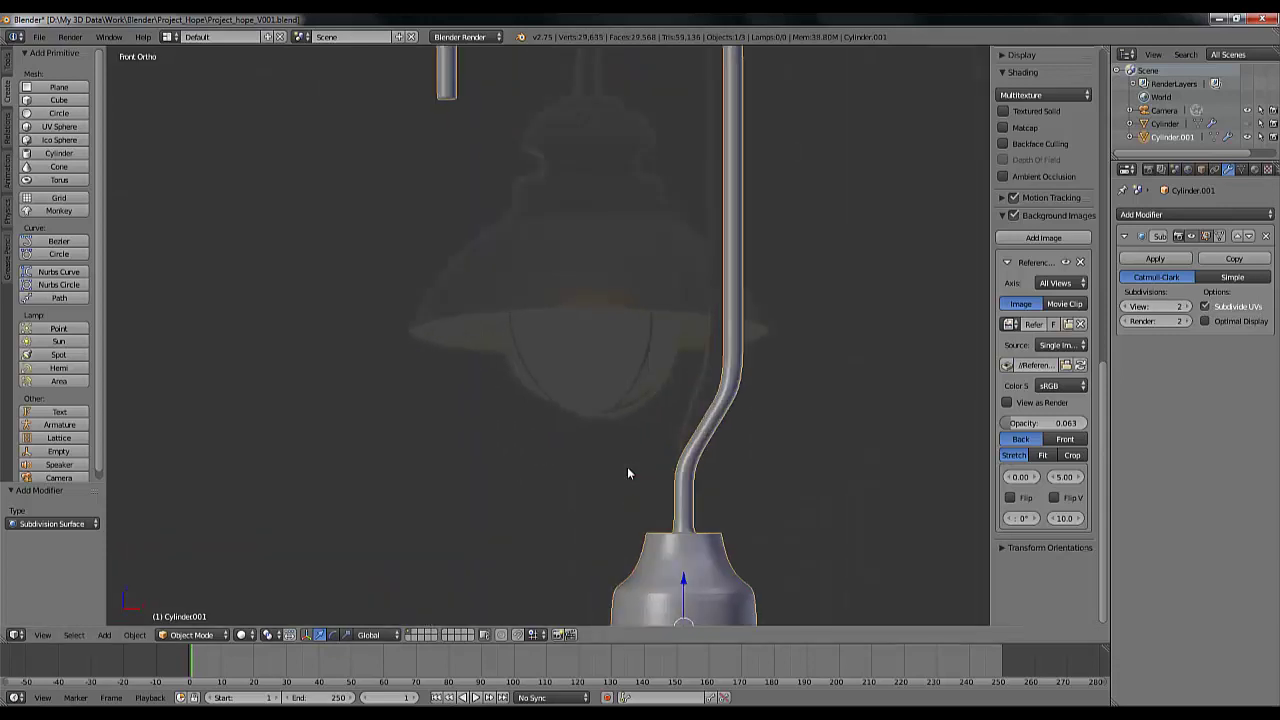
pyautogui.scroll(-3, 627, 473)
pyautogui.scroll(3, 630, 474)
pyautogui.scroll(-2, 640, 477)
pyautogui.keyDown('shift'); pyautogui.moveTo(663, 535); pyautogui.dragTo(611, 440, button='middle'); pyautogui.keyUp('shift')
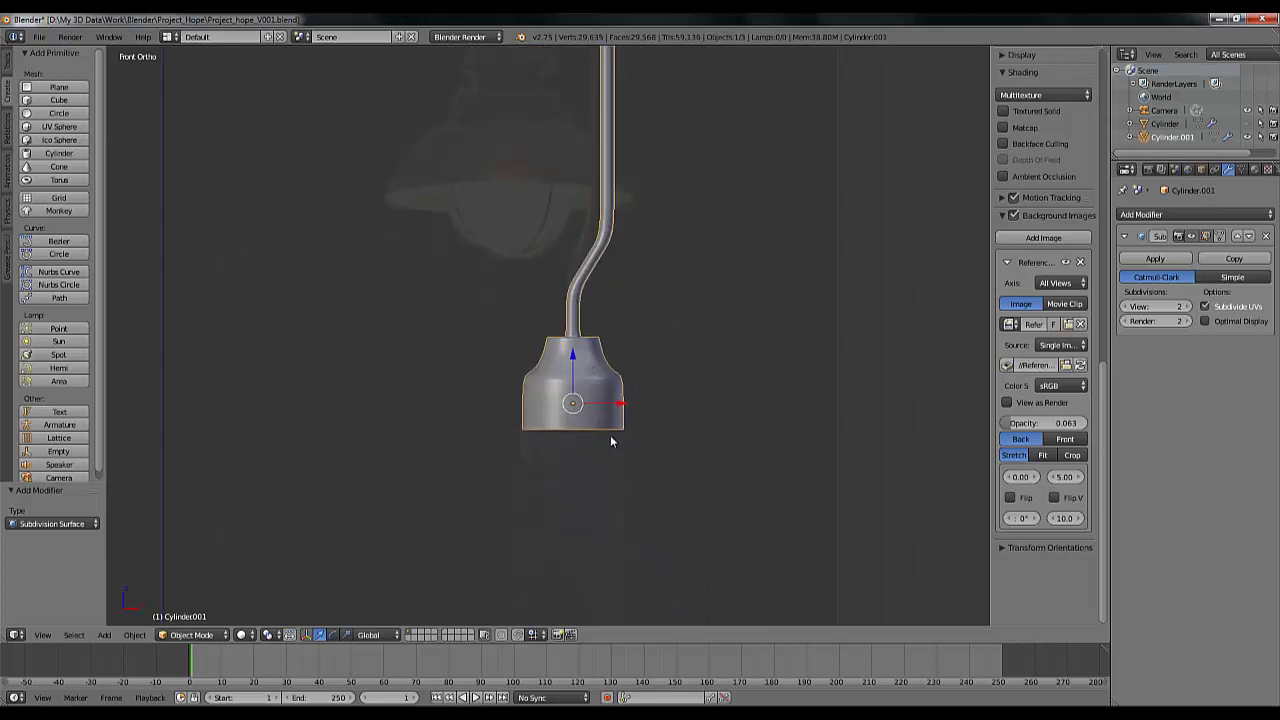
pyautogui.press('Tab')
# Insert two edge loops on the base cylinder, one just below its top rim and one near its bottom
pyautogui.scroll(4, 636, 465)
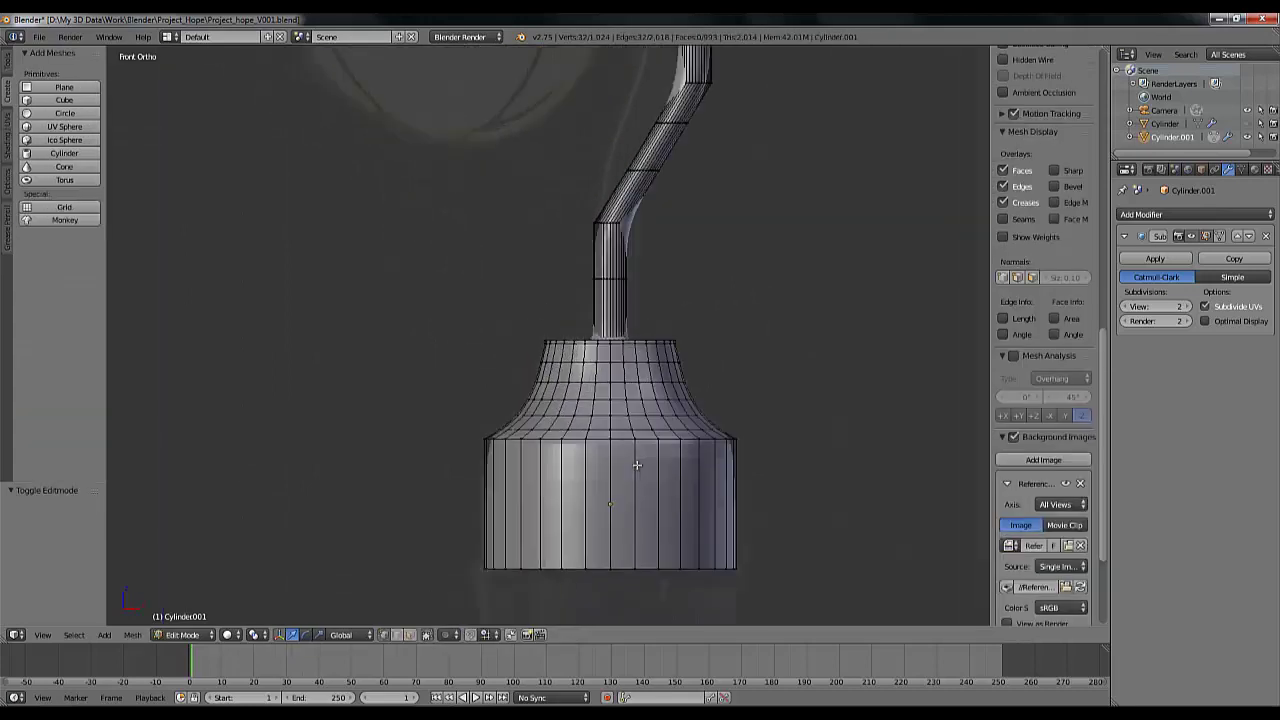
pyautogui.hotkey('ctrl', 'r')
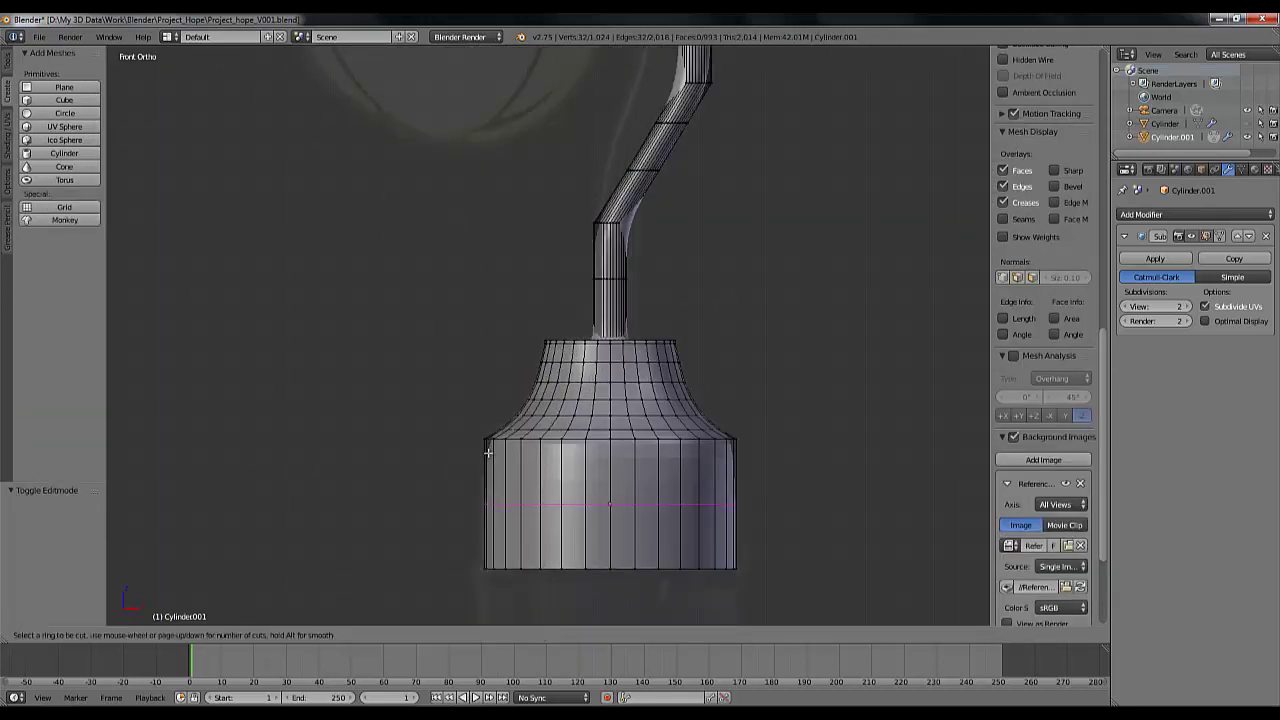
pyautogui.click(487, 453)
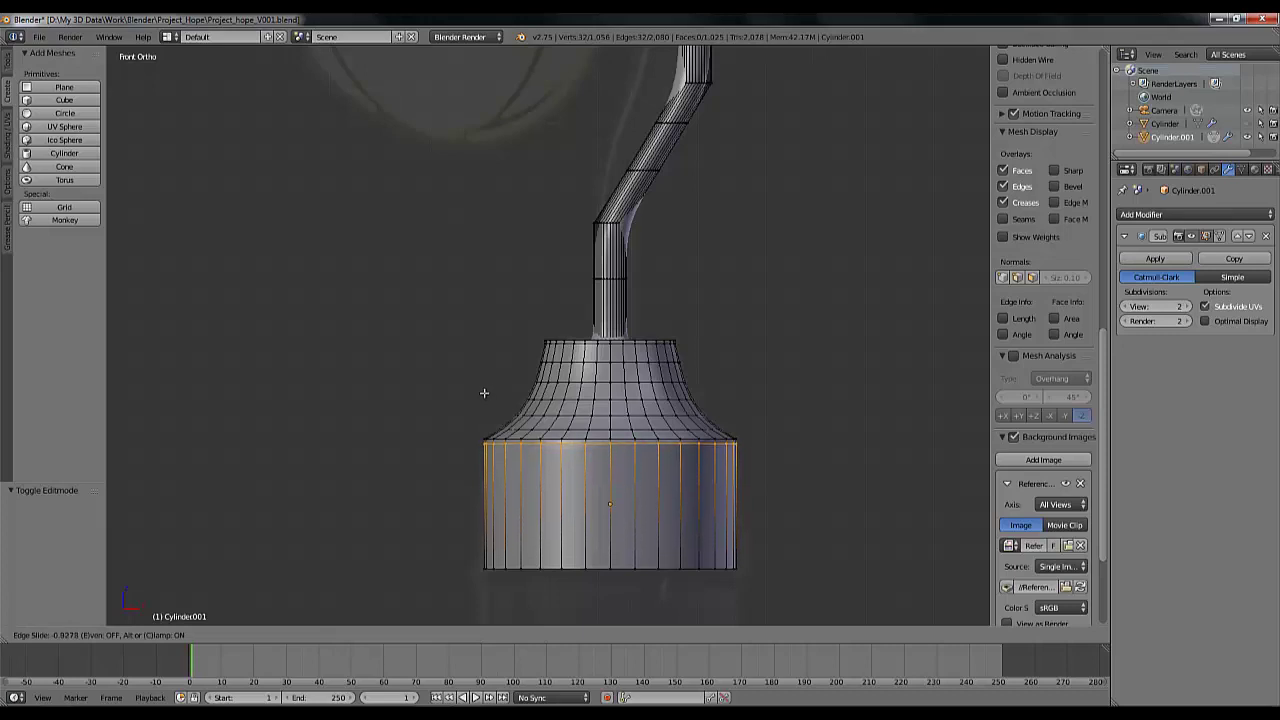
pyautogui.click(484, 393)
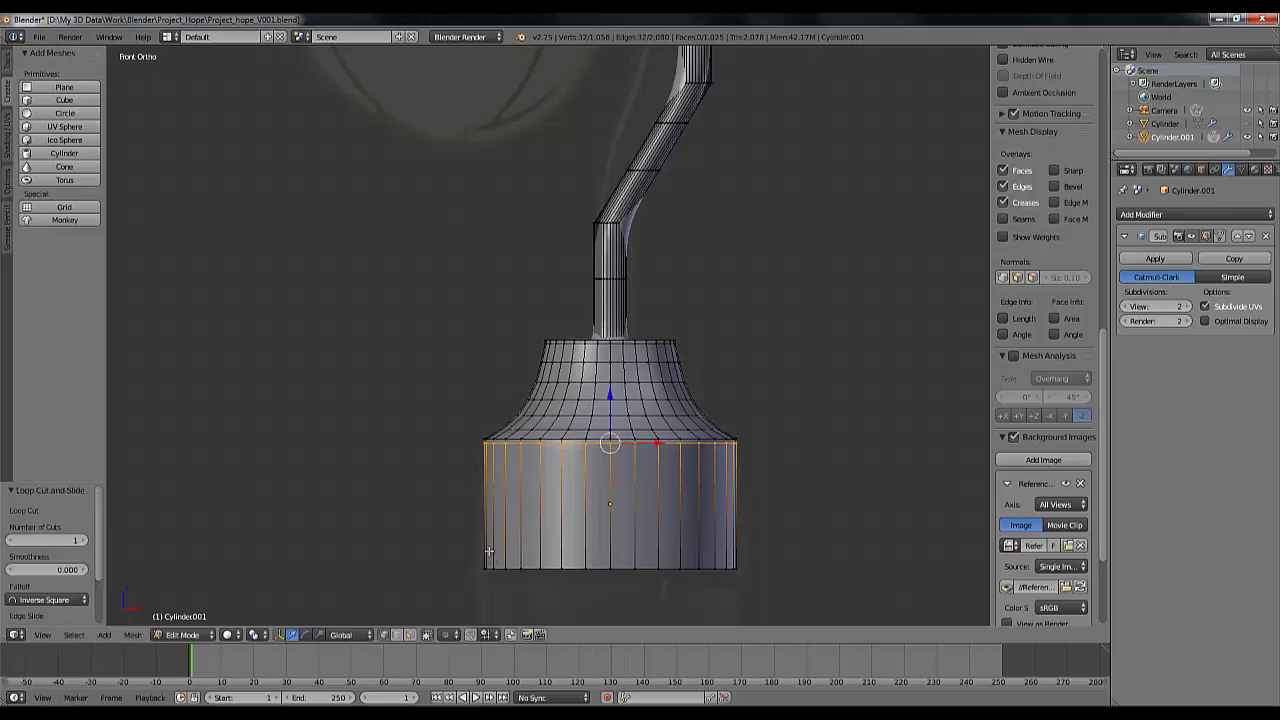
pyautogui.hotkey('ctrl', 'r')
pyautogui.click(487, 550)
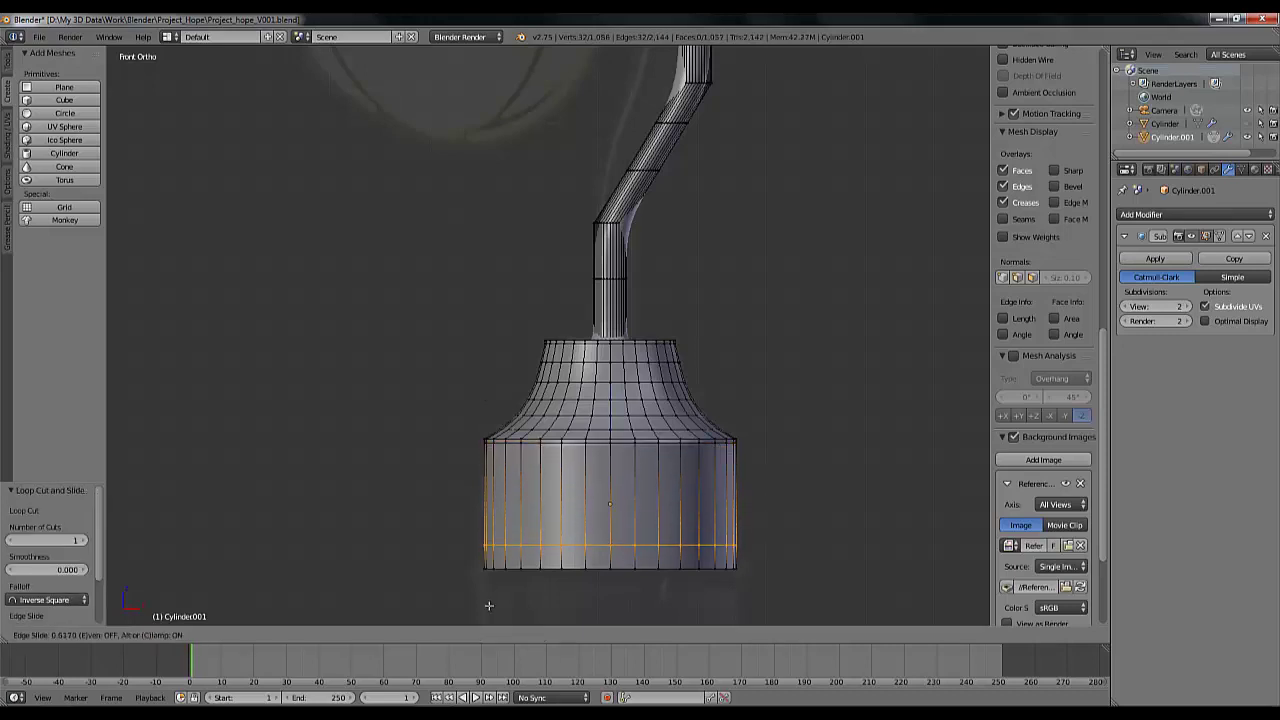
pyautogui.click(489, 608)
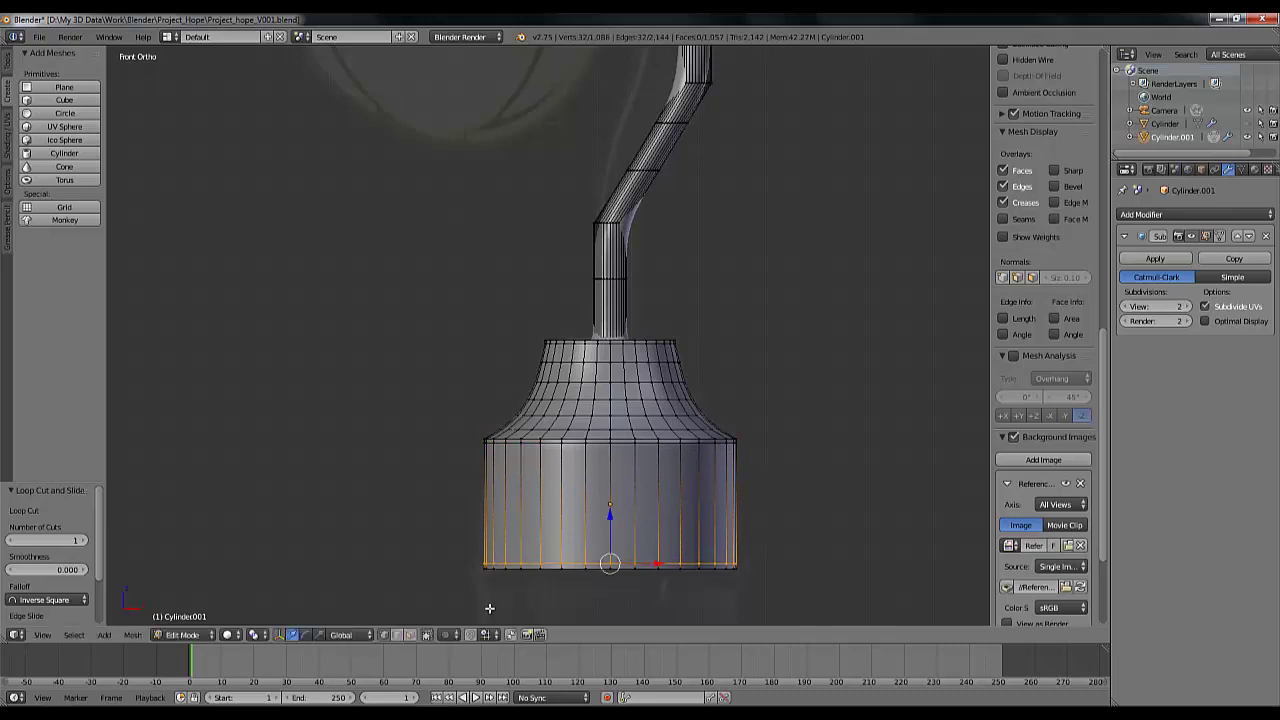
pyautogui.press('Tab')
pyautogui.scroll(-4, 515, 548)
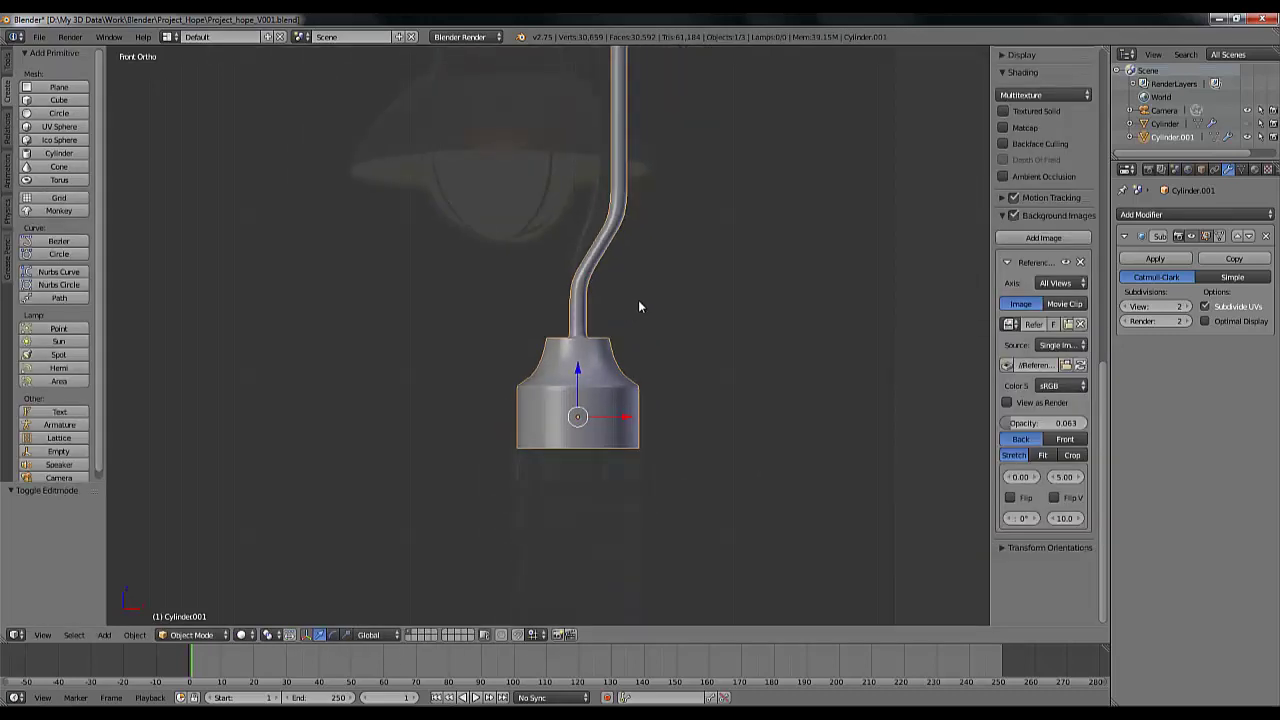
# Enter Edit Mode on the pipe and drop the Subdivision Surface viewport level to 0
pyautogui.keyDown('shift'); pyautogui.moveTo(638, 300); pyautogui.dragTo(651, 449, button='middle'); pyautogui.keyUp('shift')
pyautogui.scroll(1, 448, 352)
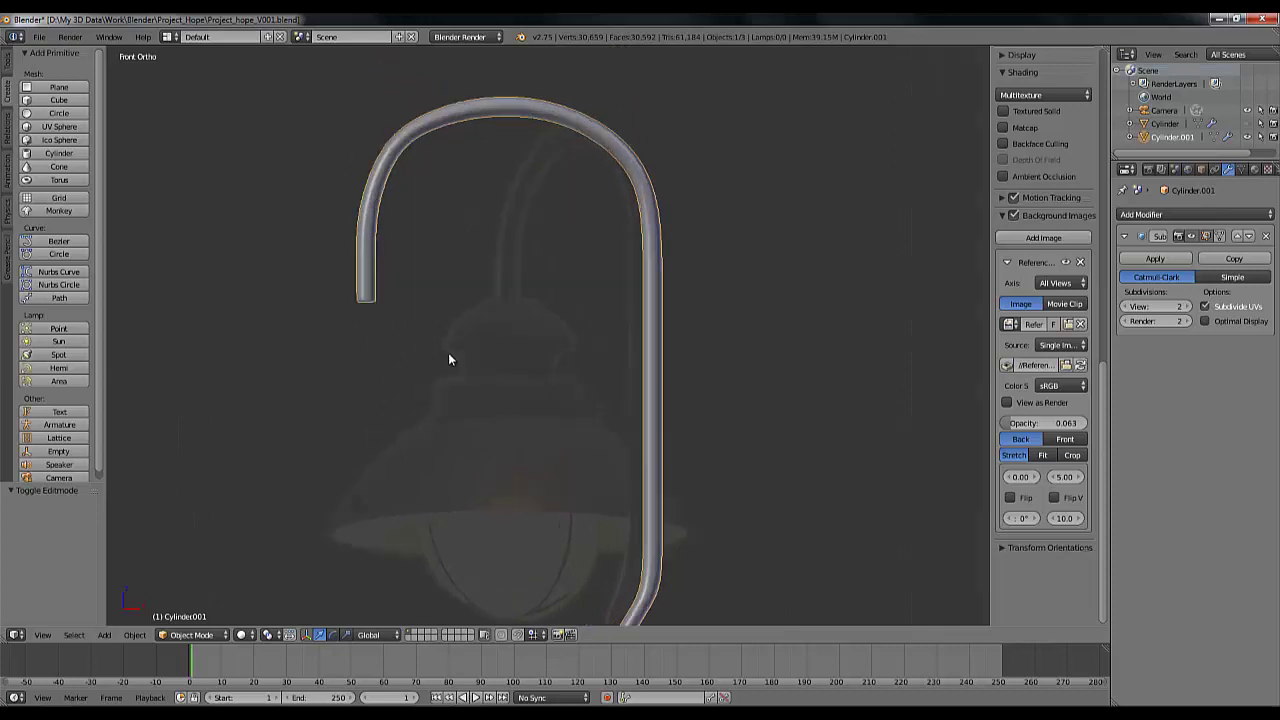
pyautogui.scroll(2, 449, 359)
pyautogui.keyDown('shift'); pyautogui.moveTo(527, 156); pyautogui.dragTo(577, 376, button='middle'); pyautogui.keyUp('shift')
pyautogui.scroll(-2, 575, 334)
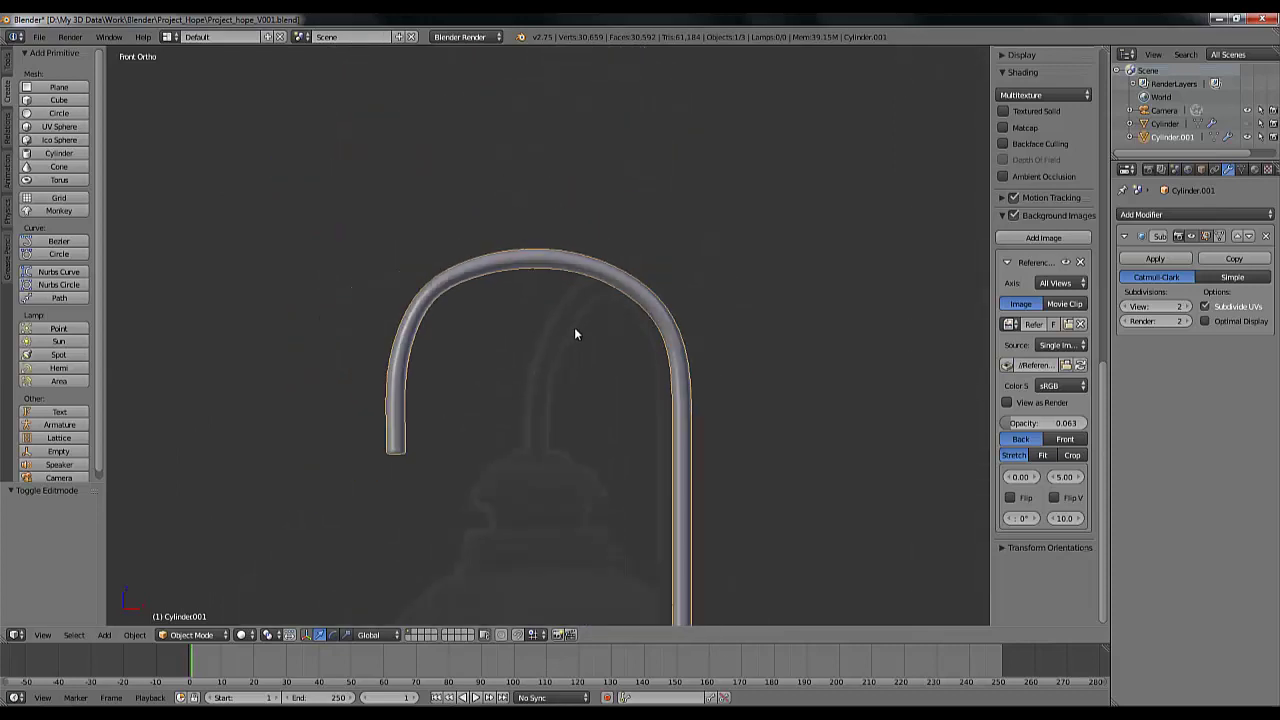
pyautogui.press('Tab')
pyautogui.scroll(3, 514, 338)
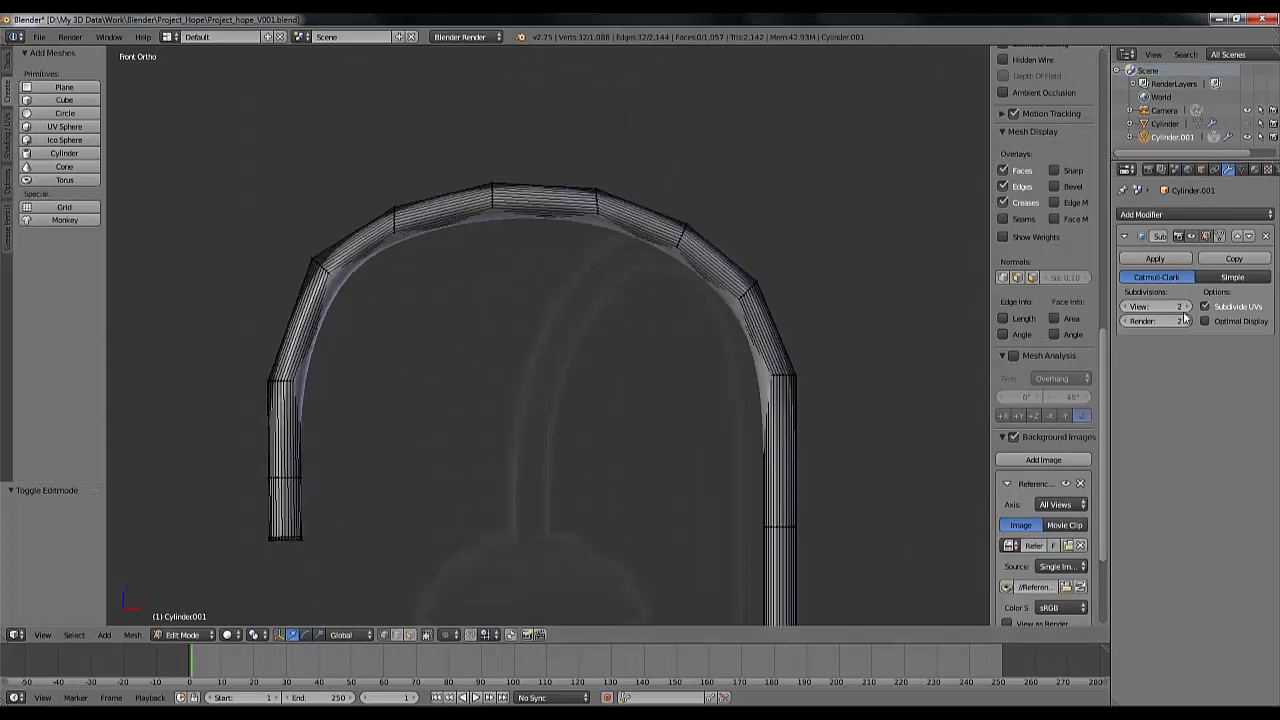
pyautogui.click(1125, 306)
pyautogui.click(1125, 306)
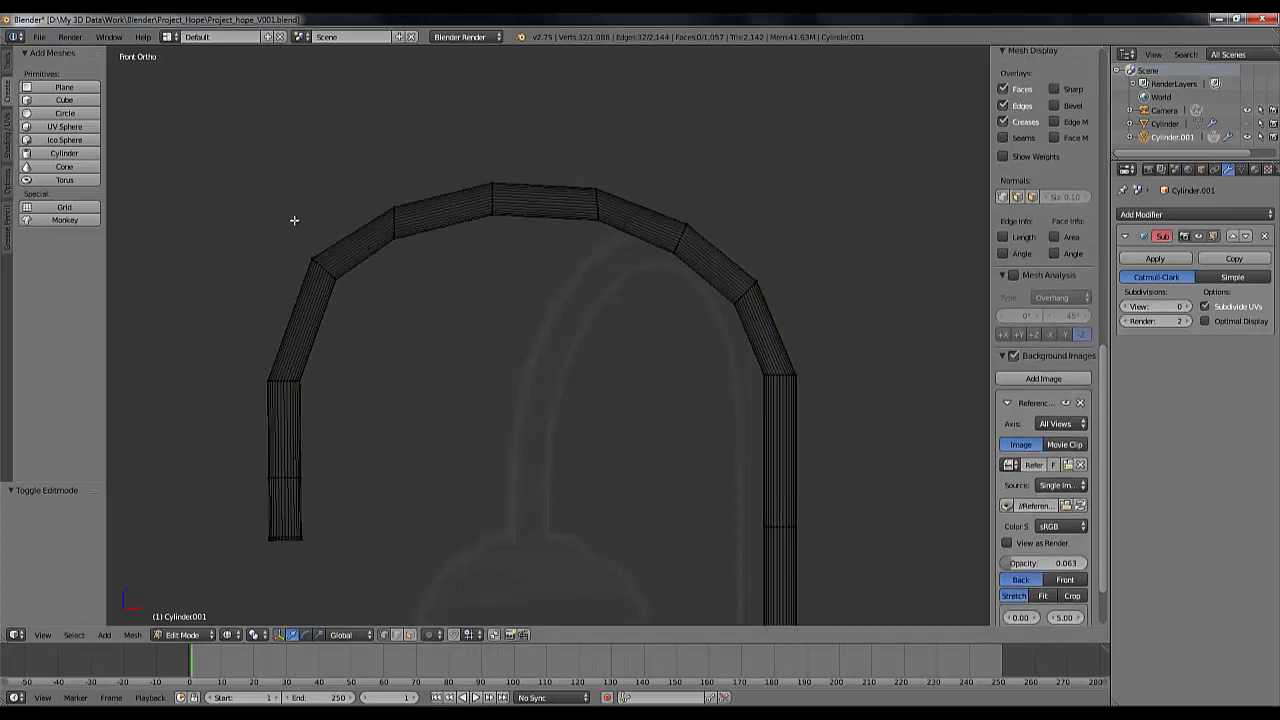
# Select the edge loop at the hook's upper-left bend and nudge it slightly right
pyautogui.keyDown('alt'); pyautogui.rightClick(335, 255); pyautogui.keyUp('alt')
pyautogui.press('a')
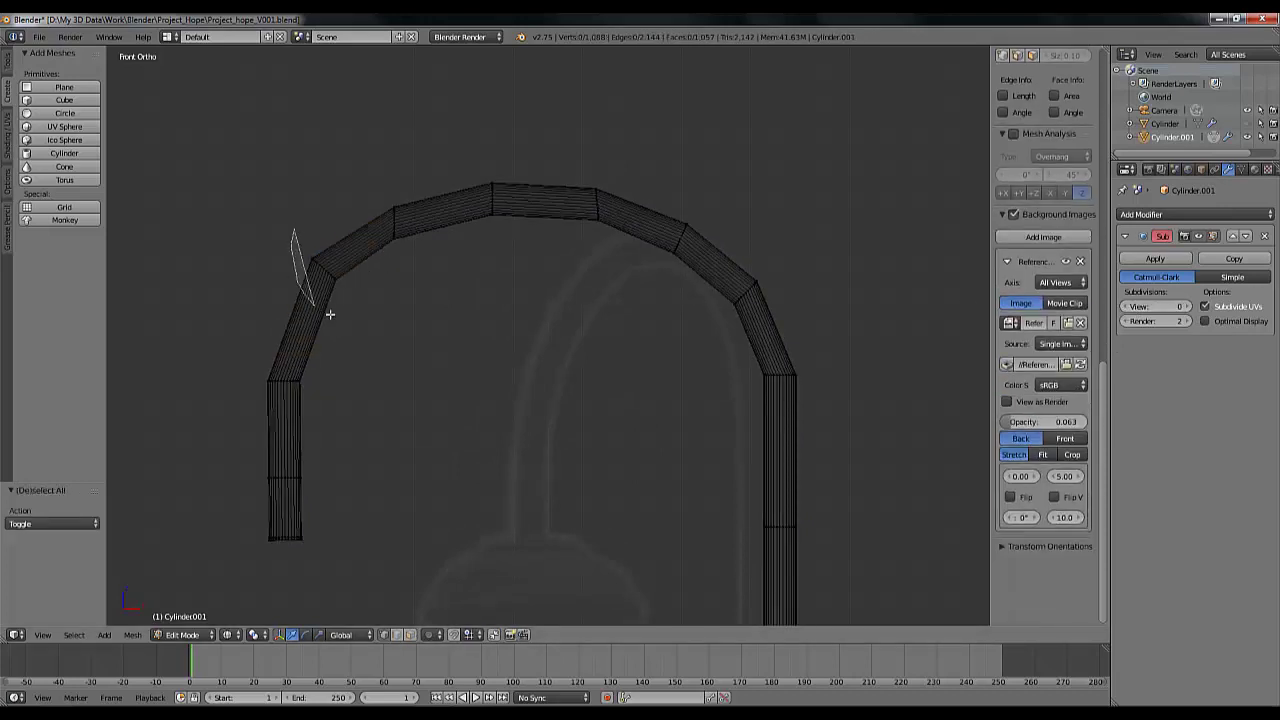
pyautogui.keyDown('alt'); pyautogui.rightClick(333, 258); pyautogui.keyUp('alt')
pyautogui.moveTo(369, 270); pyautogui.dragTo(376, 270)
pyautogui.press('a')
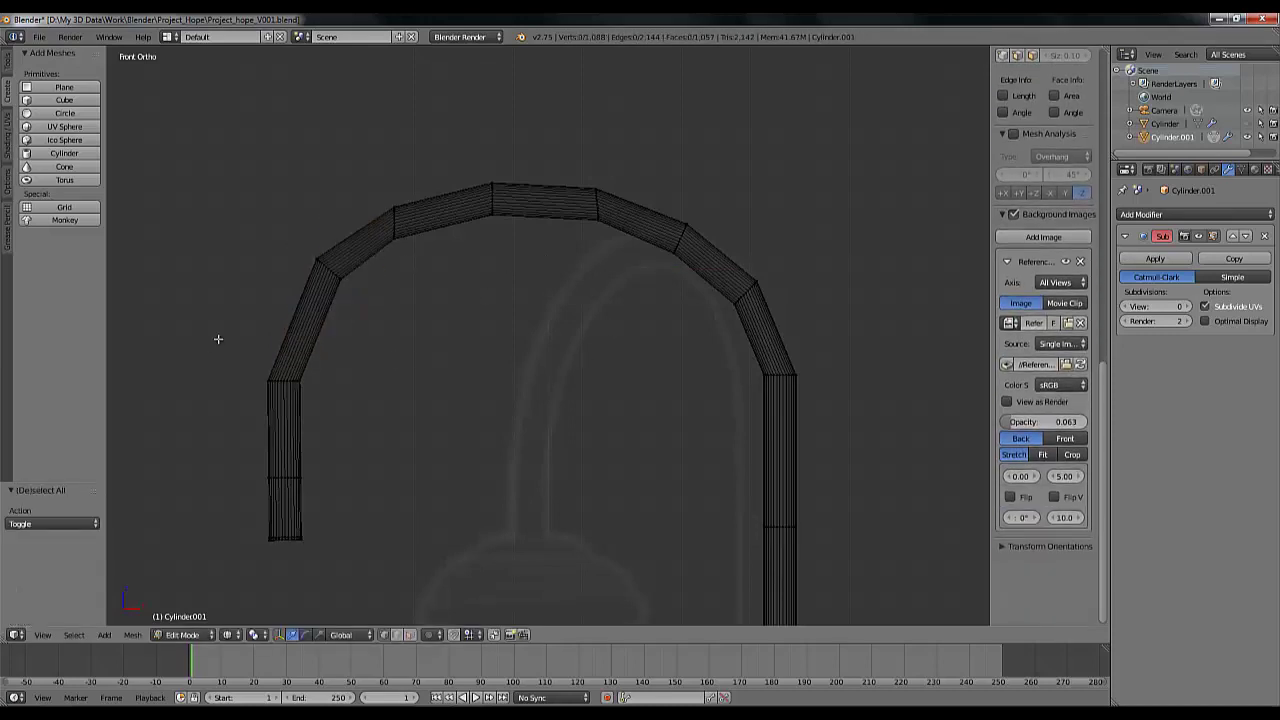
# Lasso the hook's left column and arch and shift them right along X by 0.018
pyautogui.moveTo(219, 367)
pyautogui.keyDown('ctrl'); pyautogui.mouseDown()
pyautogui.moveTo(223, 576)
pyautogui.moveTo(423, 549)
pyautogui.moveTo(457, 398)
pyautogui.moveTo(337, 492)
pyautogui.mouseUp(); pyautogui.keyUp('ctrl')
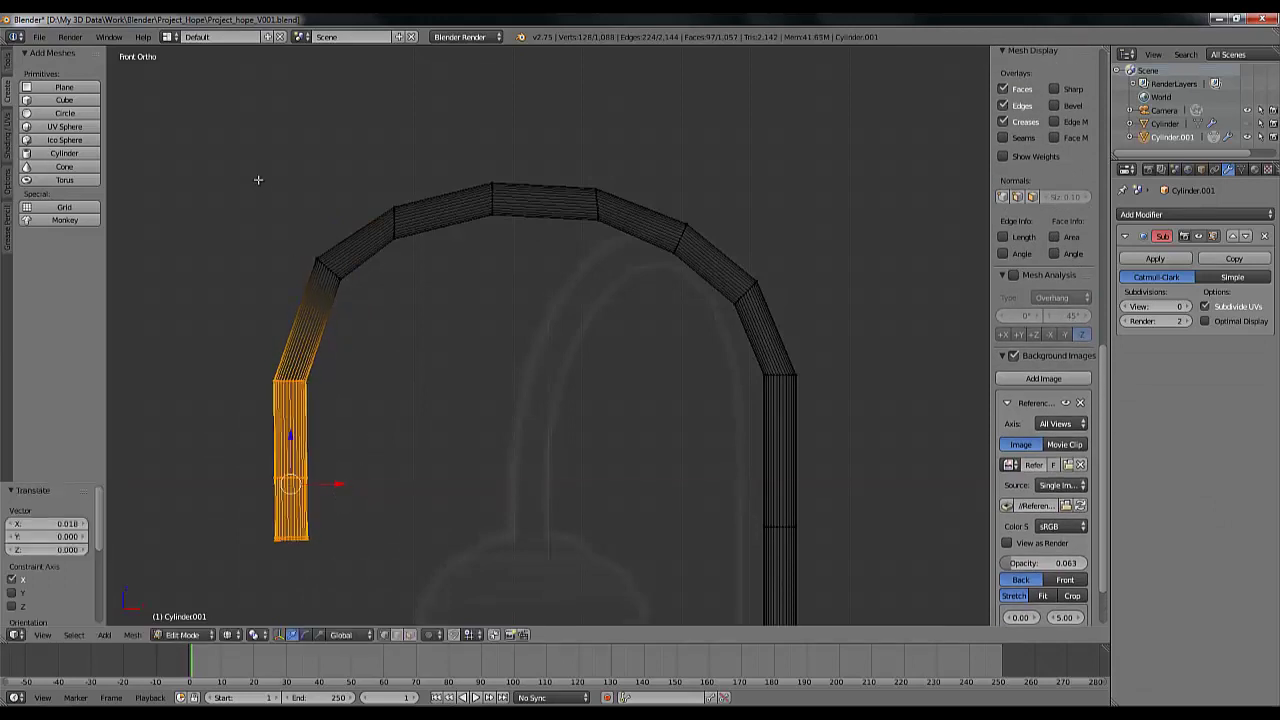
pyautogui.moveTo(257, 180)
pyautogui.keyDown('ctrl'); pyautogui.mouseDown()
pyautogui.moveTo(248, 593)
pyautogui.moveTo(373, 600)
pyautogui.moveTo(802, 454)
pyautogui.moveTo(824, 333)
pyautogui.mouseUp(); pyautogui.keyUp('ctrl')
pyautogui.moveTo(265, 132)
pyautogui.keyDown('ctrl'); pyautogui.mouseDown()
pyautogui.moveTo(215, 408)
pyautogui.moveTo(231, 528)
pyautogui.moveTo(309, 557)
pyautogui.mouseUp(); pyautogui.keyUp('ctrl')
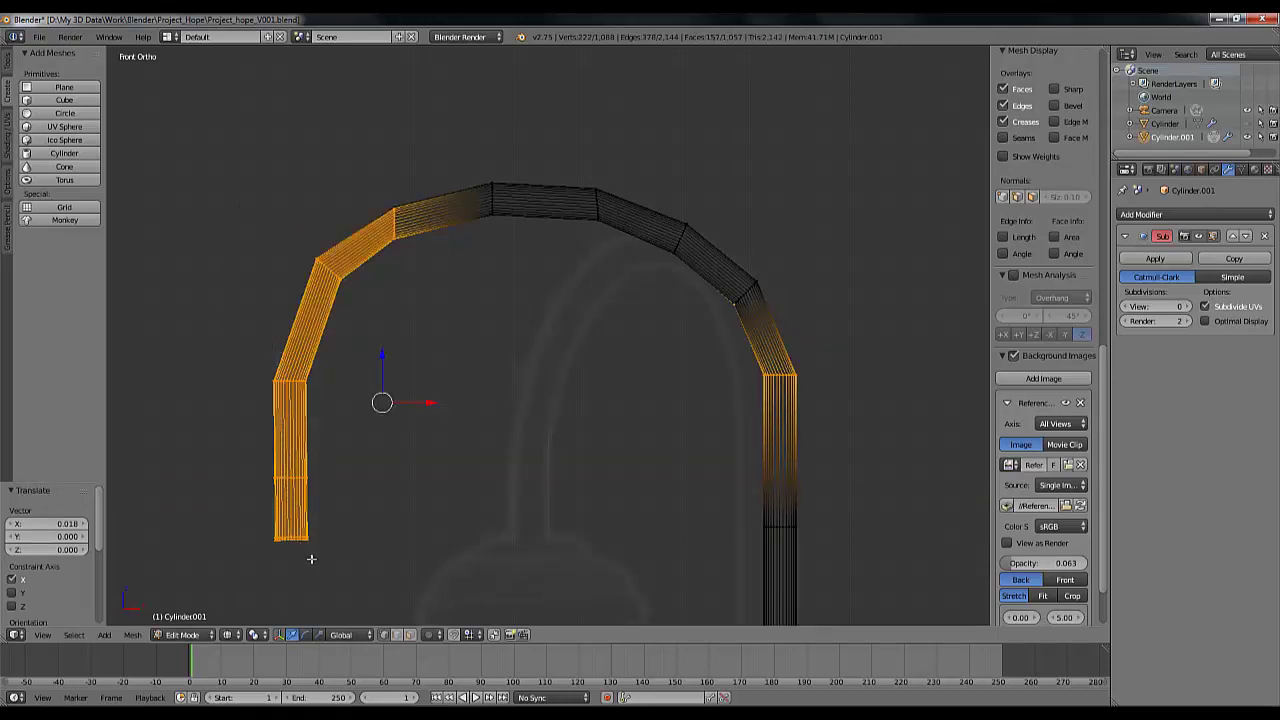
pyautogui.press('a')
pyautogui.moveTo(214, 106)
pyautogui.keyDown('ctrl'); pyautogui.mouseDown()
pyautogui.moveTo(240, 464)
pyautogui.moveTo(277, 570)
pyautogui.moveTo(617, 440)
pyautogui.moveTo(696, 281)
pyautogui.moveTo(716, 191)
pyautogui.mouseUp(); pyautogui.keyUp('ctrl')
pyautogui.press('g')
pyautogui.press('x')
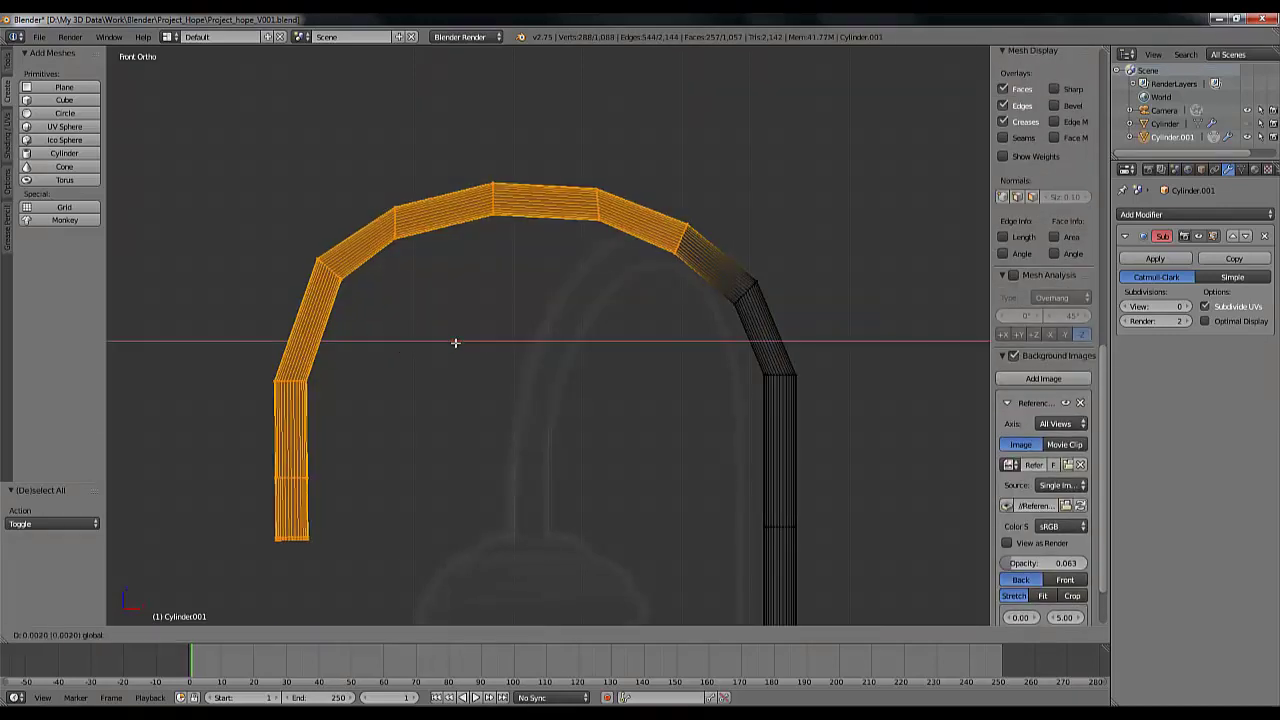
pyautogui.click(460, 344)
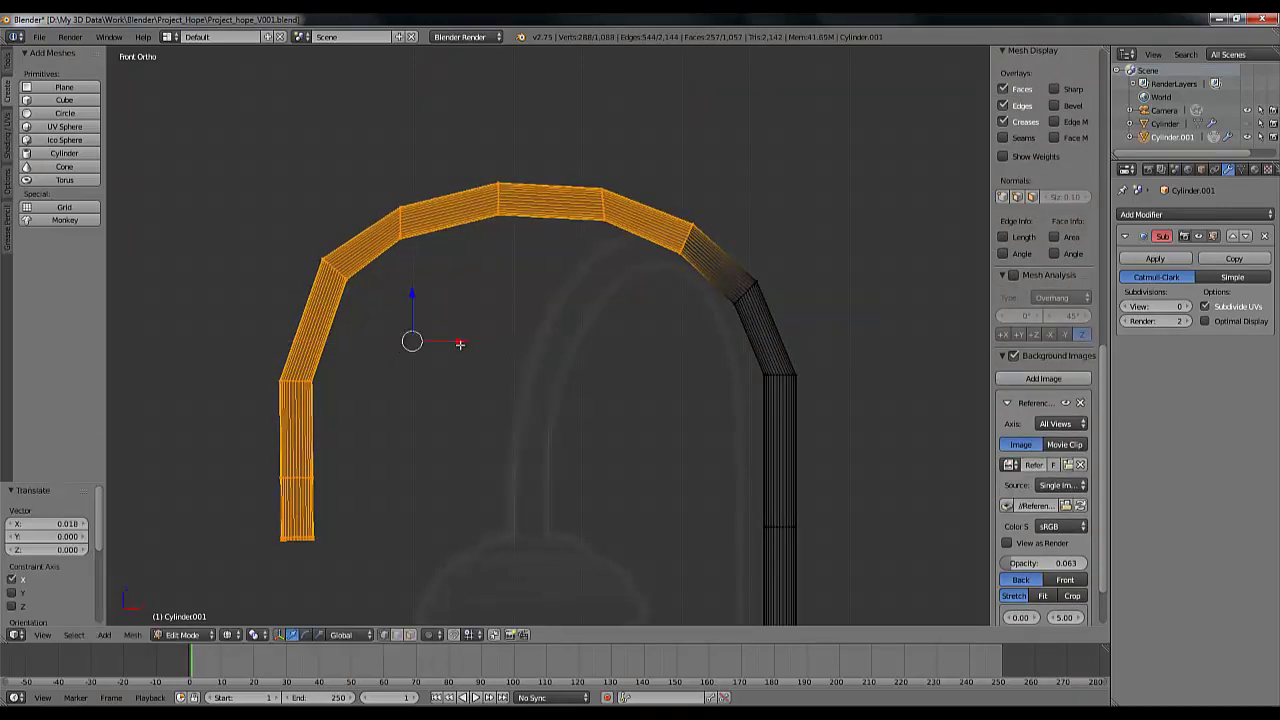
pyautogui.press('a')
# Raise the Subdivision Surface viewport level back to 2
pyautogui.click(1185, 307)
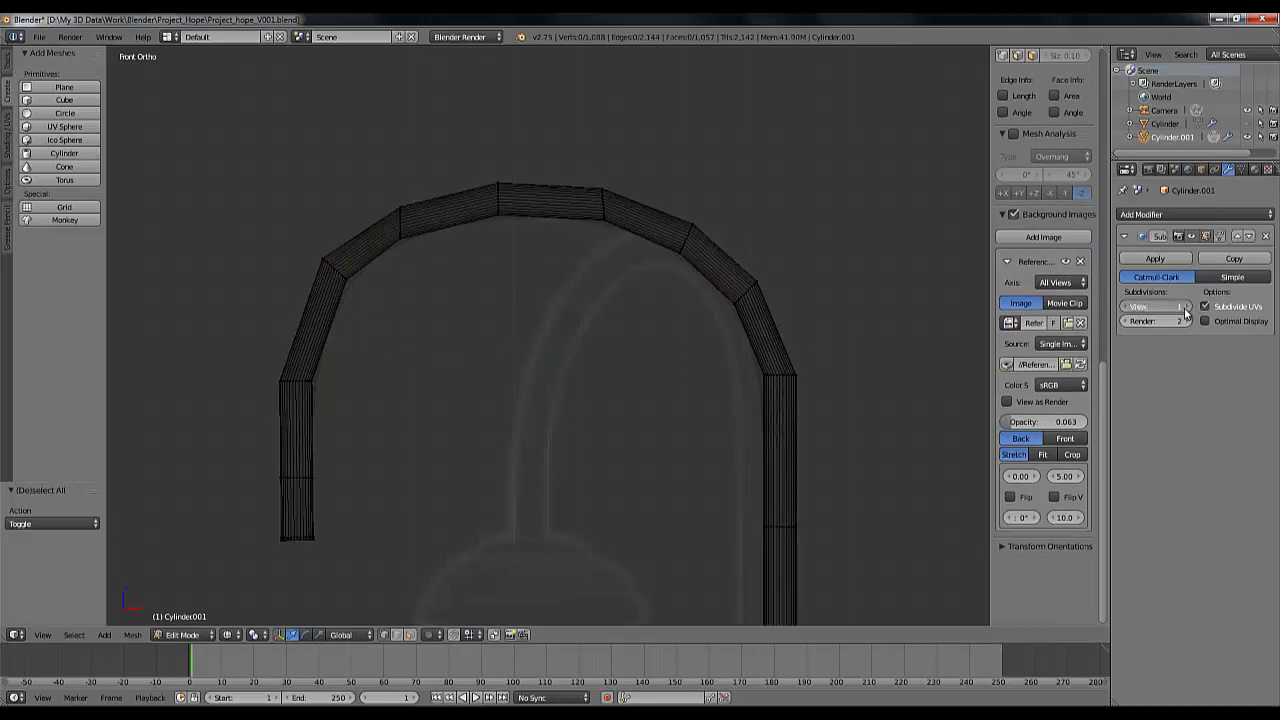
pyautogui.click(1185, 307)
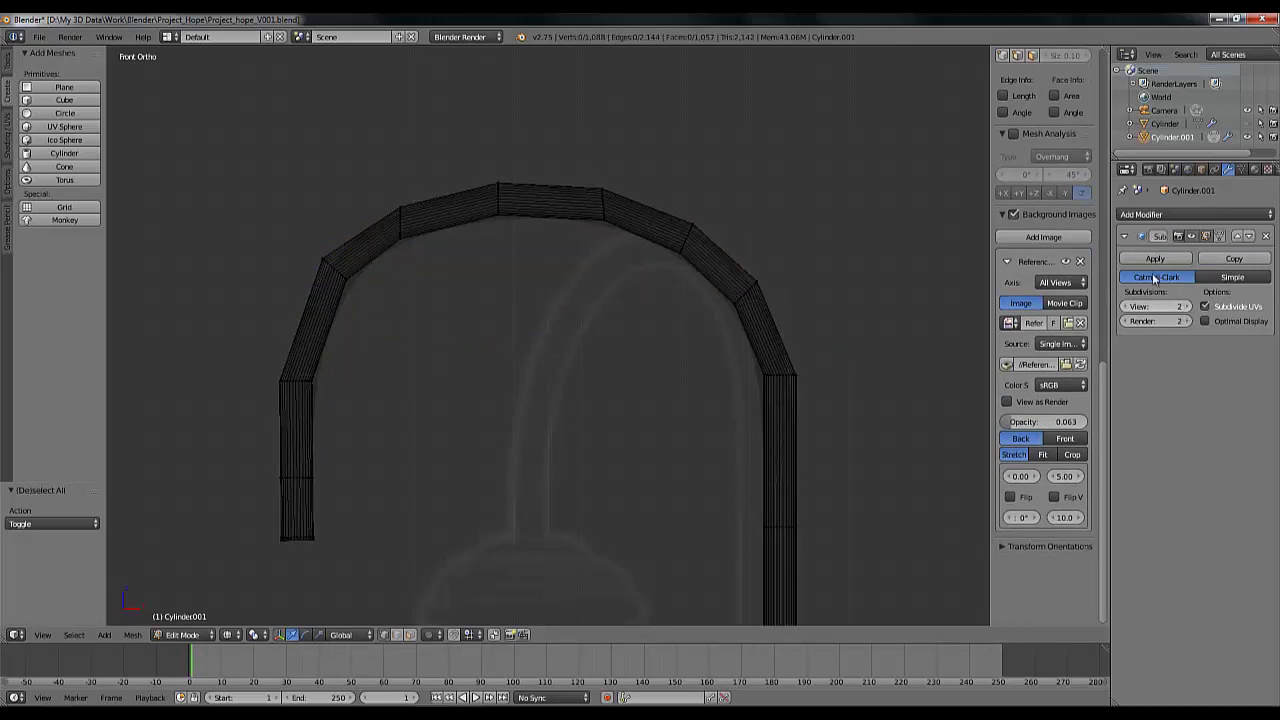
pyautogui.scroll(-4, 529, 325)
# Leave Edit Mode to view the smoothed hook in Object Mode
pyautogui.press('Tab')
pyautogui.scroll(-3, 520, 325)
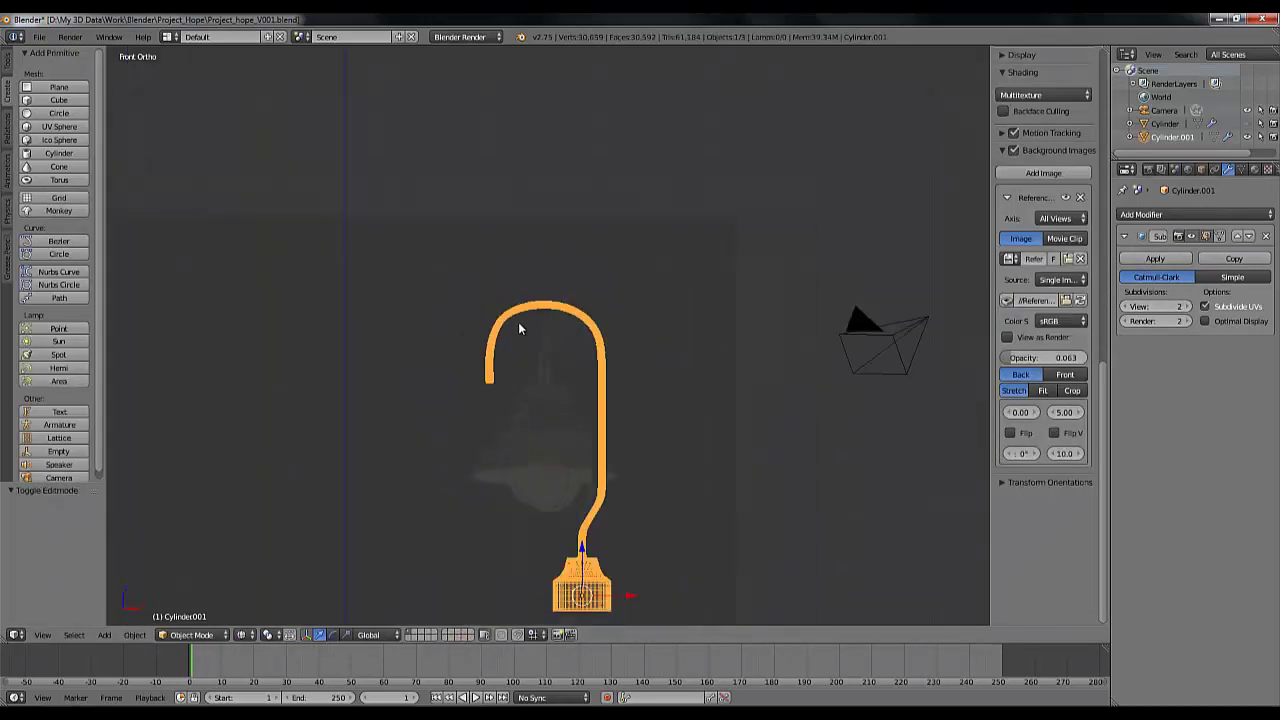
pyautogui.scroll(3, 518, 357)
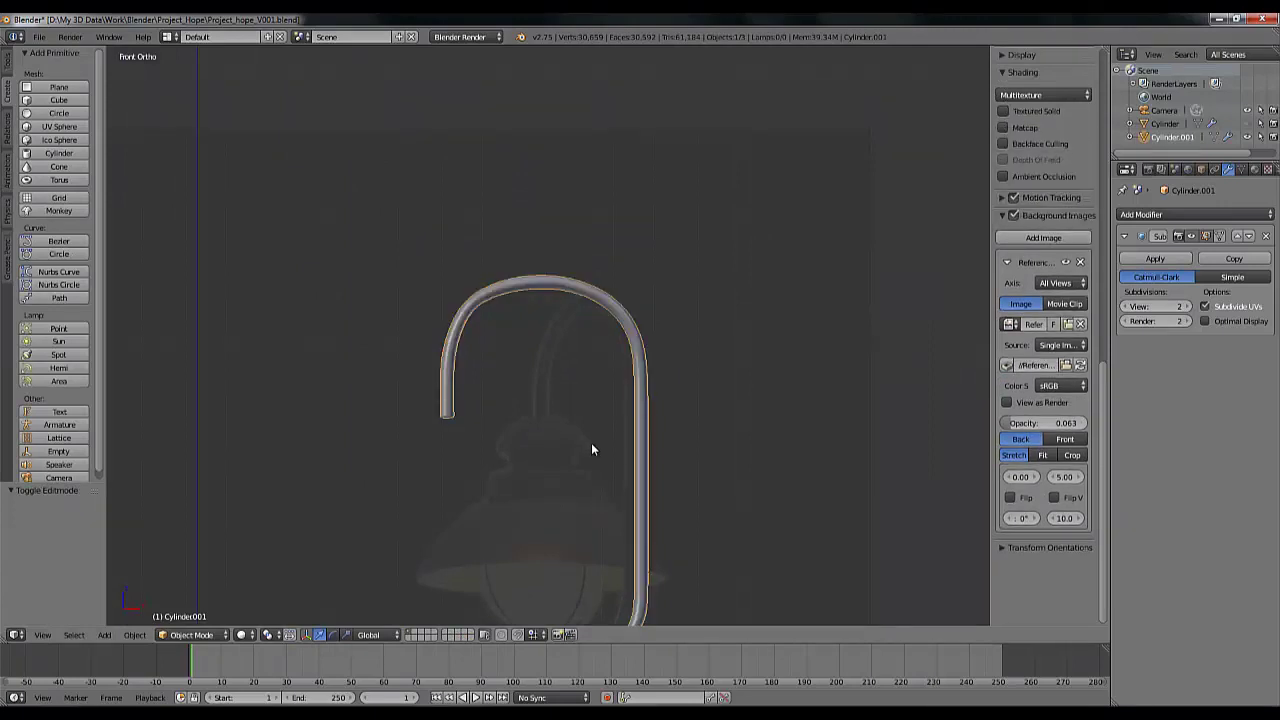
pyautogui.scroll(-3, 497, 268)
pyautogui.scroll(4, 555, 335)
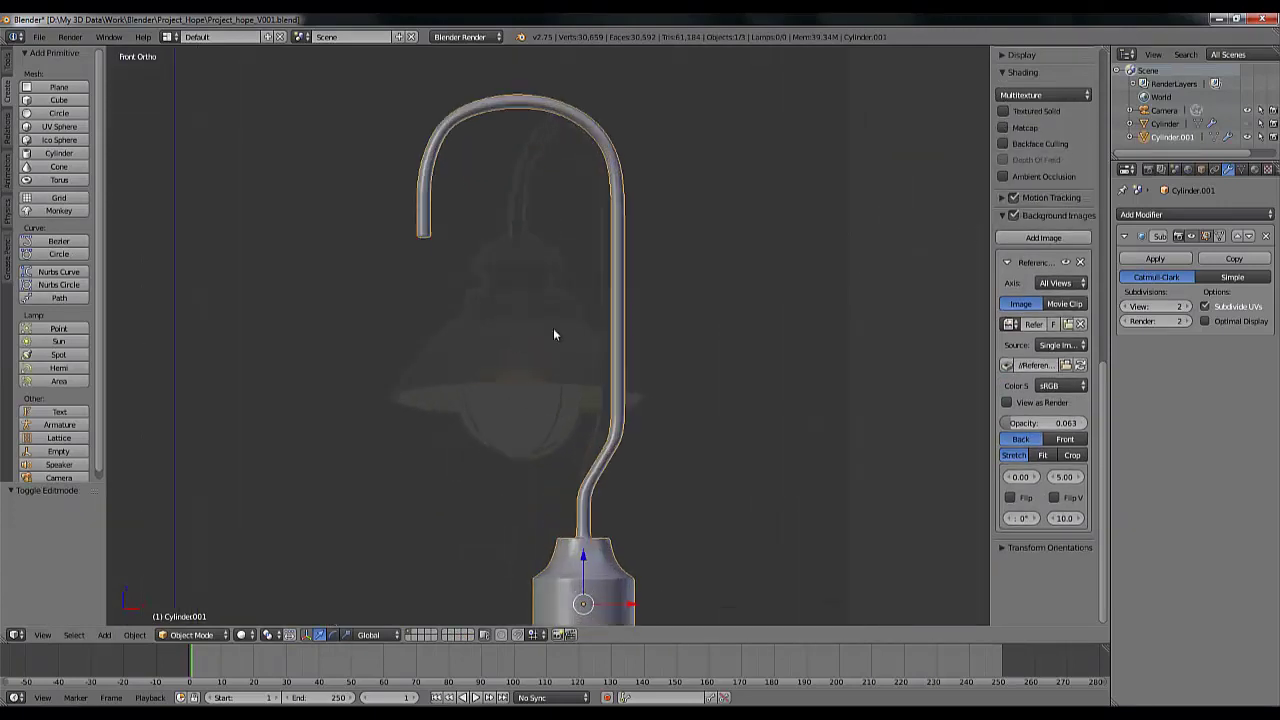
pyautogui.scroll(-4, 600, 240)
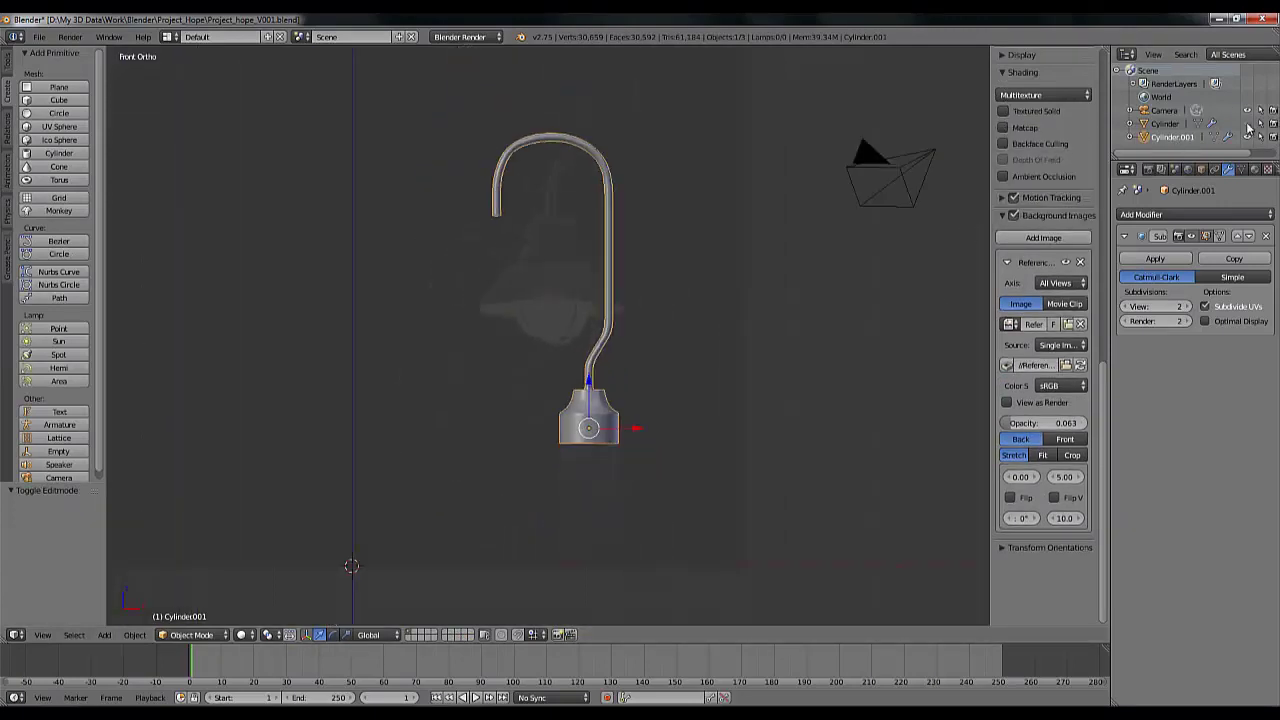
# Unhide the Cylinder handle with its eye icon in the Outliner
pyautogui.click(1247, 123)
pyautogui.scroll(-3, 724, 375)
pyautogui.scroll(4, 690, 390)
pyautogui.scroll(-1, 664, 402)
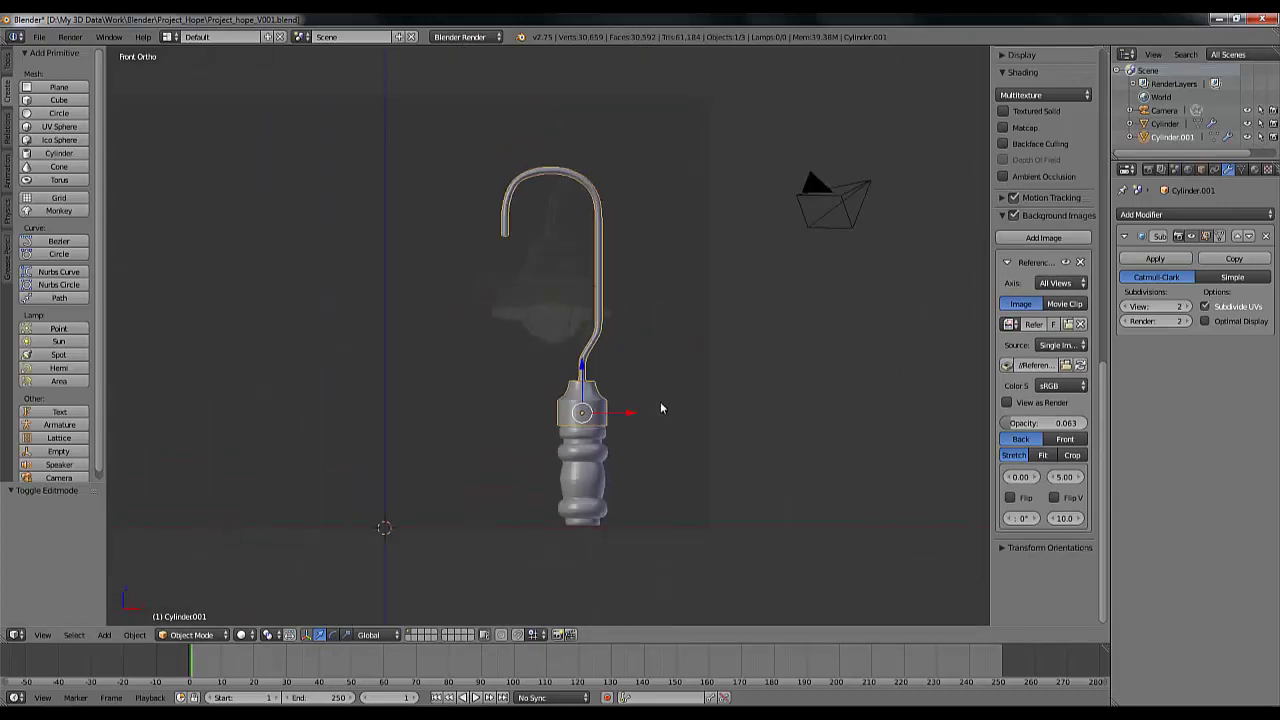
pyautogui.scroll(2, 660, 406)
pyautogui.scroll(-2, 652, 408)
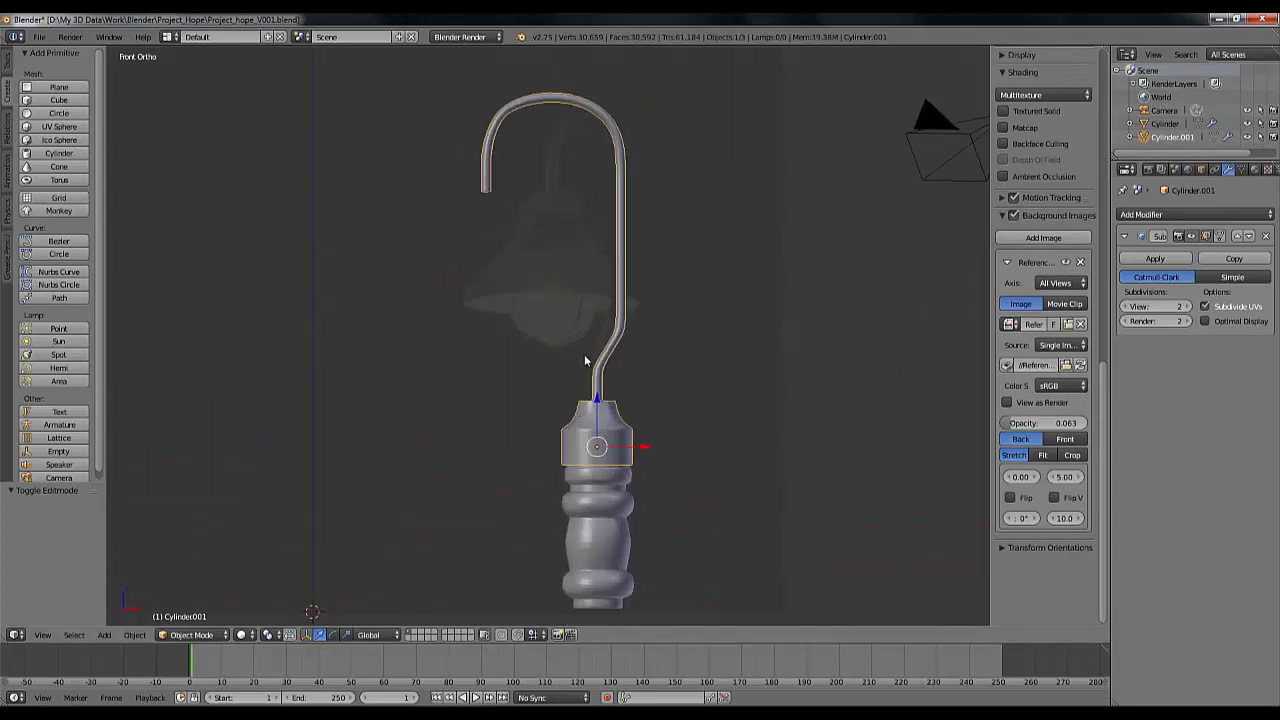
pyautogui.scroll(5, 617, 478)
pyautogui.scroll(3, 617, 480)
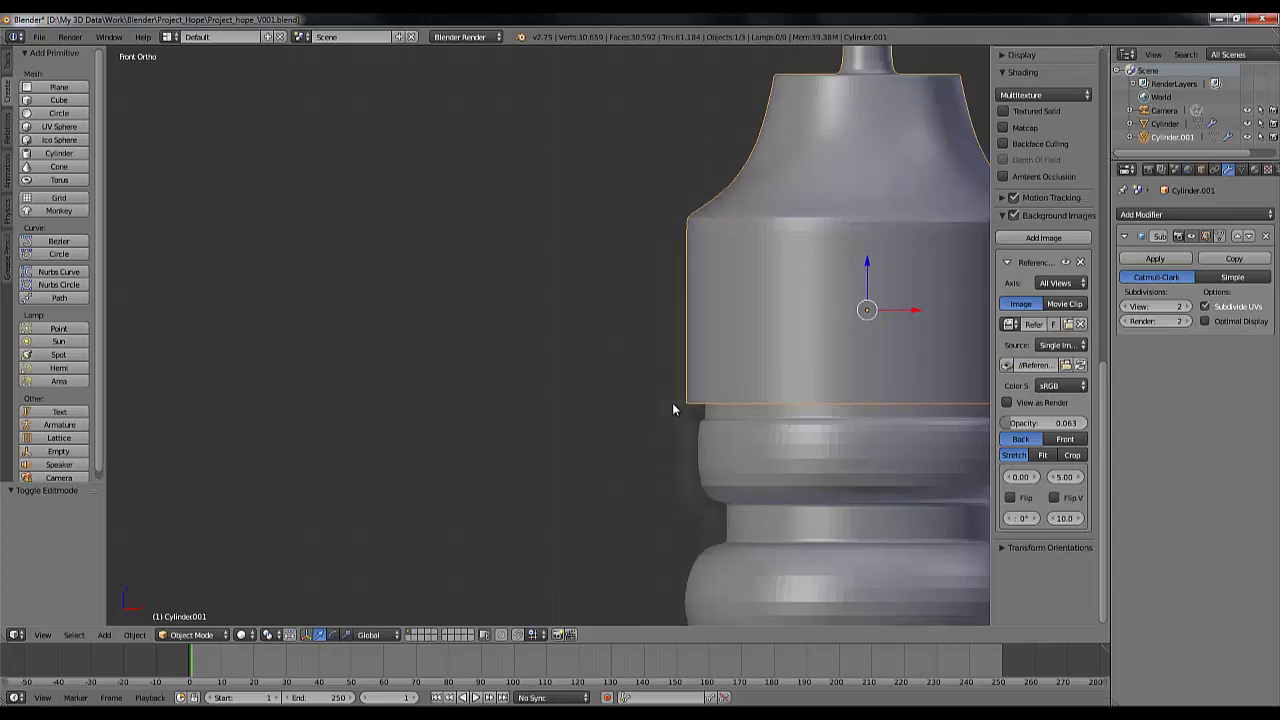
pyautogui.scroll(-3, 672, 405)
pyautogui.scroll(-3, 730, 402)
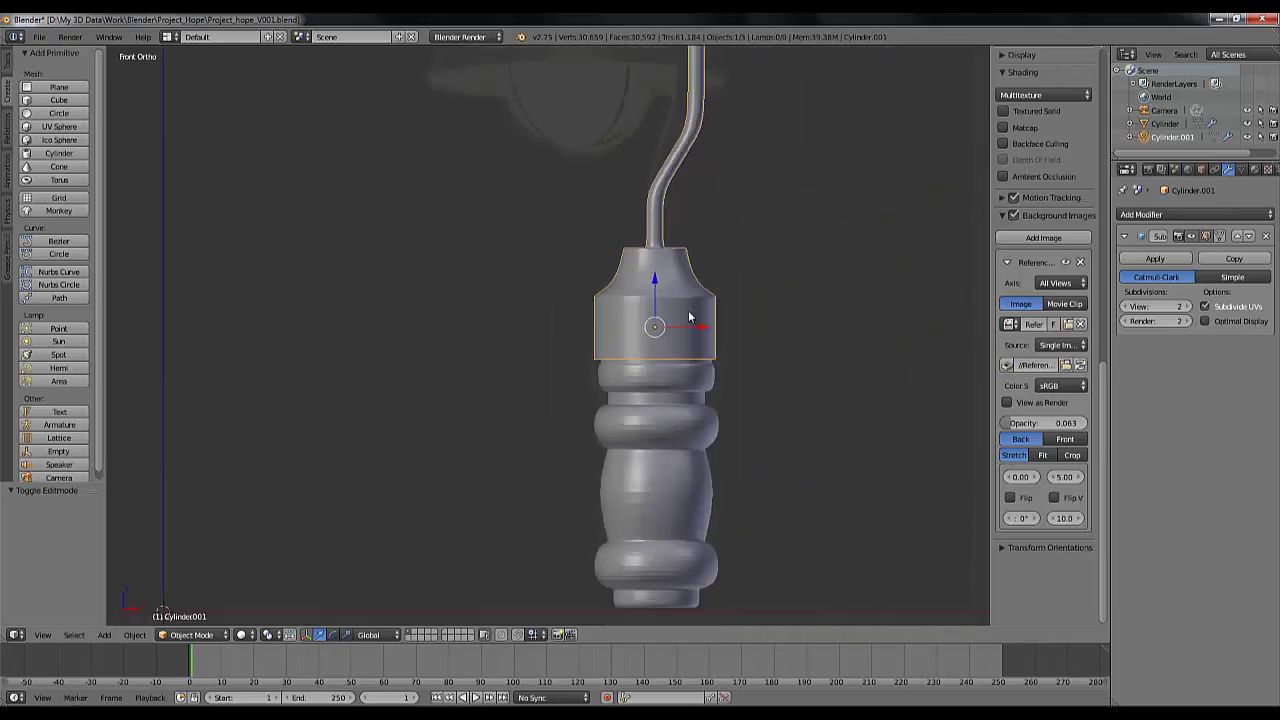
# Save over the blend file and return to Front Ortho, framing the base cap
pyautogui.press('space')
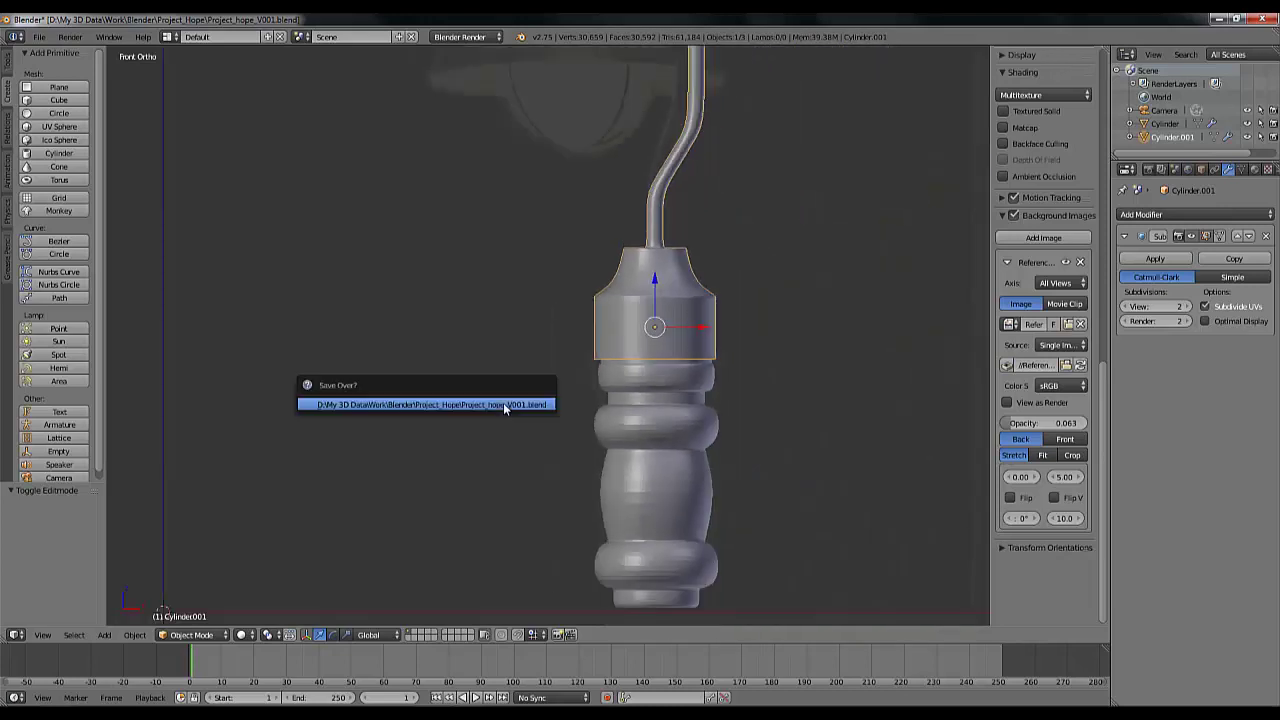
pyautogui.click(503, 402)
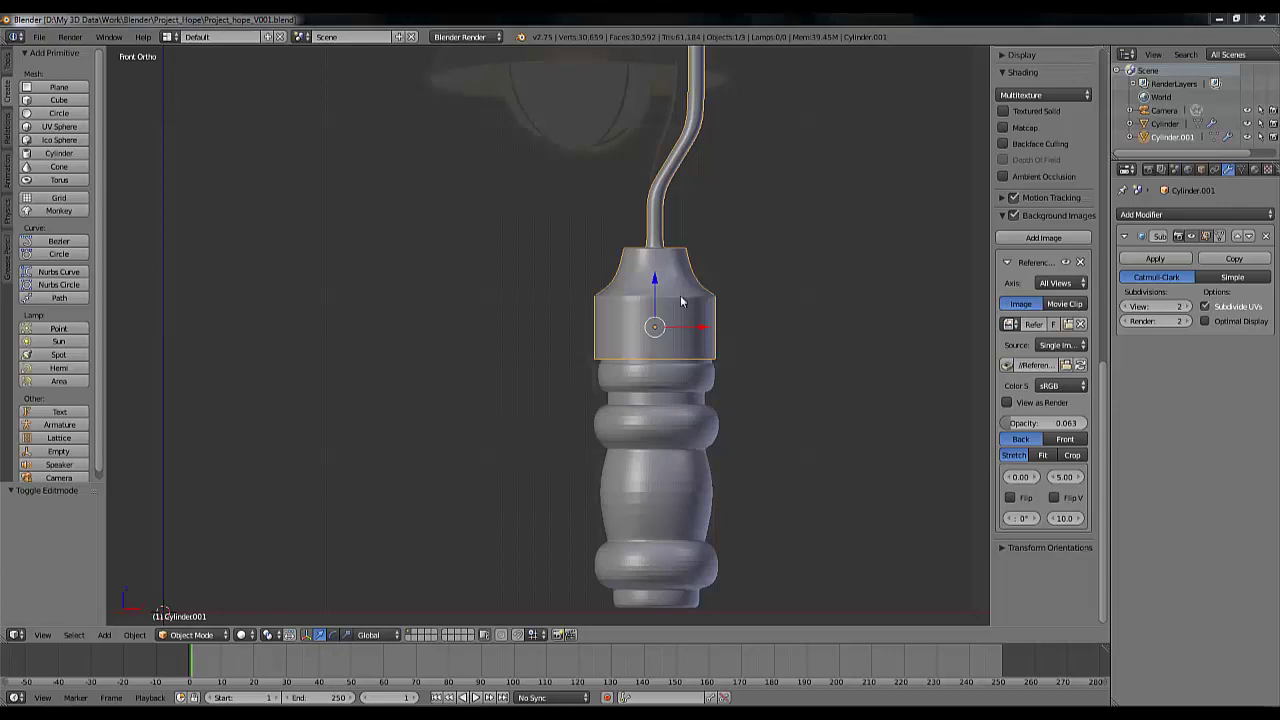
pyautogui.moveTo(681, 302); pyautogui.dragTo(690, 238, button='middle')
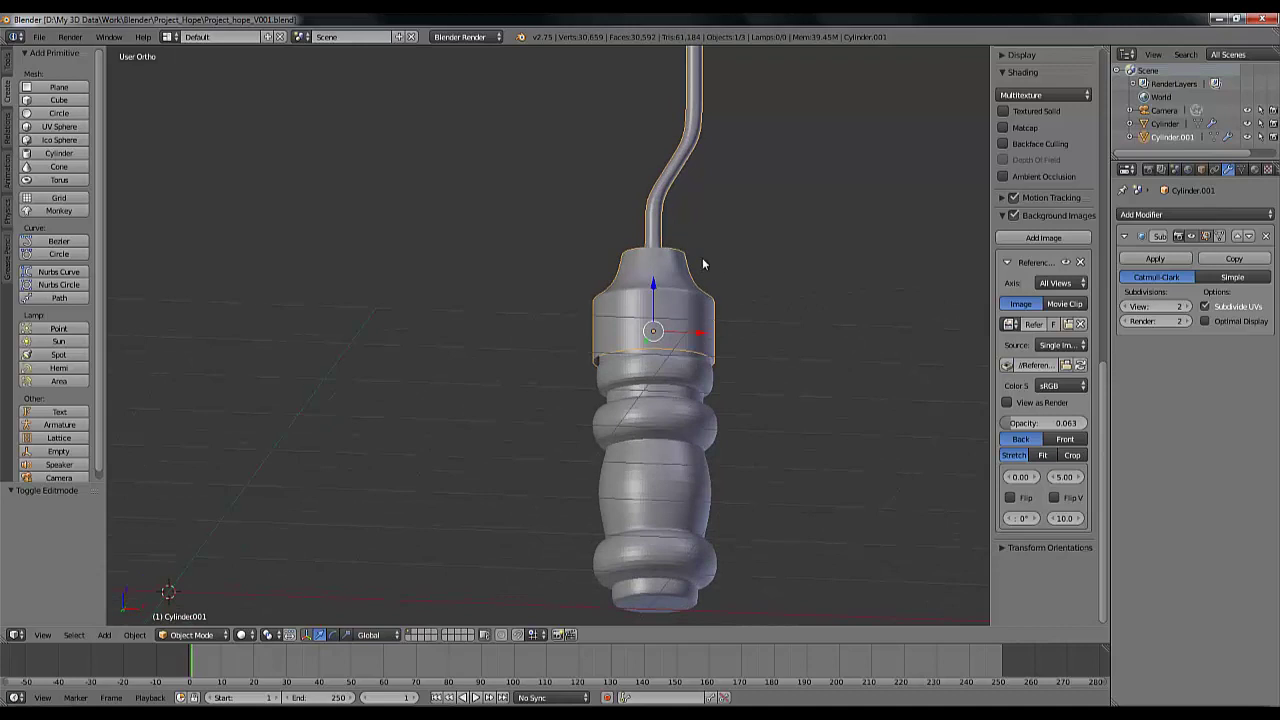
pyautogui.press('KP_1')
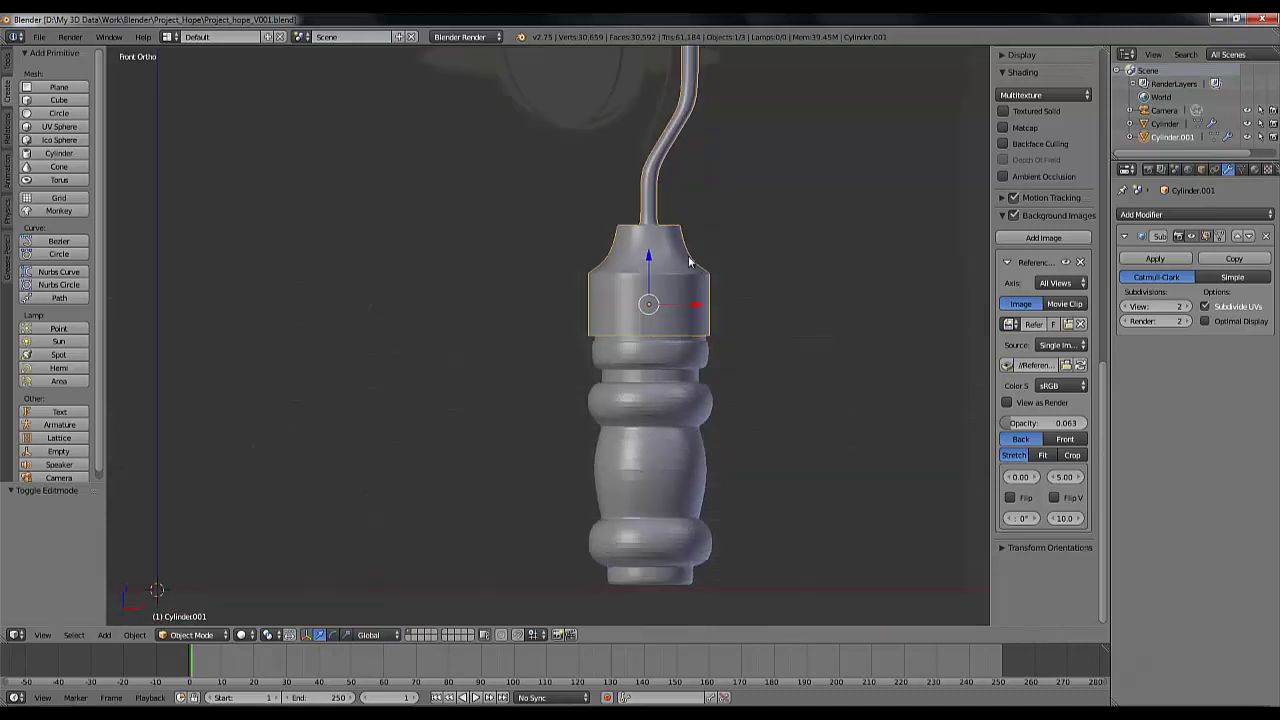
pyautogui.scroll(-4, 688, 262)
pyautogui.scroll(4, 666, 400)
pyautogui.keyDown('shift'); pyautogui.moveTo(720, 429); pyautogui.dragTo(660, 332, button='middle'); pyautogui.keyUp('shift')
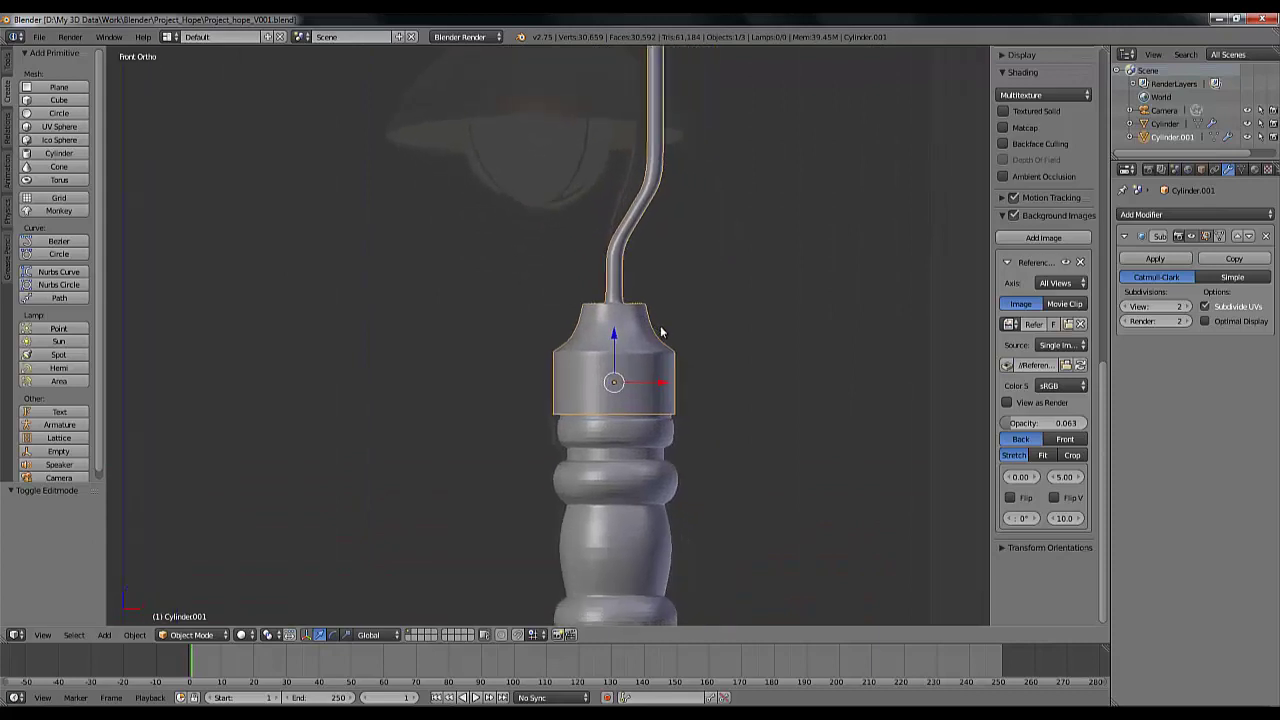
pyautogui.scroll(2, 660, 332)
pyautogui.keyDown('shift'); pyautogui.moveTo(755, 386); pyautogui.dragTo(709, 364, button='middle'); pyautogui.keyUp('shift')
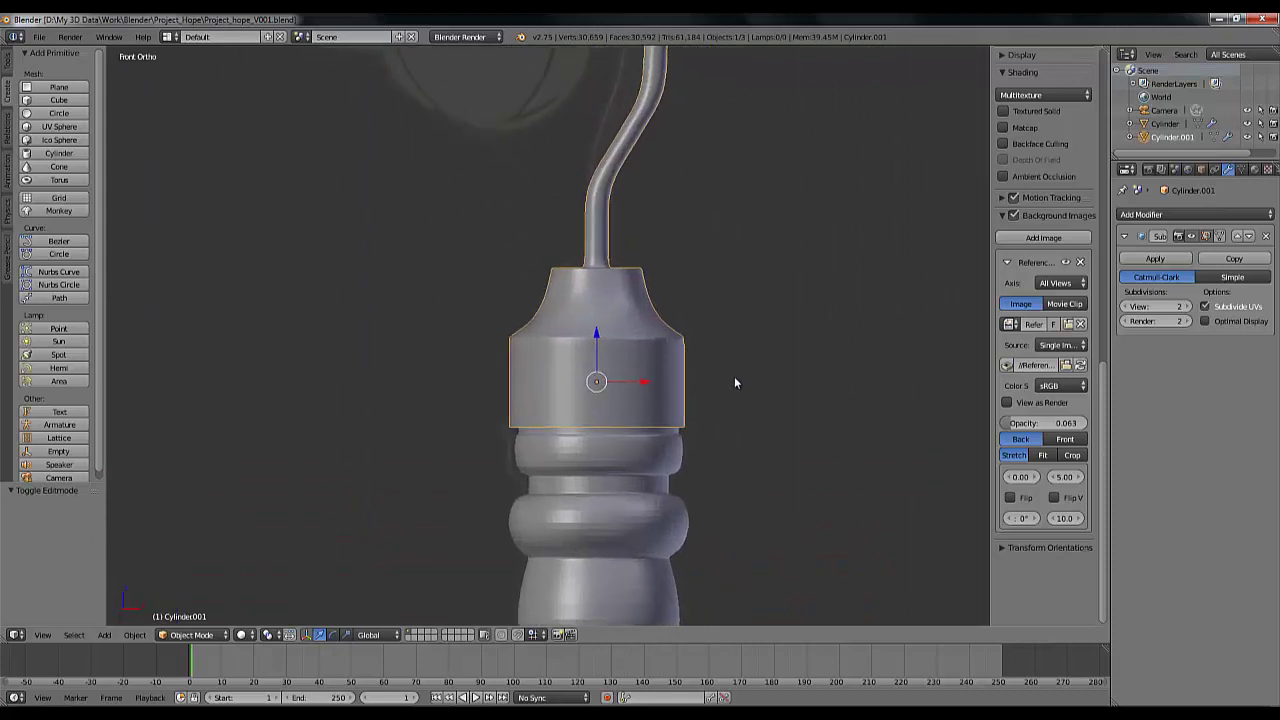
# Scale the base cap to 0.951 and nudge it along Z and X to fit the handle
pyautogui.press('s')
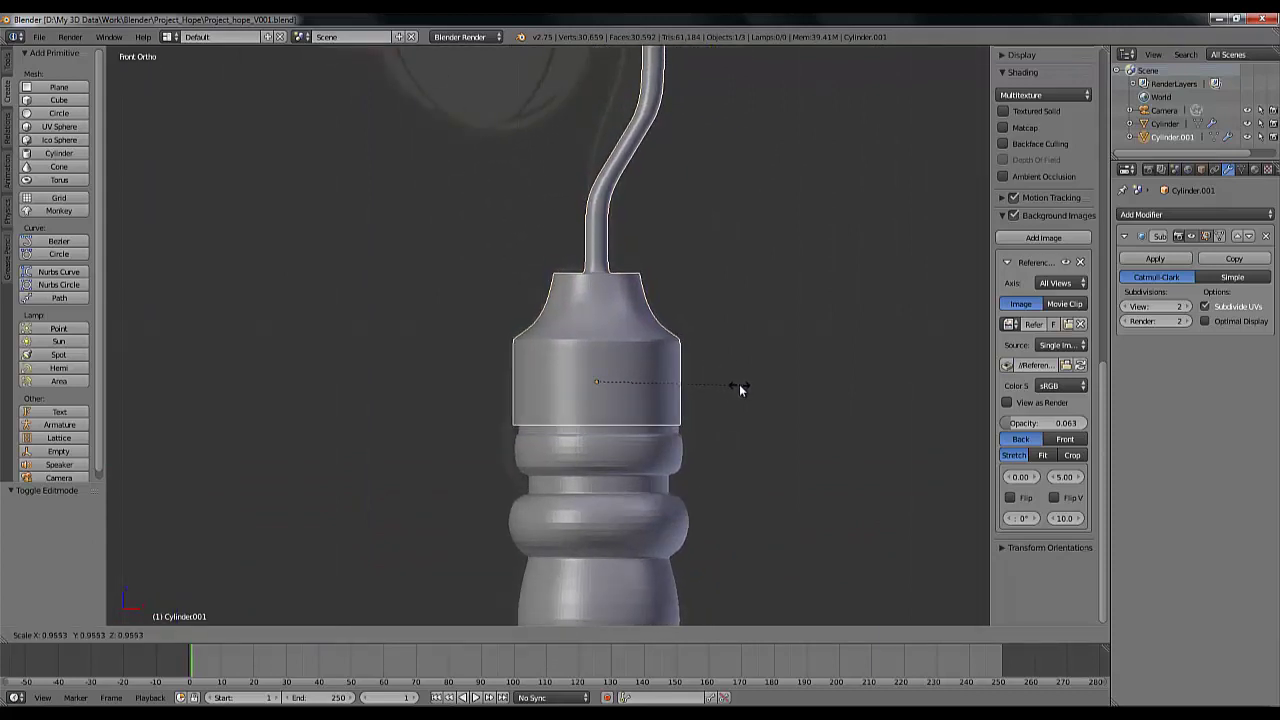
pyautogui.click(739, 384)
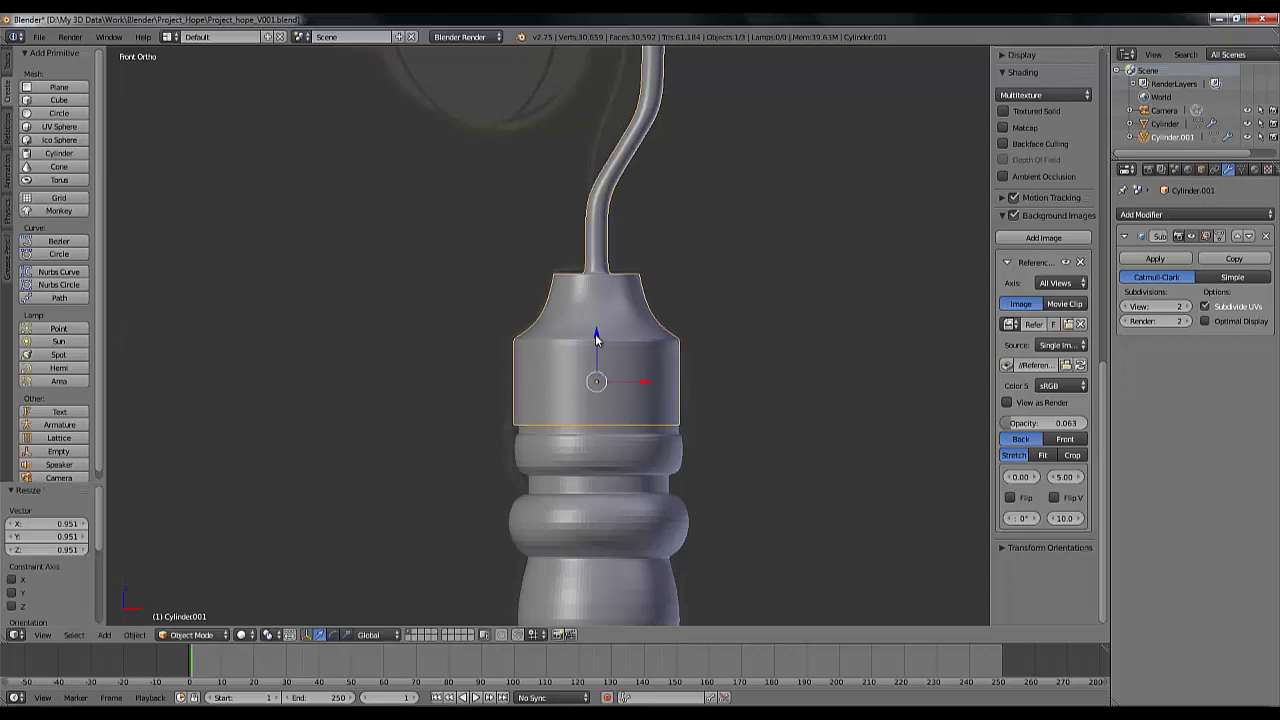
pyautogui.moveTo(596, 340); pyautogui.dragTo(600, 339)
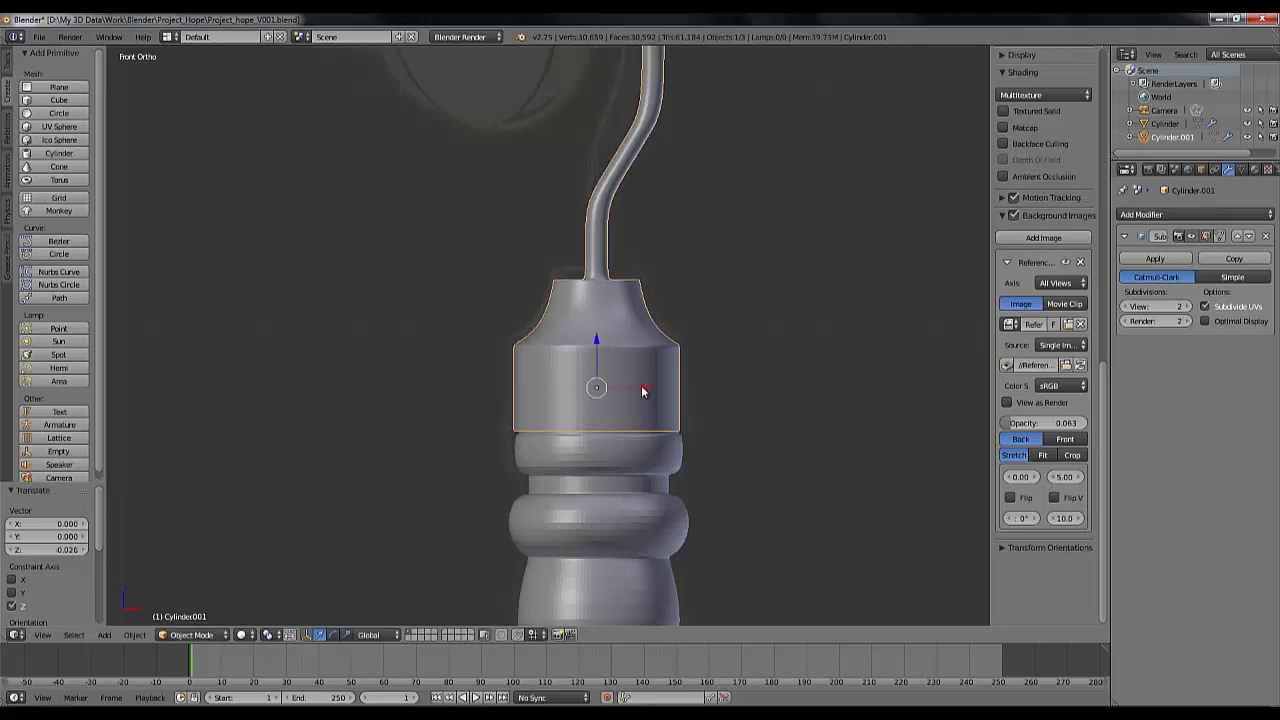
pyautogui.moveTo(642, 388); pyautogui.dragTo(644, 388)
pyautogui.scroll(-2, 668, 461)
pyautogui.press('KP_8')
pyautogui.press('KP_1')
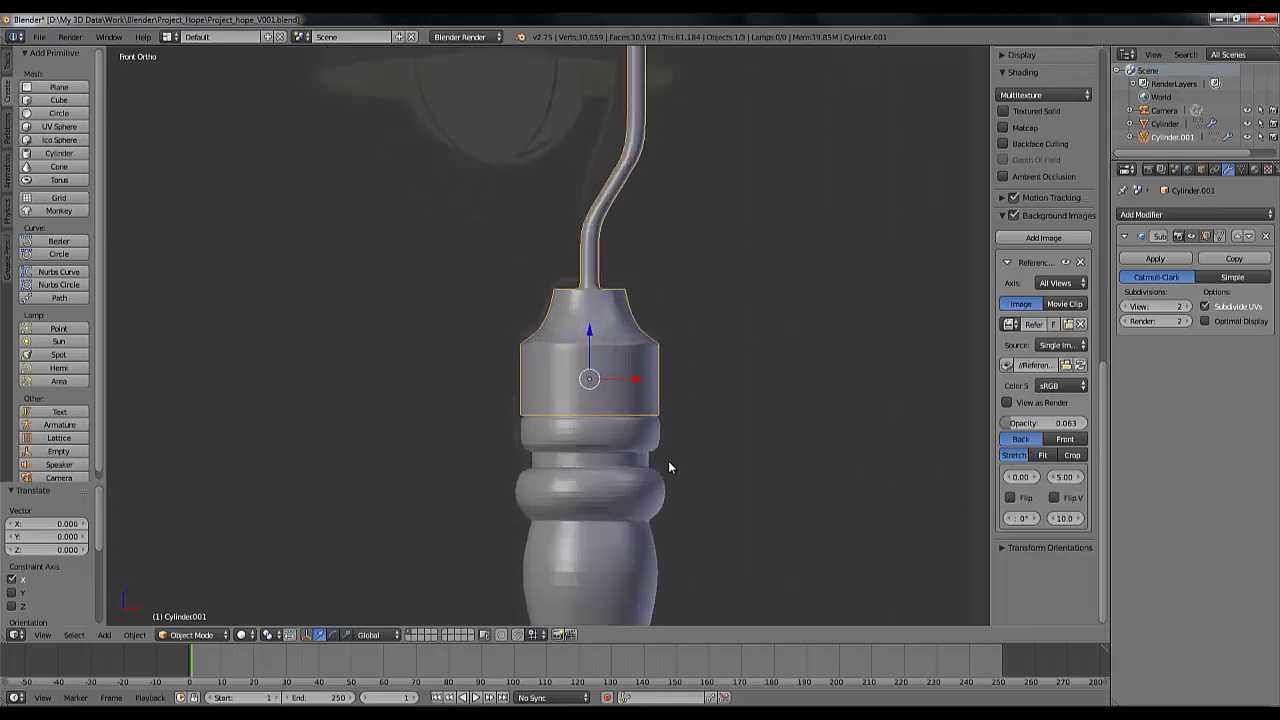
pyautogui.scroll(2, 668, 467)
pyautogui.scroll(-4, 791, 340)
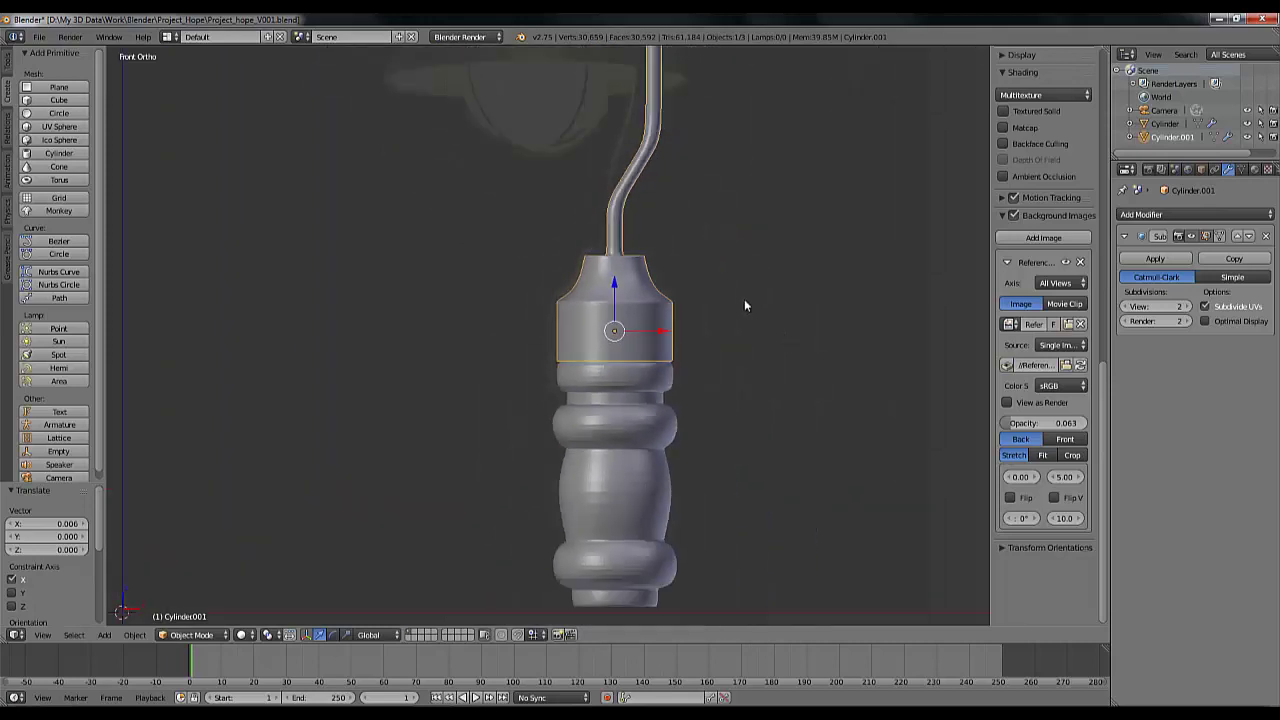
pyautogui.keyDown('shift'); pyautogui.moveTo(744, 306); pyautogui.dragTo(780, 503, button='middle'); pyautogui.keyUp('shift')
pyautogui.keyDown('shift'); pyautogui.scroll(6, 657, 414); pyautogui.keyUp('shift')
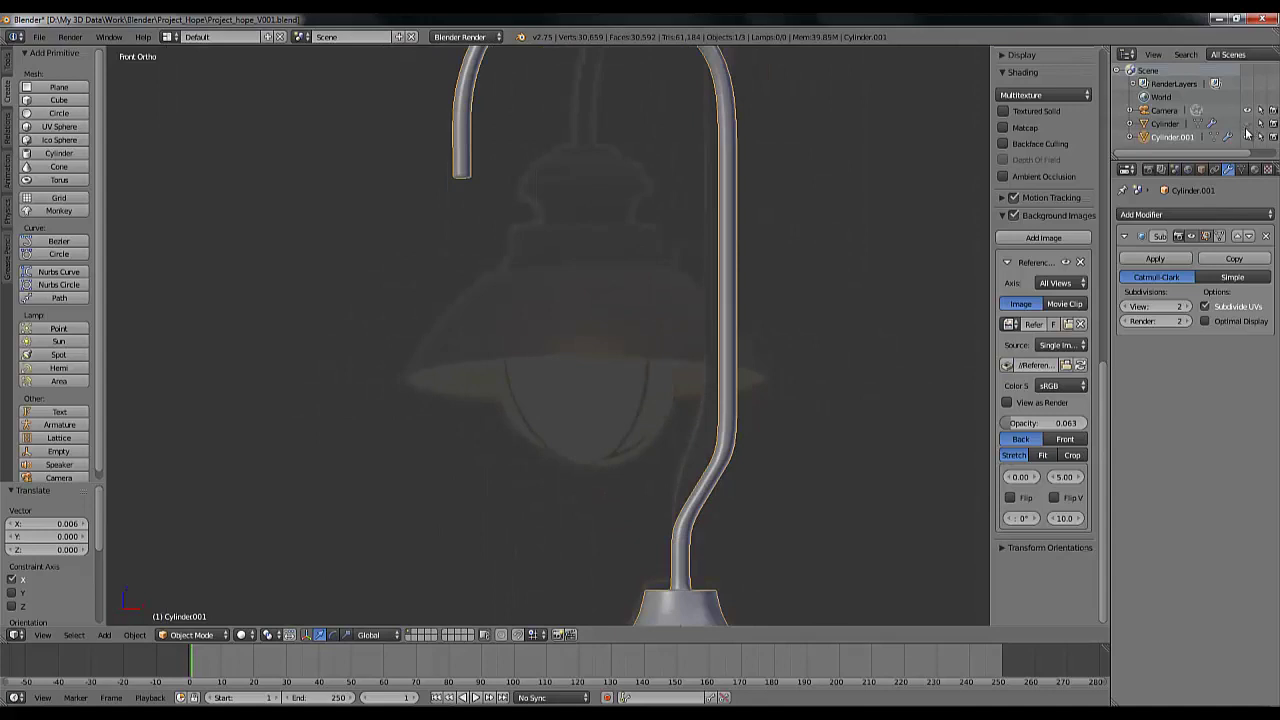
# Hide the Cylinder.001 cap and make the reference image more opaque
pyautogui.click(1247, 137)
pyautogui.scroll(-3, 608, 287)
pyautogui.scroll(2, 905, 408)
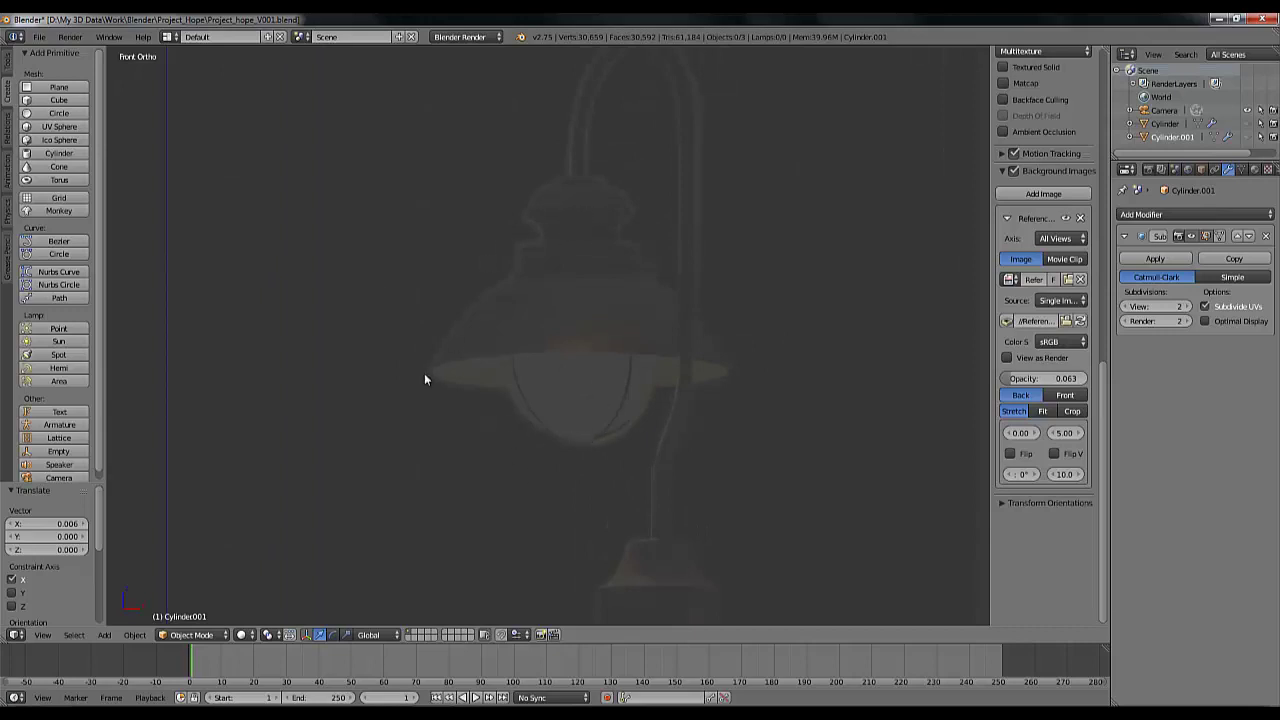
pyautogui.moveTo(1045, 378)
pyautogui.mouseDown()
pyautogui.moveTo(1075, 378)
pyautogui.moveTo(1040, 379)
pyautogui.moveTo(1055, 388)
pyautogui.mouseUp()
pyautogui.scroll(-2, 414, 311)
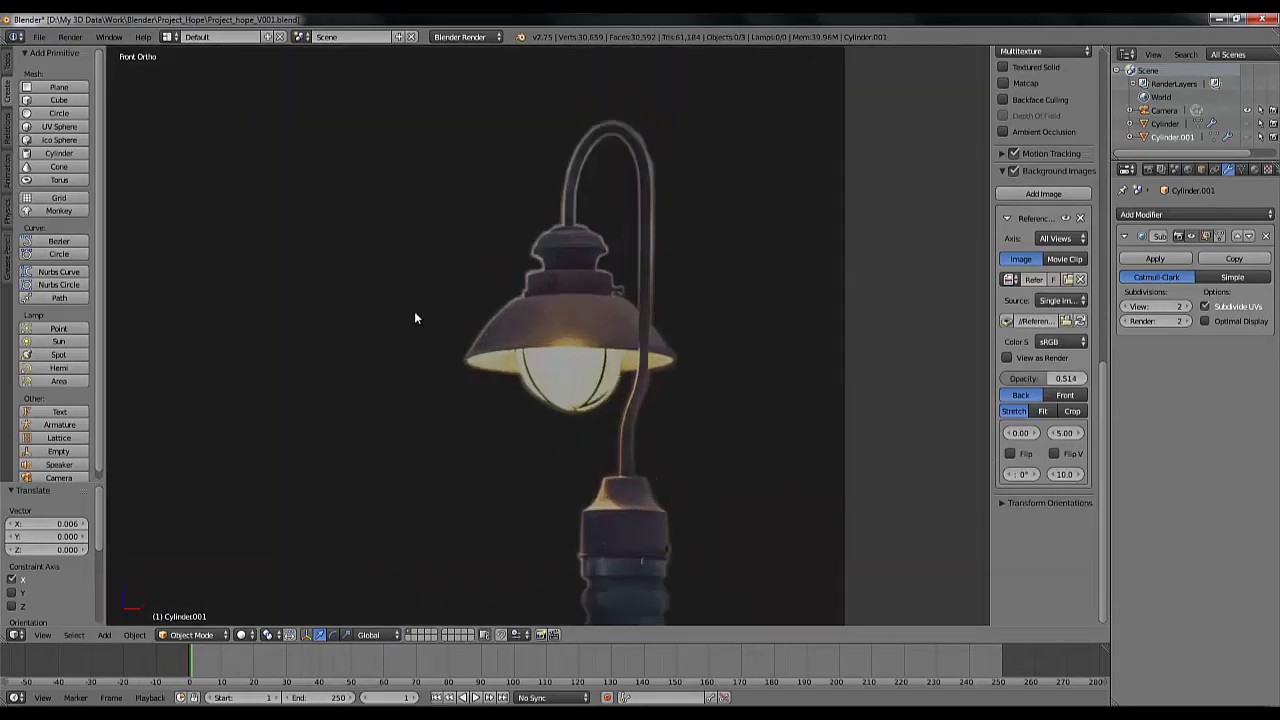
pyautogui.scroll(2, 414, 311)
# Add a 32-vertex cylinder, Cylinder.002, from the Create tab's primitive list
pyautogui.keyDown('shift'); pyautogui.moveTo(551, 334); pyautogui.dragTo(511, 358, button='middle'); pyautogui.keyUp('shift')
pyautogui.keyDown('shift'); pyautogui.moveTo(337, 530); pyautogui.dragTo(472, 345, button='middle'); pyautogui.keyUp('shift')
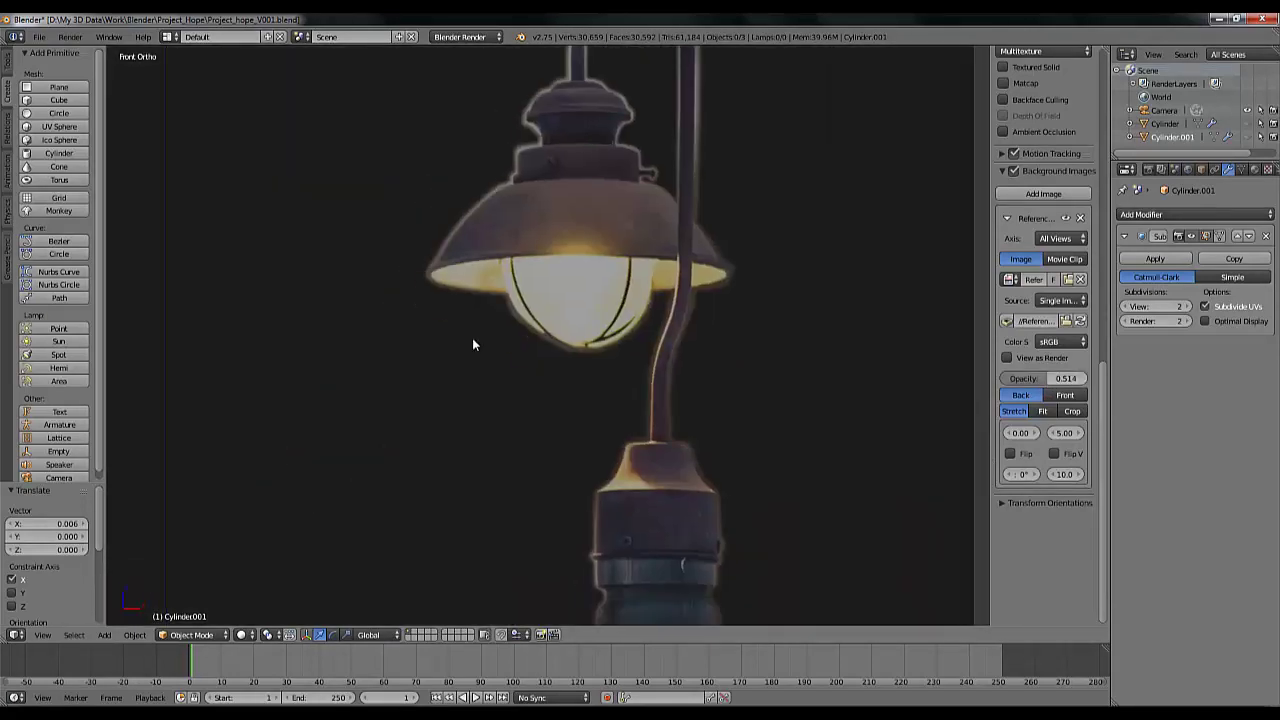
pyautogui.scroll(-1, 452, 355)
pyautogui.scroll(4, 452, 355)
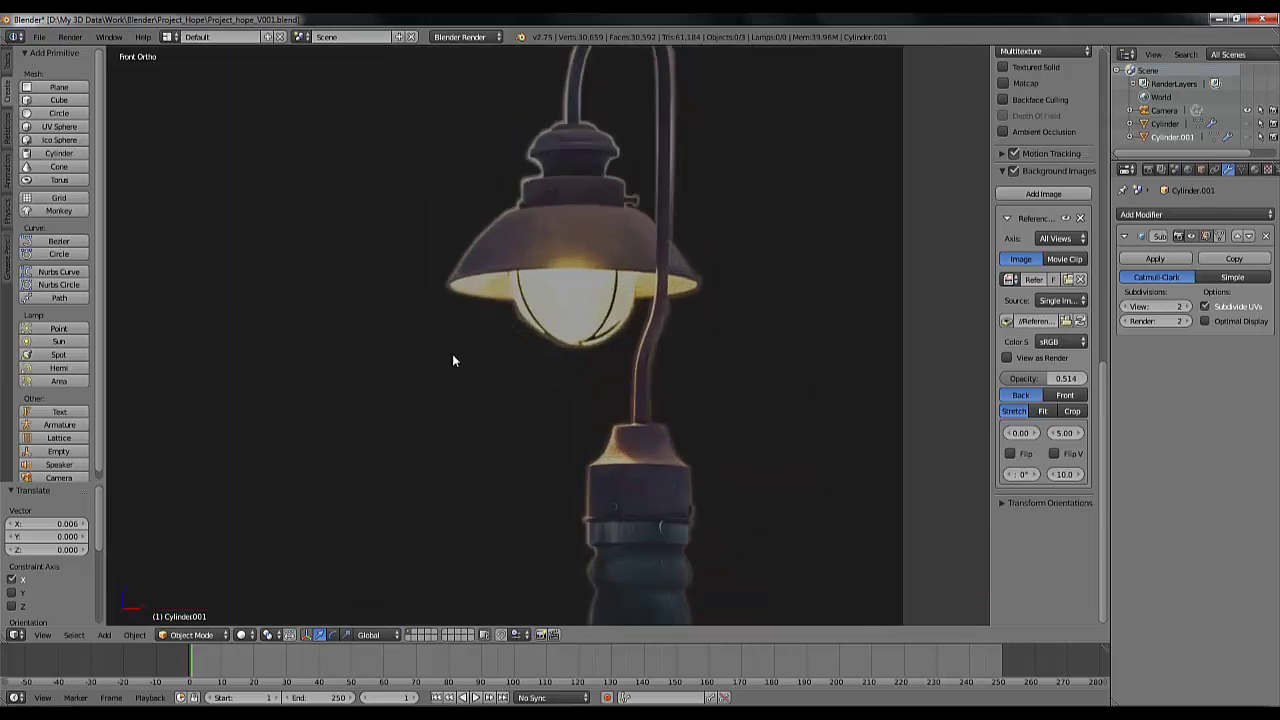
pyautogui.scroll(-4, 452, 360)
pyautogui.click(57, 153)
pyautogui.scroll(-5, 486, 471)
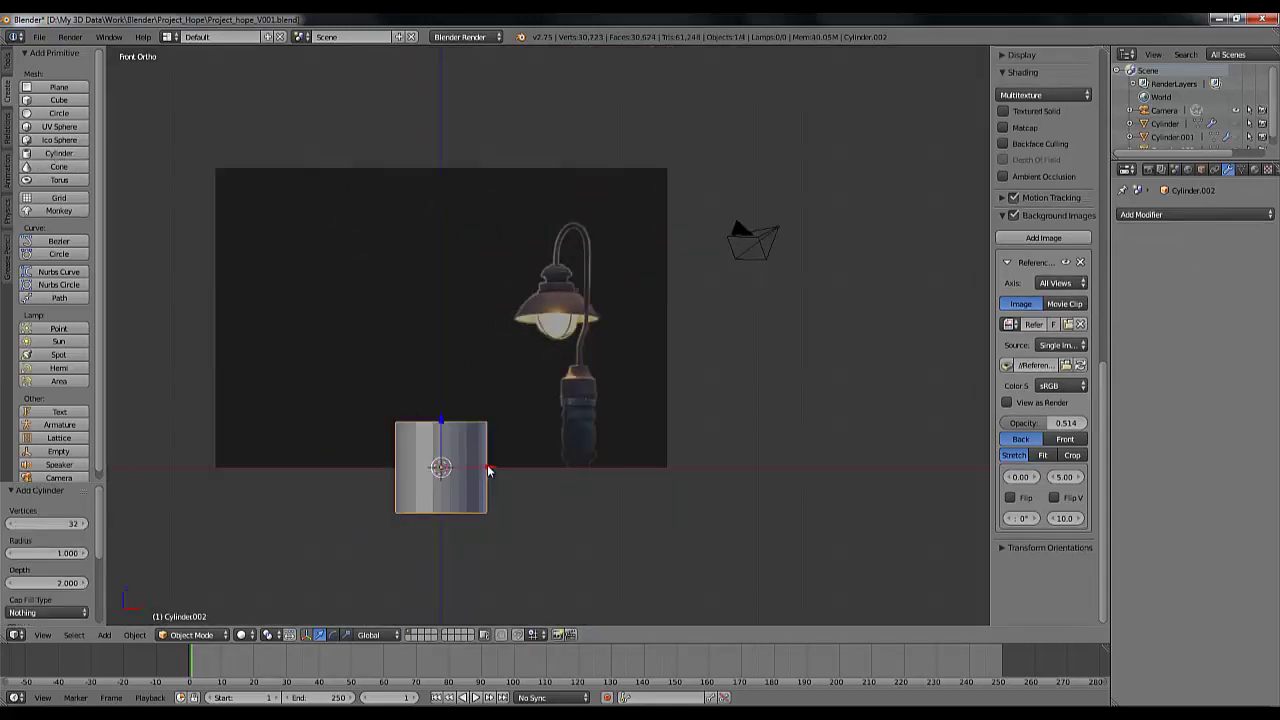
# Move the new cylinder sideways and up to Z 2.540, then switch to wireframe display
pyautogui.press('g')
pyautogui.press('x')
pyautogui.click(611, 471)
pyautogui.press('g')
pyautogui.press('z')
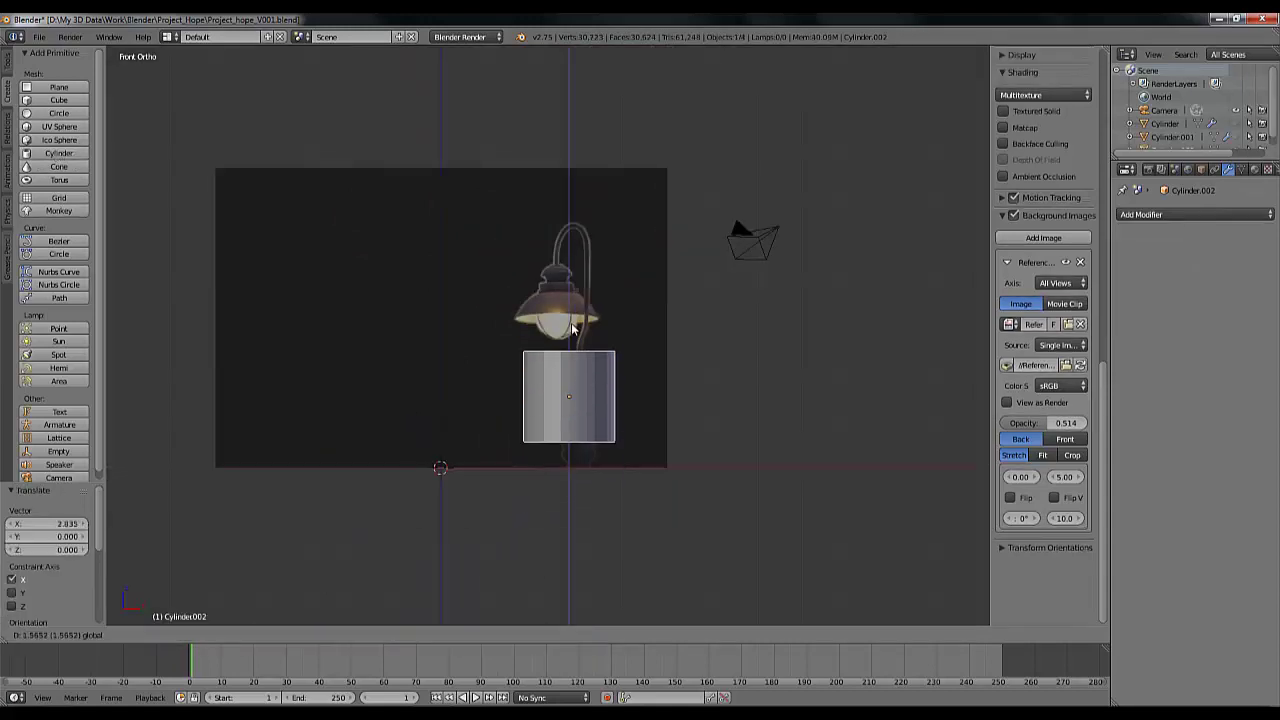
pyautogui.click(581, 334)
pyautogui.press('x')
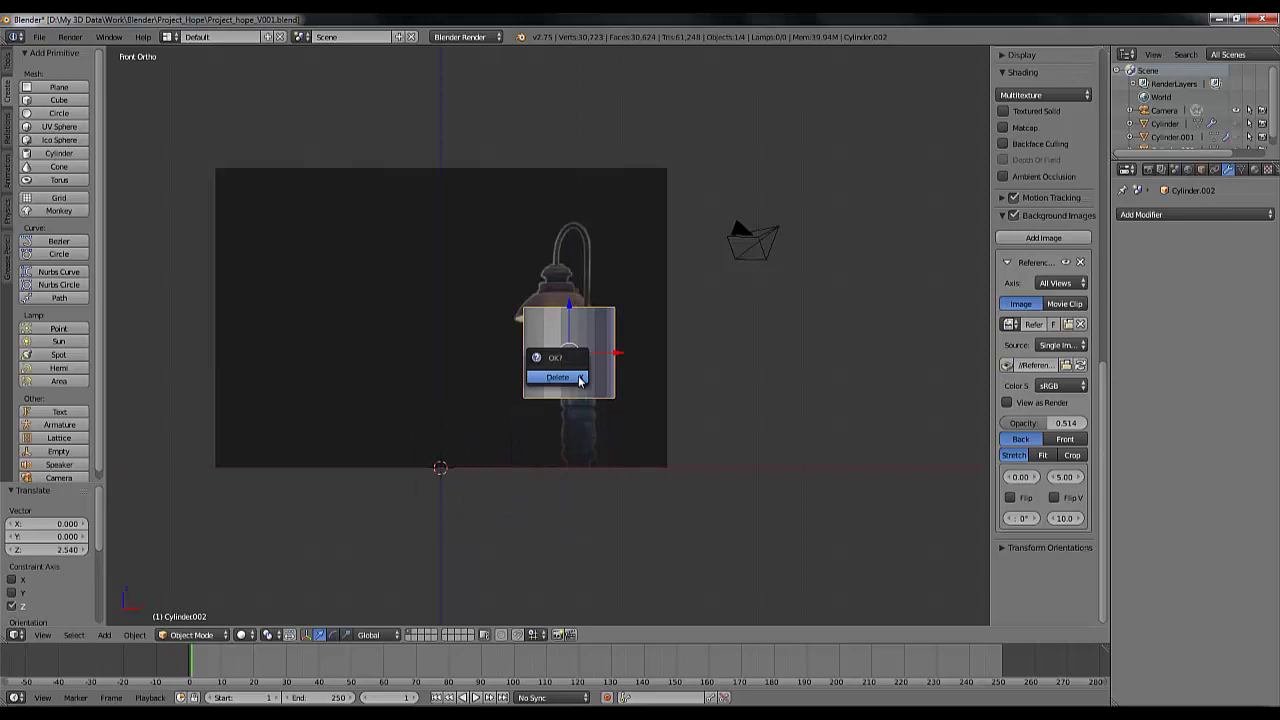
pyautogui.scroll(4, 637, 405)
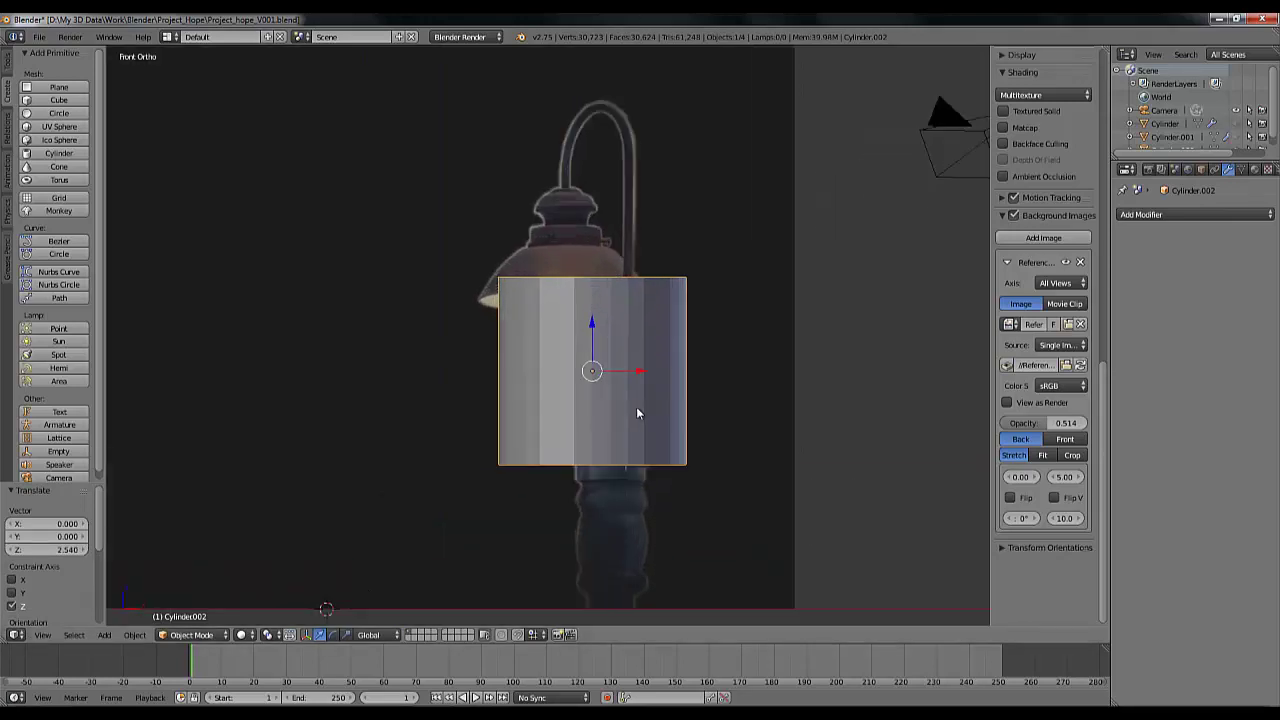
pyautogui.scroll(4, 637, 408)
pyautogui.press('z')
pyautogui.scroll(2, 637, 408)
pyautogui.scroll(-3, 637, 408)
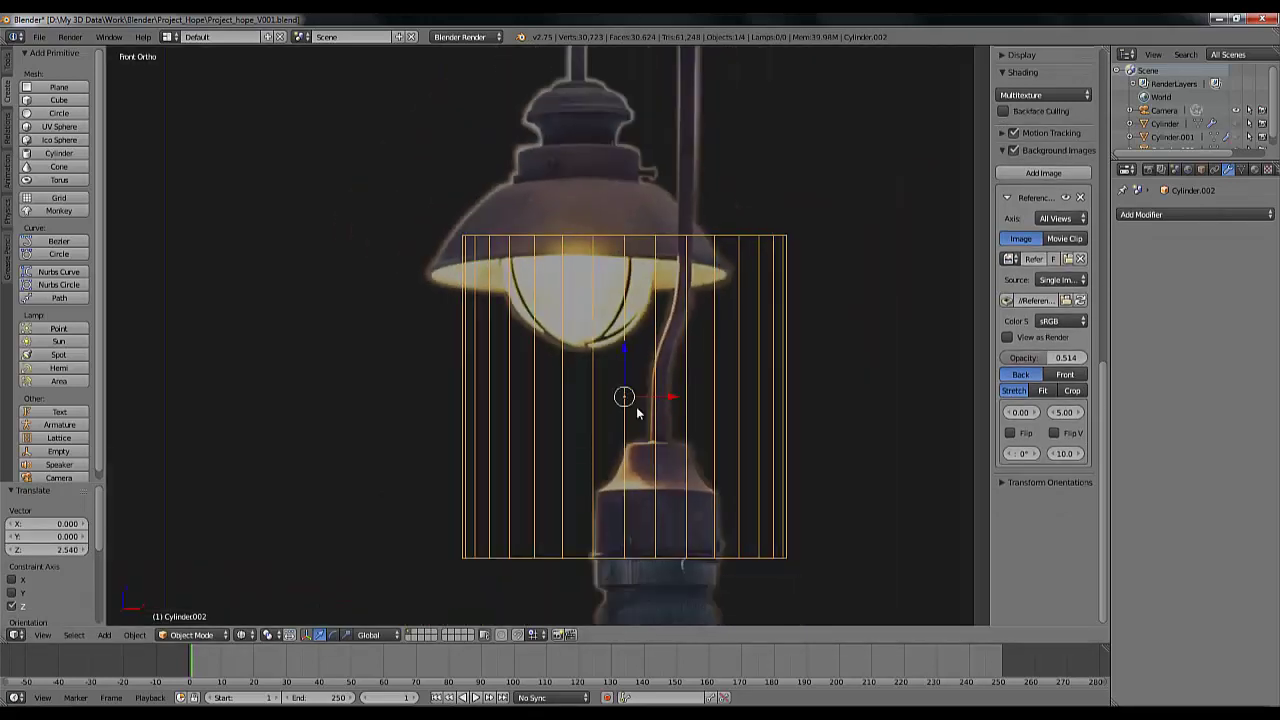
pyautogui.scroll(-2, 637, 412)
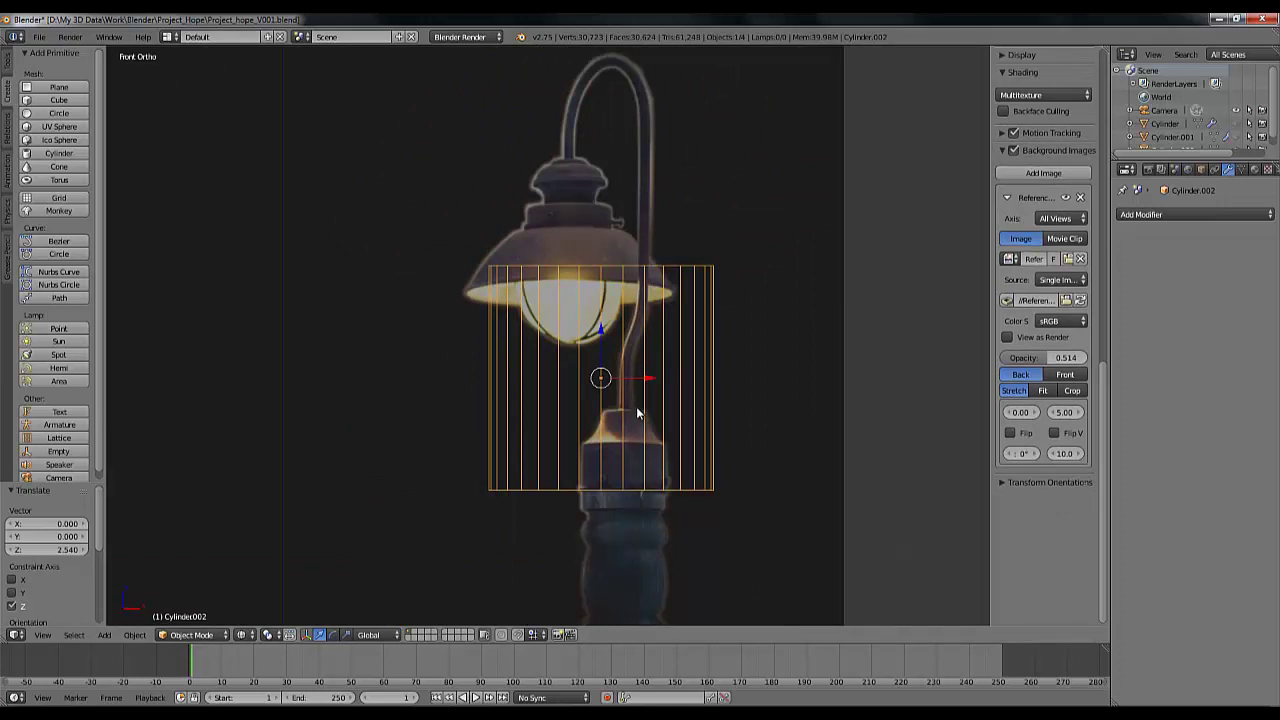
# Shrink the cylinder to 0.362 and raise it into the lamp head
pyautogui.press('s')
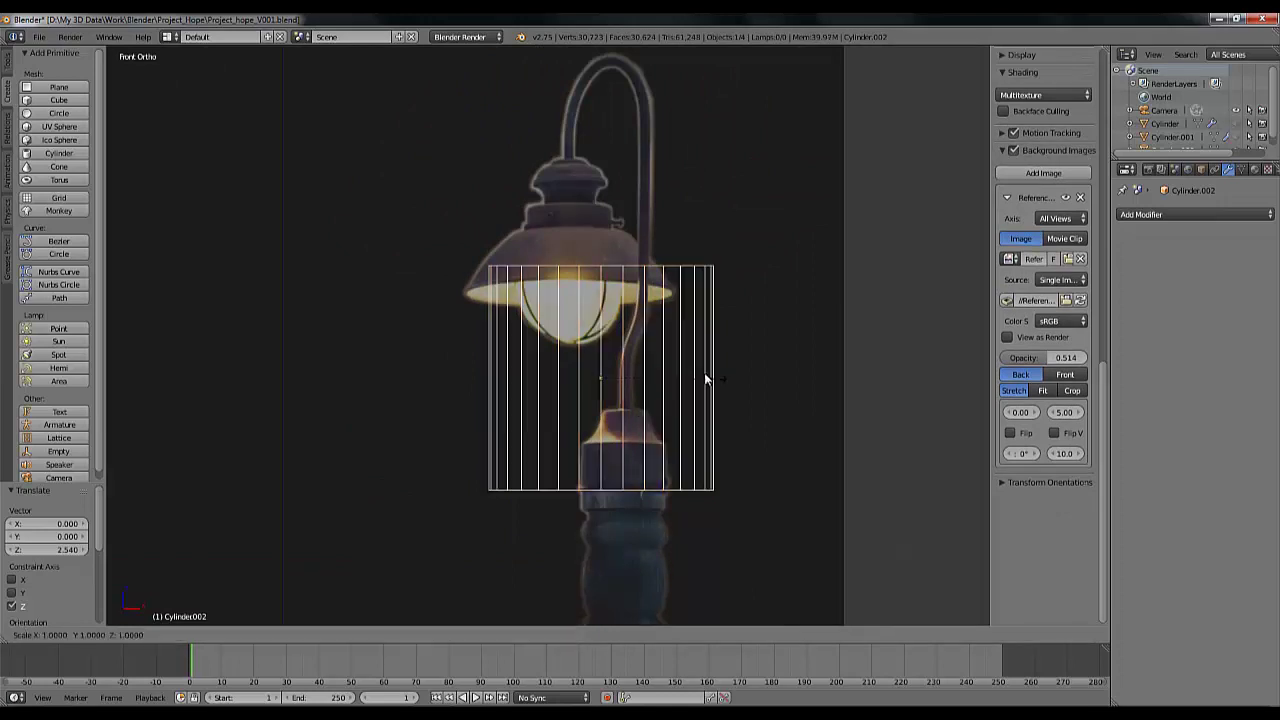
pyautogui.click(634, 360)
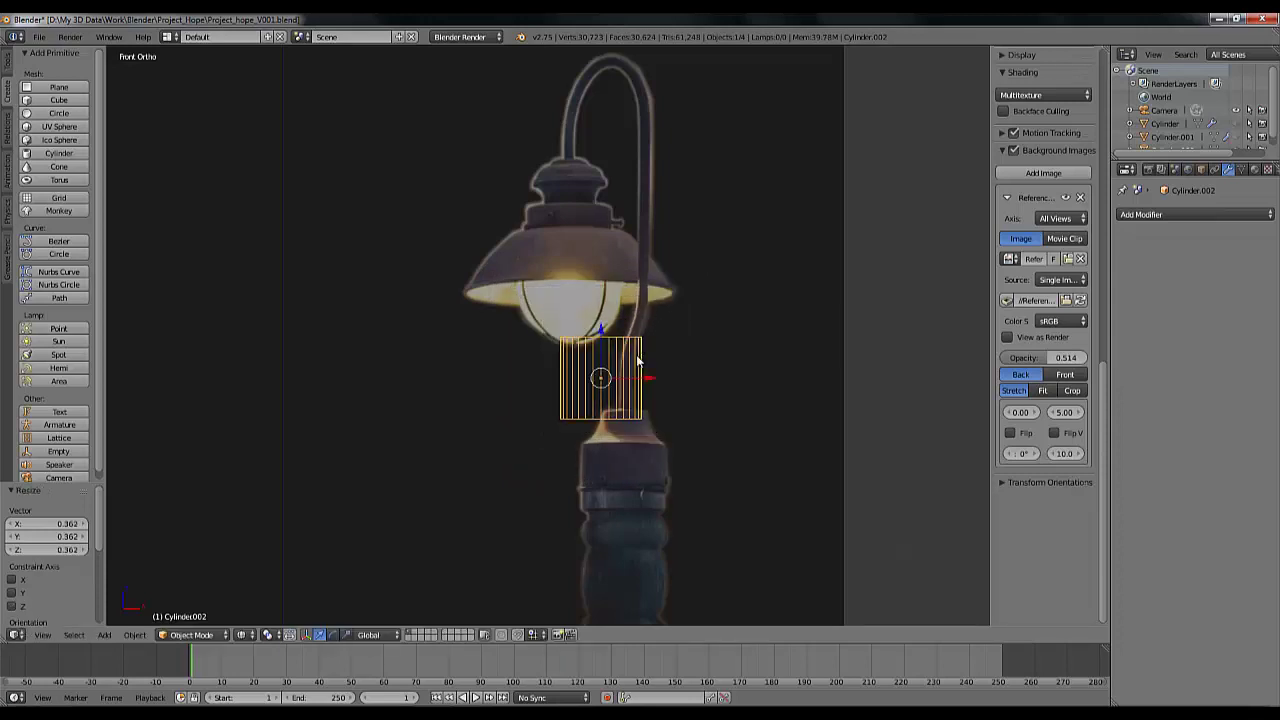
pyautogui.press('g')
pyautogui.press('z')
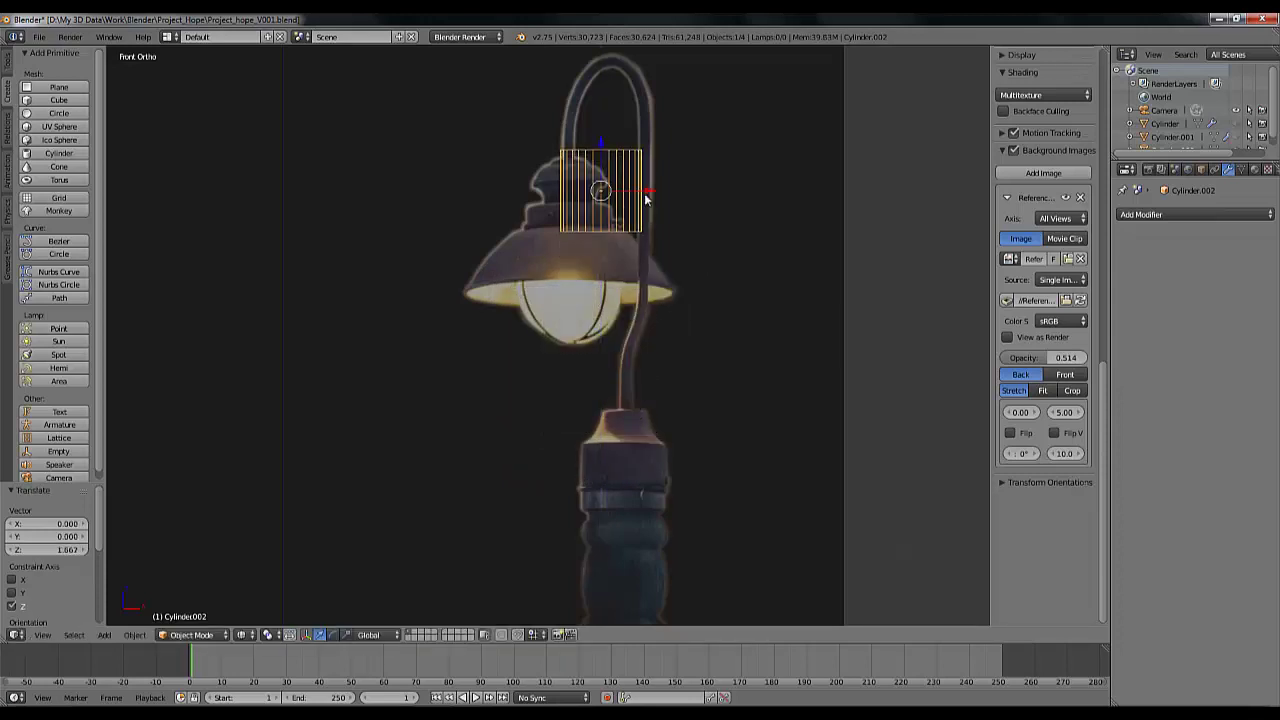
pyautogui.click(640, 195)
pyautogui.press('g')
pyautogui.press('x')
pyautogui.keyDown('shift'); pyautogui.scroll(10, 651, 205); pyautogui.keyUp('shift')
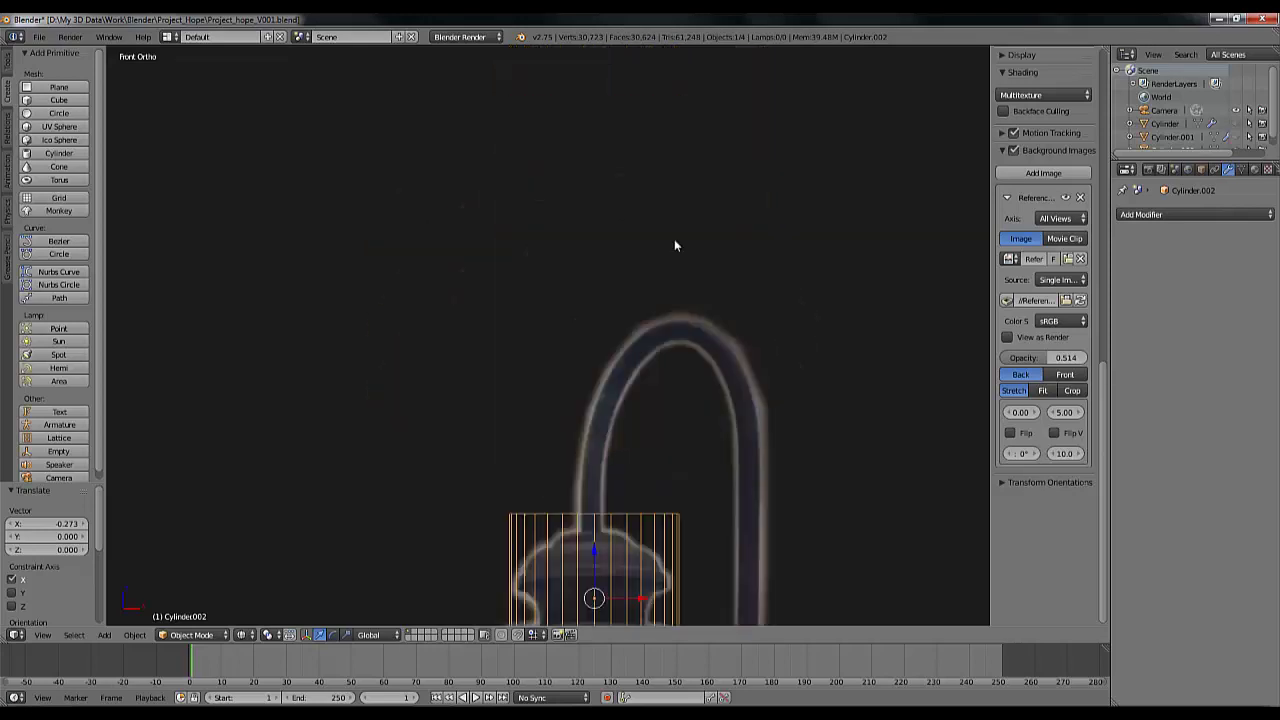
pyautogui.keyDown('shift'); pyautogui.scroll(-3, 666, 60); pyautogui.keyUp('shift')
pyautogui.press('Home')
pyautogui.scroll(-3, 655, 652)
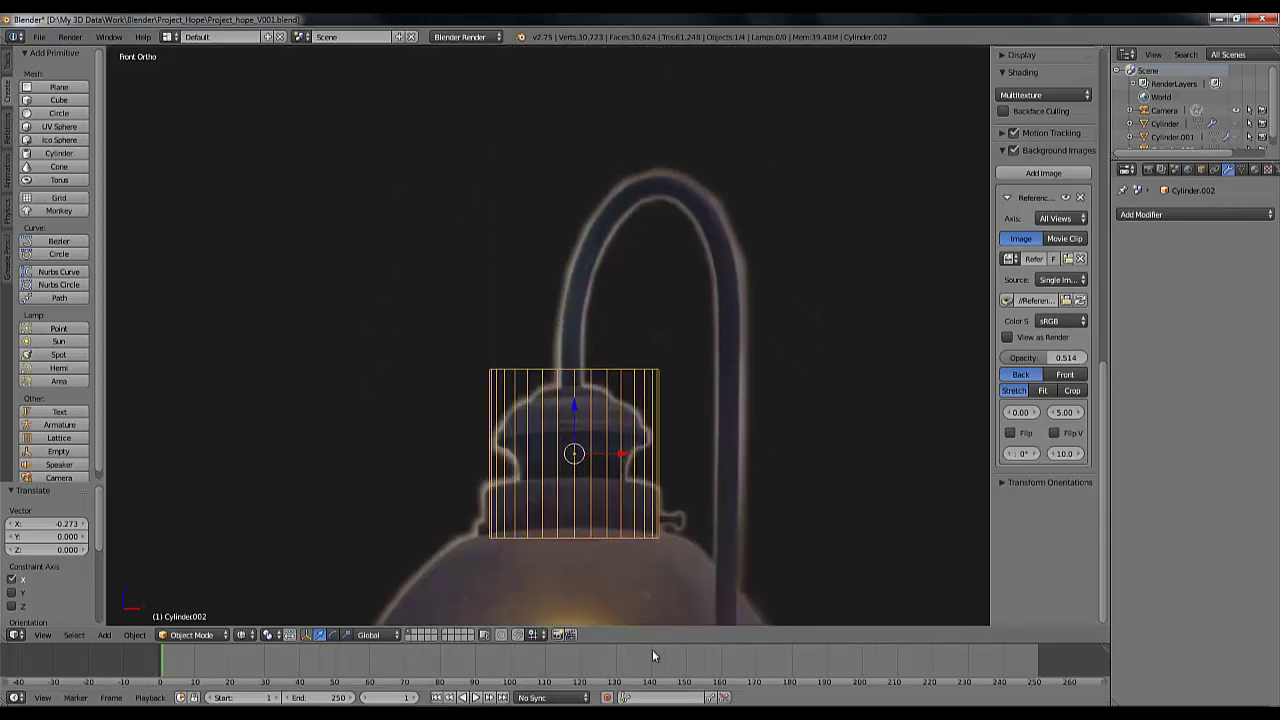
pyautogui.scroll(5, 608, 279)
pyautogui.keyDown('shift'); pyautogui.moveTo(597, 259); pyautogui.dragTo(605, 199, button='middle'); pyautogui.keyUp('shift')
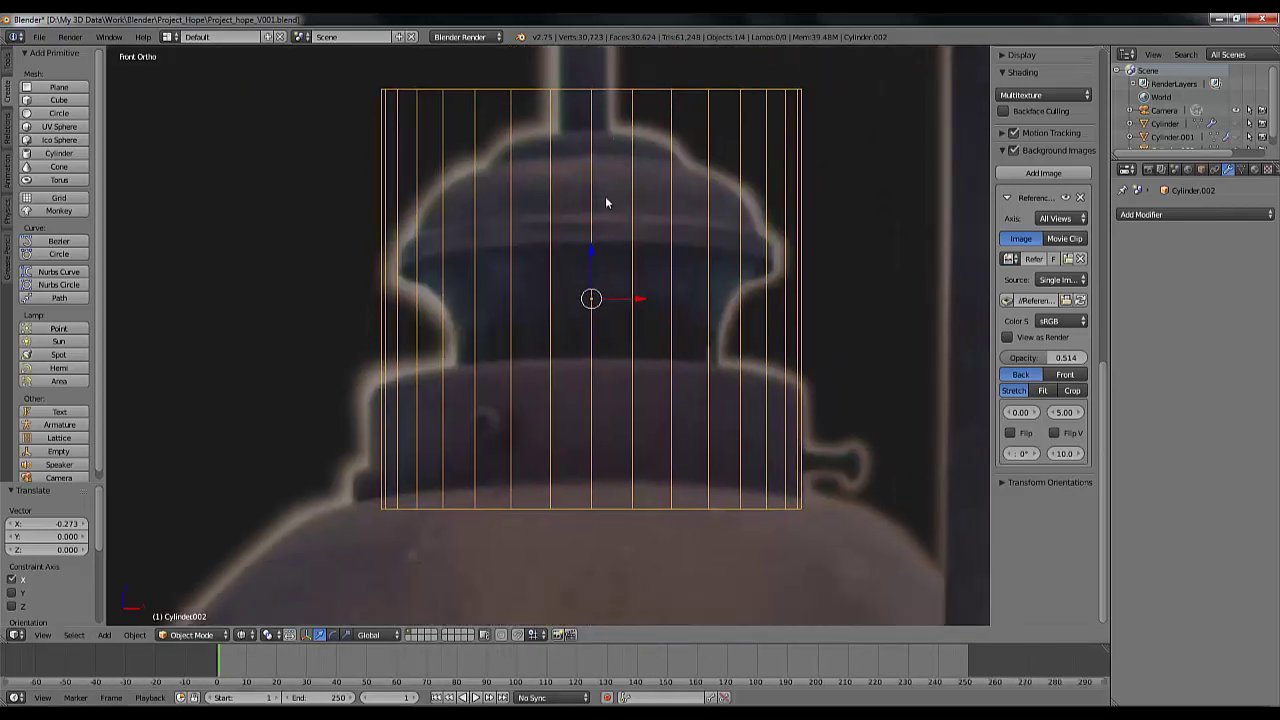
pyautogui.scroll(-3, 654, 295)
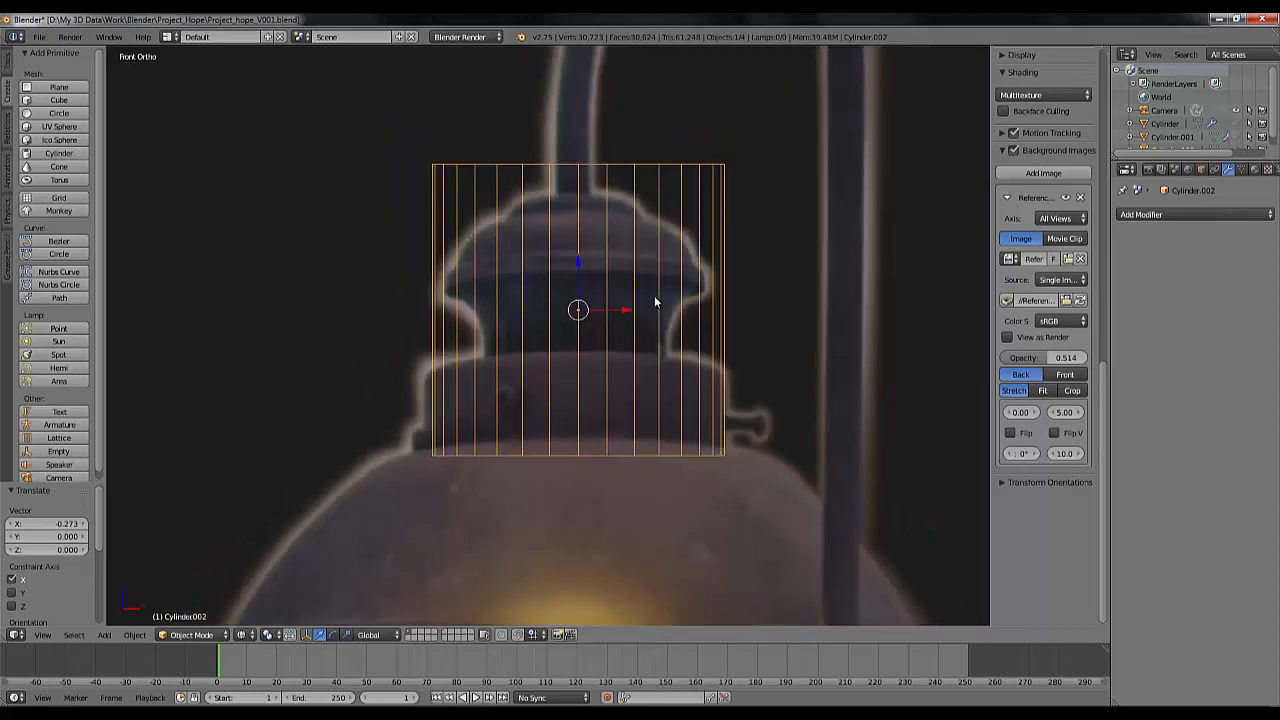
# Resize the cylinder to 0.897, center it, and flatten it to the collar's height
pyautogui.press('s')
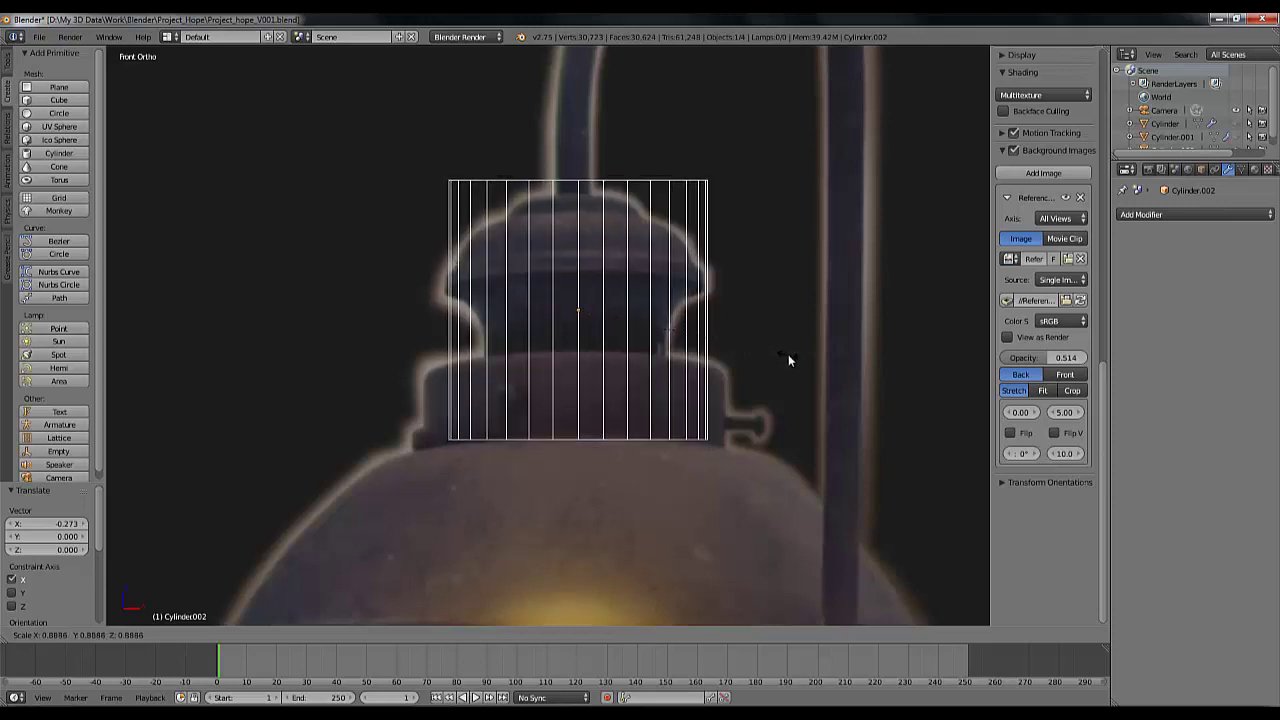
pyautogui.click(790, 354)
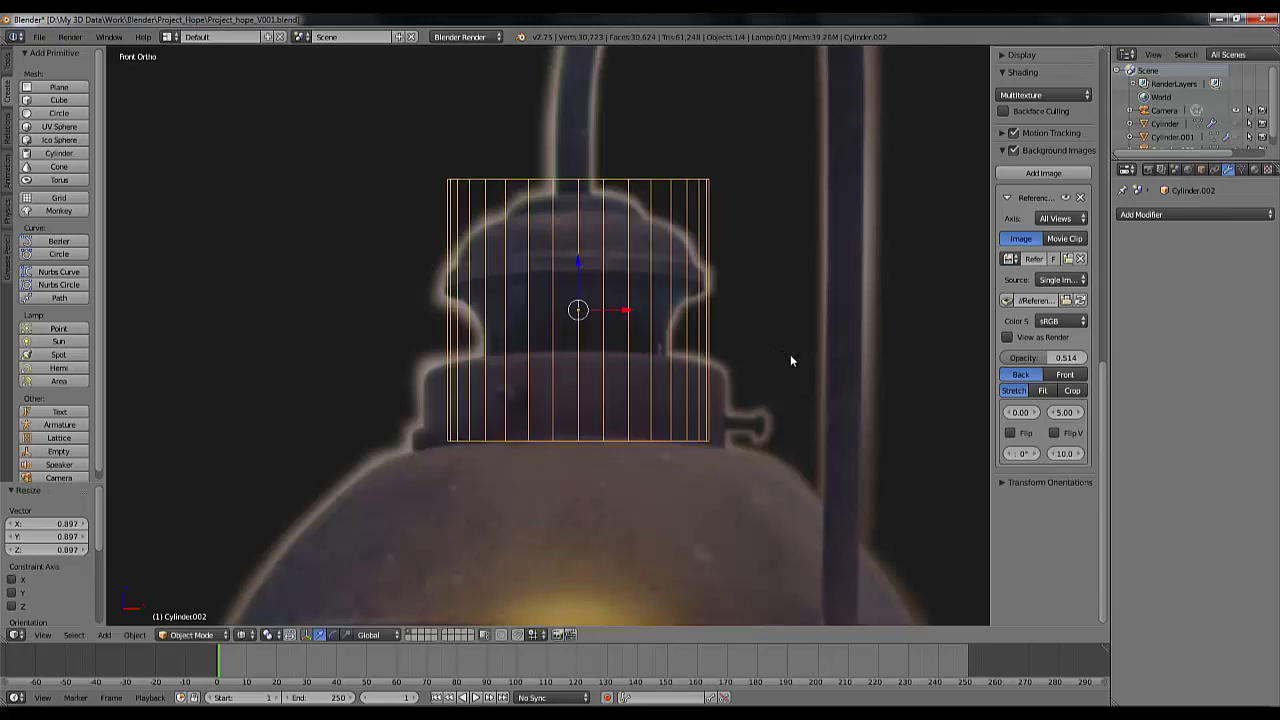
pyautogui.moveTo(623, 312); pyautogui.dragTo(621, 311)
pyautogui.click(349, 635)
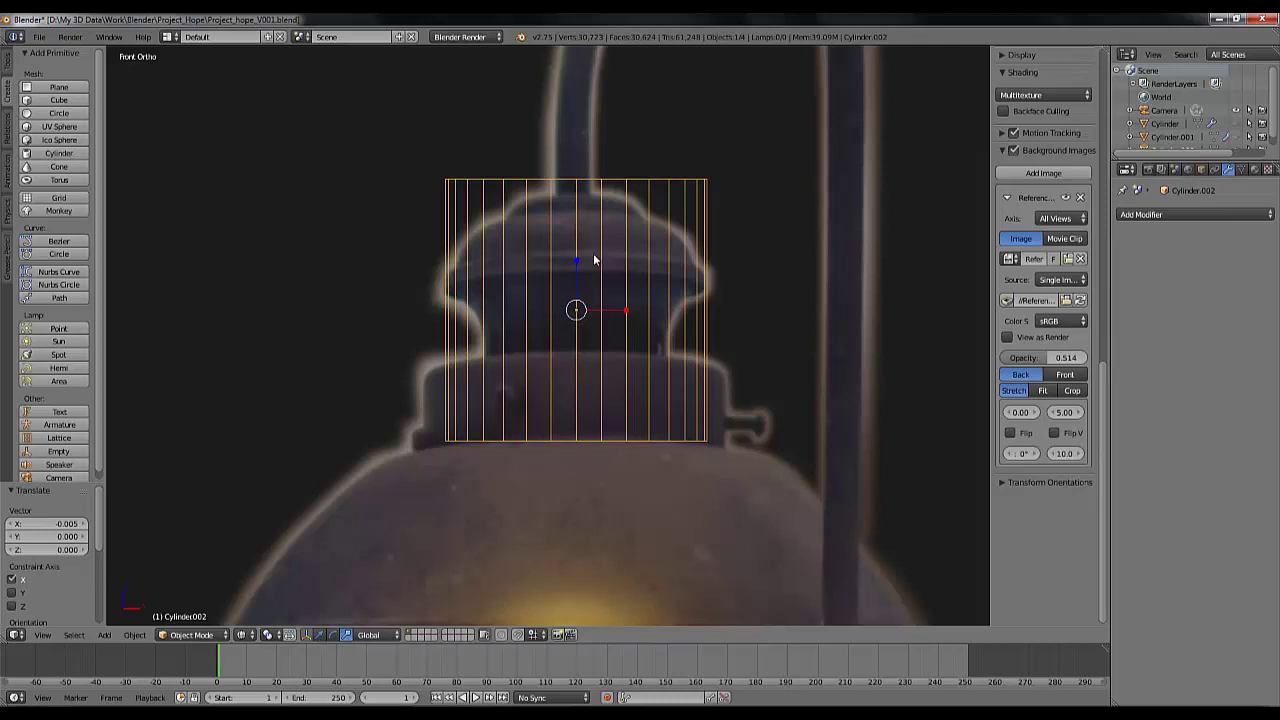
pyautogui.moveTo(575, 261); pyautogui.dragTo(578, 216)
pyautogui.click(319, 635)
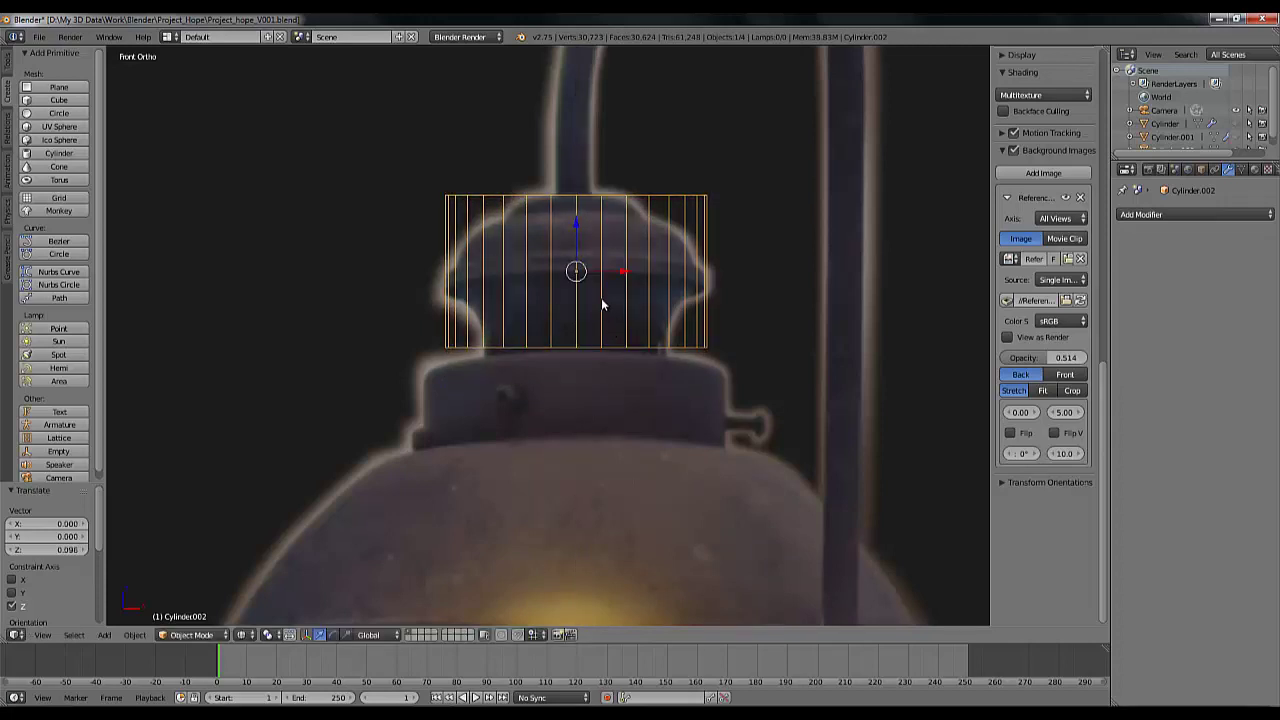
pyautogui.scroll(2, 603, 297)
# In Edit Mode, cut and slide a first horizontal edge loop through the cylinder
pyautogui.press('Tab')
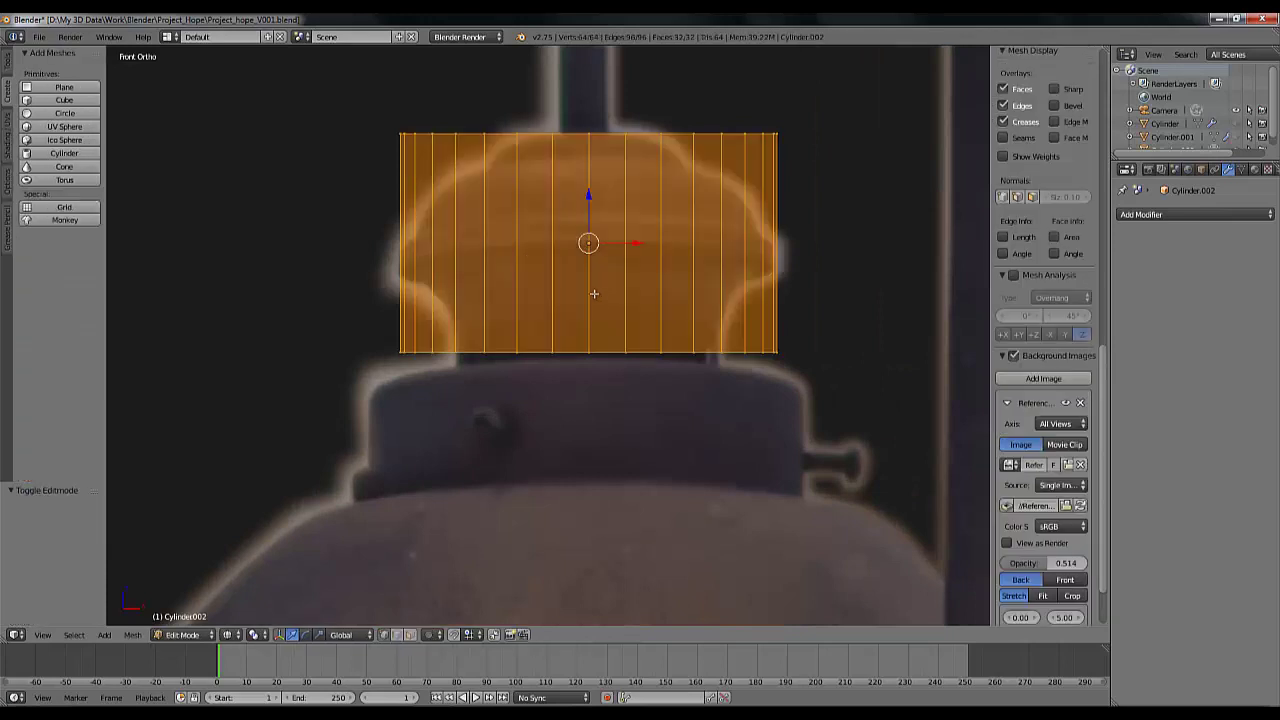
pyautogui.press('a')
pyautogui.scroll(1, 531, 255)
pyautogui.scroll(1, 651, 320)
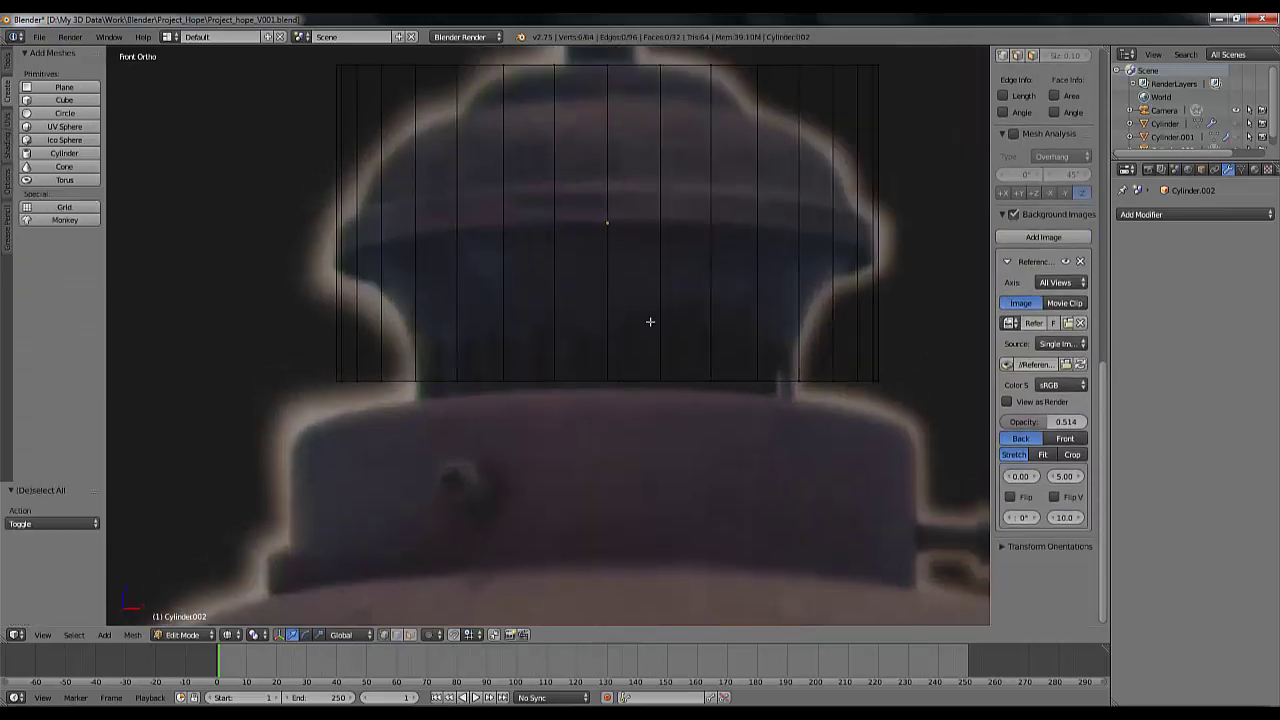
pyautogui.keyDown('shift'); pyautogui.scroll(2, 354, 274); pyautogui.keyUp('shift')
pyautogui.scroll(-2, 486, 283)
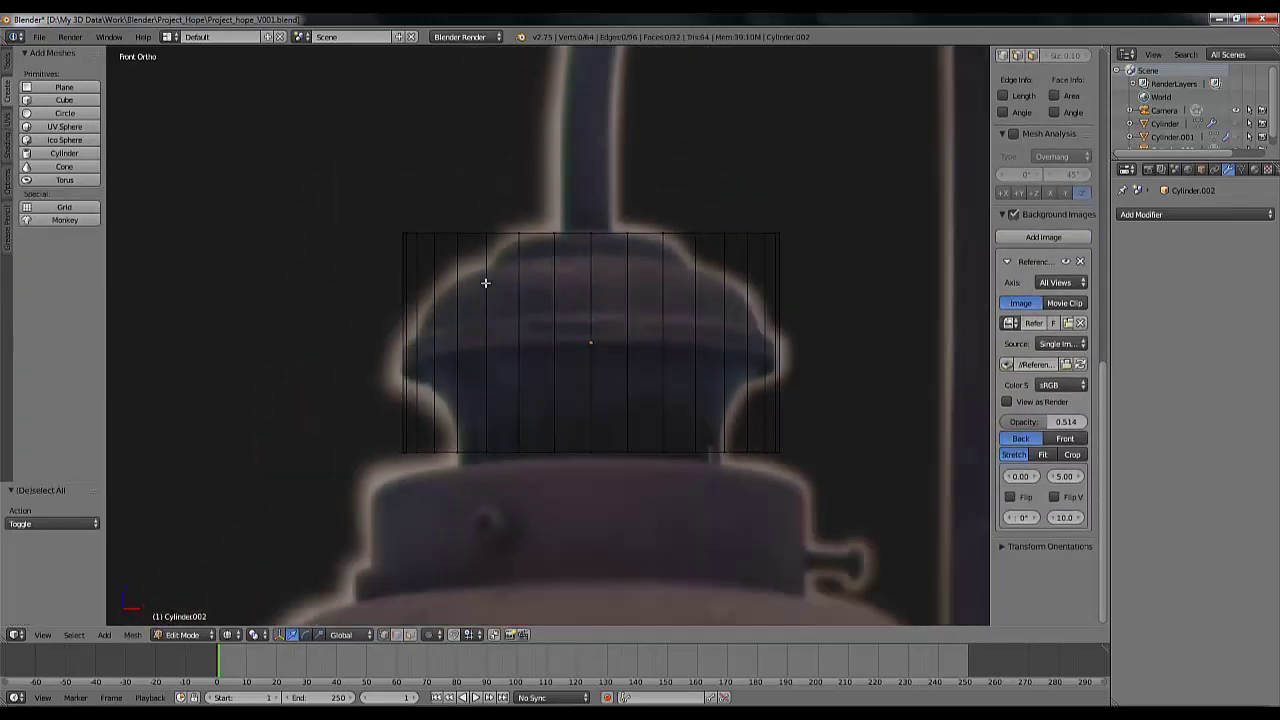
pyautogui.scroll(2, 486, 283)
pyautogui.scroll(-2, 441, 289)
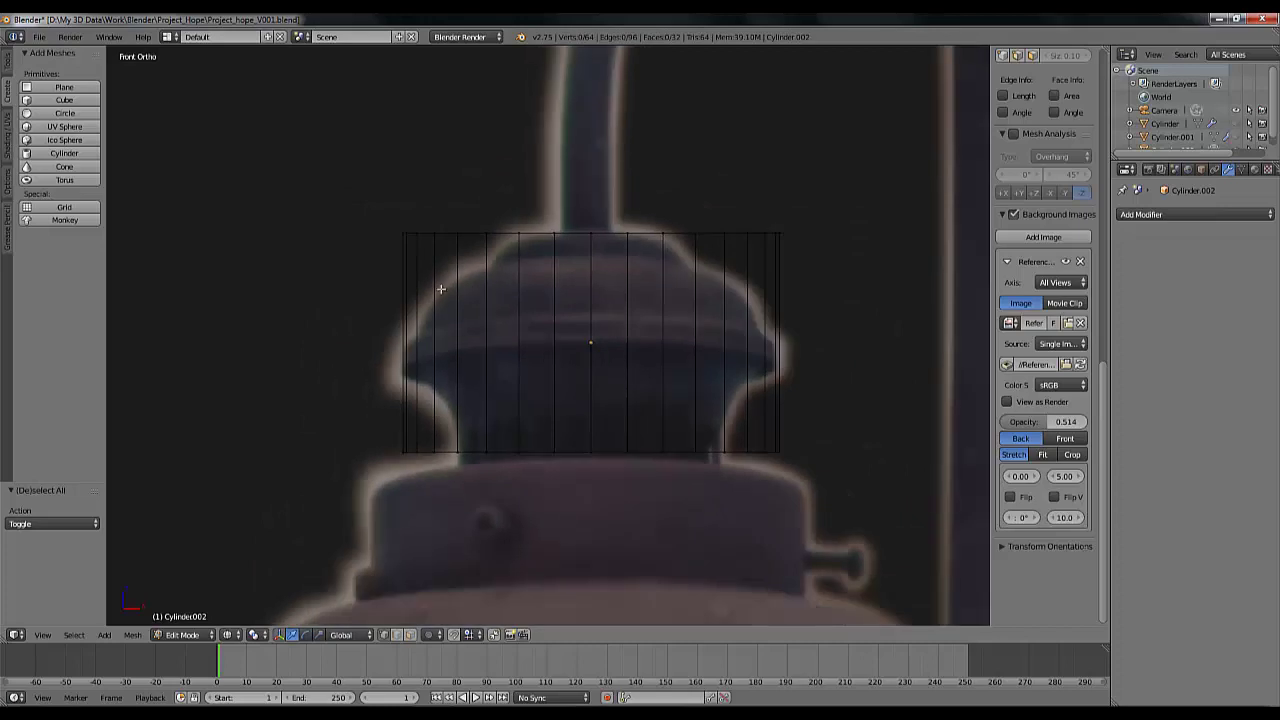
pyautogui.hotkey('ctrl', 'r')
pyautogui.click(405, 324)
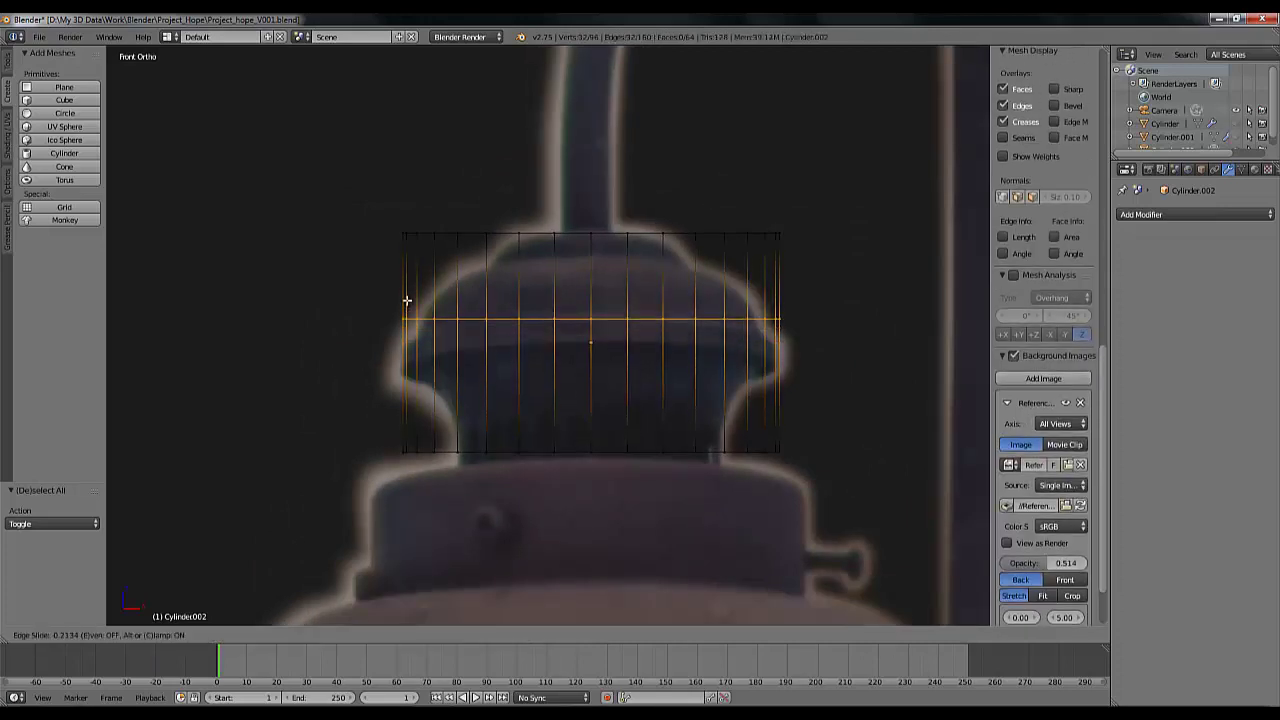
pyautogui.click(407, 300)
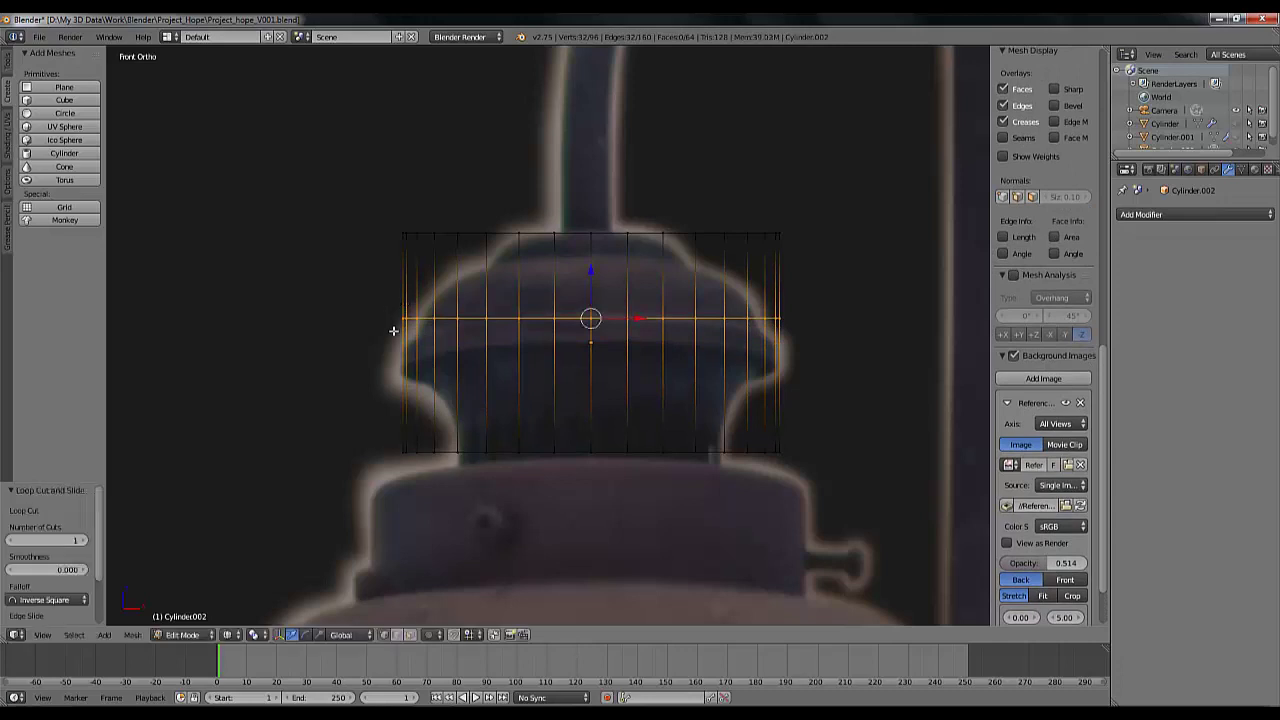
# Cut and slide a second edge loop, then select the cylinder's bottom ring
pyautogui.hotkey('ctrl', 'r')
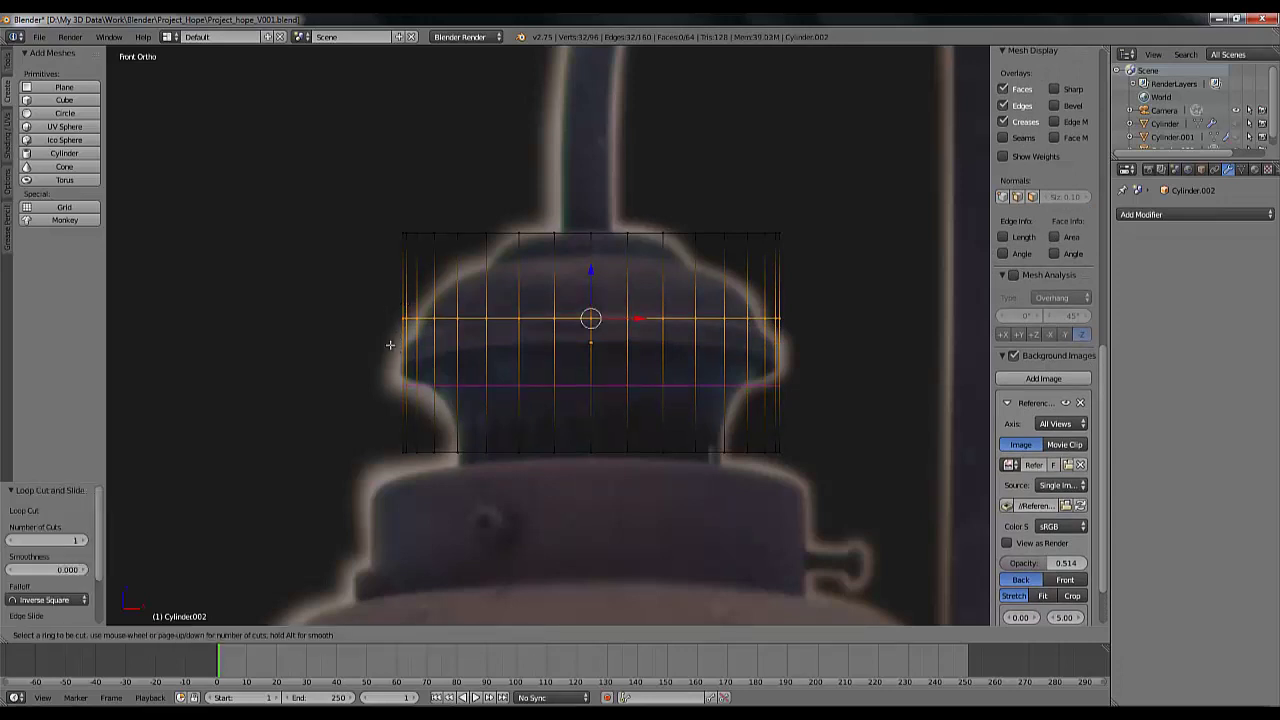
pyautogui.click(390, 345)
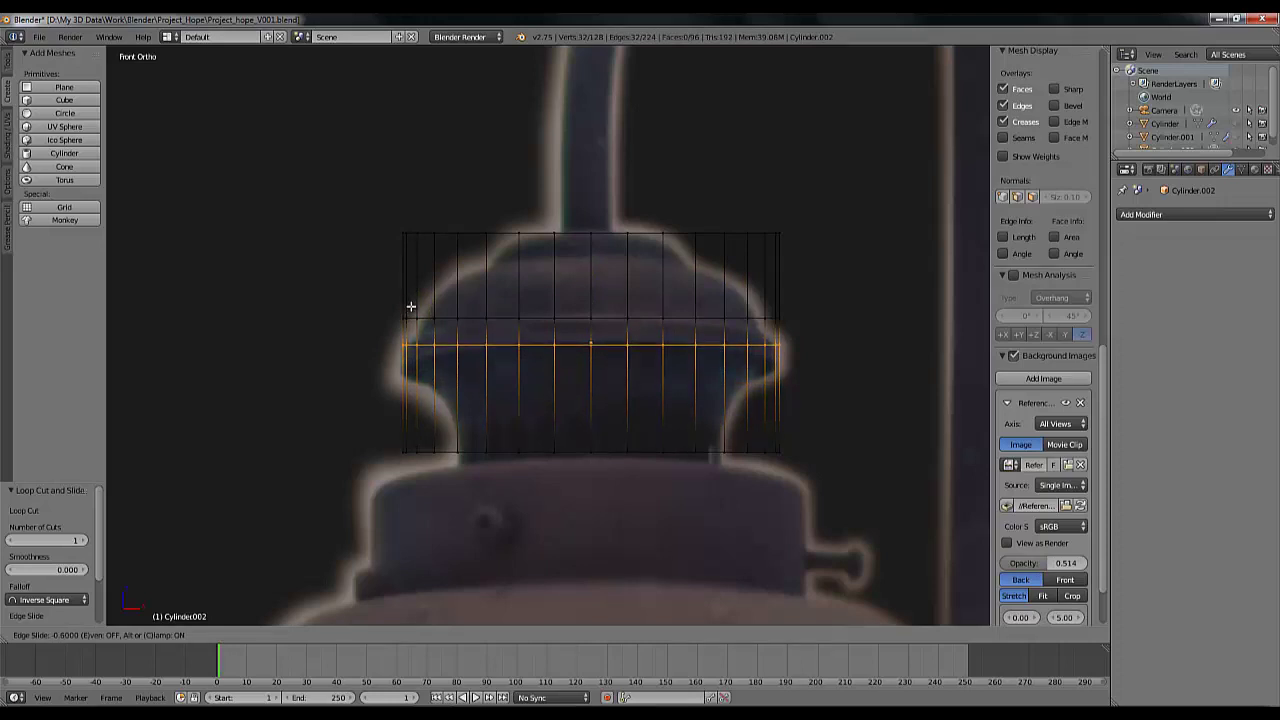
pyautogui.click(411, 306)
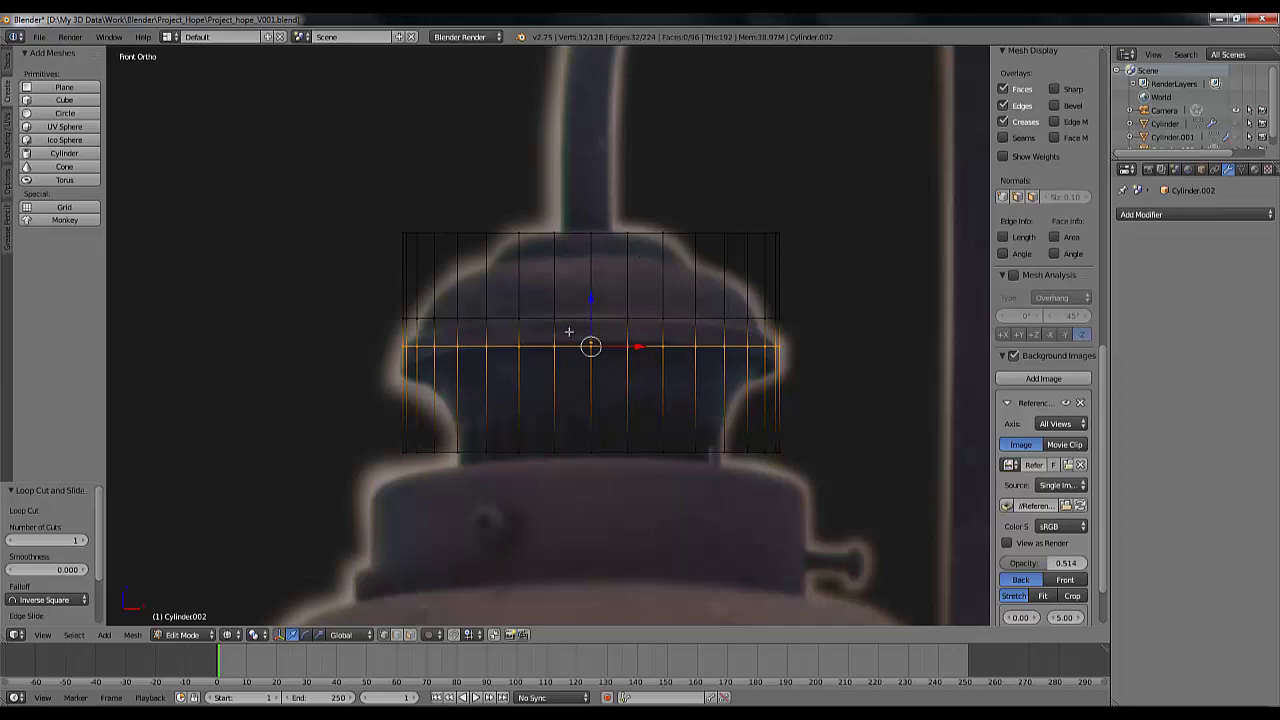
pyautogui.press('a')
pyautogui.moveTo(372, 390)
pyautogui.keyDown('ctrl'); pyautogui.mouseDown()
pyautogui.moveTo(369, 479)
pyautogui.moveTo(440, 512)
pyautogui.moveTo(799, 507)
pyautogui.moveTo(851, 405)
pyautogui.mouseUp(); pyautogui.keyUp('ctrl')
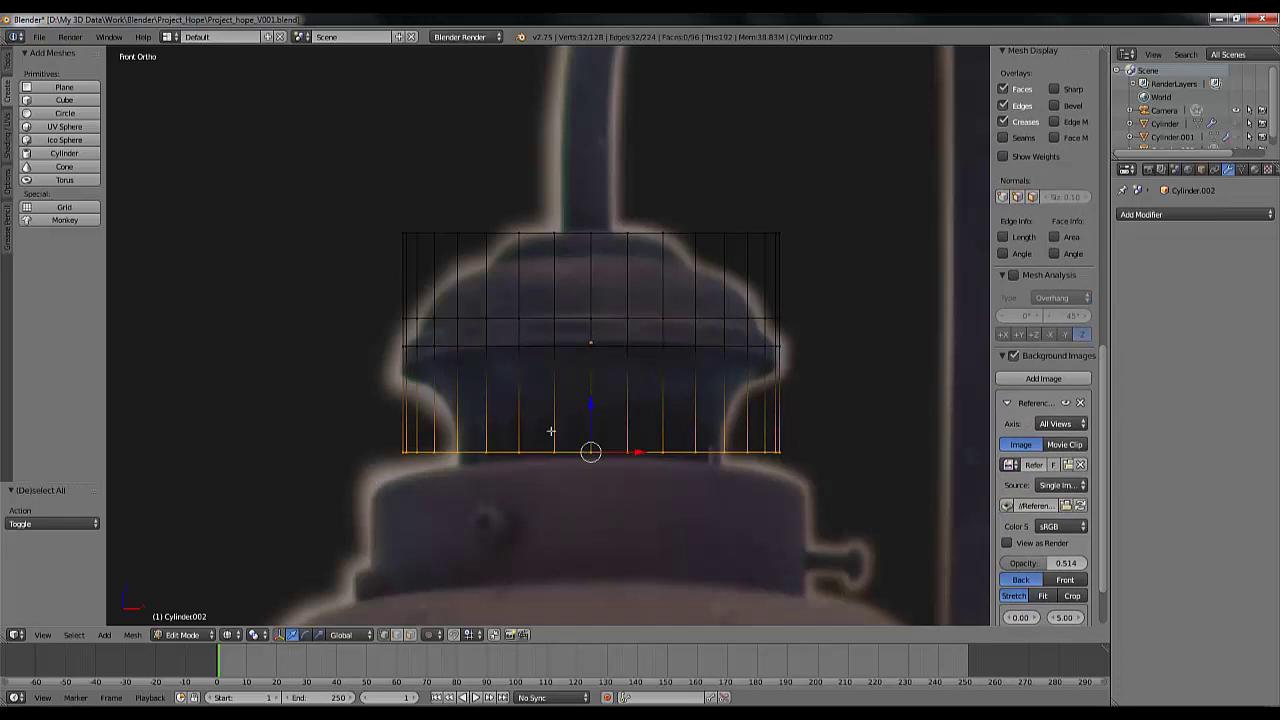
# Narrow the shade's bottom ring and lower it slightly to match the reference
pyautogui.press('s')
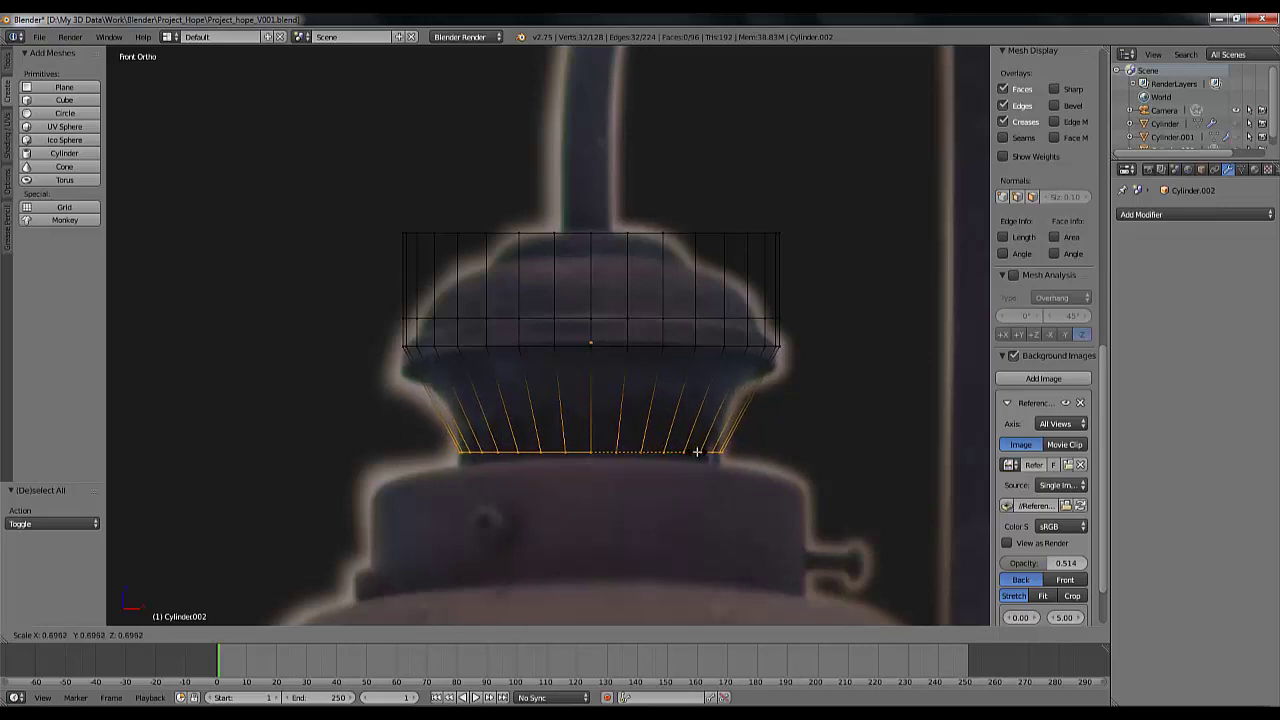
pyautogui.click(697, 451)
pyautogui.moveTo(593, 411); pyautogui.dragTo(594, 415)
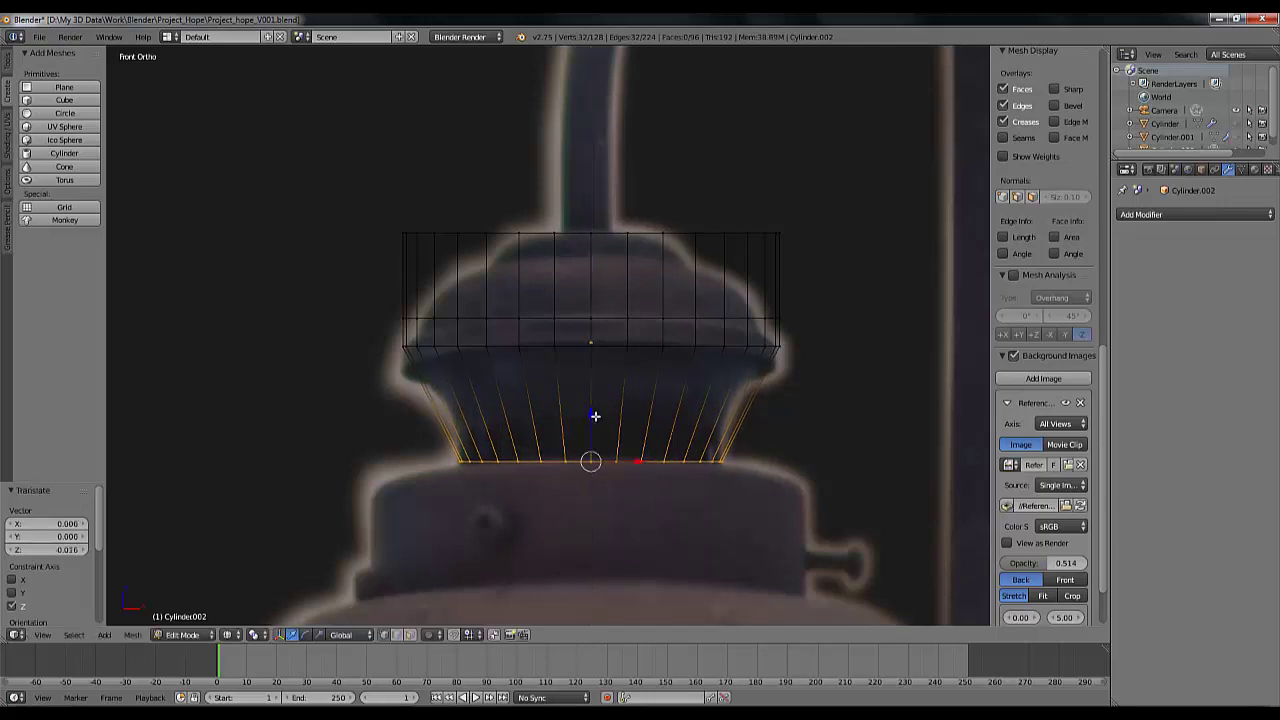
# Add an edge loop near the shade's bottom, slide it down and scale it to 0.918
pyautogui.hotkey('ctrl', 'r')
pyautogui.click(452, 443)
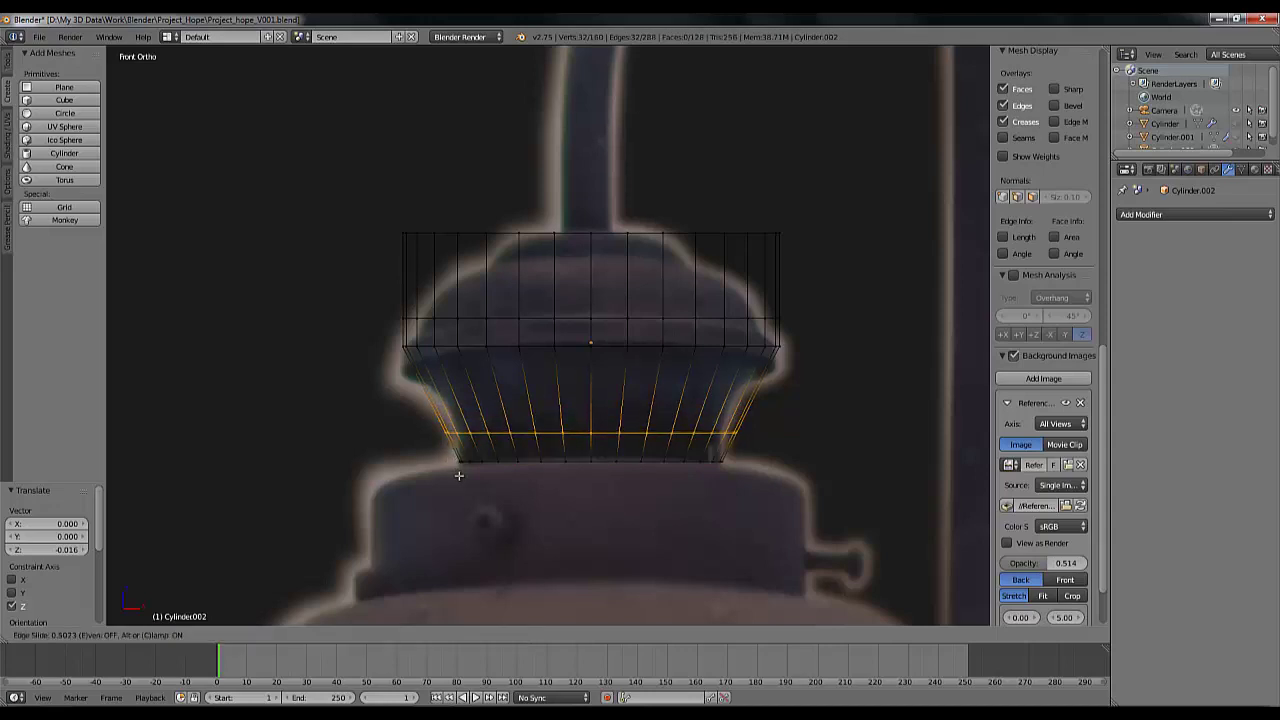
pyautogui.click(459, 475)
pyautogui.press('s')
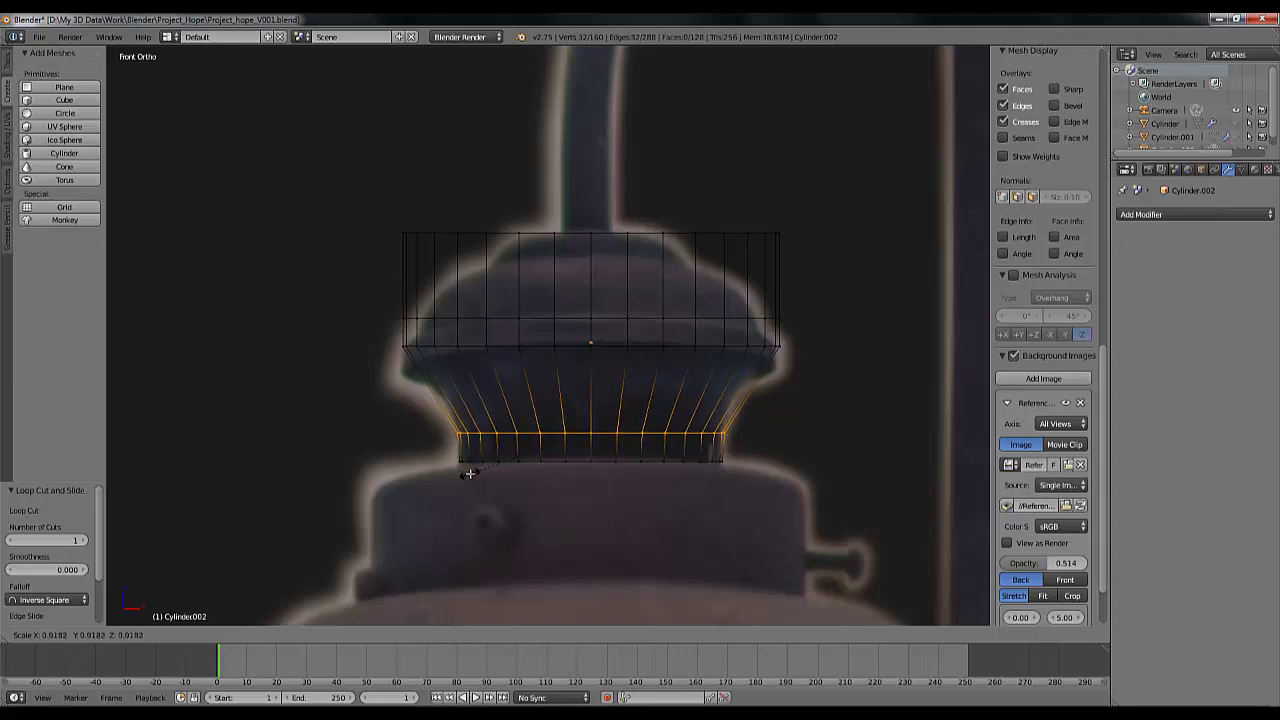
pyautogui.click(470, 474)
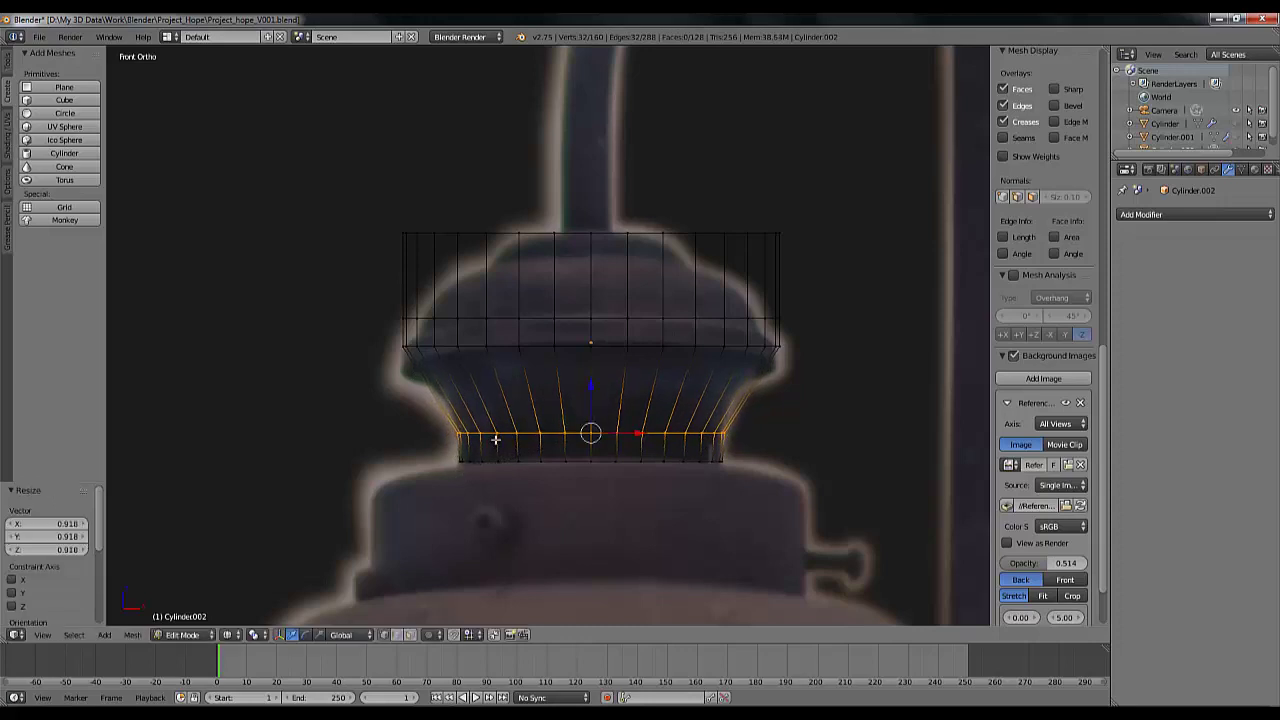
# Add a centred loop higher up the flare, raise it along Z and scale it to 1.001
pyautogui.hotkey('ctrl', 'r')
pyautogui.click(439, 400)
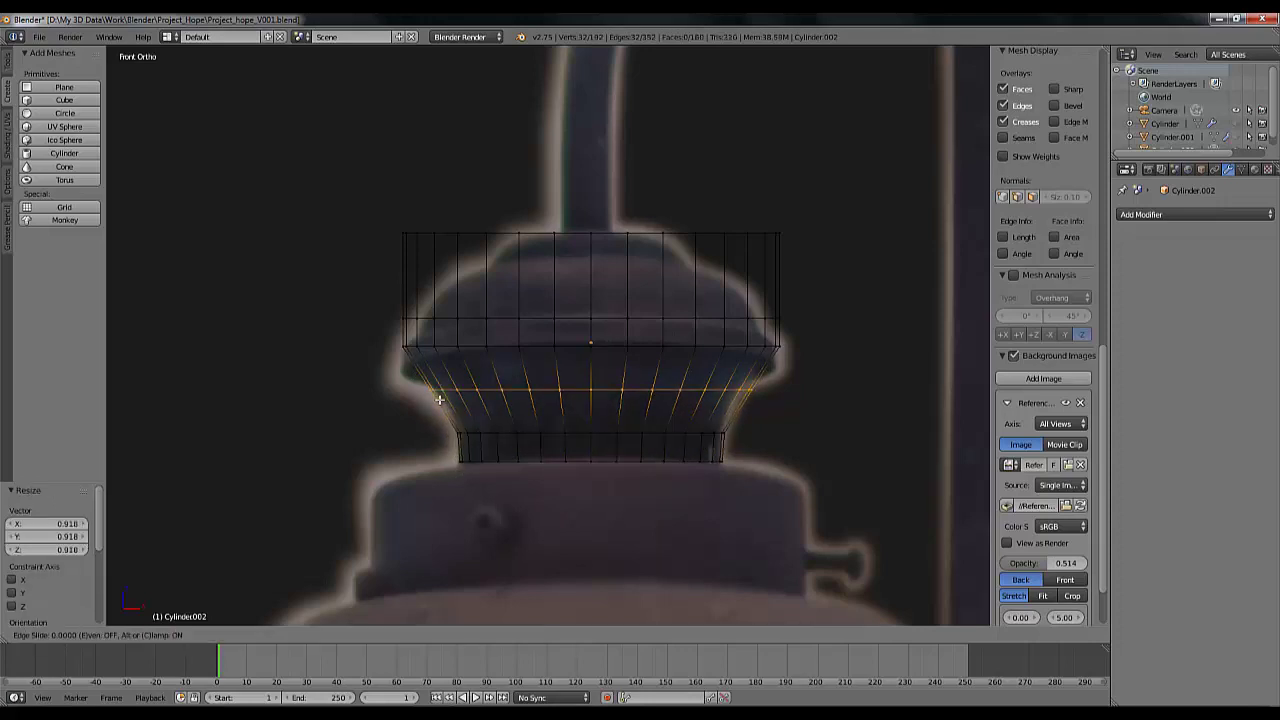
pyautogui.rightClick(439, 400)
pyautogui.press('s')
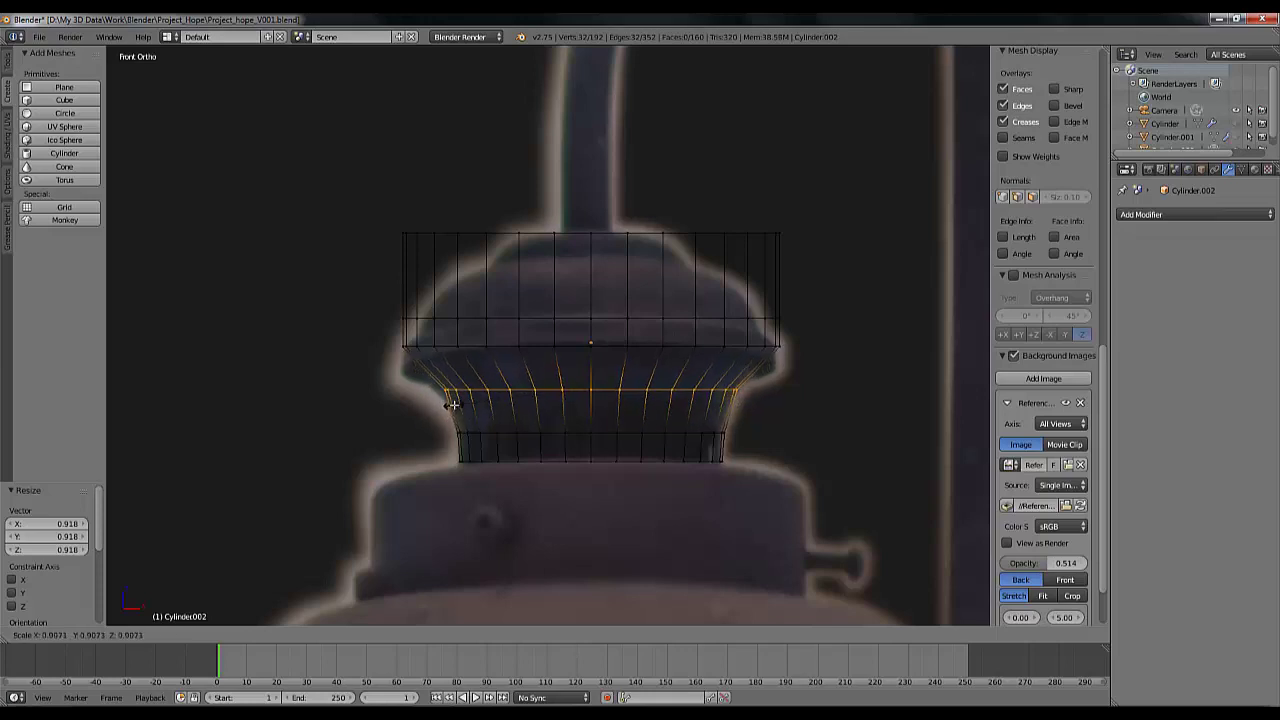
pyautogui.rightClick(449, 404)
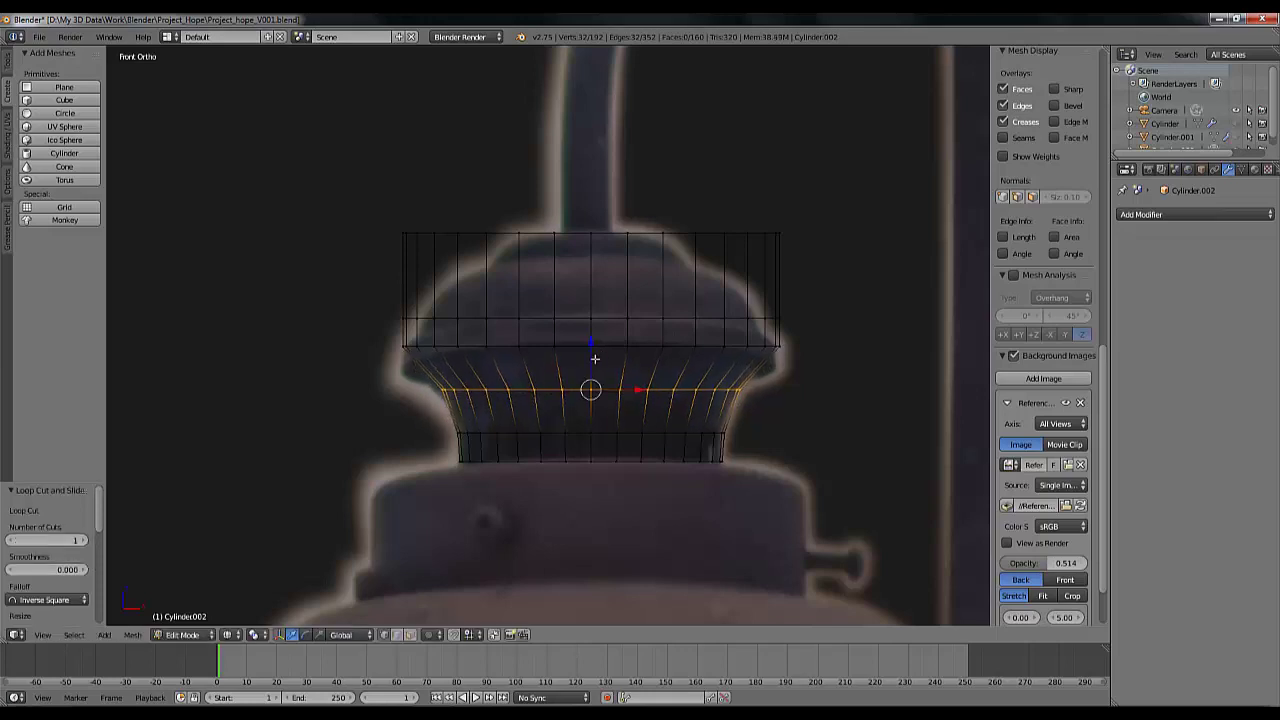
pyautogui.press('g')
pyautogui.press('z')
pyautogui.click(596, 354)
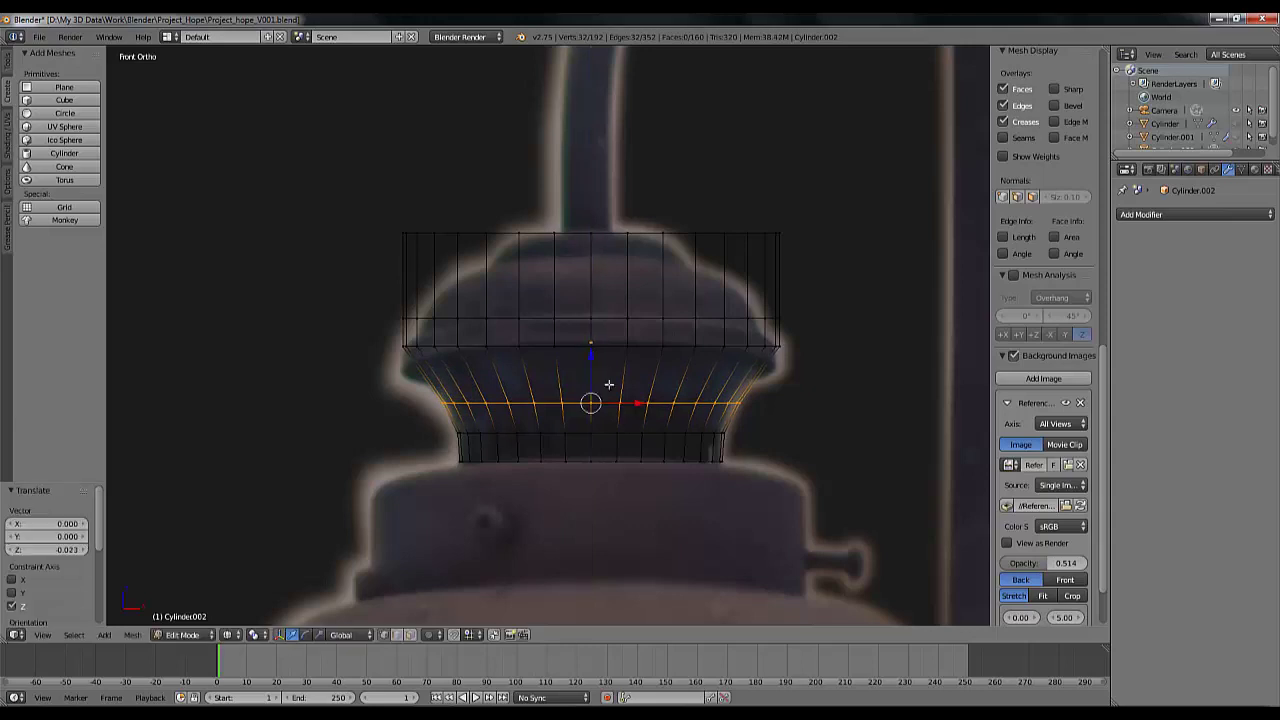
pyautogui.press('s')
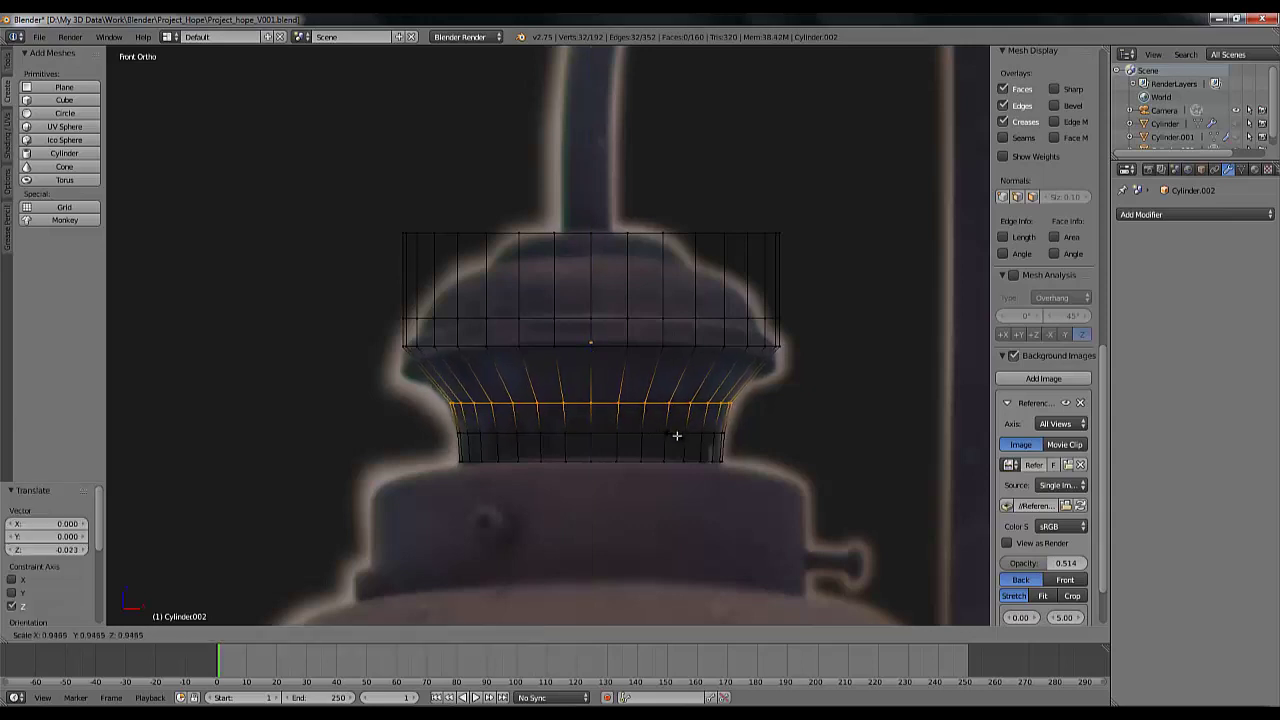
pyautogui.click(680, 436)
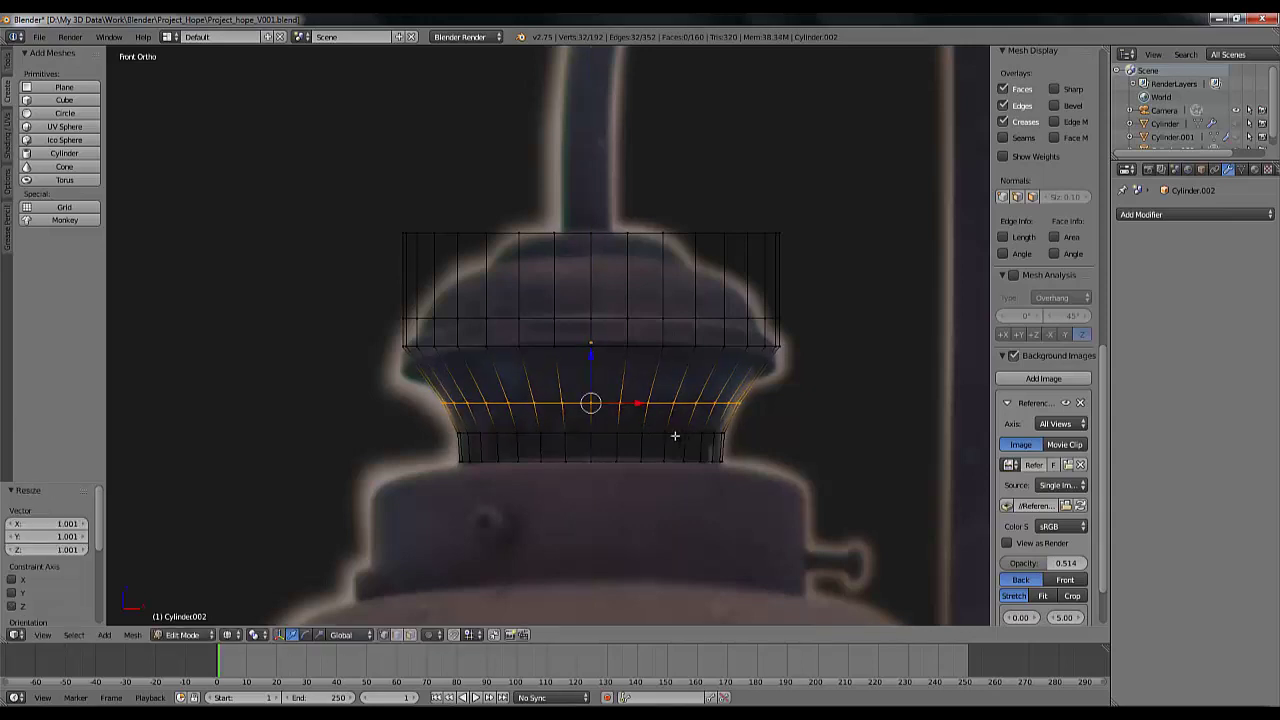
# Add an unslid, unscaled edge loop just below the rim and check the whole mesh
pyautogui.hotkey('ctrl', 'r')
pyautogui.click(426, 375)
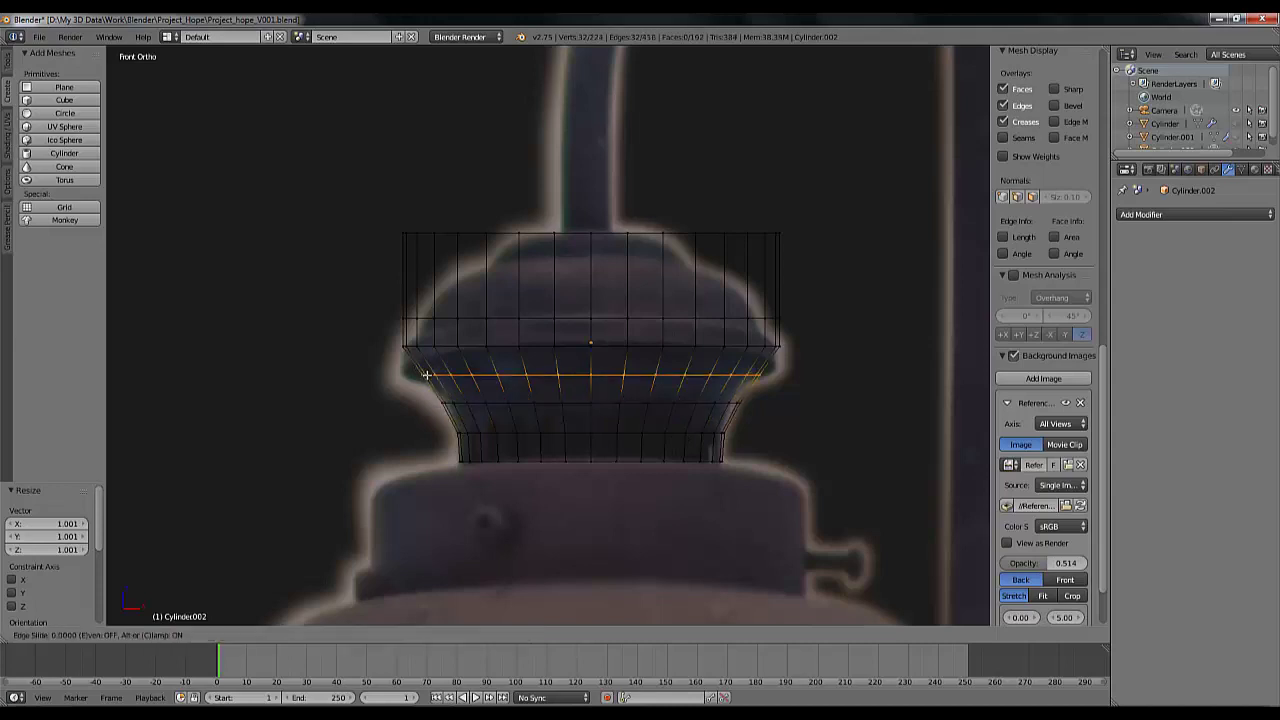
pyautogui.rightClick(426, 375)
pyautogui.press('s')
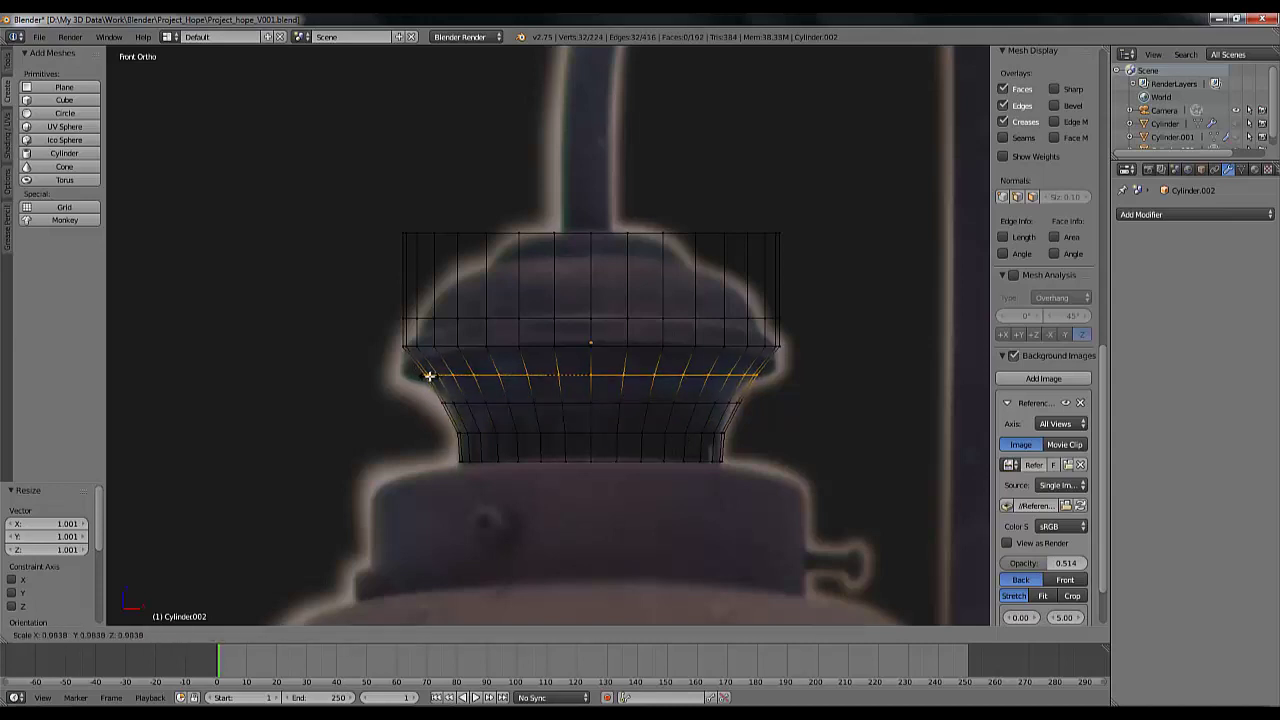
pyautogui.rightClick(433, 375)
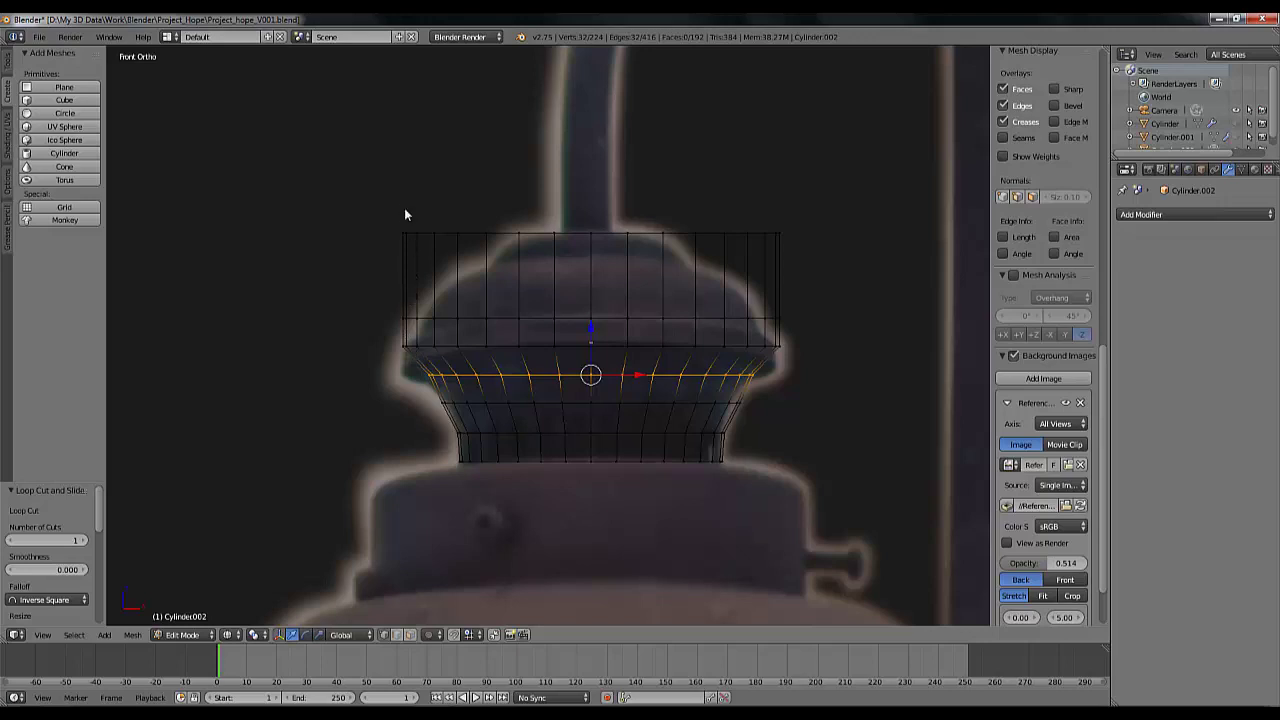
pyautogui.press('Tab')
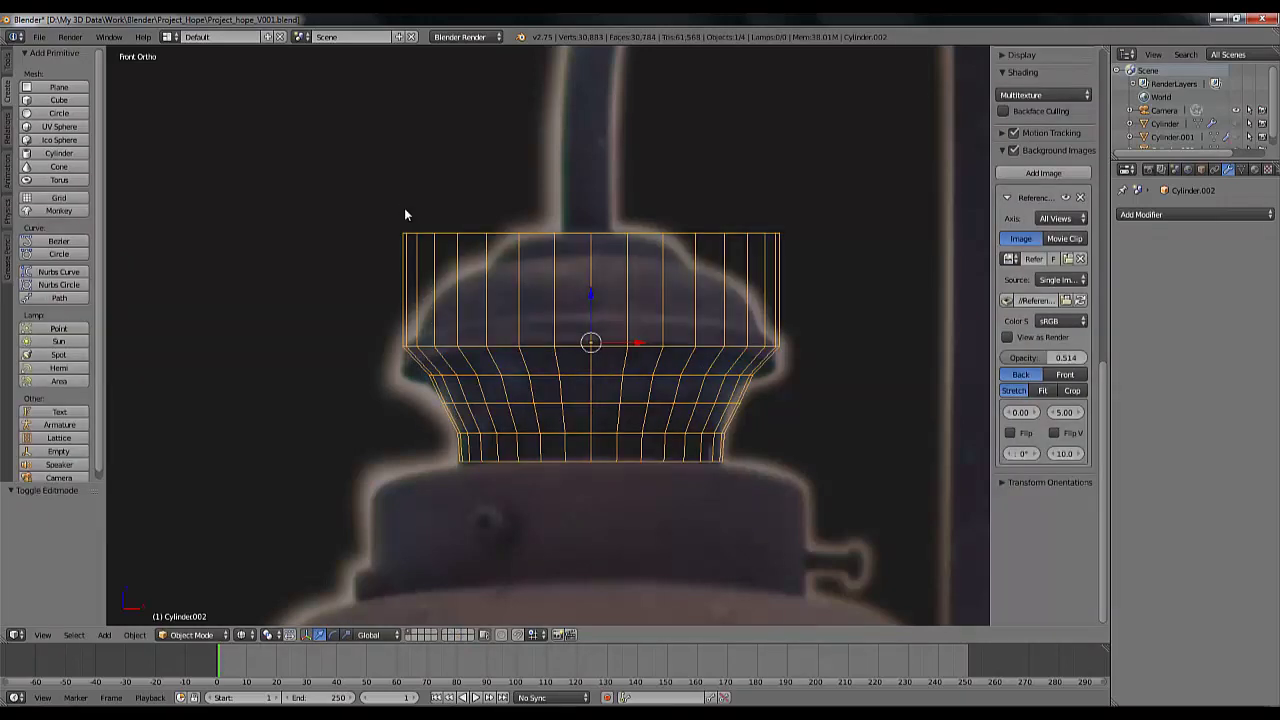
pyautogui.press('Tab')
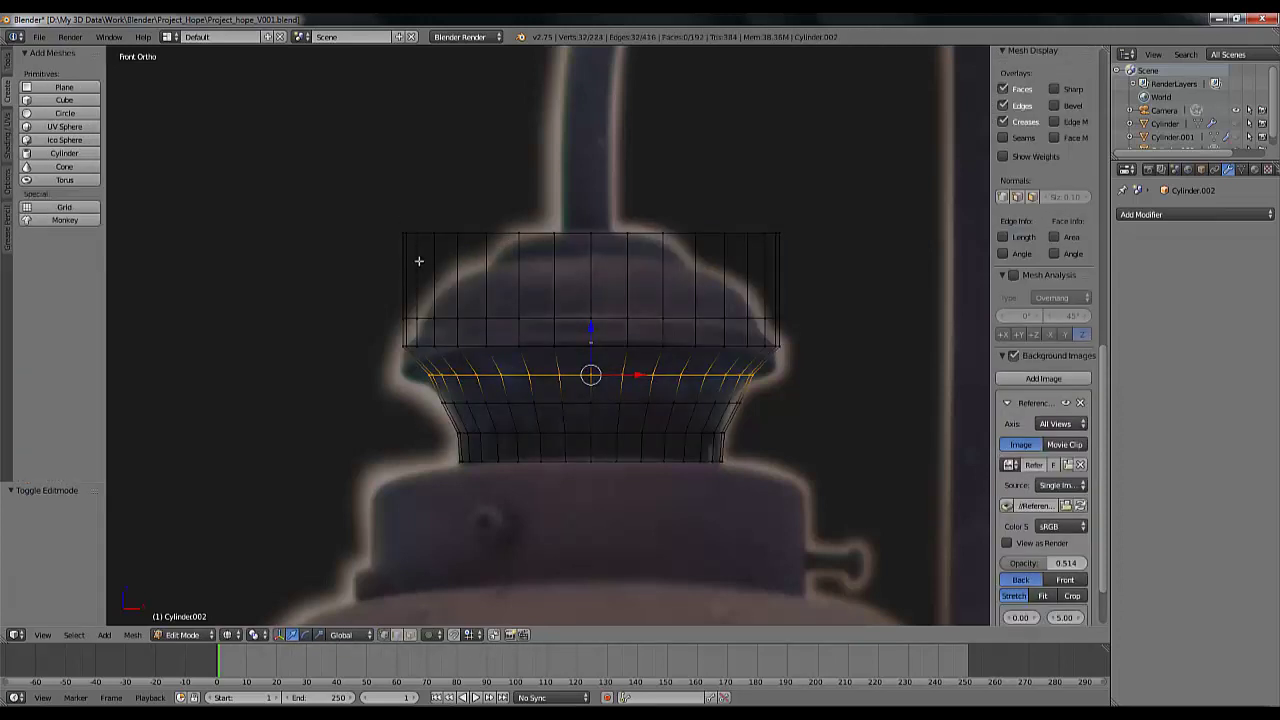
# Add an edge loop near the top section and narrow it to 0.836
pyautogui.hotkey('ctrl', 'r')
pyautogui.click(416, 267)
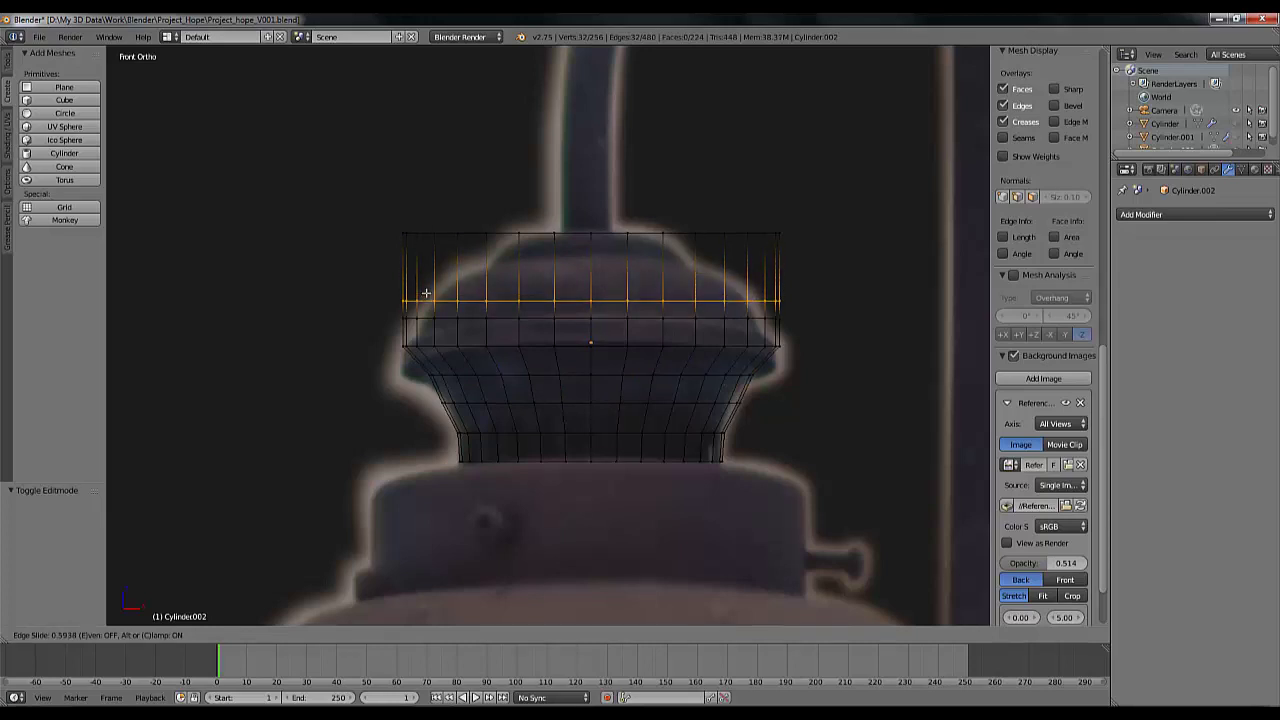
pyautogui.click(426, 293)
pyautogui.press('s')
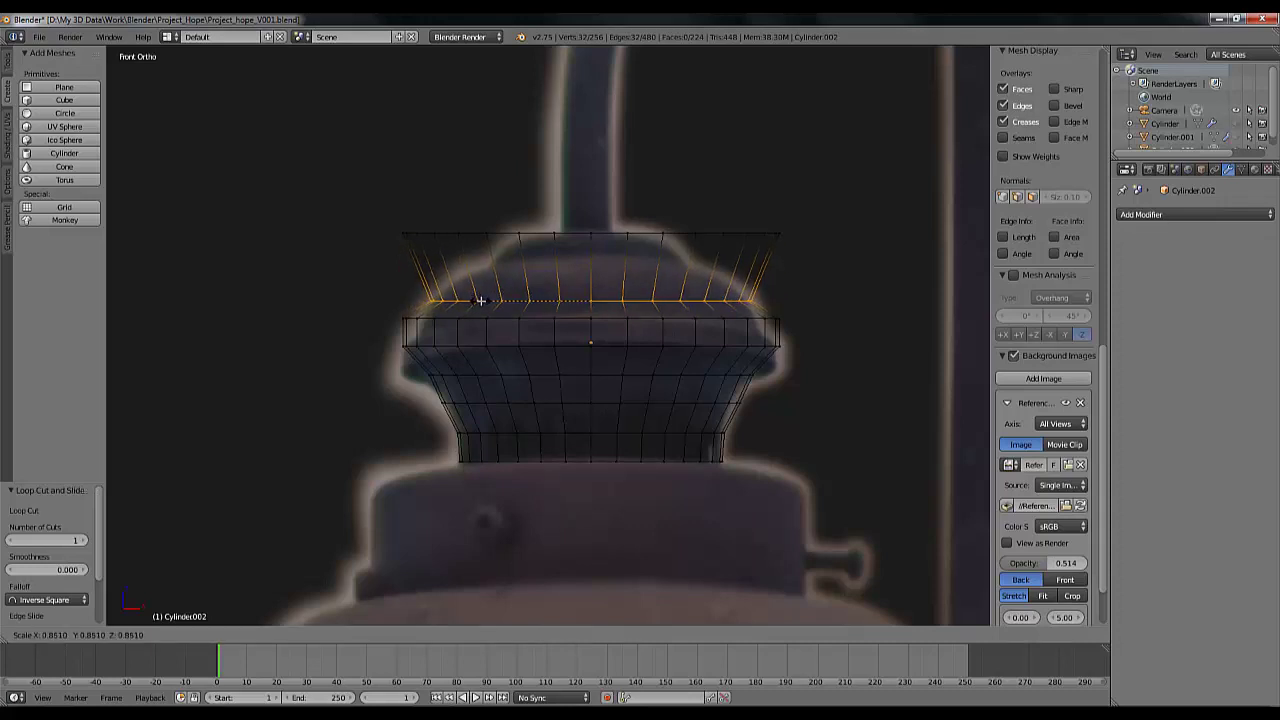
pyautogui.click(483, 301)
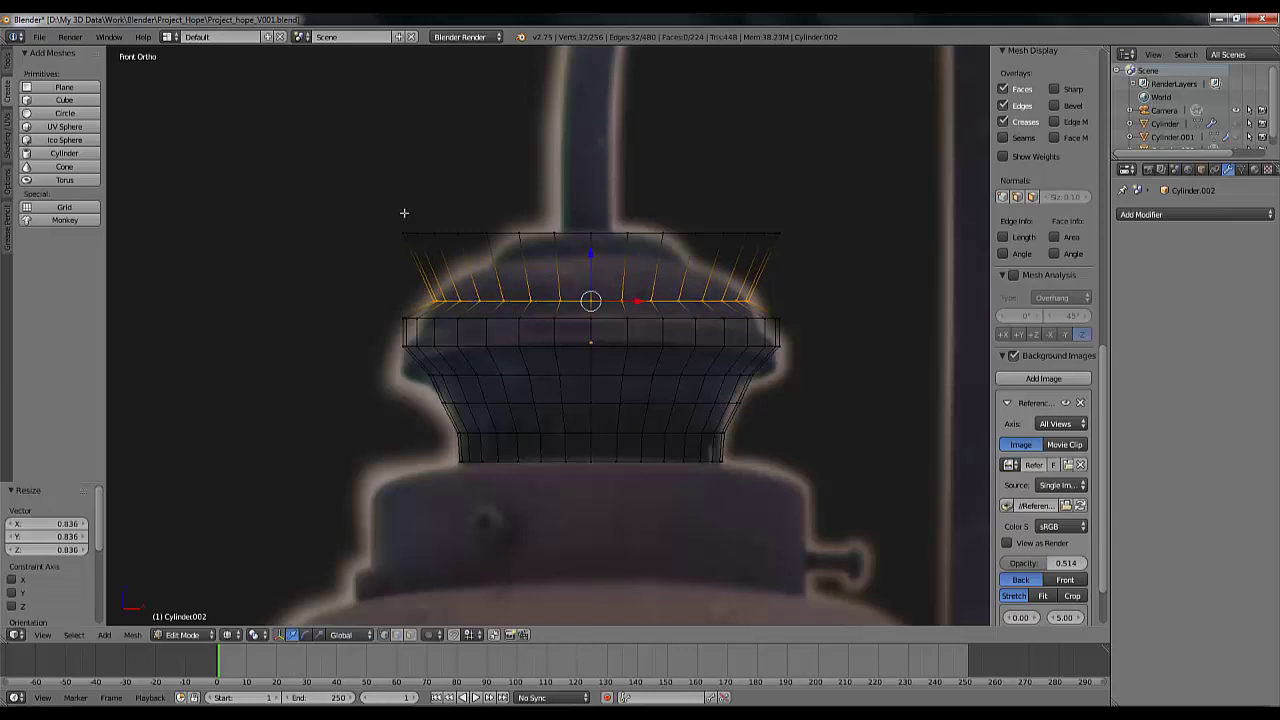
# Pinch the topmost loop to 0.156 into a collar and cut a loop across the sloped top
pyautogui.press('a')
pyautogui.moveTo(387, 173)
pyautogui.keyDown('ctrl'); pyautogui.mouseDown()
pyautogui.moveTo(384, 220)
pyautogui.moveTo(405, 262)
pyautogui.moveTo(675, 270)
pyautogui.moveTo(869, 249)
pyautogui.moveTo(886, 162)
pyautogui.mouseUp(); pyautogui.keyUp('ctrl')
pyautogui.press('s')
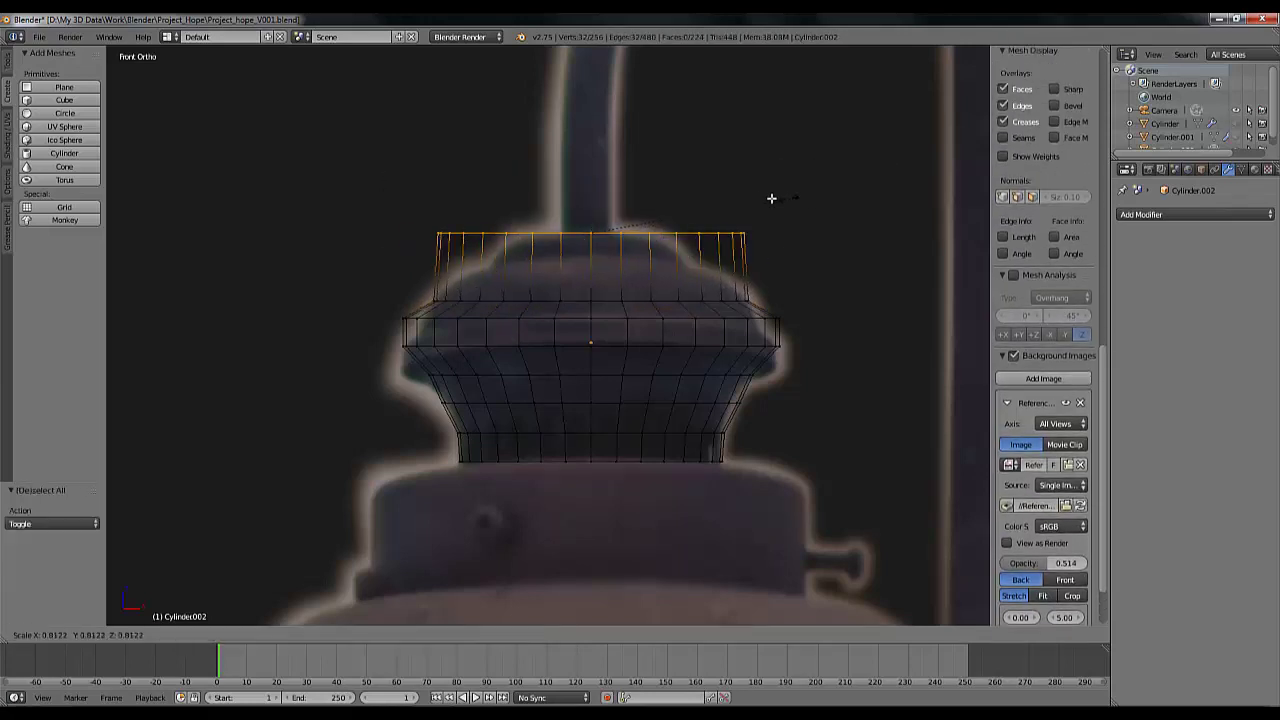
pyautogui.click(628, 224)
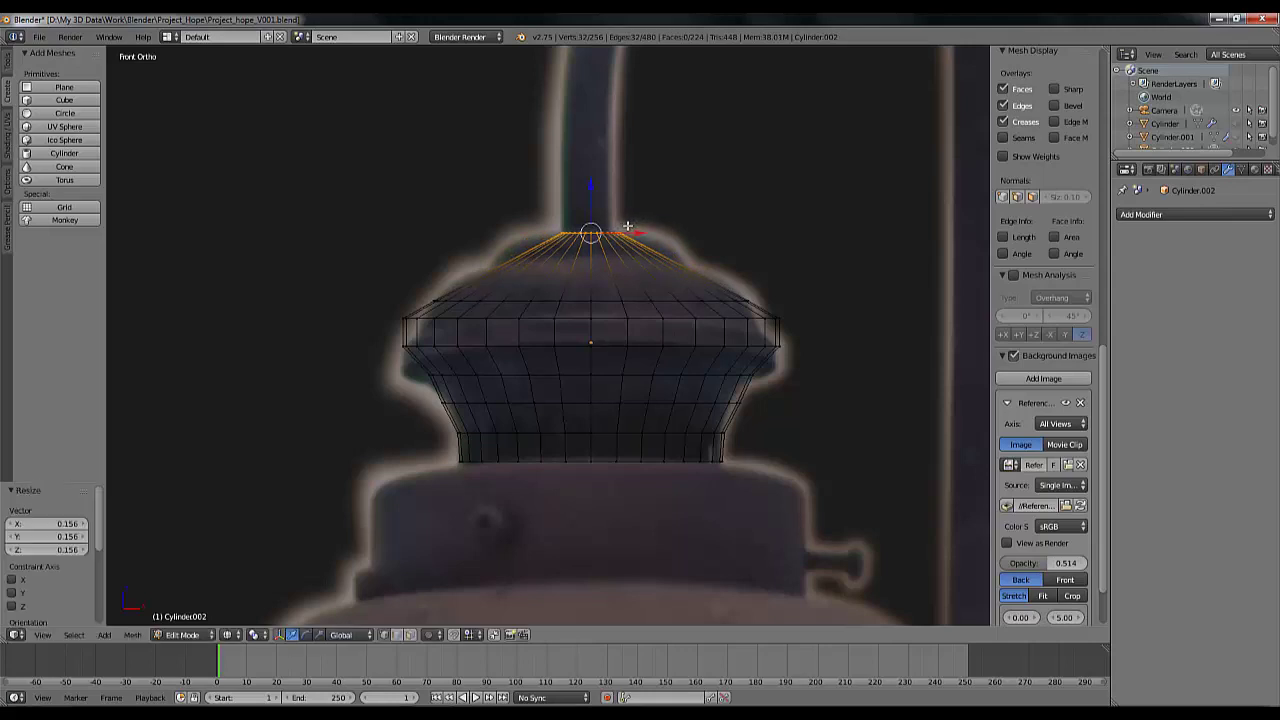
pyautogui.hotkey('ctrl', 'r')
pyautogui.click(452, 293)
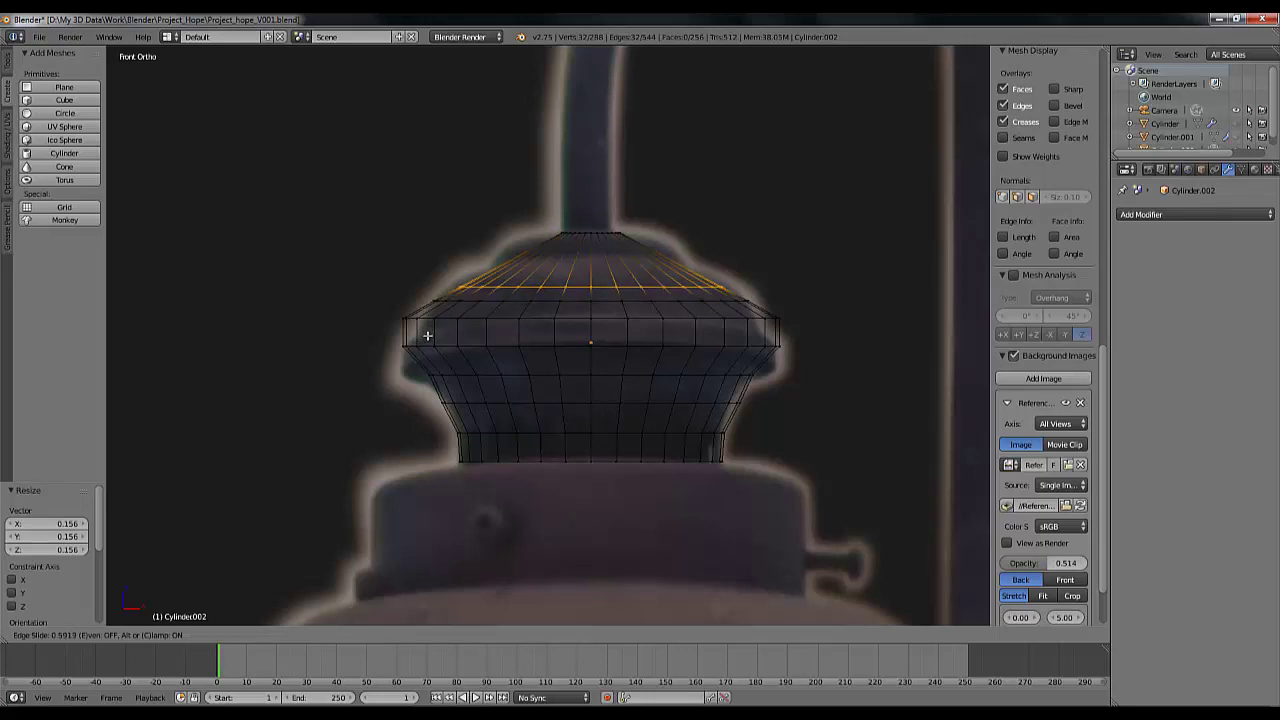
# Place the sloped-top loop and widen it to 1.094
pyautogui.click(427, 335)
pyautogui.press('s')
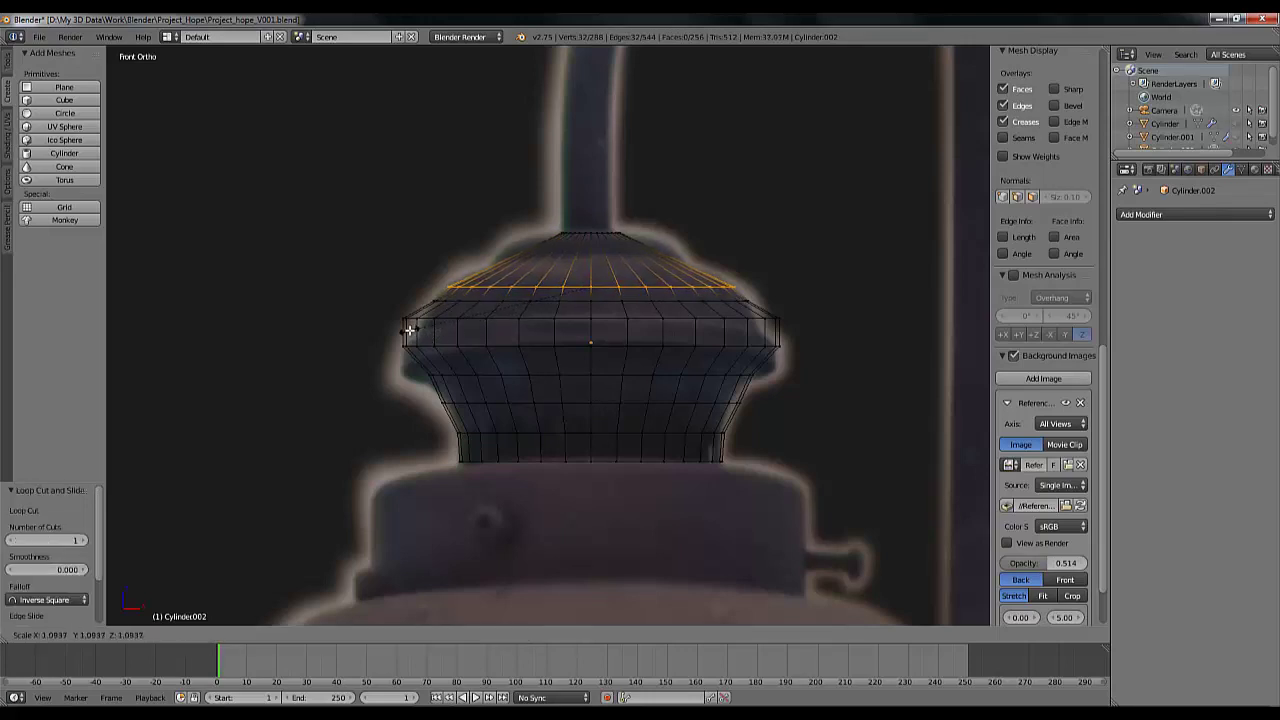
pyautogui.click(409, 330)
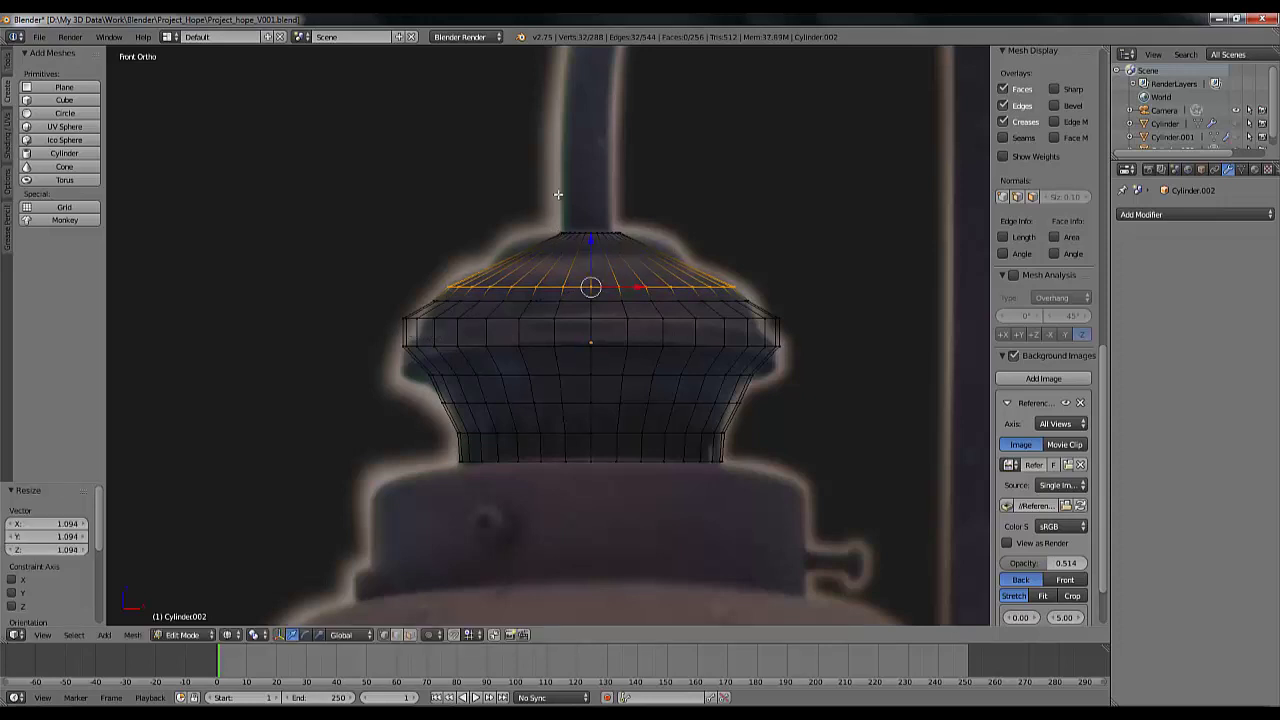
# Add an edge loop closer to the collar and raise it along Z to follow the dome
pyautogui.hotkey('ctrl', 'r')
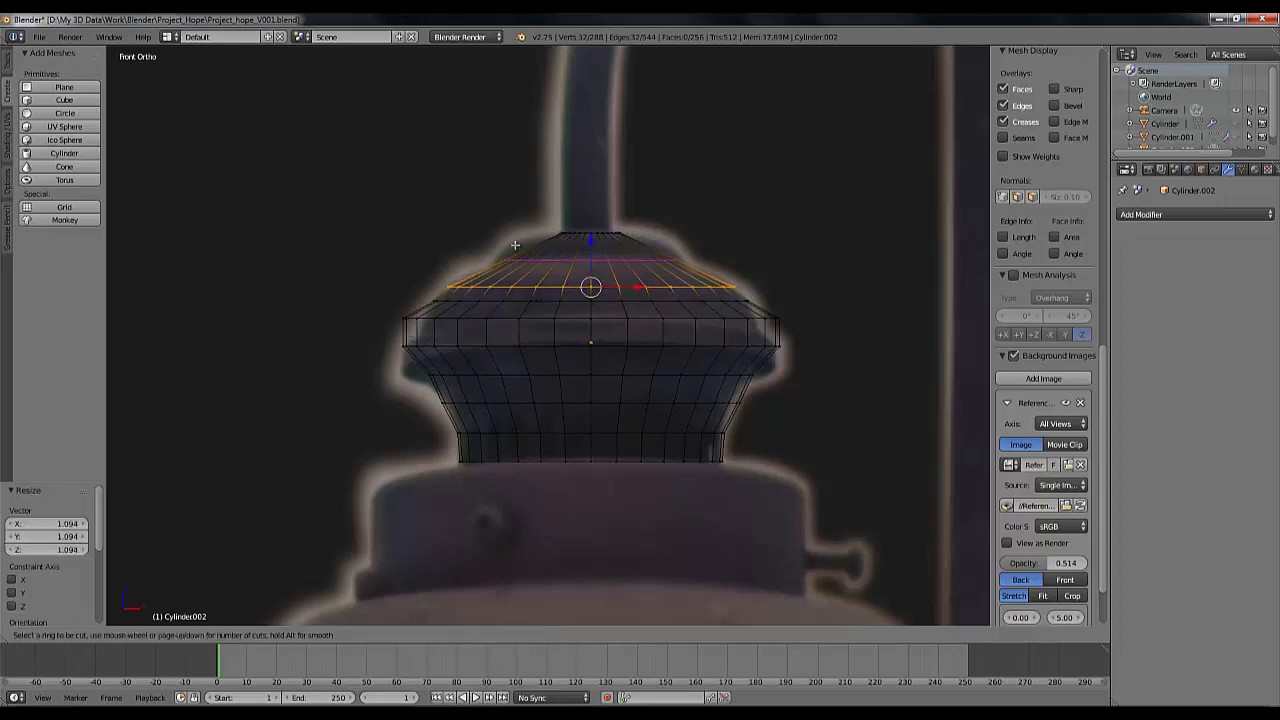
pyautogui.click(515, 245)
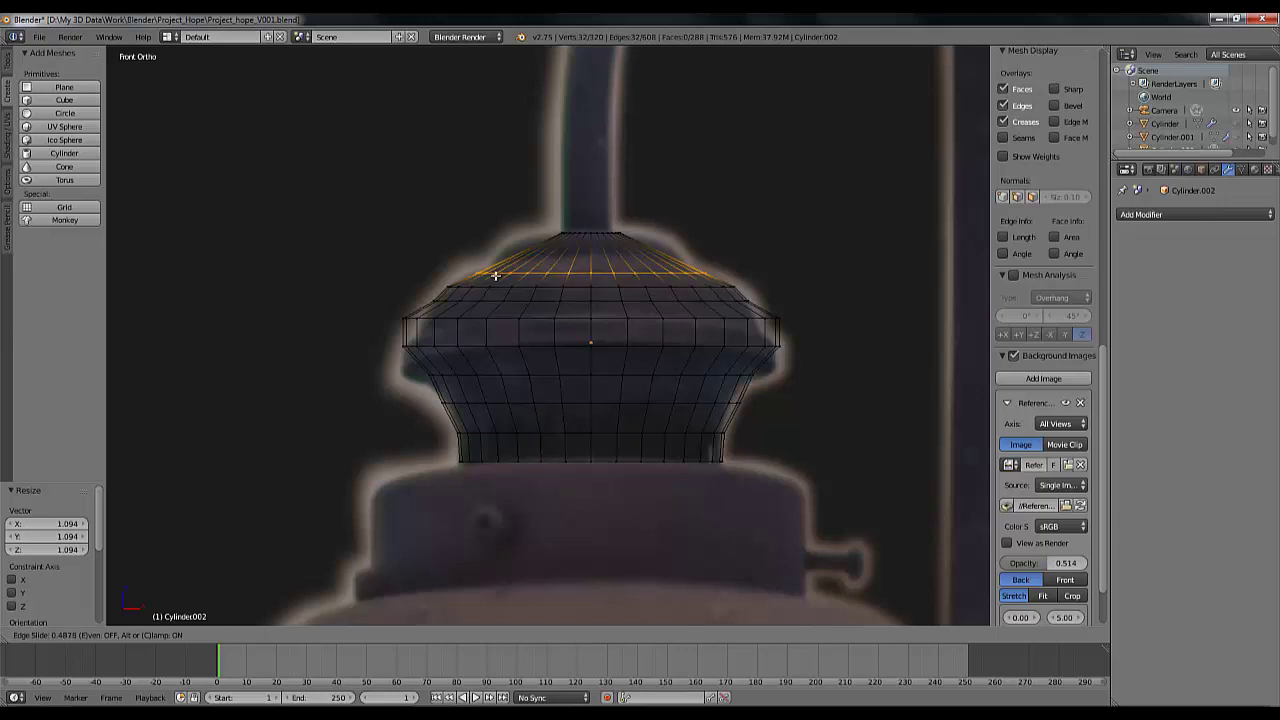
pyautogui.click(495, 275)
pyautogui.press('s')
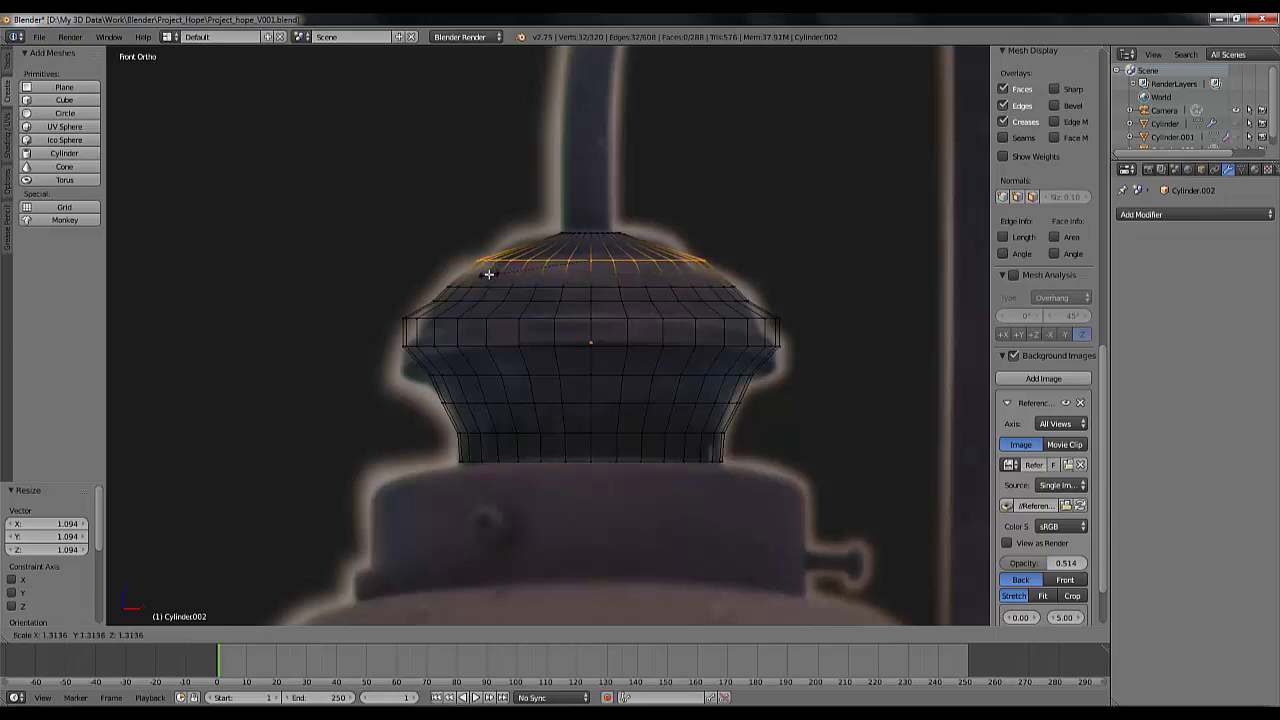
pyautogui.rightClick(487, 273)
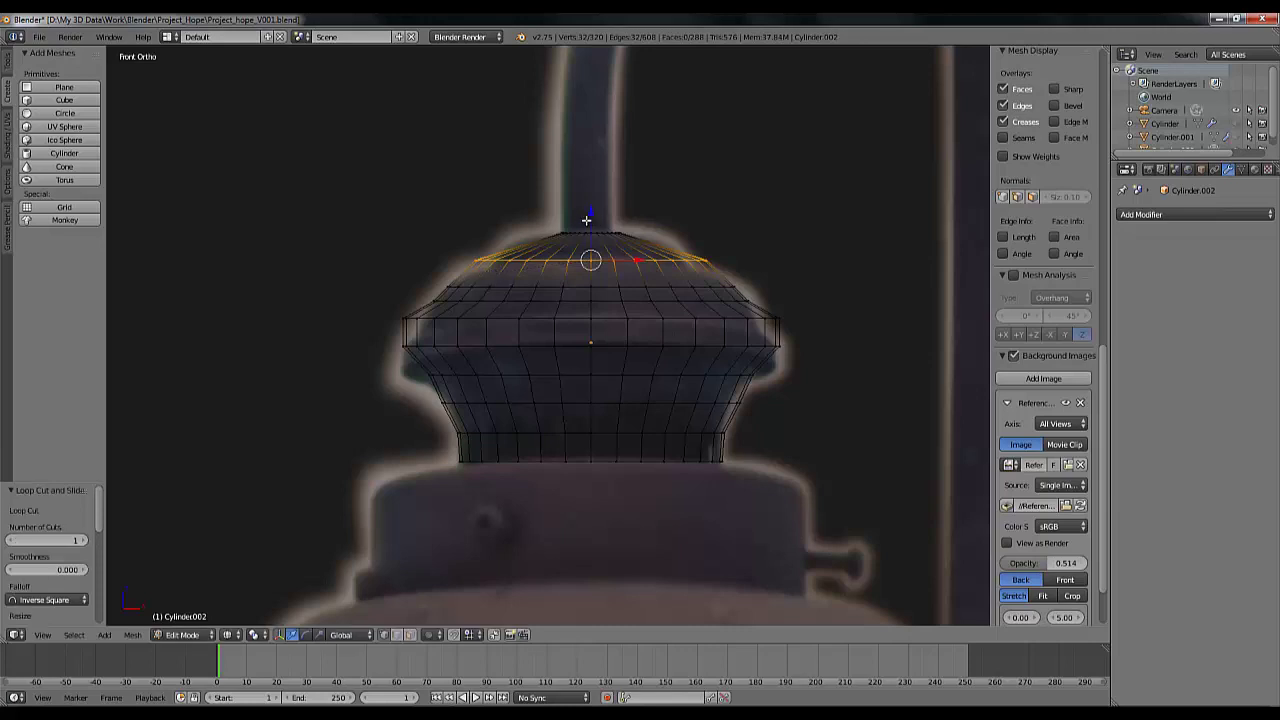
pyautogui.press('g')
pyautogui.press('z')
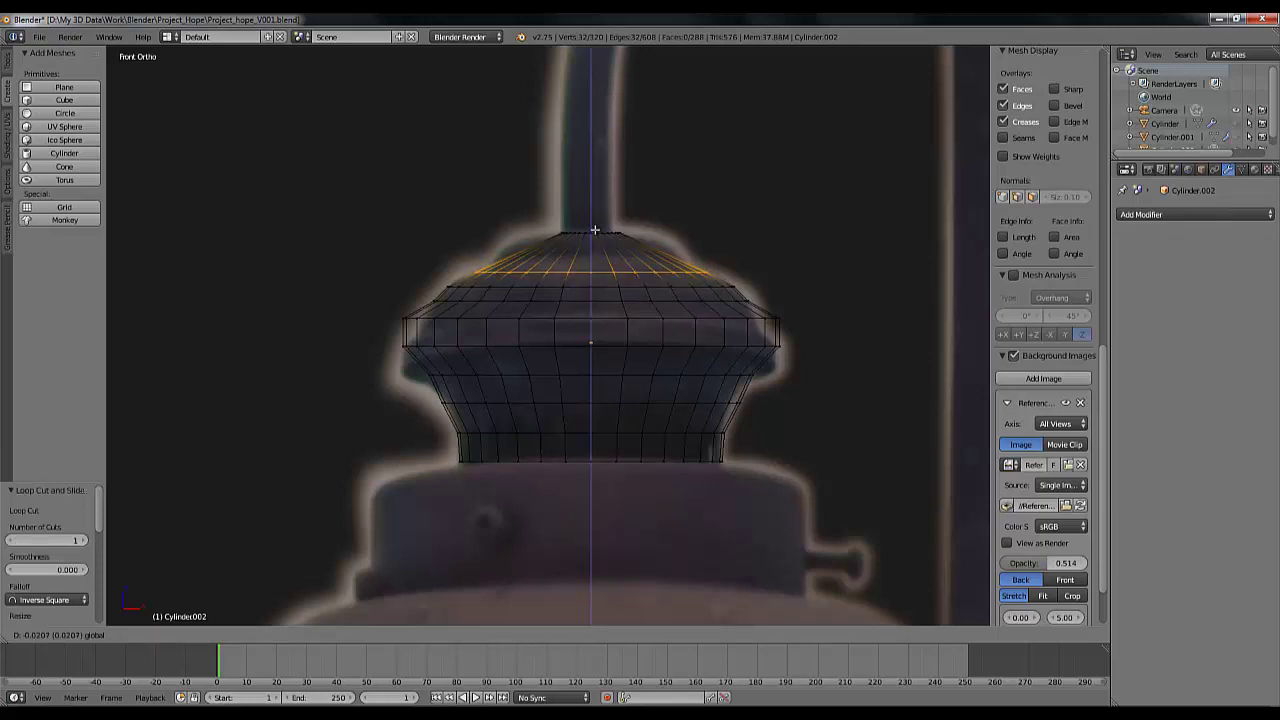
pyautogui.click(594, 230)
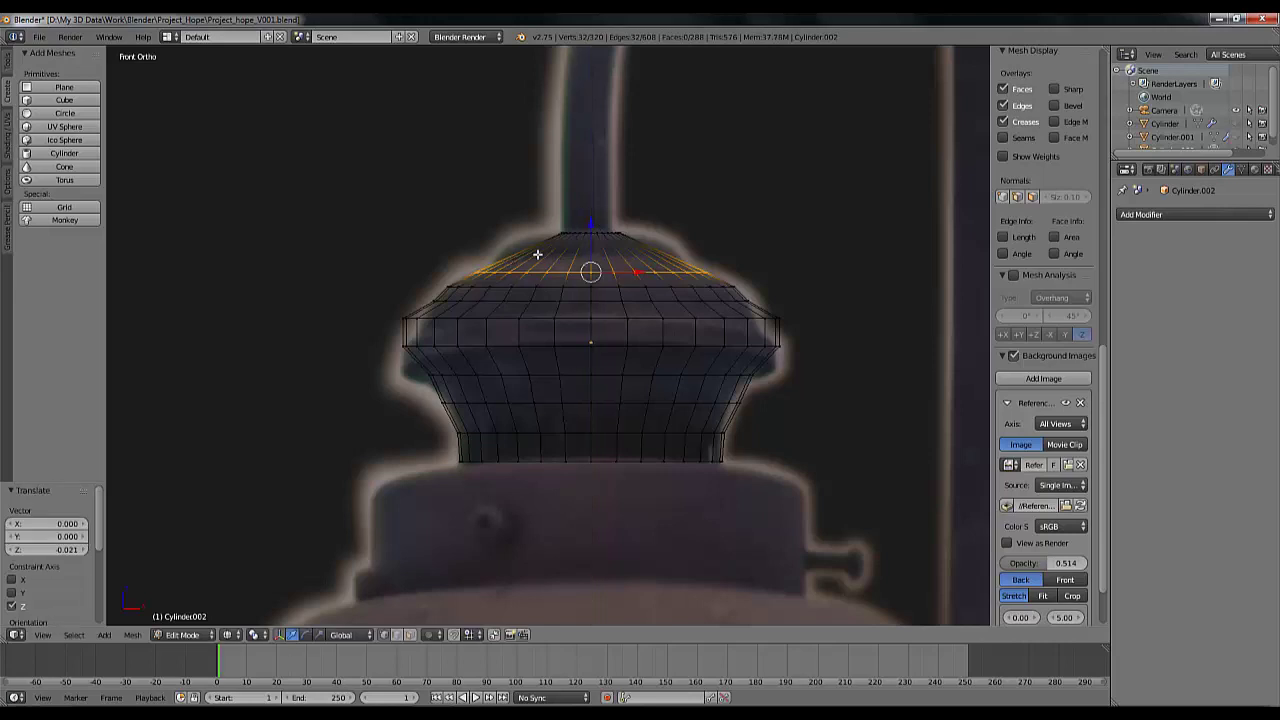
# Reposition and widen the top loop, raise it slightly, then shrink it to 0.941
pyautogui.press('g')
pyautogui.press('g')
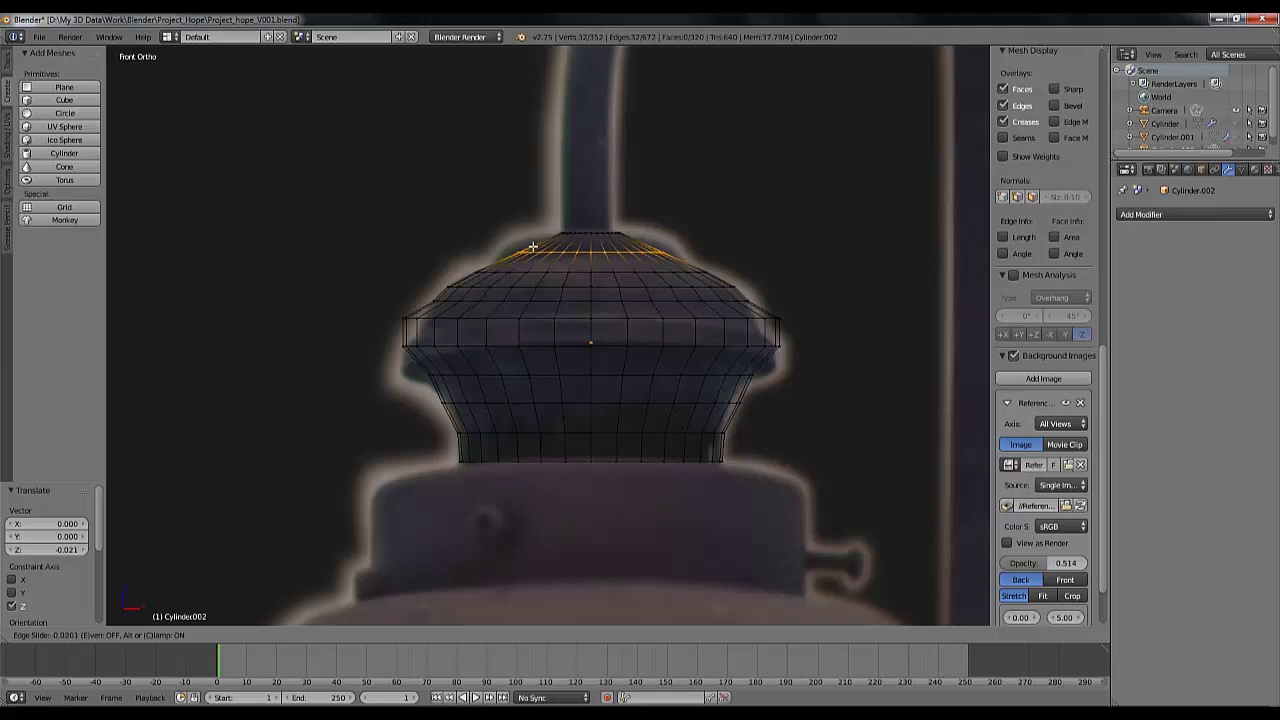
pyautogui.click(537, 236)
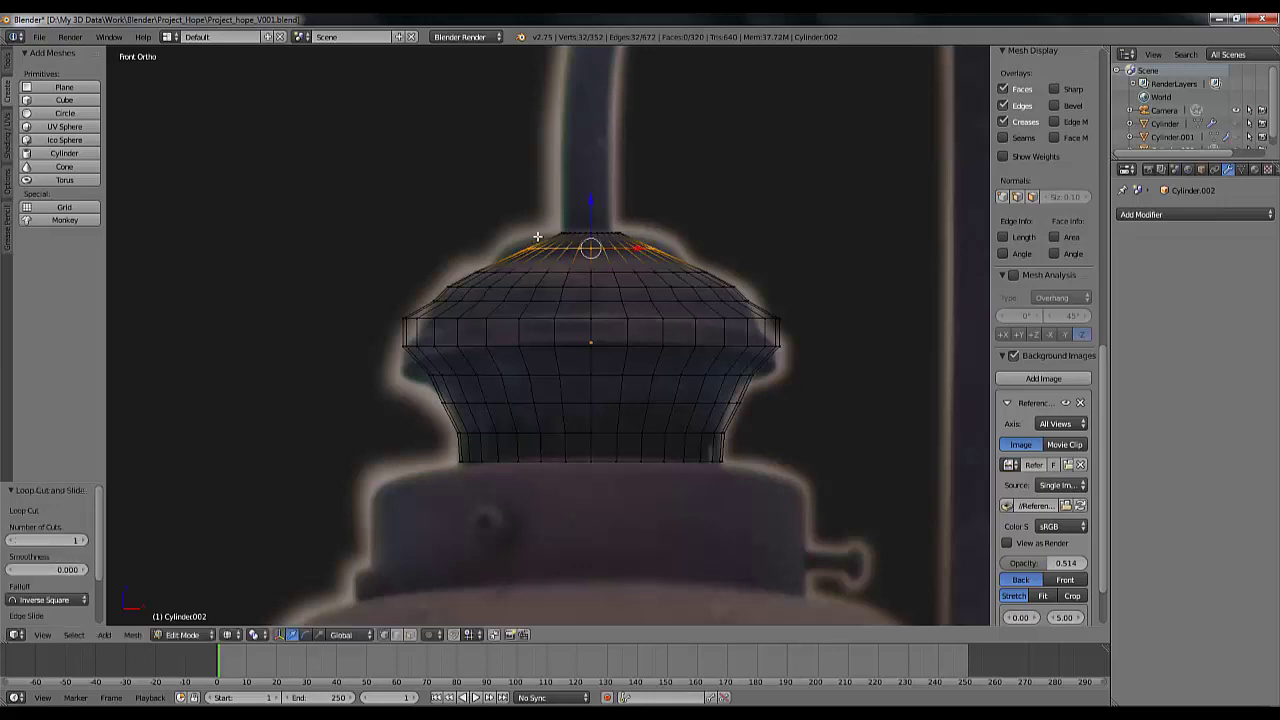
pyautogui.press('s')
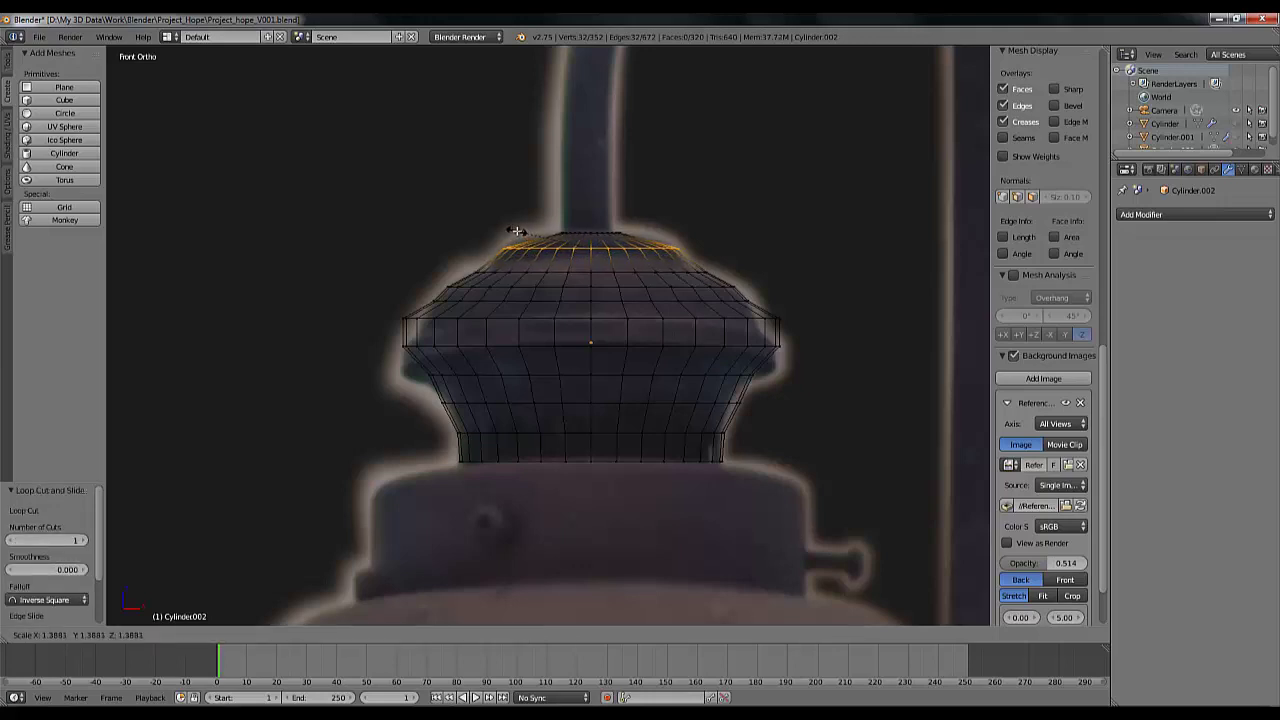
pyautogui.click(514, 231)
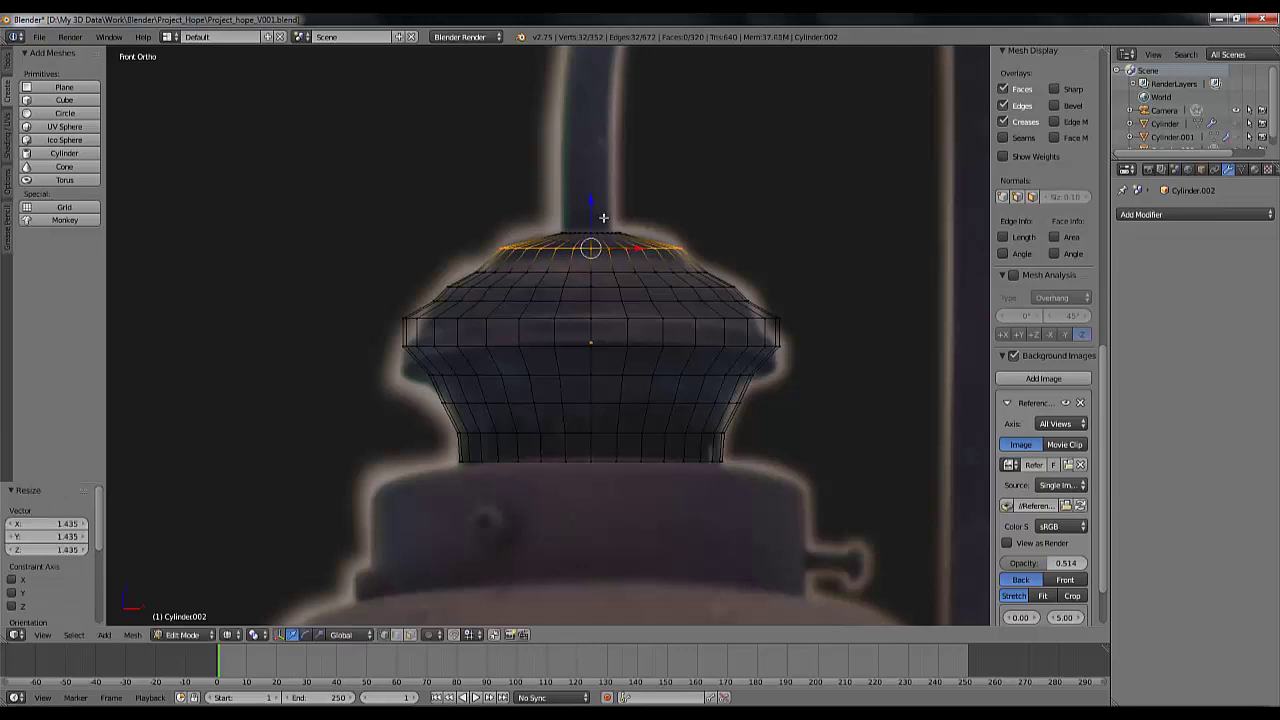
pyautogui.press('g')
pyautogui.press('z')
pyautogui.click(594, 240)
pyautogui.press('s')
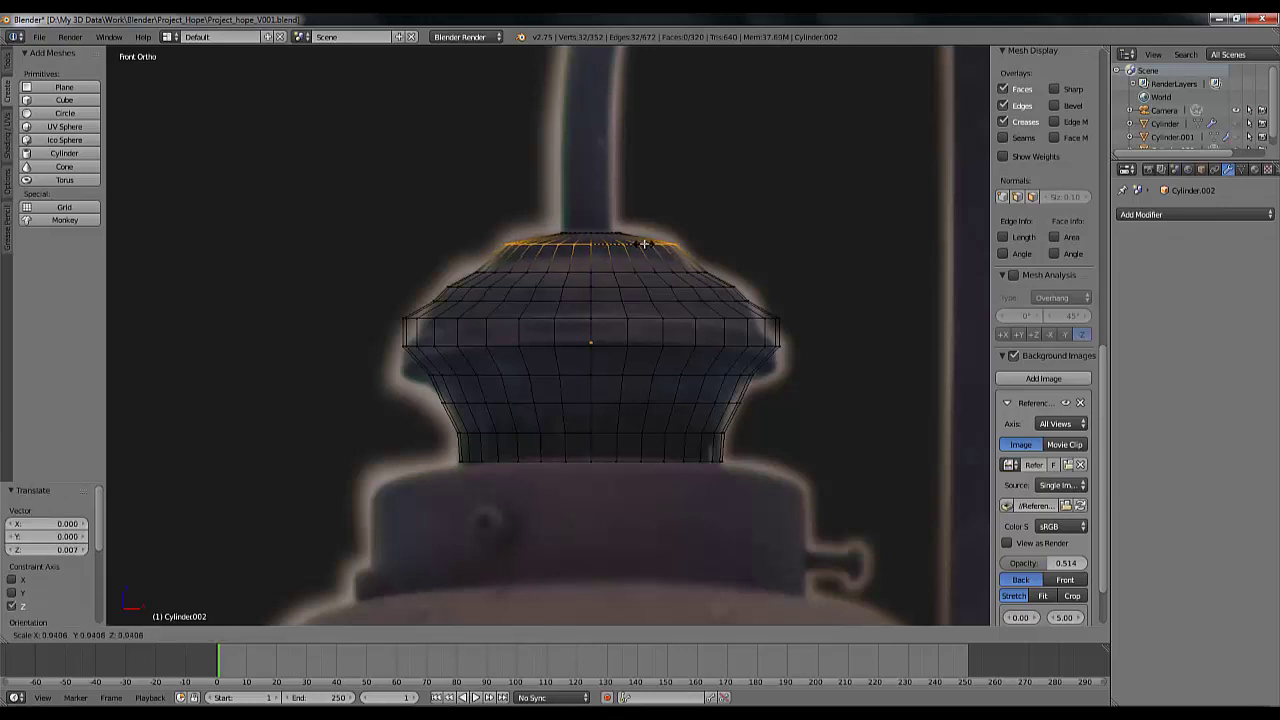
pyautogui.click(645, 244)
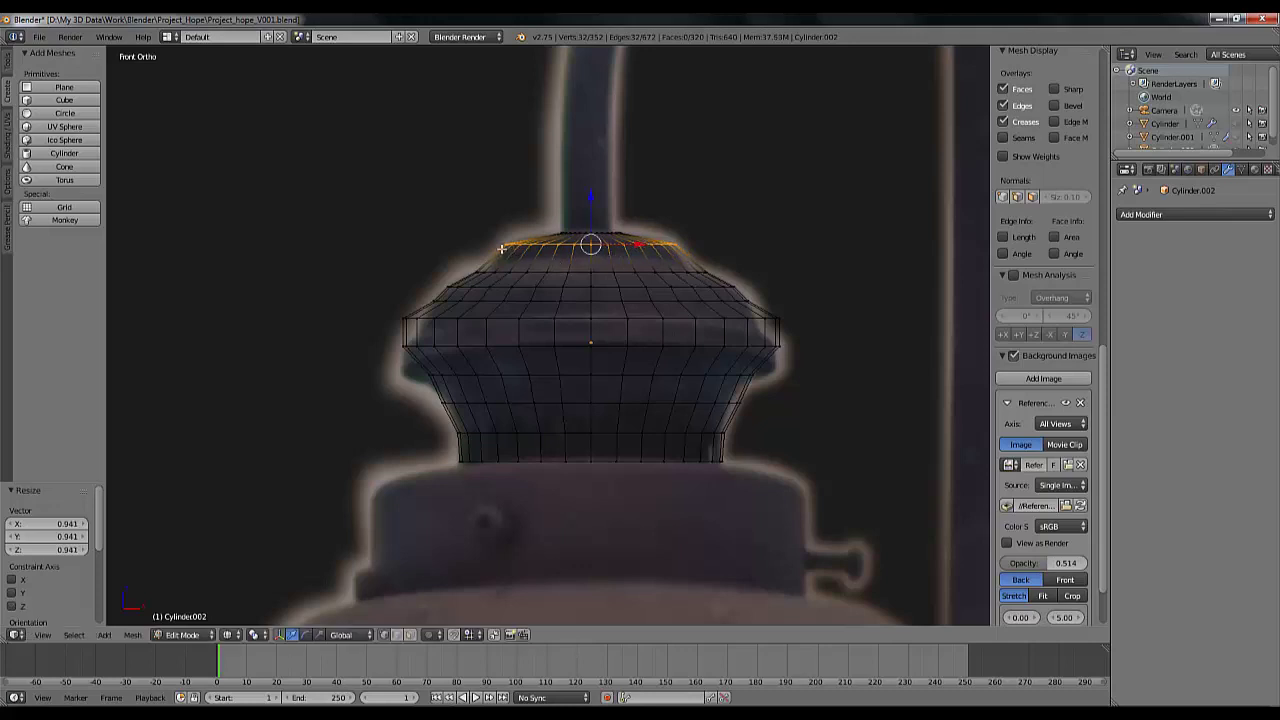
# Add two edge loops below the top ring, shrinking the newest one to 0.8795
pyautogui.hotkey('ctrl', 'r')
pyautogui.click(501, 248)
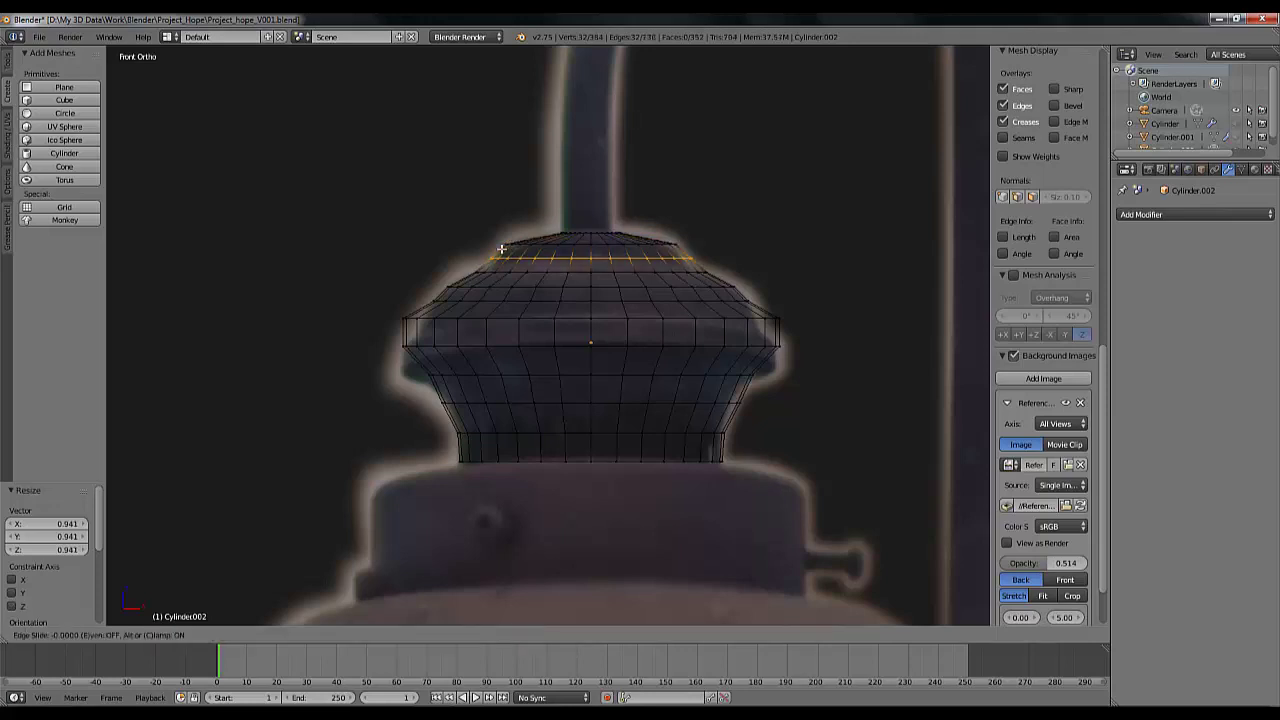
pyautogui.click(501, 248)
pyautogui.press('s')
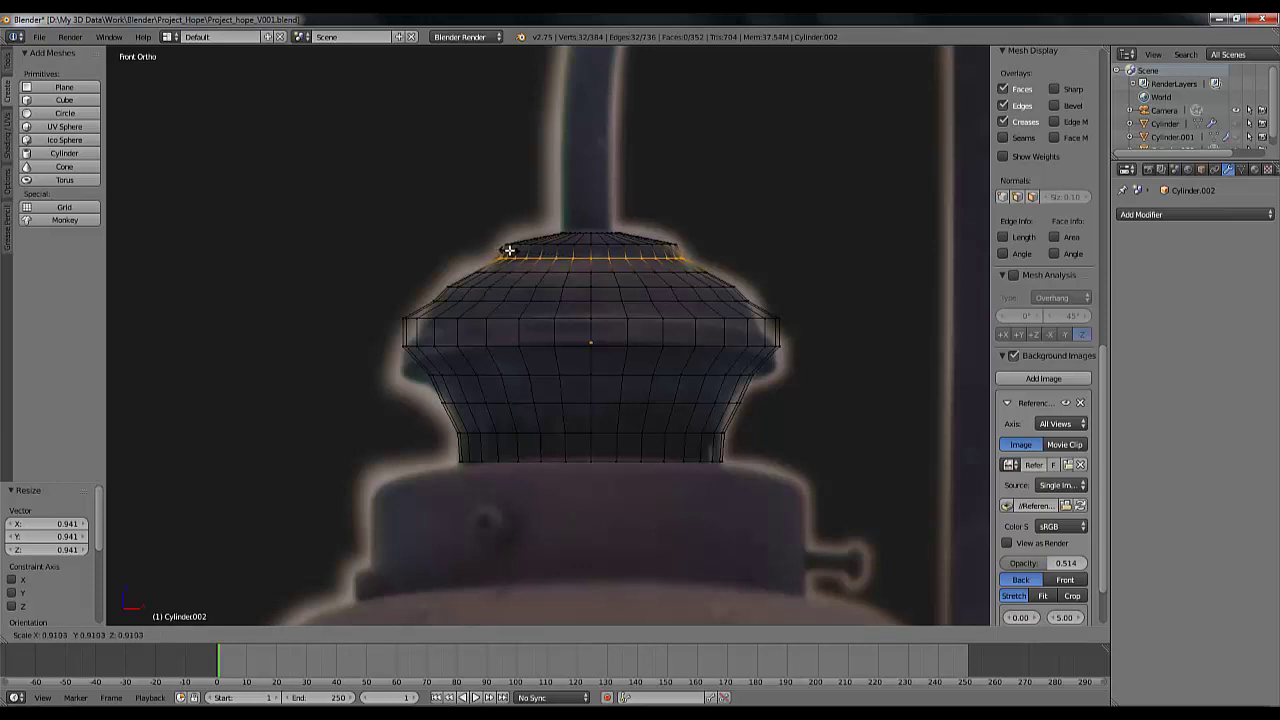
pyautogui.rightClick(510, 250)
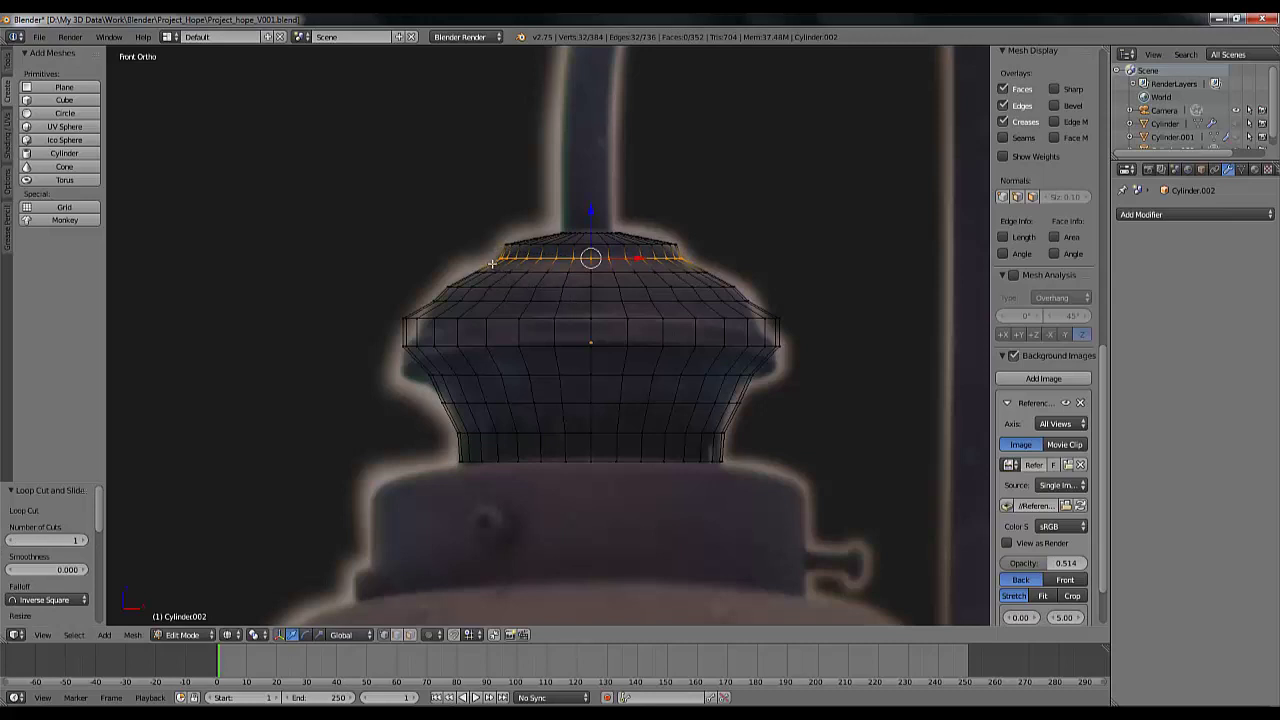
pyautogui.click(492, 263)
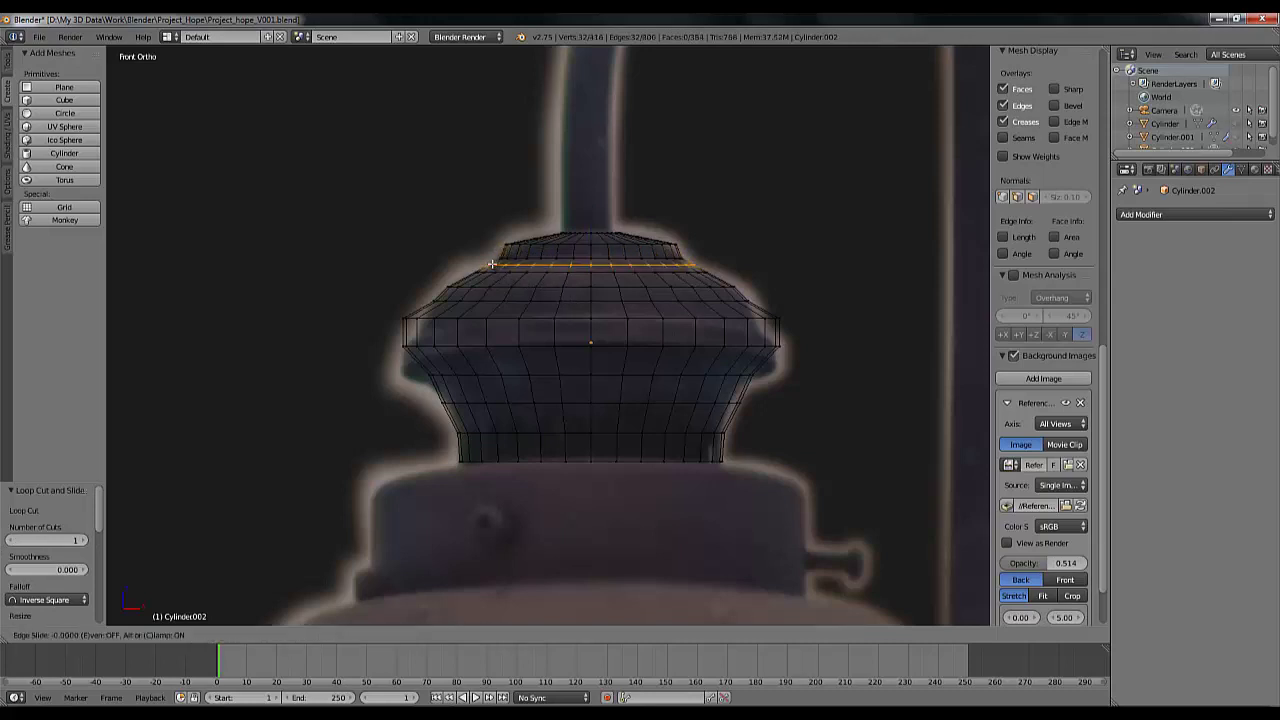
pyautogui.rightClick(492, 263)
pyautogui.press('s')
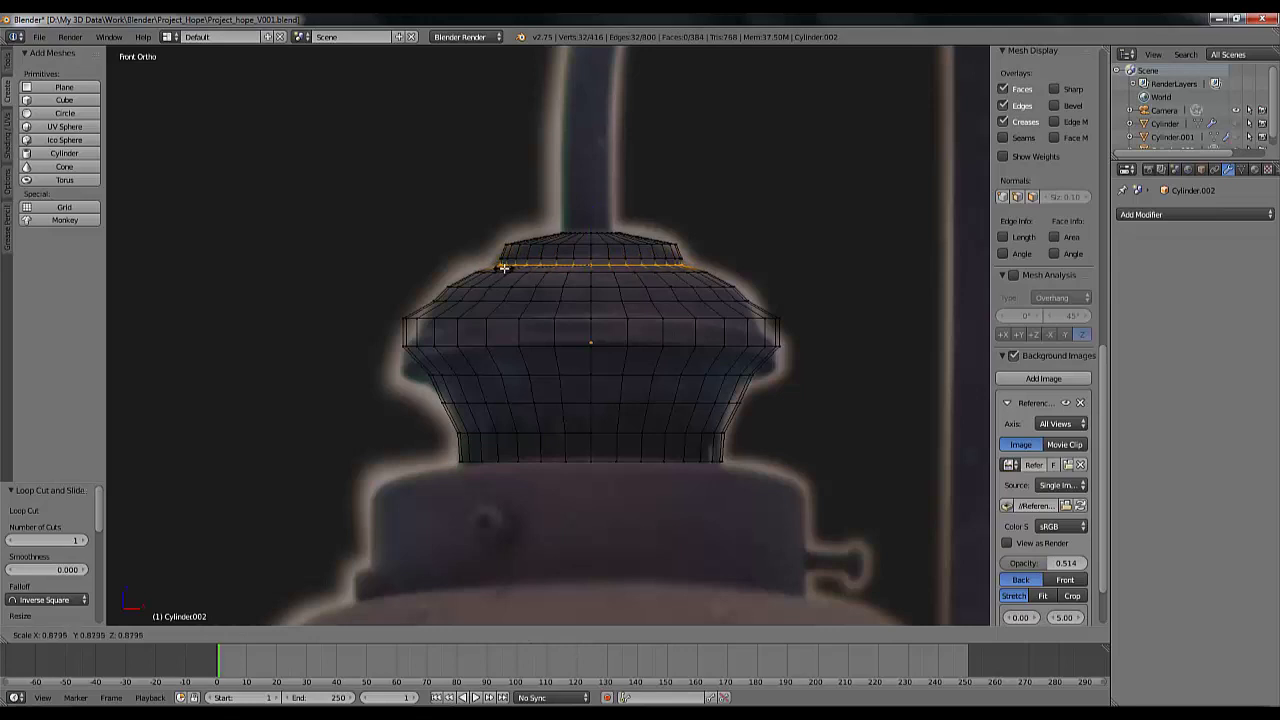
pyautogui.click(503, 267)
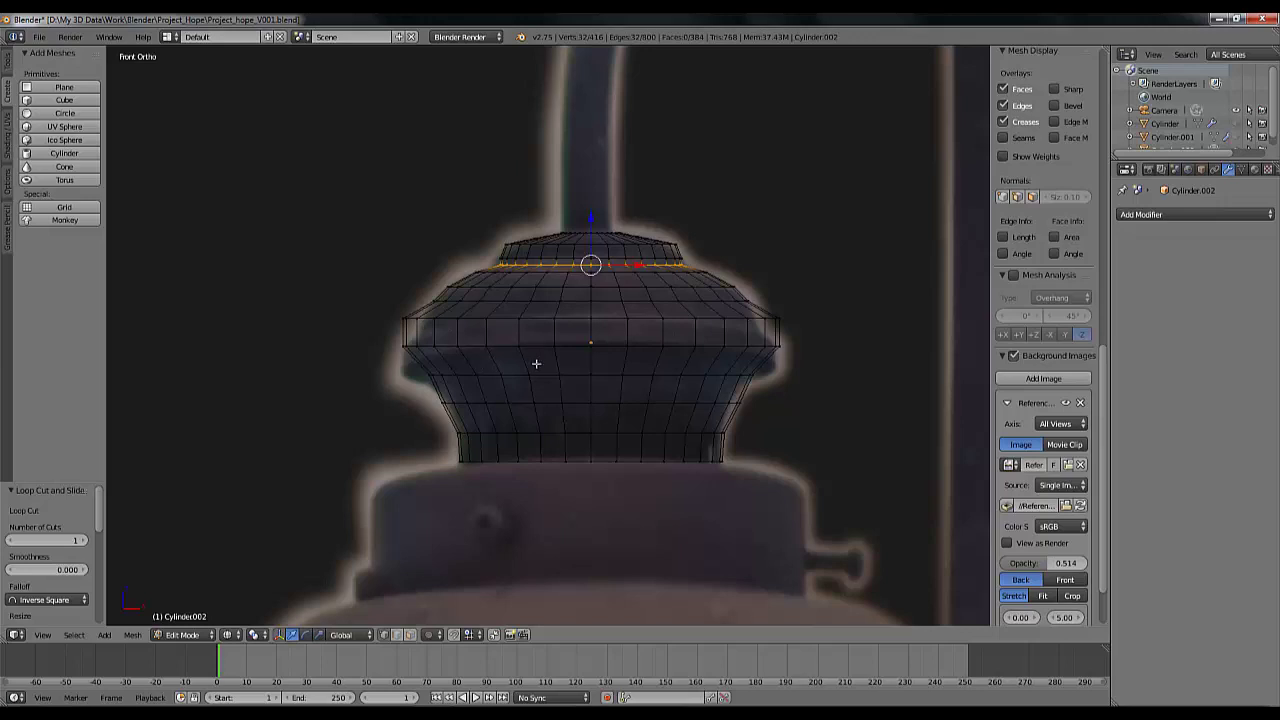
# Cut an edge loop at the shade's wide rim, narrow it to 0.956 and nudge it up
pyautogui.keyDown('shift'); pyautogui.scroll(-2, 540, 360); pyautogui.keyUp('shift')
pyautogui.keyDown('shift'); pyautogui.scroll(3, 543, 375); pyautogui.keyUp('shift')
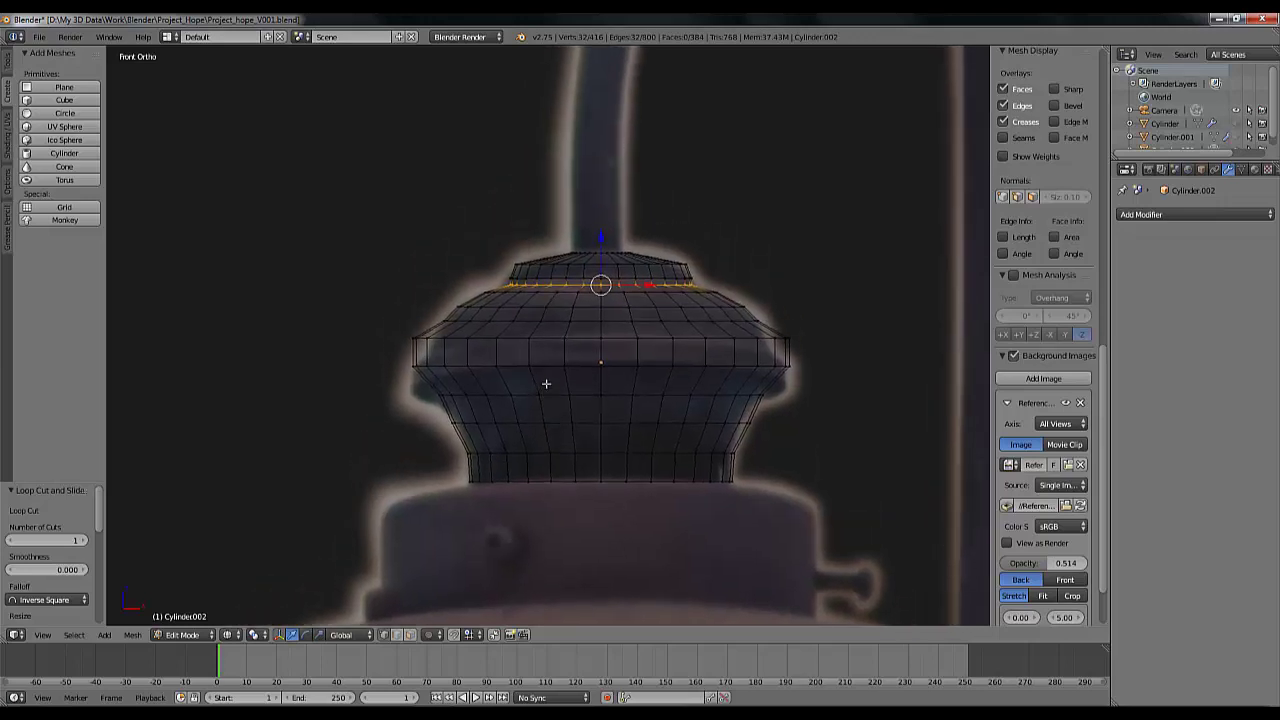
pyautogui.keyDown('shift'); pyautogui.scroll(1, 450, 340); pyautogui.keyUp('shift')
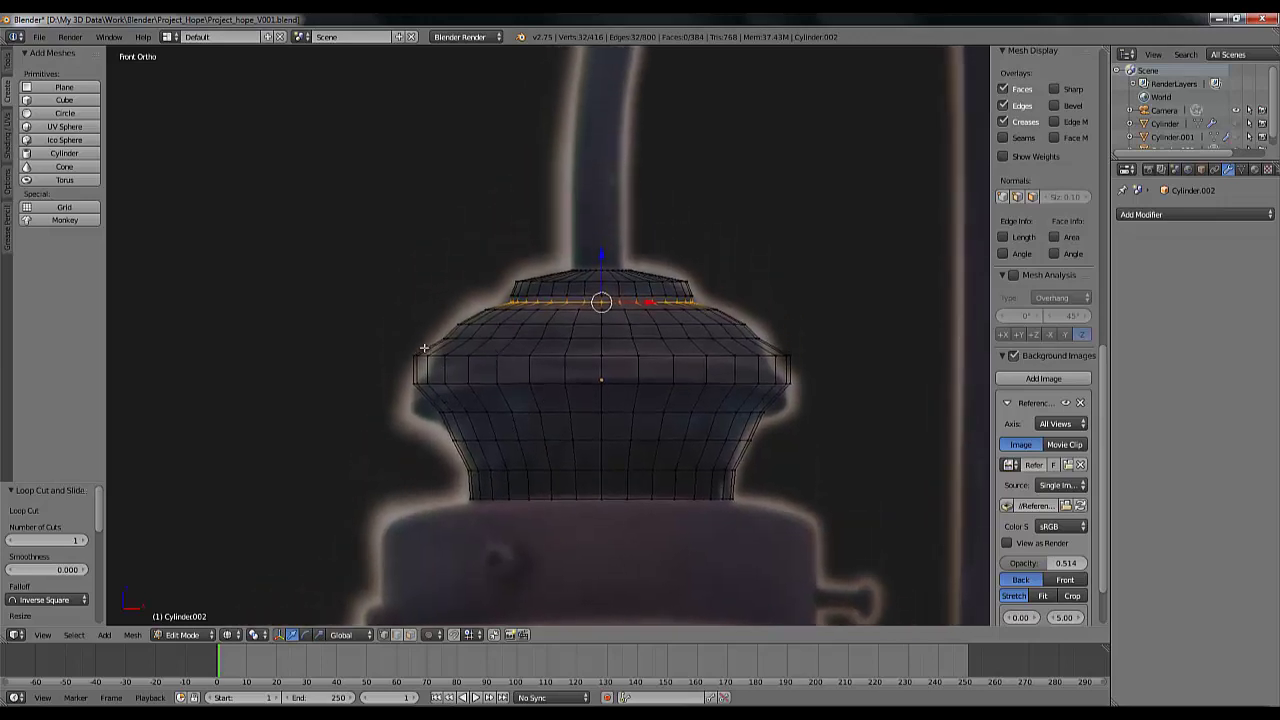
pyautogui.hotkey('ctrl', 'r')
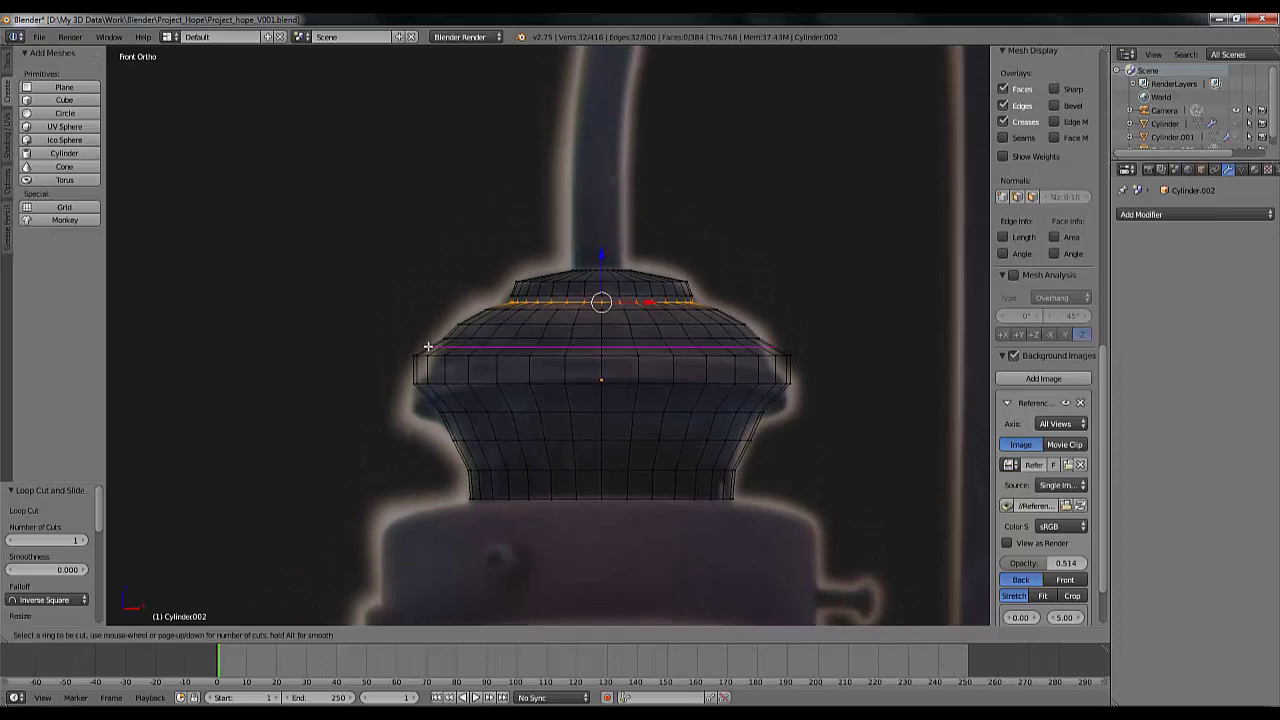
pyautogui.click(428, 347)
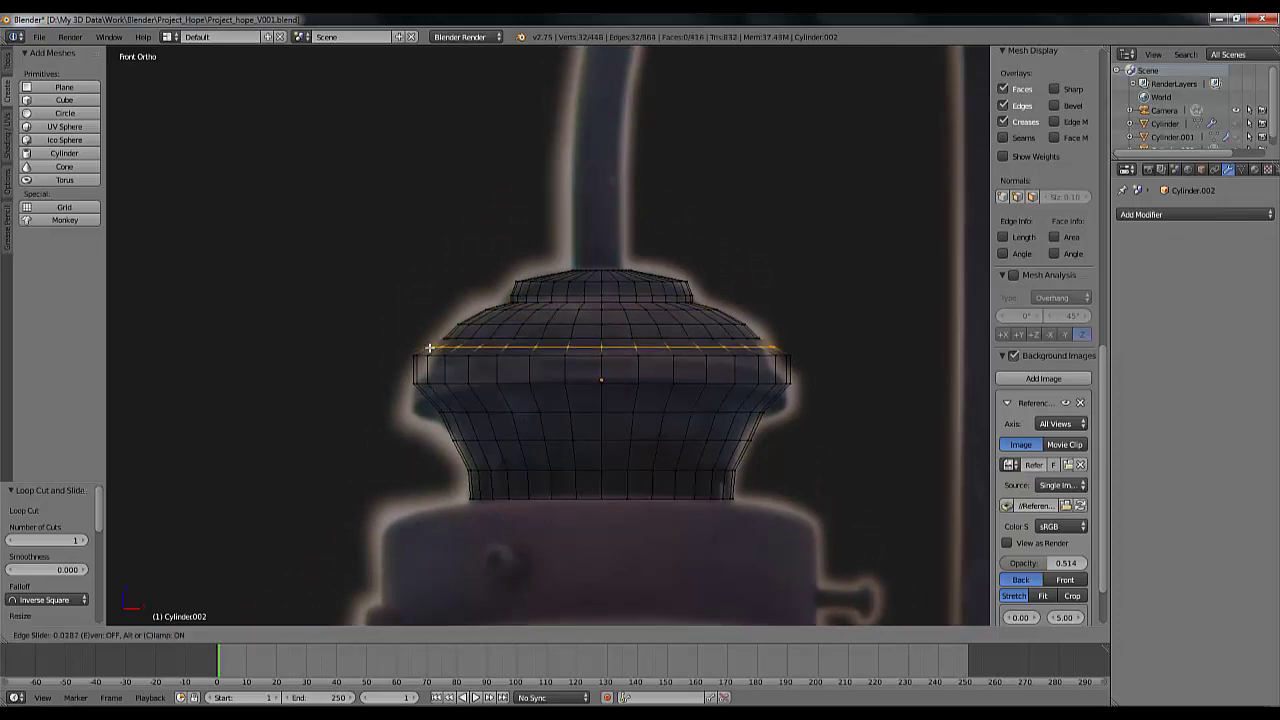
pyautogui.click(428, 347)
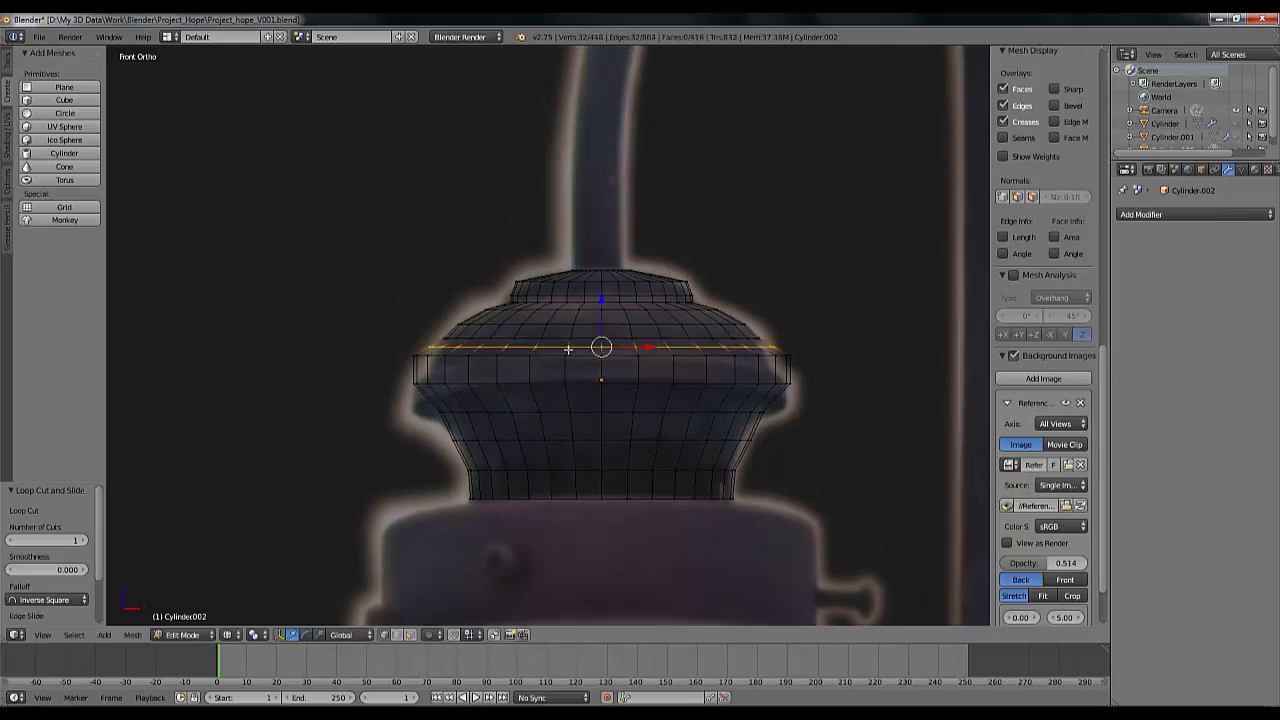
pyautogui.press('s')
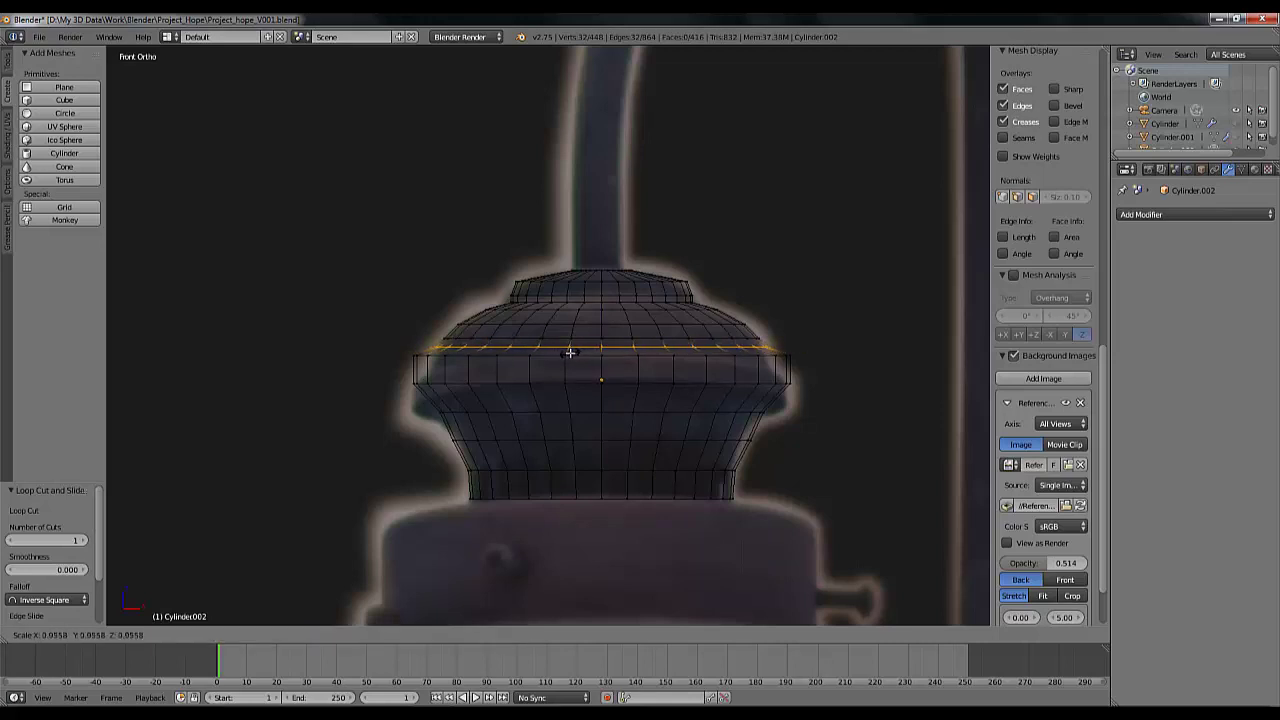
pyautogui.click(570, 352)
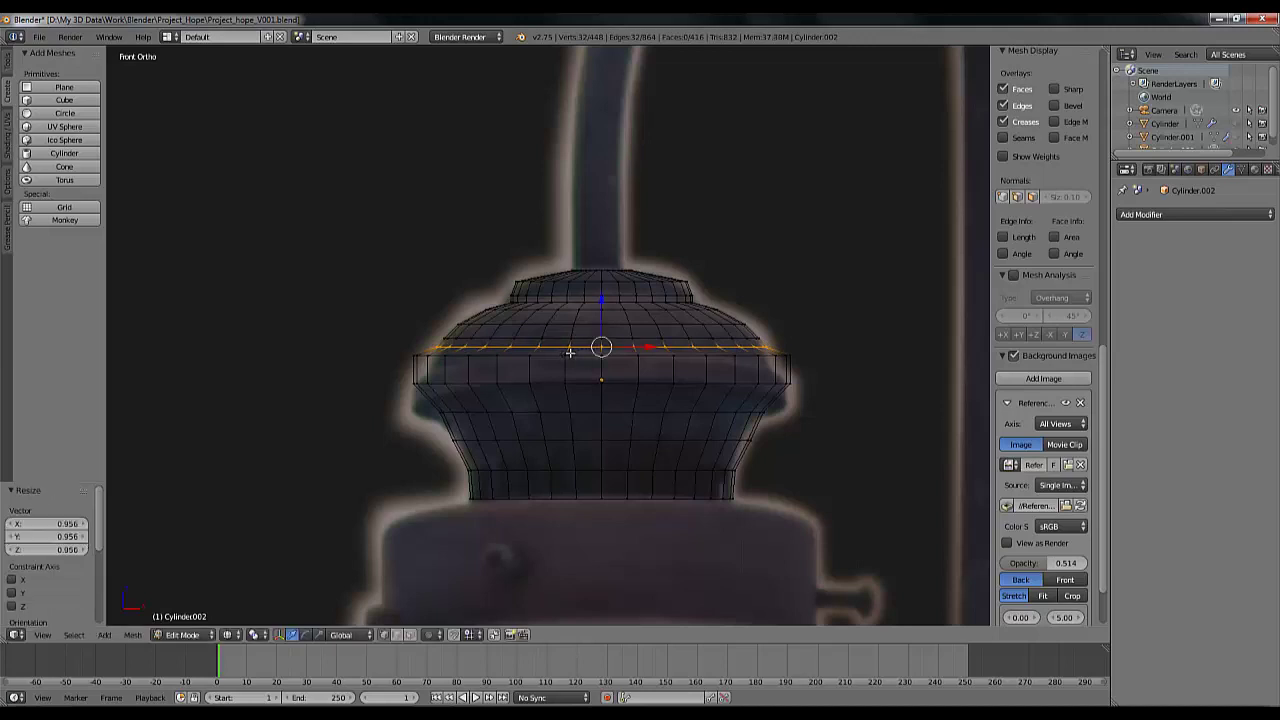
pyautogui.moveTo(603, 298); pyautogui.dragTo(606, 302)
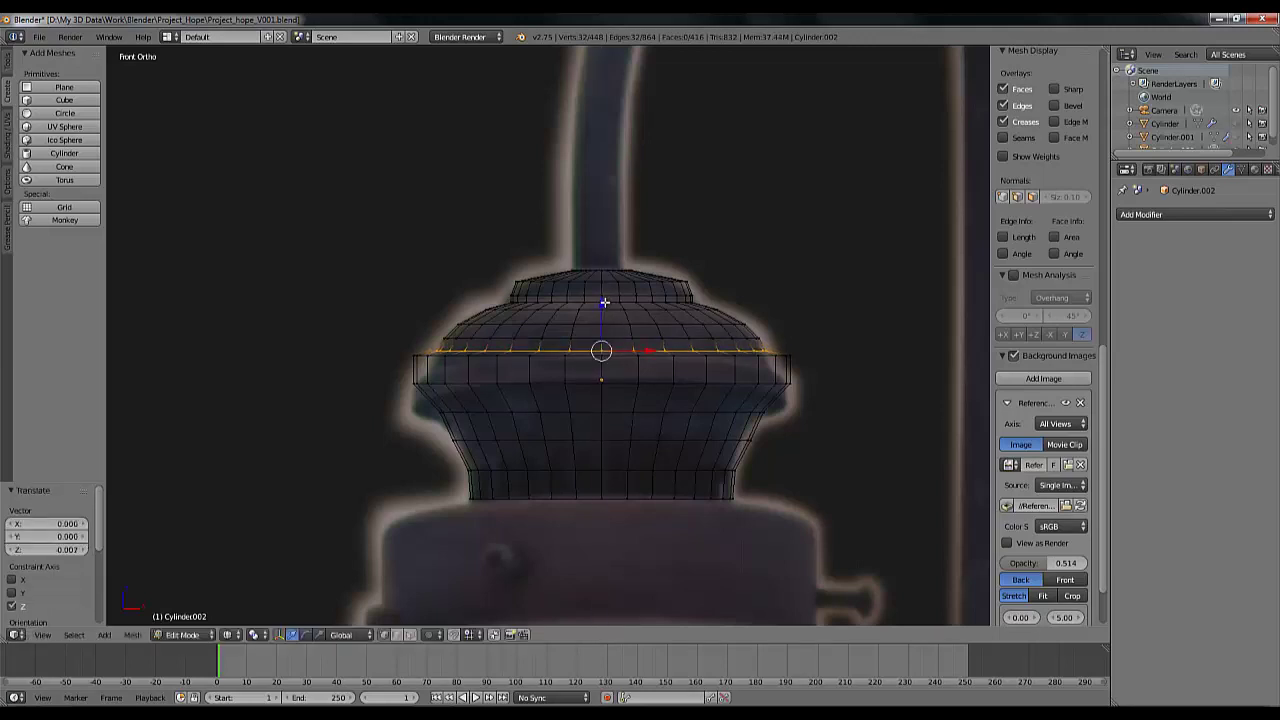
# Add an edge loop in the lower band, resize it and adjust its height along Z
pyautogui.hotkey('ctrl', 'r')
pyautogui.click(428, 398)
pyautogui.click(428, 398)
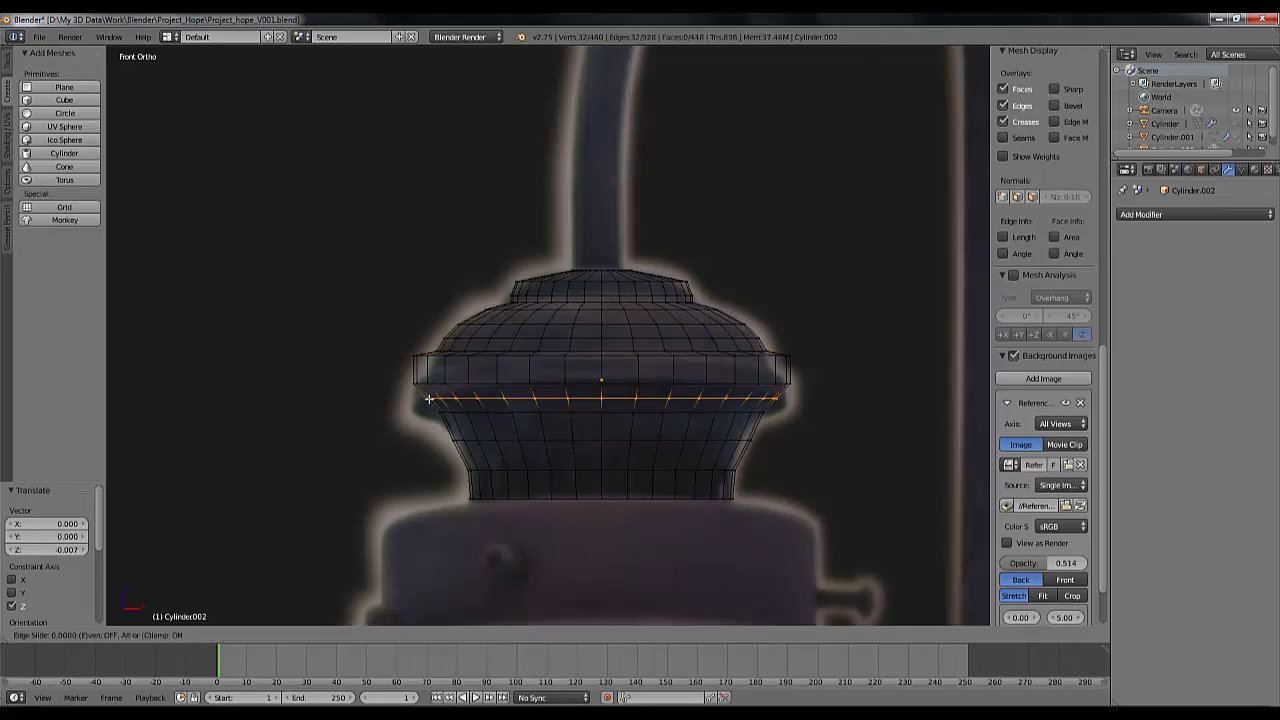
pyautogui.press('s')
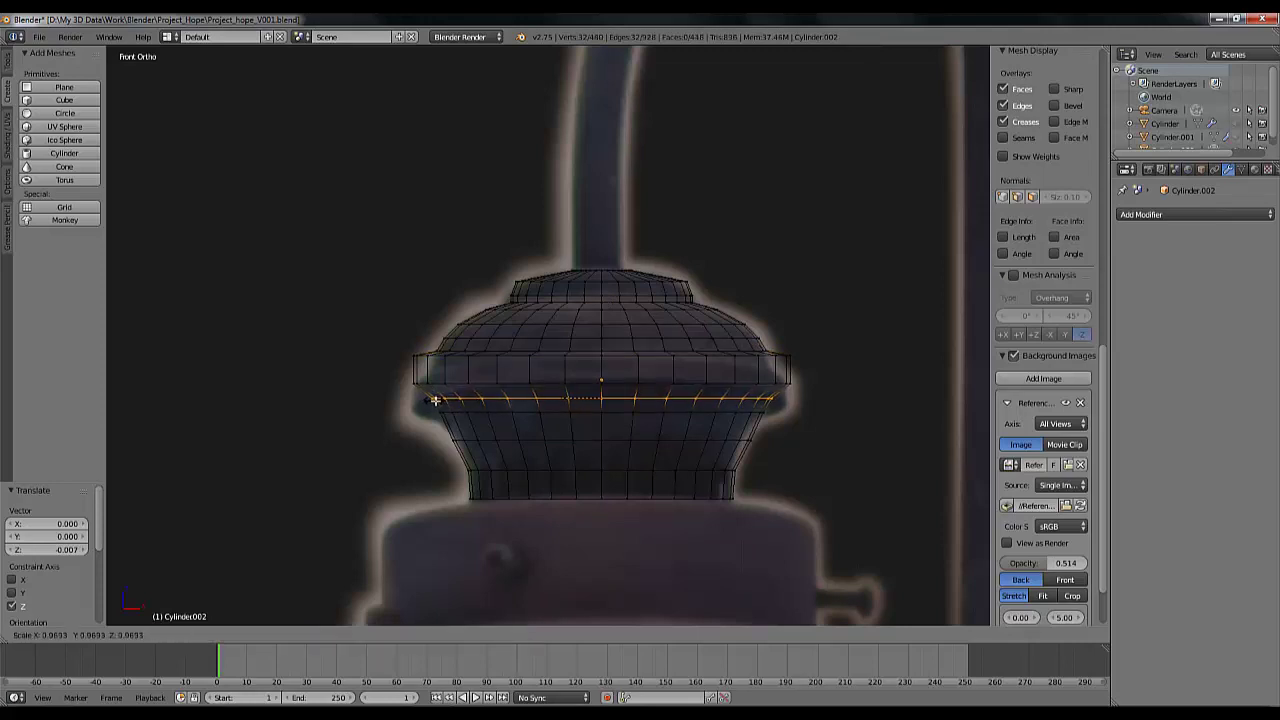
pyautogui.click(437, 401)
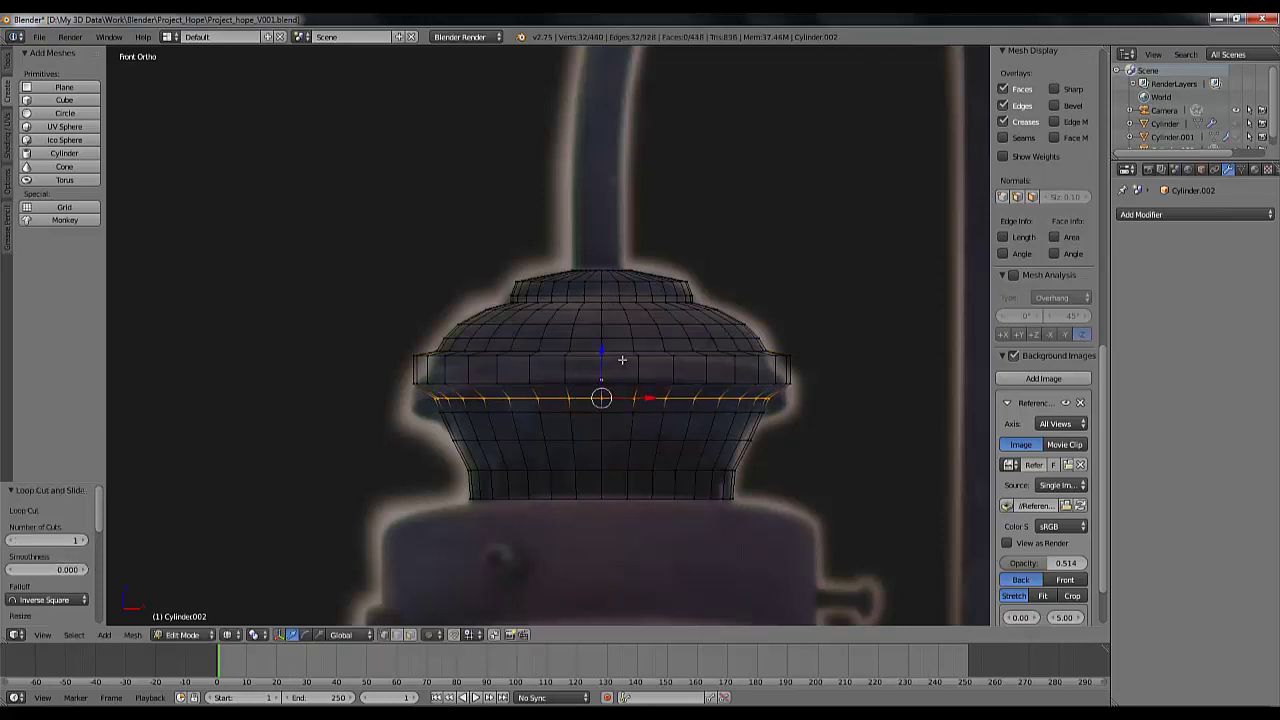
pyautogui.press('g')
pyautogui.press('z')
pyautogui.click(473, 412)
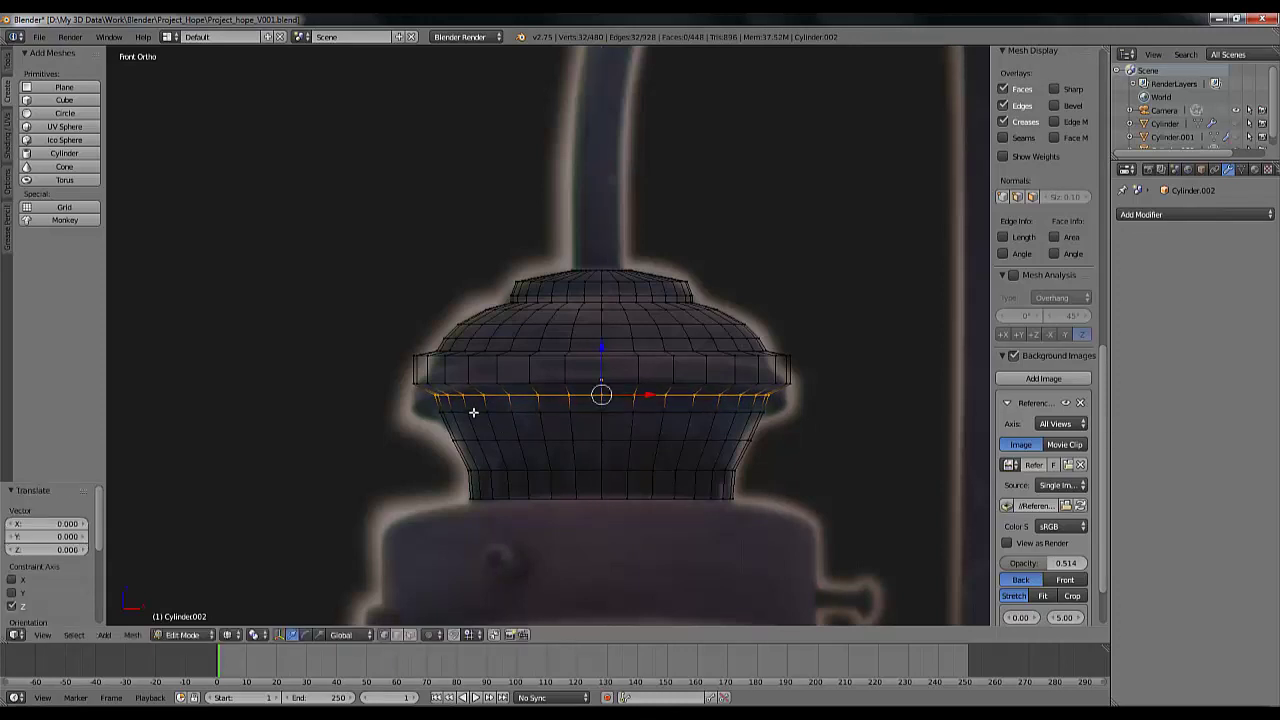
# Select the lower-band ring and shrink it to 0.978, then reselect and scale to 0.965
pyautogui.press('a')
pyautogui.moveTo(431, 403)
pyautogui.keyDown('ctrl'); pyautogui.mouseDown()
pyautogui.moveTo(531, 426)
pyautogui.moveTo(771, 426)
pyautogui.moveTo(790, 408)
pyautogui.mouseUp(); pyautogui.keyUp('ctrl')
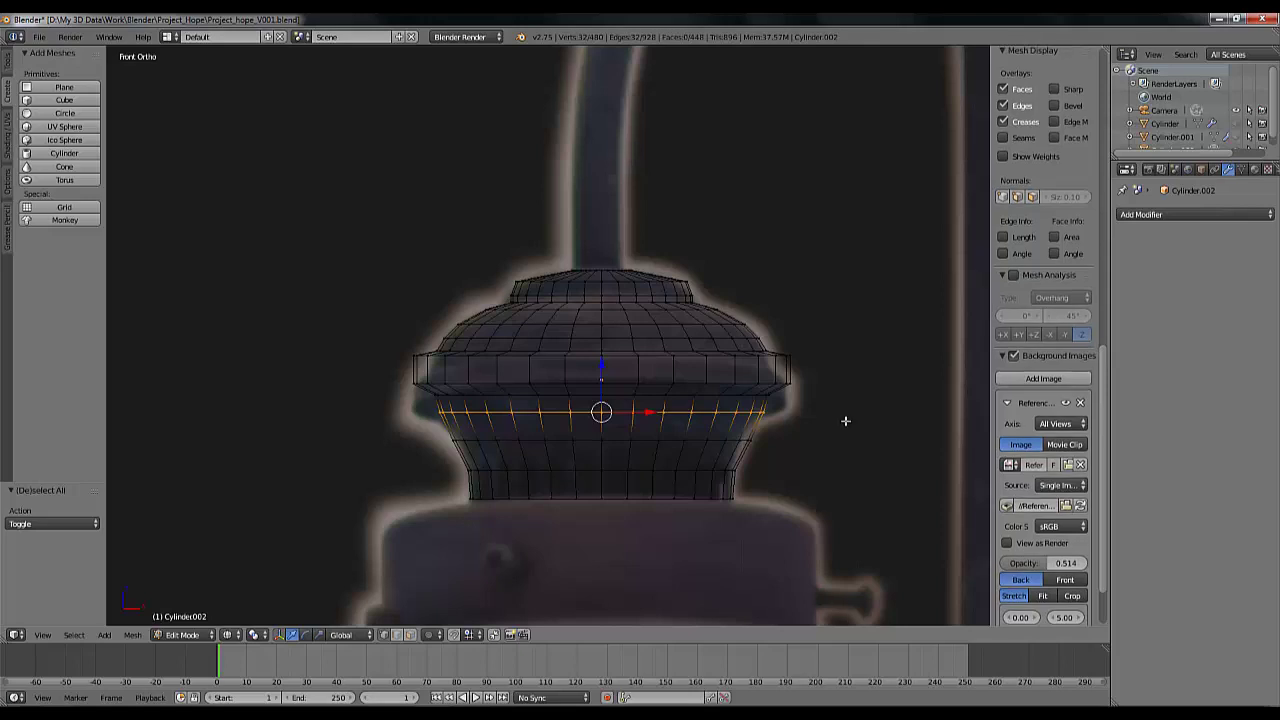
pyautogui.press('s')
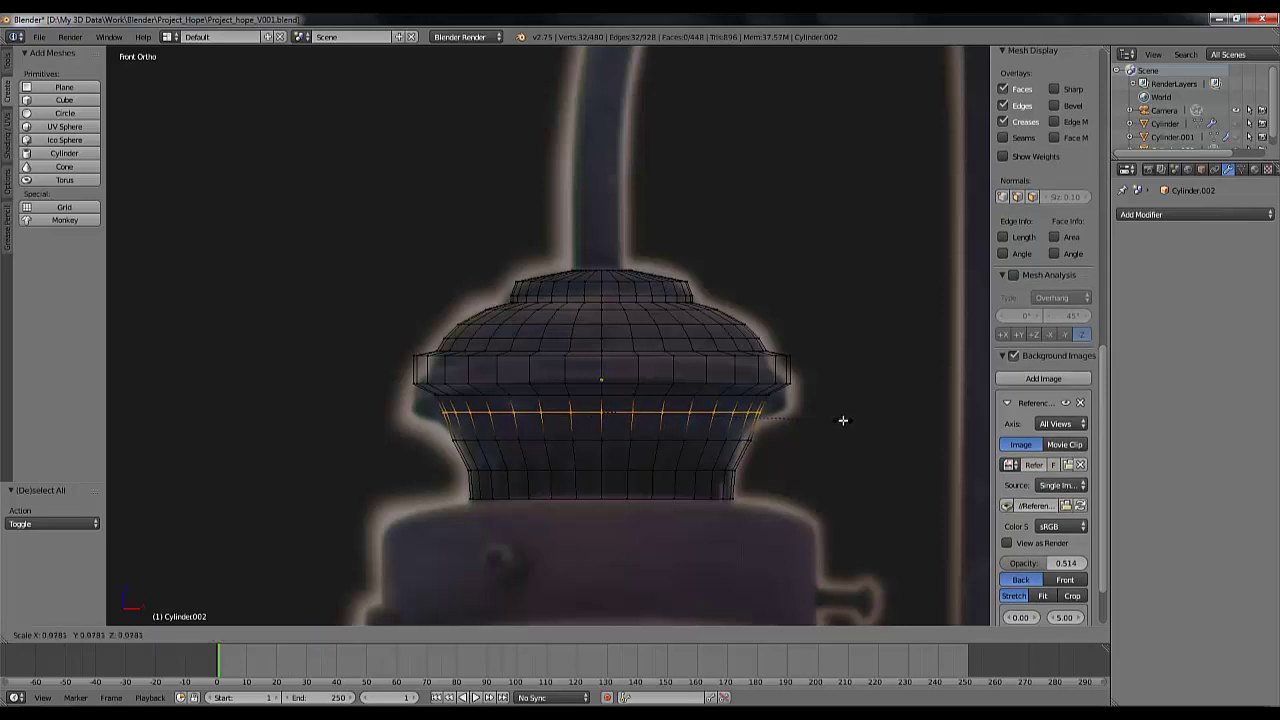
pyautogui.click(843, 420)
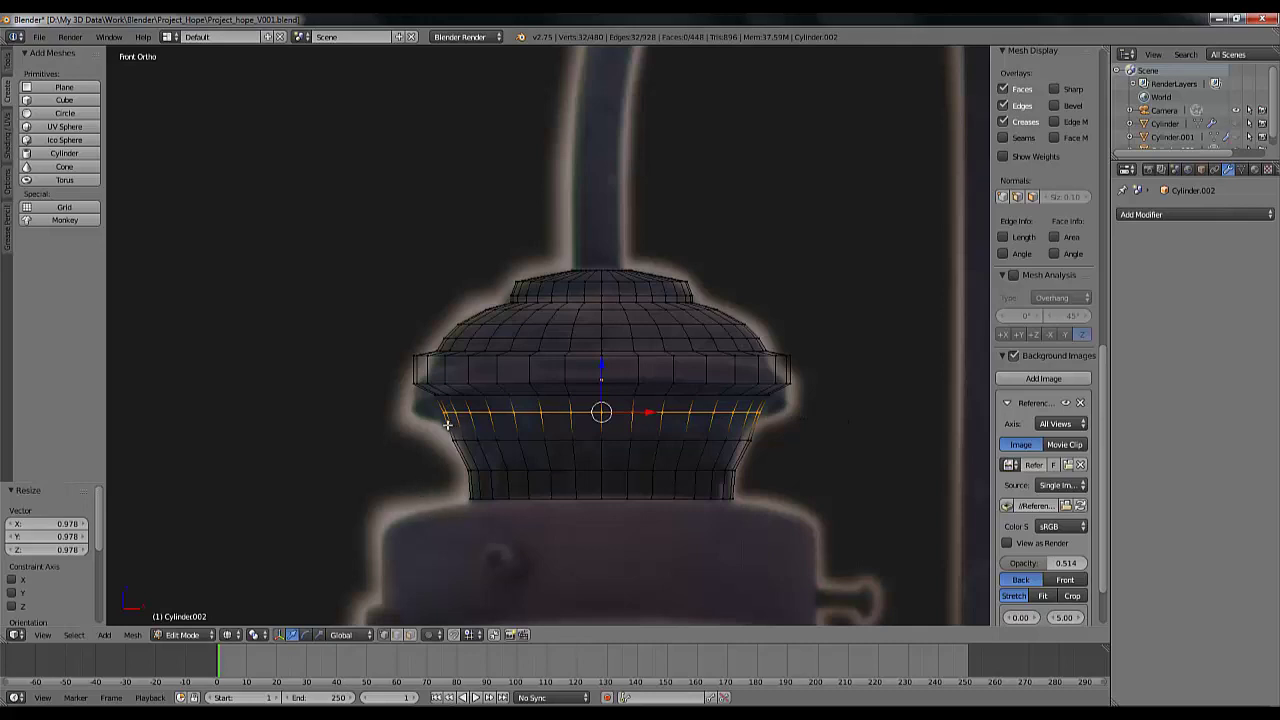
pyautogui.press('a')
pyautogui.moveTo(447, 424)
pyautogui.keyDown('ctrl'); pyautogui.mouseDown()
pyautogui.moveTo(505, 462)
pyautogui.moveTo(683, 462)
pyautogui.moveTo(803, 426)
pyautogui.mouseUp(); pyautogui.keyUp('ctrl')
pyautogui.press('s')
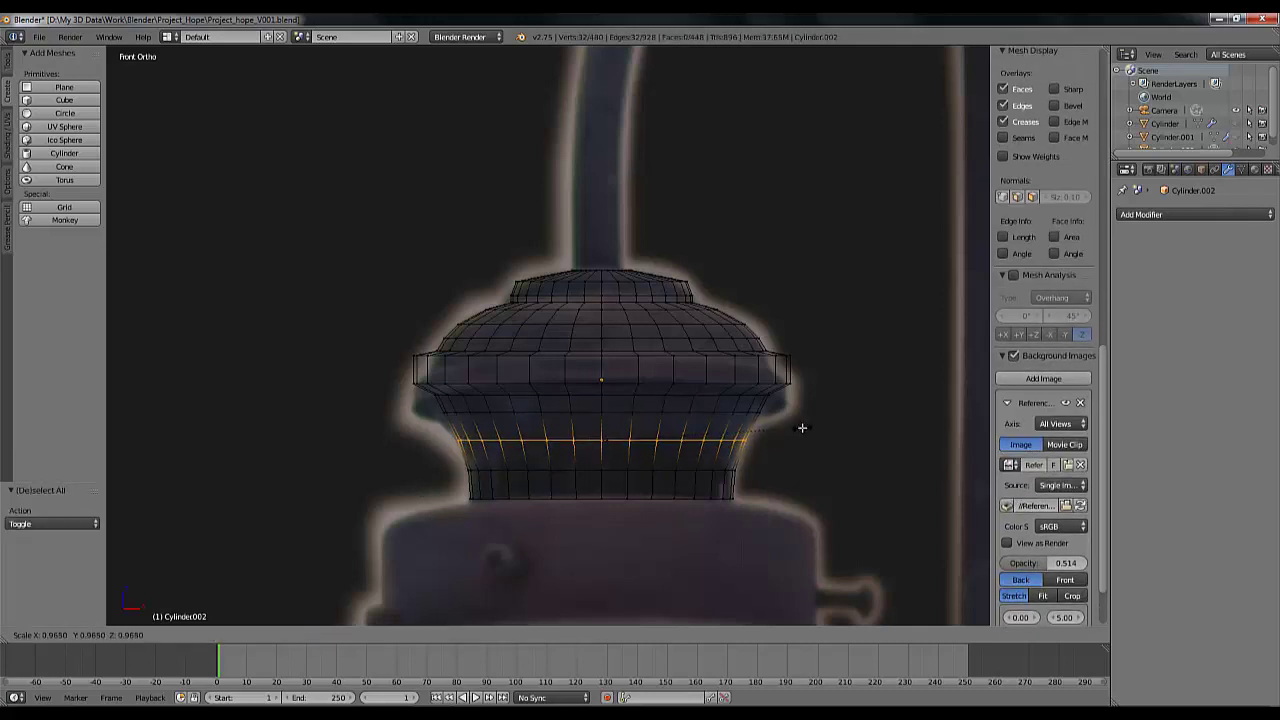
pyautogui.click(802, 428)
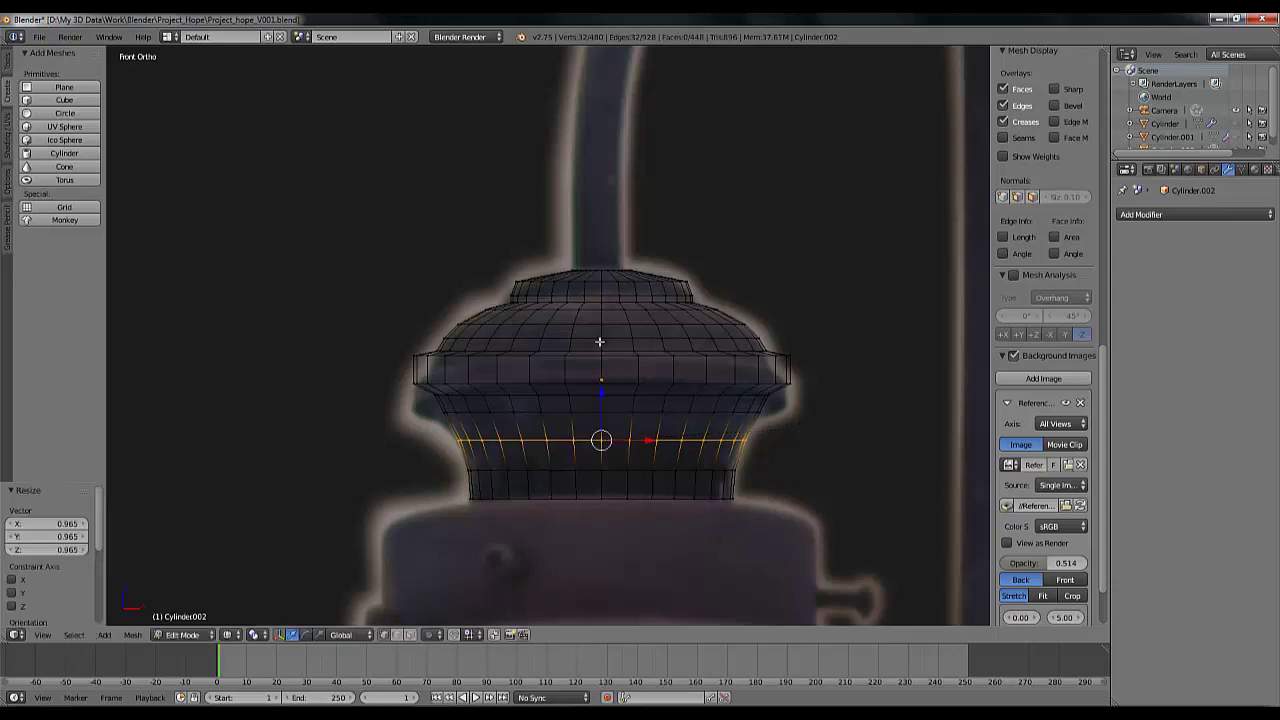
# Add an unslid edge loop around the collar's top rim
pyautogui.hotkey('ctrl', 'r')
pyautogui.click(555, 273)
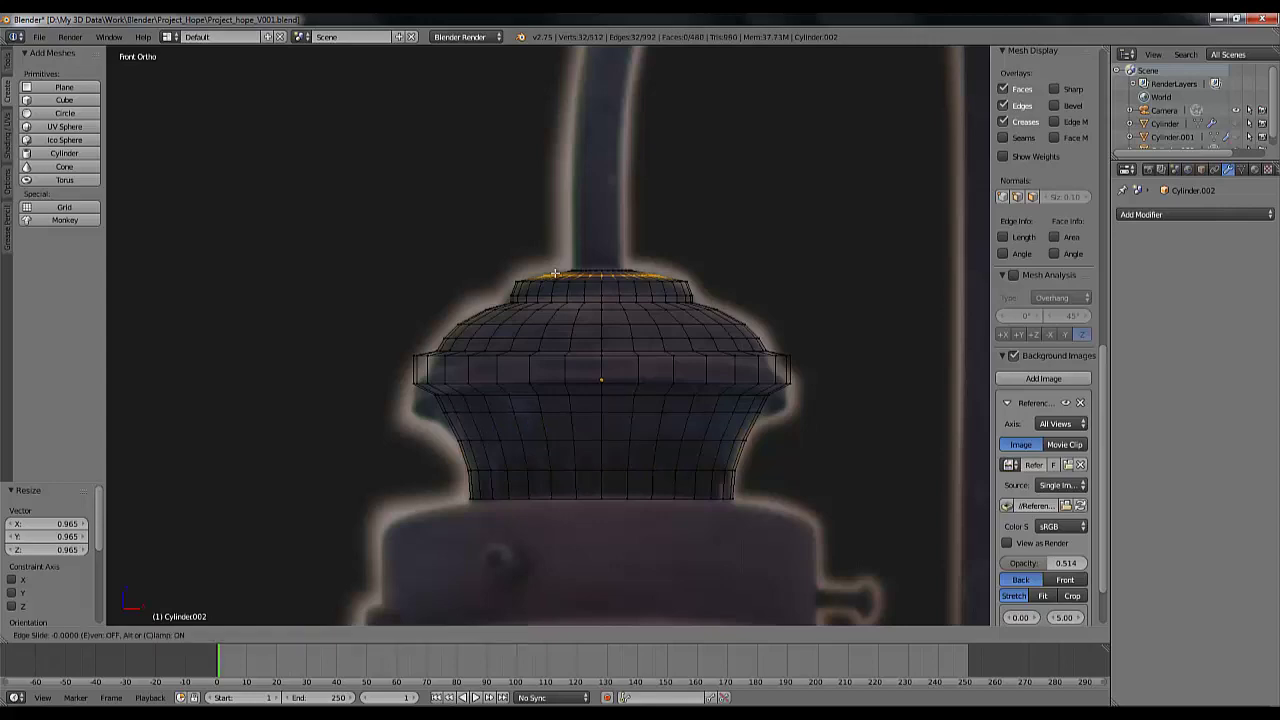
pyautogui.rightClick(555, 273)
pyautogui.moveTo(599, 342)
pyautogui.mouseDown(button='middle')
pyautogui.moveTo(669, 434)
pyautogui.moveTo(640, 354)
pyautogui.moveTo(623, 346)
pyautogui.mouseUp(button='middle')
# In front view and Object Mode, add a Subdivision Surface modifier to the lamp shade
pyautogui.press('KP_1')
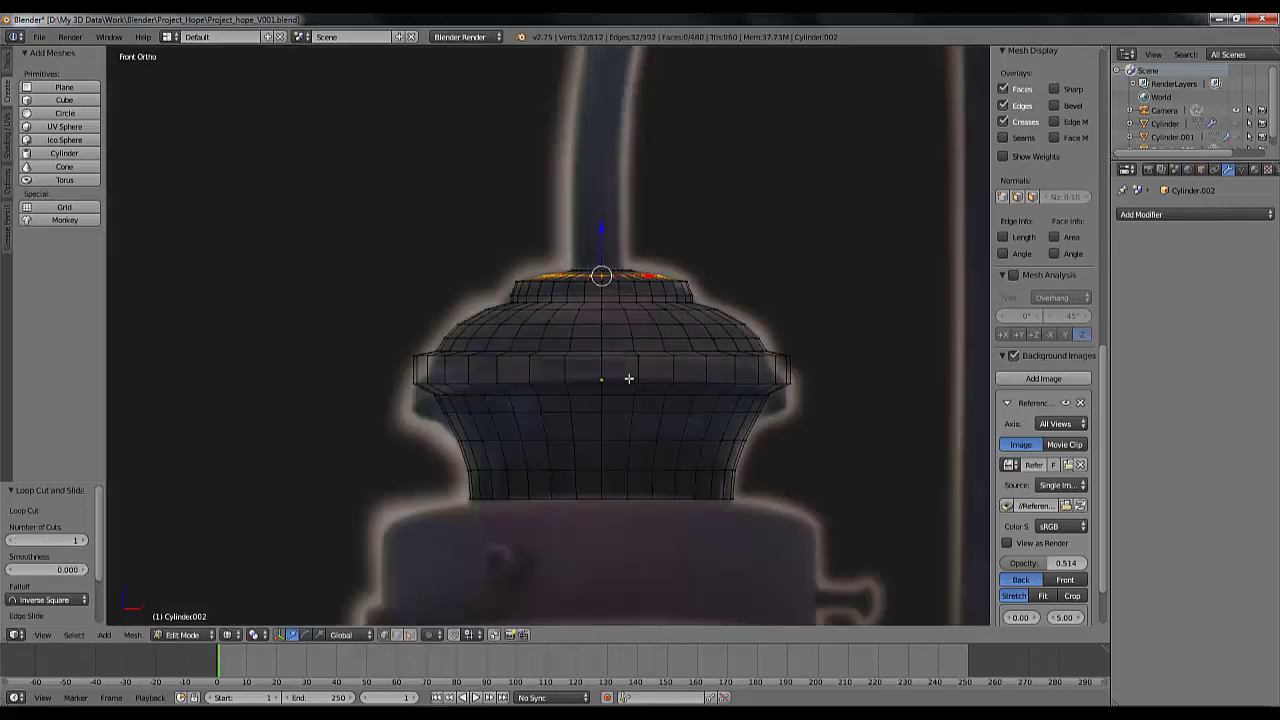
pyautogui.press('Tab')
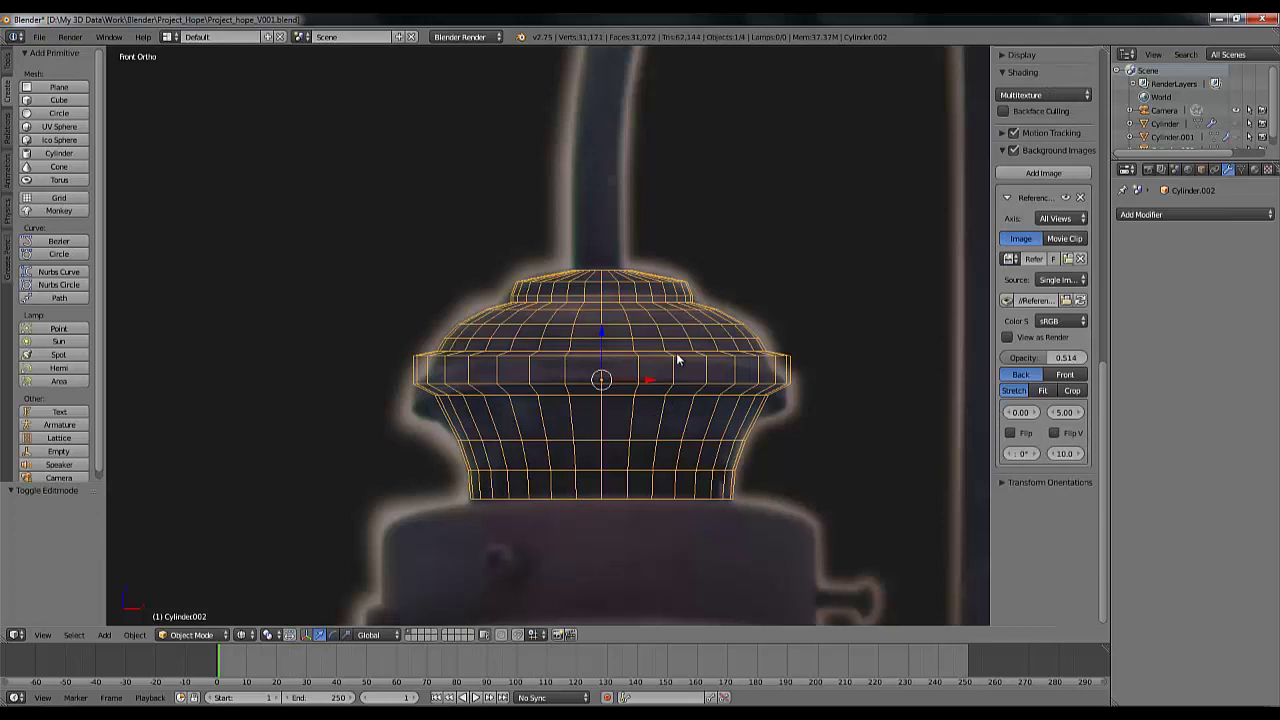
pyautogui.click(1178, 212)
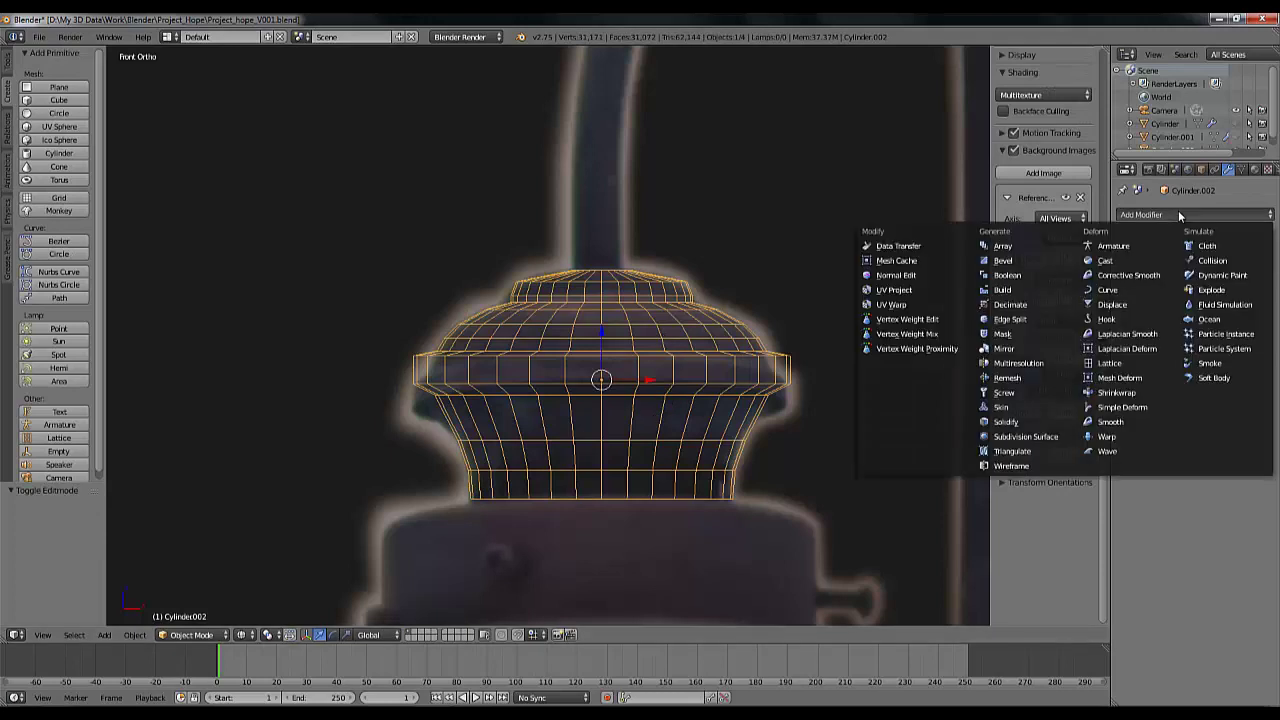
pyautogui.click(1025, 437)
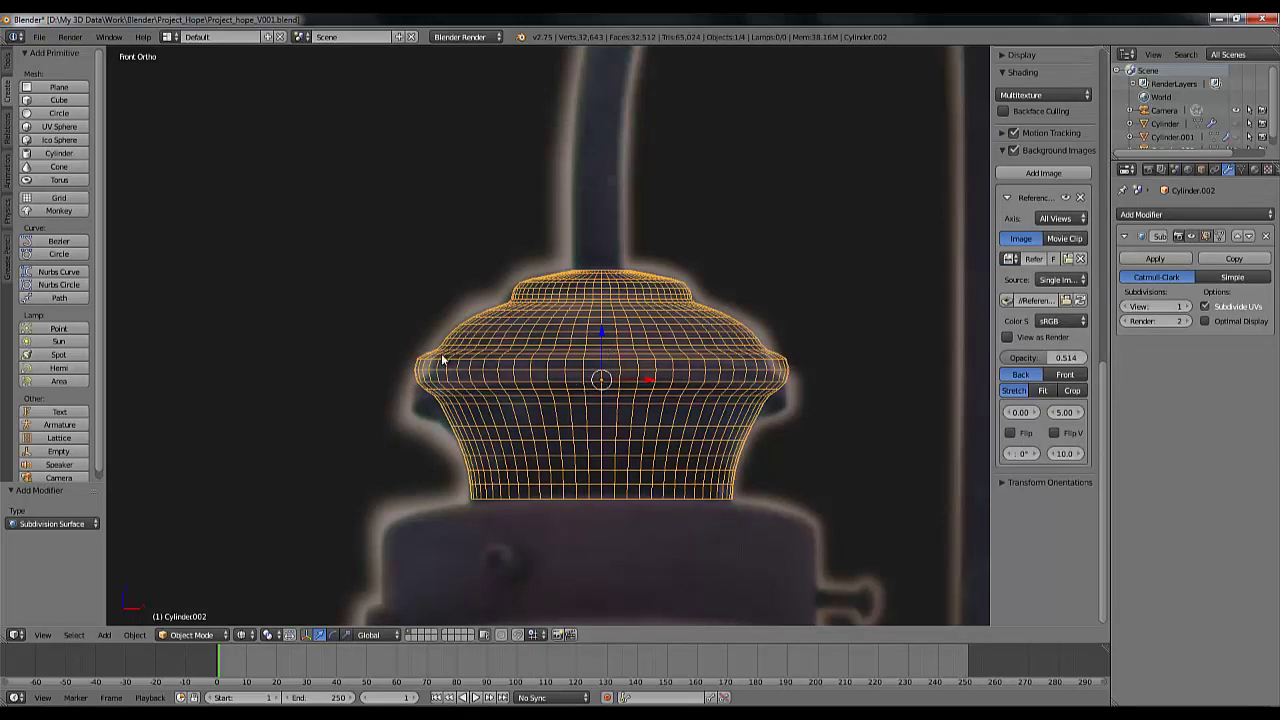
pyautogui.scroll(-2, 496, 362)
pyautogui.scroll(2, 498, 362)
pyautogui.scroll(-1, 498, 358)
pyautogui.scroll(1, 498, 356)
# Return to Edit Mode and set the modifier's viewport level to 0
pyautogui.press('Tab')
pyautogui.scroll(2, 518, 373)
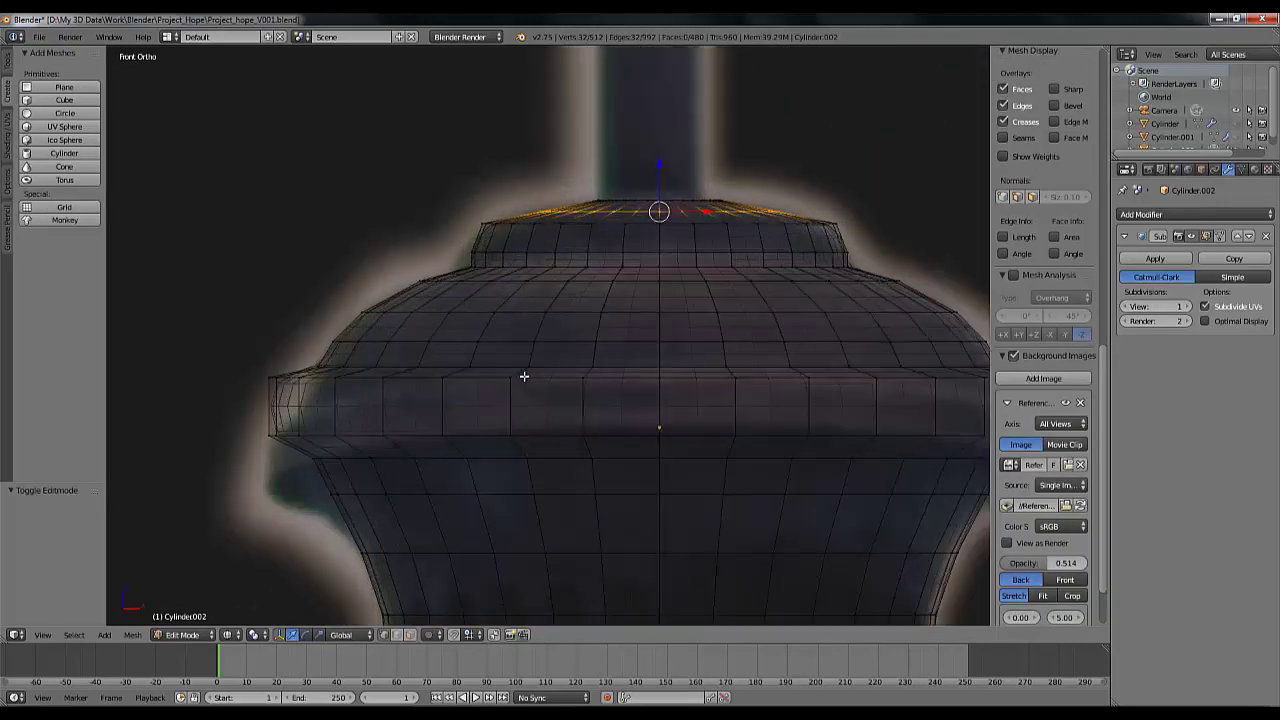
pyautogui.click(1127, 306)
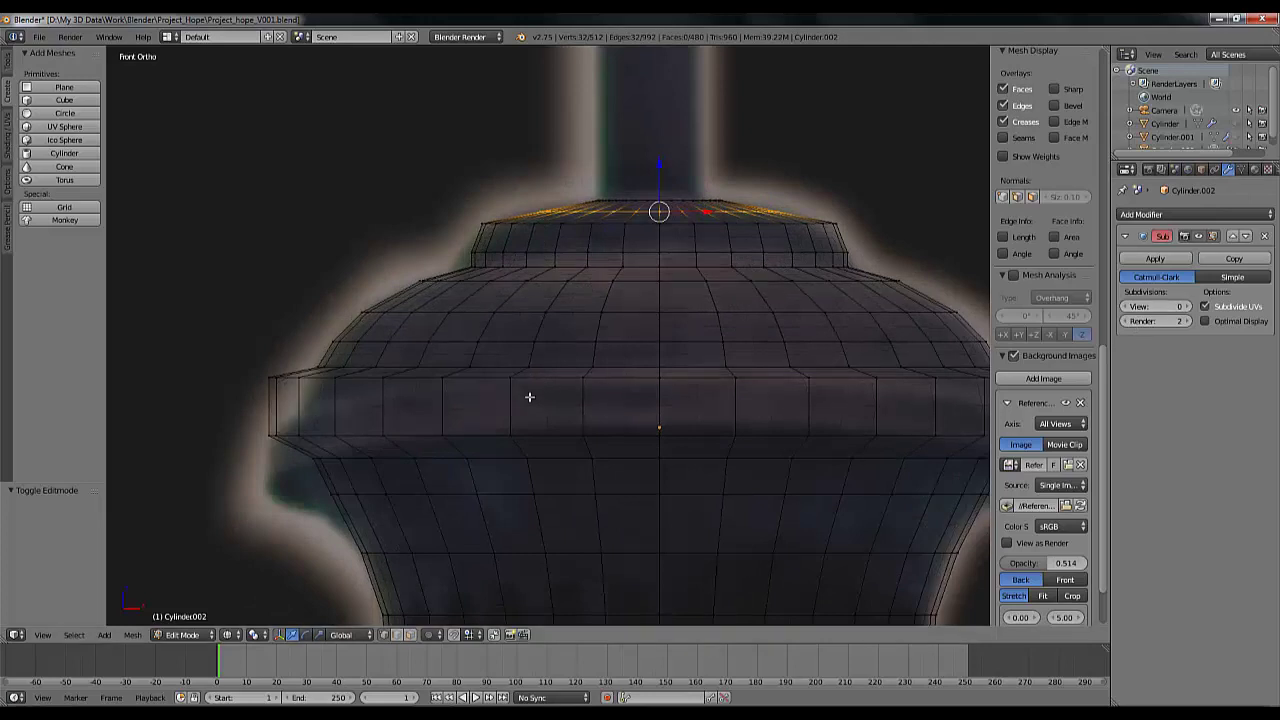
pyautogui.scroll(-1, 530, 396)
pyautogui.scroll(2, 473, 434)
# Add a loop across the flared band and edge-slide it to the top of the band
pyautogui.hotkey('ctrl', 'r')
pyautogui.click(285, 444)
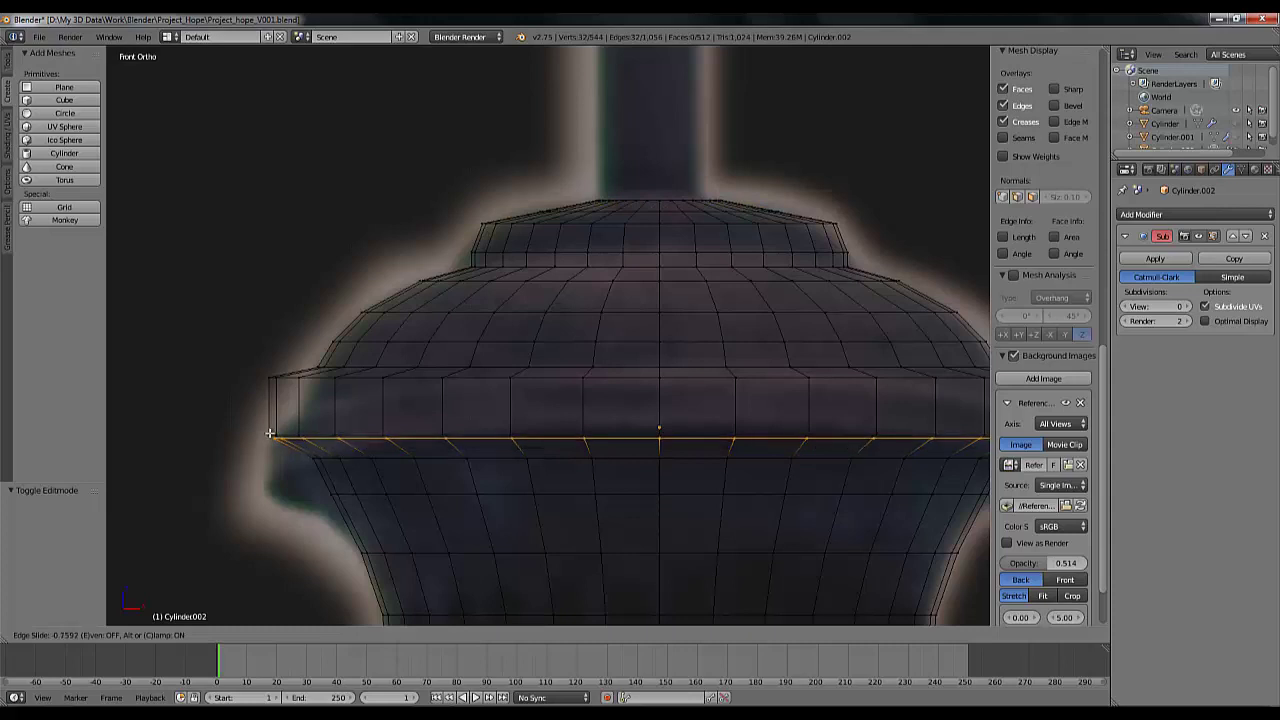
pyautogui.click(269, 434)
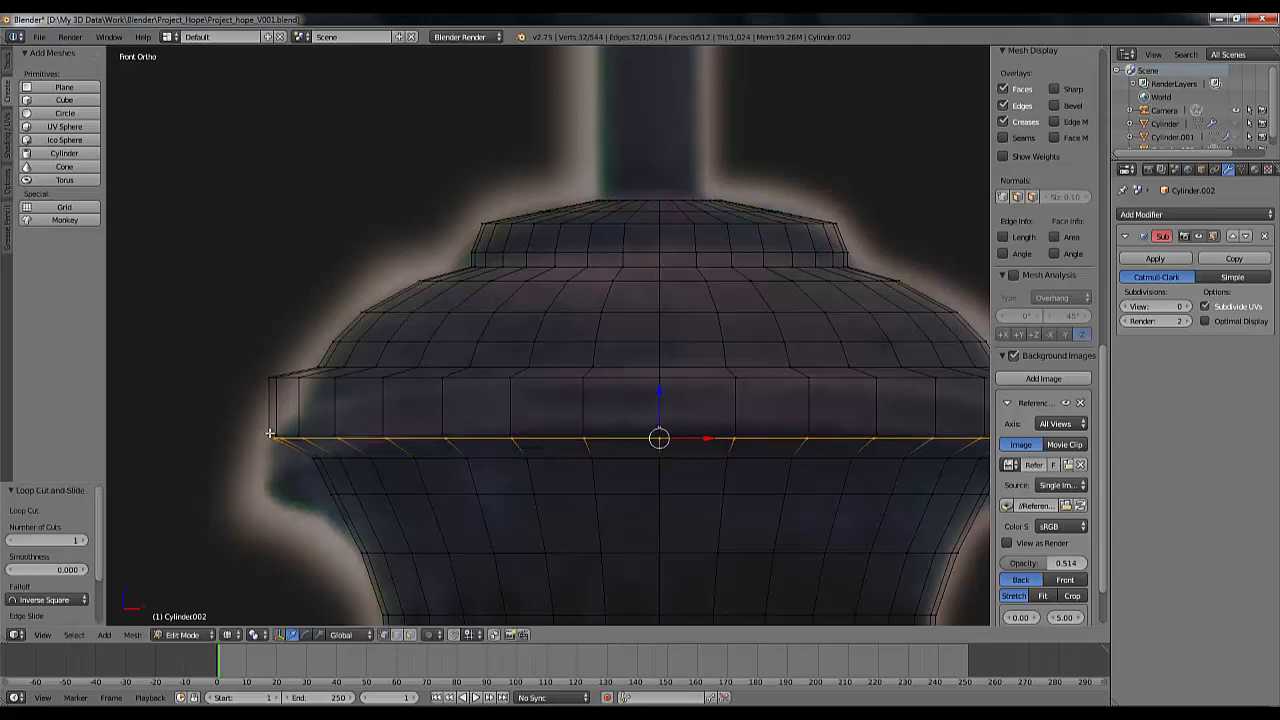
pyautogui.hotkey('ctrl', 'e')
pyautogui.click(302, 370)
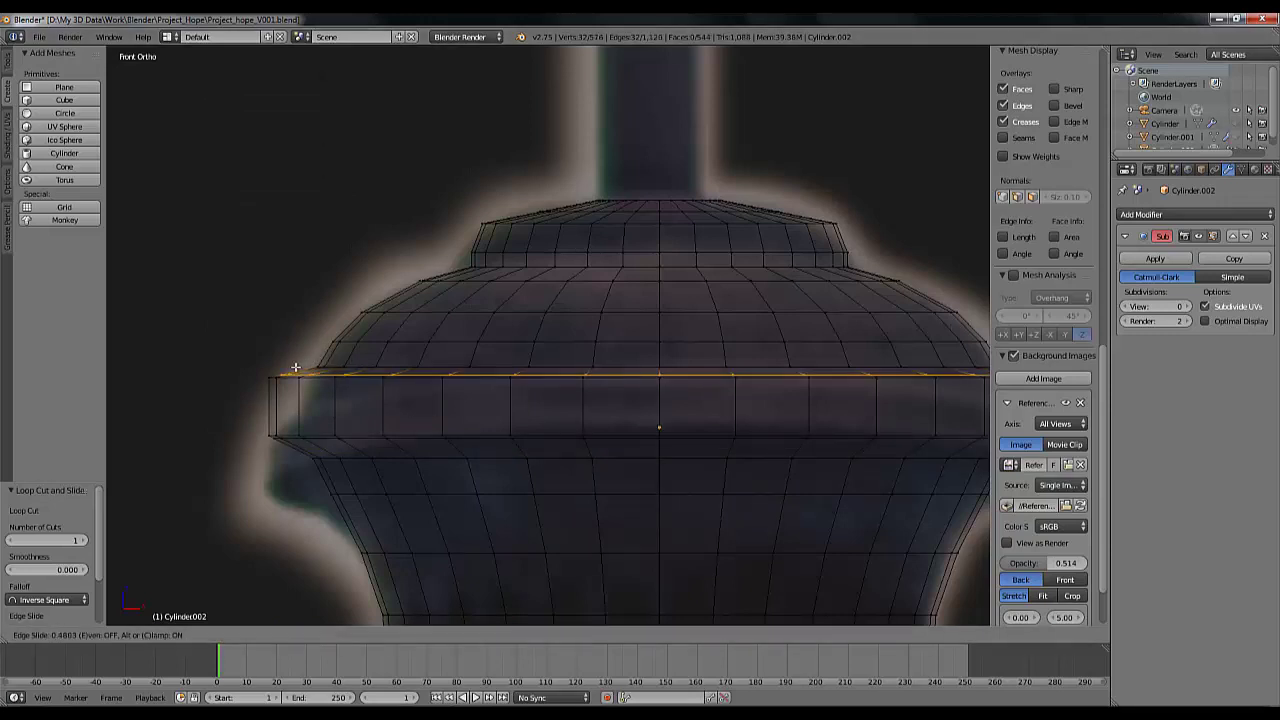
pyautogui.click(295, 367)
# Add an edge loop just under the top collar
pyautogui.hotkey('ctrl', 'r')
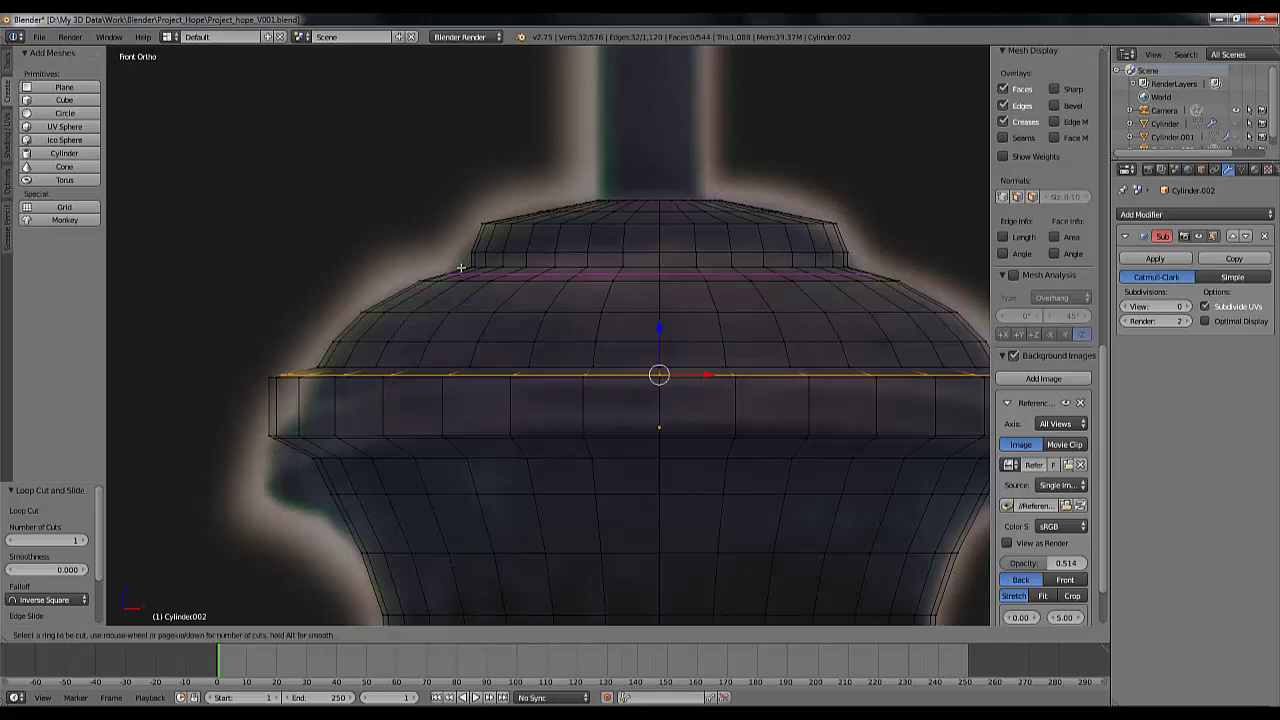
pyautogui.click(461, 267)
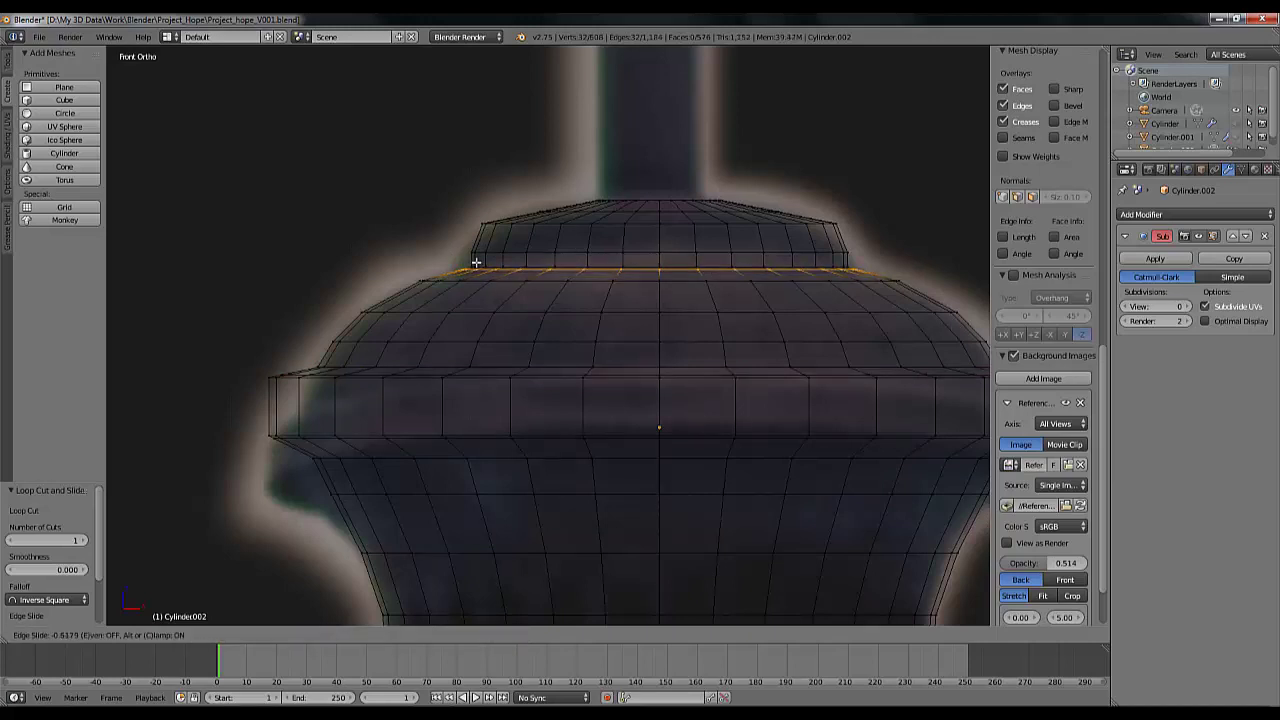
pyautogui.click(476, 262)
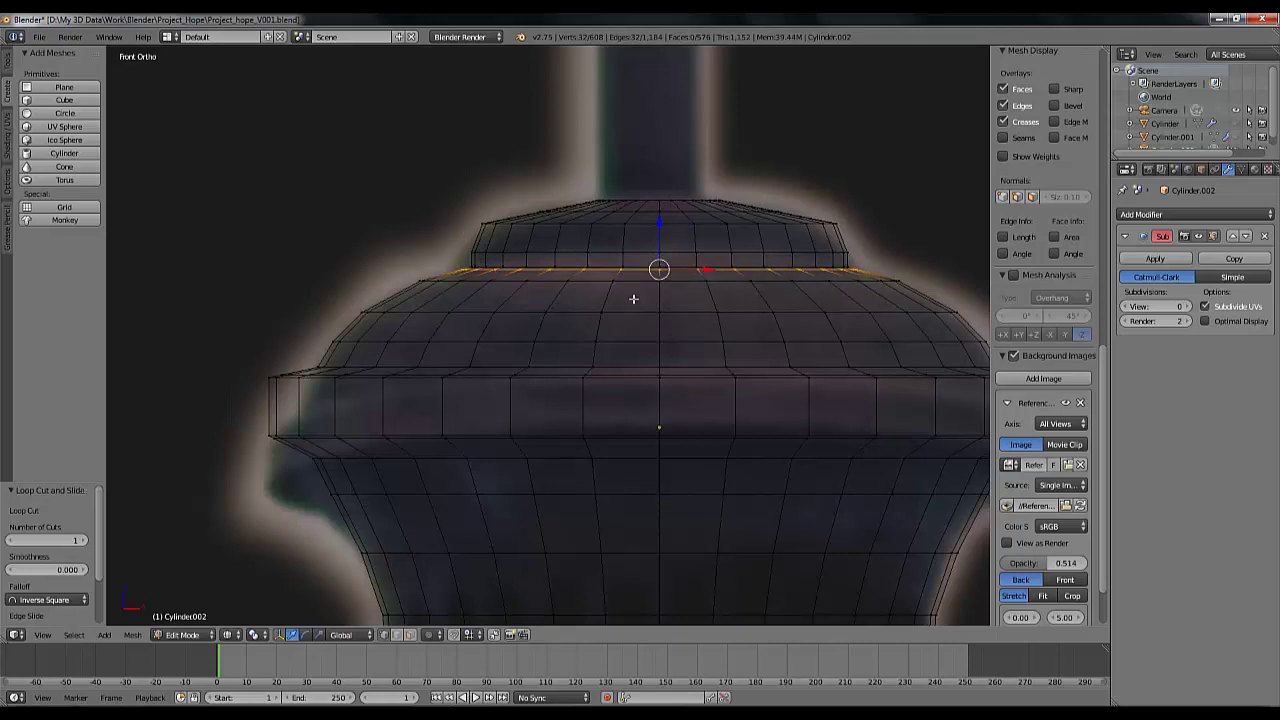
# Back in Object Mode, raise the viewport subdivision level to 2
pyautogui.press('Tab')
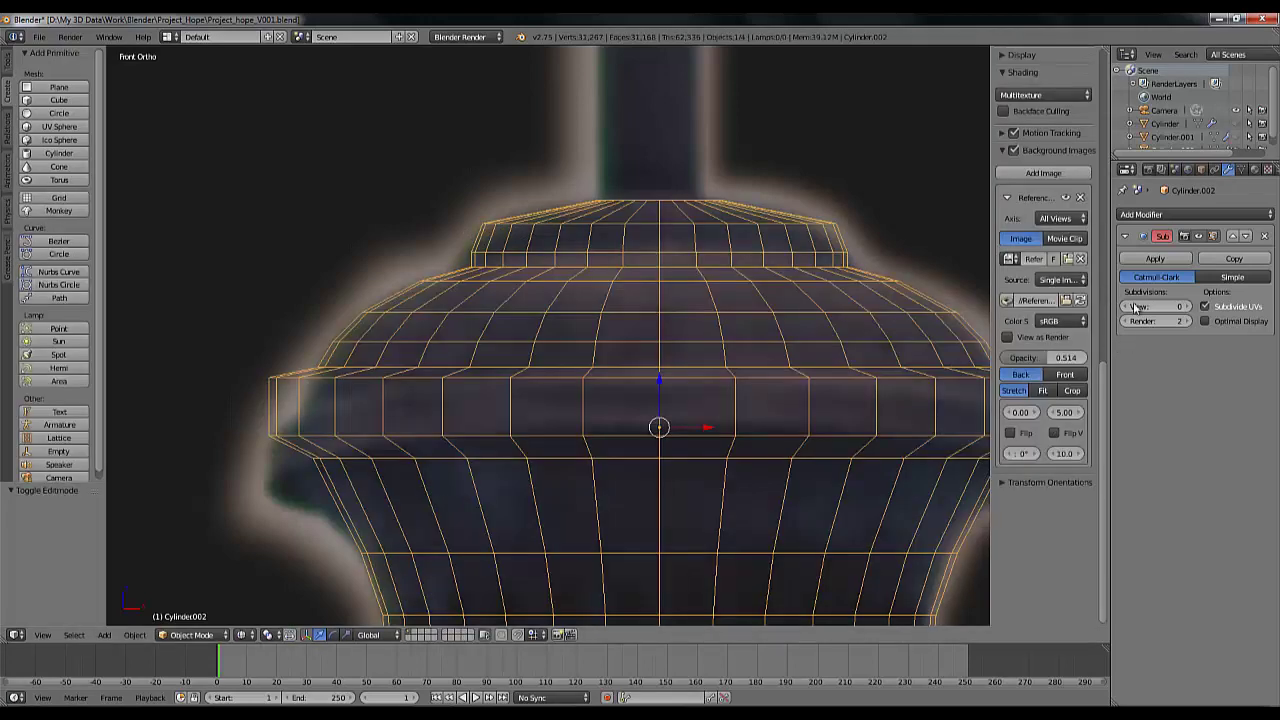
pyautogui.click(1187, 306)
pyautogui.click(1187, 306)
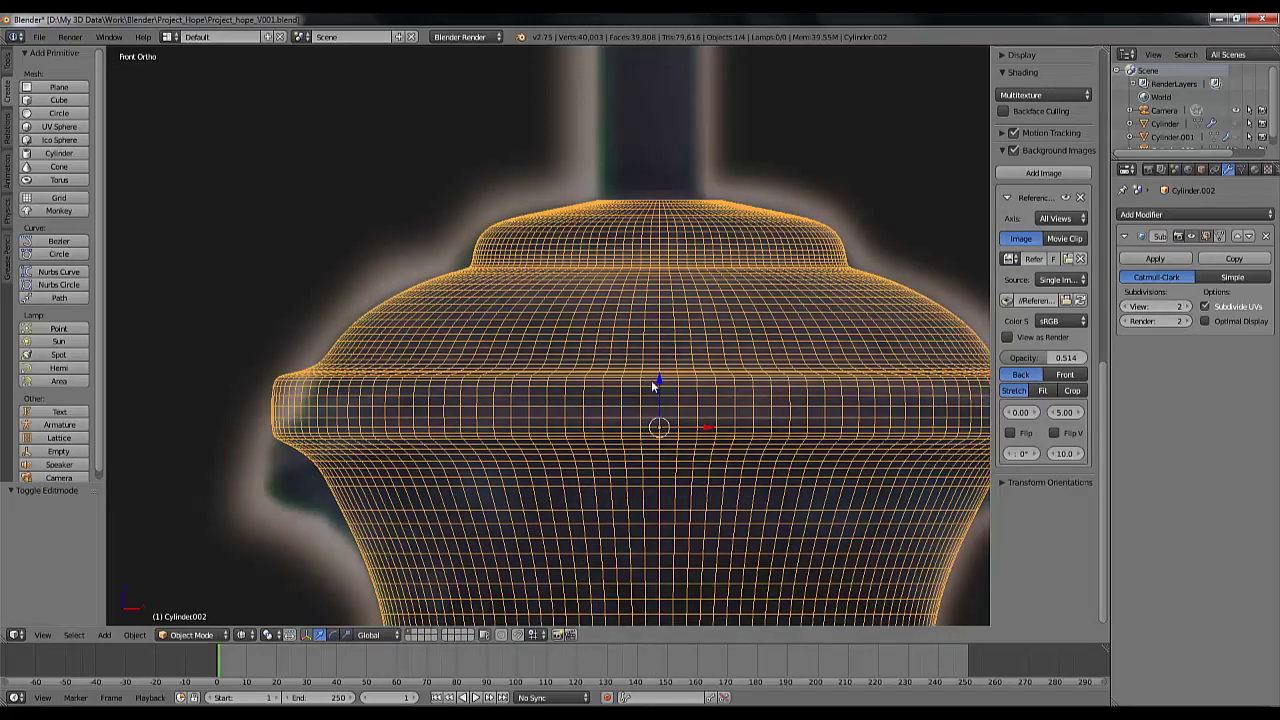
pyautogui.scroll(-5, 652, 385)
# Switch to solid shading and inspect the shade before returning to front view
pyautogui.press('z')
pyautogui.moveTo(654, 415)
pyautogui.mouseDown(button='middle')
pyautogui.moveTo(703, 564)
pyautogui.moveTo(623, 420)
pyautogui.moveTo(634, 537)
pyautogui.moveTo(653, 449)
pyautogui.moveTo(660, 466)
pyautogui.moveTo(654, 414)
pyautogui.moveTo(648, 440)
pyautogui.mouseUp(button='middle')
pyautogui.press('KP_1')
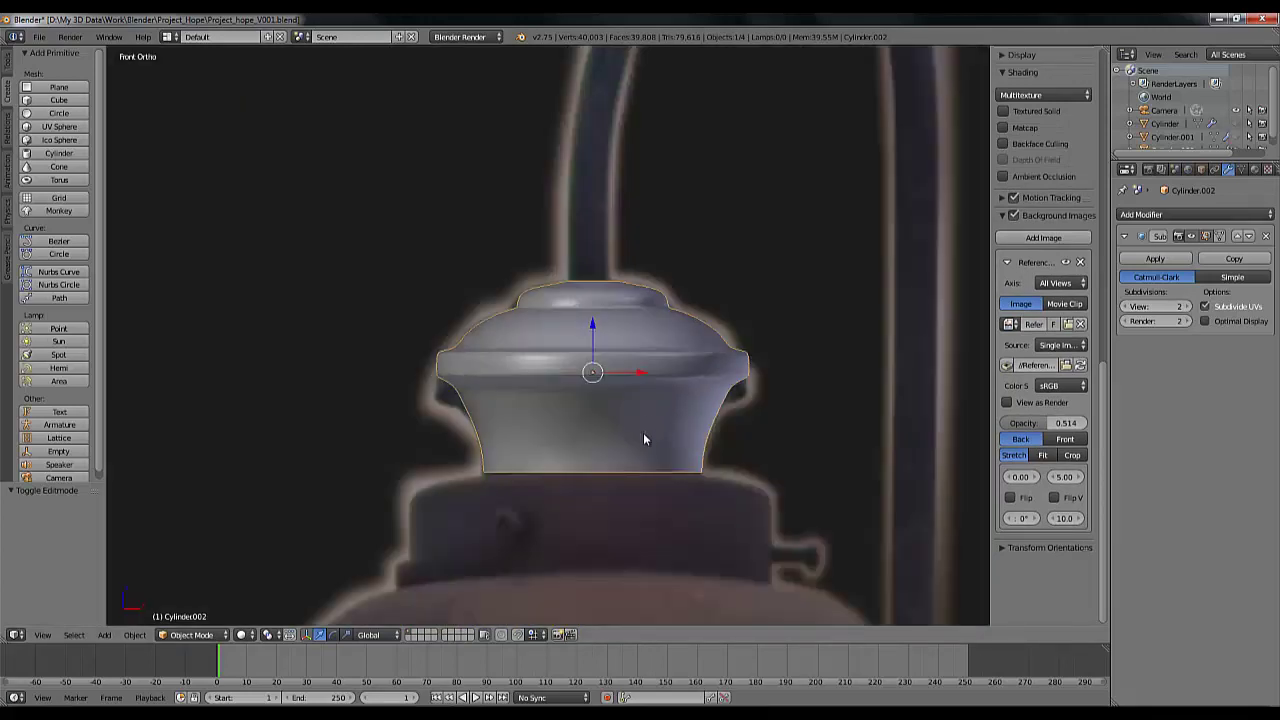
pyautogui.scroll(-4, 544, 355)
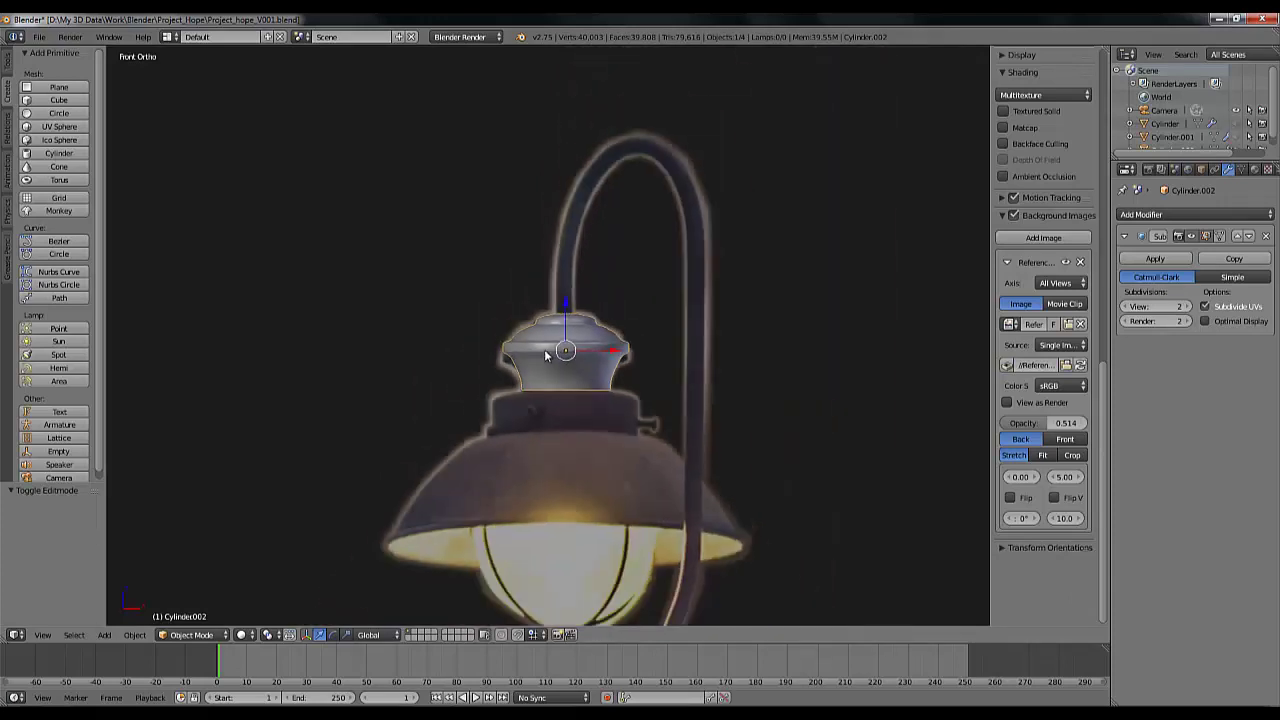
pyautogui.scroll(3, 544, 355)
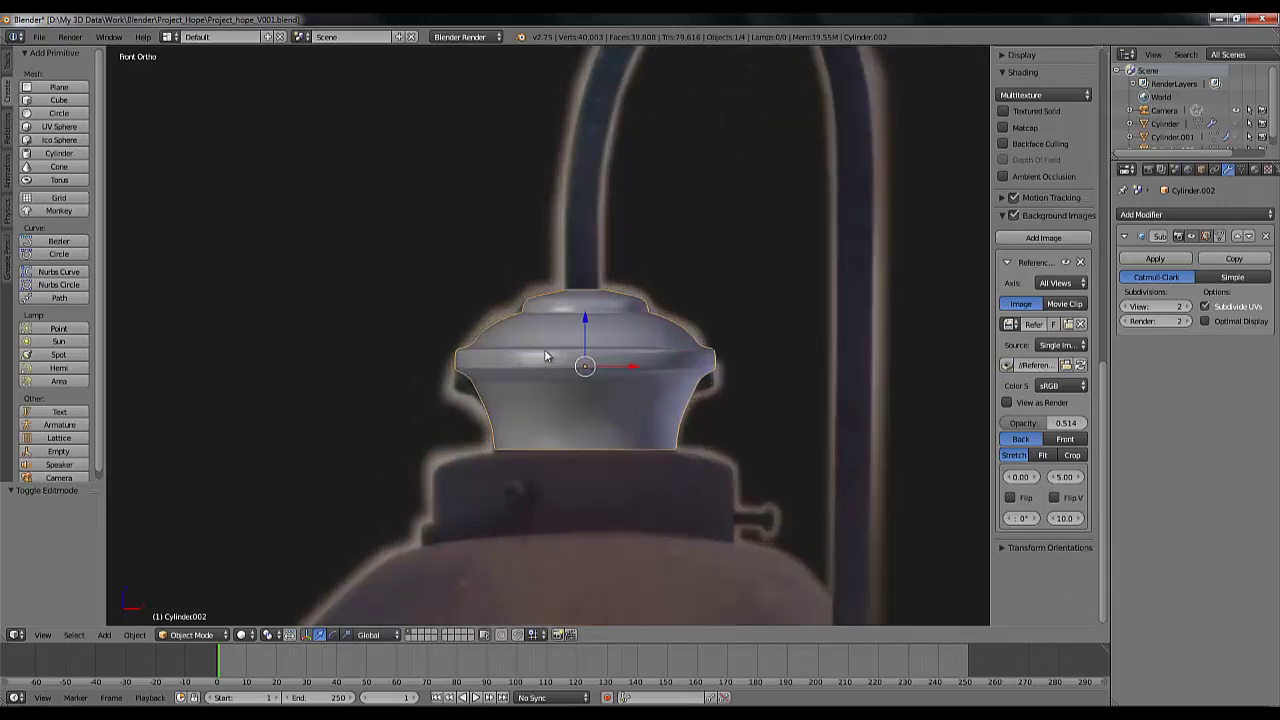
# Drop the Subdivision viewport level to 0 and hide the lamp shade object
pyautogui.click(1126, 309)
pyautogui.click(1126, 309)
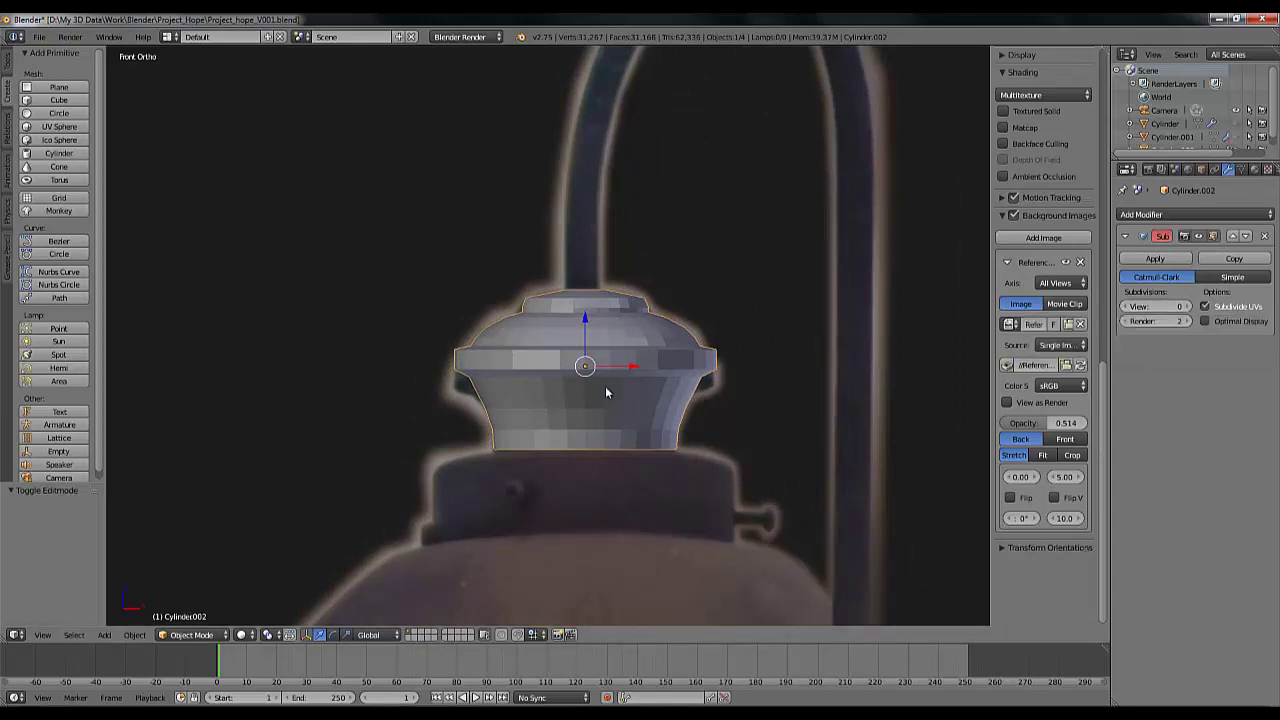
pyautogui.scroll(-1, 1200, 110)
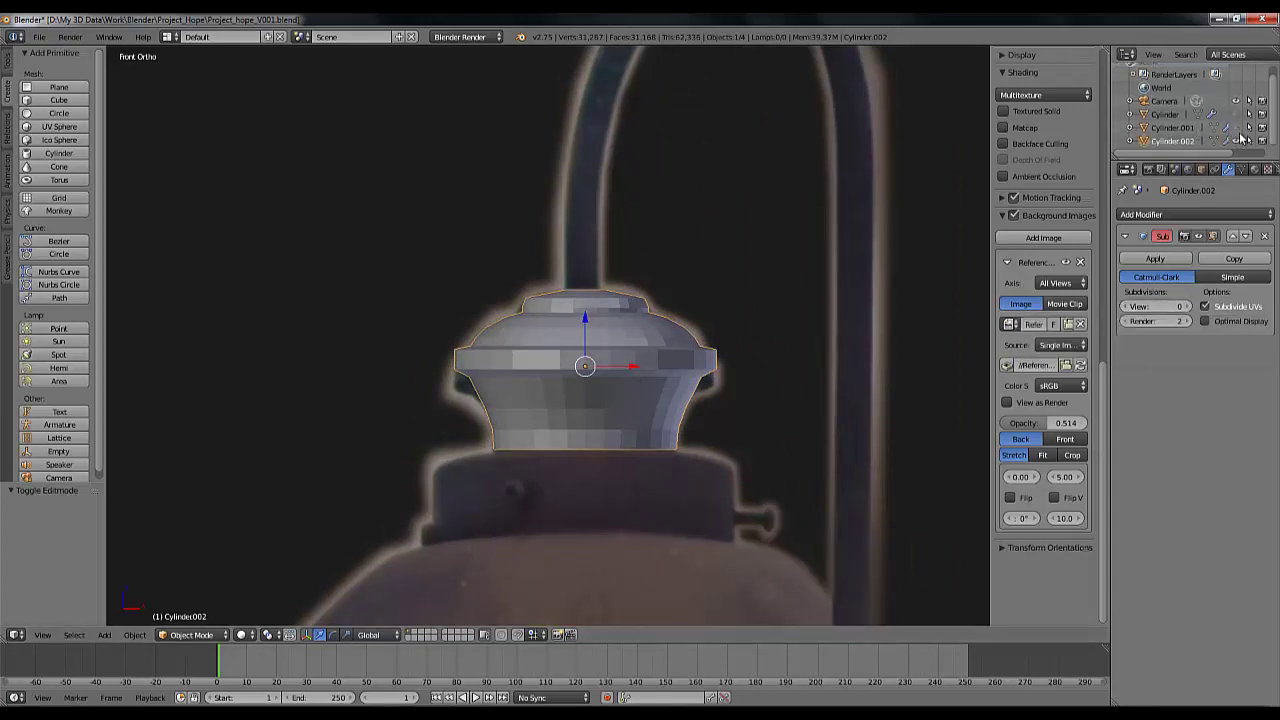
pyautogui.click(1236, 142)
pyautogui.scroll(-4, 627, 331)
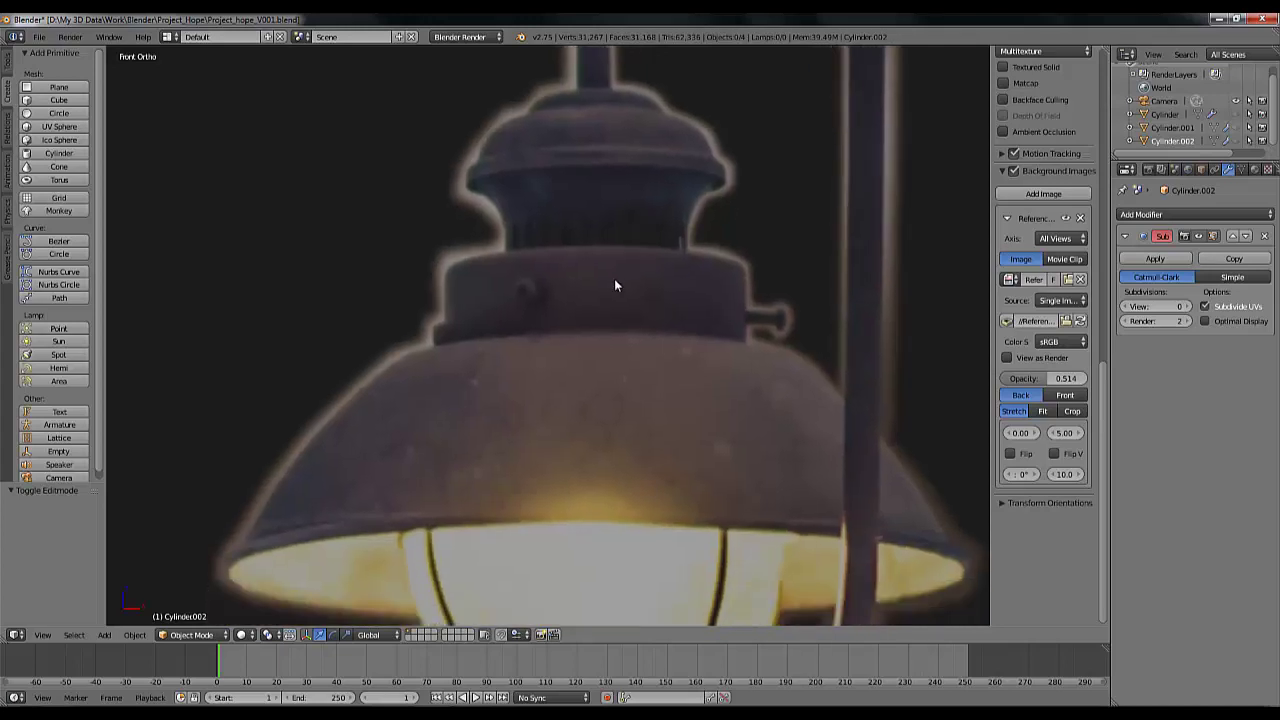
pyautogui.scroll(4, 611, 284)
# Add a new cylinder, raise it, and move it along X to 2.500 in wireframe view
pyautogui.click(59, 153)
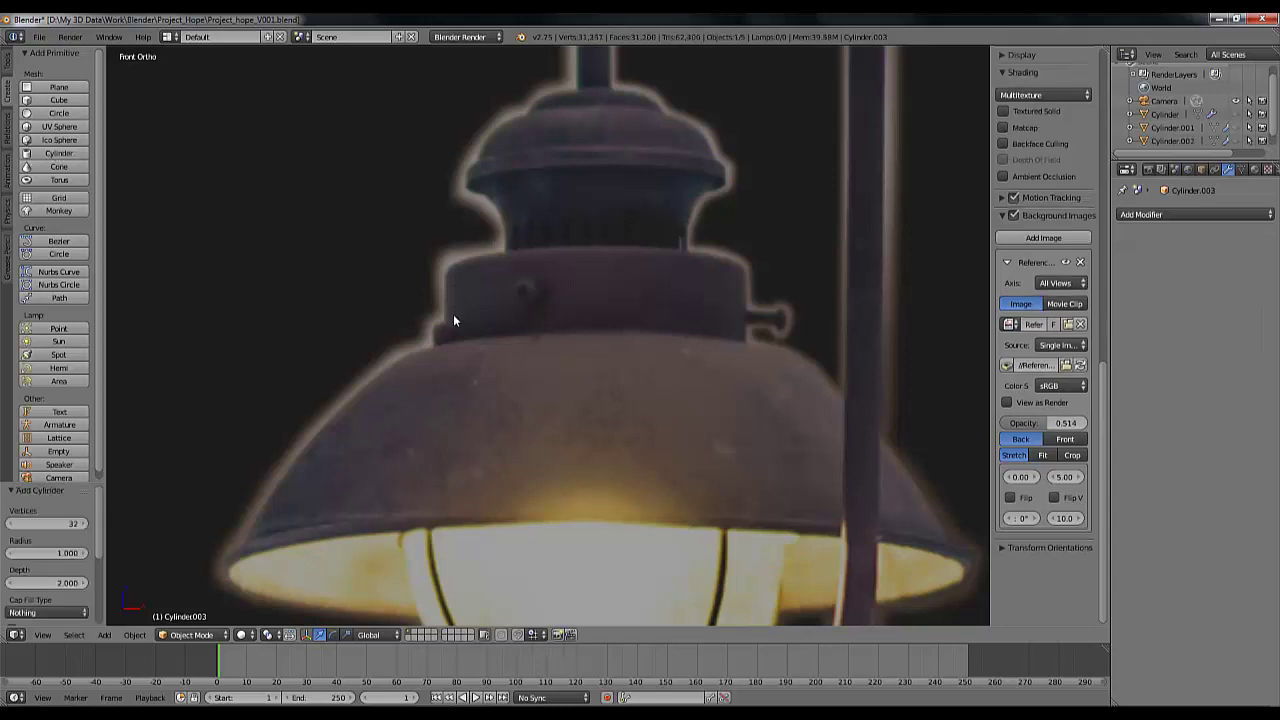
pyautogui.scroll(-5, 453, 315)
pyautogui.press('g')
pyautogui.press('z')
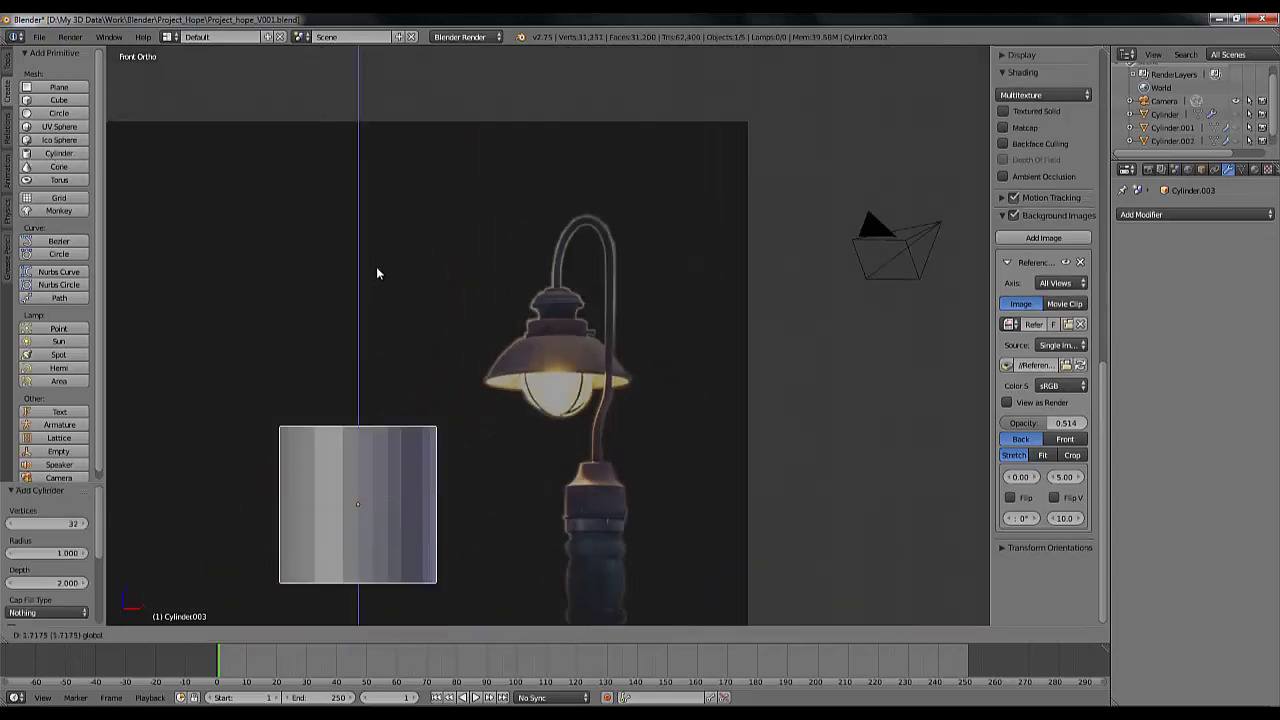
pyautogui.click(392, 310)
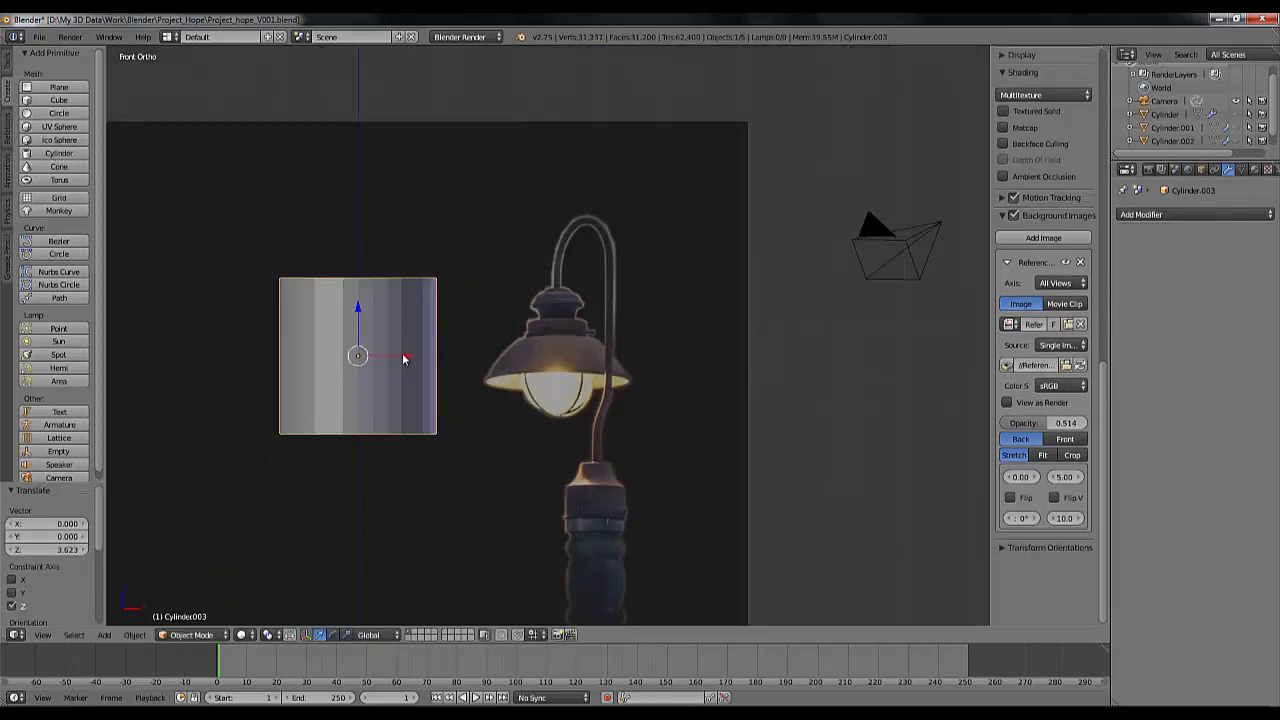
pyautogui.press('g')
pyautogui.press('x')
pyautogui.click(604, 388)
pyautogui.press('z')
pyautogui.scroll(6, 590, 395)
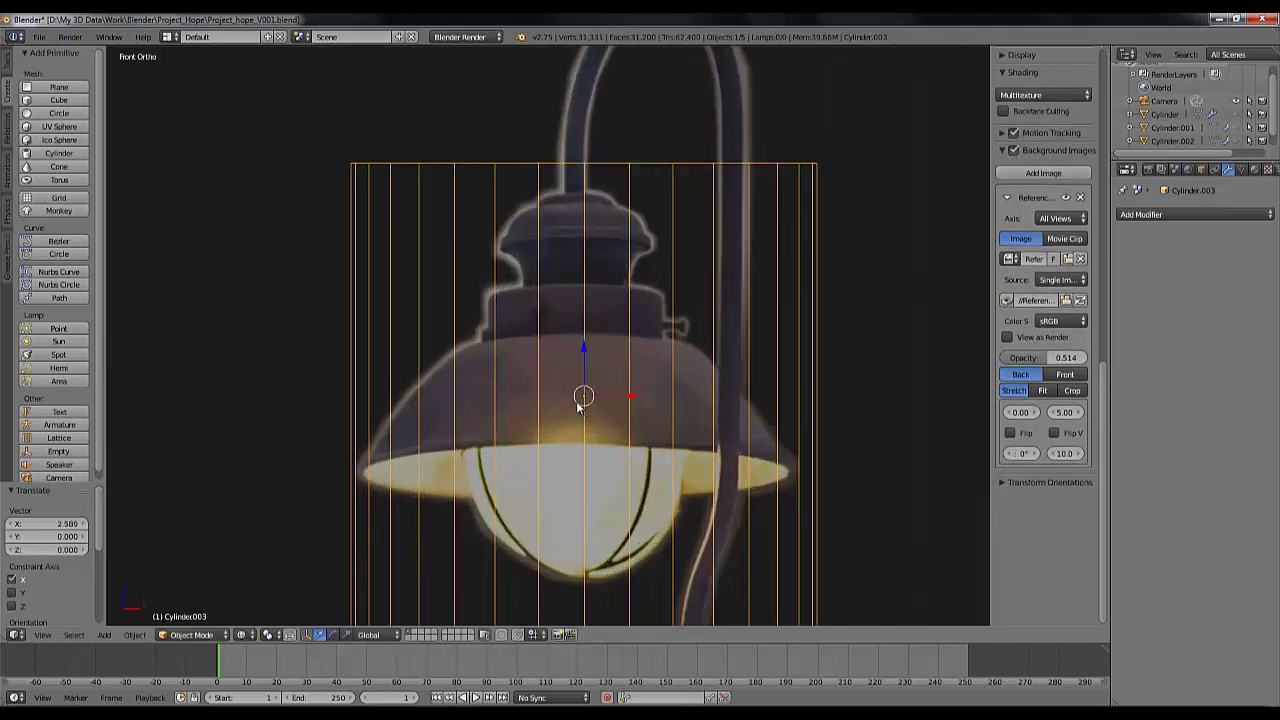
# Centre the cylinder on the lamp, shrink it to about 0.385, and set its height inside the shade
pyautogui.press('g')
pyautogui.press('x')
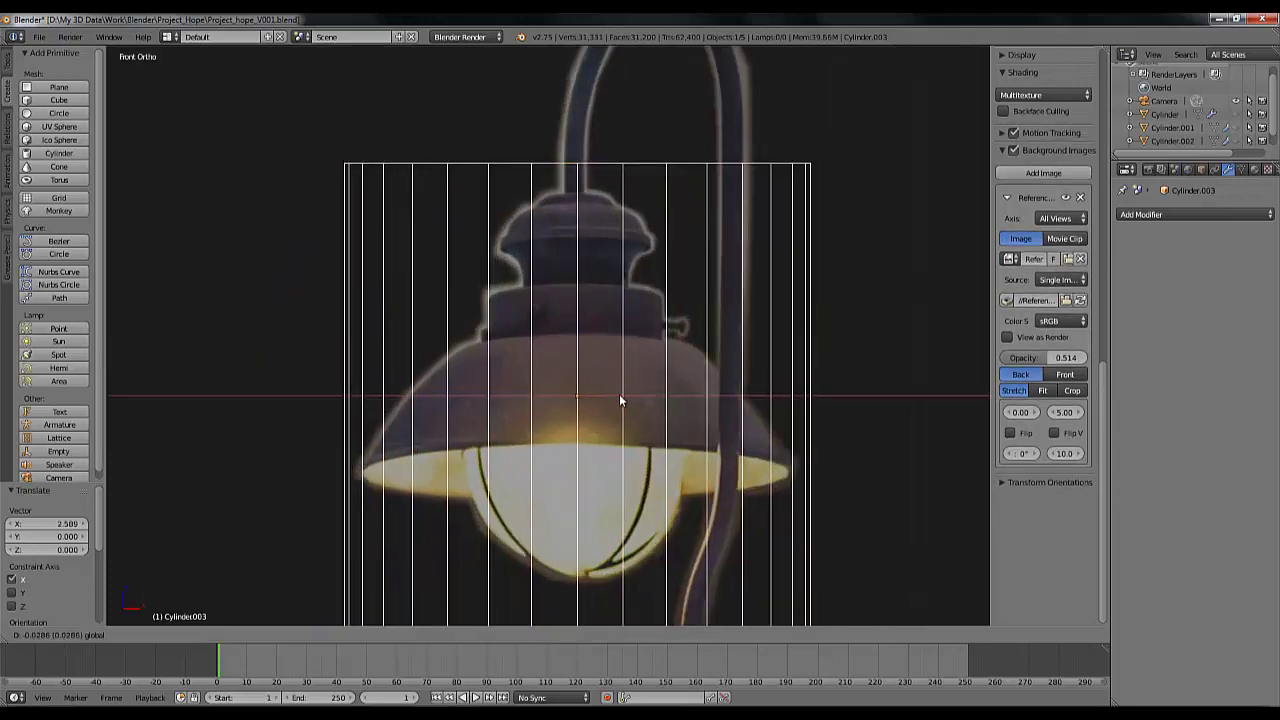
pyautogui.click(618, 400)
pyautogui.press('s')
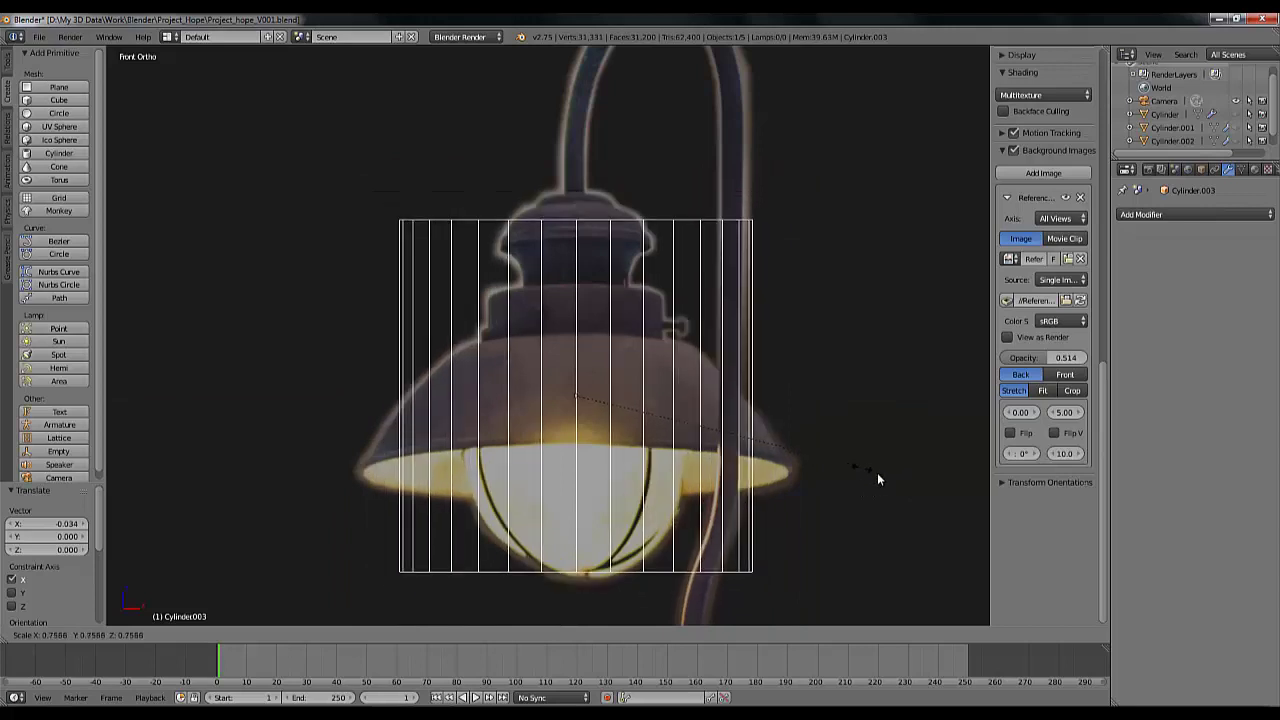
pyautogui.click(722, 405)
pyautogui.press('g')
pyautogui.press('z')
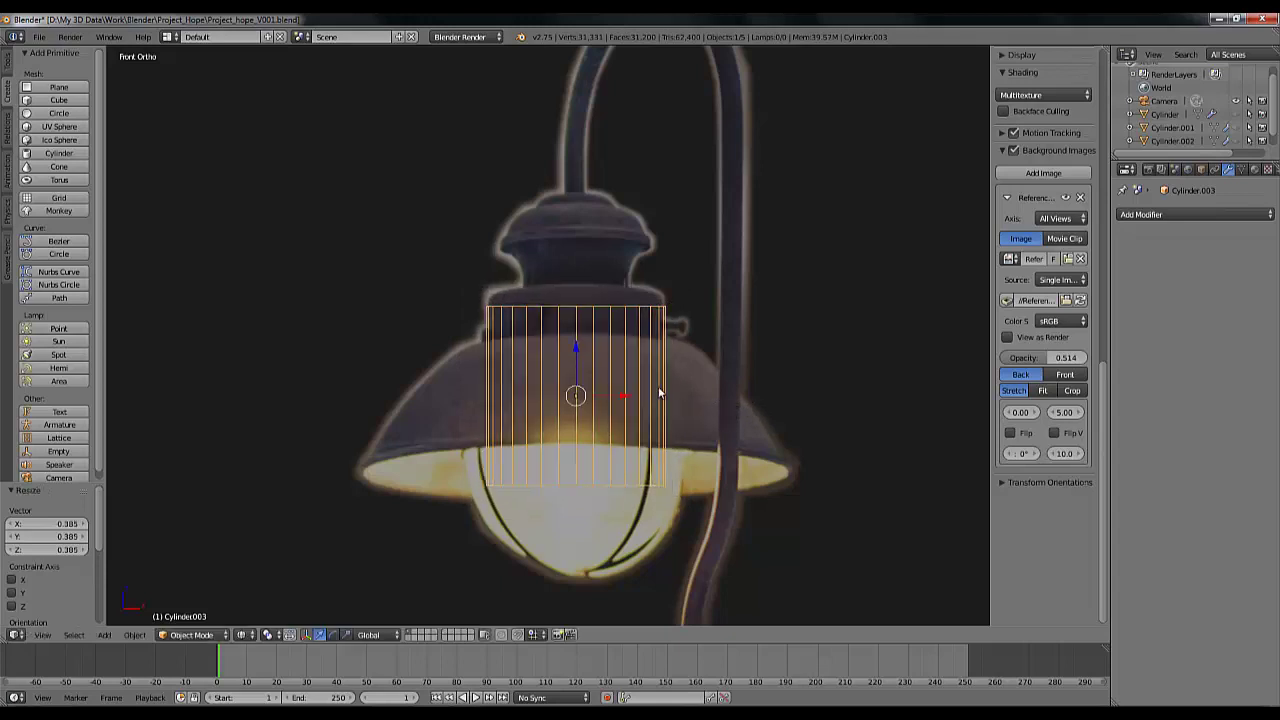
pyautogui.click(582, 332)
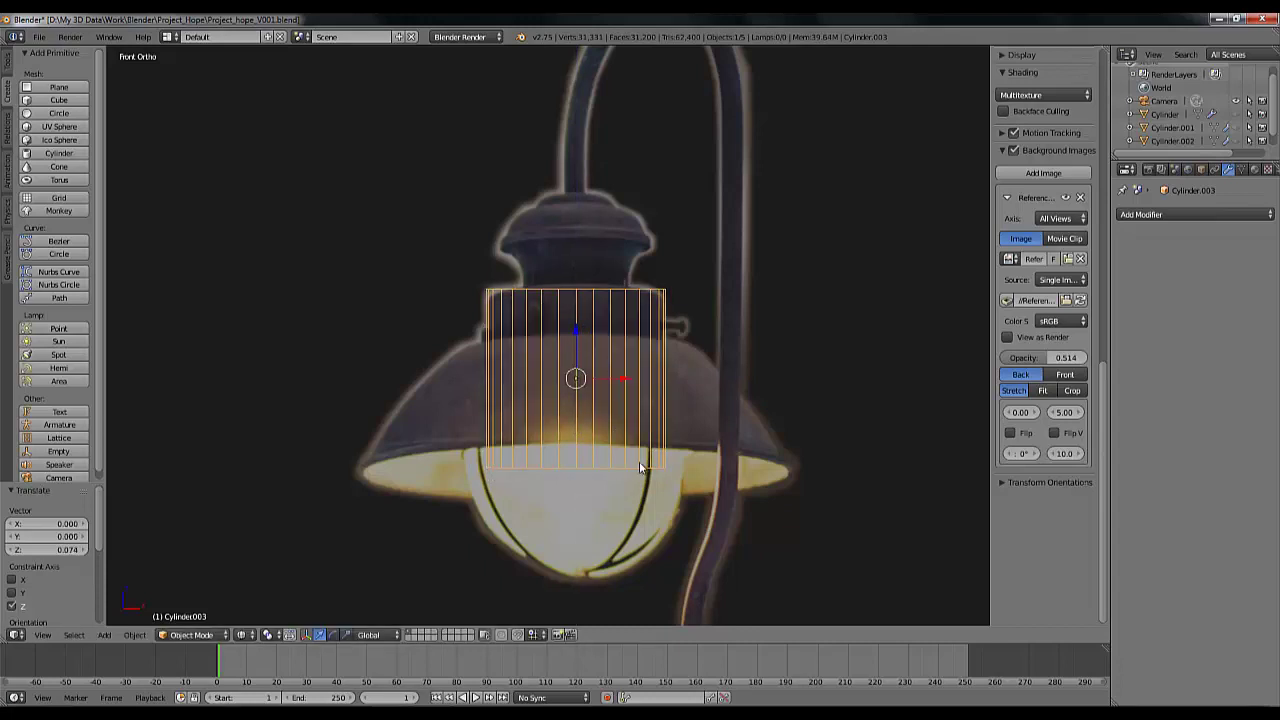
# Stretch the cylinder to 1.206 along Z, lower it over the collar, and enter Edit Mode deselected
pyautogui.click(346, 634)
pyautogui.moveTo(576, 326); pyautogui.dragTo(576, 310)
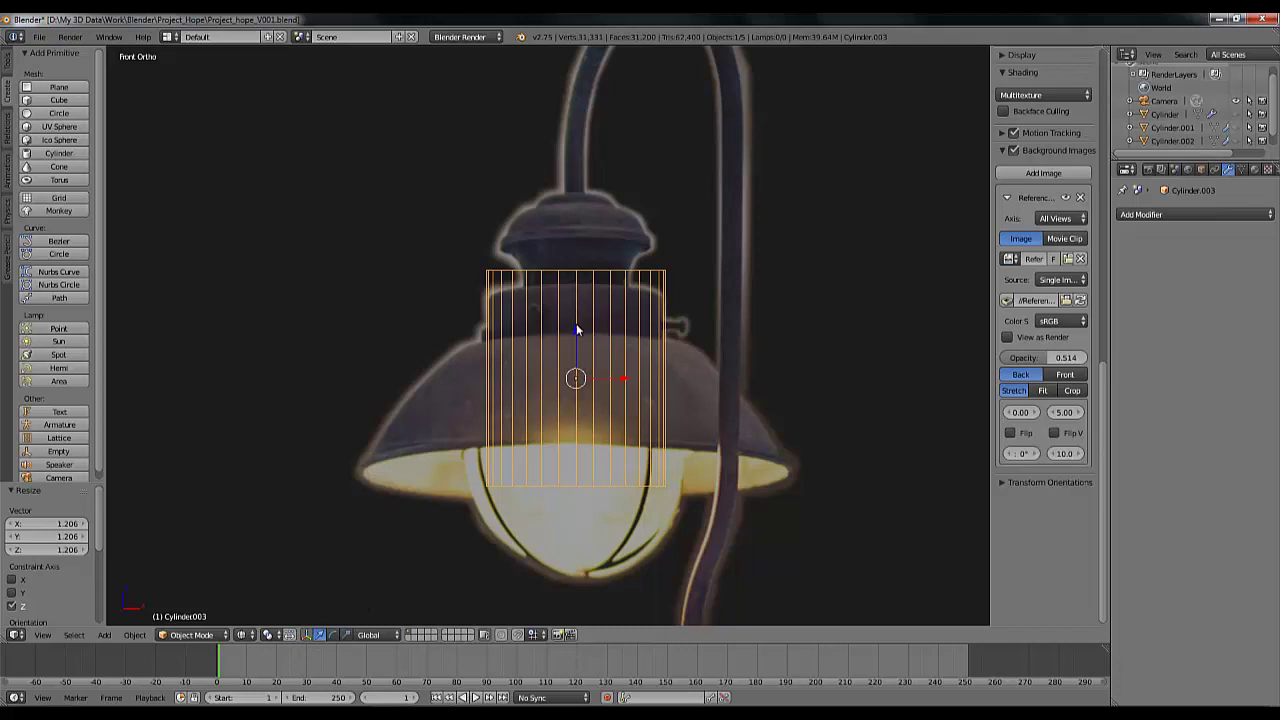
pyautogui.press('g')
pyautogui.press('z')
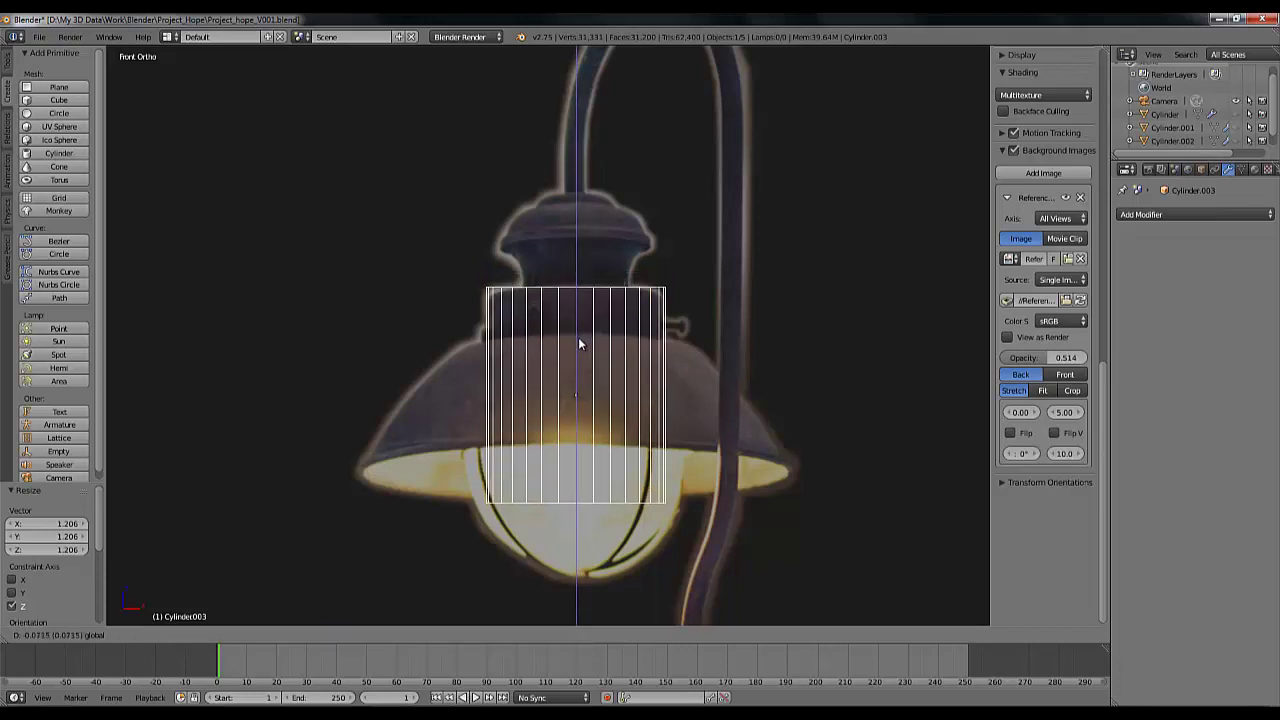
pyautogui.click(579, 338)
pyautogui.scroll(3, 581, 345)
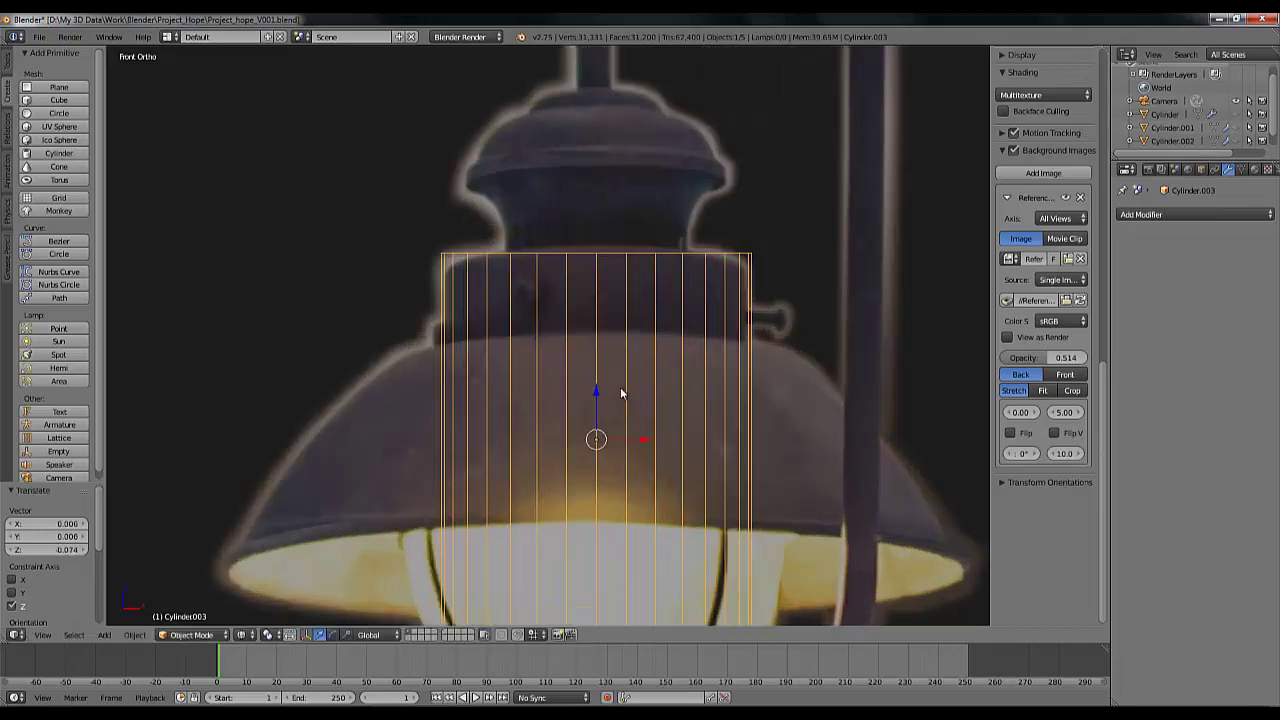
pyautogui.press('Tab')
pyautogui.press('a')
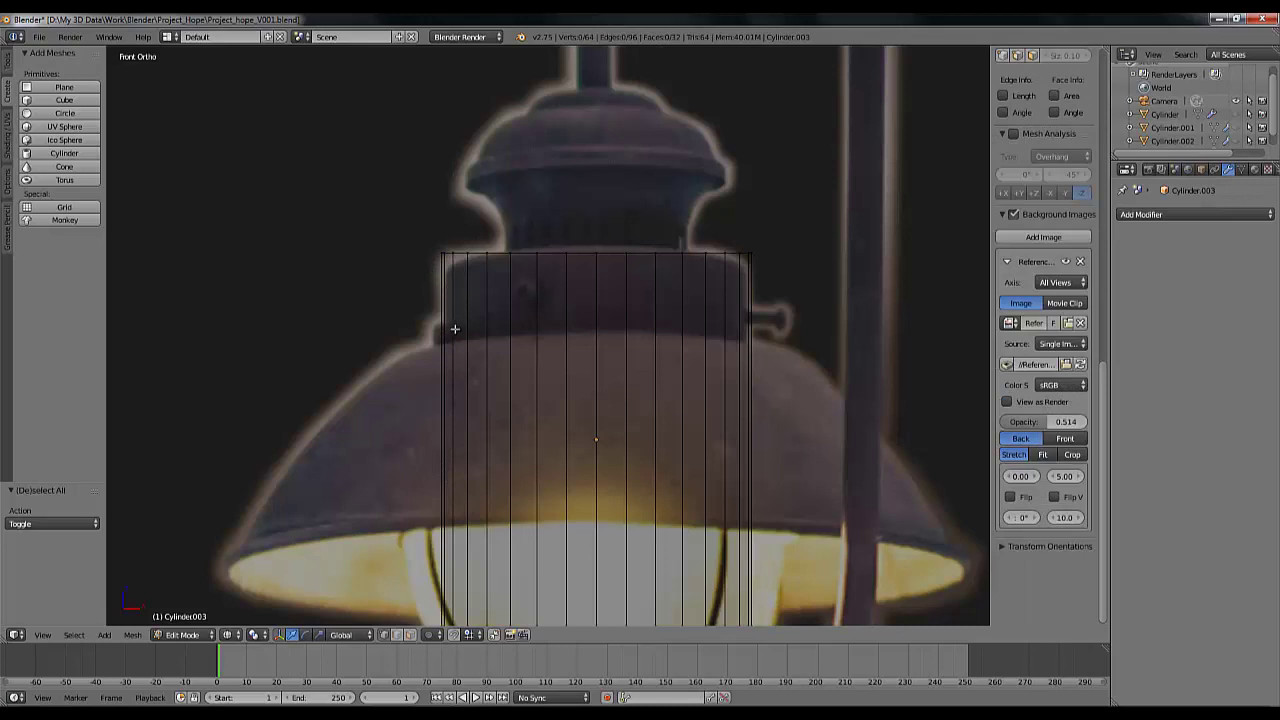
# Add two loop cuts, one just under the collar and one slid down to the shade's rim
pyautogui.hotkey('ctrl', 'r')
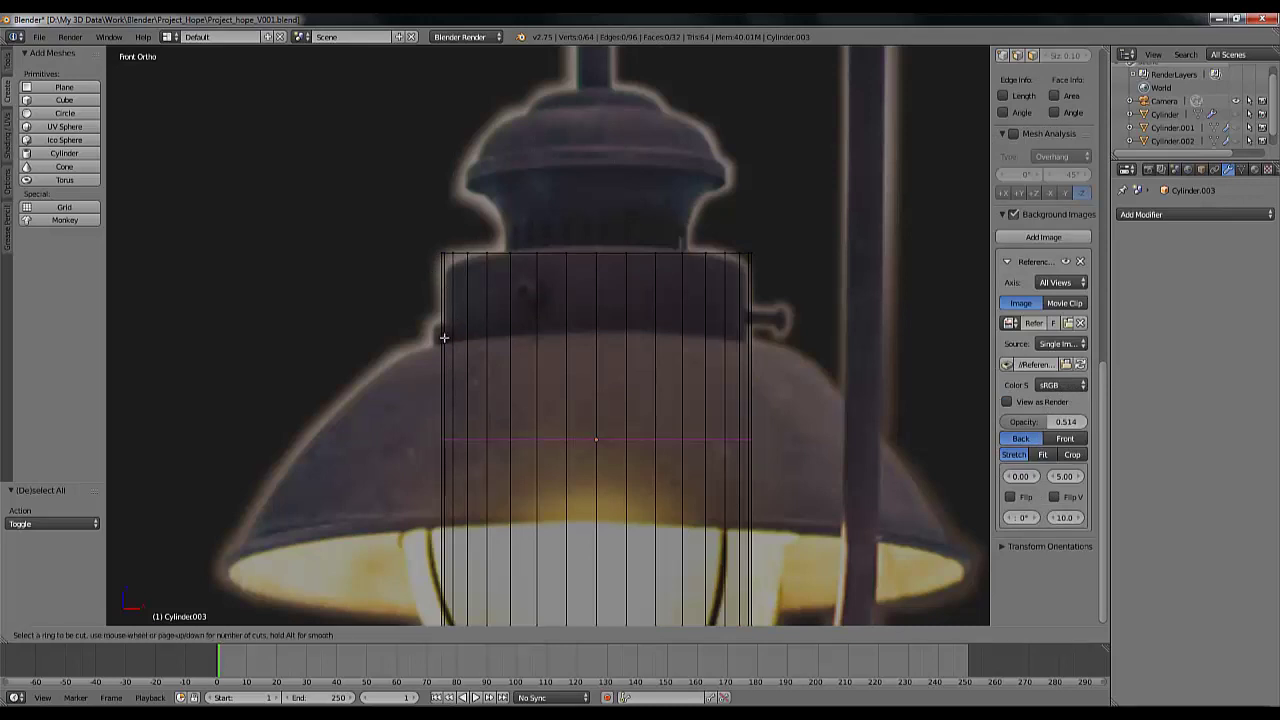
pyautogui.click(444, 337)
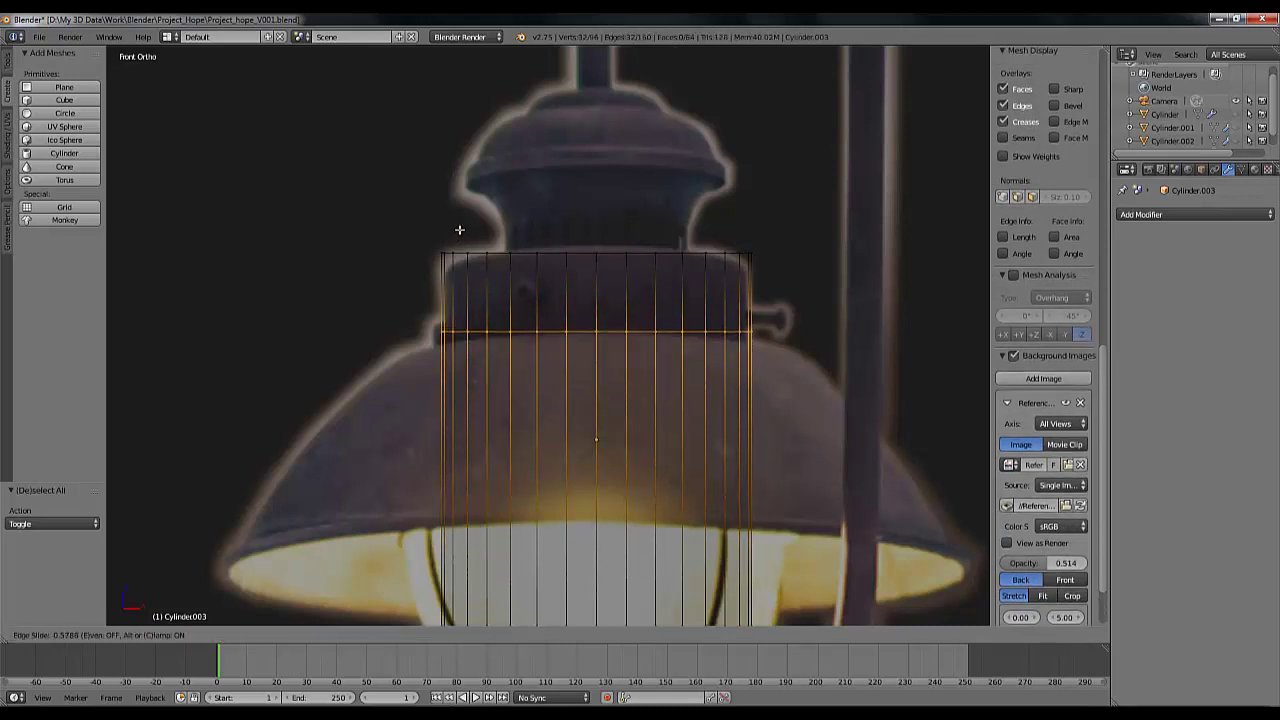
pyautogui.click(460, 231)
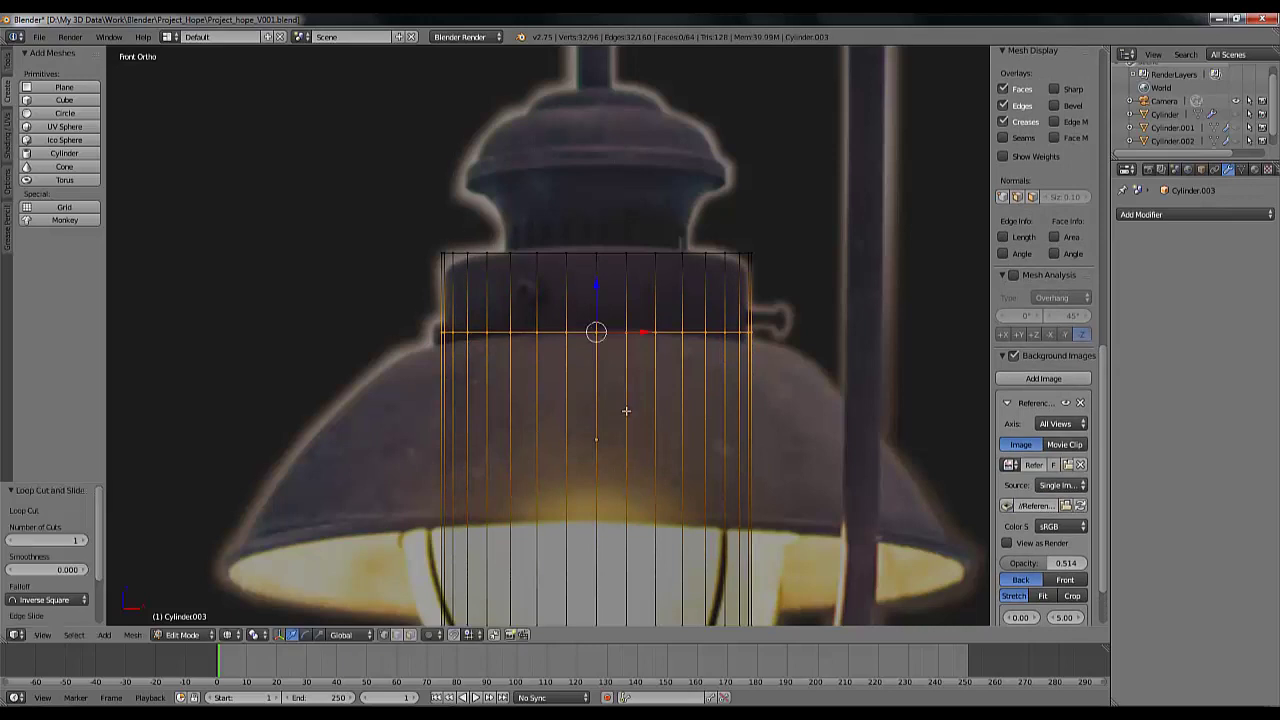
pyautogui.keyDown('shift'); pyautogui.scroll(-3, 590, 380); pyautogui.keyUp('shift')
pyautogui.scroll(-2, 480, 374)
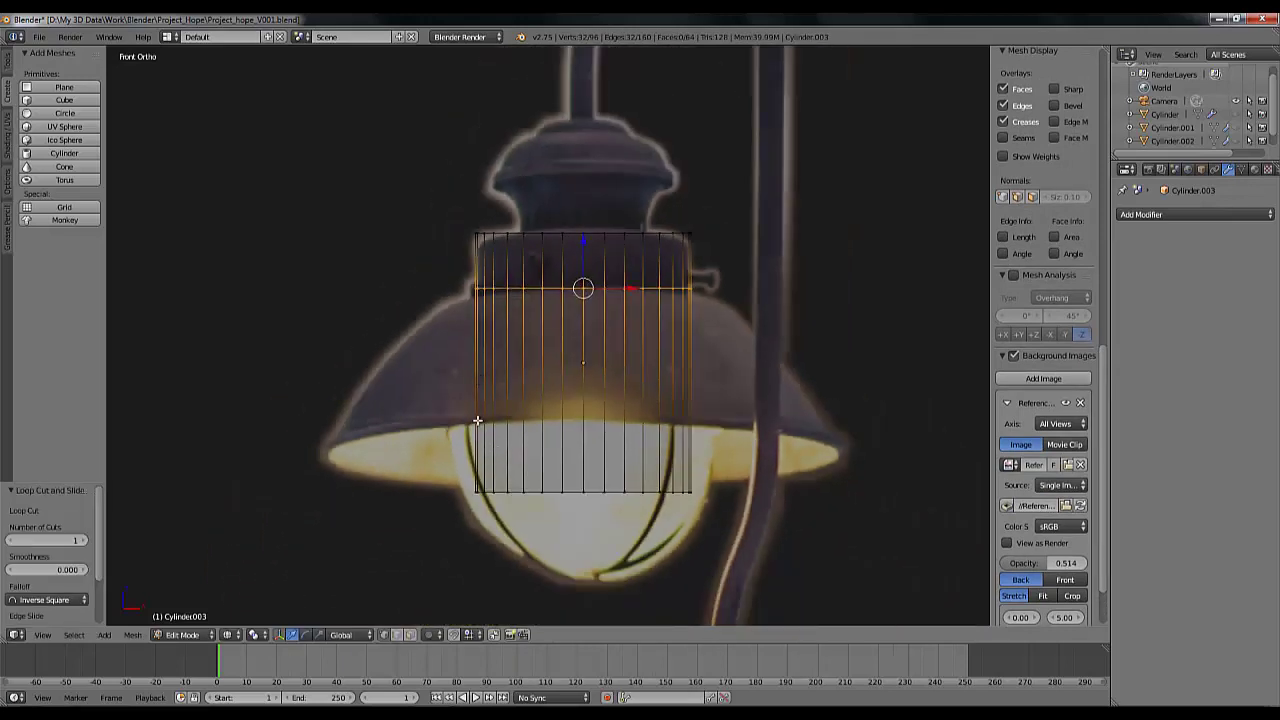
pyautogui.hotkey('ctrl', 'r')
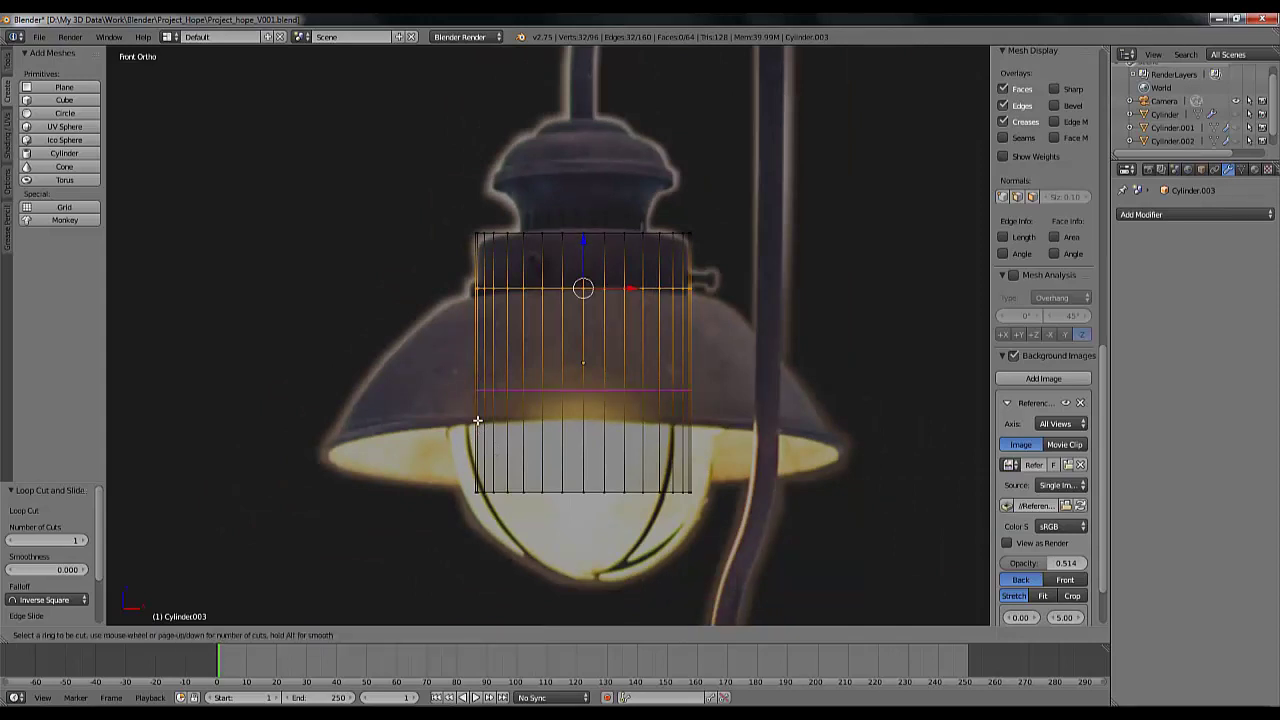
pyautogui.click(477, 421)
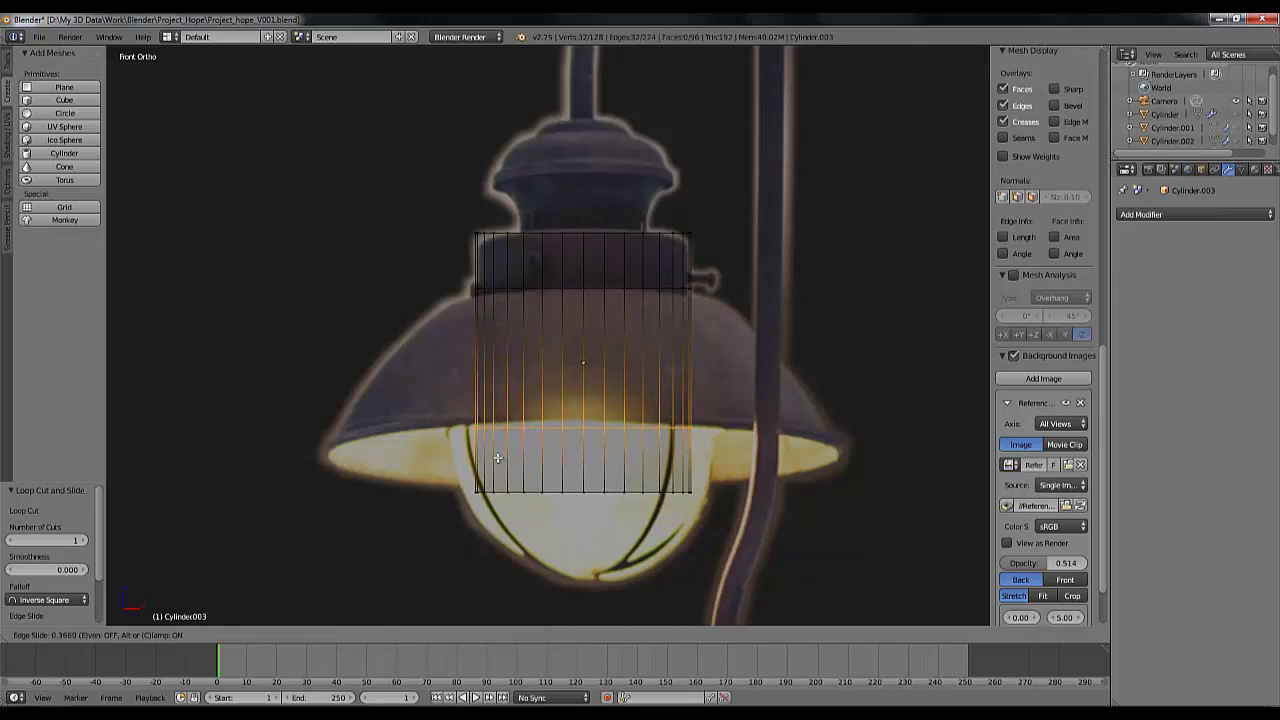
pyautogui.click(497, 456)
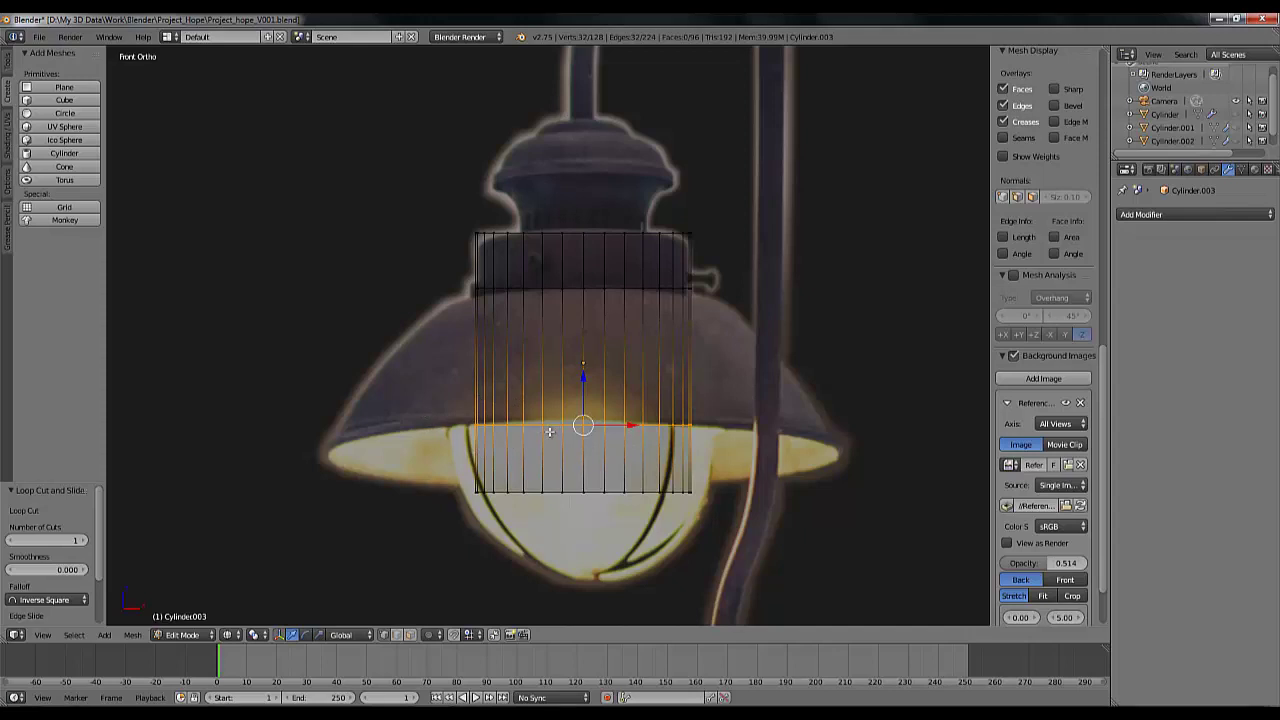
# Select the cylinder's bottom ring, widen it to the shade's rim, and raise it to rim height
pyautogui.press('a')
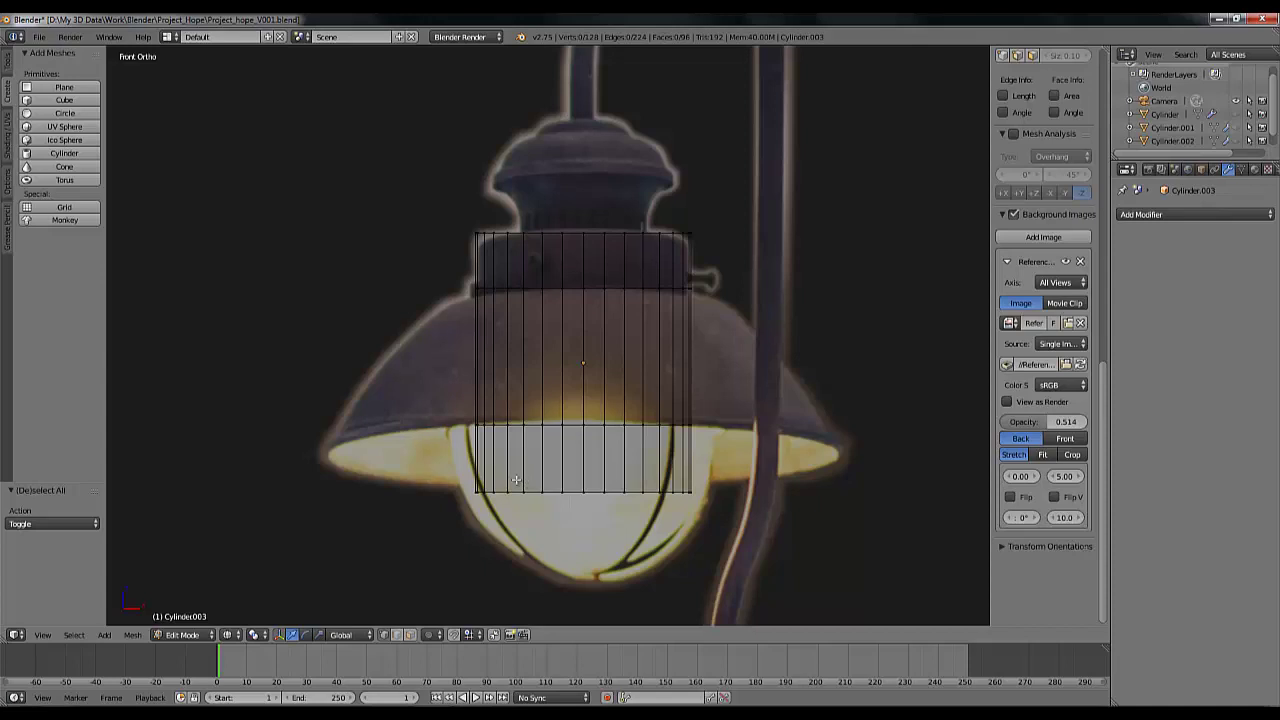
pyautogui.keyDown('alt'); pyautogui.rightClick(590, 420); pyautogui.keyUp('alt')
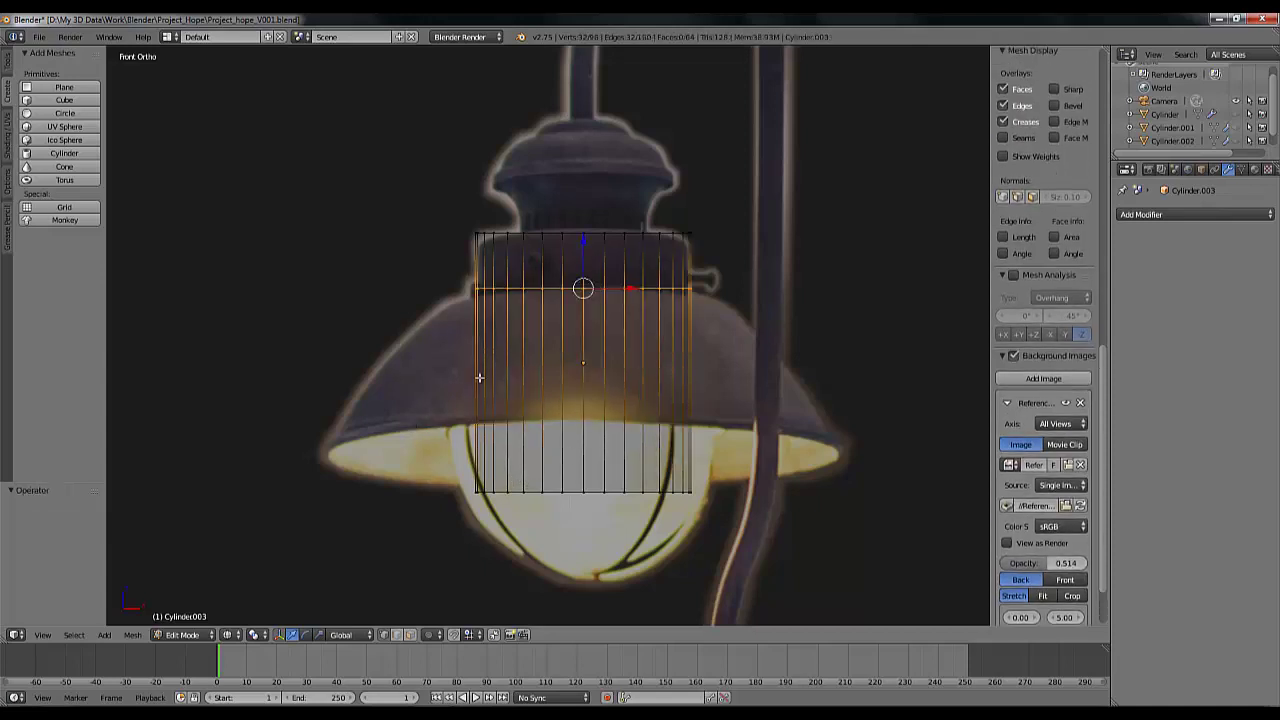
pyautogui.press('a')
pyautogui.keyDown('alt'); pyautogui.rightClick(668, 488); pyautogui.keyUp('alt')
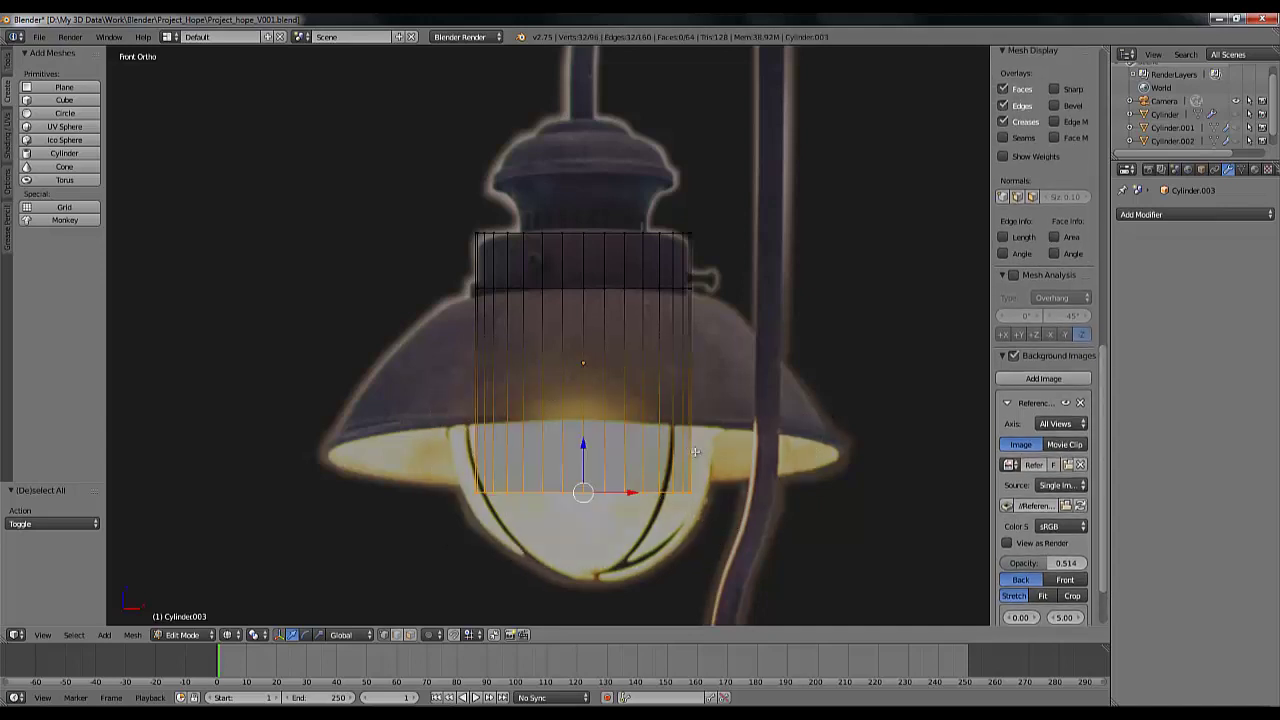
pyautogui.press('s')
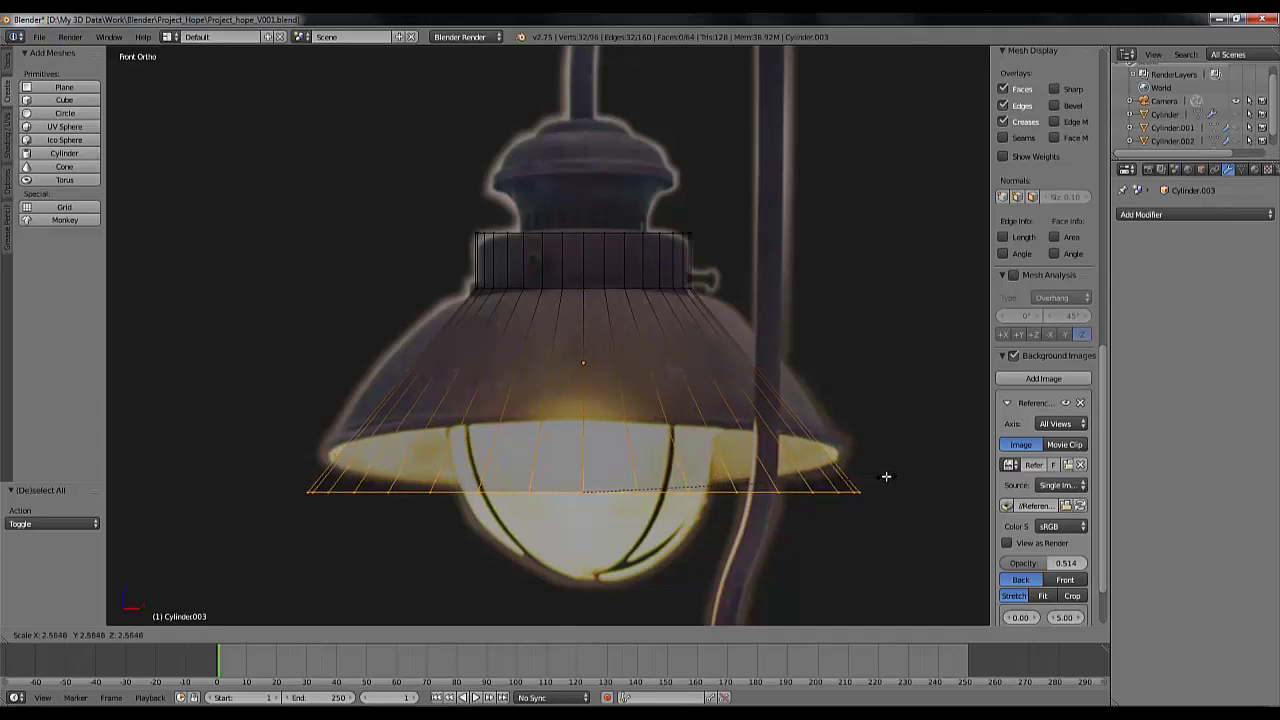
pyautogui.click(884, 475)
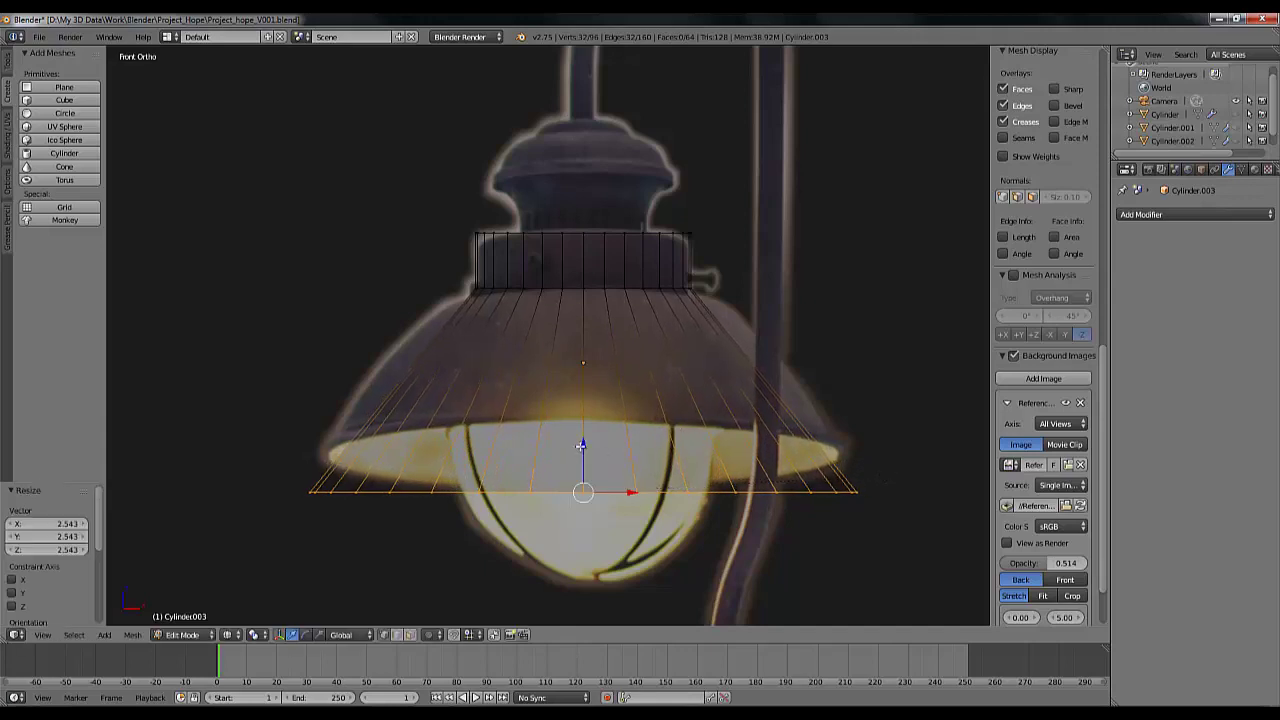
pyautogui.press('g')
pyautogui.press('z')
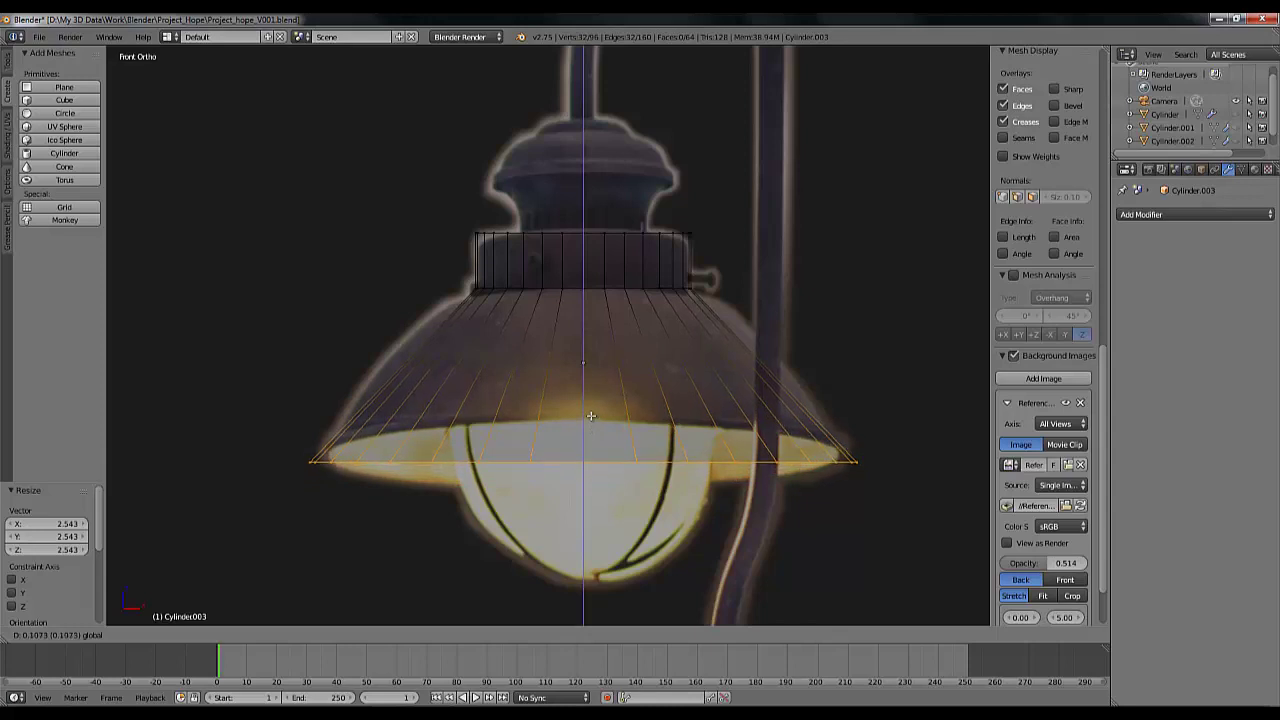
pyautogui.click(684, 469)
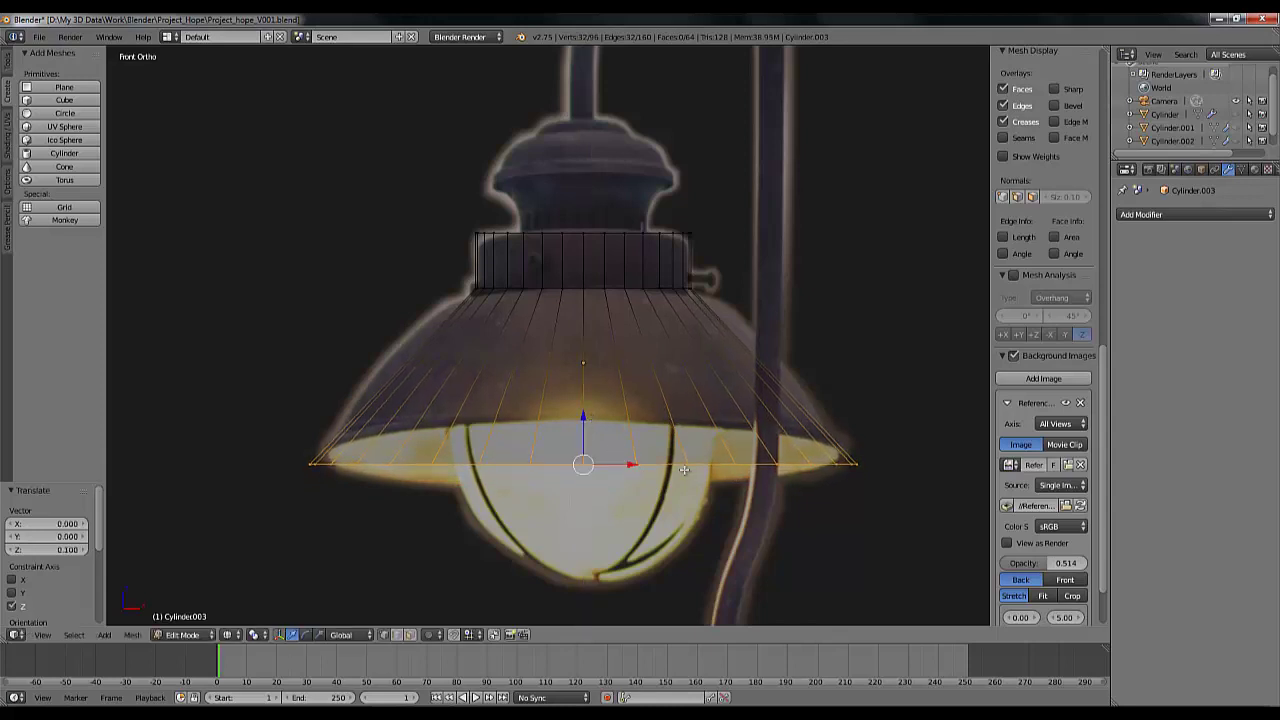
pyautogui.press('ctrl+KP_8')
pyautogui.press('ctrl+KP_4')
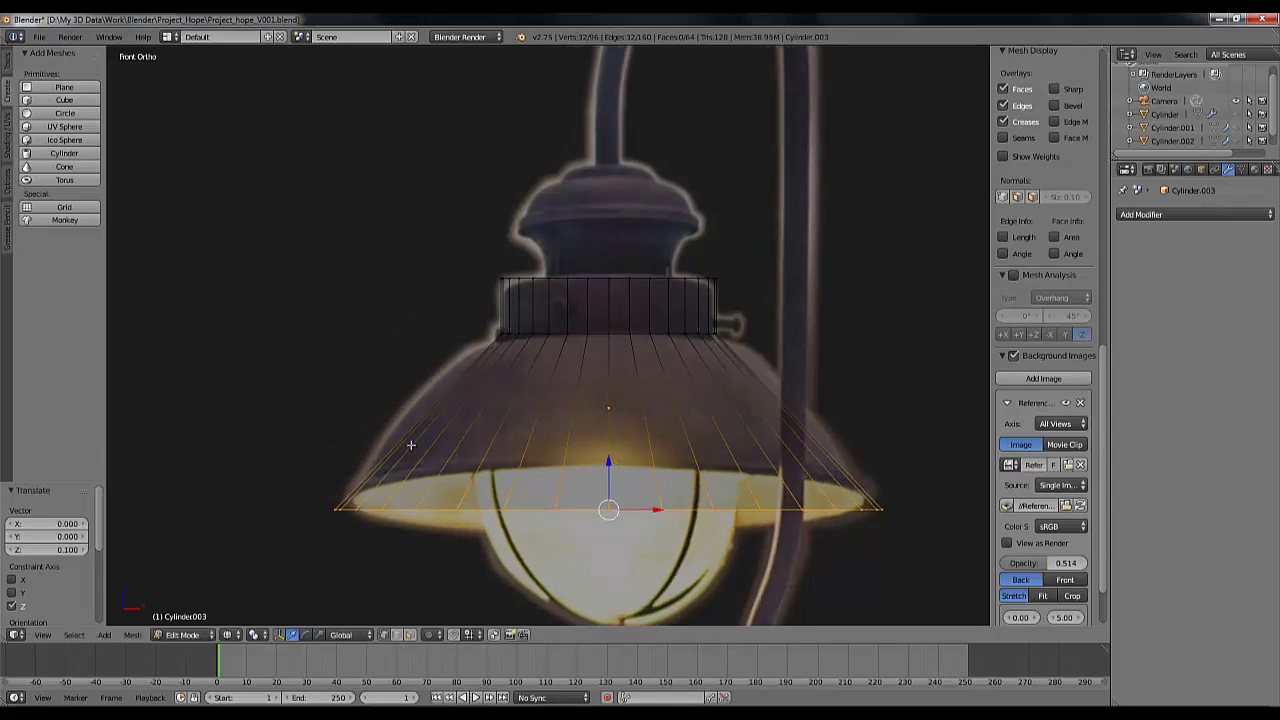
# Add two loop cuts on the flared shade, widening each to follow the shade's curve
pyautogui.hotkey('ctrl', 'r')
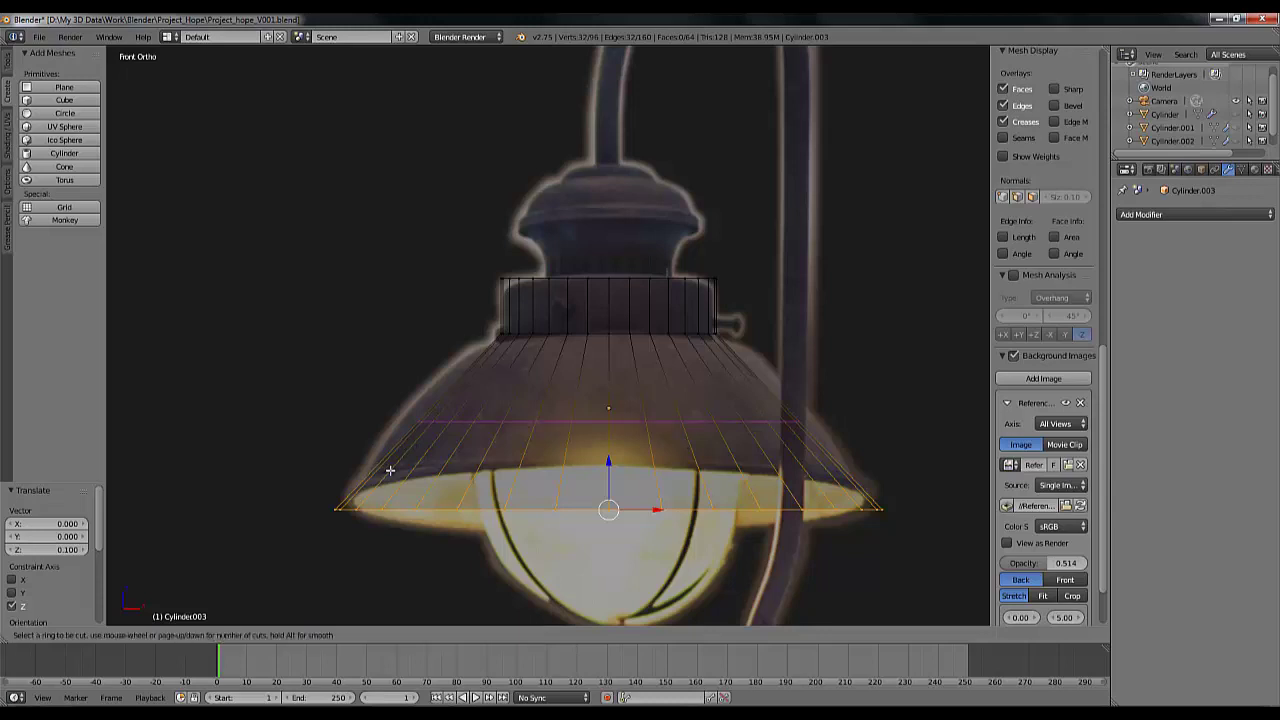
pyautogui.click(389, 470)
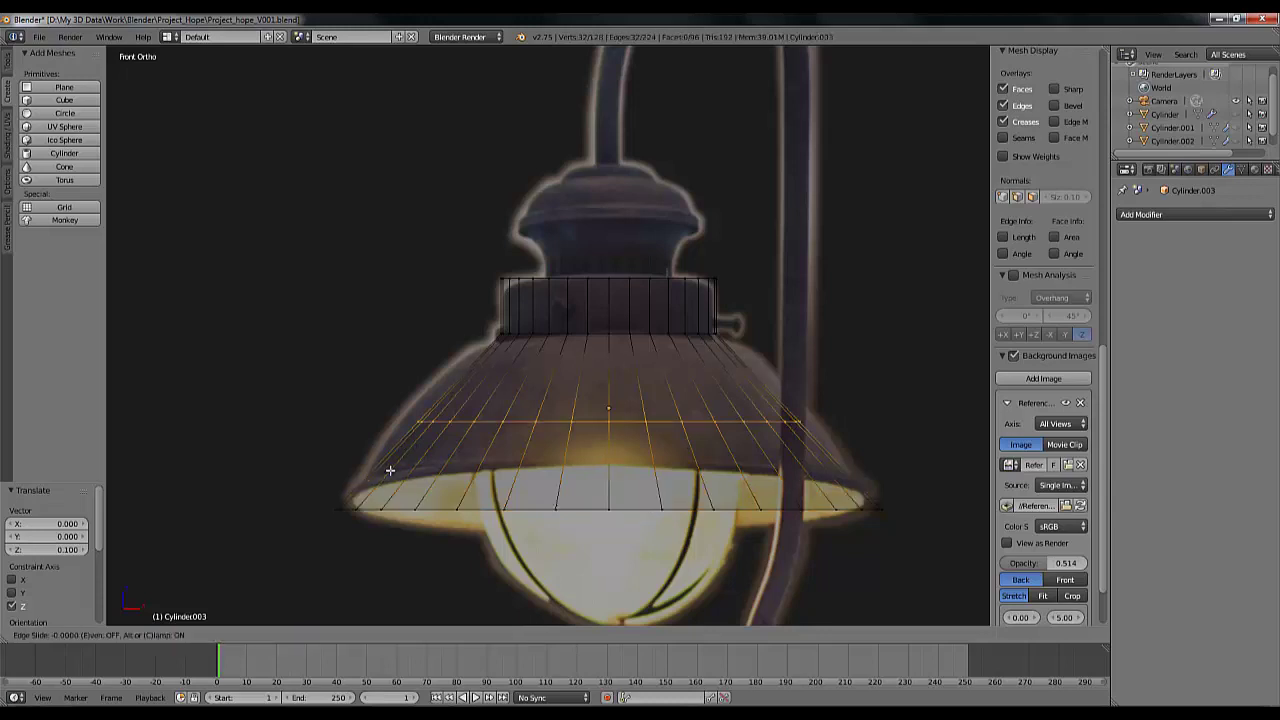
pyautogui.click(361, 538)
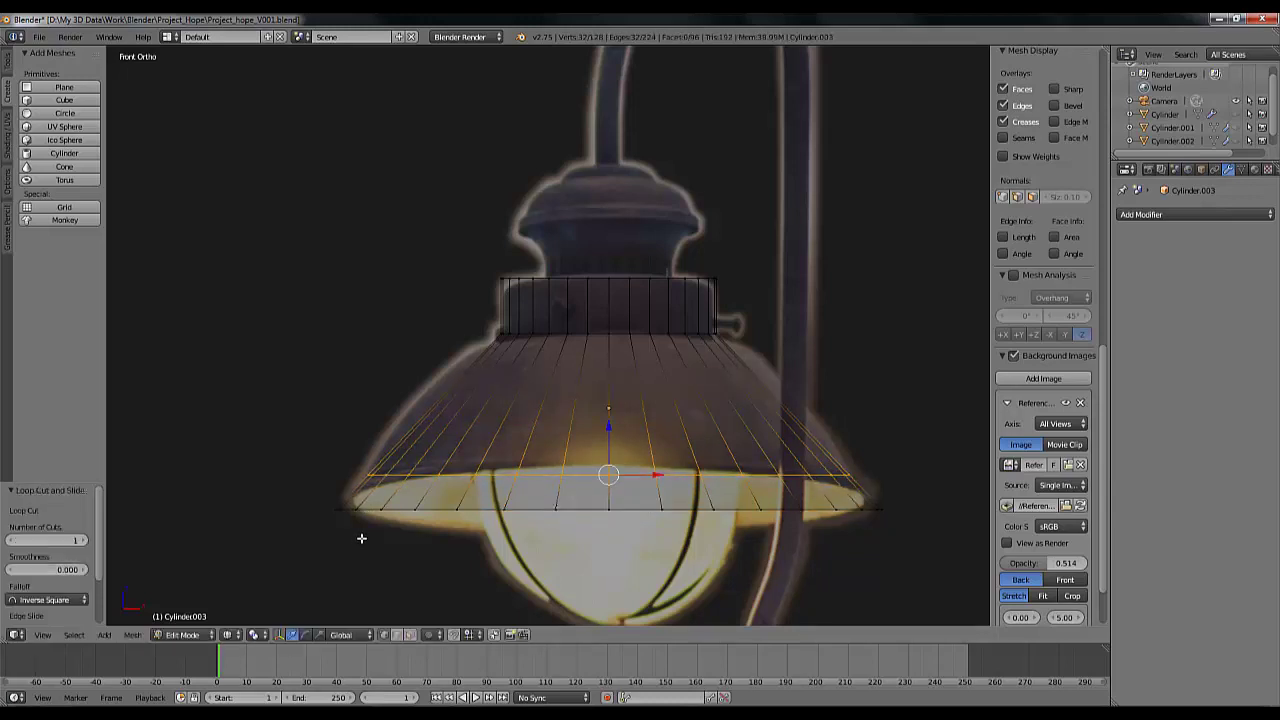
pyautogui.press('s')
pyautogui.click(688, 469)
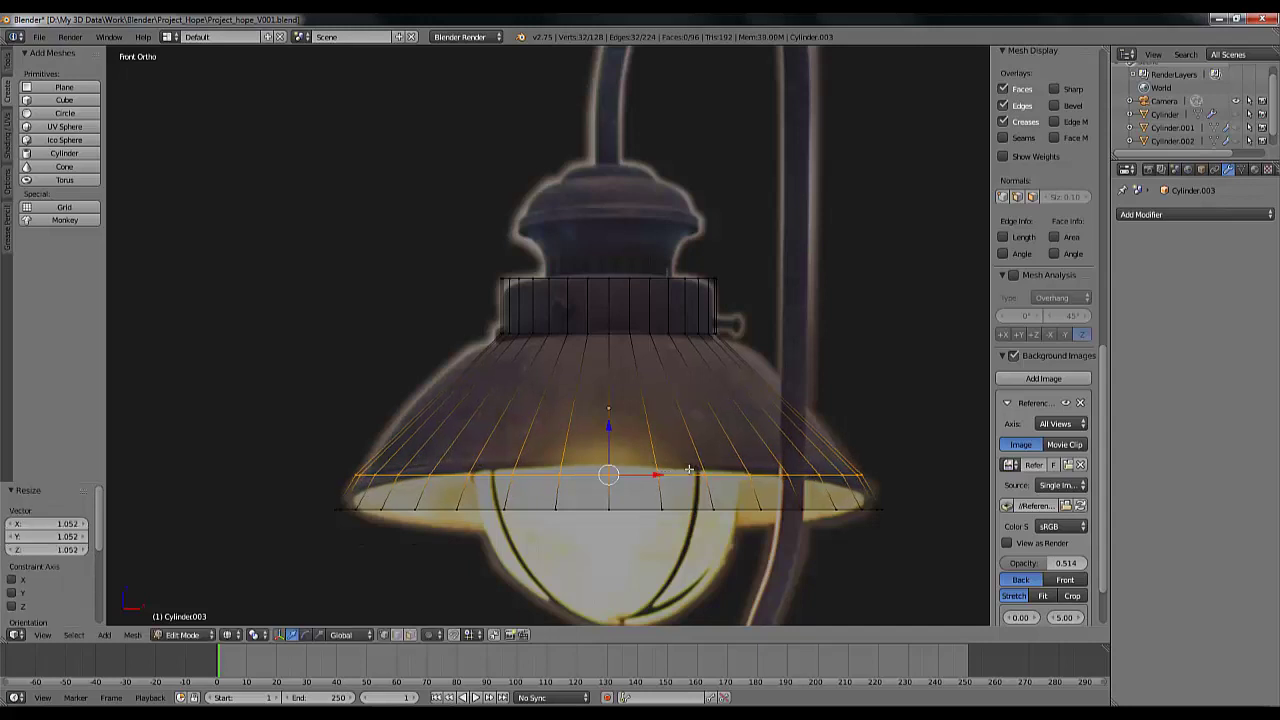
pyautogui.hotkey('ctrl', 'r')
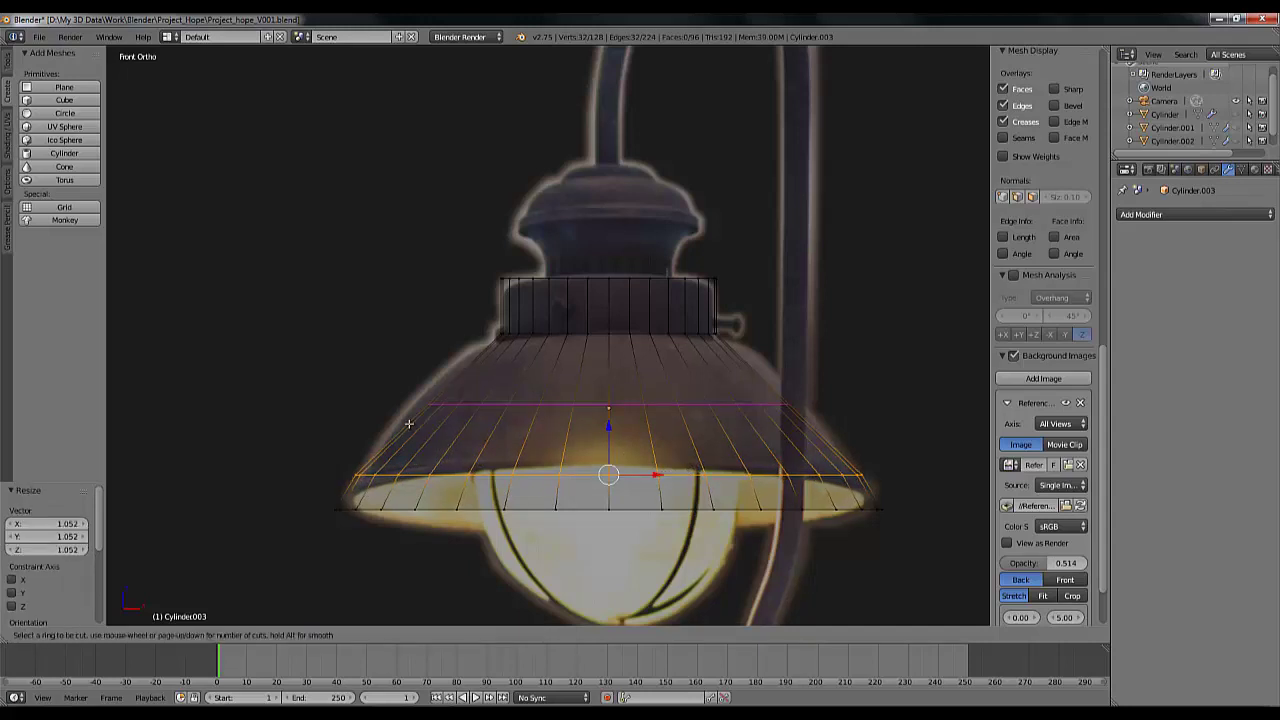
pyautogui.click(406, 428)
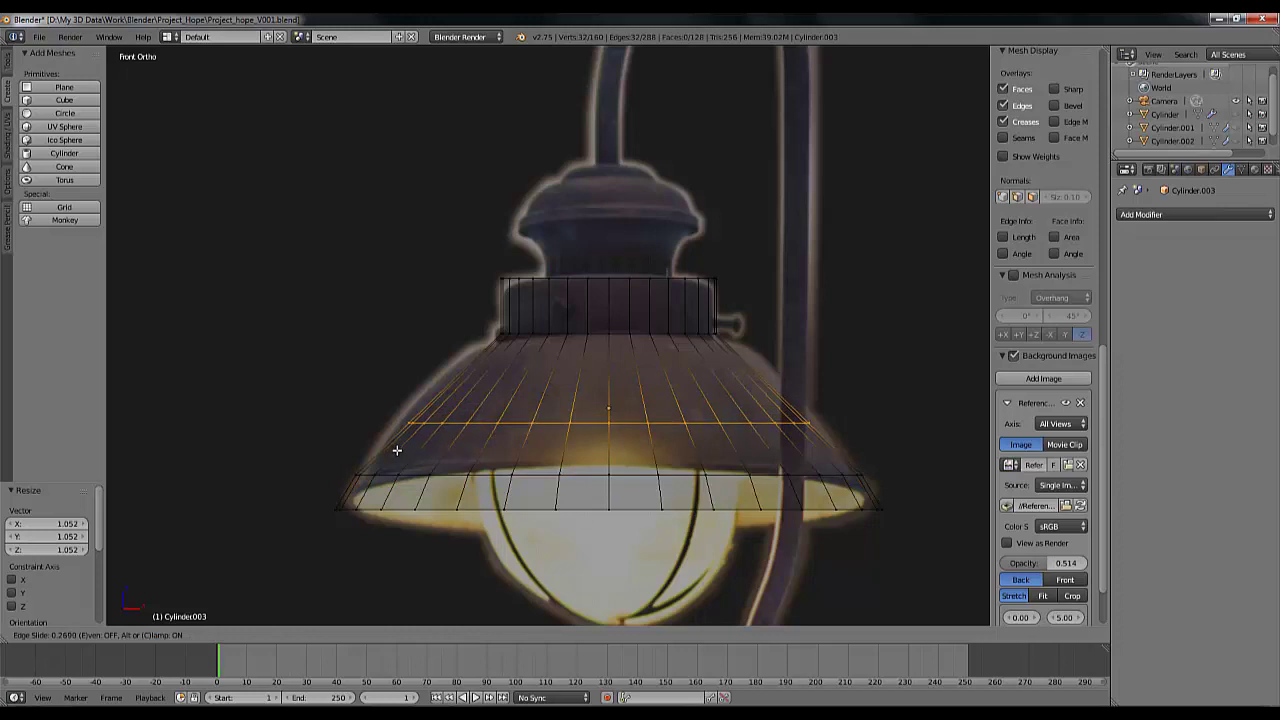
pyautogui.click(397, 449)
pyautogui.press('s')
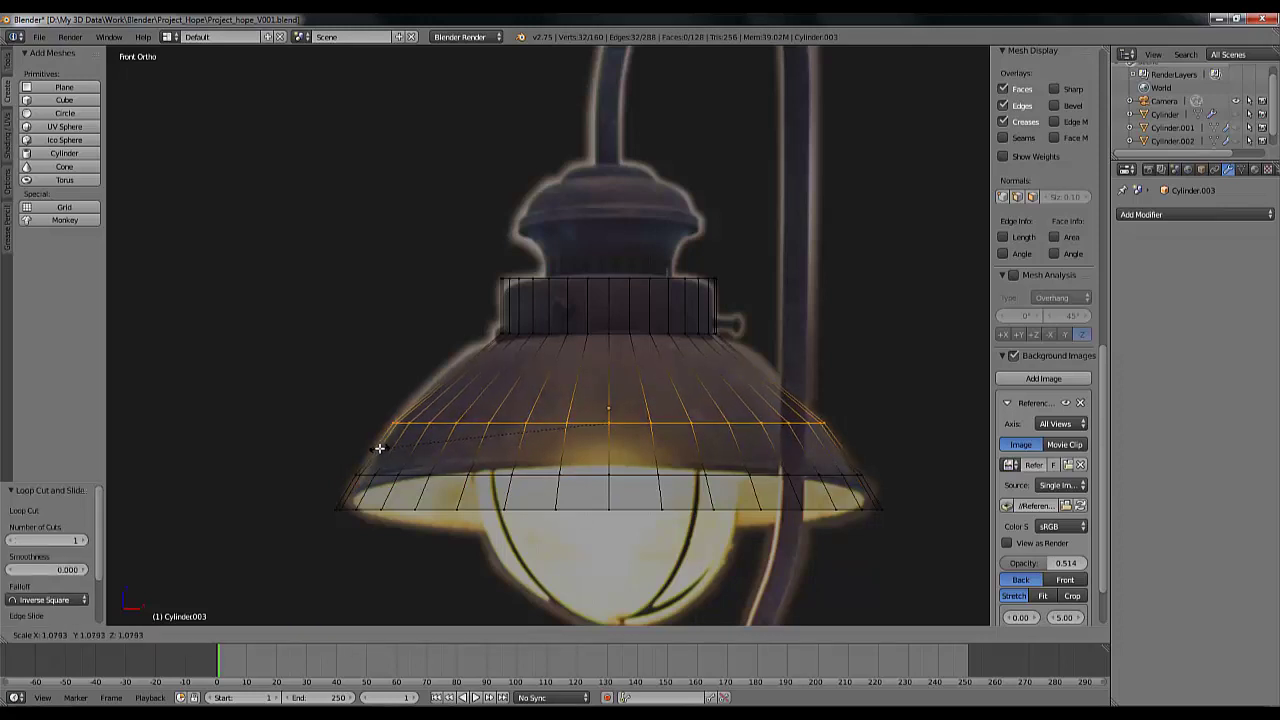
pyautogui.click(379, 448)
# Add two more loops near the shade top, widening them to match the reference, the last to 1.072
pyautogui.hotkey('ctrl', 'r')
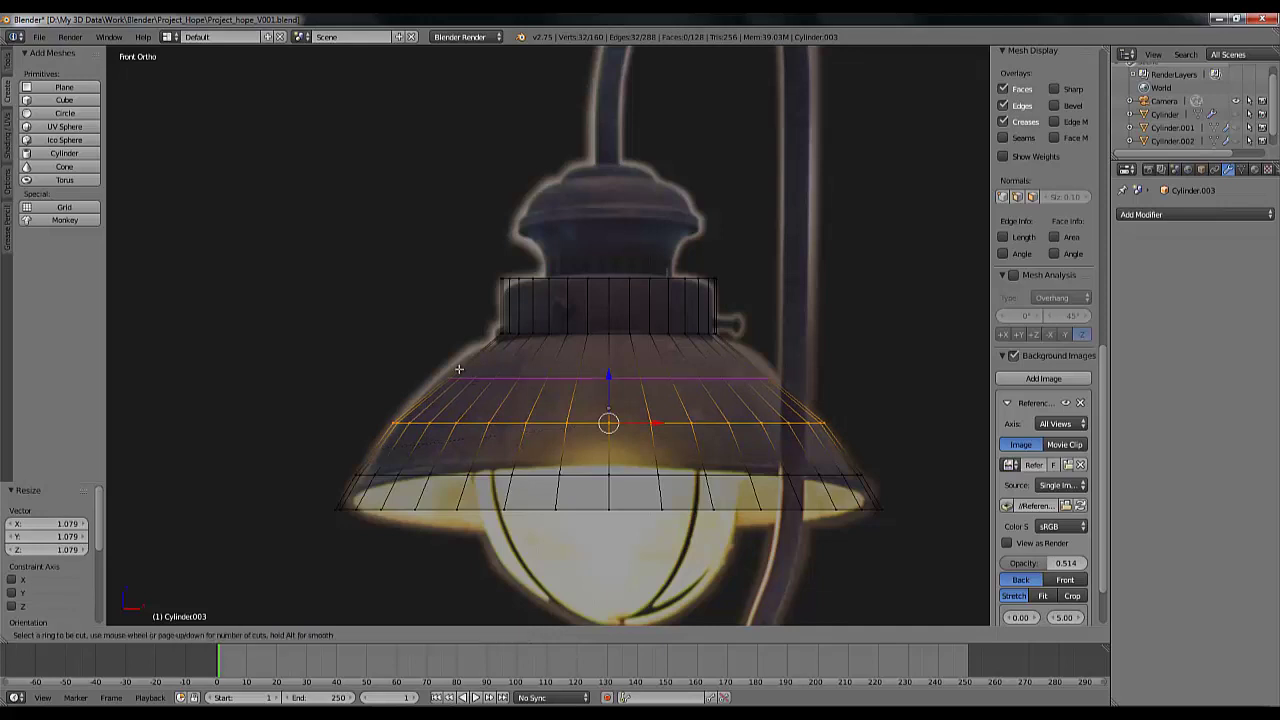
pyautogui.click(459, 369)
pyautogui.click(459, 369)
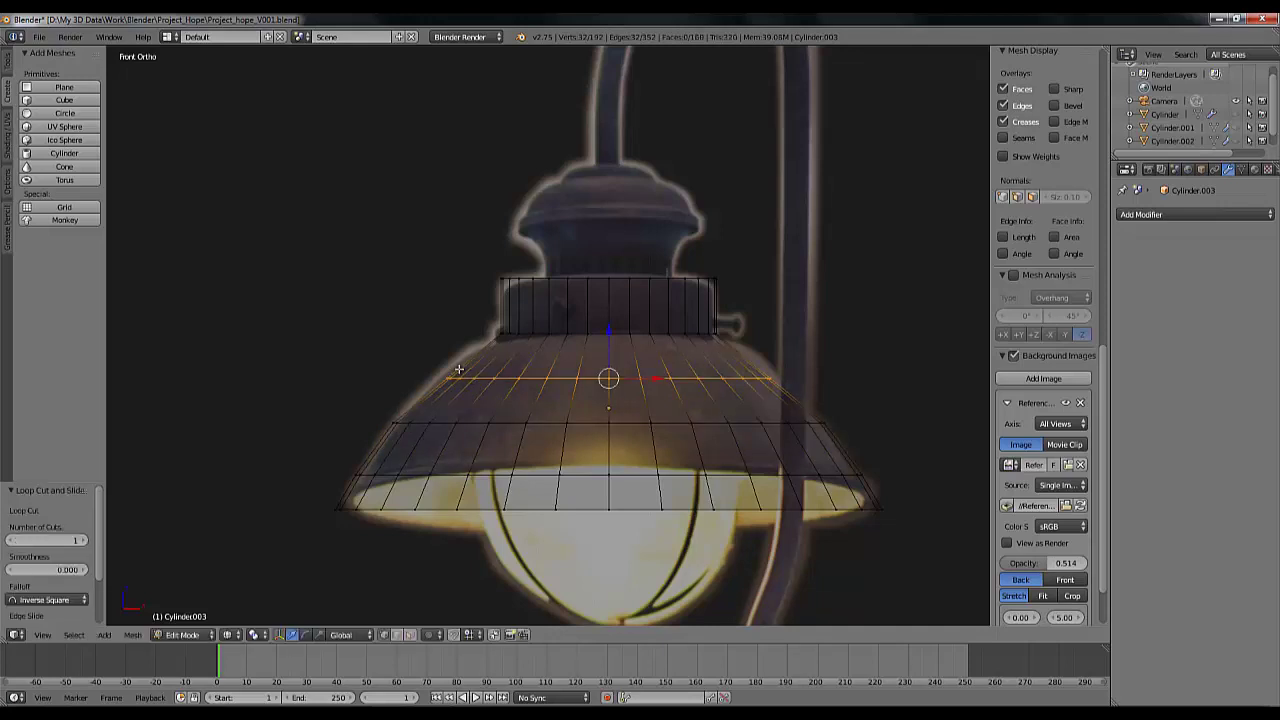
pyautogui.press('s')
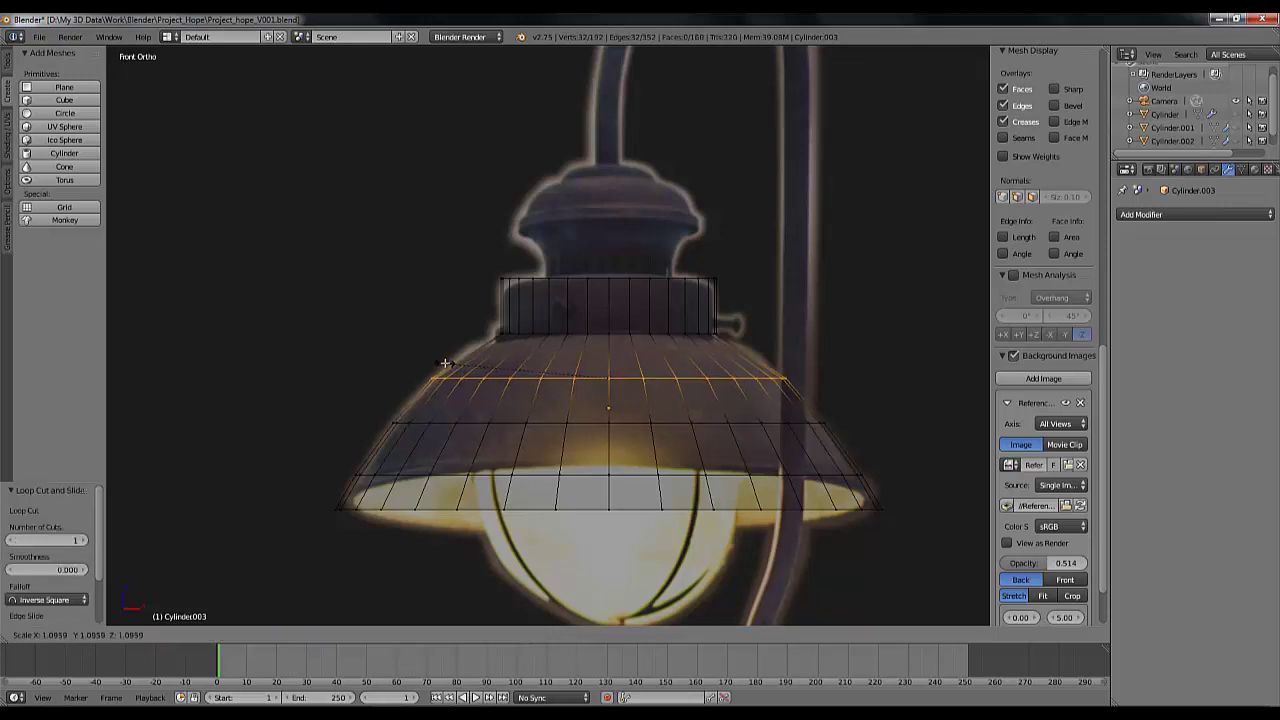
pyautogui.click(445, 363)
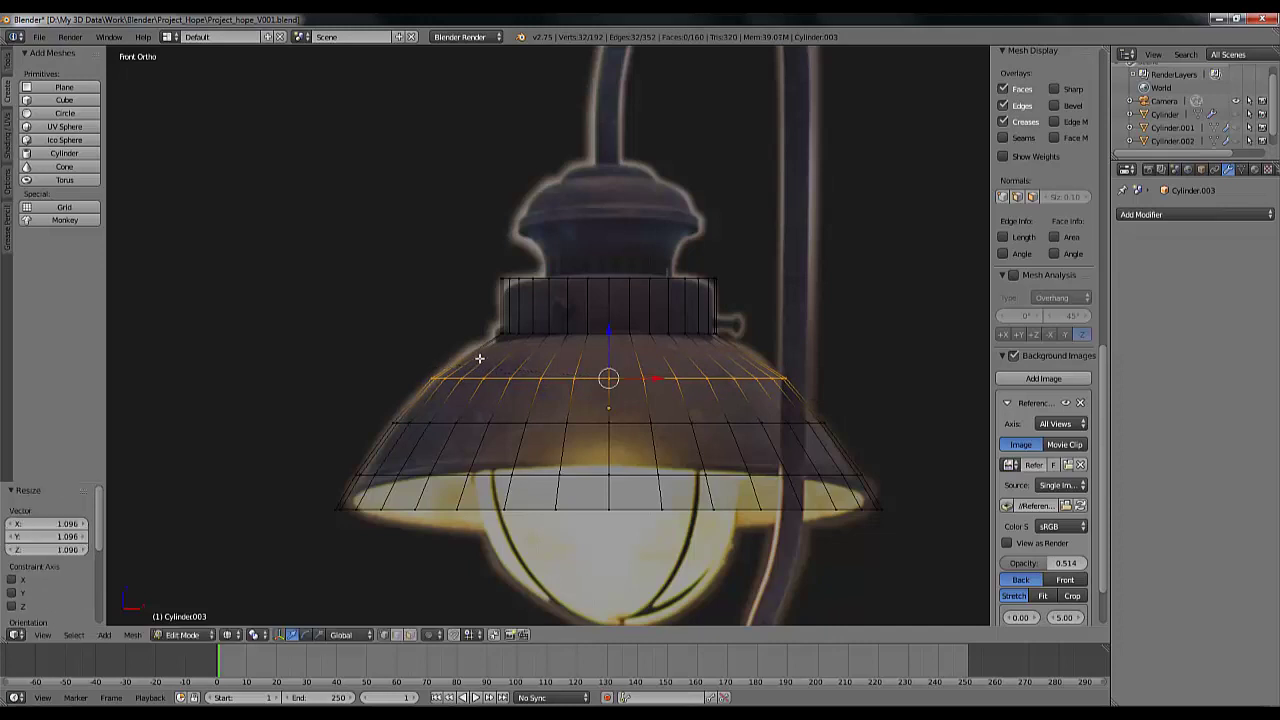
pyautogui.hotkey('ctrl', 'r')
pyautogui.click(477, 349)
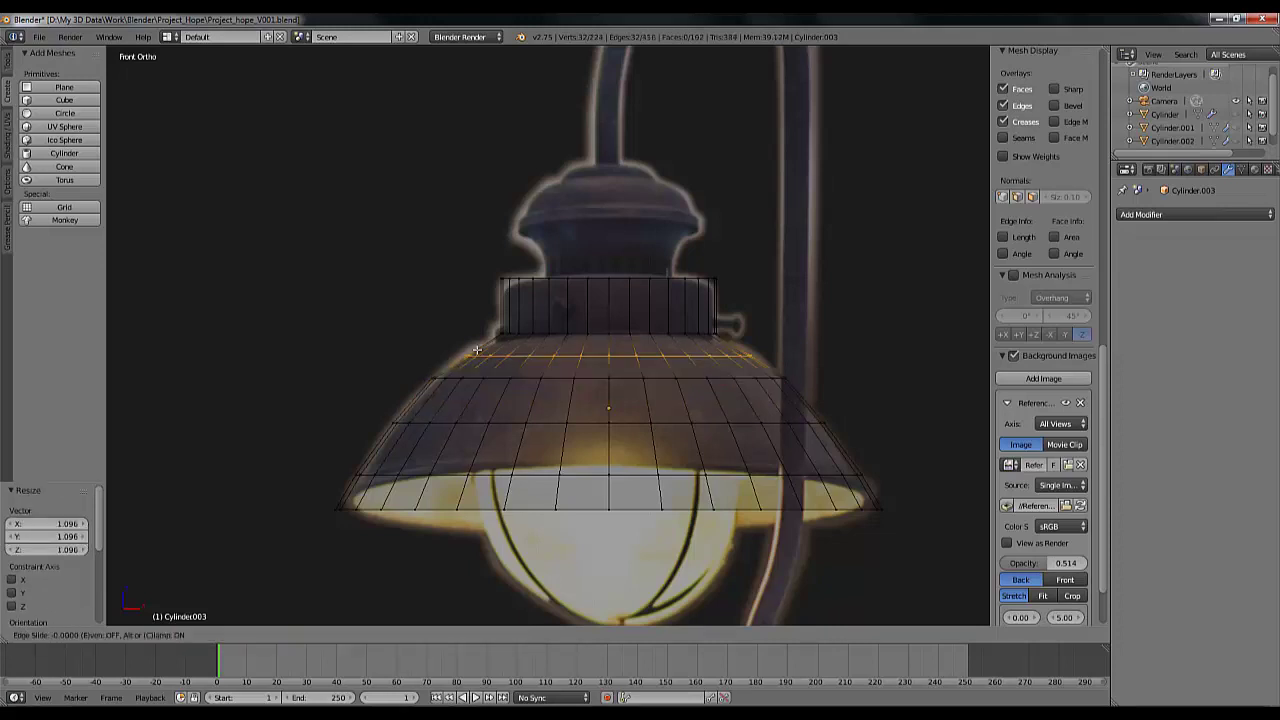
pyautogui.click(477, 349)
pyautogui.press('s')
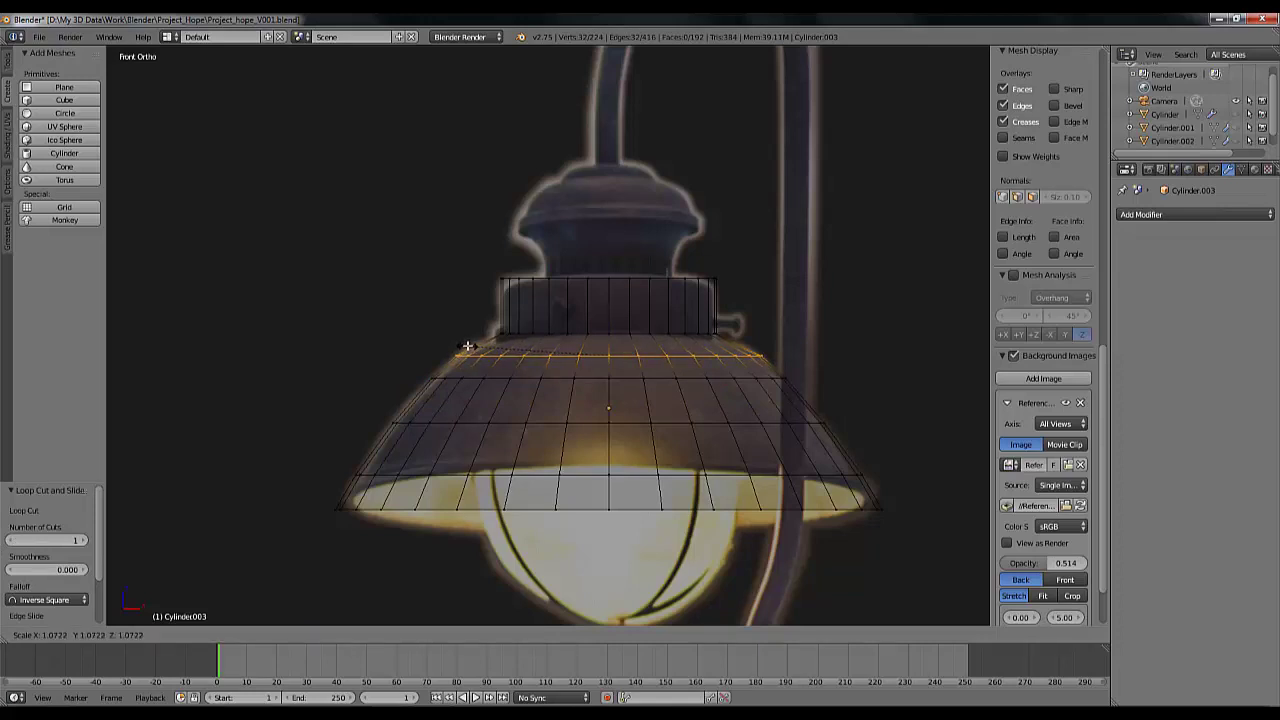
pyautogui.click(467, 346)
# Add edge loops at the collar base and near the collar top
pyautogui.scroll(5, 553, 378)
pyautogui.keyDown('shift'); pyautogui.scroll(4, 582, 372); pyautogui.keyUp('shift')
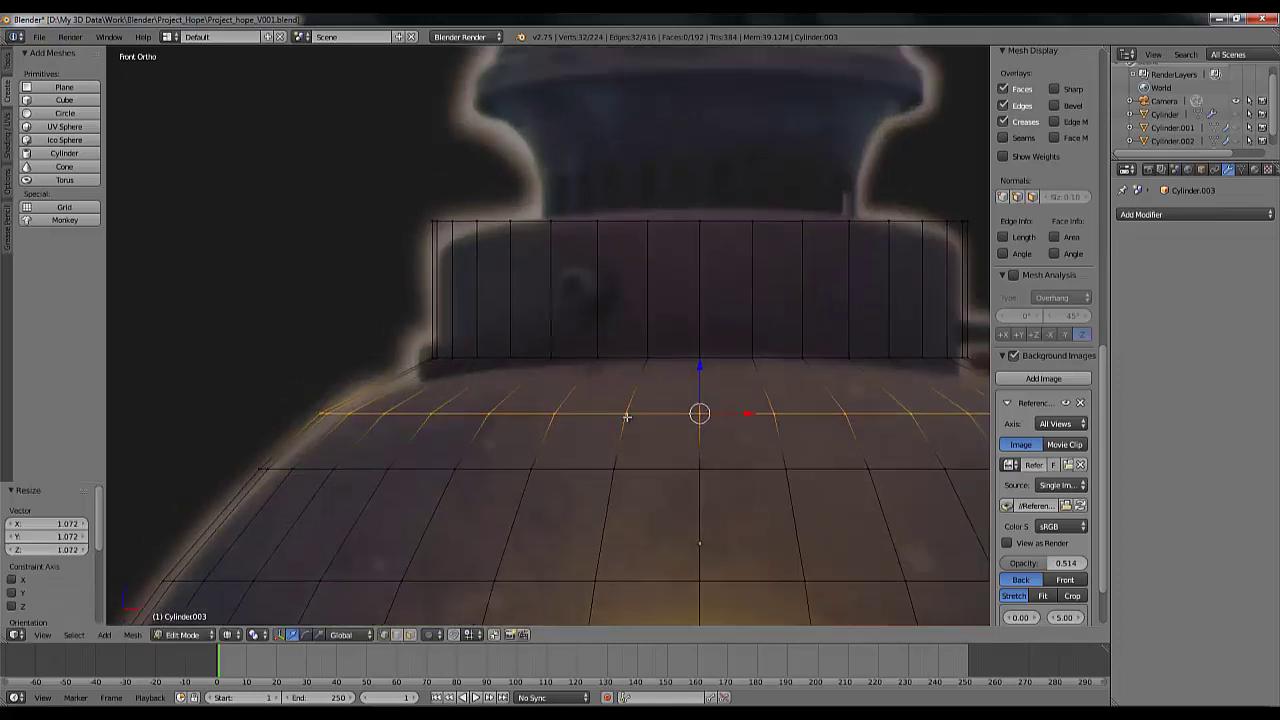
pyautogui.hotkey('ctrl', 'r')
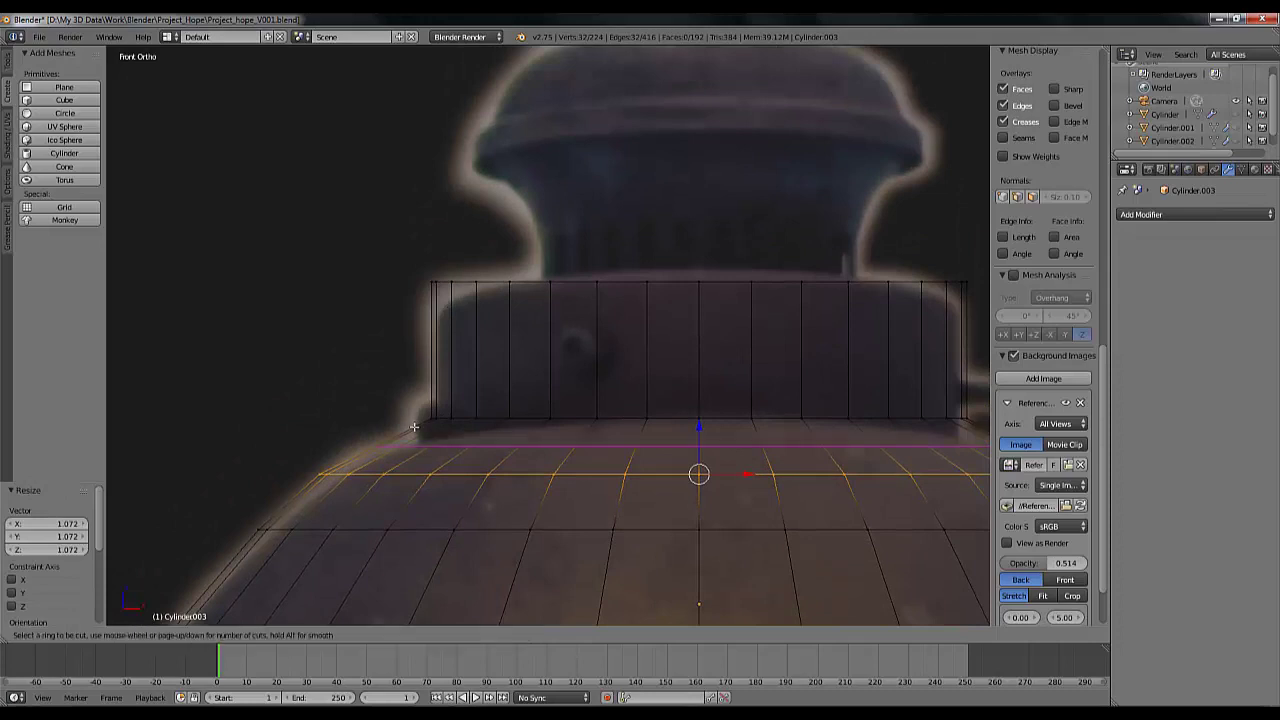
pyautogui.click(414, 427)
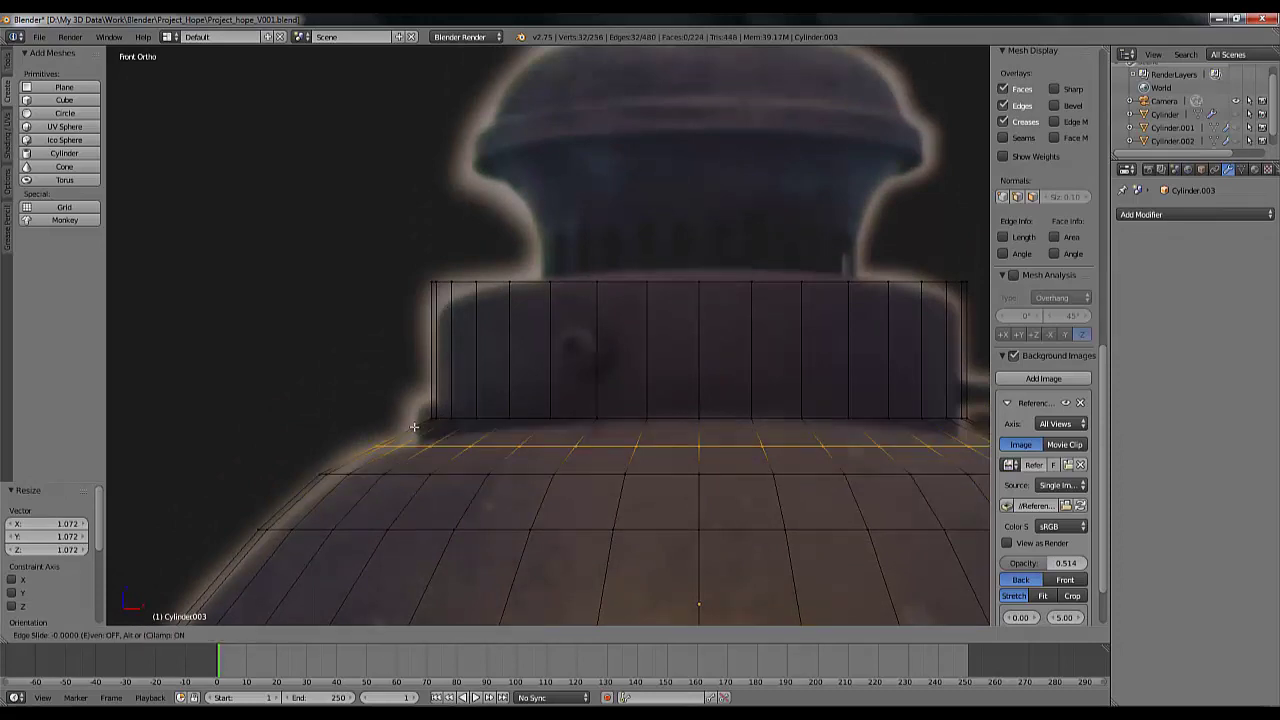
pyautogui.click(455, 397)
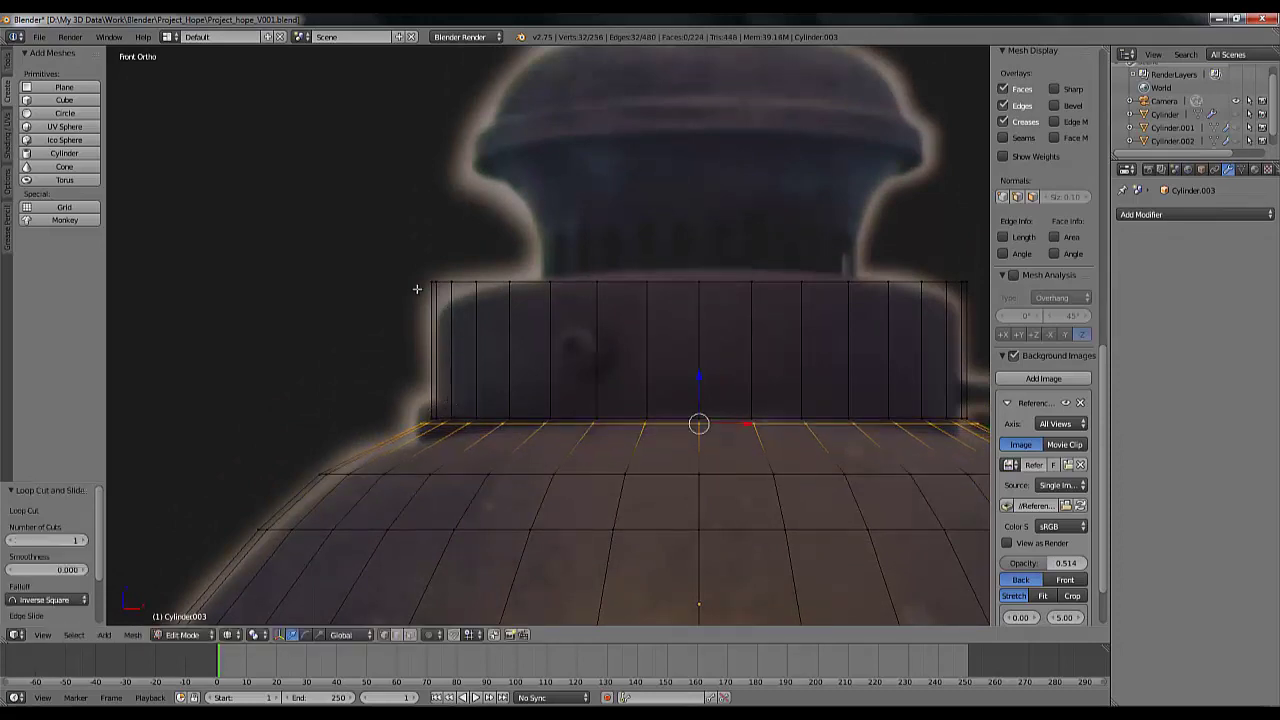
pyautogui.hotkey('ctrl', 'r')
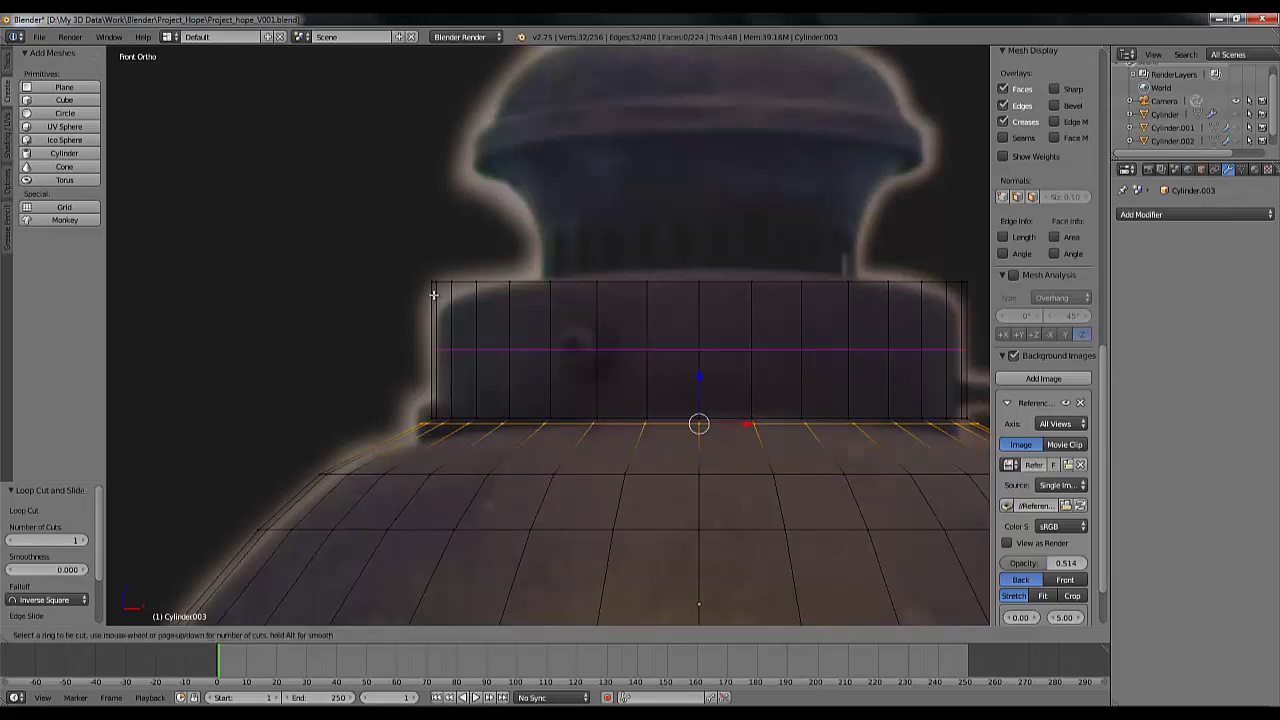
pyautogui.click(433, 292)
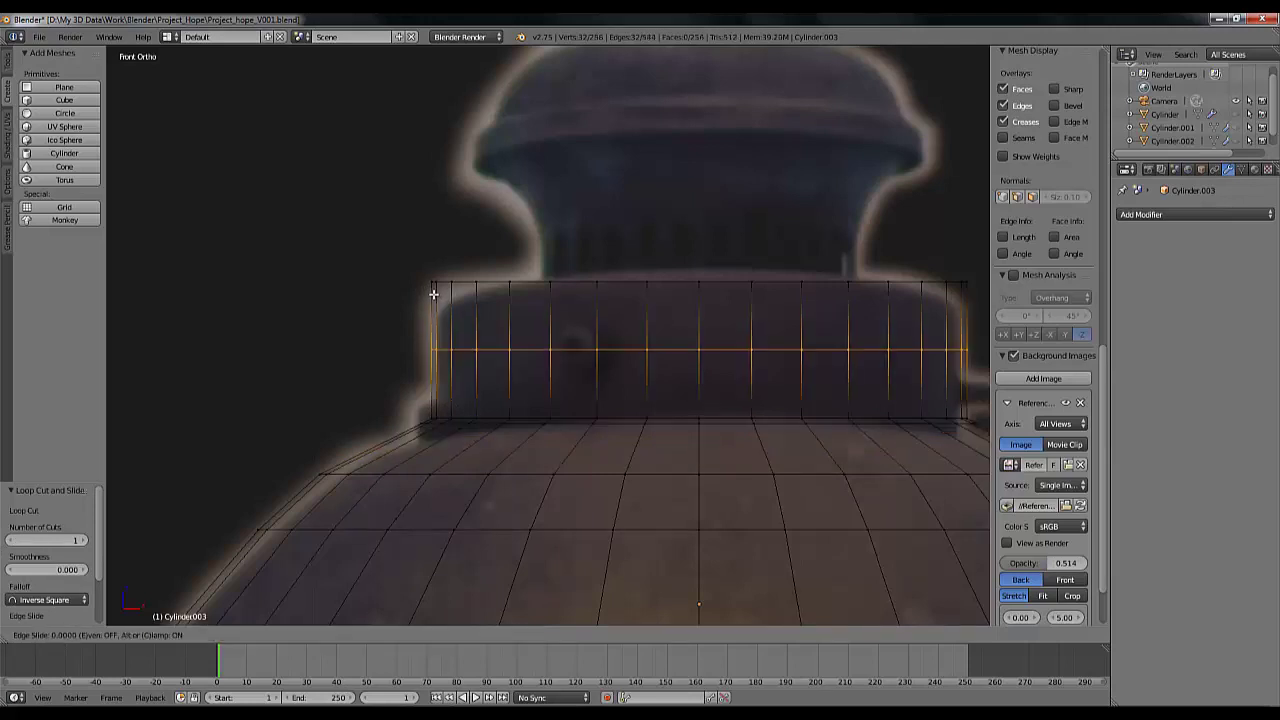
pyautogui.click(439, 235)
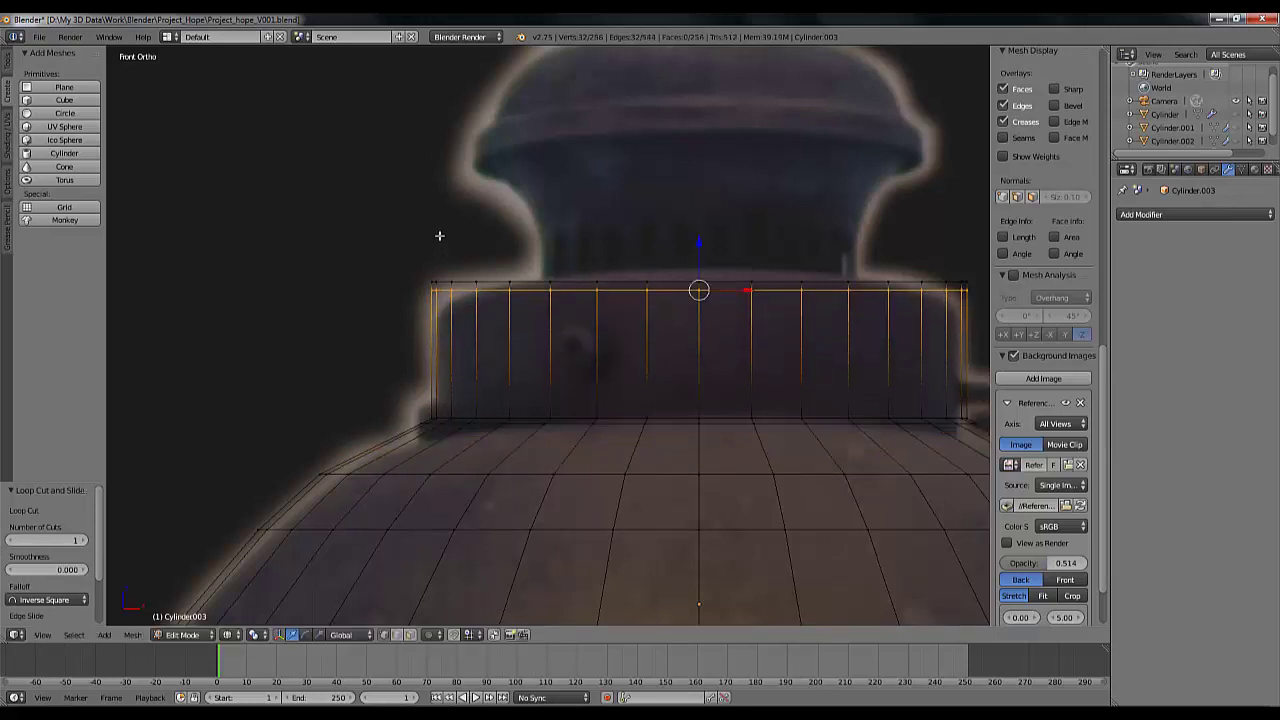
# Add an edge loop near the collar bottom and switch to solid shading
pyautogui.hotkey('ctrl', 'r')
pyautogui.click(436, 400)
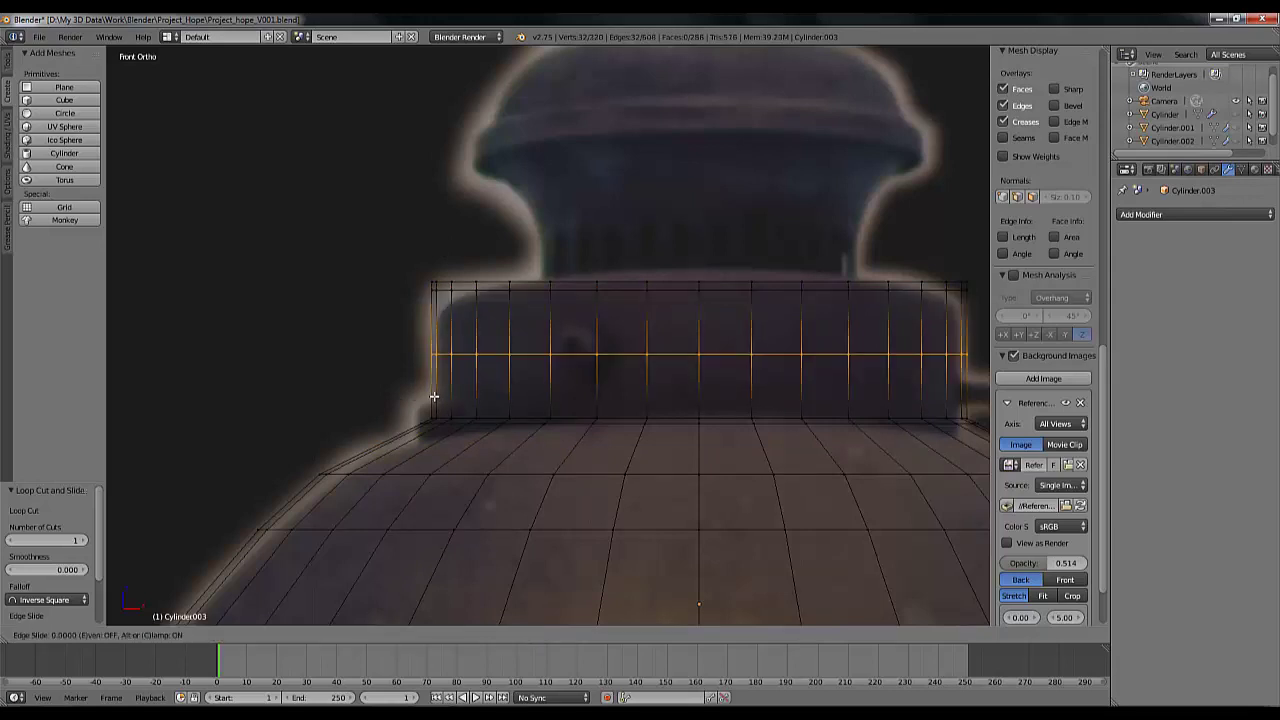
pyautogui.click(455, 452)
pyautogui.moveTo(530, 342)
pyautogui.mouseDown(button='middle')
pyautogui.moveTo(577, 400)
pyautogui.moveTo(557, 412)
pyautogui.moveTo(609, 462)
pyautogui.moveTo(585, 400)
pyautogui.moveTo(560, 380)
pyautogui.moveTo(586, 234)
pyautogui.moveTo(566, 360)
pyautogui.moveTo(510, 344)
pyautogui.mouseUp(button='middle')
pyautogui.press('z')
pyautogui.scroll(-3, 551, 409)
pyautogui.scroll(2, 583, 389)
pyautogui.scroll(-2, 553, 413)
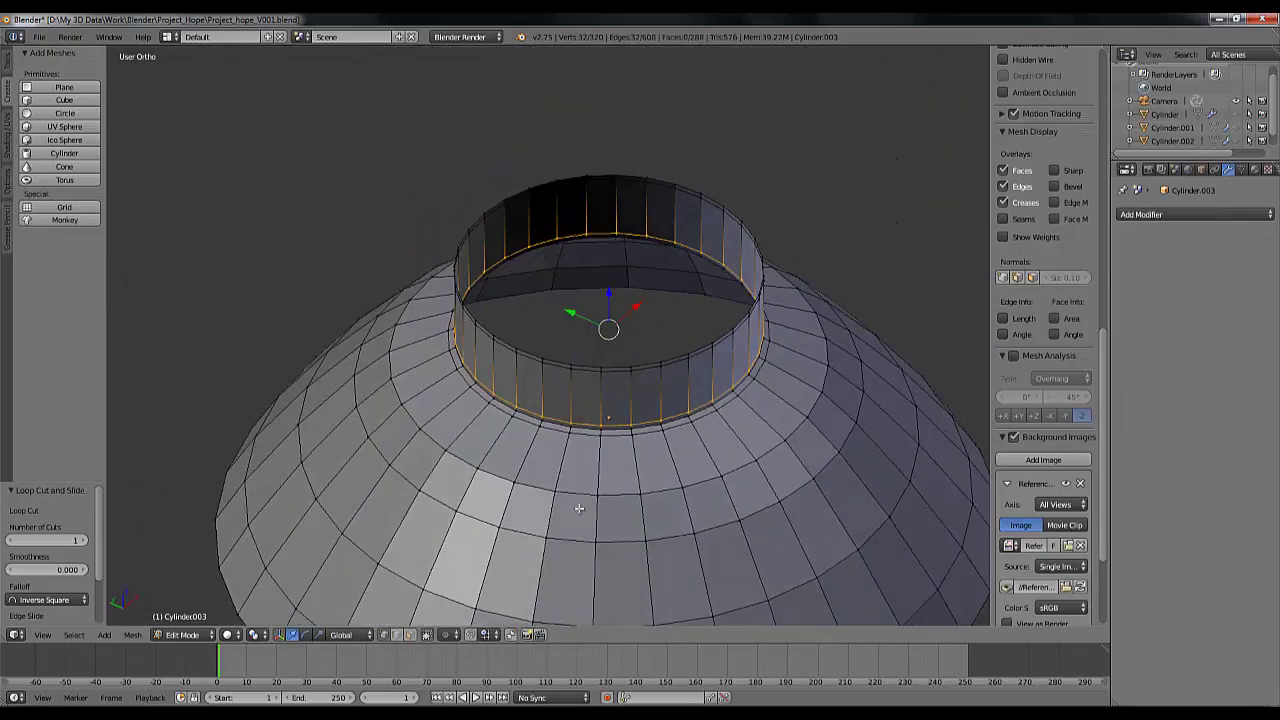
# Select the collar's rim edge loops and fill the top opening with a face
pyautogui.rightClick(582, 357)
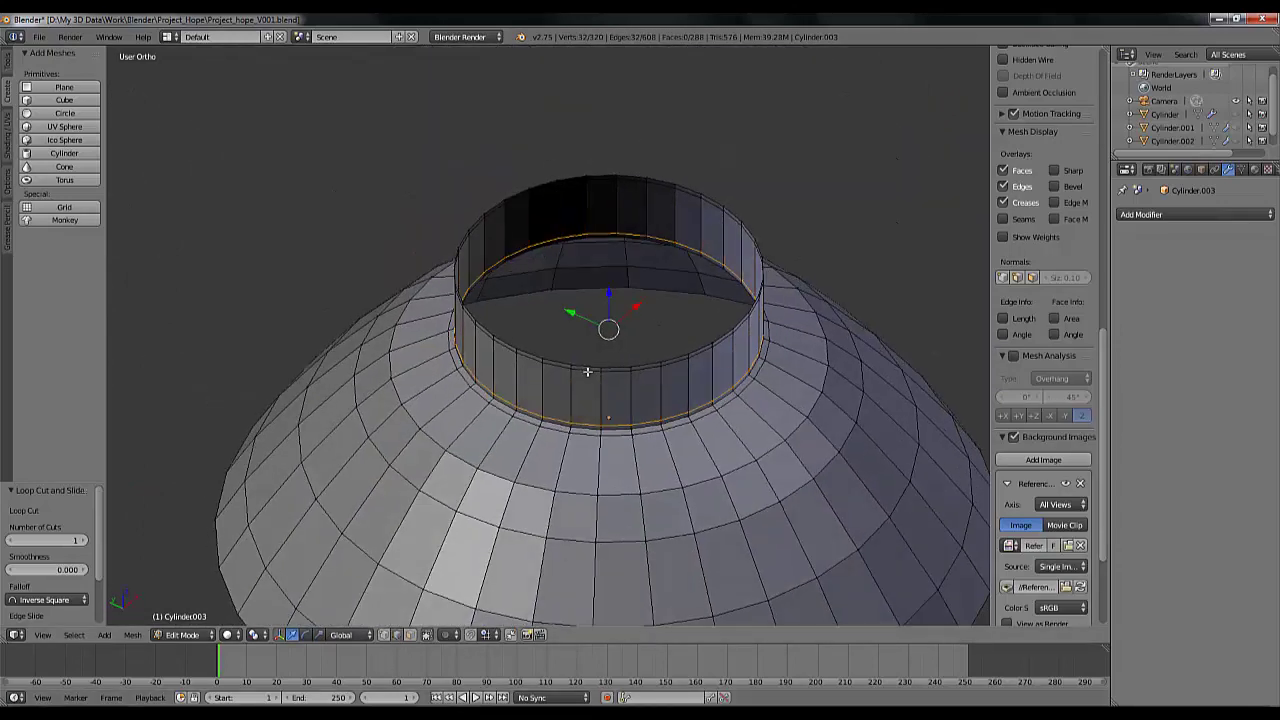
pyautogui.rightClick(654, 383)
pyautogui.hotkey('ctrl', 'e')
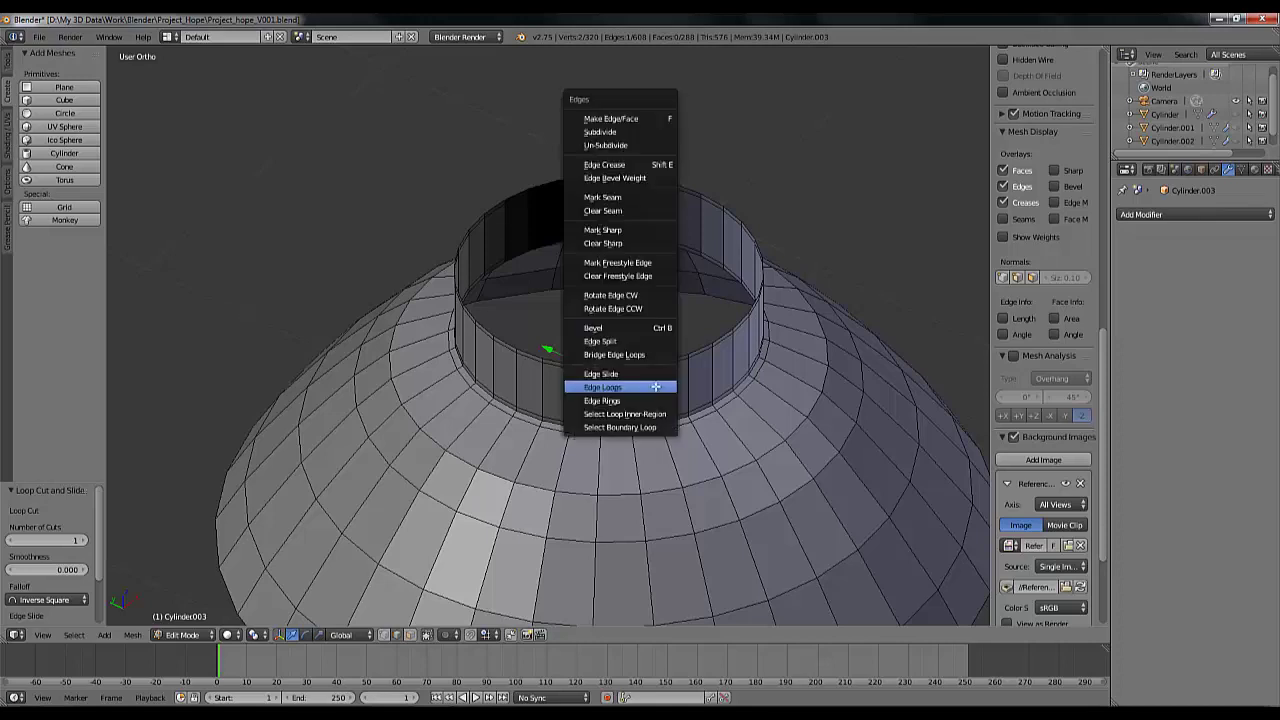
pyautogui.click(655, 387)
pyautogui.press('f')
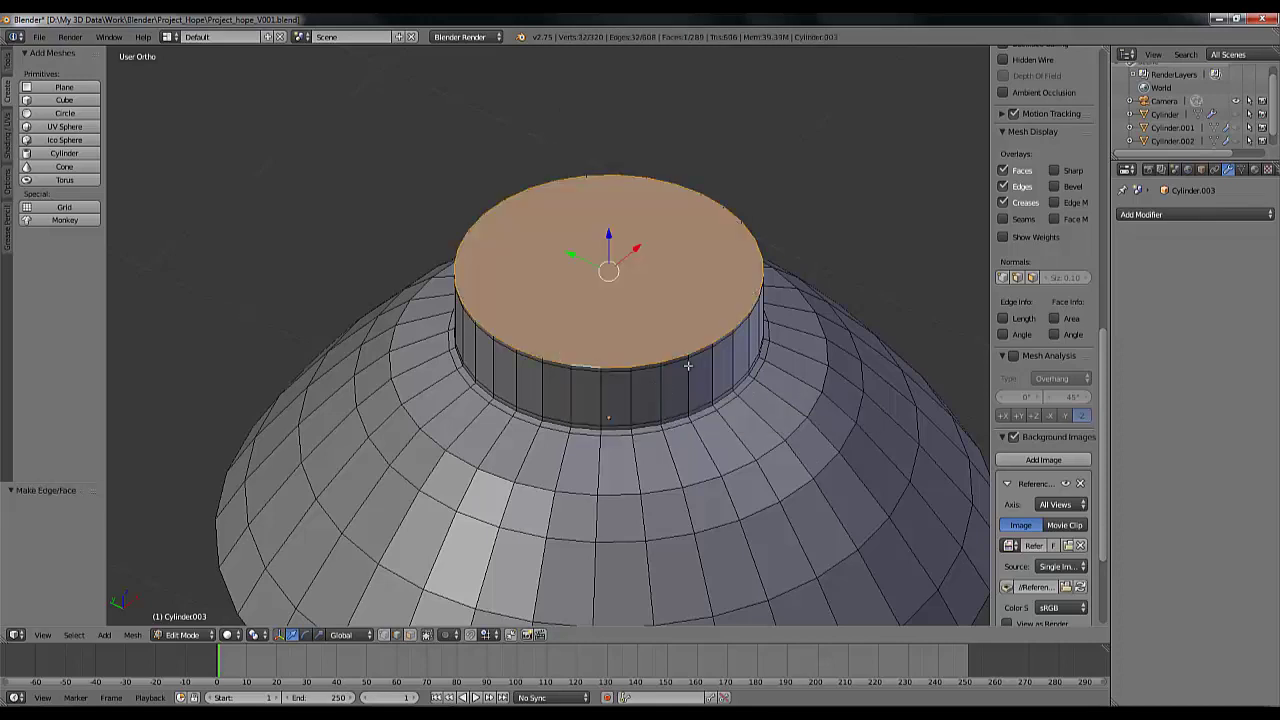
# Check the object, then select the new top face of the collar in face-select mode
pyautogui.press('Tab')
pyautogui.moveTo(688, 366); pyautogui.dragTo(581, 399, button='middle')
pyautogui.press('Tab')
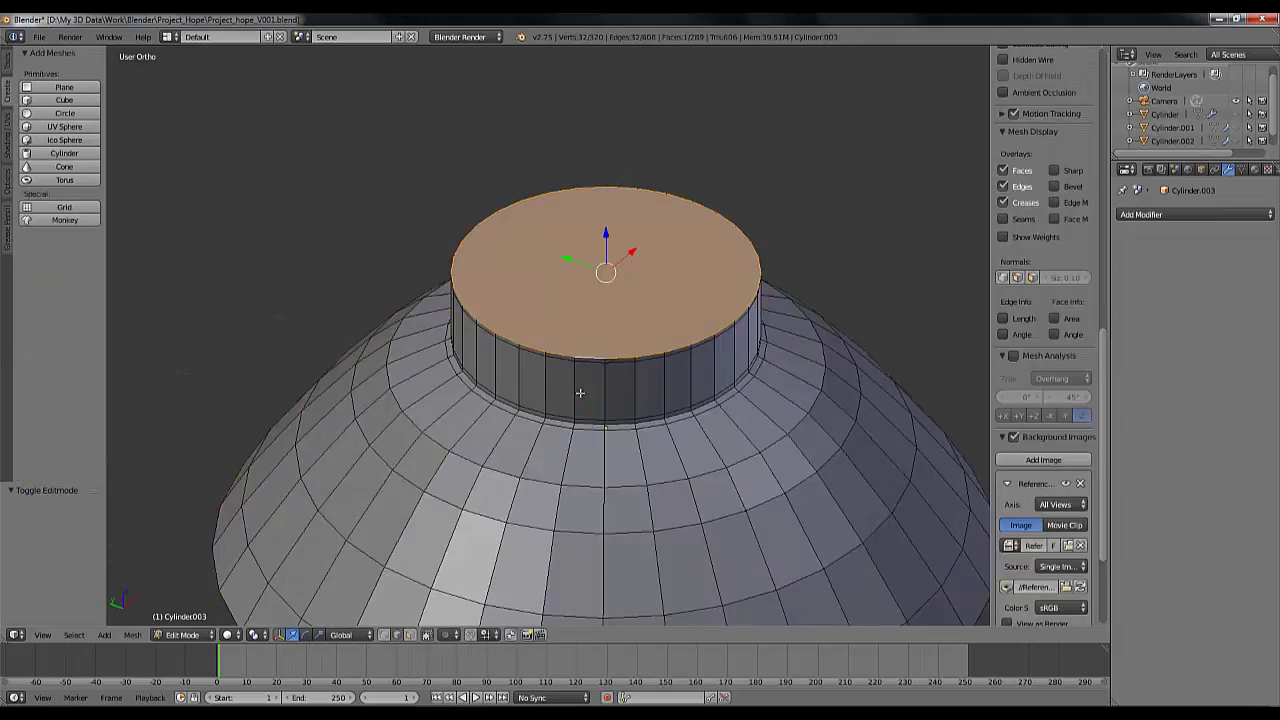
pyautogui.press('a')
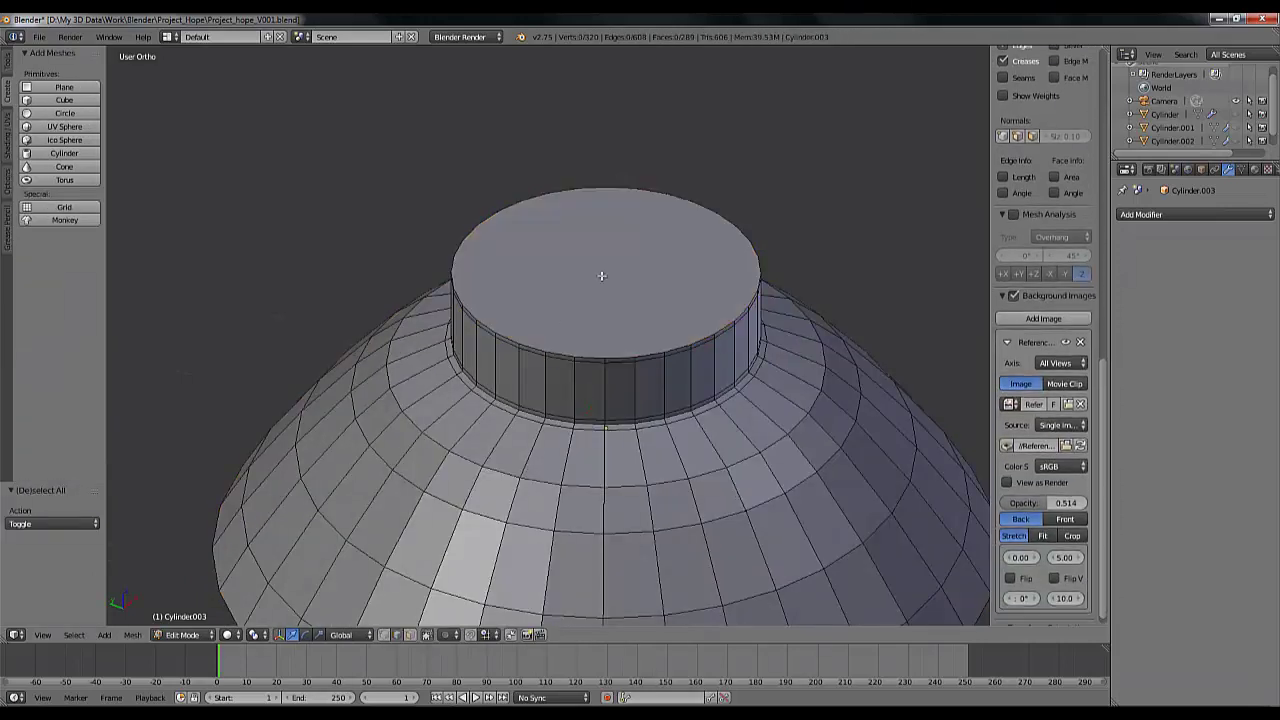
pyautogui.click(409, 634)
pyautogui.rightClick(567, 290)
pyautogui.moveTo(567, 290); pyautogui.dragTo(670, 344, button='middle')
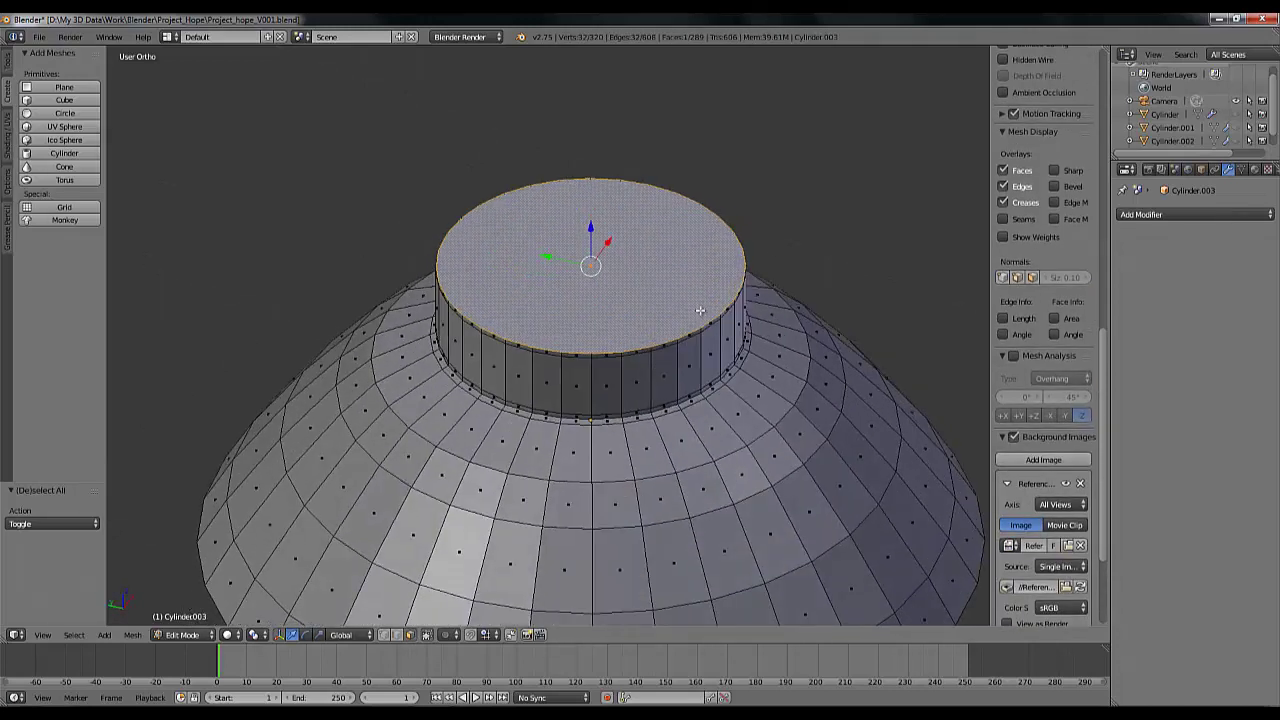
# Extrude the top face in place twice, scaling inward to 0.94 and then 0.623
pyautogui.press('e')
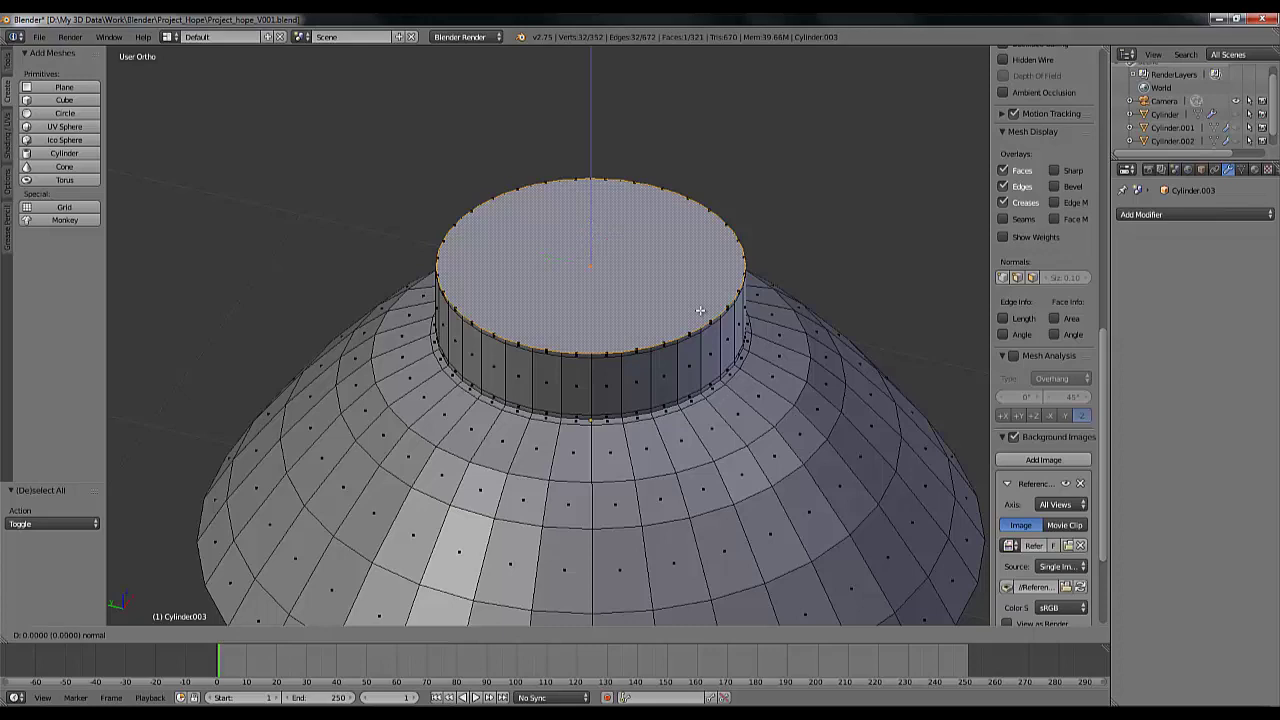
pyautogui.rightClick(700, 311)
pyautogui.press('s')
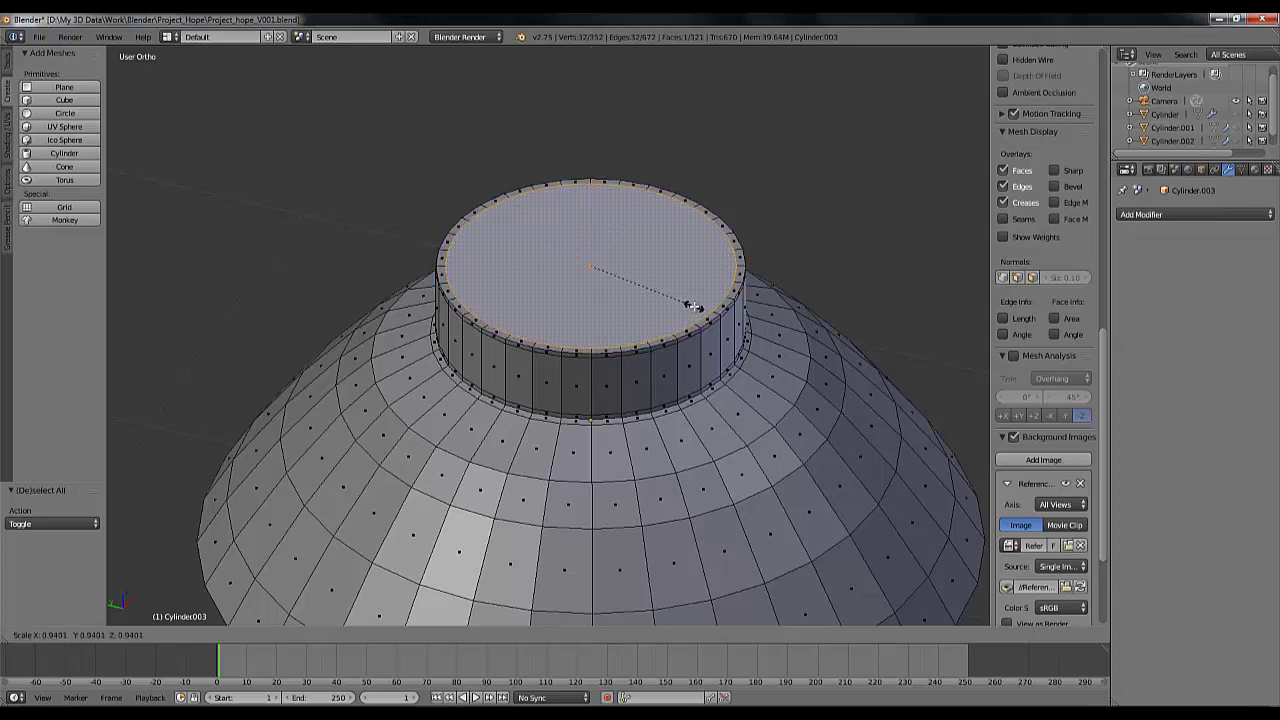
pyautogui.click(693, 306)
pyautogui.press('e')
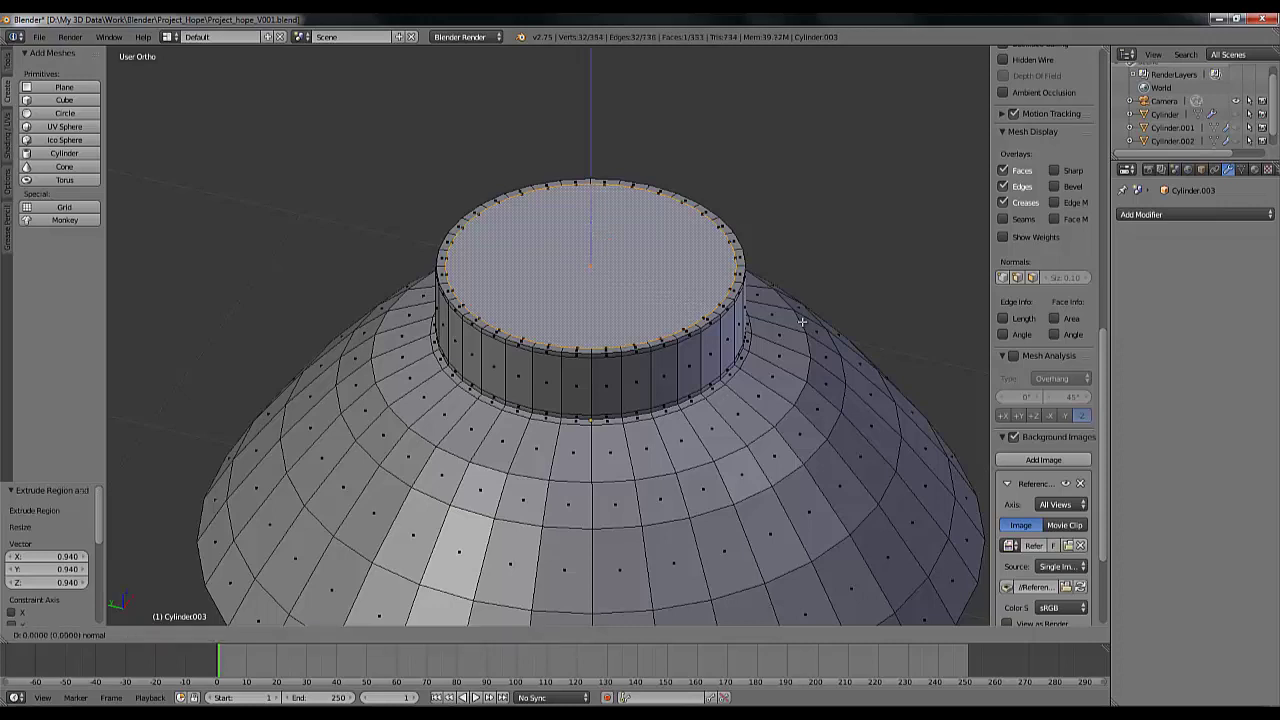
pyautogui.rightClick(802, 321)
pyautogui.press('s')
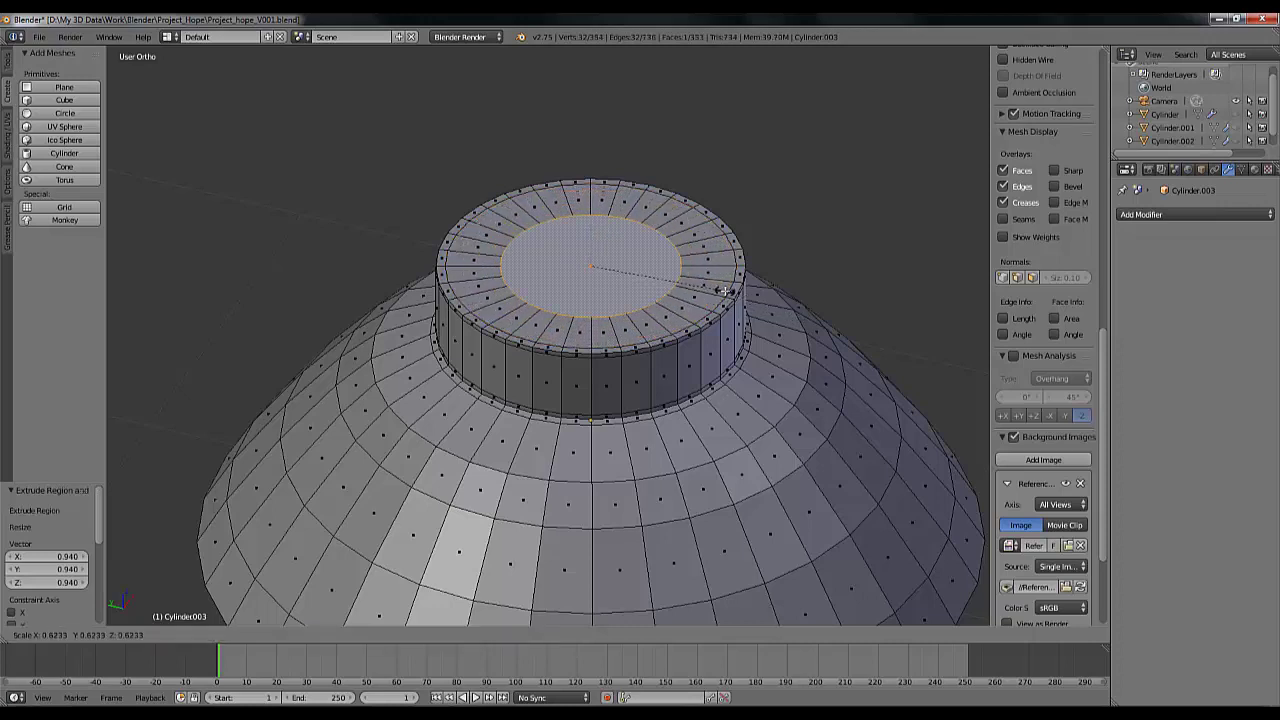
pyautogui.click(726, 292)
pyautogui.moveTo(678, 398); pyautogui.dragTo(673, 353, button='middle')
# Add a Subdivision Surface modifier to Cylinder.003 with view level 3
pyautogui.press('Tab')
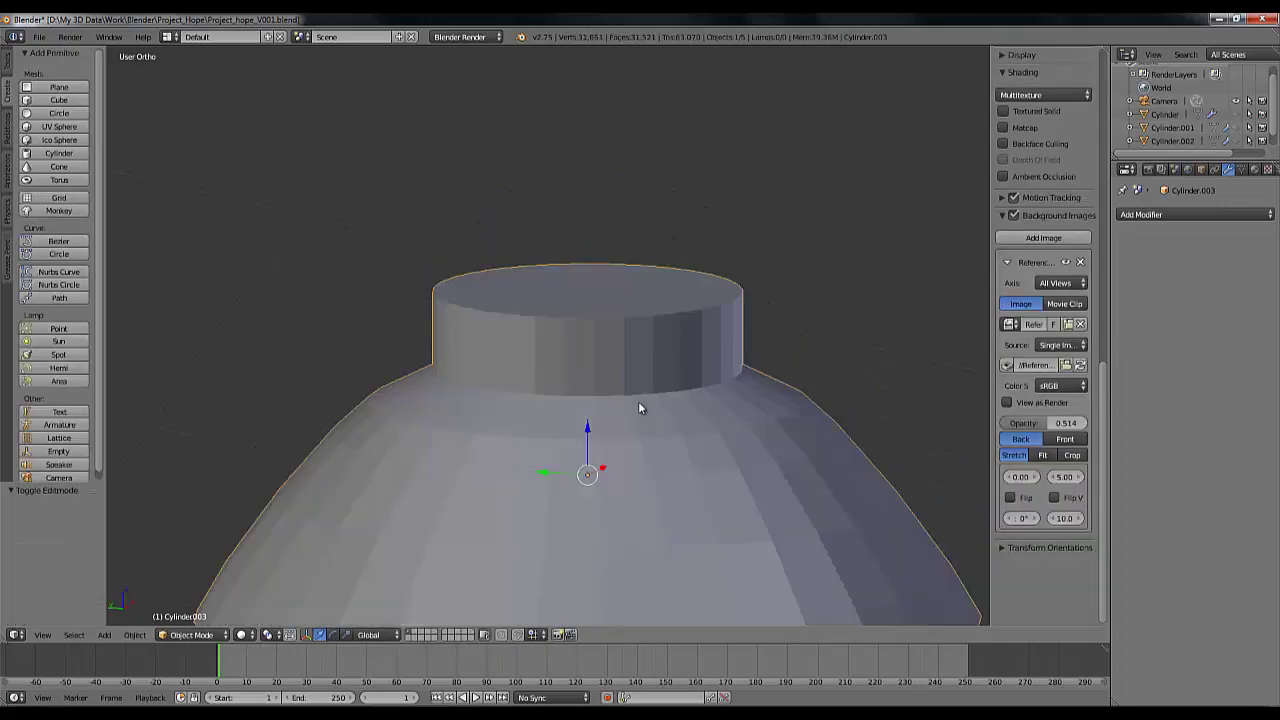
pyautogui.scroll(-3, 638, 401)
pyautogui.click(1202, 215)
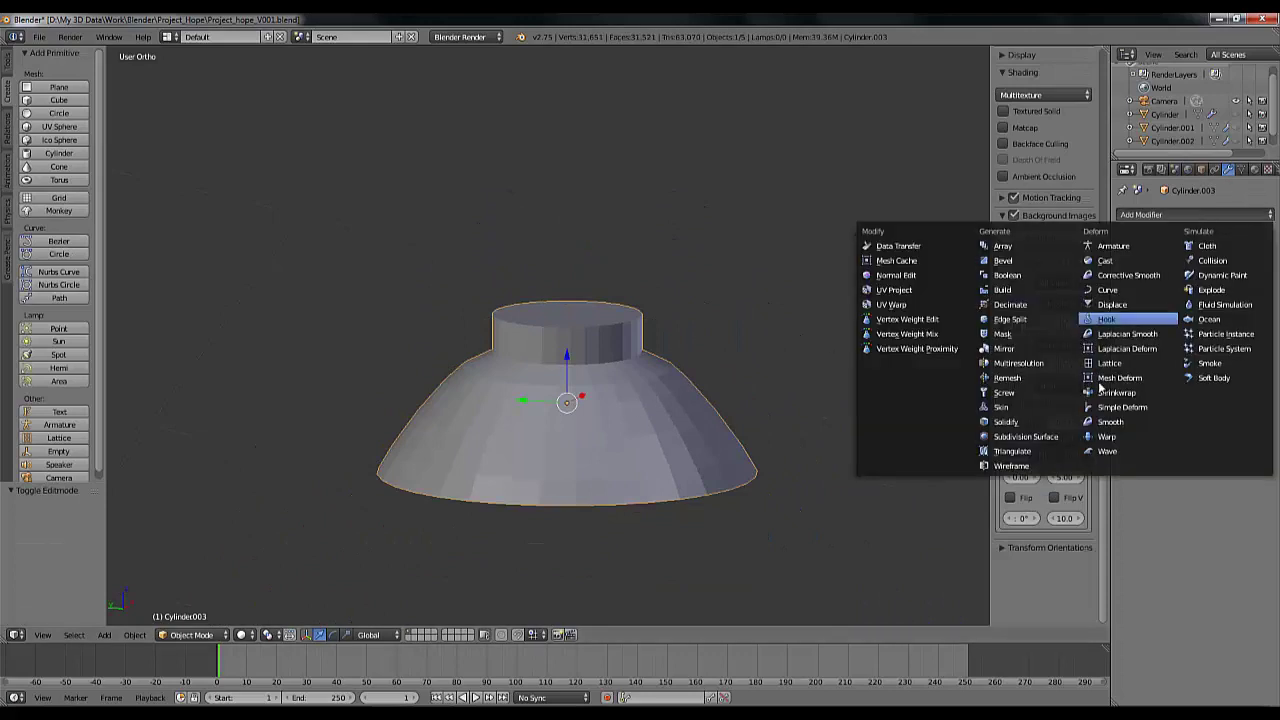
pyautogui.click(1030, 436)
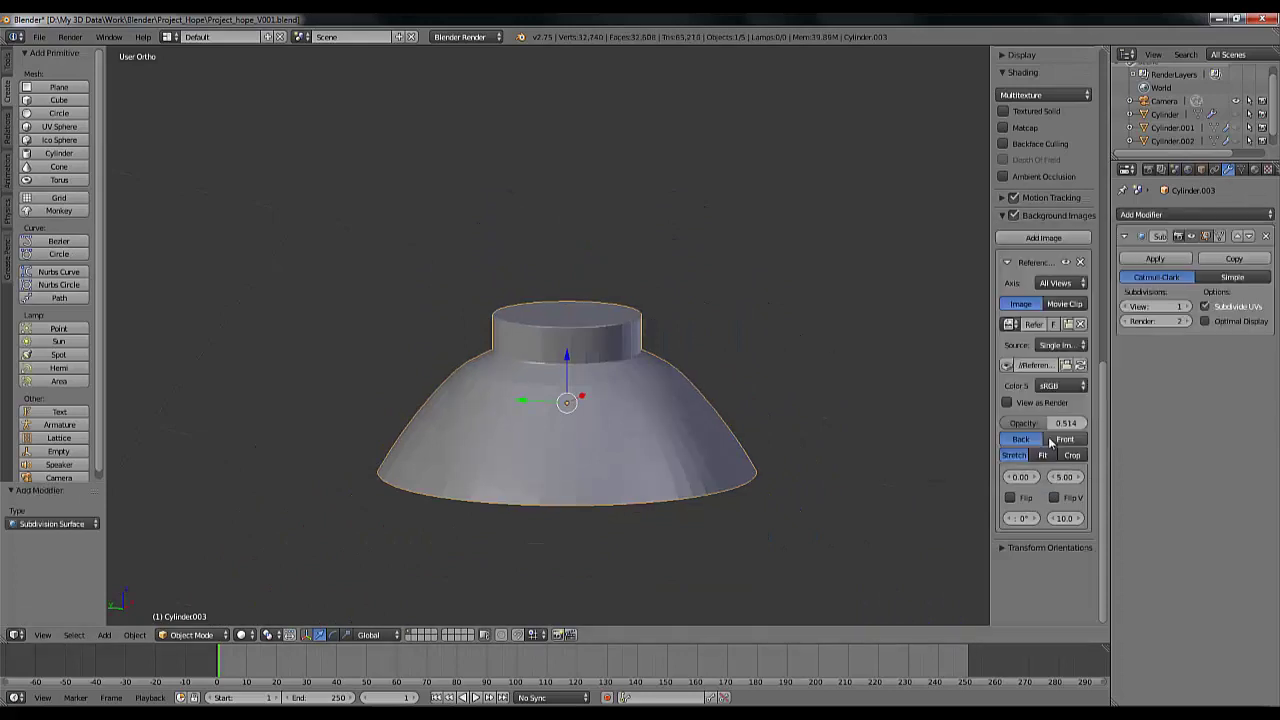
pyautogui.click(1186, 308)
# Inspect the smoothed shade from below, then apply the Subdivision Surface modifier
pyautogui.moveTo(668, 399); pyautogui.dragTo(644, 378, button='middle')
pyautogui.scroll(8, 645, 400)
pyautogui.scroll(-6, 660, 475)
pyautogui.scroll(5, 640, 350)
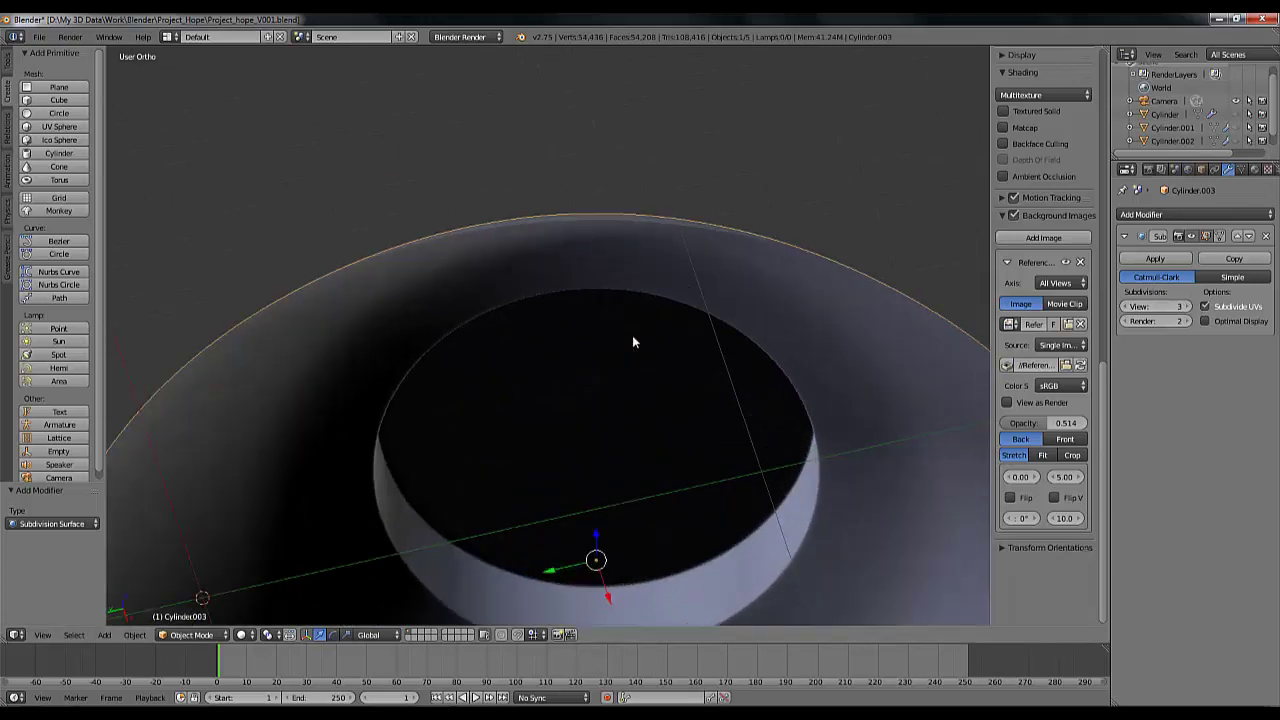
pyautogui.scroll(-3, 671, 334)
pyautogui.scroll(-3, 580, 409)
pyautogui.scroll(3, 900, 355)
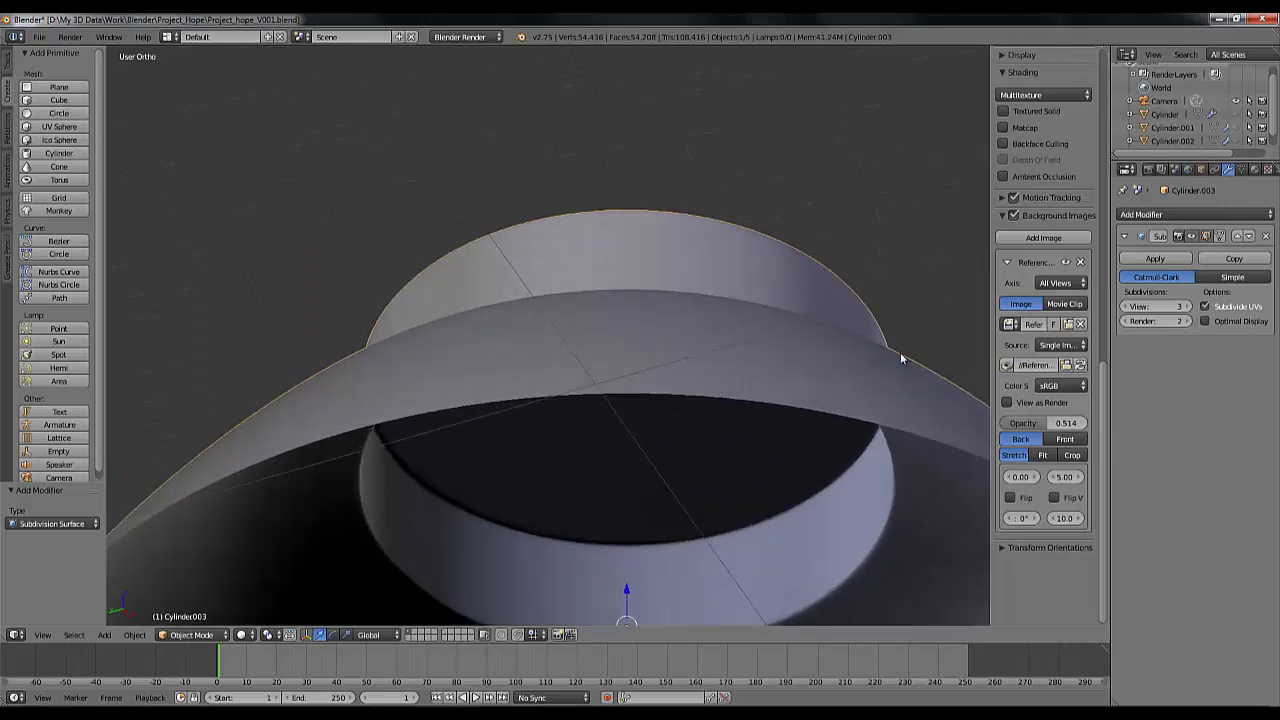
pyautogui.click(1166, 258)
pyautogui.click(1173, 215)
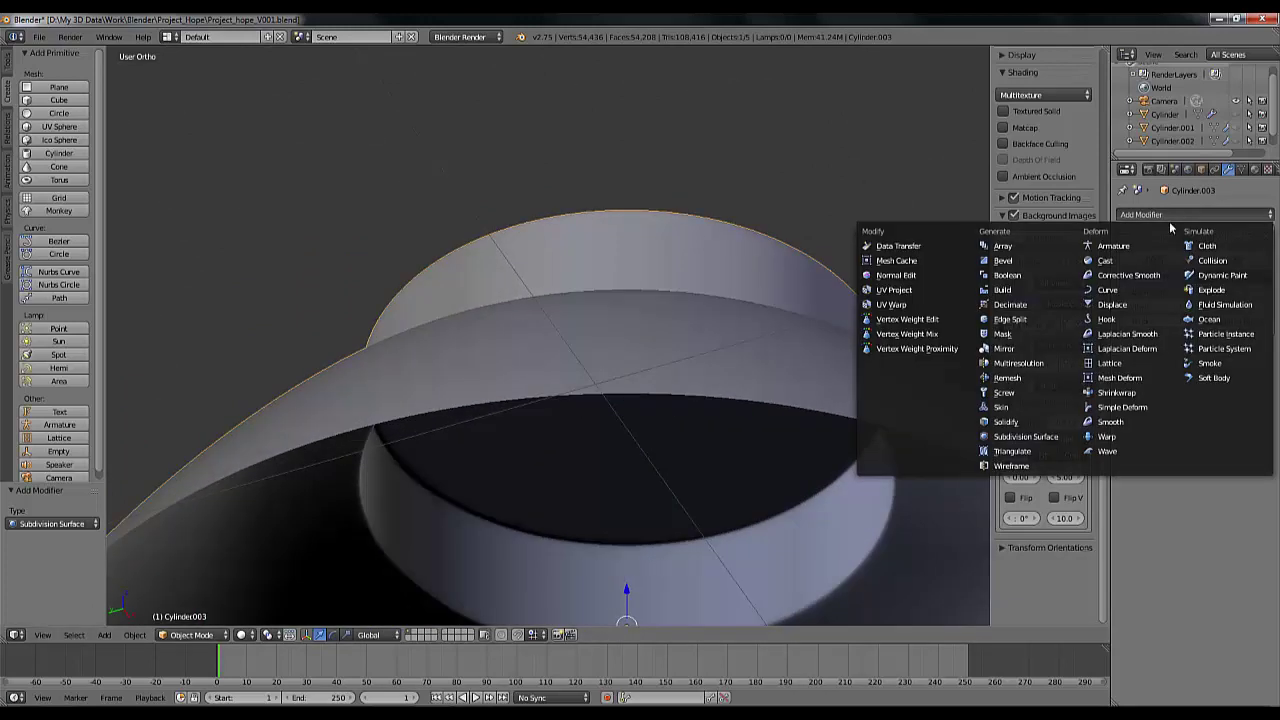
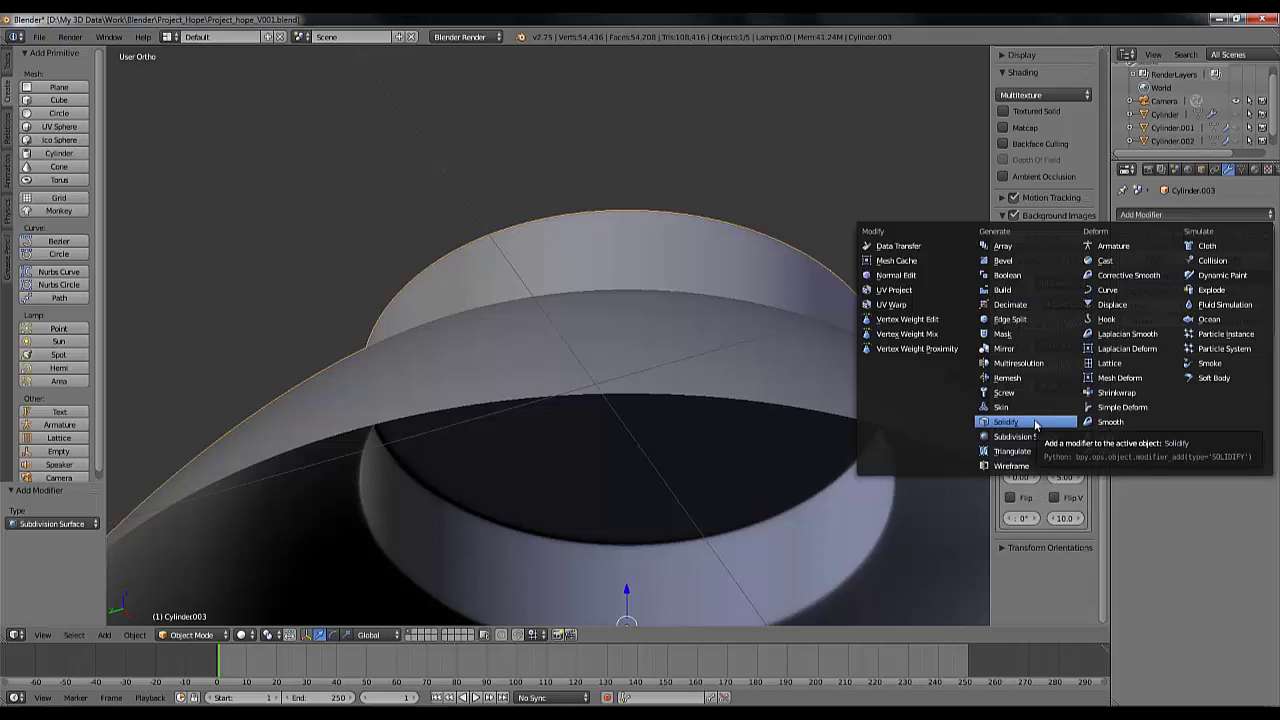
# Add a Subdivision Surface modifier to the lamp shade
pyautogui.click(1013, 436)
pyautogui.scroll(-3, 527, 348)
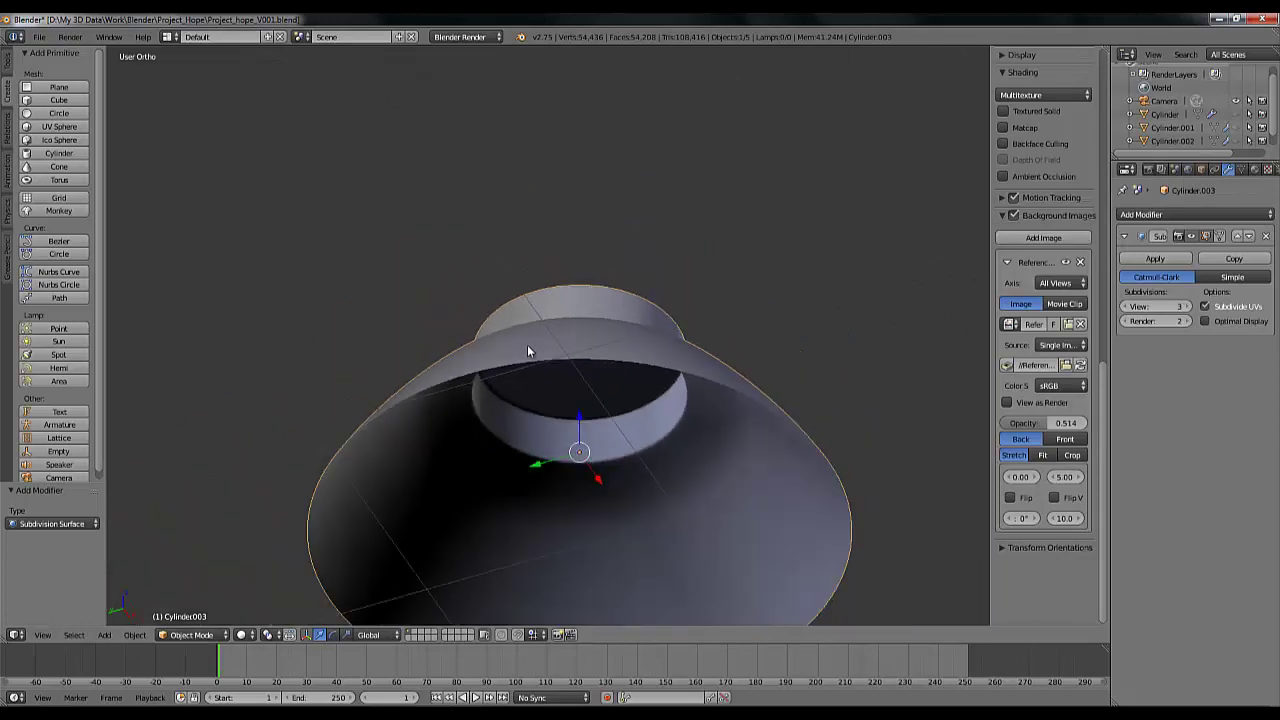
pyautogui.scroll(-3, 527, 344)
# View the shade in Front Ortho wireframe over the reference and set viewport subdivisions to 0
pyautogui.moveTo(640, 351); pyautogui.dragTo(640, 429, button='middle')
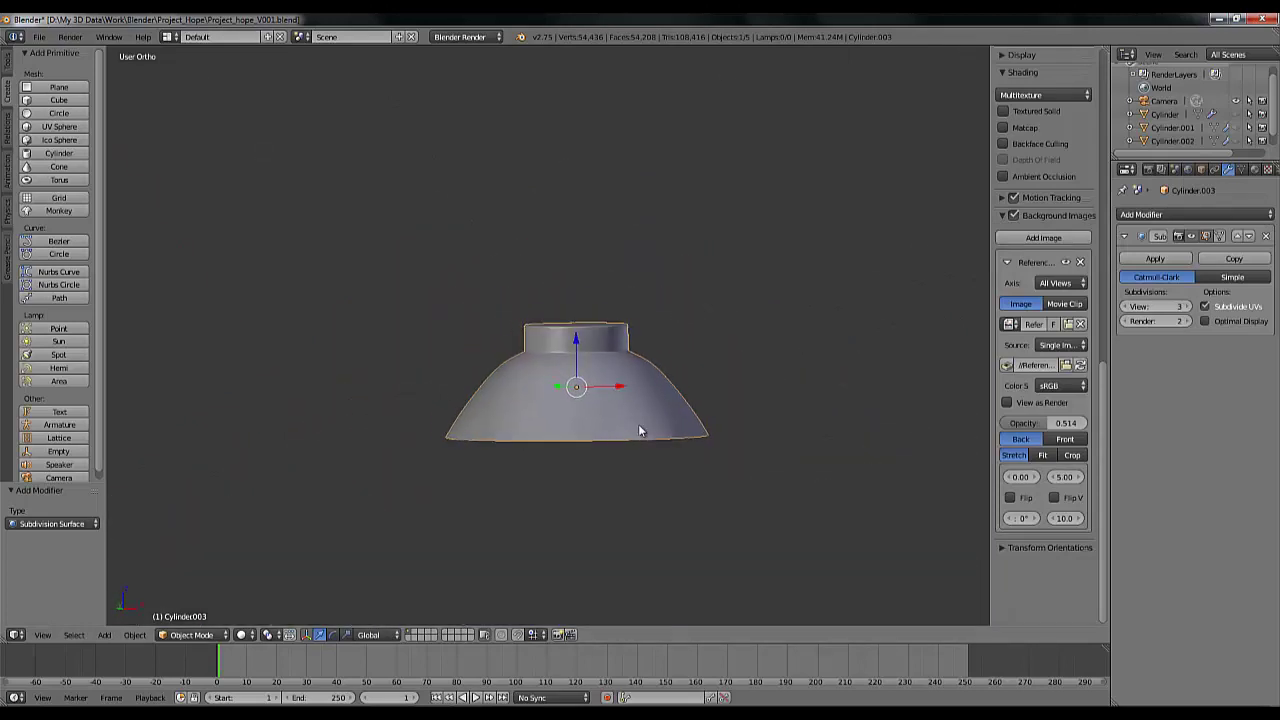
pyautogui.press('KP_1')
pyautogui.scroll(4, 620, 478)
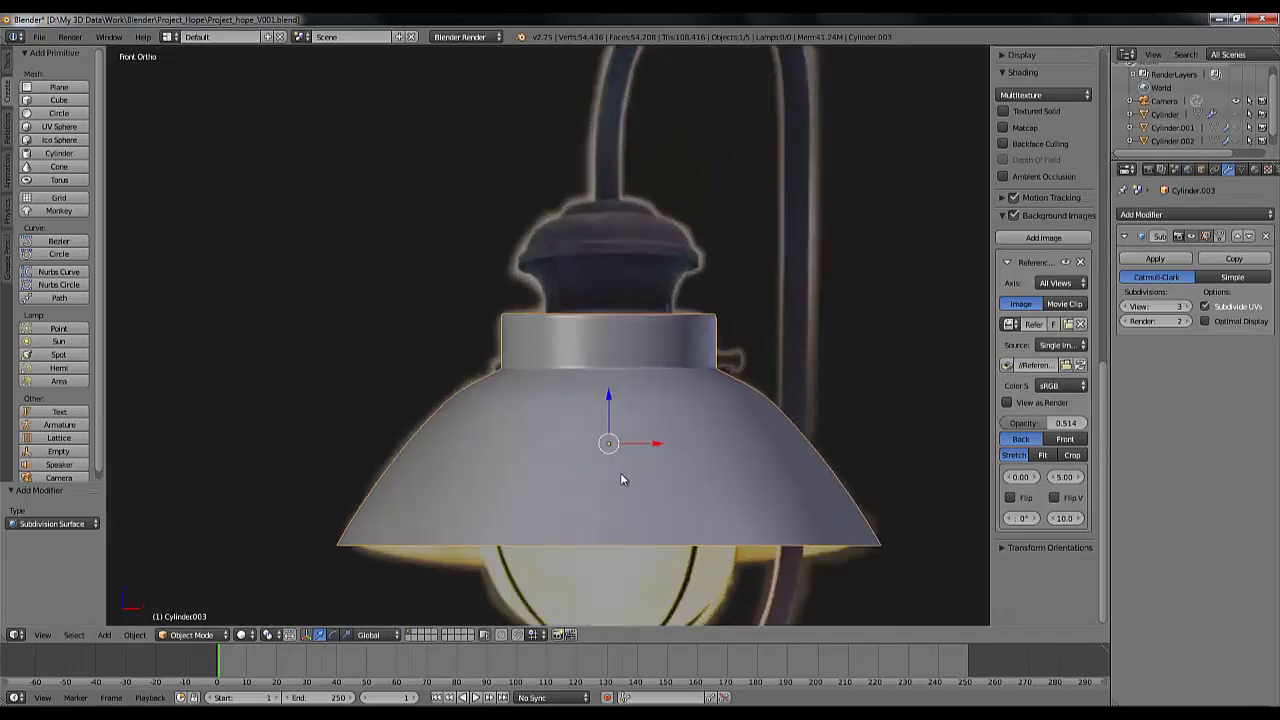
pyautogui.press('z')
pyautogui.click(1127, 307)
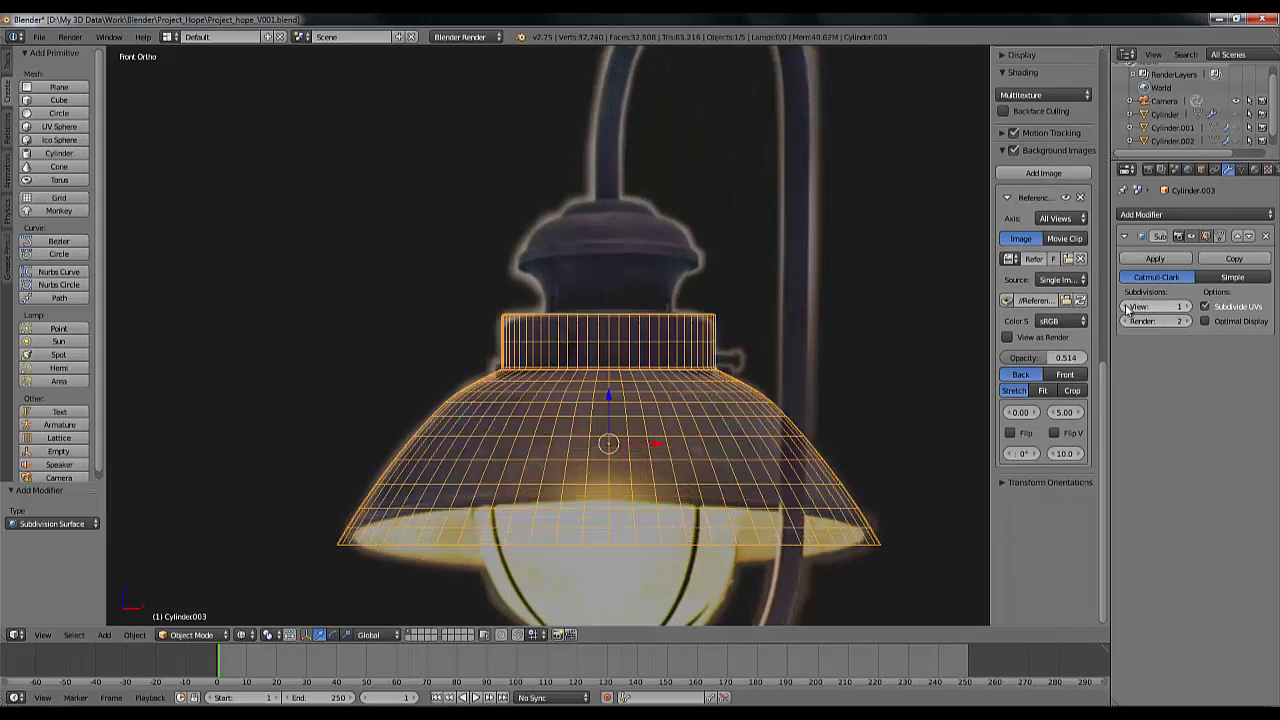
pyautogui.click(1127, 307)
pyautogui.click(1127, 307)
pyautogui.keyDown('shift'); pyautogui.scroll(-5, 564, 440); pyautogui.keyUp('shift')
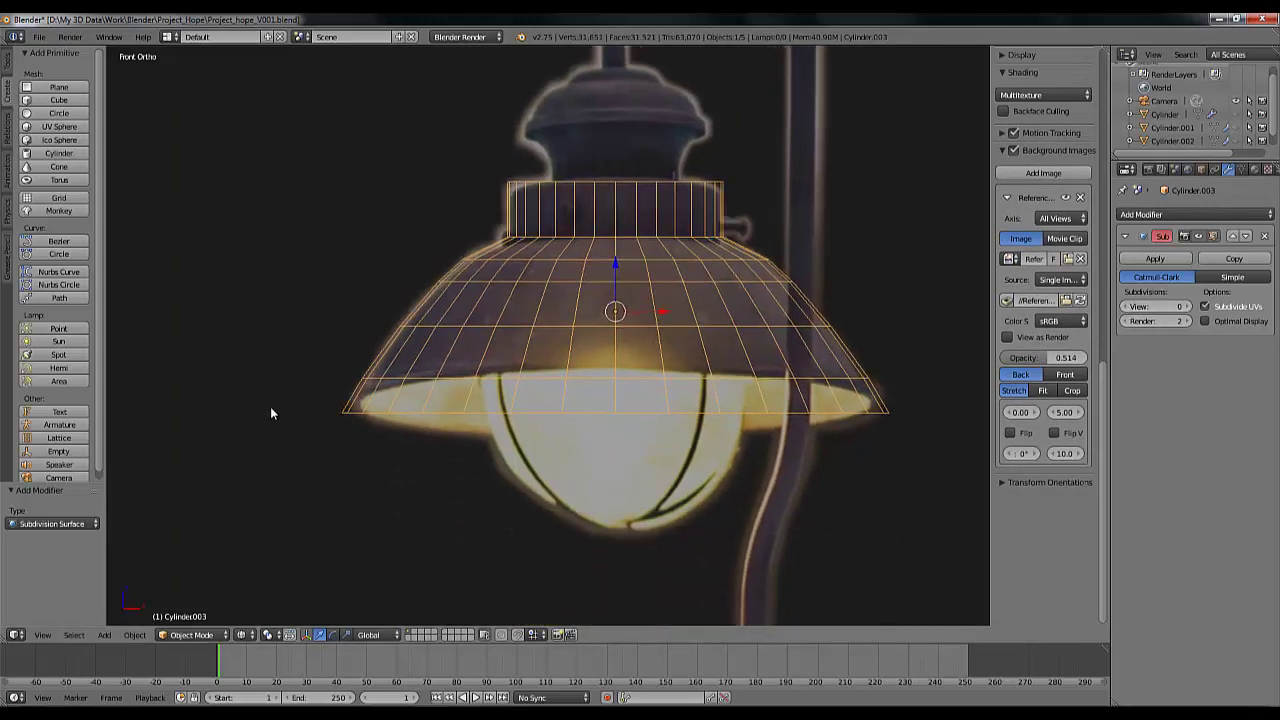
# In Edit Mode, add a loop cut just above the shade's bottom rim
pyautogui.press('Tab')
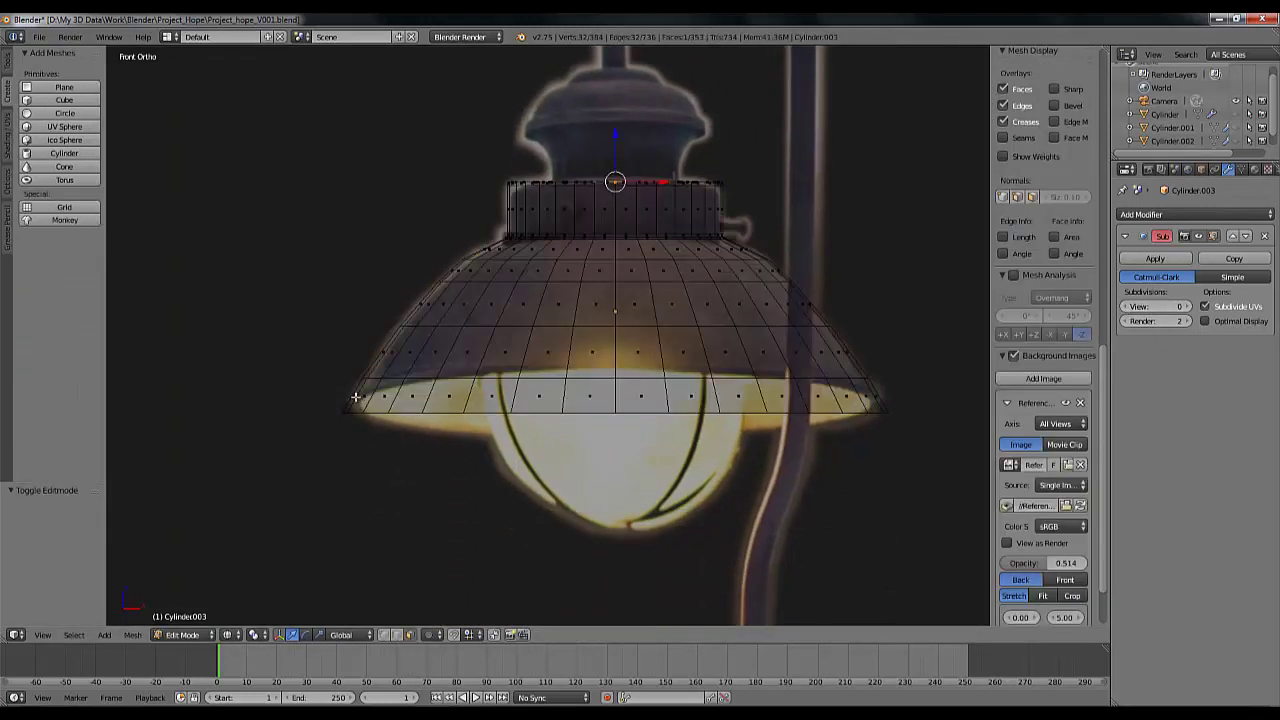
pyautogui.scroll(3, 291, 453)
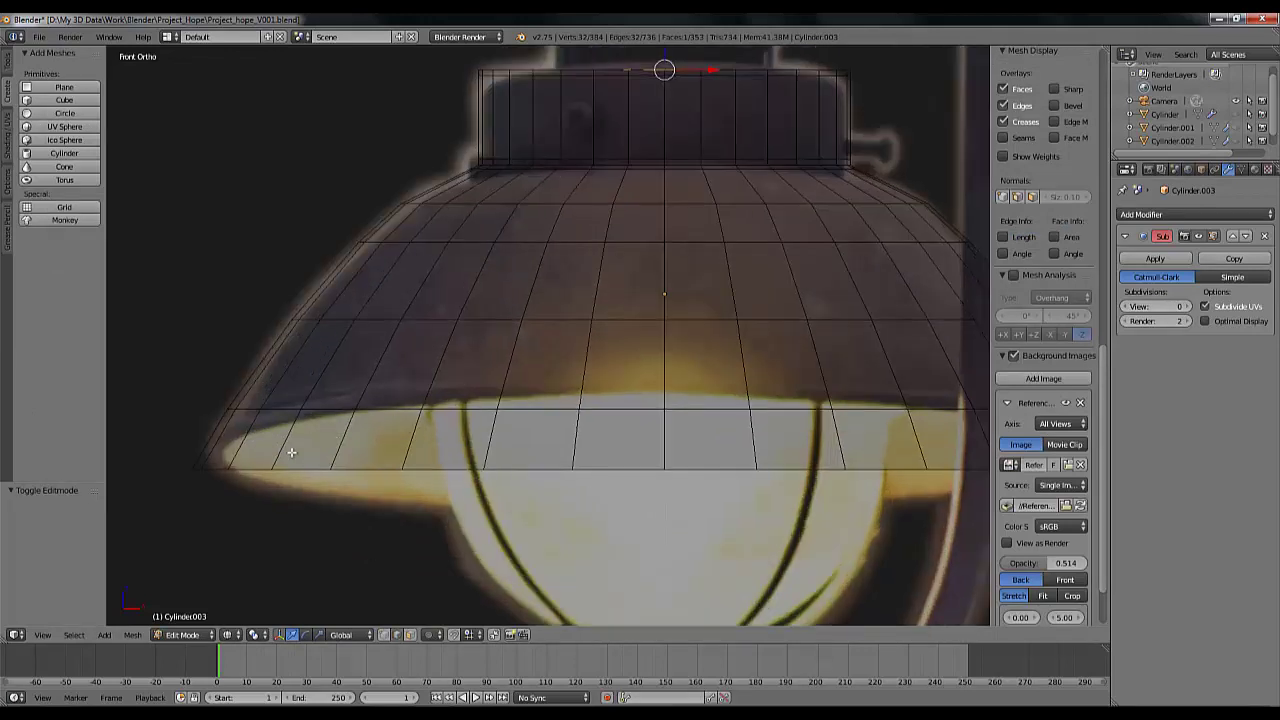
pyautogui.hotkey('ctrl', 'r')
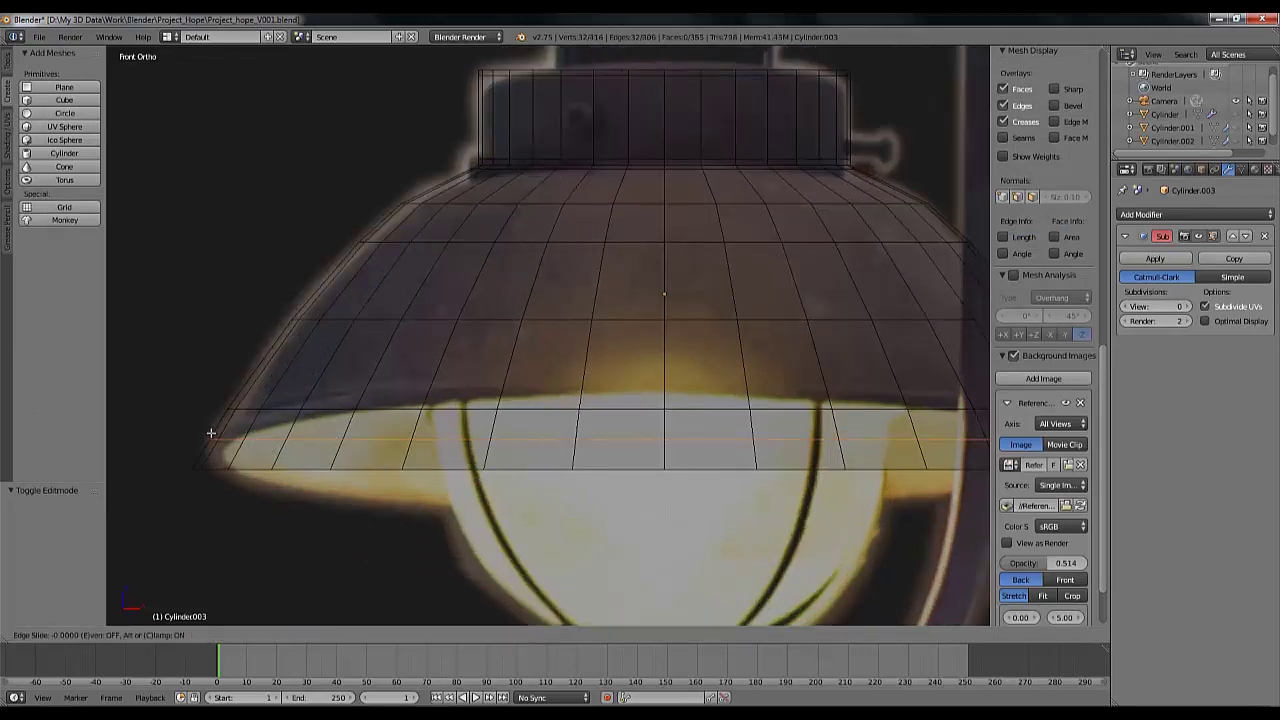
pyautogui.click(210, 447)
pyautogui.click(210, 455)
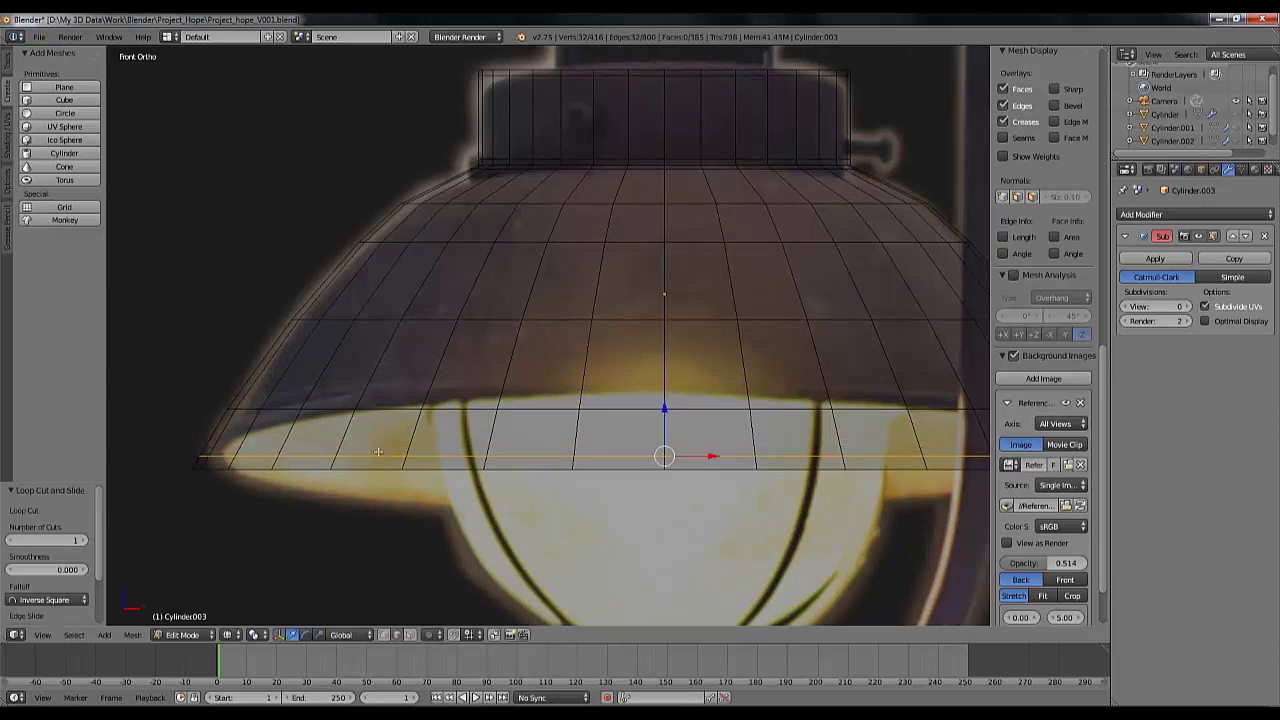
pyautogui.keyDown('shift'); pyautogui.moveTo(272, 470); pyautogui.dragTo(361, 405, button='middle'); pyautogui.keyUp('shift')
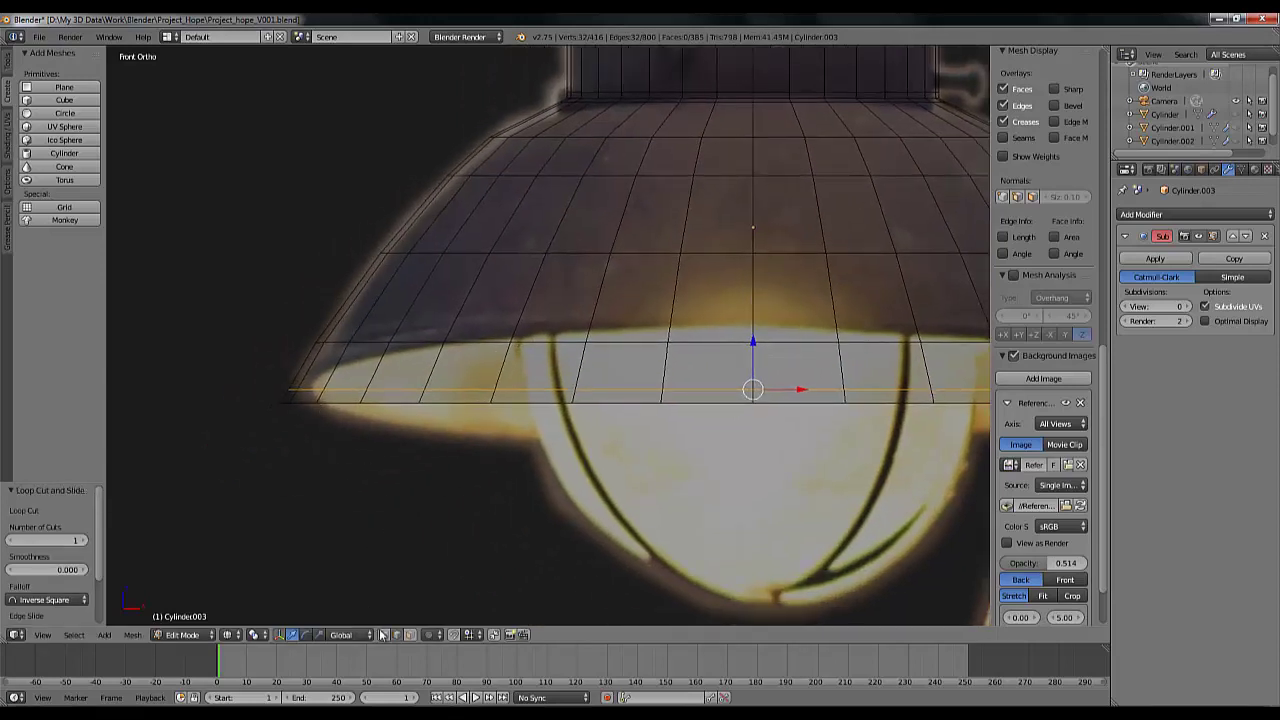
# Disable Limit Selection to Visible, deselect all, and box-select the whole bottom rim loop
pyautogui.click(410, 634)
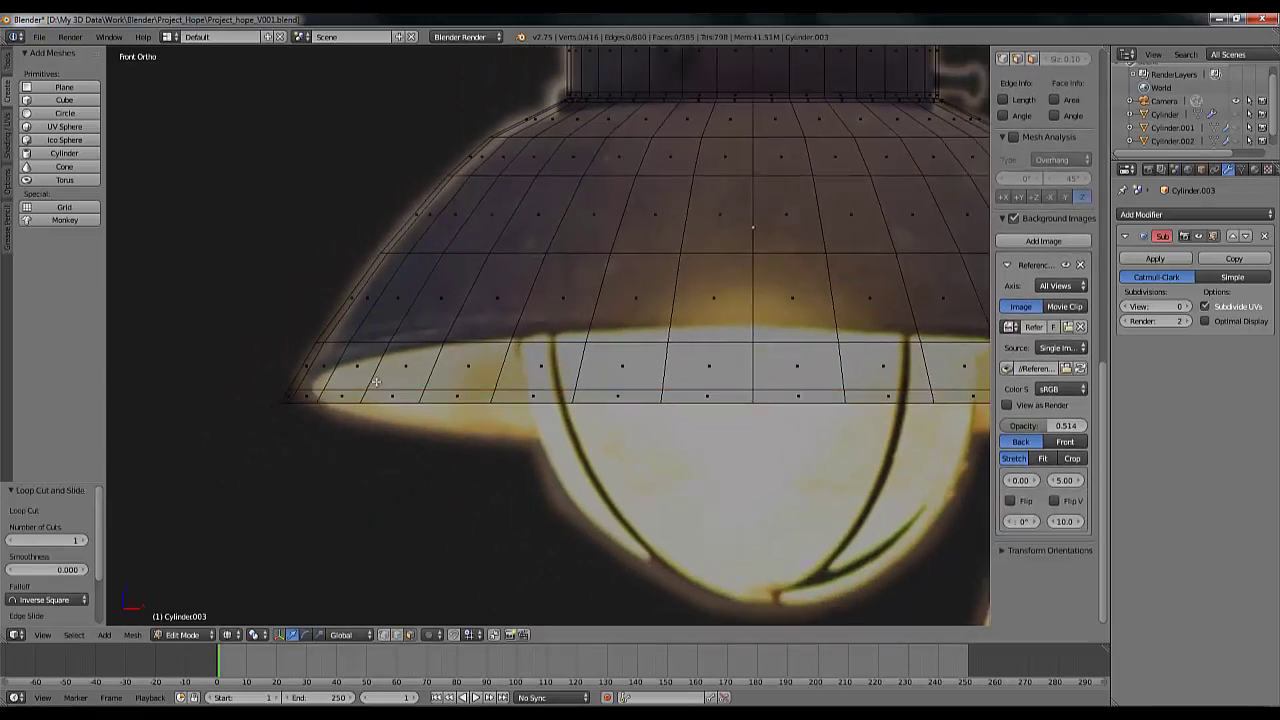
pyautogui.press('a')
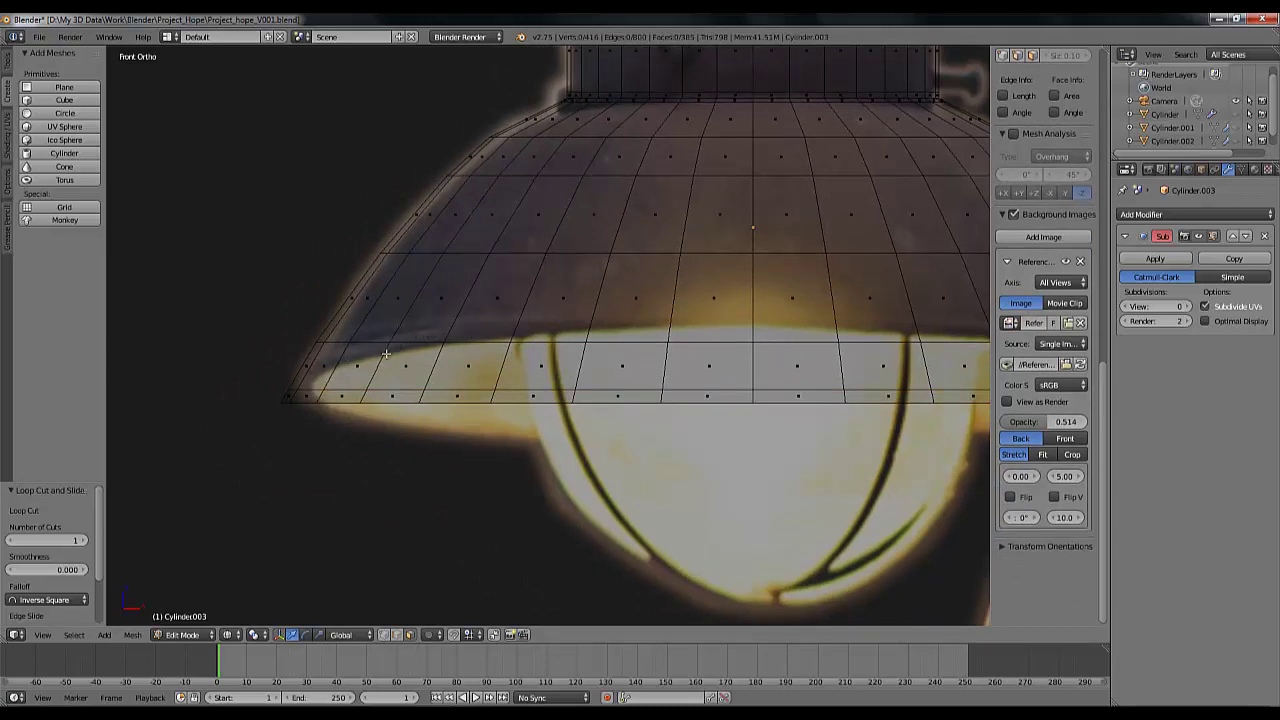
pyautogui.scroll(-3, 386, 353)
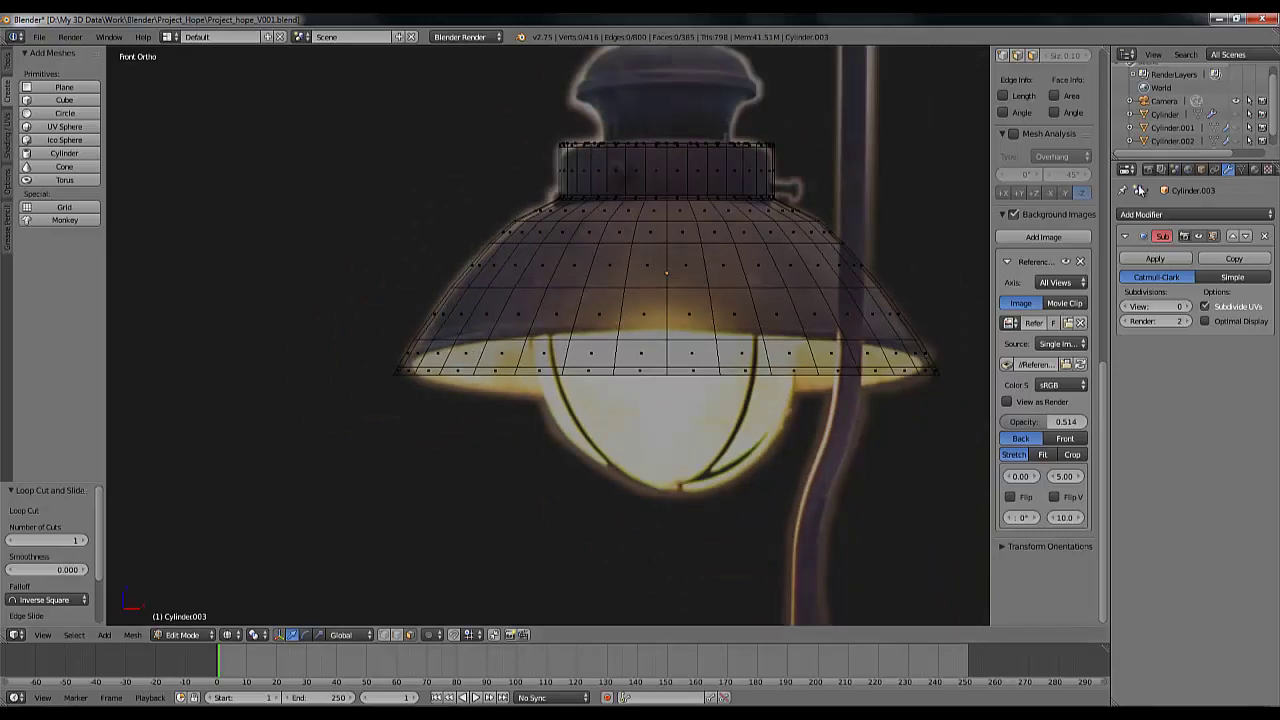
pyautogui.scroll(3, 428, 369)
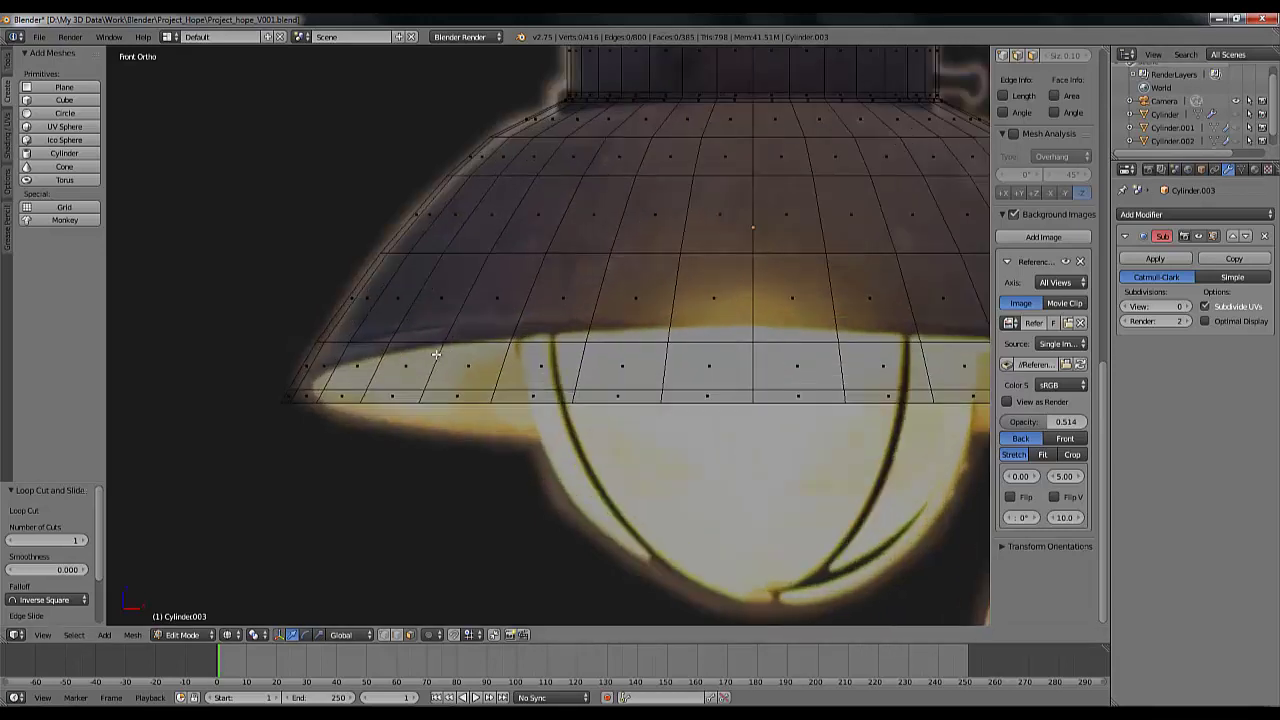
pyautogui.scroll(-4, 226, 426)
pyautogui.scroll(2, 386, 396)
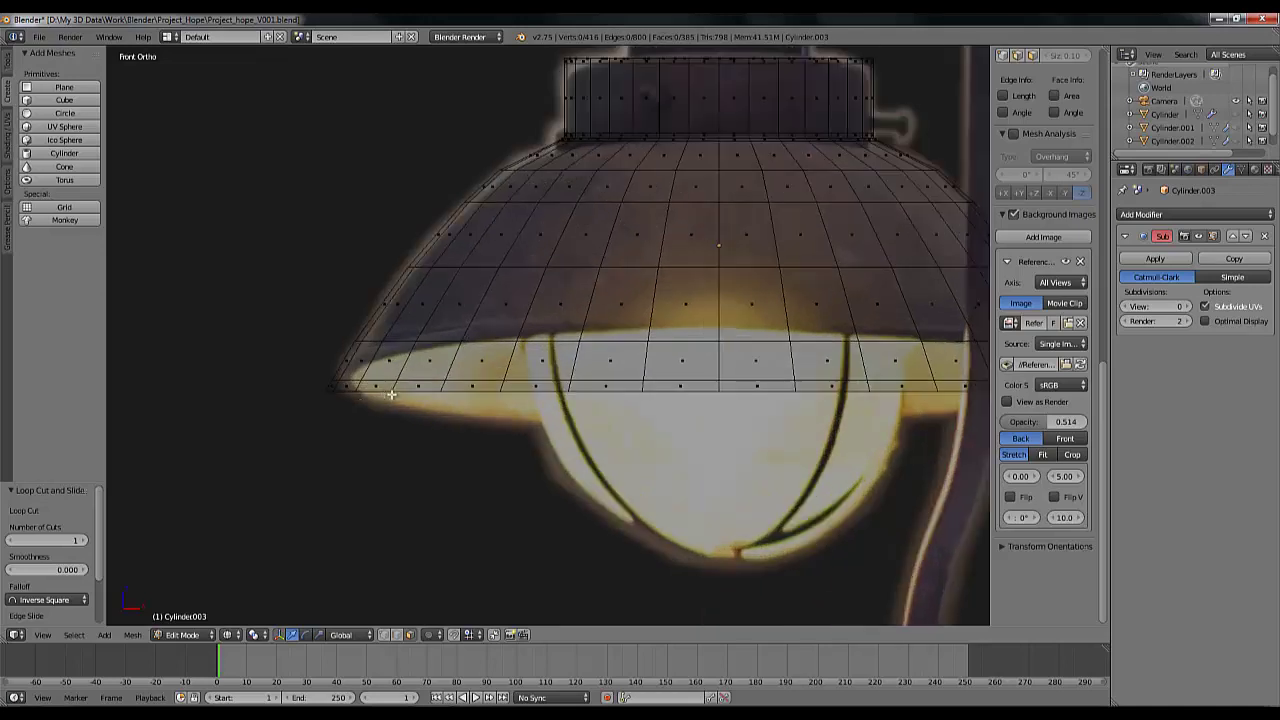
pyautogui.keyDown('shift'); pyautogui.moveTo(431, 374); pyautogui.dragTo(279, 353, button='middle'); pyautogui.keyUp('shift')
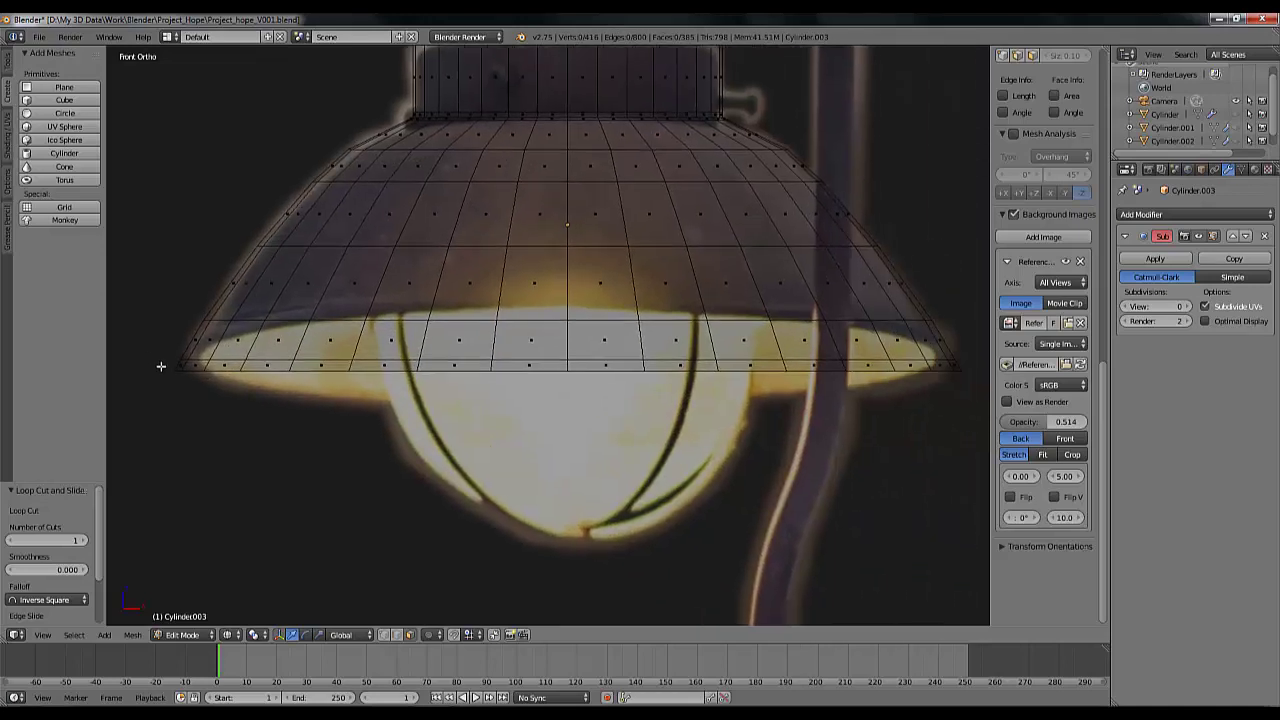
pyautogui.moveTo(161, 366)
pyautogui.keyDown('ctrl'); pyautogui.mouseDown()
pyautogui.moveTo(174, 394)
pyautogui.moveTo(420, 436)
pyautogui.moveTo(985, 392)
pyautogui.moveTo(989, 364)
pyautogui.mouseUp(); pyautogui.keyUp('ctrl')
pyautogui.scroll(3, 1040, 420)
pyautogui.scroll(-5, 548, 452)
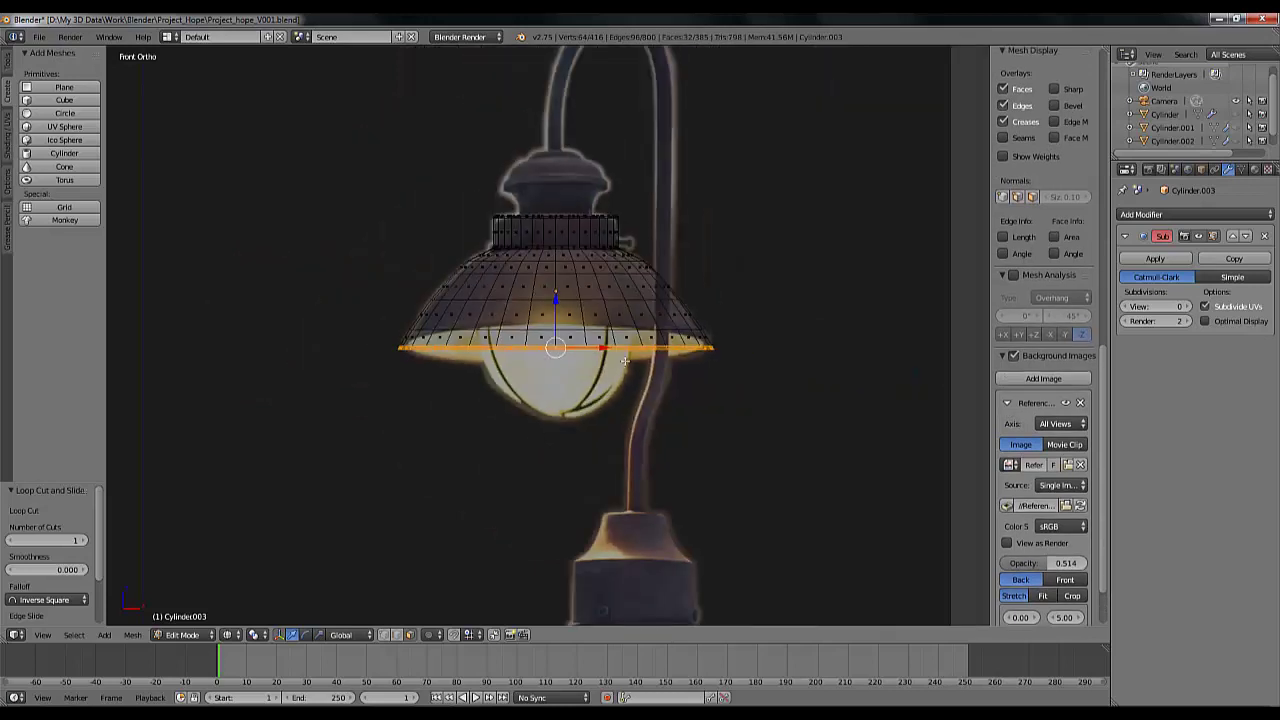
pyautogui.scroll(4, 625, 361)
# Extrude the rim loop in place and scale it outward to 1.040
pyautogui.press('g')
pyautogui.press('z')
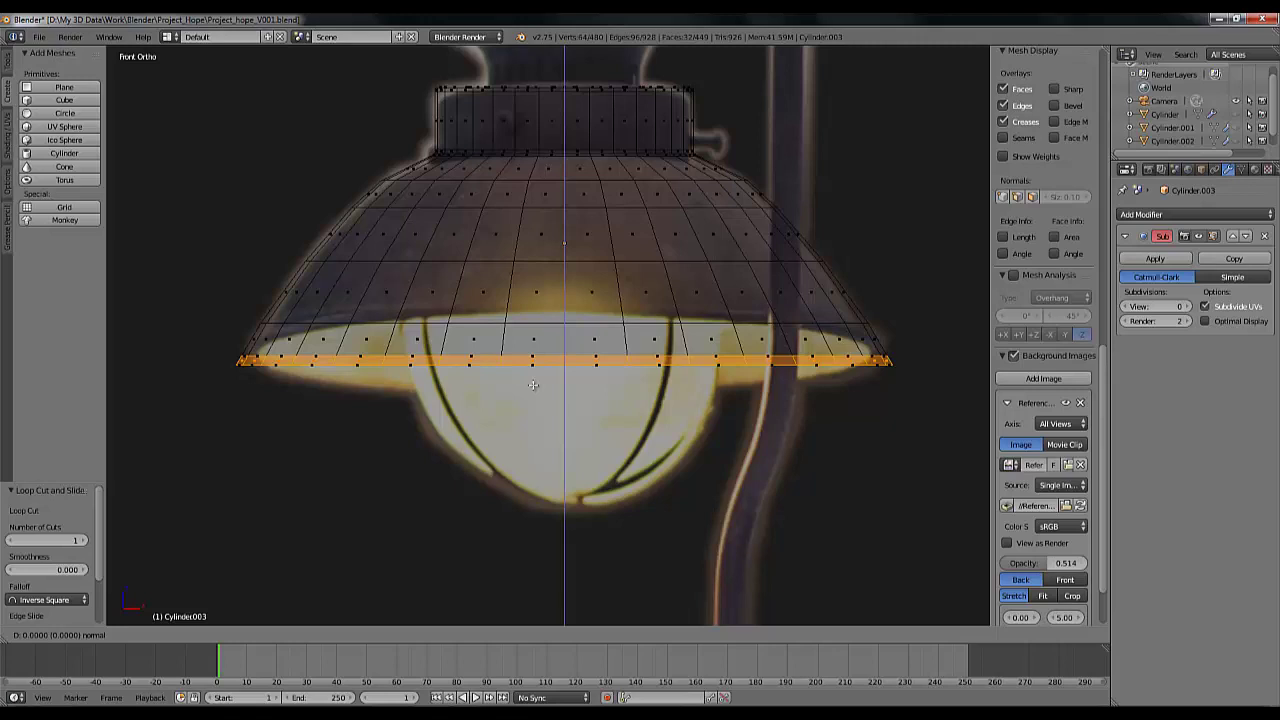
pyautogui.rightClick(533, 385)
pyautogui.press('s')
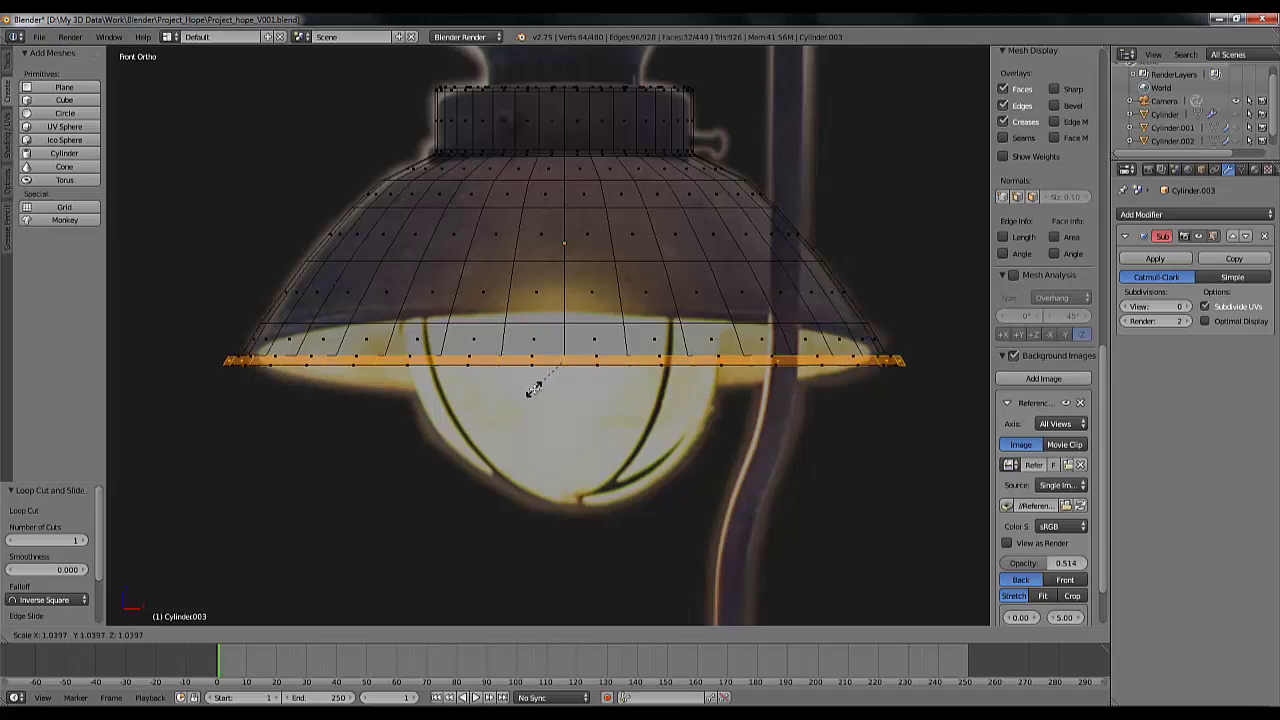
pyautogui.click(533, 389)
# Scale the extruded rim further outward to 1.072 and return to solid shading
pyautogui.moveTo(516, 382); pyautogui.dragTo(595, 393, button='middle')
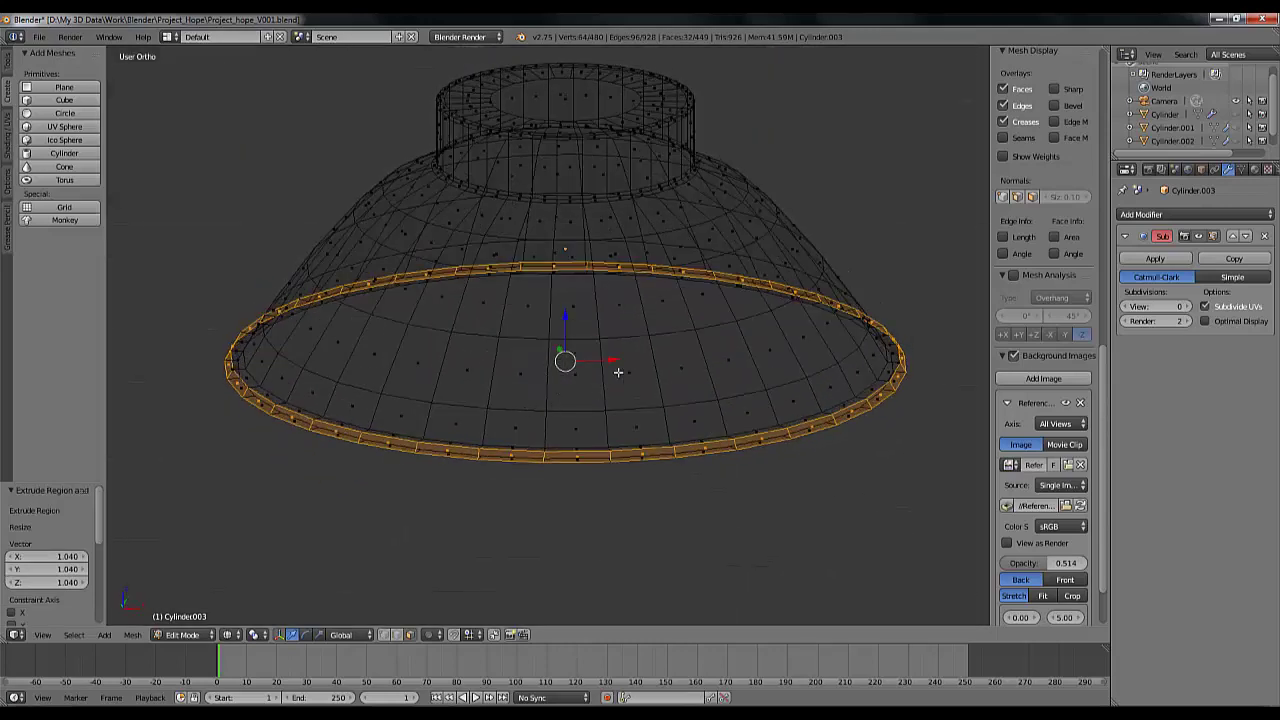
pyautogui.press('s')
pyautogui.click(678, 381)
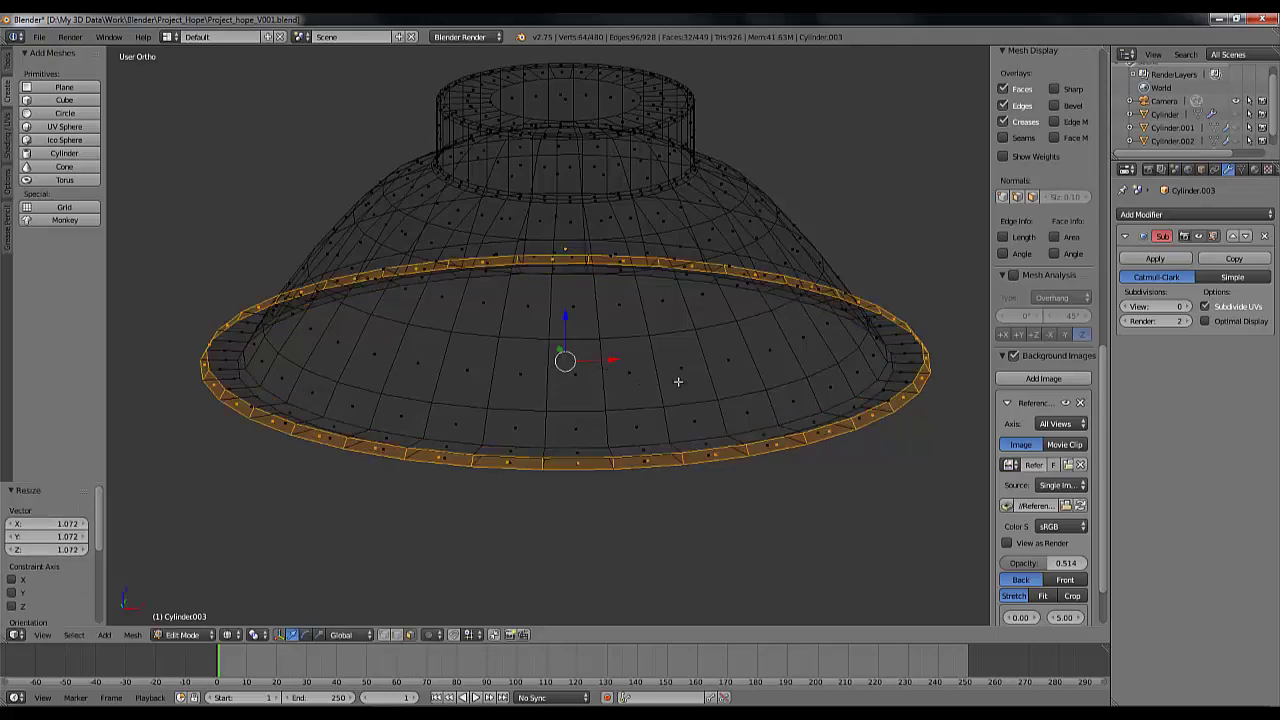
pyautogui.moveTo(451, 526); pyautogui.dragTo(457, 403, button='middle')
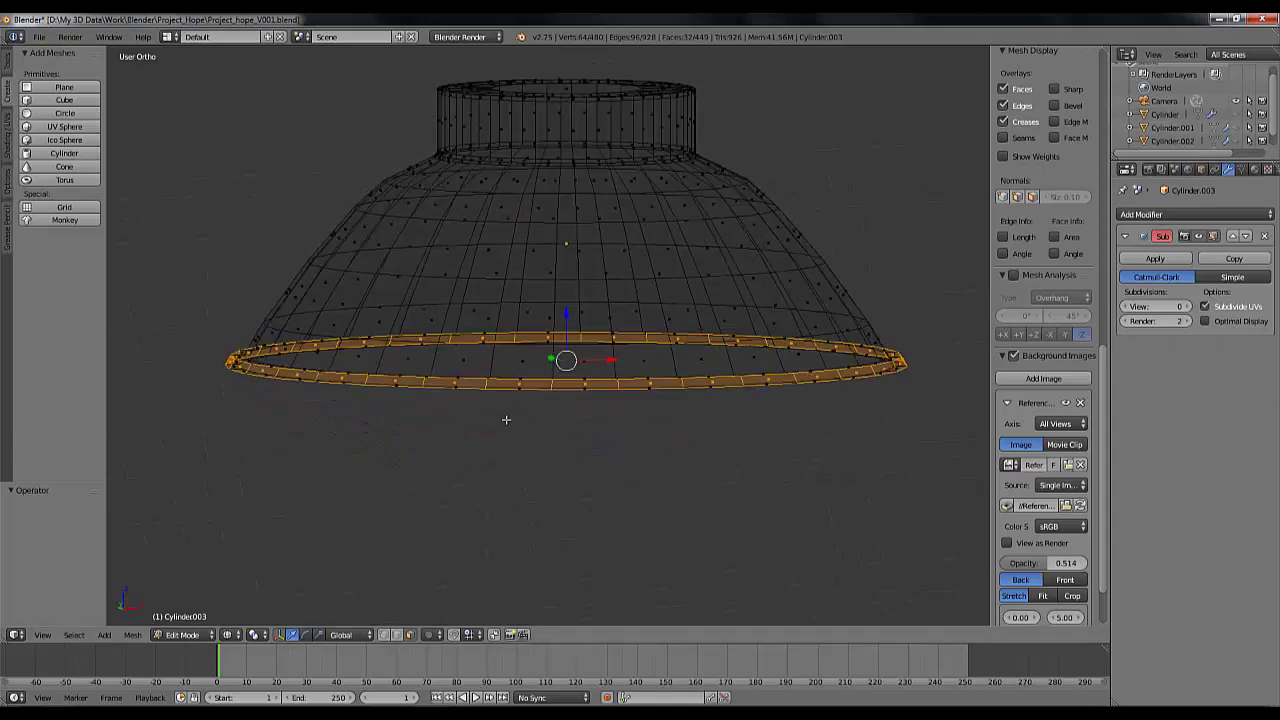
pyautogui.press('z')
pyautogui.moveTo(476, 388)
pyautogui.mouseDown(button='middle')
pyautogui.moveTo(478, 372)
pyautogui.moveTo(475, 390)
pyautogui.mouseUp(button='middle')
pyautogui.scroll(-3, 475, 390)
pyautogui.scroll(7, 475, 390)
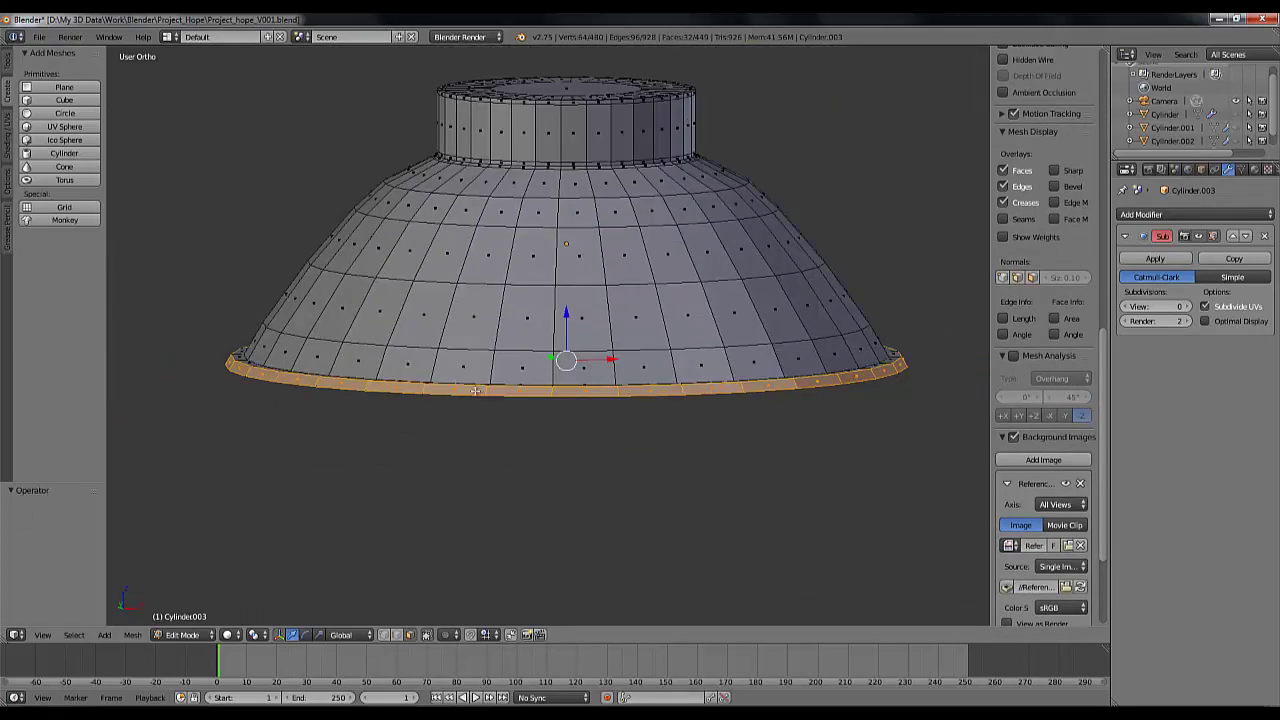
# In Object Mode, add a second Subdivision Surface modifier to the shade
pyautogui.press('Tab')
pyautogui.moveTo(484, 392)
pyautogui.mouseDown(button='middle')
pyautogui.moveTo(486, 334)
pyautogui.moveTo(492, 390)
pyautogui.mouseUp(button='middle')
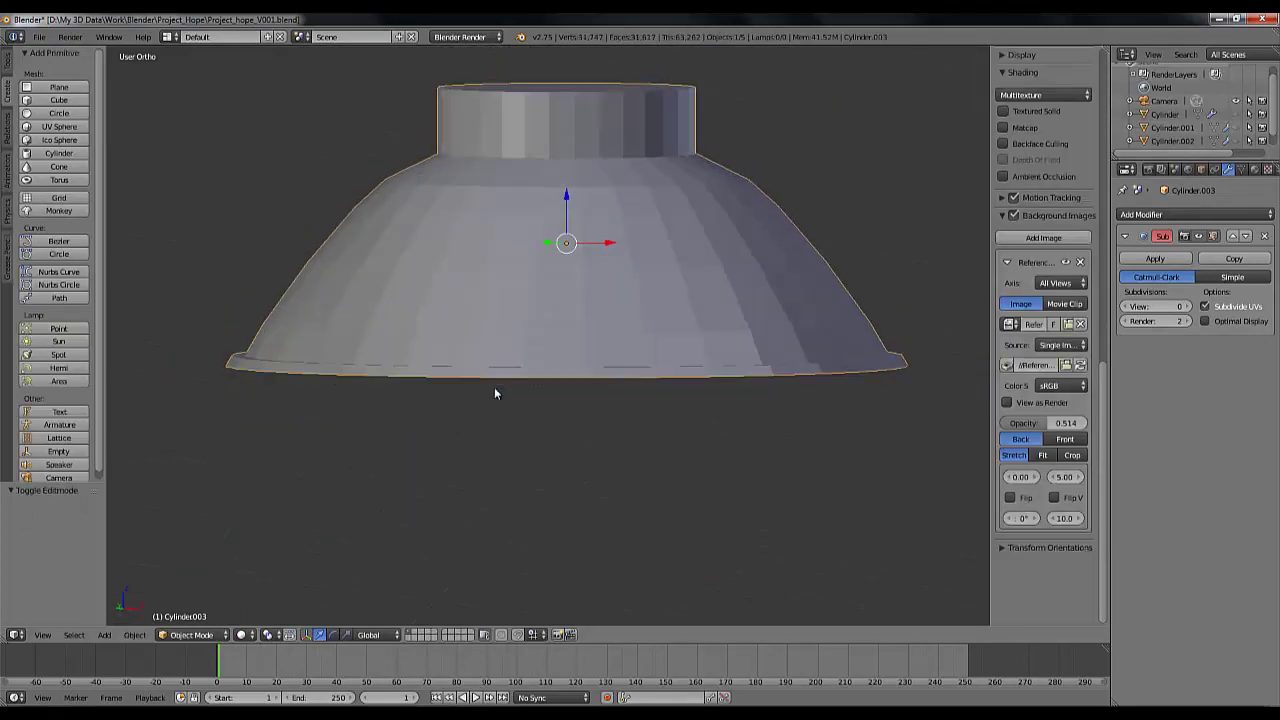
pyautogui.click(1180, 215)
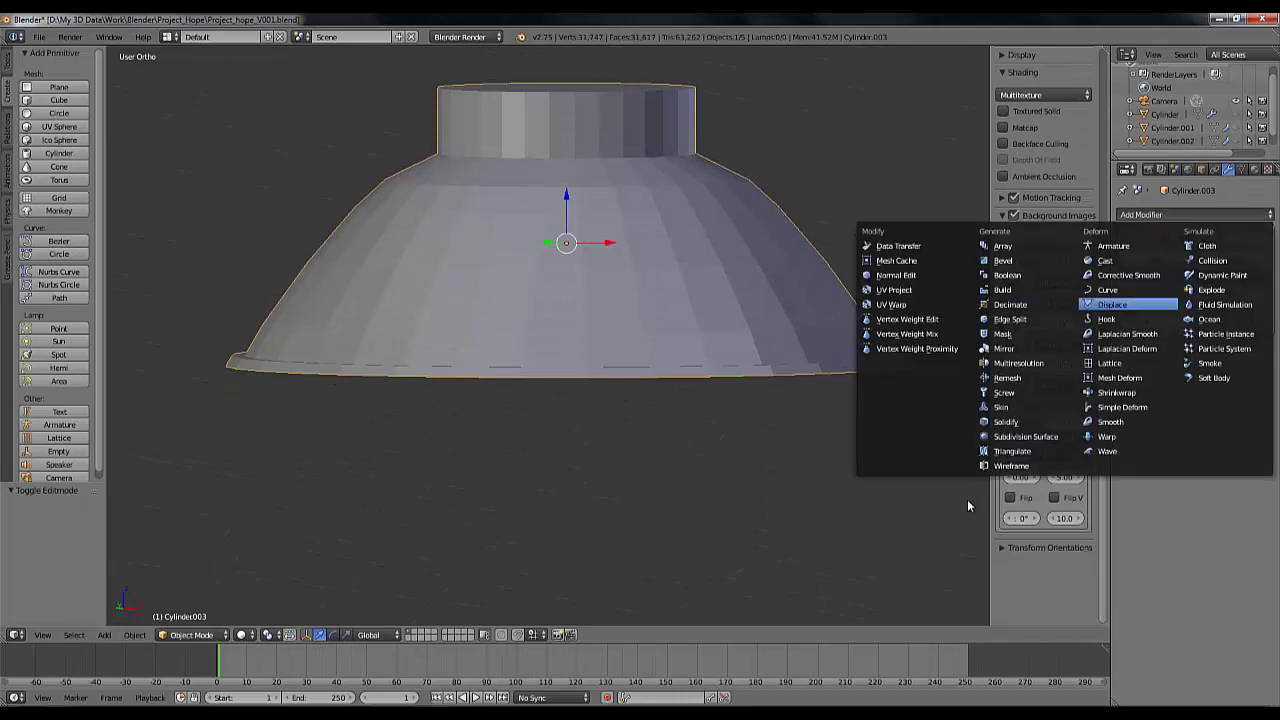
pyautogui.click(1018, 437)
pyautogui.moveTo(790, 454); pyautogui.dragTo(320, 431, button='middle')
pyautogui.scroll(5, 480, 491)
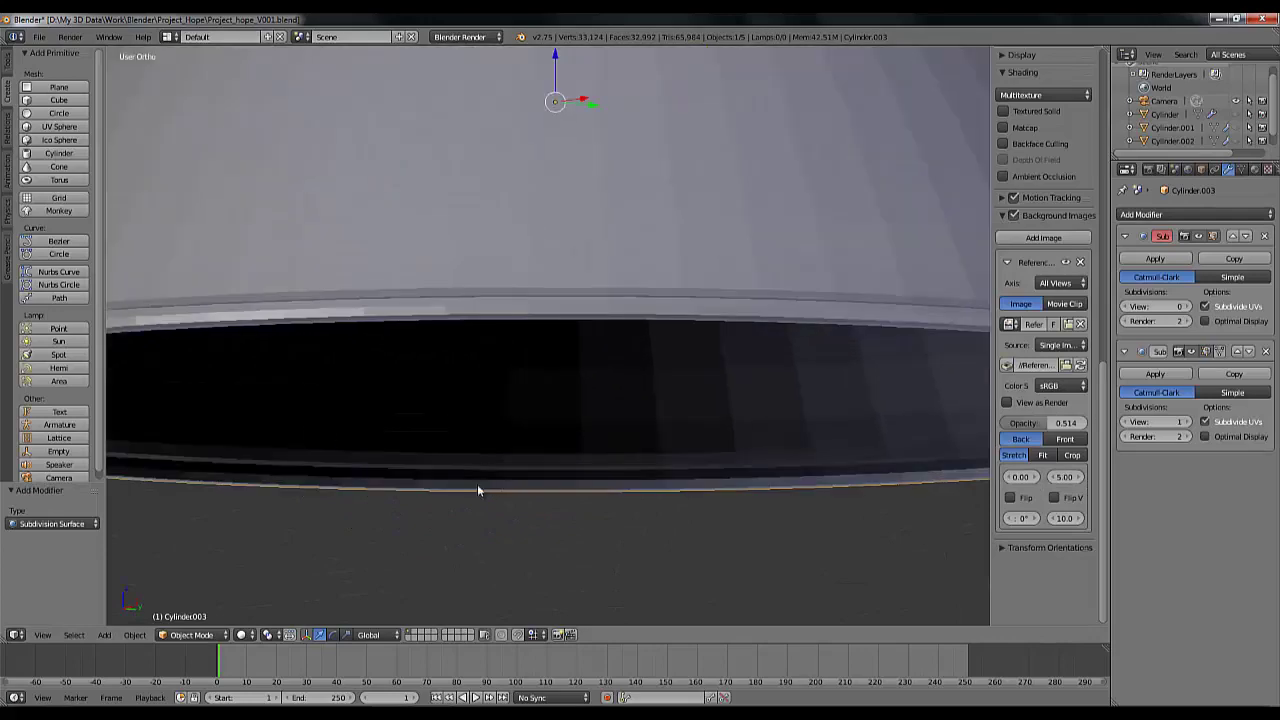
pyautogui.moveTo(480, 491)
pyautogui.mouseDown(button='middle')
pyautogui.moveTo(533, 461)
pyautogui.moveTo(571, 477)
pyautogui.moveTo(543, 486)
pyautogui.moveTo(500, 409)
pyautogui.moveTo(489, 466)
pyautogui.moveTo(479, 447)
pyautogui.moveTo(397, 457)
pyautogui.moveTo(397, 397)
pyautogui.mouseUp(button='middle')
pyautogui.scroll(-6, 543, 486)
pyautogui.press('z')
pyautogui.press('z')
pyautogui.scroll(4, 443, 434)
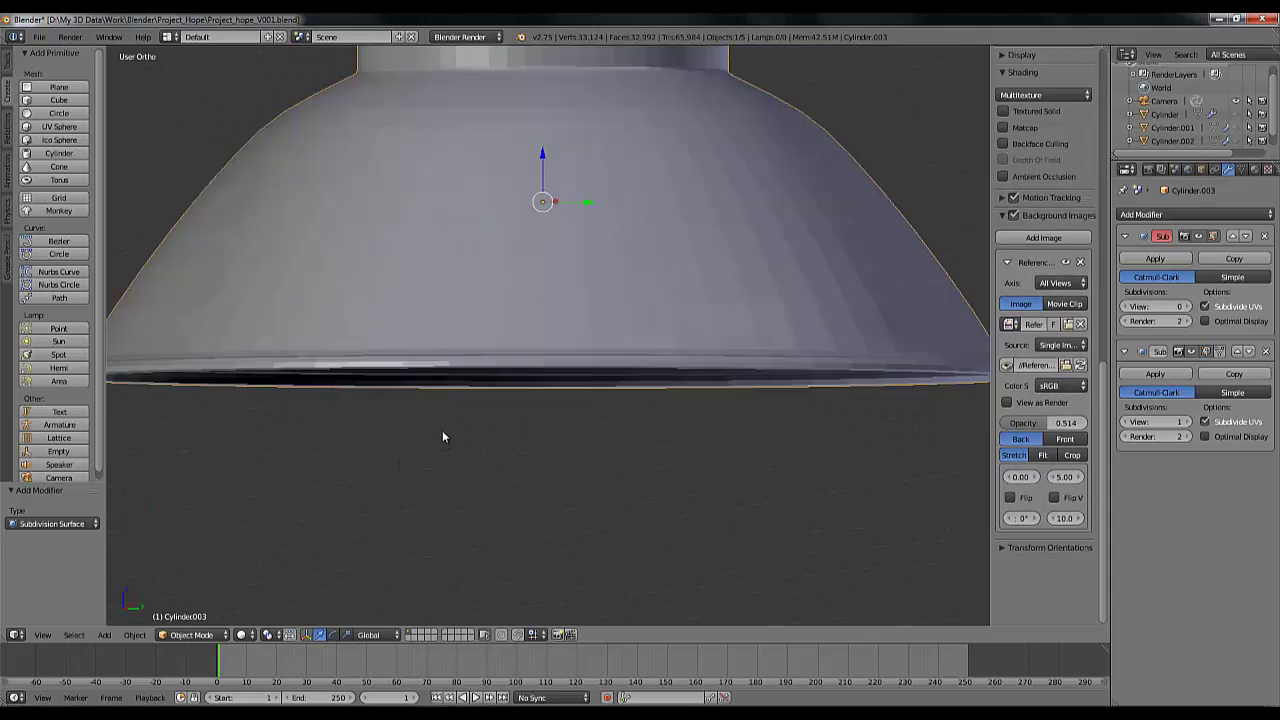
pyautogui.scroll(-4, 447, 440)
pyautogui.moveTo(447, 440); pyautogui.dragTo(640, 457, button='middle')
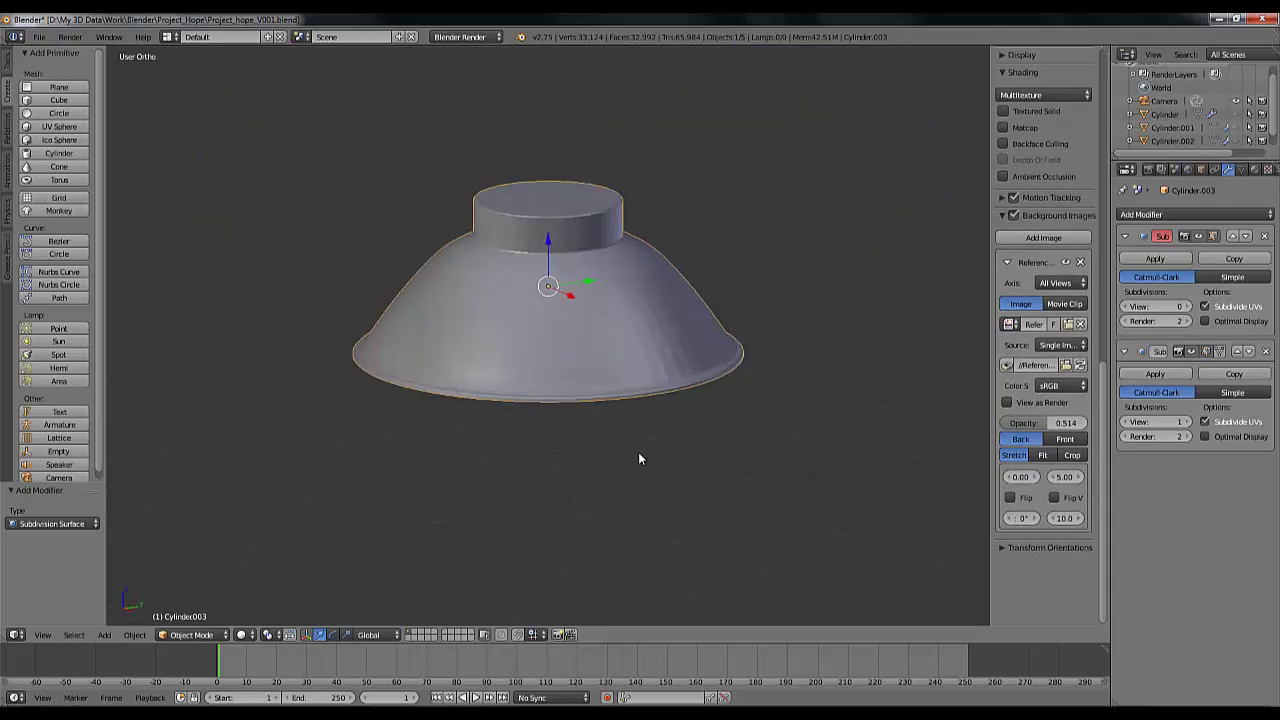
# Set the first subdivision's viewport level to 2 and view the shade from the front
pyautogui.click(1183, 306)
pyautogui.click(1183, 306)
pyautogui.moveTo(606, 420); pyautogui.dragTo(624, 405, button='middle')
pyautogui.press('KP_1')
pyautogui.scroll(-2, 624, 405)
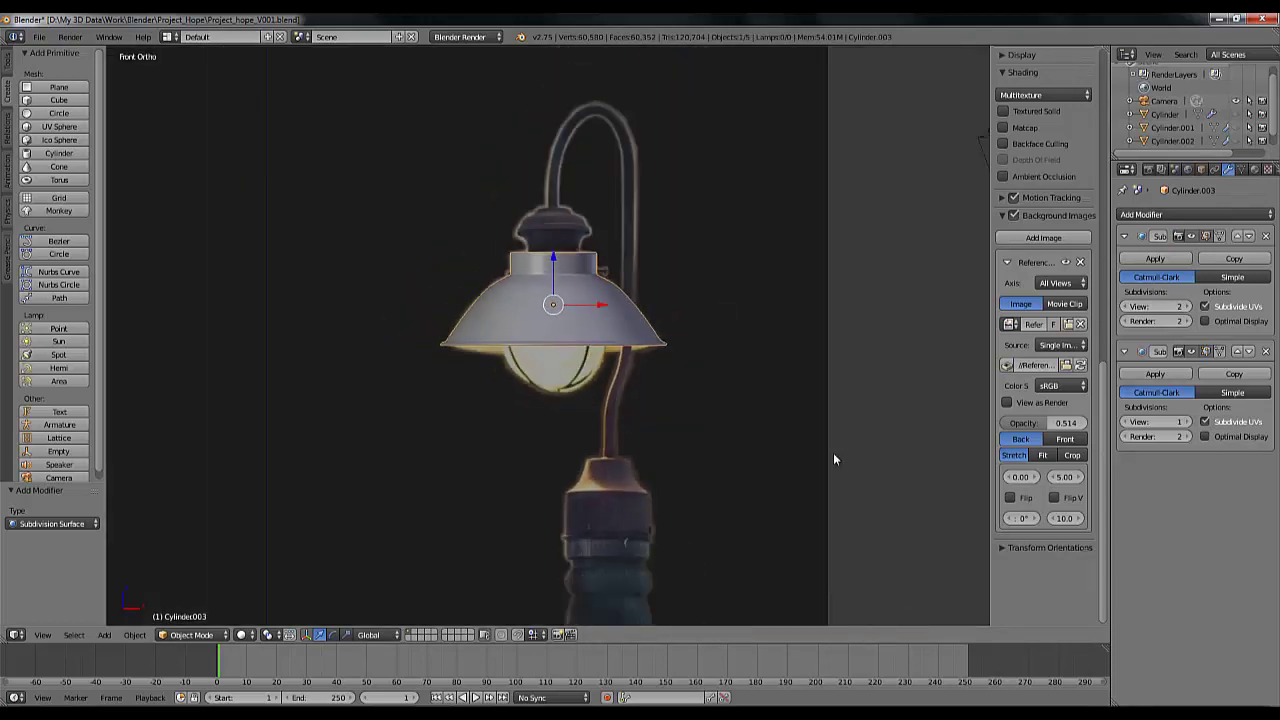
pyautogui.keyDown('shift'); pyautogui.moveTo(660, 391); pyautogui.dragTo(685, 492, button='middle'); pyautogui.keyUp('shift')
pyautogui.scroll(4, 563, 446)
pyautogui.scroll(-3, 563, 450)
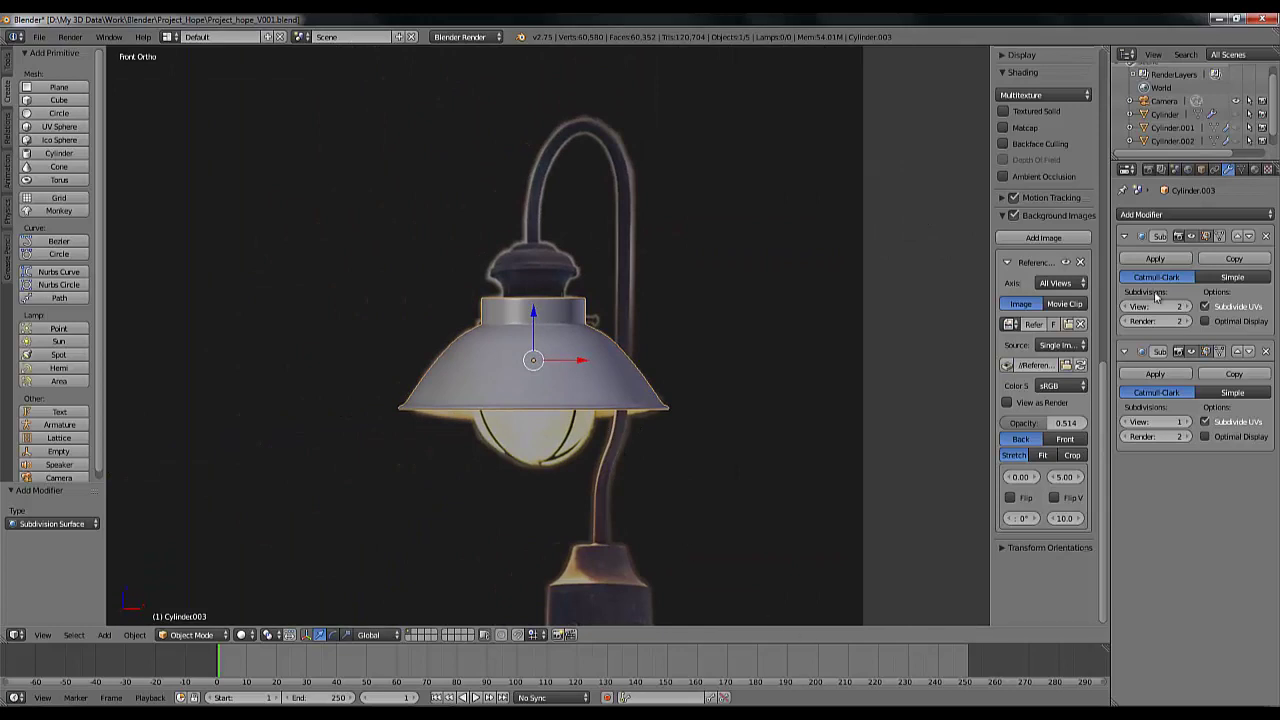
# Unhide the lamp-post base, hook arm and pole, and top cap in the outliner
pyautogui.click(1236, 127)
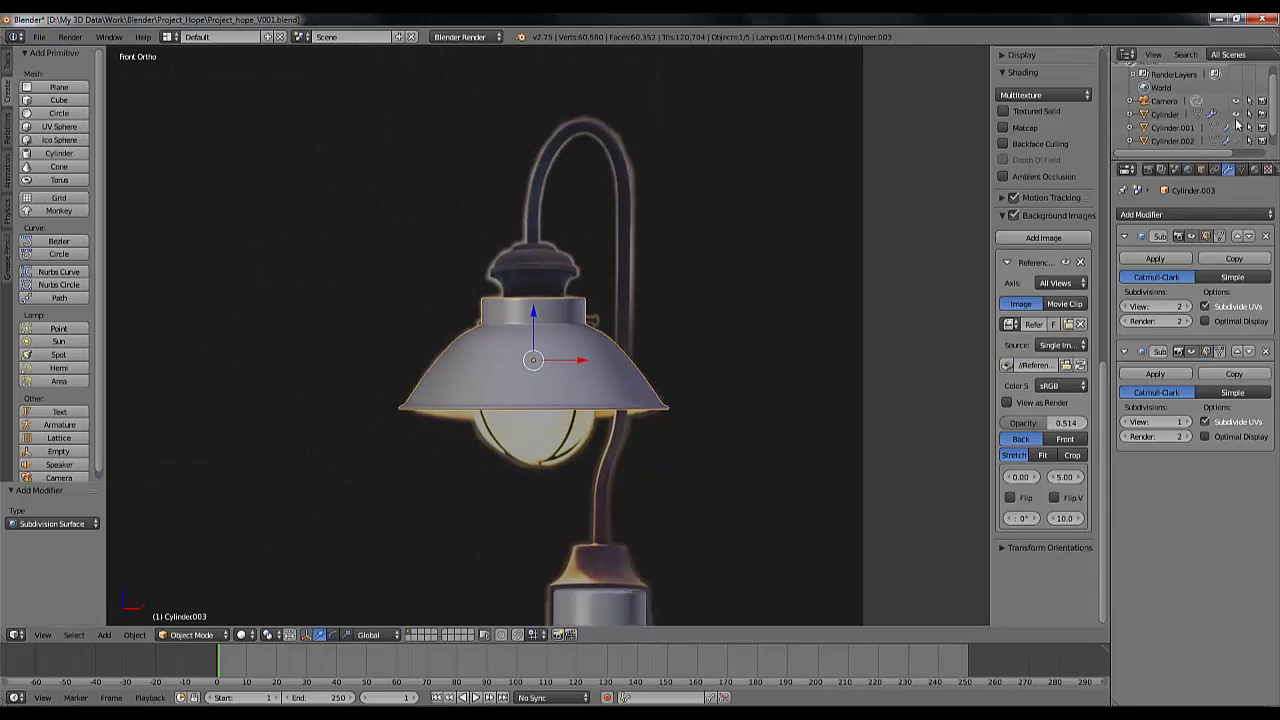
pyautogui.click(1236, 140)
pyautogui.click(1236, 141)
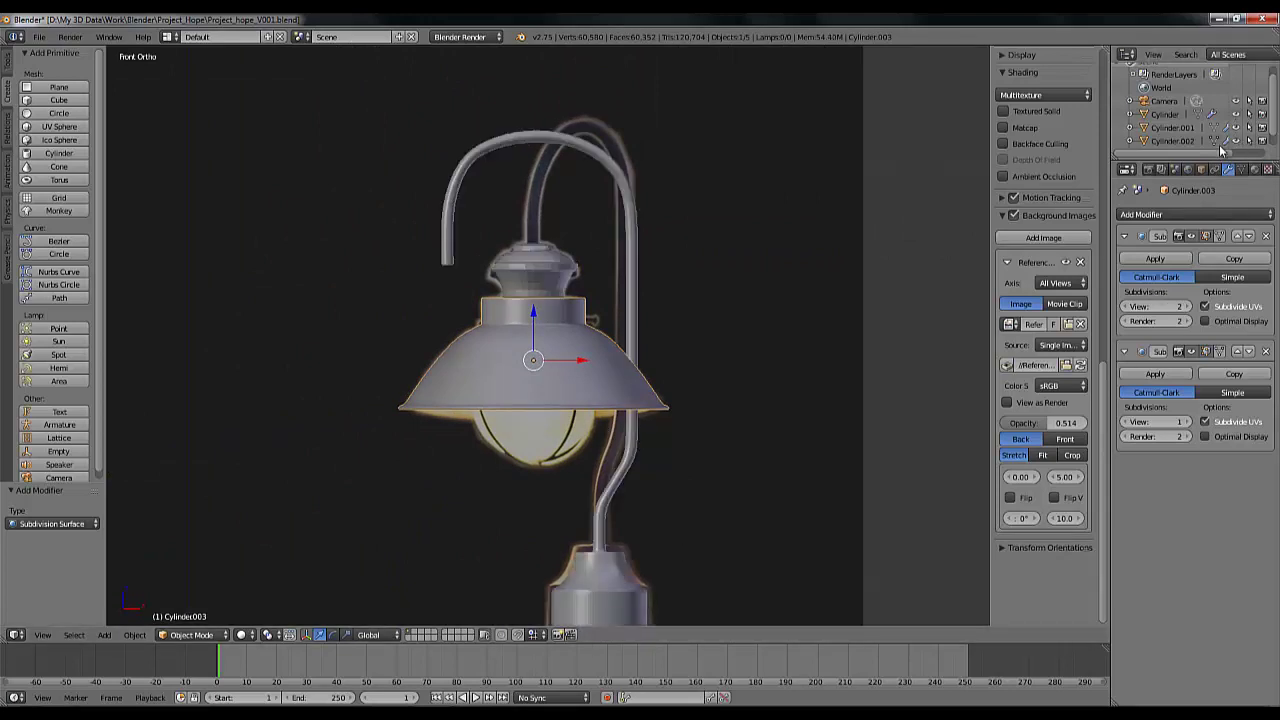
pyautogui.scroll(-2, 1222, 148)
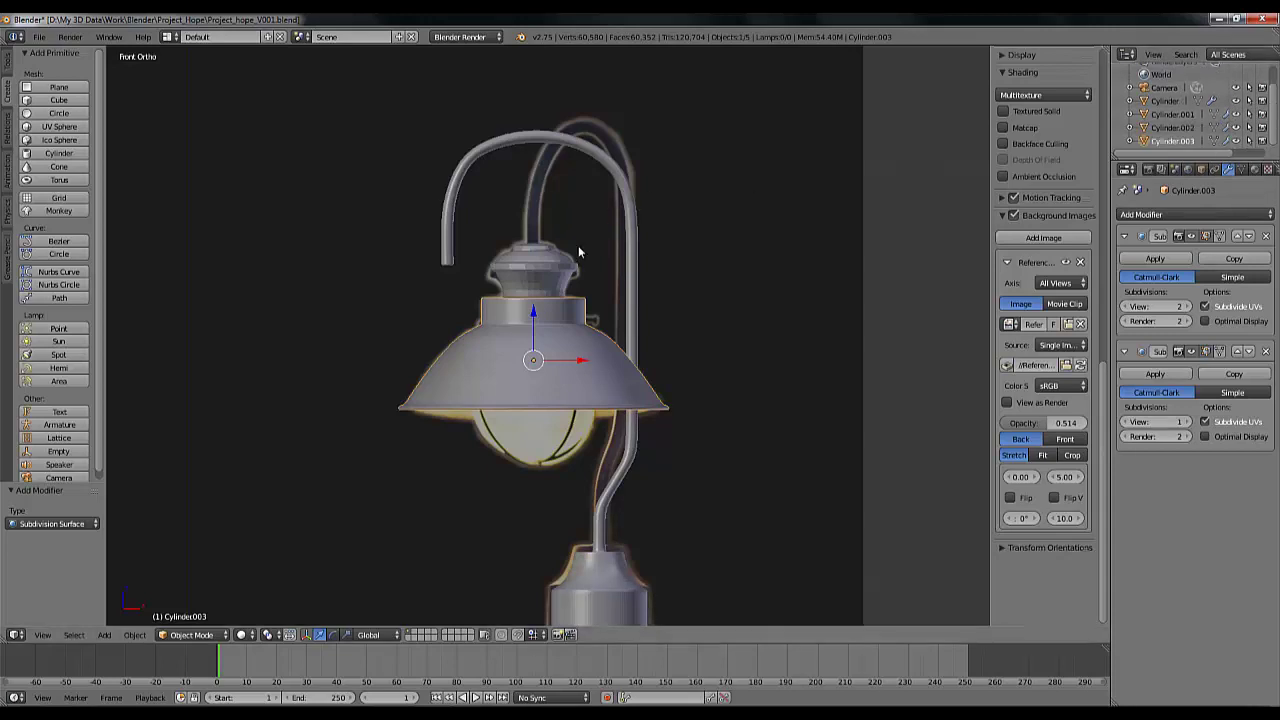
pyautogui.scroll(1, 578, 245)
# Give the top cap Cylinder.002 subdivision viewport level 2 and lower it slightly on Z
pyautogui.rightClick(528, 254)
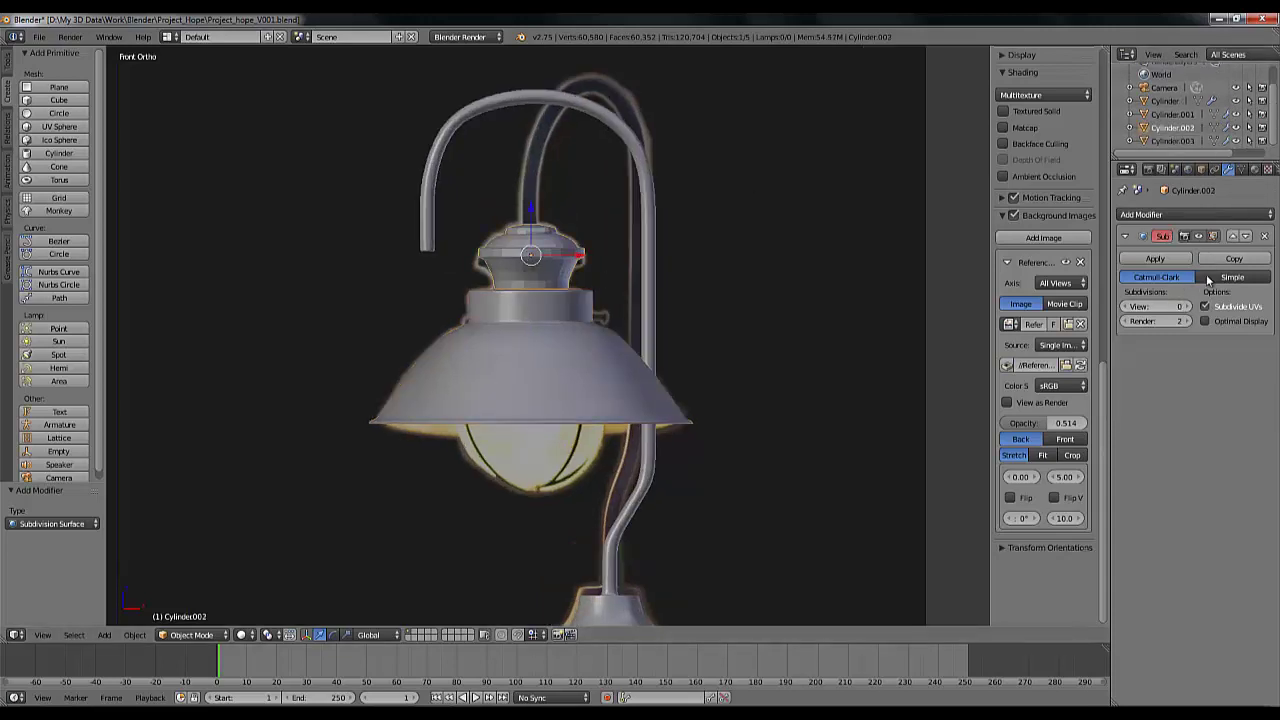
pyautogui.doubleClick(1190, 307)
pyautogui.scroll(4, 531, 290)
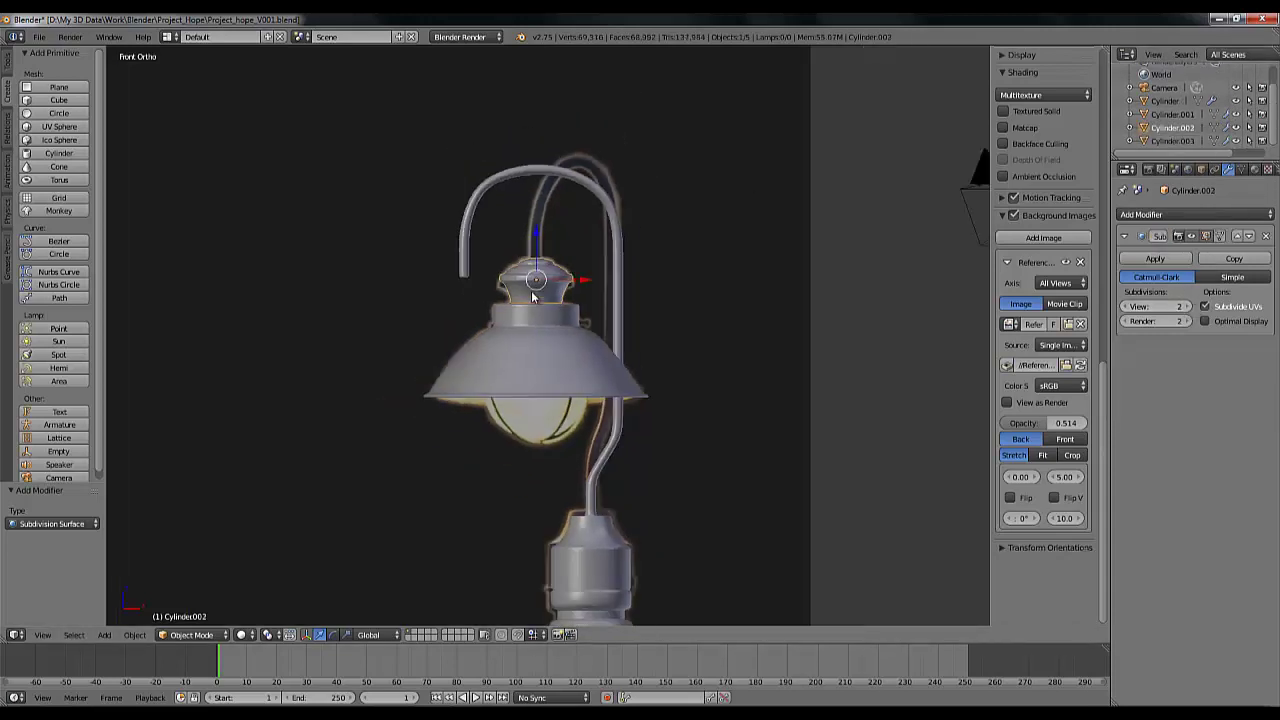
pyautogui.moveTo(510, 117); pyautogui.dragTo(510, 126)
pyautogui.scroll(-4, 519, 318)
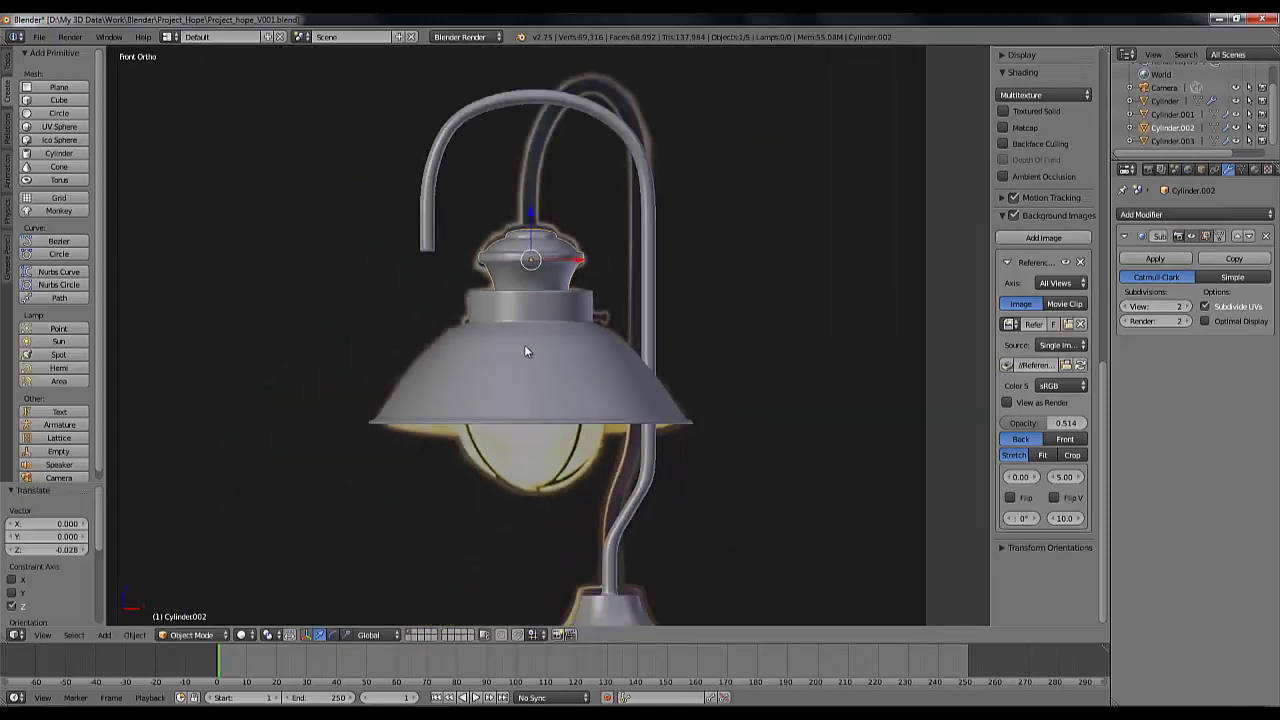
# Move the shade and cap together left along X and down along Z
pyautogui.click(524, 344)
pyautogui.keyDown('shift'); pyautogui.click(533, 252); pyautogui.keyUp('shift')
pyautogui.moveTo(581, 315); pyautogui.dragTo(471, 315)
pyautogui.moveTo(426, 259); pyautogui.dragTo(426, 271)
pyautogui.scroll(-5, 428, 271)
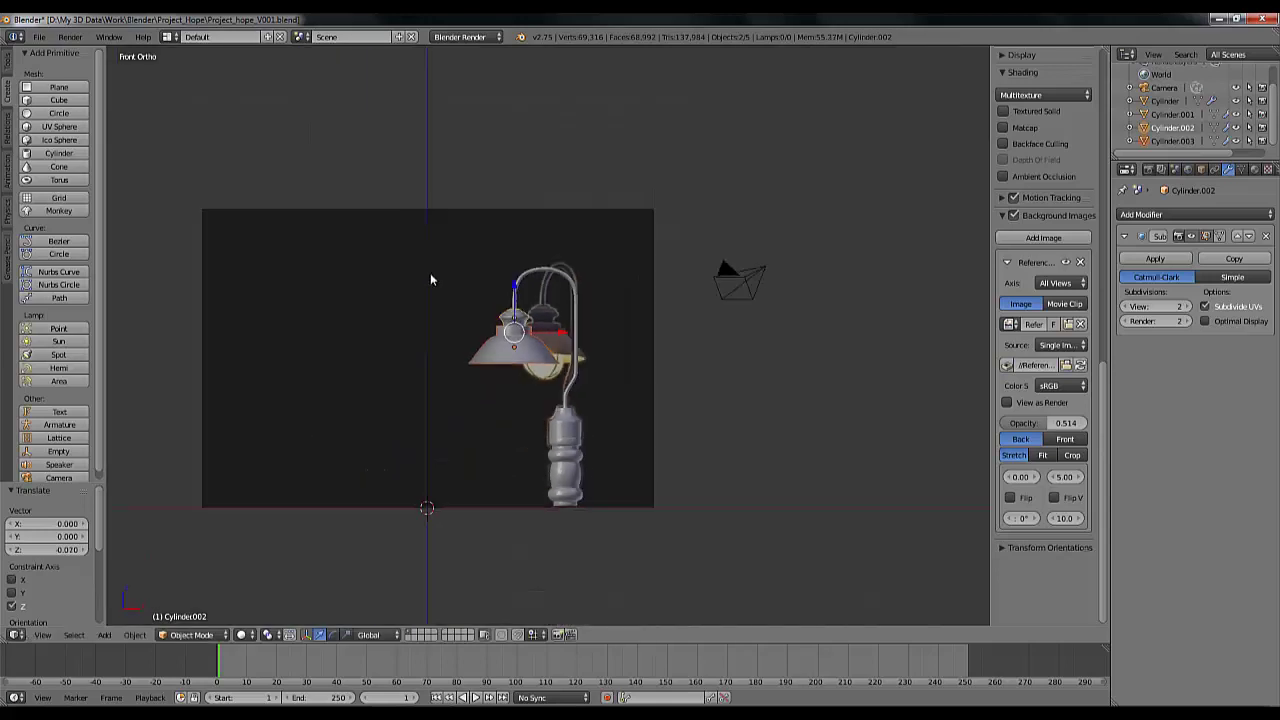
pyautogui.scroll(3, 430, 280)
pyautogui.keyDown('shift'); pyautogui.moveTo(815, 392); pyautogui.dragTo(883, 360, button='middle'); pyautogui.keyUp('shift')
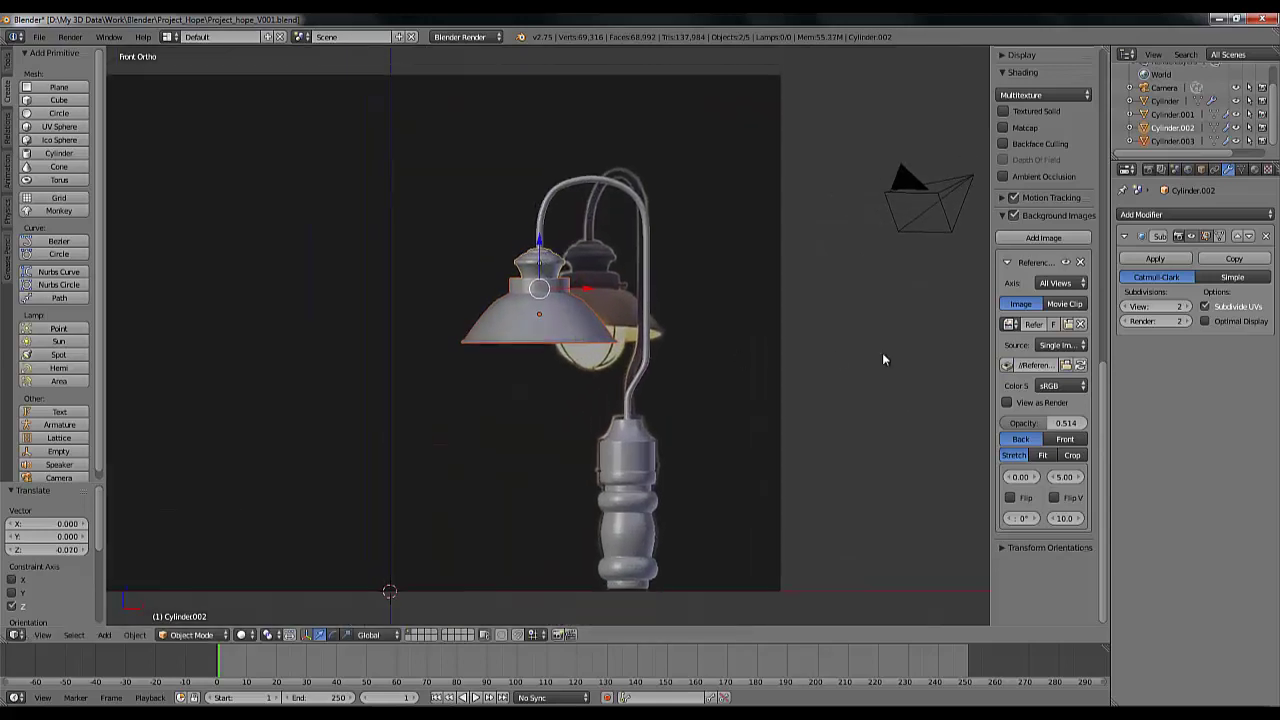
pyautogui.scroll(3, 649, 333)
pyautogui.keyDown('shift'); pyautogui.moveTo(614, 530); pyautogui.dragTo(584, 398, button='middle'); pyautogui.keyUp('shift')
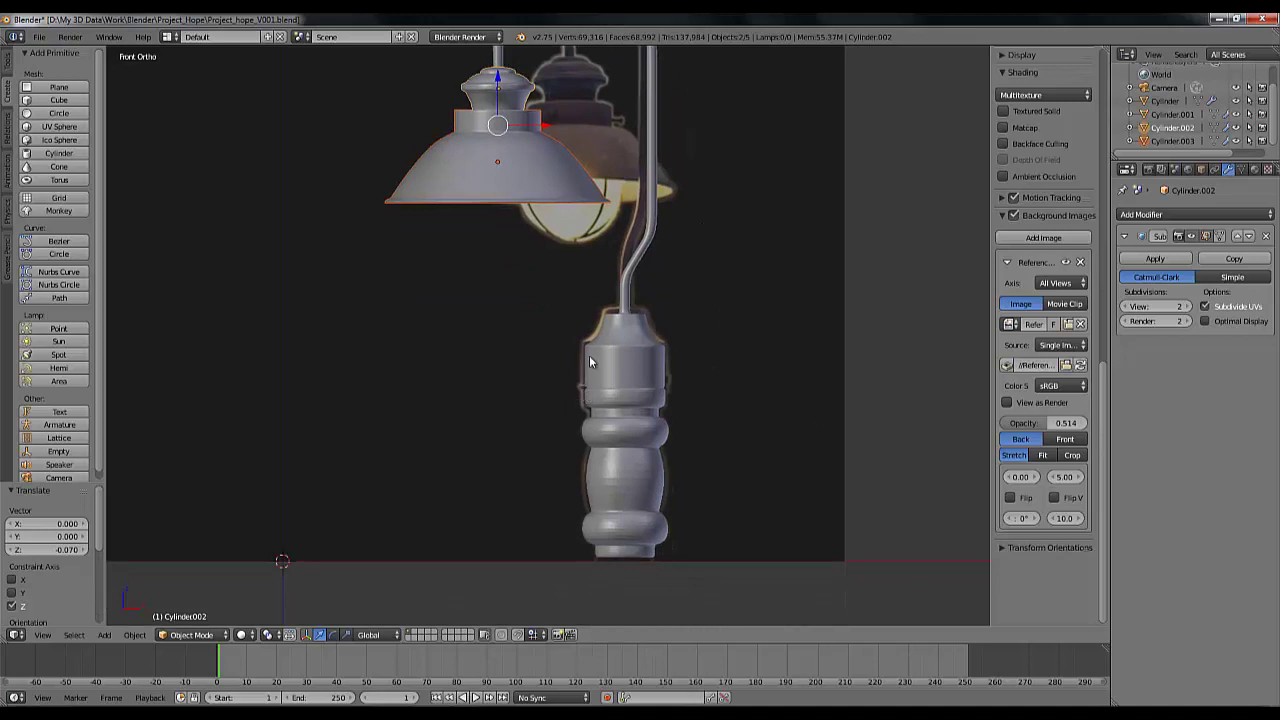
# Select the column top Cylinder.001 and inspect it in front view
pyautogui.rightClick(589, 362)
pyautogui.moveTo(722, 361); pyautogui.dragTo(736, 361, button='middle')
pyautogui.press('KP_1')
pyautogui.keyDown('shift'); pyautogui.moveTo(708, 202); pyautogui.dragTo(748, 303, button='middle'); pyautogui.keyUp('shift')
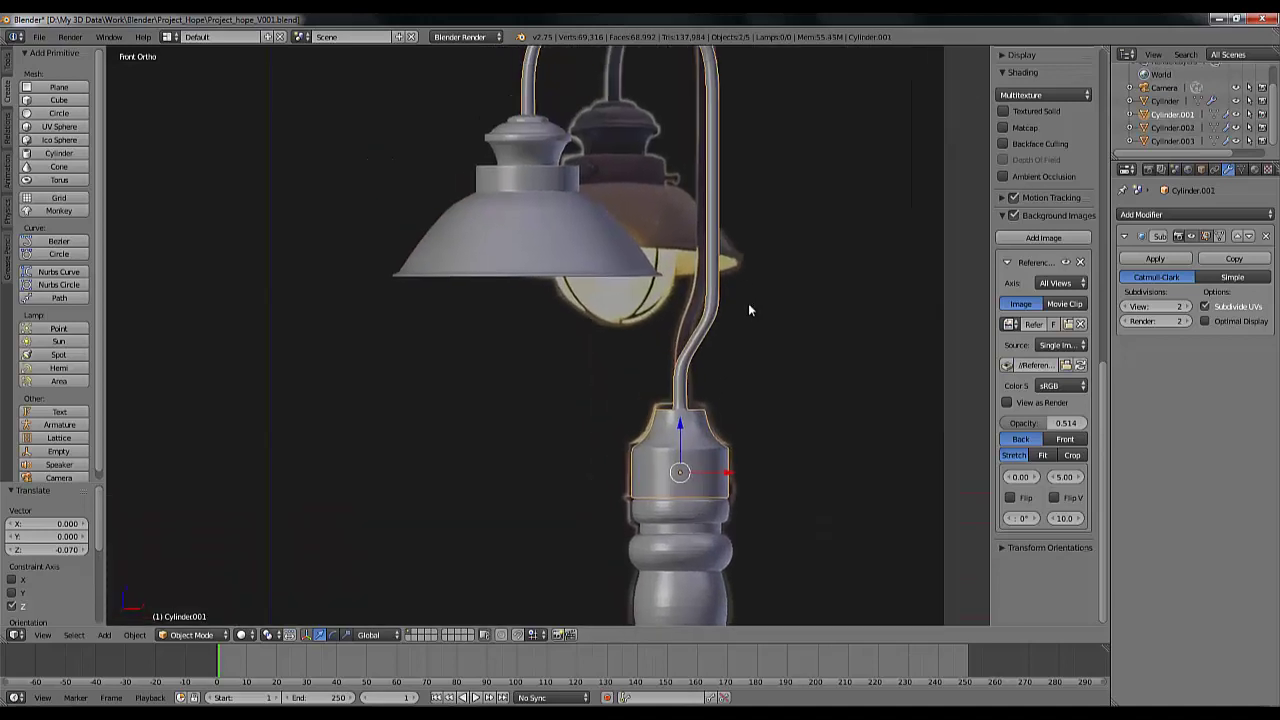
pyautogui.scroll(-3, 576, 313)
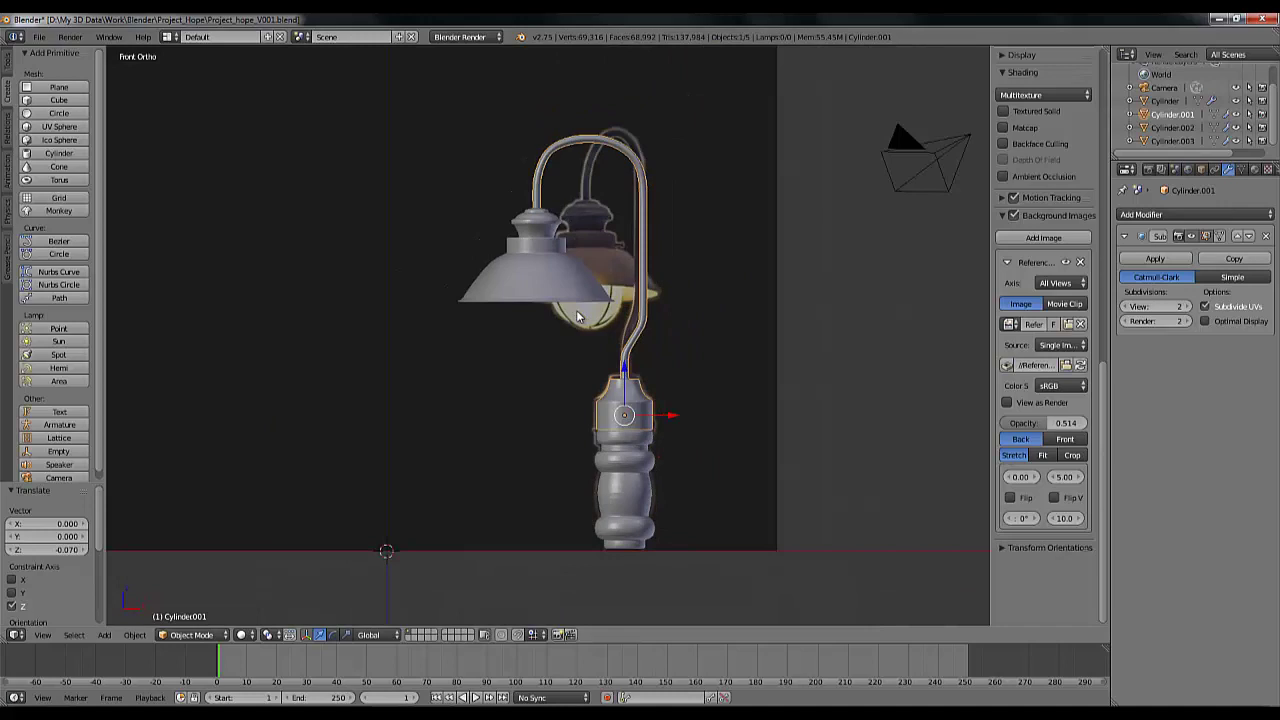
# Save the blend file, overwriting the existing one
pyautogui.hotkey('ctrl', 's')
pyautogui.click(577, 316)
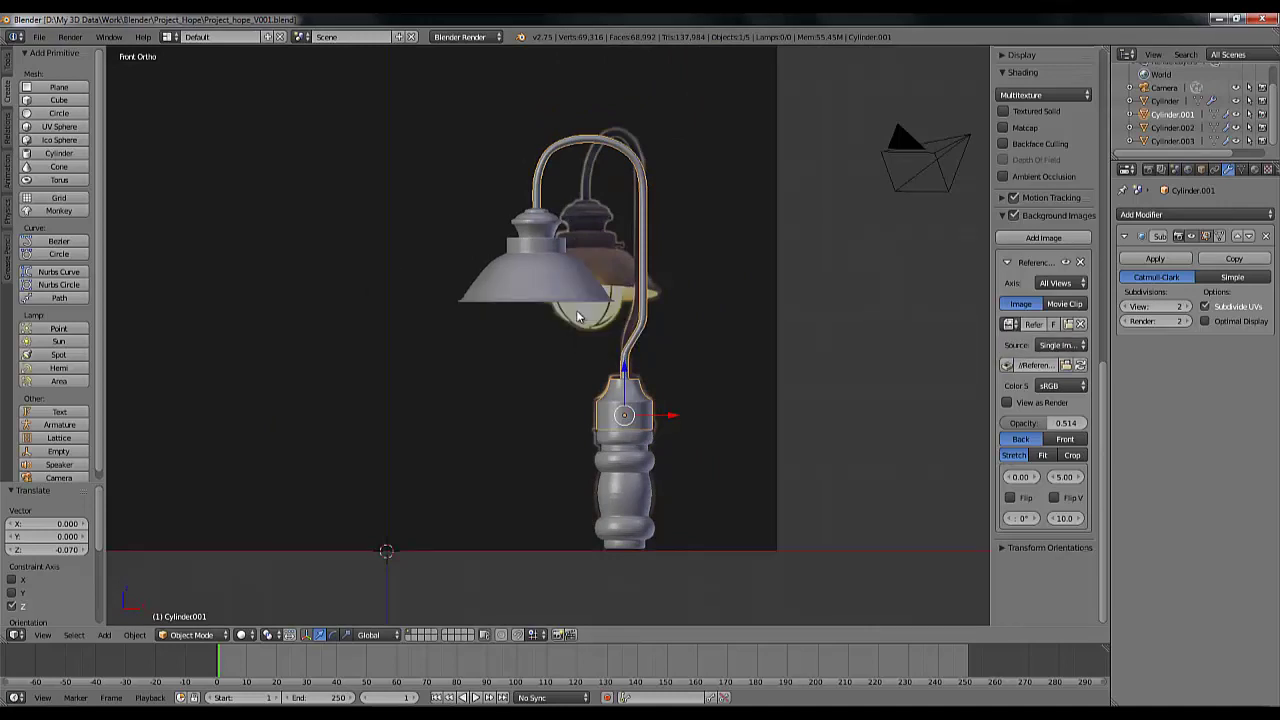
pyautogui.scroll(1, 577, 316)
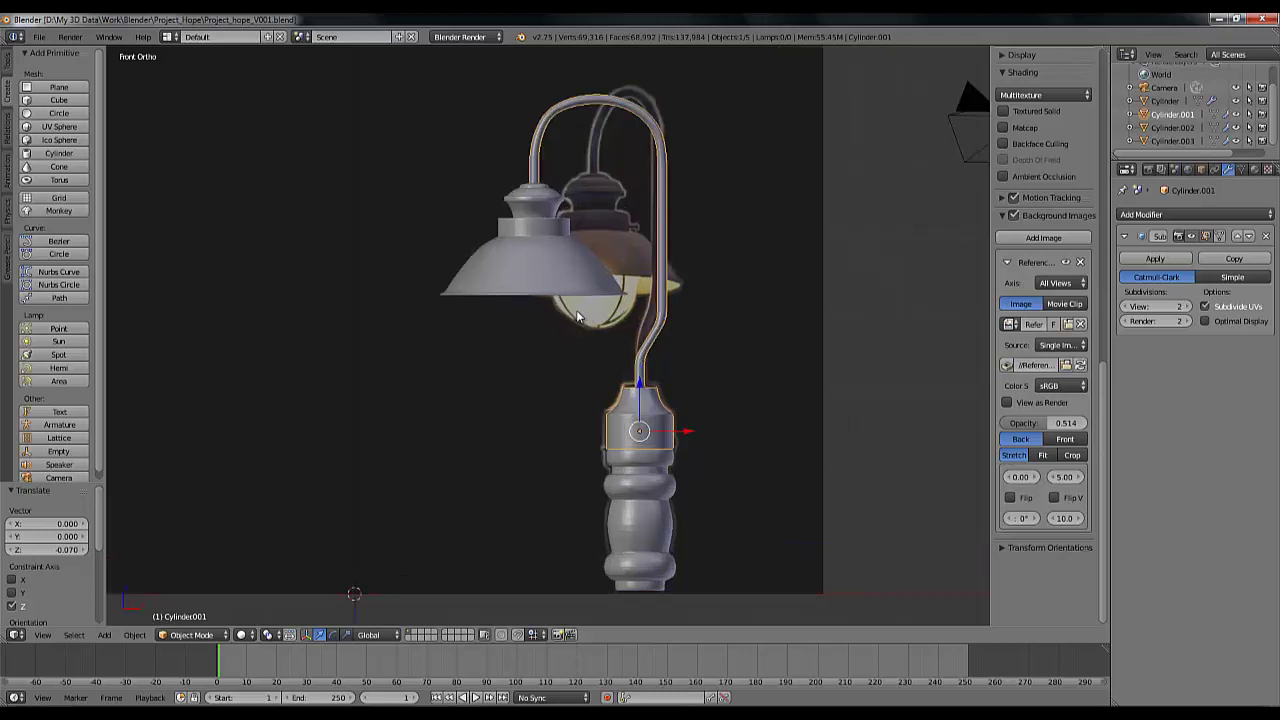
pyautogui.scroll(1, 604, 379)
pyautogui.scroll(-2, 604, 379)
pyautogui.scroll(4, 604, 379)
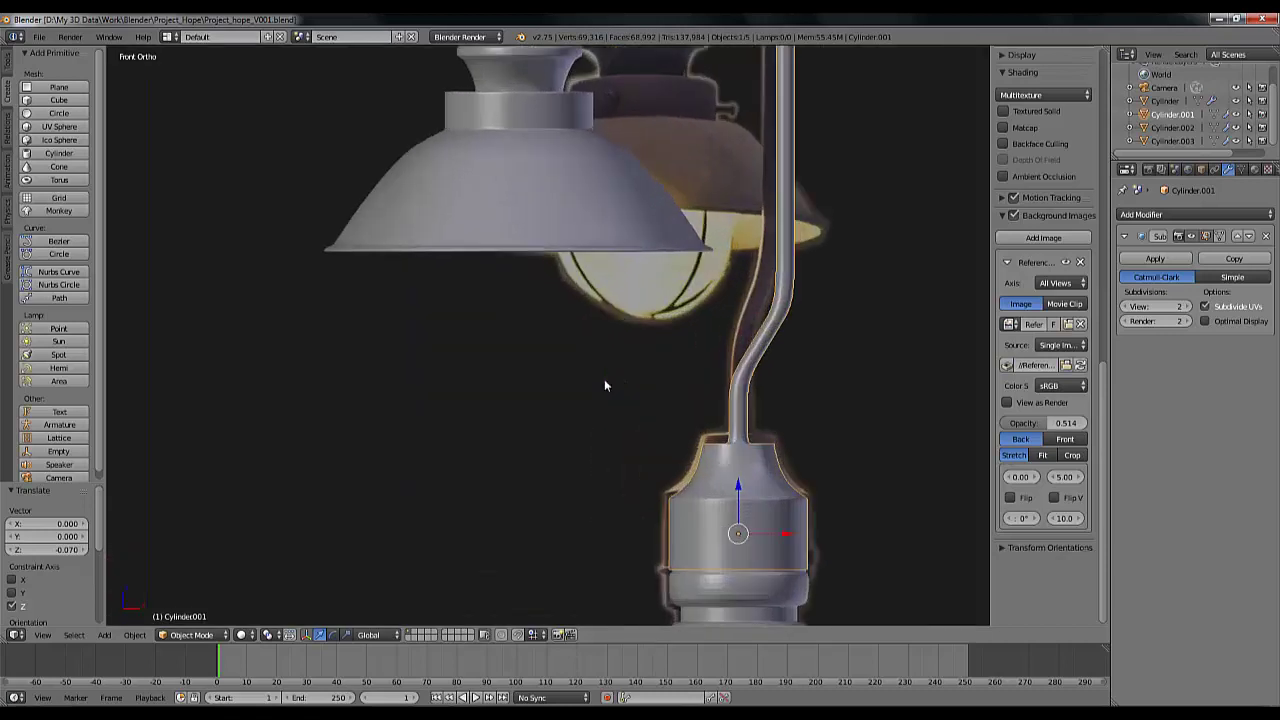
pyautogui.scroll(-6, 605, 381)
pyautogui.scroll(4, 605, 381)
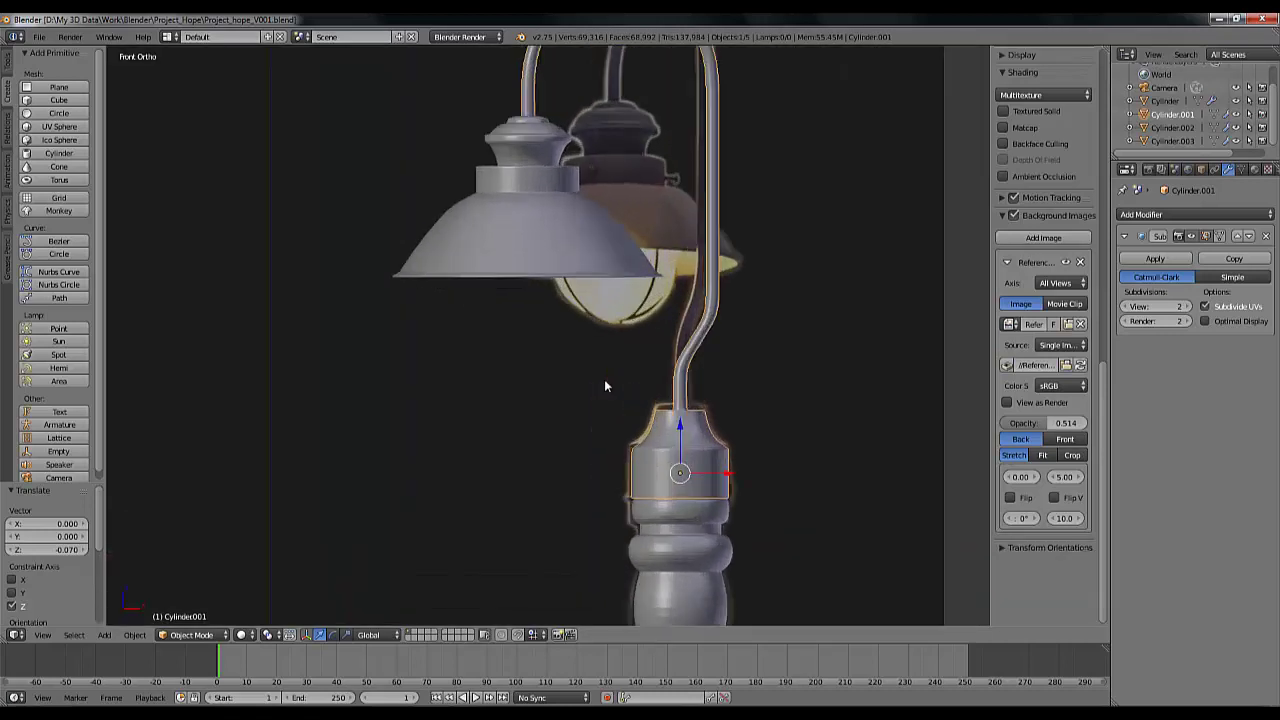
pyautogui.scroll(-5, 604, 385)
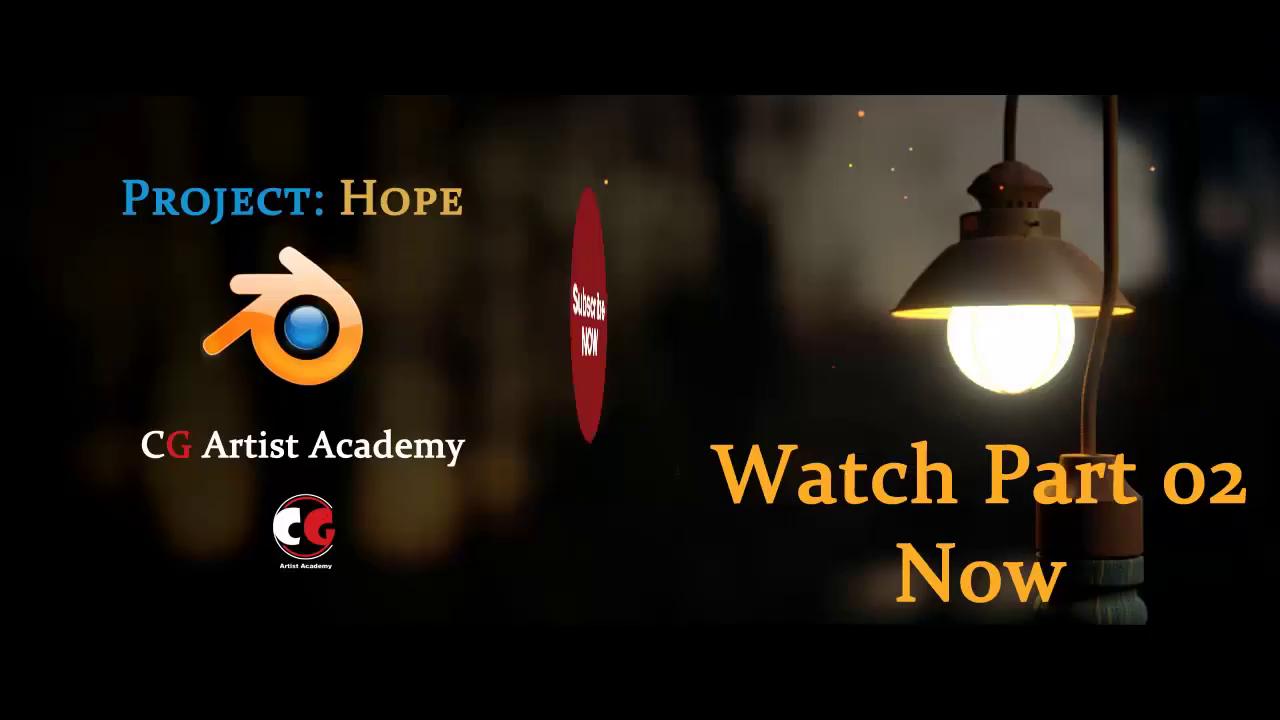